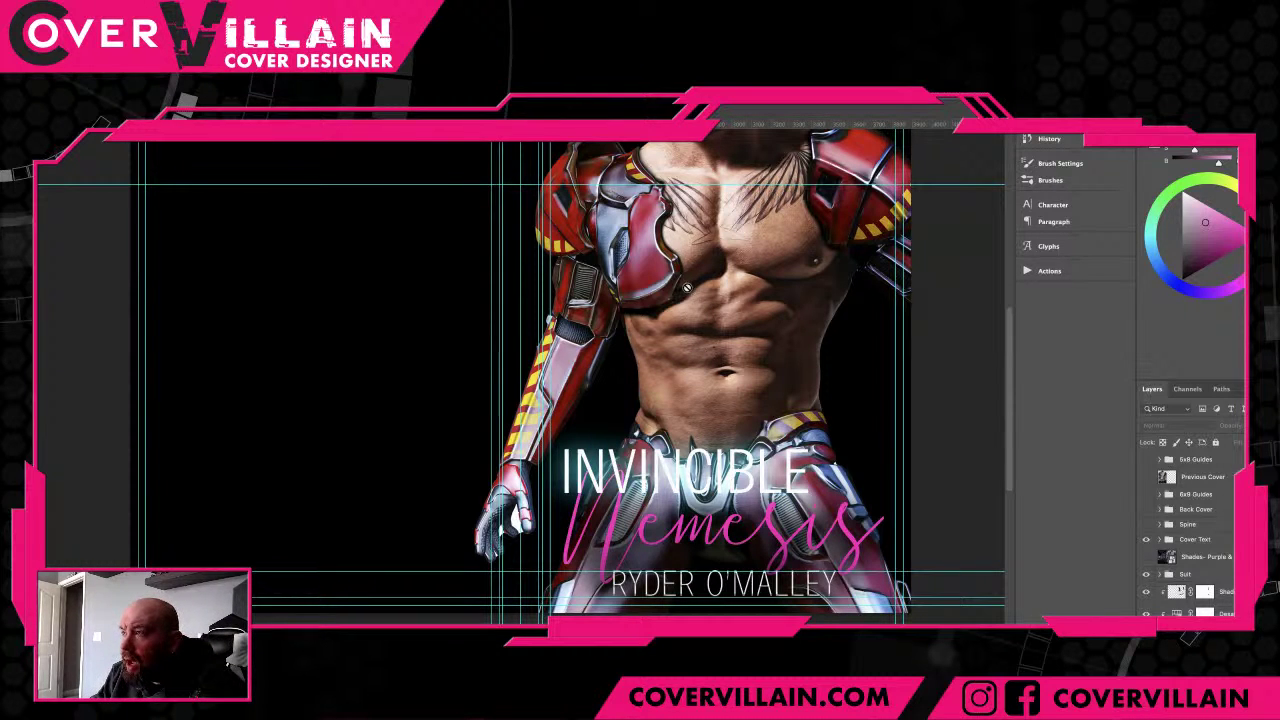
pyautogui.moveTo(698, 290); pyautogui.dragTo(658, 363)
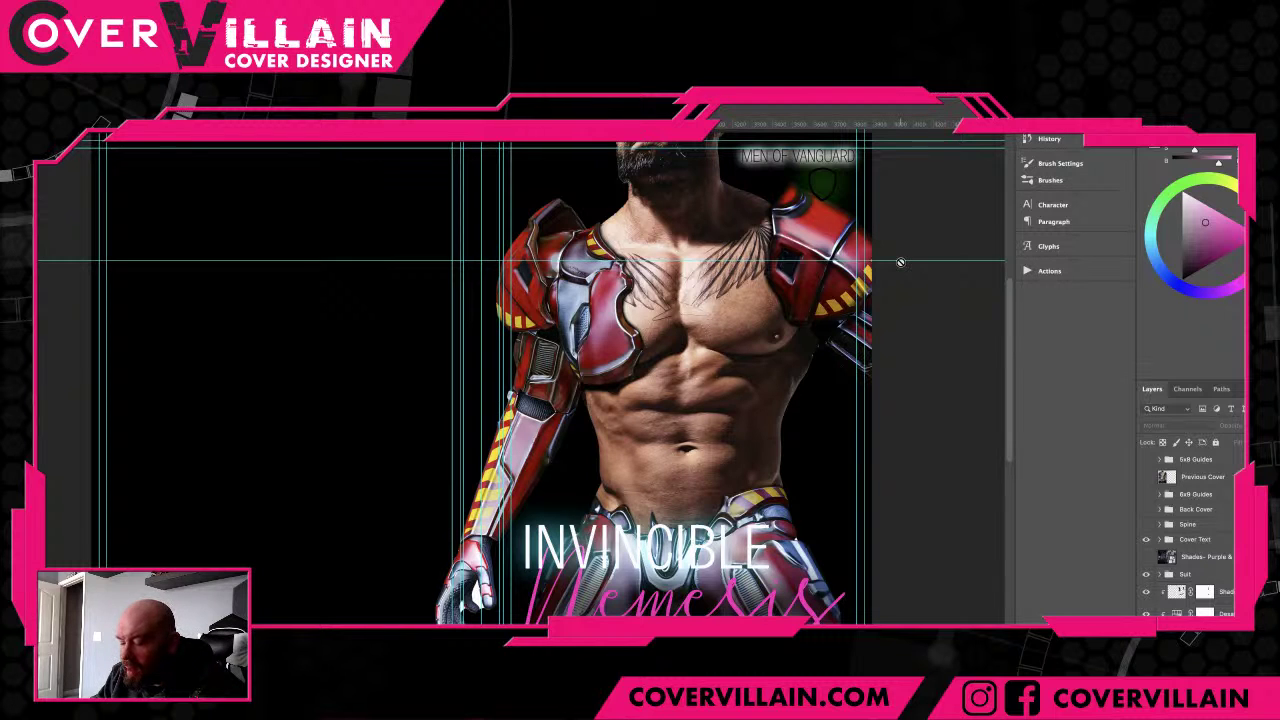
pyautogui.moveTo(900, 262); pyautogui.dragTo(885, 128)
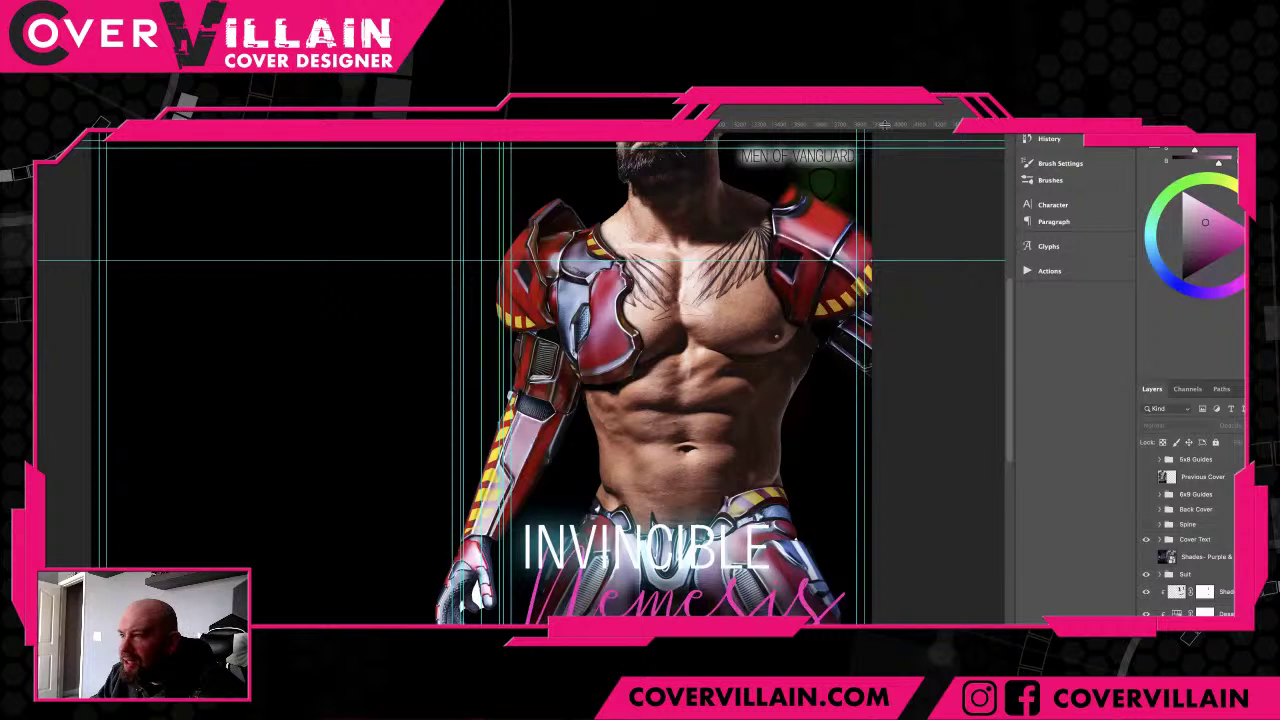
pyautogui.hotkey('ctrl', 'z')
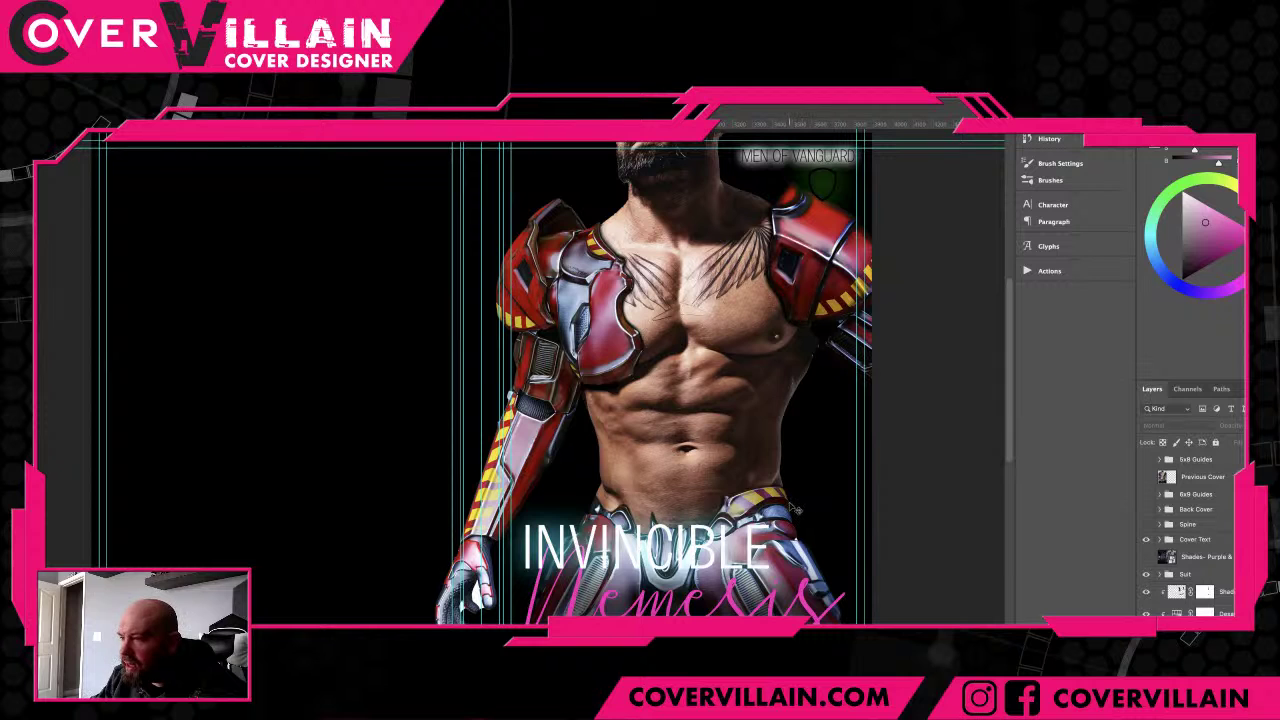
pyautogui.press('ctrl')
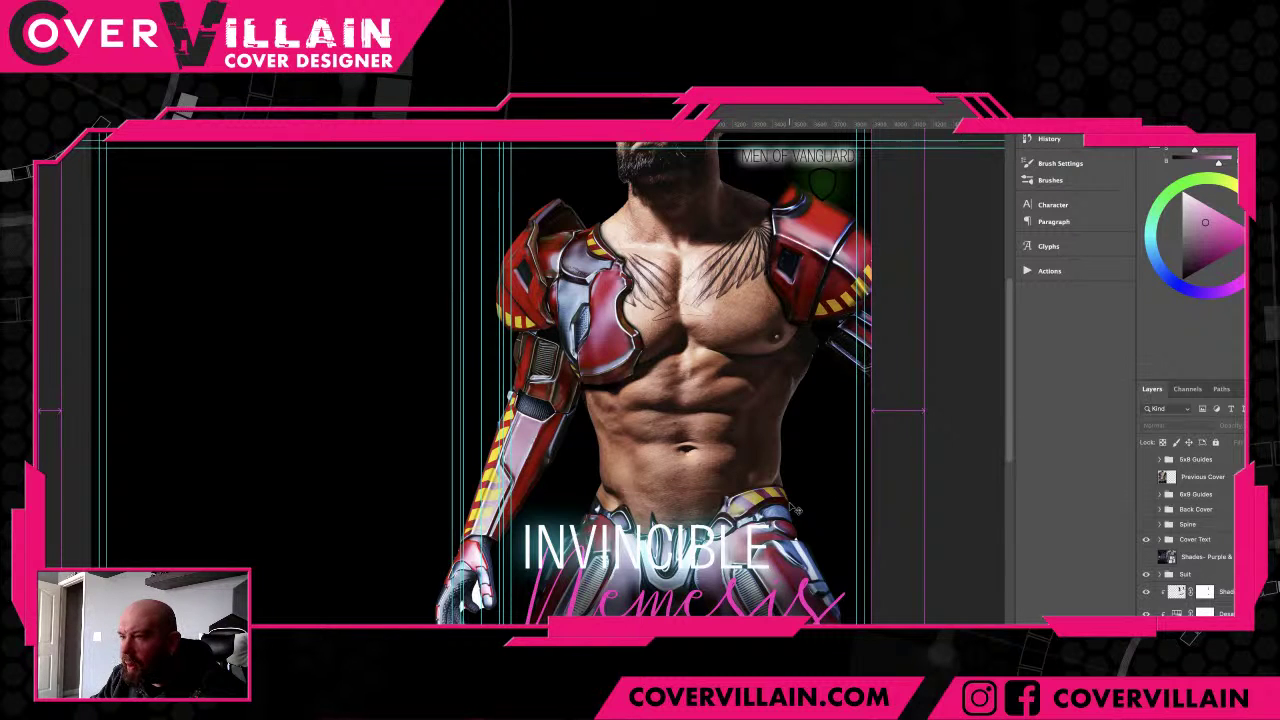
# - Toggle the Model group's visibility to check whether it affects the armoured hand, and inspect the armour around the title and waist
pyautogui.scroll(5, 512, 473)
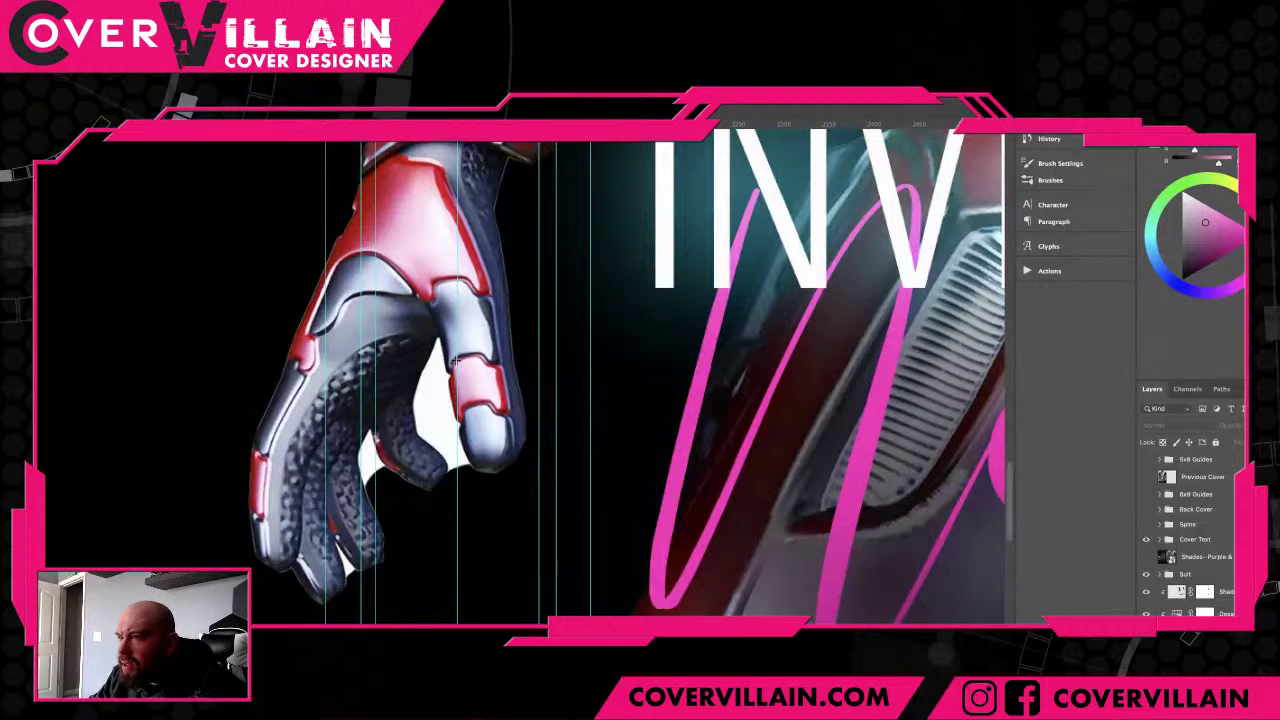
pyautogui.scroll(-2, 1214, 572)
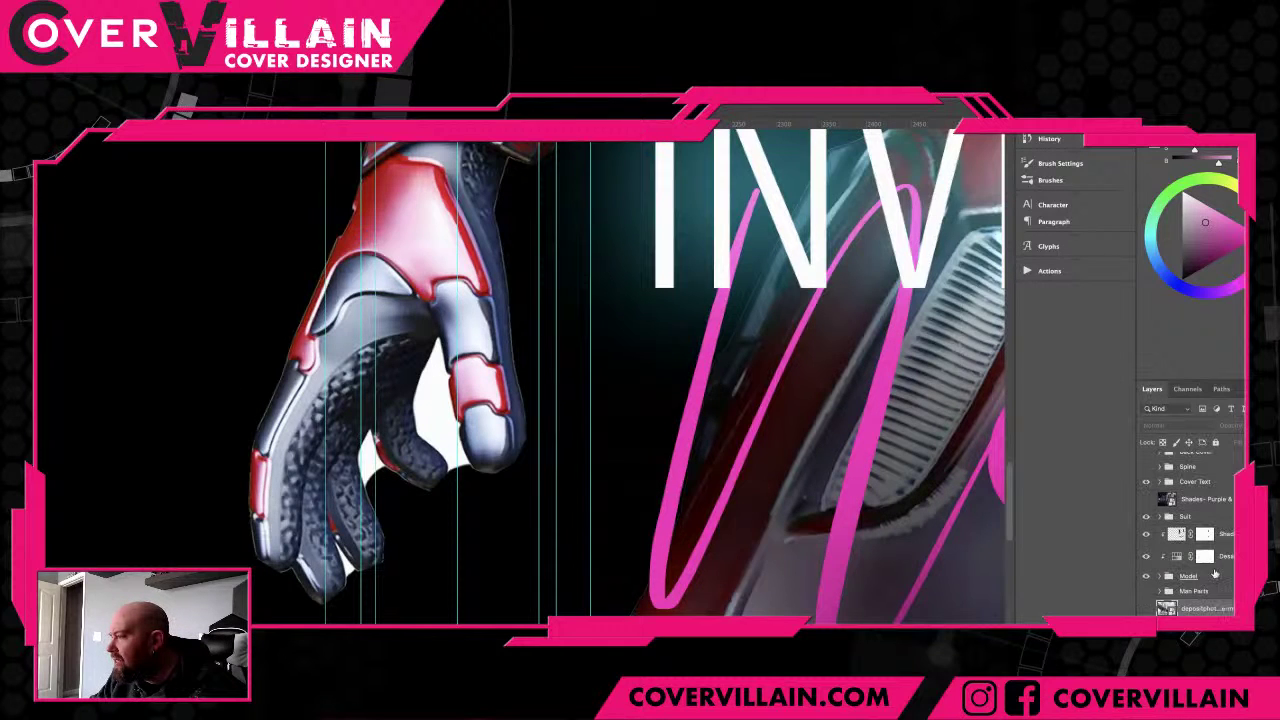
pyautogui.click(1196, 577)
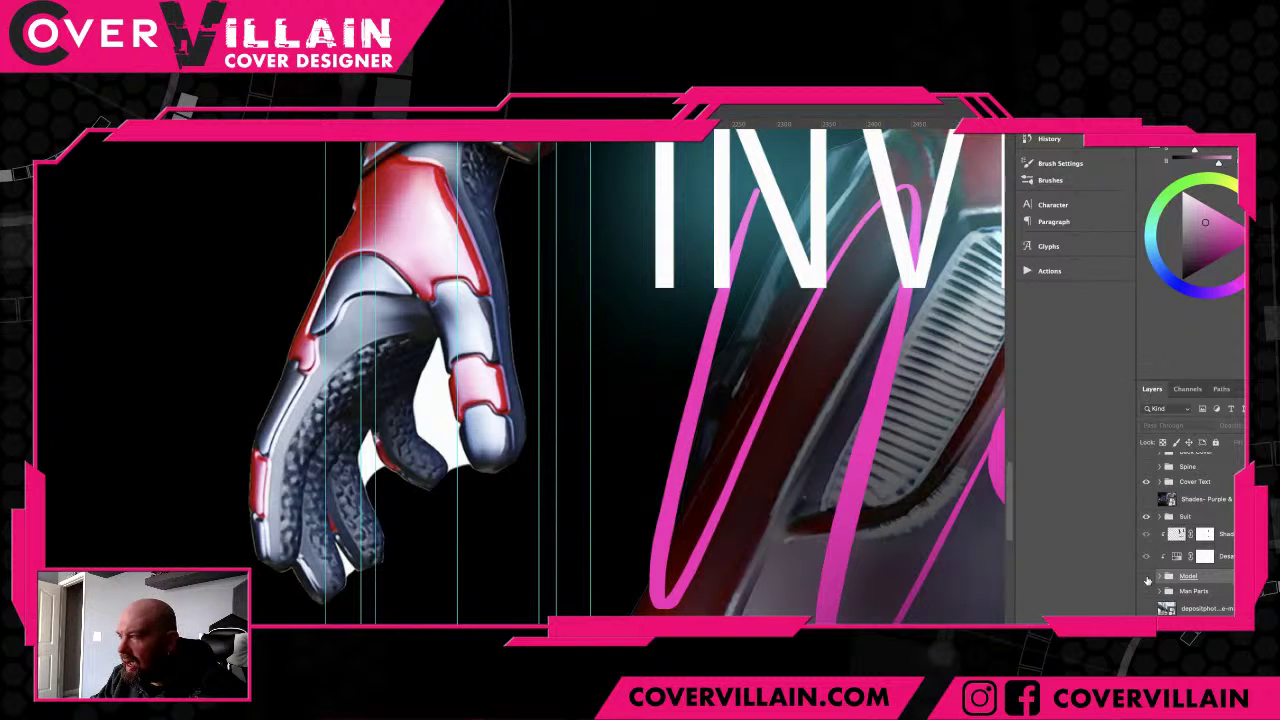
pyautogui.click(1147, 578)
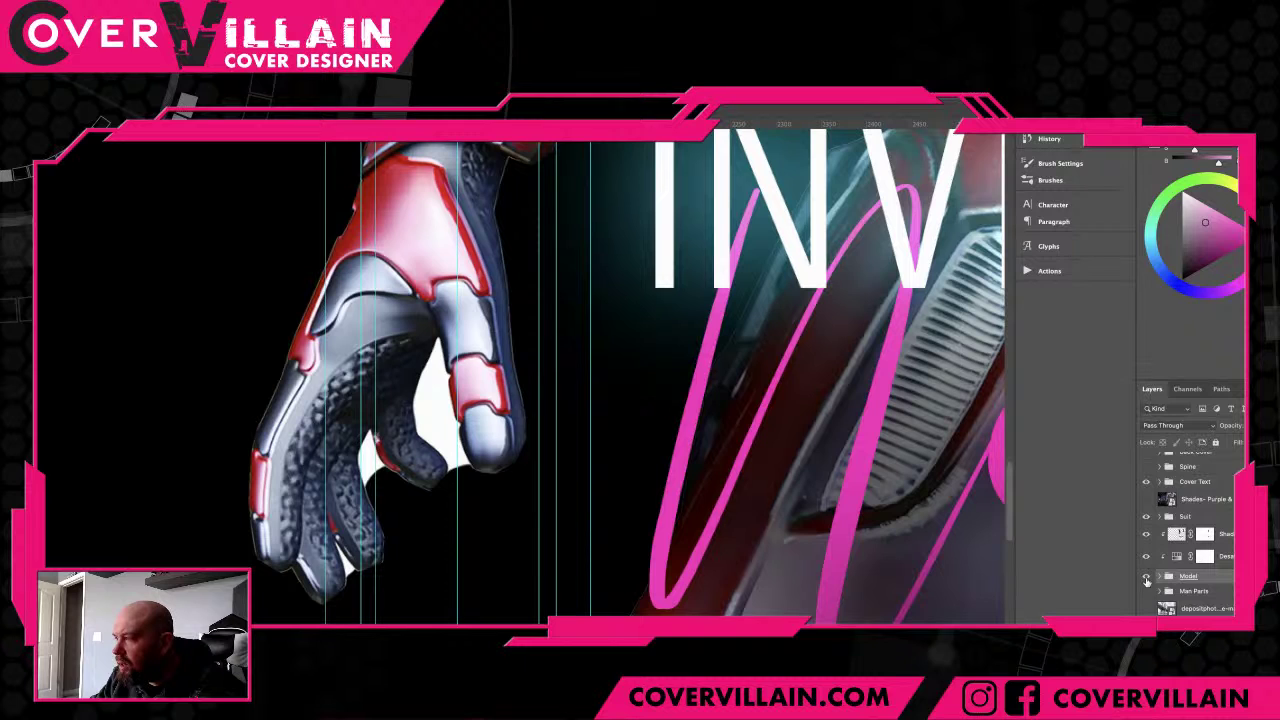
pyautogui.click(1147, 579)
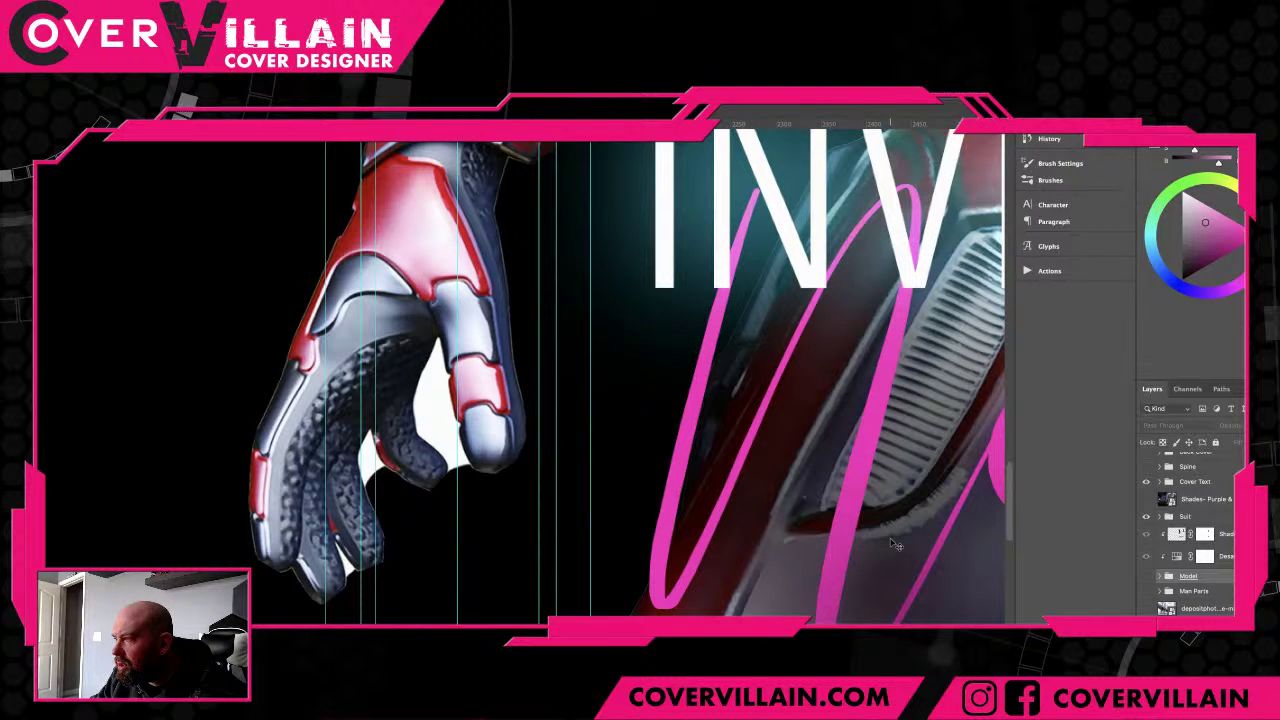
pyautogui.click(1147, 579)
pyautogui.moveTo(886, 381); pyautogui.dragTo(733, 527)
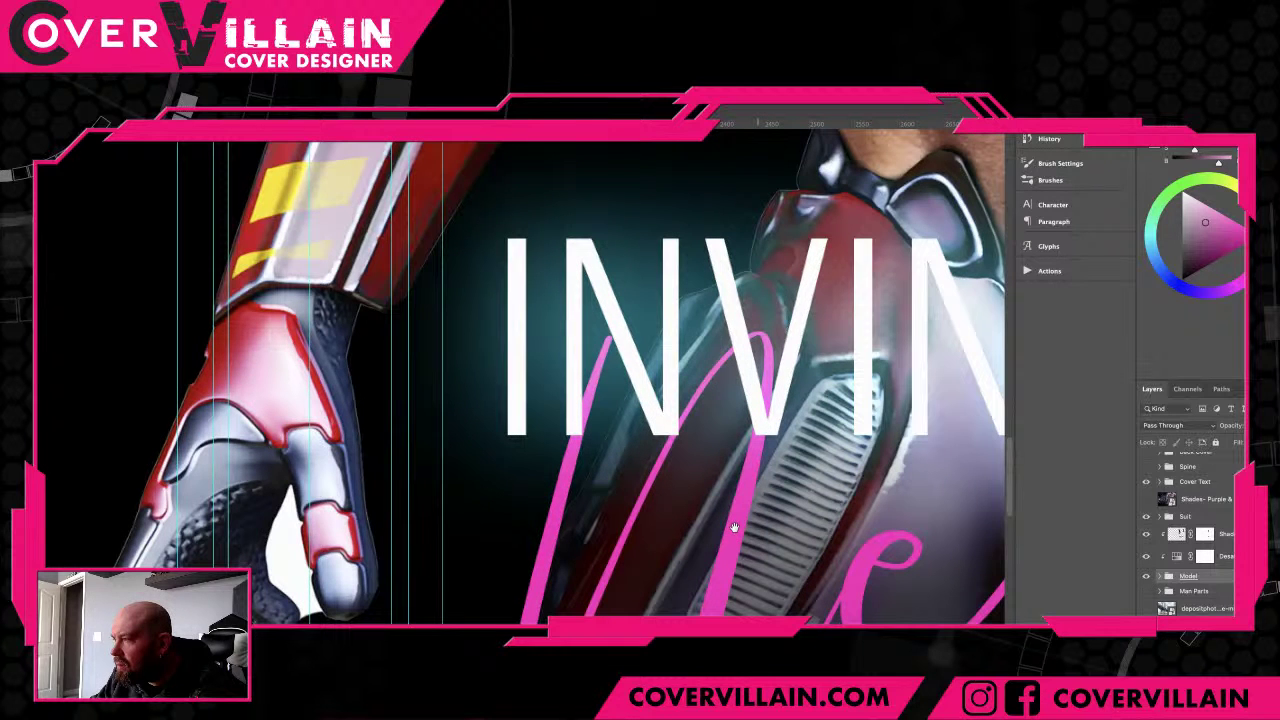
pyautogui.moveTo(995, 185); pyautogui.dragTo(665, 485)
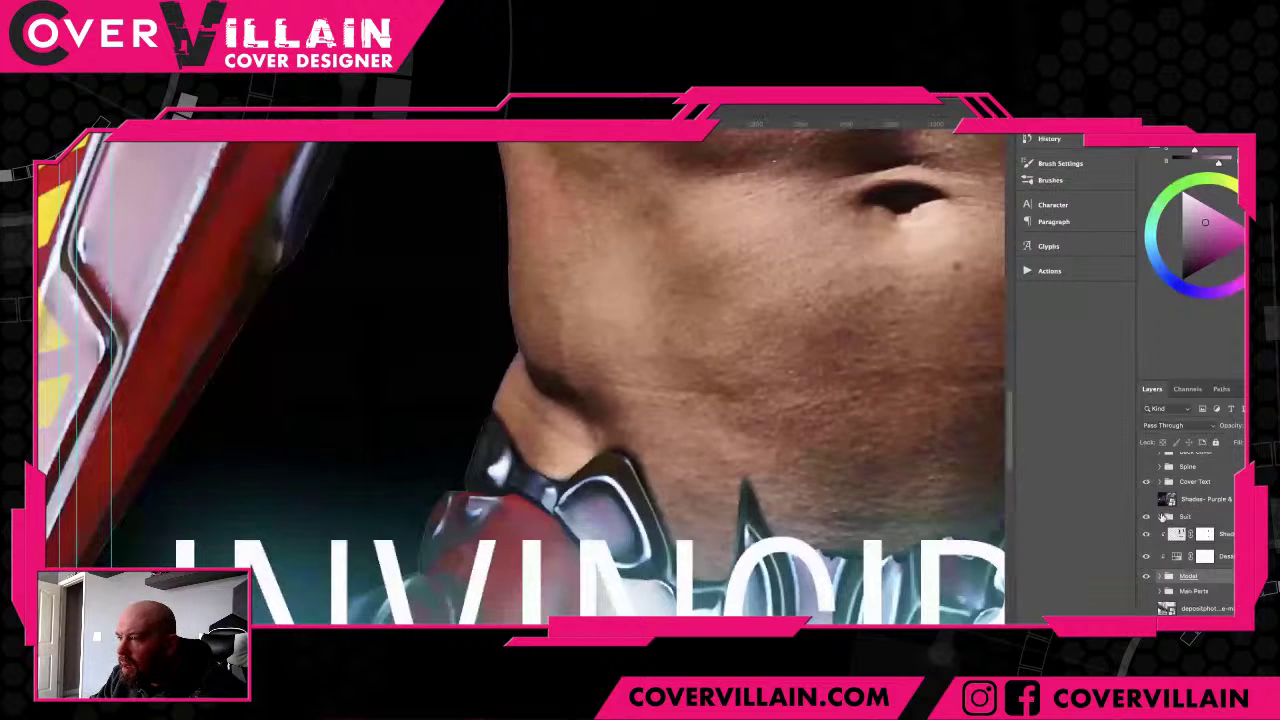
# - Add a layer mask to the Suit group and paint out a first strip of white between the glove's thumb and palm
pyautogui.keyDown('ctrl'); pyautogui.click(442, 547); pyautogui.keyUp('ctrl')
pyautogui.moveTo(383, 548); pyautogui.dragTo(652, 507)
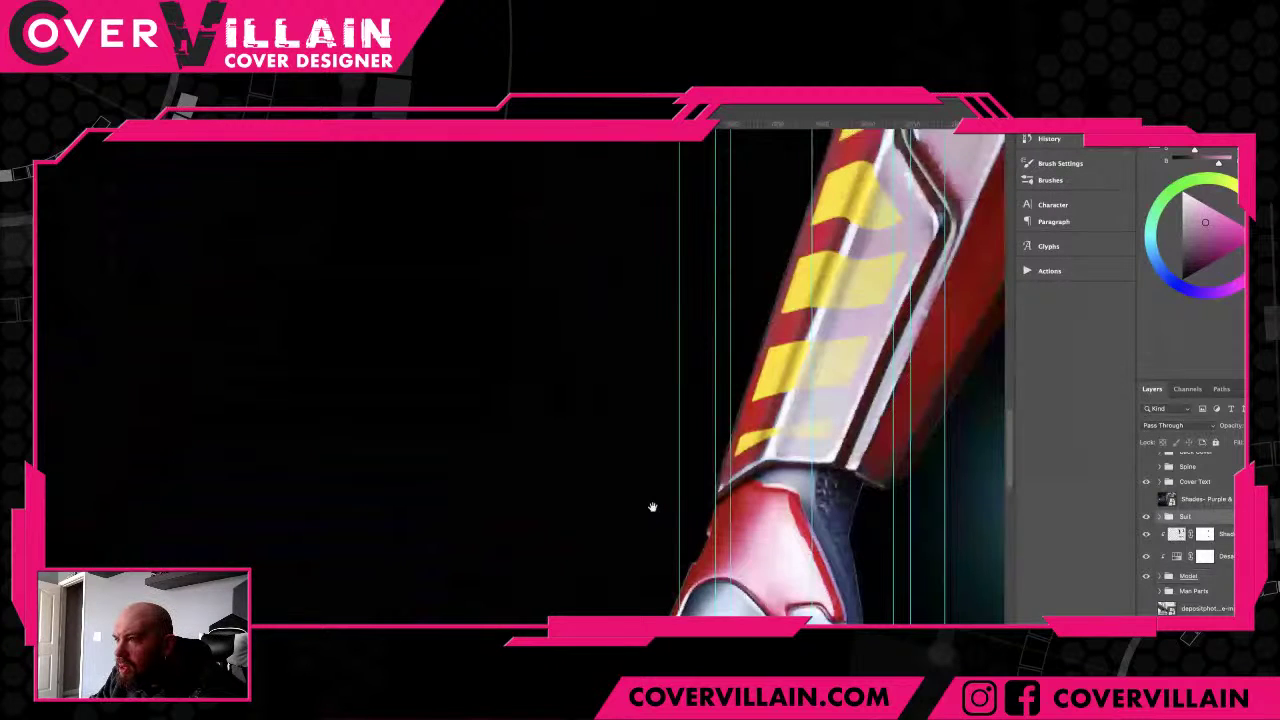
pyautogui.moveTo(986, 599); pyautogui.dragTo(705, 542)
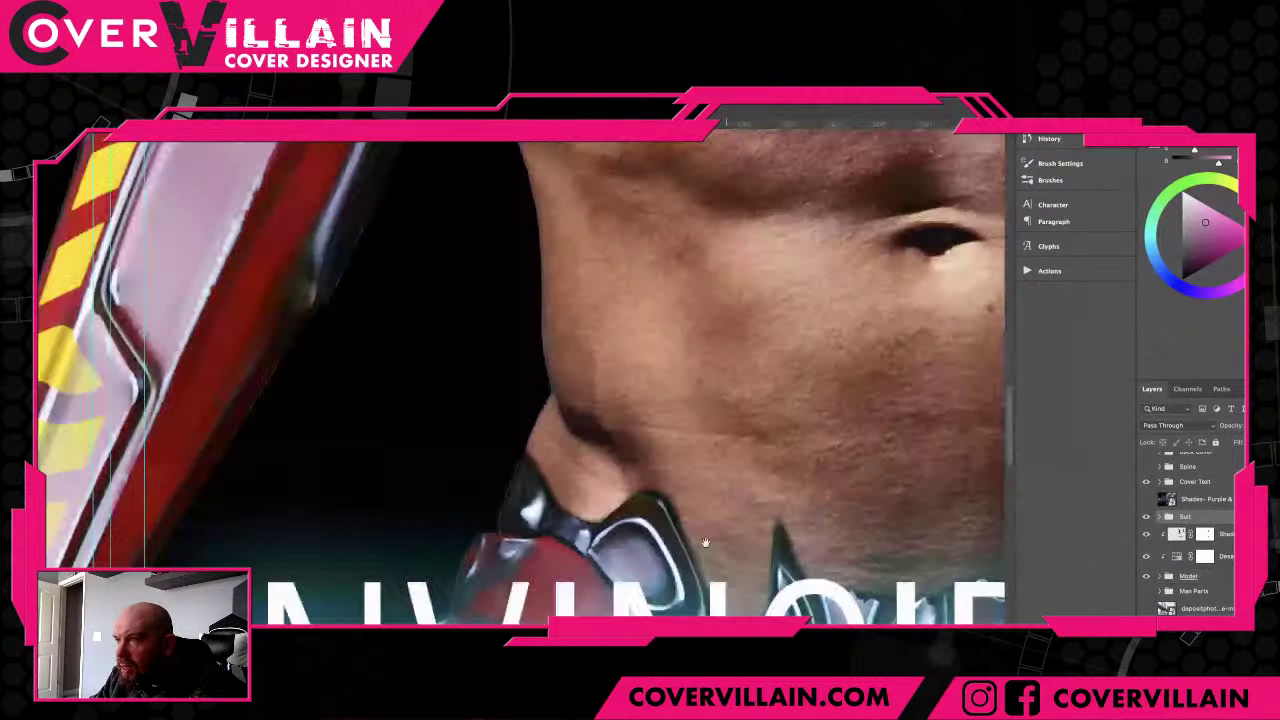
pyautogui.scroll(5, 587, 418)
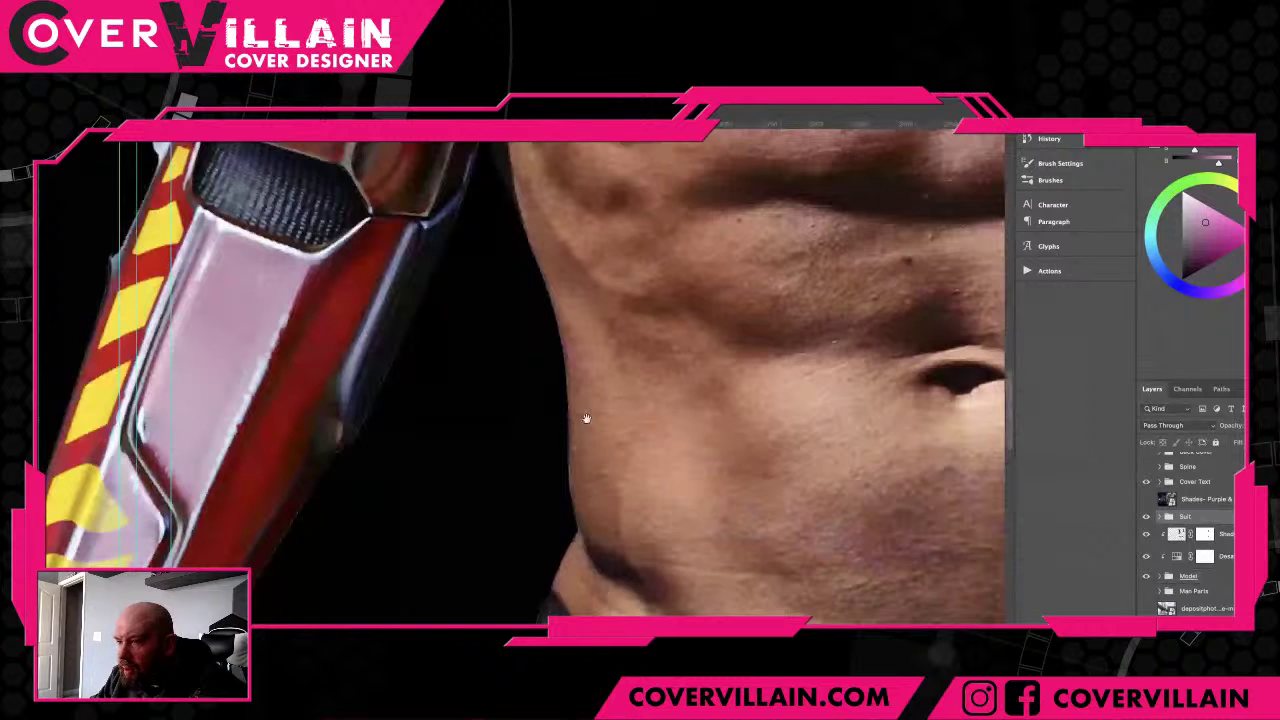
pyautogui.scroll(4, 587, 418)
pyautogui.moveTo(388, 594); pyautogui.dragTo(497, 472)
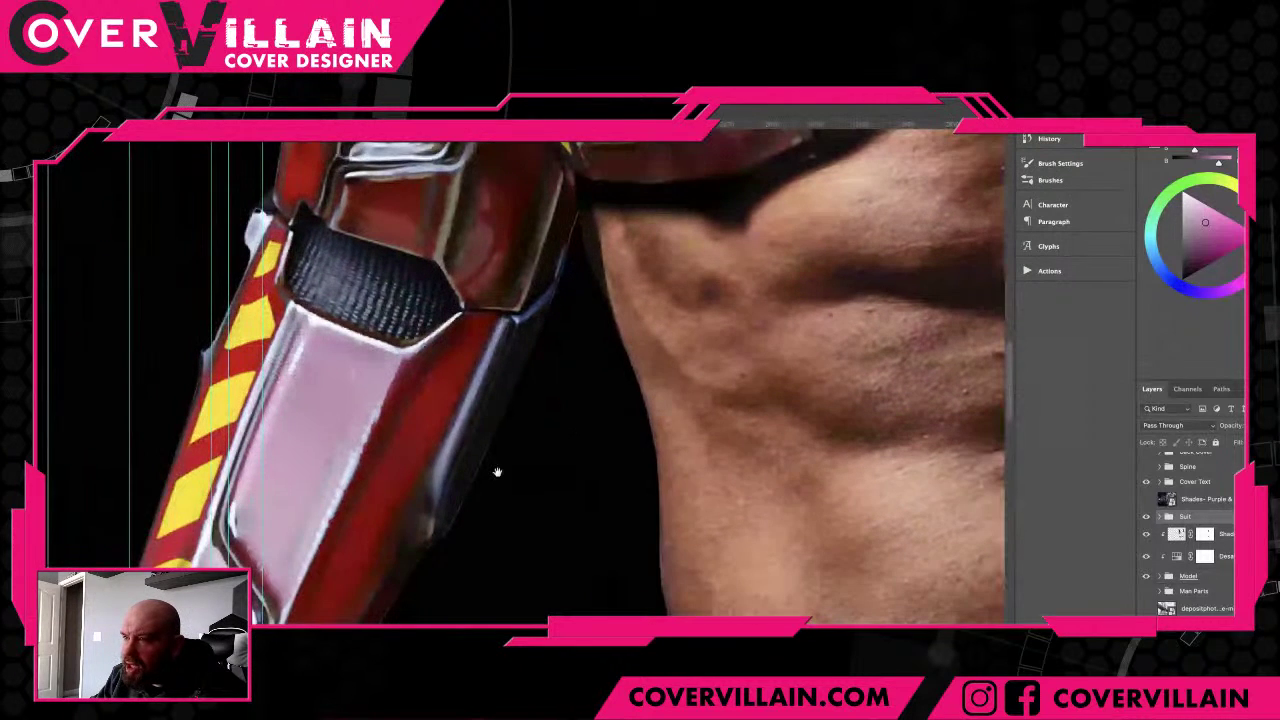
pyautogui.scroll(-5, 497, 472)
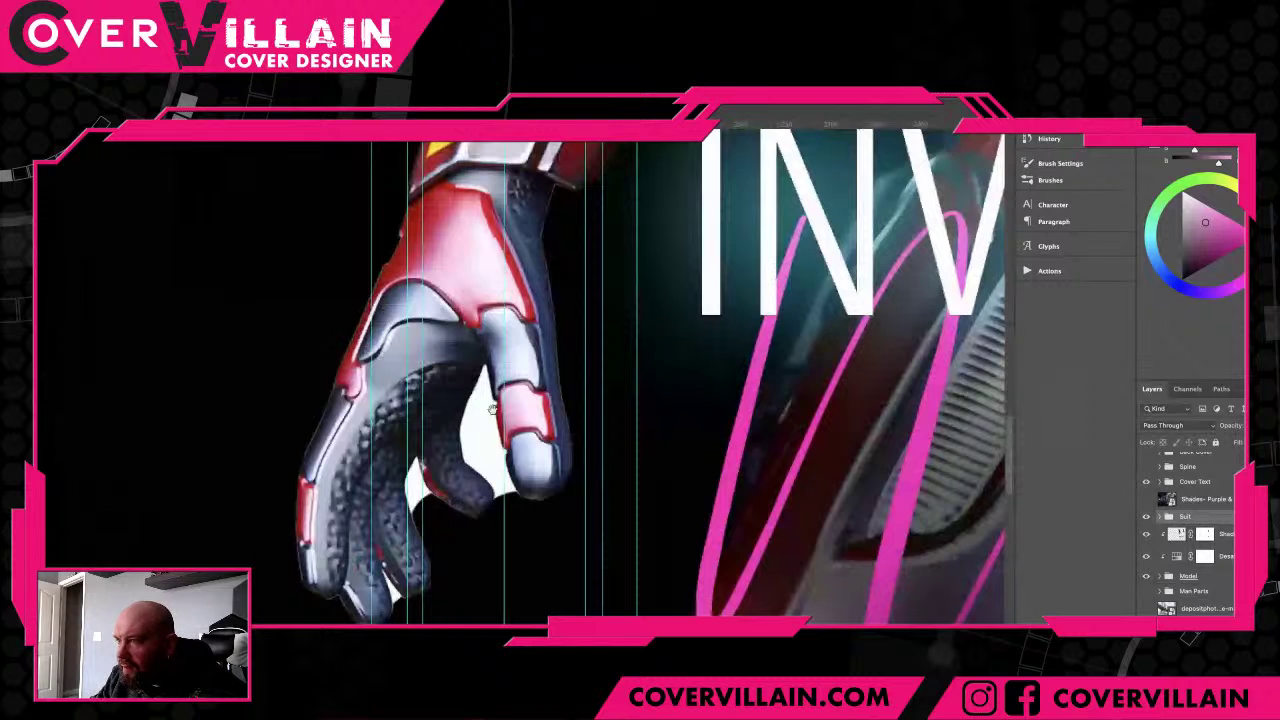
pyautogui.scroll(3, 492, 410)
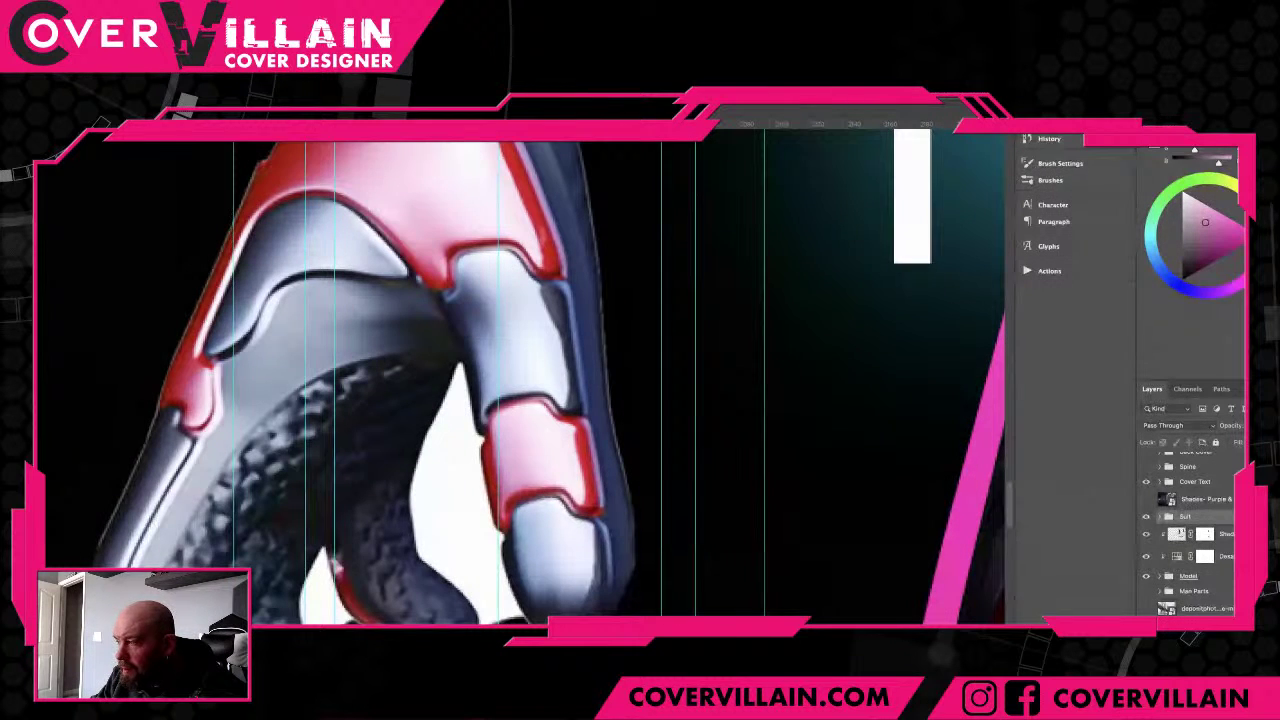
pyautogui.hotkey('ctrl', 'shift', 'm')
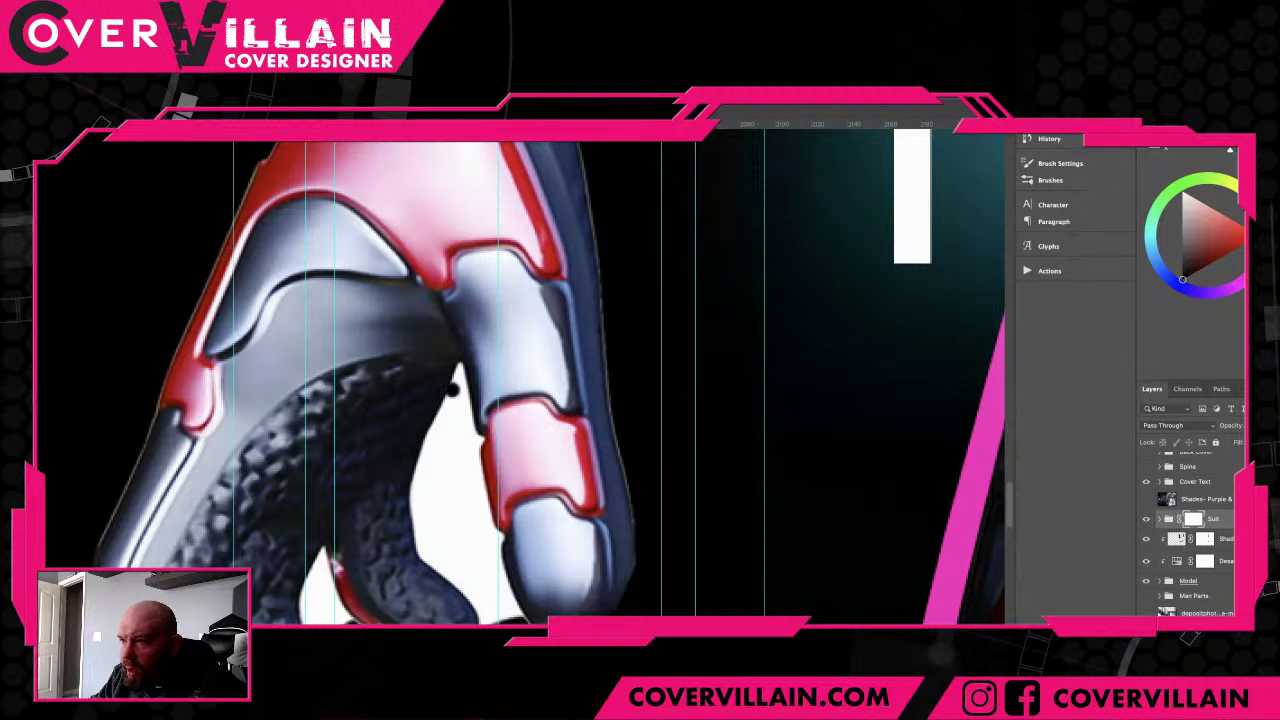
pyautogui.moveTo(453, 390); pyautogui.dragTo(425, 462)
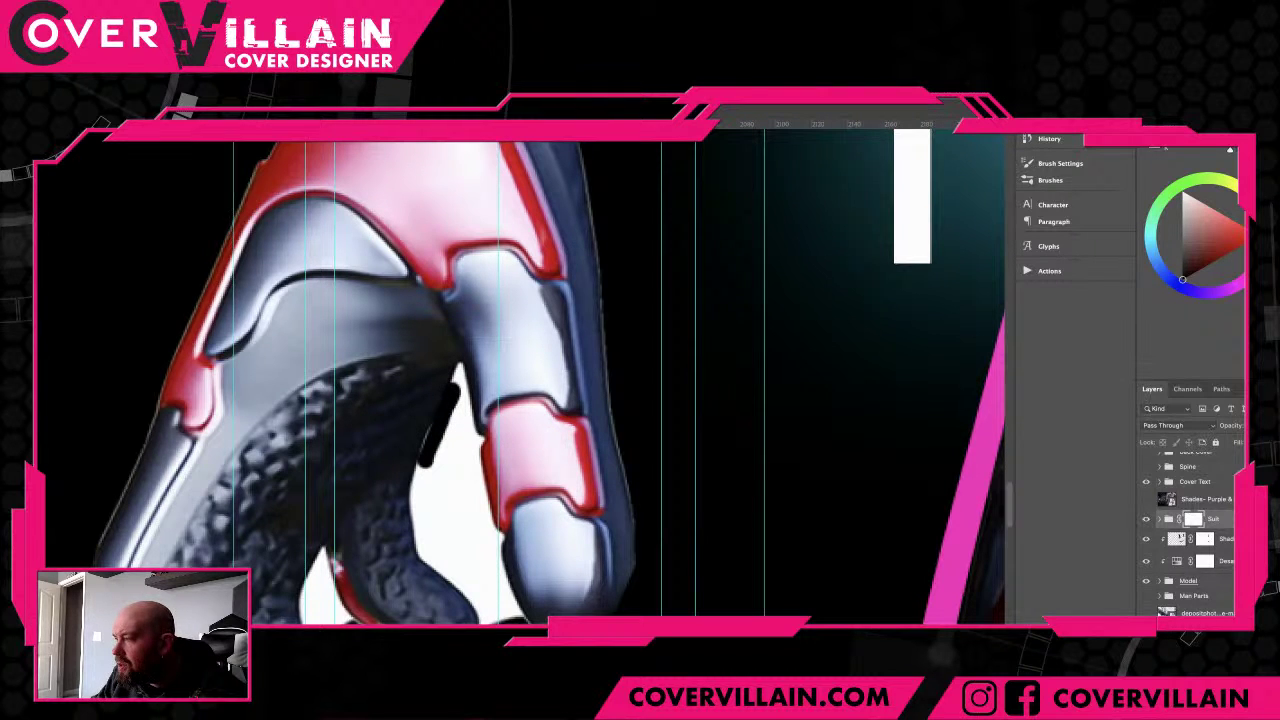
# - Fill the black background layer with the pink foreground colour for contrast, and reselect the Suit group's mask with black as the paint colour
pyautogui.keyDown('alt'); pyautogui.click(119, 365); pyautogui.keyUp('alt')
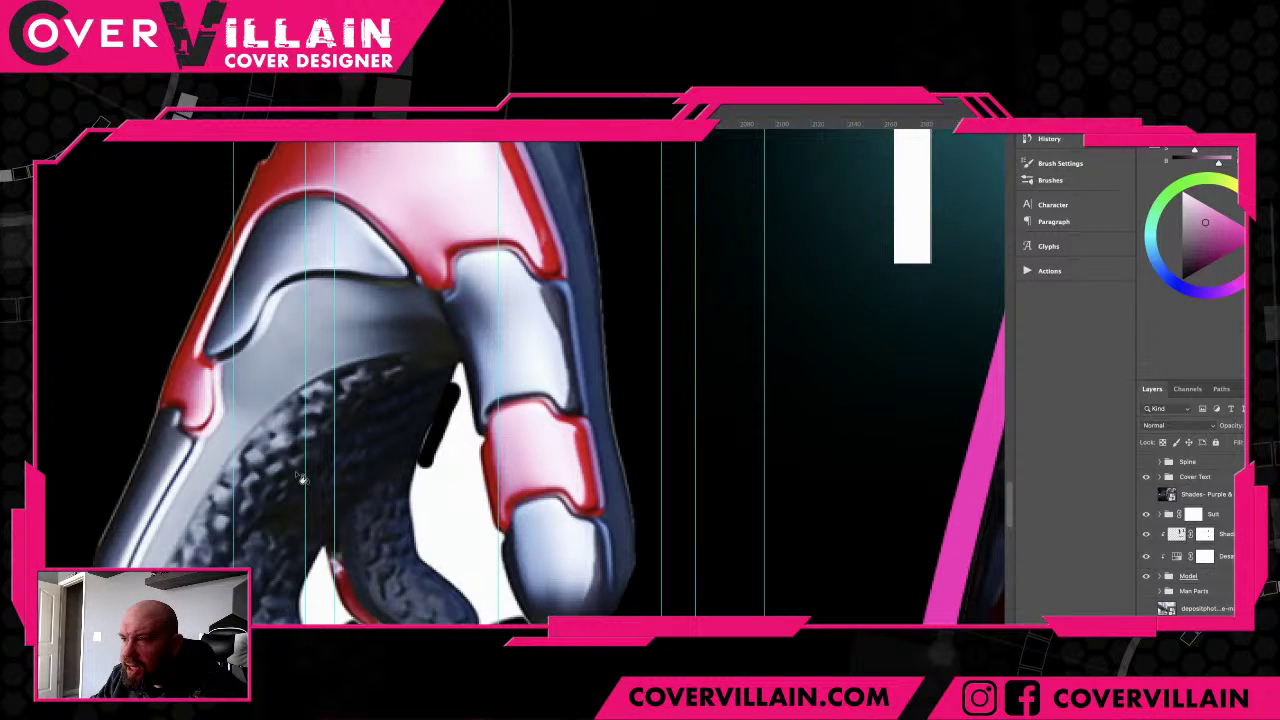
pyautogui.keyDown('alt'); pyautogui.click(820, 534); pyautogui.keyUp('alt')
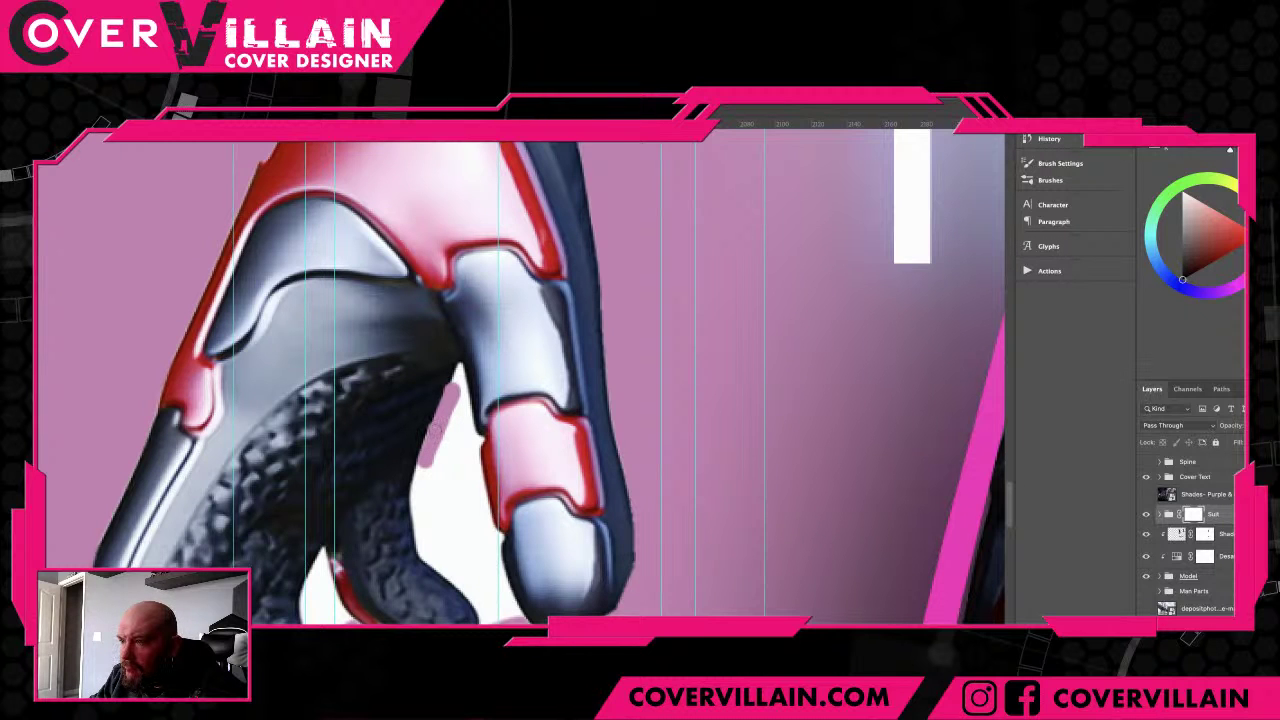
# - Mask out the white fringe along the palm and down to the tip of the curled finger, on the Suit mask
pyautogui.scroll(5, 437, 457)
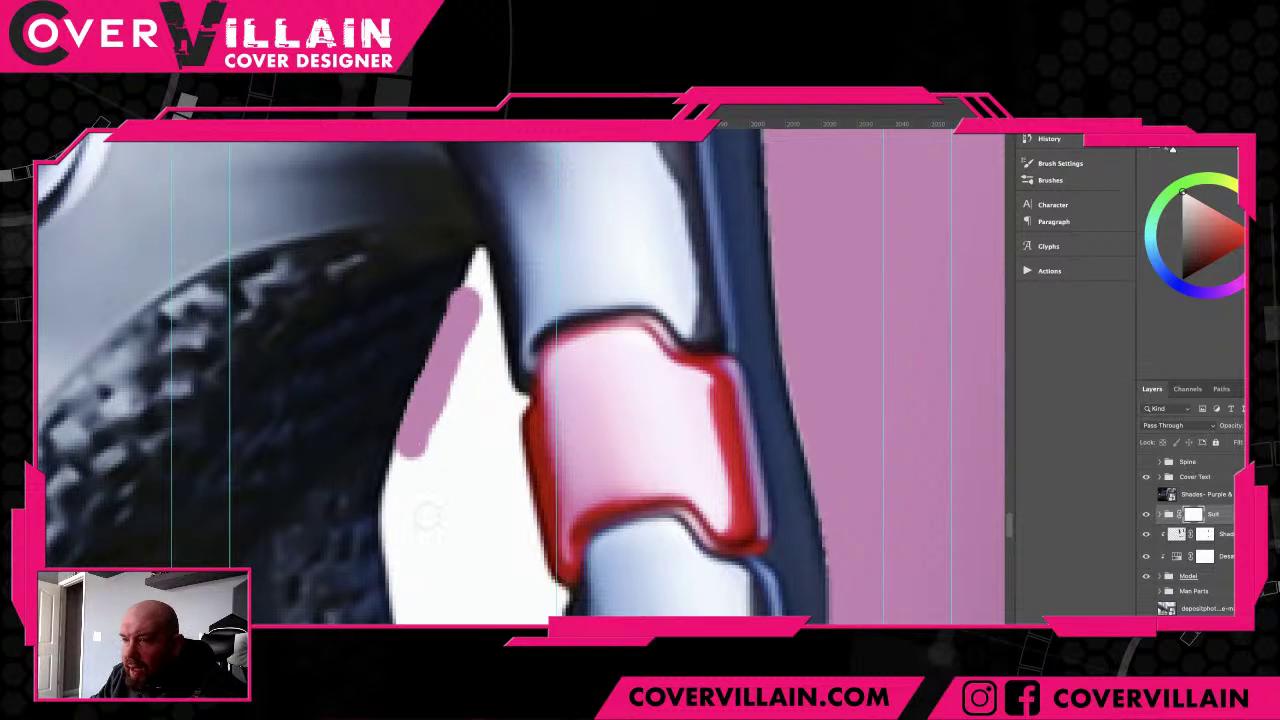
pyautogui.moveTo(428, 516); pyautogui.dragTo(457, 391)
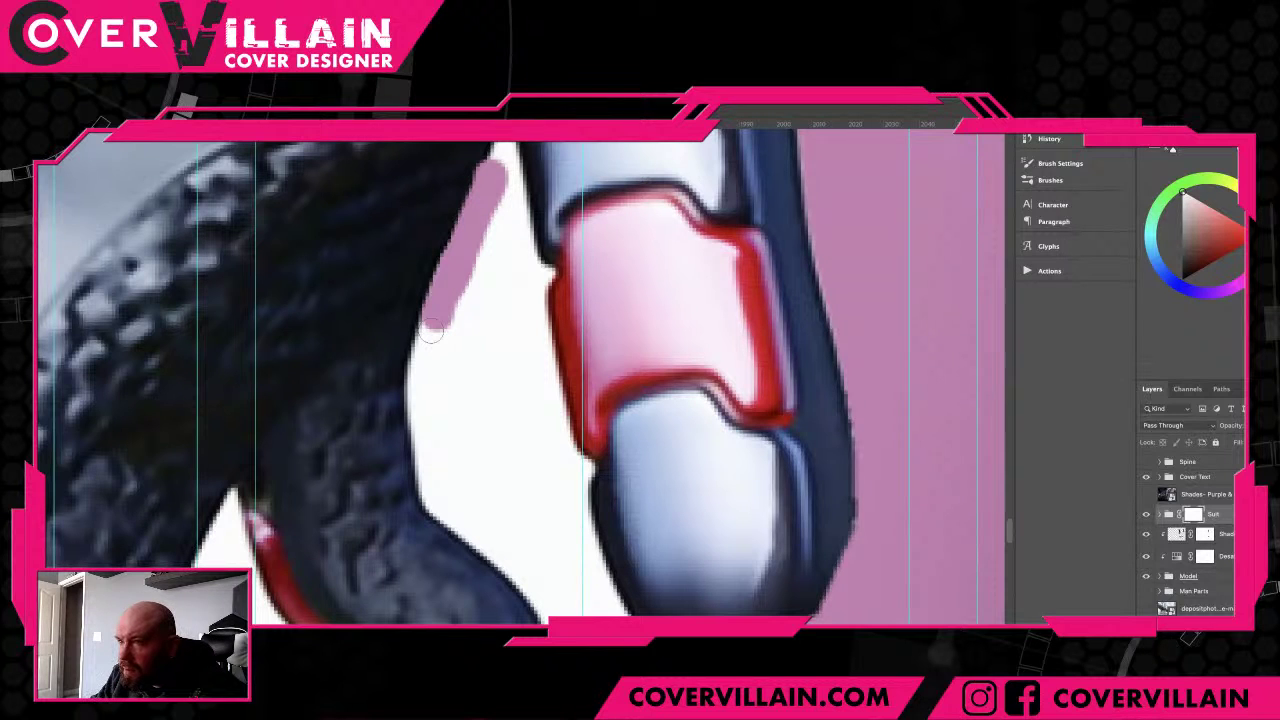
pyautogui.moveTo(431, 332)
pyautogui.mouseDown()
pyautogui.moveTo(428, 488)
pyautogui.moveTo(455, 507)
pyautogui.moveTo(440, 515)
pyautogui.moveTo(545, 595)
pyautogui.mouseUp()
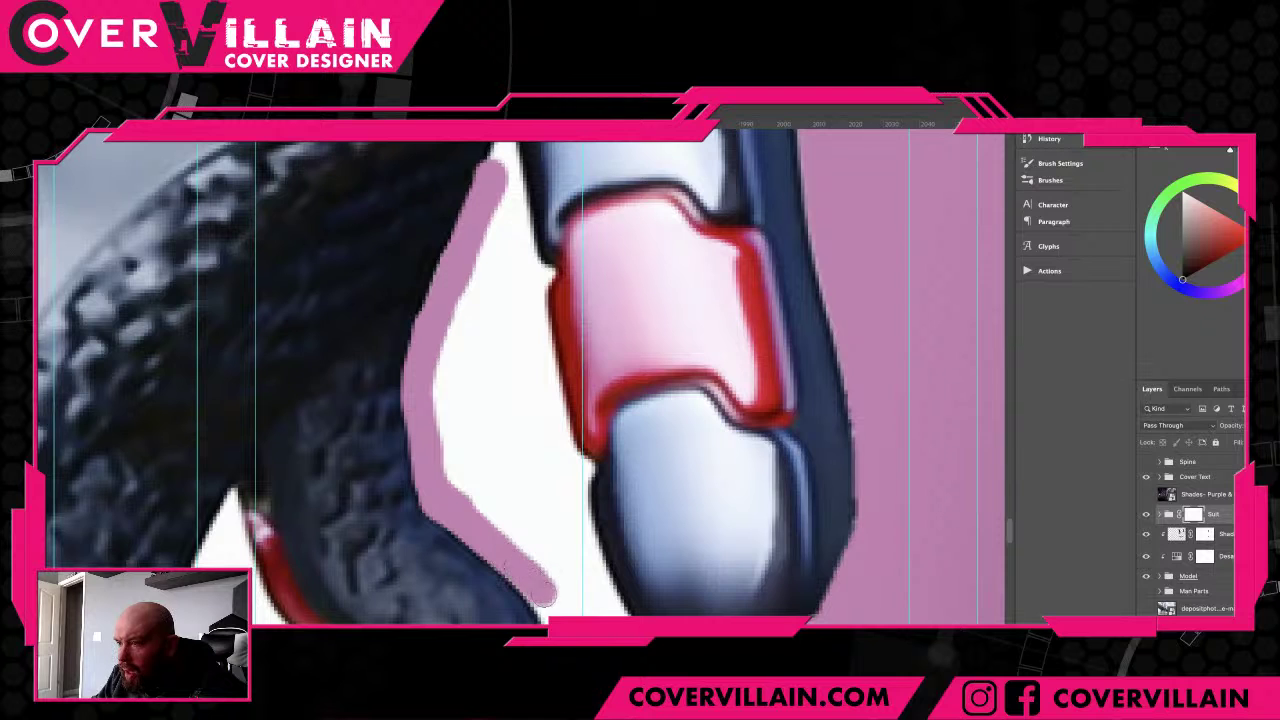
pyautogui.moveTo(509, 507); pyautogui.dragTo(469, 417)
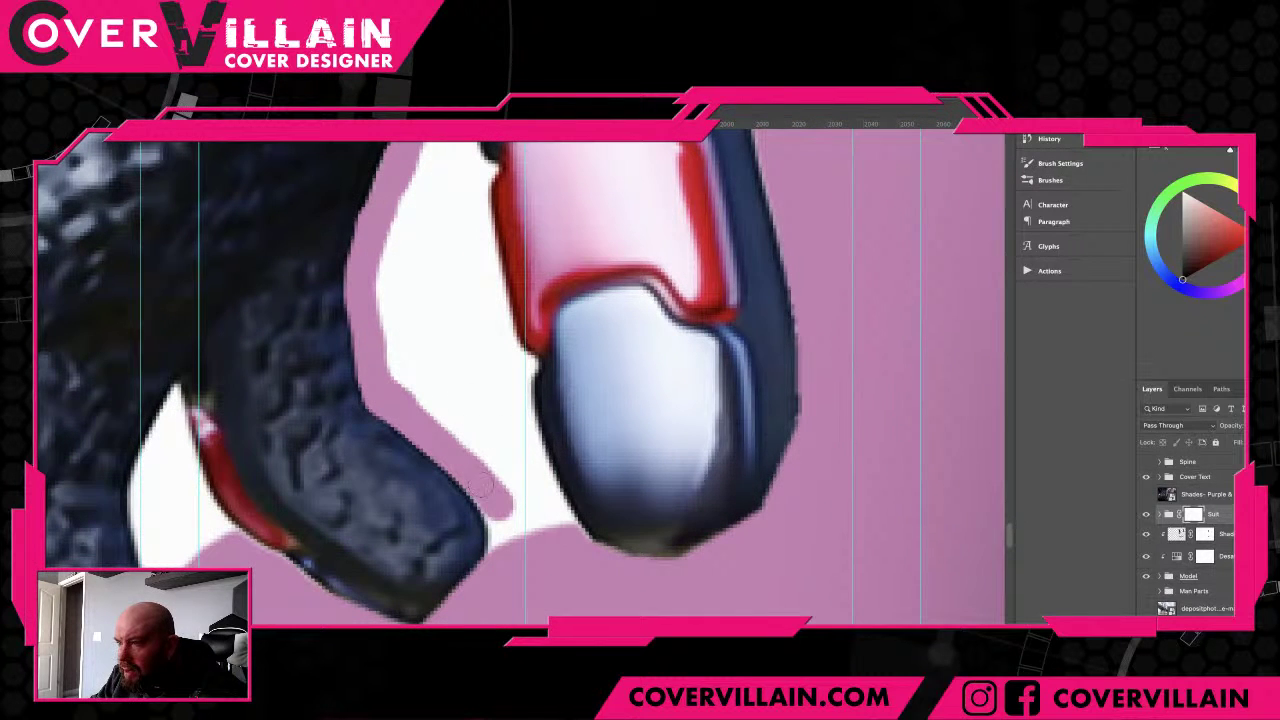
pyautogui.moveTo(480, 483); pyautogui.dragTo(504, 543)
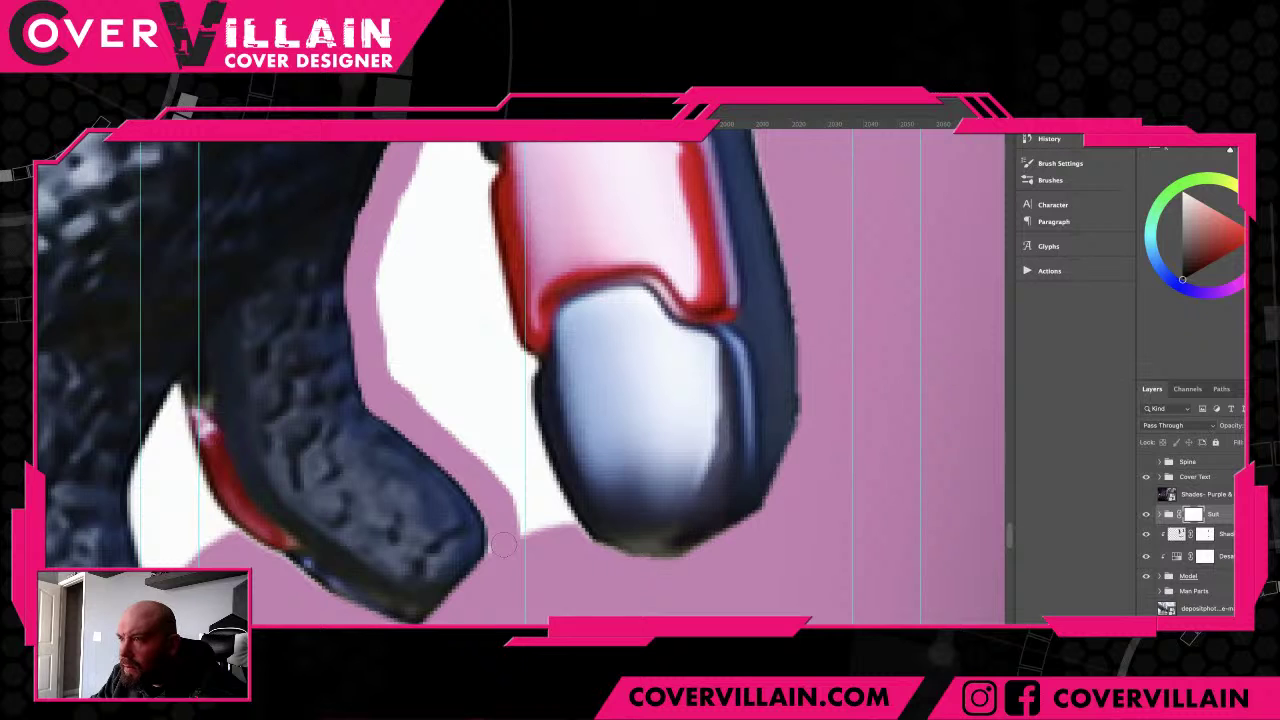
# - Mask out the white fringe along the inner edge of the armoured thumb, from its upper joint down to the tip
pyautogui.scroll(5, 503, 544)
pyautogui.moveTo(462, 338)
pyautogui.mouseDown()
pyautogui.moveTo(495, 384)
pyautogui.moveTo(518, 540)
pyautogui.moveTo(468, 435)
pyautogui.mouseUp()
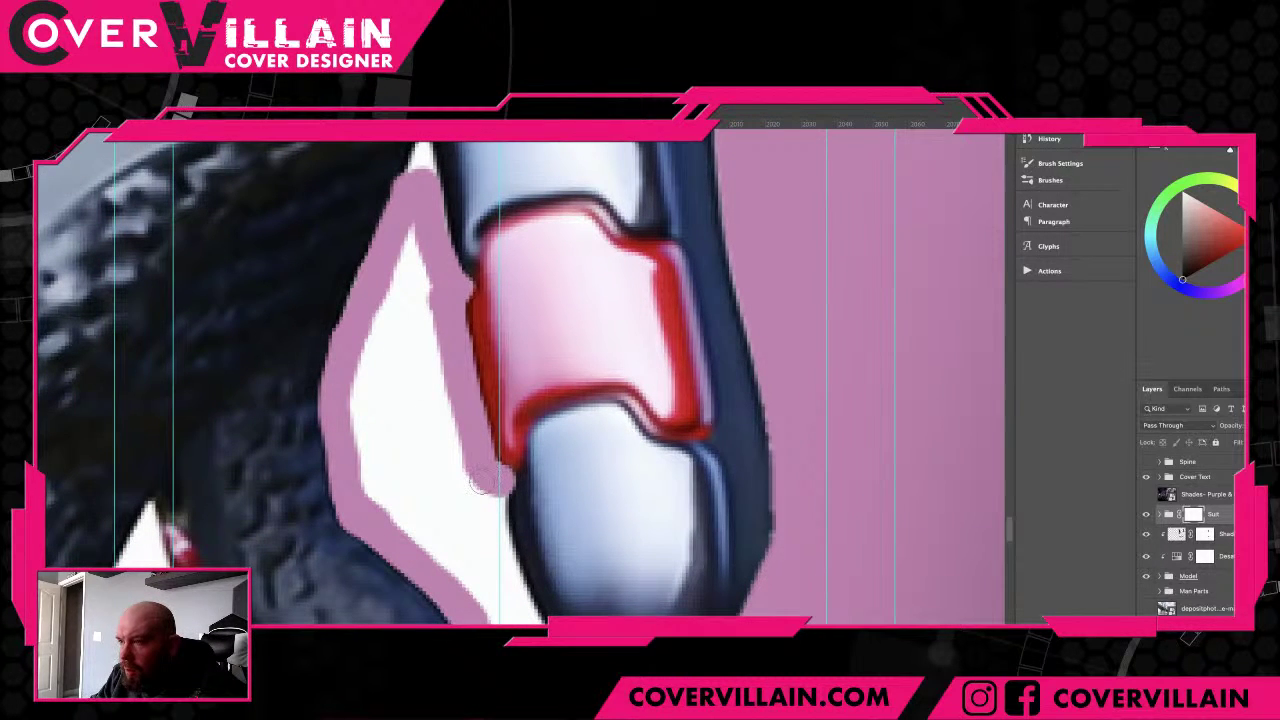
pyautogui.moveTo(484, 484)
pyautogui.mouseDown()
pyautogui.moveTo(499, 580)
pyautogui.moveTo(469, 442)
pyautogui.moveTo(504, 533)
pyautogui.mouseUp()
pyautogui.moveTo(478, 486)
pyautogui.mouseDown()
pyautogui.moveTo(529, 562)
pyautogui.moveTo(496, 508)
pyautogui.moveTo(527, 533)
pyautogui.mouseUp()
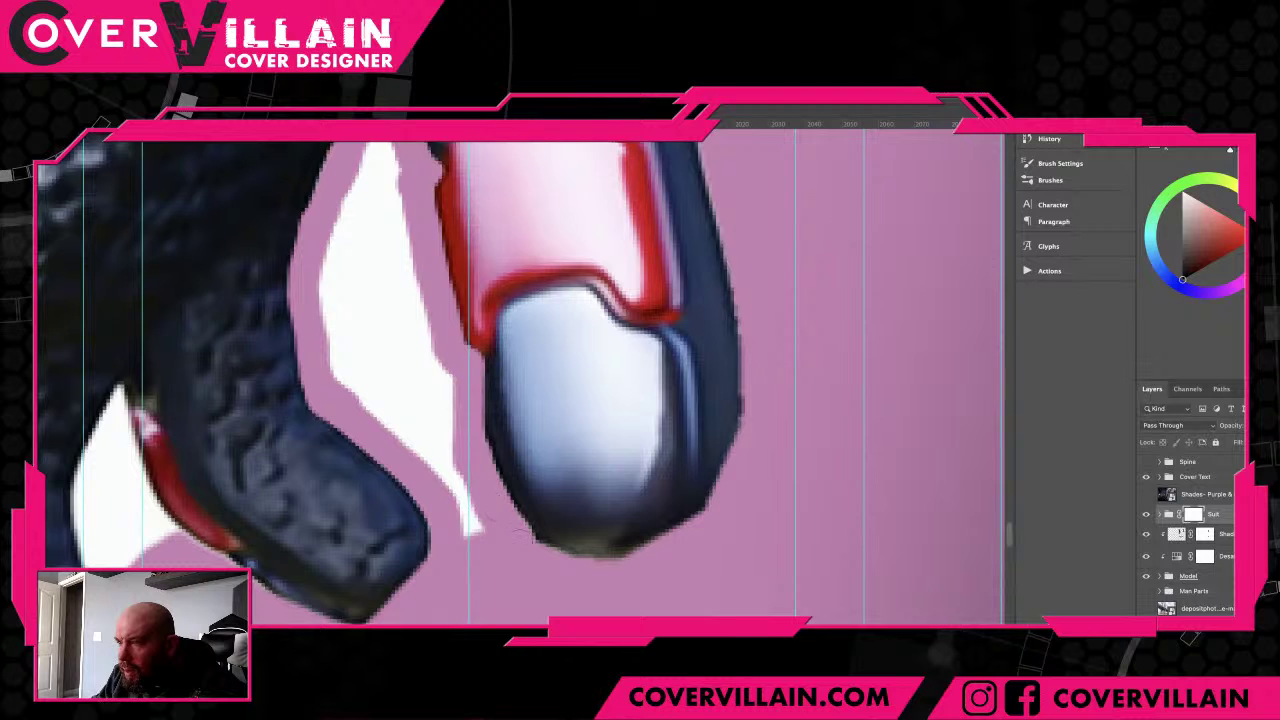
pyautogui.click(580, 441)
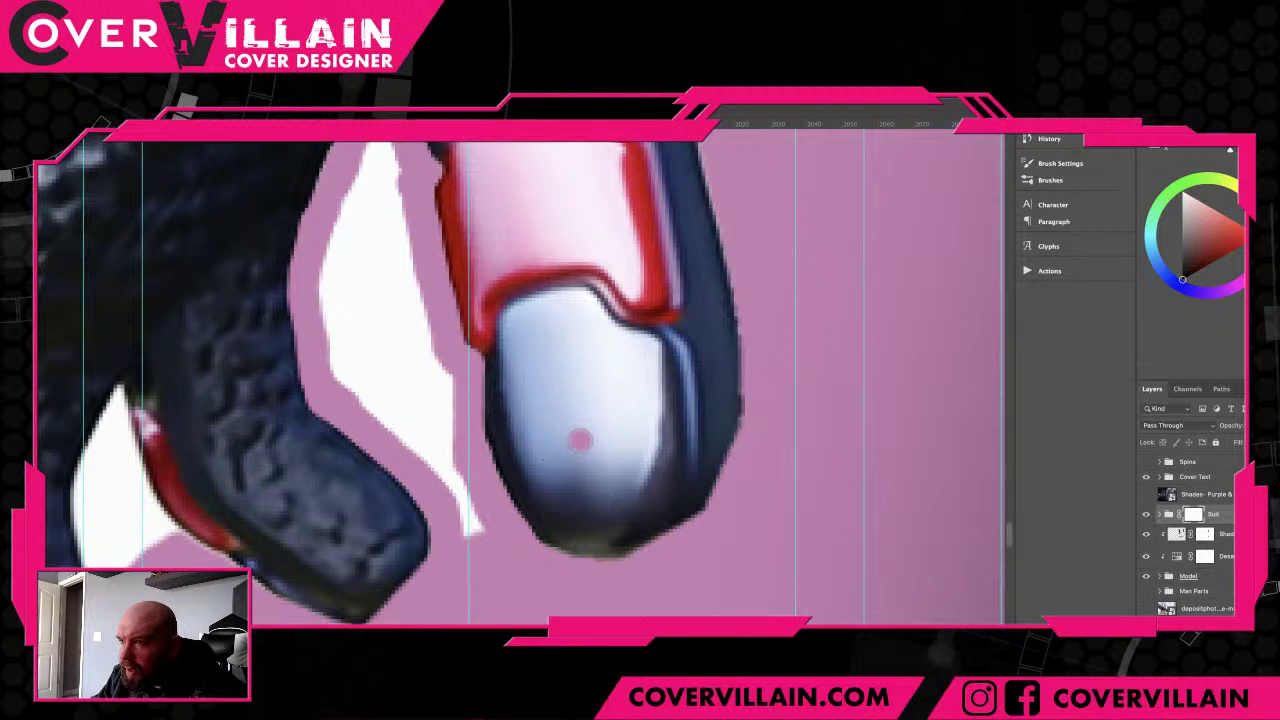
pyautogui.press('x')
pyautogui.hotkey('ctrl', 'z')
pyautogui.press('x')
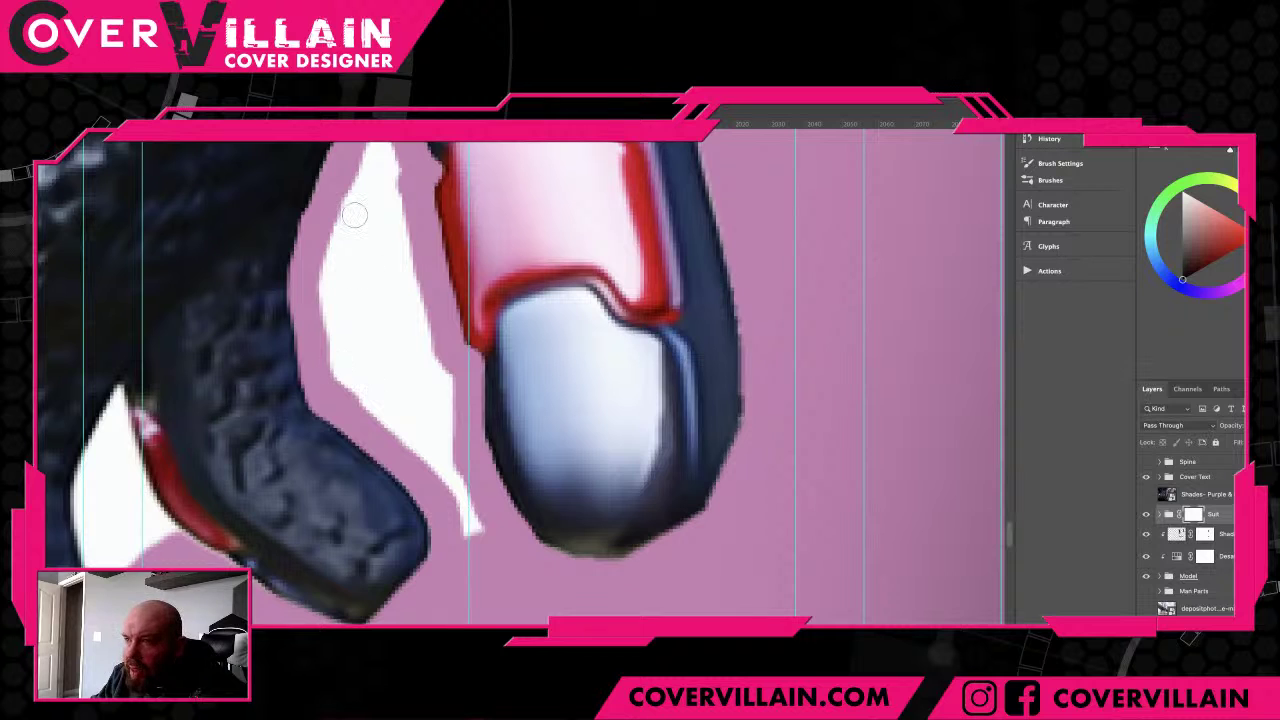
# - Mask out the remaining white patch in the middle of the gap between the glove's palm and the armoured thumb
pyautogui.moveTo(408, 270)
pyautogui.mouseDown()
pyautogui.moveTo(448, 398)
pyautogui.moveTo(414, 294)
pyautogui.mouseUp()
pyautogui.moveTo(402, 182); pyautogui.dragTo(410, 268)
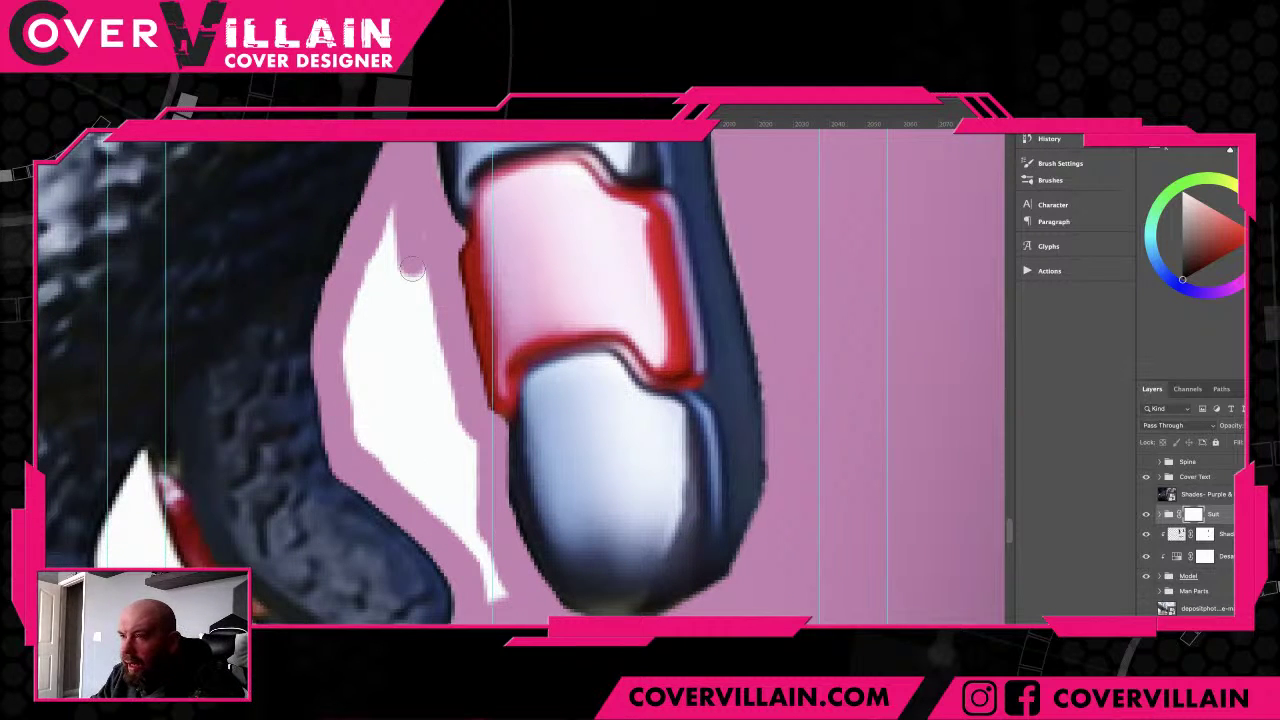
pyautogui.moveTo(412, 270)
pyautogui.mouseDown()
pyautogui.moveTo(382, 378)
pyautogui.moveTo(388, 410)
pyautogui.moveTo(372, 352)
pyautogui.moveTo(430, 476)
pyautogui.moveTo(434, 430)
pyautogui.moveTo(414, 288)
pyautogui.mouseUp()
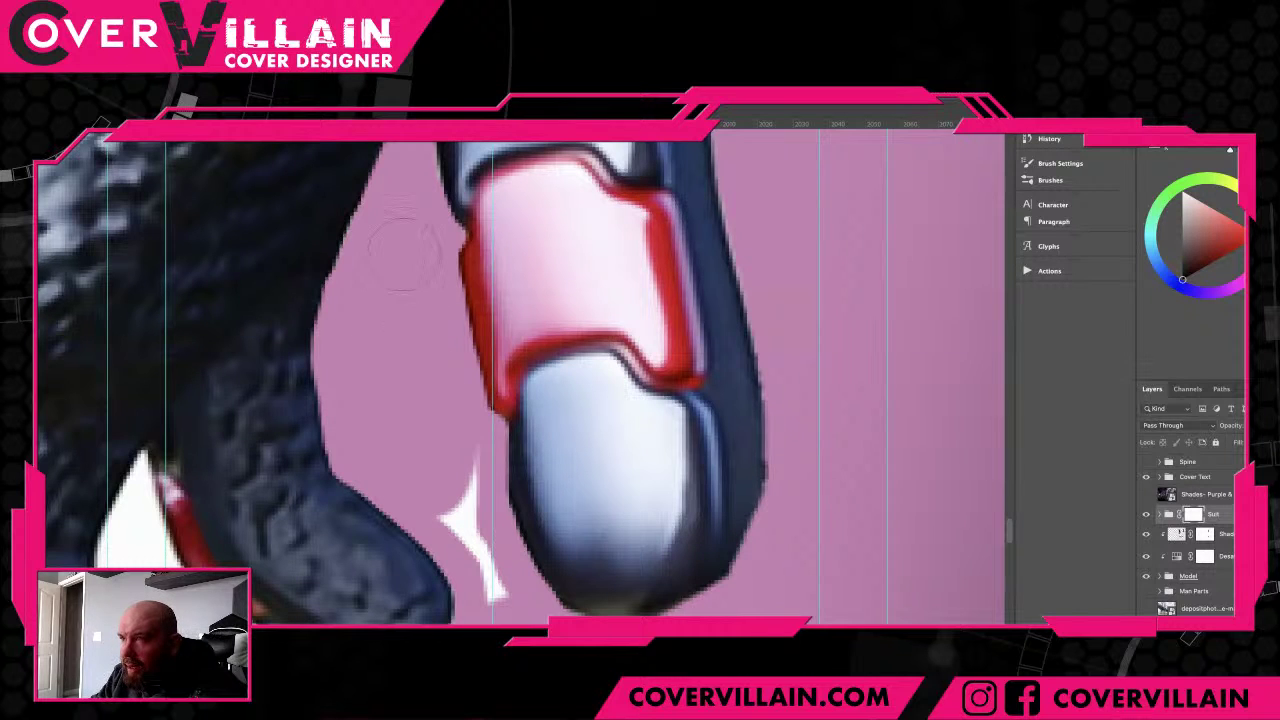
pyautogui.moveTo(453, 498)
pyautogui.mouseDown()
pyautogui.moveTo(473, 462)
pyautogui.moveTo(446, 519)
pyautogui.moveTo(464, 527)
pyautogui.moveTo(489, 583)
pyautogui.mouseUp()
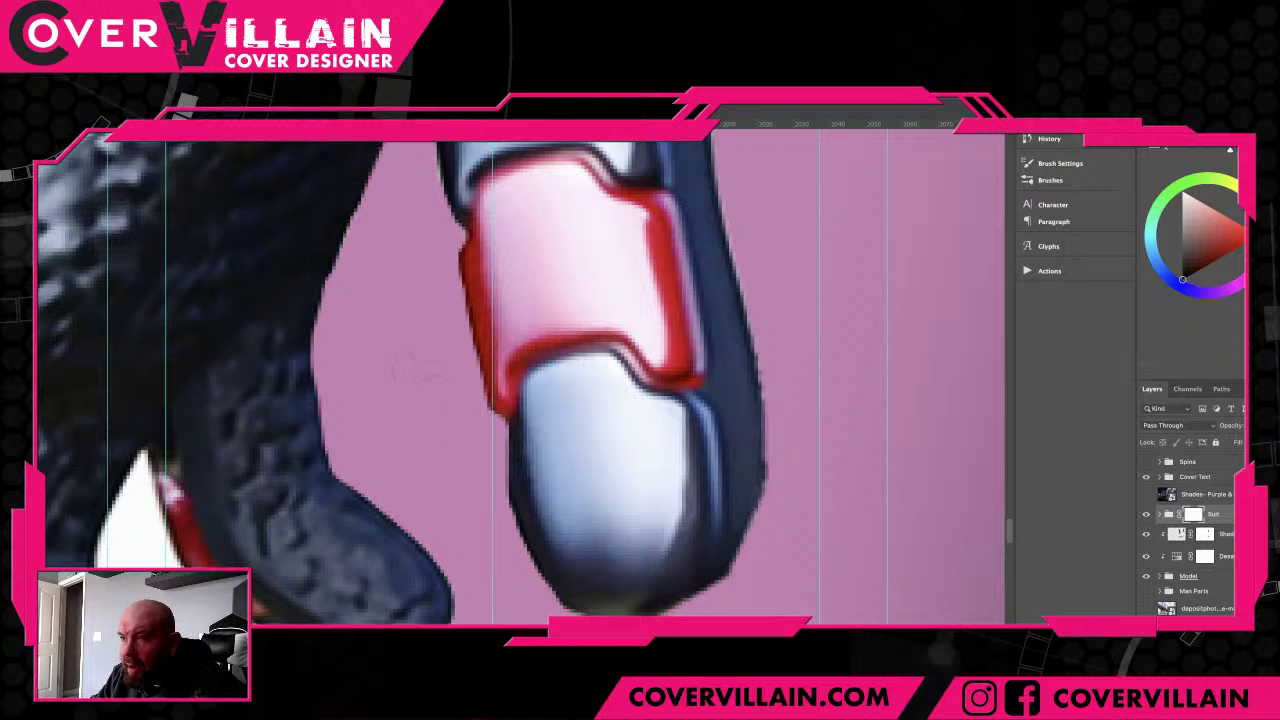
# - Mask out the small white notch at the upper end of the gap, where the thumb meets the palm
pyautogui.moveTo(412, 364); pyautogui.dragTo(406, 517)
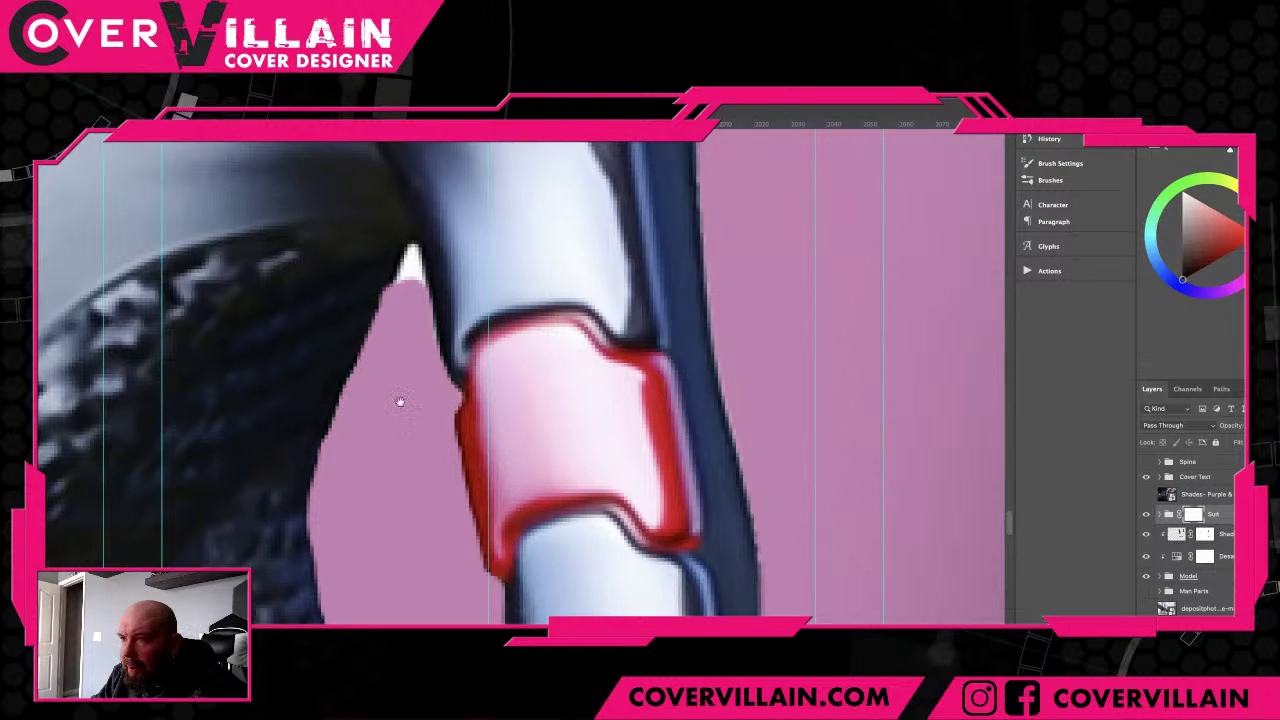
pyautogui.moveTo(400, 400); pyautogui.dragTo(408, 440)
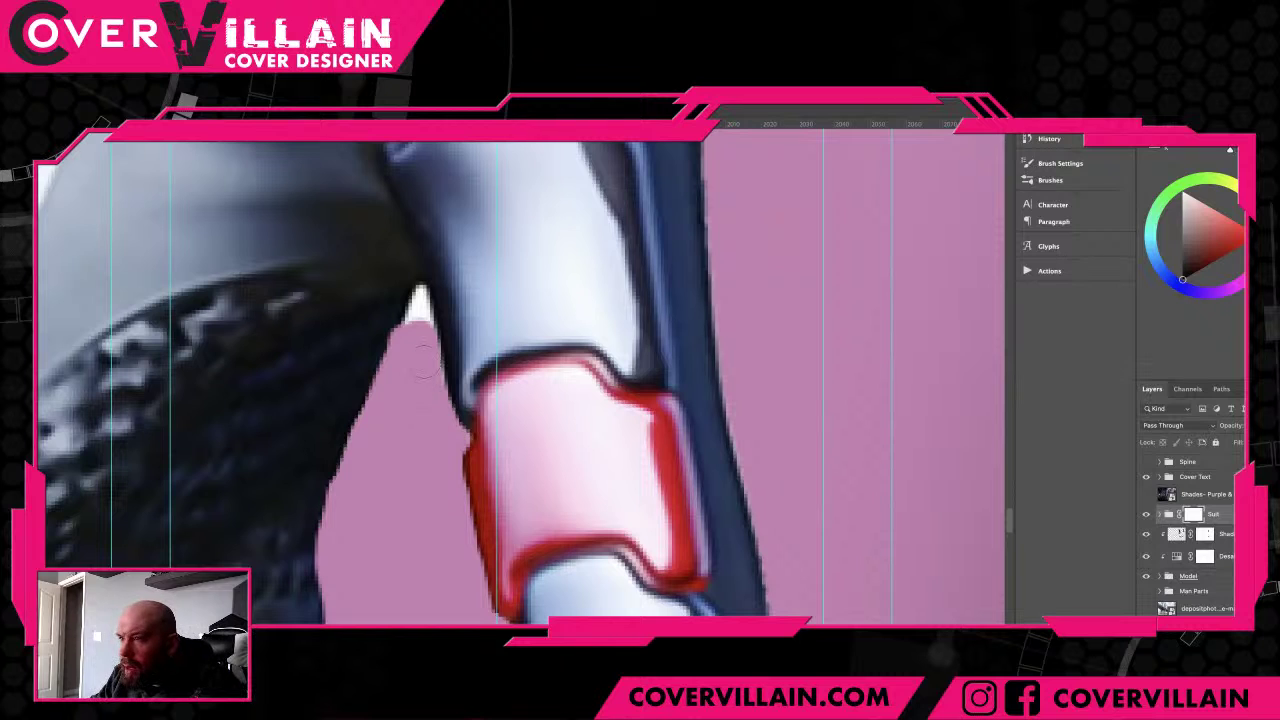
pyautogui.moveTo(420, 378); pyautogui.dragTo(427, 398)
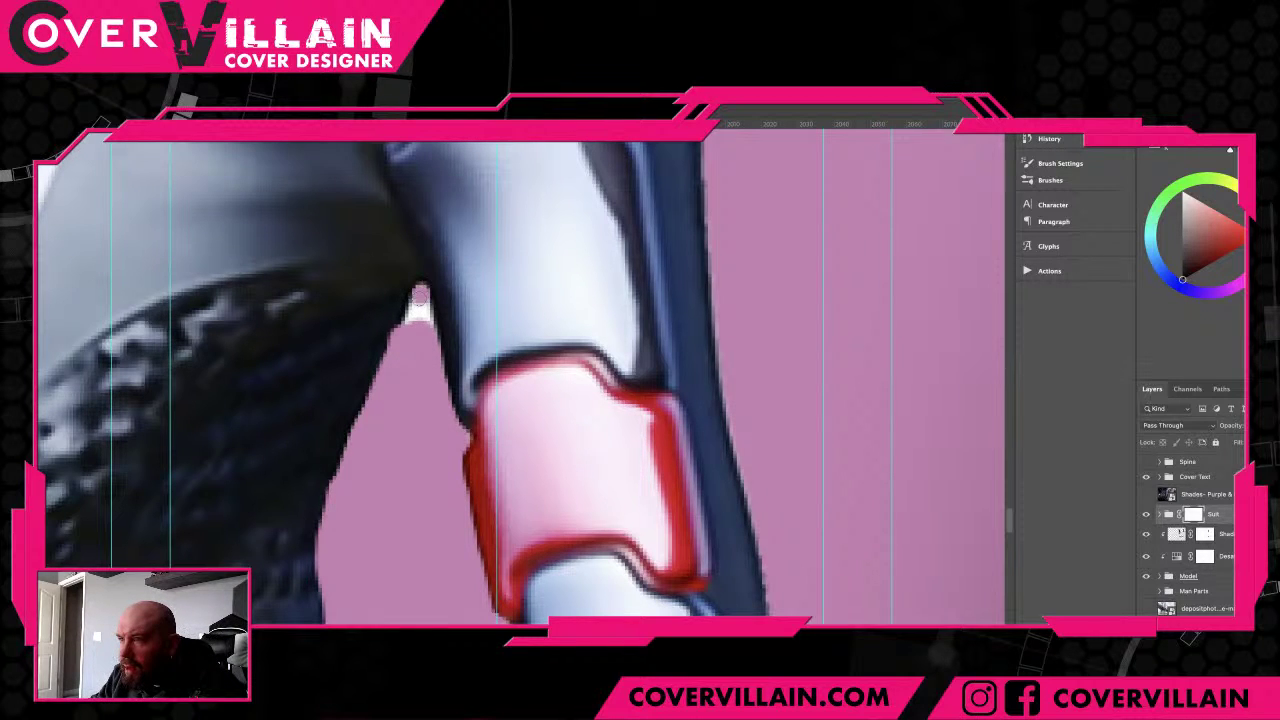
pyautogui.moveTo(418, 296)
pyautogui.mouseDown()
pyautogui.moveTo(406, 336)
pyautogui.moveTo(425, 330)
pyautogui.mouseUp()
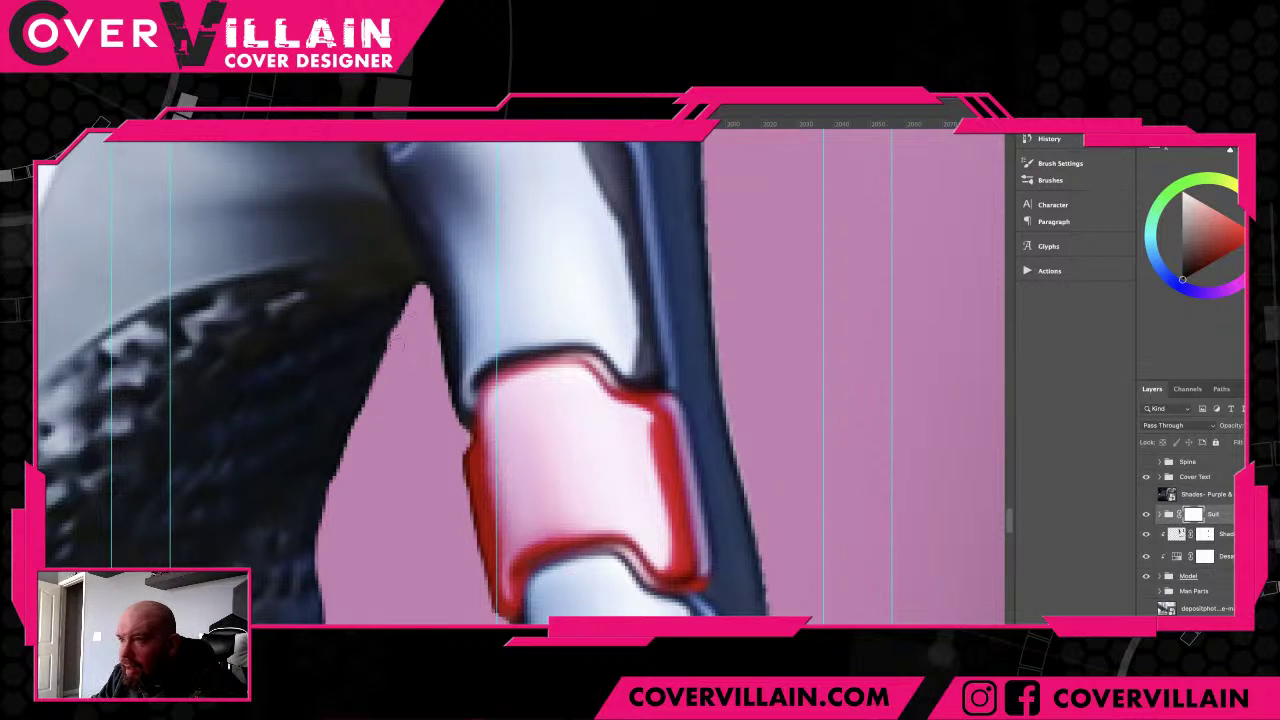
# - Mask out the white wedge between the curled finger with the red edge and the textured finger beside it
pyautogui.moveTo(410, 440); pyautogui.dragTo(472, 265)
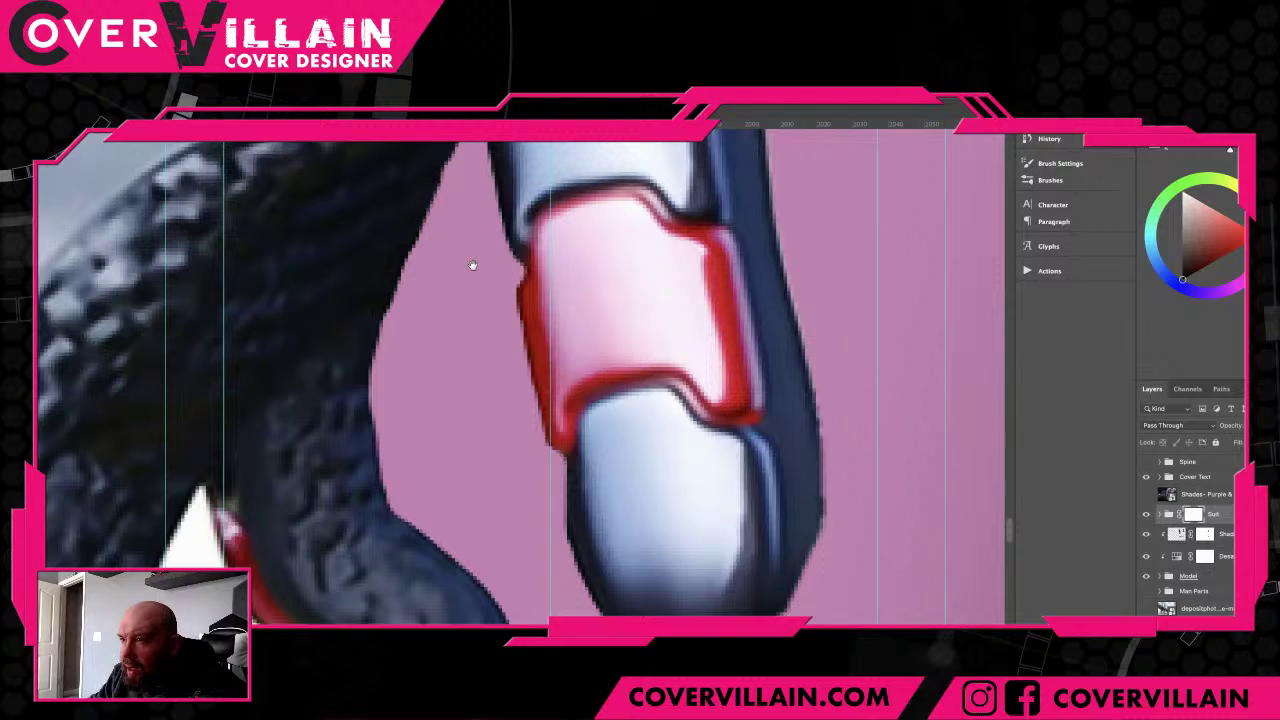
pyautogui.moveTo(472, 265); pyautogui.dragTo(658, 85)
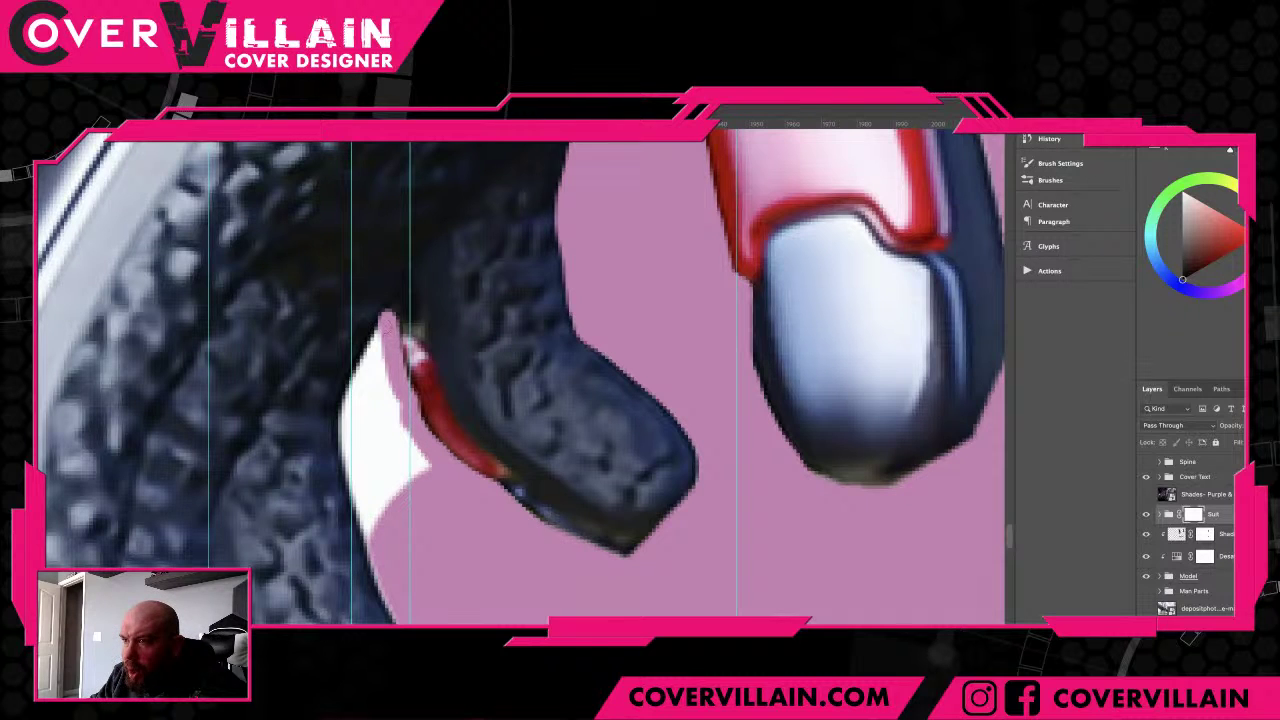
pyautogui.moveTo(384, 322)
pyautogui.mouseDown()
pyautogui.moveTo(348, 427)
pyautogui.moveTo(372, 525)
pyautogui.mouseUp()
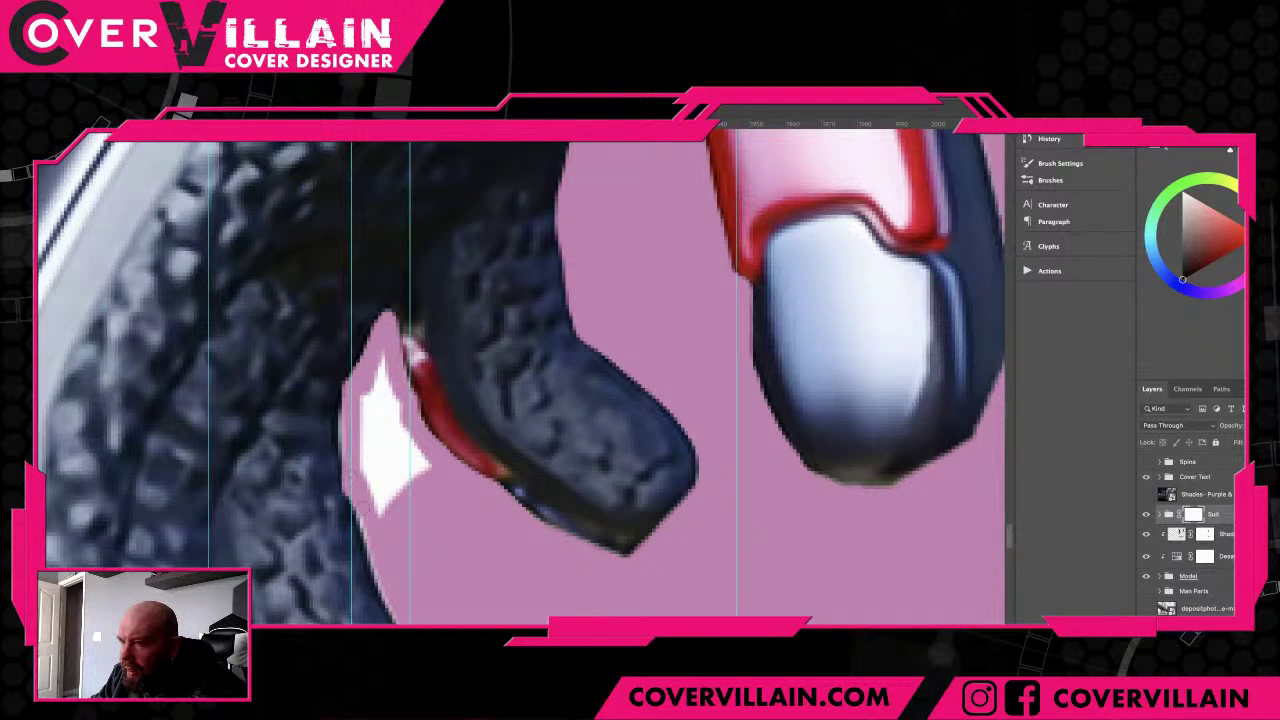
pyautogui.moveTo(382, 362)
pyautogui.mouseDown()
pyautogui.moveTo(424, 468)
pyautogui.moveTo(377, 399)
pyautogui.moveTo(380, 515)
pyautogui.moveTo(362, 432)
pyautogui.moveTo(378, 438)
pyautogui.moveTo(386, 505)
pyautogui.moveTo(392, 420)
pyautogui.moveTo(408, 470)
pyautogui.mouseUp()
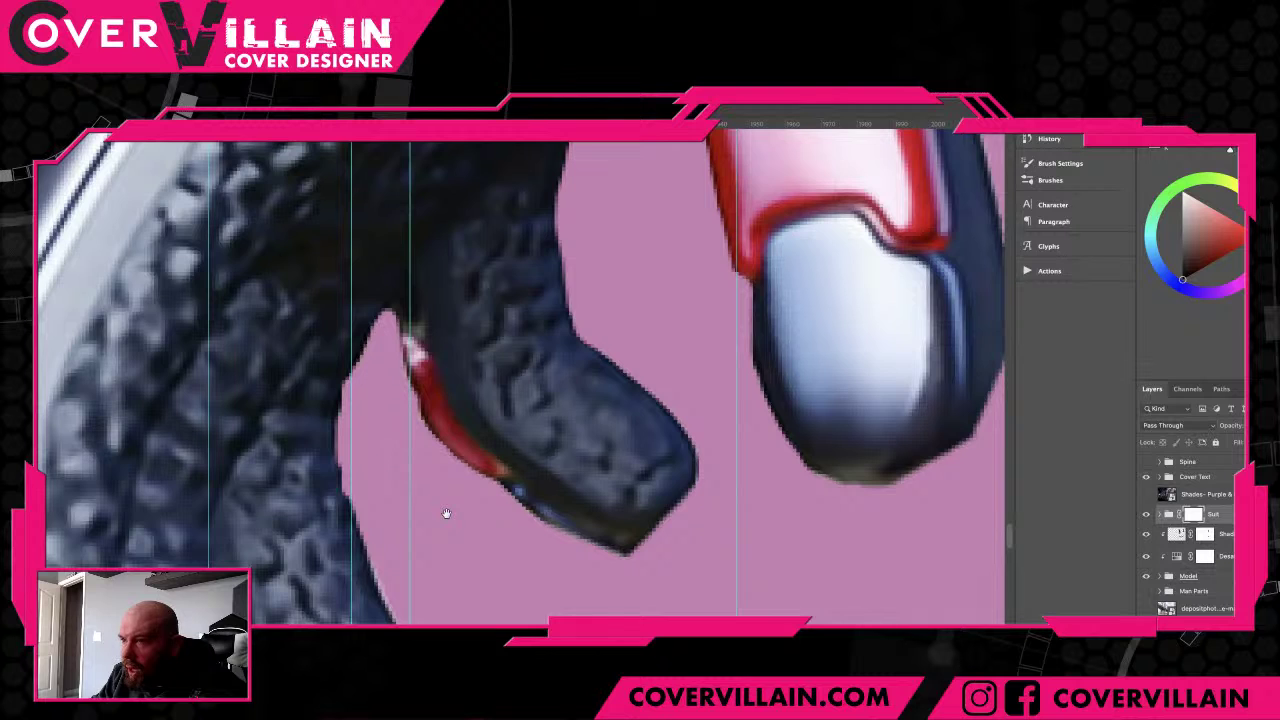
# - Mask out the white sliver between the two lower fingertips, following both finger edges closely
pyautogui.moveTo(446, 513); pyautogui.dragTo(459, 283)
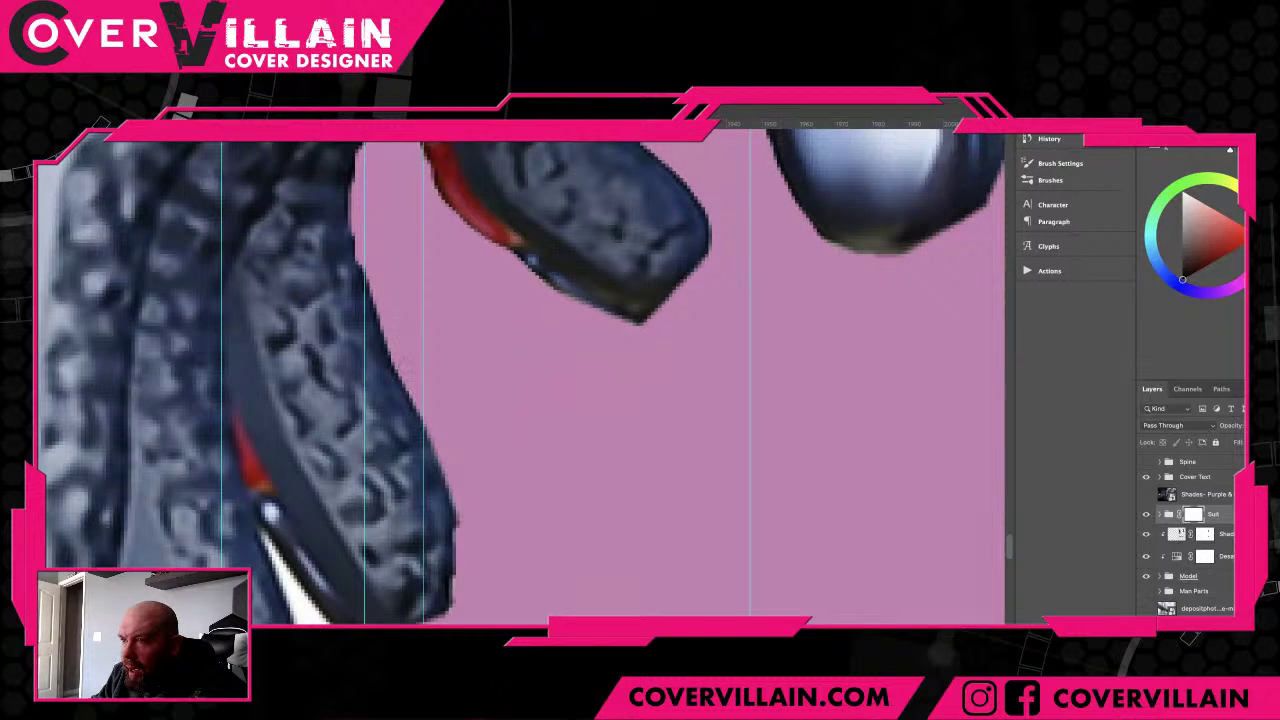
pyautogui.moveTo(470, 430); pyautogui.dragTo(634, 289)
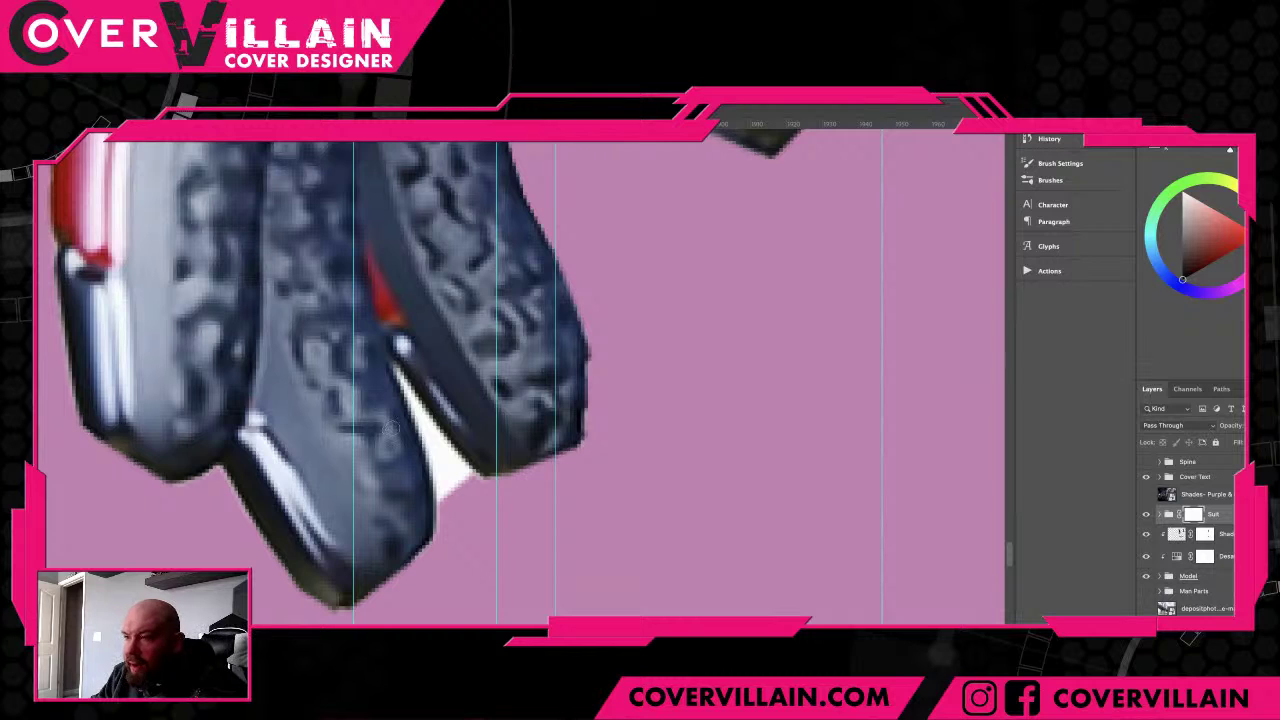
pyautogui.moveTo(395, 368); pyautogui.dragTo(465, 474)
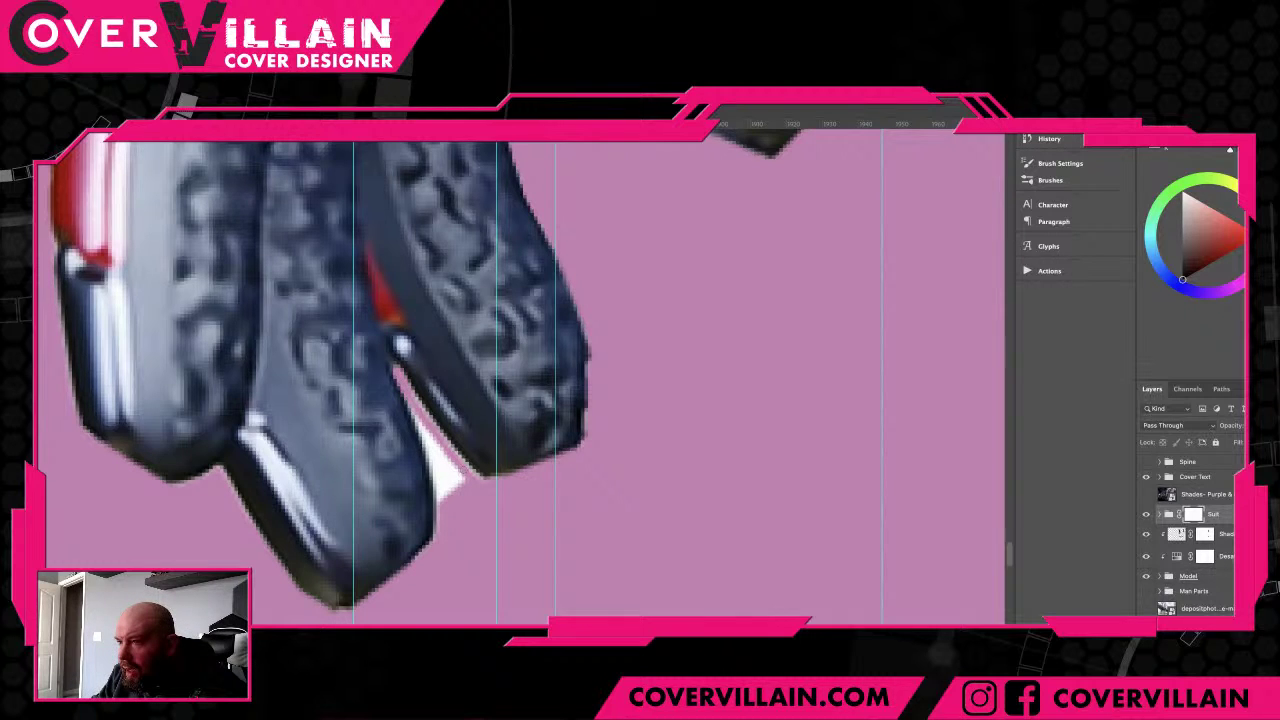
pyautogui.moveTo(408, 388); pyautogui.dragTo(474, 468)
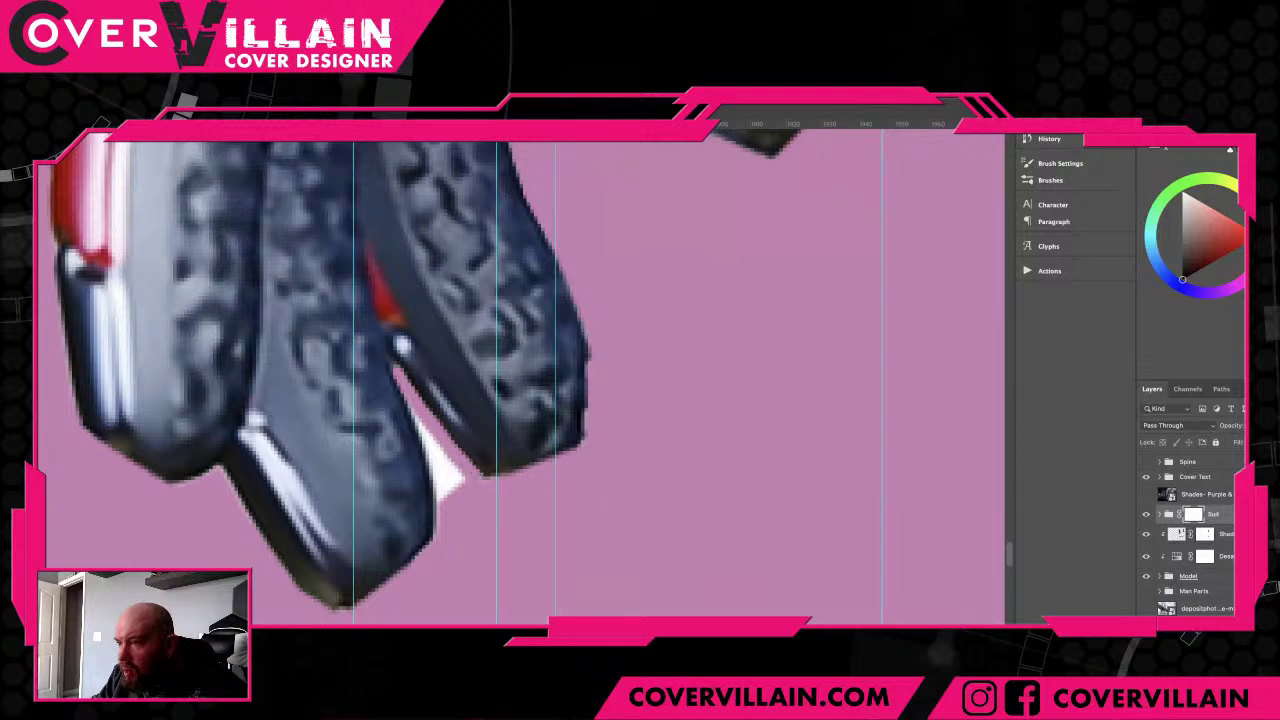
pyautogui.moveTo(405, 395); pyautogui.dragTo(447, 513)
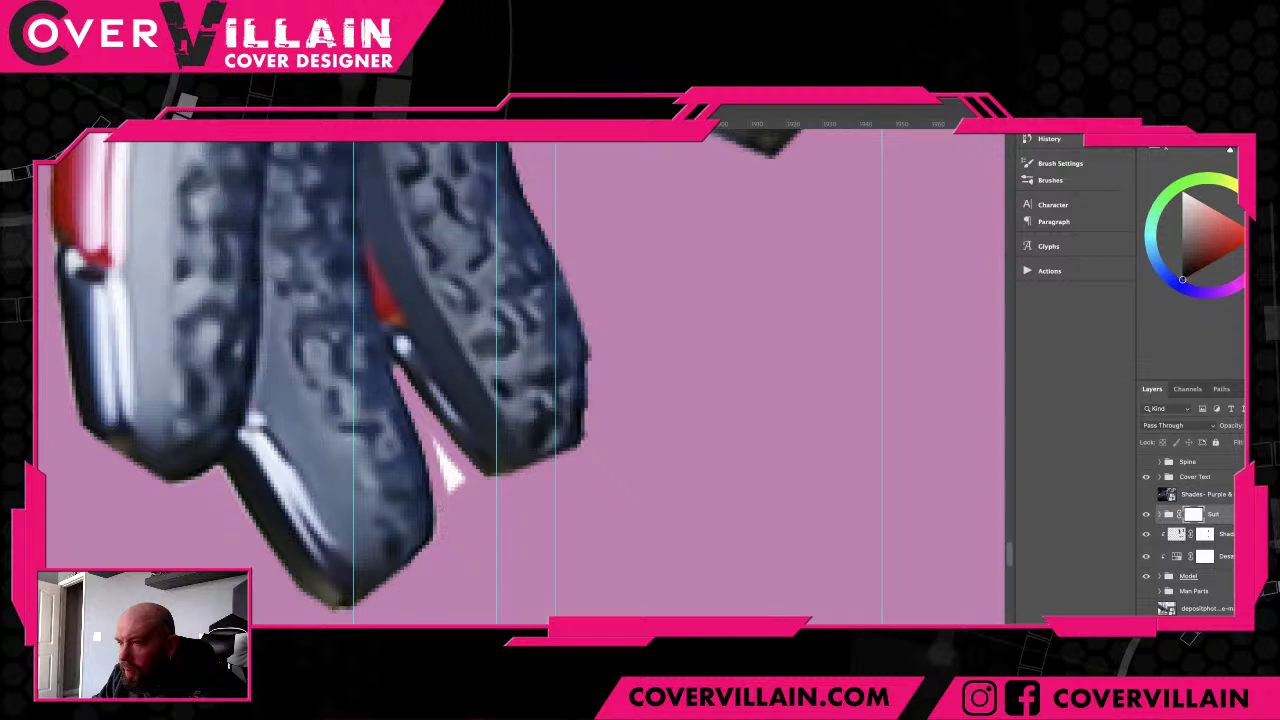
pyautogui.moveTo(436, 440); pyautogui.dragTo(451, 490)
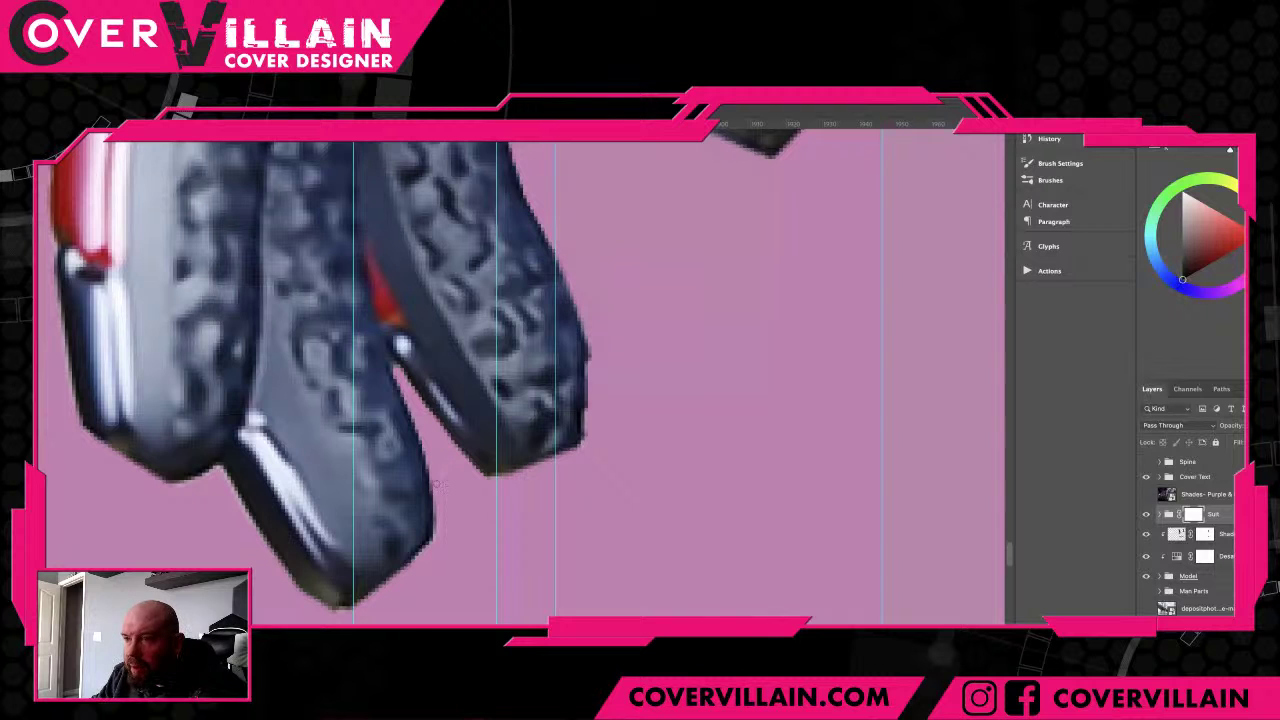
pyautogui.moveTo(376, 390); pyautogui.dragTo(400, 380)
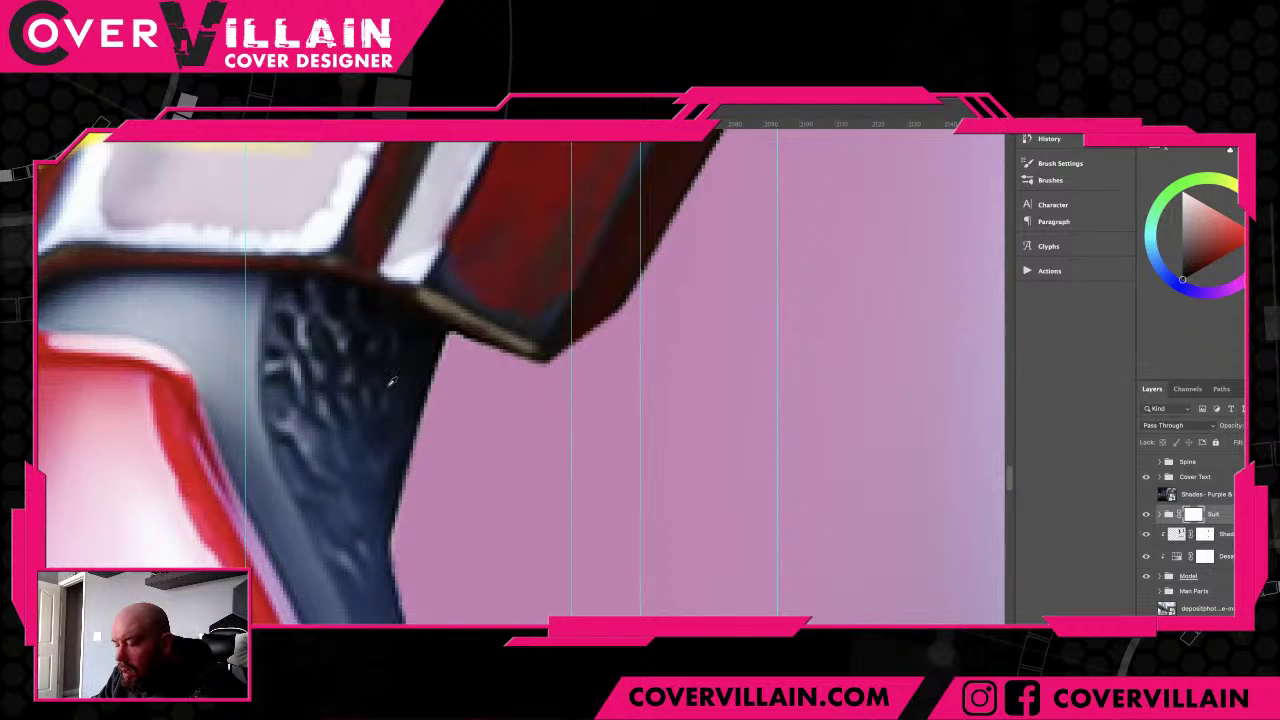
# - Check the cutout edges for leftover fringe from the gloved wrist and forearm up to the model's beard and neck
pyautogui.scroll(-5, 387, 385)
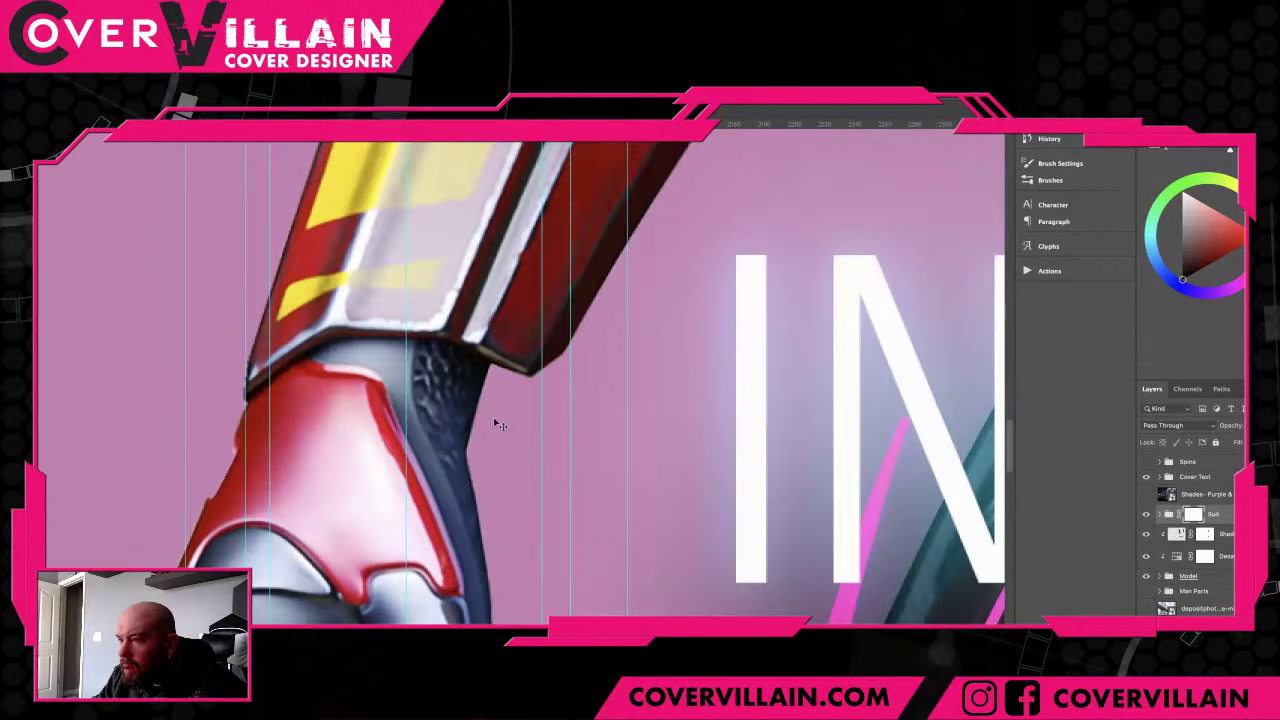
pyautogui.press('super+minus')
pyautogui.press('super+minus')
pyautogui.press('super+minus')
pyautogui.press('super+minus')
pyautogui.press('super+minus')
pyautogui.moveTo(663, 286); pyautogui.dragTo(474, 508)
pyautogui.scroll(6, 430, 375)
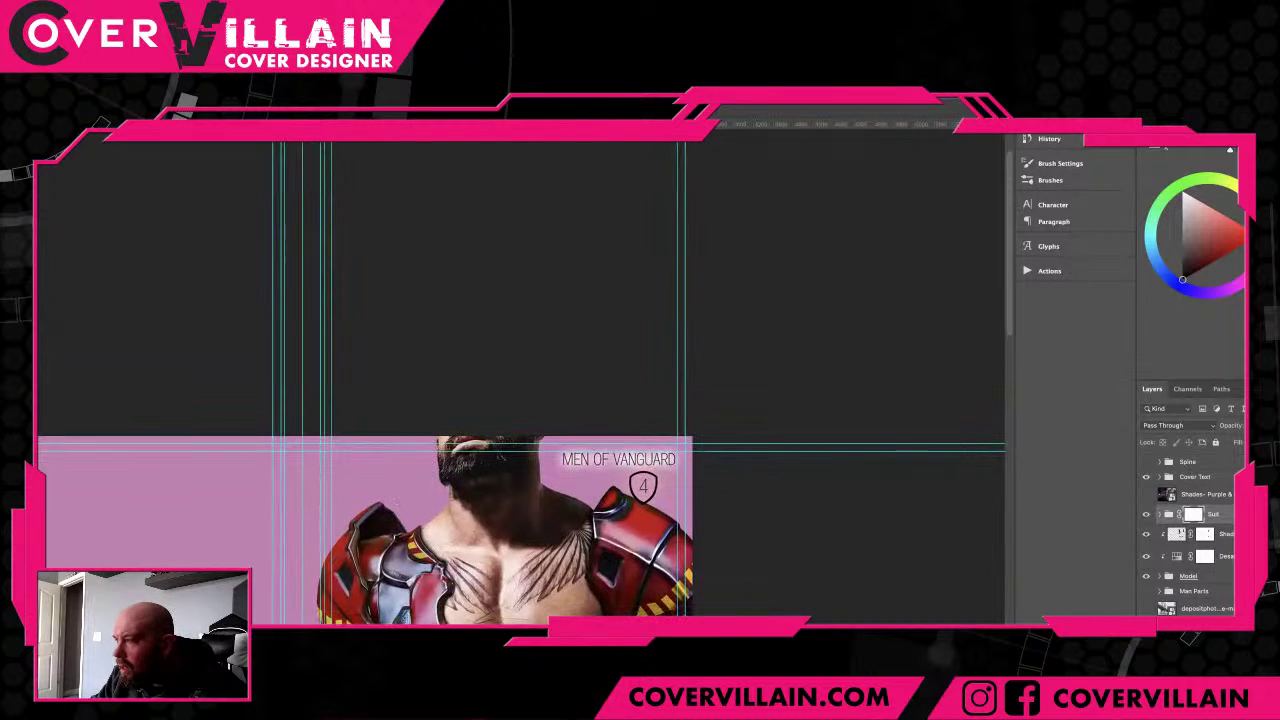
pyautogui.click(1208, 591)
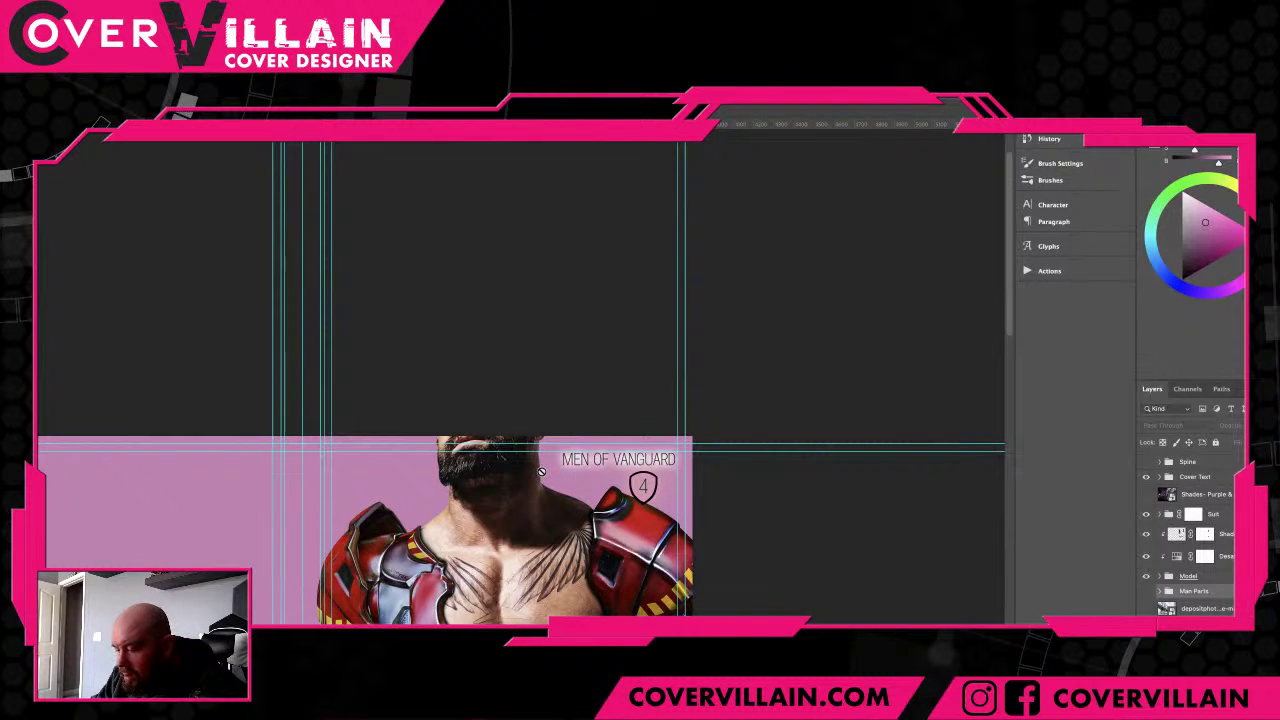
pyautogui.scroll(10, 541, 471)
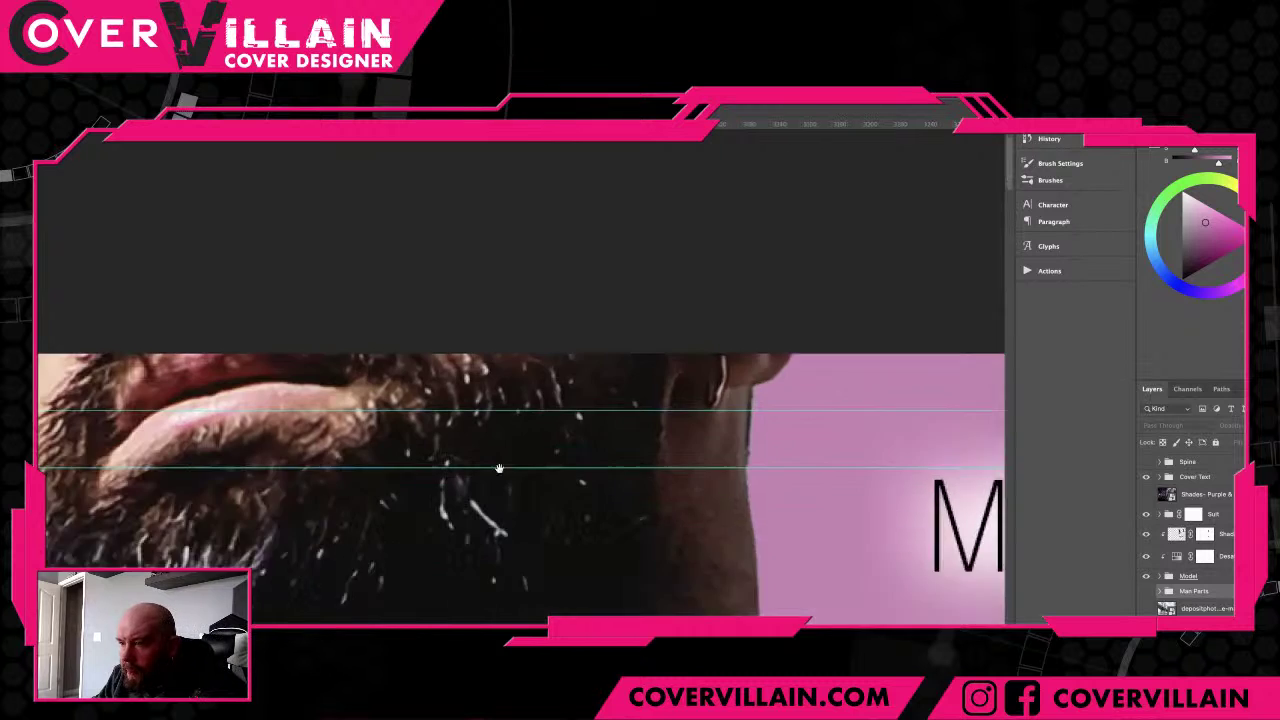
pyautogui.moveTo(499, 468); pyautogui.dragTo(909, 223)
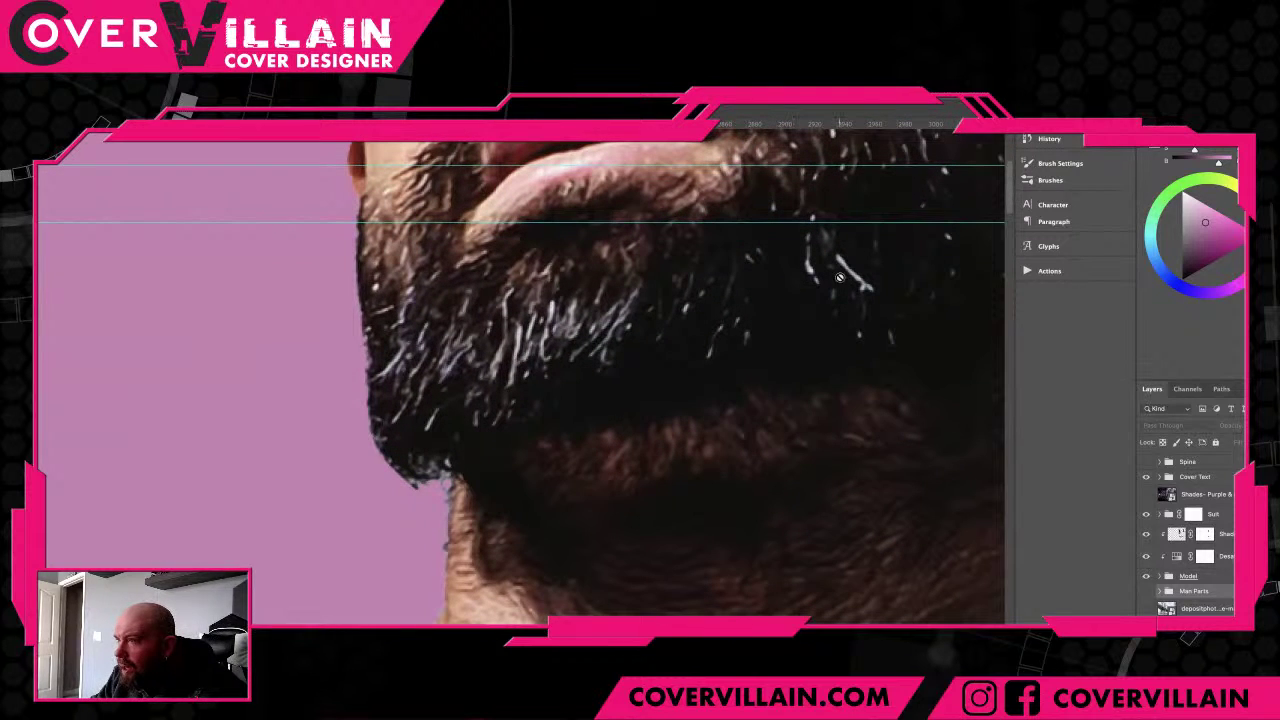
# - Toggle the Model group off and on to identify it, add a layer mask to it, and paint out the pale fringe under the beard
pyautogui.click(1203, 577)
pyautogui.hotkey('ctrl', ',')
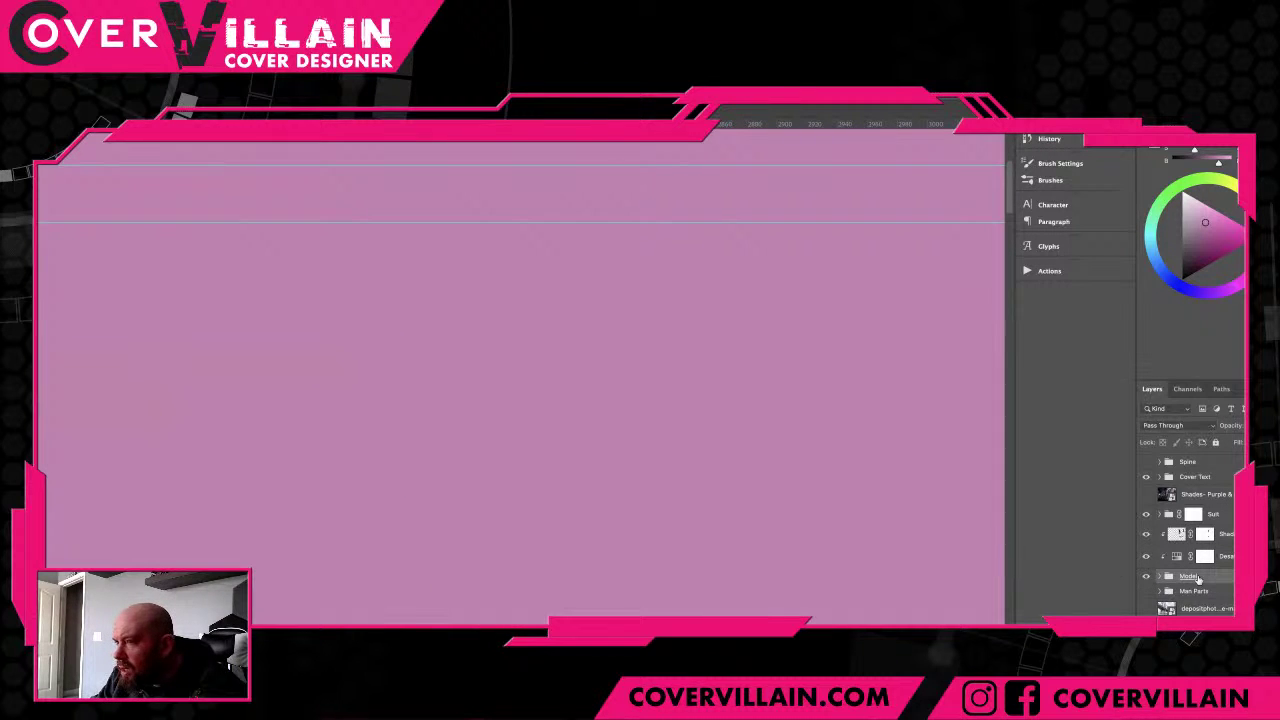
pyautogui.hotkey('ctrl', ',')
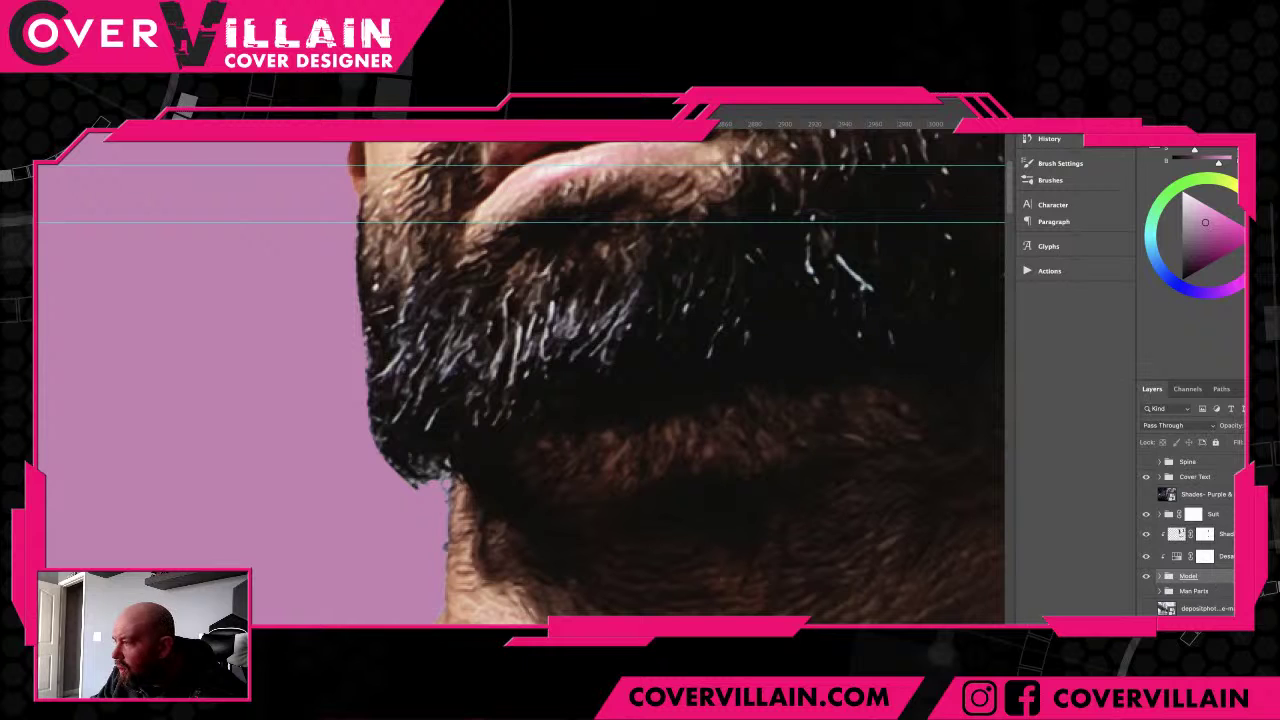
pyautogui.click(1209, 626)
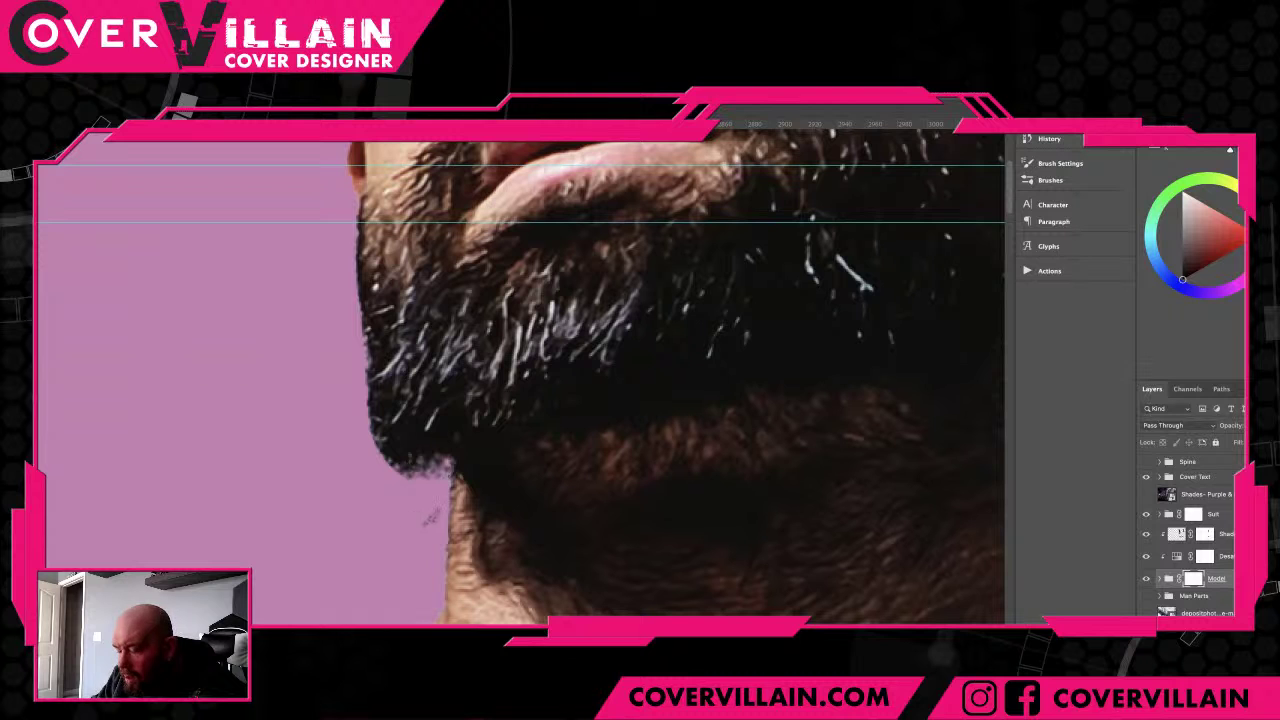
# - Examine the edges of the shoulders, the bare waist beside the armoured arm, and the glove's wrist for leftover fringe
pyautogui.scroll(-1, 588, 527)
pyautogui.scroll(-2, 588, 527)
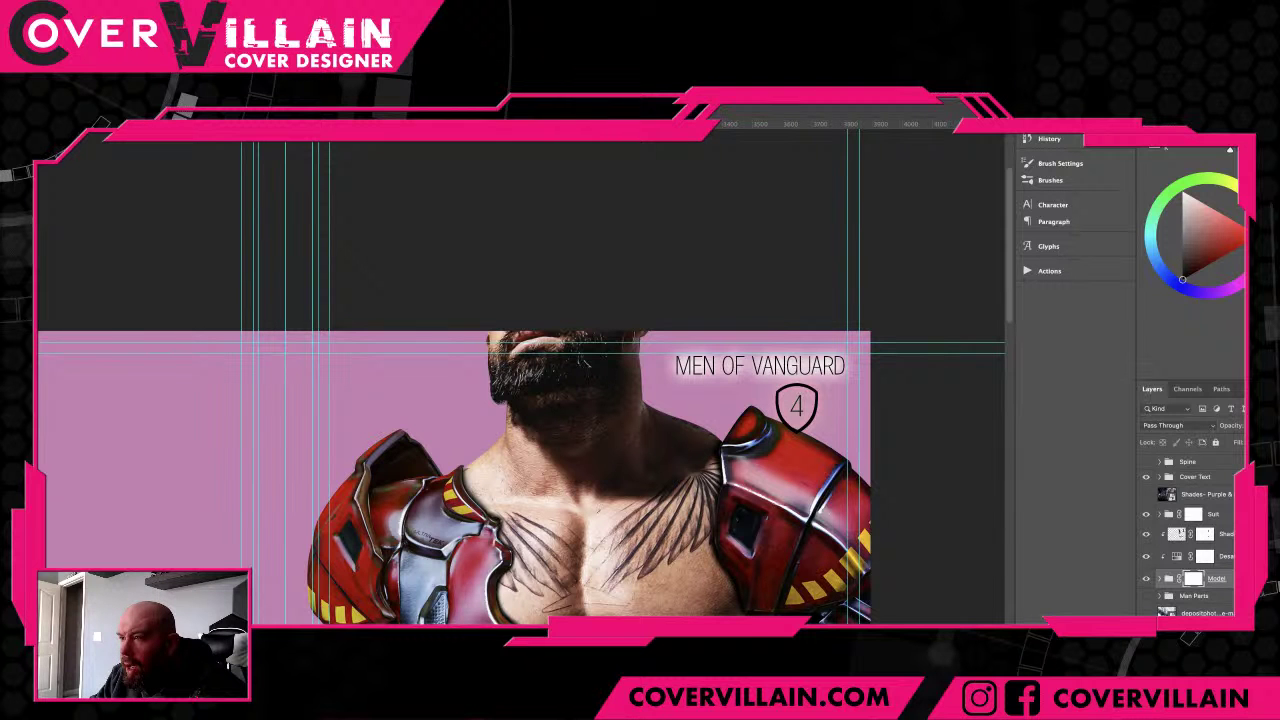
pyautogui.scroll(5, 580, 360)
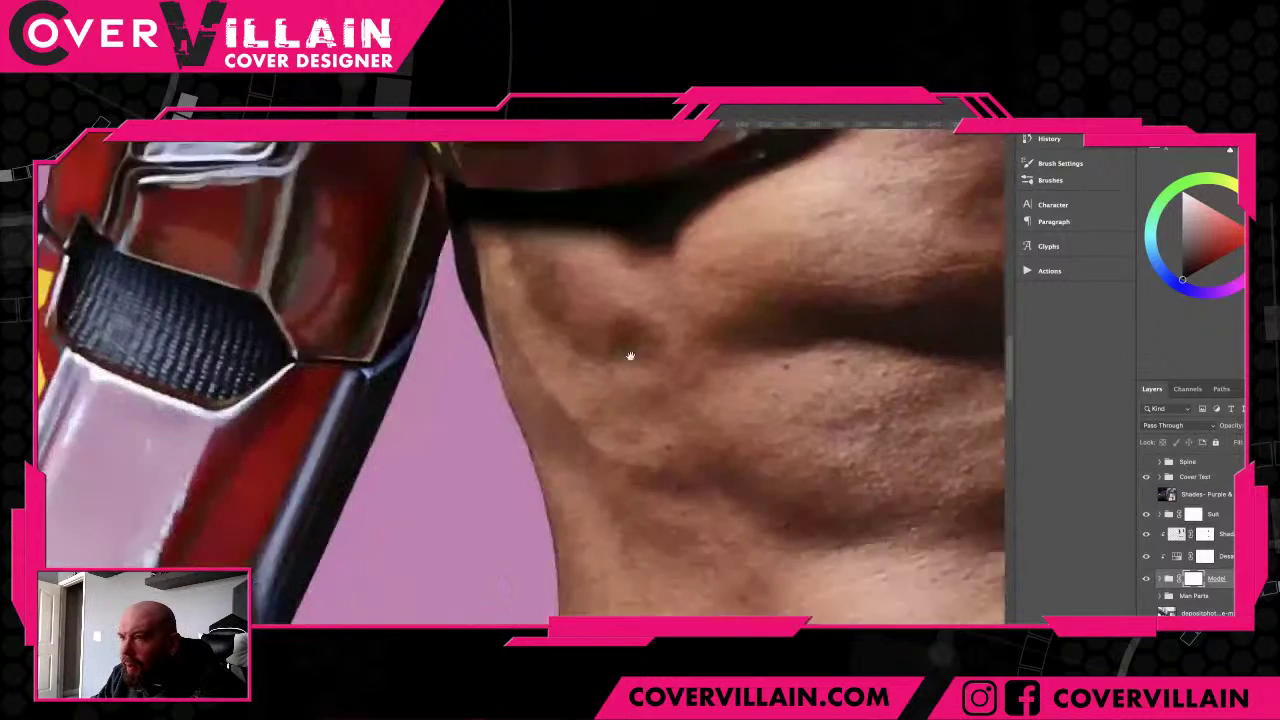
pyautogui.moveTo(630, 355); pyautogui.dragTo(663, 294)
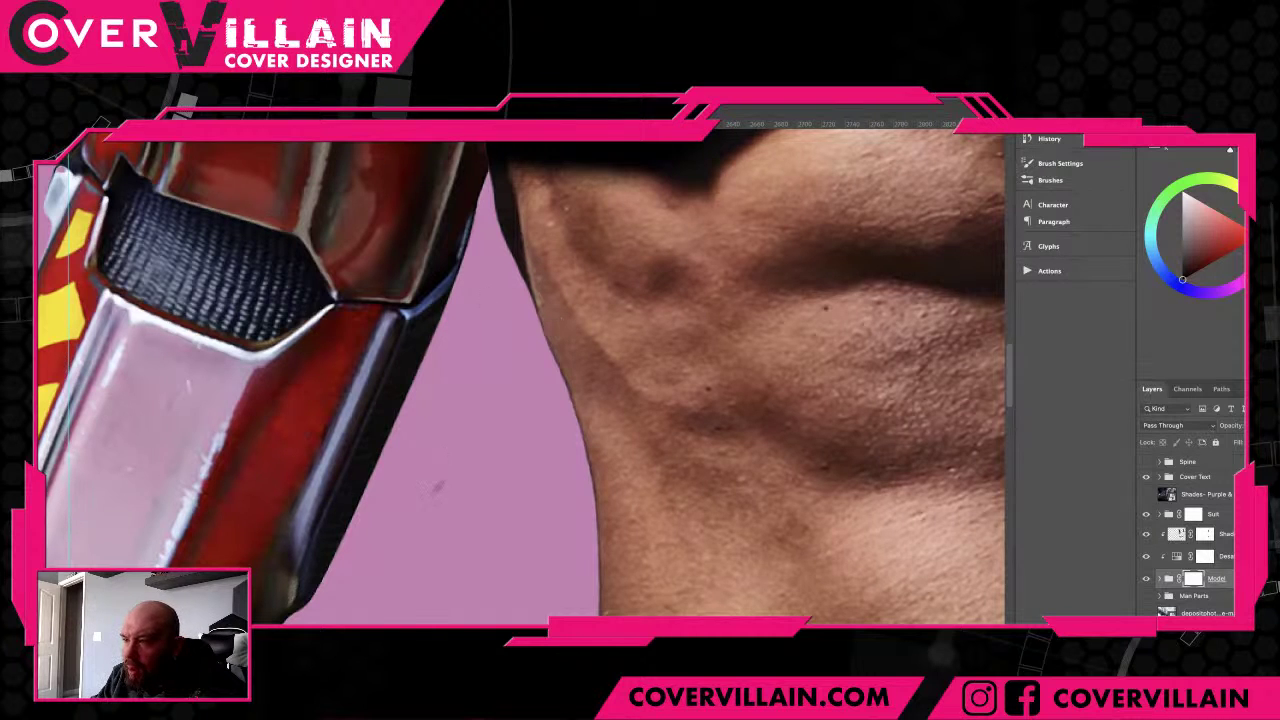
pyautogui.hscroll(-2, 439, 504)
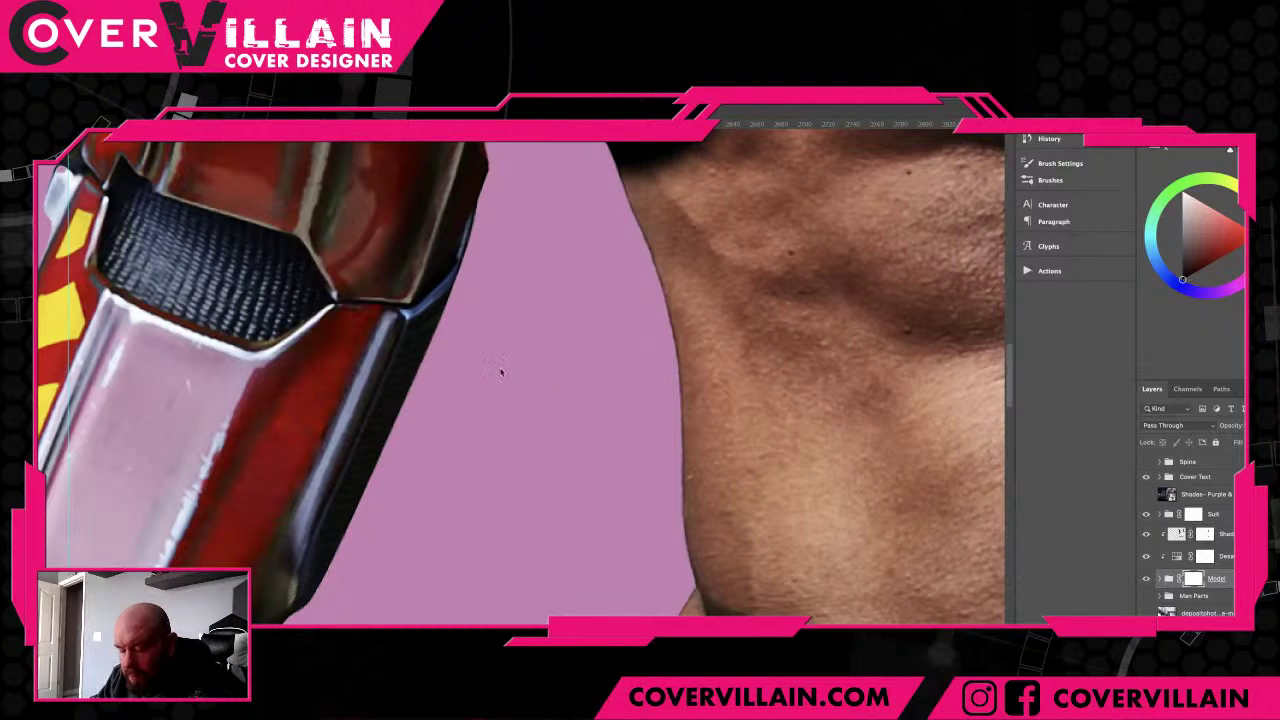
pyautogui.hscroll(2, 500, 370)
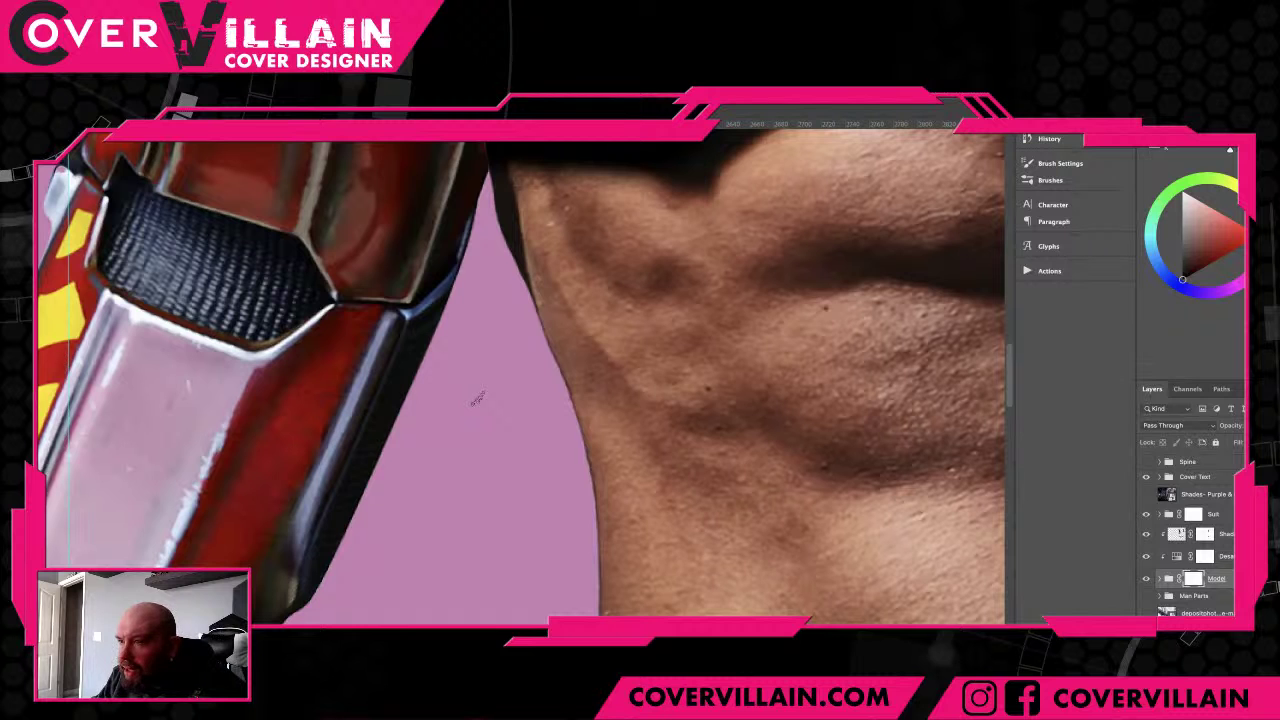
pyautogui.scroll(5, 478, 398)
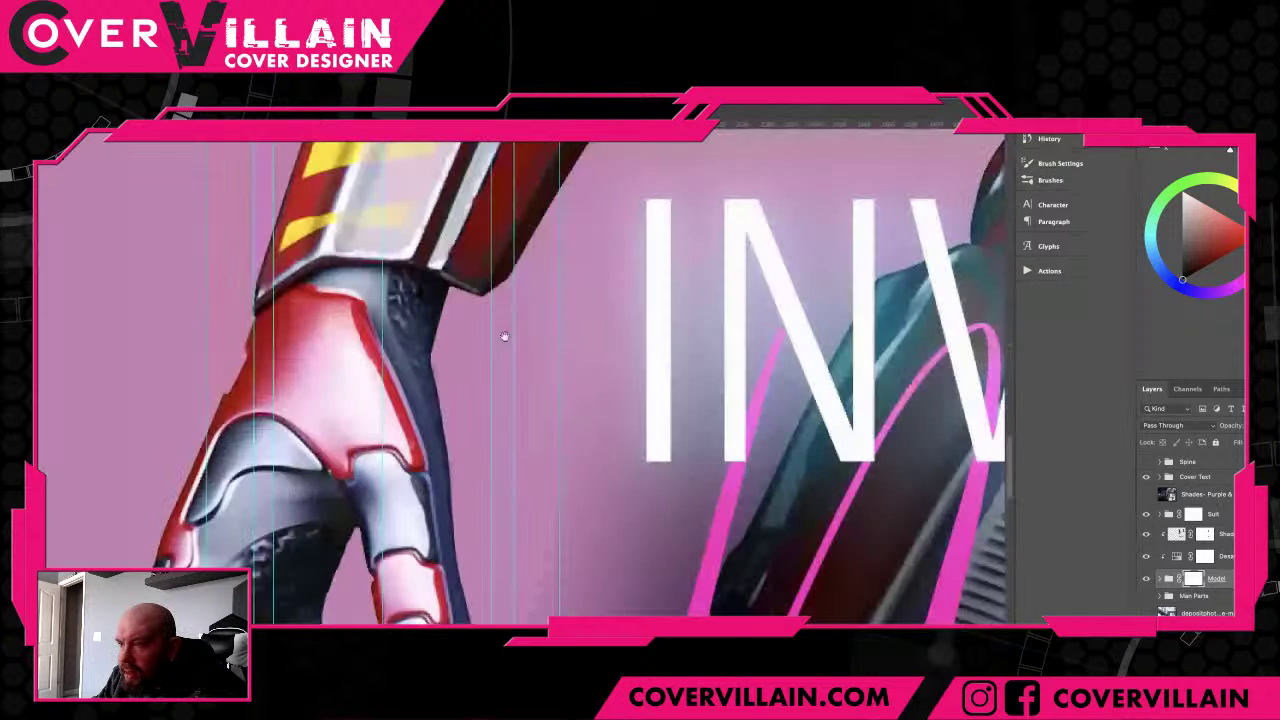
pyautogui.hscroll(-1, 447, 394)
pyautogui.scroll(4, 370, 450)
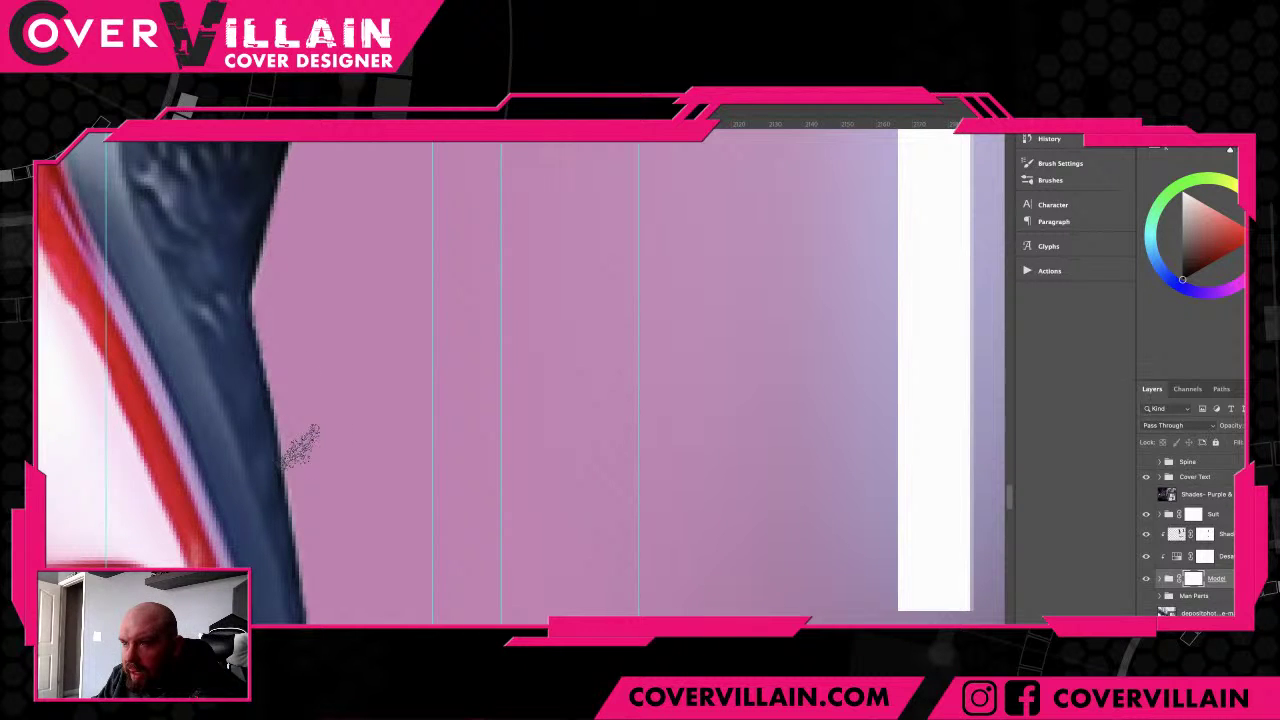
pyautogui.scroll(-2, 270, 303)
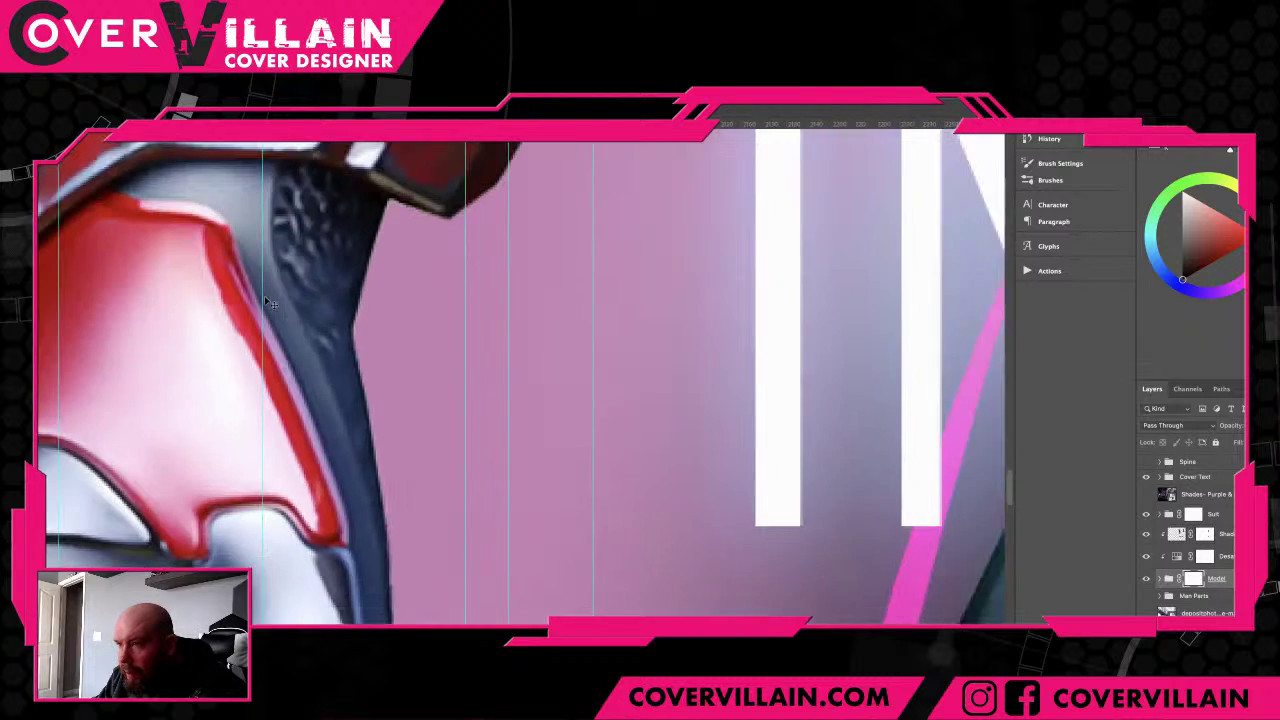
pyautogui.scroll(-3, 270, 303)
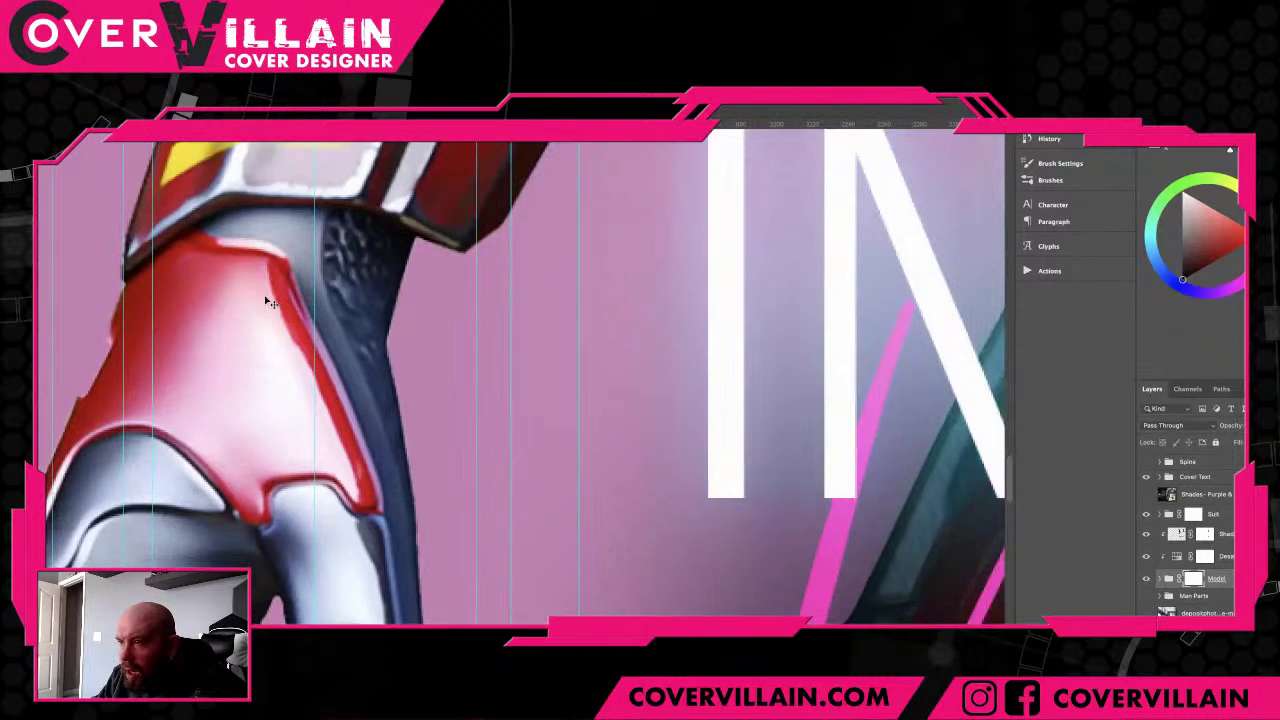
# - Check the cutout edges of the gloved hand, the armoured forearm and the bare waist beside it for leftover fringe
pyautogui.scroll(-1, 270, 303)
pyautogui.scroll(-1, 270, 303)
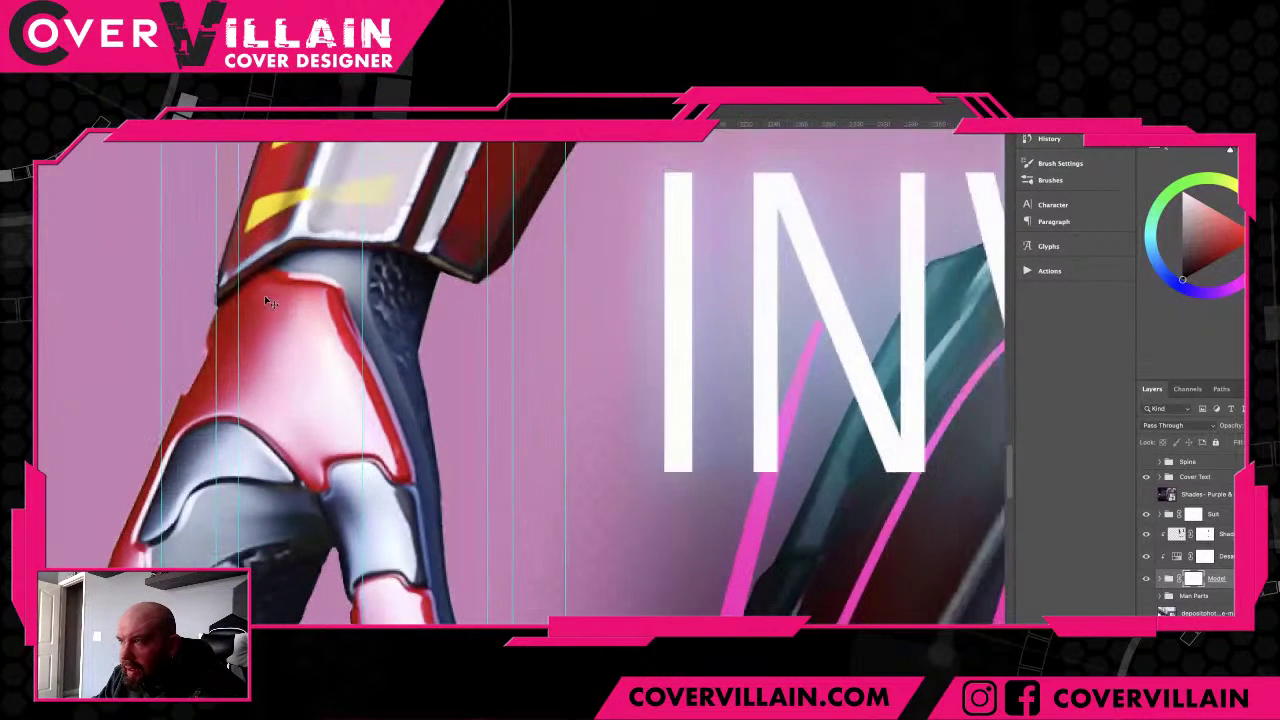
pyautogui.scroll(-1, 268, 300)
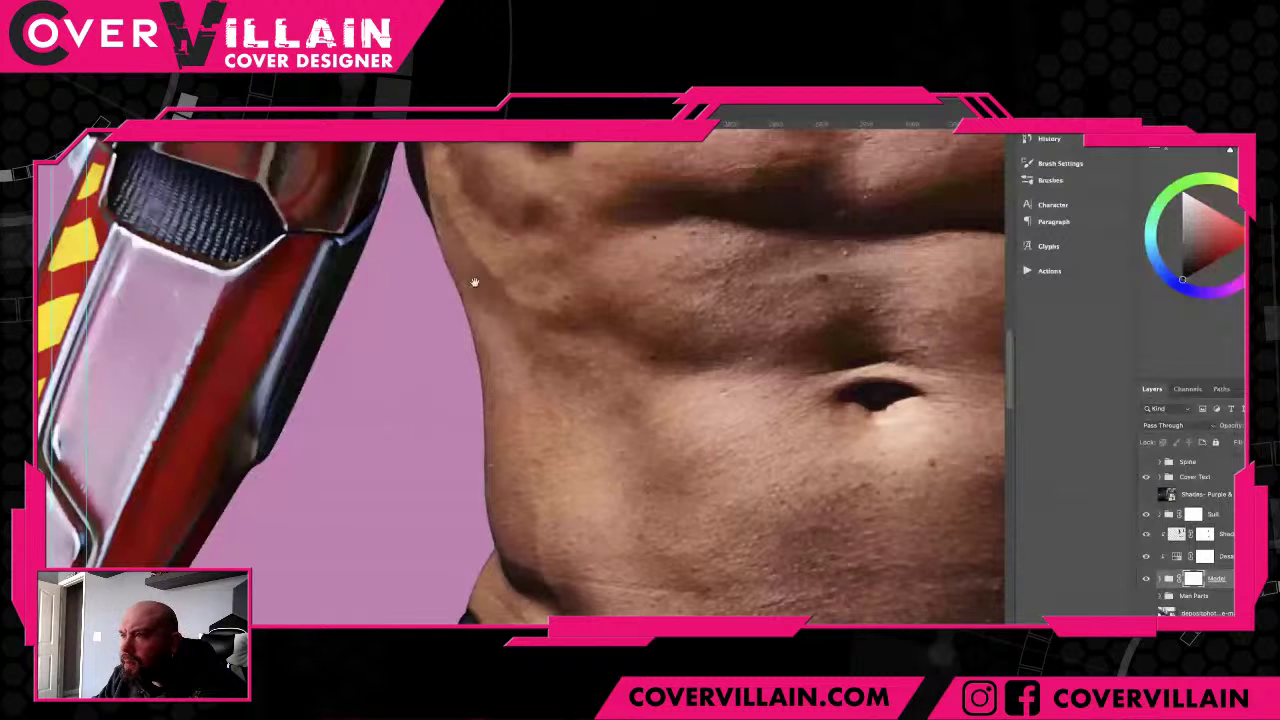
pyautogui.moveTo(475, 283); pyautogui.dragTo(510, 493)
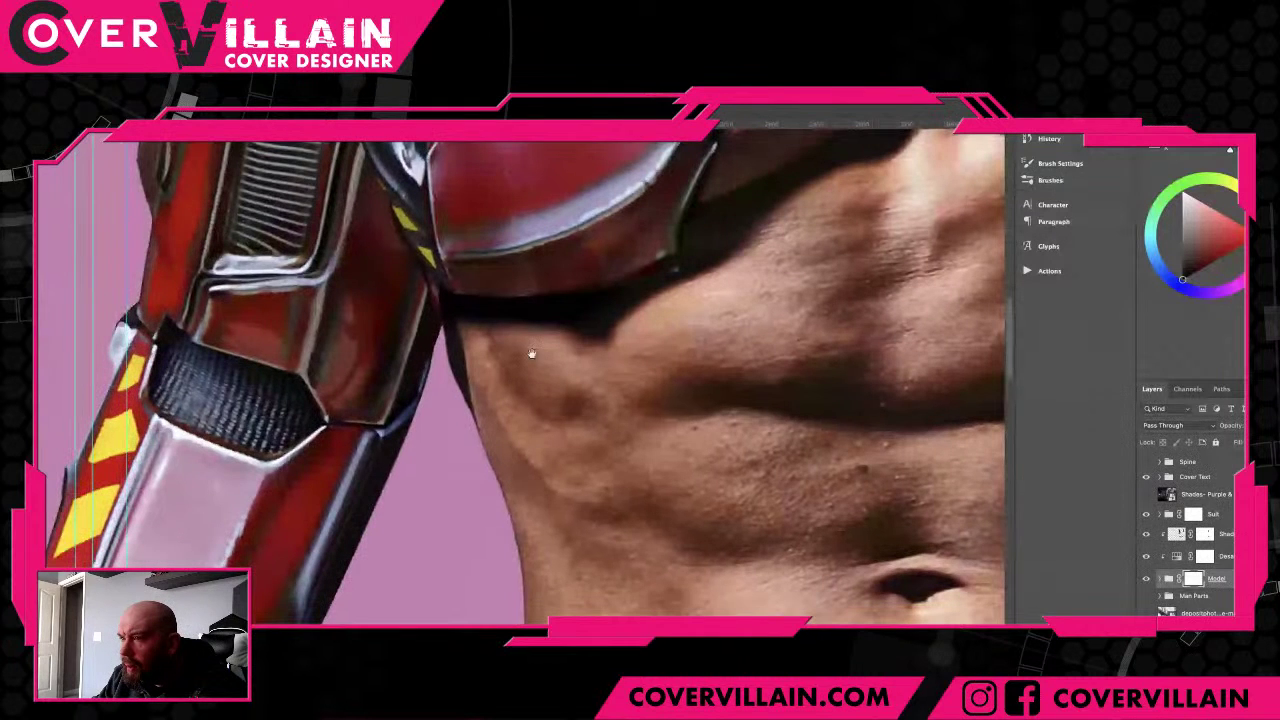
pyautogui.scroll(2, 558, 355)
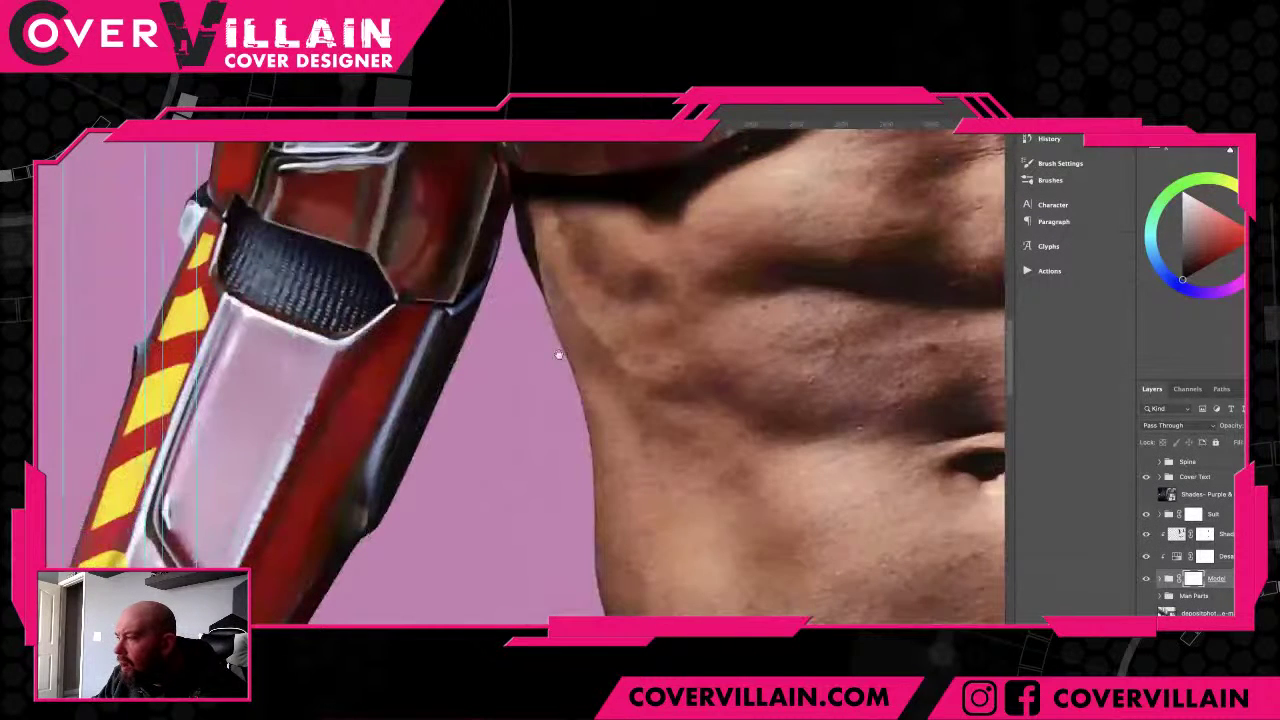
pyautogui.moveTo(558, 355); pyautogui.dragTo(680, 190)
# - Add an Inner Shadow effect to the Suit group to darken the armour's outer edges
pyautogui.click(1210, 514)
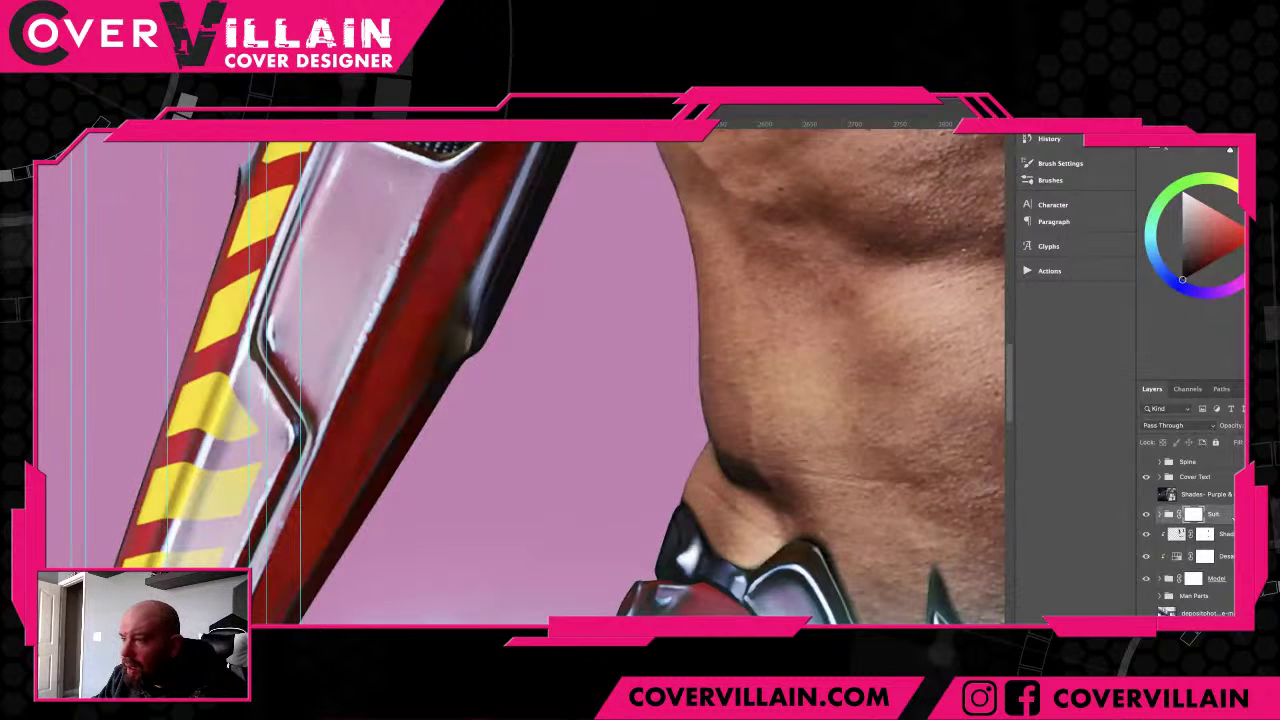
pyautogui.press('x')
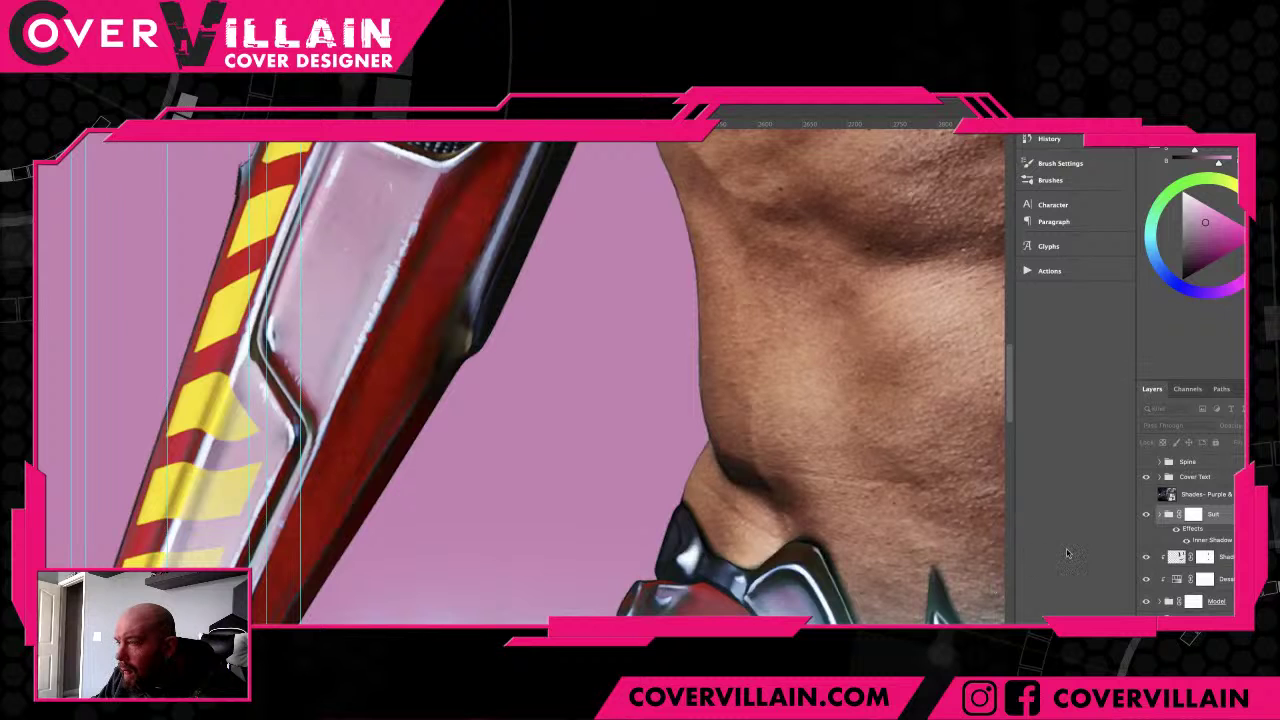
pyautogui.scroll(-3, 605, 517)
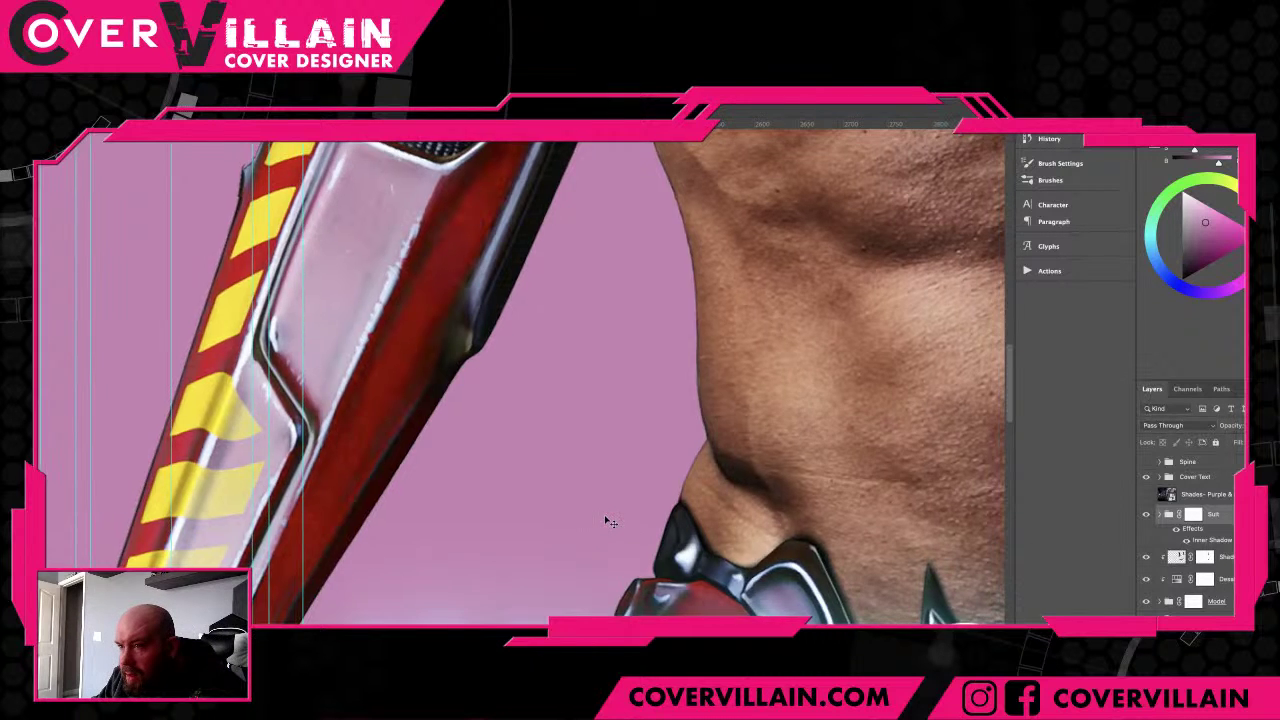
pyautogui.scroll(5, 512, 543)
pyautogui.scroll(1, 507, 543)
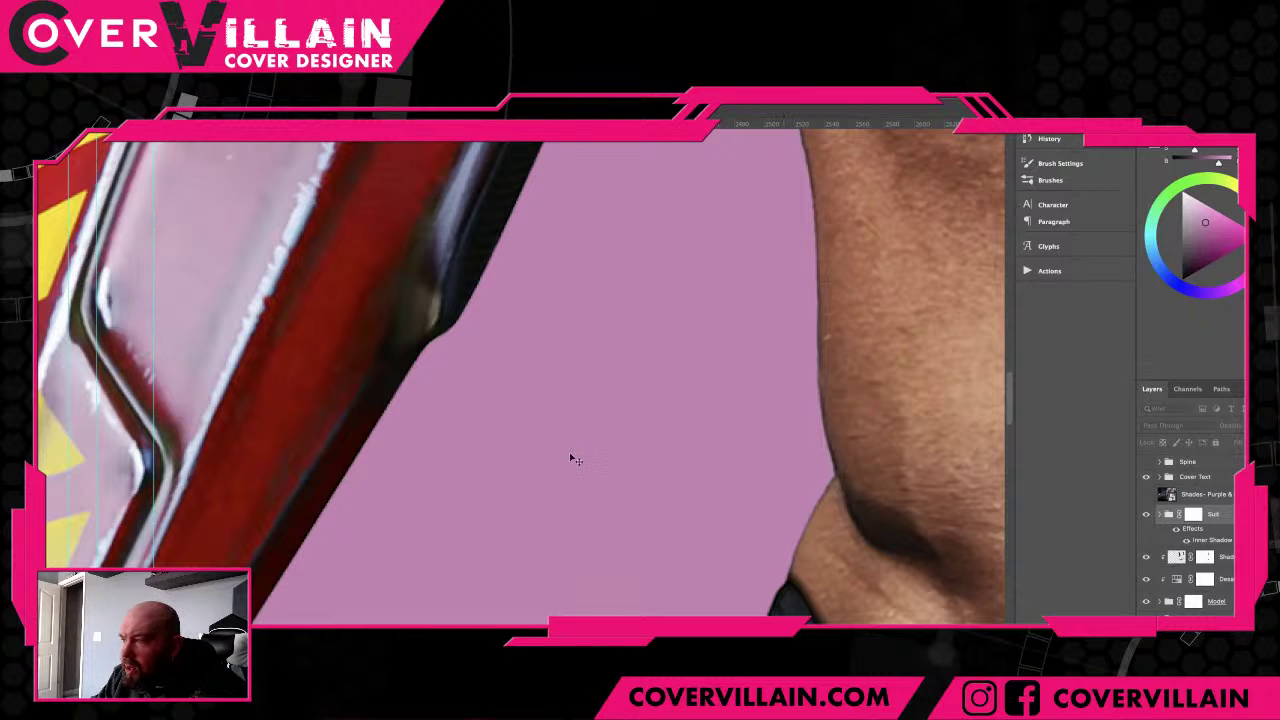
# - Examine the Inner Shadow along the armoured arm from the forearm and chest plate down to the glove's fingers
pyautogui.scroll(10, 554, 457)
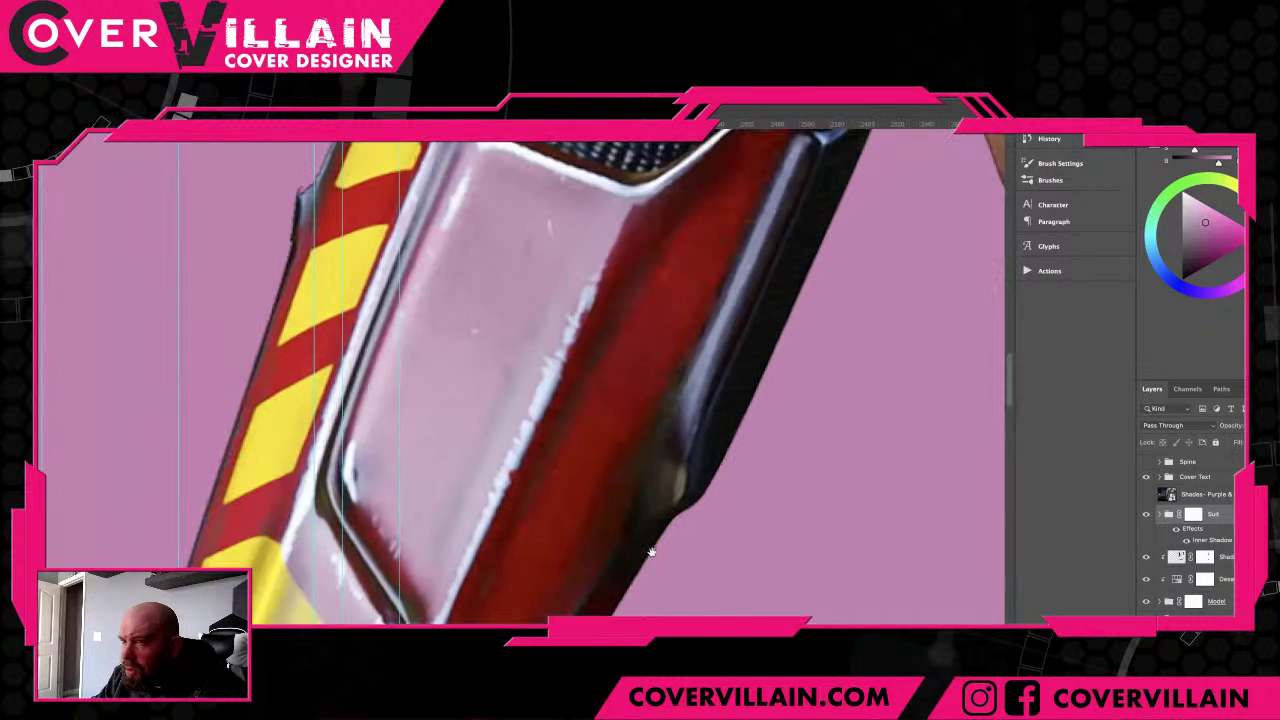
pyautogui.click(1176, 532)
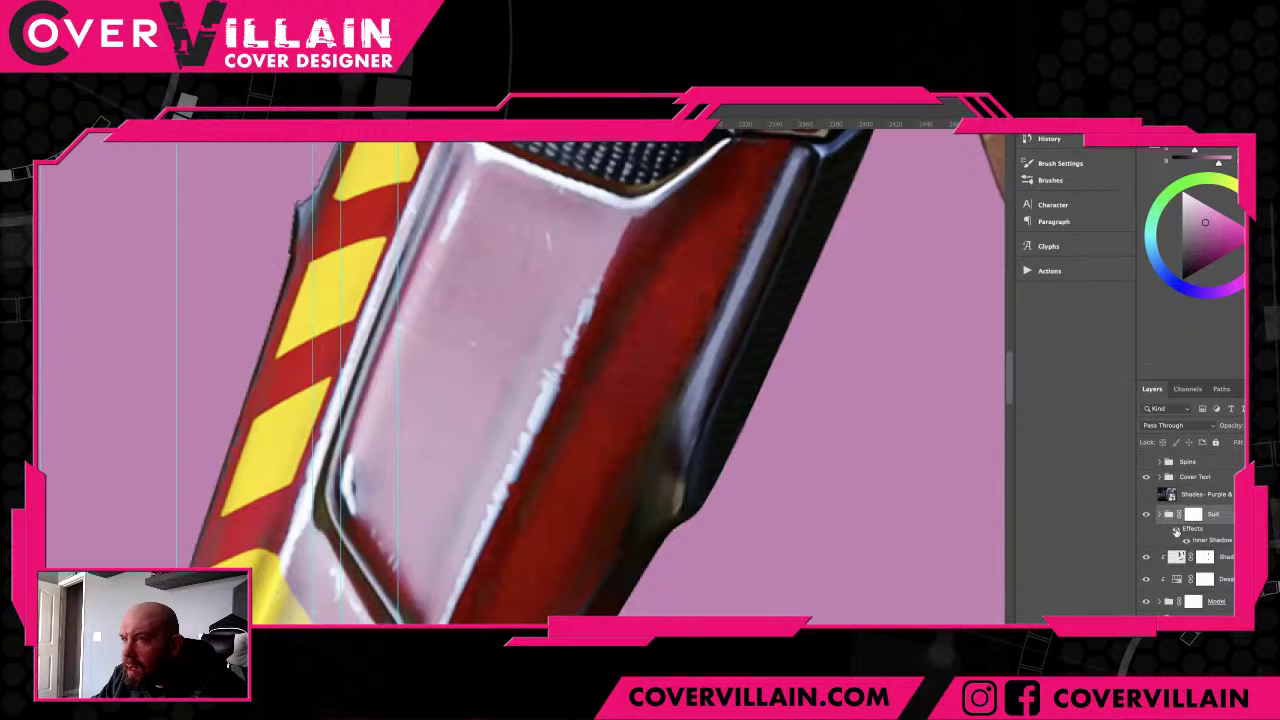
pyautogui.scroll(10, 580, 470)
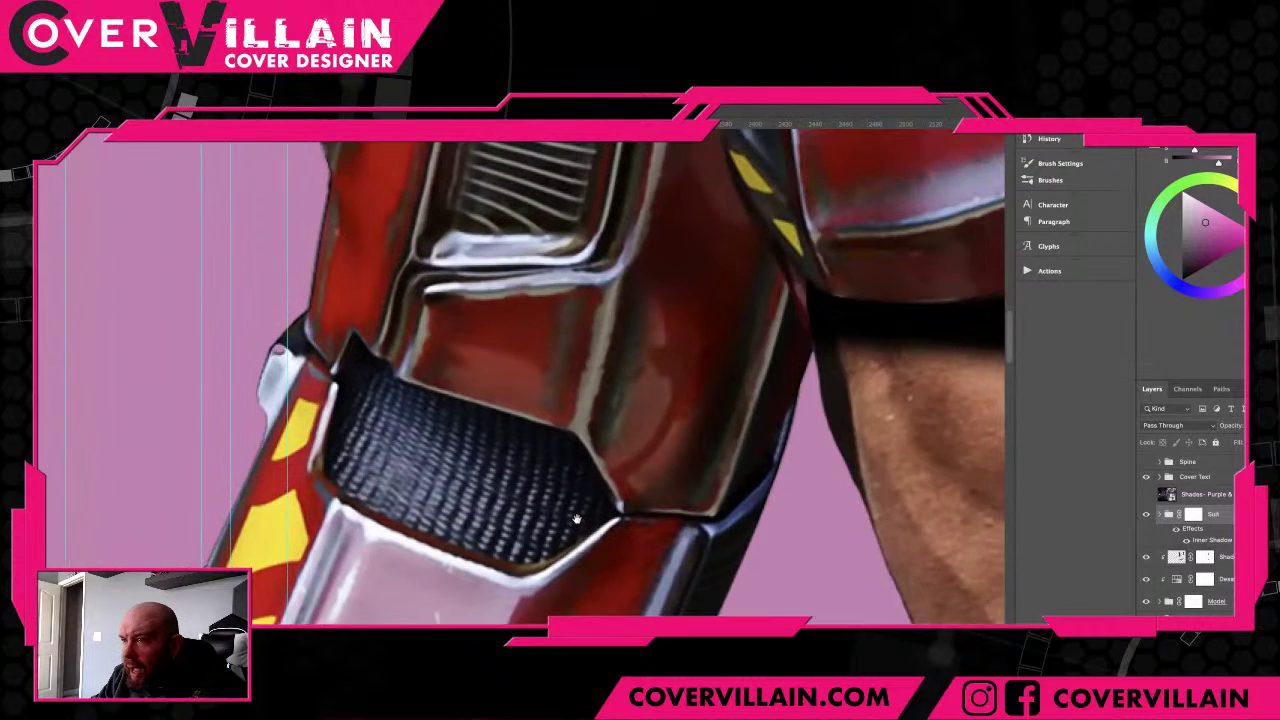
pyautogui.scroll(5, 564, 512)
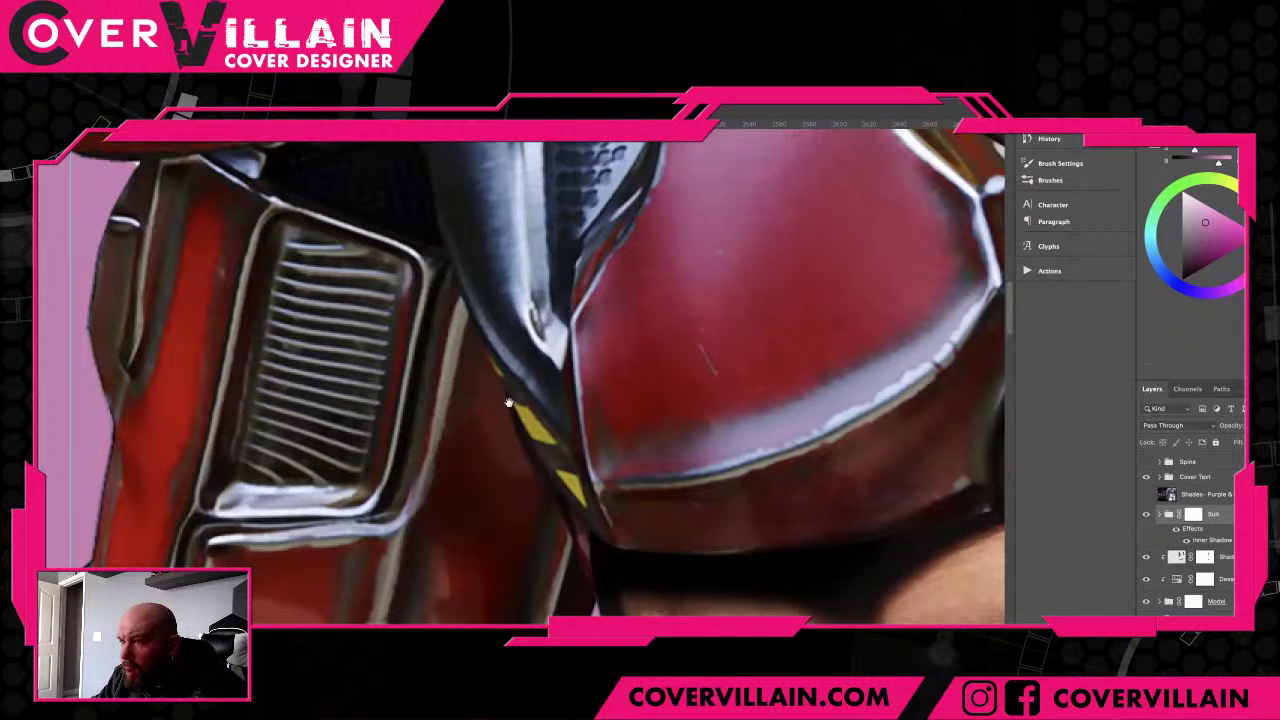
pyautogui.scroll(10, 554, 420)
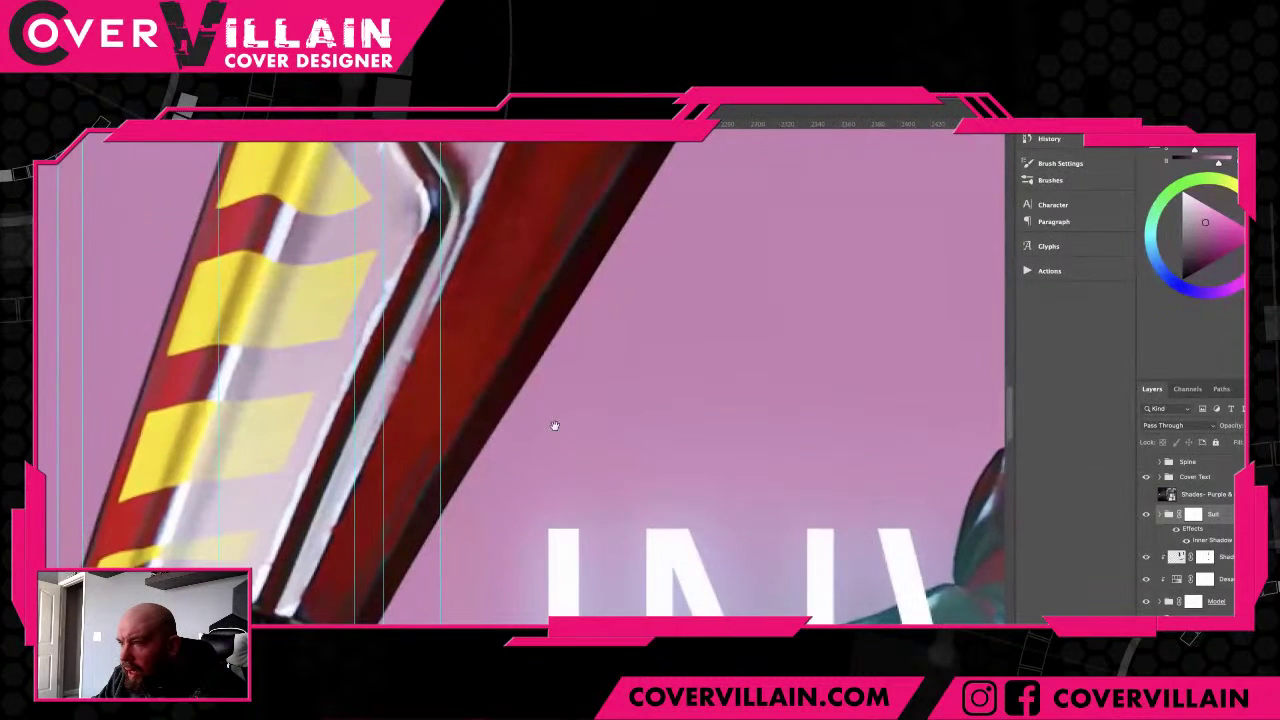
pyautogui.scroll(2, 537, 431)
pyautogui.scroll(-8, 537, 431)
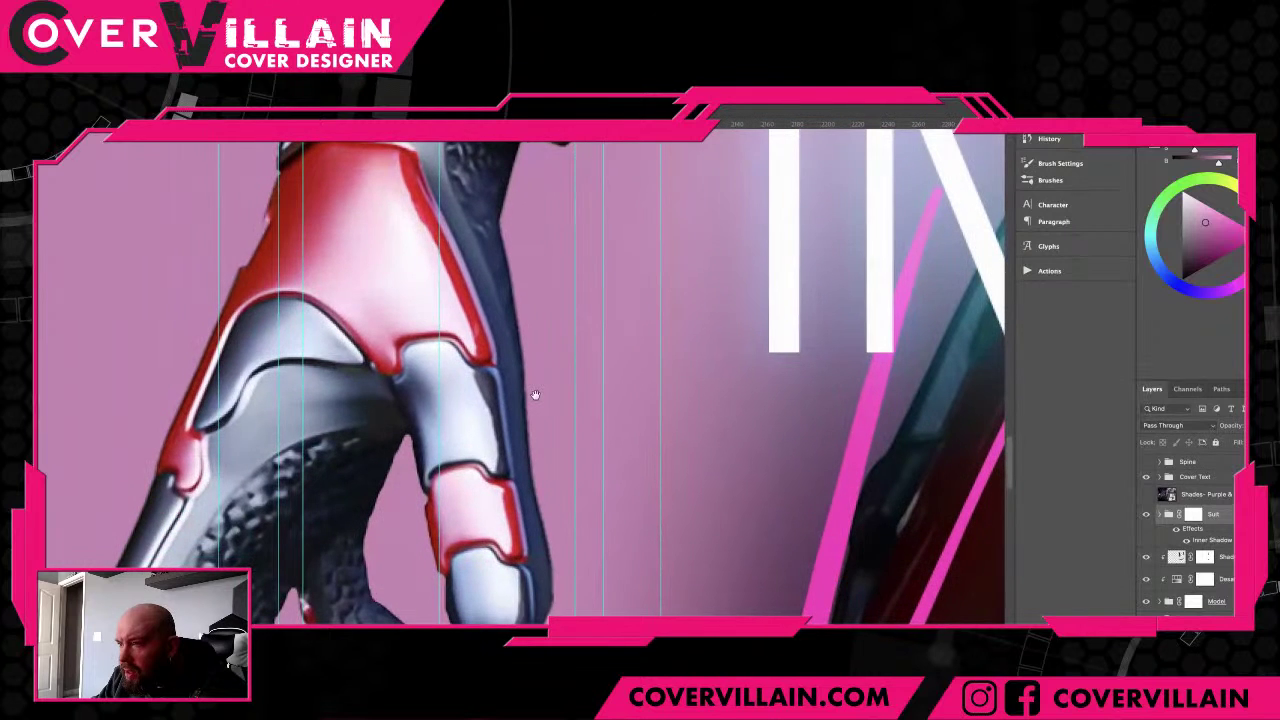
pyautogui.scroll(3, 544, 425)
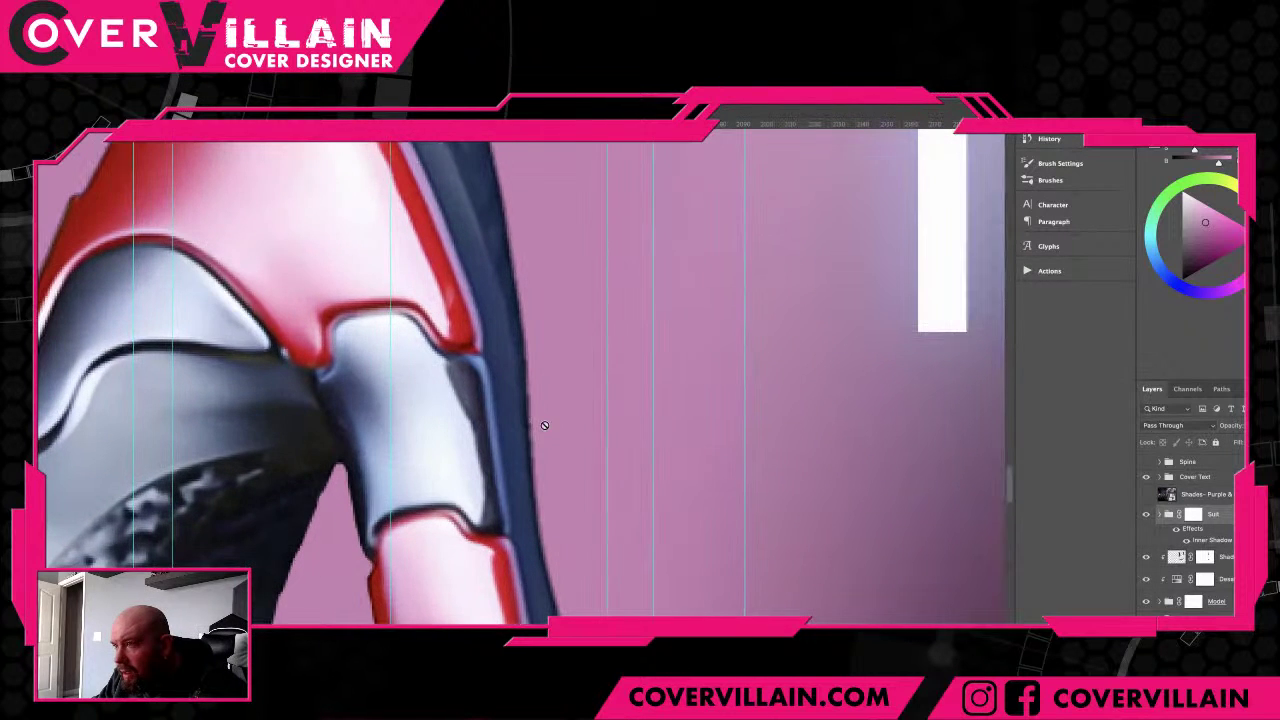
# - Toggle the Suit group's effects off and on to compare the glove's finger edges with and without the Inner Shadow
pyautogui.click(1178, 530)
pyautogui.click(1178, 531)
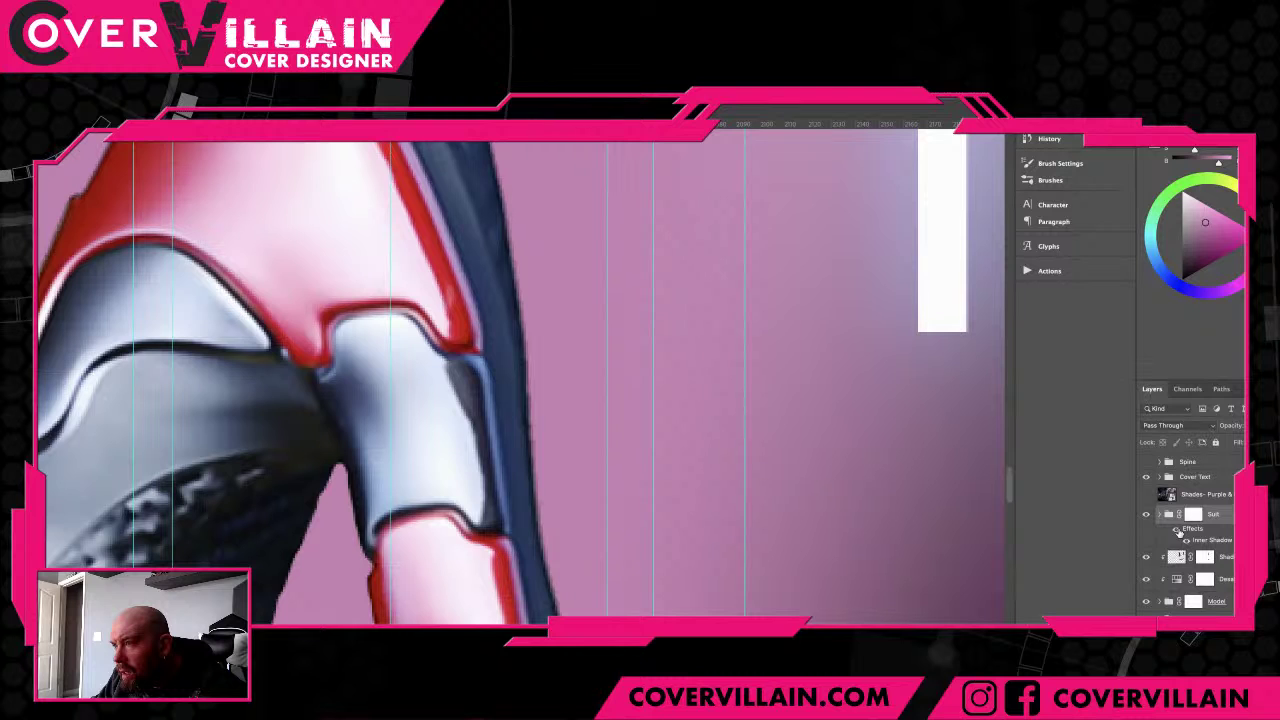
pyautogui.click(1179, 532)
pyautogui.click(1178, 532)
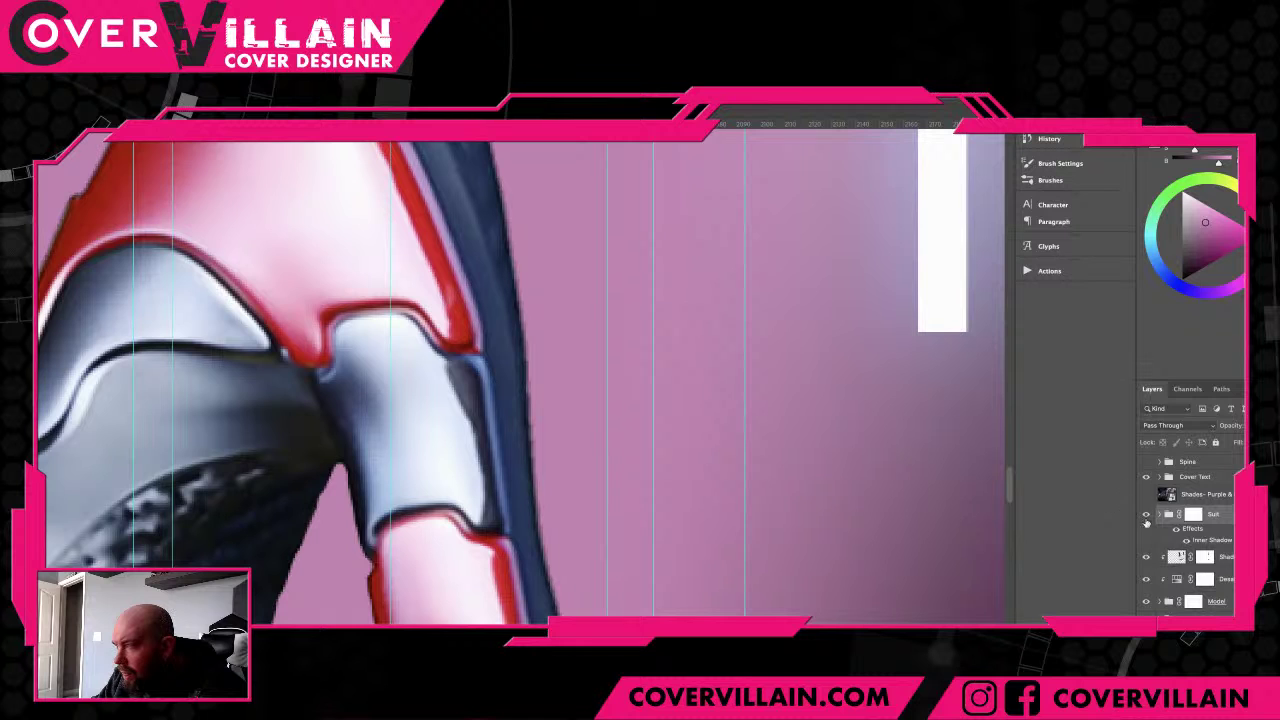
pyautogui.click(1176, 532)
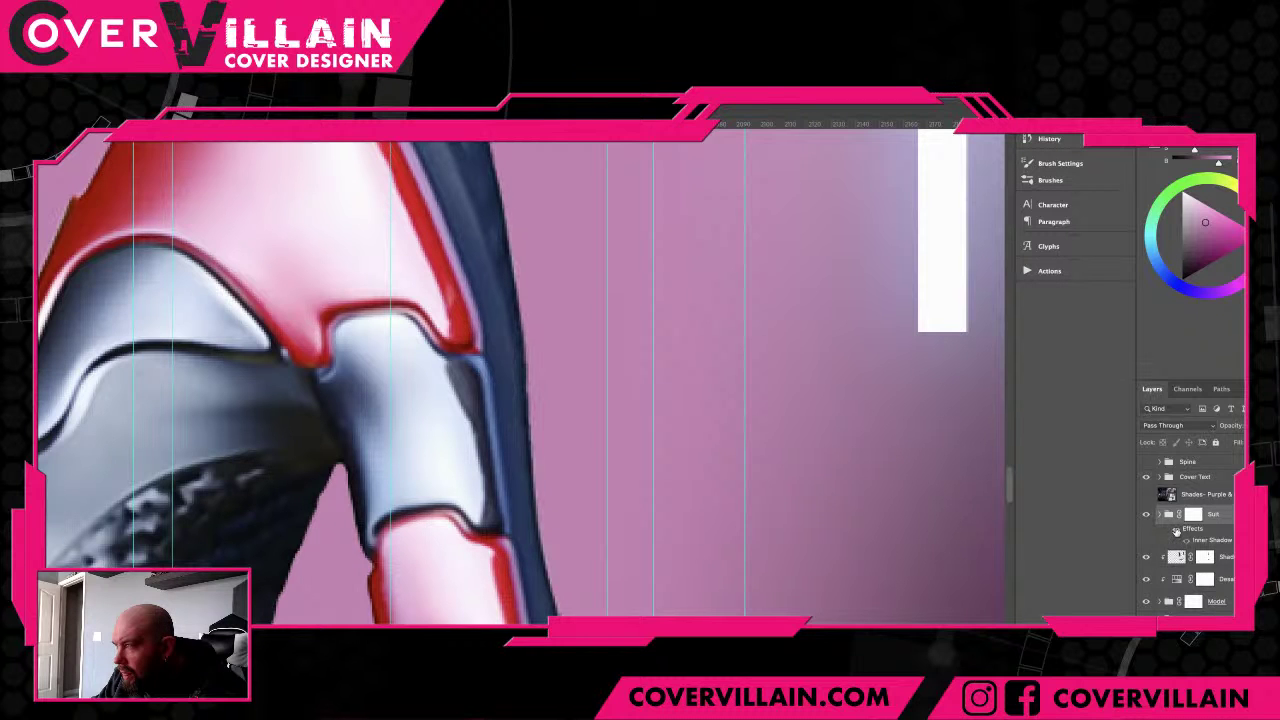
pyautogui.click(1176, 532)
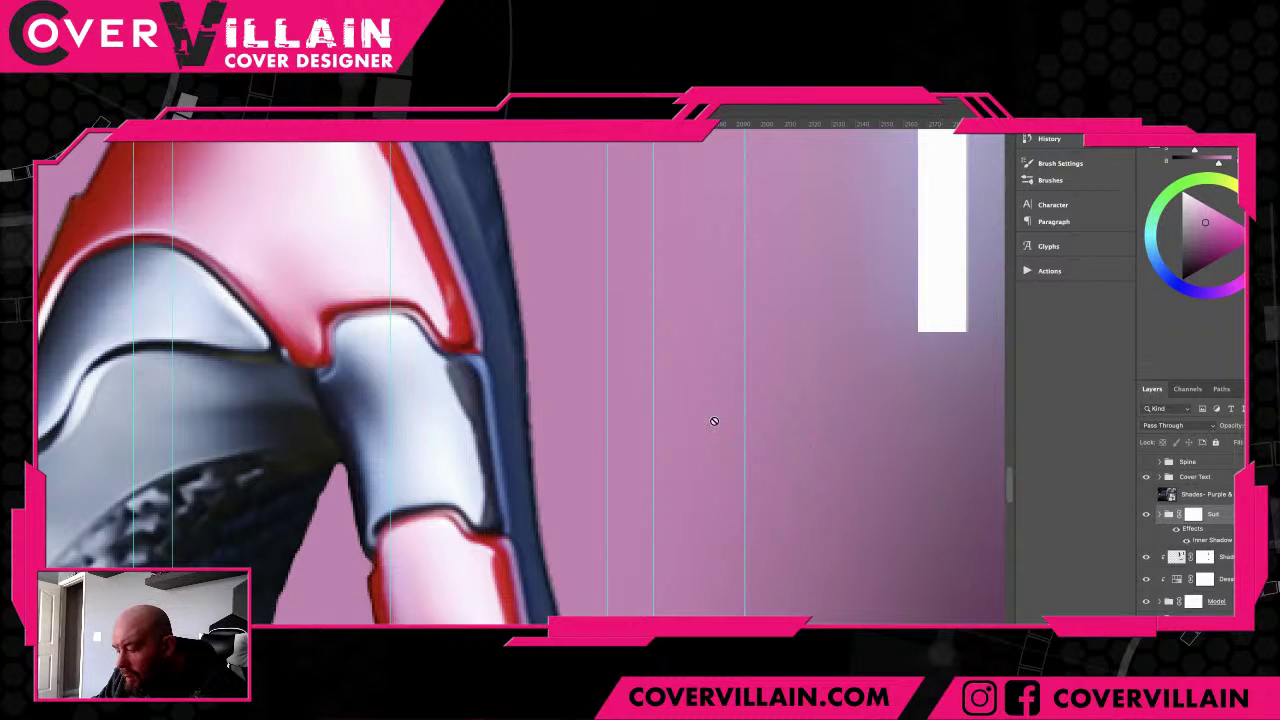
pyautogui.press('super+minus')
pyautogui.press('super+minus')
pyautogui.press('super+minus')
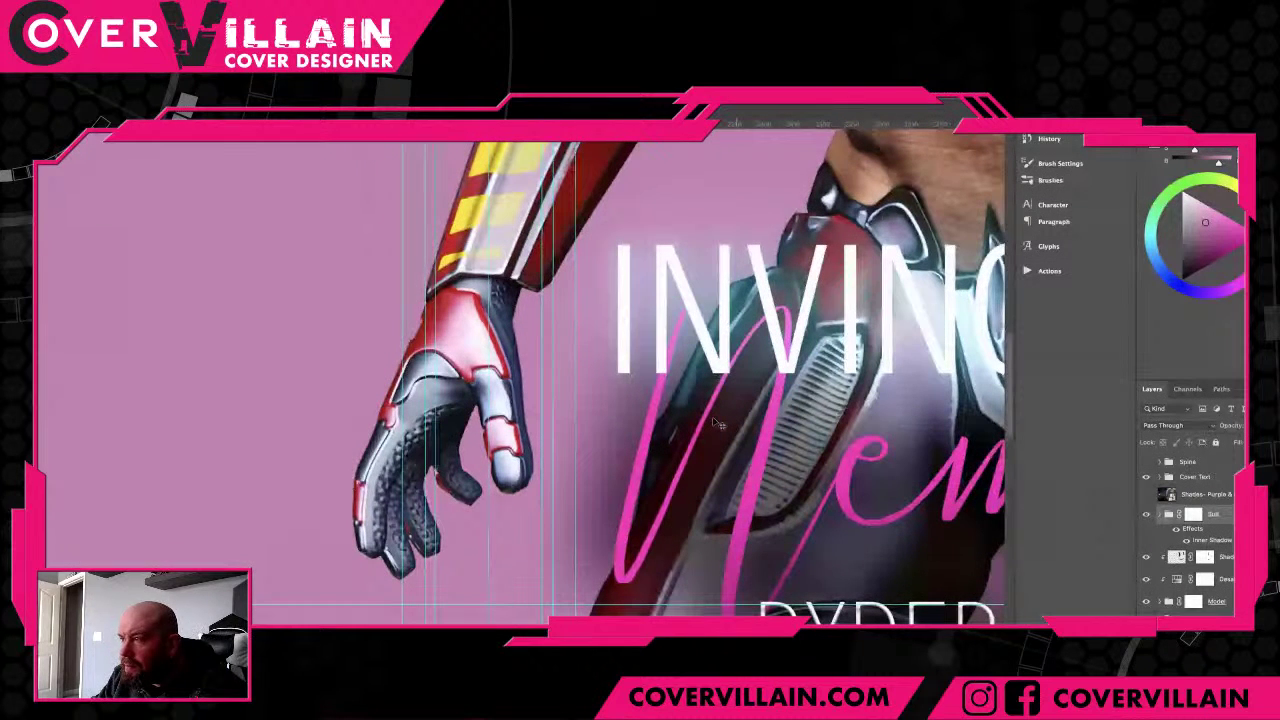
# - Add a Hue/Saturation adjustment layer above the Suit group, turn its colours grey, and clip it to the Suit group
pyautogui.hotkey('ctrl', 'Tab')
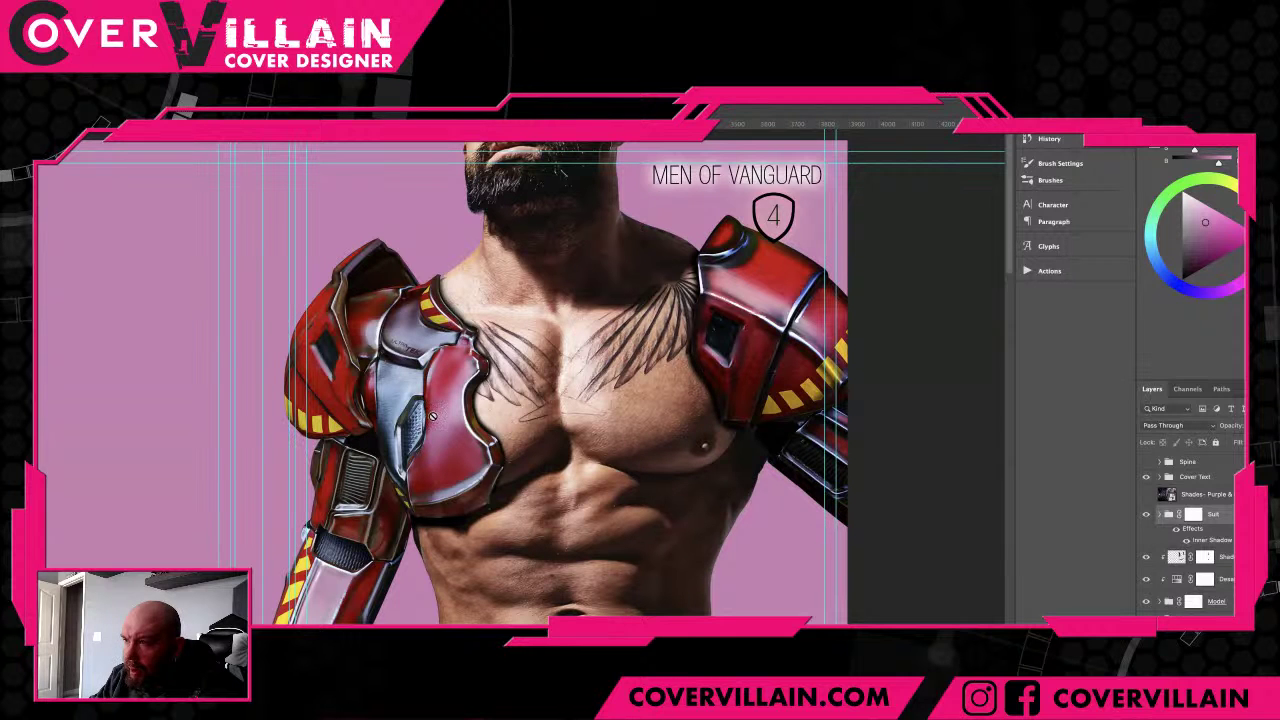
pyautogui.scroll(-3, 445, 474)
pyautogui.scroll(-6, 441, 476)
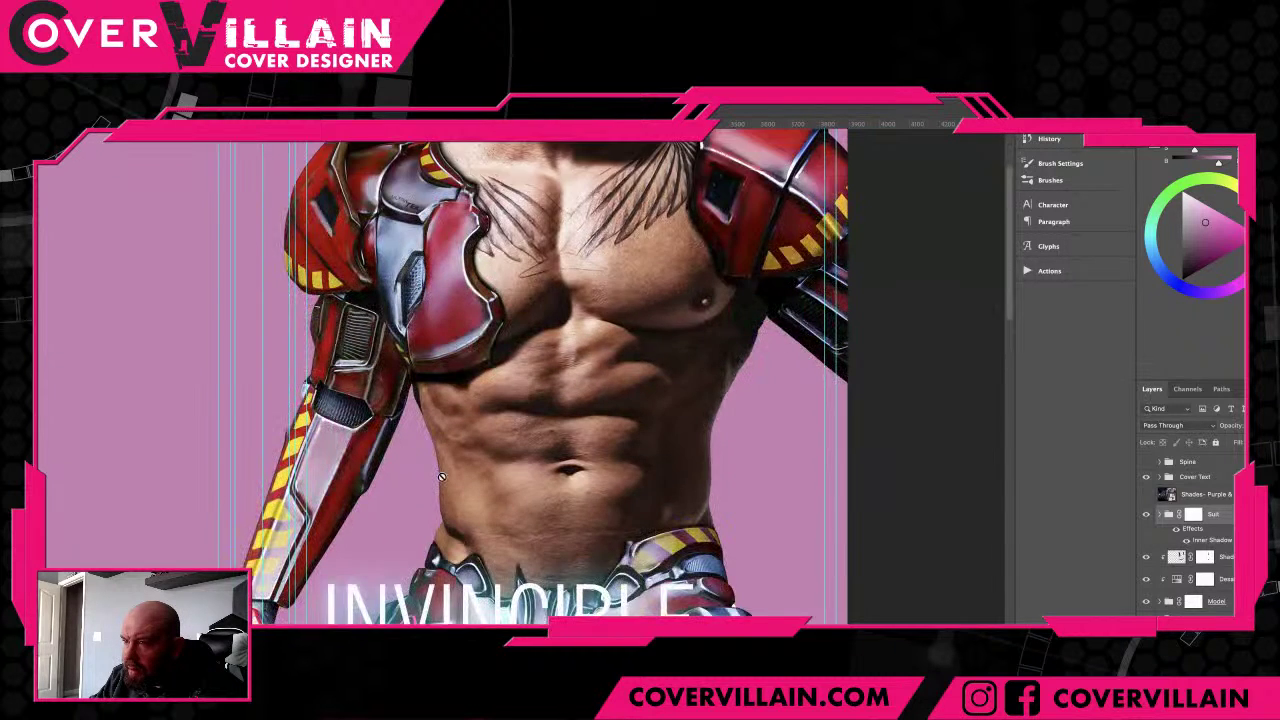
pyautogui.scroll(9, 440, 476)
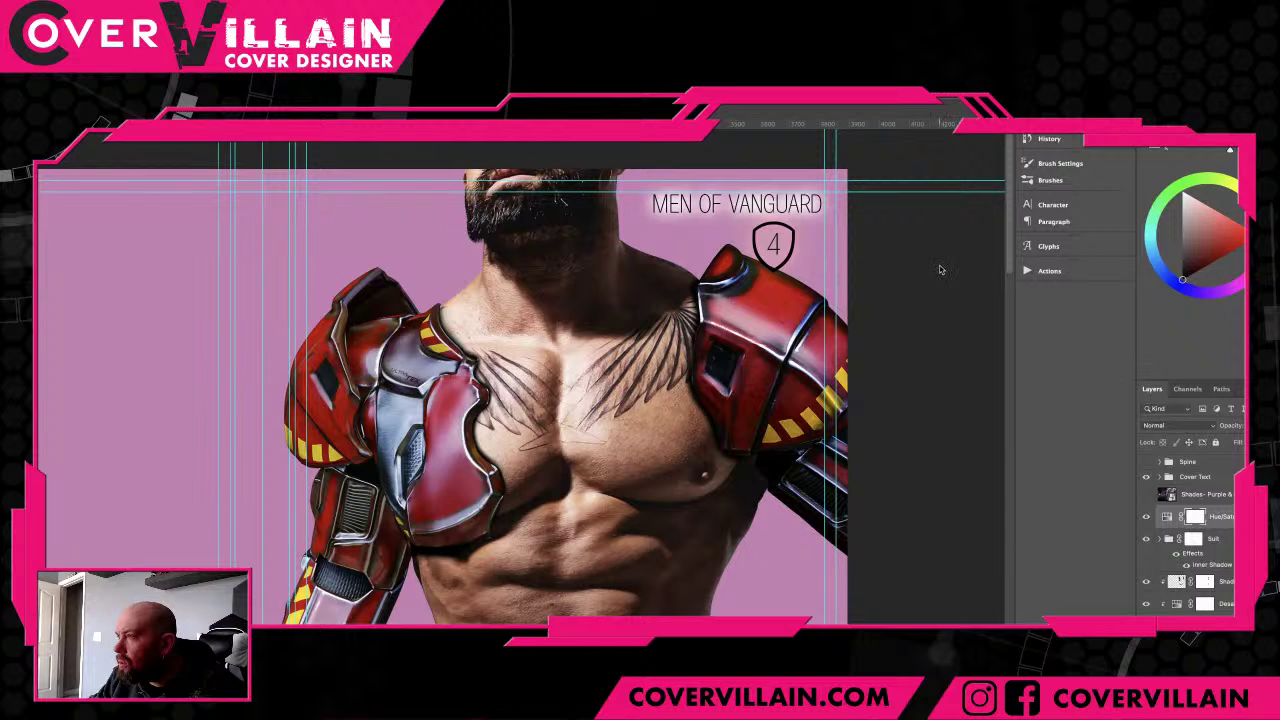
pyautogui.click(923, 226)
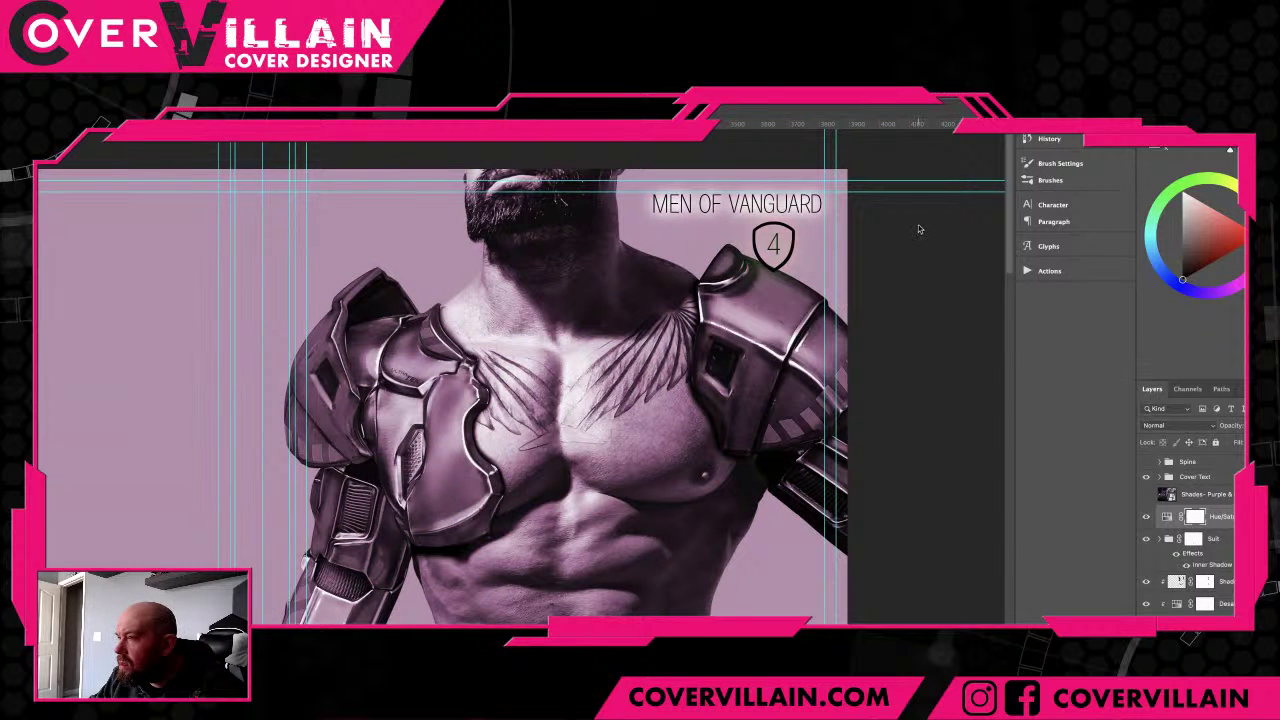
pyautogui.click(914, 228)
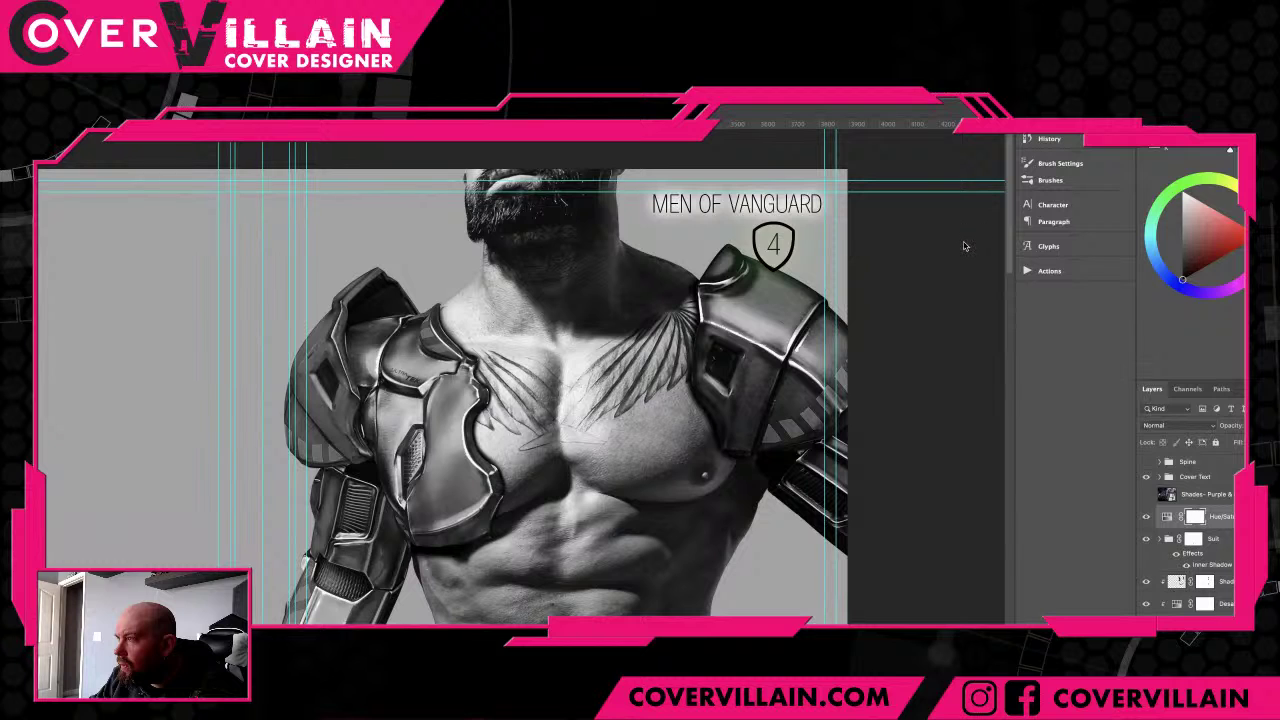
pyautogui.moveTo(965, 246)
pyautogui.mouseDown()
pyautogui.moveTo(996, 247)
pyautogui.moveTo(959, 248)
pyautogui.mouseUp()
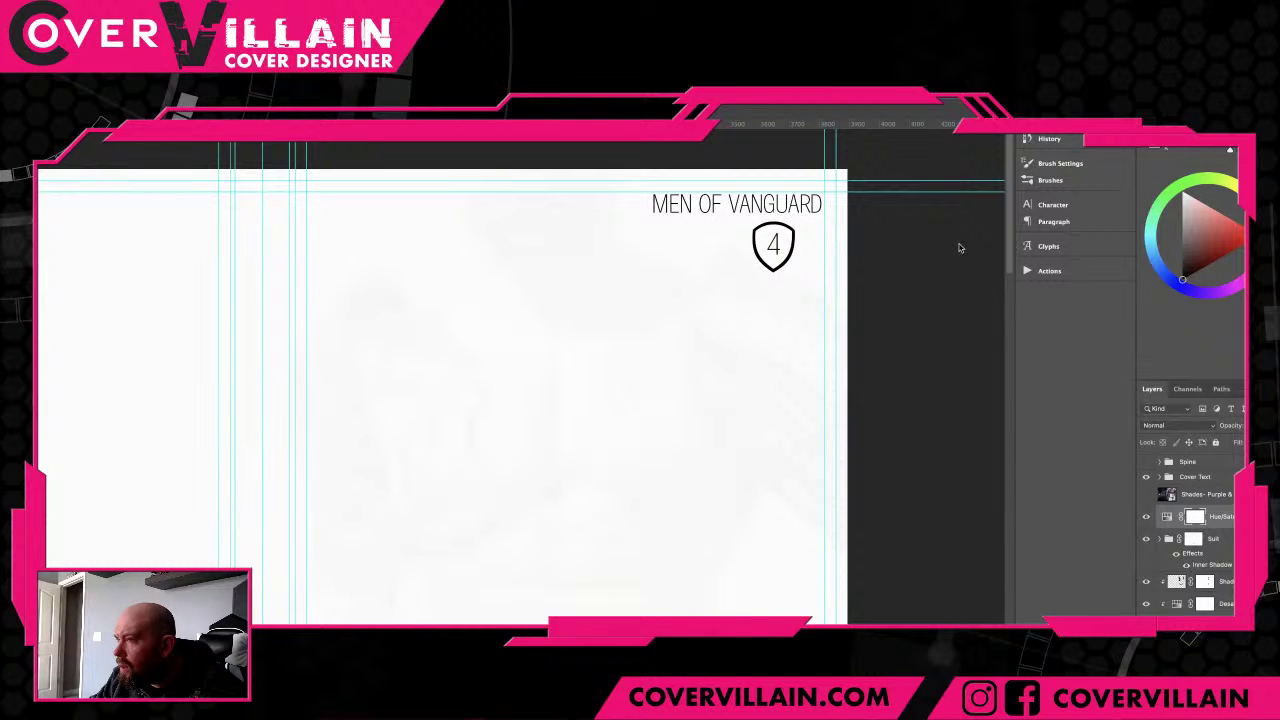
pyautogui.moveTo(959, 248); pyautogui.dragTo(920, 256)
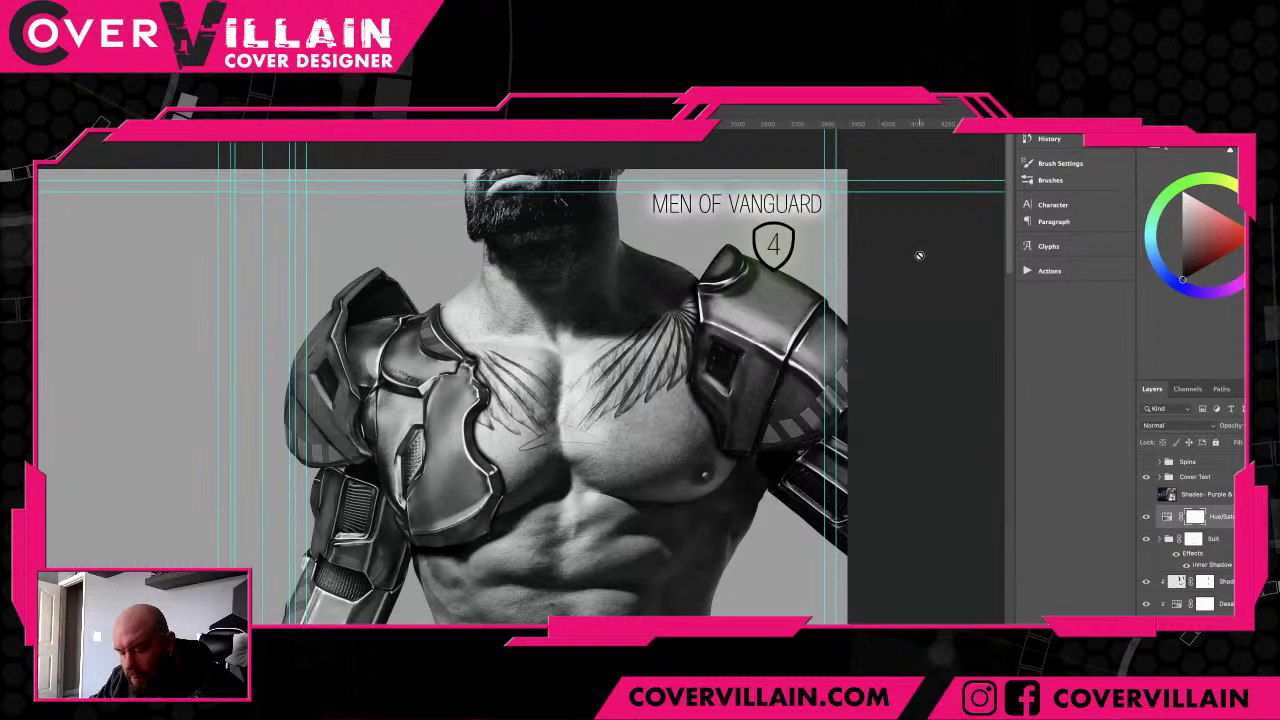
pyautogui.hotkey('ctrl', 'alt', 'g')
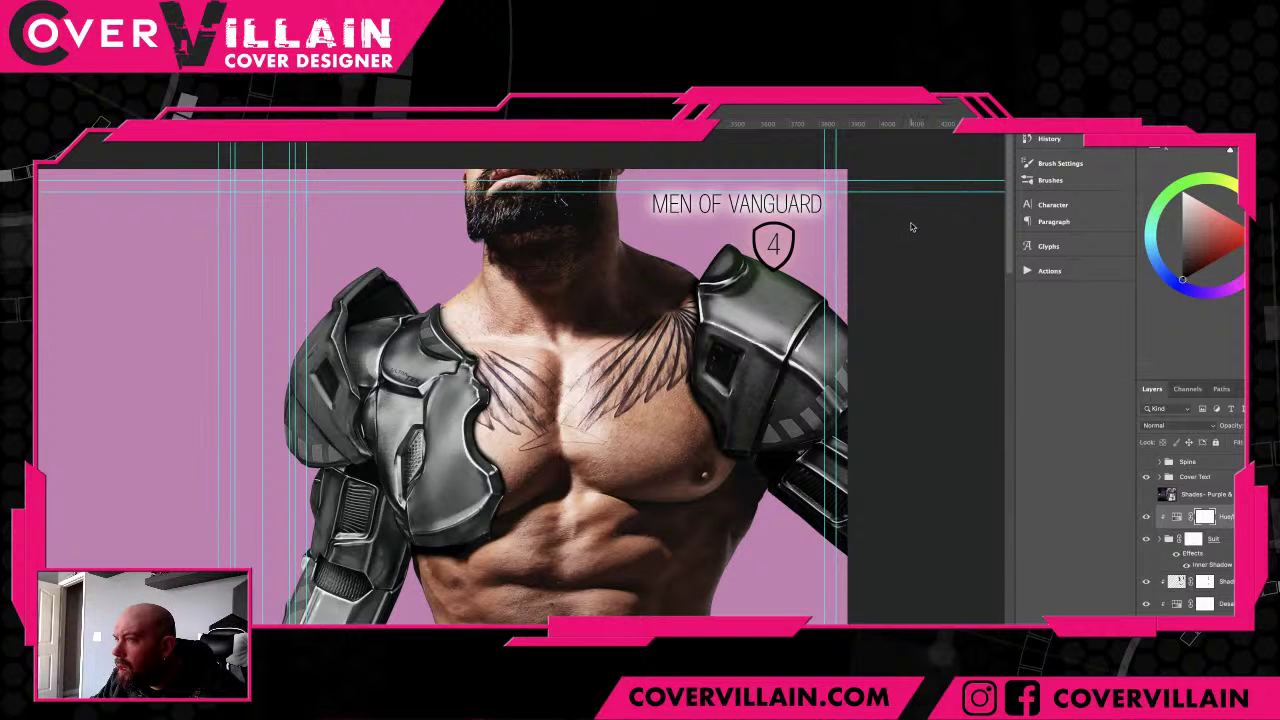
# - Tint the armour dark blue with the clipped Hue/Saturation layer and invert its mask to black
pyautogui.hotkey('ctrl', 'alt', 'g')
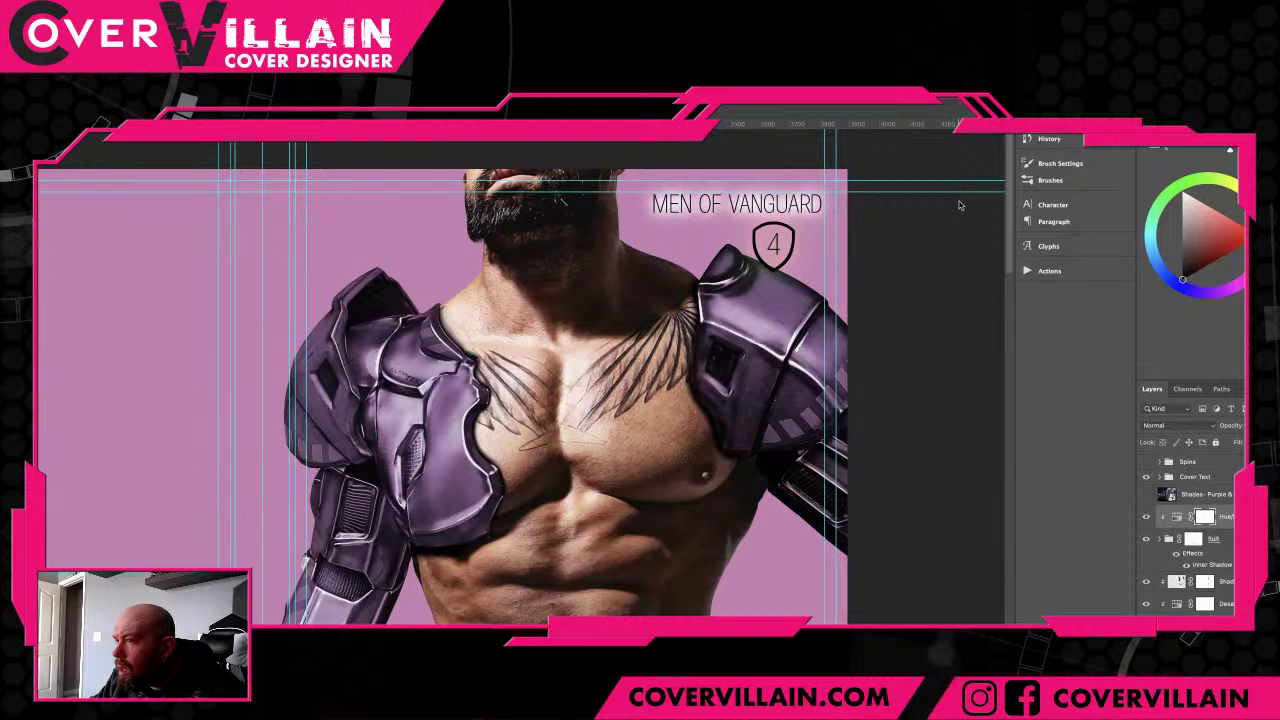
pyautogui.hotkey('ctrl', 'z')
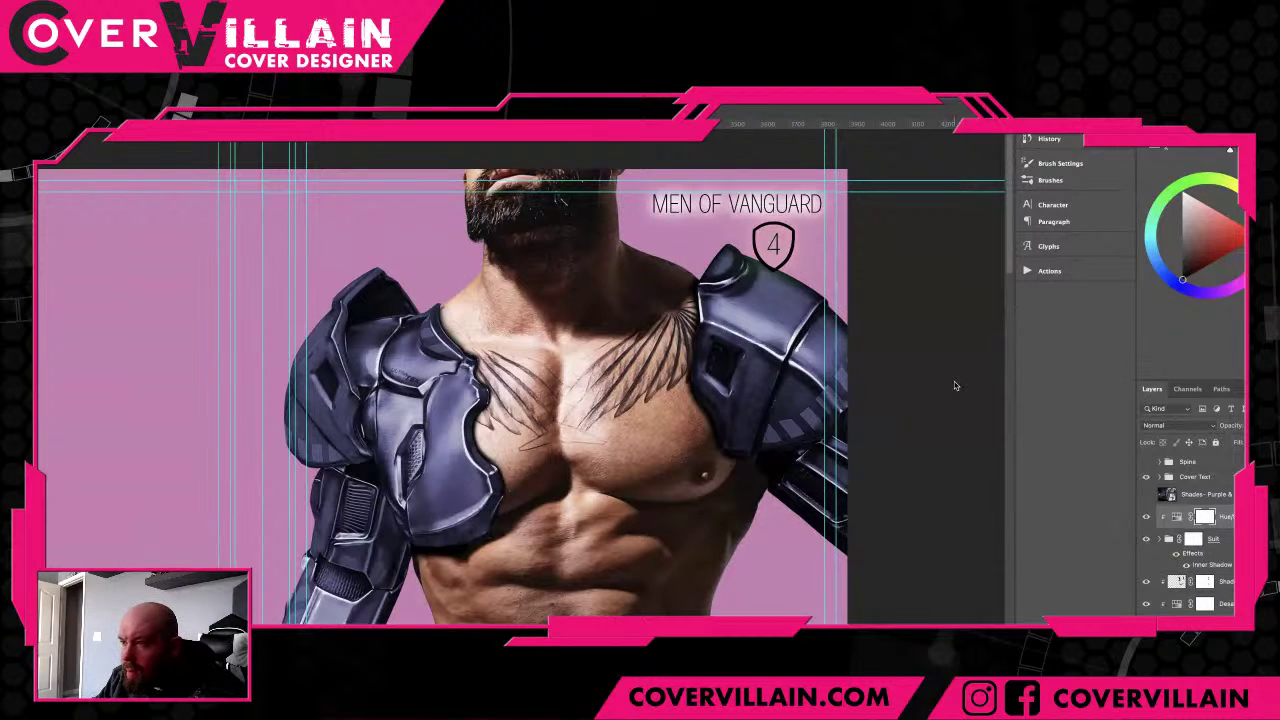
pyautogui.hotkey('ctrl', 'i')
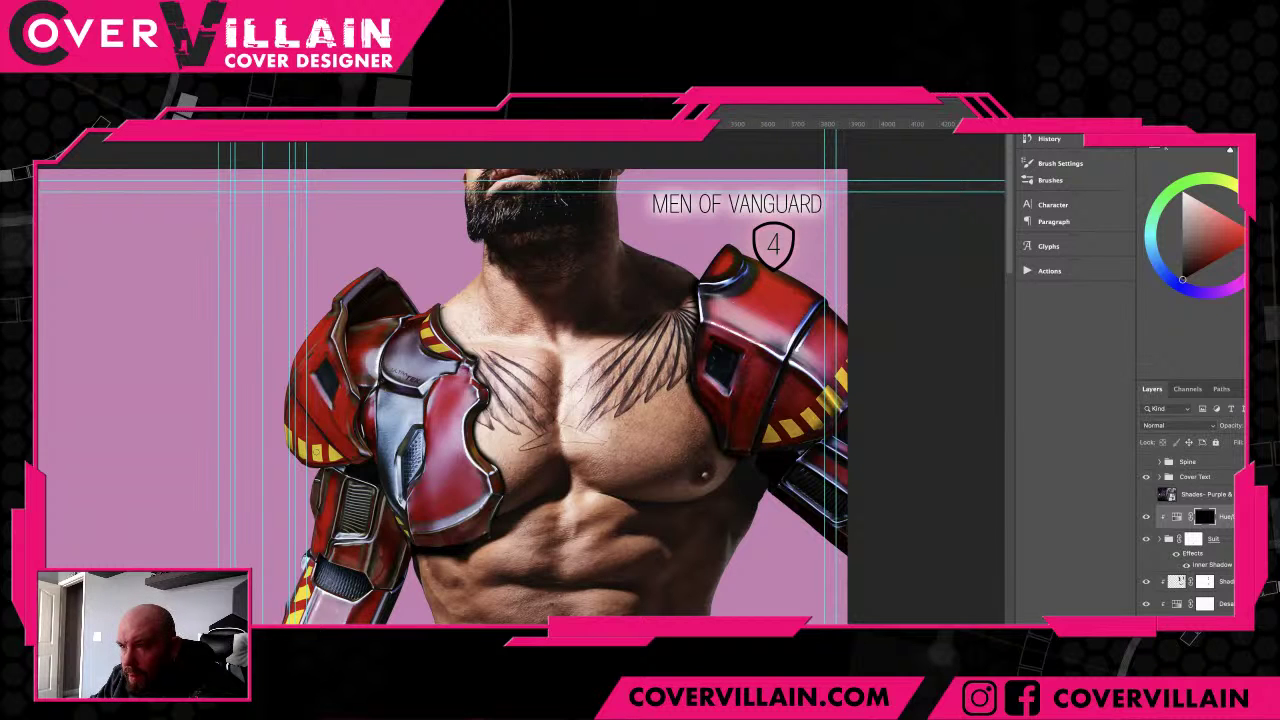
# - Paint white on the Hue/Saturation mask over the shoulder plate's lower yellow stripes, then try other hues and settle on light teal blue
pyautogui.moveTo(312, 454); pyautogui.dragTo(340, 455)
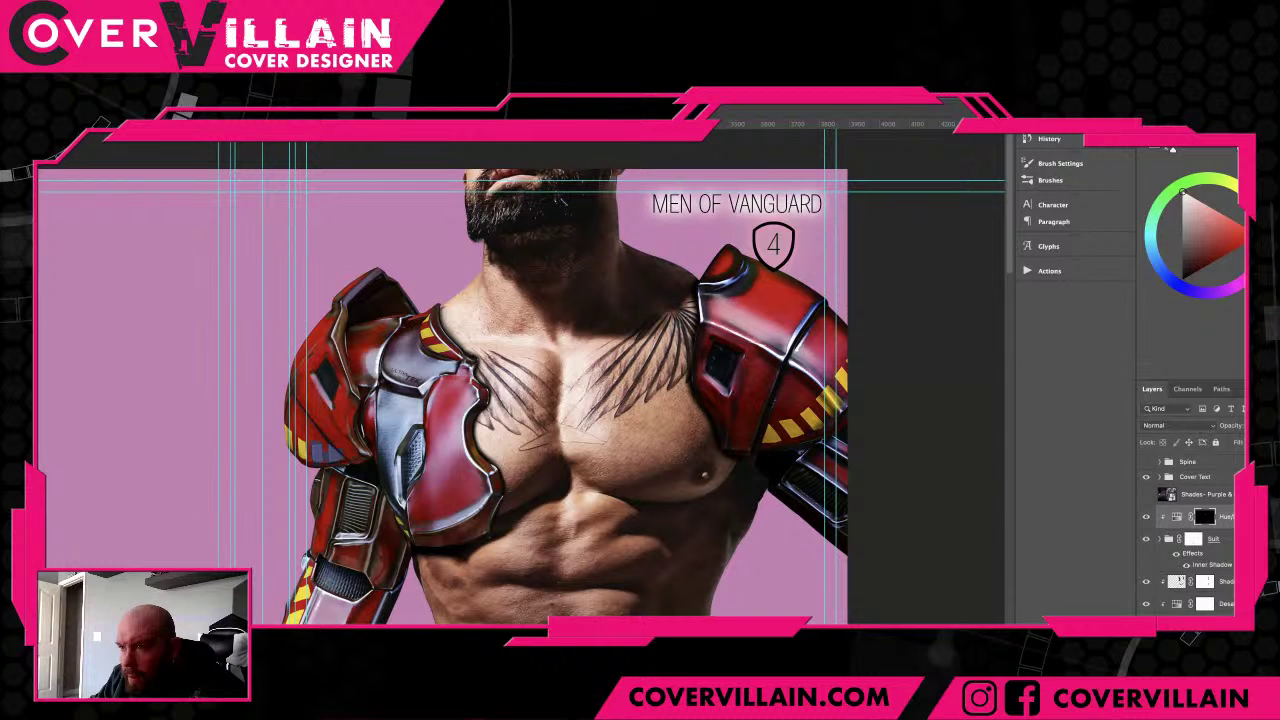
pyautogui.moveTo(302, 452); pyautogui.dragTo(289, 434)
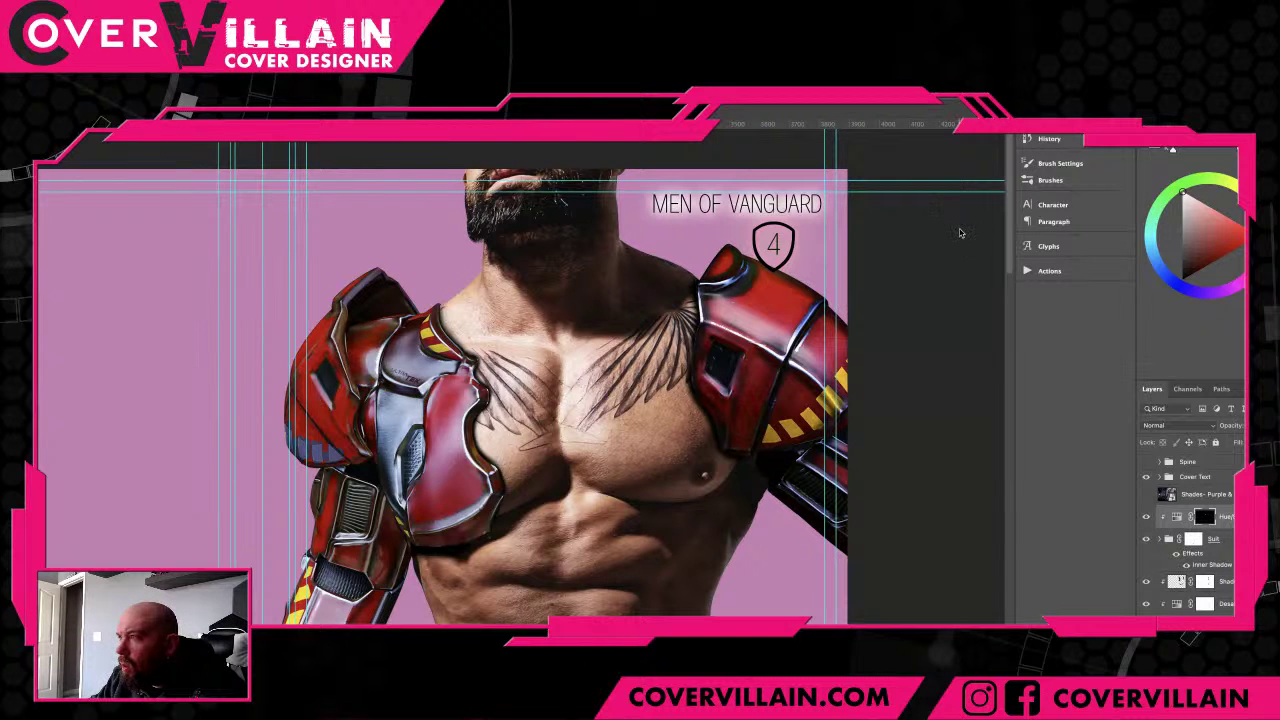
pyautogui.hotkey('ctrl', 'z')
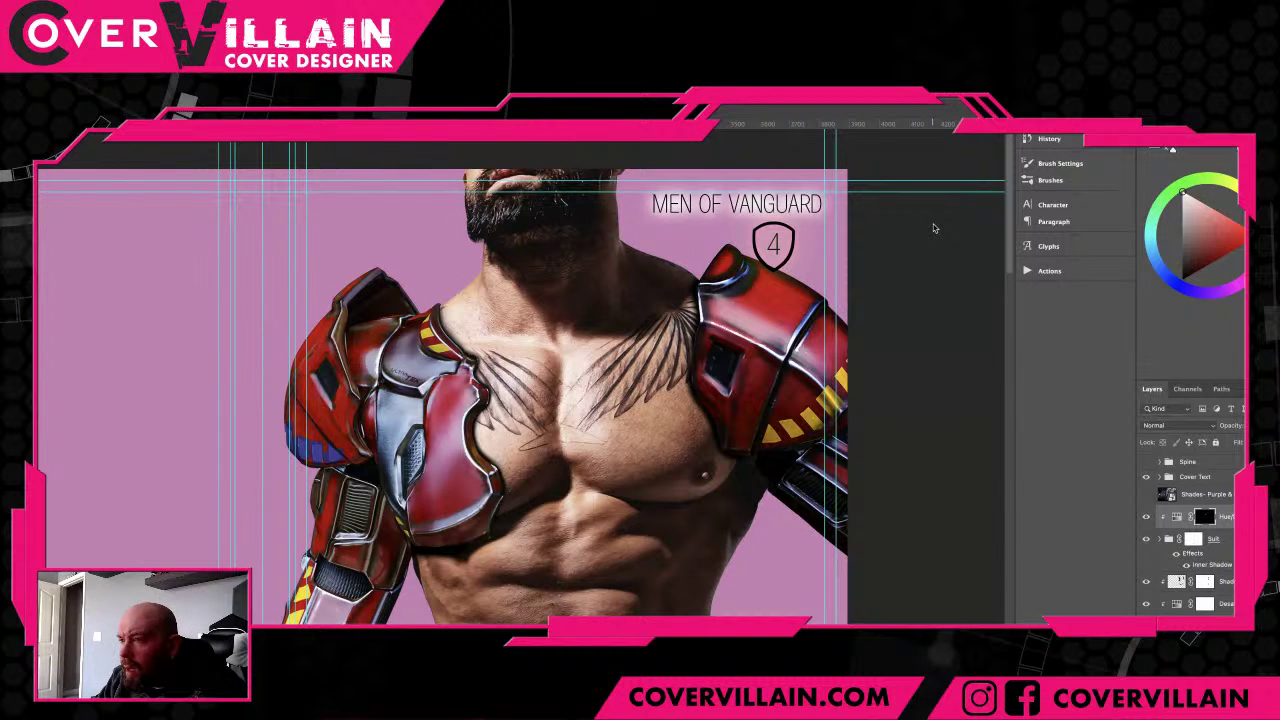
pyautogui.hotkey('ctrl', 'shift', 'z')
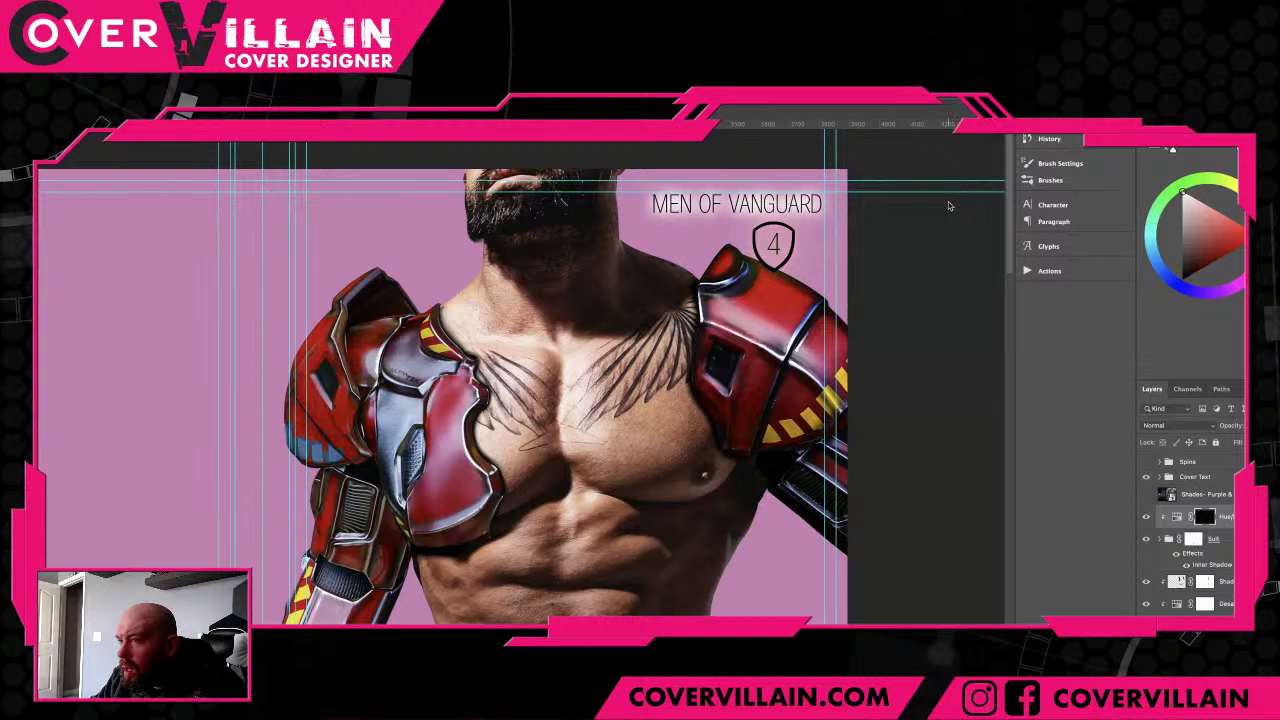
pyautogui.hotkey('ctrl', 'shift', 'z')
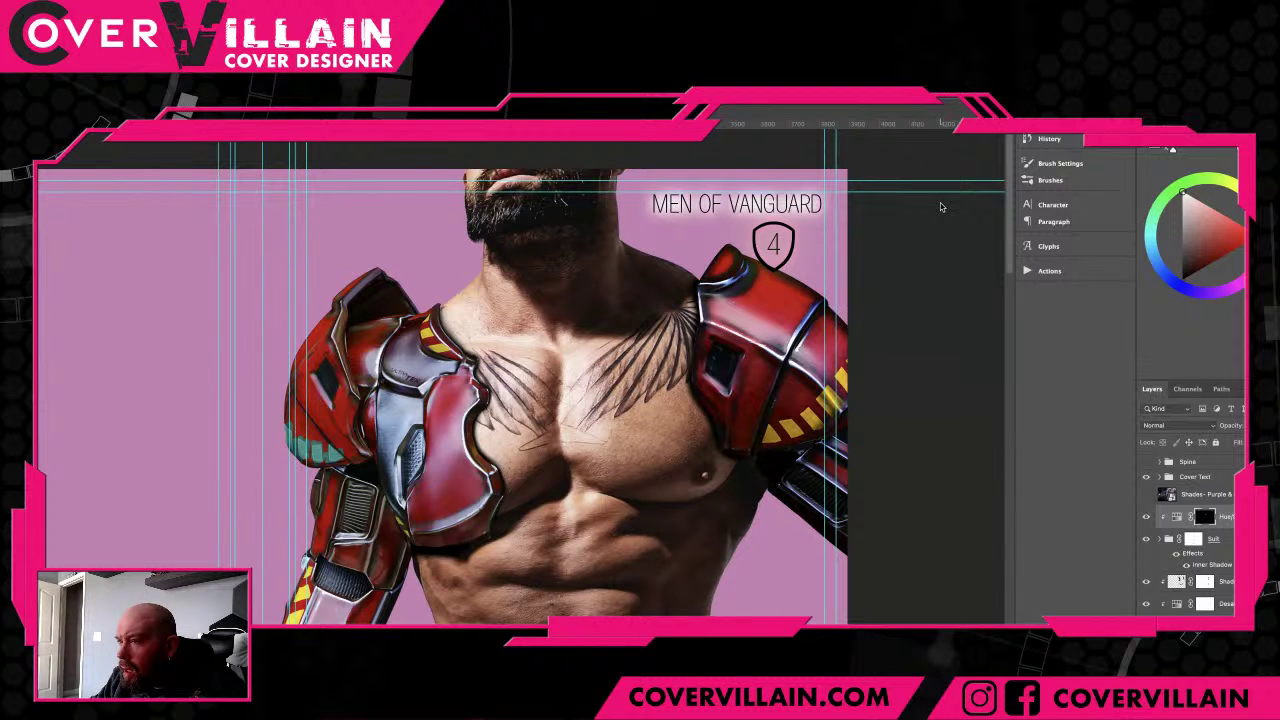
pyautogui.hotkey('ctrl', 'z')
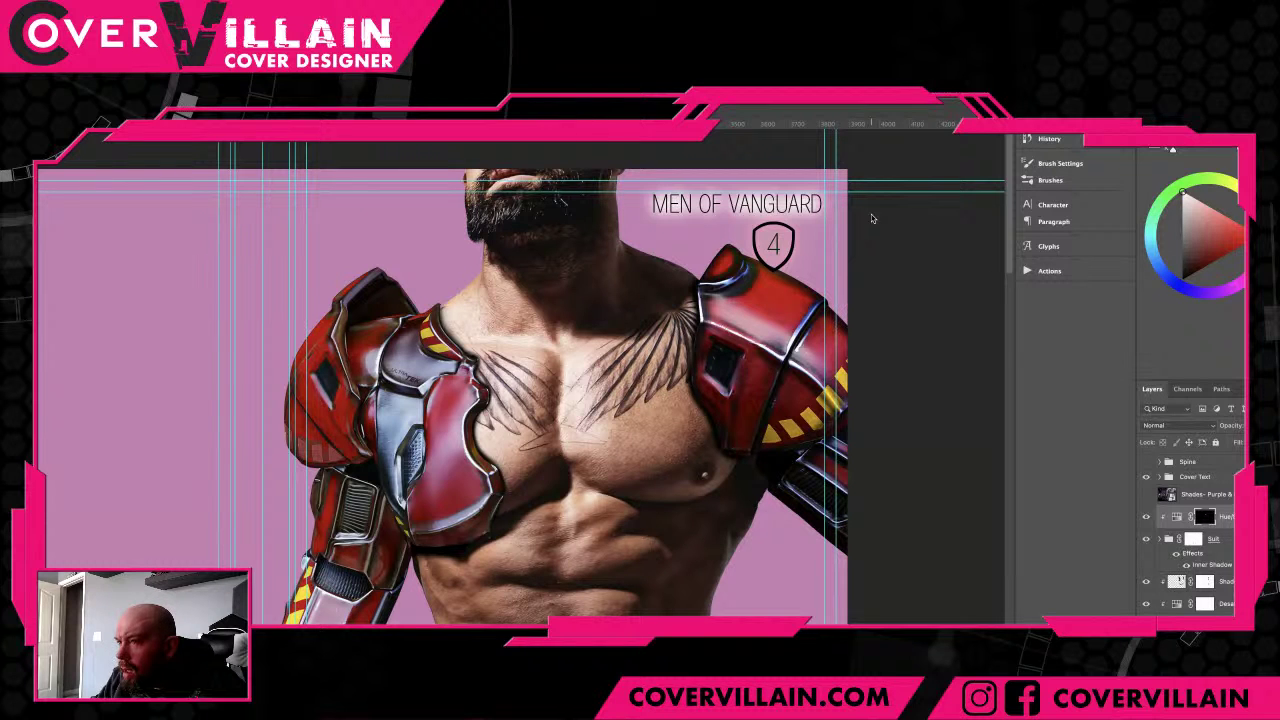
pyautogui.hotkey('ctrl', 'z')
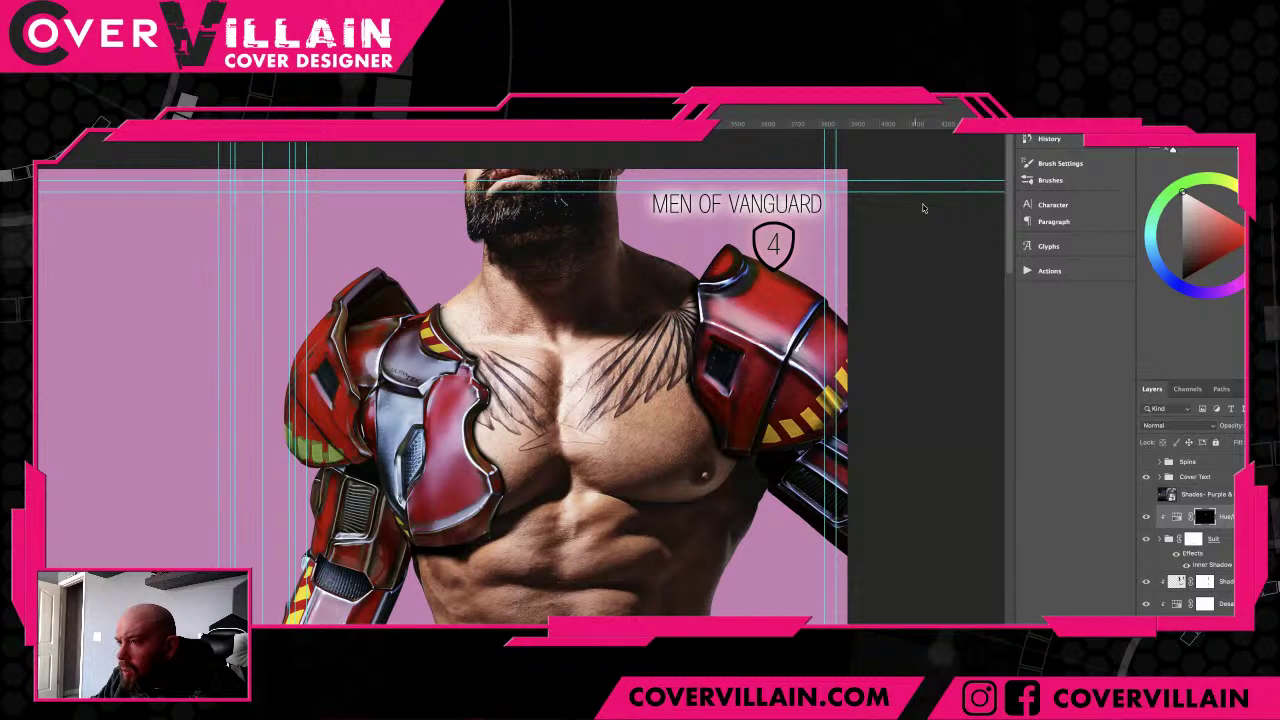
pyautogui.hotkey('ctrl', 'z')
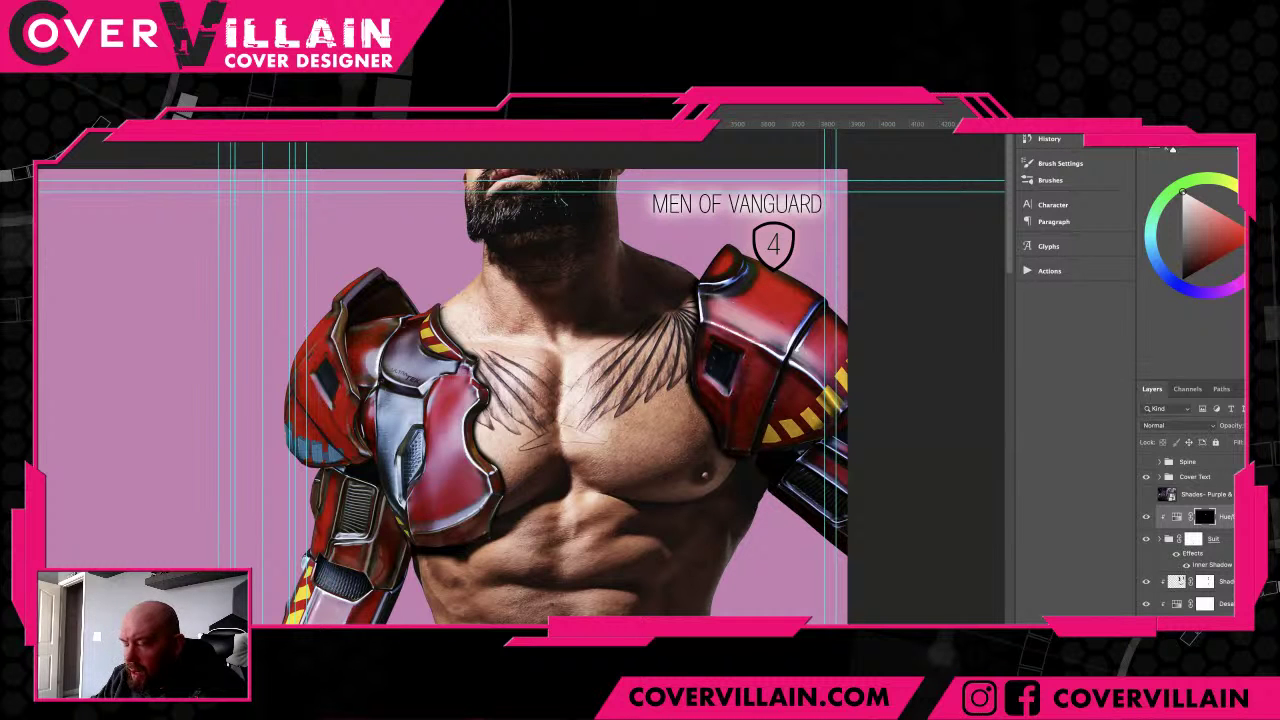
# - Paint the remaining yellow slivers on the outermost shoulder stripes into the mask so the blue tint covers them
pyautogui.scroll(5, 352, 382)
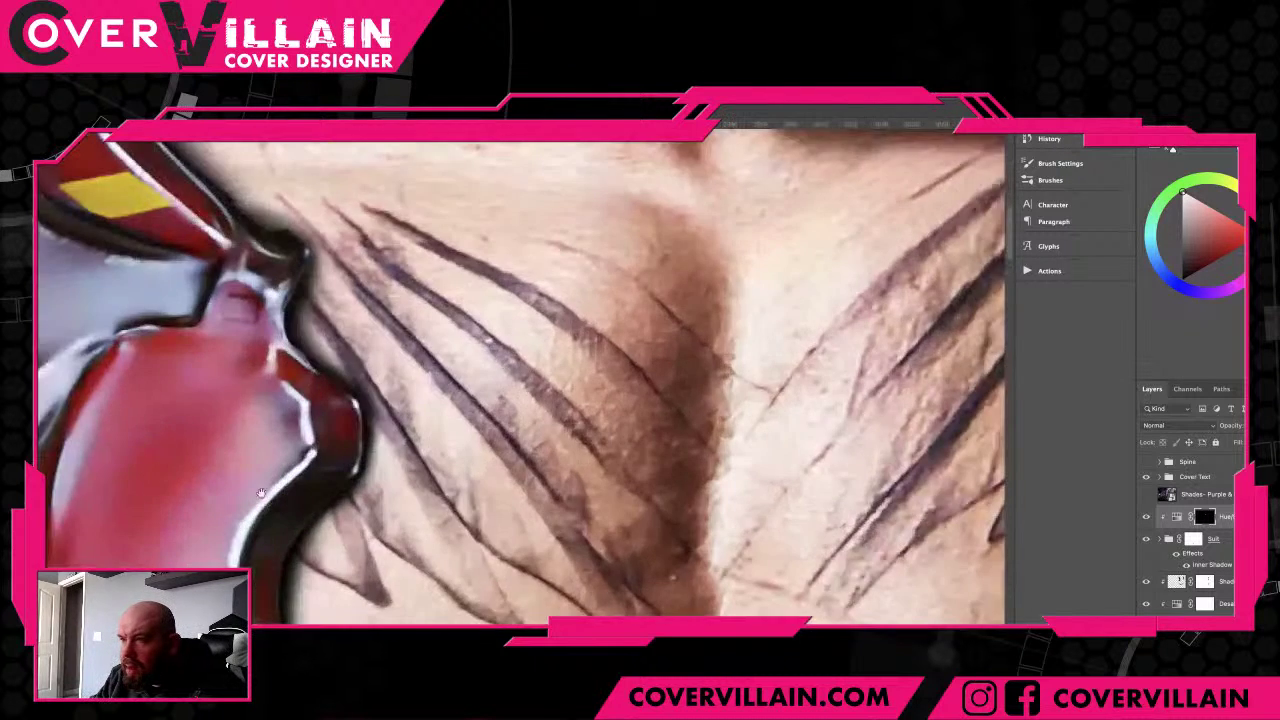
pyautogui.moveTo(261, 493); pyautogui.dragTo(477, 389)
pyautogui.moveTo(165, 565); pyautogui.dragTo(437, 540)
pyautogui.moveTo(468, 298); pyautogui.dragTo(451, 466)
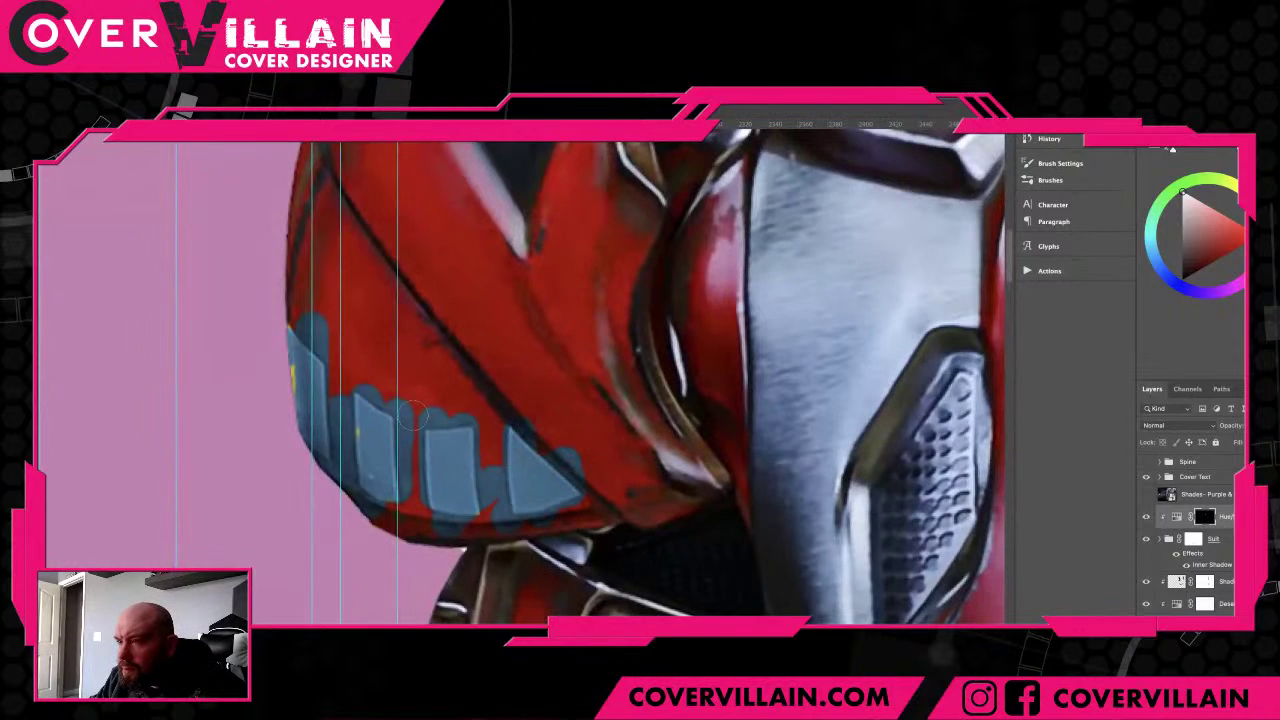
pyautogui.moveTo(296, 373); pyautogui.dragTo(300, 383)
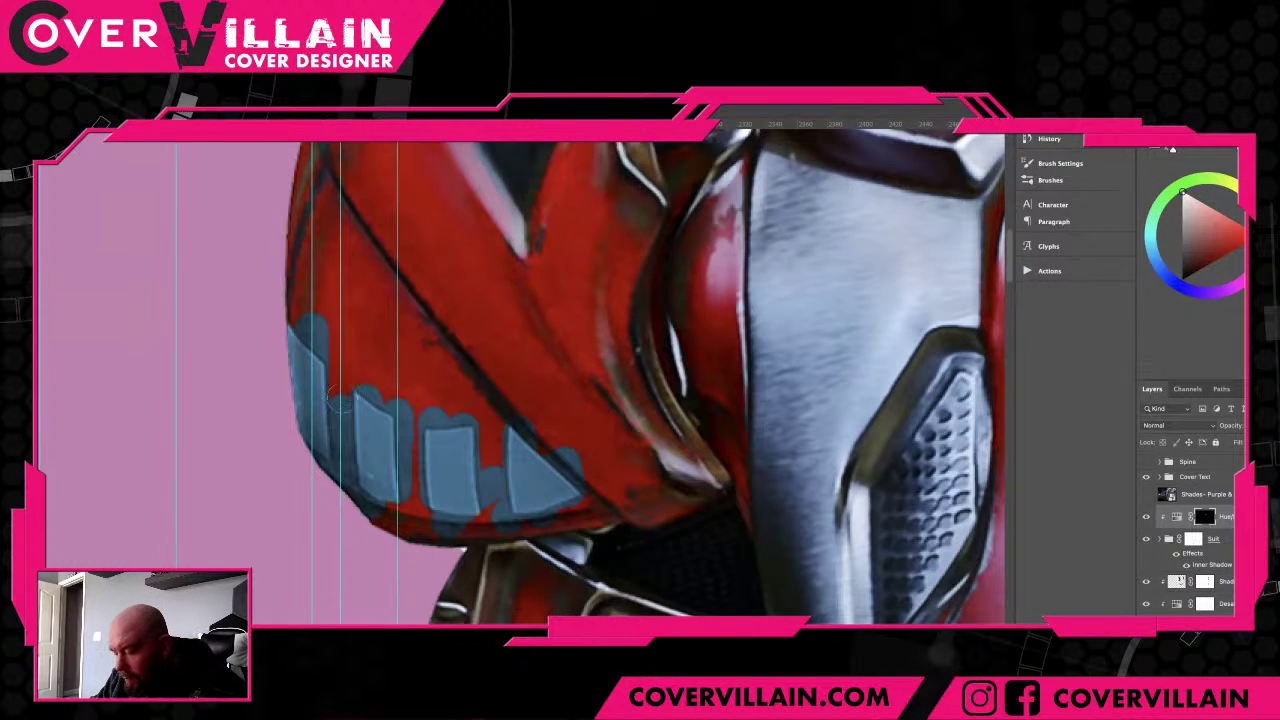
# - Erase the blue overspill around the third shoulder stripe with a smaller black brush on the mask, touching up its lower edge in white
pyautogui.hotkey('ctrl', '+')
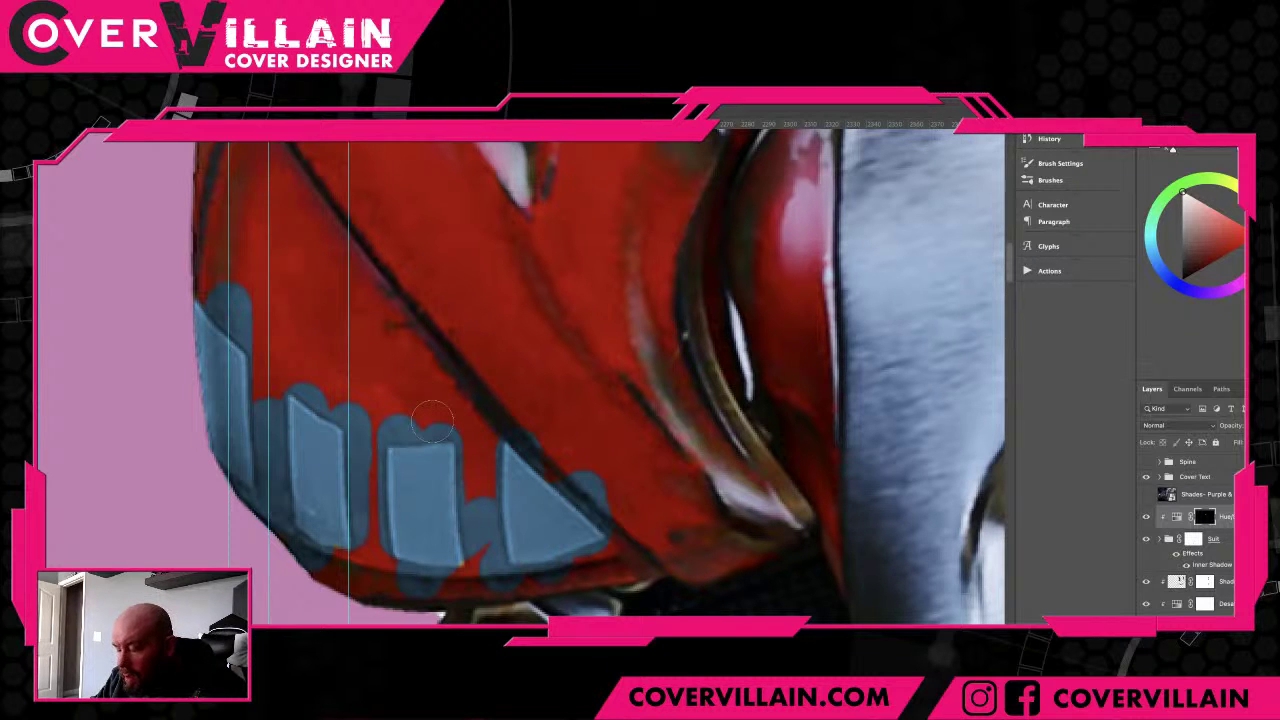
pyautogui.press('[')
pyautogui.press('[')
pyautogui.press('[')
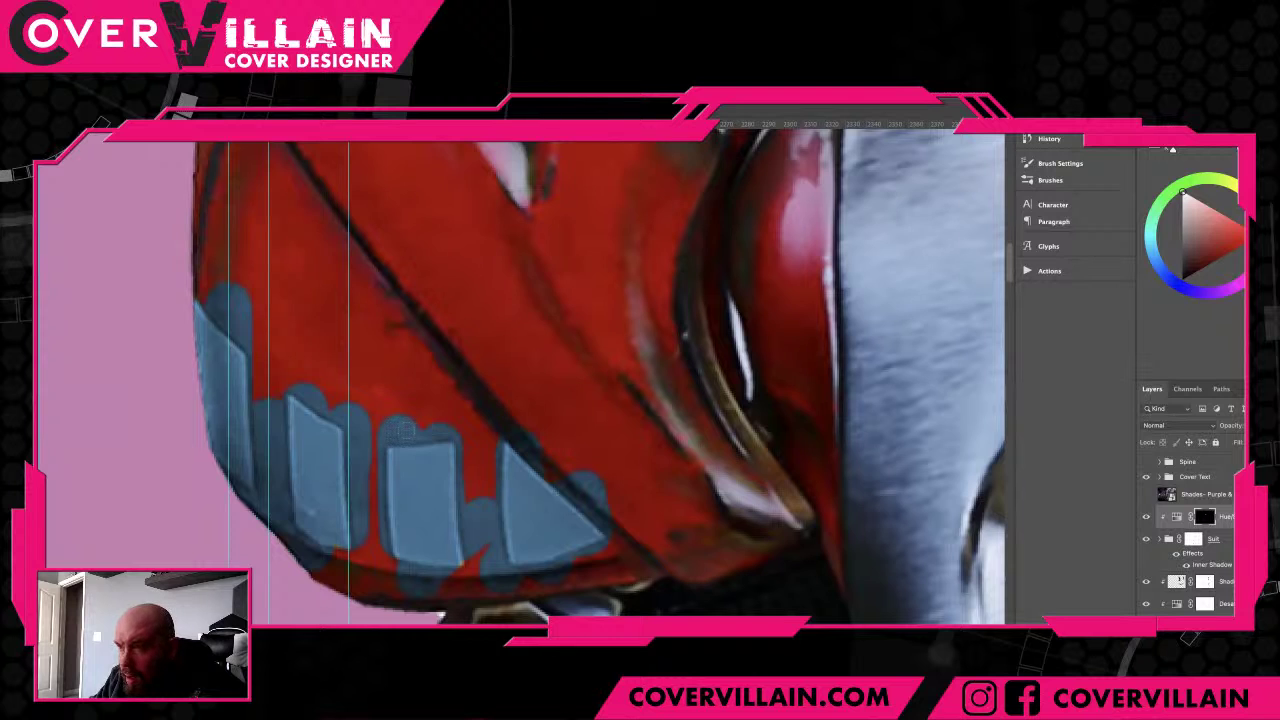
pyautogui.press('x')
pyautogui.moveTo(402, 428)
pyautogui.mouseDown()
pyautogui.moveTo(392, 438)
pyautogui.moveTo(452, 430)
pyautogui.moveTo(380, 432)
pyautogui.moveTo(378, 545)
pyautogui.moveTo(398, 568)
pyautogui.moveTo(460, 567)
pyautogui.mouseUp()
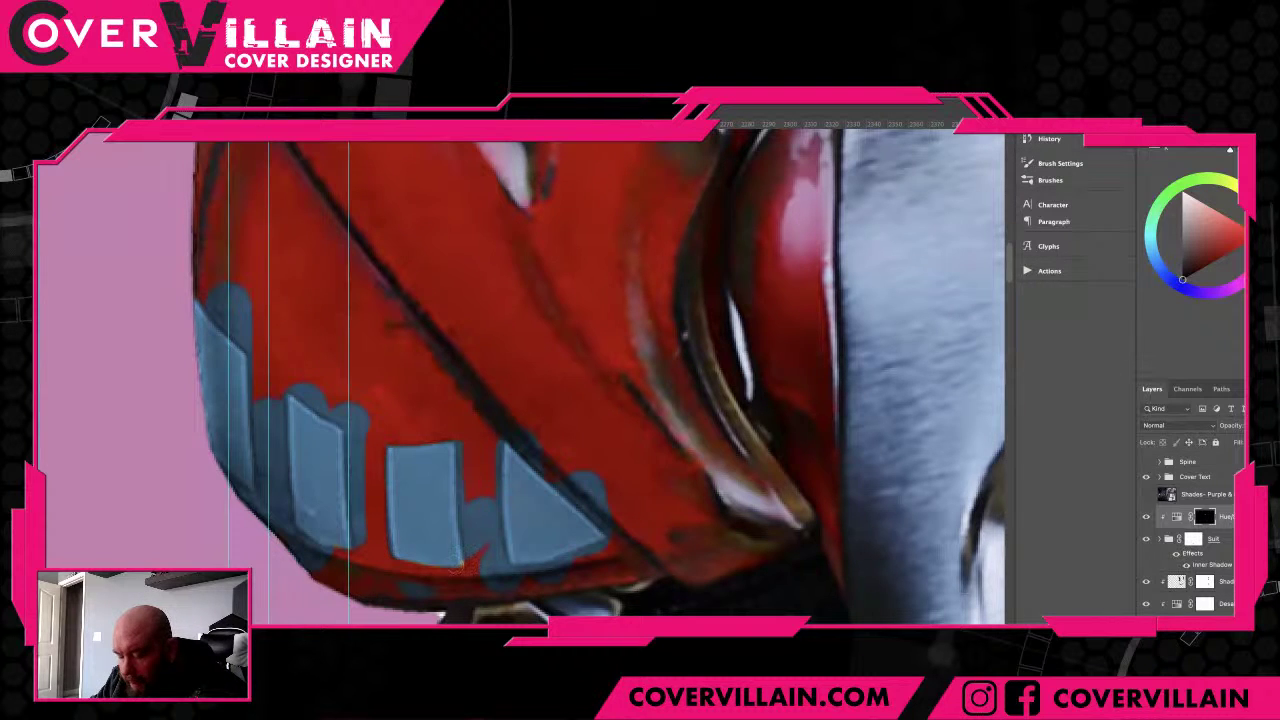
pyautogui.keyDown('alt'); pyautogui.click(455, 562); pyautogui.keyUp('alt')
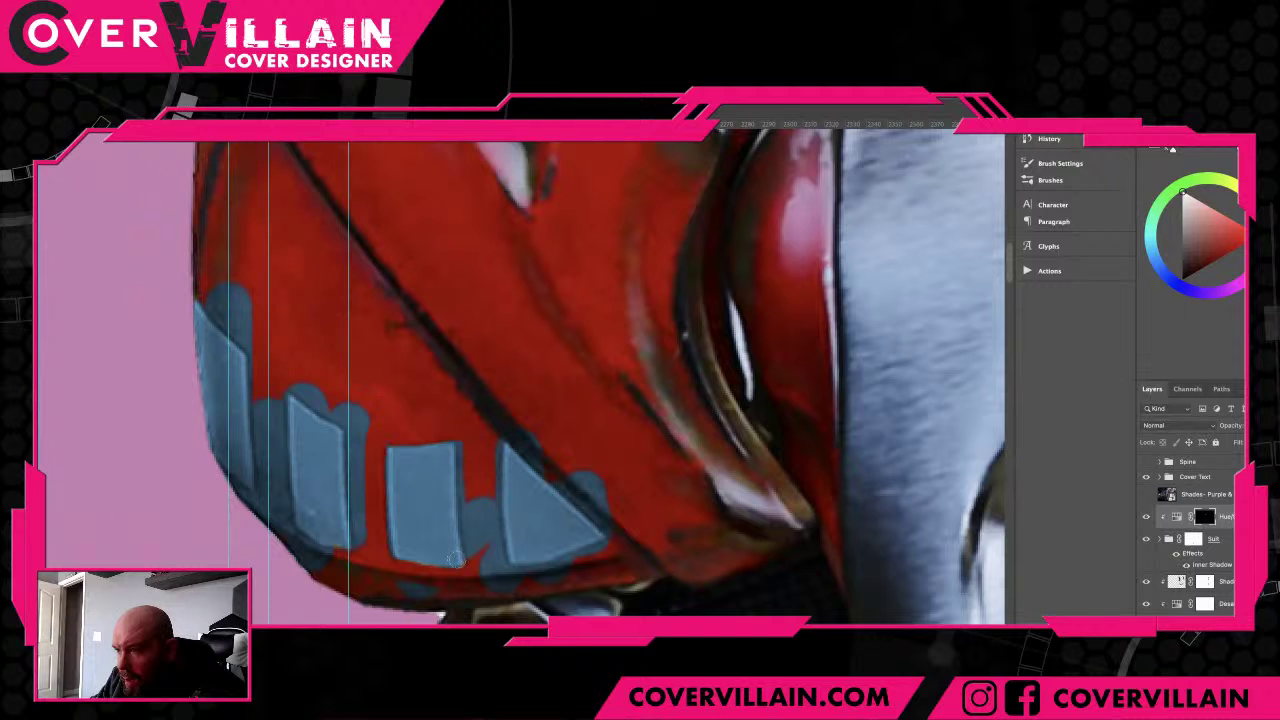
pyautogui.keyDown('alt'); pyautogui.click(440, 582); pyautogui.keyUp('alt')
pyautogui.keyDown('alt'); pyautogui.click(405, 548); pyautogui.keyUp('alt')
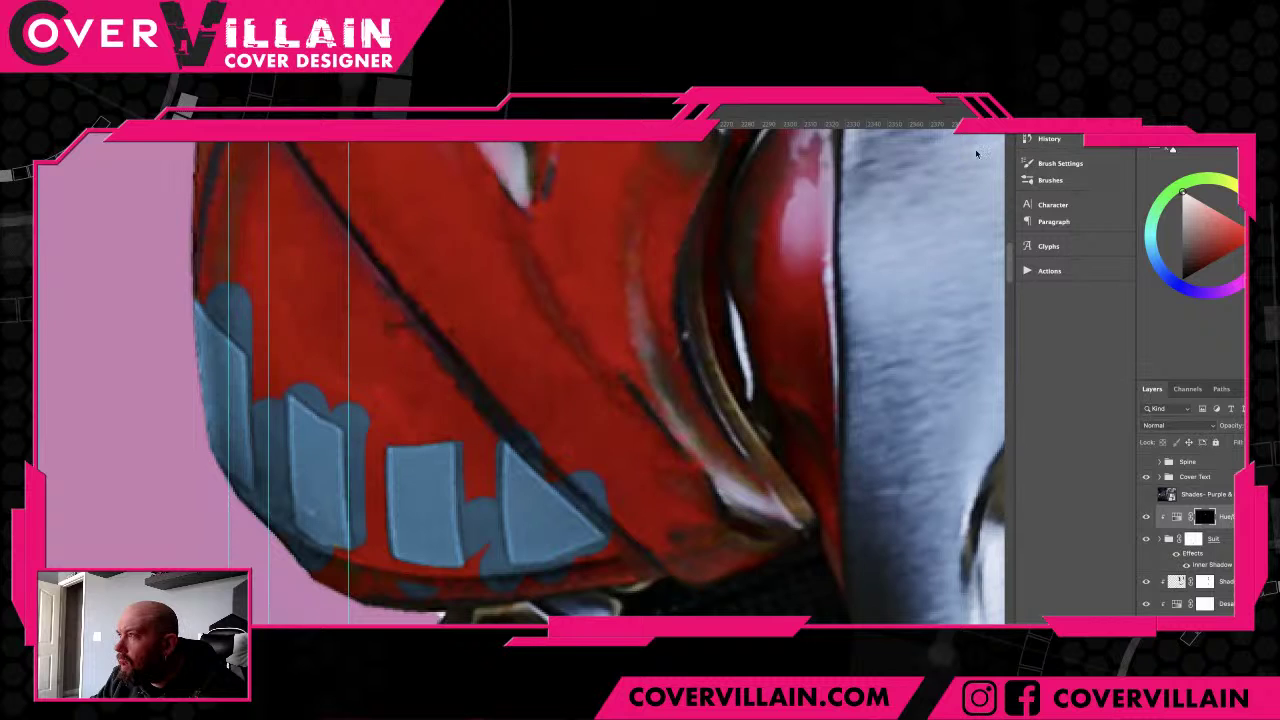
# - Mask out the blue overspill between the third stripe and the triangular stripe and along the triangle's edges
pyautogui.keyDown('alt'); pyautogui.click(470, 456); pyautogui.keyUp('alt')
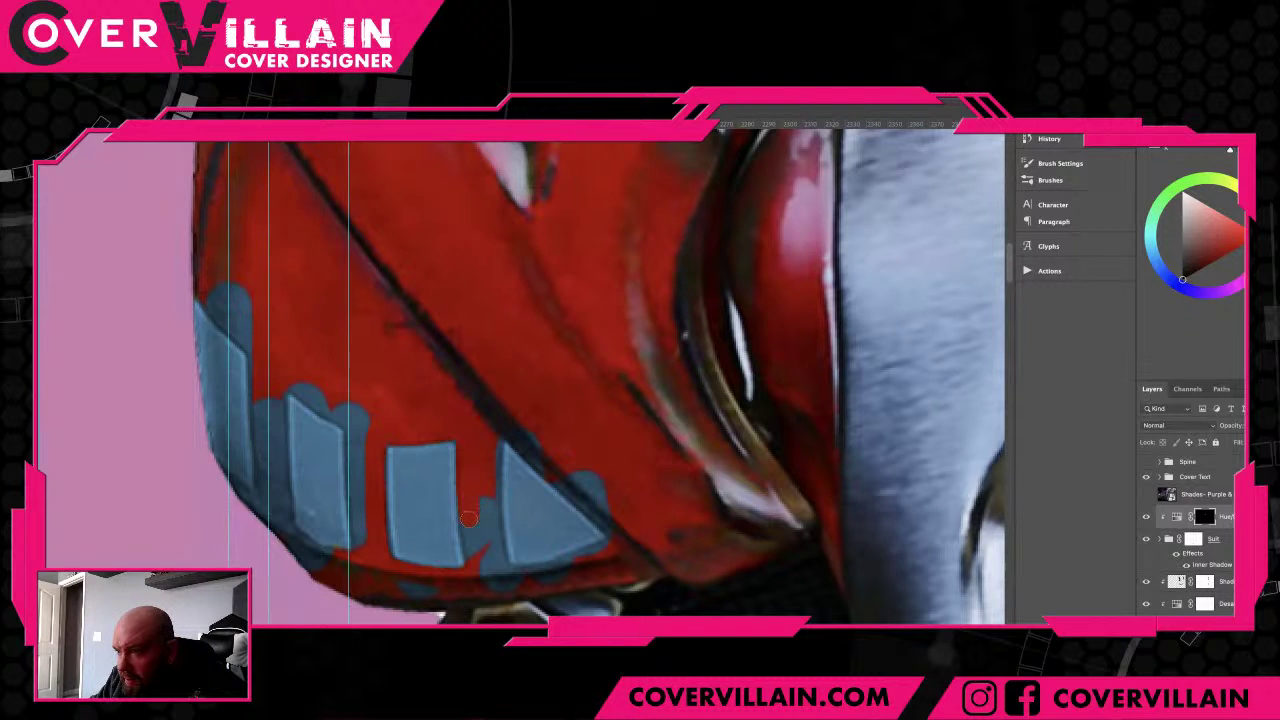
pyautogui.moveTo(469, 518)
pyautogui.mouseDown()
pyautogui.moveTo(477, 562)
pyautogui.moveTo(482, 490)
pyautogui.mouseUp()
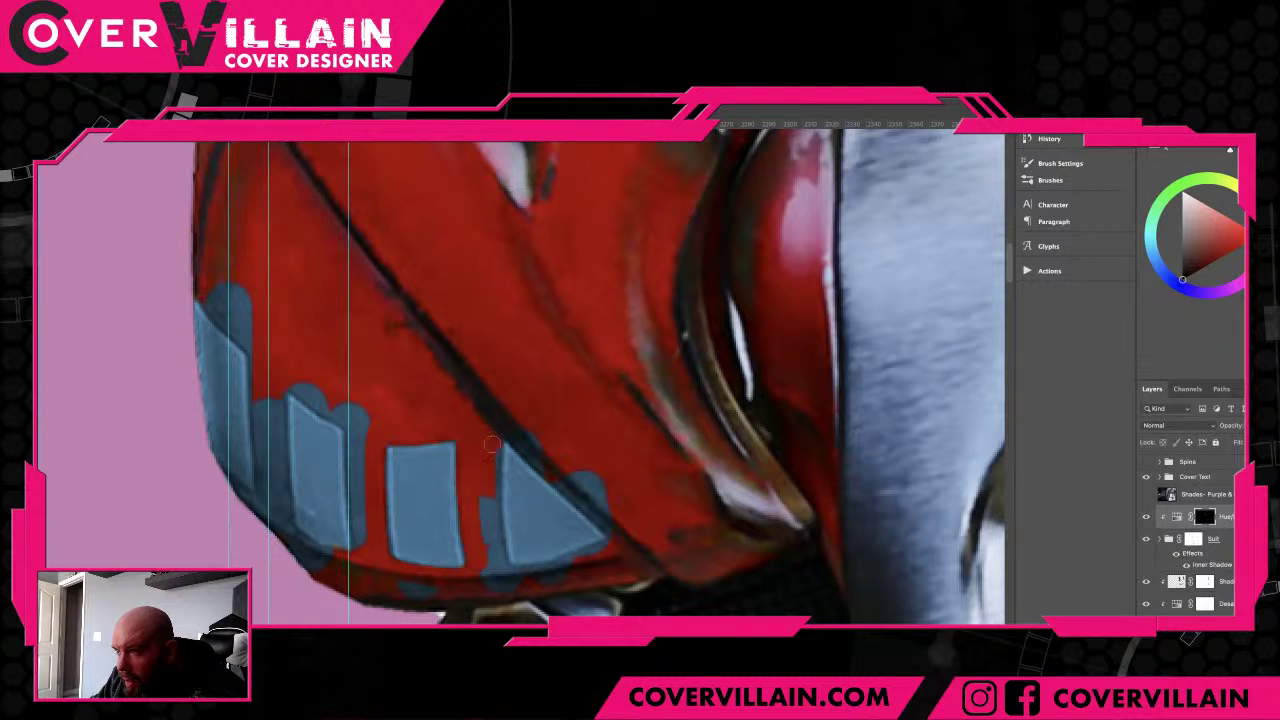
pyautogui.moveTo(492, 444)
pyautogui.mouseDown()
pyautogui.moveTo(500, 577)
pyautogui.moveTo(486, 487)
pyautogui.moveTo(490, 524)
pyautogui.moveTo(480, 498)
pyautogui.mouseUp()
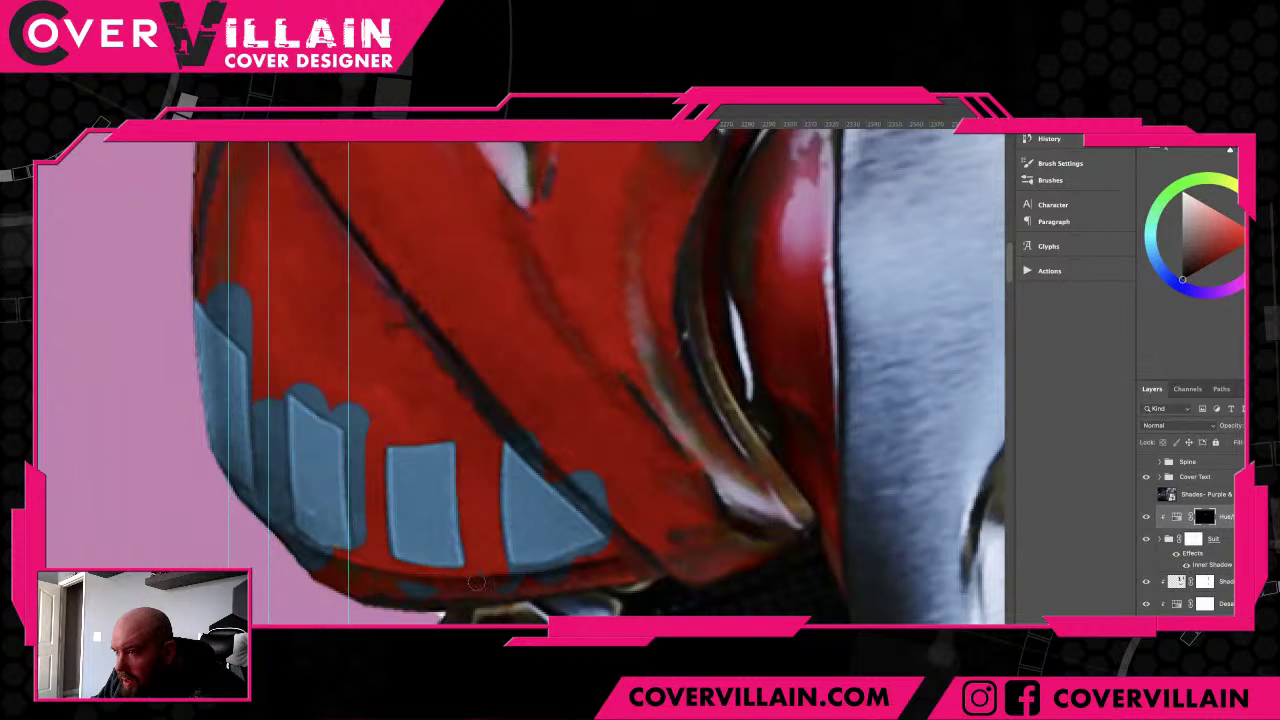
pyautogui.moveTo(477, 582)
pyautogui.mouseDown()
pyautogui.moveTo(433, 602)
pyautogui.moveTo(534, 596)
pyautogui.moveTo(610, 550)
pyautogui.moveTo(487, 591)
pyautogui.moveTo(598, 554)
pyautogui.moveTo(502, 578)
pyautogui.mouseUp()
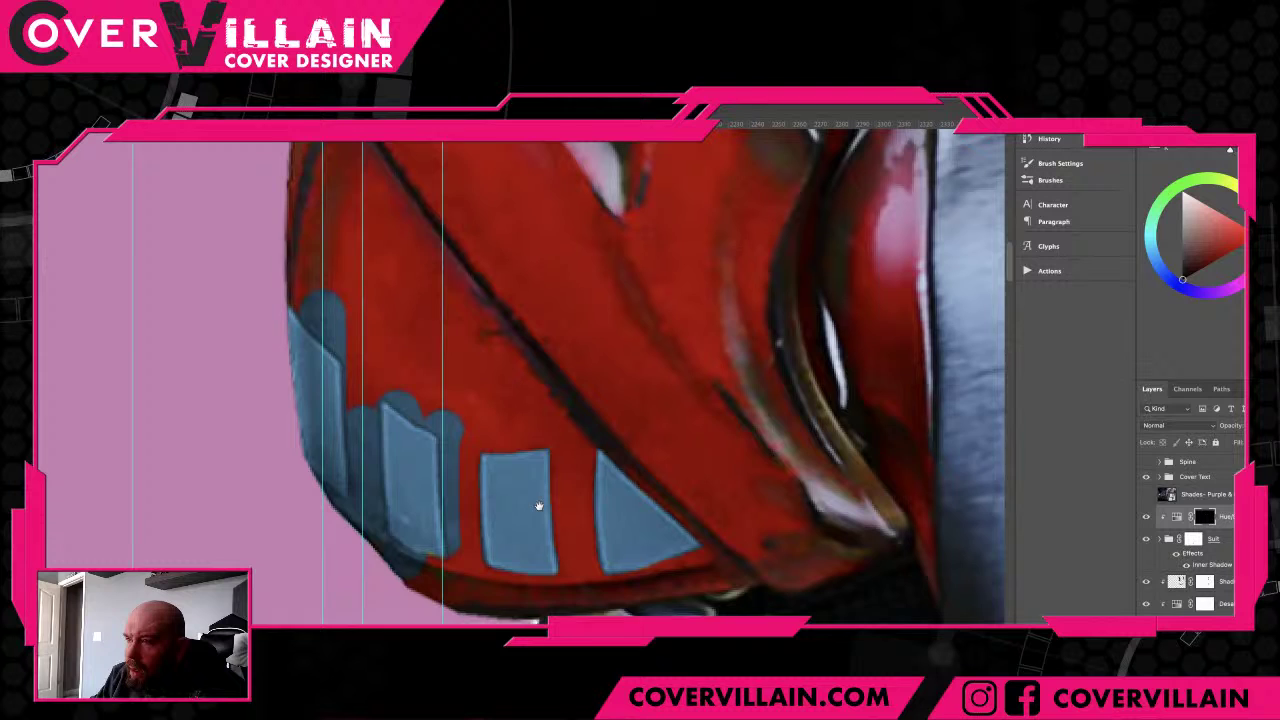
# - Mask out the blue overspill above the slanted upper edge of the second stripe from the plate's outer rim
pyautogui.moveTo(436, 495); pyautogui.dragTo(544, 507)
pyautogui.moveTo(408, 413); pyautogui.dragTo(415, 415)
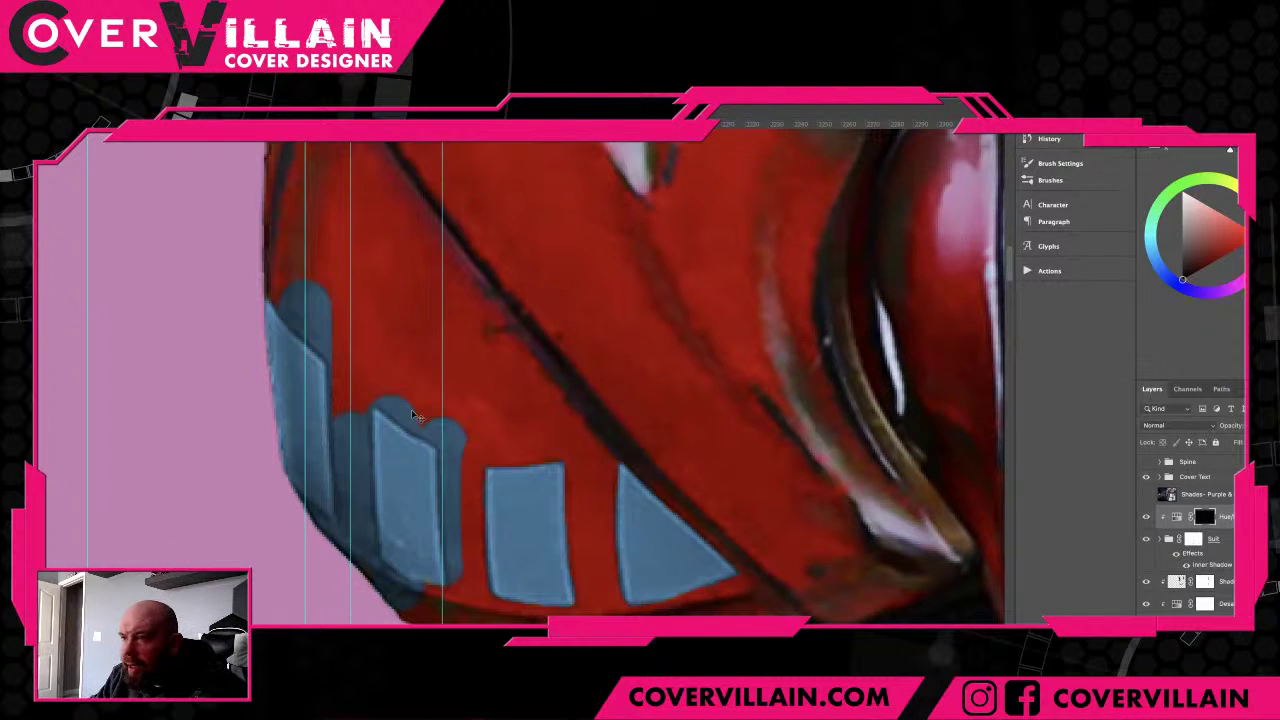
pyautogui.press('super+plus')
pyautogui.press('super+plus')
pyautogui.moveTo(372, 211)
pyautogui.mouseDown()
pyautogui.moveTo(447, 268)
pyautogui.moveTo(522, 285)
pyautogui.moveTo(519, 266)
pyautogui.mouseUp()
pyautogui.moveTo(457, 272)
pyautogui.mouseDown()
pyautogui.moveTo(537, 304)
pyautogui.moveTo(528, 608)
pyautogui.mouseUp()
# - Restore the blue tint at the second stripe's lower corner and erase the overspill along its side facing the third stripe
pyautogui.press('x')
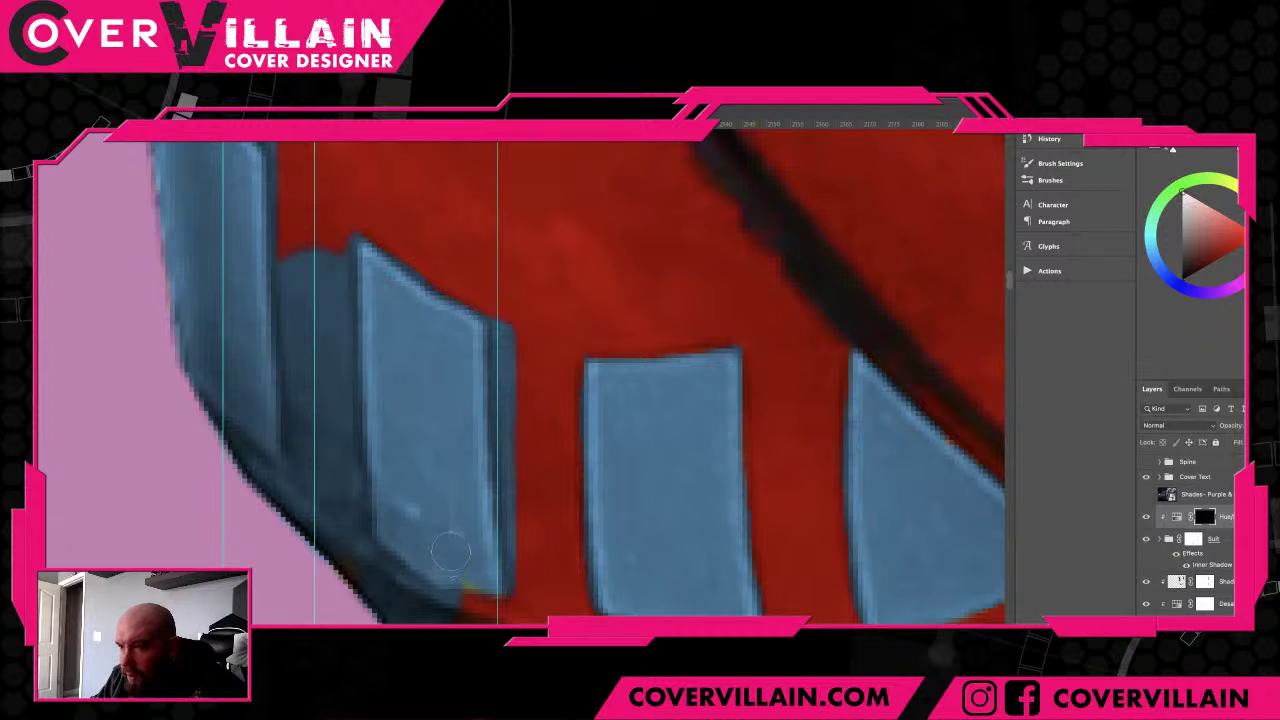
pyautogui.moveTo(451, 567); pyautogui.dragTo(467, 571)
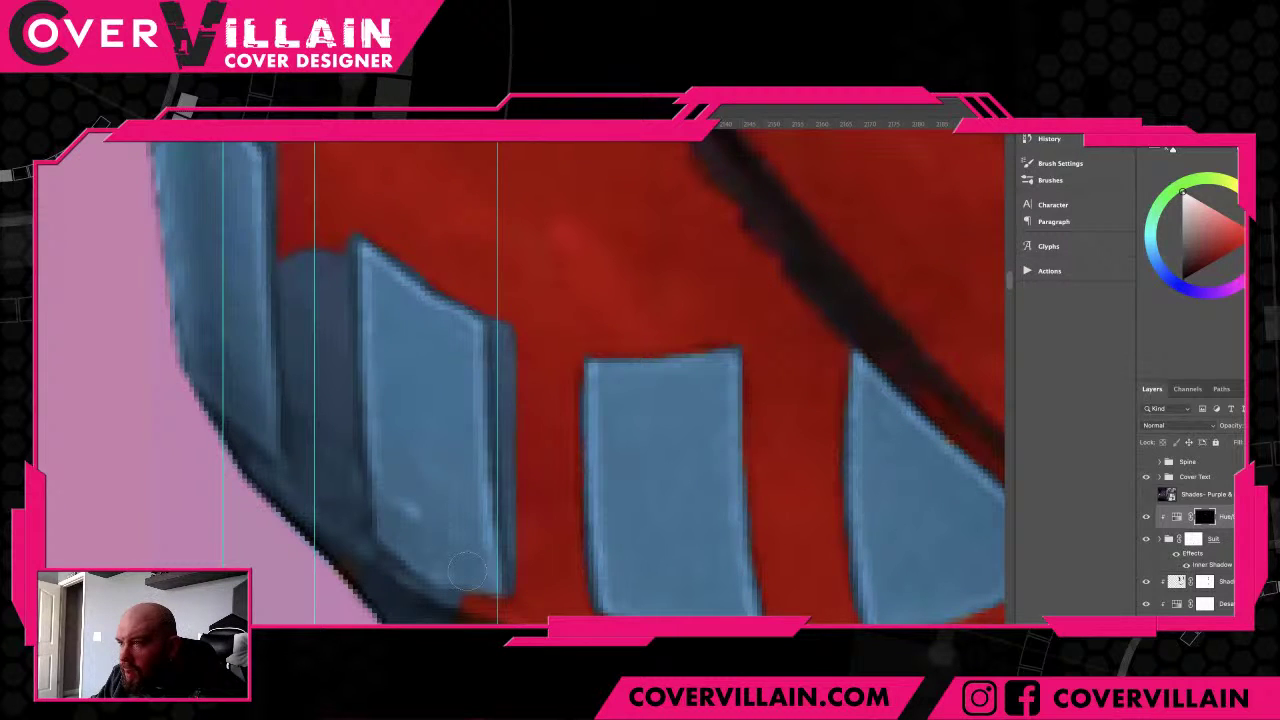
pyautogui.press('x')
pyautogui.moveTo(508, 322); pyautogui.dragTo(525, 522)
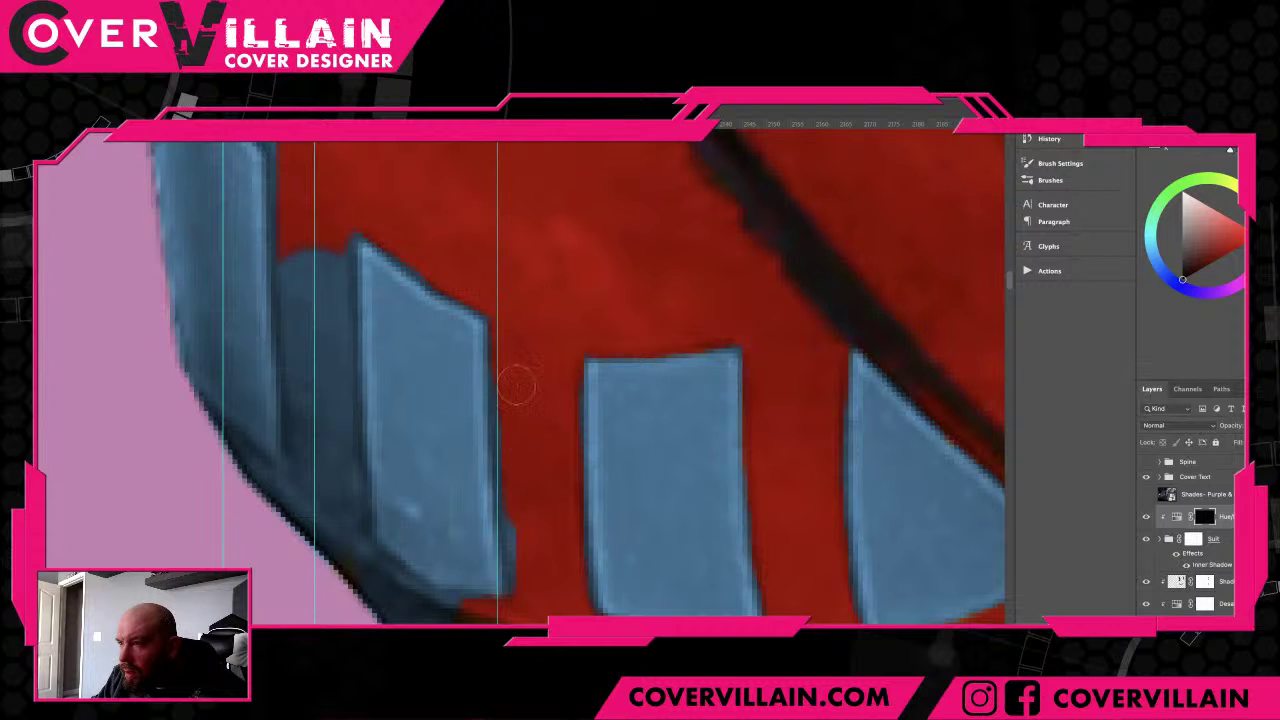
pyautogui.moveTo(515, 385)
pyautogui.mouseDown()
pyautogui.moveTo(512, 480)
pyautogui.moveTo(533, 592)
pyautogui.mouseUp()
pyautogui.press('x')
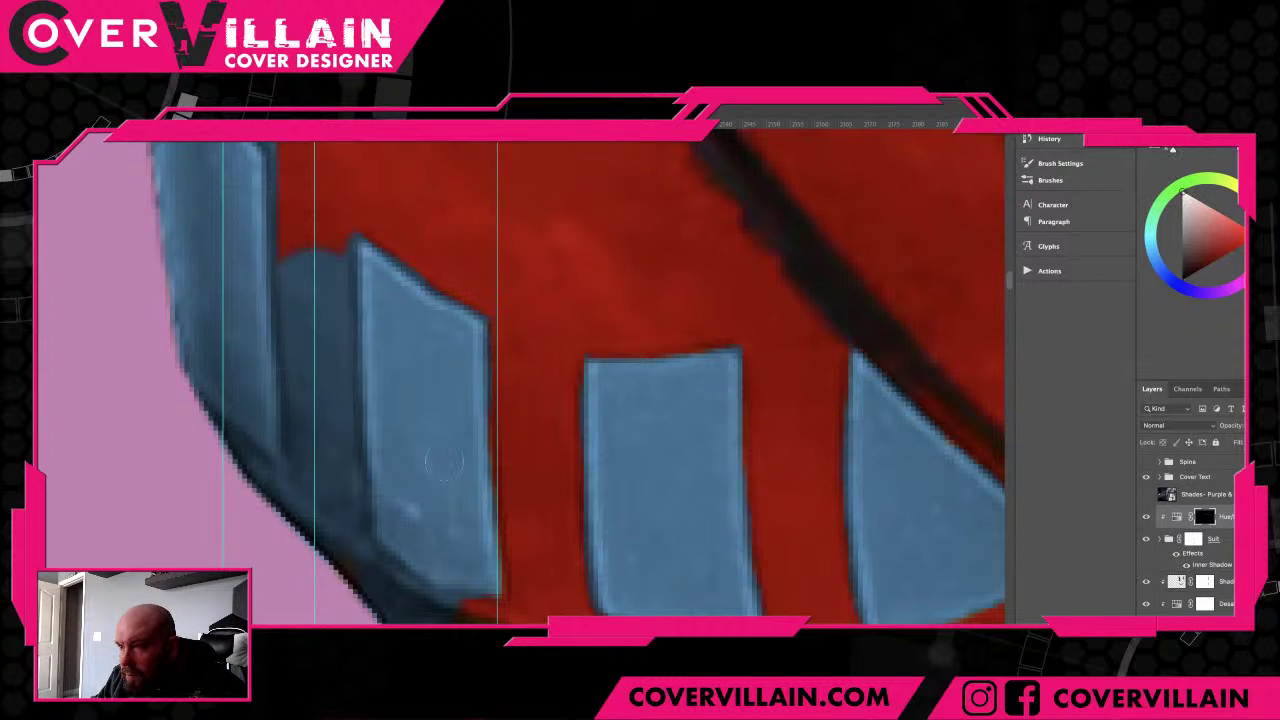
# - Erase the blue overspill beneath the second stripe and in the gap between it and the outermost stripe
pyautogui.press('x')
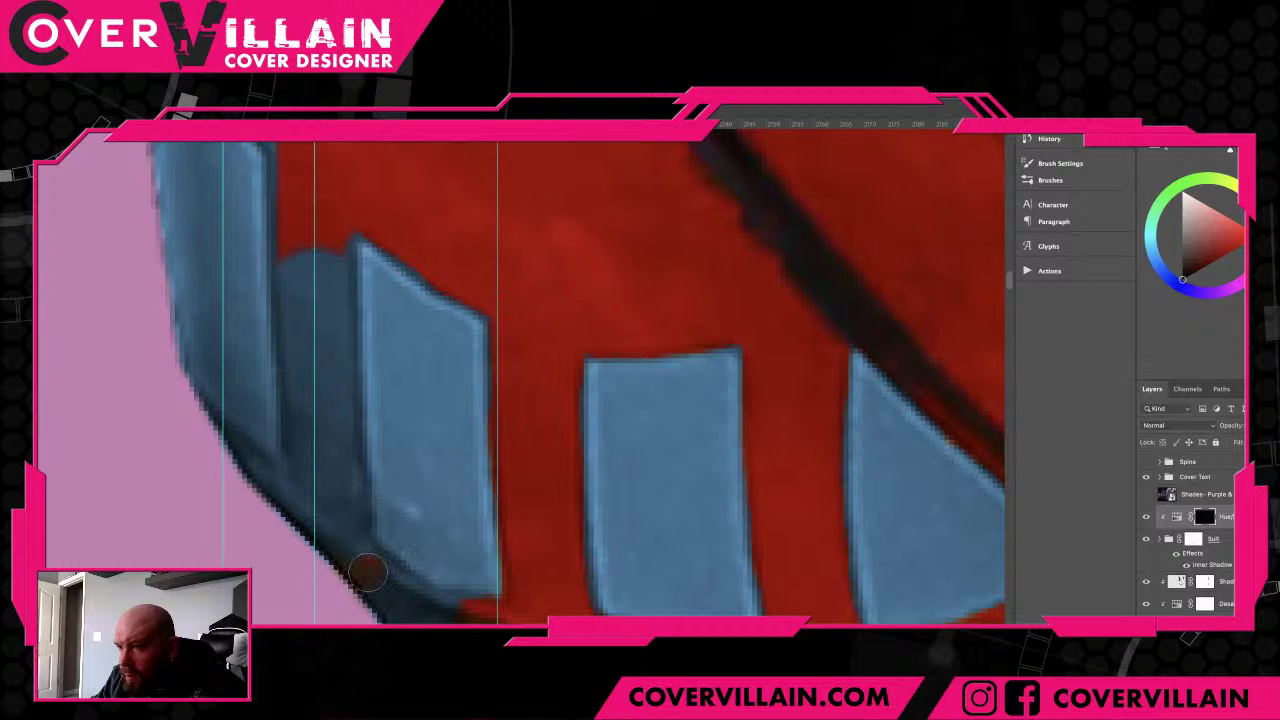
pyautogui.moveTo(368, 568)
pyautogui.mouseDown()
pyautogui.moveTo(408, 603)
pyautogui.moveTo(498, 624)
pyautogui.moveTo(531, 537)
pyautogui.mouseUp()
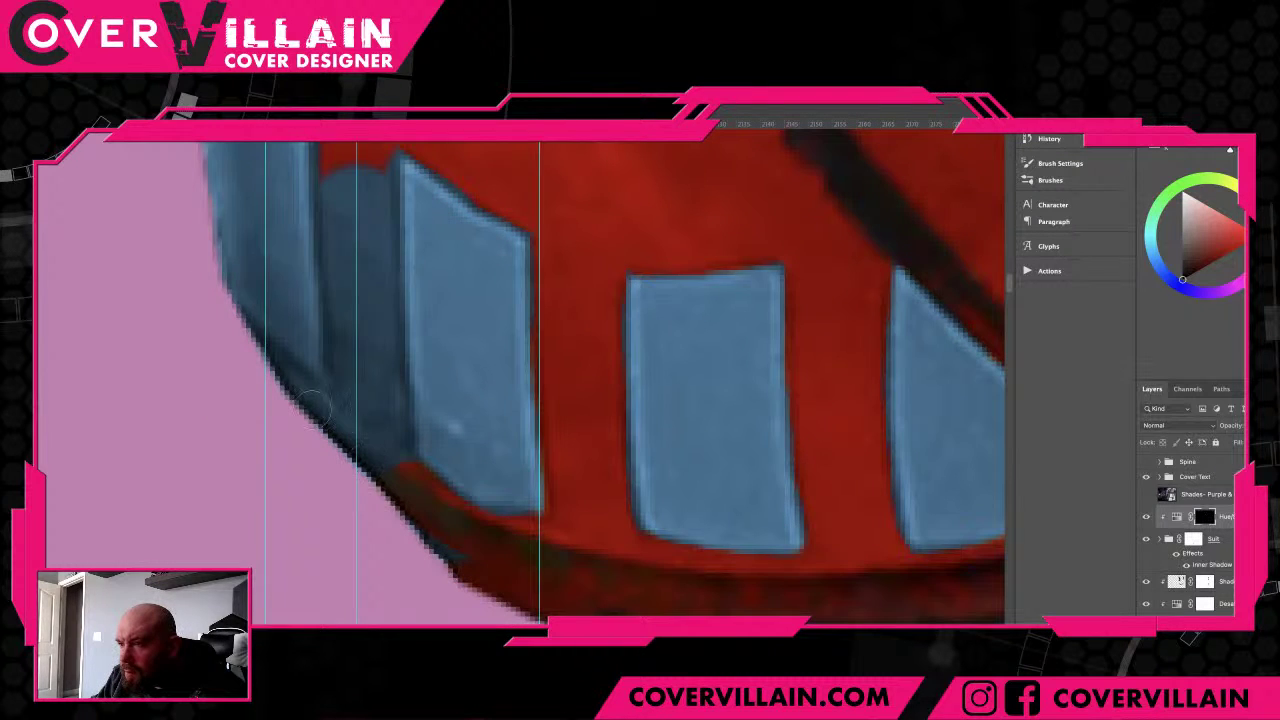
pyautogui.moveTo(352, 447); pyautogui.dragTo(406, 283)
pyautogui.moveTo(371, 232)
pyautogui.mouseDown()
pyautogui.moveTo(394, 525)
pyautogui.moveTo(386, 503)
pyautogui.mouseUp()
# - Clean up the outermost stripe's inner and lower edges, erasing the overspill and repainting the exposed yellow sliver blue
pyautogui.moveTo(380, 358); pyautogui.dragTo(477, 429)
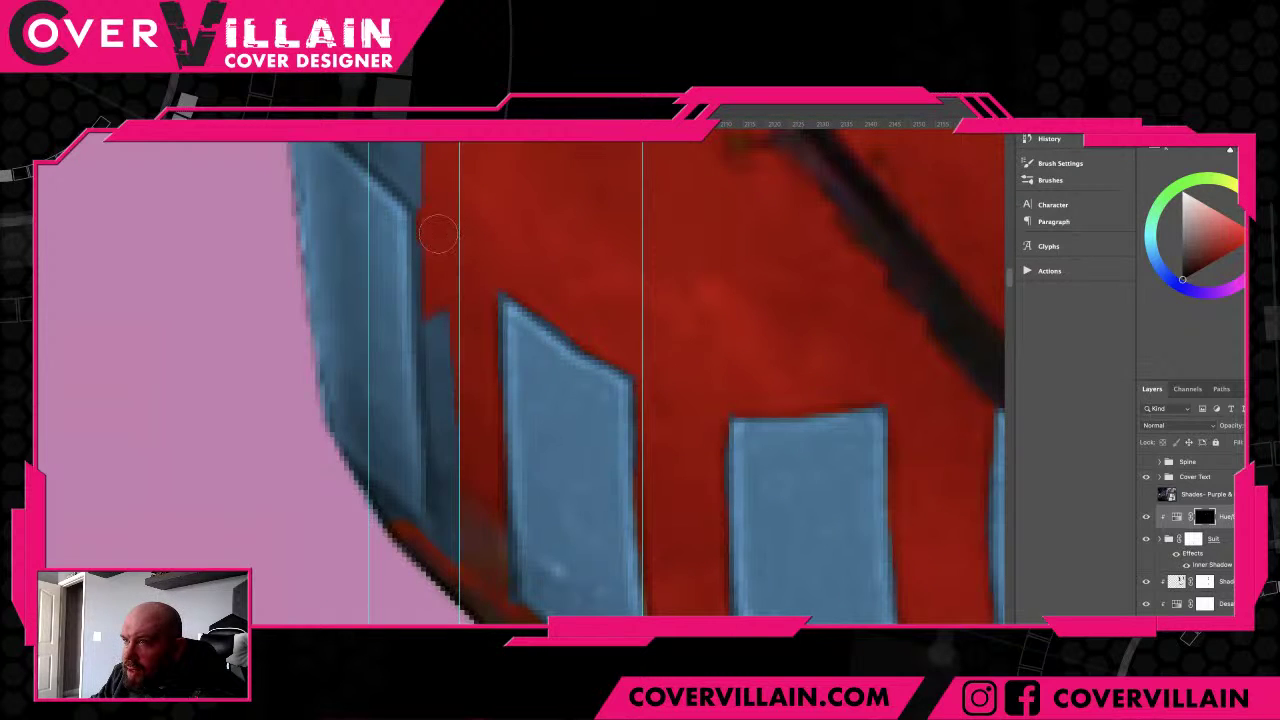
pyautogui.moveTo(440, 287); pyautogui.dragTo(450, 560)
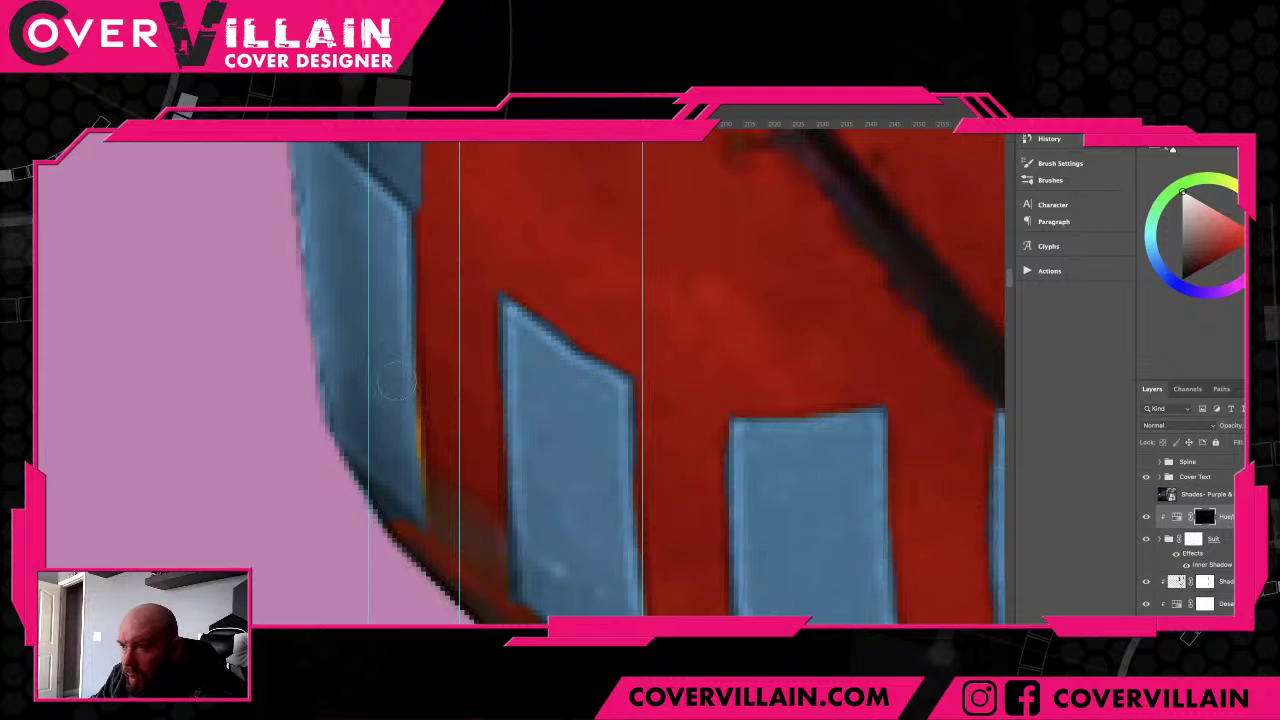
pyautogui.moveTo(393, 386)
pyautogui.mouseDown()
pyautogui.moveTo(398, 475)
pyautogui.moveTo(400, 462)
pyautogui.mouseUp()
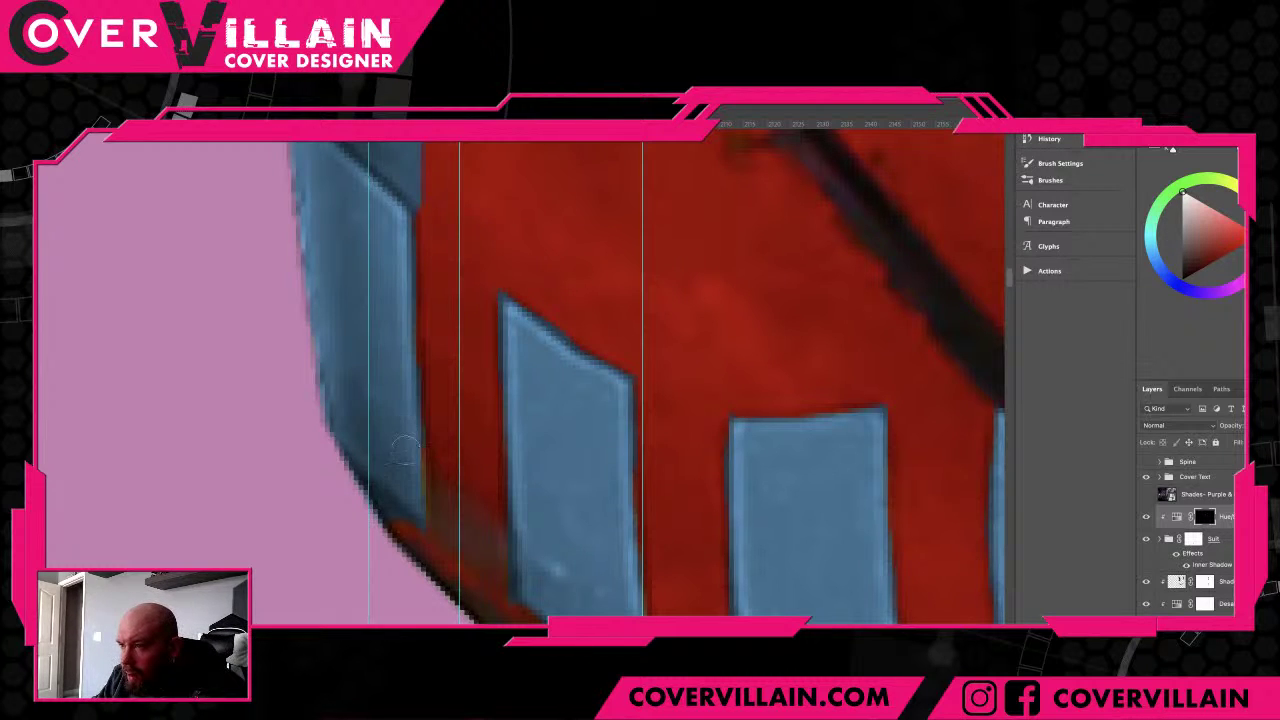
pyautogui.press('x')
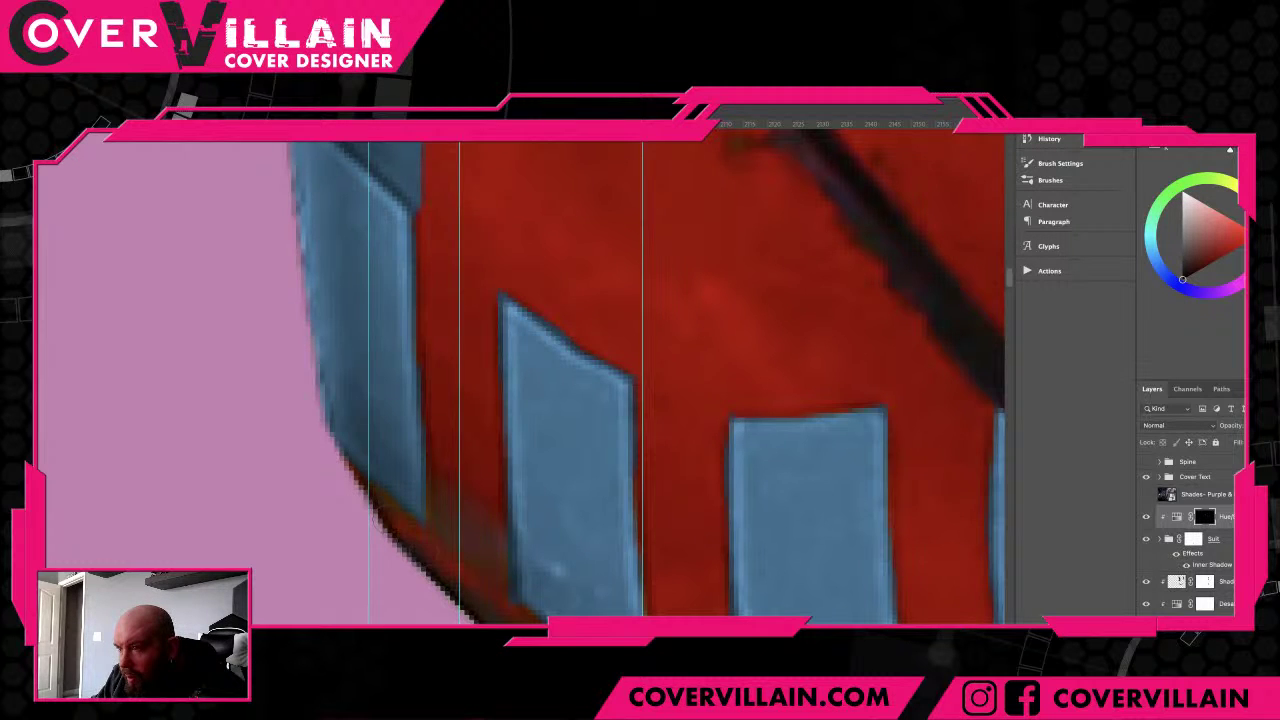
# - Erase the rounded patch of blue overspill above the outermost stripe so the tint follows its slanted upper edge
pyautogui.moveTo(451, 357); pyautogui.dragTo(463, 543)
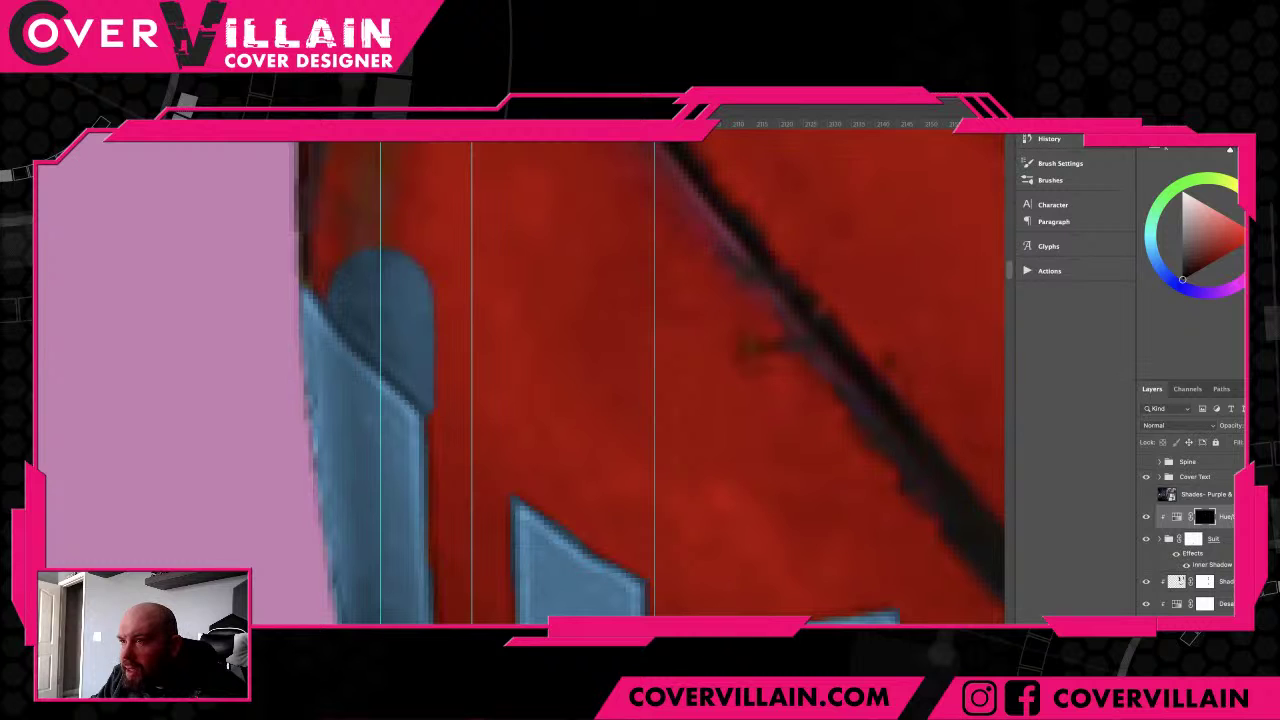
pyautogui.moveTo(340, 268); pyautogui.dragTo(425, 388)
pyautogui.moveTo(398, 262); pyautogui.dragTo(412, 322)
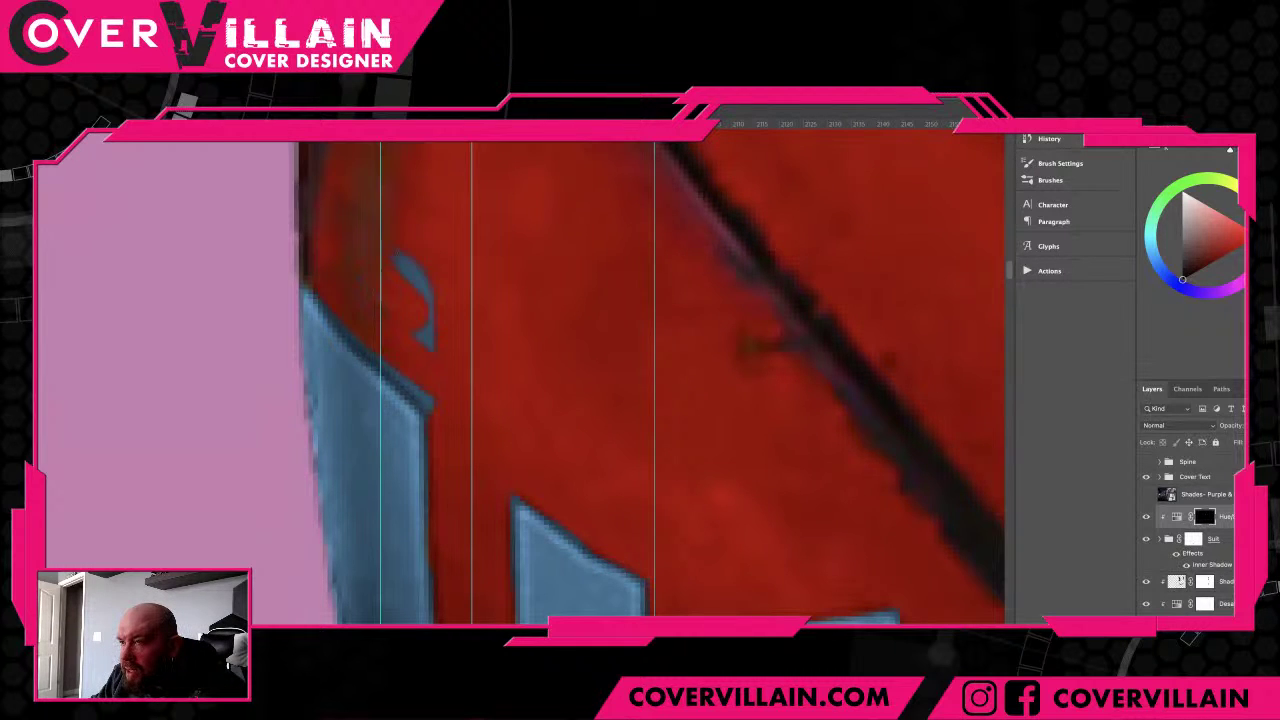
pyautogui.moveTo(400, 258); pyautogui.dragTo(426, 345)
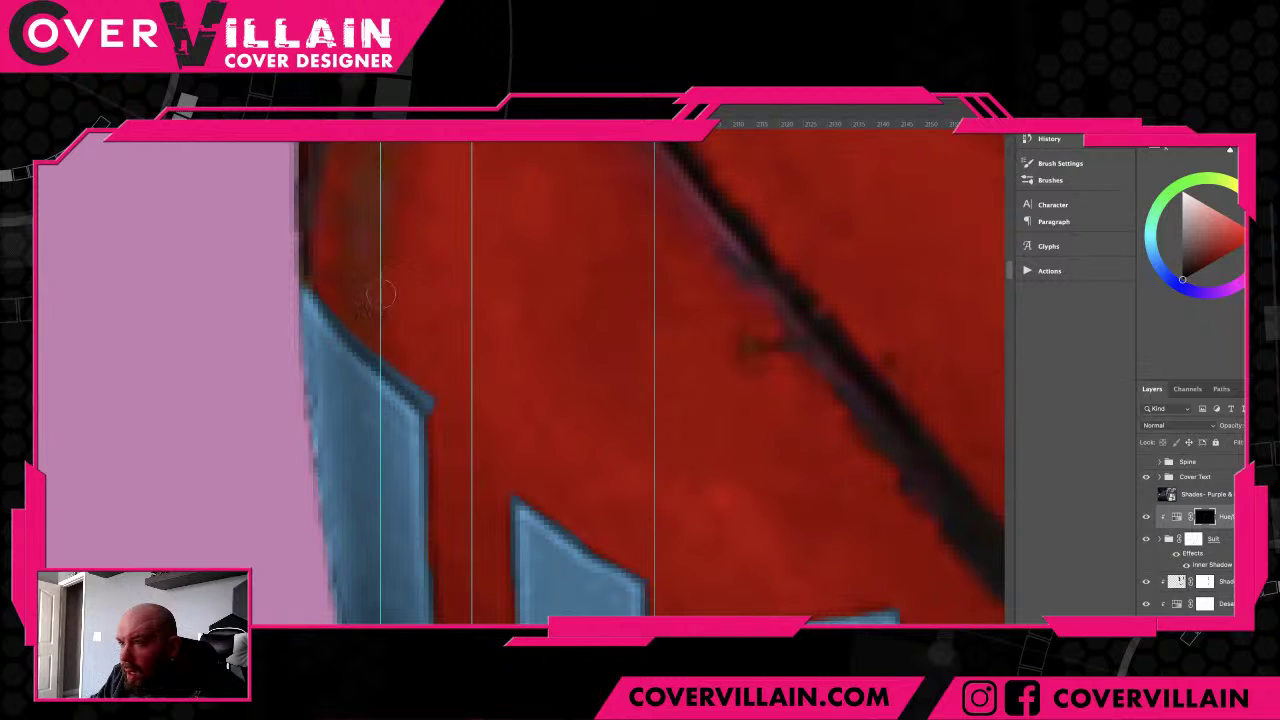
pyautogui.moveTo(334, 286); pyautogui.dragTo(393, 349)
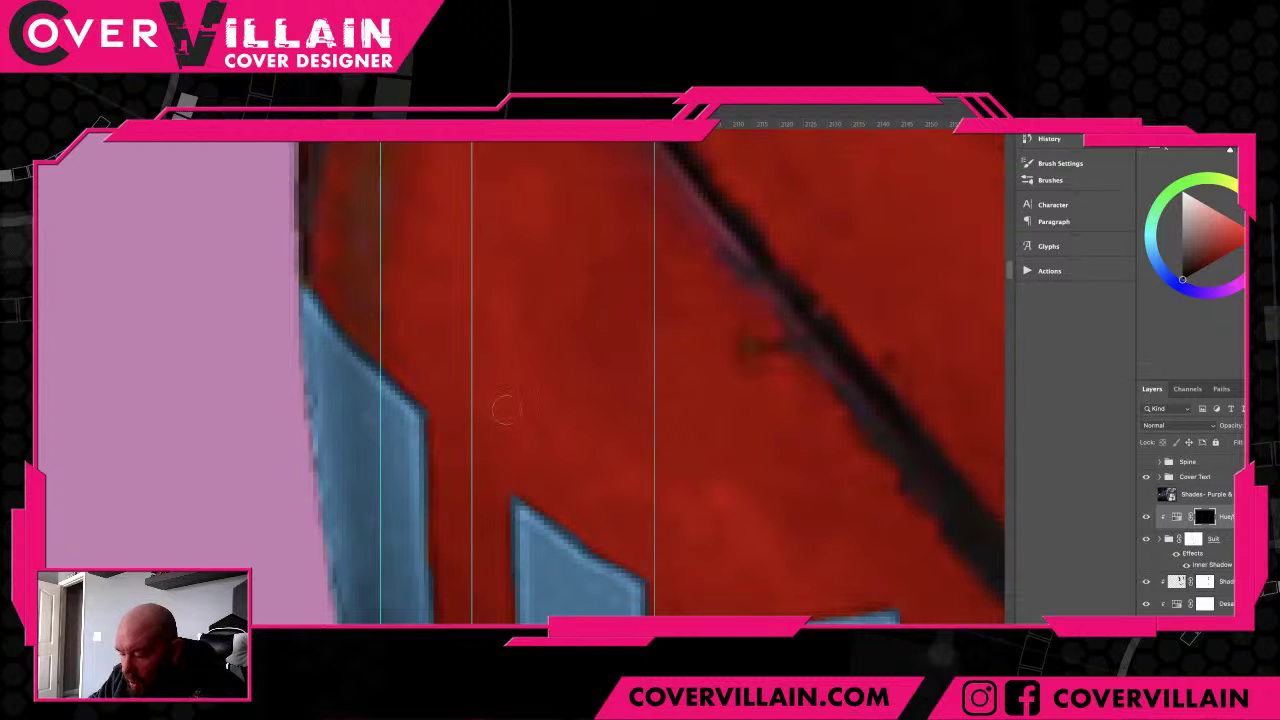
# - Copy the Hue/Saturation layer's mask onto the Shimmer layer and fill the layer with the background pink
pyautogui.scroll(-6, 505, 409)
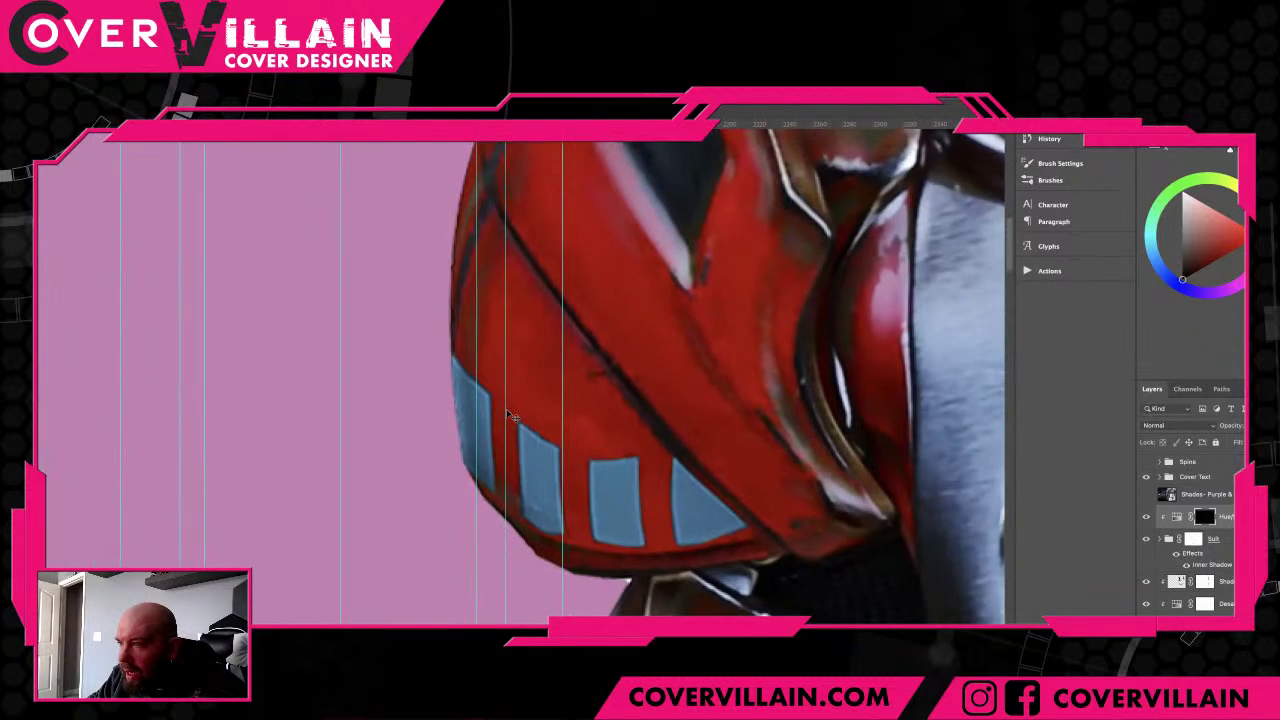
pyautogui.scroll(-2, 510, 415)
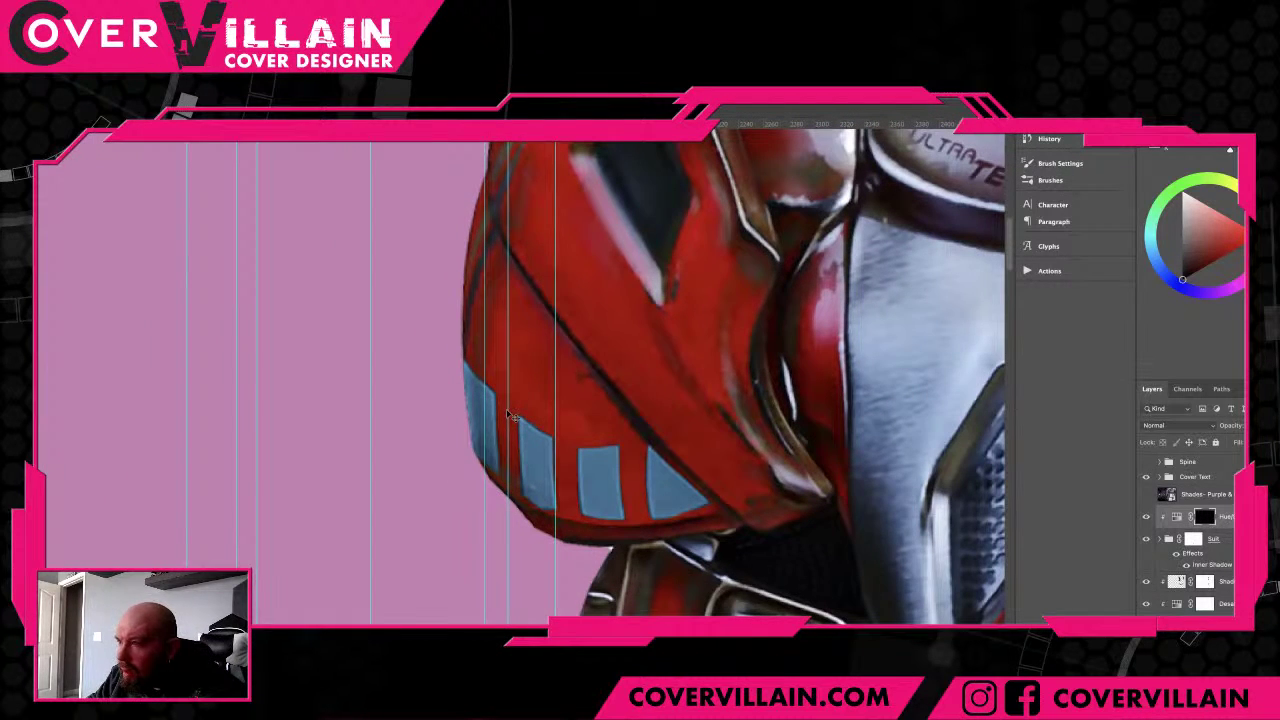
pyautogui.scroll(2, 506, 414)
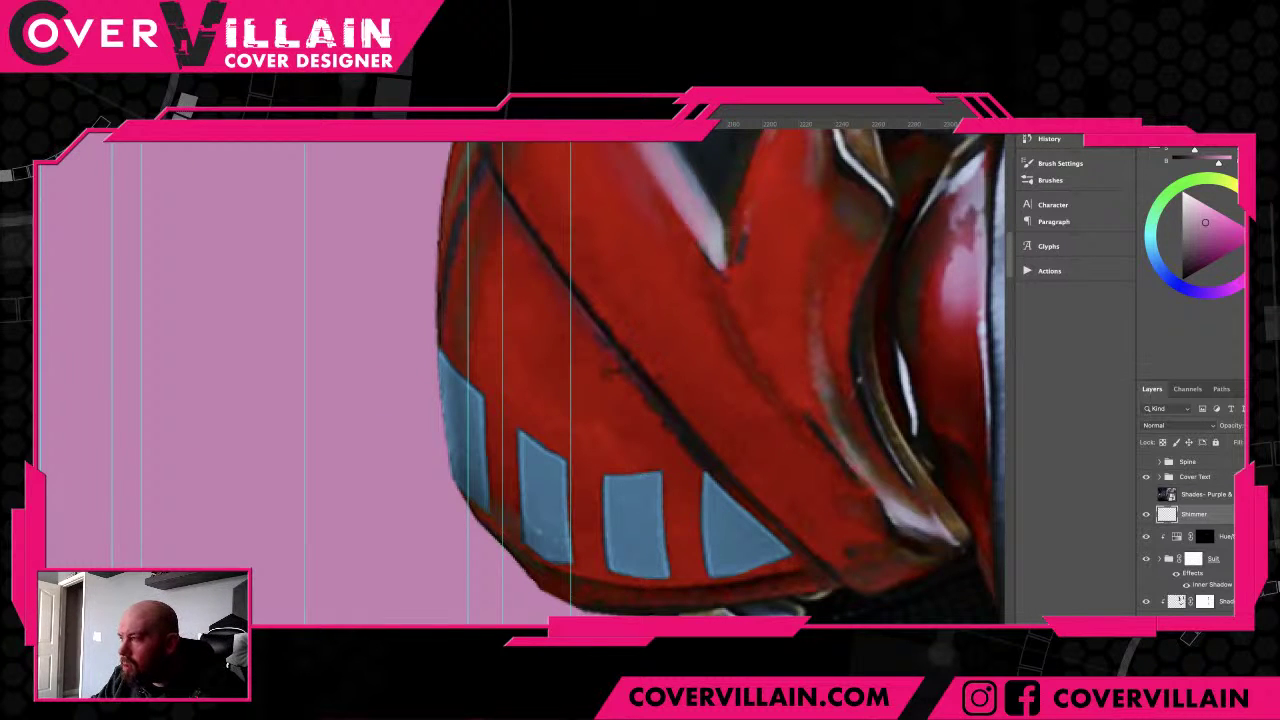
pyautogui.moveTo(1206, 539); pyautogui.dragTo(1200, 516)
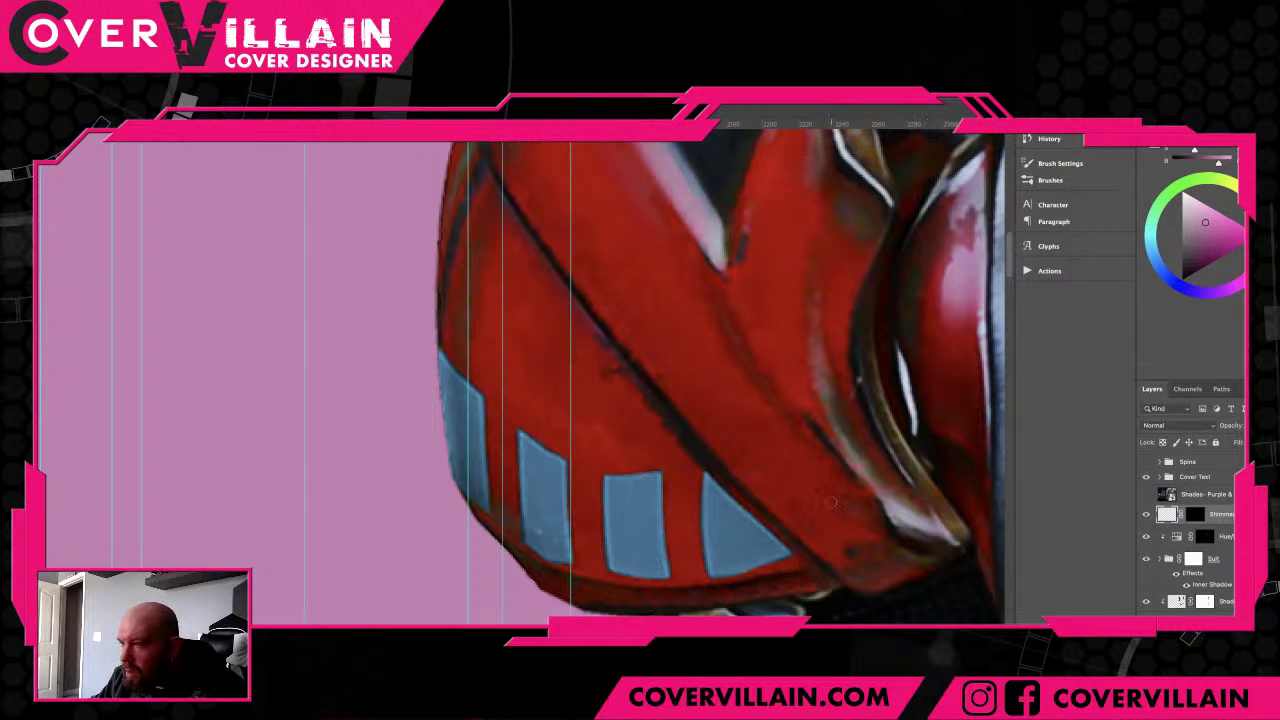
pyautogui.click(639, 493)
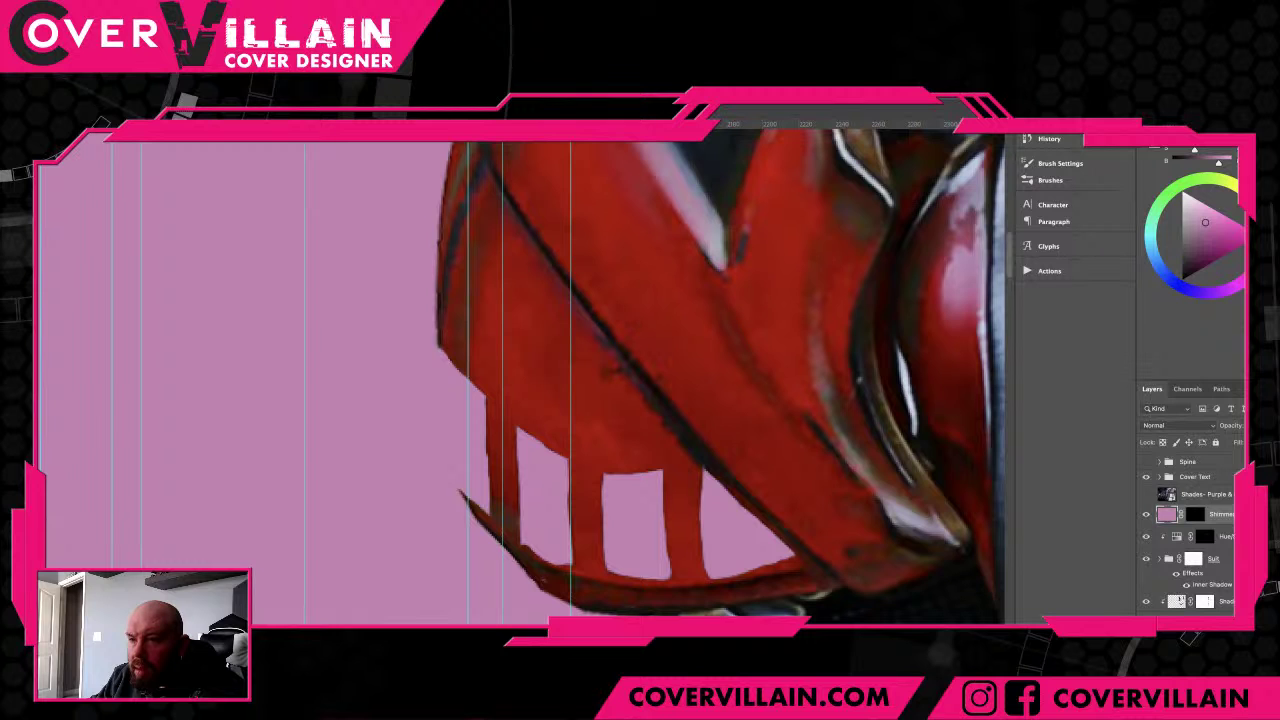
# - Style the Shimmer layer with Outer Glow and Drop Shadow, clip it to the suit, and remove its Color Overlay
pyautogui.click(248, 560)
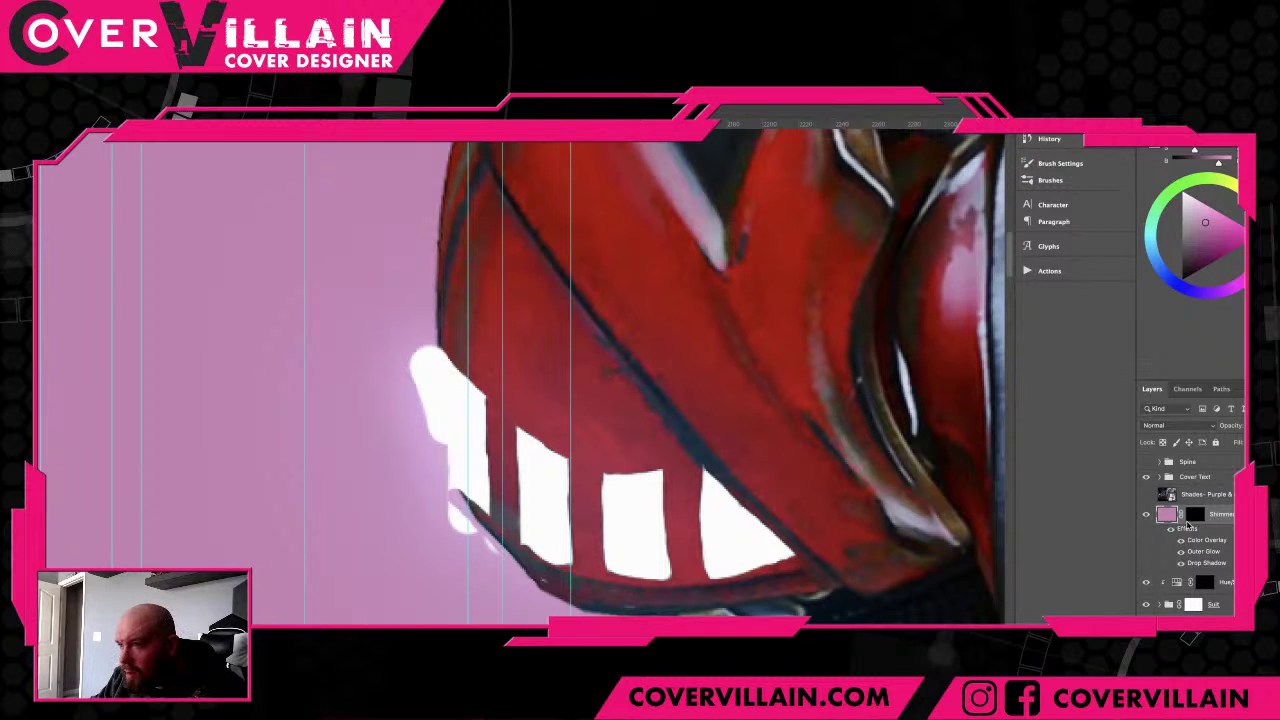
pyautogui.keyDown('alt'); pyautogui.click(1187, 525); pyautogui.keyUp('alt')
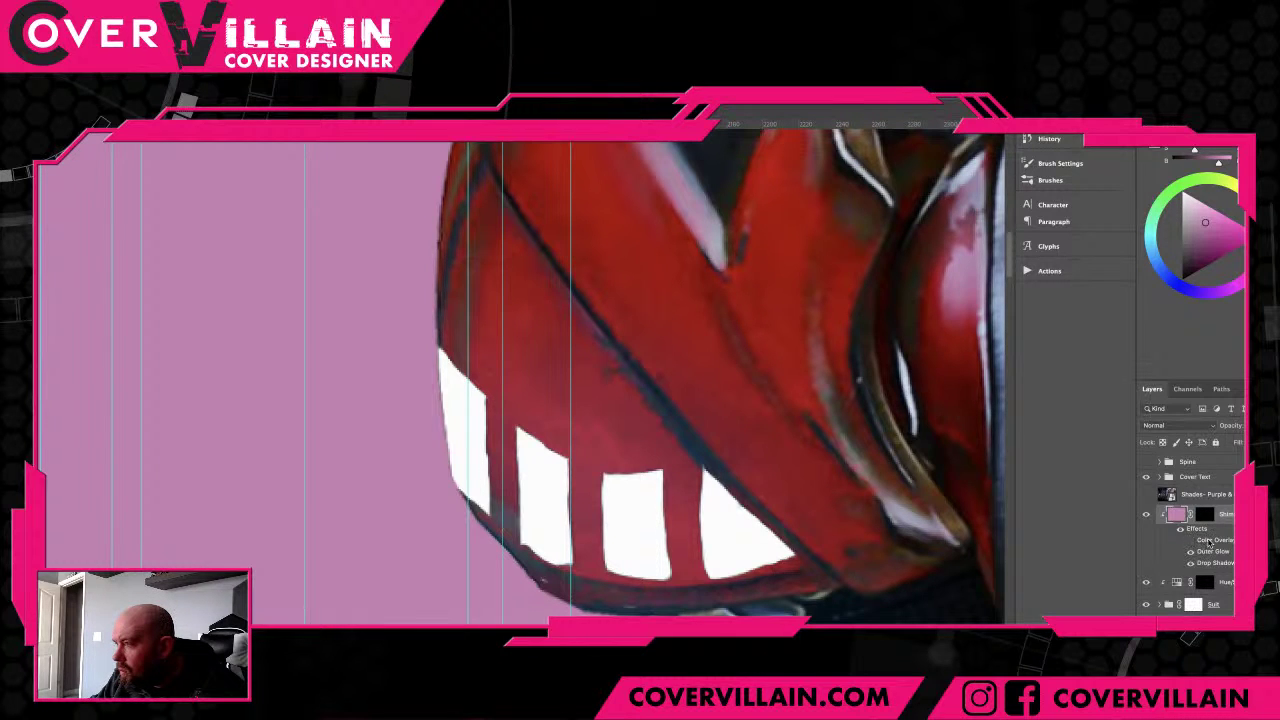
pyautogui.click(1191, 541)
pyautogui.moveTo(1209, 541); pyautogui.dragTo(1210, 604)
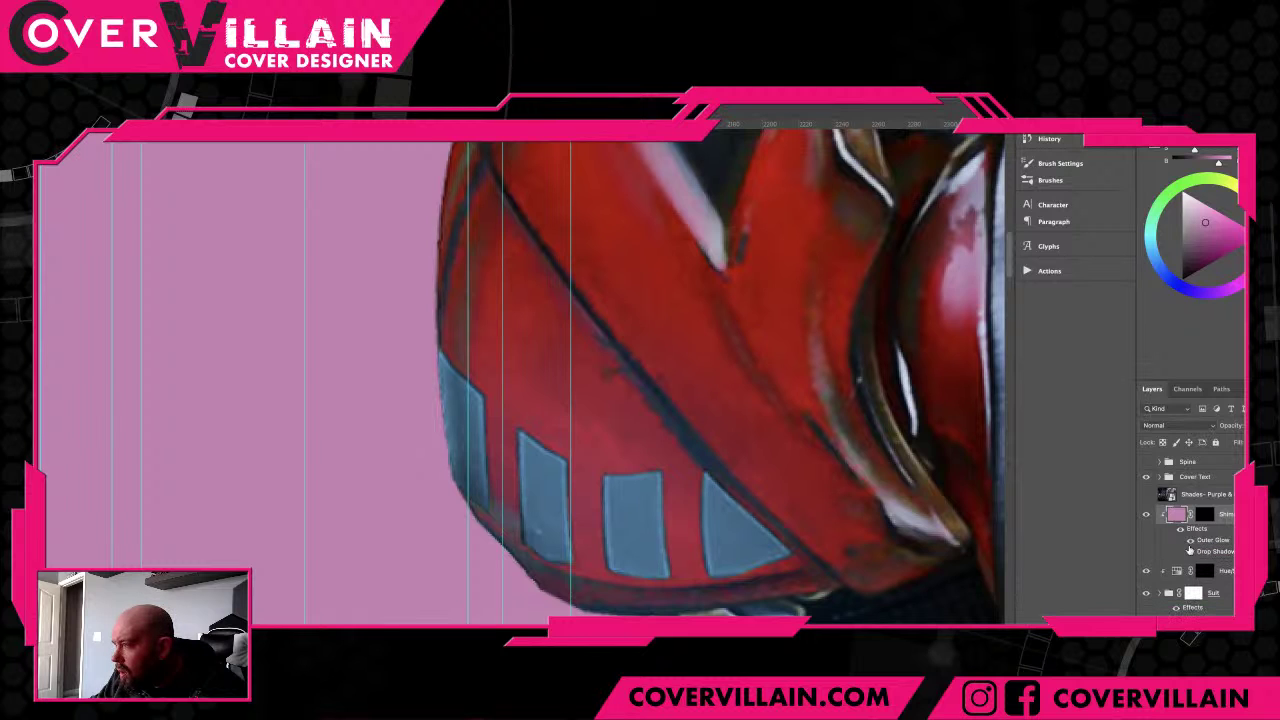
pyautogui.click(1146, 516)
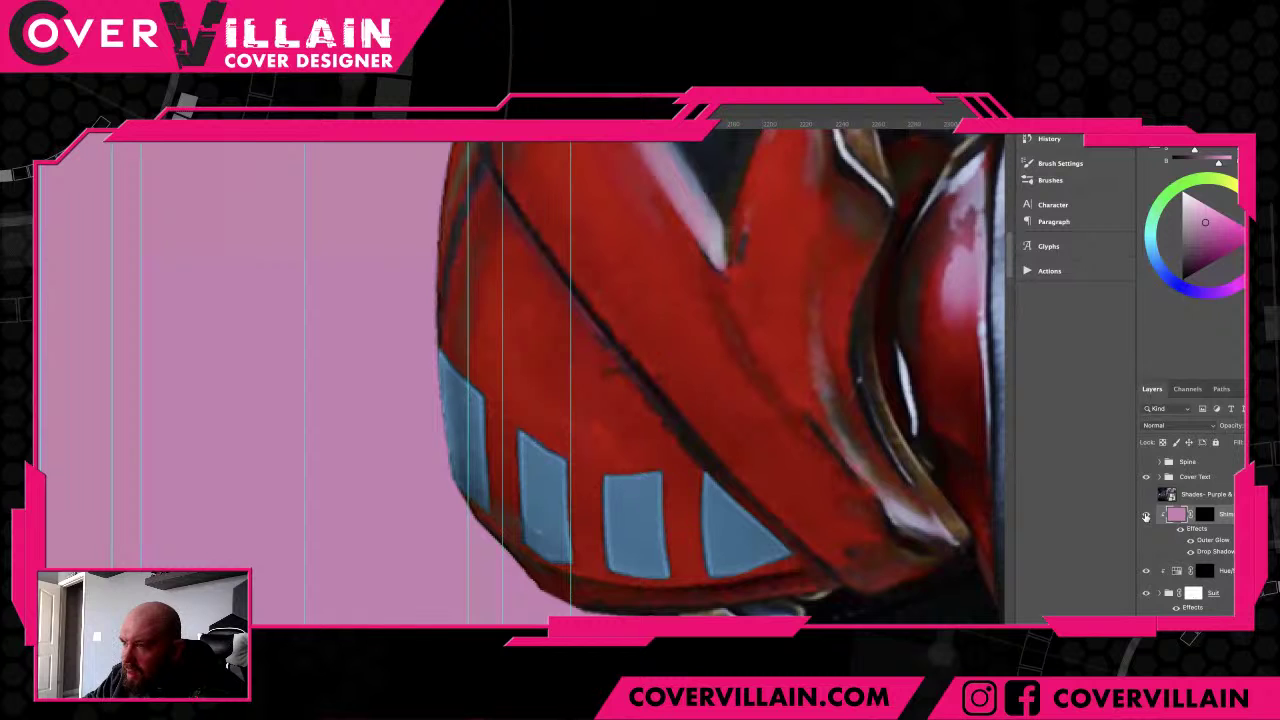
# - Adjust the Hue/Saturation layer's colour and lightness to turn the shoulder stripes from blue to teal green
pyautogui.hotkey('ctrl', '-')
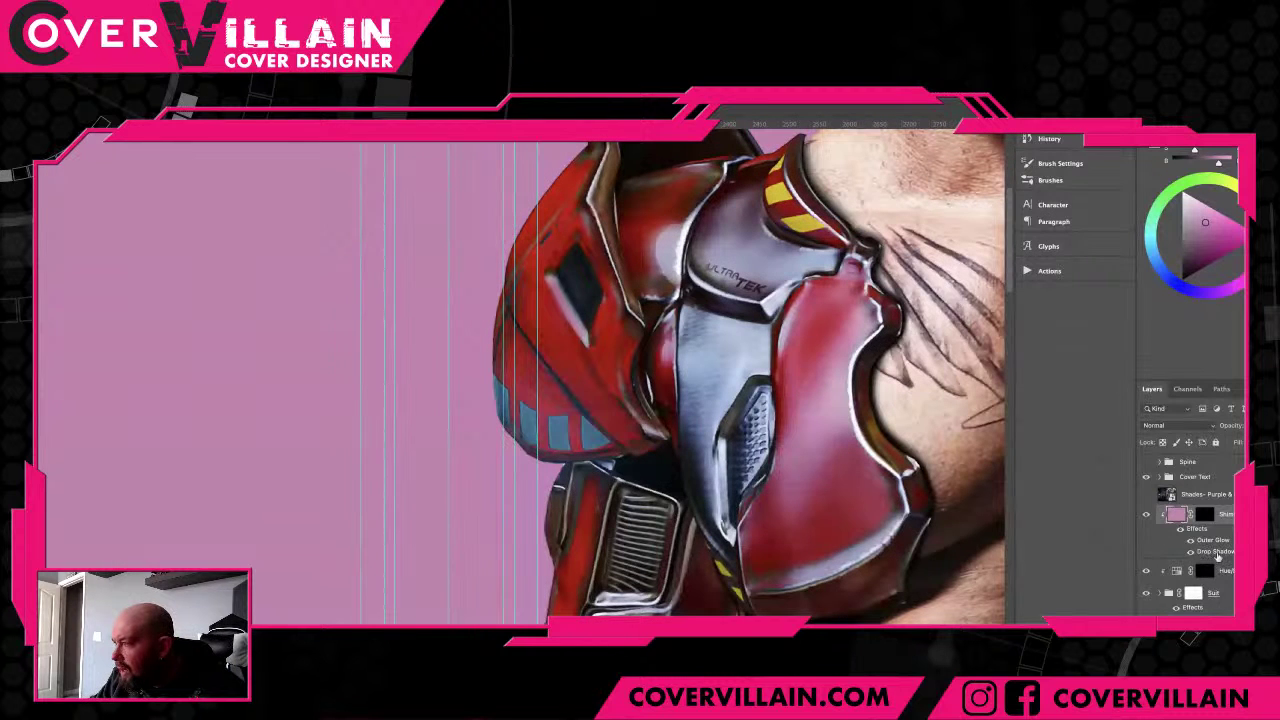
pyautogui.click(1176, 571)
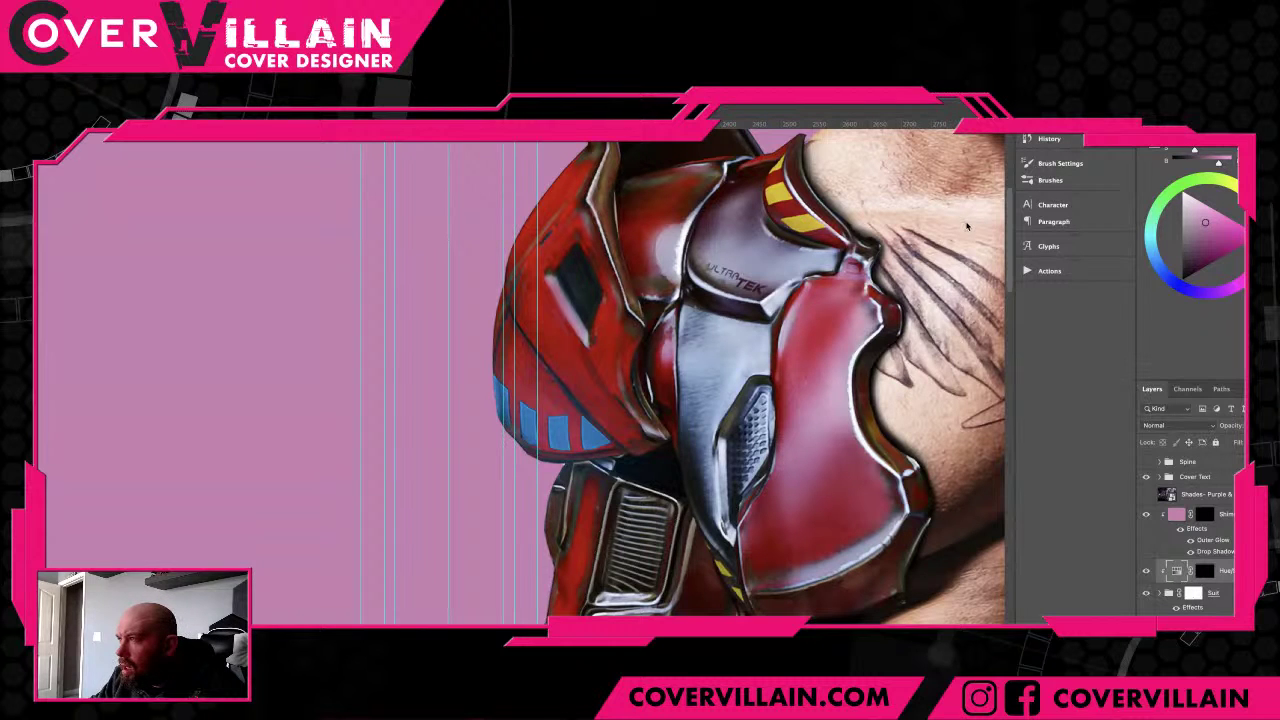
pyautogui.moveTo(957, 250); pyautogui.dragTo(975, 250)
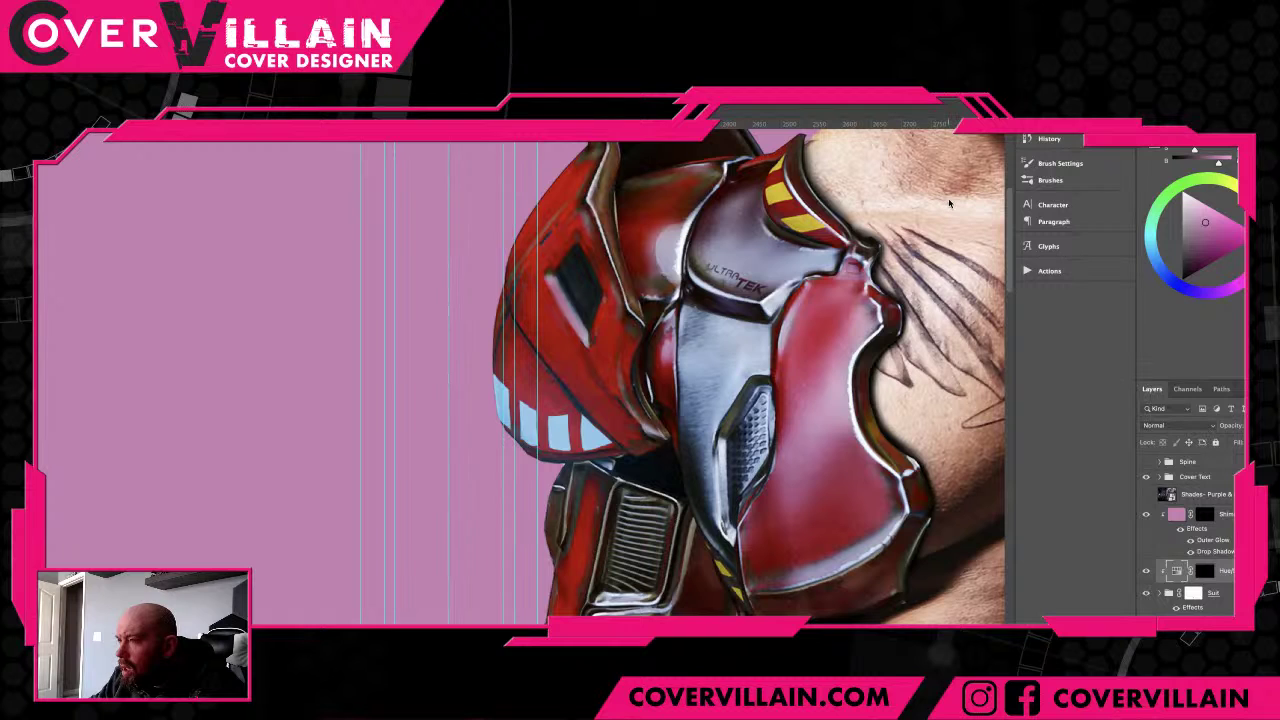
pyautogui.moveTo(950, 204); pyautogui.dragTo(938, 206)
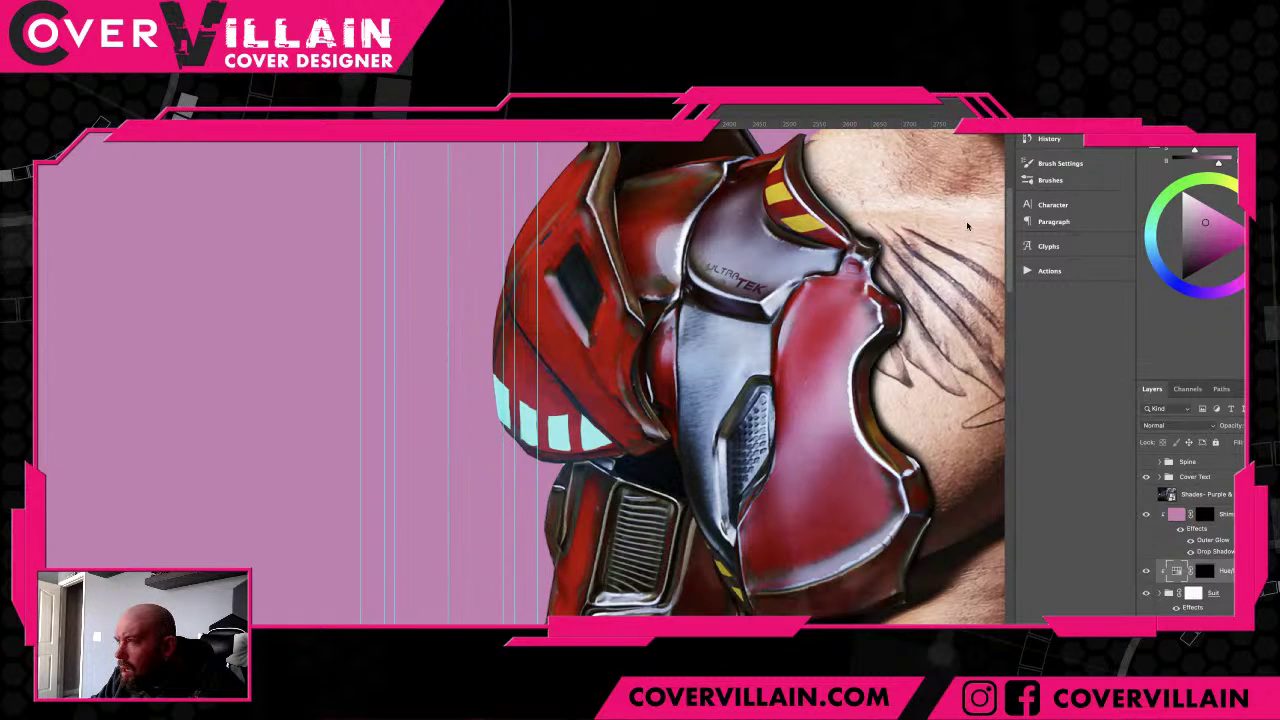
pyautogui.moveTo(947, 222); pyautogui.dragTo(907, 236)
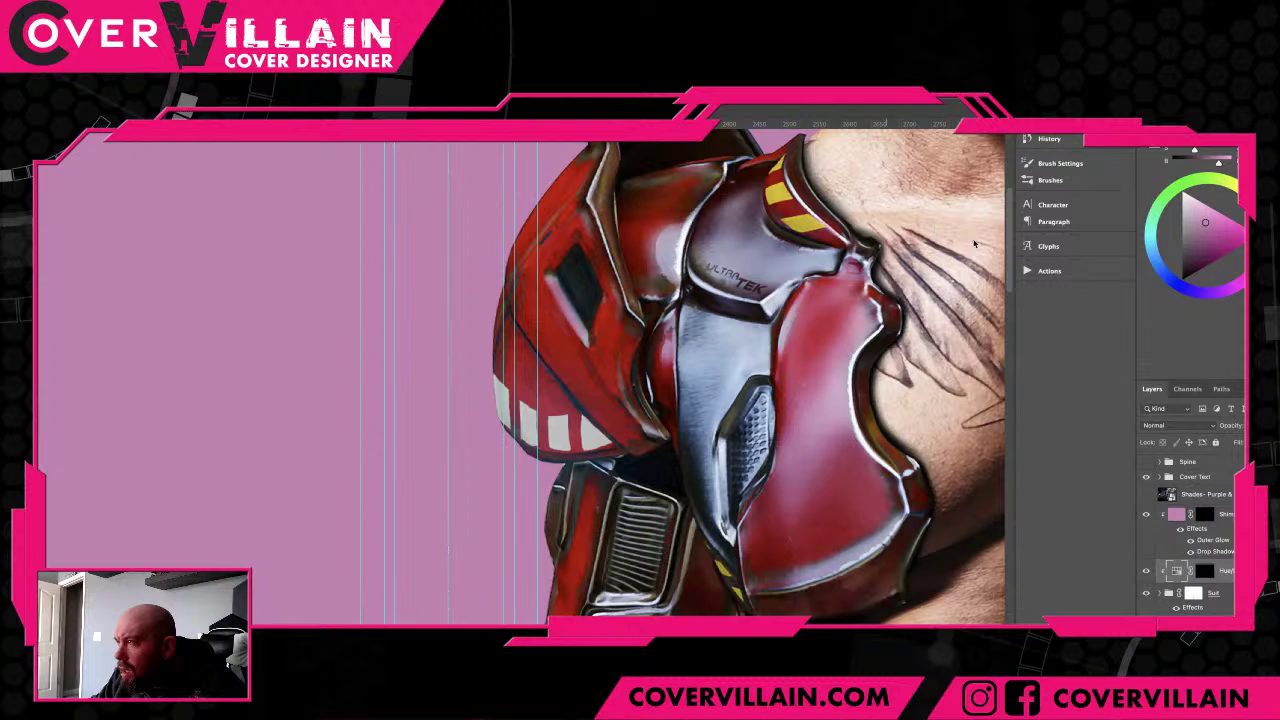
pyautogui.moveTo(975, 248)
pyautogui.mouseDown()
pyautogui.moveTo(1000, 248)
pyautogui.moveTo(972, 248)
pyautogui.mouseUp()
pyautogui.moveTo(940, 226); pyautogui.dragTo(903, 202)
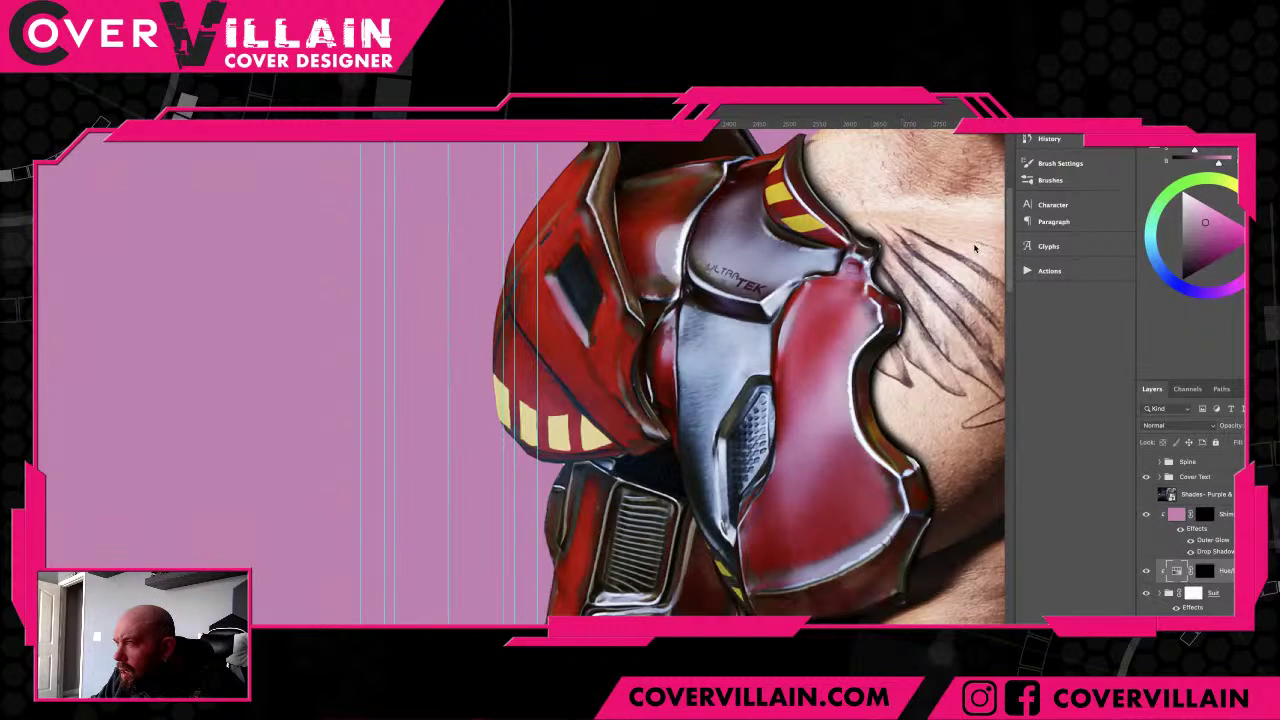
pyautogui.moveTo(964, 250); pyautogui.dragTo(941, 250)
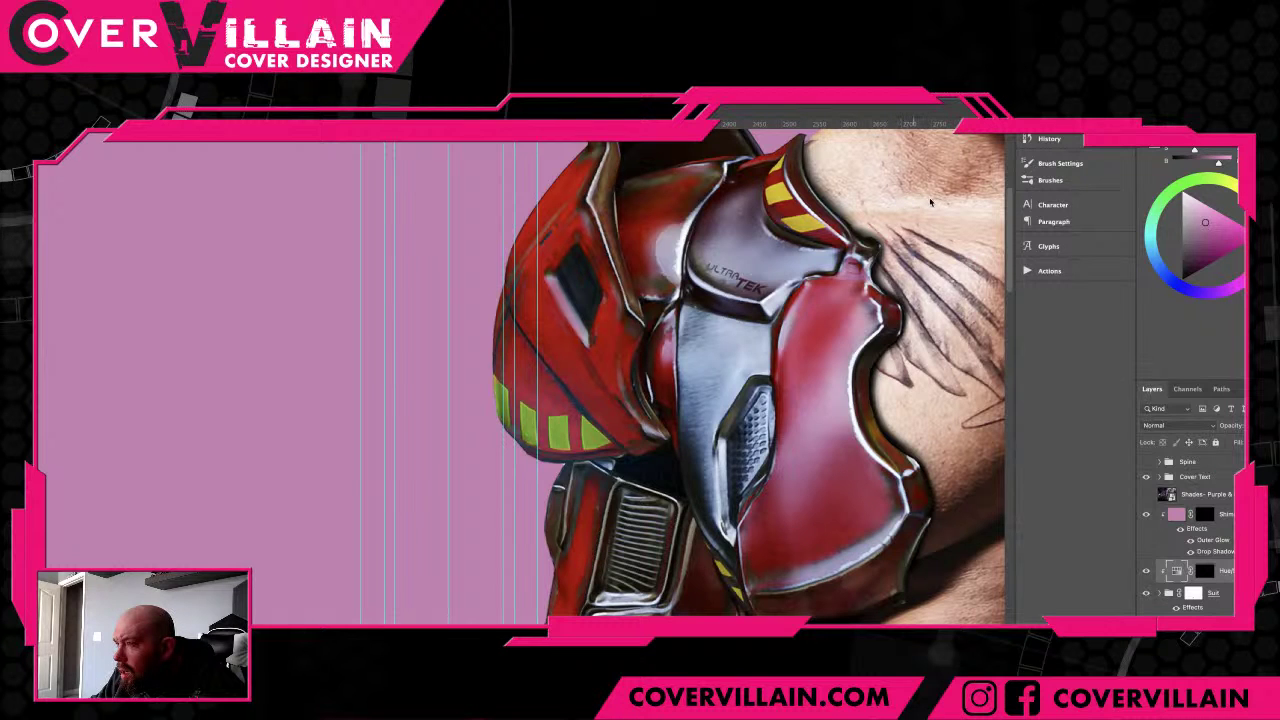
pyautogui.moveTo(930, 203); pyautogui.dragTo(944, 204)
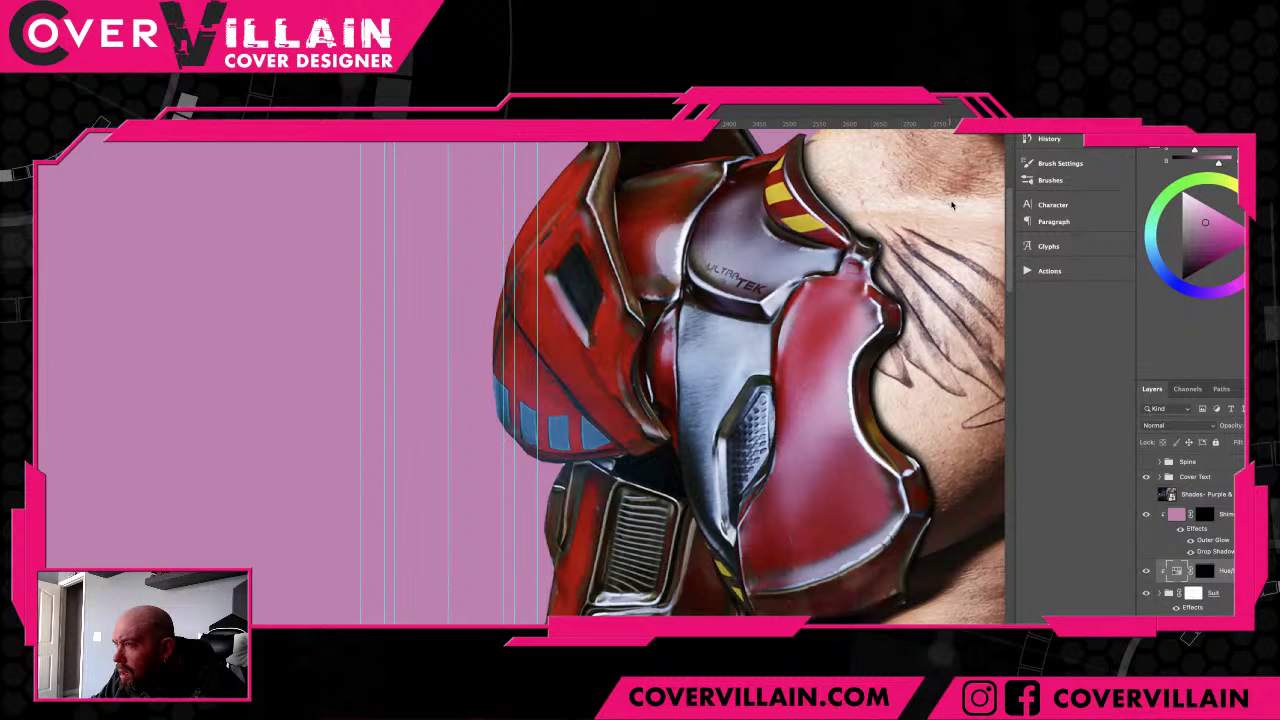
pyautogui.moveTo(952, 205)
pyautogui.mouseDown()
pyautogui.moveTo(1009, 202)
pyautogui.moveTo(937, 207)
pyautogui.mouseUp()
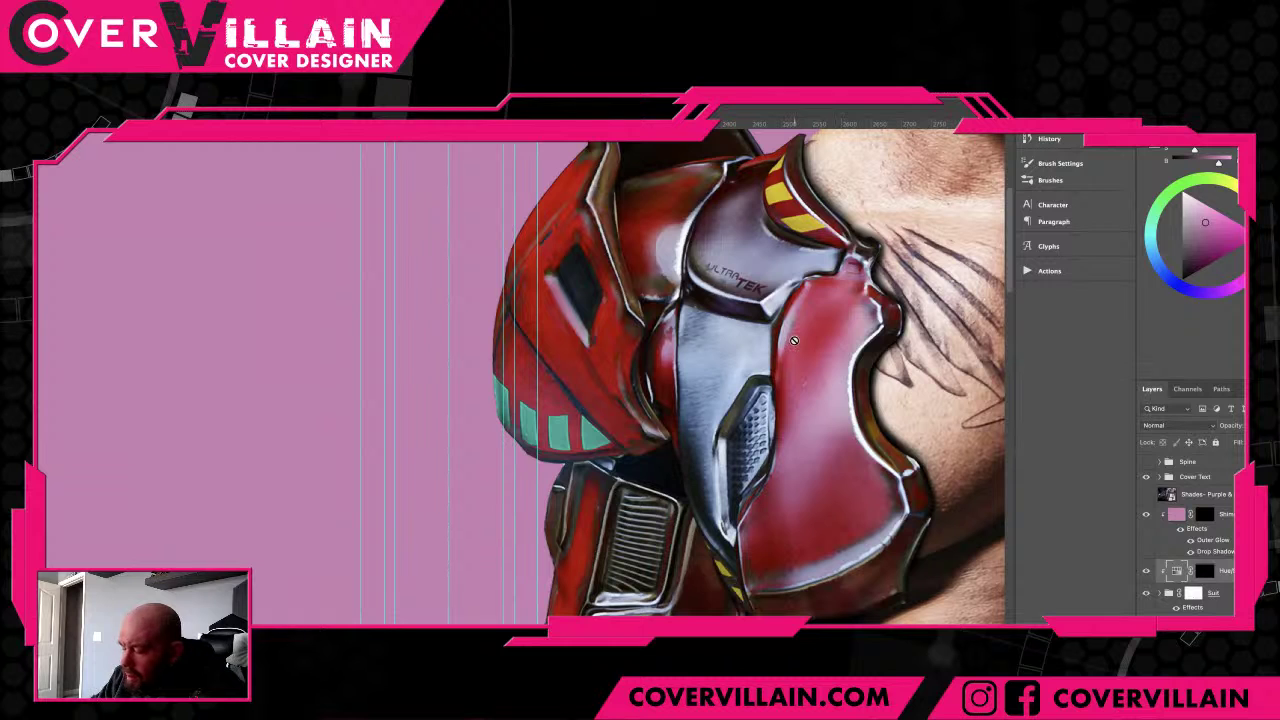
# - Adjust the Shimmer layer's Outer Glow settings while checking the shoulder stripes against the whole figure
pyautogui.press('super+minus')
pyautogui.press('super+minus')
pyautogui.press('super+minus')
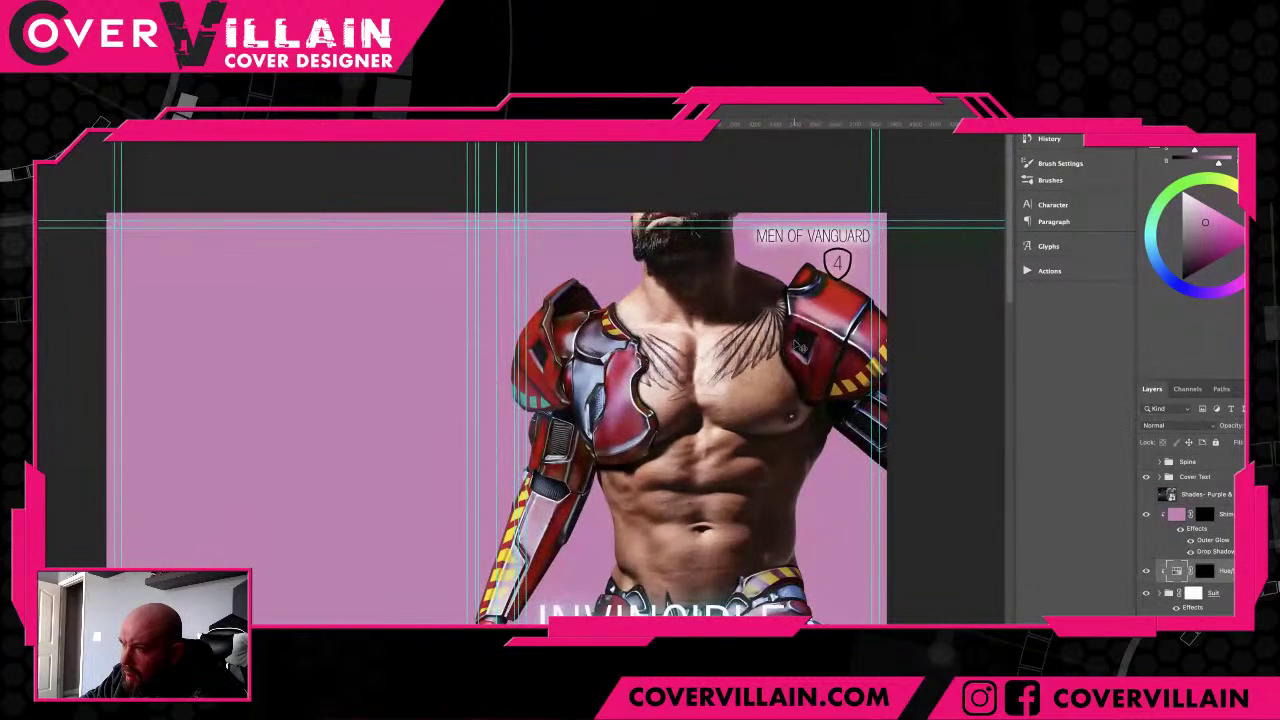
pyautogui.press('super+equal')
pyautogui.press('super+equal')
pyautogui.press('super+equal')
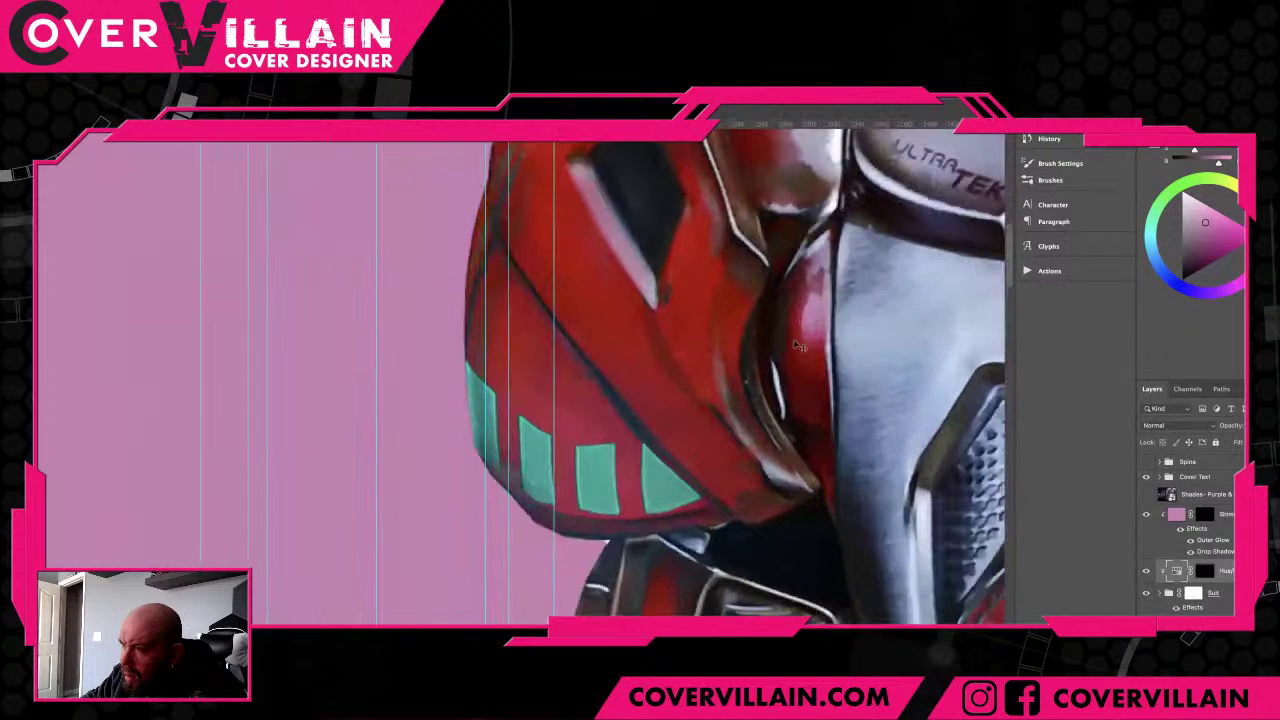
pyautogui.click(1210, 542)
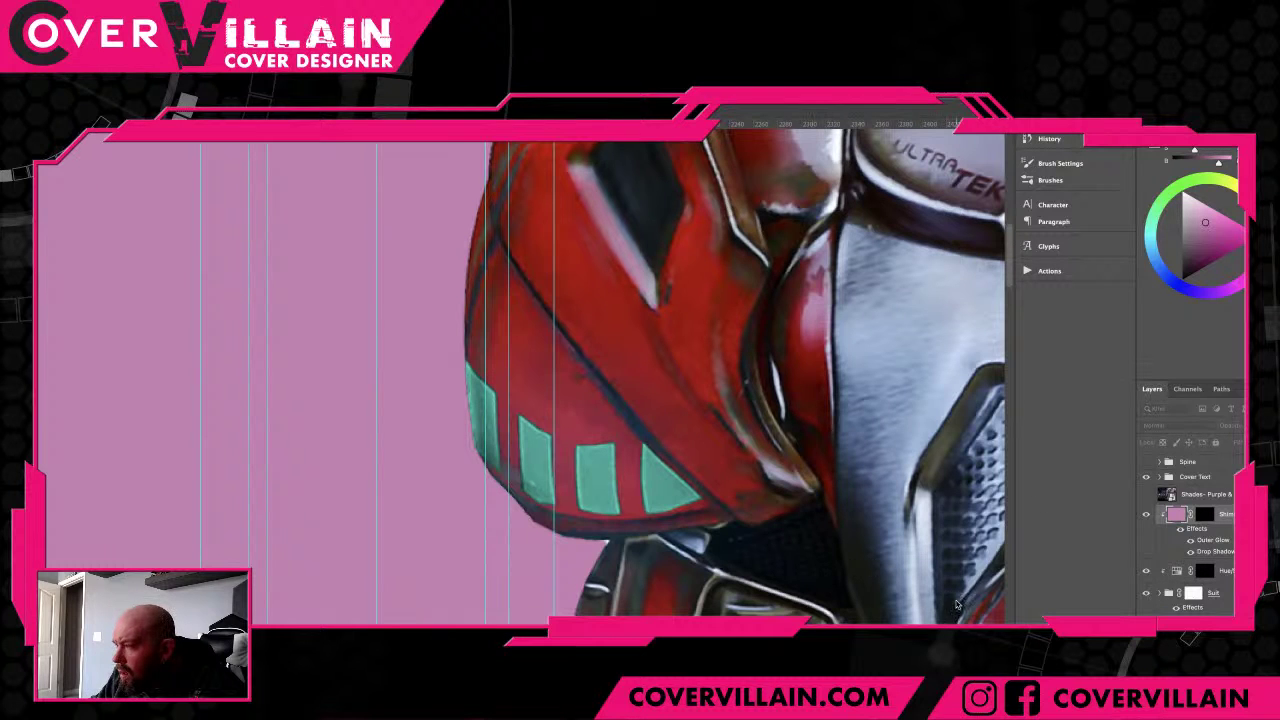
pyautogui.moveTo(500, 400); pyautogui.dragTo(670, 520)
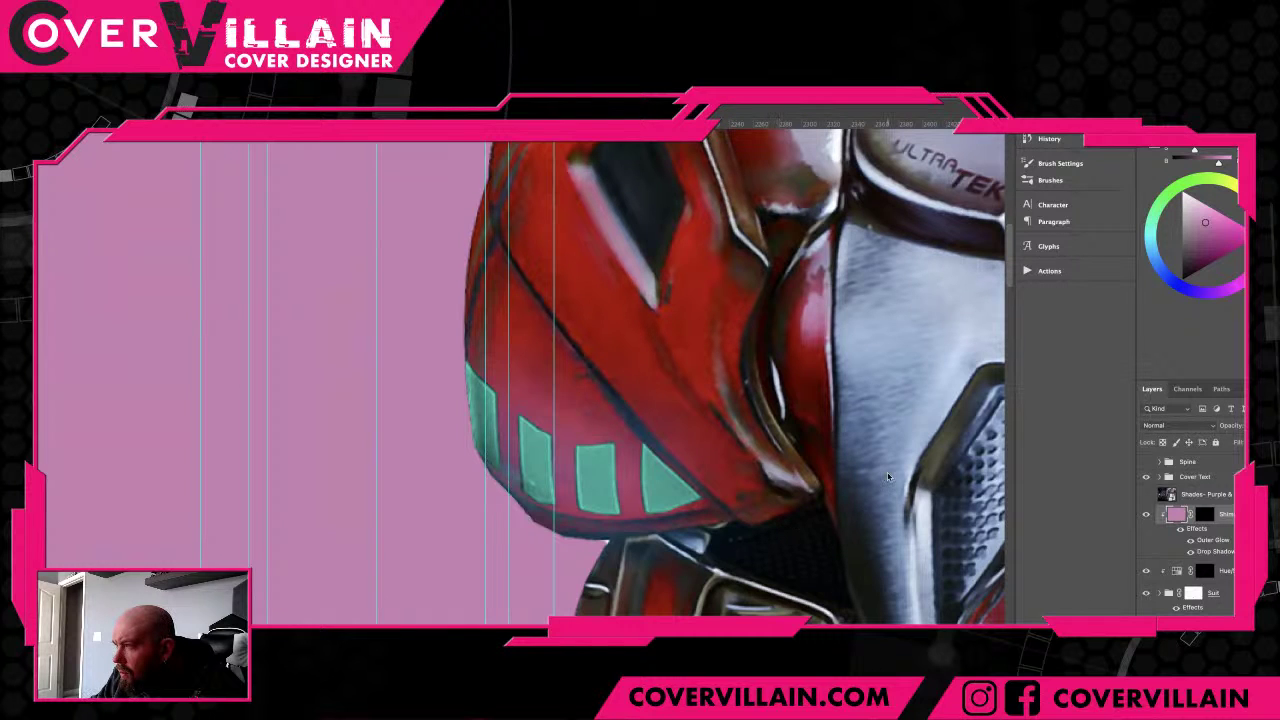
# - Paint white on the Hue/Saturation mask over the collar's uppermost yellow stripe to recolour it teal
pyautogui.click(1177, 571)
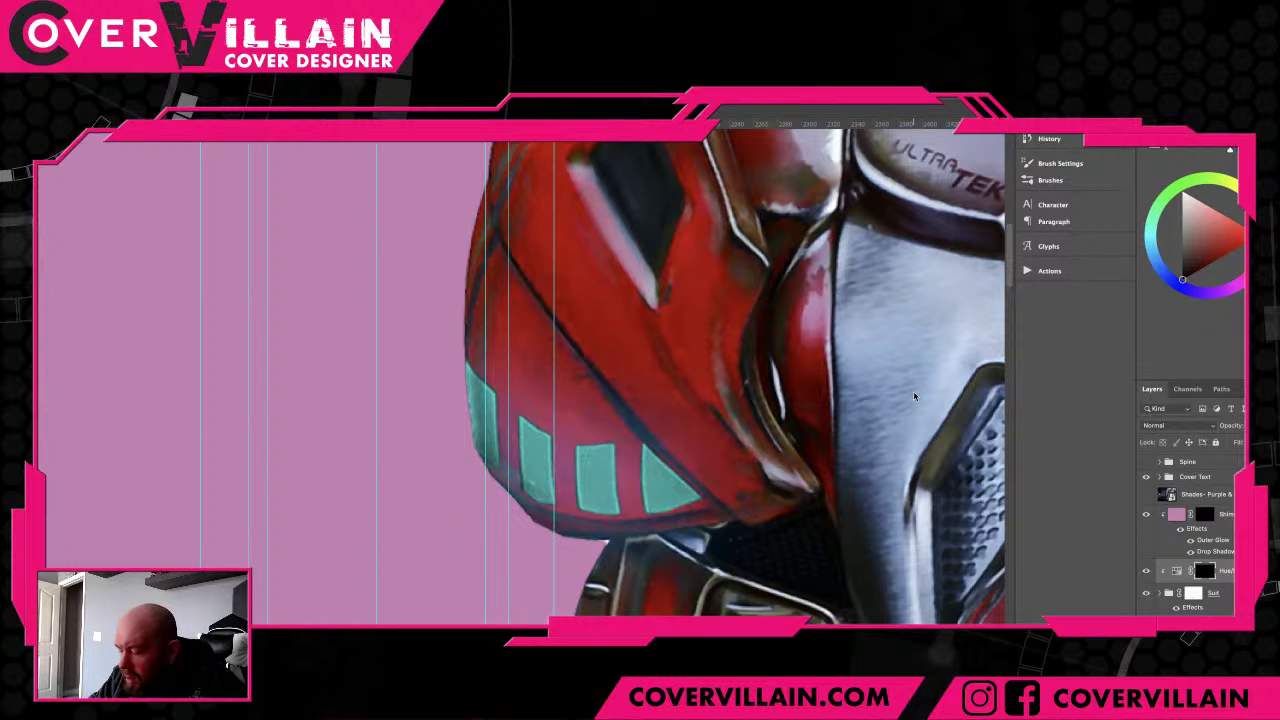
pyautogui.press('super+minus')
pyautogui.press('super+minus')
pyautogui.press('super+minus')
pyautogui.press('super+minus')
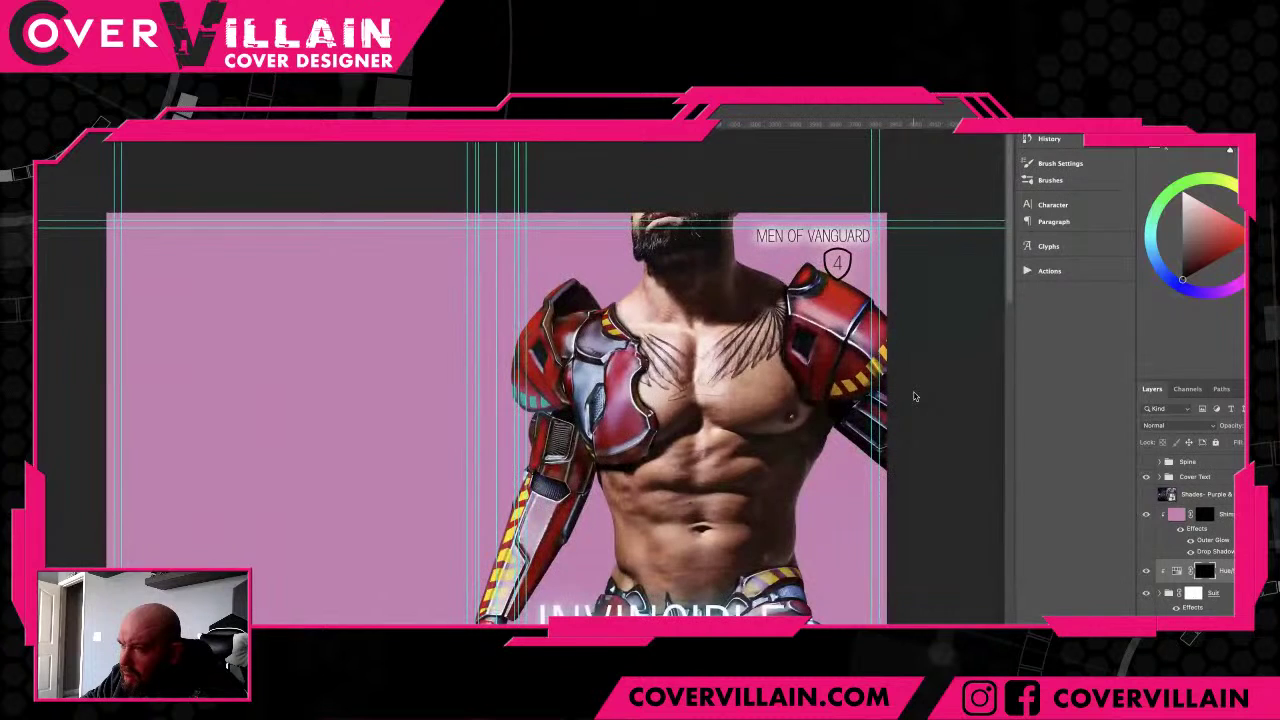
pyautogui.press('super+plus')
pyautogui.press('super+plus')
pyautogui.press('super+plus')
pyautogui.press('super+plus')
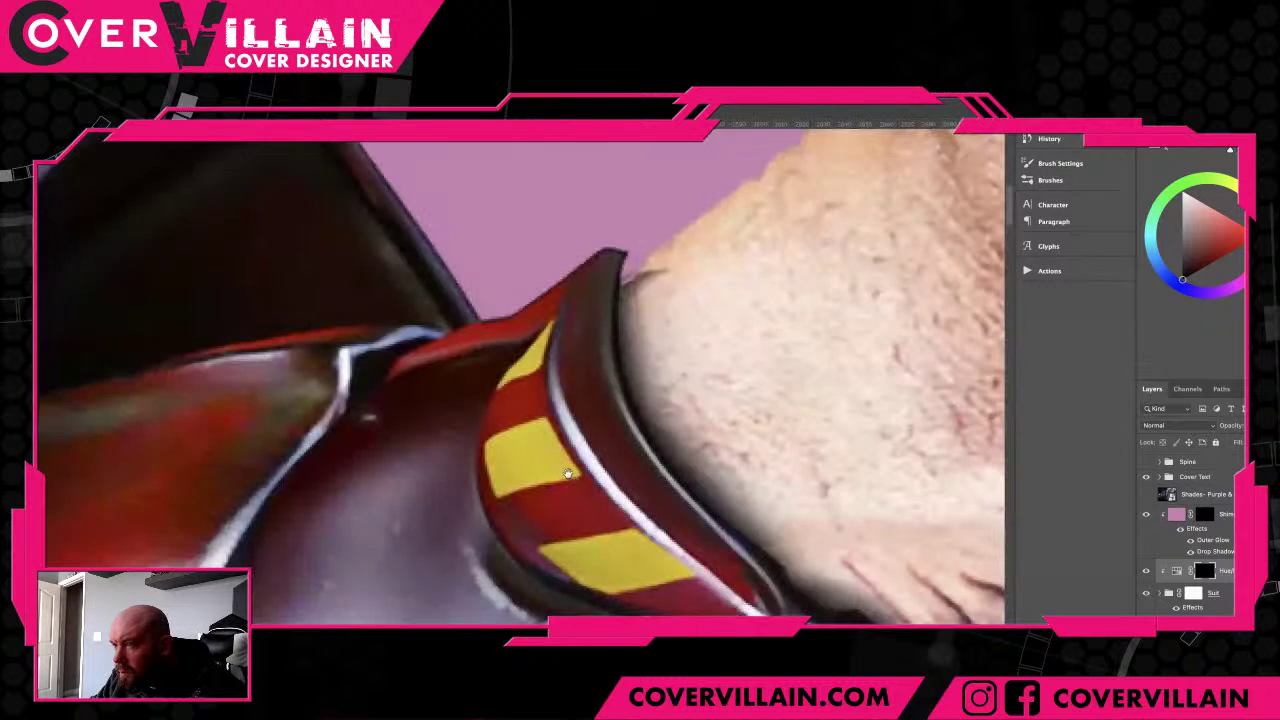
pyautogui.moveTo(572, 471); pyautogui.dragTo(508, 443)
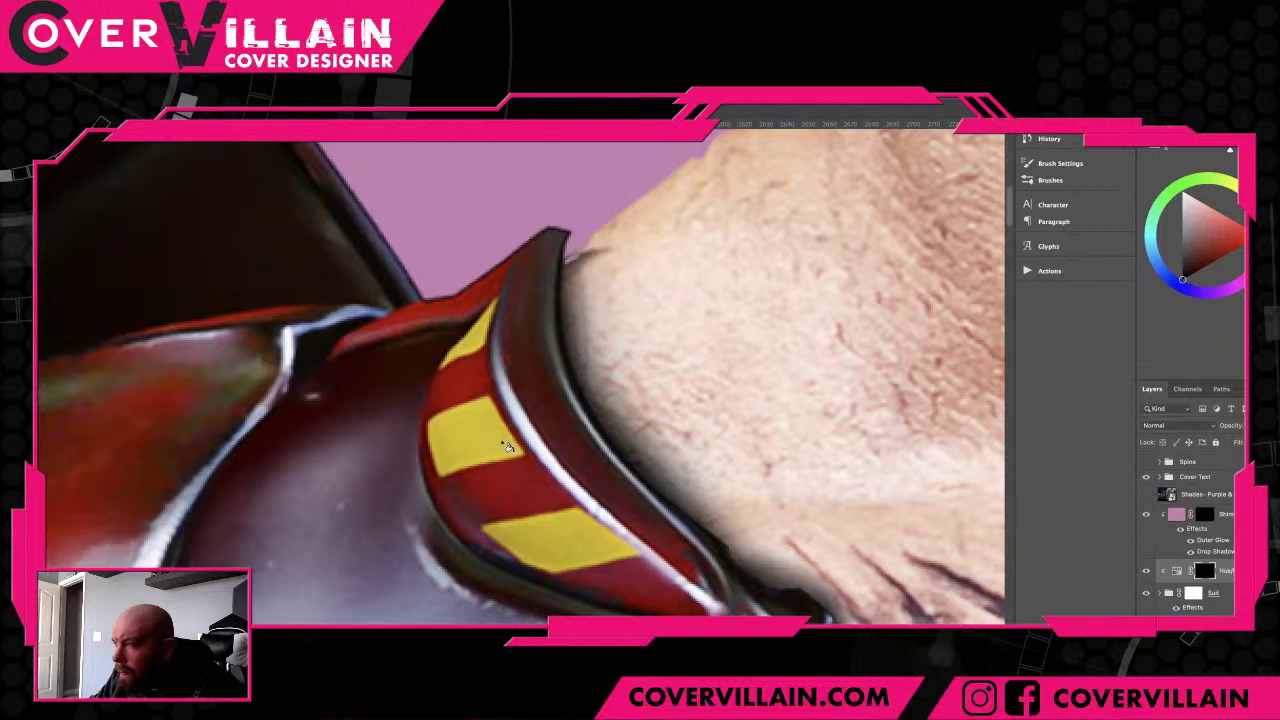
pyautogui.click(476, 340)
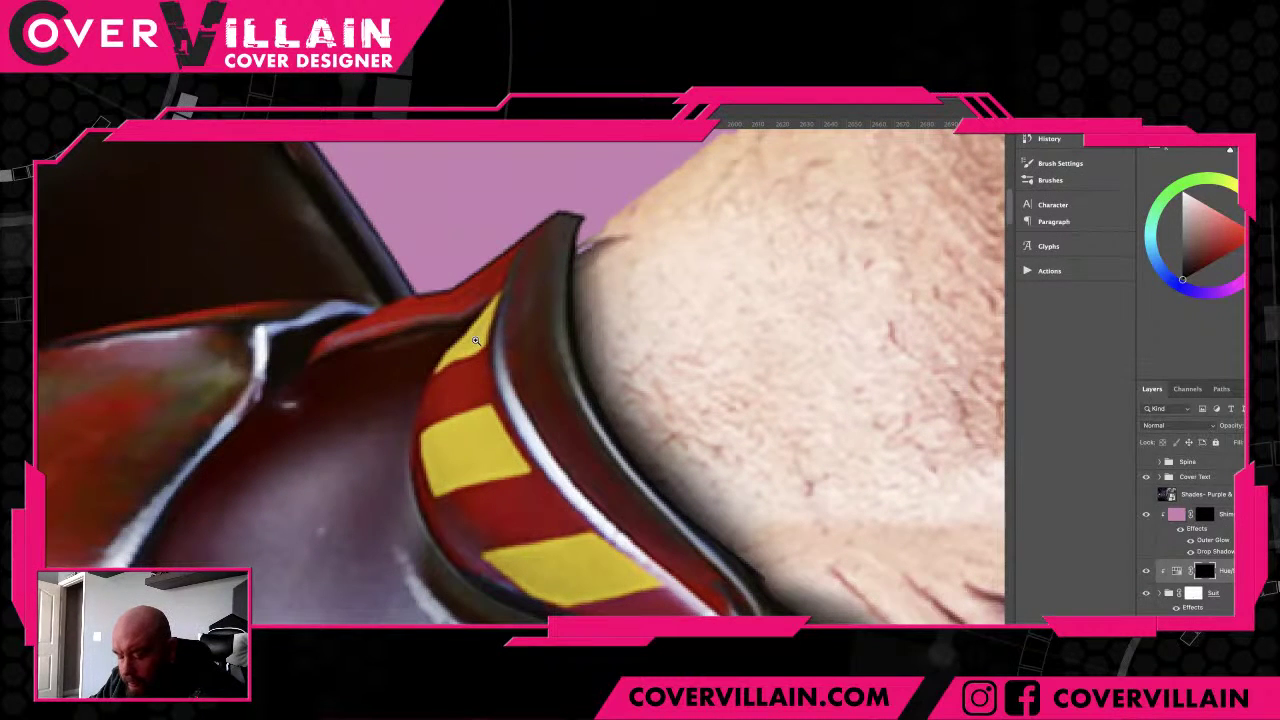
pyautogui.press('x')
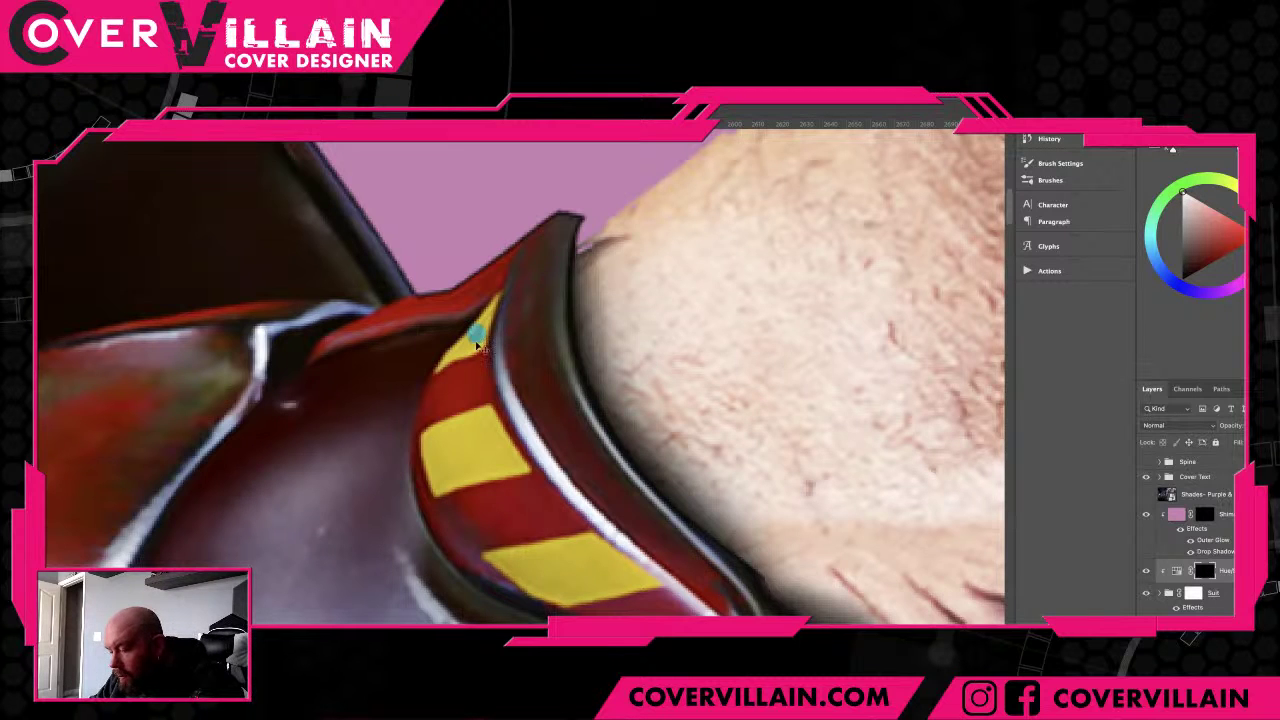
pyautogui.scroll(3, 471, 341)
pyautogui.moveTo(471, 341); pyautogui.dragTo(545, 429)
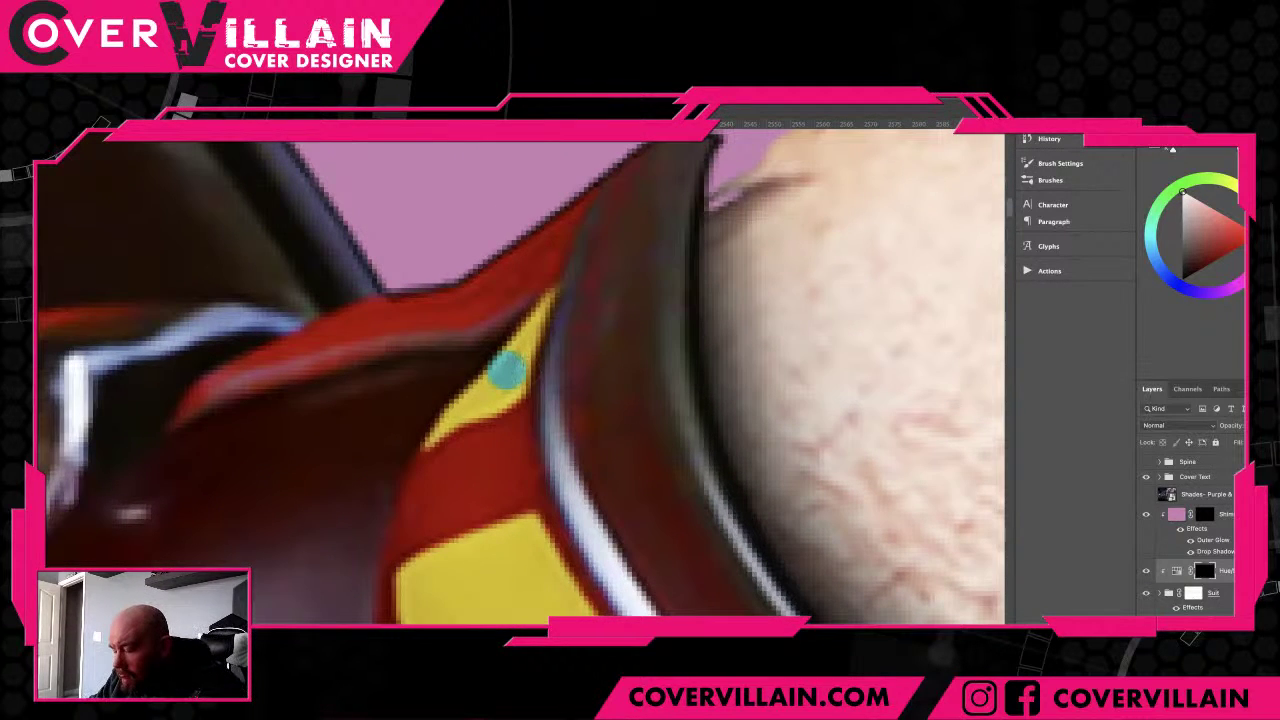
pyautogui.moveTo(550, 296)
pyautogui.mouseDown()
pyautogui.moveTo(426, 444)
pyautogui.moveTo(474, 408)
pyautogui.mouseUp()
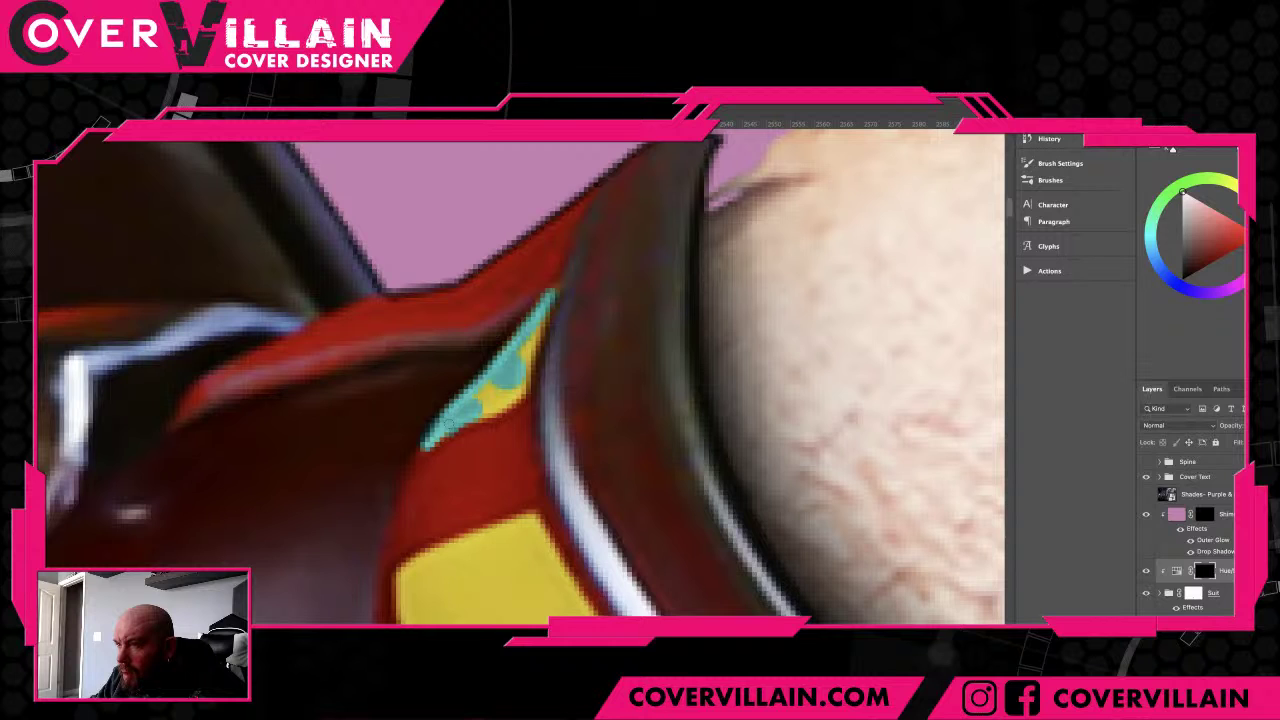
pyautogui.moveTo(452, 422)
pyautogui.mouseDown()
pyautogui.moveTo(522, 355)
pyautogui.moveTo(479, 400)
pyautogui.mouseUp()
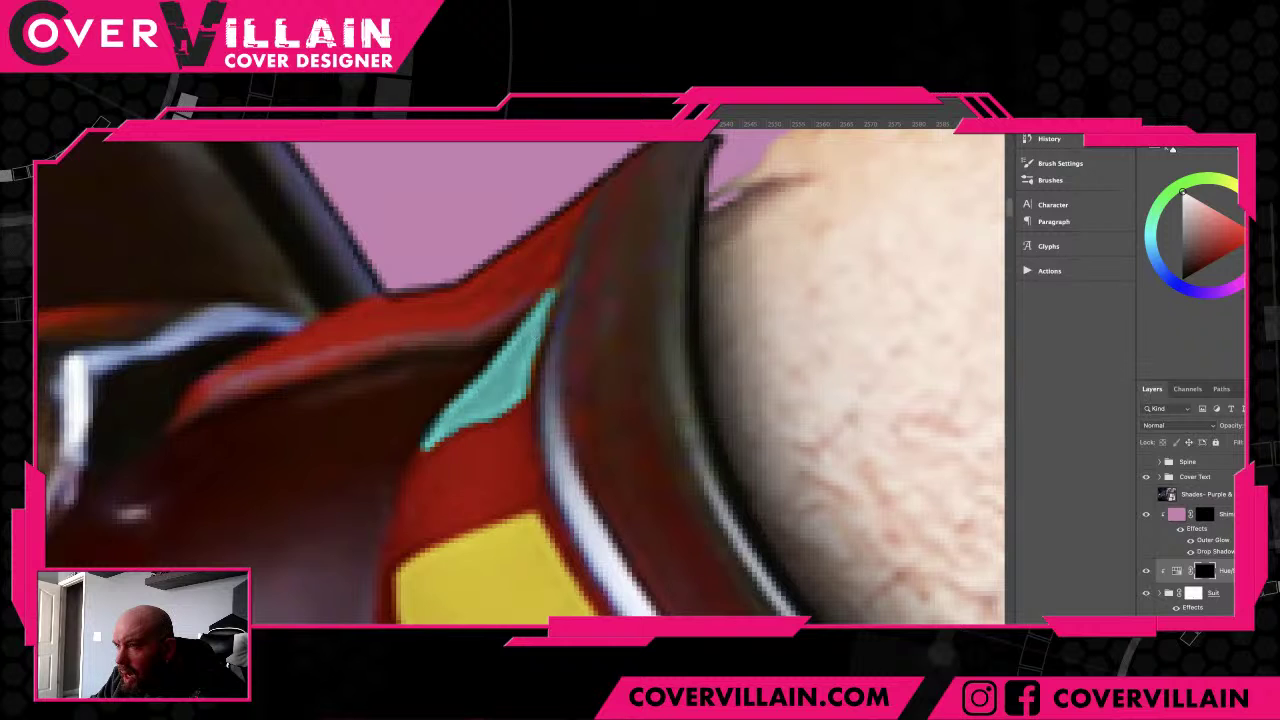
# - Trace the edges of the collar's second yellow stripe on the Hue/Saturation mask and fill its interior with the teal tint
pyautogui.moveTo(528, 477); pyautogui.dragTo(474, 251)
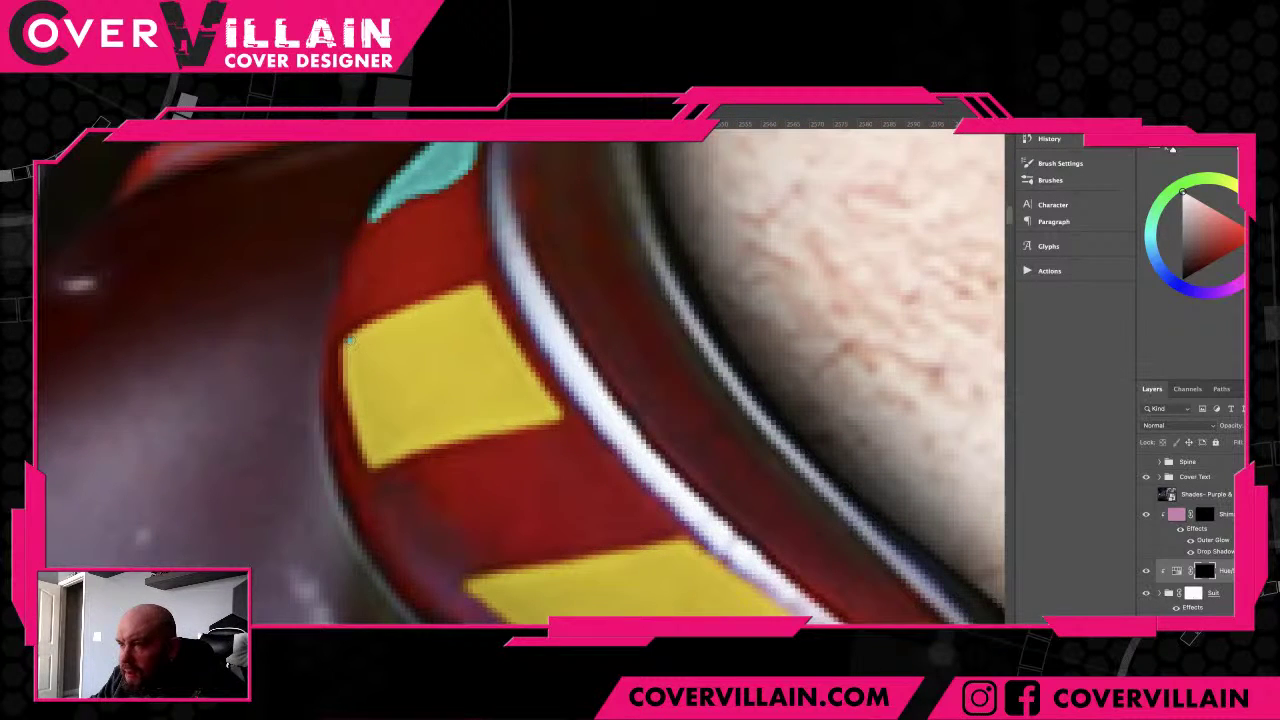
pyautogui.moveTo(352, 341); pyautogui.dragTo(380, 462)
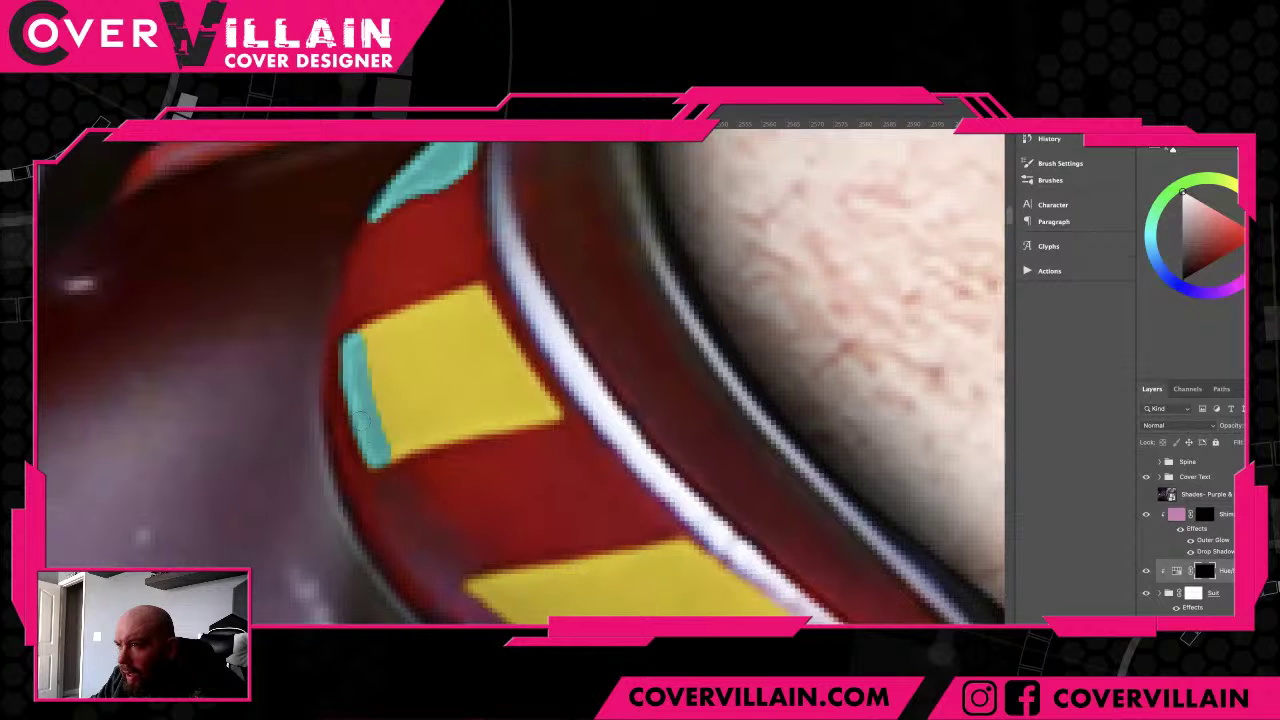
pyautogui.moveTo(355, 342)
pyautogui.mouseDown()
pyautogui.moveTo(480, 300)
pyautogui.moveTo(552, 416)
pyautogui.moveTo(388, 460)
pyautogui.mouseUp()
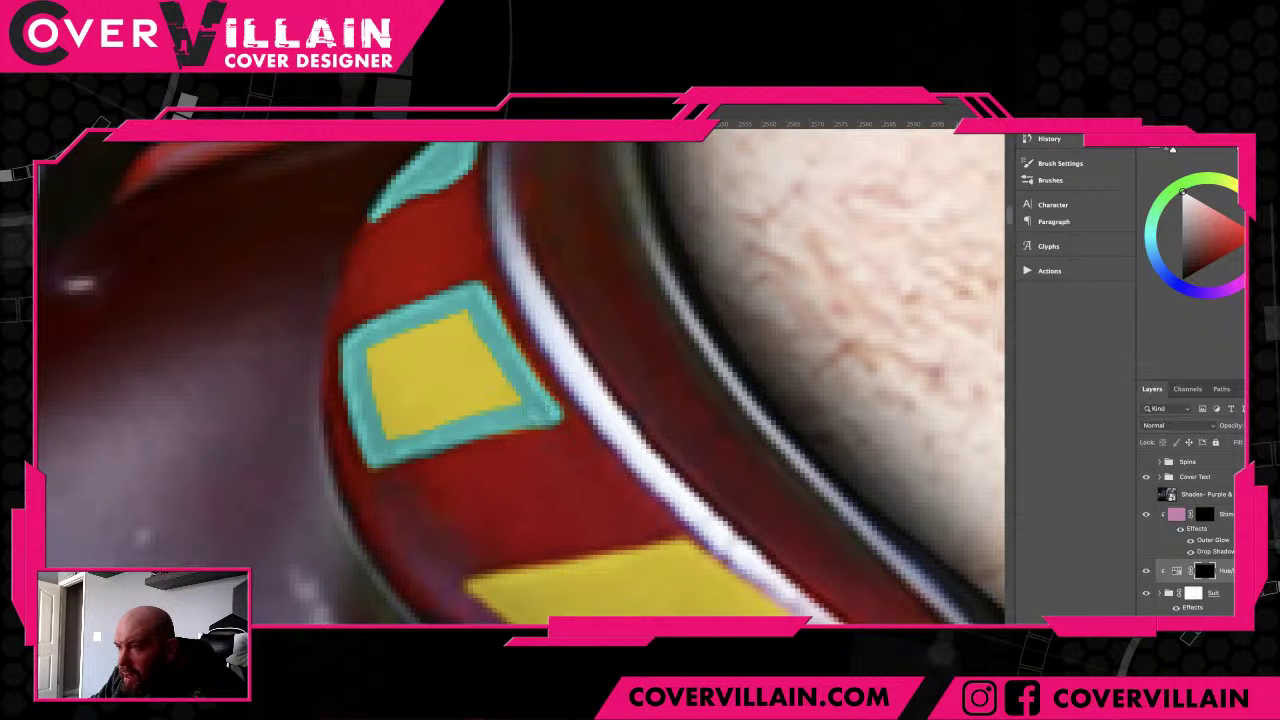
pyautogui.moveTo(512, 396)
pyautogui.mouseDown()
pyautogui.moveTo(478, 332)
pyautogui.moveTo(440, 320)
pyautogui.moveTo(378, 352)
pyautogui.moveTo(385, 432)
pyautogui.moveTo(392, 362)
pyautogui.moveTo(410, 432)
pyautogui.moveTo(405, 362)
pyautogui.moveTo(418, 428)
pyautogui.moveTo(500, 398)
pyautogui.moveTo(463, 338)
pyautogui.moveTo(440, 340)
pyautogui.moveTo(465, 380)
pyautogui.moveTo(456, 400)
pyautogui.moveTo(425, 362)
pyautogui.moveTo(441, 400)
pyautogui.mouseUp()
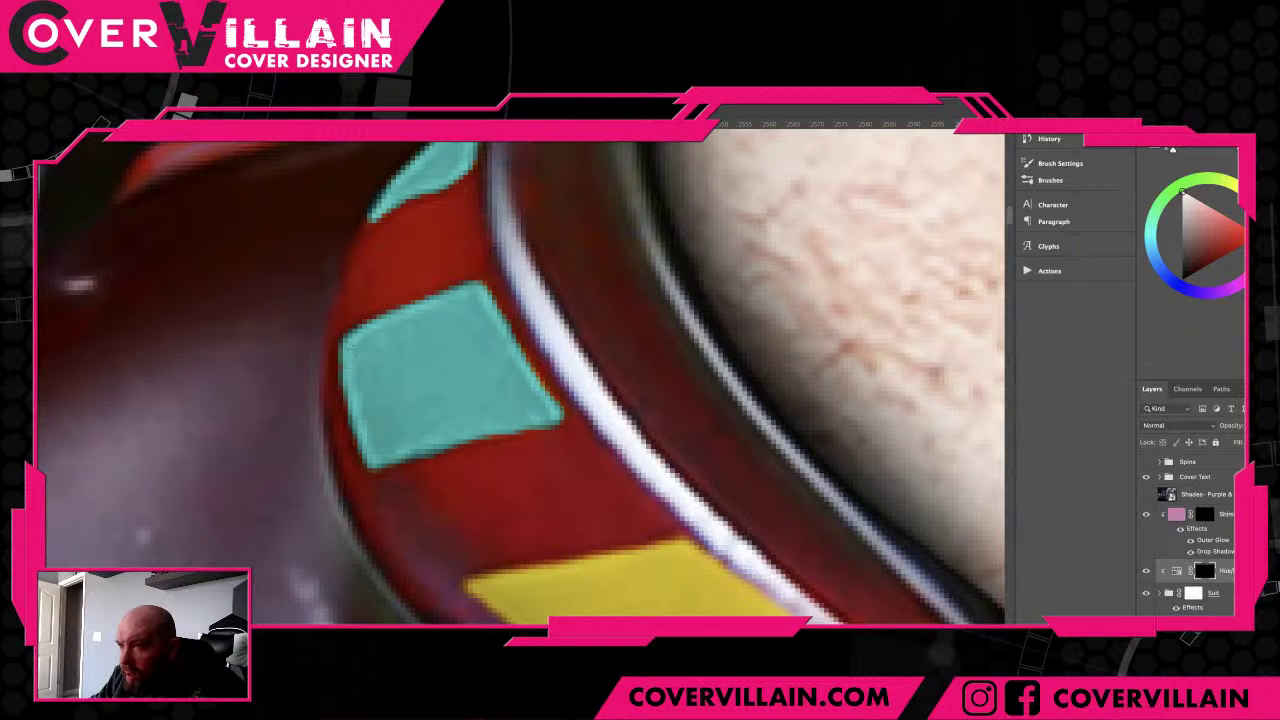
# - Trace the edges of the collar's third yellow stripe on the Hue/Saturation mask and fill its interior with the teal tint
pyautogui.moveTo(478, 472); pyautogui.dragTo(267, 294)
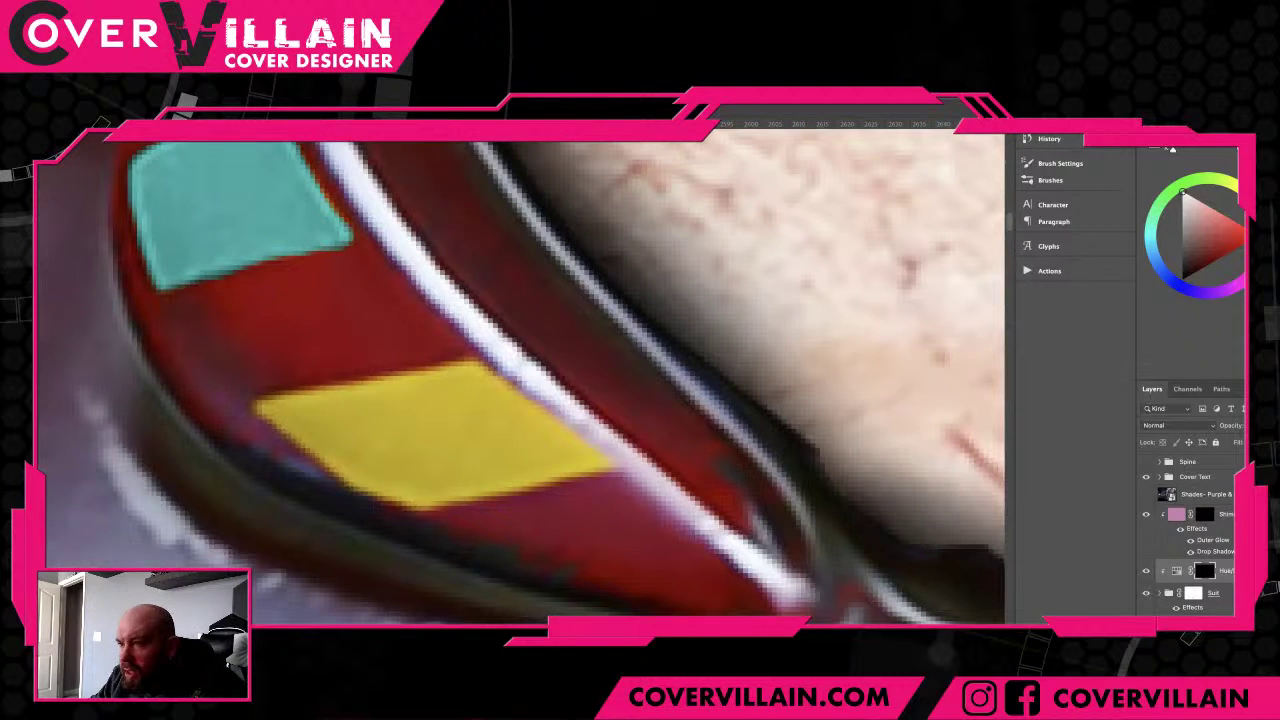
pyautogui.moveTo(262, 406)
pyautogui.mouseDown()
pyautogui.moveTo(372, 488)
pyautogui.moveTo(420, 499)
pyautogui.moveTo(470, 480)
pyautogui.mouseUp()
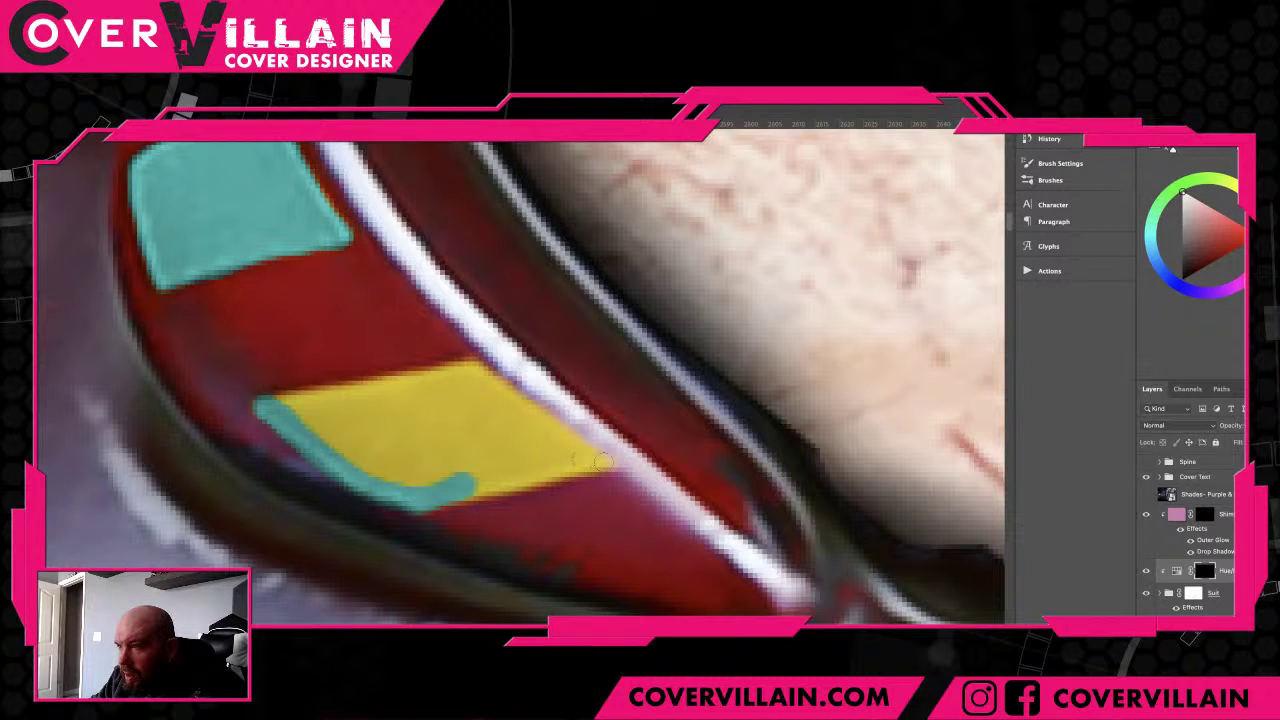
pyautogui.moveTo(610, 462); pyautogui.dragTo(494, 472)
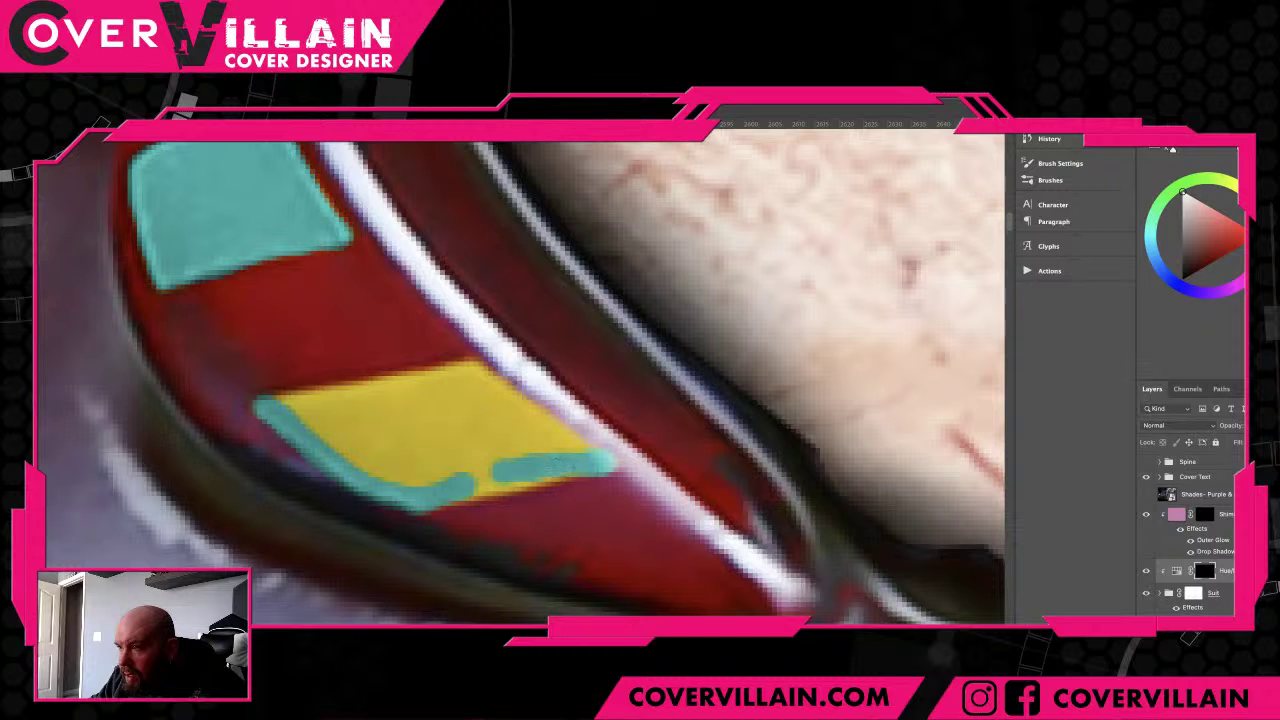
pyautogui.moveTo(572, 474); pyautogui.dragTo(476, 490)
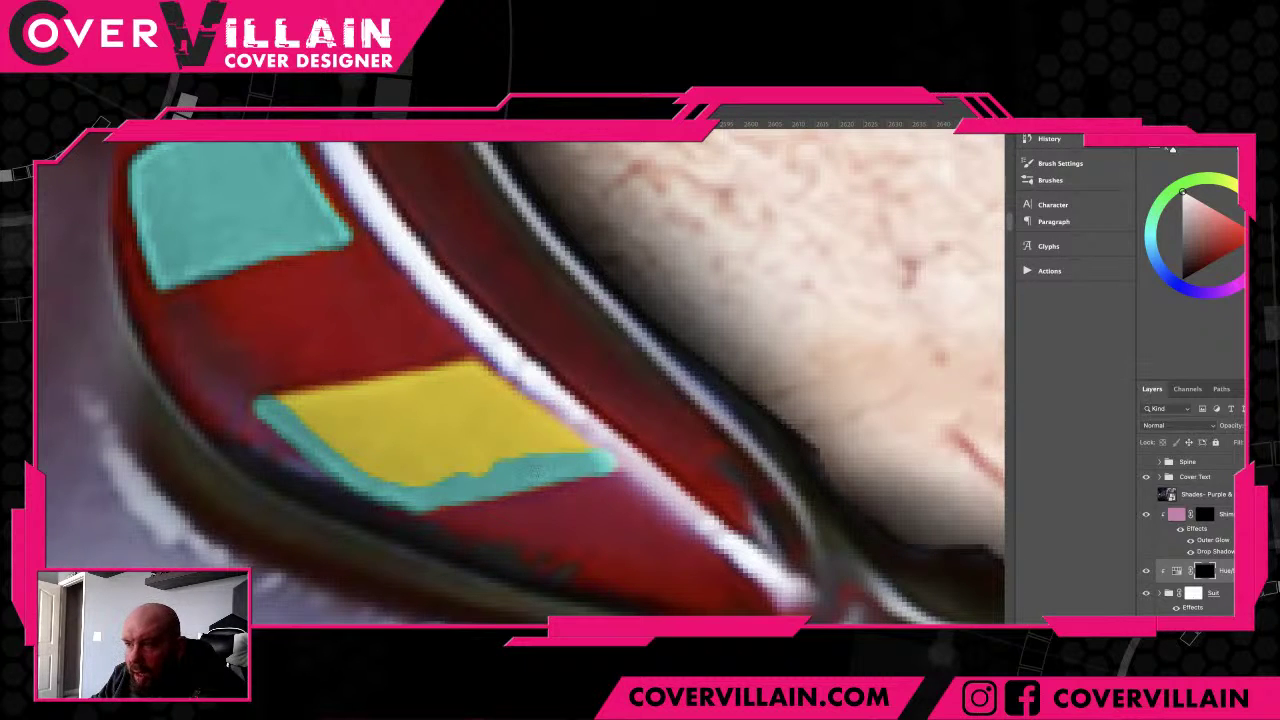
pyautogui.moveTo(282, 402)
pyautogui.mouseDown()
pyautogui.moveTo(470, 371)
pyautogui.moveTo(570, 445)
pyautogui.mouseUp()
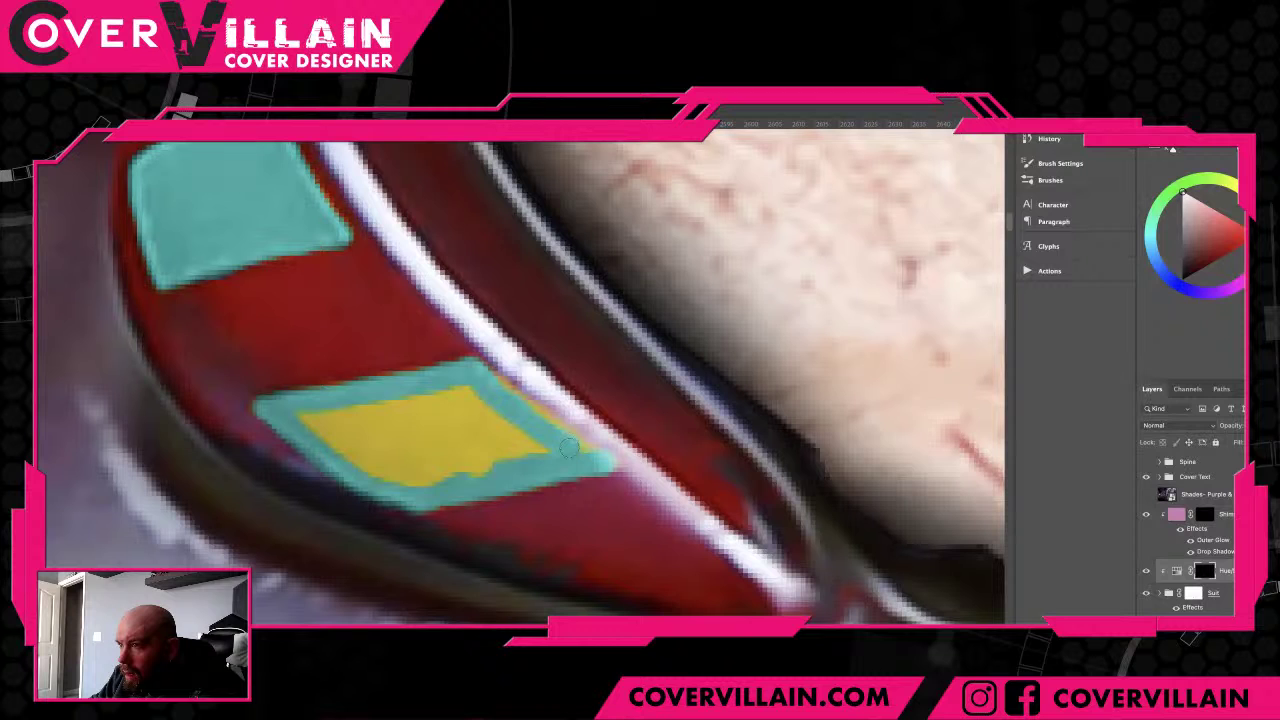
pyautogui.moveTo(568, 448)
pyautogui.mouseDown()
pyautogui.moveTo(410, 406)
pyautogui.moveTo(302, 420)
pyautogui.moveTo(451, 395)
pyautogui.moveTo(537, 448)
pyautogui.moveTo(408, 478)
pyautogui.moveTo(332, 440)
pyautogui.moveTo(455, 415)
pyautogui.moveTo(405, 436)
pyautogui.moveTo(457, 433)
pyautogui.moveTo(373, 445)
pyautogui.moveTo(492, 442)
pyautogui.mouseUp()
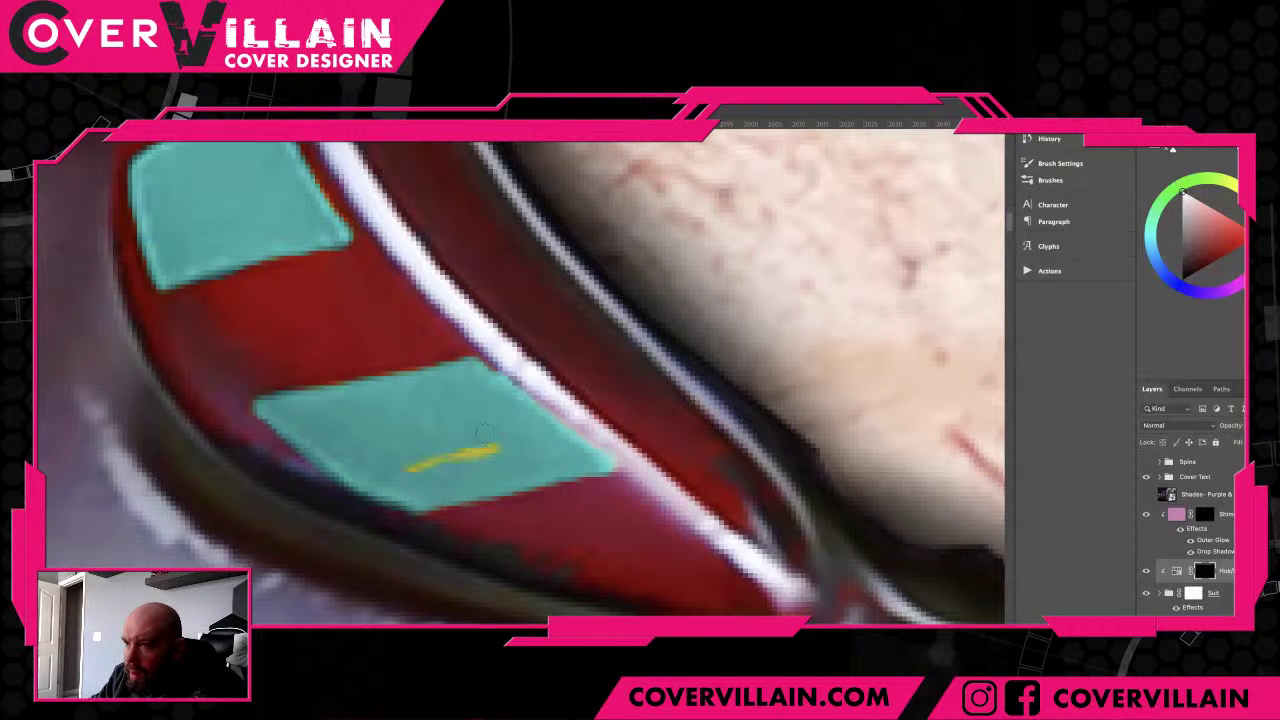
pyautogui.moveTo(490, 448); pyautogui.dragTo(410, 464)
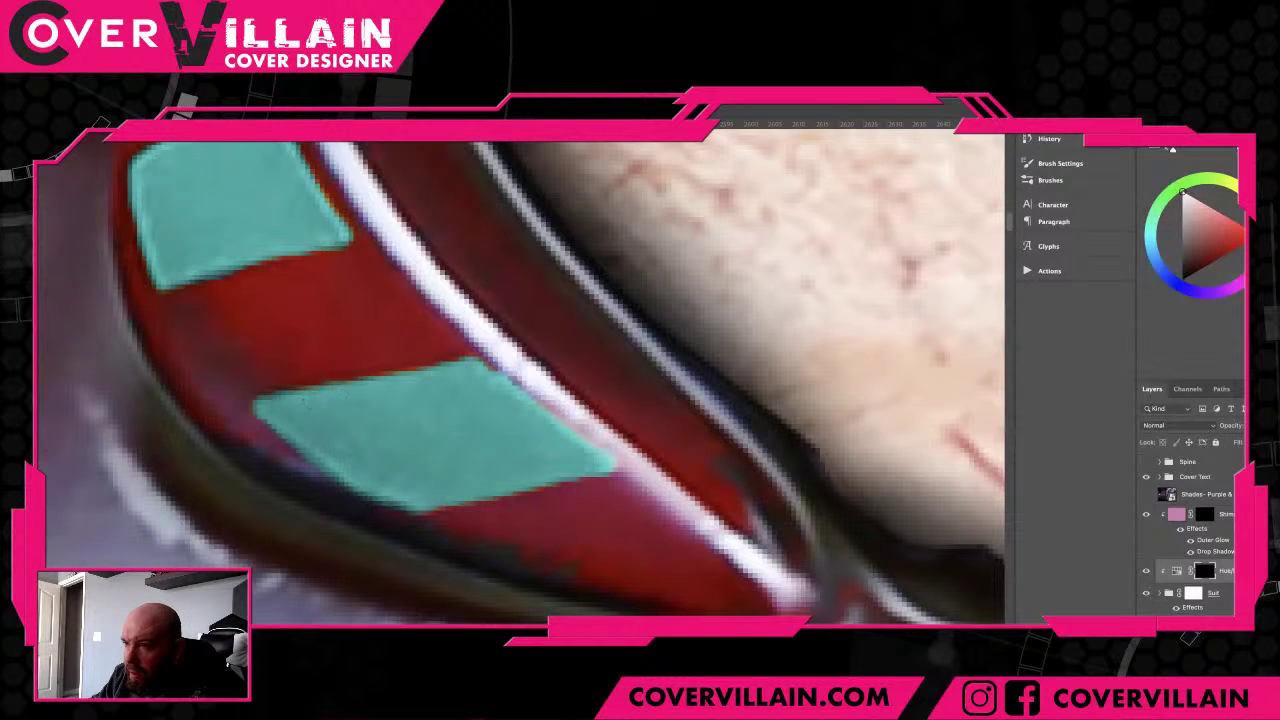
# - Add a second Hue/Saturation layer clipped to the Suit group, beneath the masked one, and tint the whole armour teal
pyautogui.scroll(-2, 478, 414)
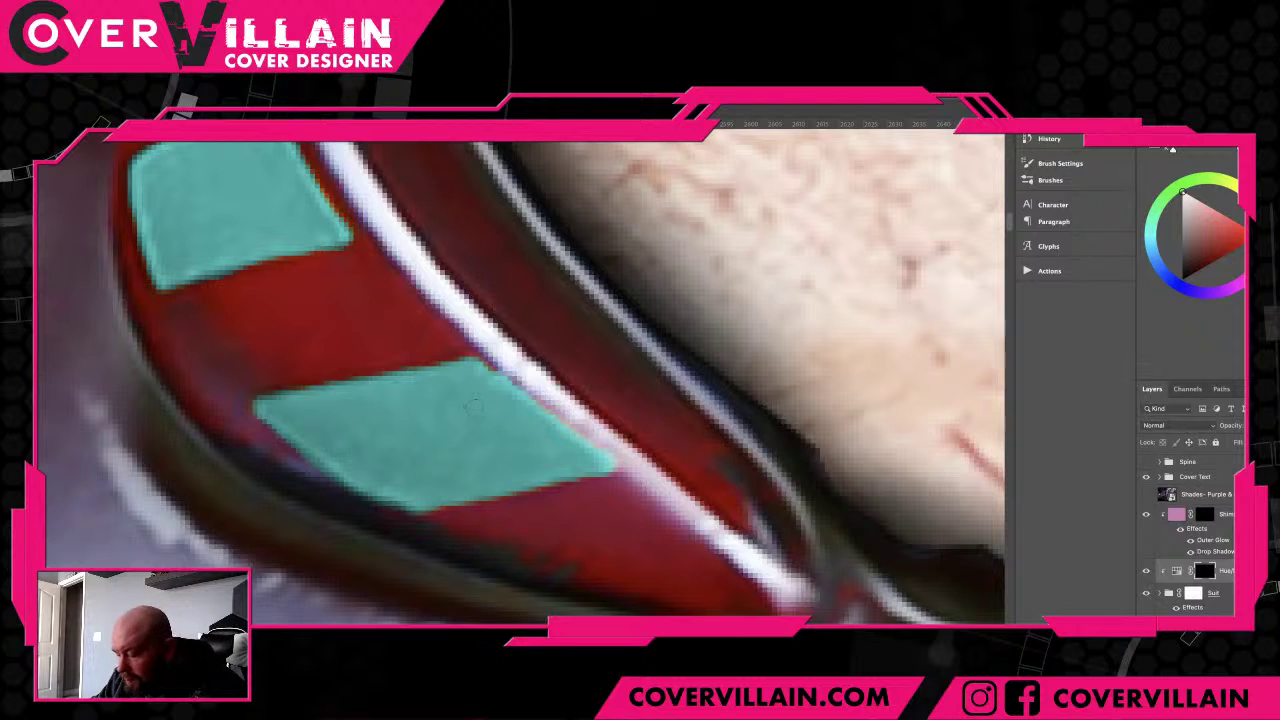
pyautogui.scroll(-3, 478, 414)
pyautogui.scroll(-8, 478, 414)
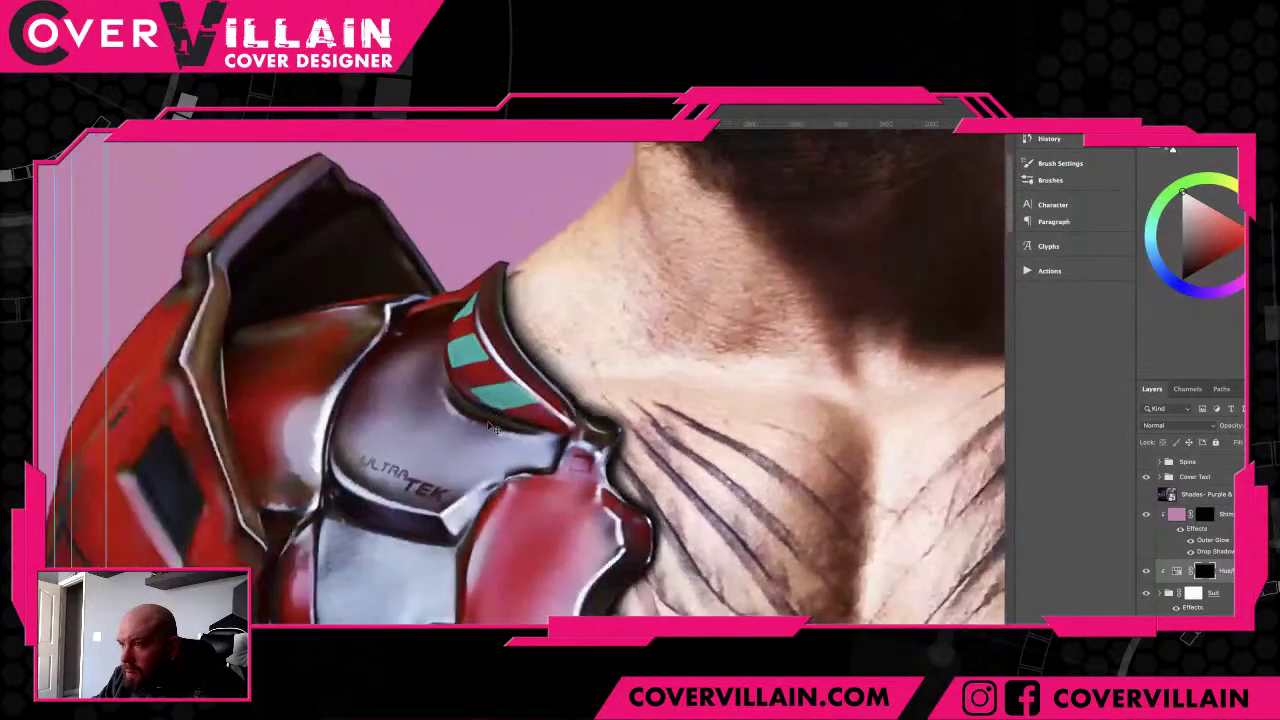
pyautogui.scroll(-4, 492, 428)
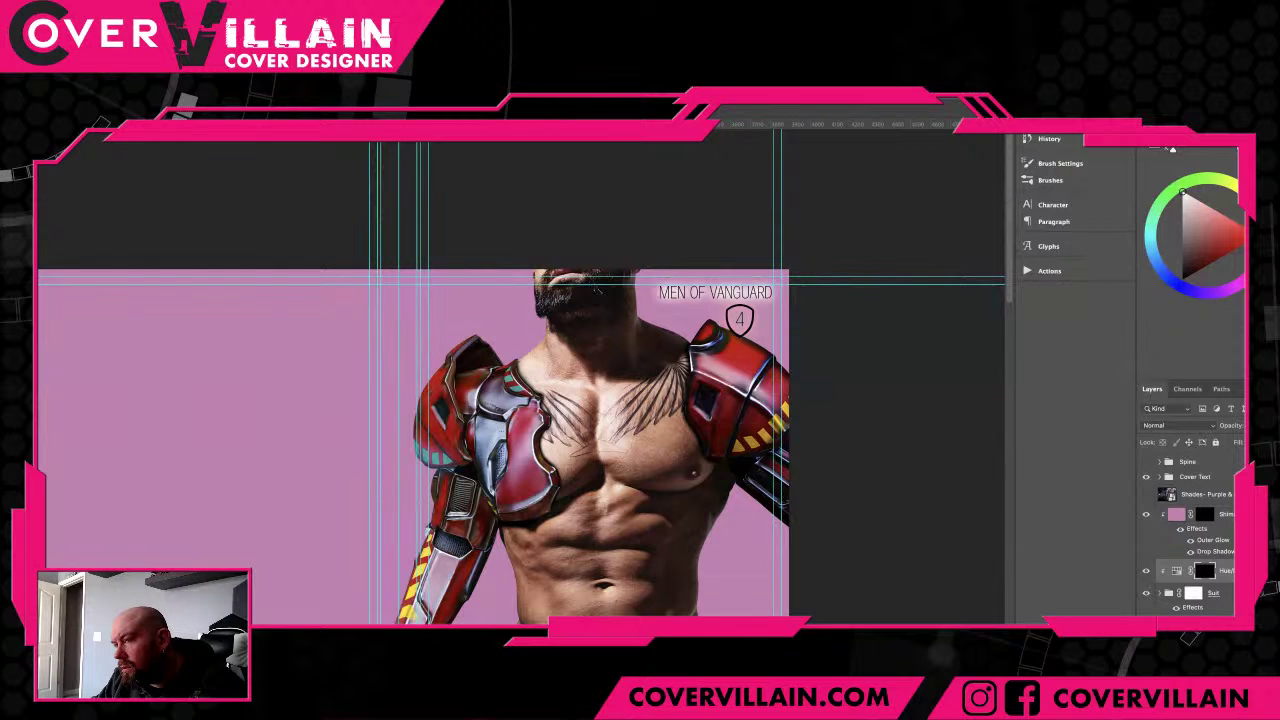
pyautogui.scroll(-3, 1195, 530)
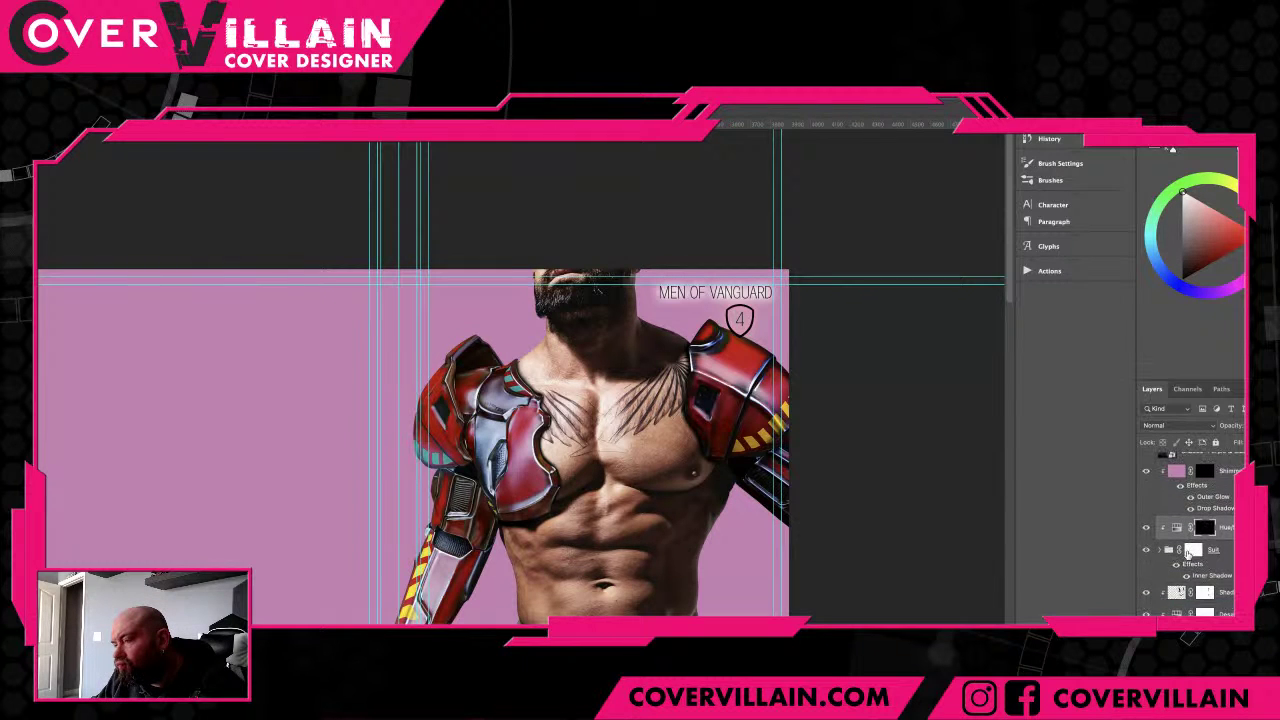
pyautogui.click(1191, 551)
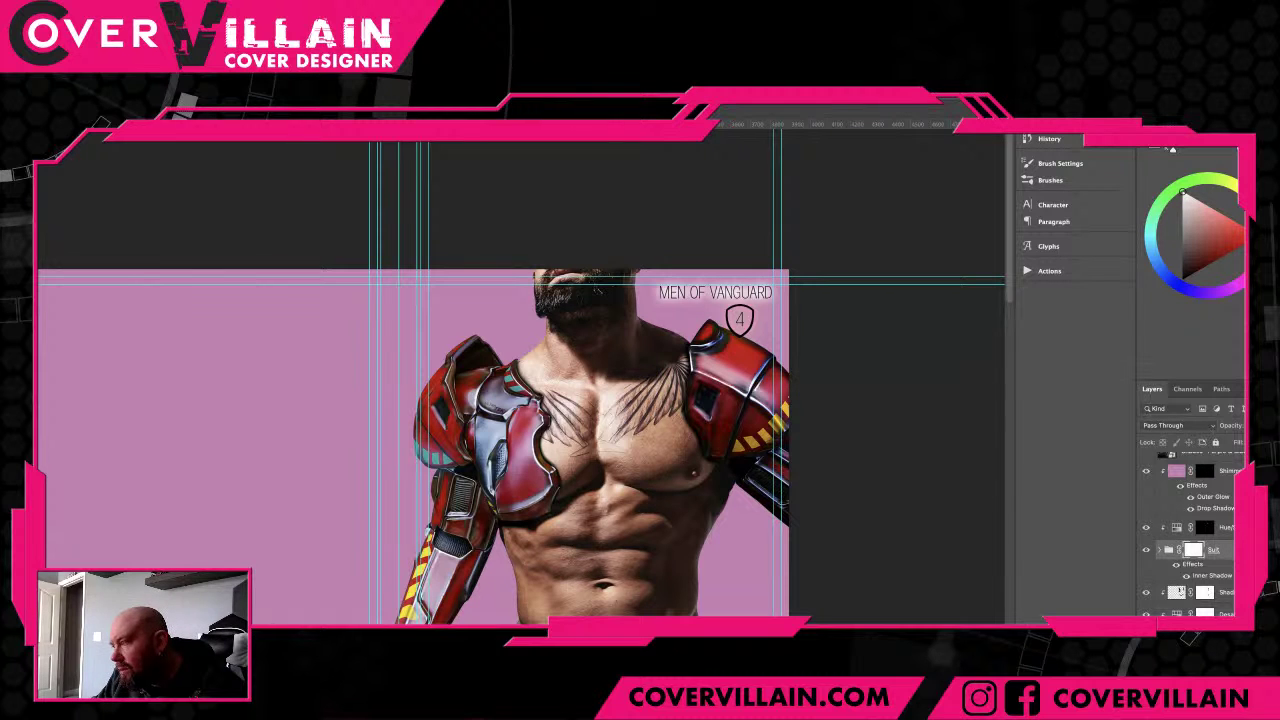
pyautogui.click(1202, 603)
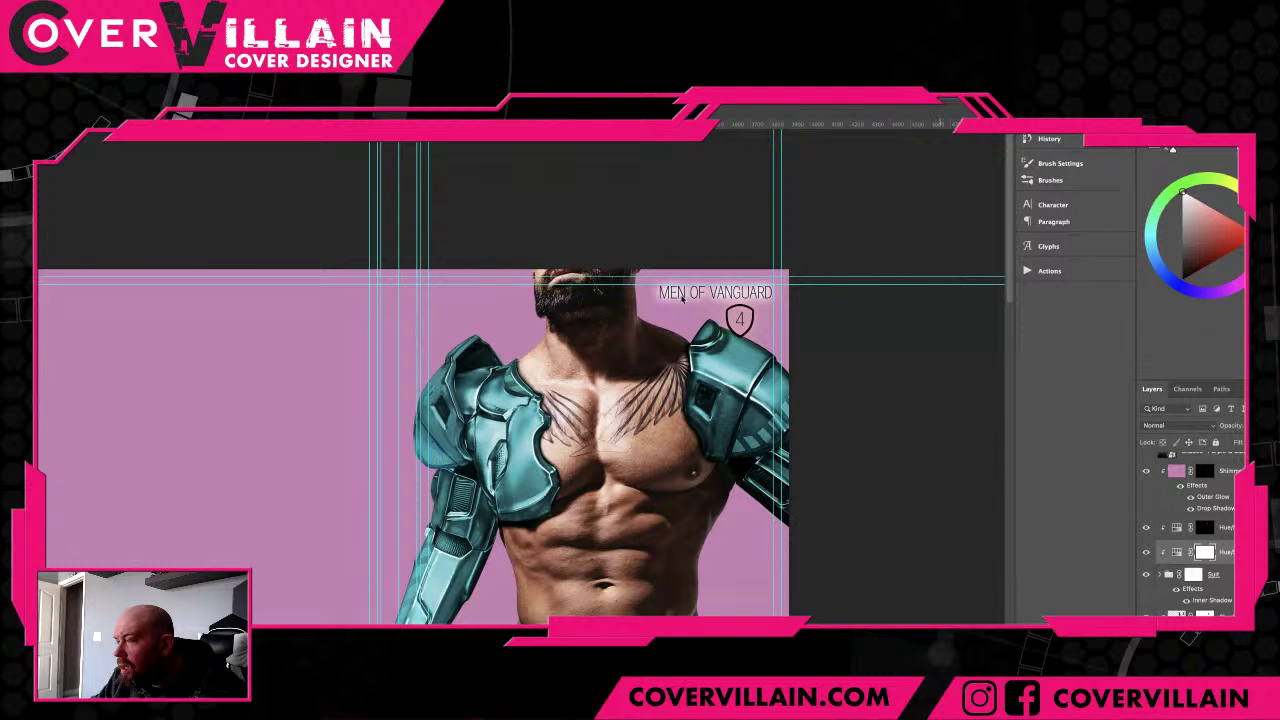
pyautogui.scroll(-3, 520, 400)
pyautogui.scroll(-3, 520, 400)
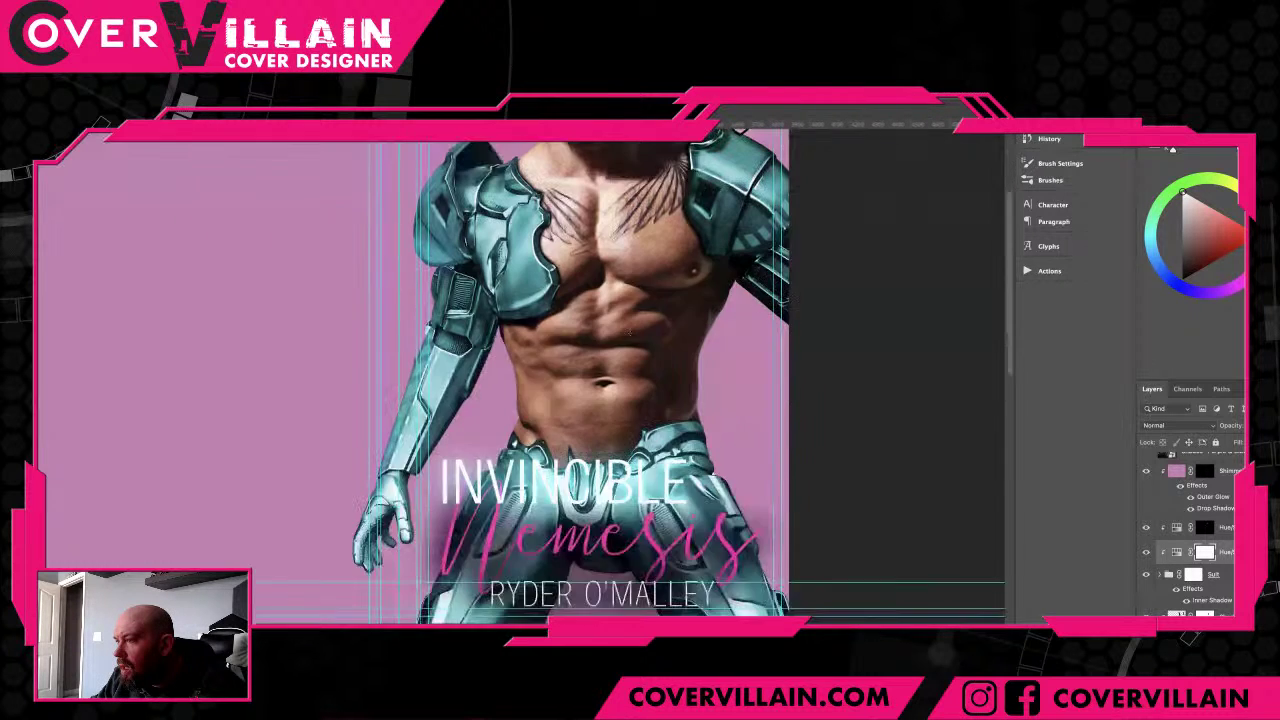
pyautogui.scroll(3, 520, 400)
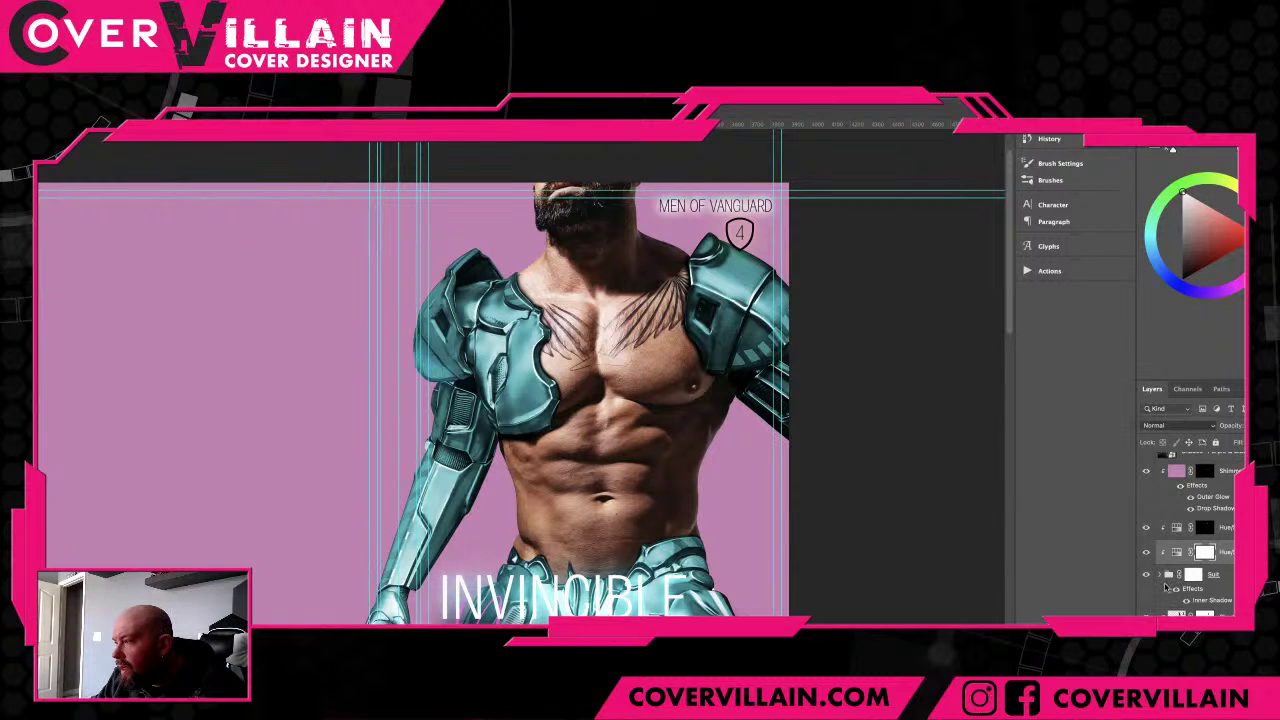
# - Try Hue and other blend modes on the armour's new Hue/Saturation layer and set it to Color
pyautogui.hotkey('ctrl', 'z')
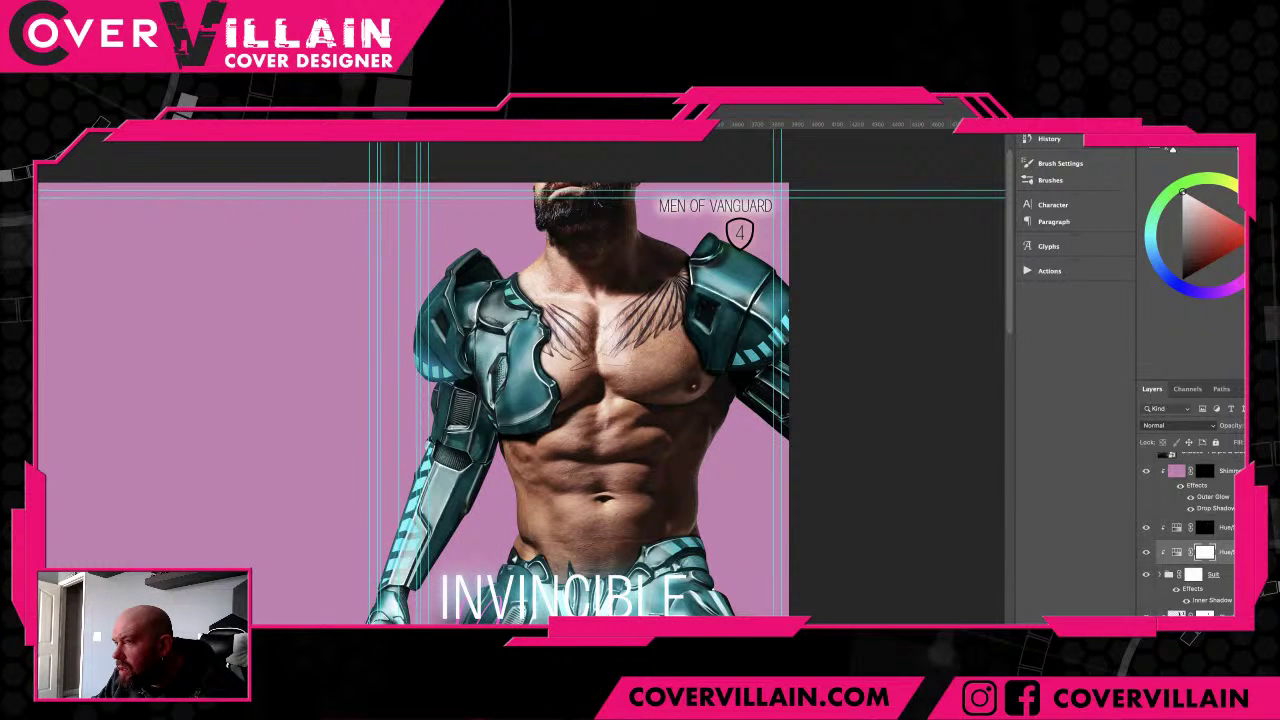
pyautogui.hotkey('shift', 'alt', 'u')
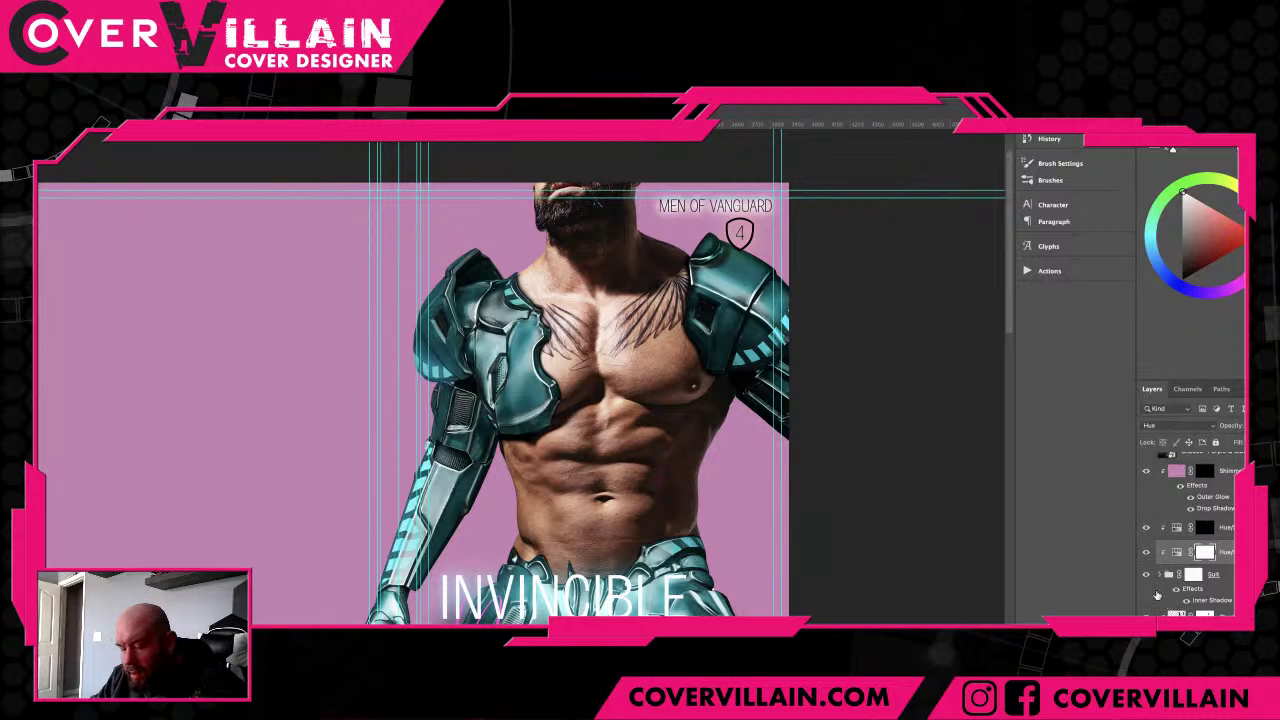
pyautogui.hotkey('shift', 'alt', 'n')
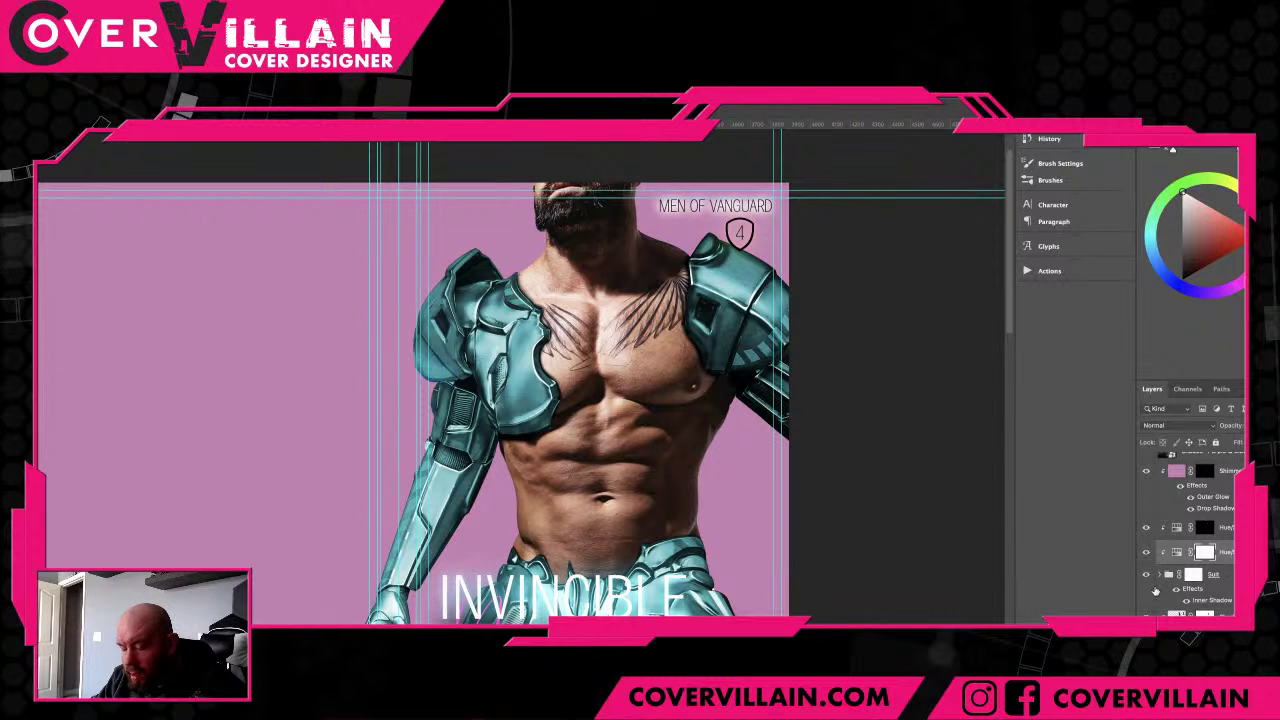
pyautogui.hotkey('shift', 'alt', 'u')
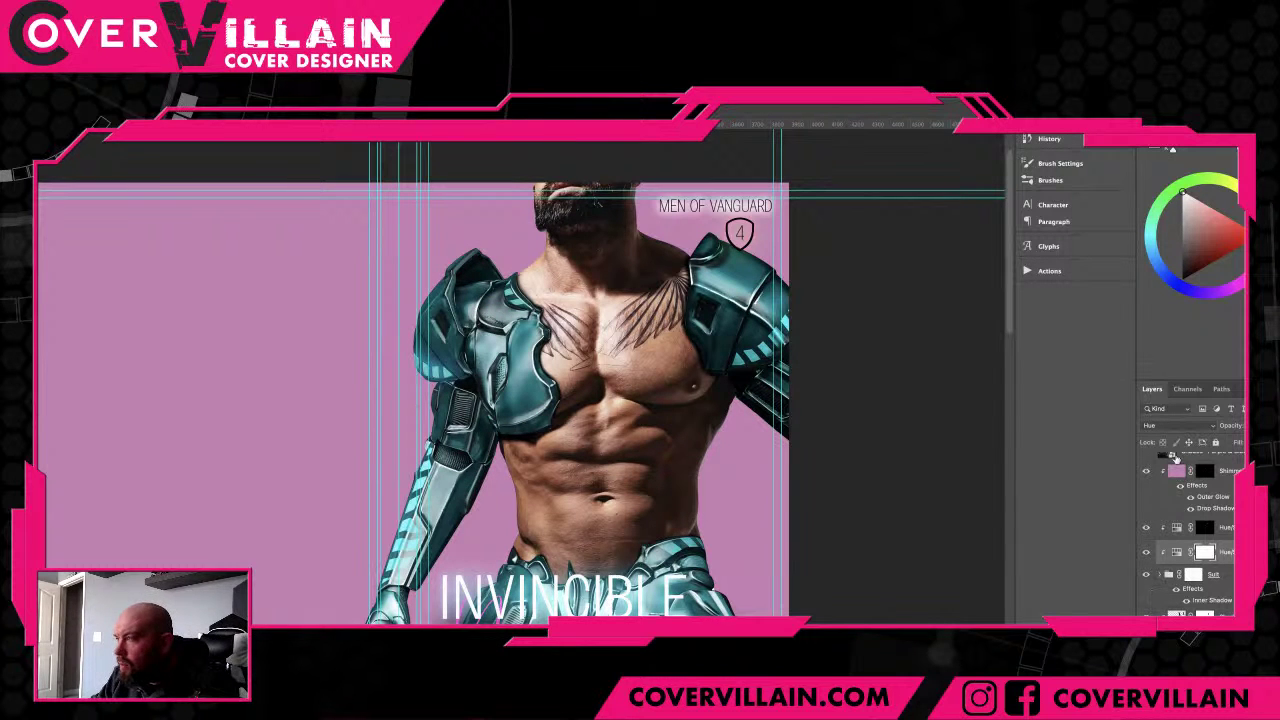
pyautogui.click(1174, 427)
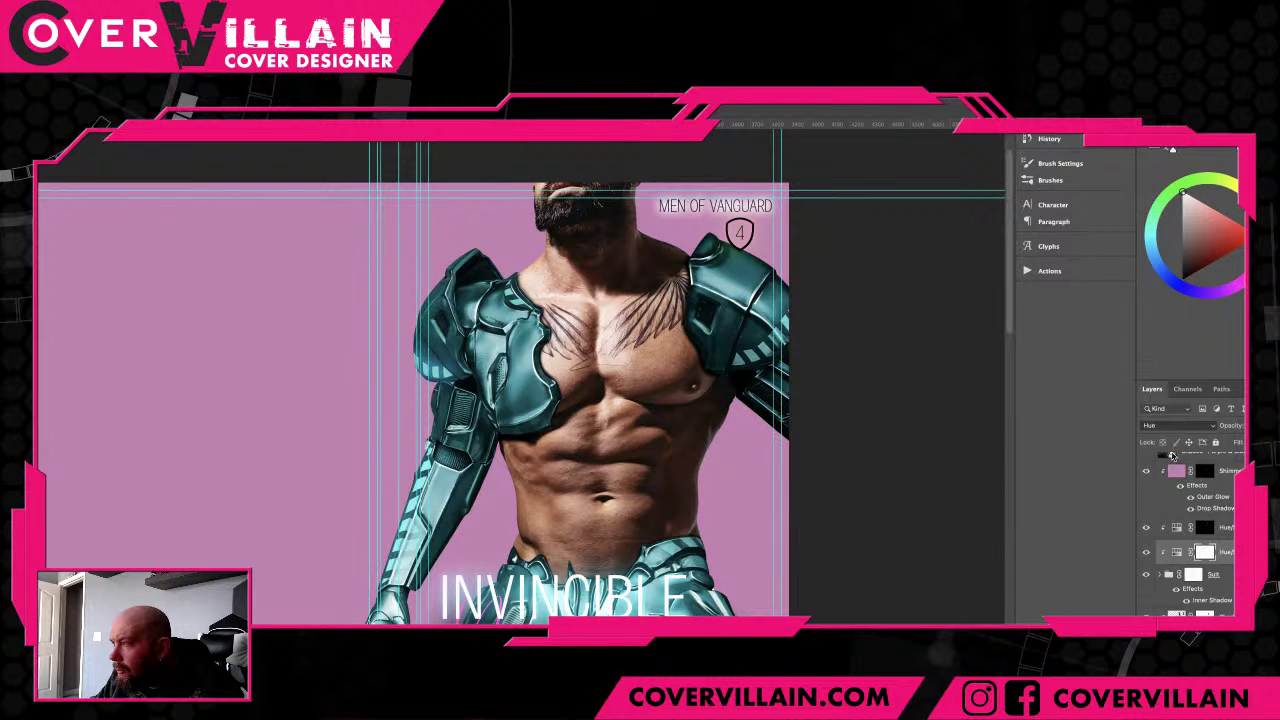
pyautogui.scroll(-1, 1168, 429)
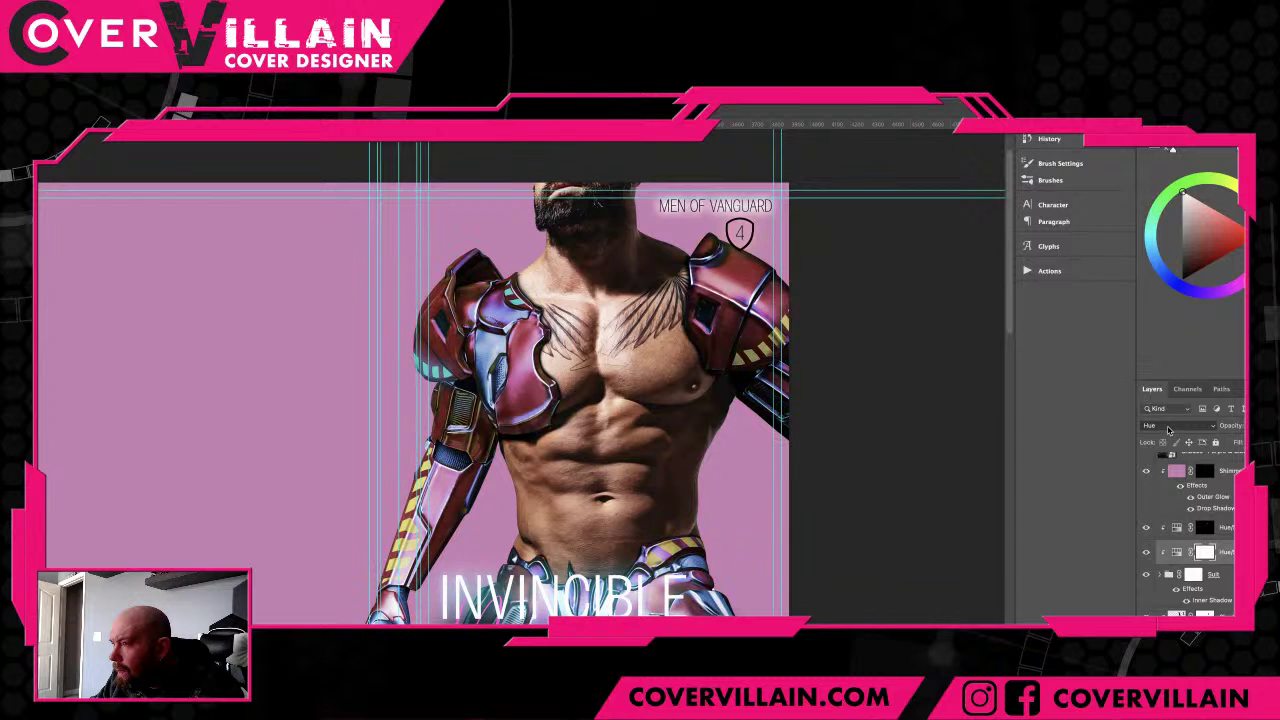
pyautogui.scroll(1, 1168, 429)
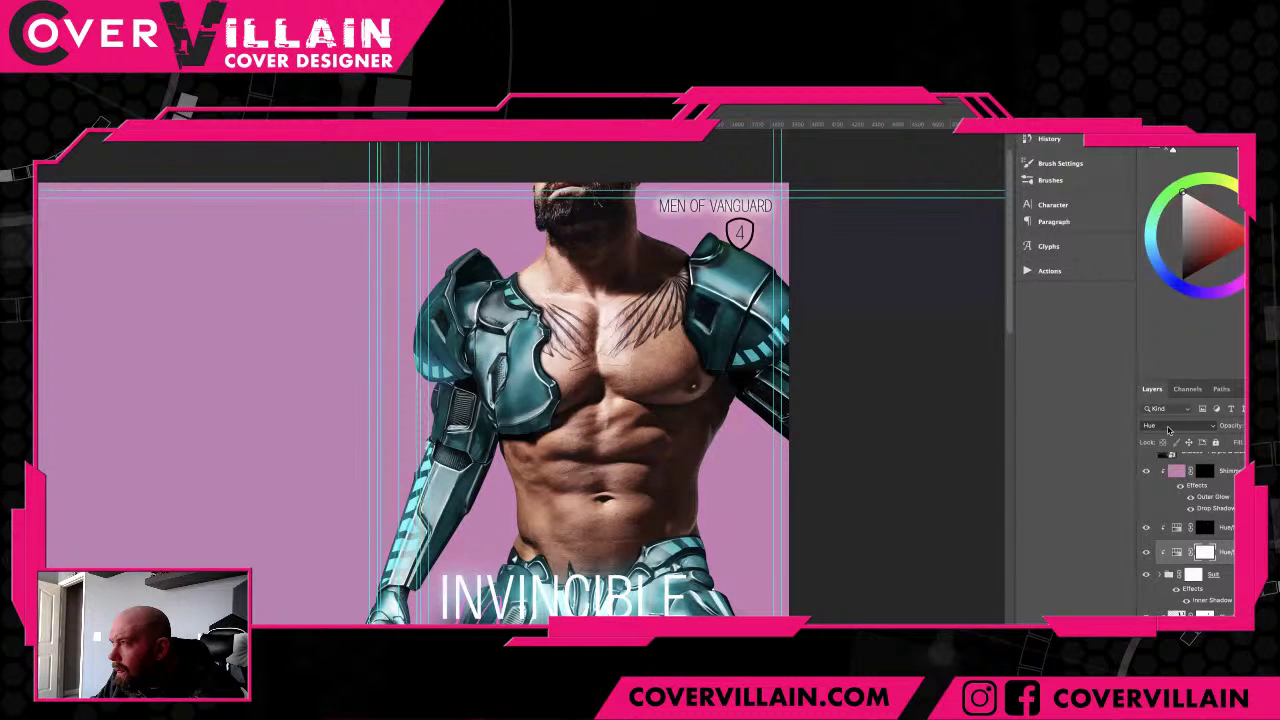
pyautogui.scroll(-1, 1168, 429)
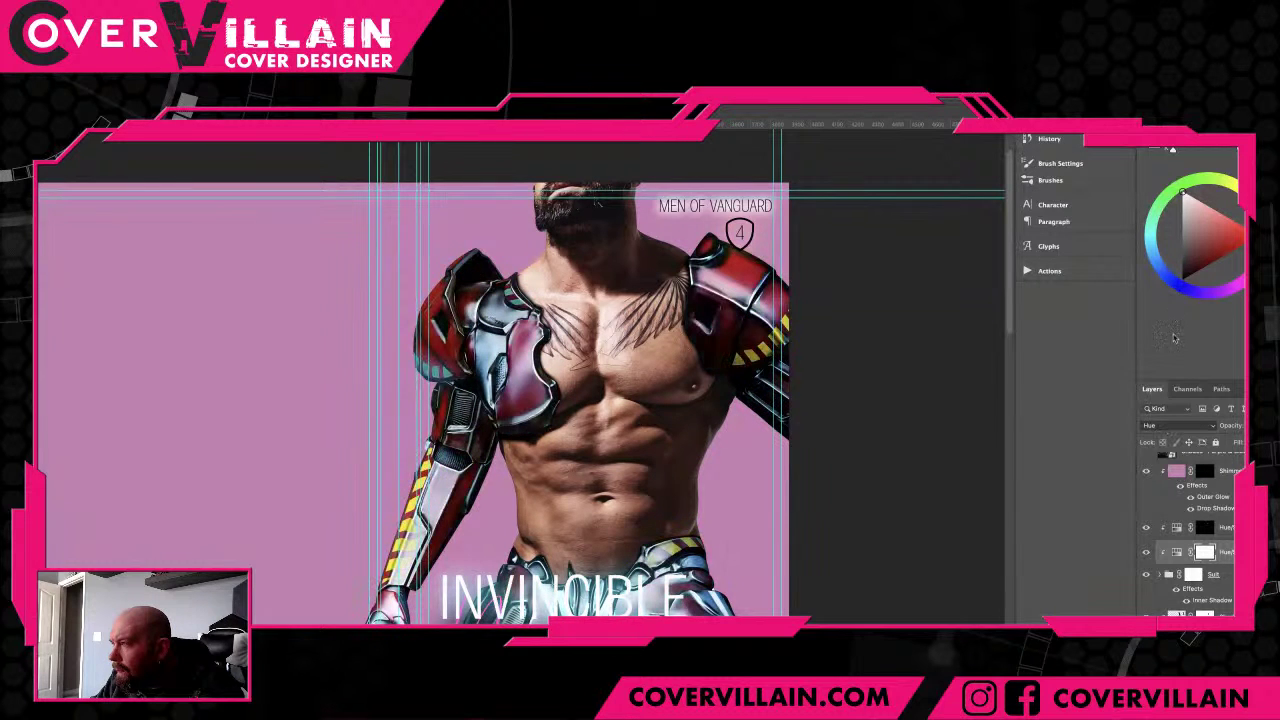
pyautogui.scroll(-1, 1169, 429)
pyautogui.scroll(2, 1170, 429)
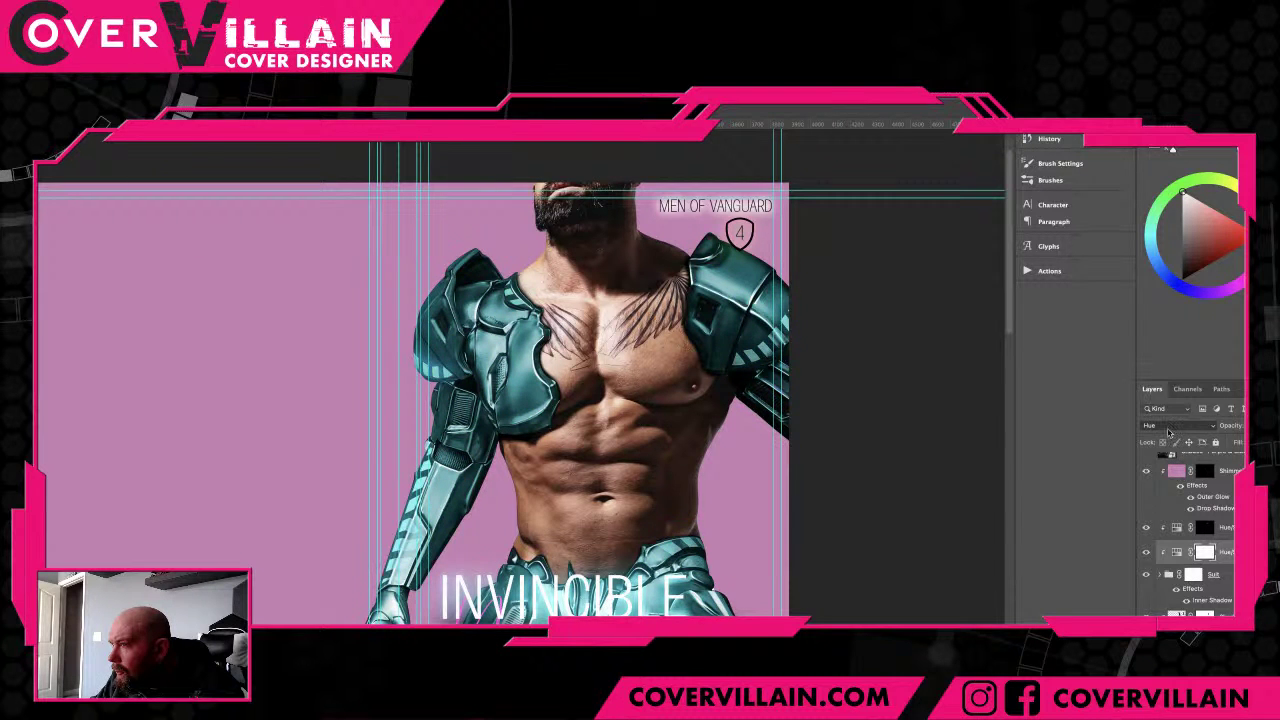
pyautogui.scroll(-1, 1168, 430)
pyautogui.scroll(1, 1168, 432)
pyautogui.hotkey('shift', '+')
pyautogui.hotkey('shift', '+')
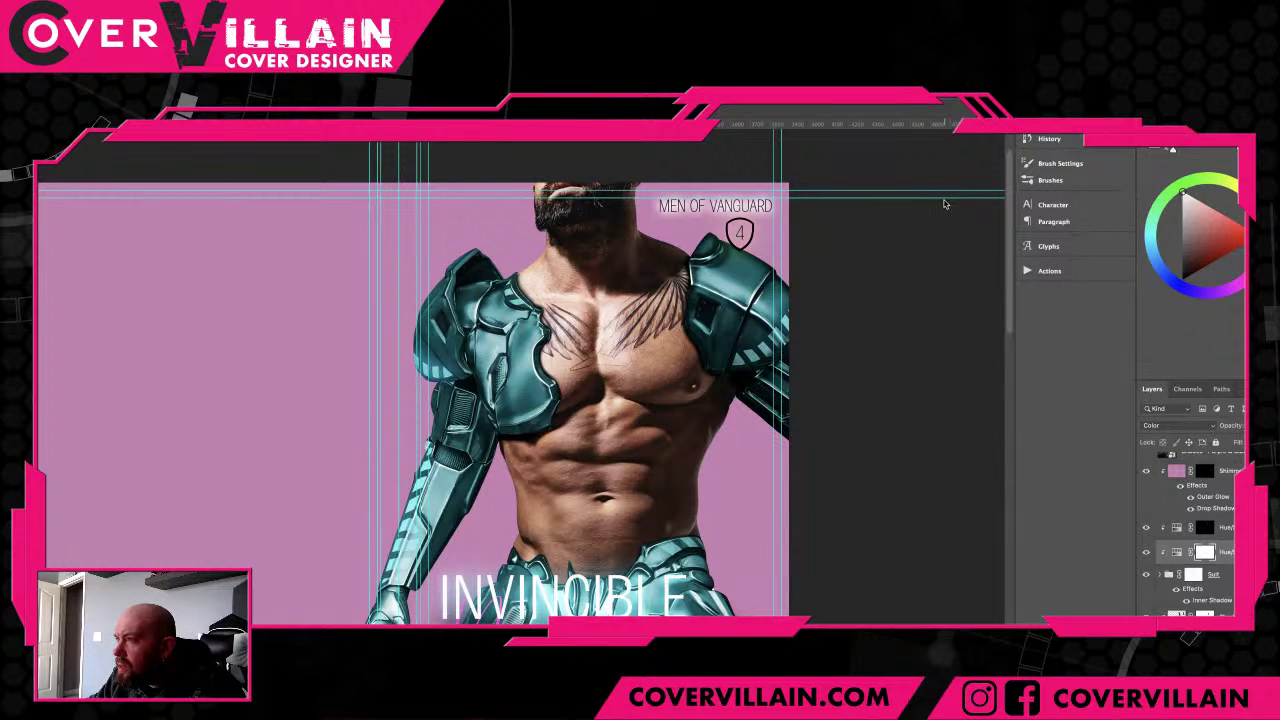
# - Try shifting the armour tint's hue through purple to deep maroon
pyautogui.moveTo(945, 201); pyautogui.dragTo(953, 203)
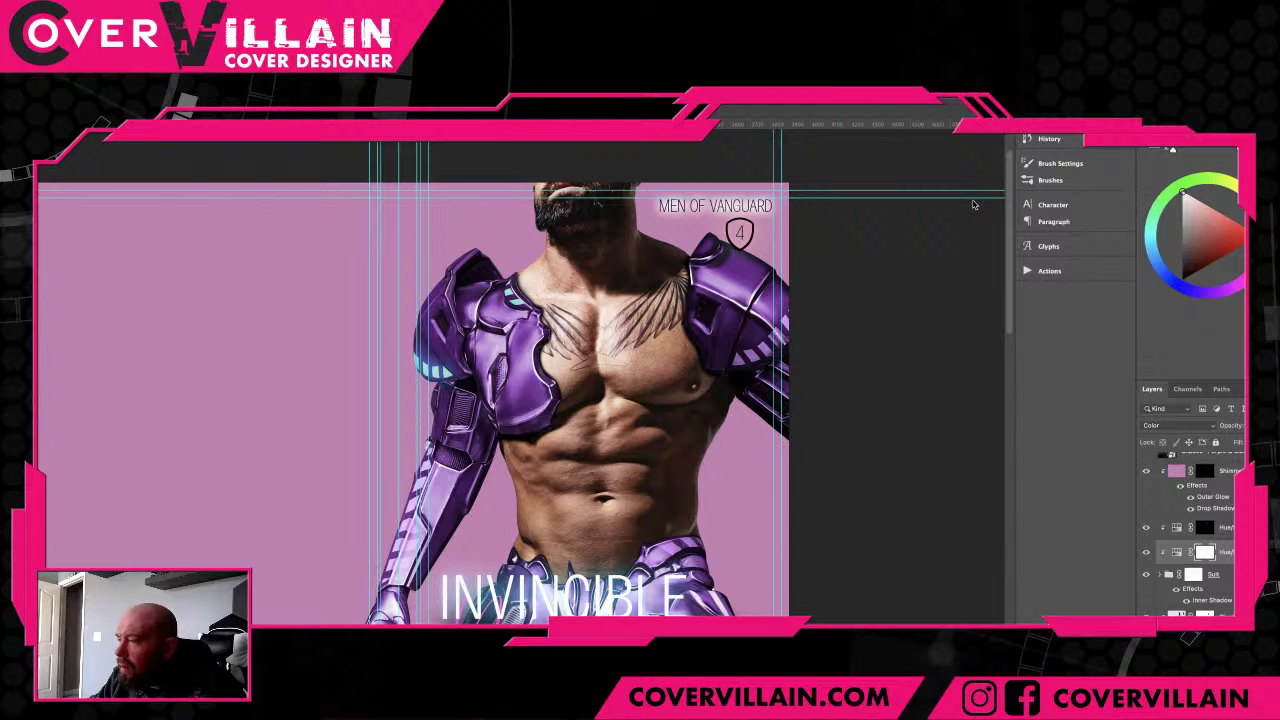
pyautogui.moveTo(963, 204); pyautogui.dragTo(992, 202)
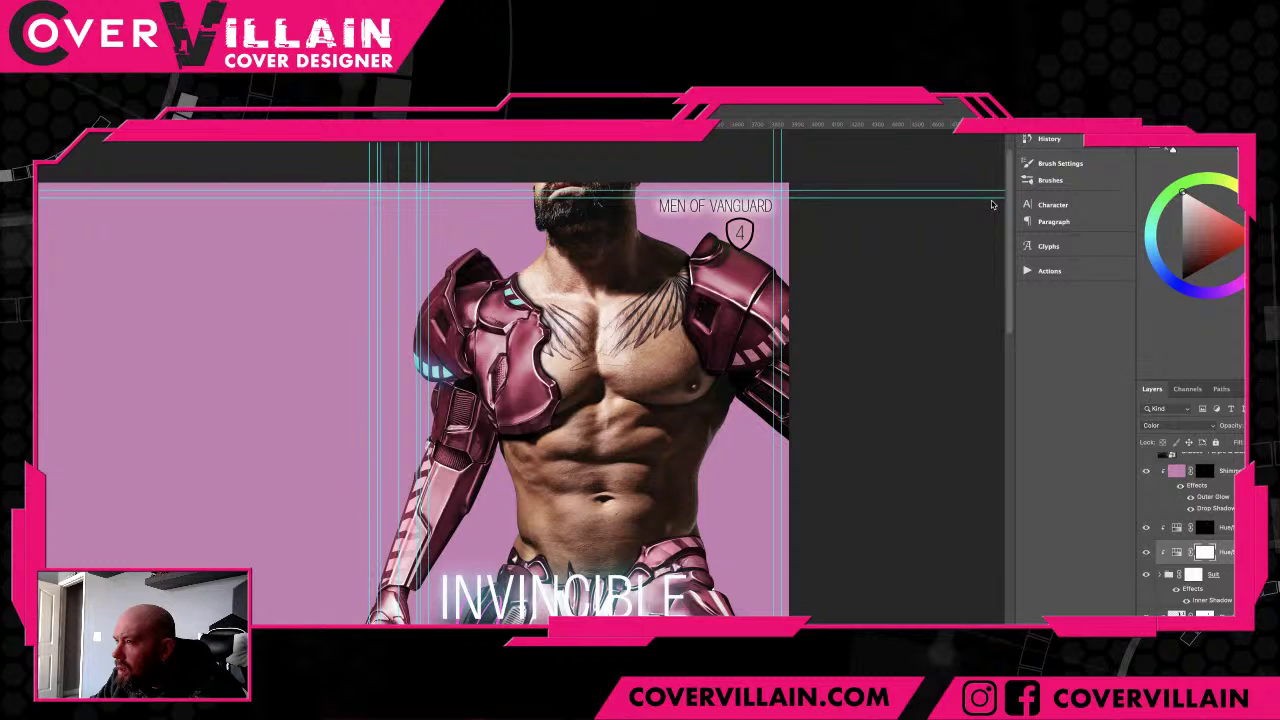
# - Toggle the armour's Hue/Saturation layer off and on to compare the maroon tint with the original red and yellow armour
pyautogui.click(1146, 552)
pyautogui.click(1146, 553)
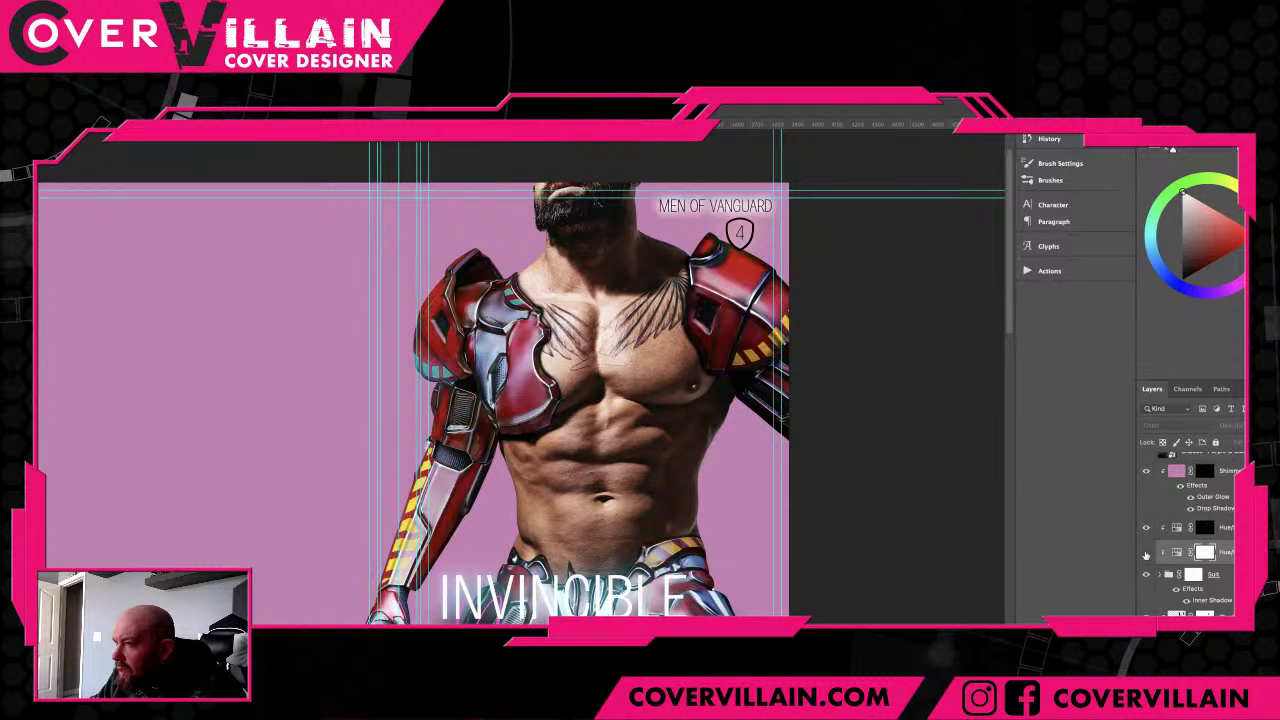
pyautogui.click(1146, 553)
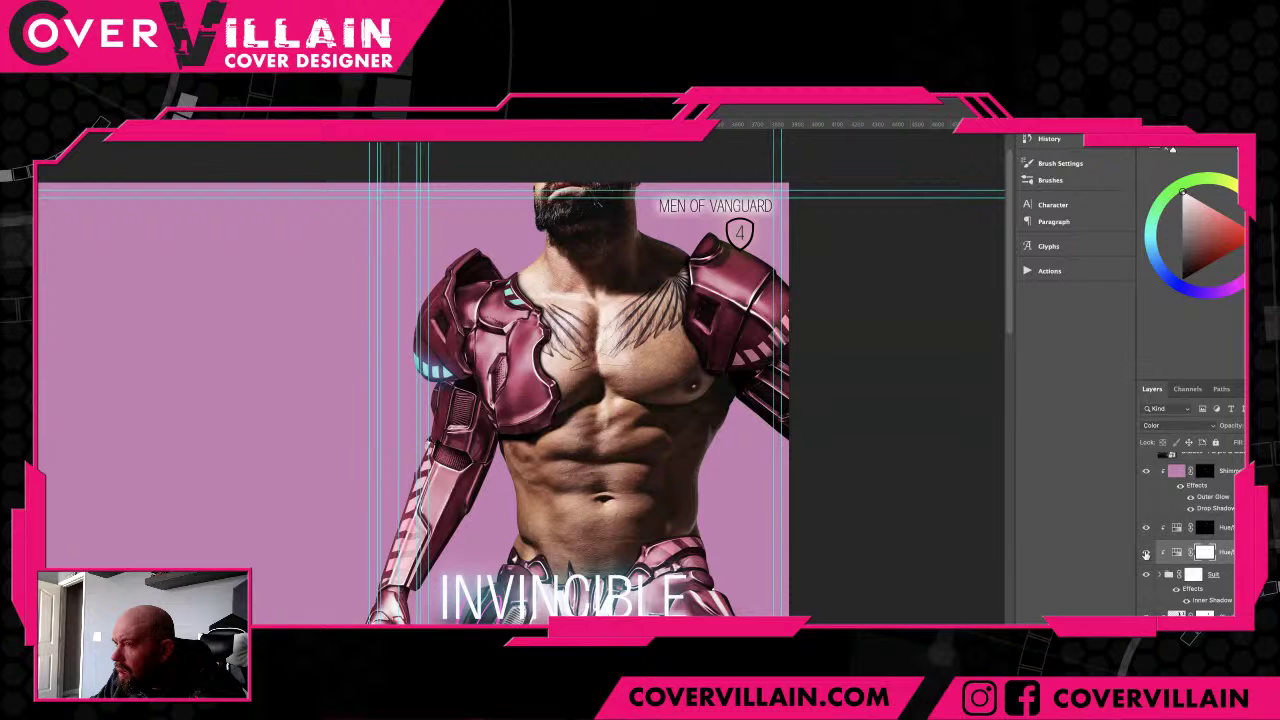
pyautogui.click(1146, 553)
pyautogui.click(1146, 553)
pyautogui.click(1146, 553)
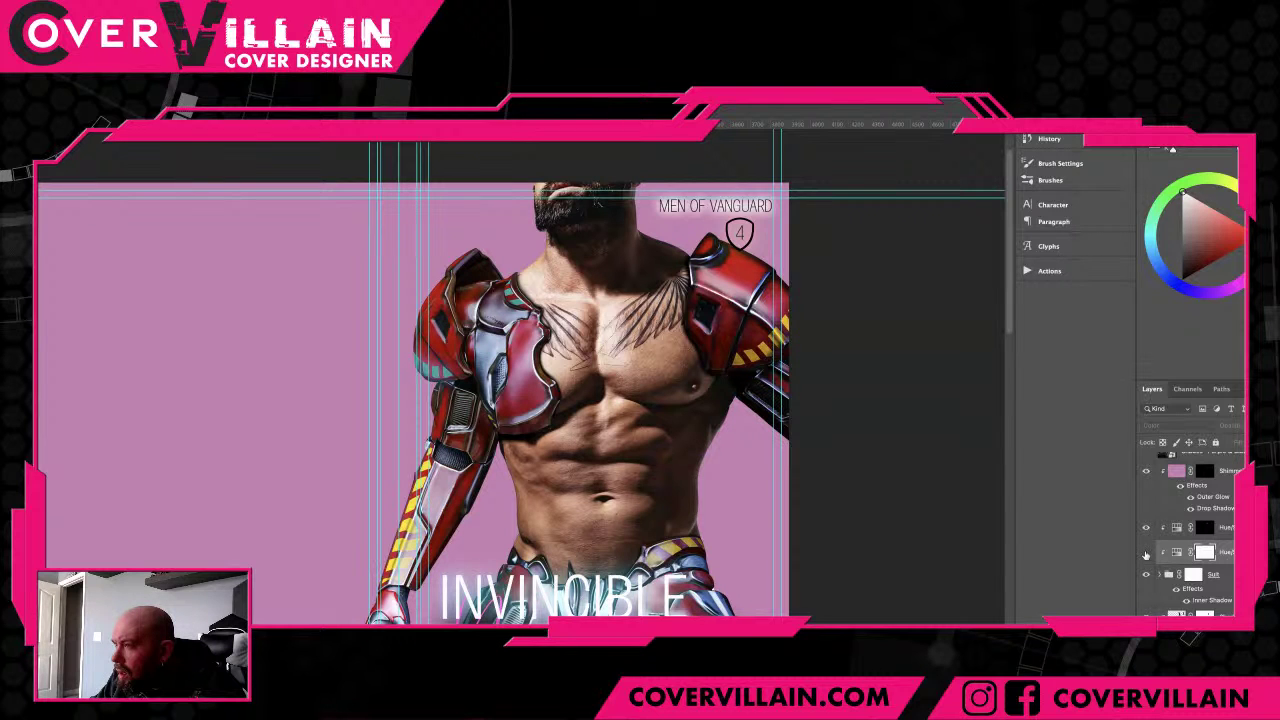
pyautogui.click(1146, 553)
pyautogui.click(1146, 553)
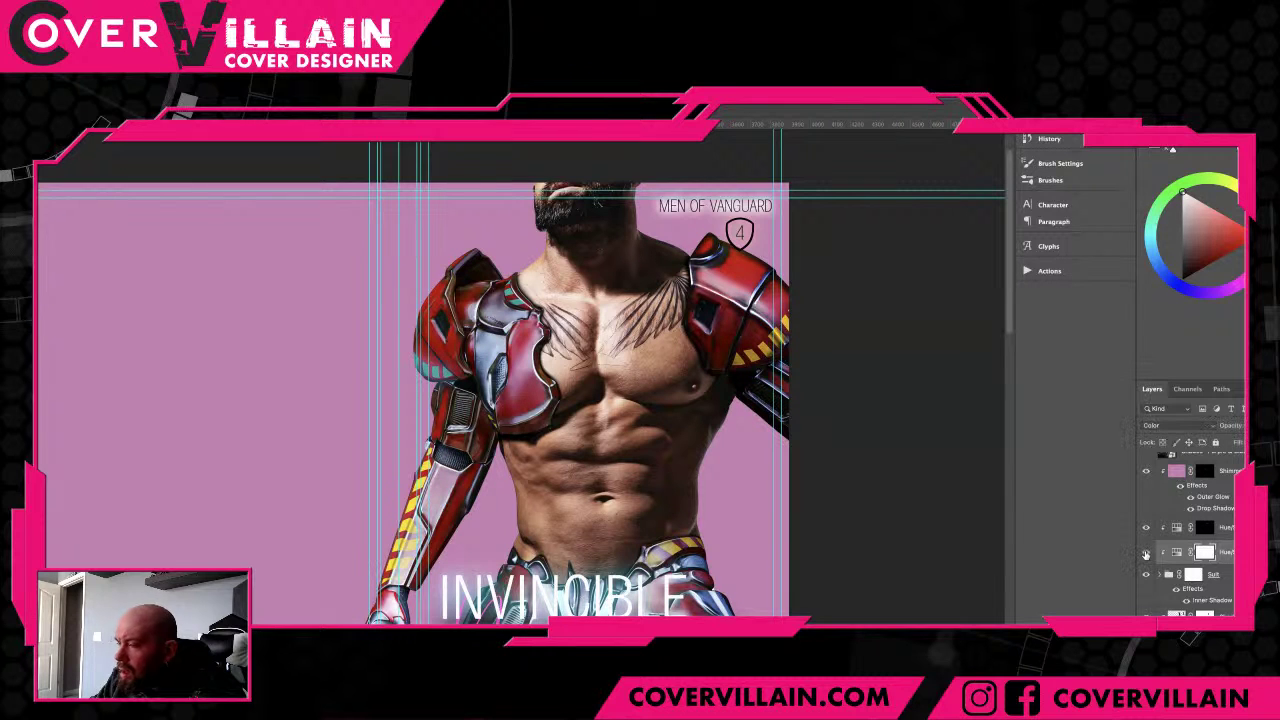
pyautogui.click(1146, 553)
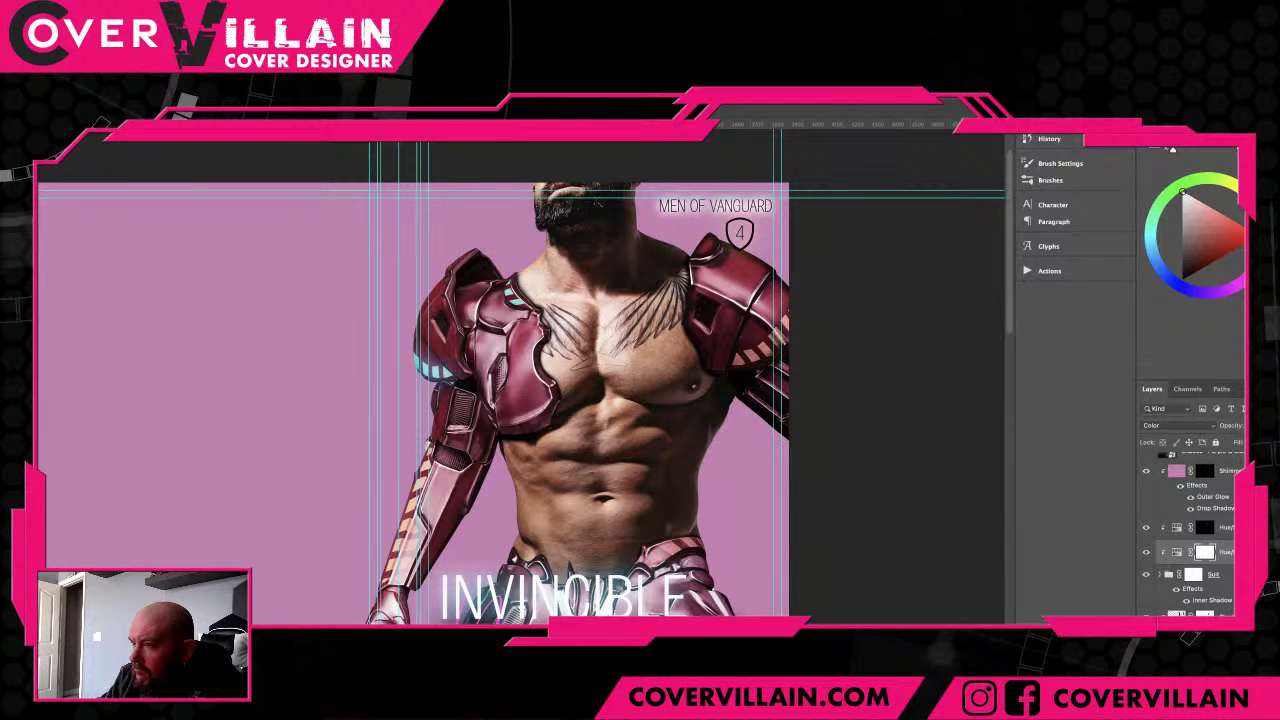
pyautogui.click(1147, 553)
pyautogui.click(1147, 553)
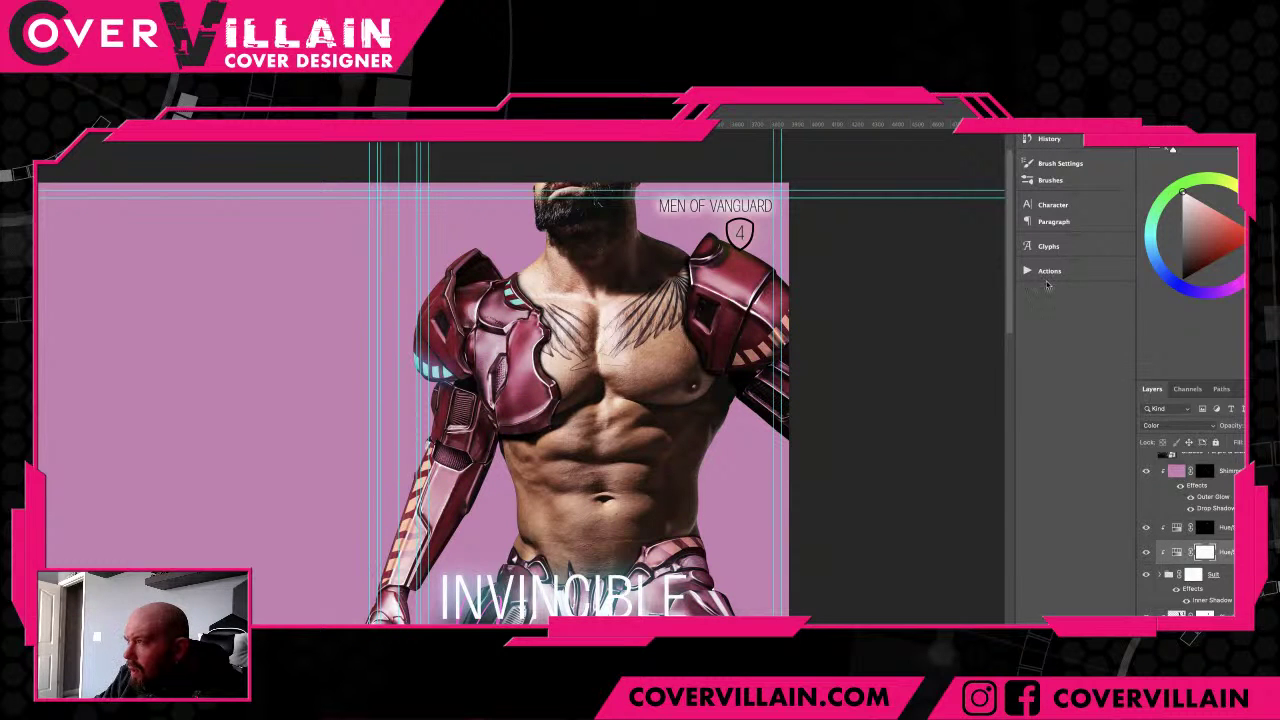
# - Adjust the Hue/Saturation layer's hue to turn the whole armour steel blue
pyautogui.click(900, 203)
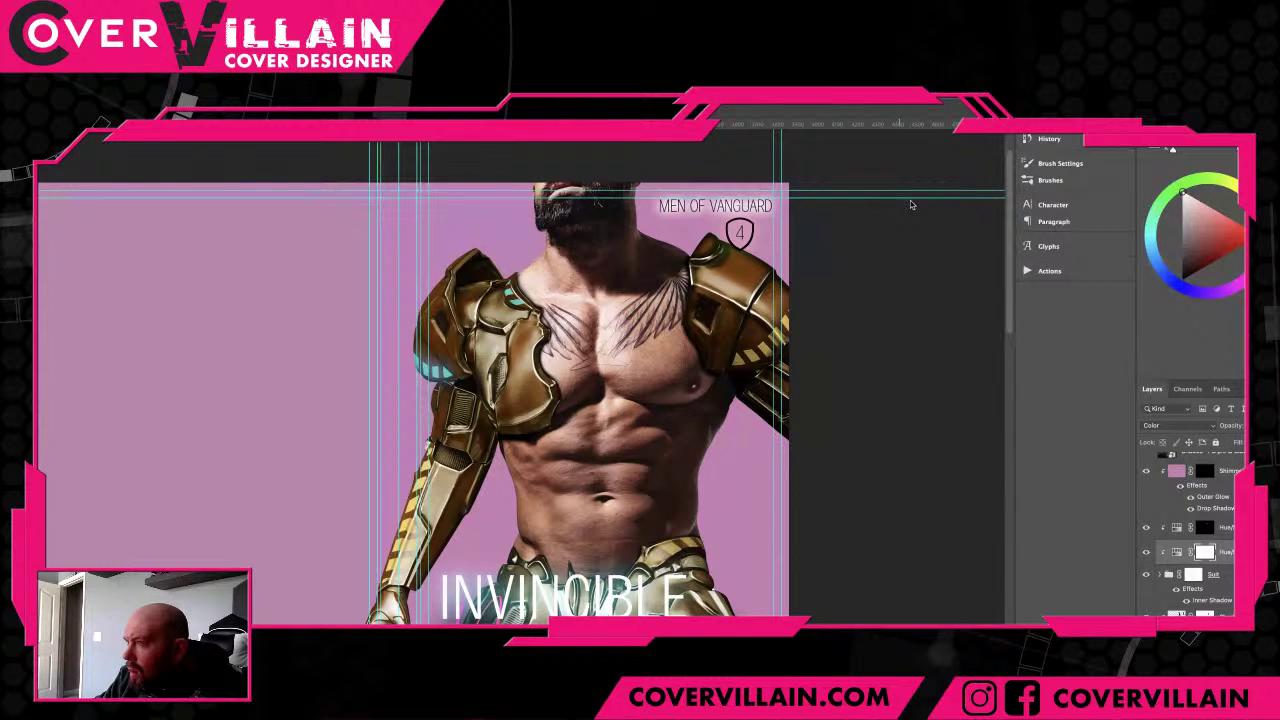
pyautogui.moveTo(911, 205); pyautogui.dragTo(946, 203)
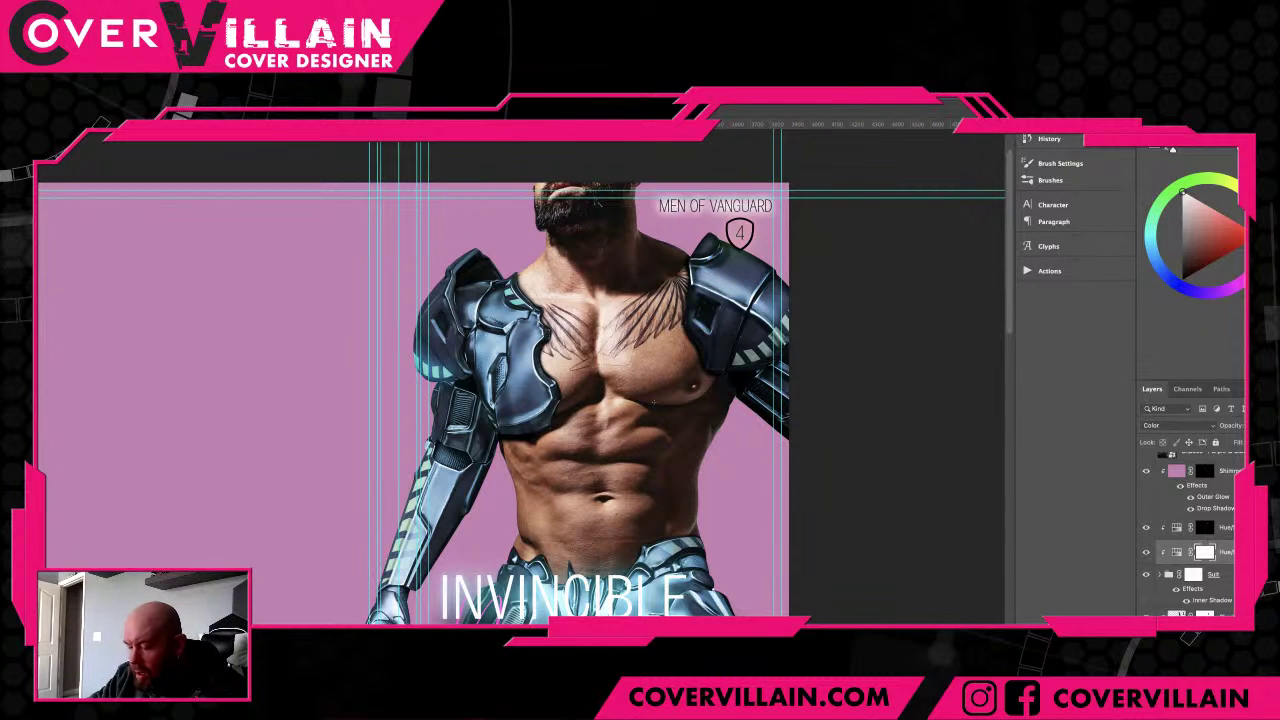
# - Select the stripes' Hue/Saturation layer mask and hide the steel-blue armour tint layer to reveal the original yellow forearm stripes
pyautogui.scroll(6, 655, 406)
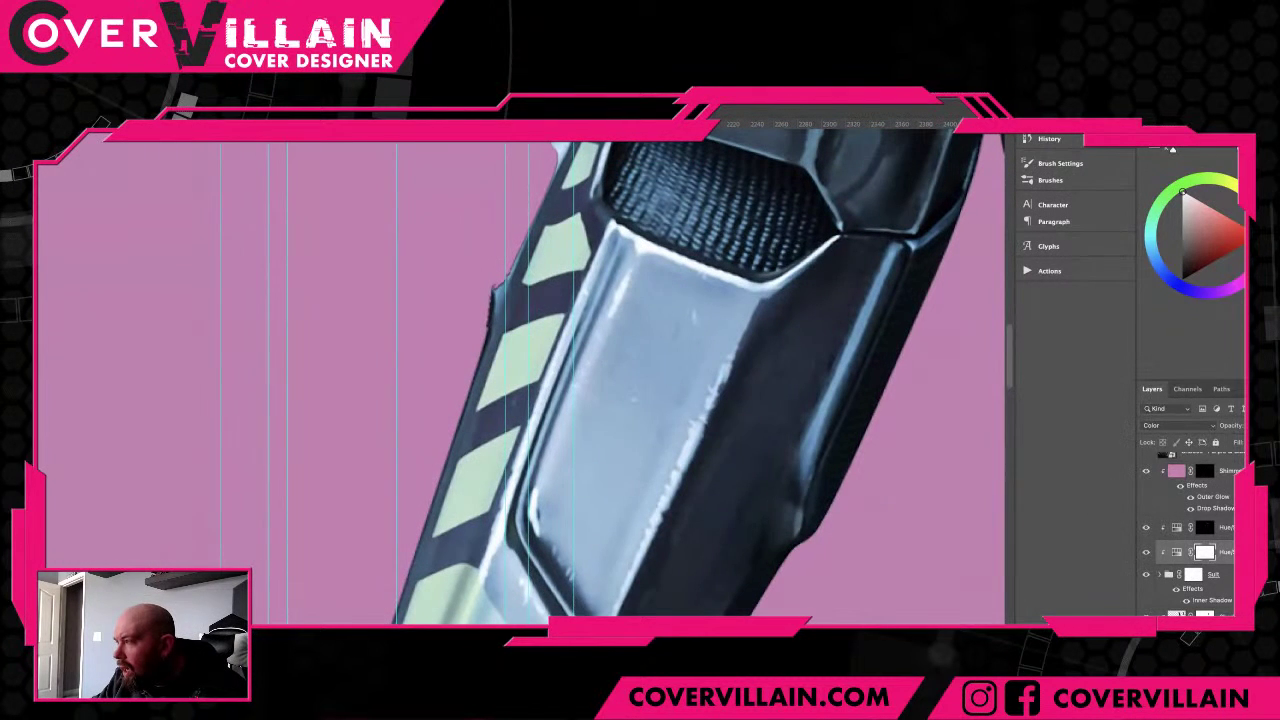
pyautogui.click(1208, 531)
pyautogui.moveTo(698, 424); pyautogui.dragTo(681, 504)
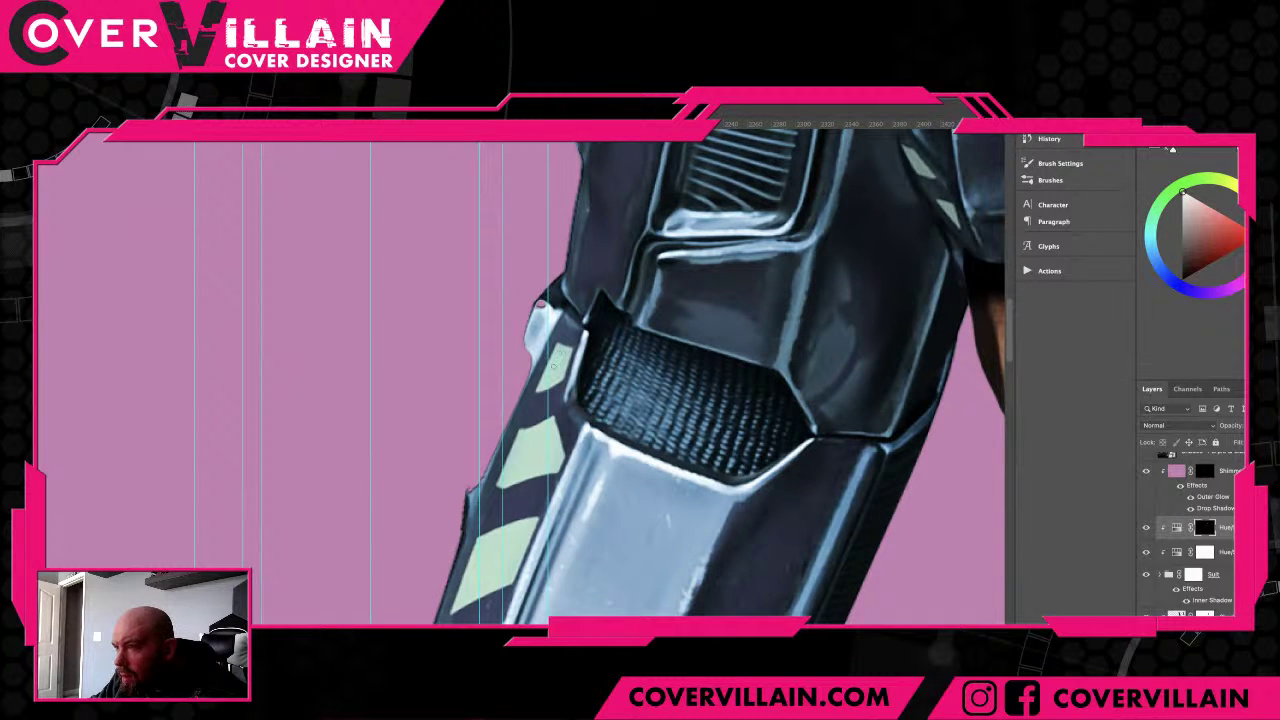
pyautogui.click(1146, 552)
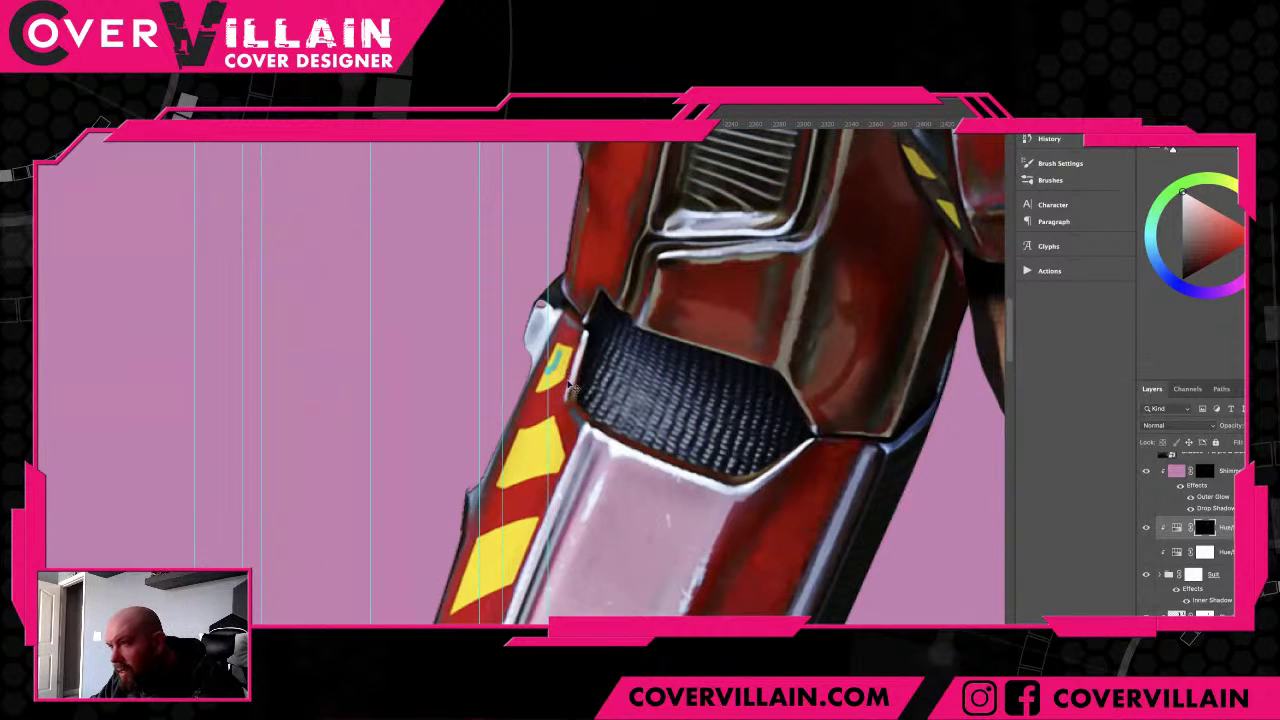
# - Paint white on the stripes' mask to turn the uppermost yellow forearm stripe, beside the black mesh elbow, fully turquoise
pyautogui.scroll(1, 565, 388)
pyautogui.scroll(3, 565, 388)
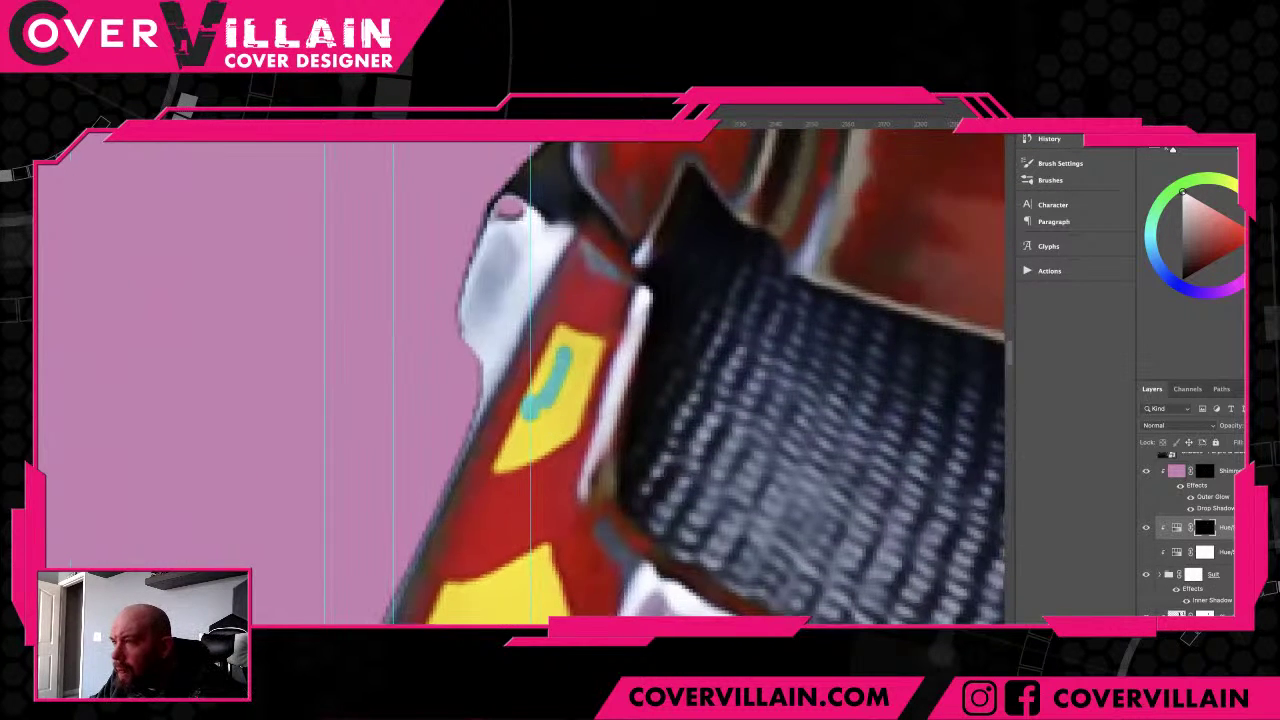
pyautogui.moveTo(562, 330)
pyautogui.mouseDown()
pyautogui.moveTo(504, 467)
pyautogui.moveTo(572, 420)
pyautogui.moveTo(597, 348)
pyautogui.moveTo(568, 336)
pyautogui.mouseUp()
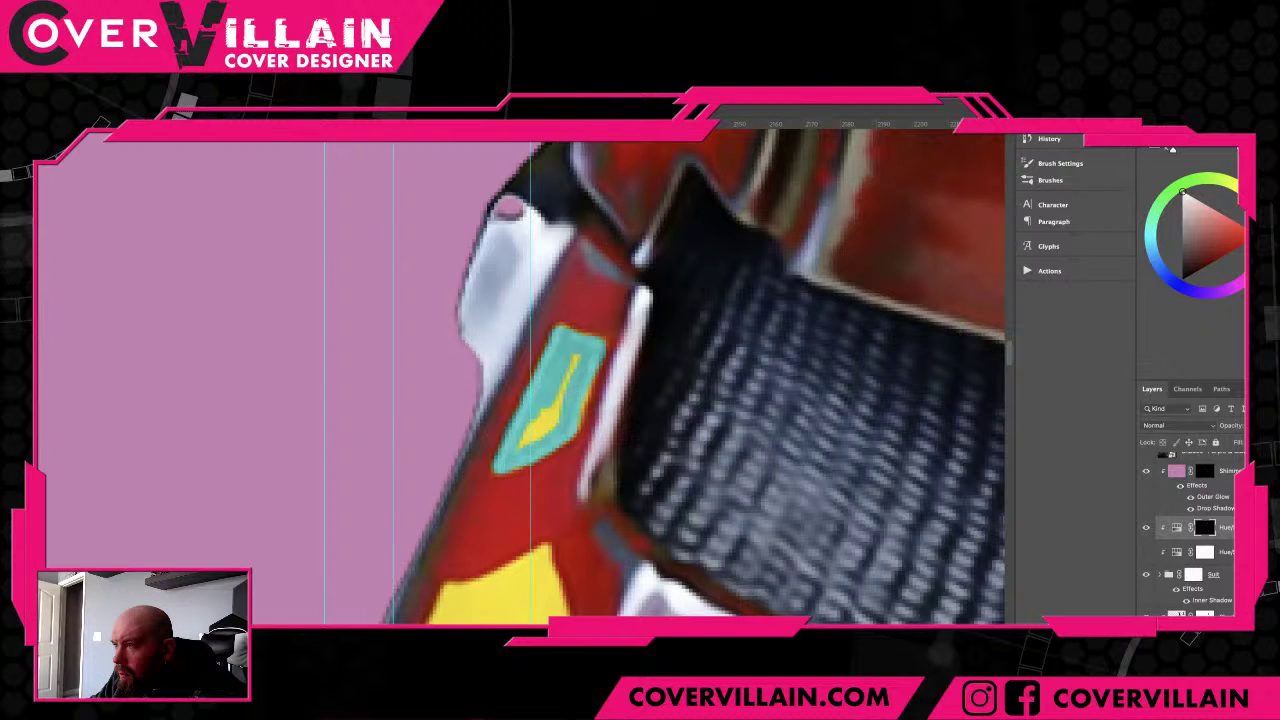
pyautogui.moveTo(584, 380)
pyautogui.mouseDown()
pyautogui.moveTo(567, 419)
pyautogui.moveTo(581, 391)
pyautogui.moveTo(560, 391)
pyautogui.moveTo(524, 441)
pyautogui.moveTo(535, 412)
pyautogui.moveTo(557, 407)
pyautogui.moveTo(538, 438)
pyautogui.mouseUp()
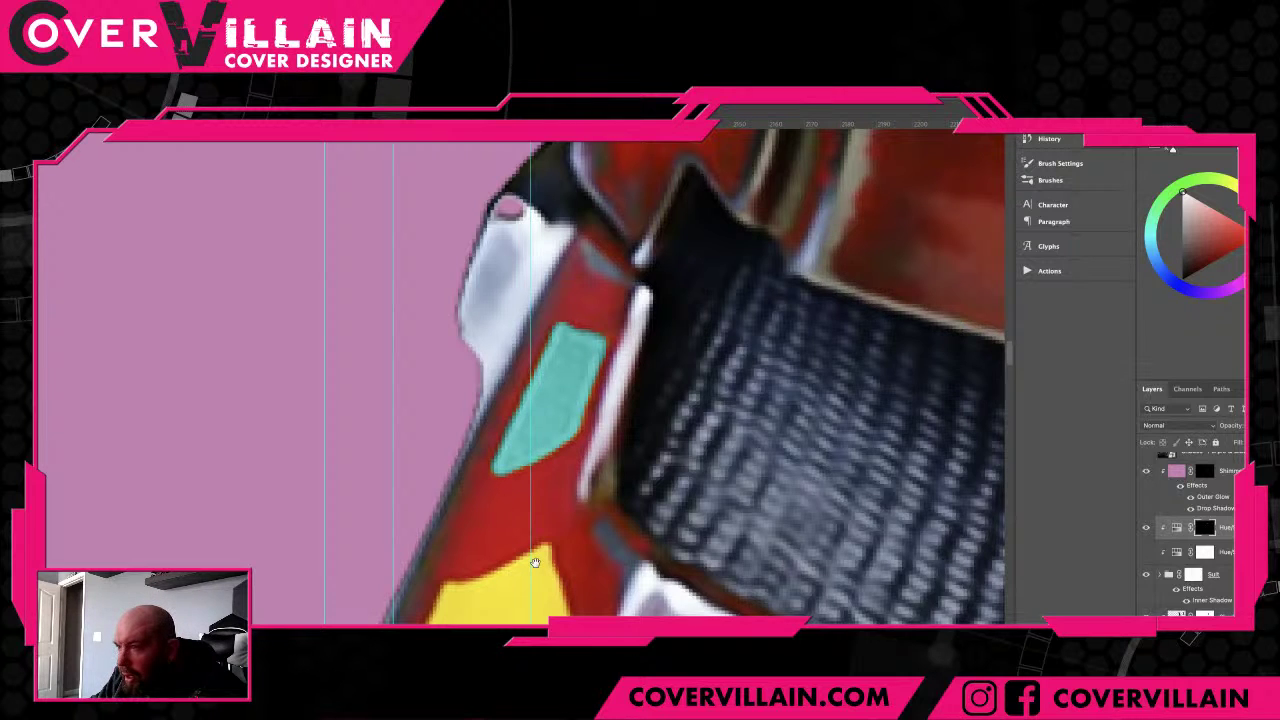
# - Outline and fill the second yellow forearm stripe in the mask so it turns turquoise, keeping the paint inside its edges
pyautogui.moveTo(535, 563); pyautogui.dragTo(598, 413)
pyautogui.moveTo(505, 385)
pyautogui.mouseDown()
pyautogui.moveTo(443, 538)
pyautogui.moveTo(460, 512)
pyautogui.mouseUp()
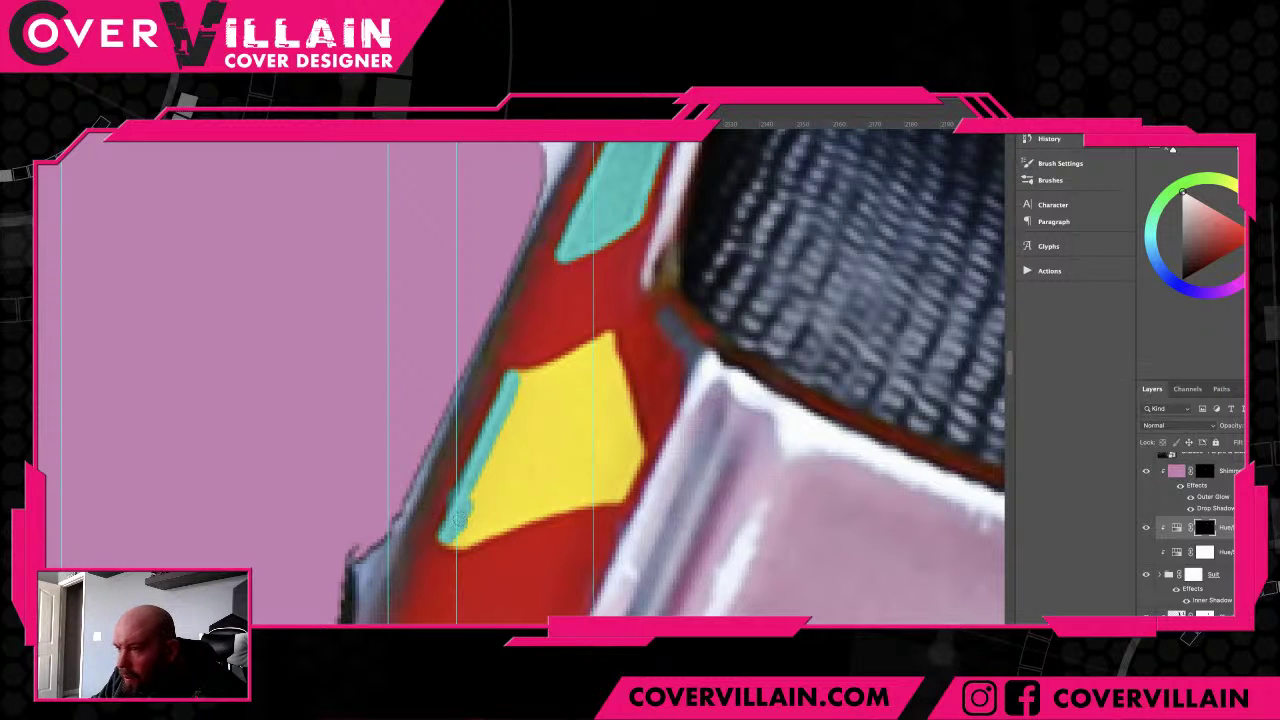
pyautogui.keyDown('alt'); pyautogui.click(446, 505); pyautogui.keyUp('alt')
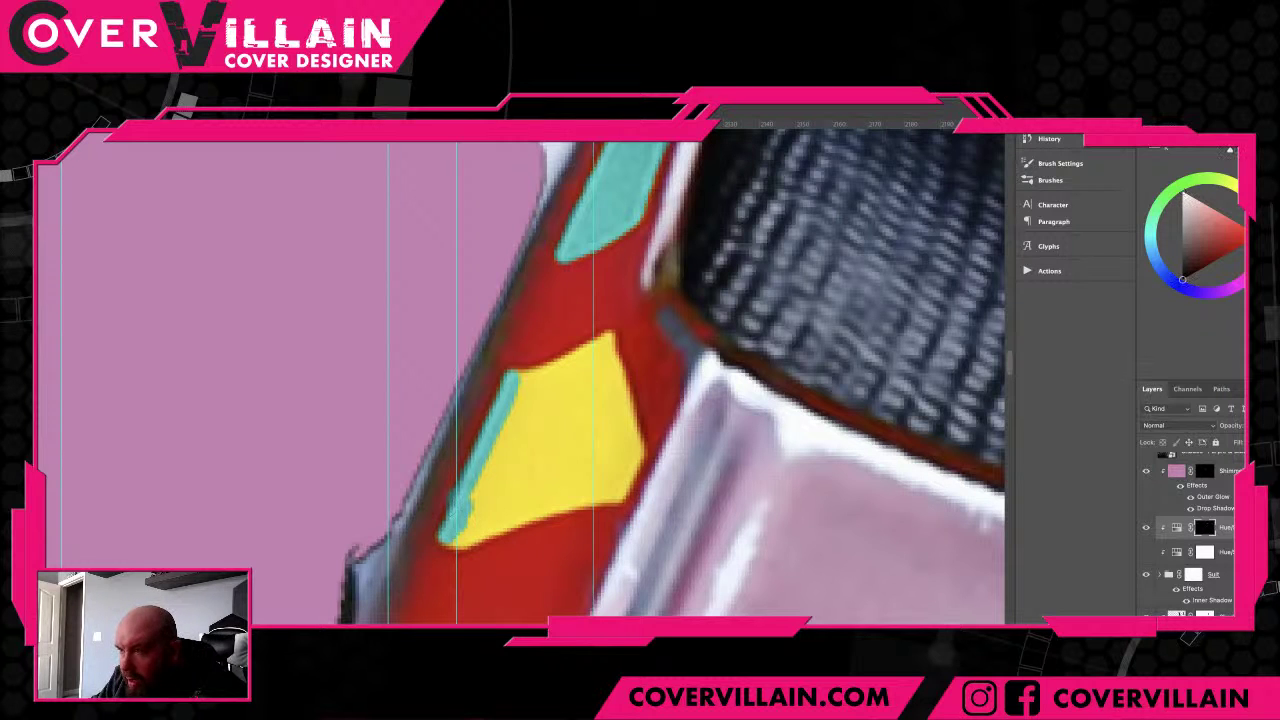
pyautogui.keyDown('alt'); pyautogui.click(441, 512); pyautogui.keyUp('alt')
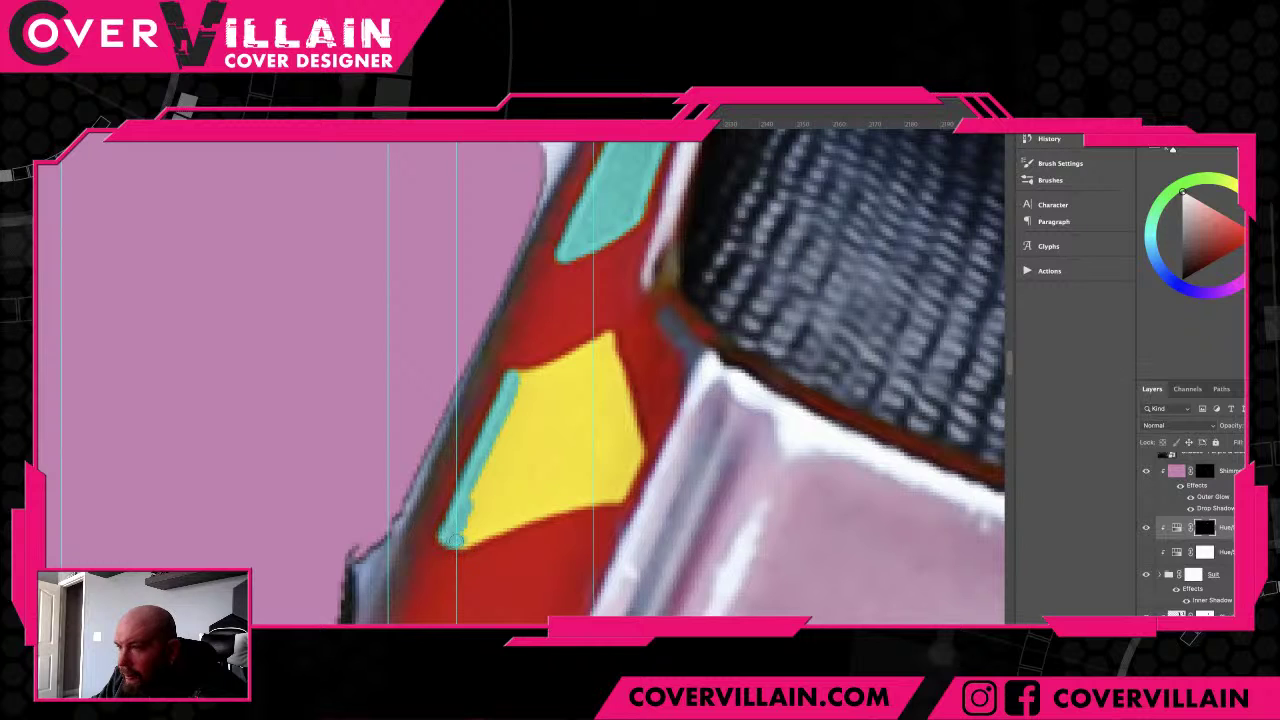
pyautogui.moveTo(453, 540); pyautogui.dragTo(622, 492)
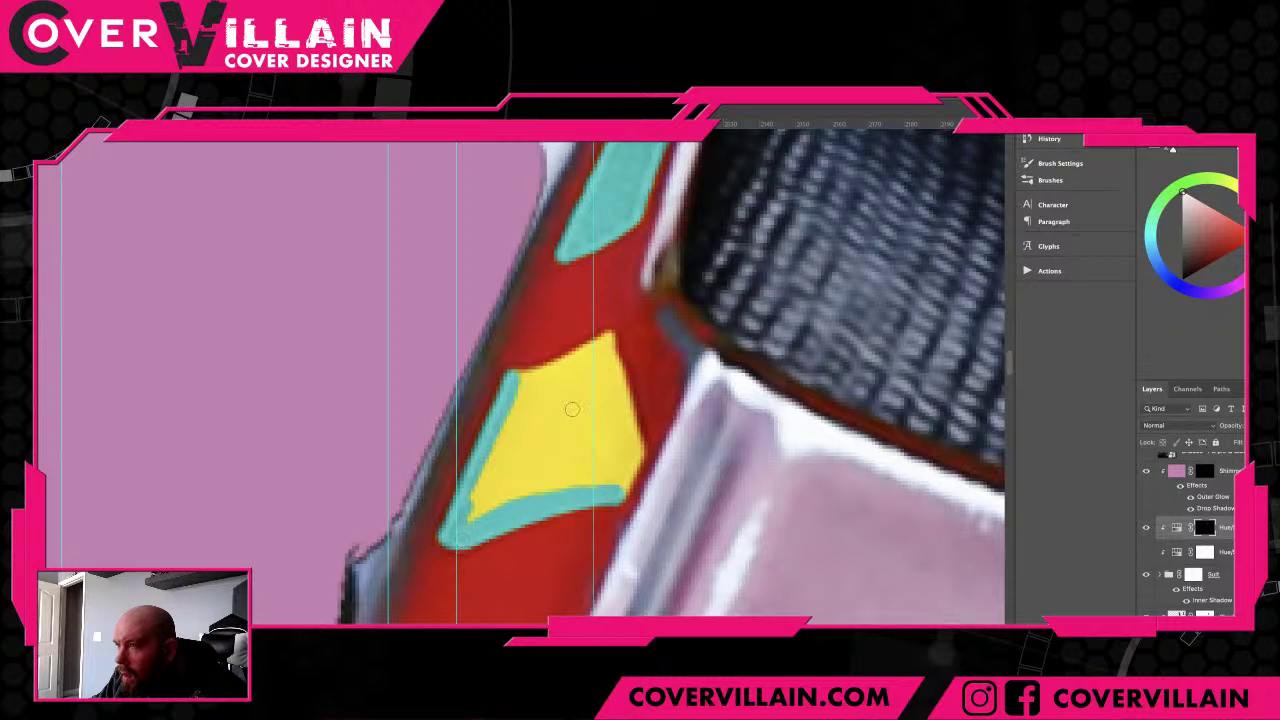
pyautogui.moveTo(606, 340); pyautogui.dragTo(510, 380)
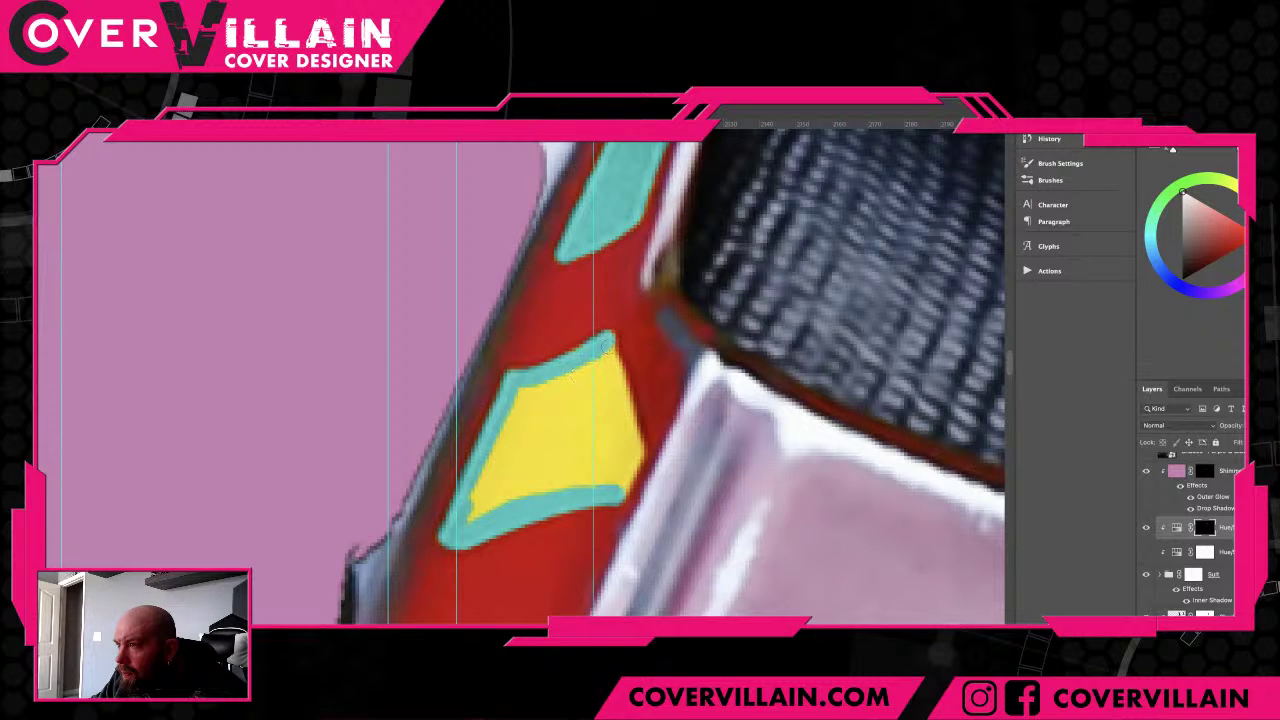
pyautogui.moveTo(610, 345)
pyautogui.mouseDown()
pyautogui.moveTo(636, 457)
pyautogui.moveTo(618, 488)
pyautogui.mouseUp()
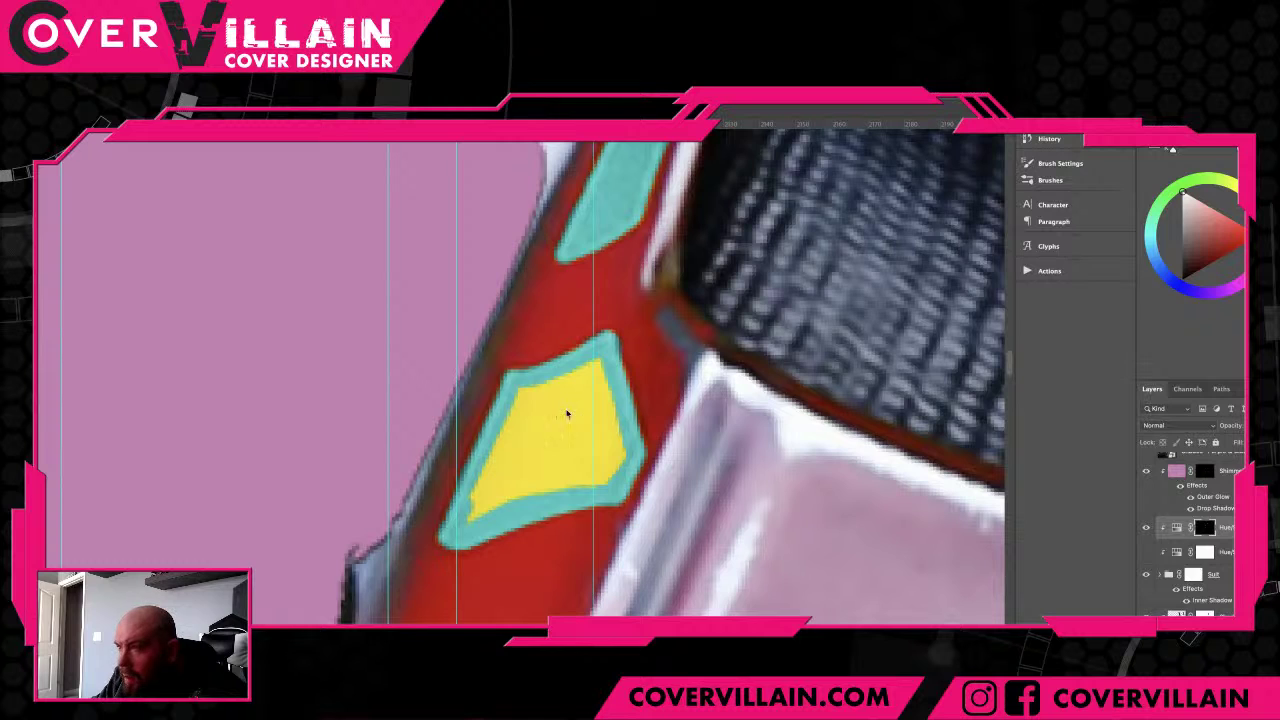
pyautogui.hotkey('alt', 'BackSpace')
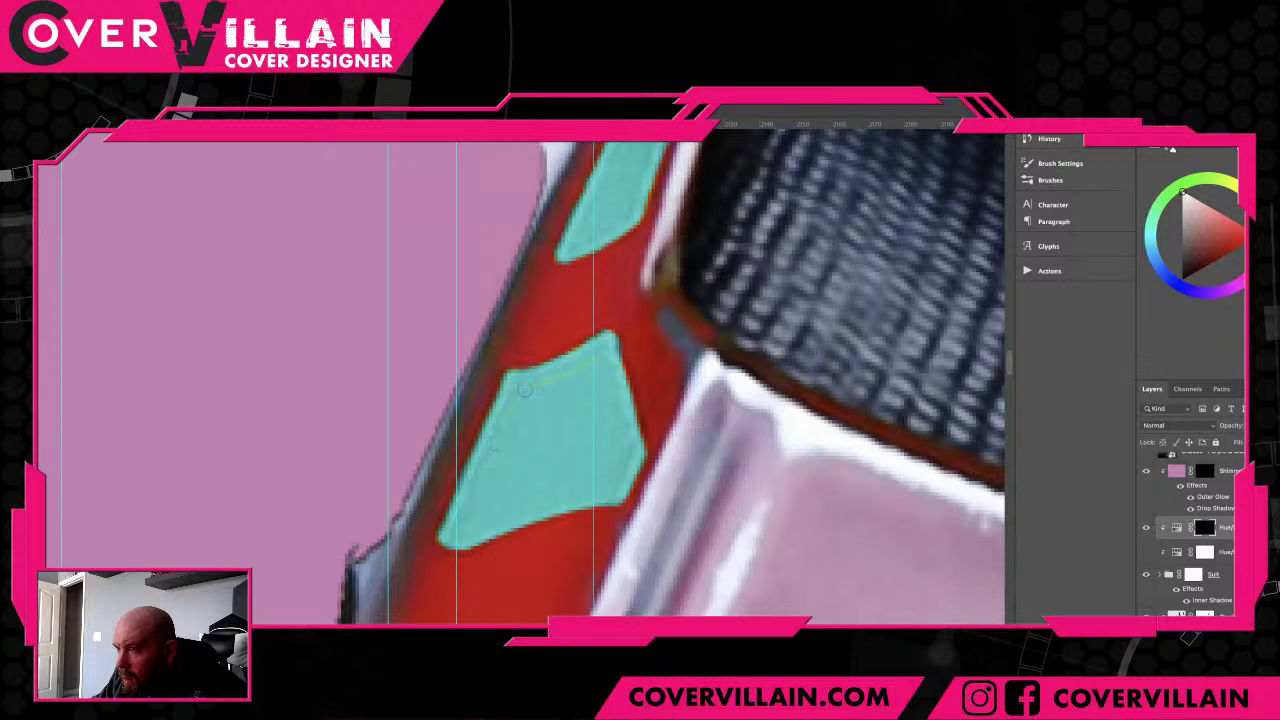
# - Trace the edges of the third yellow forearm stripe in the mask and fill its interior to make it turquoise
pyautogui.moveTo(523, 390); pyautogui.dragTo(622, 200)
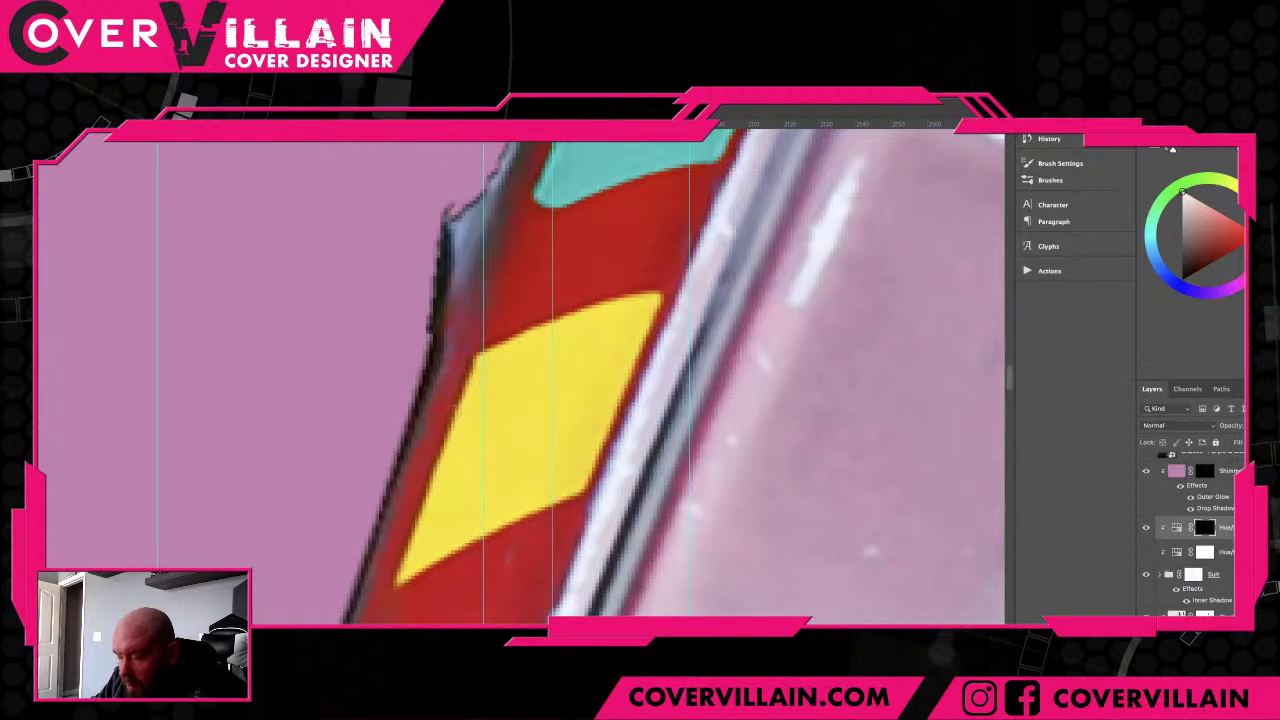
pyautogui.moveTo(480, 365); pyautogui.dragTo(400, 576)
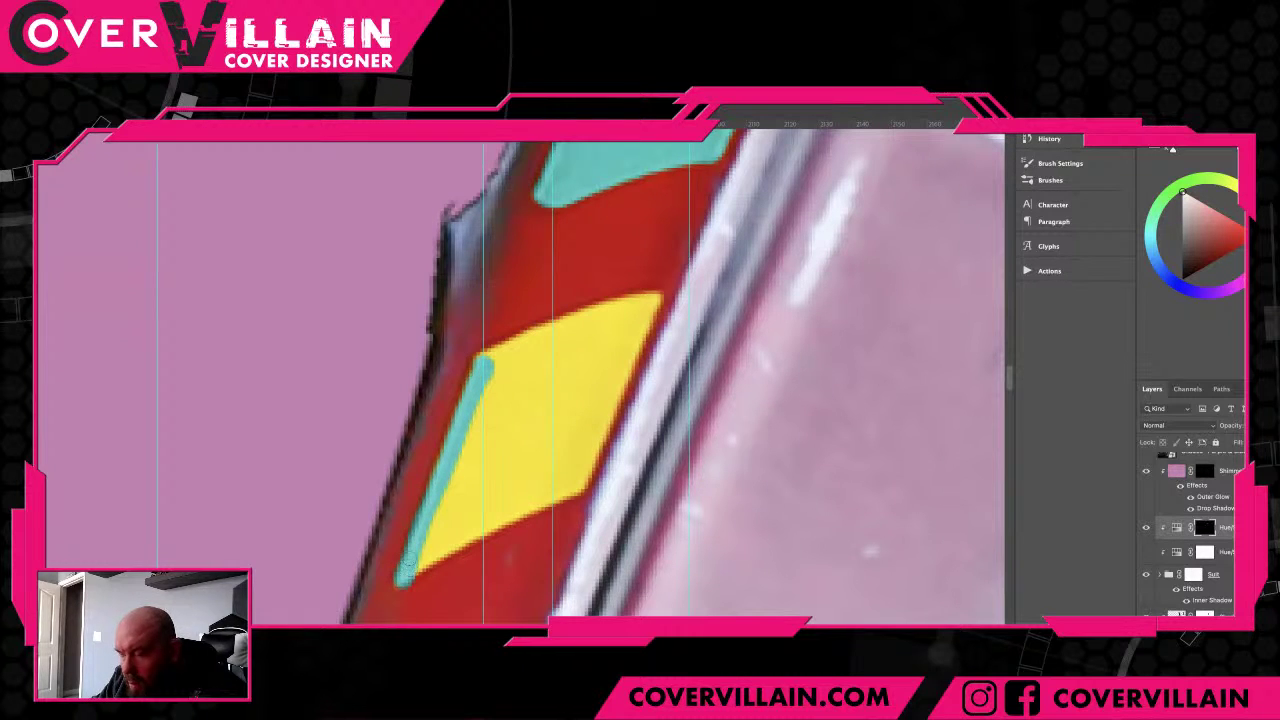
pyautogui.keyDown('alt'); pyautogui.click(413, 498); pyautogui.keyUp('alt')
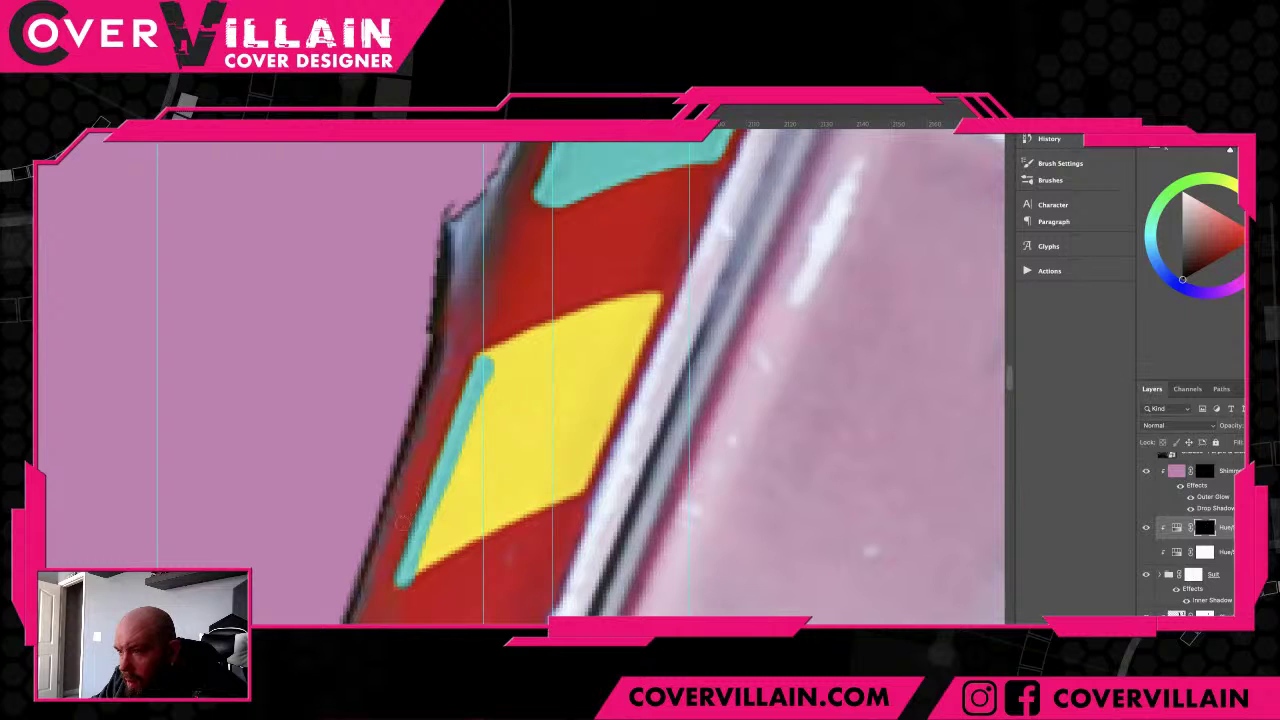
pyautogui.press('x')
pyautogui.moveTo(582, 486); pyautogui.dragTo(420, 566)
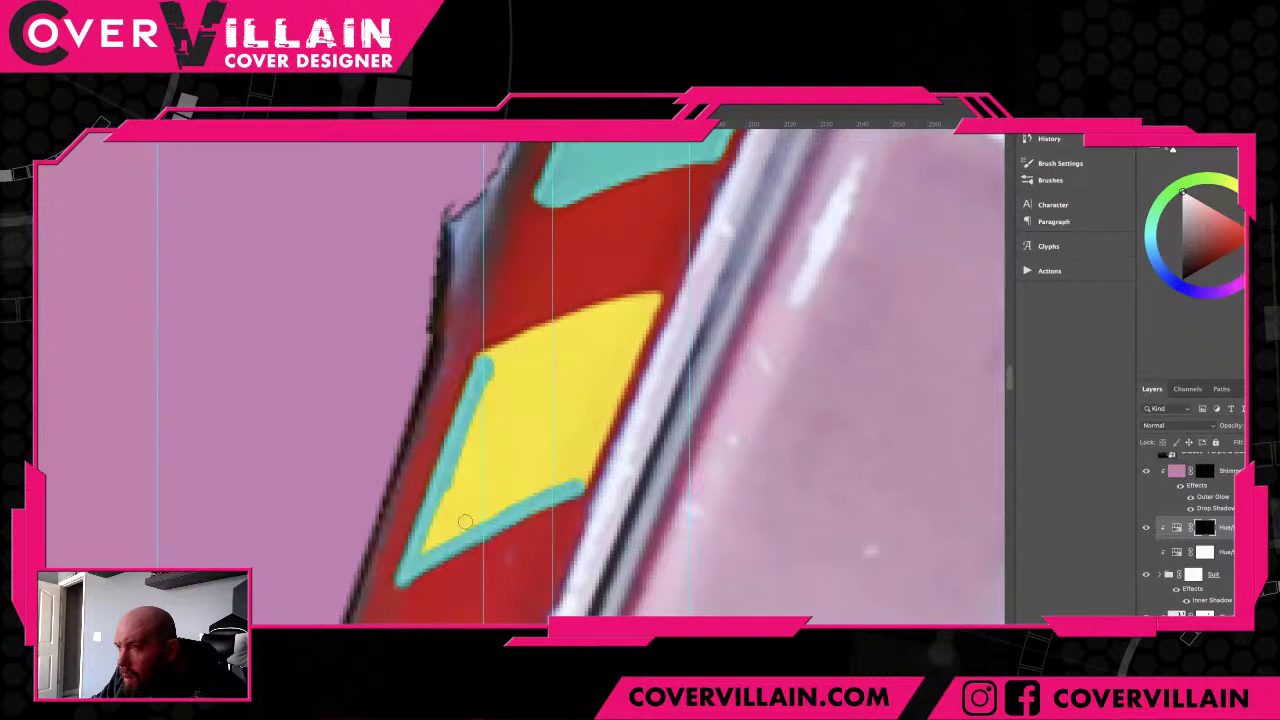
pyautogui.moveTo(660, 298); pyautogui.dragTo(484, 360)
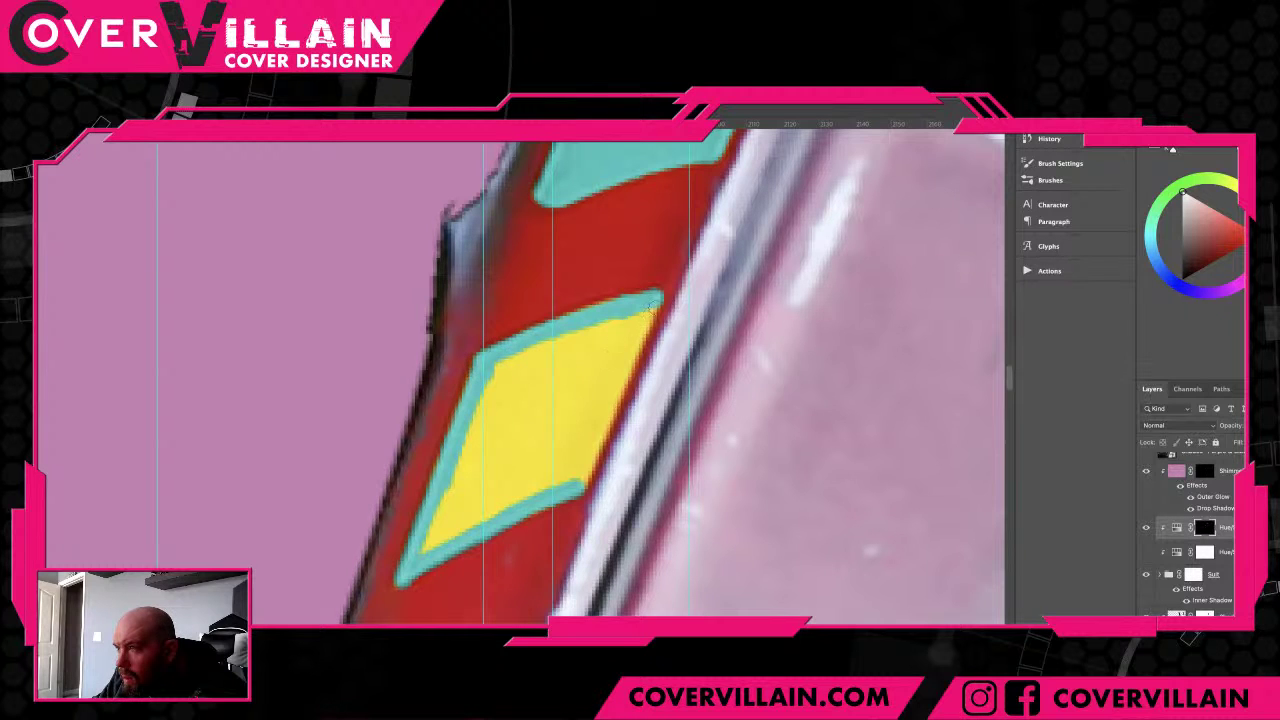
pyautogui.moveTo(648, 305); pyautogui.dragTo(571, 475)
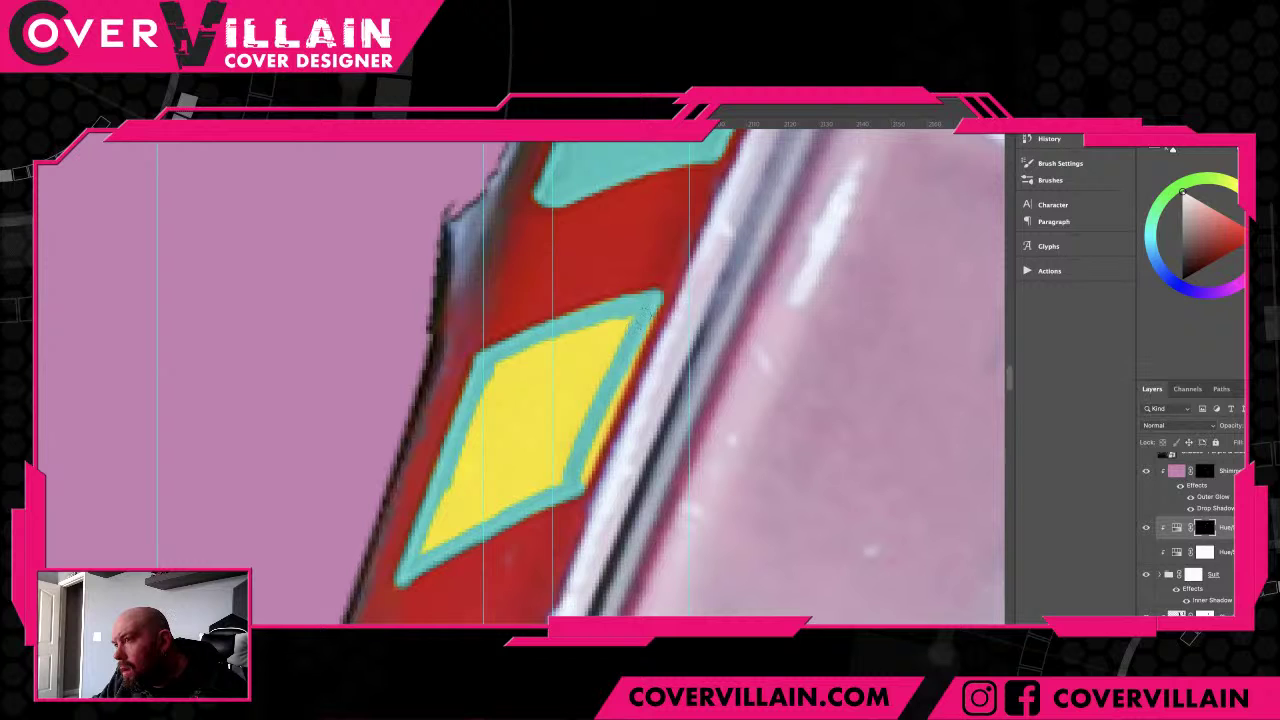
pyautogui.moveTo(636, 338); pyautogui.dragTo(583, 472)
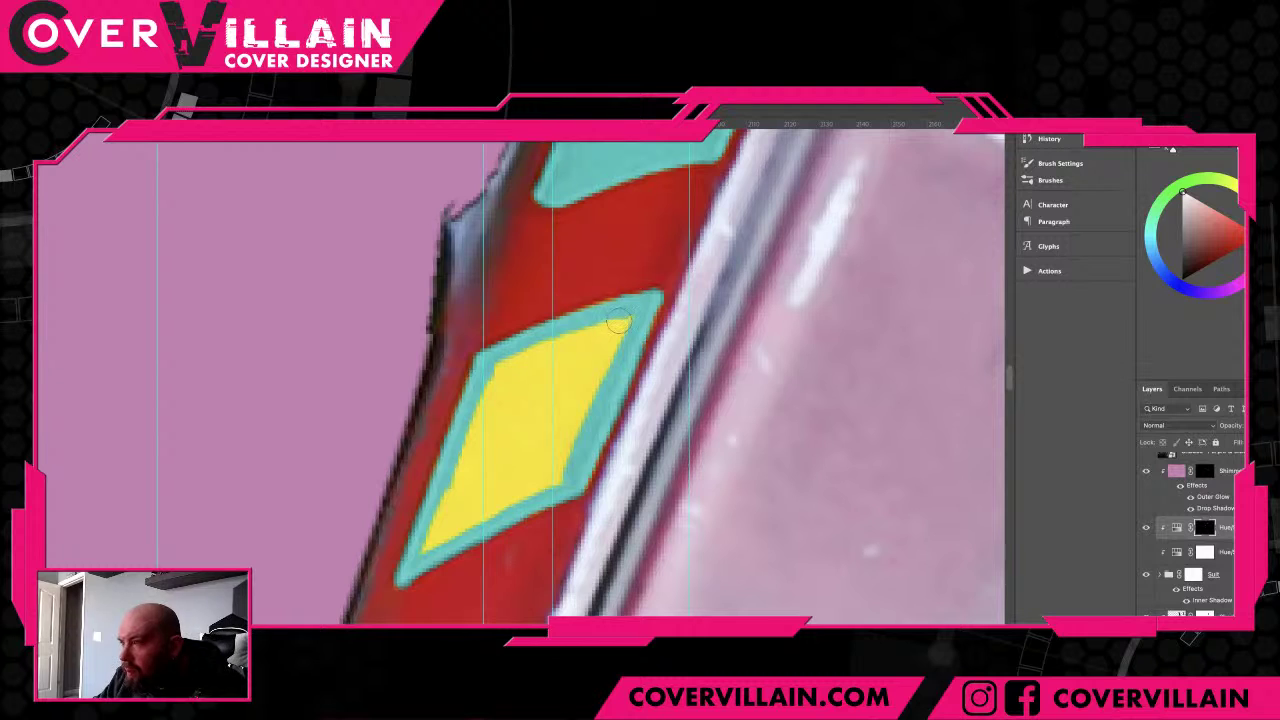
pyautogui.moveTo(612, 326); pyautogui.dragTo(570, 420)
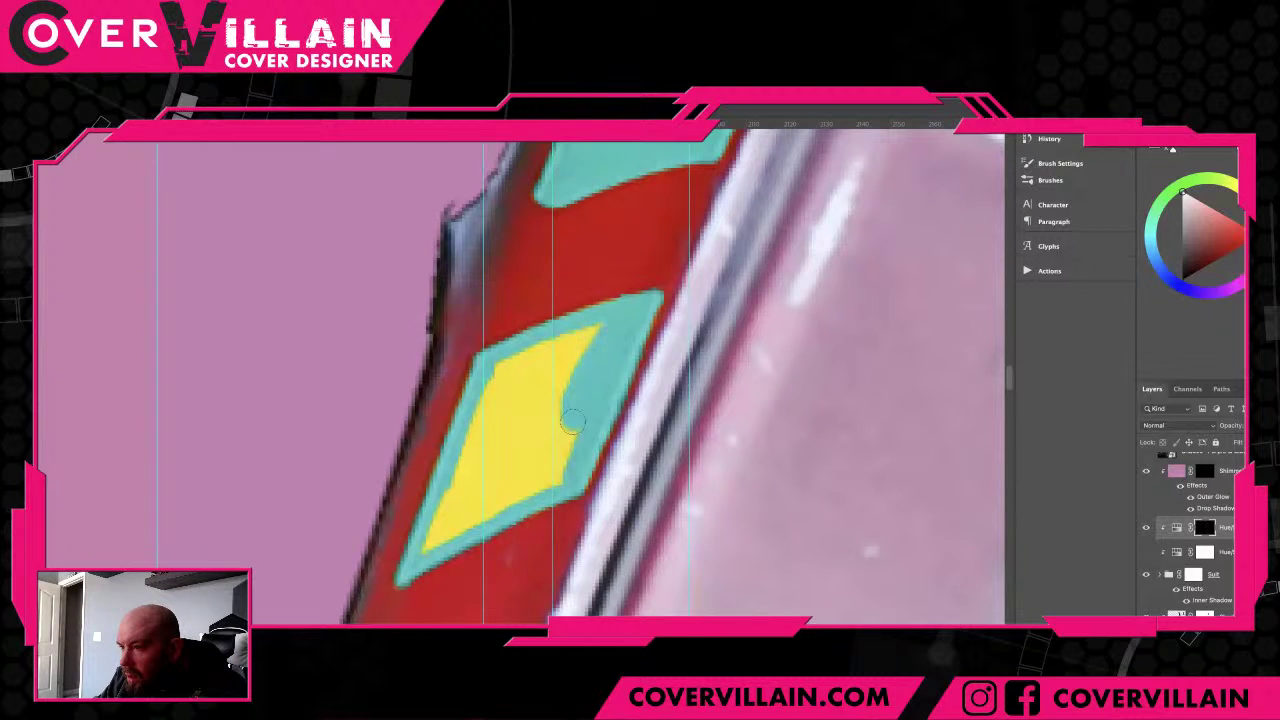
pyautogui.moveTo(572, 421)
pyautogui.mouseDown()
pyautogui.moveTo(498, 385)
pyautogui.moveTo(503, 369)
pyautogui.moveTo(596, 331)
pyautogui.moveTo(523, 470)
pyautogui.moveTo(564, 364)
pyautogui.moveTo(469, 497)
pyautogui.moveTo(502, 391)
pyautogui.moveTo(522, 371)
pyautogui.moveTo(488, 446)
pyautogui.mouseUp()
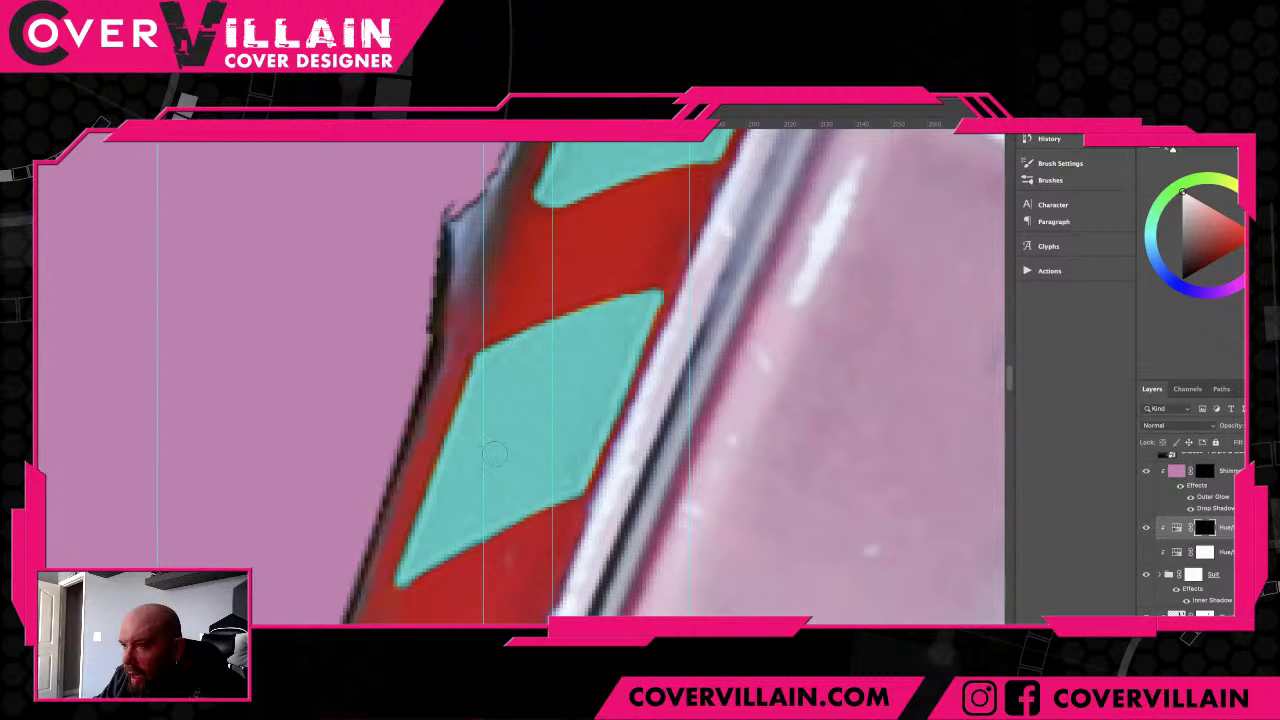
# - Recolour the fourth yellow forearm stripe turquoise by painting its borders, corners and centre into the mask
pyautogui.moveTo(520, 530); pyautogui.dragTo(571, 351)
pyautogui.moveTo(509, 553); pyautogui.dragTo(545, 427)
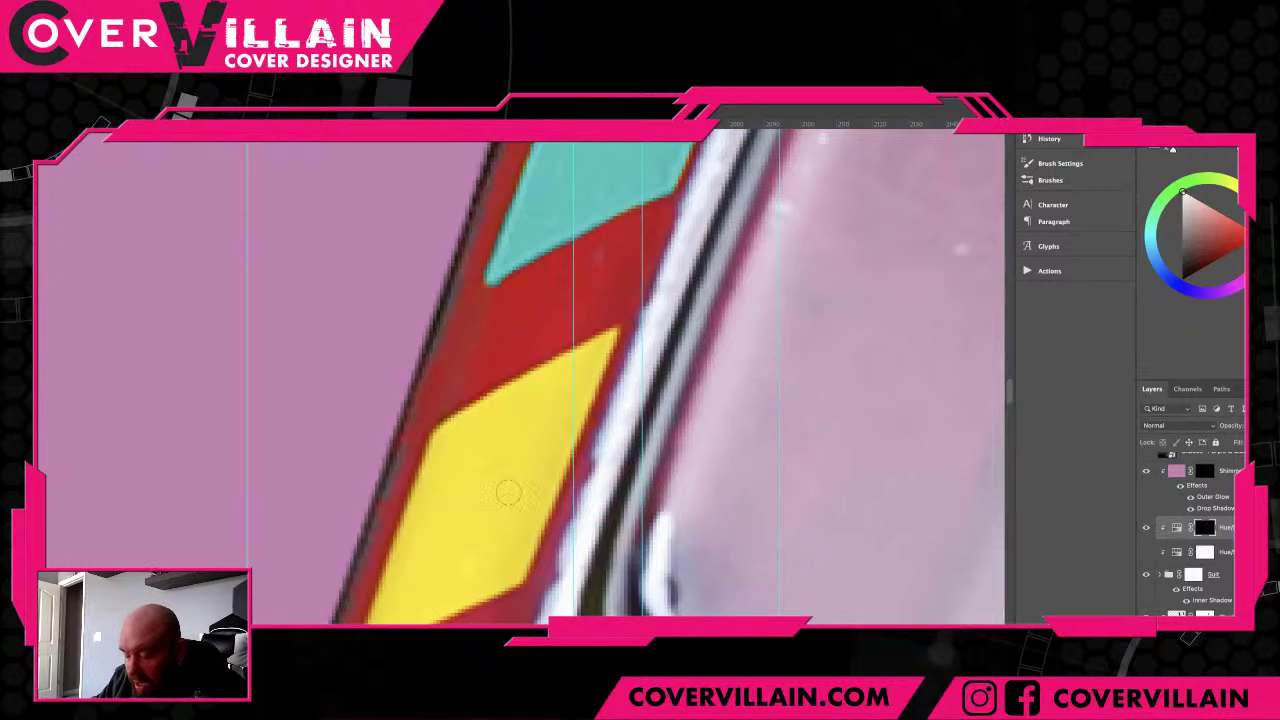
pyautogui.moveTo(486, 491); pyautogui.dragTo(551, 409)
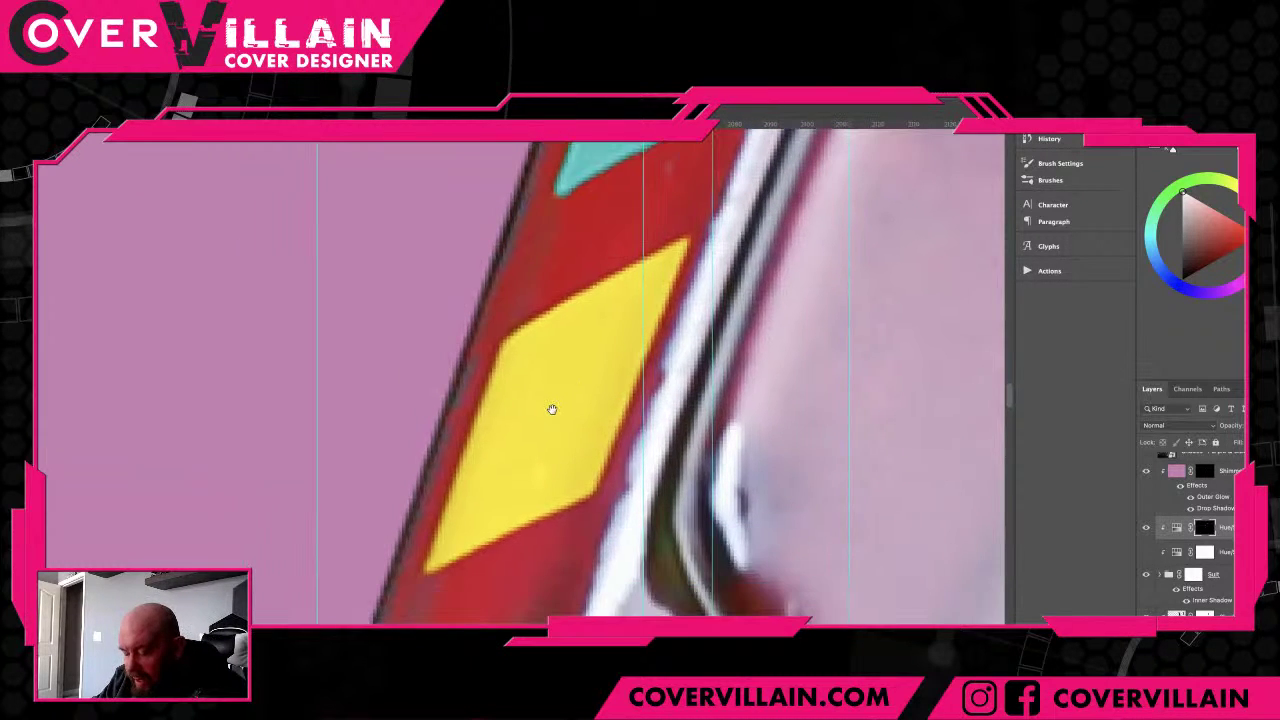
pyautogui.moveTo(517, 354); pyautogui.dragTo(447, 543)
pyautogui.moveTo(583, 472); pyautogui.dragTo(468, 544)
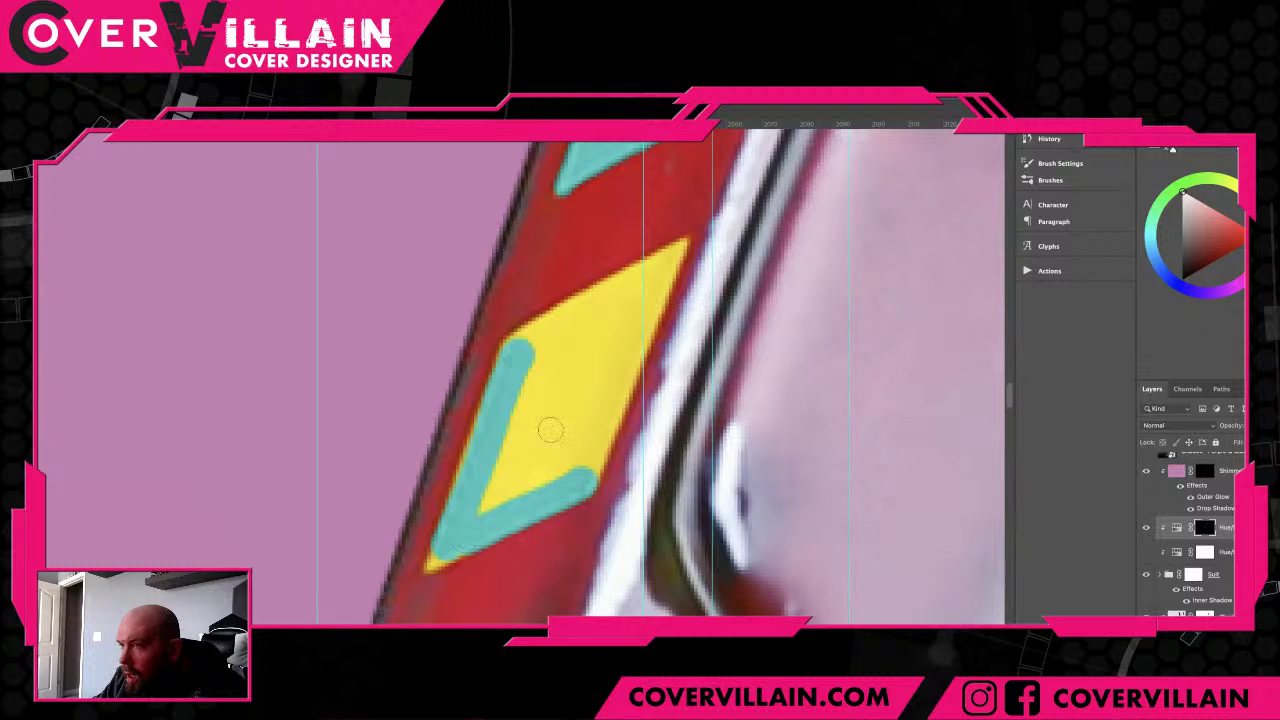
pyautogui.moveTo(651, 277); pyautogui.dragTo(553, 328)
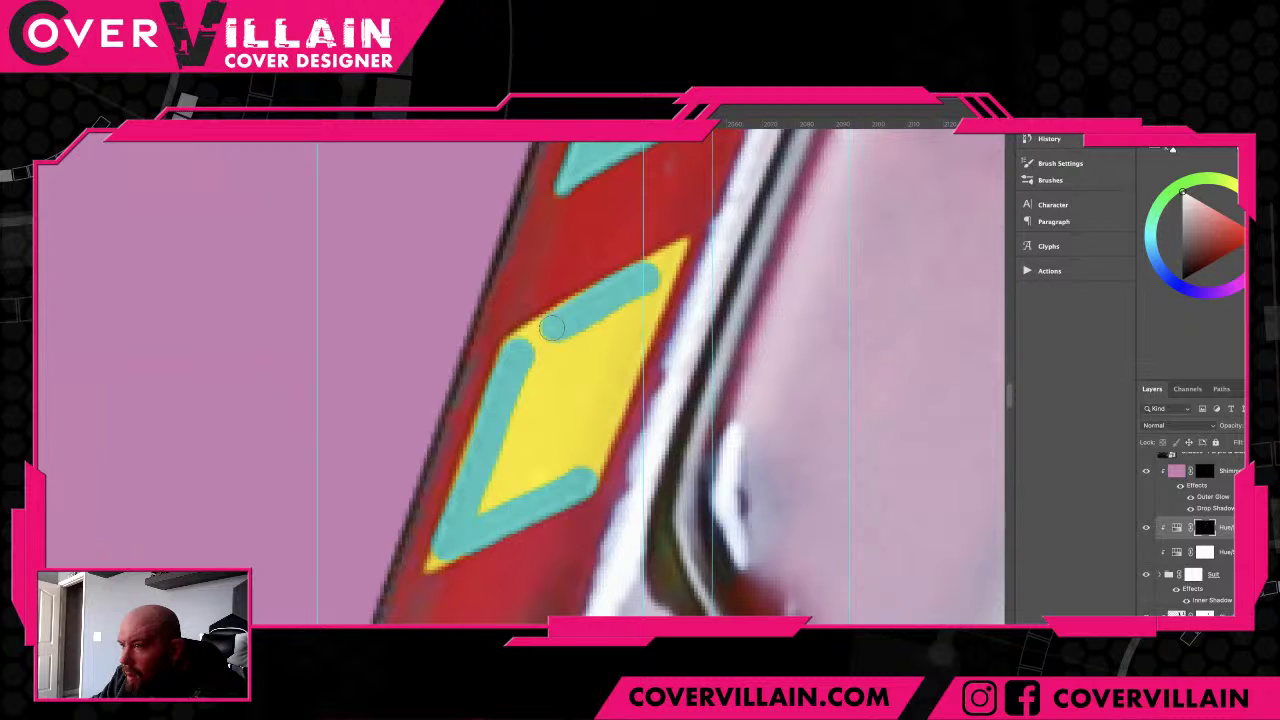
pyautogui.moveTo(553, 328)
pyautogui.mouseDown()
pyautogui.moveTo(492, 413)
pyautogui.moveTo(437, 556)
pyautogui.mouseUp()
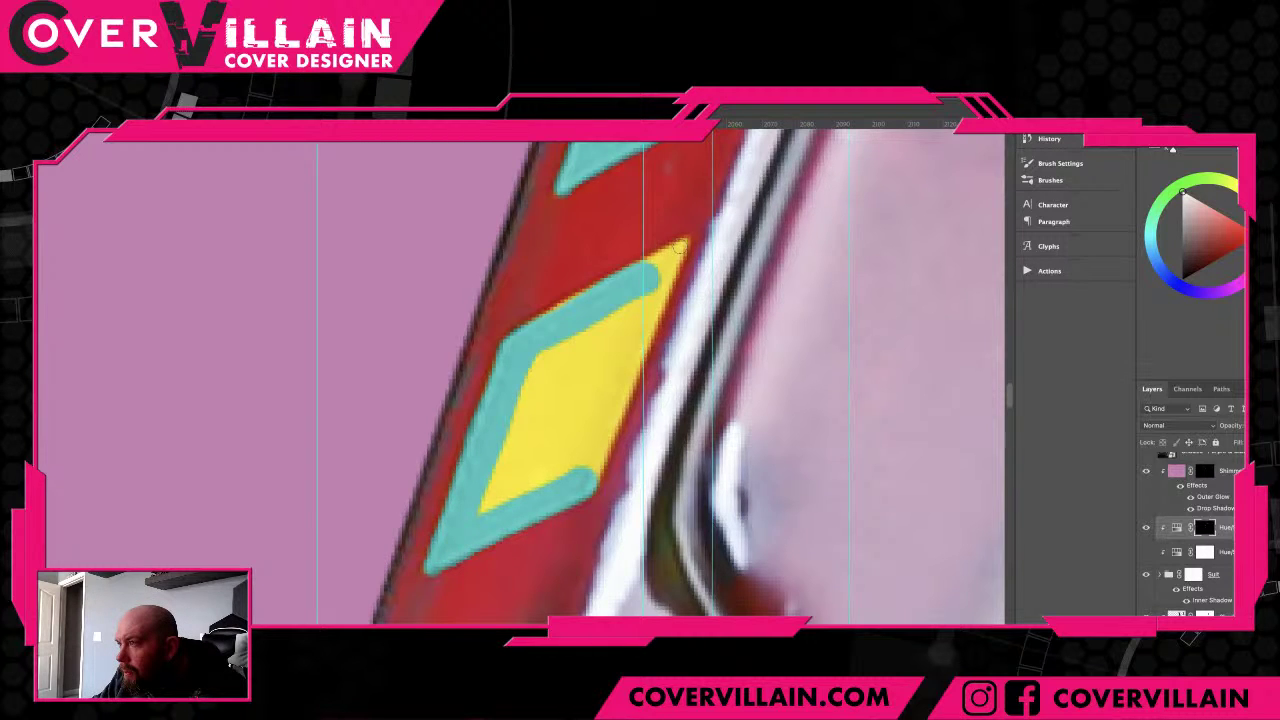
pyautogui.moveTo(678, 246); pyautogui.dragTo(652, 278)
pyautogui.moveTo(640, 268)
pyautogui.mouseDown()
pyautogui.moveTo(645, 311)
pyautogui.moveTo(670, 260)
pyautogui.moveTo(590, 470)
pyautogui.mouseUp()
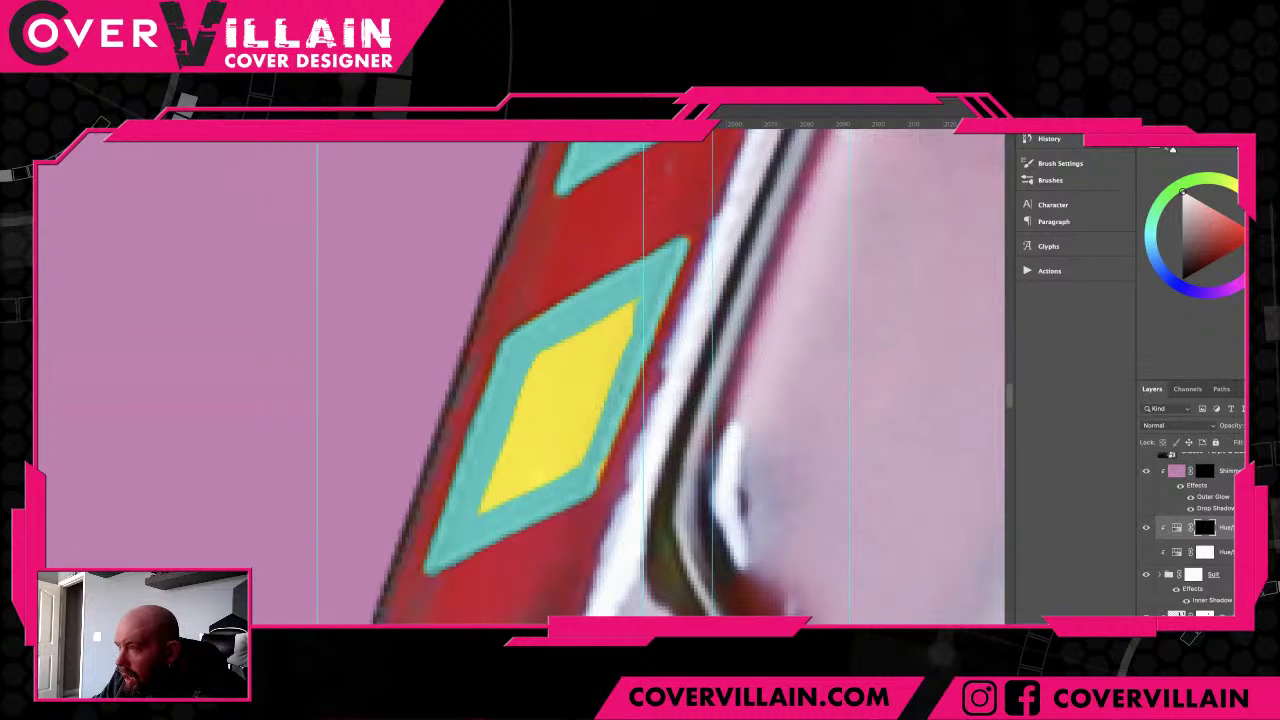
pyautogui.moveTo(615, 437); pyautogui.dragTo(590, 487)
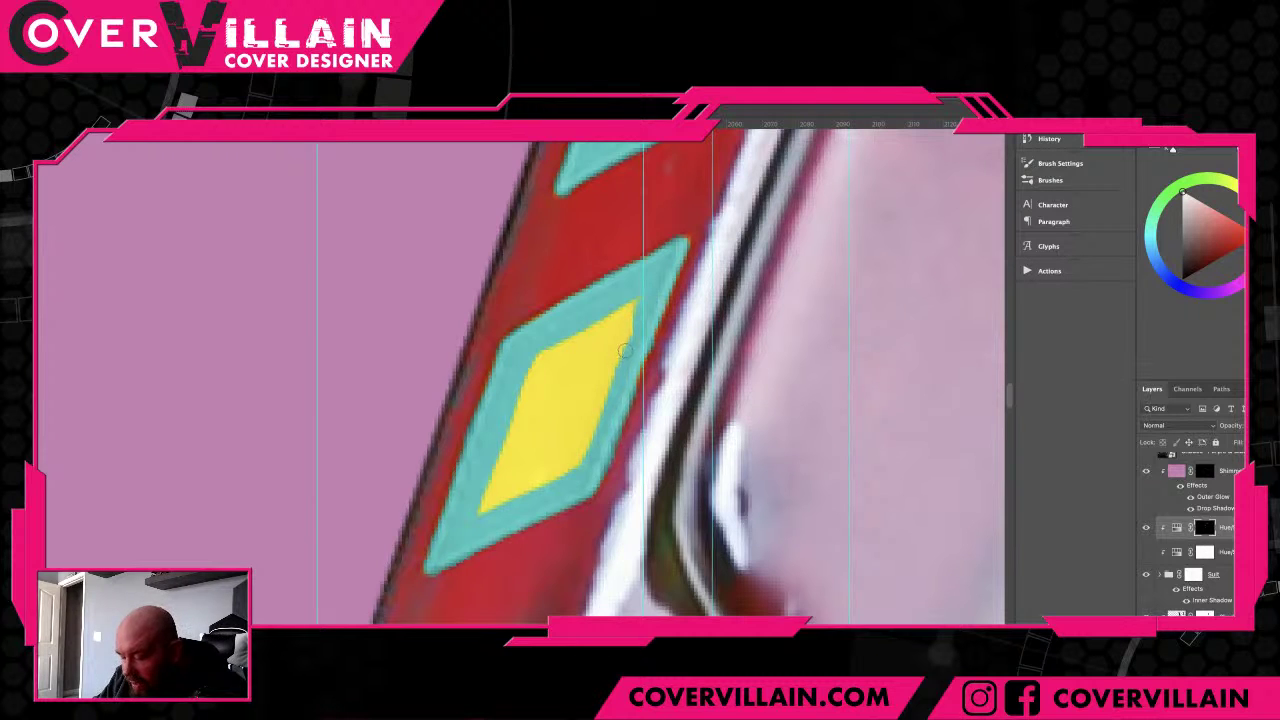
pyautogui.moveTo(612, 318)
pyautogui.mouseDown()
pyautogui.moveTo(626, 305)
pyautogui.moveTo(572, 470)
pyautogui.moveTo(495, 505)
pyautogui.moveTo(505, 420)
pyautogui.moveTo(560, 343)
pyautogui.moveTo(596, 350)
pyautogui.moveTo(540, 455)
pyautogui.moveTo(525, 420)
pyautogui.moveTo(582, 344)
pyautogui.moveTo(518, 463)
pyautogui.moveTo(555, 432)
pyautogui.mouseUp()
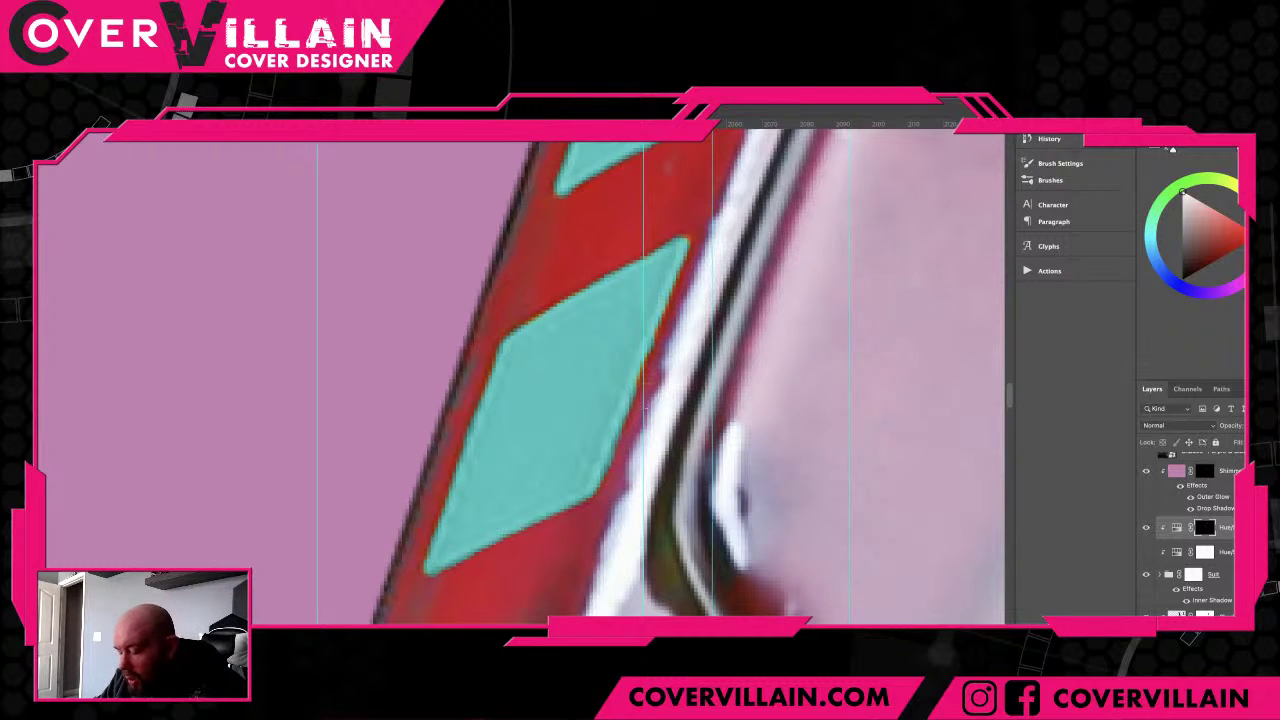
# - Paint white into the stripes' mask to turn the three small yellow stripes on the dark strap beside the red chest plate turquoise
pyautogui.scroll(-6, 635, 404)
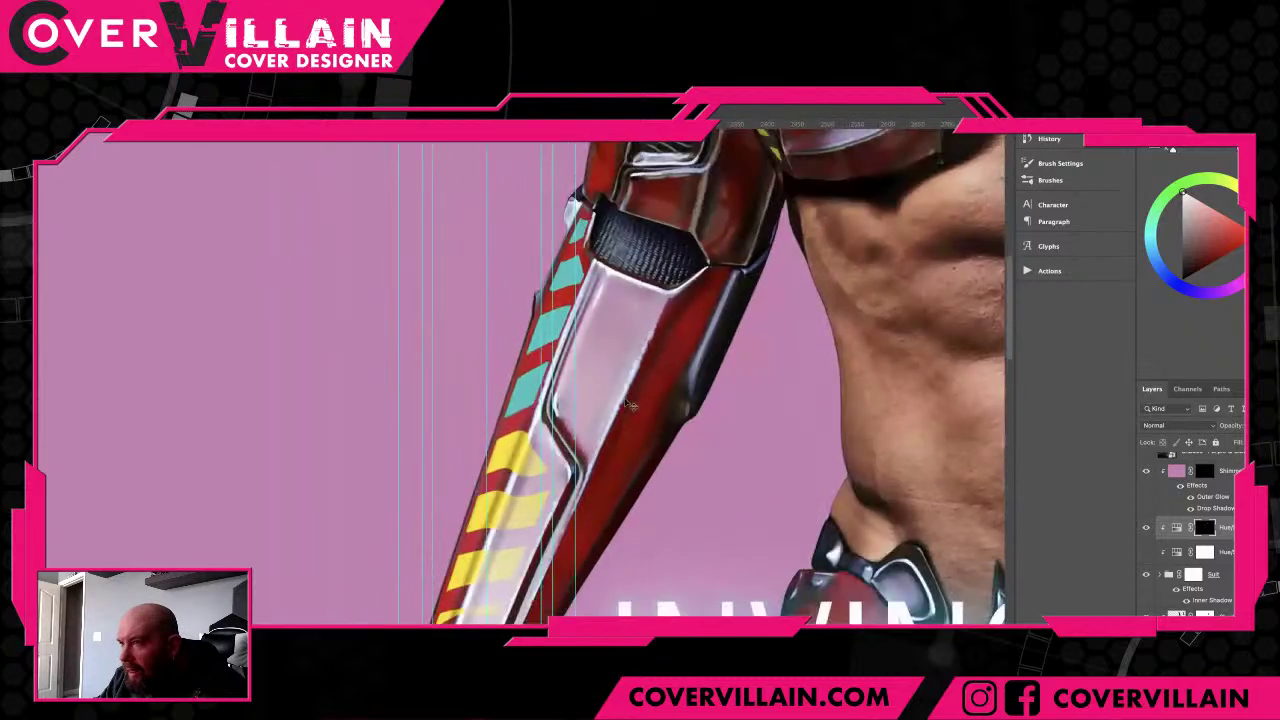
pyautogui.scroll(-2, 630, 404)
pyautogui.scroll(-2, 630, 404)
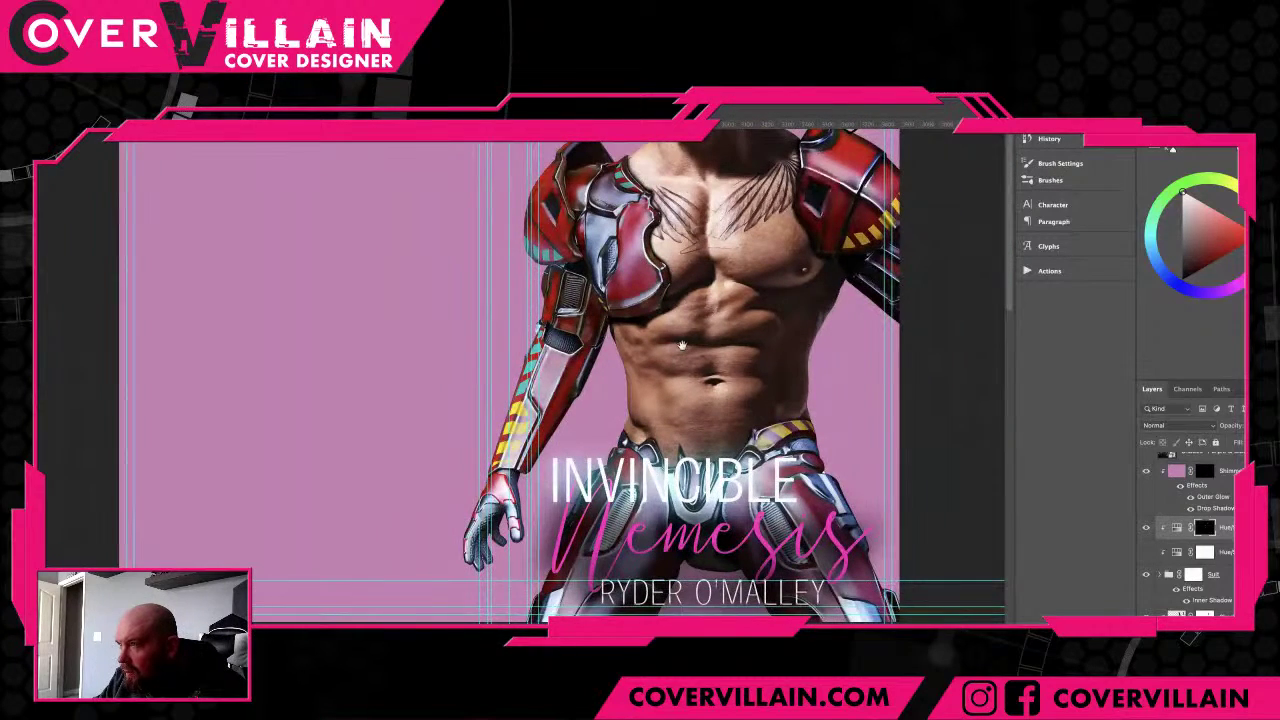
pyautogui.moveTo(667, 322); pyautogui.dragTo(631, 433)
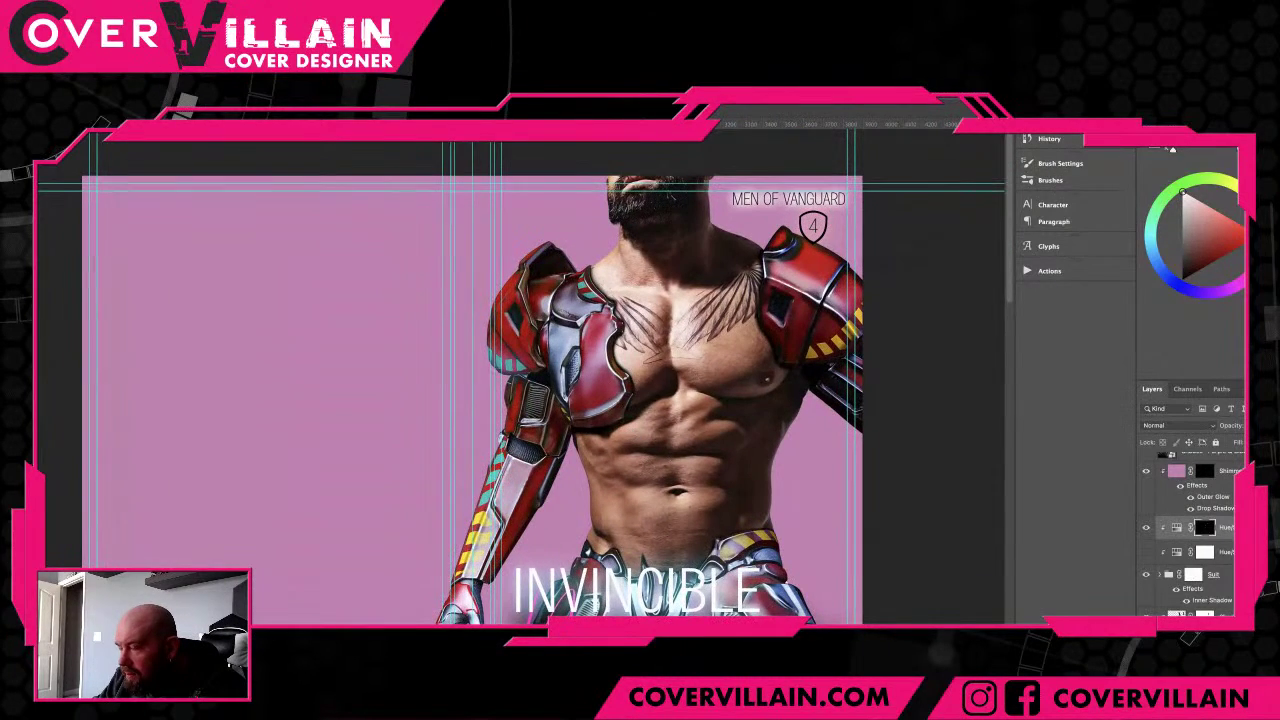
pyautogui.scroll(10, 606, 427)
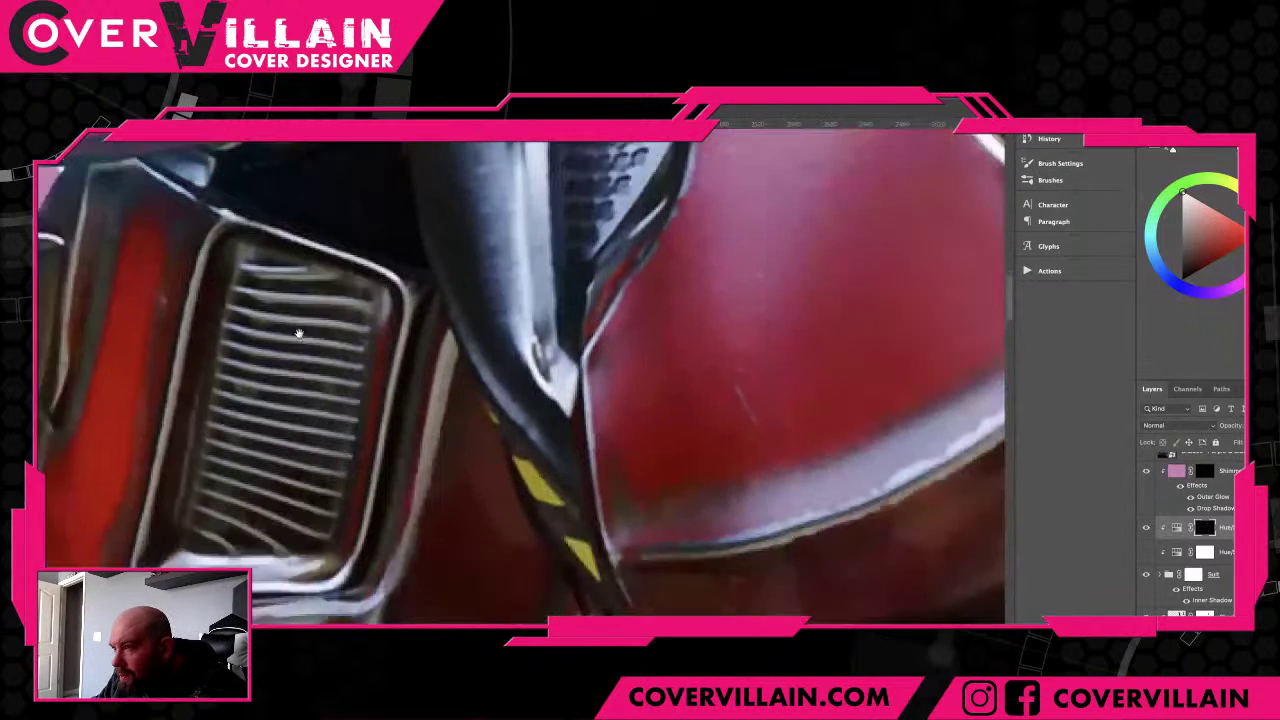
pyautogui.moveTo(298, 333); pyautogui.dragTo(264, 334)
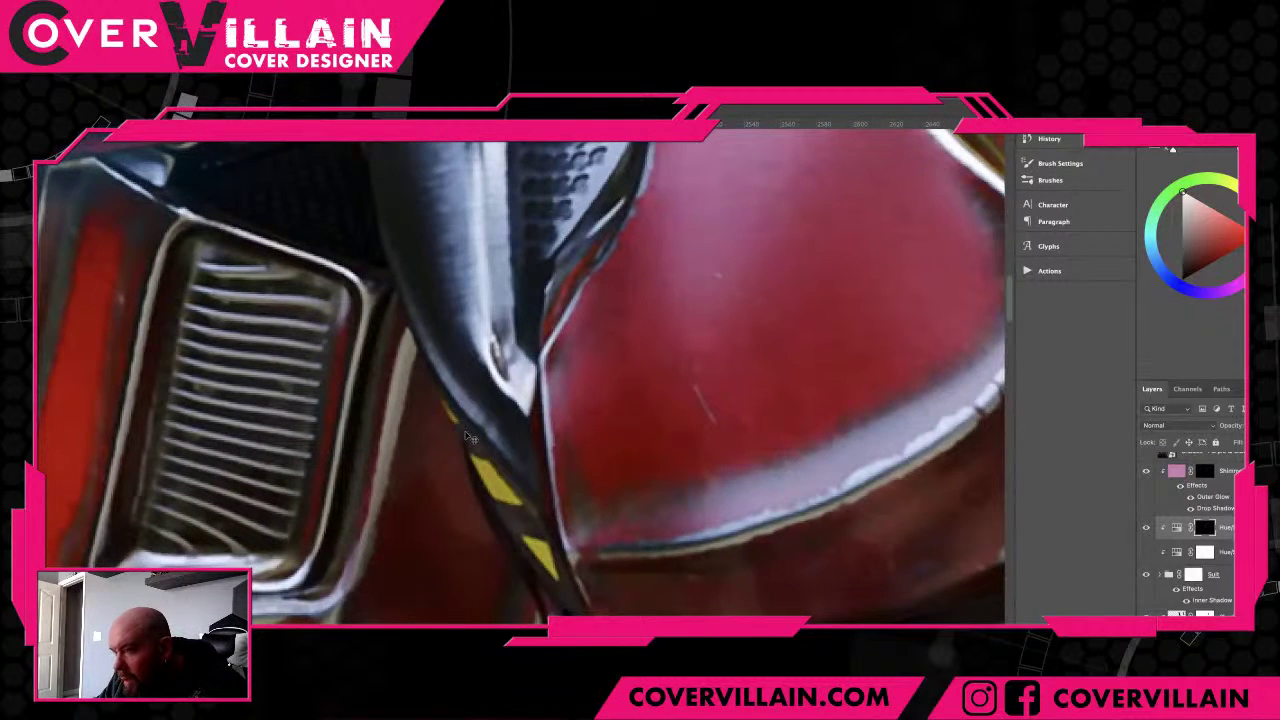
pyautogui.scroll(5, 455, 425)
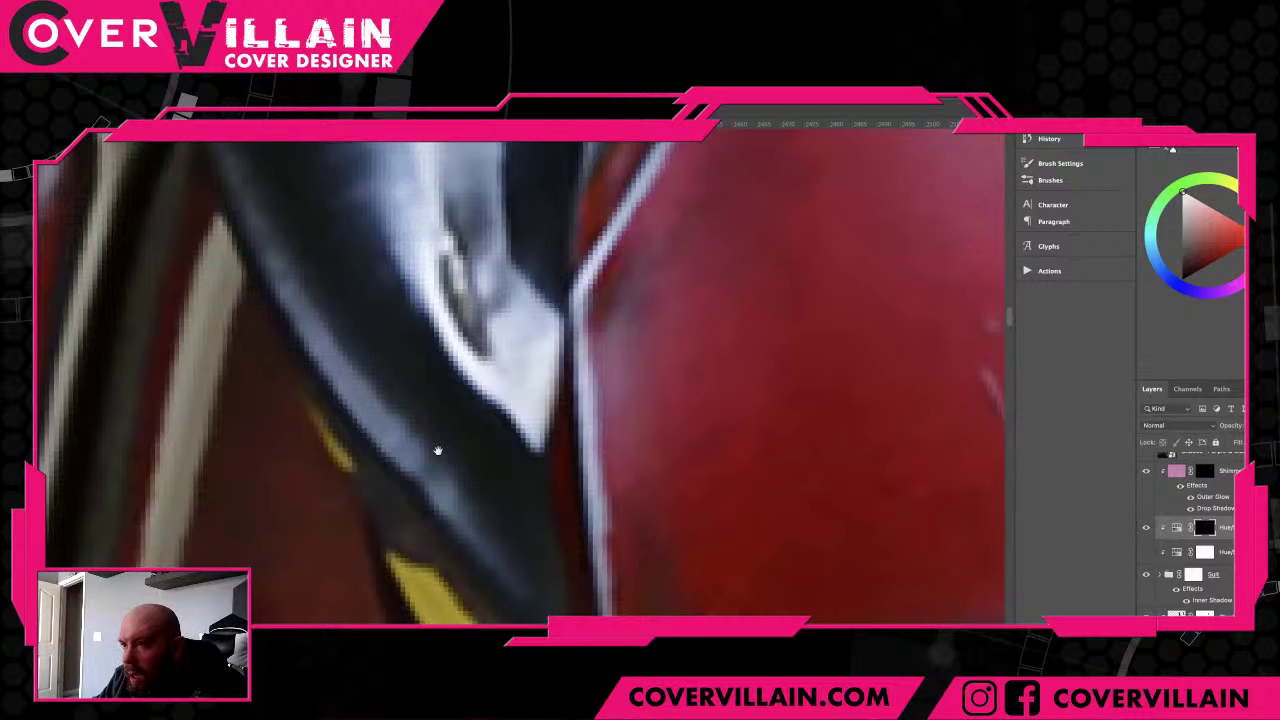
pyautogui.scroll(-3, 312, 325)
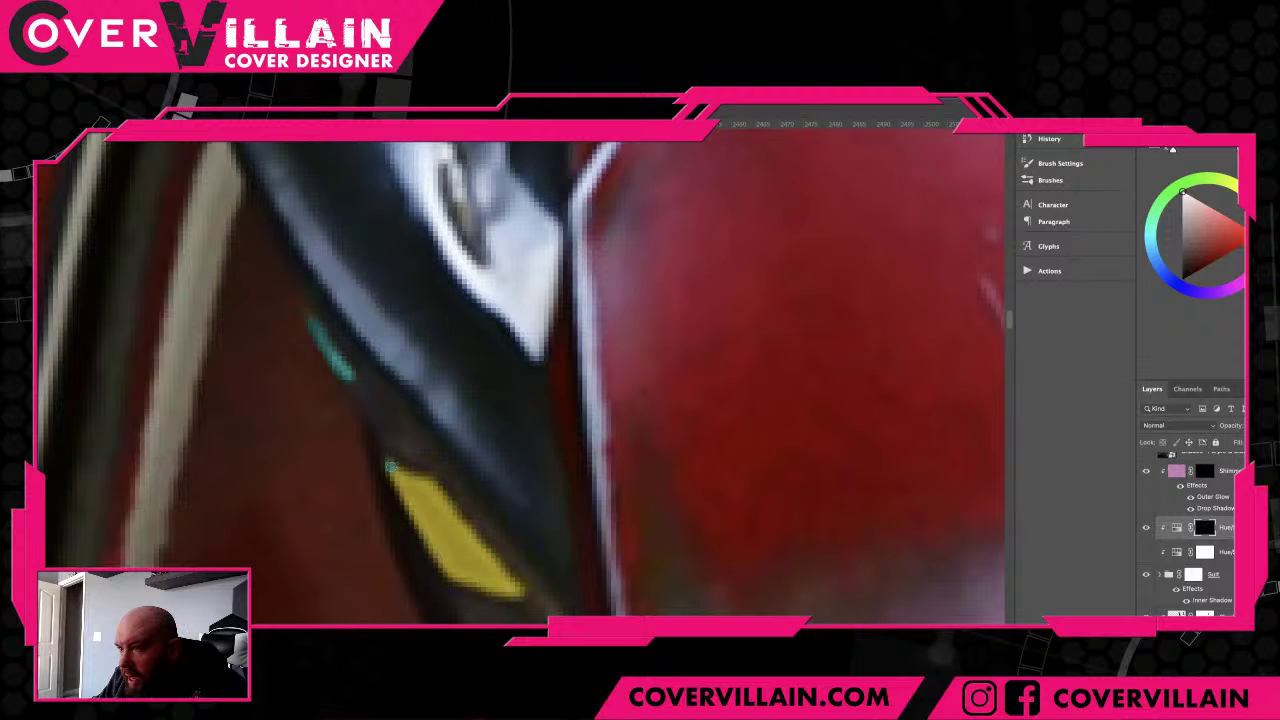
pyautogui.moveTo(402, 486)
pyautogui.mouseDown()
pyautogui.moveTo(448, 565)
pyautogui.moveTo(519, 596)
pyautogui.moveTo(410, 476)
pyautogui.mouseUp()
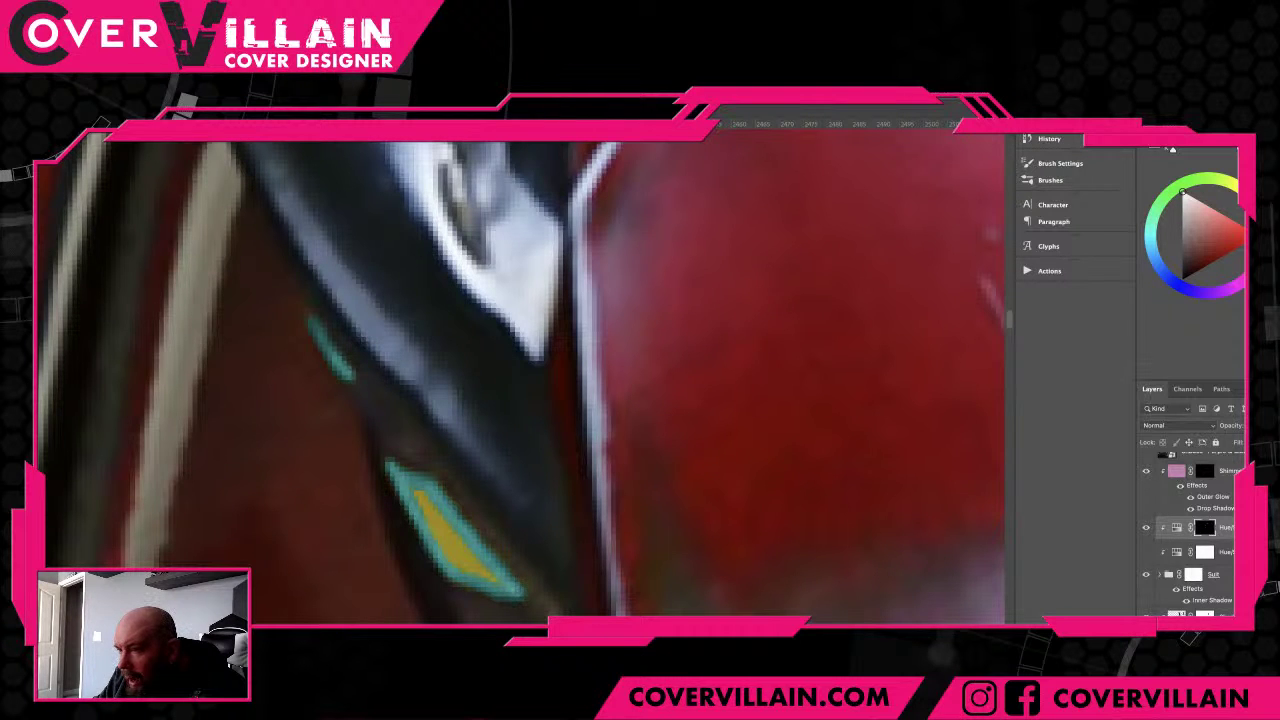
pyautogui.moveTo(496, 578)
pyautogui.mouseDown()
pyautogui.moveTo(442, 546)
pyautogui.moveTo(416, 490)
pyautogui.moveTo(470, 560)
pyautogui.mouseUp()
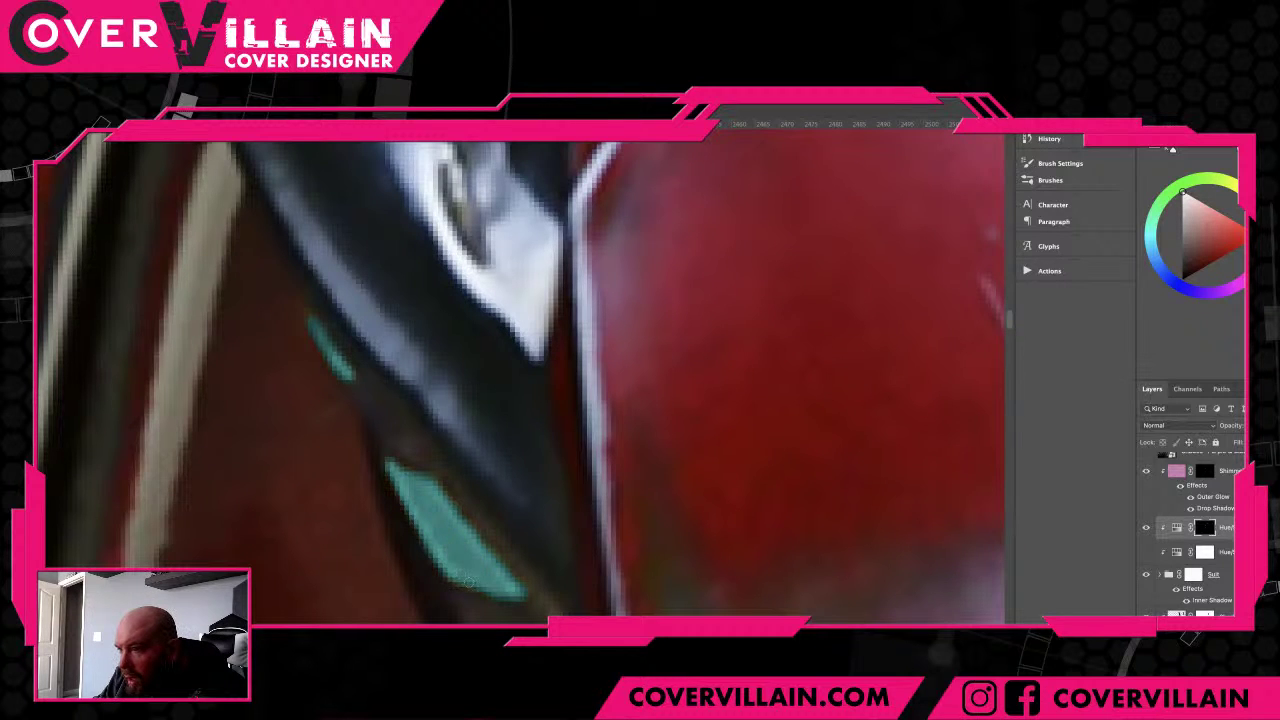
pyautogui.moveTo(500, 586); pyautogui.dragTo(391, 323)
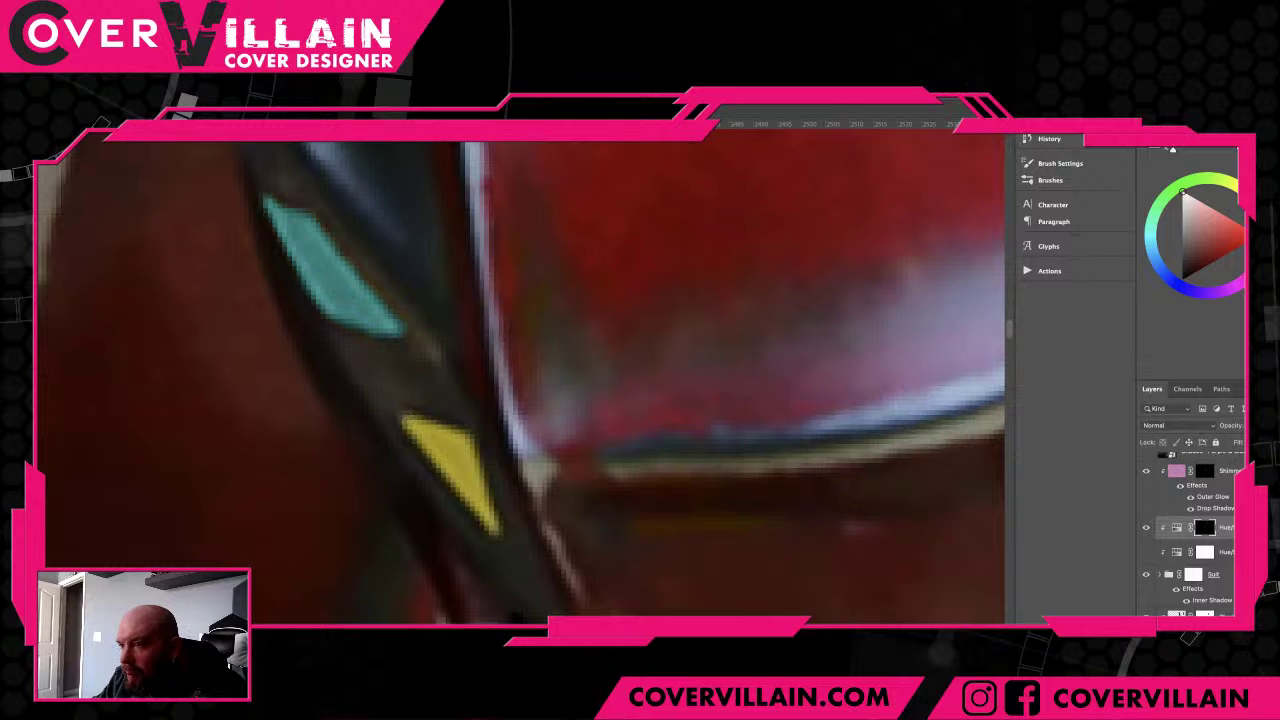
pyautogui.moveTo(404, 426)
pyautogui.mouseDown()
pyautogui.moveTo(472, 496)
pyautogui.moveTo(465, 444)
pyautogui.moveTo(422, 420)
pyautogui.moveTo(462, 462)
pyautogui.moveTo(436, 442)
pyautogui.mouseUp()
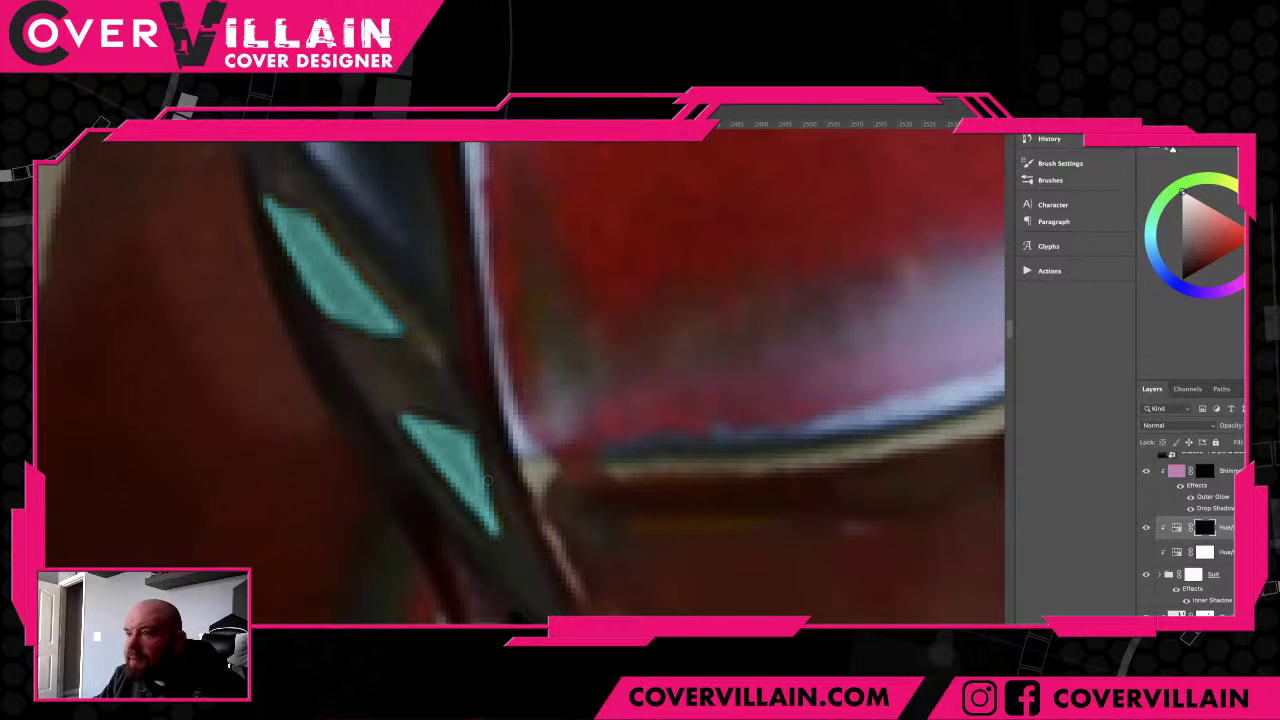
# - Inspect the lower forearm and wrist armour, hiding the lower Hue/Saturation layer briefly to compare with the original colours
pyautogui.scroll(-10, 487, 465)
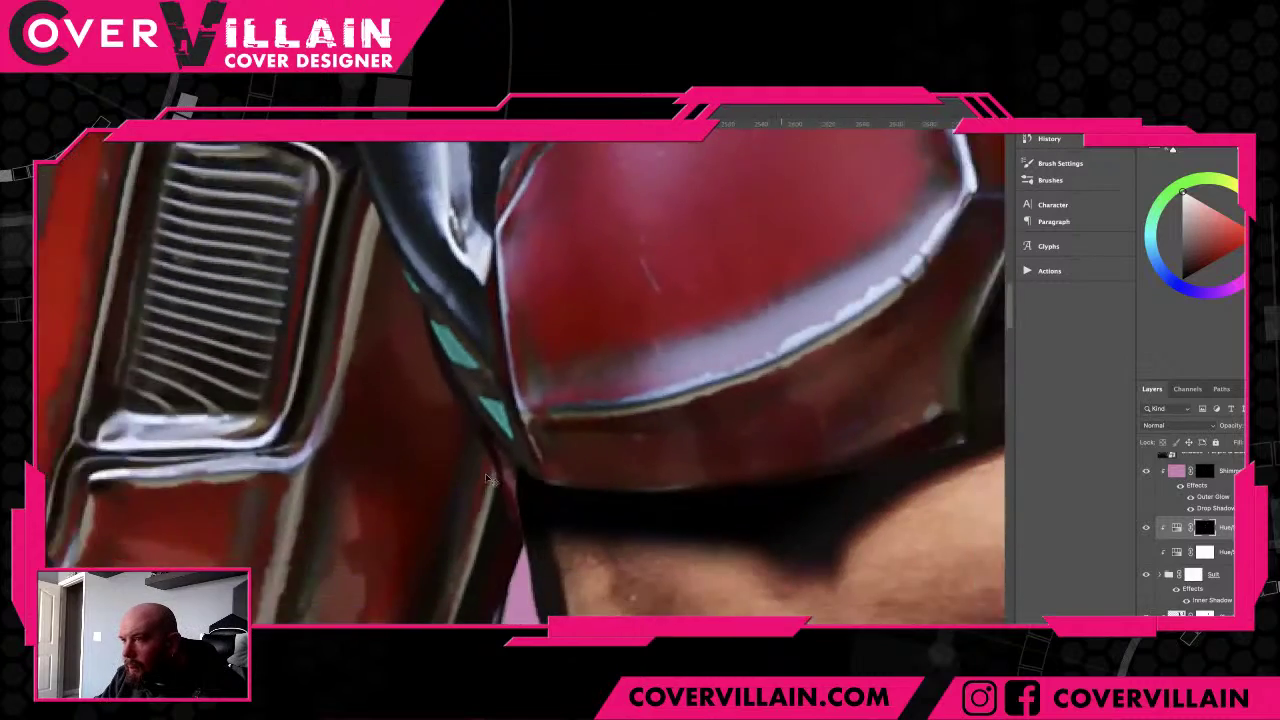
pyautogui.scroll(-3, 497, 470)
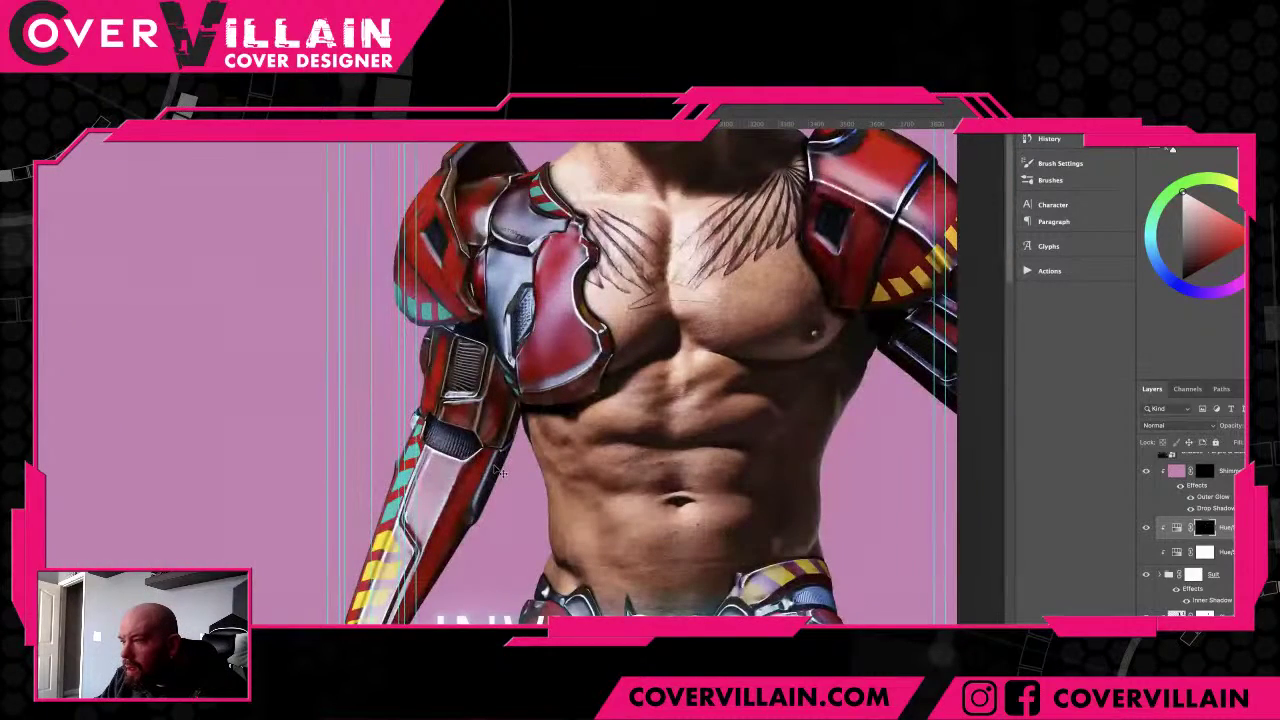
pyautogui.moveTo(500, 504); pyautogui.dragTo(582, 356)
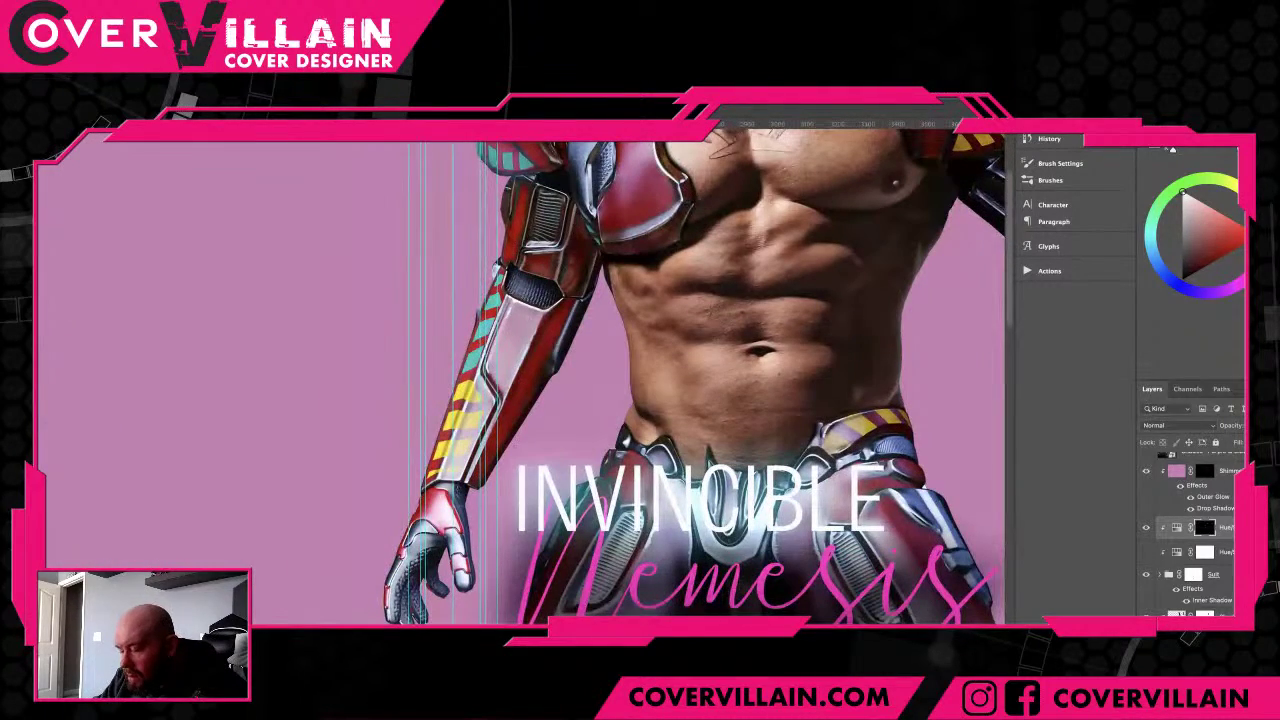
pyautogui.scroll(8, 508, 449)
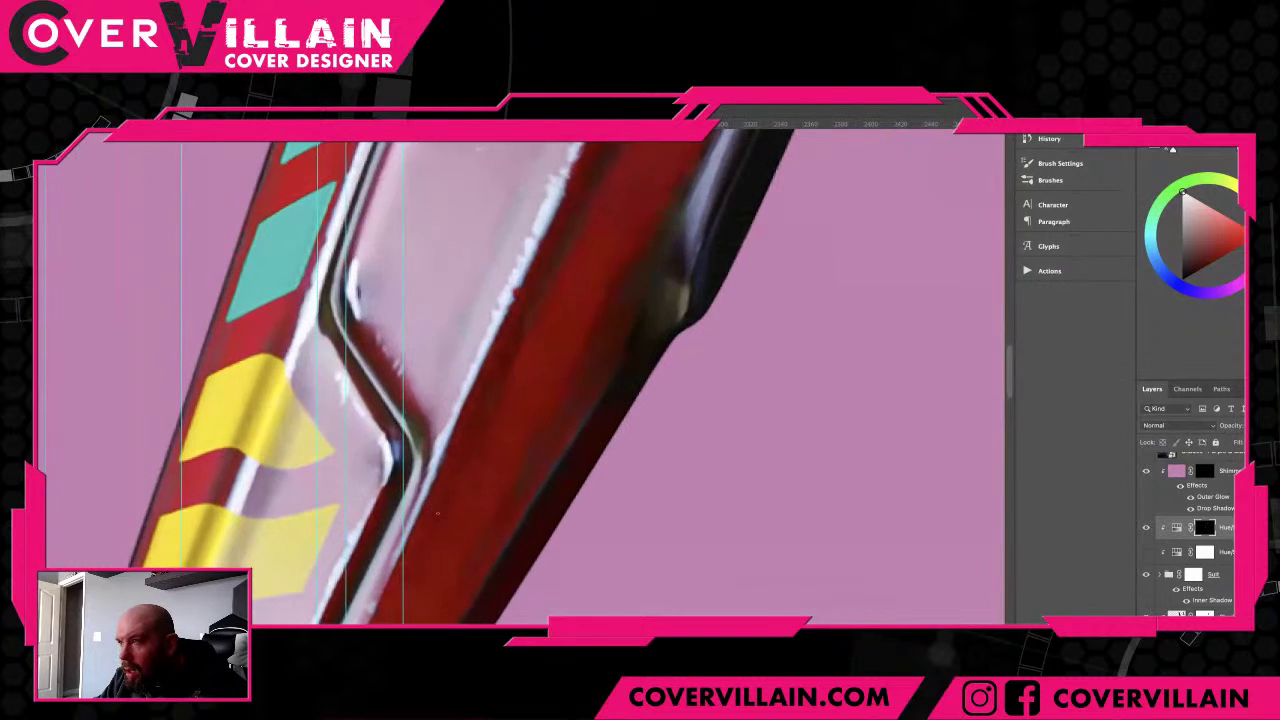
pyautogui.scroll(-6, 437, 513)
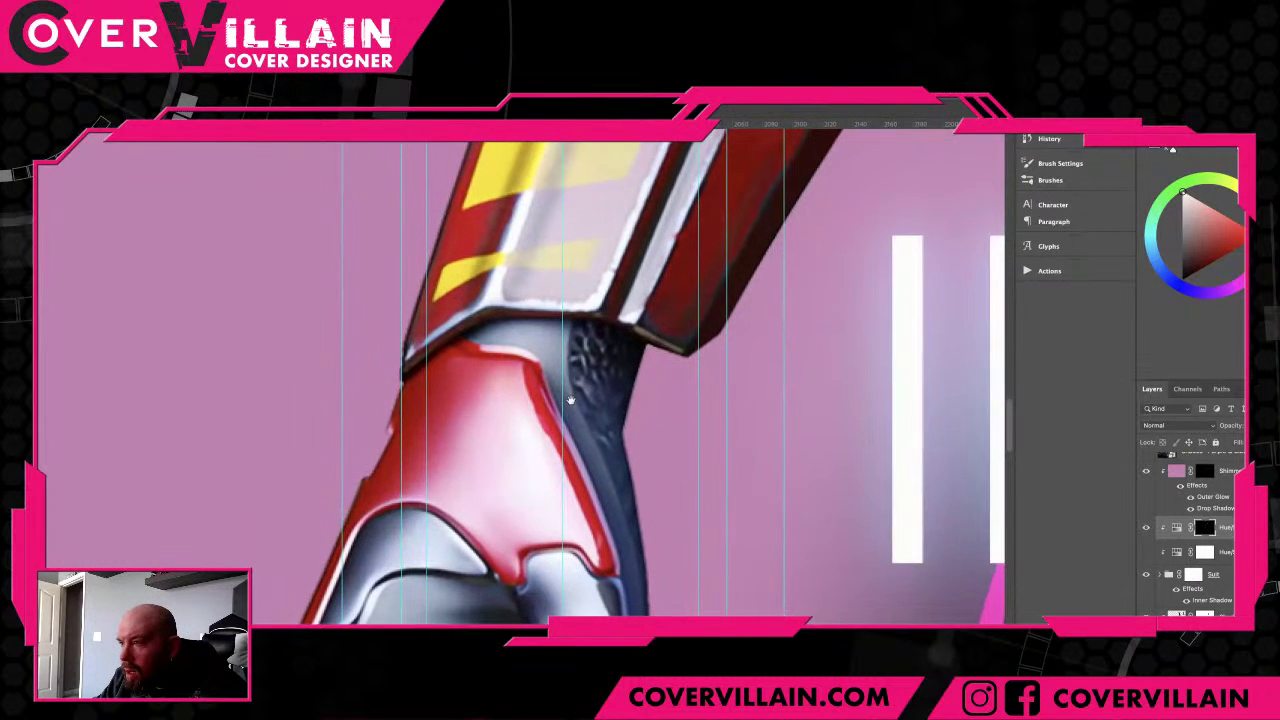
pyautogui.click(1146, 553)
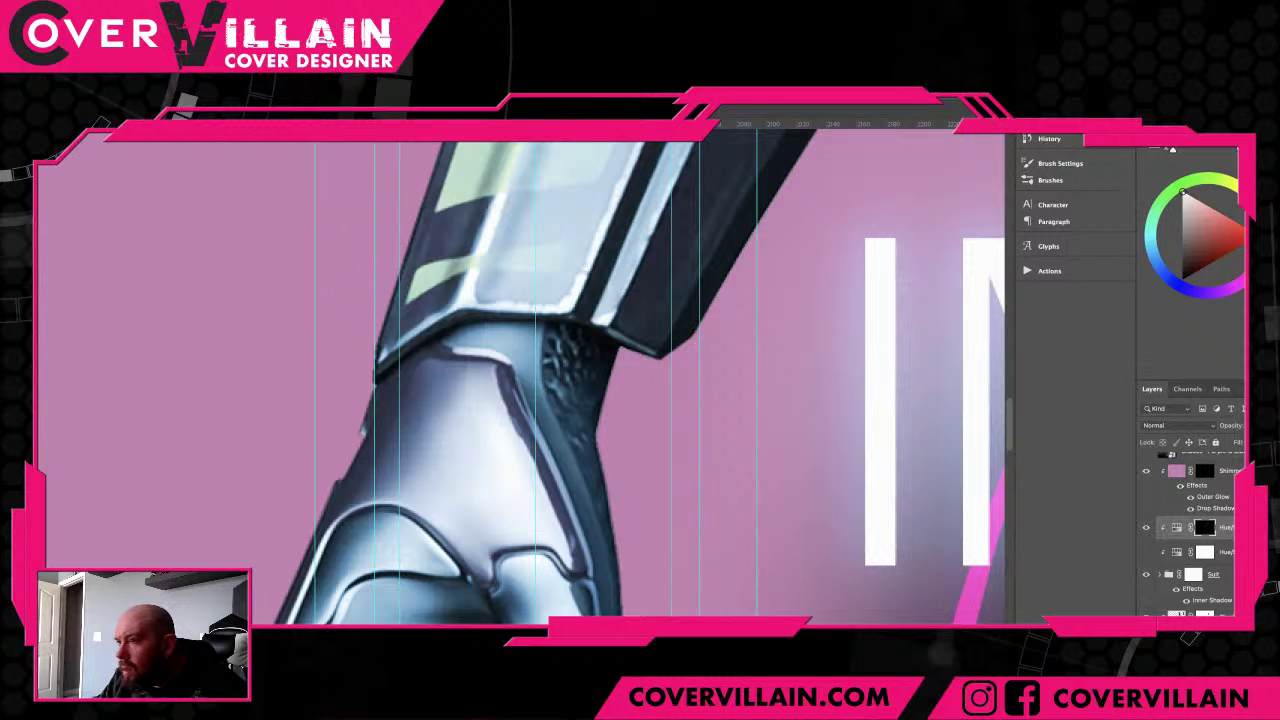
pyautogui.scroll(4, 639, 291)
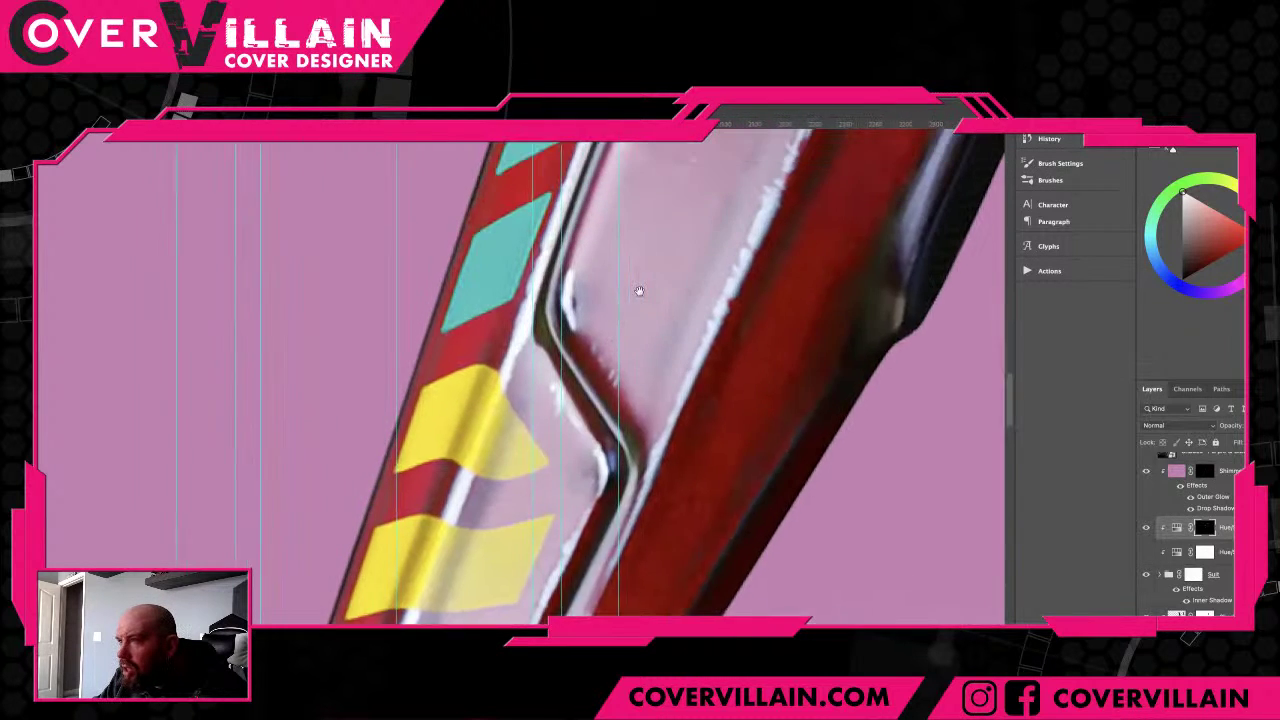
# - Trace the edges of the fifth yellow forearm stripe, which wraps onto the pale panel, in the mask and fill its interior turquoise
pyautogui.moveTo(639, 291); pyautogui.dragTo(684, 262)
pyautogui.scroll(2, 553, 420)
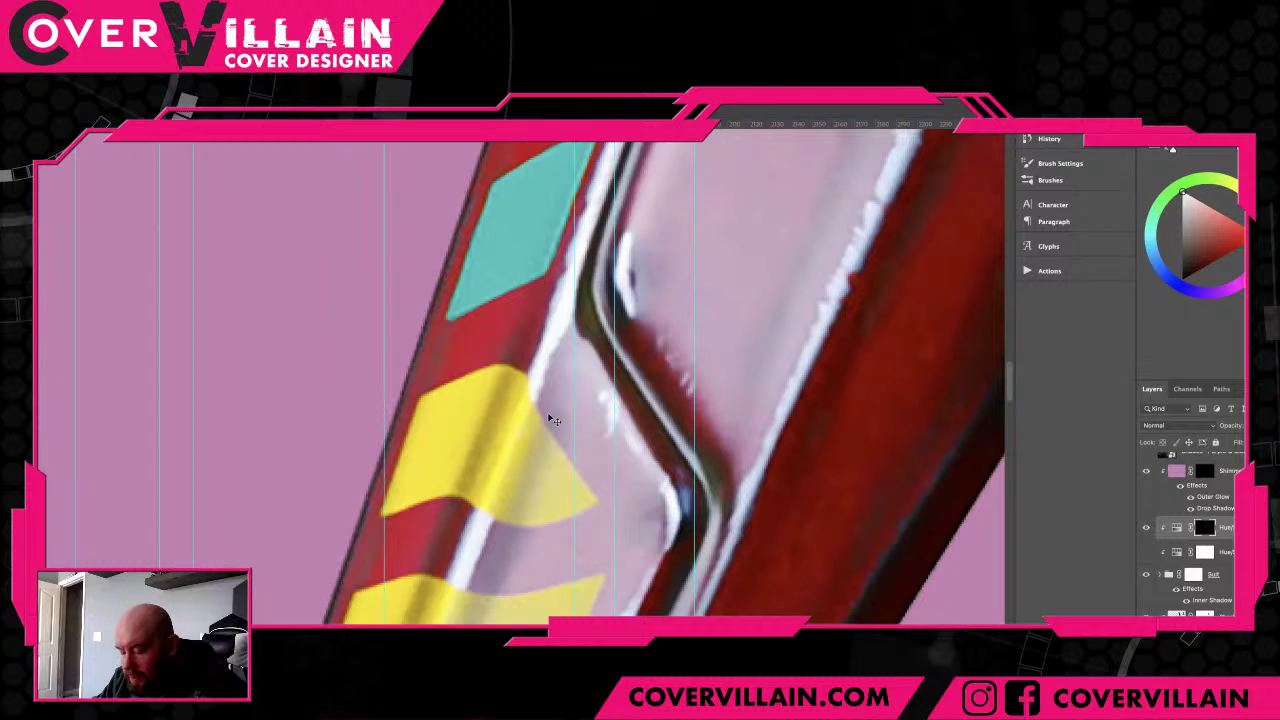
pyautogui.scroll(1, 551, 420)
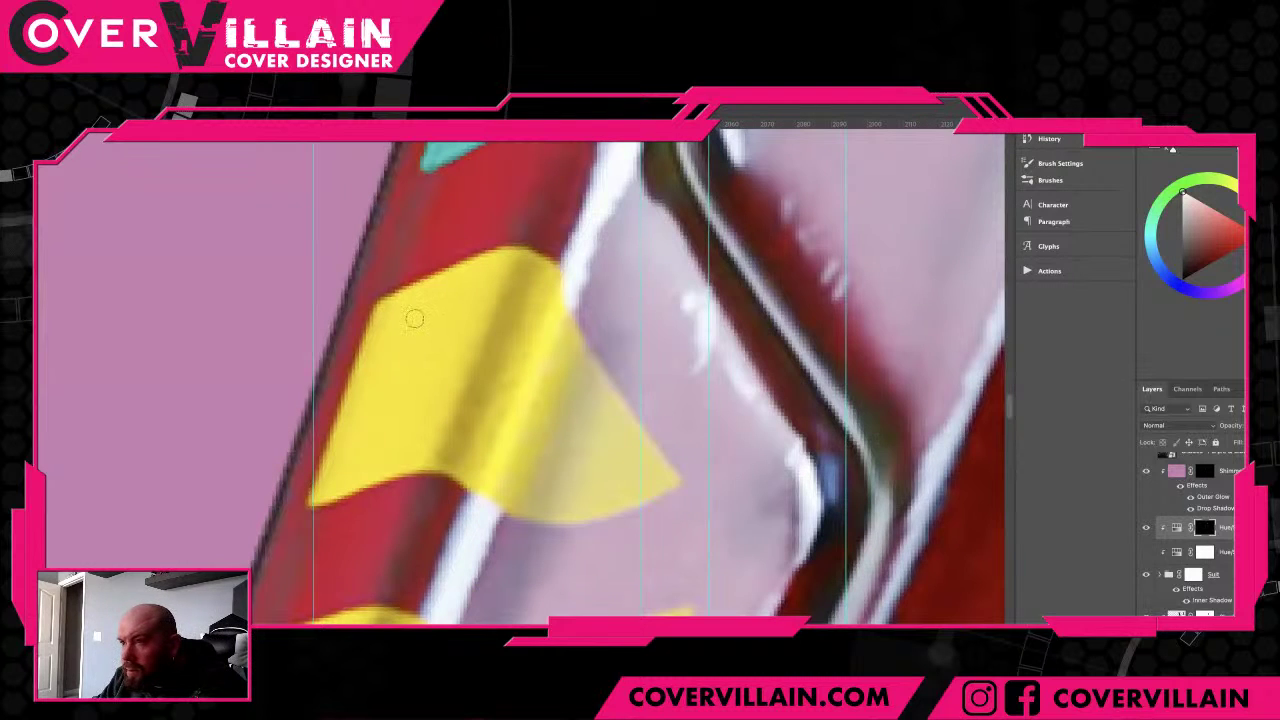
pyautogui.moveTo(390, 304); pyautogui.dragTo(318, 500)
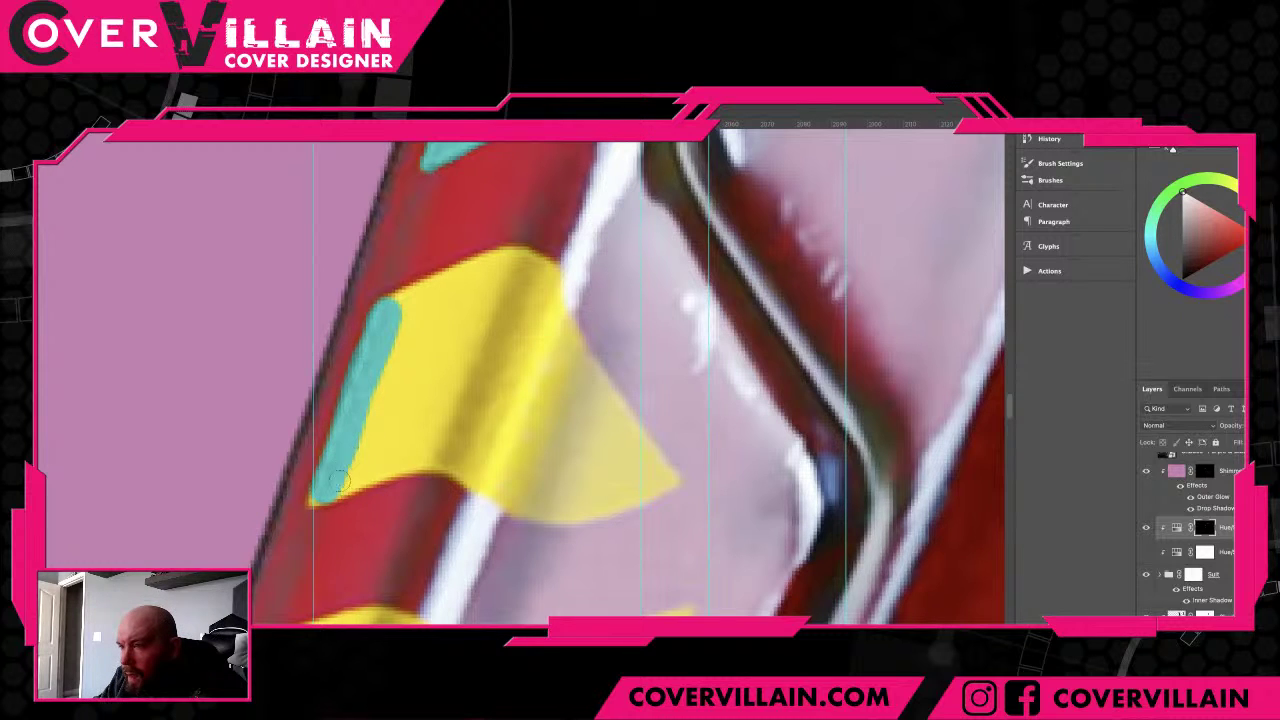
pyautogui.moveTo(332, 490)
pyautogui.mouseDown()
pyautogui.moveTo(383, 453)
pyautogui.moveTo(437, 453)
pyautogui.moveTo(338, 481)
pyautogui.moveTo(437, 455)
pyautogui.moveTo(547, 508)
pyautogui.moveTo(664, 478)
pyautogui.mouseUp()
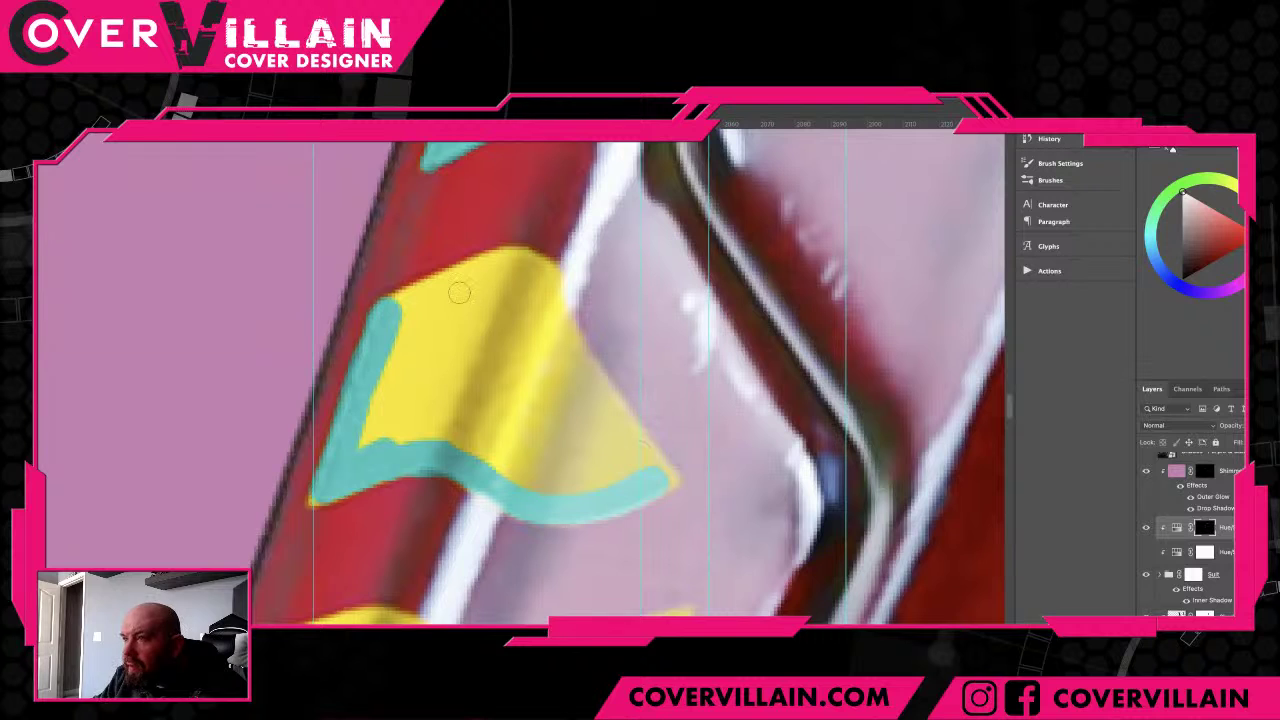
pyautogui.moveTo(398, 307)
pyautogui.mouseDown()
pyautogui.moveTo(518, 265)
pyautogui.moveTo(428, 297)
pyautogui.moveTo(493, 264)
pyautogui.moveTo(419, 299)
pyautogui.mouseUp()
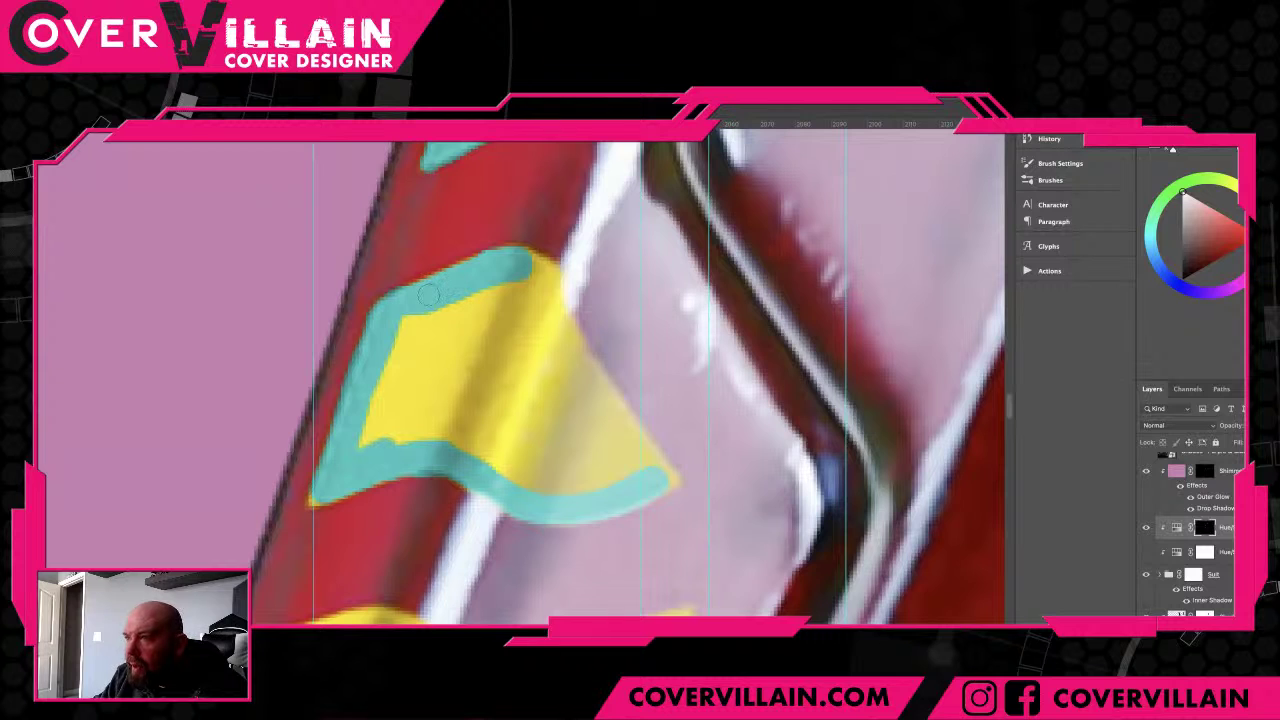
pyautogui.moveTo(534, 262); pyautogui.dragTo(546, 279)
pyautogui.moveTo(552, 306)
pyautogui.mouseDown()
pyautogui.moveTo(642, 458)
pyautogui.moveTo(672, 475)
pyautogui.mouseUp()
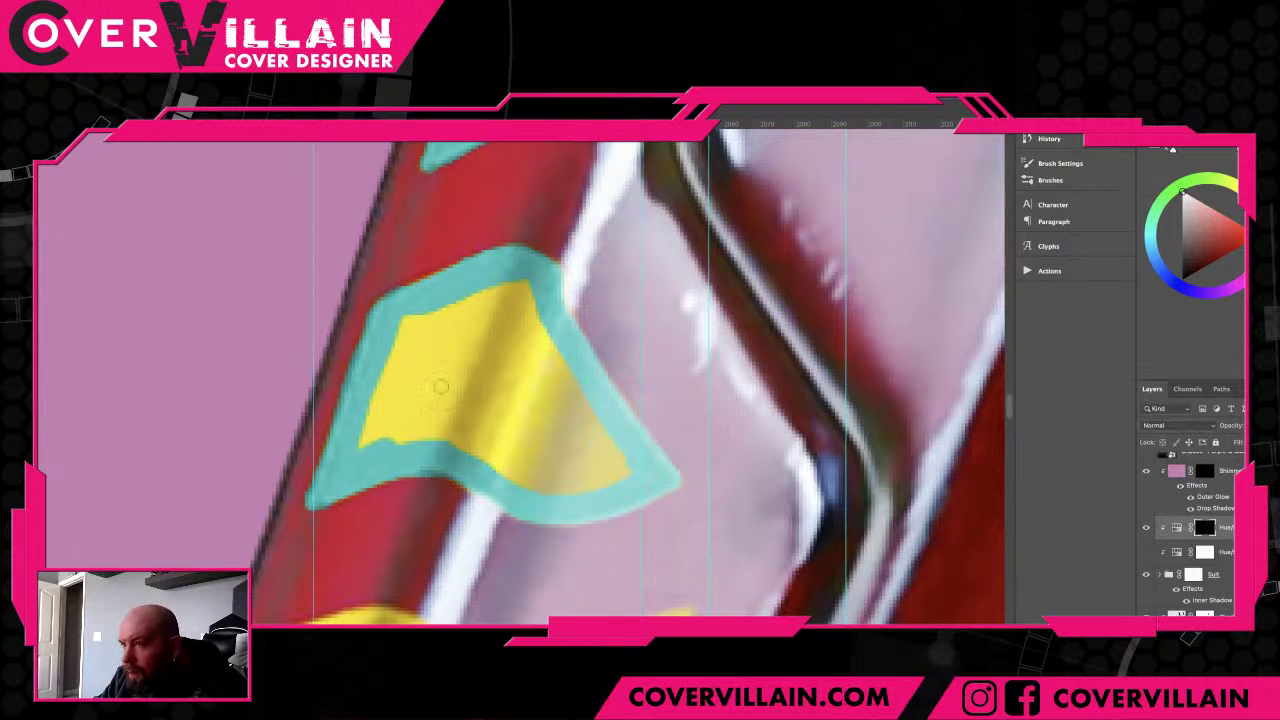
pyautogui.moveTo(414, 323)
pyautogui.mouseDown()
pyautogui.moveTo(372, 441)
pyautogui.moveTo(423, 440)
pyautogui.moveTo(597, 492)
pyautogui.moveTo(620, 472)
pyautogui.moveTo(522, 298)
pyautogui.moveTo(418, 328)
pyautogui.moveTo(531, 393)
pyautogui.moveTo(594, 485)
pyautogui.moveTo(404, 426)
pyautogui.moveTo(396, 404)
pyautogui.moveTo(450, 340)
pyautogui.moveTo(424, 403)
pyautogui.moveTo(474, 382)
pyautogui.moveTo(474, 365)
pyautogui.moveTo(442, 402)
pyautogui.moveTo(496, 418)
pyautogui.moveTo(531, 387)
pyautogui.moveTo(494, 424)
pyautogui.mouseUp()
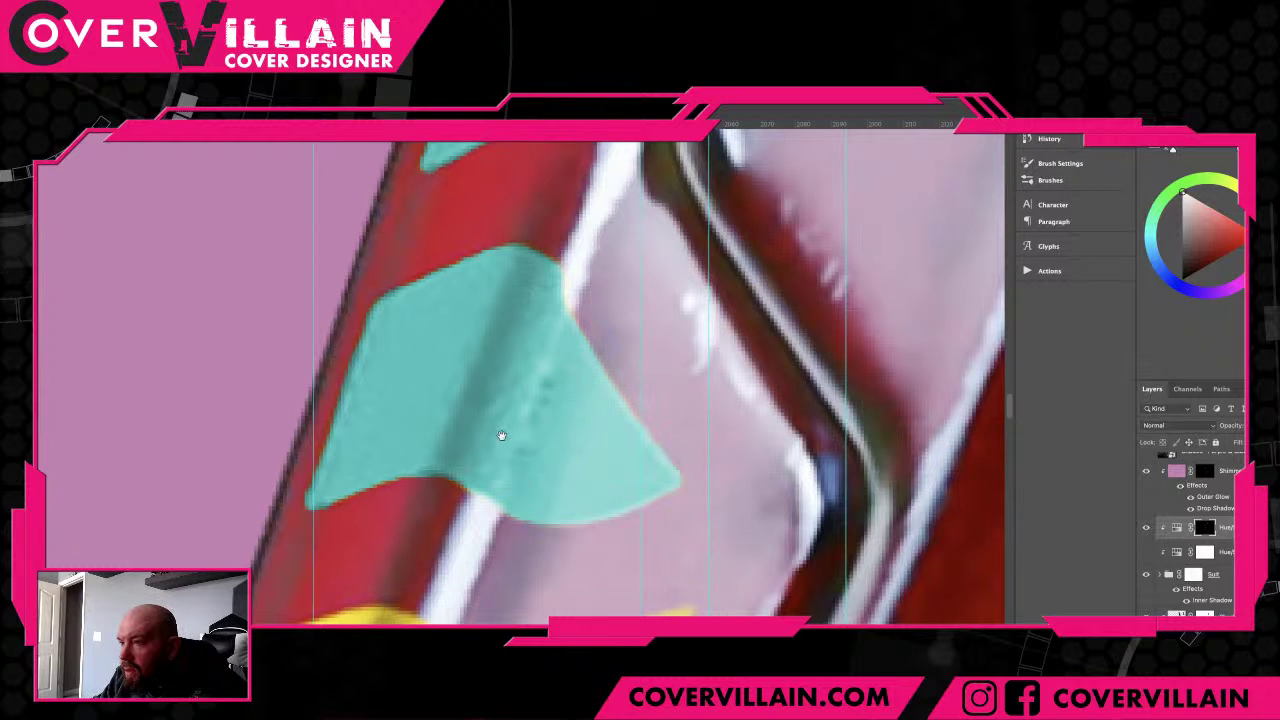
# - Outline the sixth yellow forearm stripe in the mask, fill it turquoise up to its corners, and switch the paint colour to black
pyautogui.moveTo(501, 435)
pyautogui.mouseDown()
pyautogui.moveTo(514, 234)
pyautogui.moveTo(580, 266)
pyautogui.moveTo(555, 312)
pyautogui.moveTo(540, 257)
pyautogui.moveTo(520, 343)
pyautogui.moveTo(569, 234)
pyautogui.moveTo(530, 318)
pyautogui.moveTo(543, 457)
pyautogui.mouseUp()
pyautogui.moveTo(318, 345); pyautogui.dragTo(258, 540)
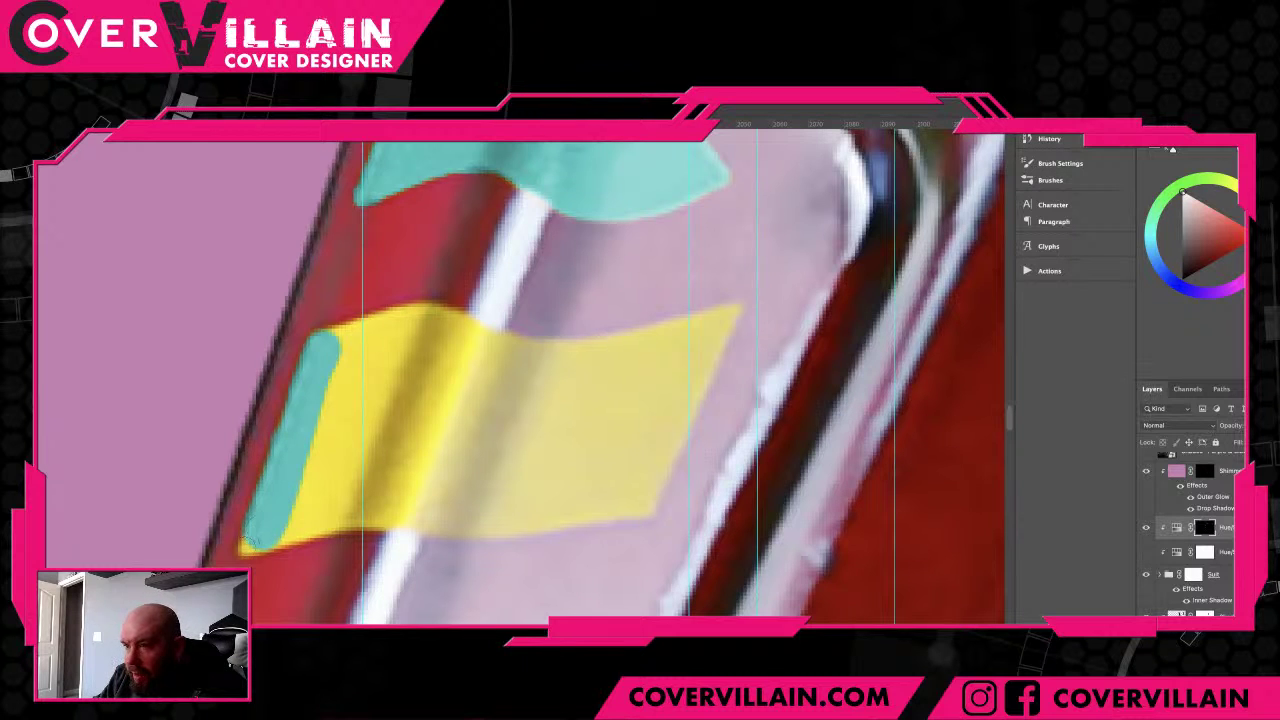
pyautogui.moveTo(248, 546)
pyautogui.mouseDown()
pyautogui.moveTo(347, 517)
pyautogui.moveTo(512, 526)
pyautogui.moveTo(641, 505)
pyautogui.mouseUp()
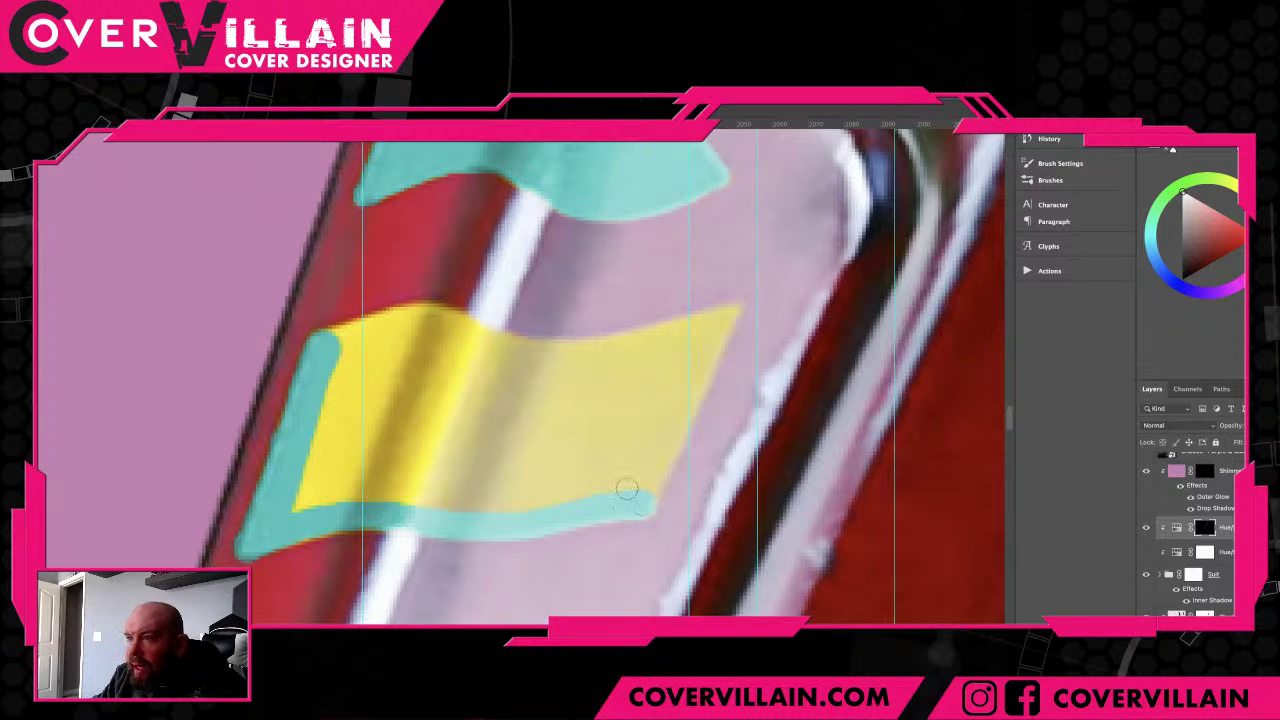
pyautogui.moveTo(337, 337)
pyautogui.mouseDown()
pyautogui.moveTo(430, 324)
pyautogui.moveTo(420, 316)
pyautogui.moveTo(568, 352)
pyautogui.moveTo(720, 322)
pyautogui.mouseUp()
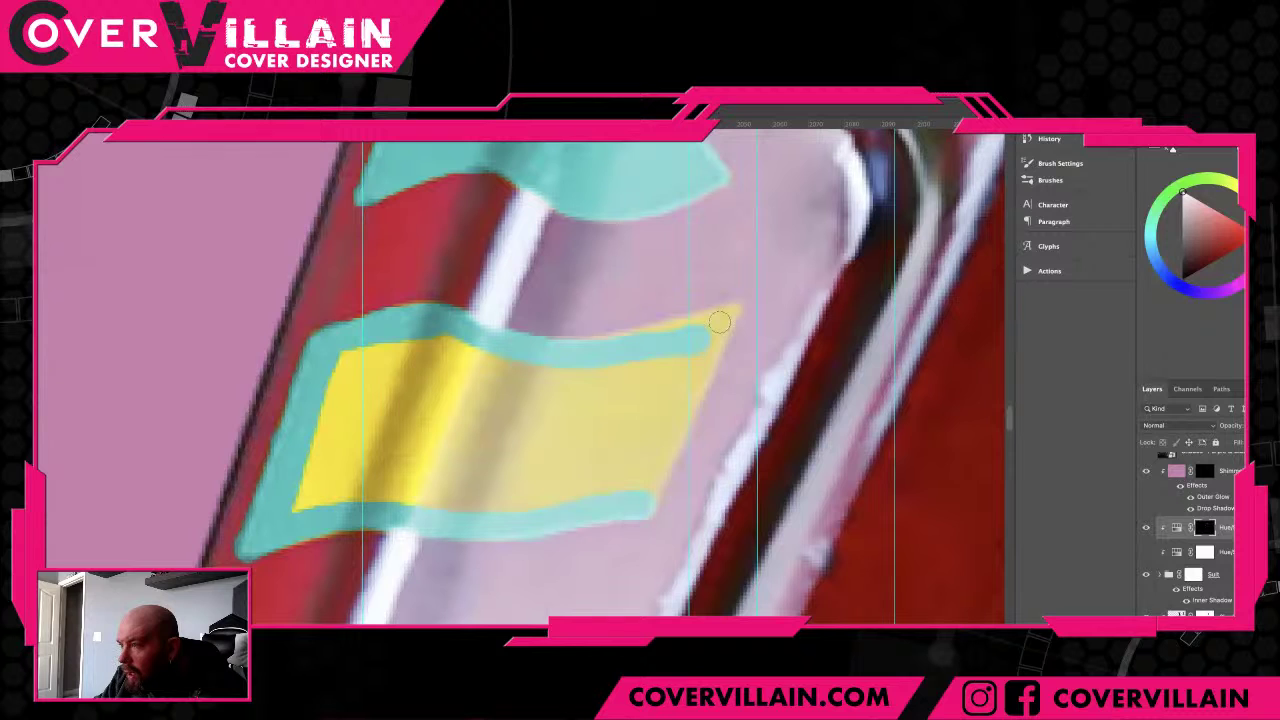
pyautogui.moveTo(720, 322); pyautogui.dragTo(660, 492)
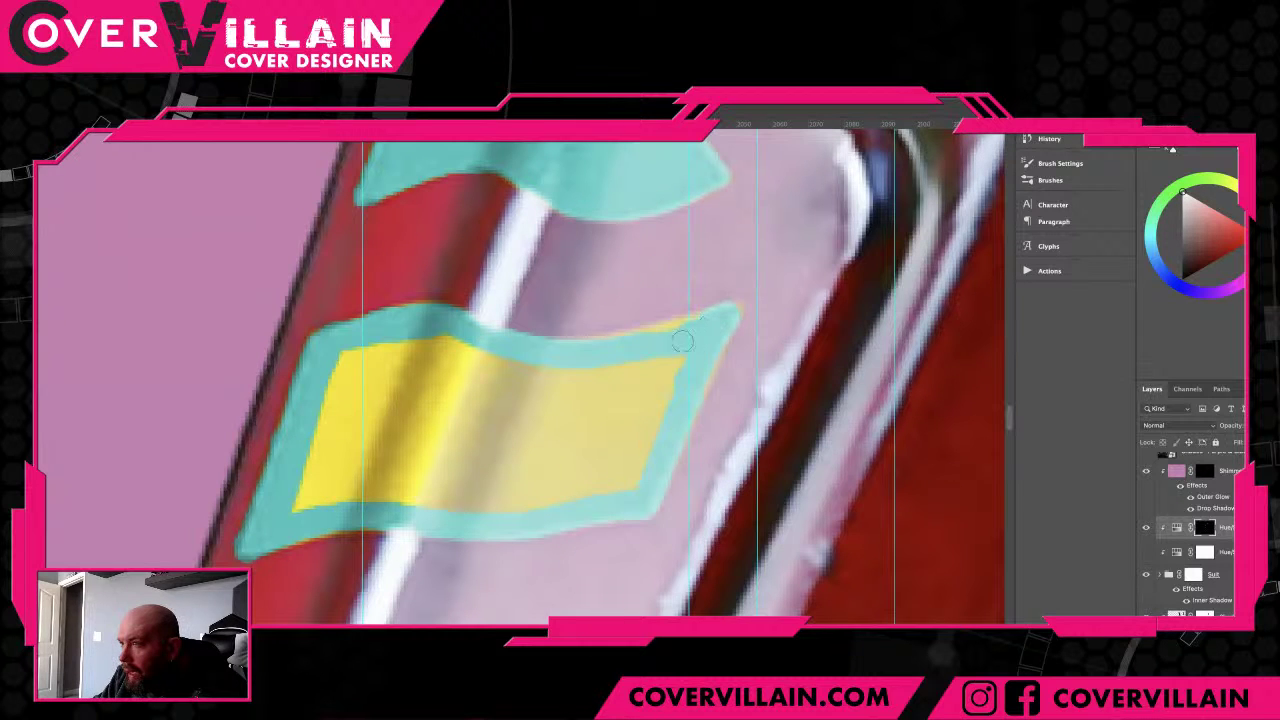
pyautogui.moveTo(653, 346)
pyautogui.mouseDown()
pyautogui.moveTo(686, 320)
pyautogui.moveTo(640, 343)
pyautogui.moveTo(560, 347)
pyautogui.moveTo(442, 327)
pyautogui.mouseUp()
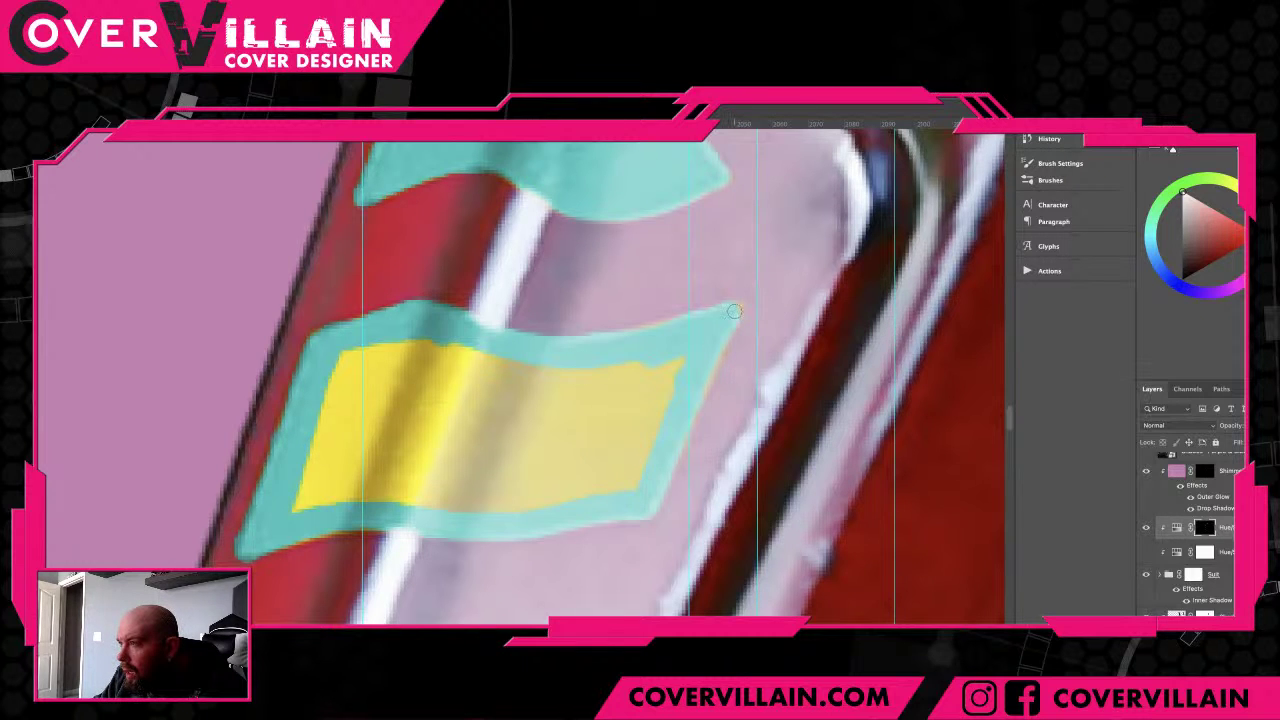
pyautogui.moveTo(734, 312); pyautogui.dragTo(721, 317)
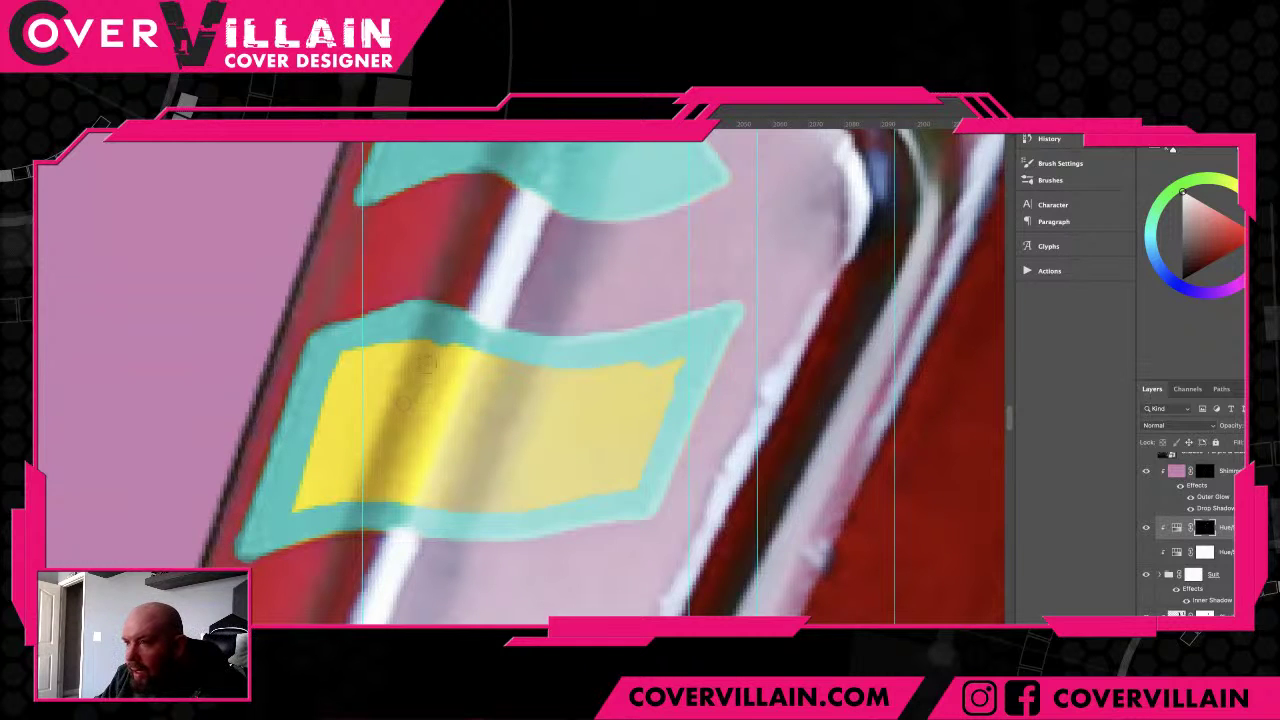
pyautogui.moveTo(348, 358); pyautogui.dragTo(676, 367)
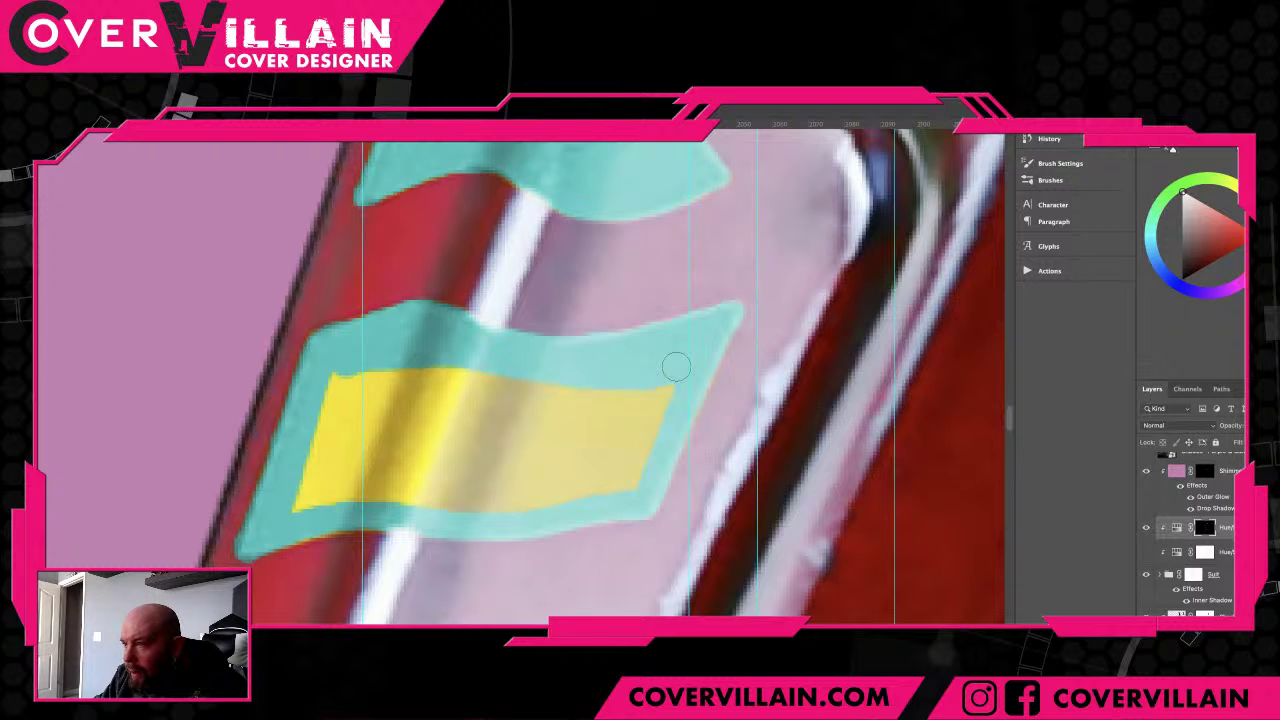
pyautogui.moveTo(676, 367)
pyautogui.mouseDown()
pyautogui.moveTo(646, 391)
pyautogui.moveTo(430, 372)
pyautogui.moveTo(337, 380)
pyautogui.moveTo(634, 423)
pyautogui.moveTo(320, 440)
pyautogui.moveTo(485, 449)
pyautogui.mouseUp()
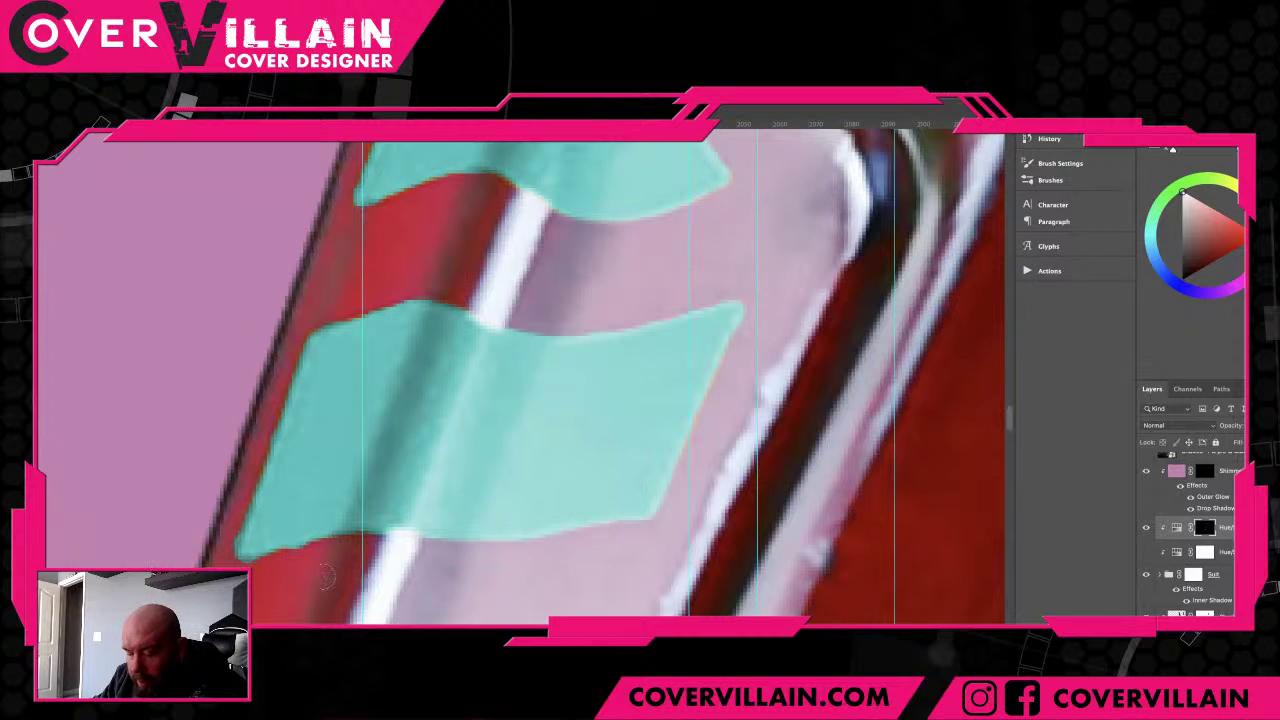
pyautogui.press('x')
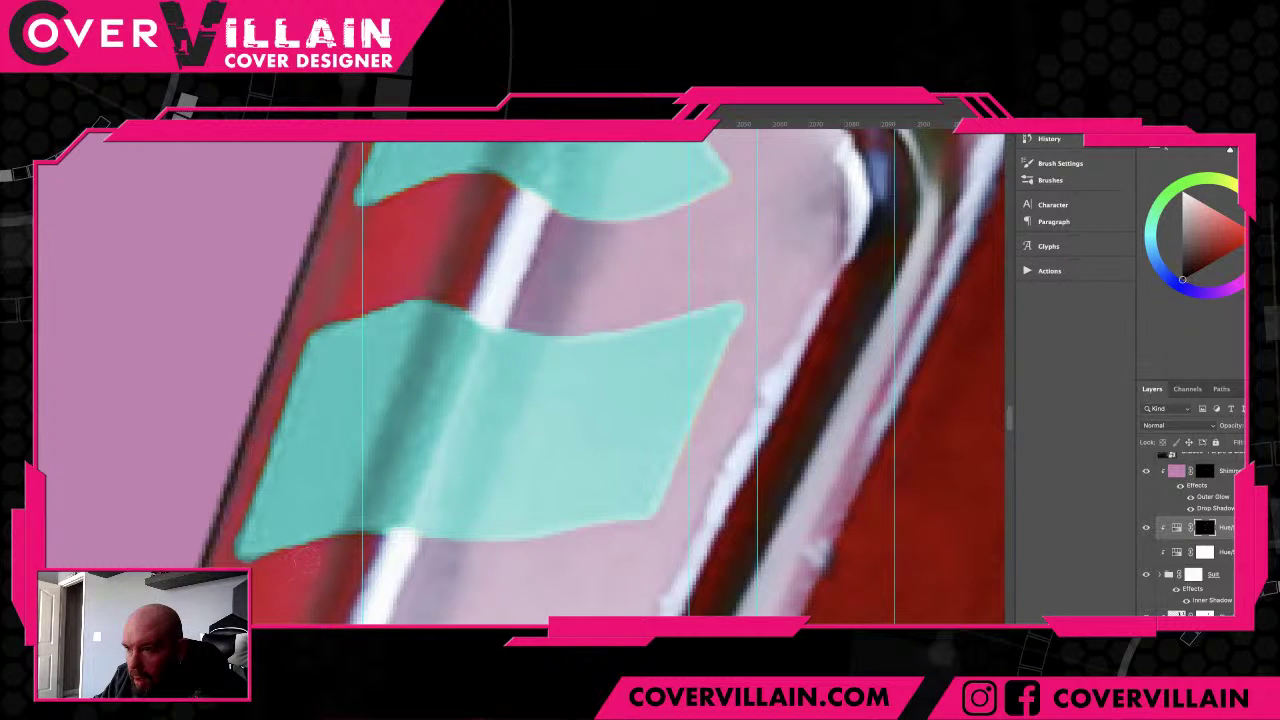
pyautogui.scroll(-3, 313, 490)
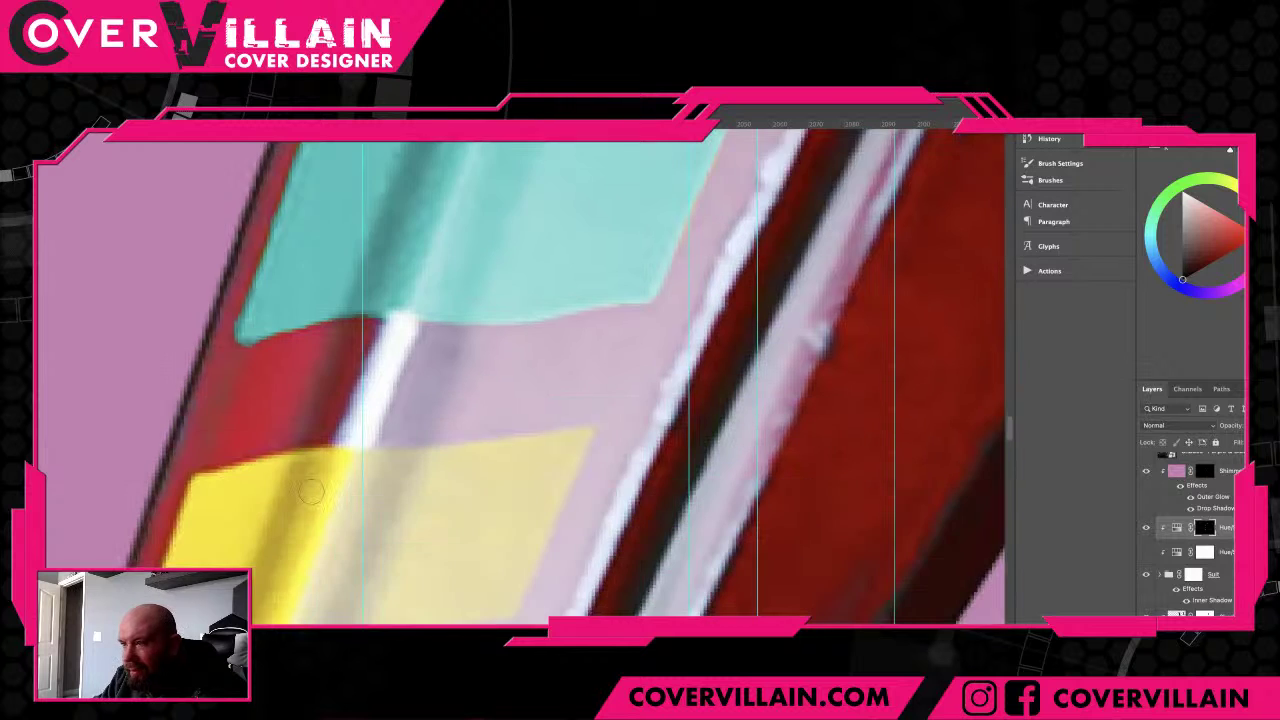
# - Outline the seventh yellow forearm stripe with white in the Hue/Saturation mask and fill its interior completely turquoise
pyautogui.scroll(-2, 309, 491)
pyautogui.scroll(3, 343, 491)
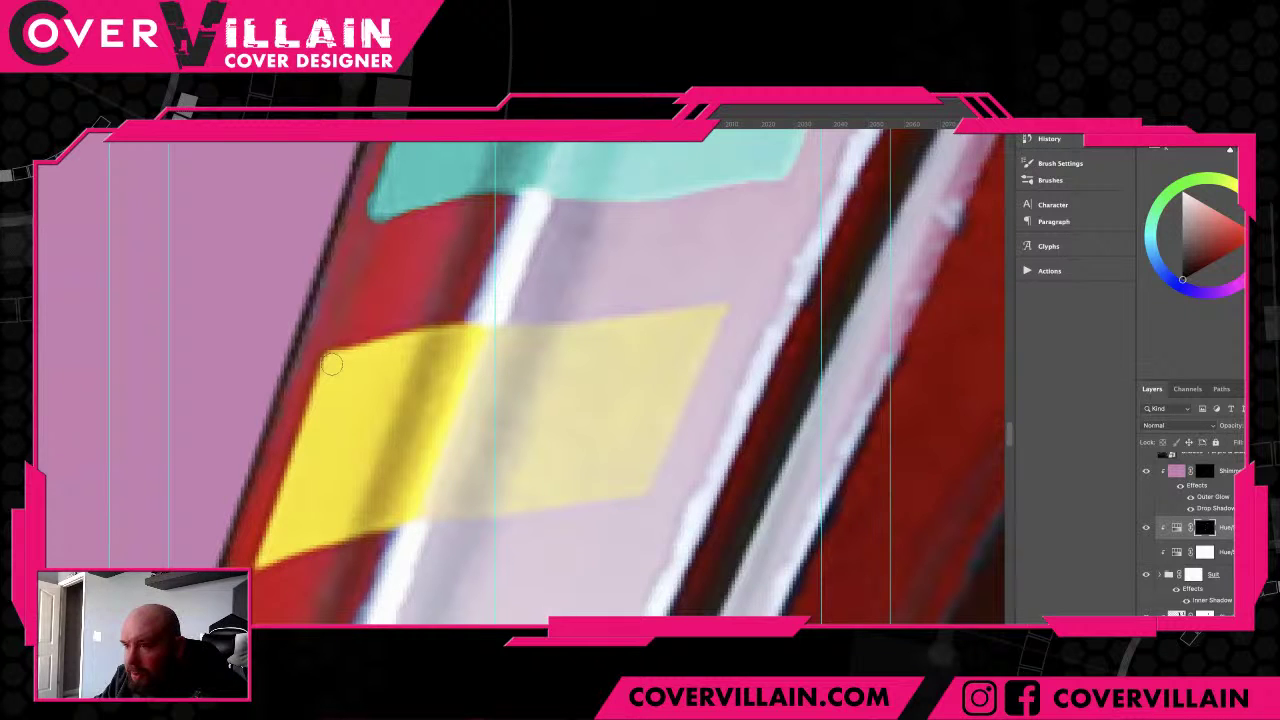
pyautogui.moveTo(331, 364)
pyautogui.mouseDown()
pyautogui.moveTo(292, 522)
pyautogui.moveTo(268, 560)
pyautogui.mouseUp()
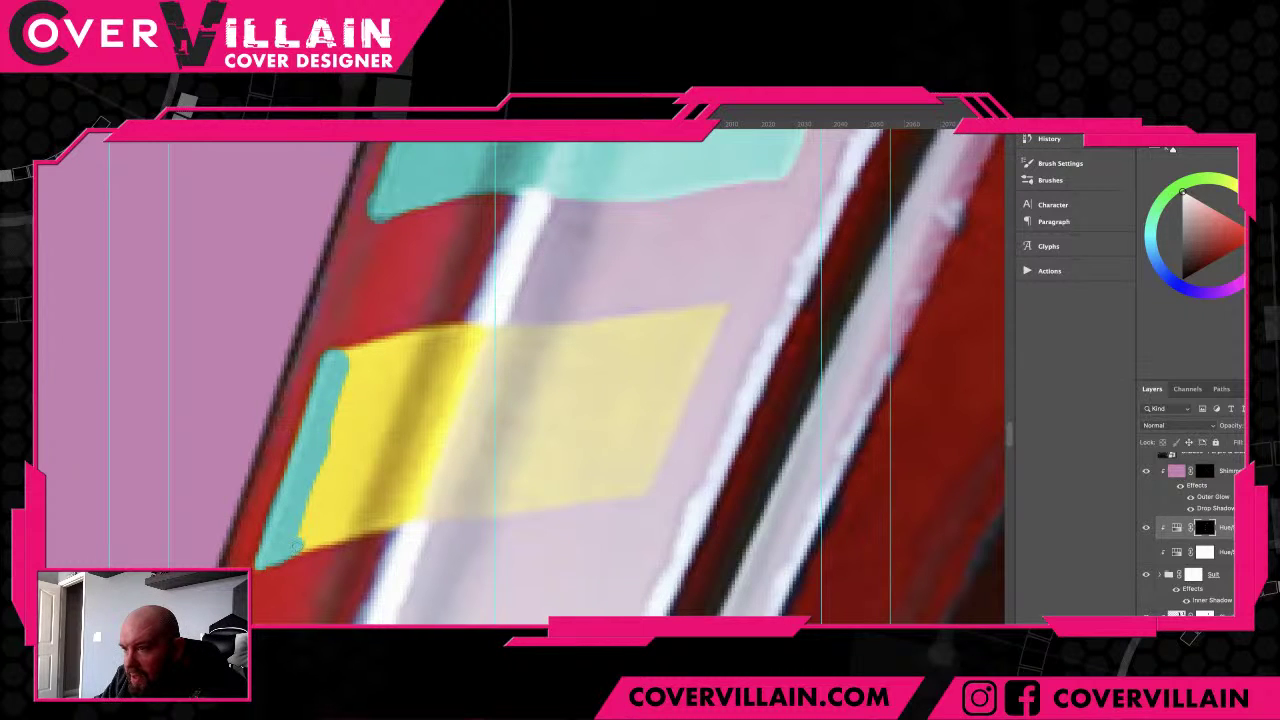
pyautogui.moveTo(299, 548); pyautogui.dragTo(486, 507)
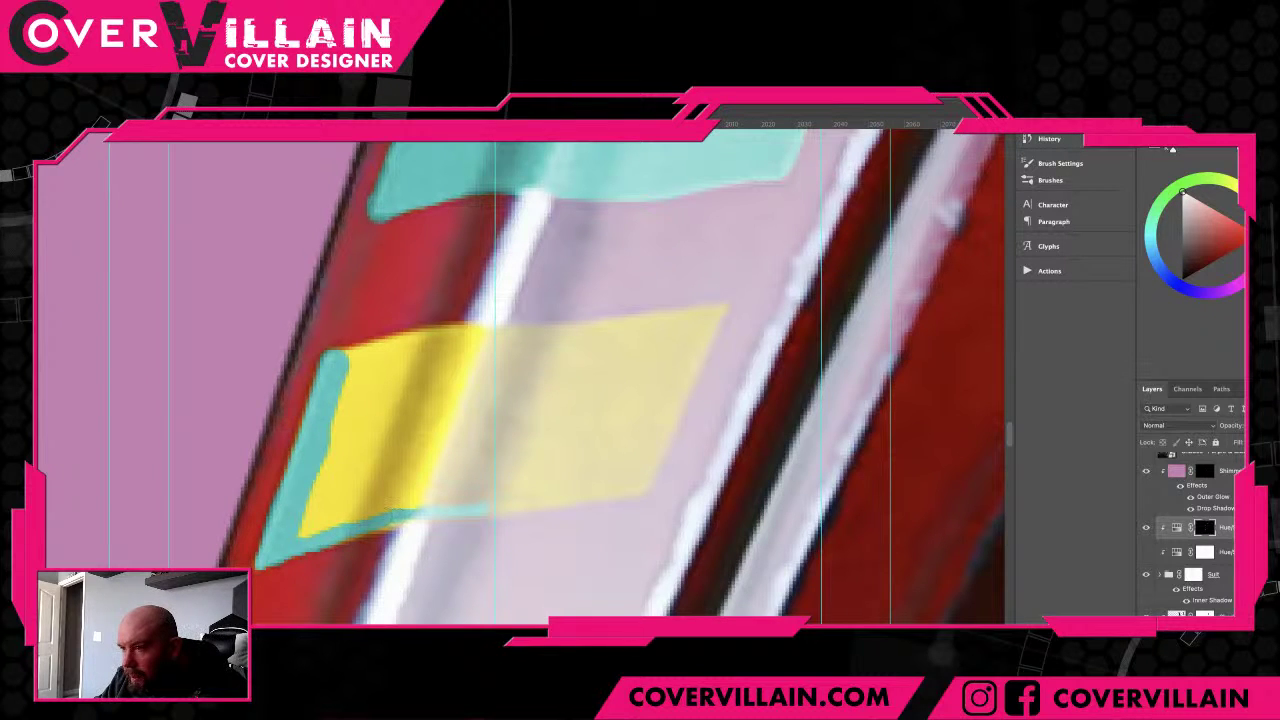
pyautogui.moveTo(325, 531)
pyautogui.mouseDown()
pyautogui.moveTo(426, 506)
pyautogui.moveTo(635, 486)
pyautogui.mouseUp()
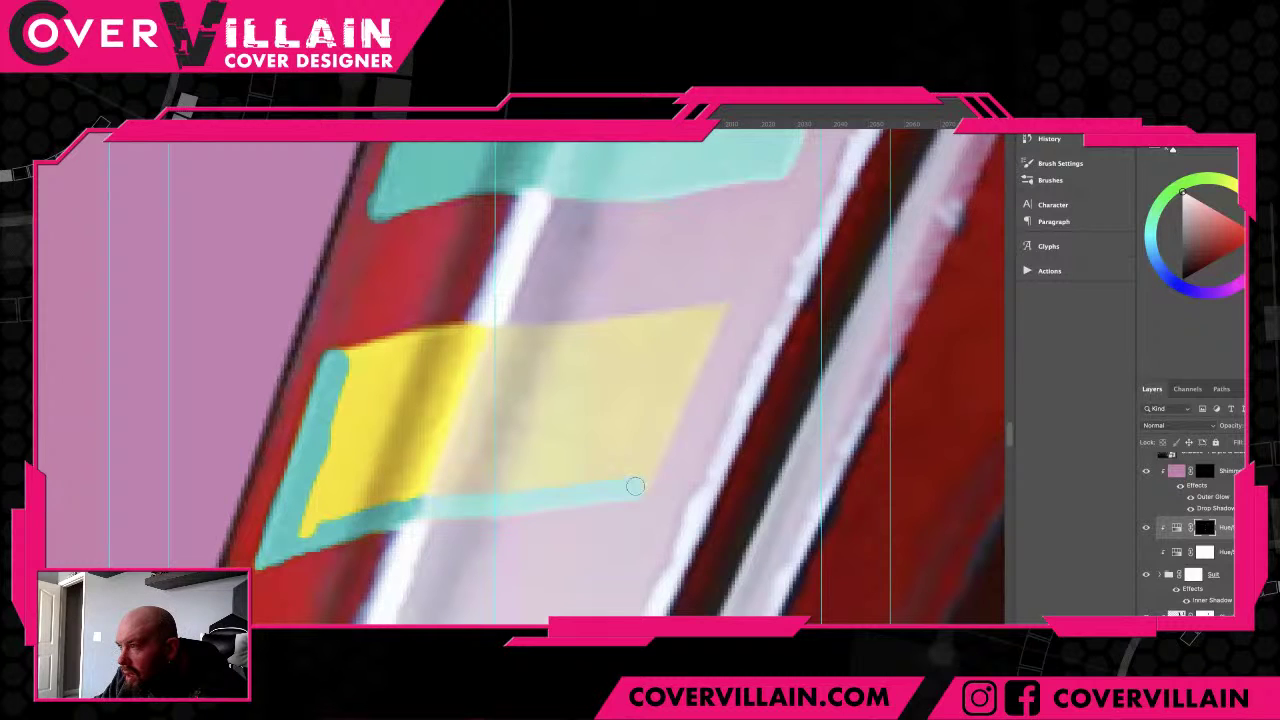
pyautogui.keyDown('shift'); pyautogui.click(690, 322); pyautogui.keyUp('shift')
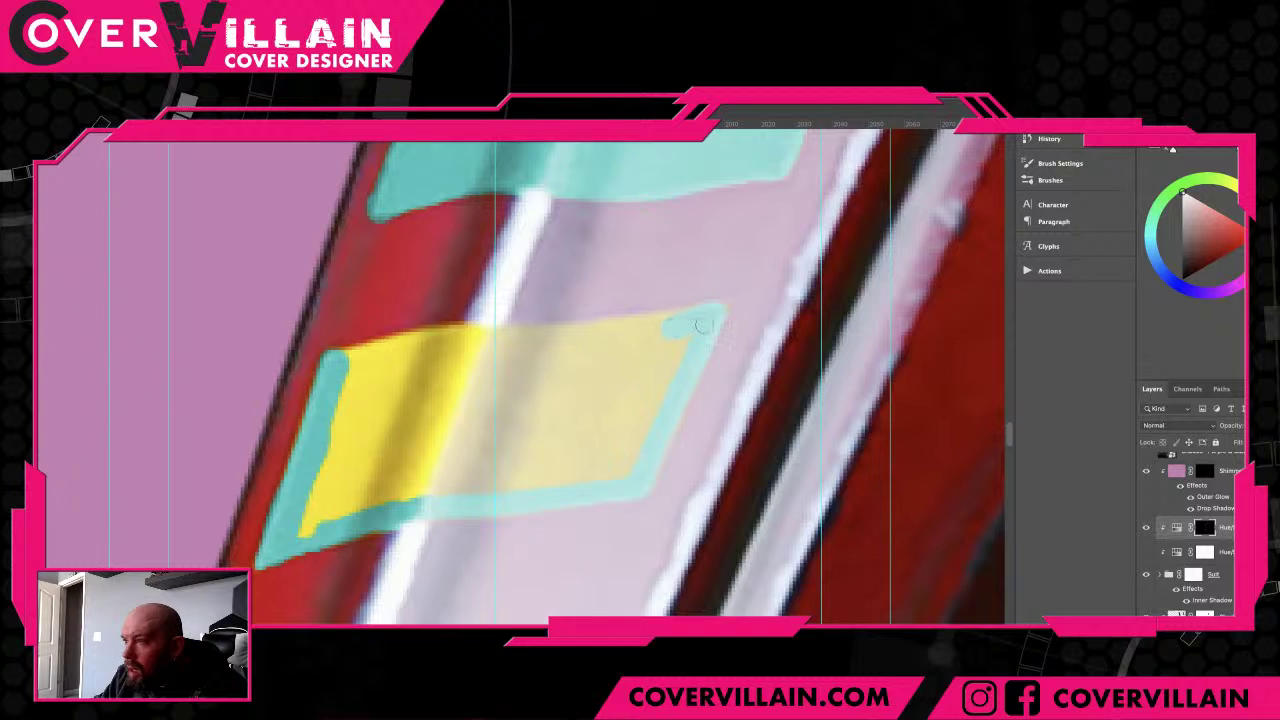
pyautogui.moveTo(677, 320); pyautogui.dragTo(341, 359)
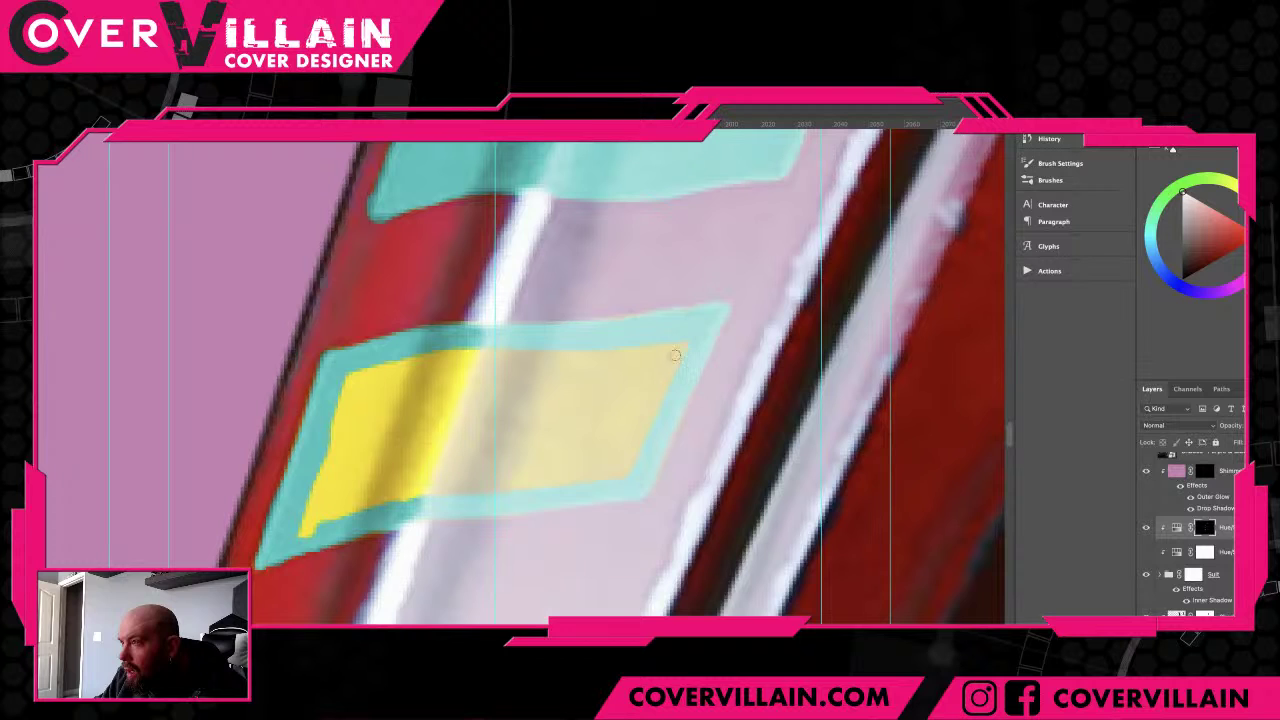
pyautogui.moveTo(345, 382)
pyautogui.mouseDown()
pyautogui.moveTo(532, 343)
pyautogui.moveTo(683, 343)
pyautogui.moveTo(652, 438)
pyautogui.moveTo(622, 480)
pyautogui.moveTo(378, 495)
pyautogui.moveTo(302, 529)
pyautogui.moveTo(309, 497)
pyautogui.moveTo(365, 479)
pyautogui.moveTo(600, 463)
pyautogui.moveTo(637, 421)
pyautogui.moveTo(656, 364)
pyautogui.moveTo(653, 403)
pyautogui.moveTo(645, 360)
pyautogui.moveTo(398, 372)
pyautogui.moveTo(340, 399)
pyautogui.moveTo(319, 474)
pyautogui.moveTo(599, 444)
pyautogui.moveTo(629, 432)
pyautogui.moveTo(631, 392)
pyautogui.moveTo(394, 393)
pyautogui.moveTo(347, 417)
pyautogui.moveTo(478, 398)
pyautogui.moveTo(617, 399)
pyautogui.moveTo(593, 417)
pyautogui.moveTo(469, 419)
pyautogui.moveTo(342, 447)
pyautogui.mouseUp()
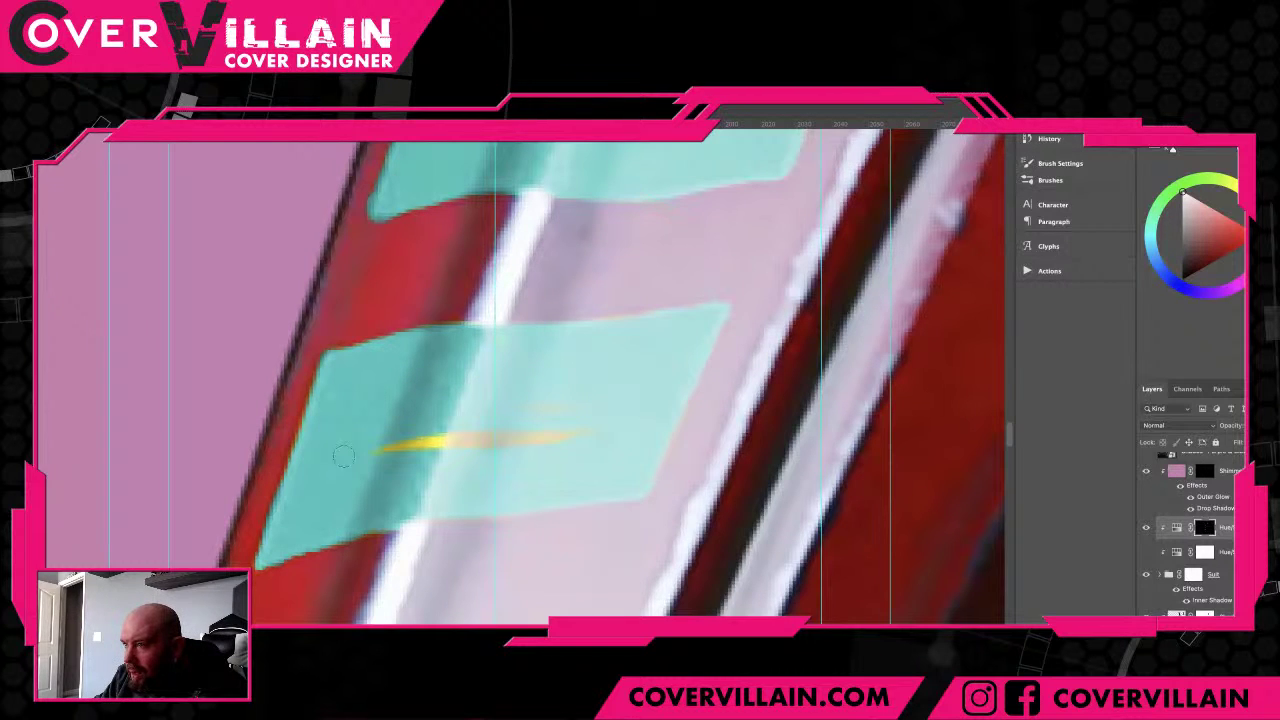
pyautogui.moveTo(342, 456)
pyautogui.mouseDown()
pyautogui.moveTo(607, 429)
pyautogui.moveTo(527, 416)
pyautogui.mouseUp()
# - Paint white into the mask over the last narrow yellow stripe above the wrist, turning both its red-panel and pale-panel parts turquoise
pyautogui.scroll(-3, 527, 416)
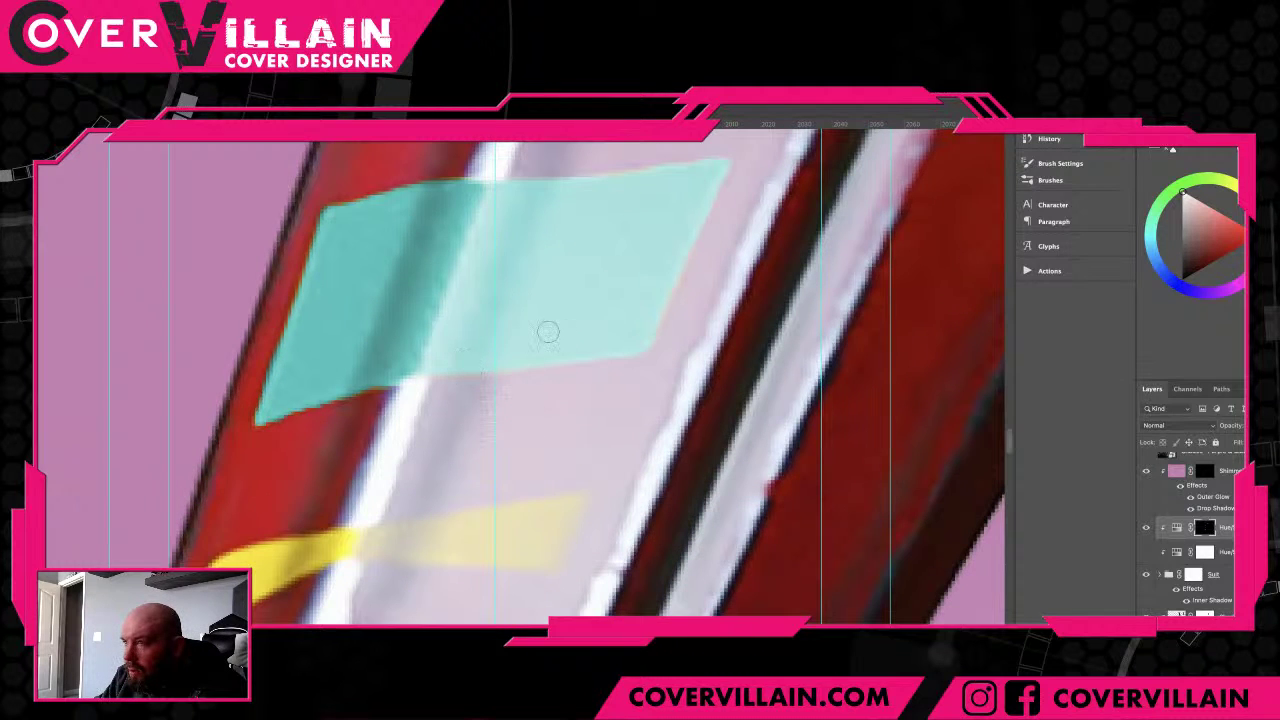
pyautogui.scroll(-2, 362, 523)
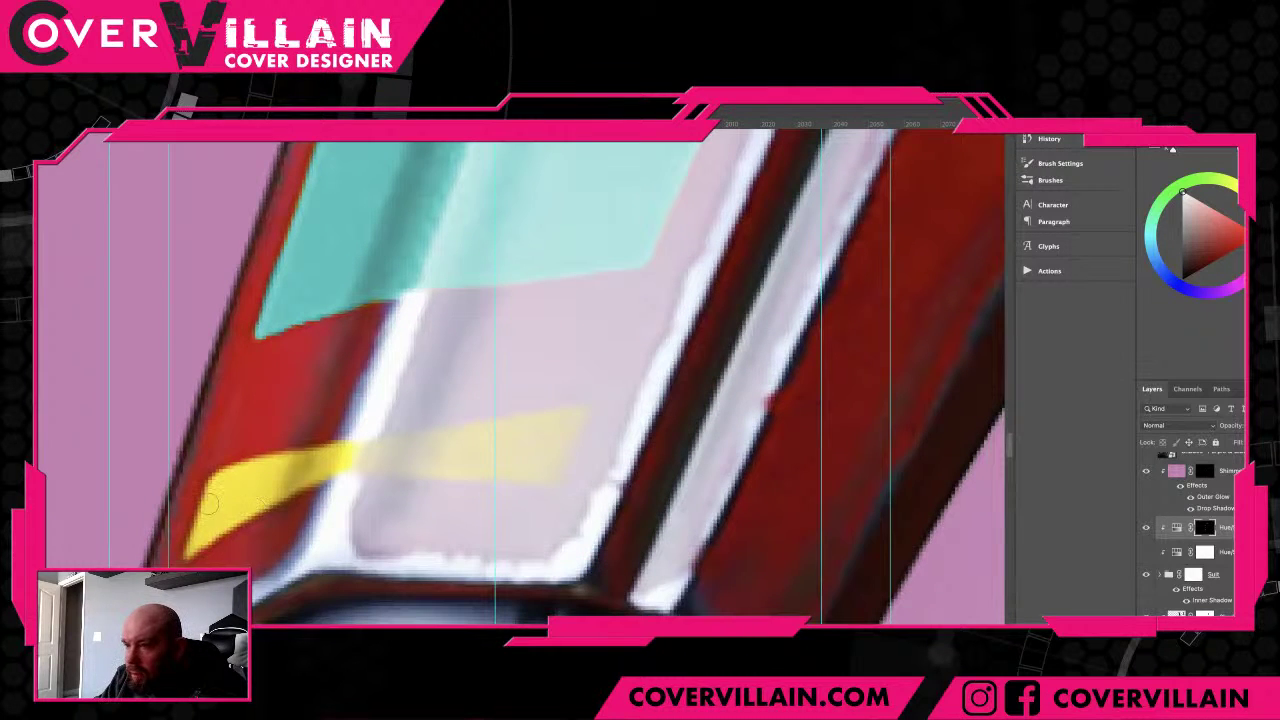
pyautogui.moveTo(220, 491)
pyautogui.mouseDown()
pyautogui.moveTo(190, 548)
pyautogui.moveTo(204, 518)
pyautogui.moveTo(200, 534)
pyautogui.moveTo(344, 451)
pyautogui.moveTo(230, 483)
pyautogui.mouseUp()
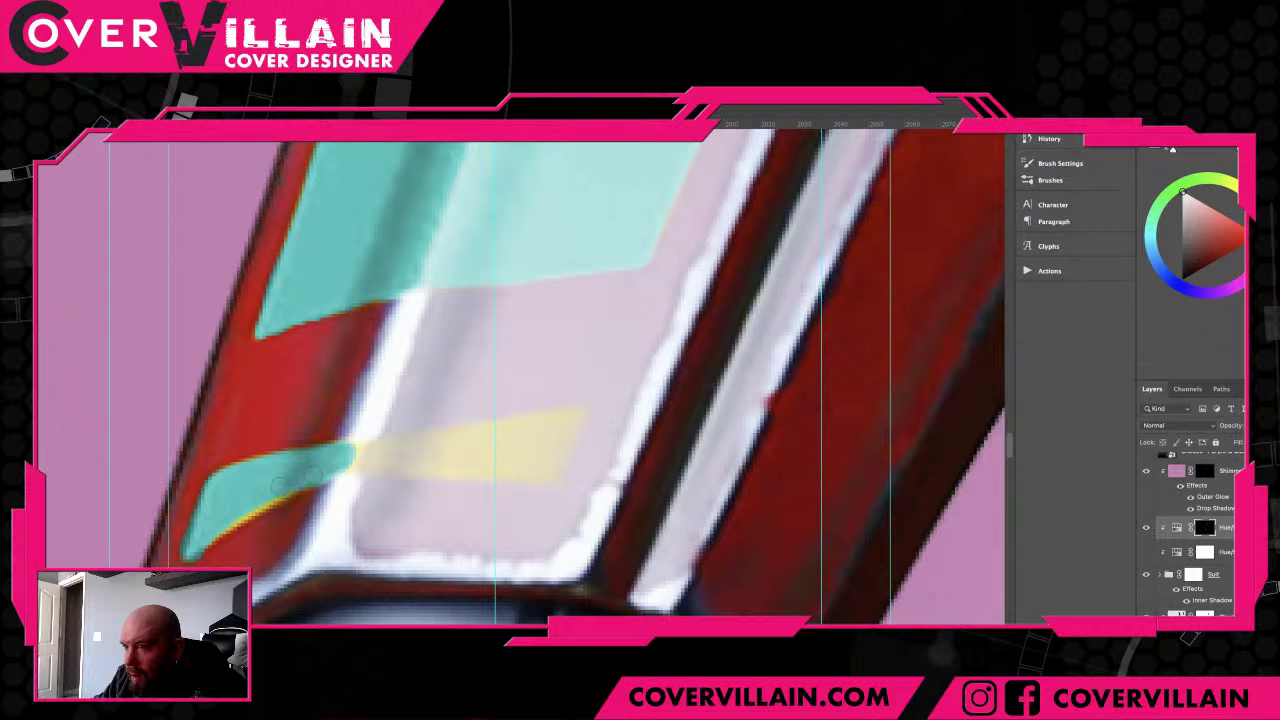
pyautogui.moveTo(280, 486); pyautogui.dragTo(248, 506)
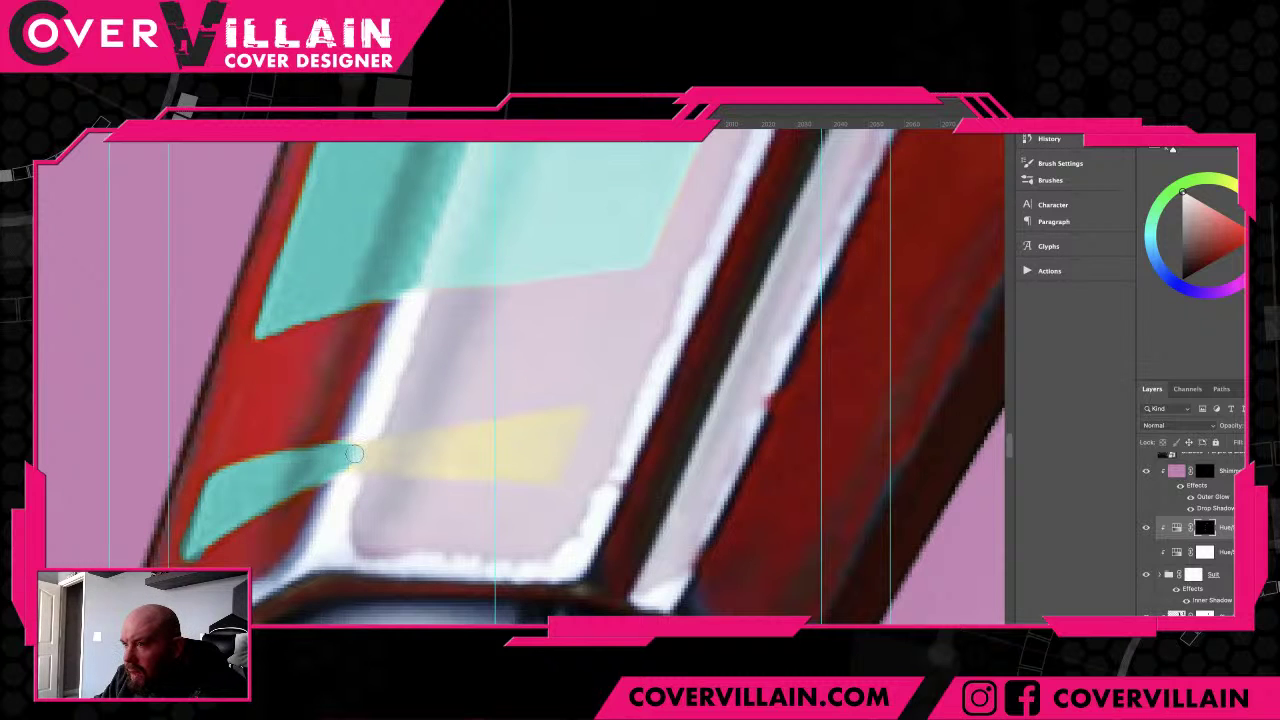
pyautogui.moveTo(354, 454)
pyautogui.mouseDown()
pyautogui.moveTo(574, 415)
pyautogui.moveTo(540, 474)
pyautogui.moveTo(342, 464)
pyautogui.moveTo(474, 456)
pyautogui.moveTo(526, 470)
pyautogui.moveTo(537, 461)
pyautogui.moveTo(518, 450)
pyautogui.moveTo(482, 455)
pyautogui.moveTo(552, 438)
pyautogui.moveTo(520, 476)
pyautogui.moveTo(456, 473)
pyautogui.mouseUp()
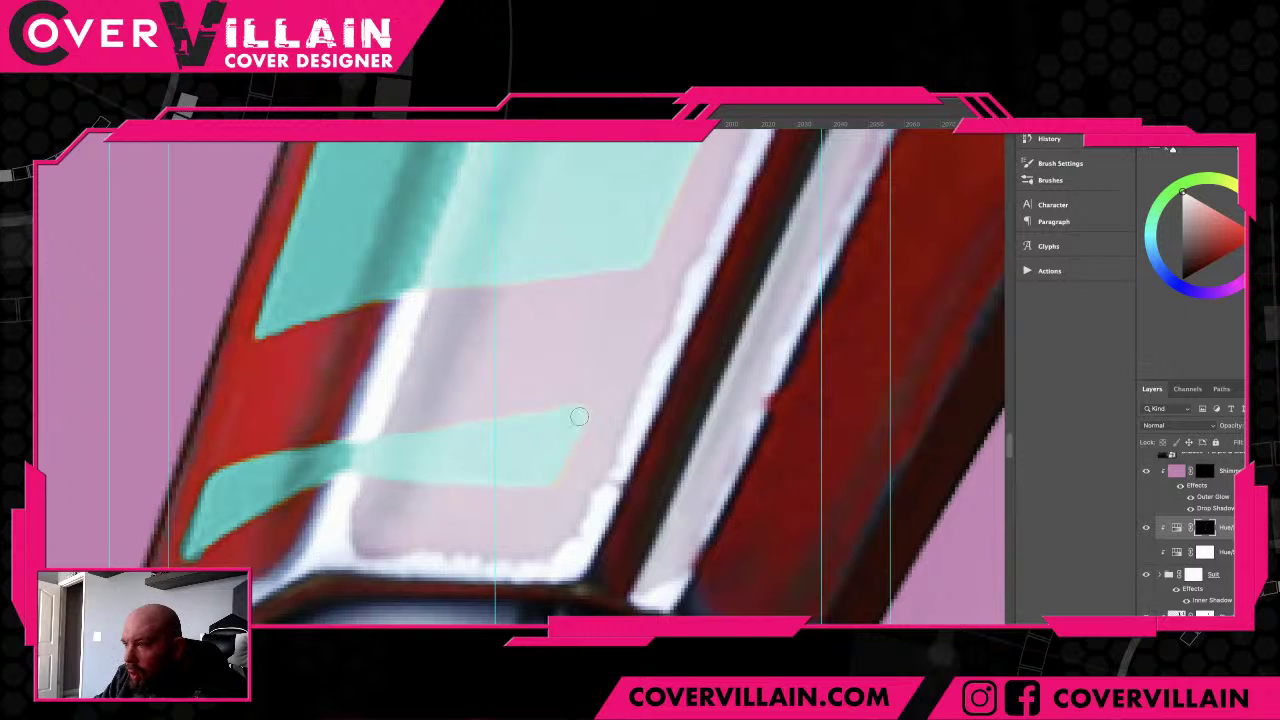
pyautogui.moveTo(579, 416); pyautogui.dragTo(538, 481)
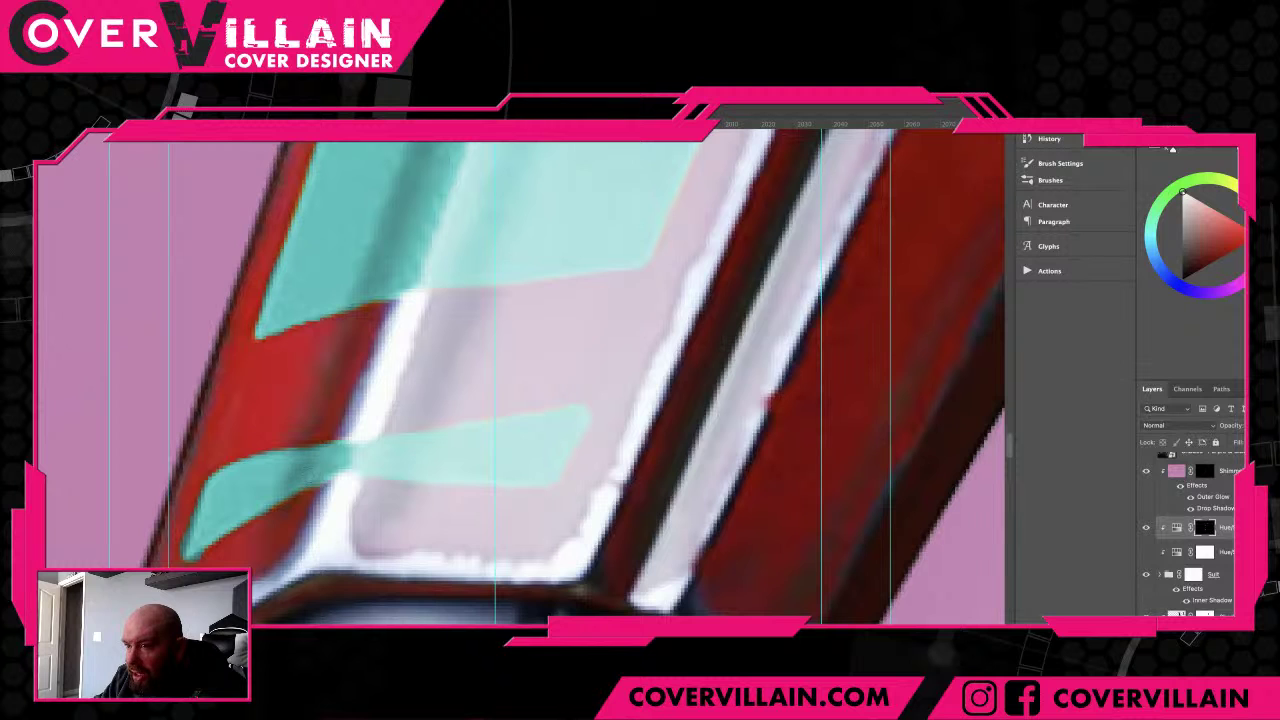
# - Review the turquoise forearm stripes against the armour of the whole cover figure
pyautogui.scroll(-3, 412, 456)
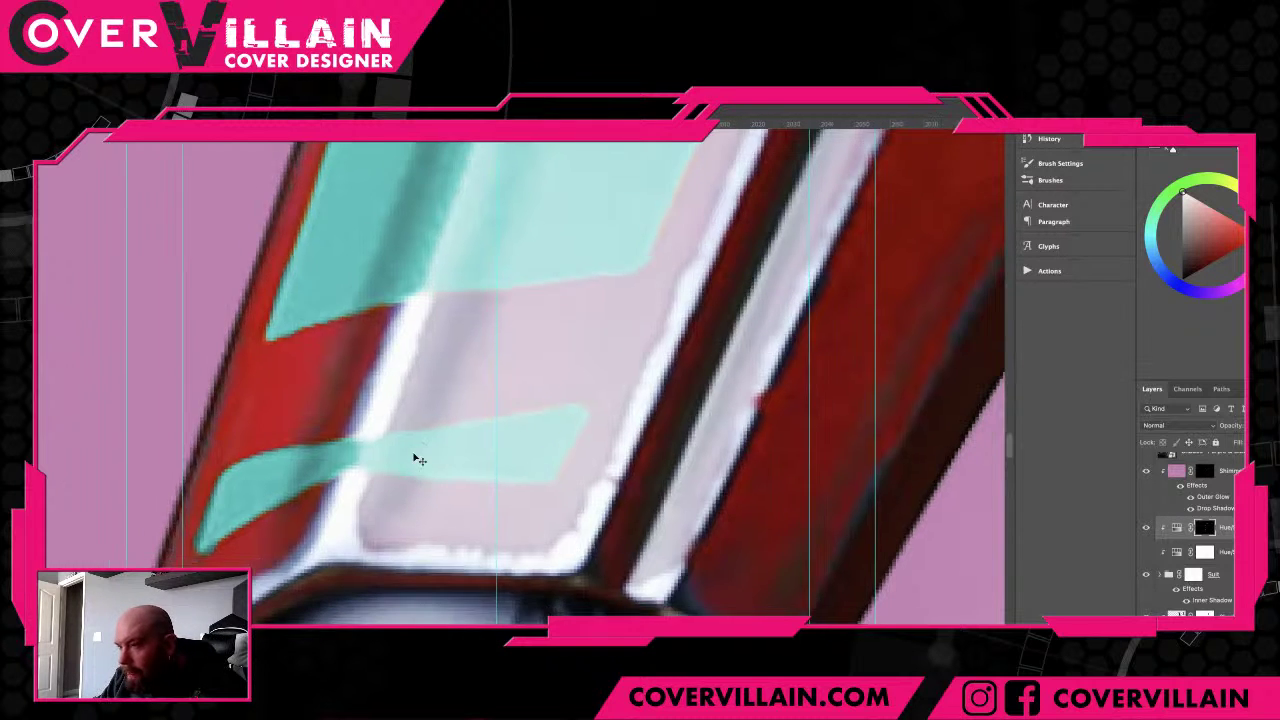
pyautogui.scroll(-5, 455, 460)
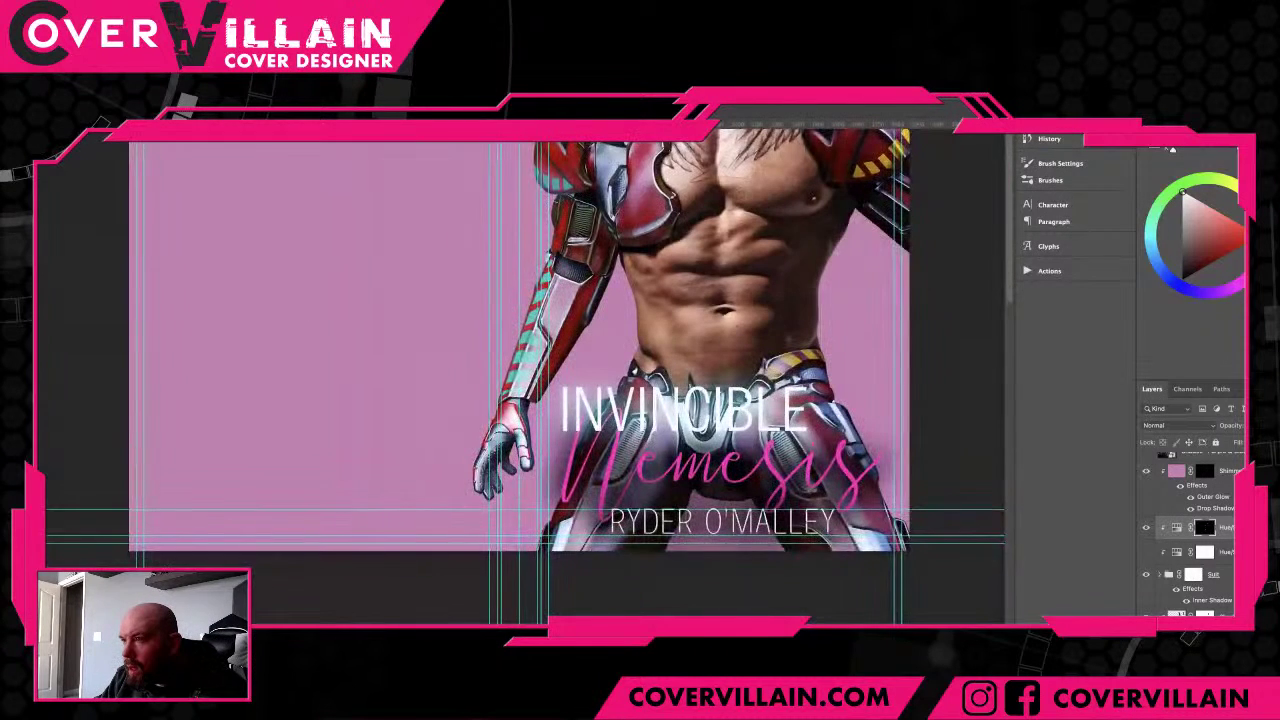
pyautogui.scroll(2, 695, 419)
pyautogui.moveTo(695, 419); pyautogui.dragTo(530, 448)
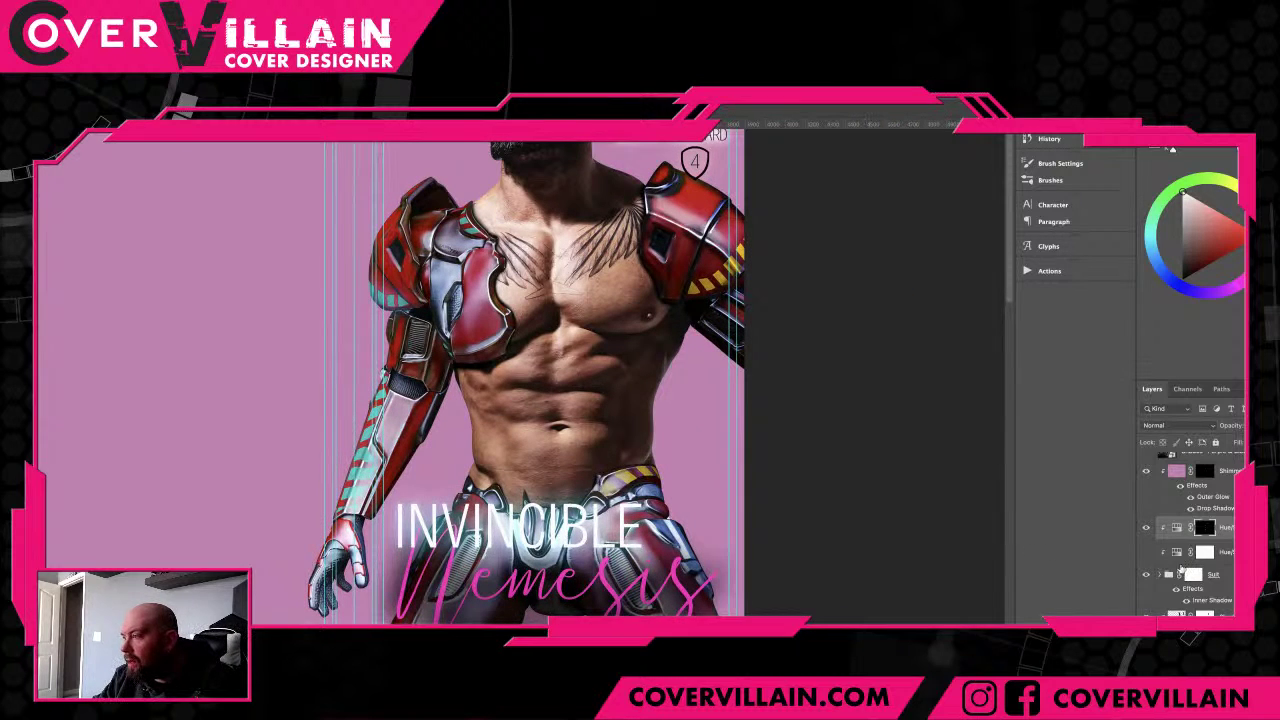
# - Show the lower Hue/Saturation adjustment directly above the Suit group and examine the recolored armor around the torso, waist and arm
pyautogui.click(1147, 554)
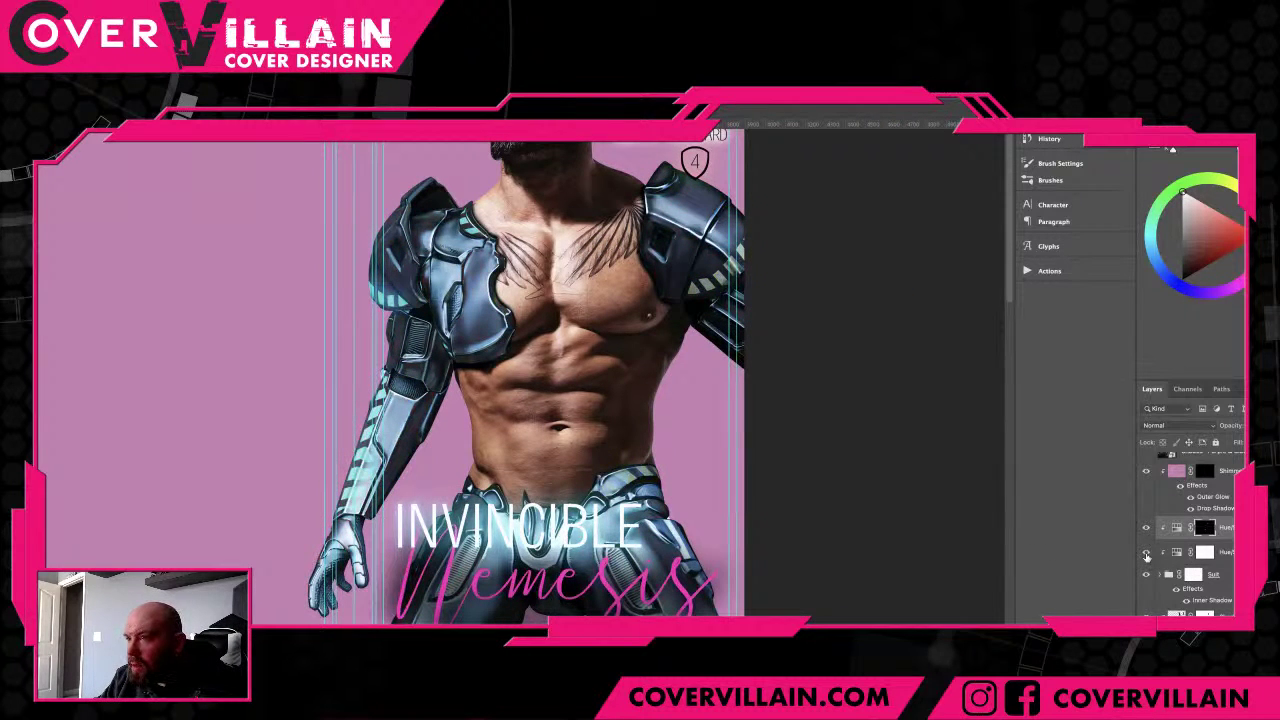
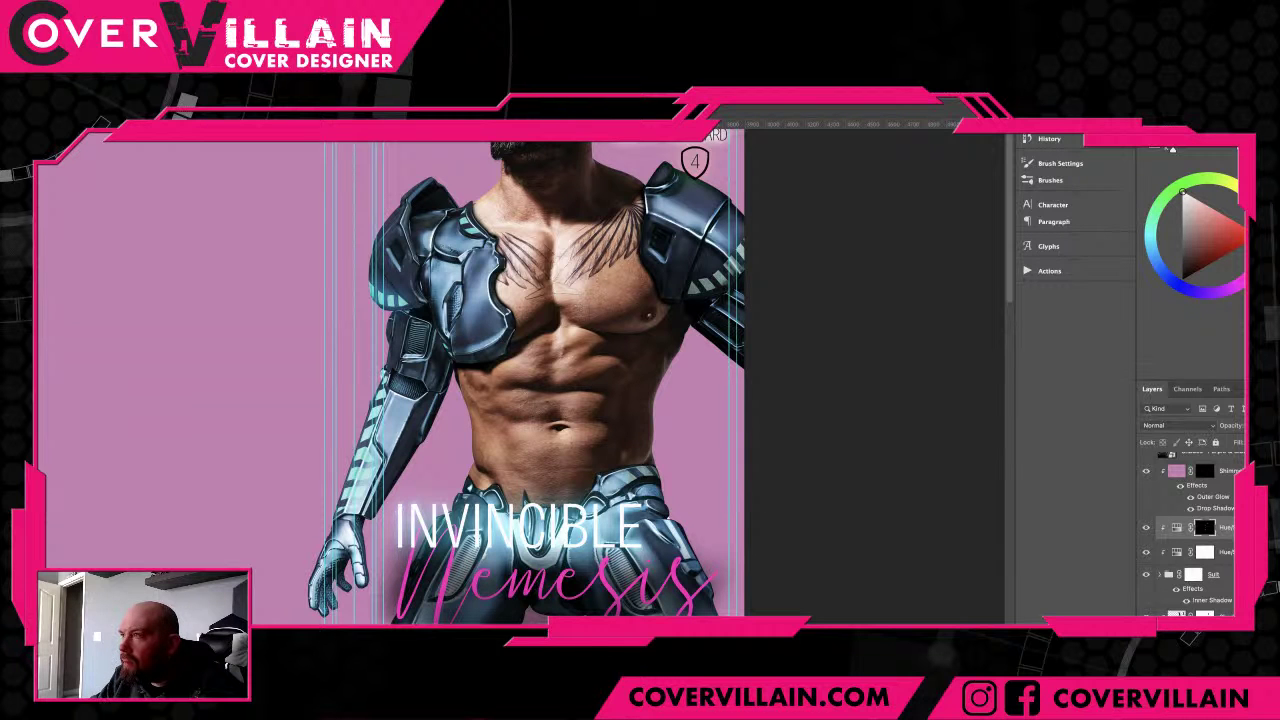
pyautogui.hotkey('ctrl', '+')
pyautogui.hotkey('ctrl', '+')
pyautogui.hotkey('ctrl', '+')
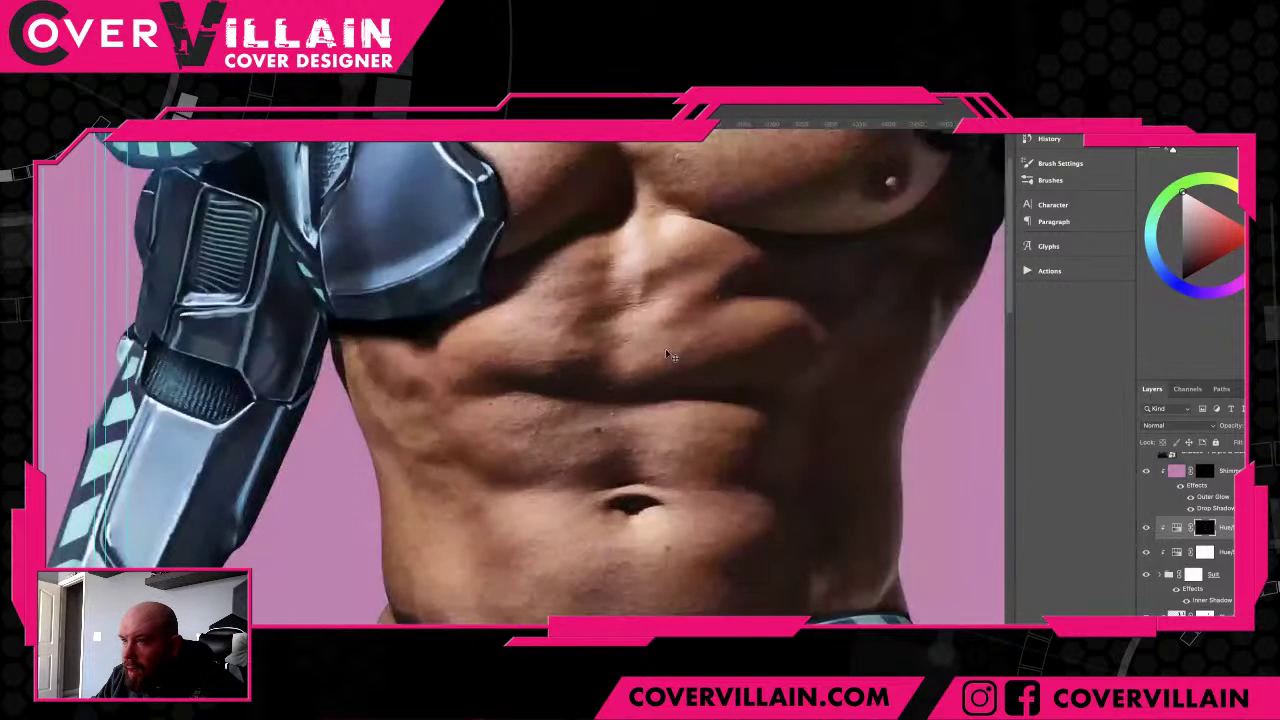
pyautogui.scroll(-5, 525, 377)
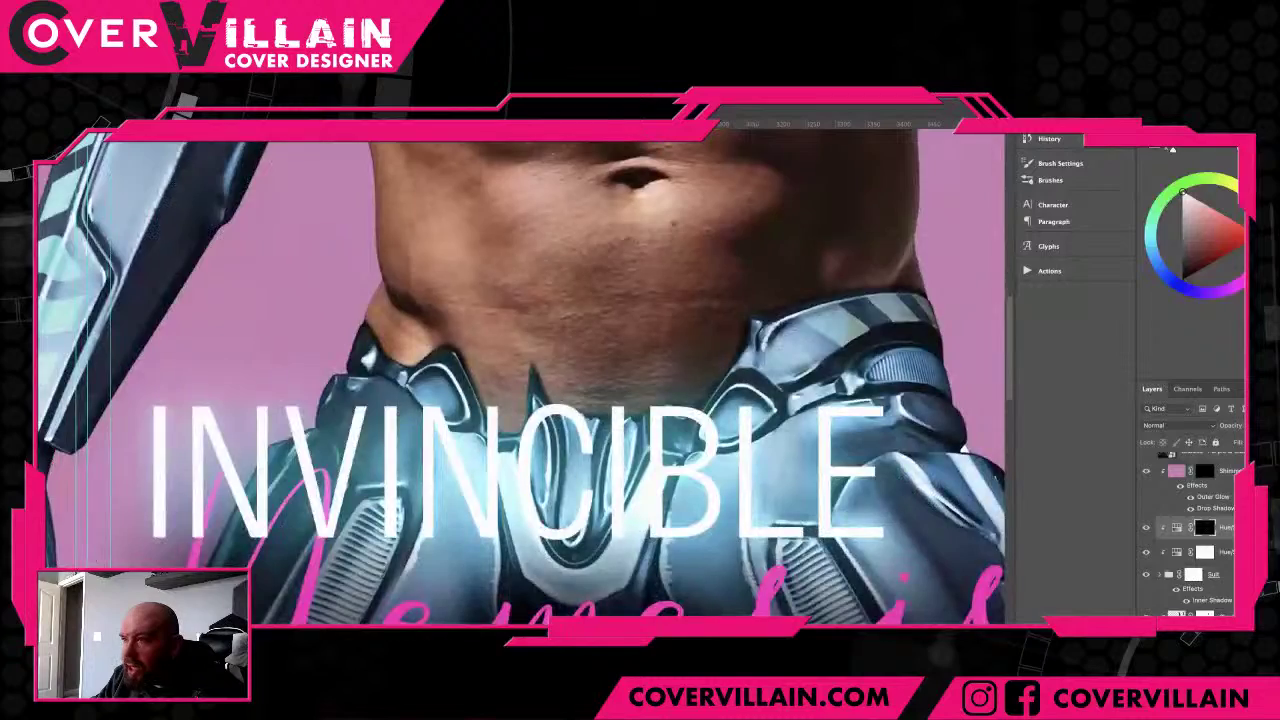
pyautogui.scroll(8, 525, 377)
pyautogui.scroll(-10, 594, 318)
pyautogui.hscroll(-3, 594, 318)
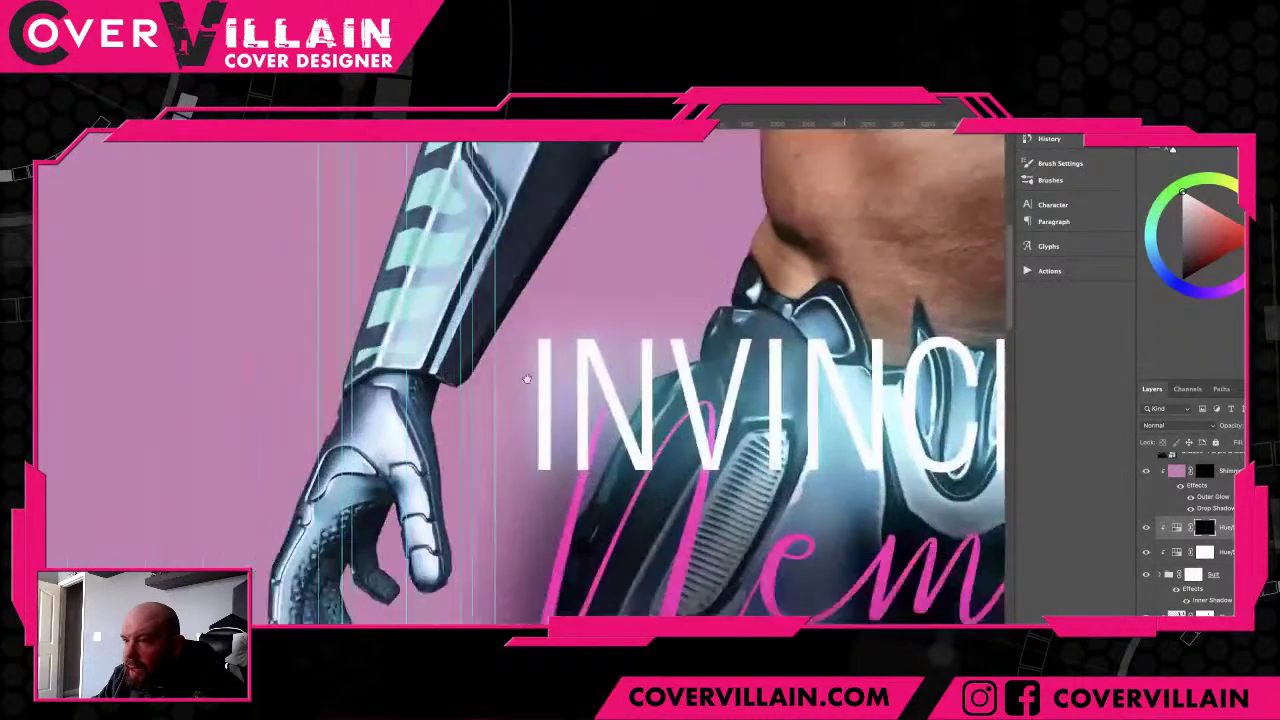
pyautogui.scroll(6, 575, 312)
pyautogui.hscroll(5, 575, 312)
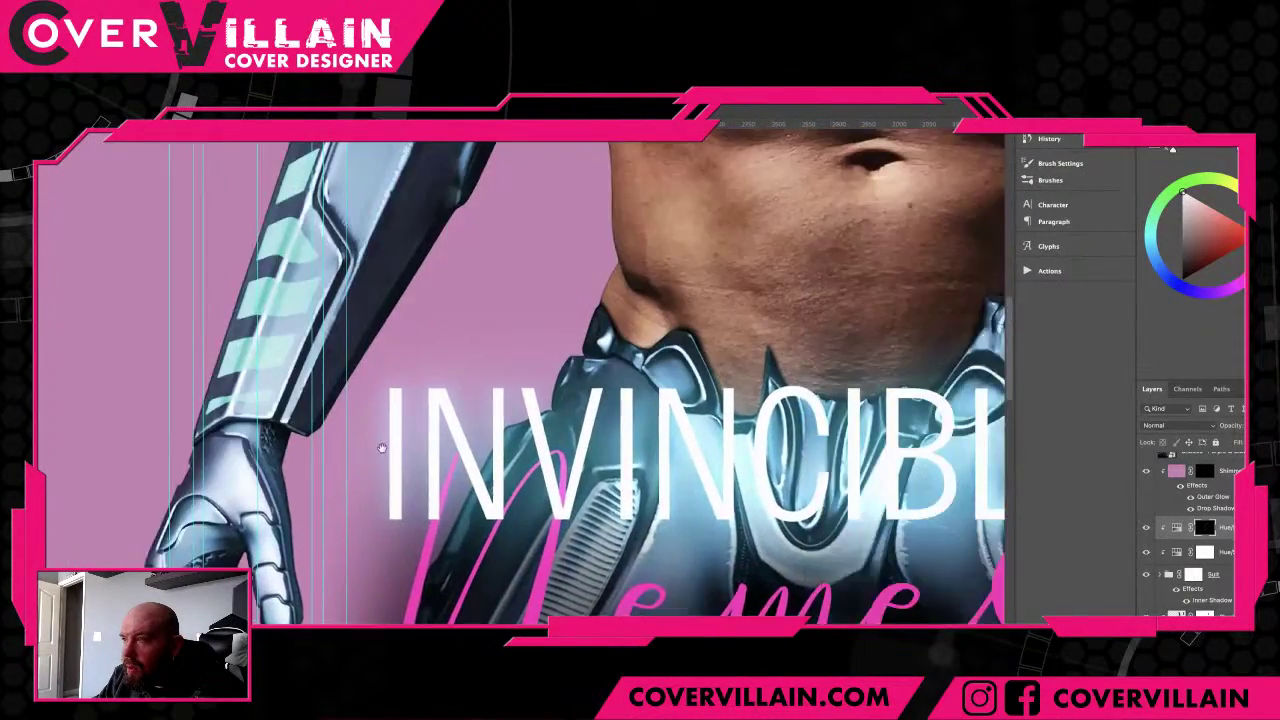
pyautogui.hscroll(2, 549, 305)
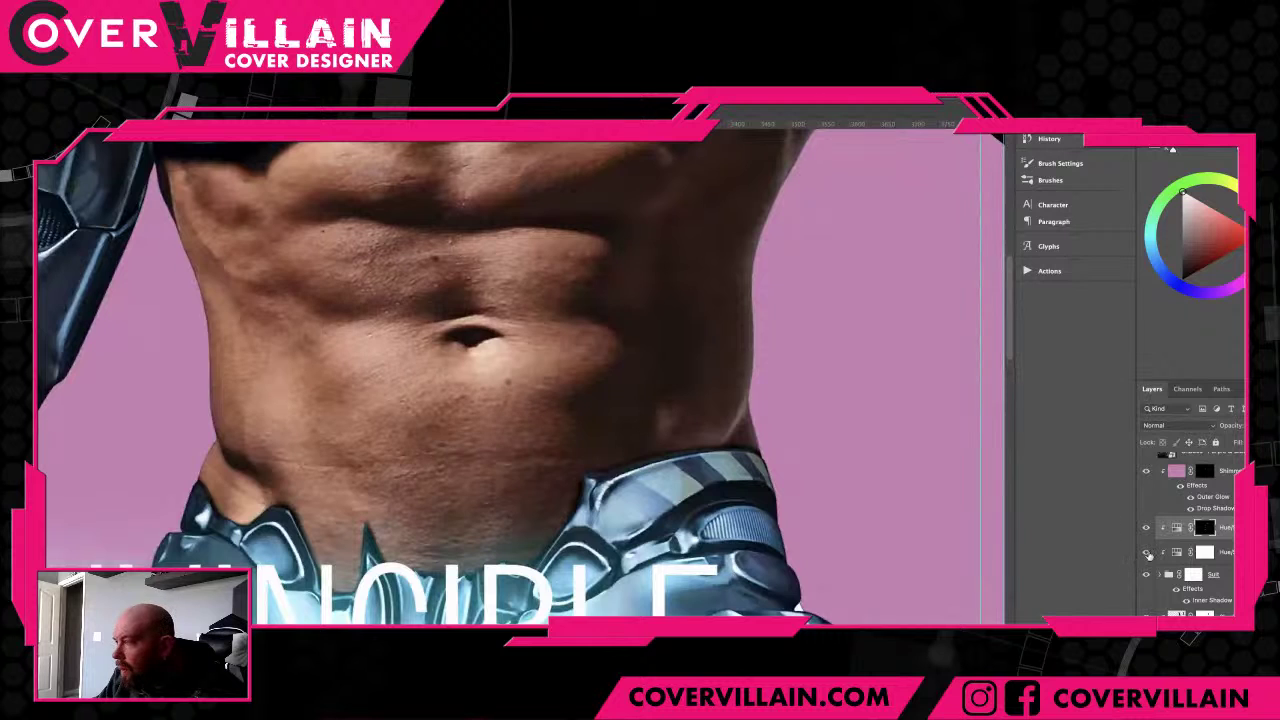
# - Hide the lower Hue/Saturation adjustment above the Suit group and examine the armor's stripes from the waist and arm to the shoulder
pyautogui.scroll(-3, 700, 490)
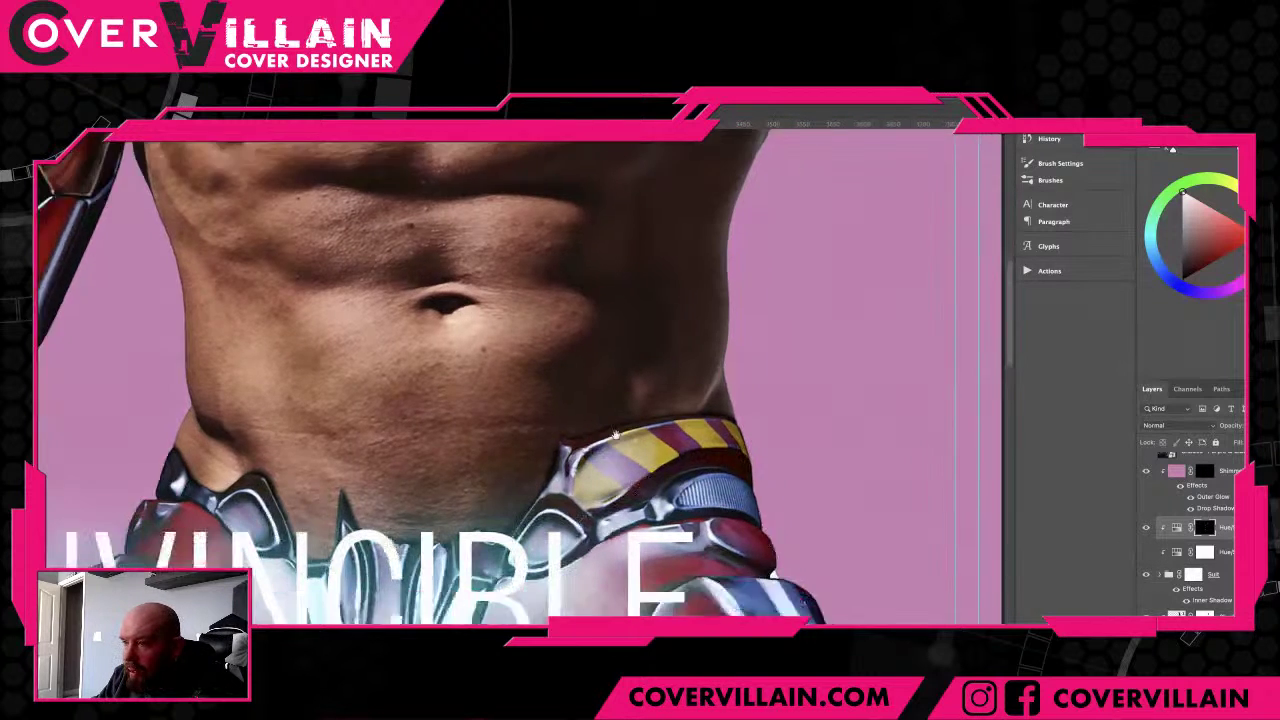
pyautogui.hscroll(-5, 600, 480)
pyautogui.scroll(3, 520, 470)
pyautogui.scroll(-2, 495, 467)
pyautogui.hscroll(-4, 495, 467)
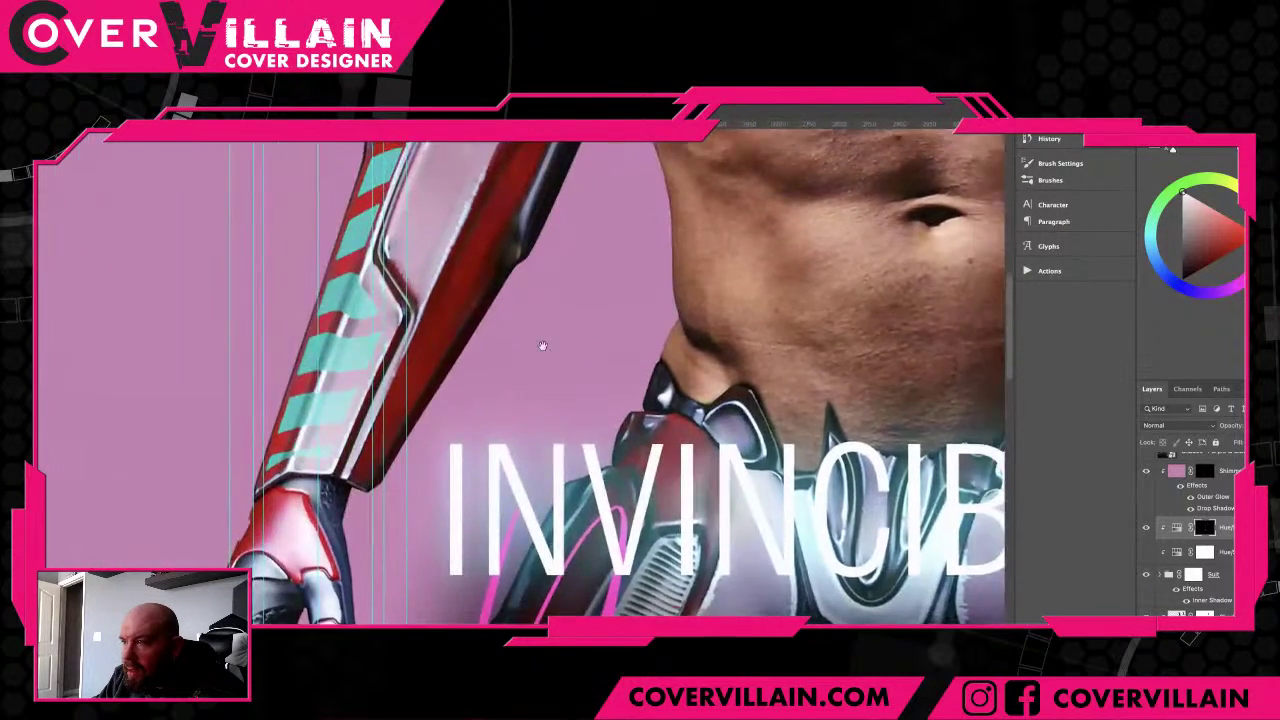
pyautogui.hscroll(8, 620, 349)
pyautogui.scroll(1, 524, 443)
pyautogui.scroll(5, 524, 443)
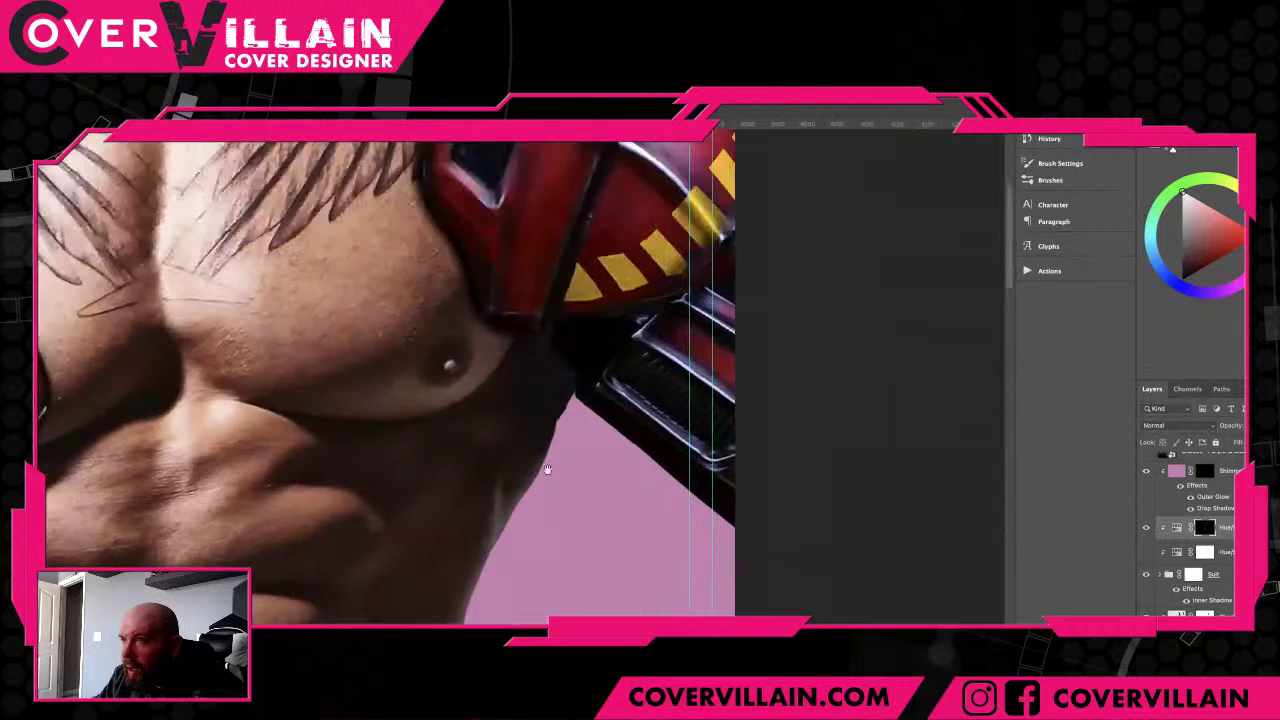
pyautogui.scroll(3, 409, 457)
pyautogui.hscroll(3, 408, 457)
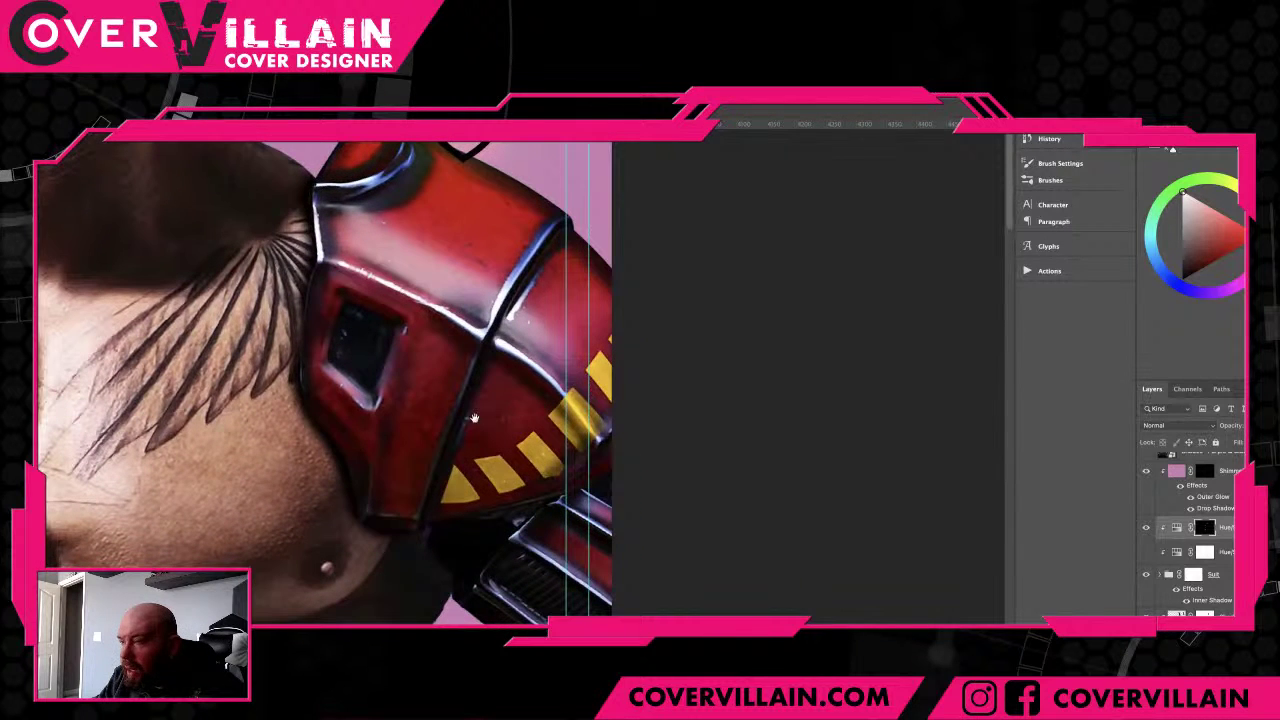
# - Outline the triangular yellow stripe on the shoulder armor in teal by painting on the upper Hue/Saturation layer's mask
pyautogui.scroll(2, 485, 418)
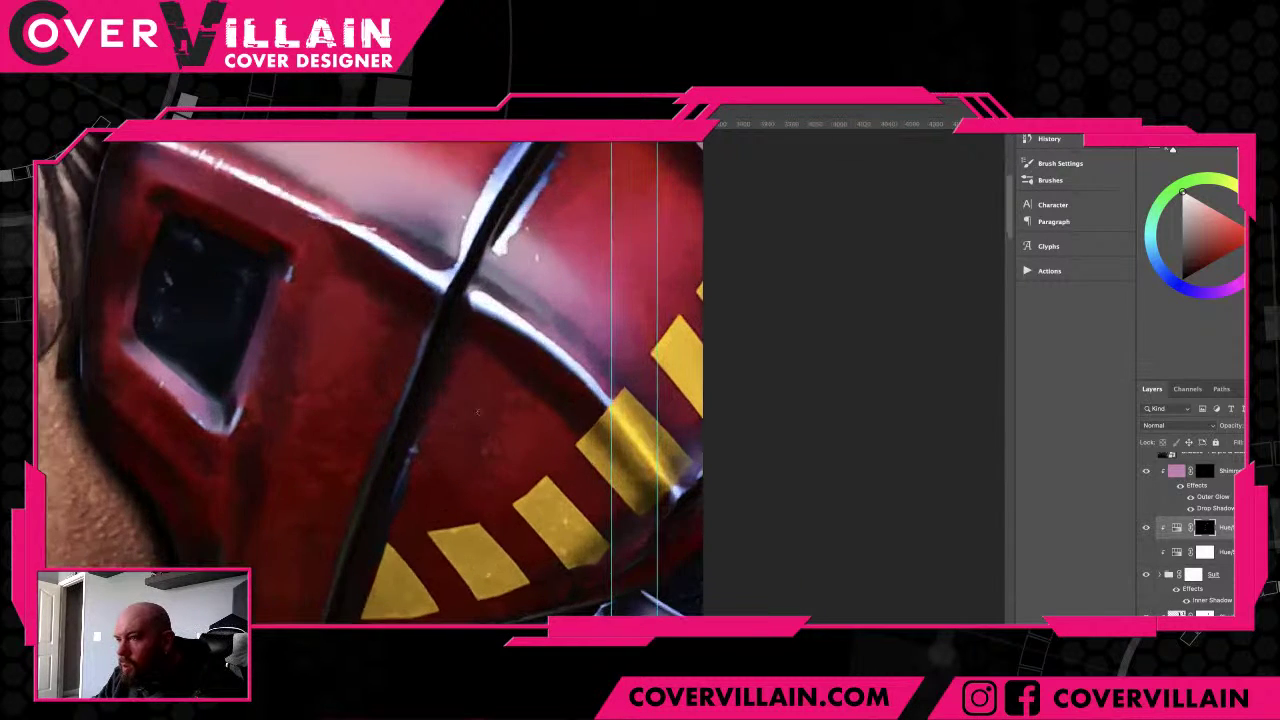
pyautogui.scroll(-2, 500, 480)
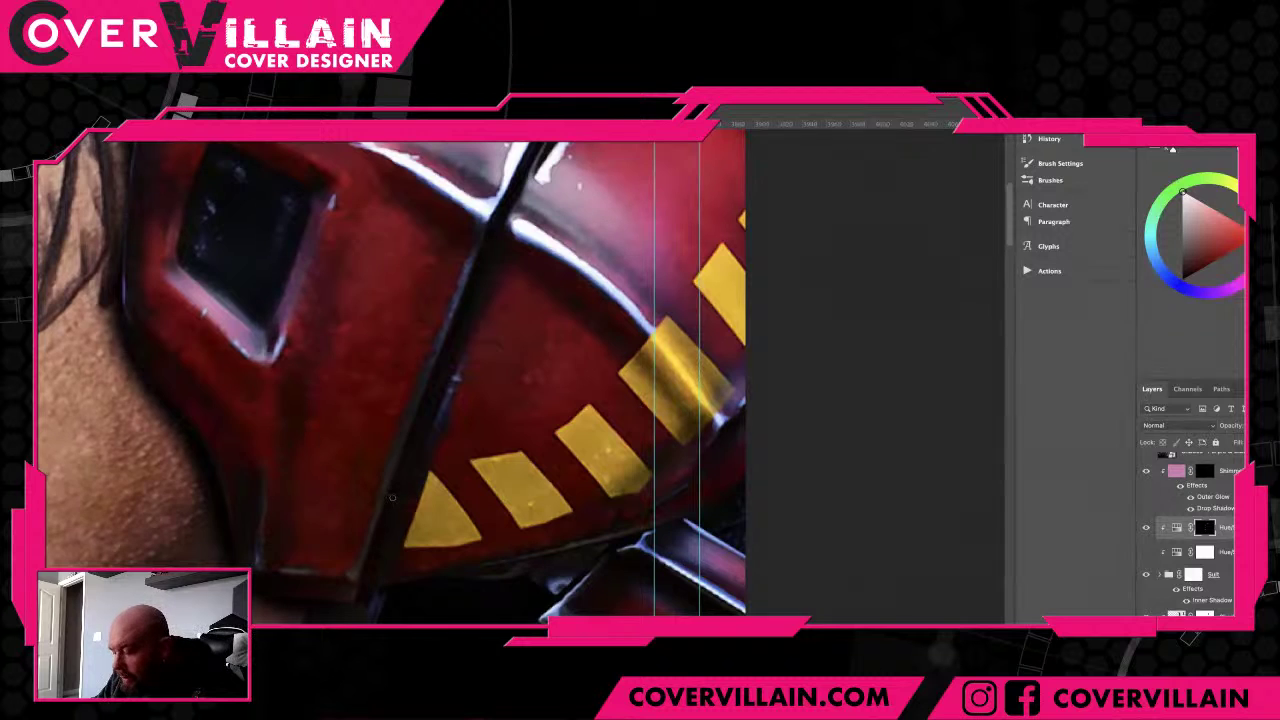
pyautogui.scroll(1, 393, 500)
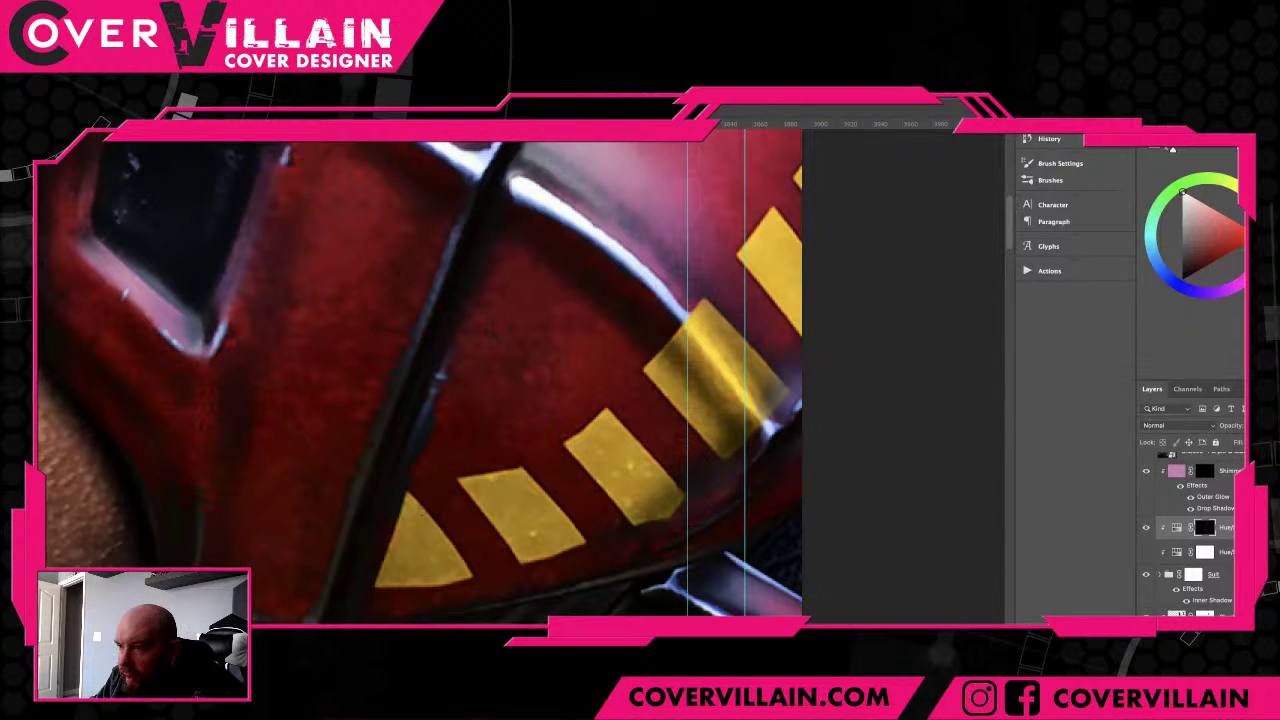
pyautogui.scroll(-2, 405, 476)
pyautogui.scroll(1, 405, 502)
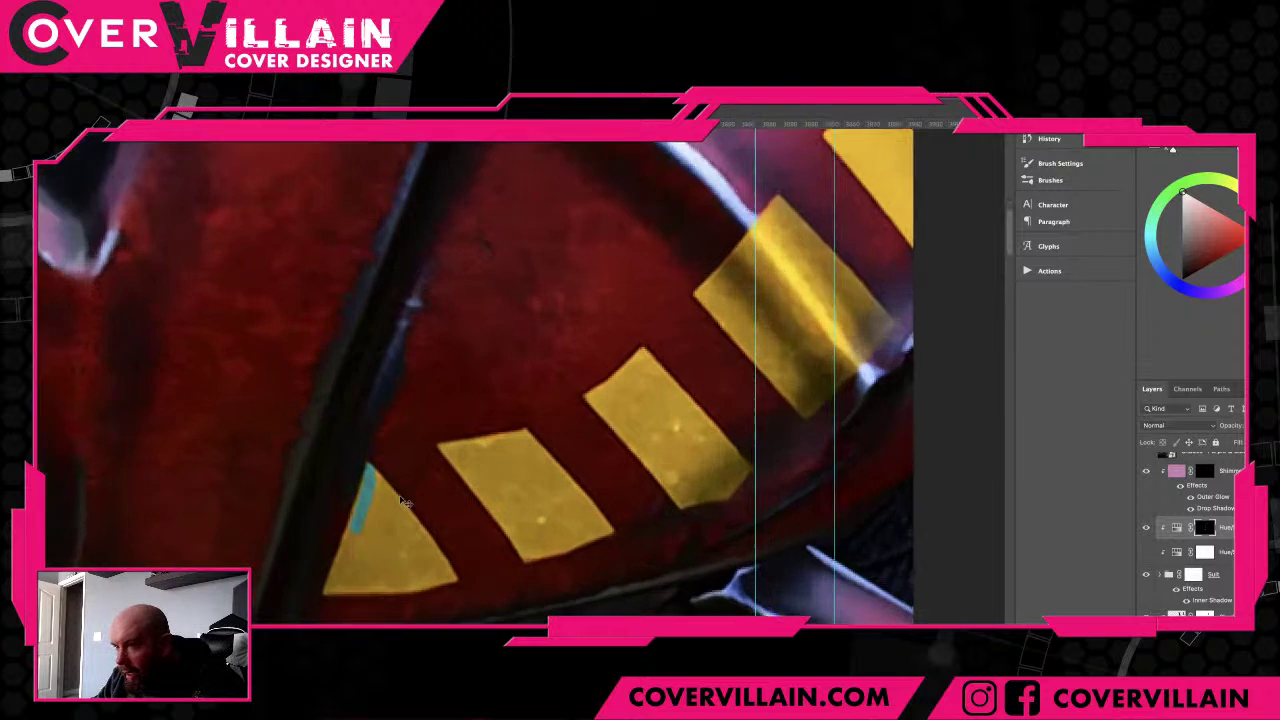
pyautogui.scroll(2, 400, 502)
pyautogui.scroll(-1, 434, 480)
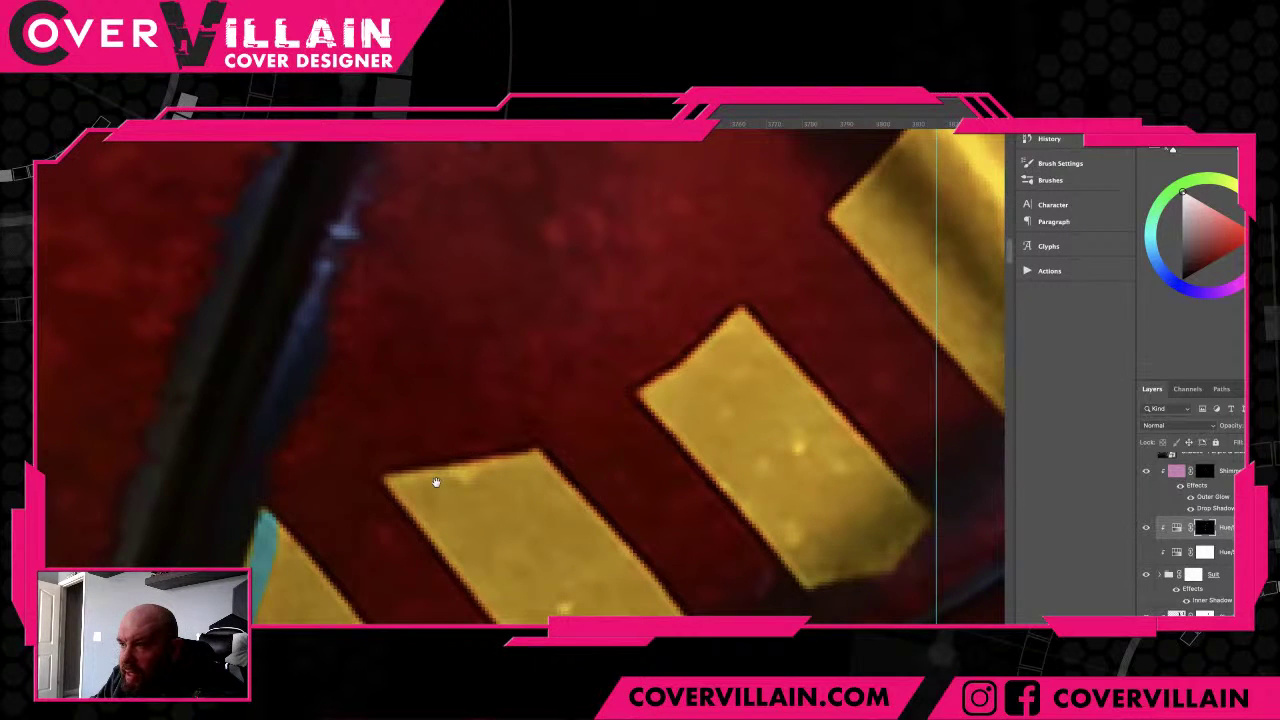
pyautogui.moveTo(435, 482); pyautogui.dragTo(550, 287)
pyautogui.moveTo(345, 415); pyautogui.dragTo(309, 530)
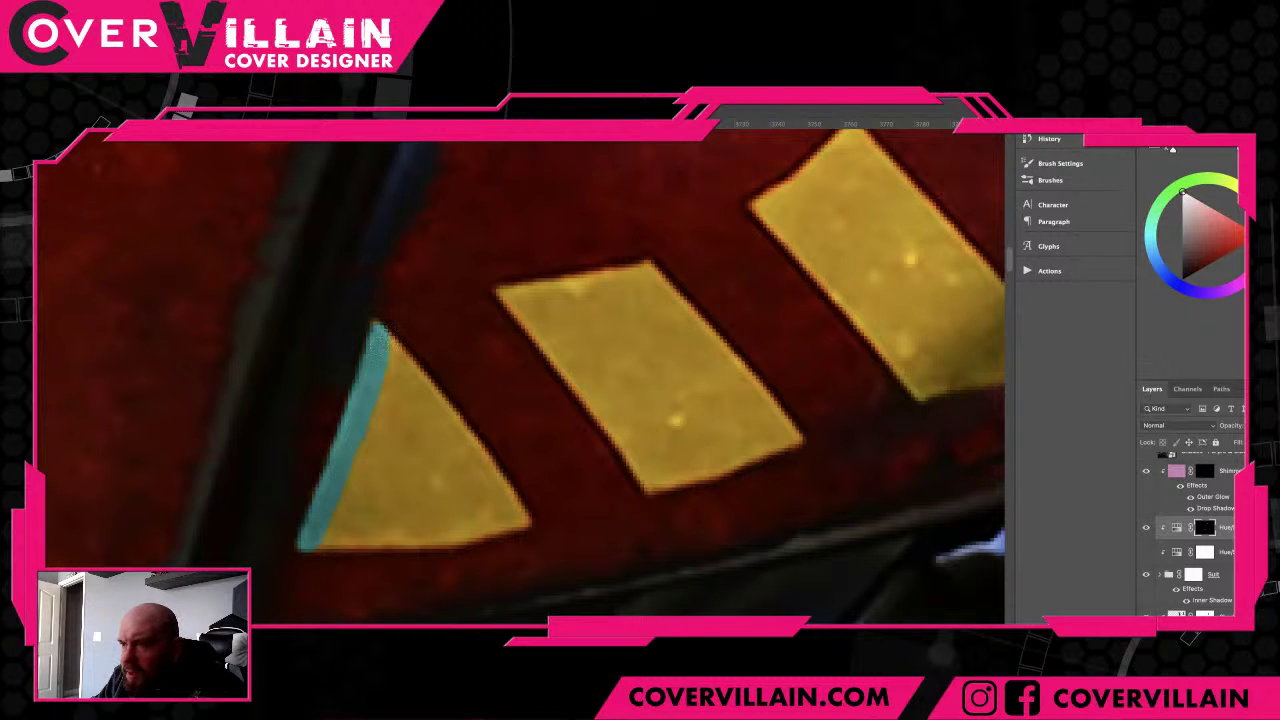
pyautogui.moveTo(385, 345); pyautogui.dragTo(525, 520)
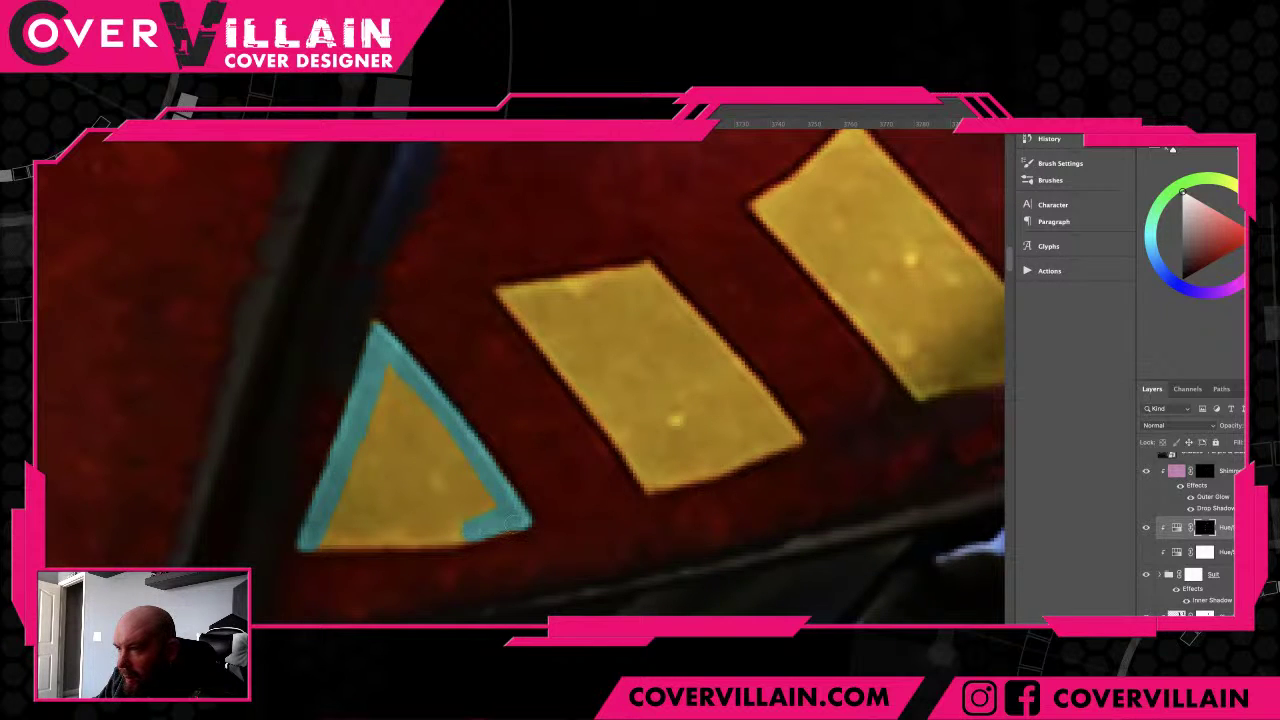
pyautogui.moveTo(470, 533)
pyautogui.mouseDown()
pyautogui.moveTo(312, 539)
pyautogui.moveTo(374, 550)
pyautogui.mouseUp()
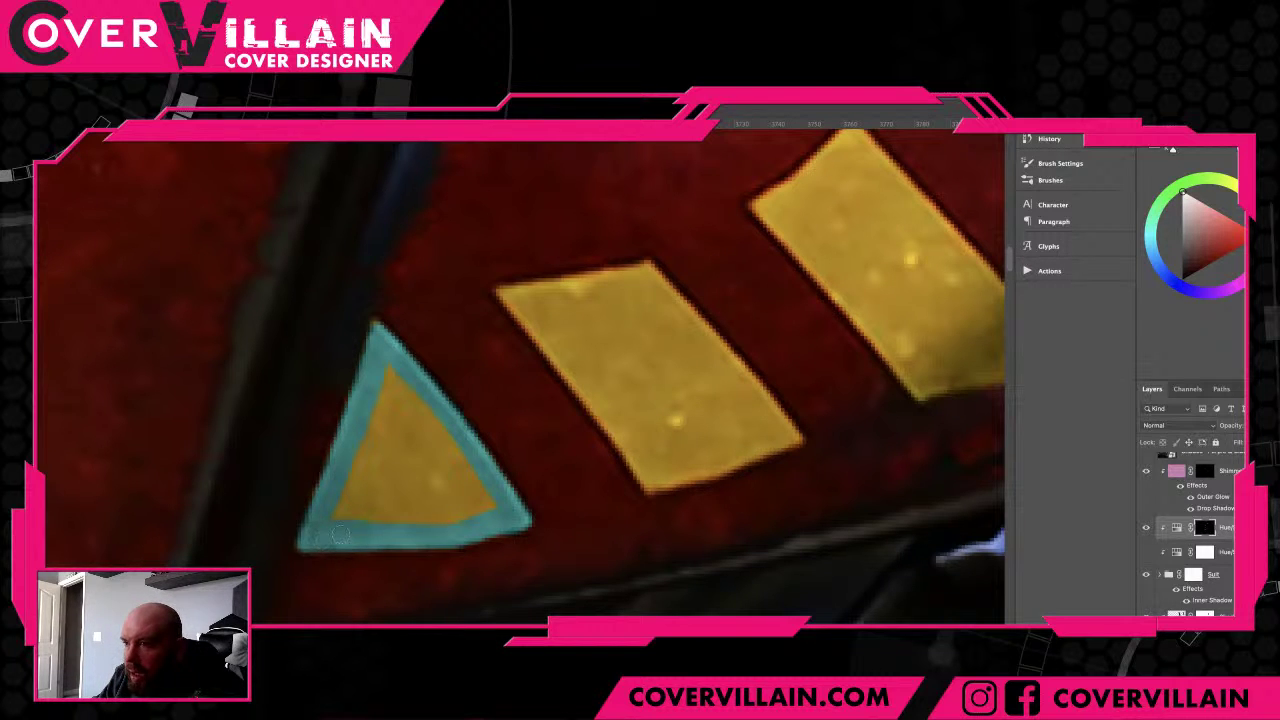
# - Fill the interior of the triangular shoulder stripe with teal by painting the same Hue/Saturation mask inside its outline
pyautogui.moveTo(388, 370); pyautogui.dragTo(488, 501)
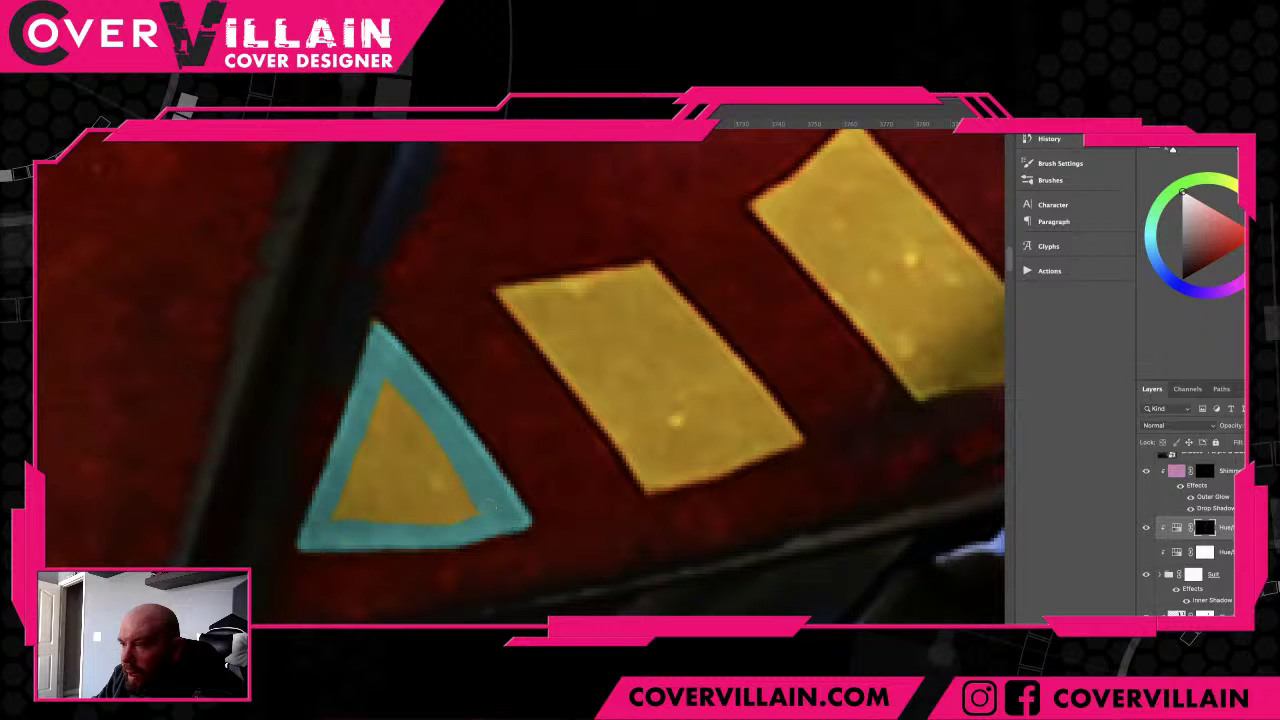
pyautogui.moveTo(386, 392)
pyautogui.mouseDown()
pyautogui.moveTo(463, 515)
pyautogui.moveTo(431, 425)
pyautogui.moveTo(463, 509)
pyautogui.moveTo(441, 523)
pyautogui.moveTo(386, 403)
pyautogui.moveTo(436, 508)
pyautogui.moveTo(439, 493)
pyautogui.moveTo(397, 475)
pyautogui.moveTo(379, 414)
pyautogui.moveTo(405, 512)
pyautogui.mouseUp()
pyautogui.moveTo(363, 443)
pyautogui.mouseDown()
pyautogui.moveTo(345, 510)
pyautogui.moveTo(372, 478)
pyautogui.moveTo(360, 518)
pyautogui.moveTo(390, 522)
pyautogui.mouseUp()
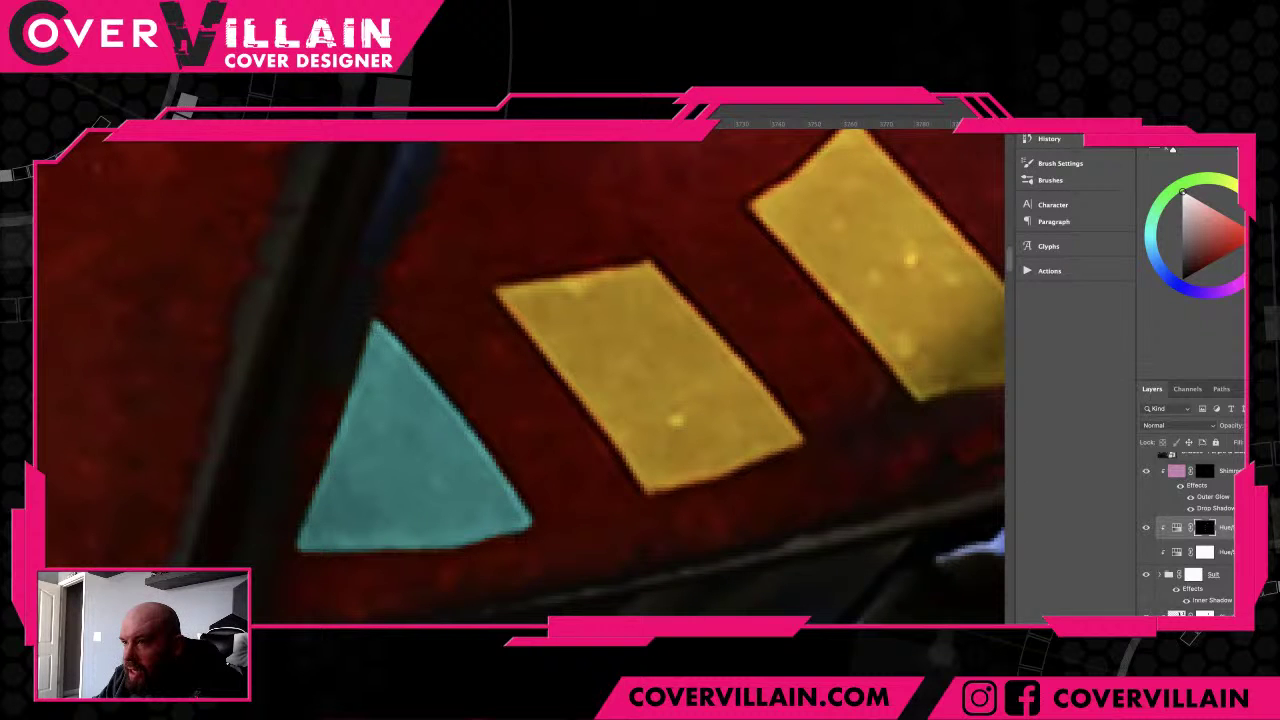
# - Recolor the second yellow shoulder stripe, next to the triangle, teal by painting its edges and interior on the Hue/Saturation mask
pyautogui.moveTo(491, 400); pyautogui.dragTo(440, 415)
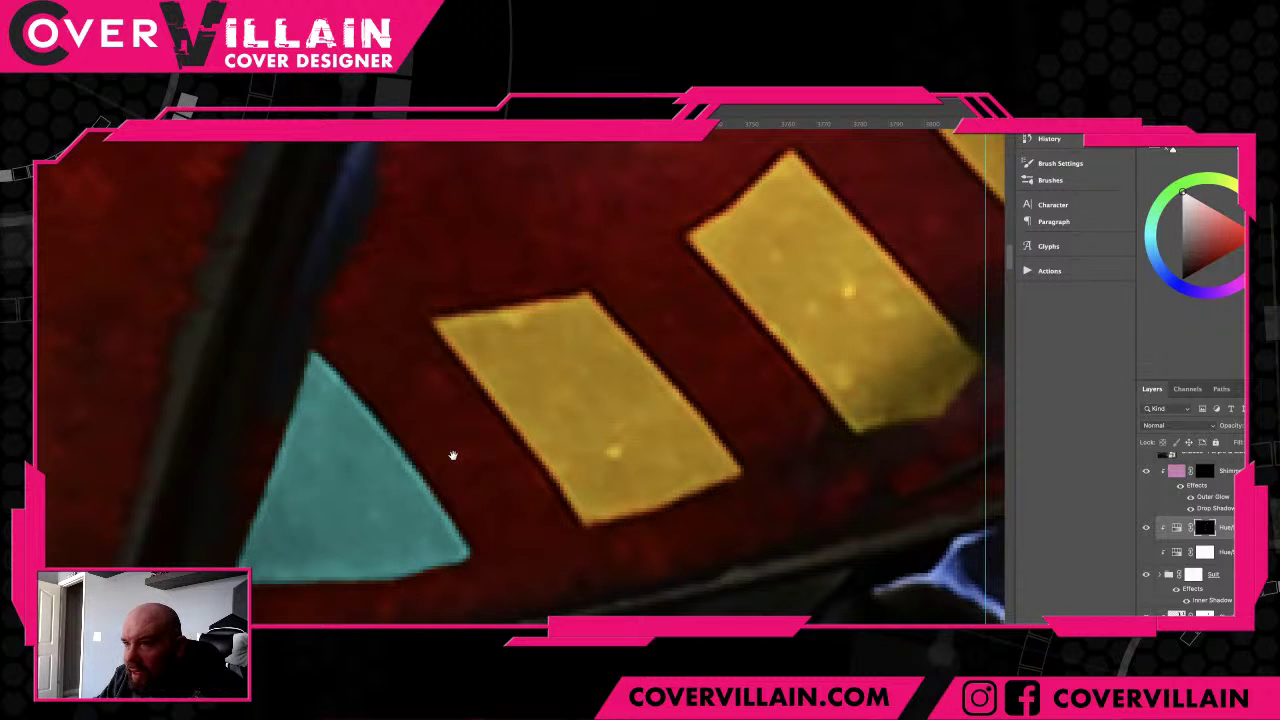
pyautogui.moveTo(453, 456); pyautogui.dragTo(238, 551)
pyautogui.moveTo(230, 415)
pyautogui.mouseDown()
pyautogui.moveTo(380, 392)
pyautogui.moveTo(519, 565)
pyautogui.moveTo(368, 610)
pyautogui.mouseUp()
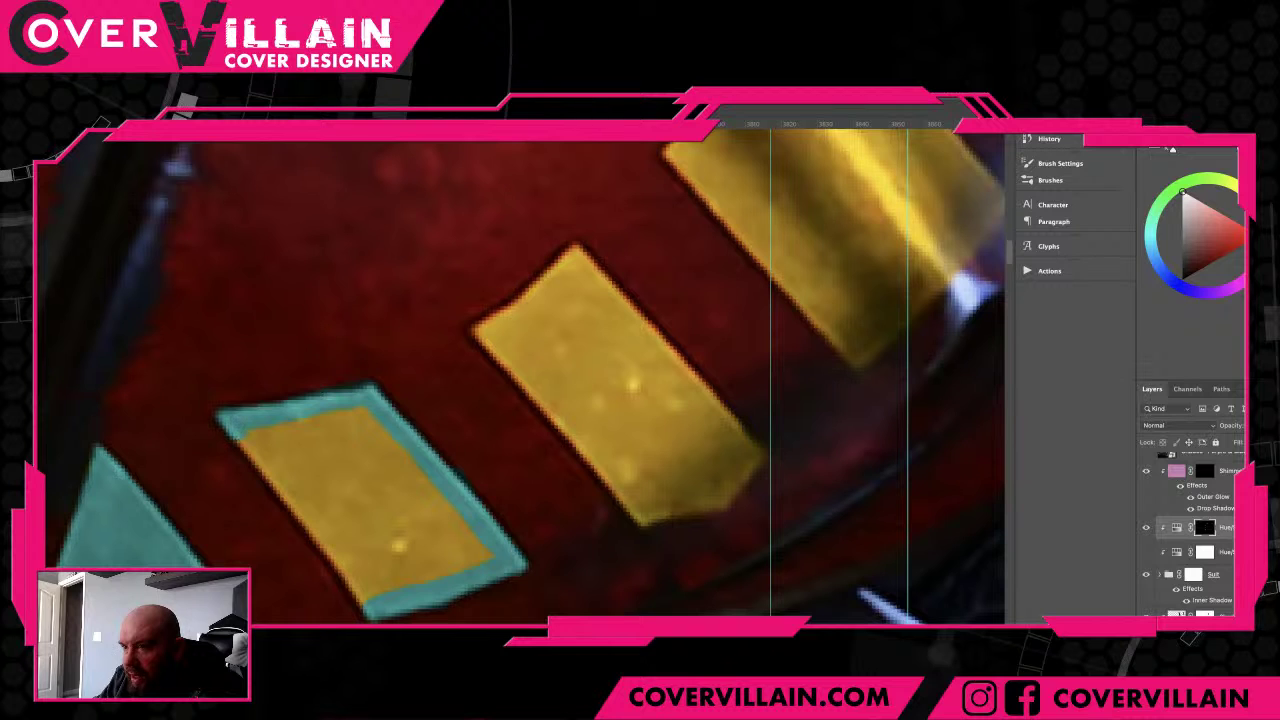
pyautogui.moveTo(244, 432); pyautogui.dragTo(366, 606)
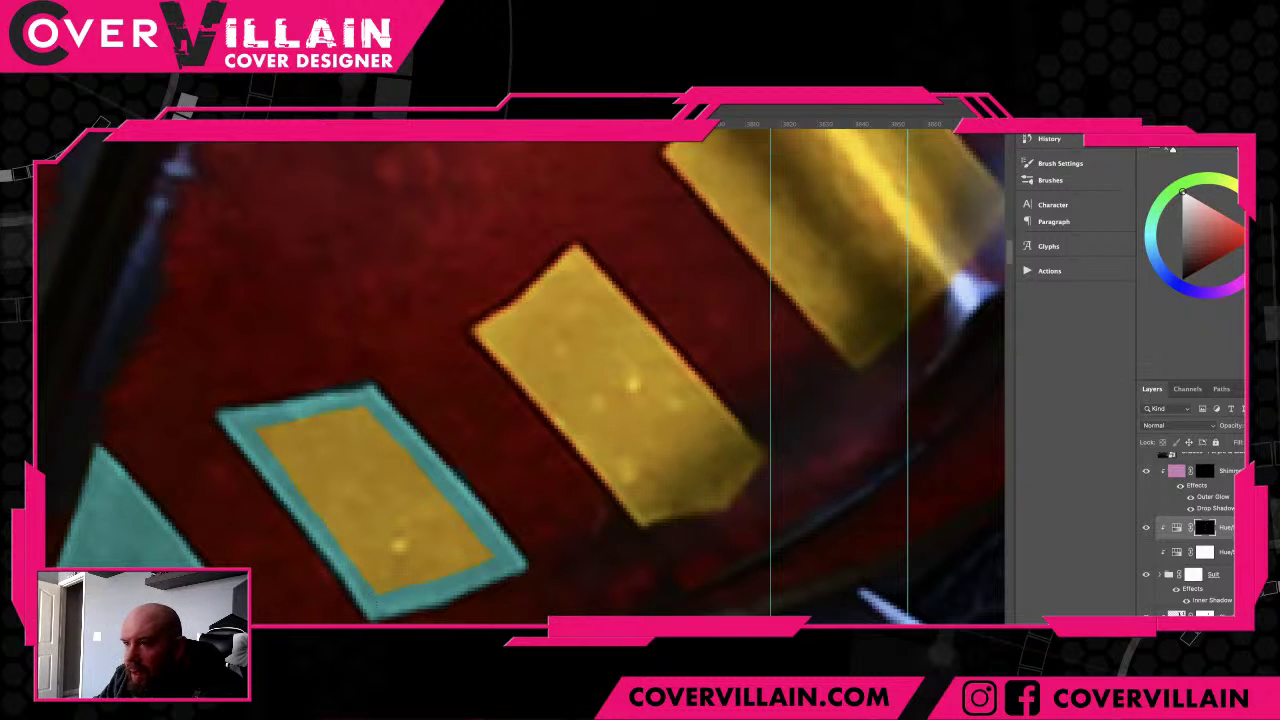
pyautogui.moveTo(264, 432)
pyautogui.mouseDown()
pyautogui.moveTo(356, 562)
pyautogui.moveTo(390, 582)
pyautogui.moveTo(486, 552)
pyautogui.moveTo(358, 414)
pyautogui.mouseUp()
pyautogui.moveTo(385, 462)
pyautogui.mouseDown()
pyautogui.moveTo(455, 552)
pyautogui.moveTo(346, 414)
pyautogui.moveTo(272, 438)
pyautogui.moveTo(376, 568)
pyautogui.moveTo(392, 568)
pyautogui.moveTo(297, 440)
pyautogui.moveTo(358, 502)
pyautogui.moveTo(330, 428)
pyautogui.moveTo(400, 527)
pyautogui.mouseUp()
pyautogui.moveTo(412, 528); pyautogui.dragTo(434, 566)
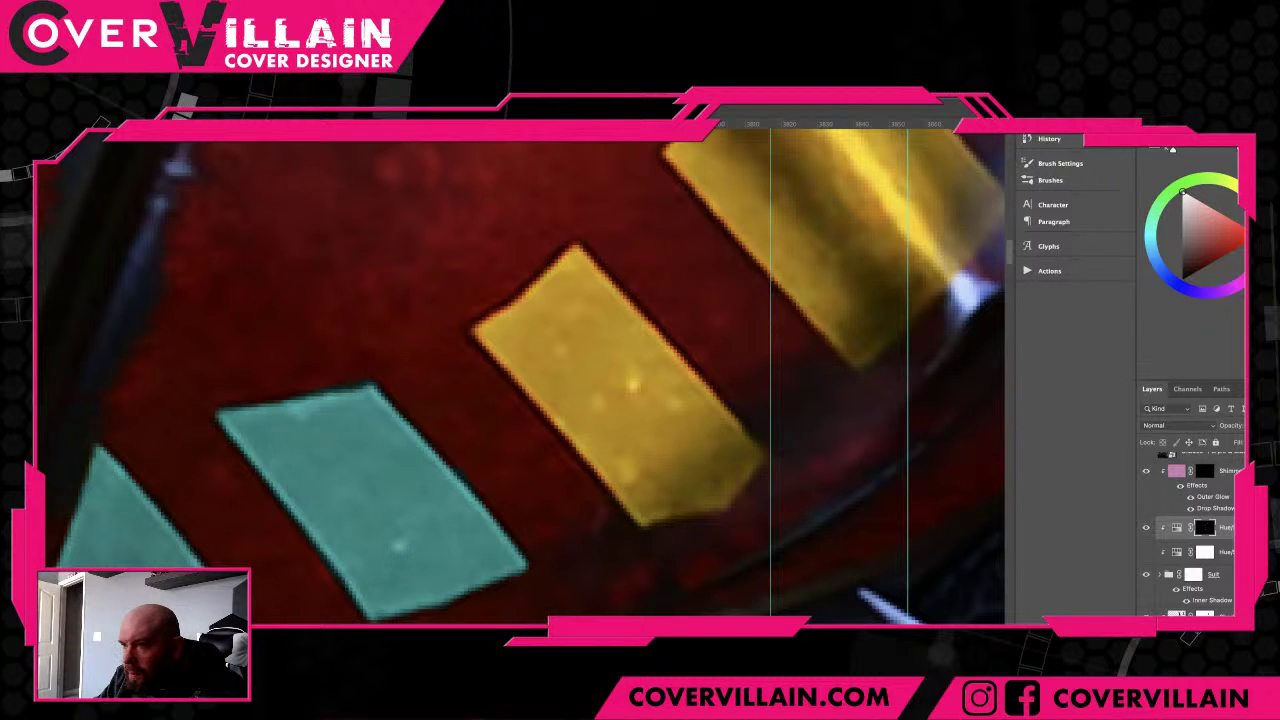
# - Recolor the third yellow shoulder stripe teal by painting its edges and interior on the Hue/Saturation mask
pyautogui.moveTo(486, 415); pyautogui.dragTo(251, 480)
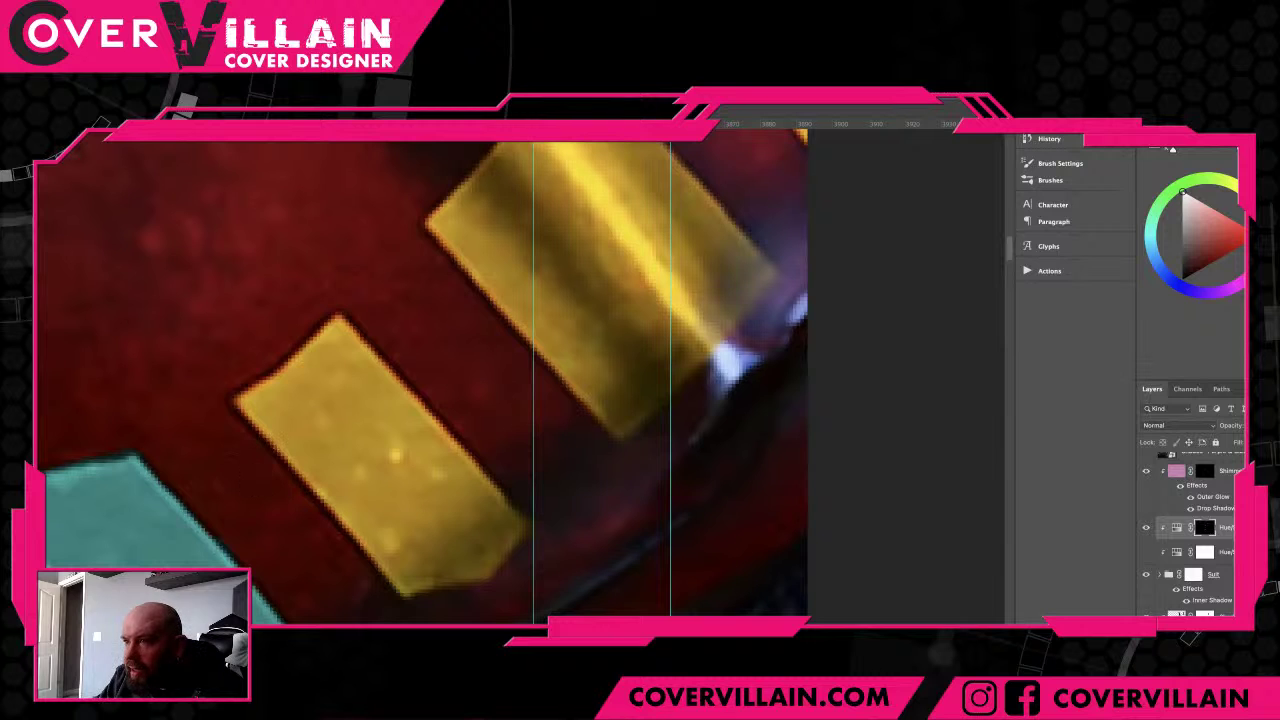
pyautogui.moveTo(341, 318)
pyautogui.mouseDown()
pyautogui.moveTo(245, 404)
pyautogui.moveTo(408, 593)
pyautogui.moveTo(476, 565)
pyautogui.mouseUp()
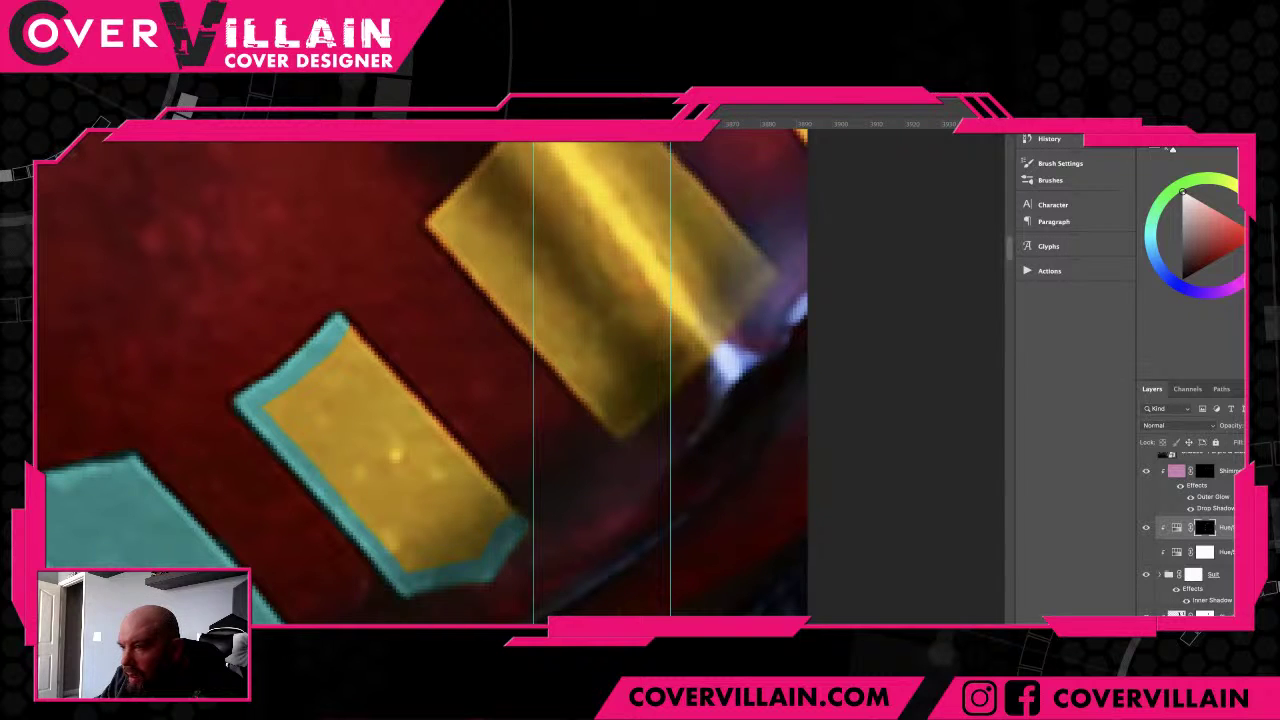
pyautogui.moveTo(342, 332); pyautogui.dragTo(496, 494)
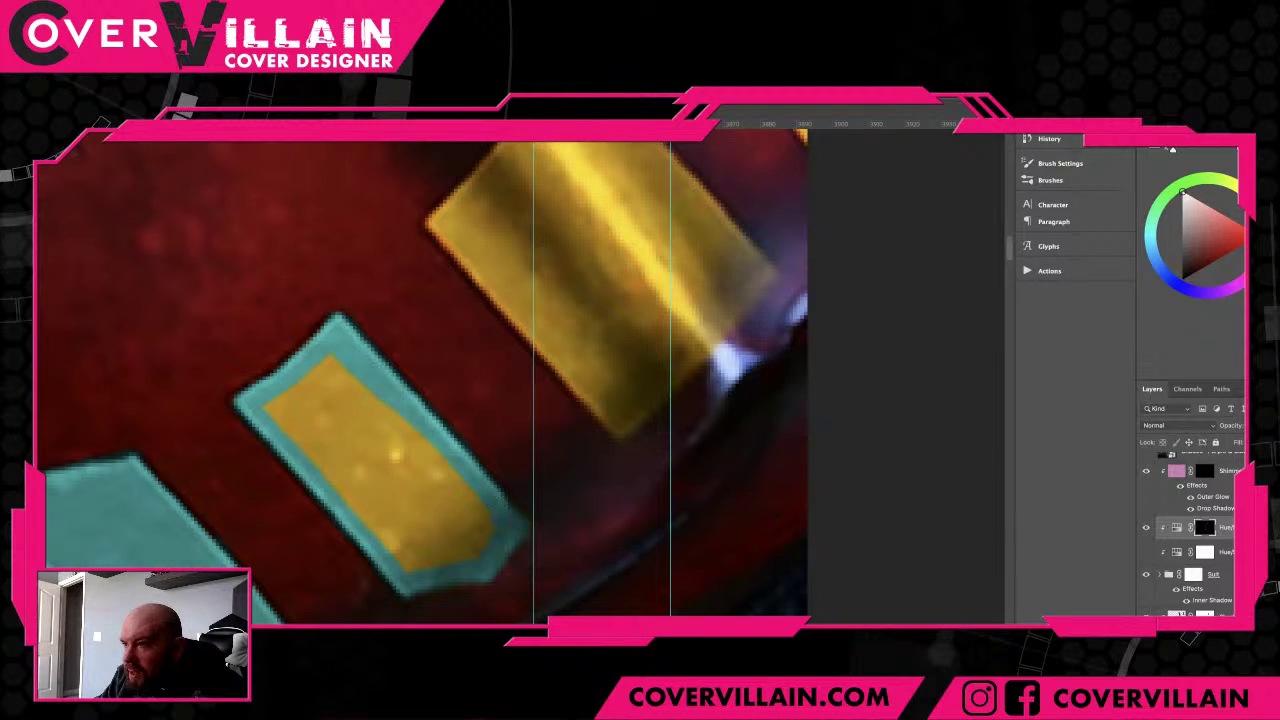
pyautogui.moveTo(474, 500)
pyautogui.mouseDown()
pyautogui.moveTo(327, 360)
pyautogui.moveTo(300, 370)
pyautogui.moveTo(375, 408)
pyautogui.moveTo(470, 505)
pyautogui.mouseUp()
pyautogui.moveTo(455, 555)
pyautogui.mouseDown()
pyautogui.moveTo(409, 565)
pyautogui.moveTo(268, 408)
pyautogui.moveTo(425, 550)
pyautogui.moveTo(290, 390)
pyautogui.moveTo(458, 540)
pyautogui.moveTo(394, 456)
pyautogui.mouseUp()
pyautogui.moveTo(314, 373); pyautogui.dragTo(370, 438)
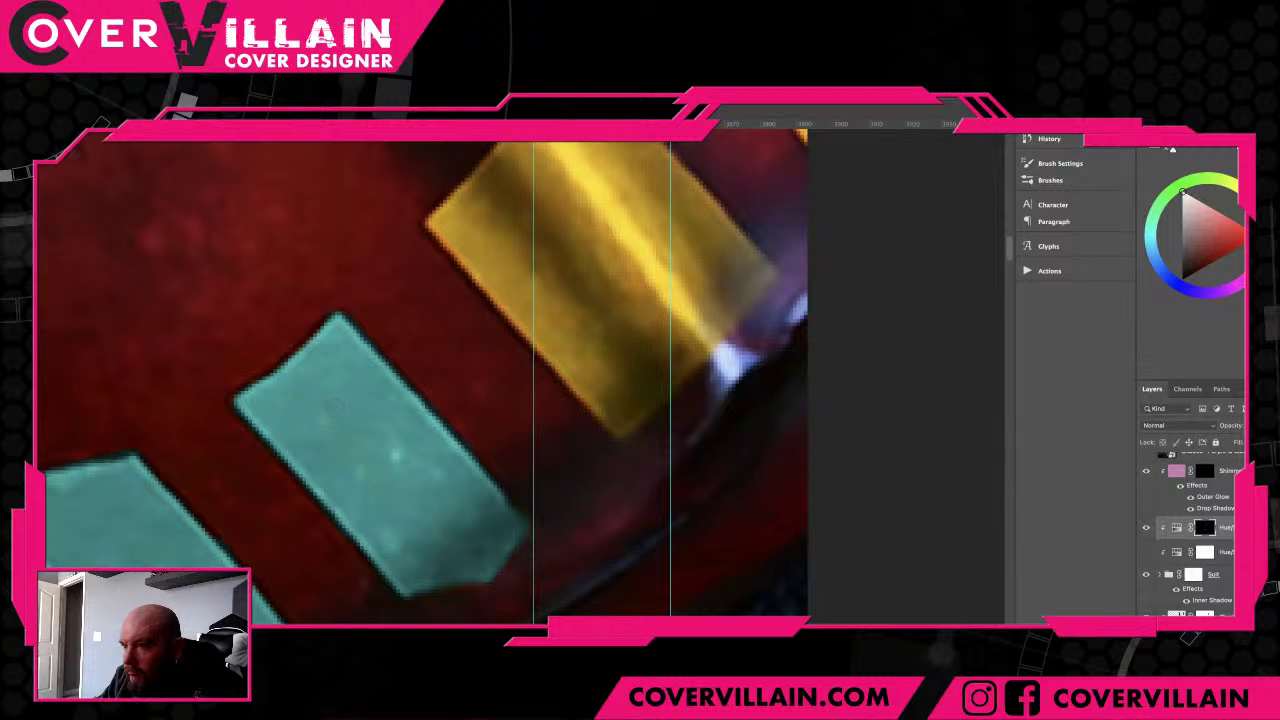
# - Recolor the fourth yellow shoulder stripe, crossed by the bright highlight, teal by painting its edges and interior on the Hue/Saturation mask
pyautogui.moveTo(542, 380); pyautogui.dragTo(469, 455)
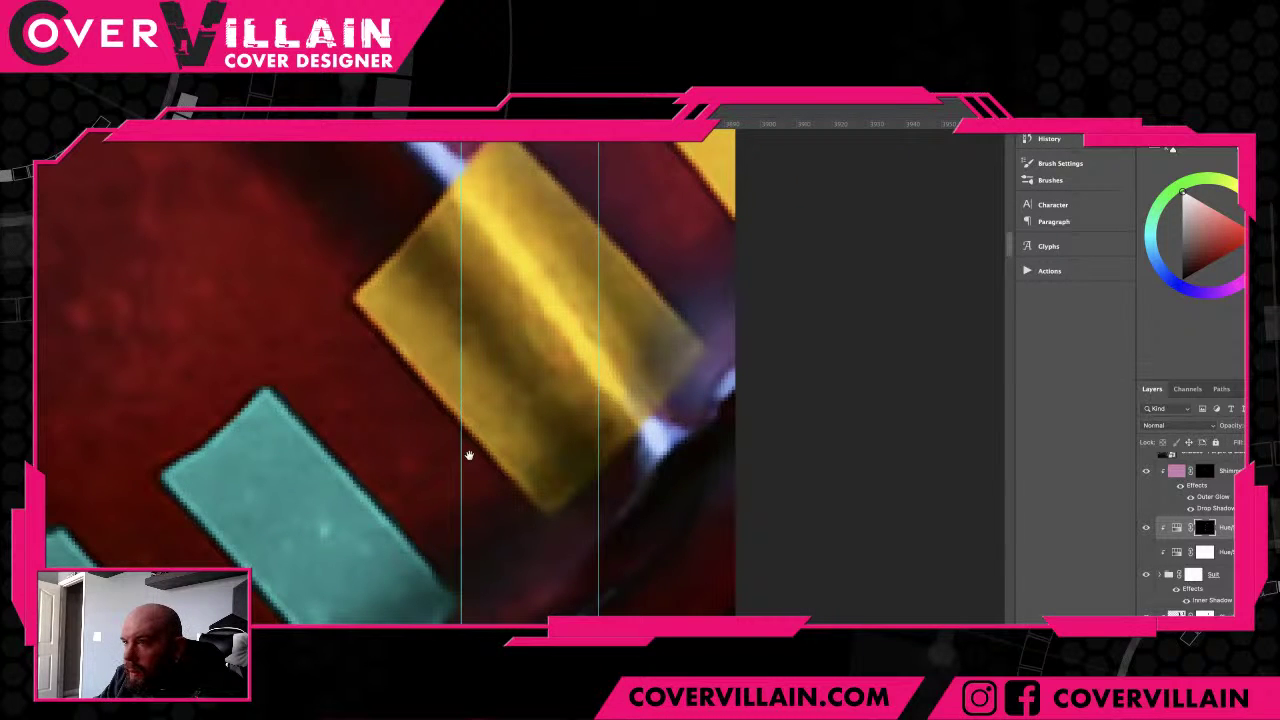
pyautogui.moveTo(469, 455); pyautogui.dragTo(387, 555)
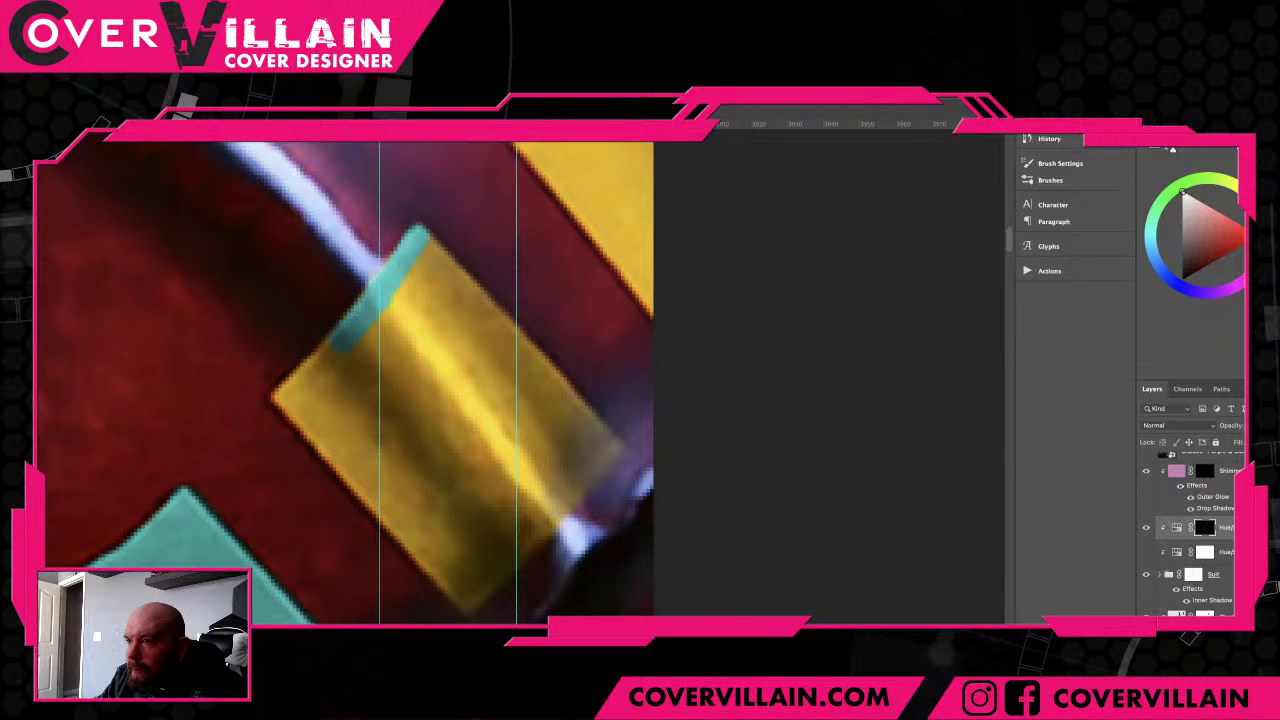
pyautogui.moveTo(306, 374)
pyautogui.mouseDown()
pyautogui.moveTo(286, 394)
pyautogui.moveTo(298, 418)
pyautogui.moveTo(450, 586)
pyautogui.mouseUp()
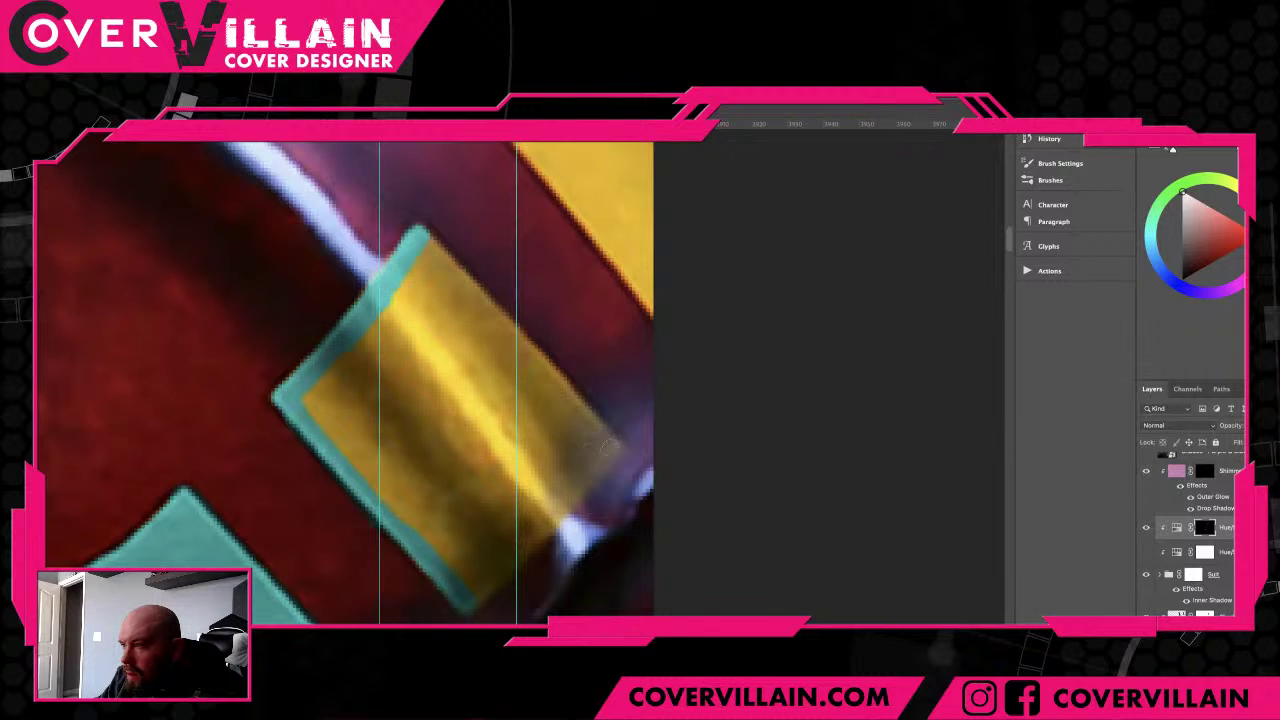
pyautogui.moveTo(607, 447)
pyautogui.mouseDown()
pyautogui.moveTo(527, 539)
pyautogui.moveTo(497, 548)
pyautogui.moveTo(513, 552)
pyautogui.moveTo(471, 594)
pyautogui.mouseUp()
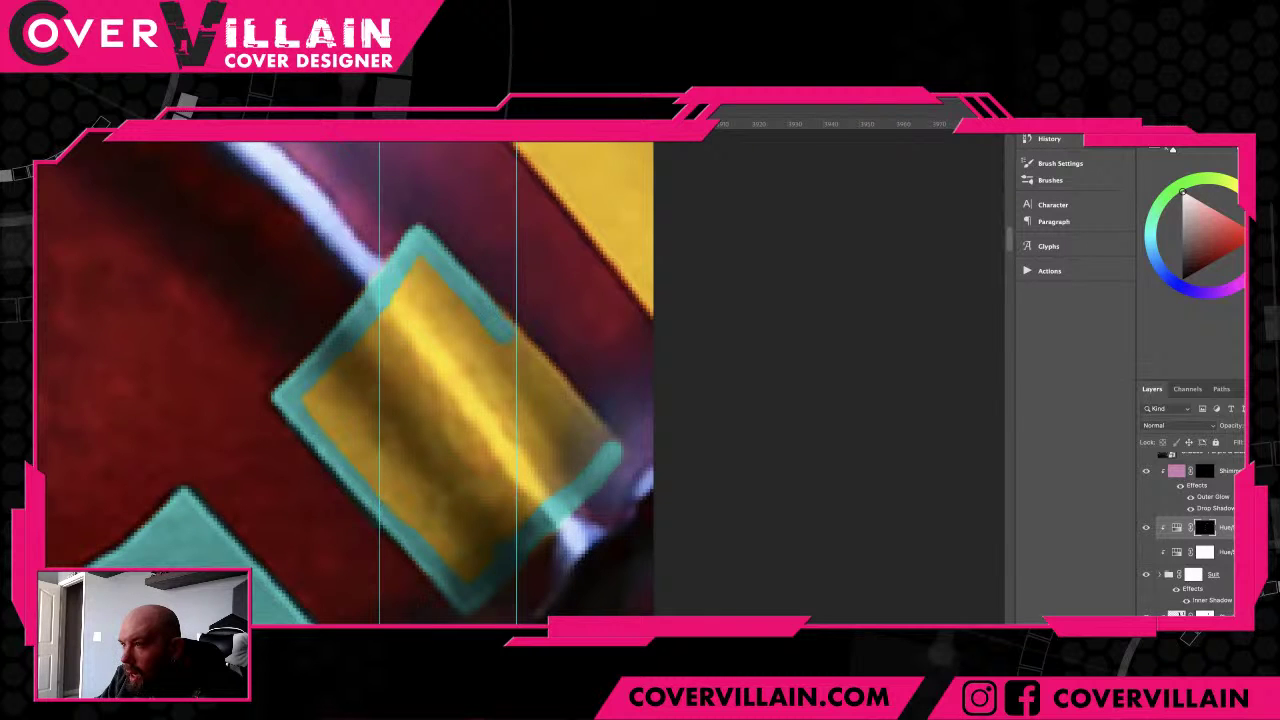
pyautogui.moveTo(508, 318); pyautogui.dragTo(606, 436)
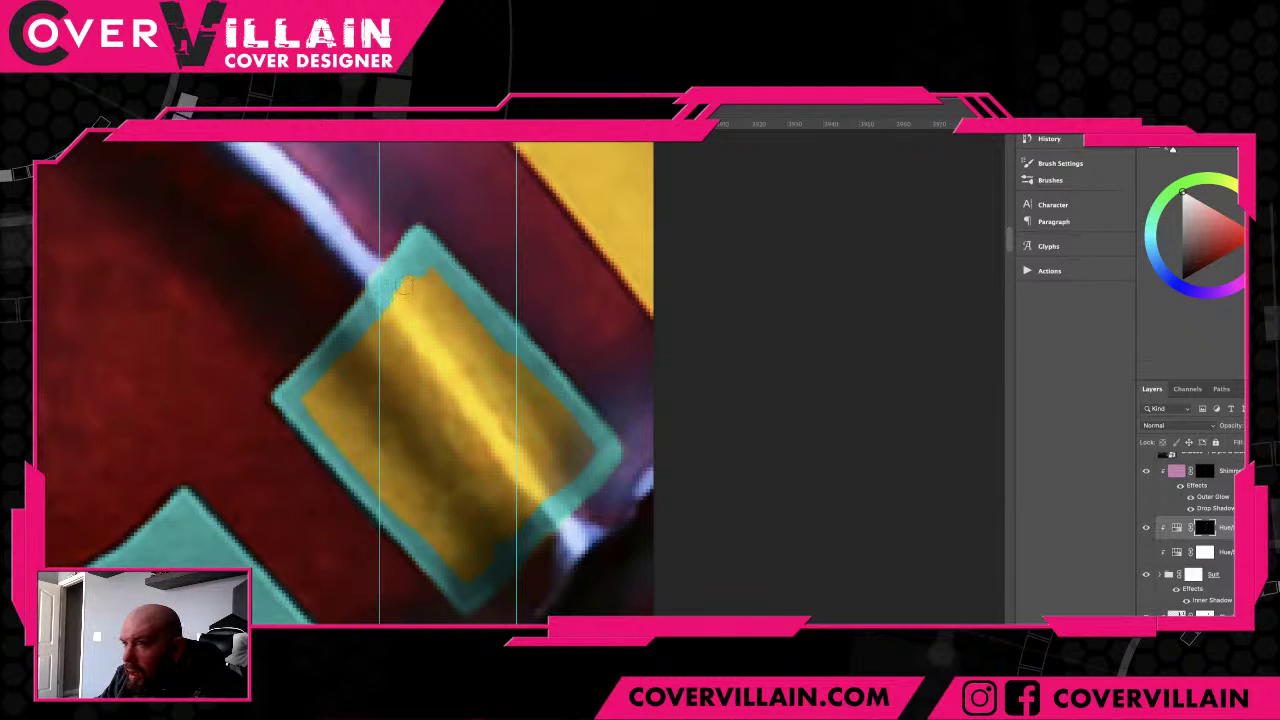
pyautogui.moveTo(400, 288)
pyautogui.mouseDown()
pyautogui.moveTo(440, 298)
pyautogui.moveTo(590, 452)
pyautogui.mouseUp()
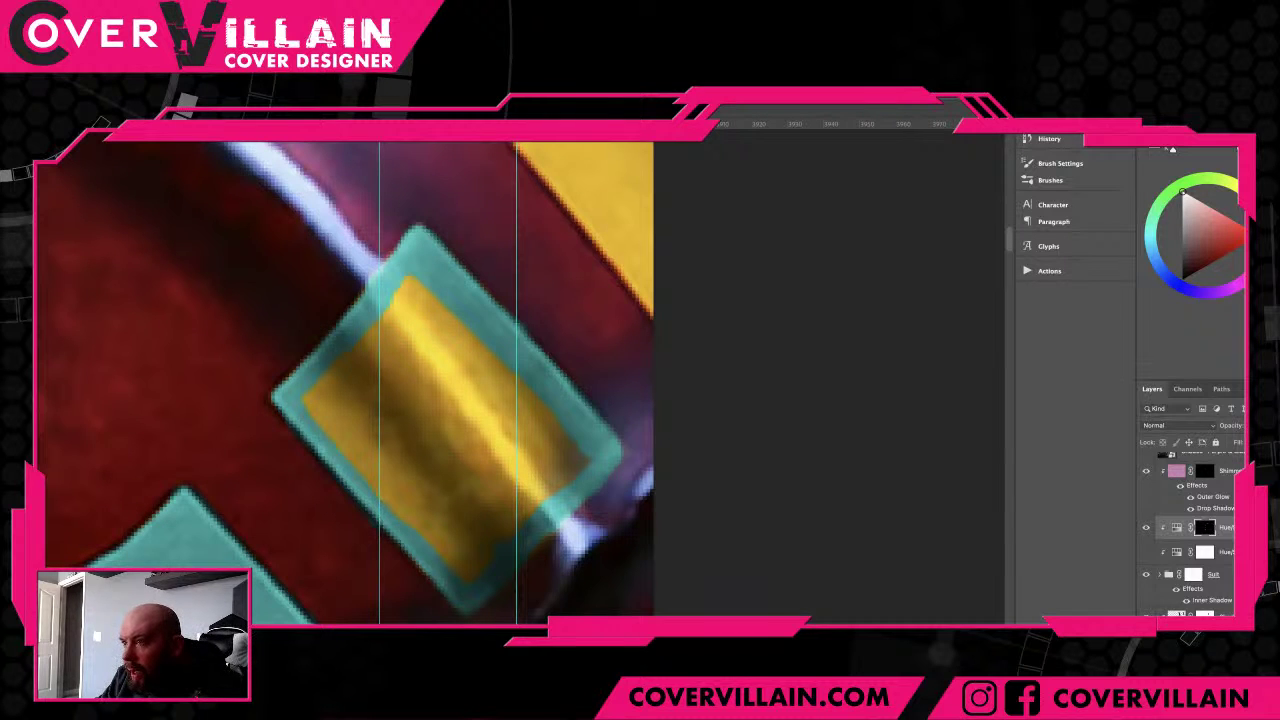
pyautogui.moveTo(405, 290)
pyautogui.mouseDown()
pyautogui.moveTo(583, 458)
pyautogui.moveTo(478, 570)
pyautogui.moveTo(408, 520)
pyautogui.moveTo(310, 395)
pyautogui.moveTo(391, 318)
pyautogui.moveTo(553, 460)
pyautogui.moveTo(538, 475)
pyautogui.moveTo(420, 350)
pyautogui.moveTo(393, 340)
pyautogui.moveTo(505, 485)
pyautogui.mouseUp()
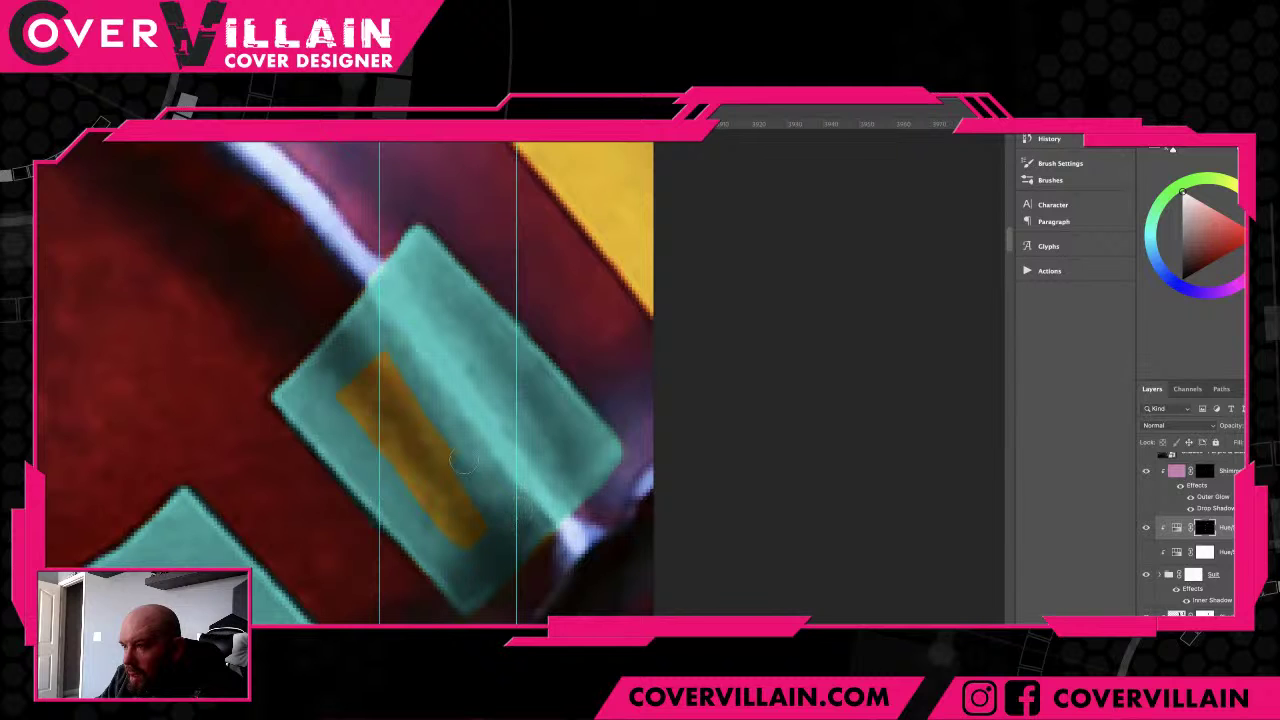
pyautogui.moveTo(378, 362)
pyautogui.mouseDown()
pyautogui.moveTo(388, 393)
pyautogui.moveTo(480, 513)
pyautogui.moveTo(485, 542)
pyautogui.moveTo(438, 505)
pyautogui.moveTo(350, 383)
pyautogui.mouseUp()
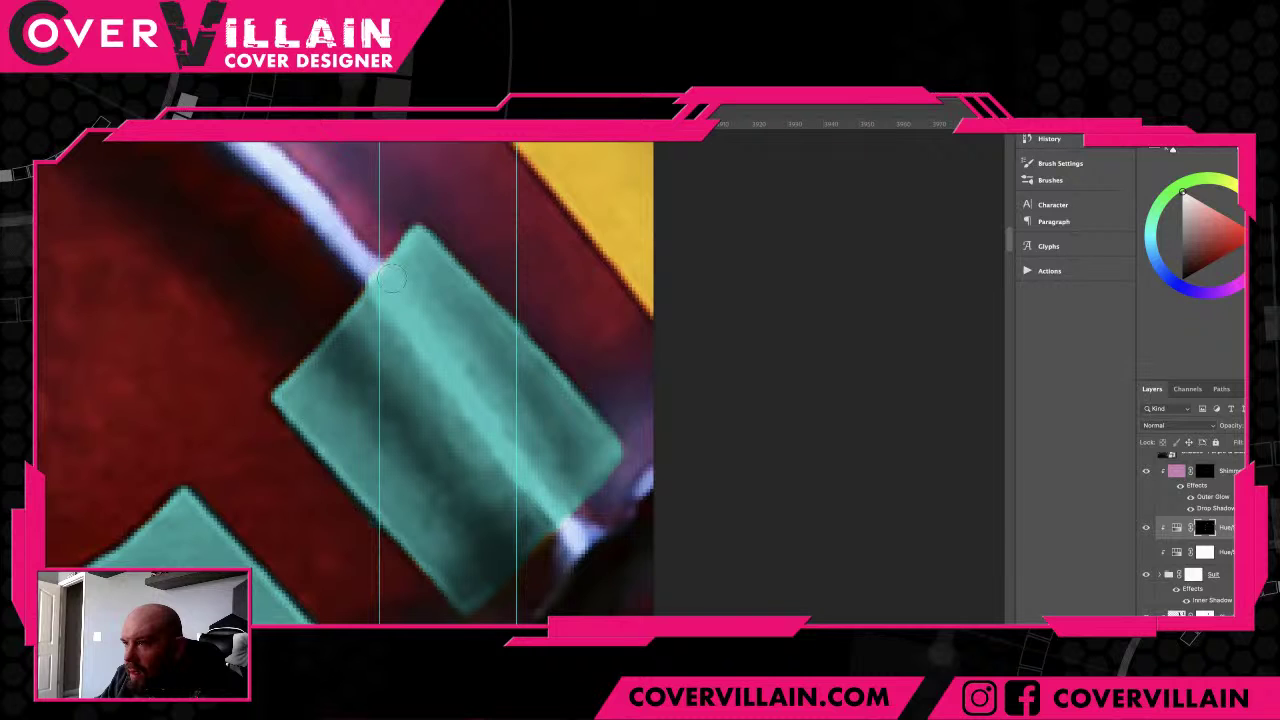
pyautogui.moveTo(390, 280); pyautogui.dragTo(372, 280)
# - Recolor the next yellow shoulder stripe and the small yellow sliver above it at the canvas edge teal on the Hue/Saturation mask
pyautogui.scroll(5, 400, 311)
pyautogui.hscroll(3, 400, 311)
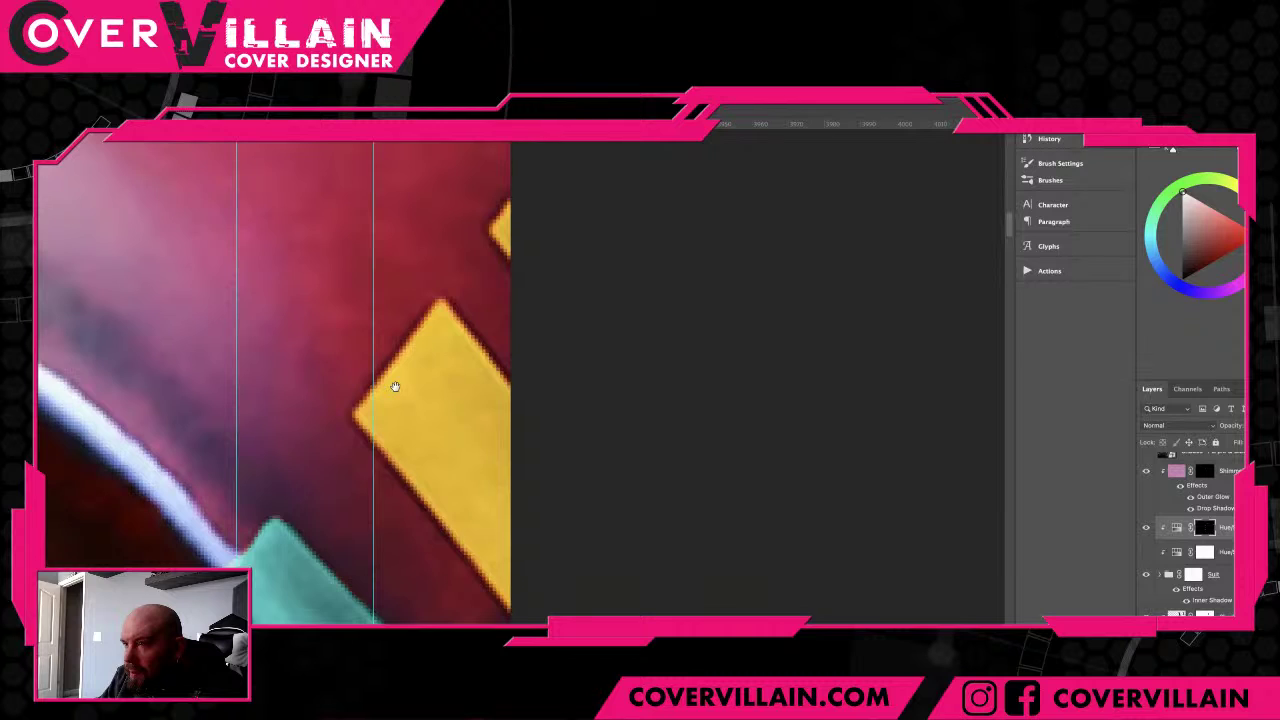
pyautogui.moveTo(395, 387); pyautogui.dragTo(347, 402)
pyautogui.moveTo(385, 325); pyautogui.dragTo(308, 435)
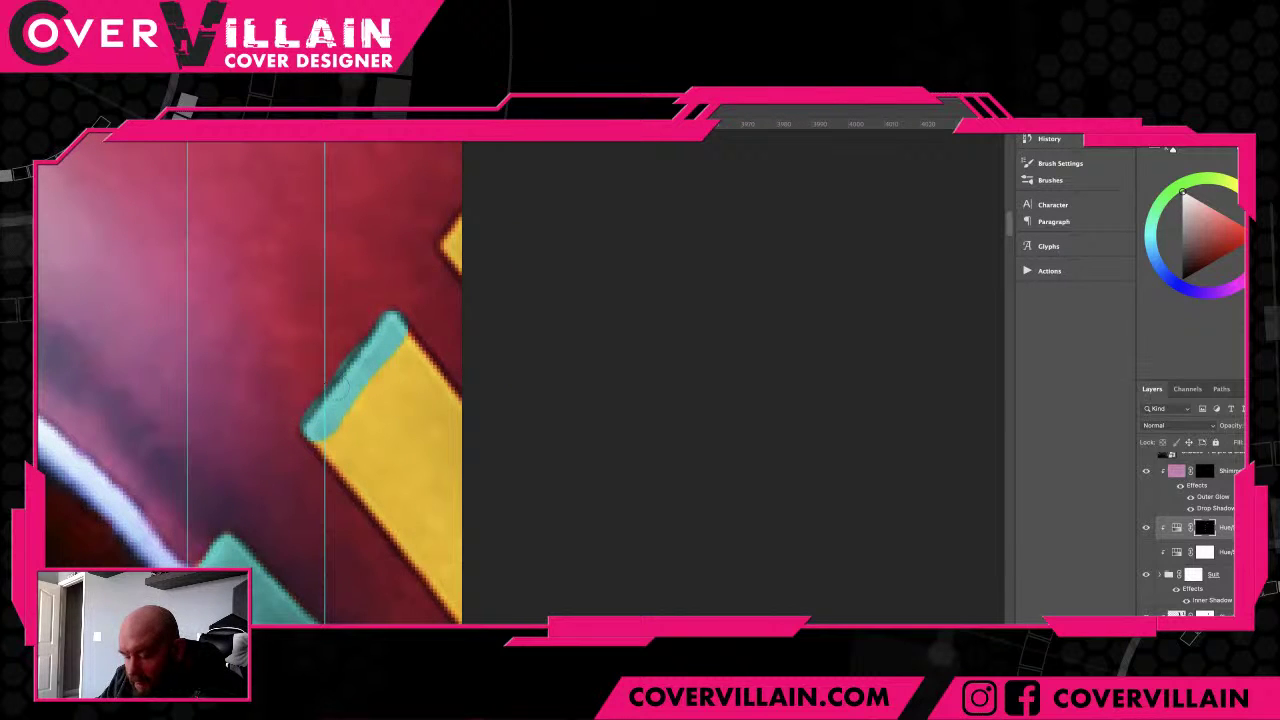
pyautogui.press('x')
pyautogui.moveTo(357, 331)
pyautogui.mouseDown()
pyautogui.moveTo(315, 390)
pyautogui.moveTo(297, 391)
pyautogui.moveTo(351, 422)
pyautogui.moveTo(323, 428)
pyautogui.moveTo(458, 618)
pyautogui.mouseUp()
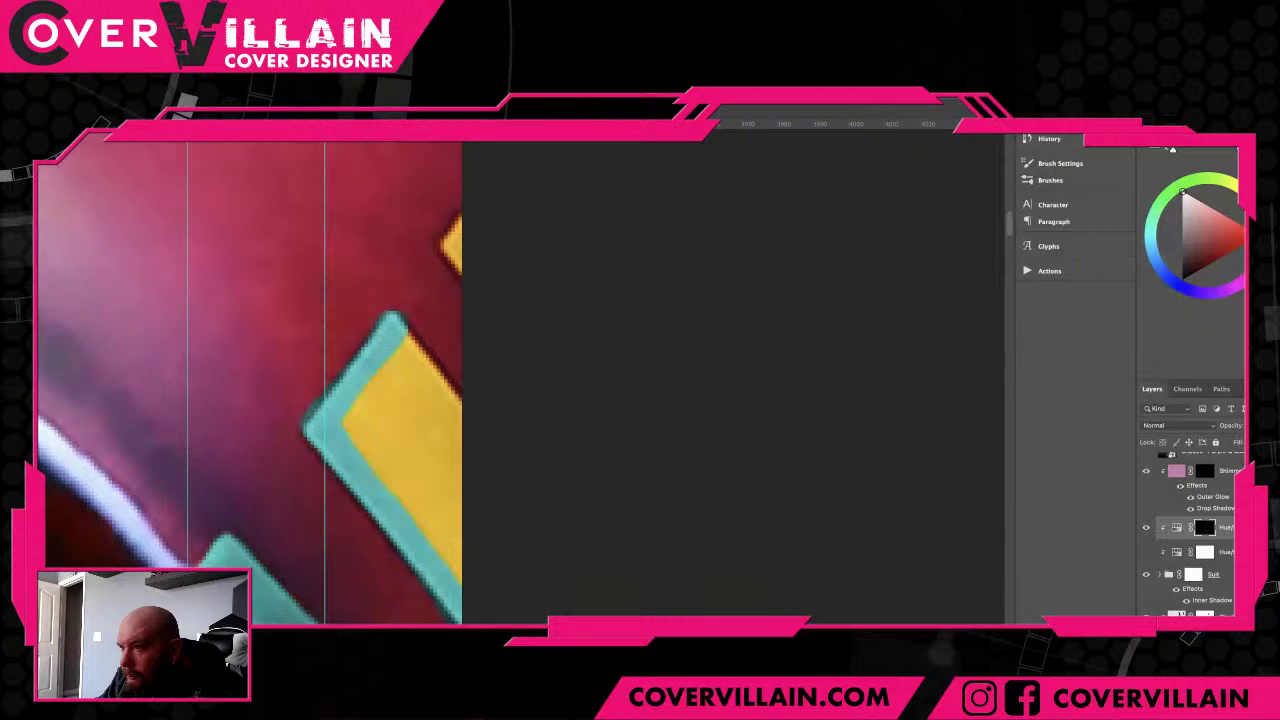
pyautogui.moveTo(405, 340)
pyautogui.mouseDown()
pyautogui.moveTo(455, 580)
pyautogui.moveTo(442, 428)
pyautogui.moveTo(418, 402)
pyautogui.moveTo(372, 415)
pyautogui.moveTo(438, 505)
pyautogui.moveTo(393, 408)
pyautogui.mouseUp()
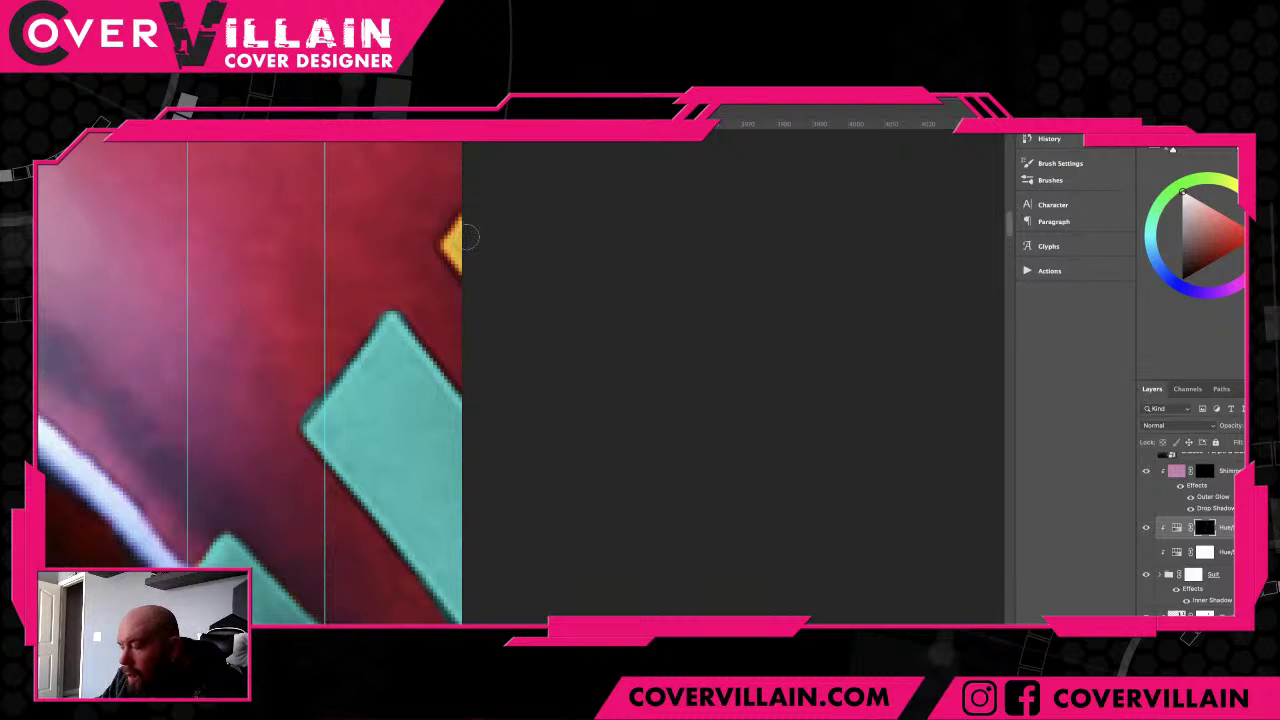
pyautogui.moveTo(462, 222); pyautogui.dragTo(452, 238)
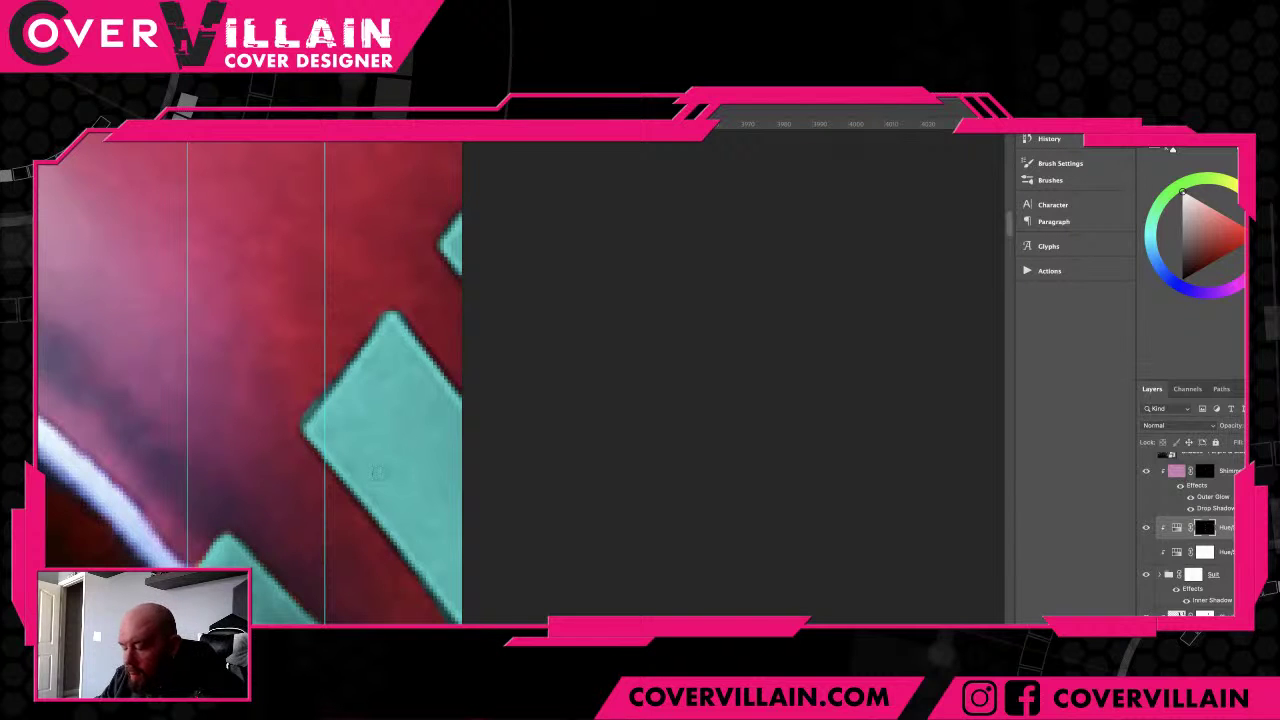
# - Paint the curved outer edge and lower edge of the first yellow stripe on the waist armor teal on the Hue/Saturation mask
pyautogui.scroll(-2, 385, 480)
pyautogui.scroll(-6, 385, 480)
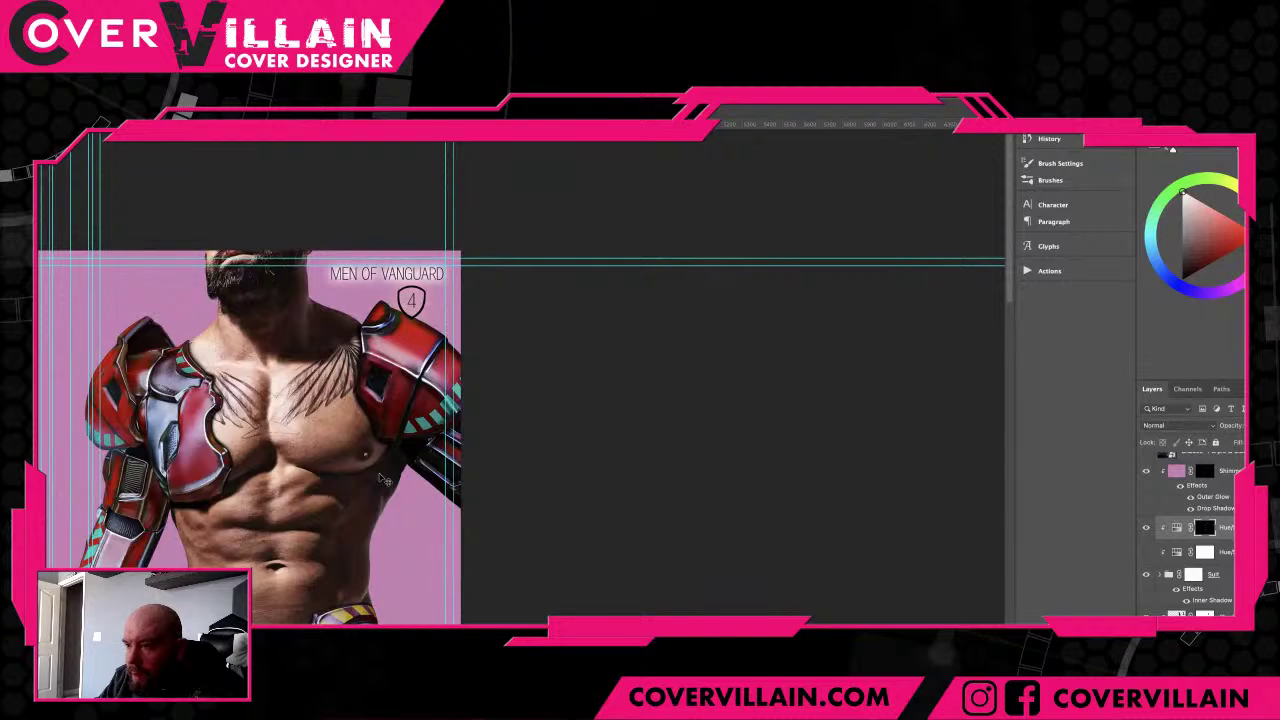
pyautogui.scroll(6, 385, 480)
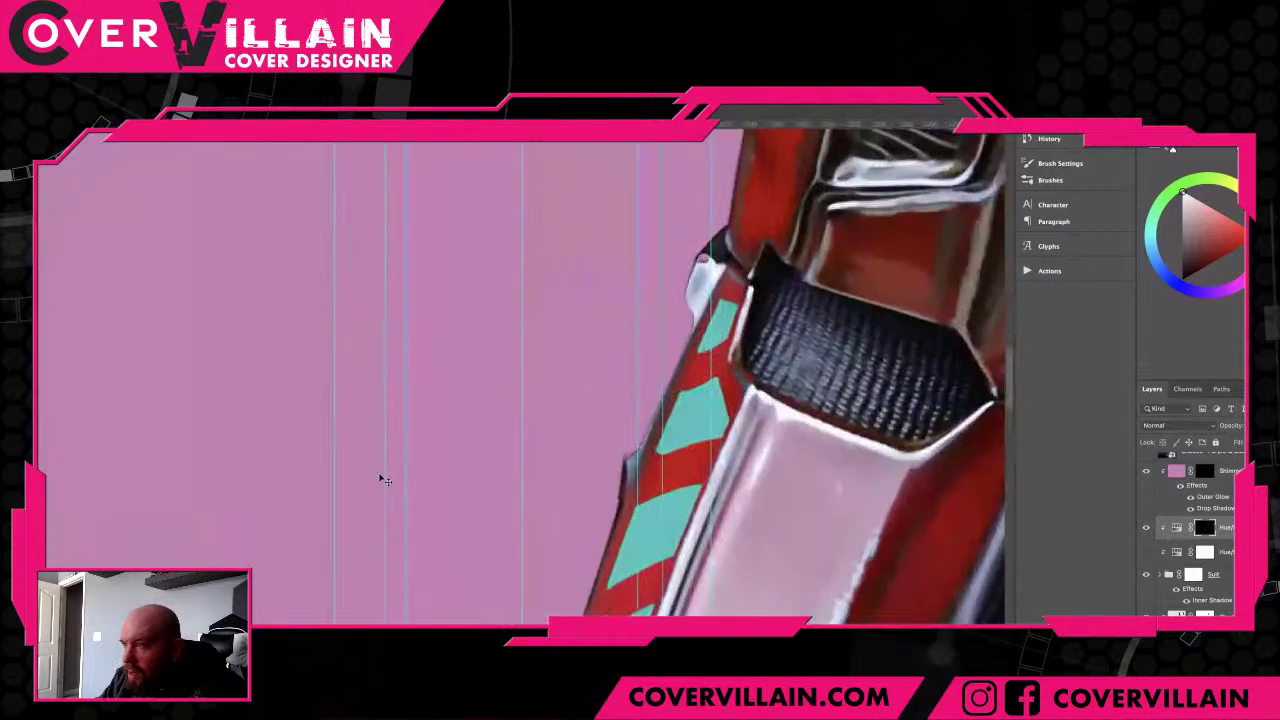
pyautogui.scroll(2, 385, 480)
pyautogui.scroll(5, 601, 501)
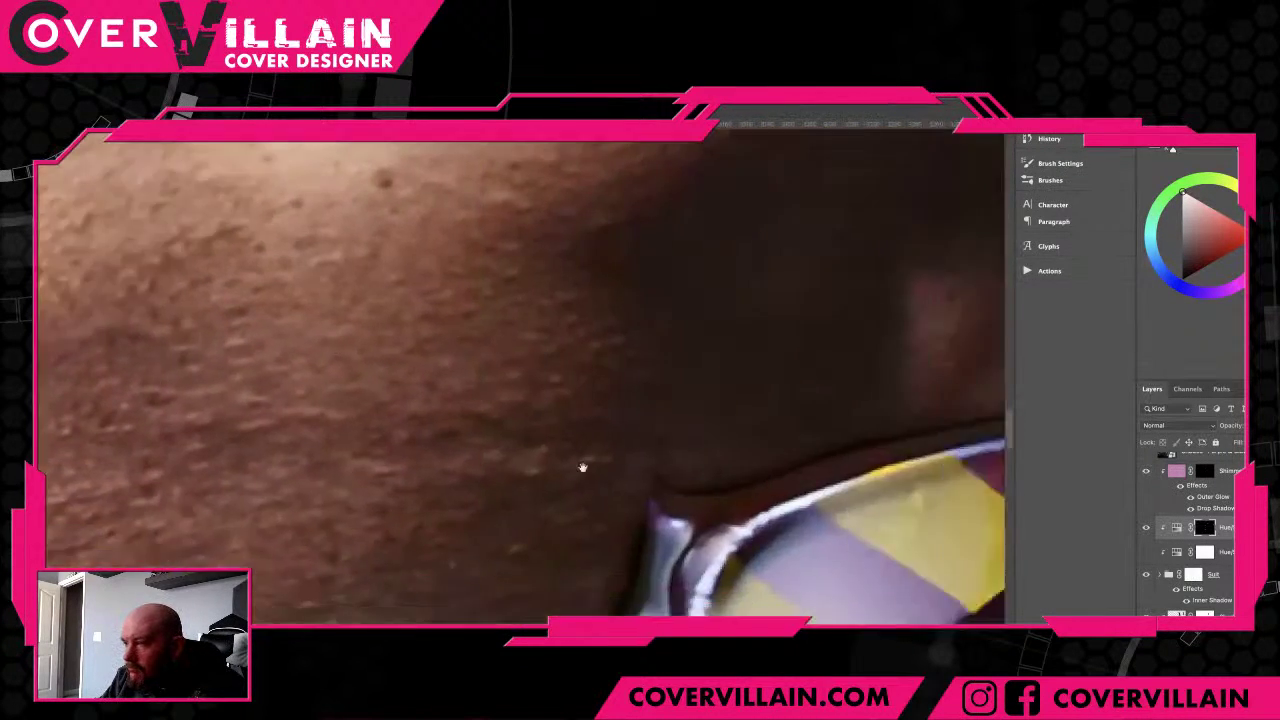
pyautogui.moveTo(583, 467); pyautogui.dragTo(471, 380)
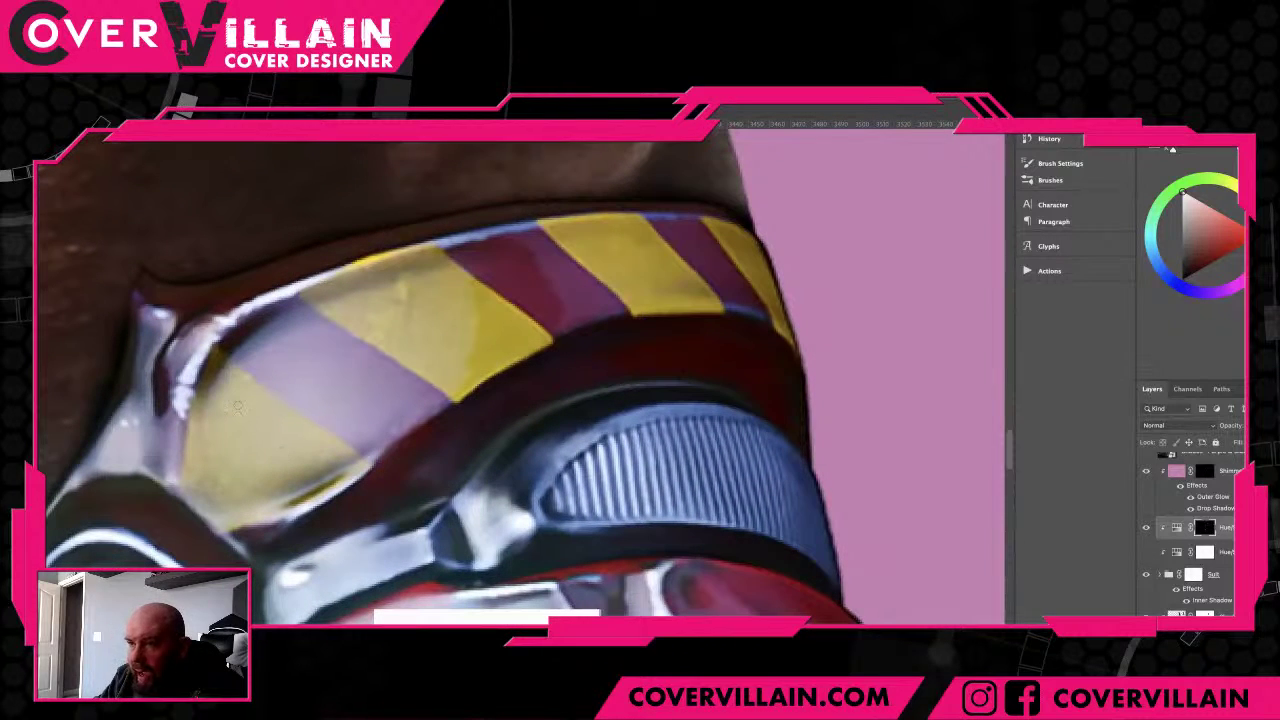
pyautogui.scroll(1, 229, 395)
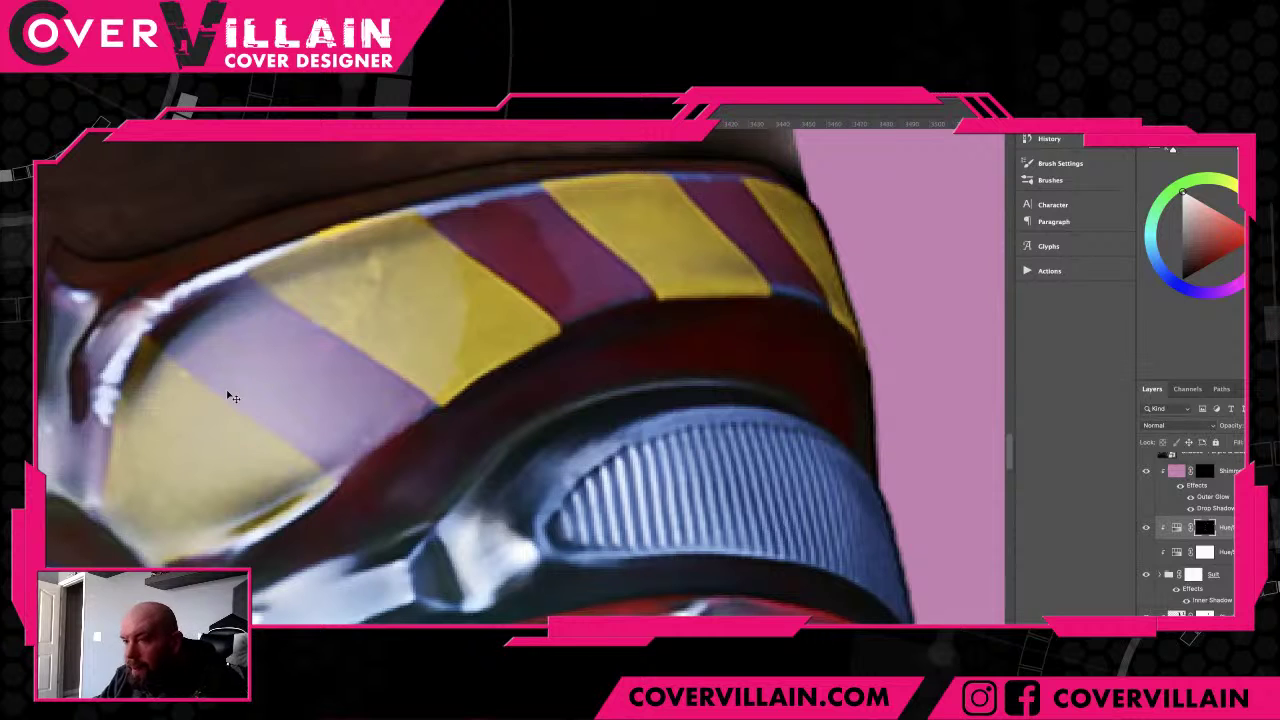
pyautogui.scroll(1, 229, 395)
pyautogui.moveTo(185, 326)
pyautogui.mouseDown()
pyautogui.moveTo(140, 460)
pyautogui.moveTo(138, 538)
pyautogui.mouseUp()
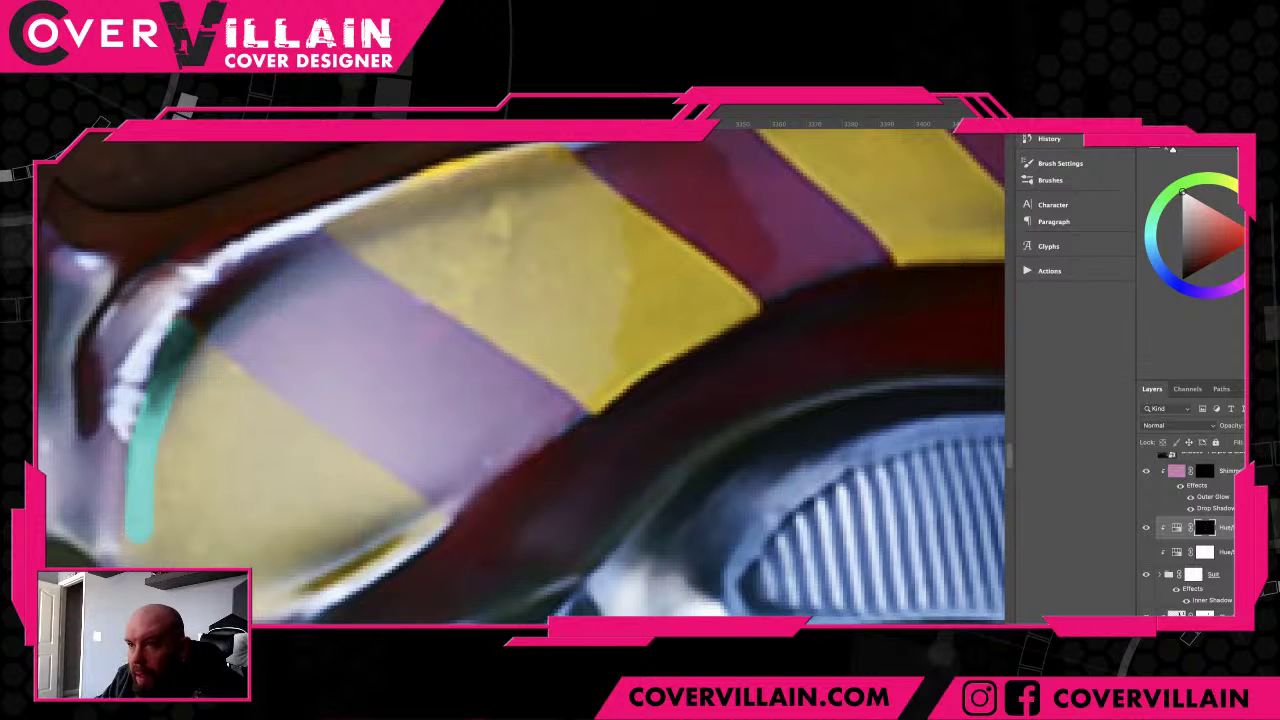
pyautogui.hotkey('ctrl', 'z')
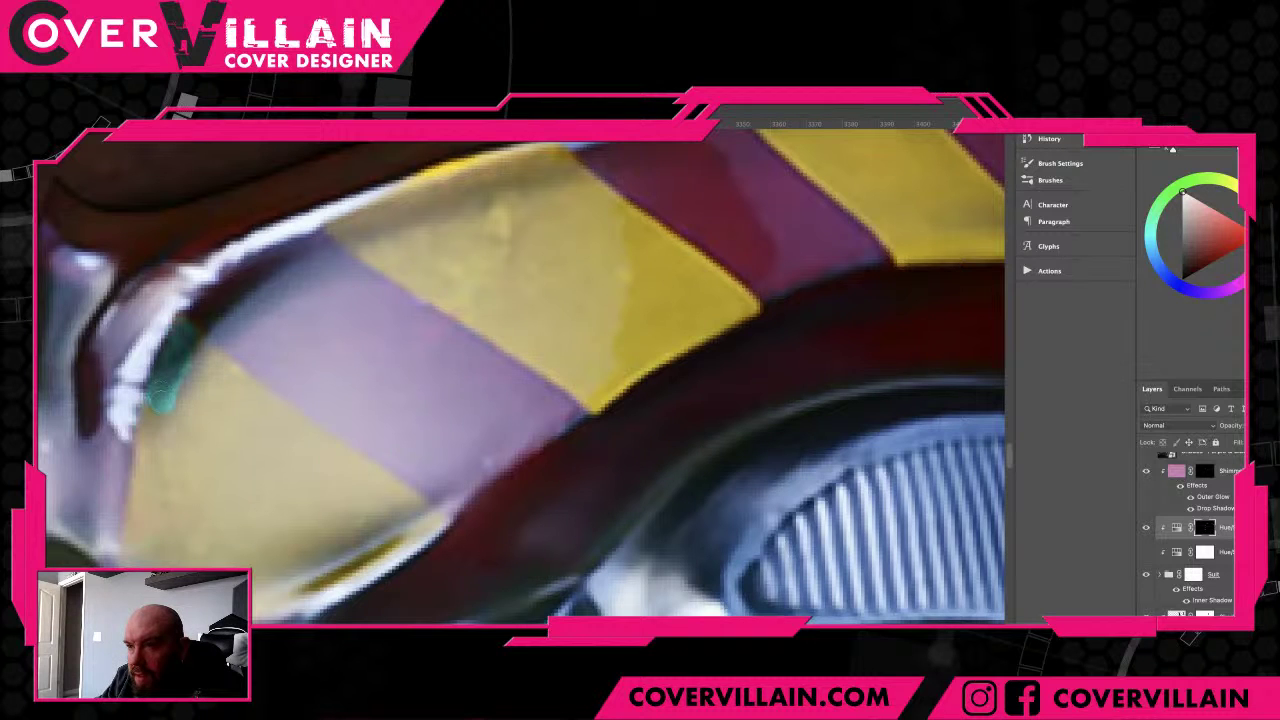
pyautogui.hotkey('ctrl', 'z')
pyautogui.moveTo(158, 428)
pyautogui.mouseDown()
pyautogui.moveTo(128, 488)
pyautogui.moveTo(141, 551)
pyautogui.moveTo(135, 530)
pyautogui.moveTo(164, 560)
pyautogui.mouseUp()
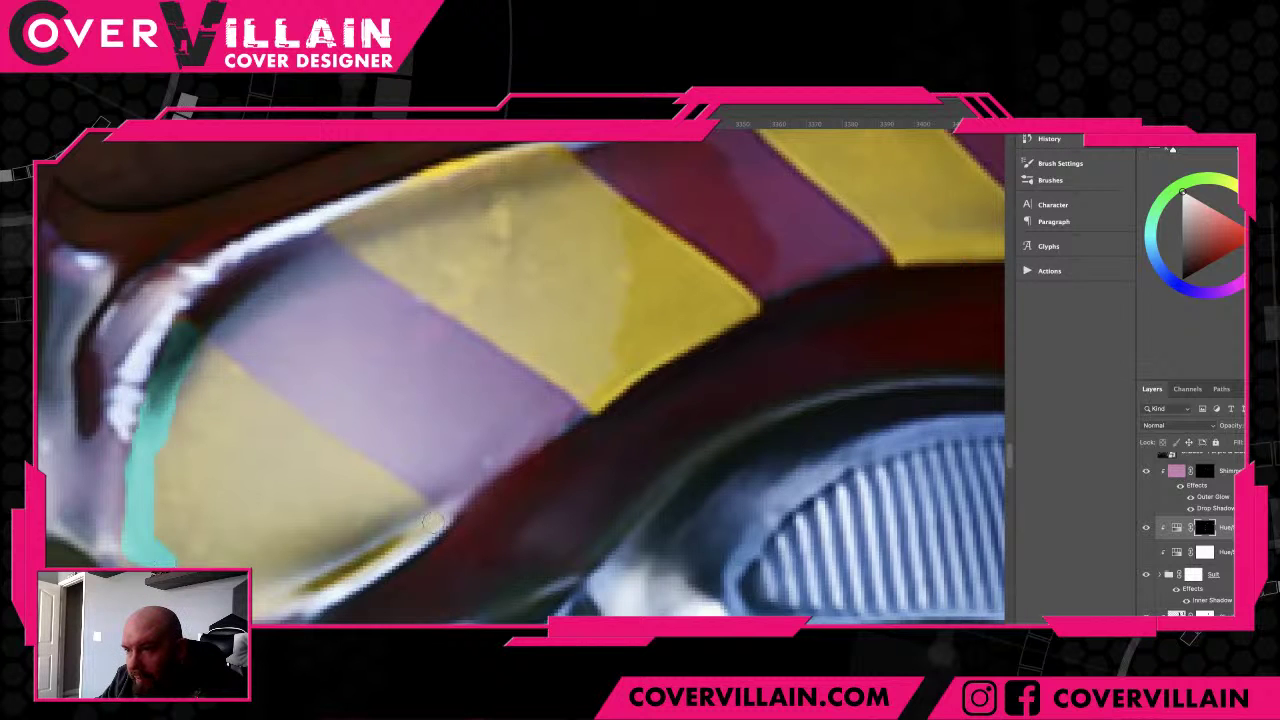
pyautogui.moveTo(432, 521)
pyautogui.mouseDown()
pyautogui.moveTo(321, 588)
pyautogui.moveTo(260, 599)
pyautogui.moveTo(302, 530)
pyautogui.moveTo(282, 554)
pyautogui.moveTo(225, 561)
pyautogui.moveTo(249, 557)
pyautogui.moveTo(216, 559)
pyautogui.moveTo(156, 490)
pyautogui.mouseUp()
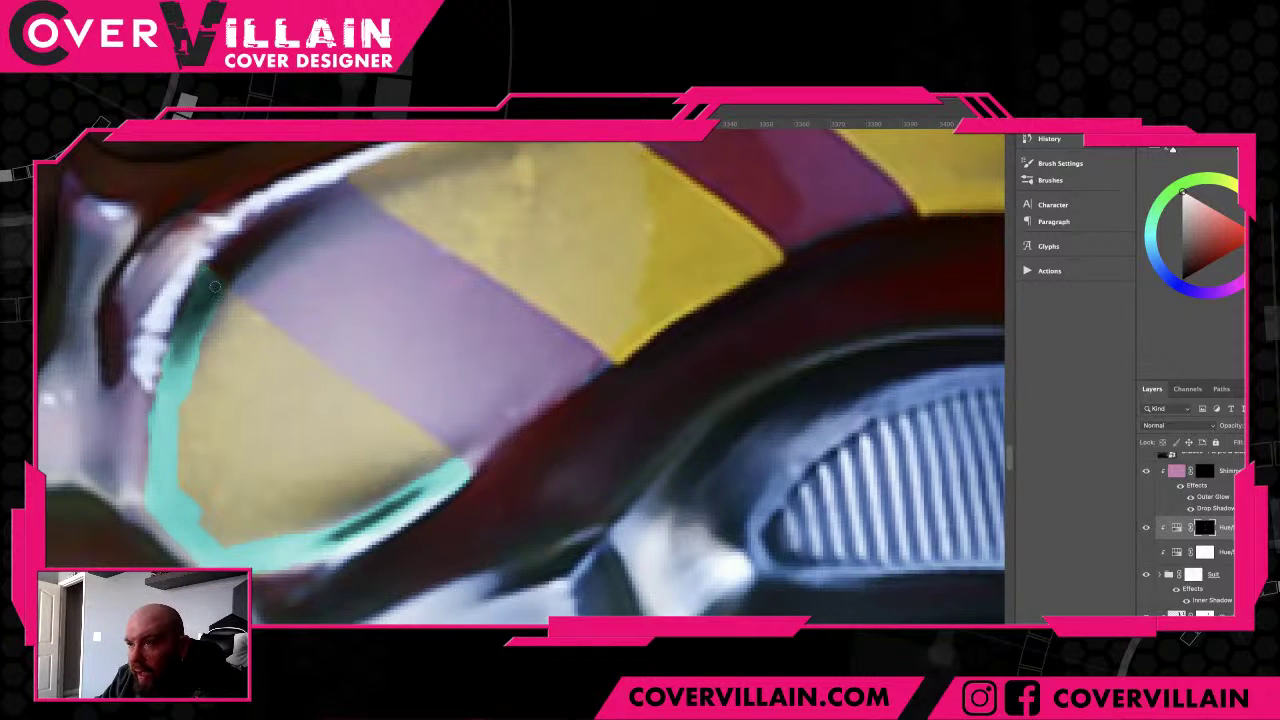
# - Paint the first waist stripe's edge along the pale purple band teal and fill its interior on the same mask
pyautogui.moveTo(215, 287); pyautogui.dragTo(228, 300)
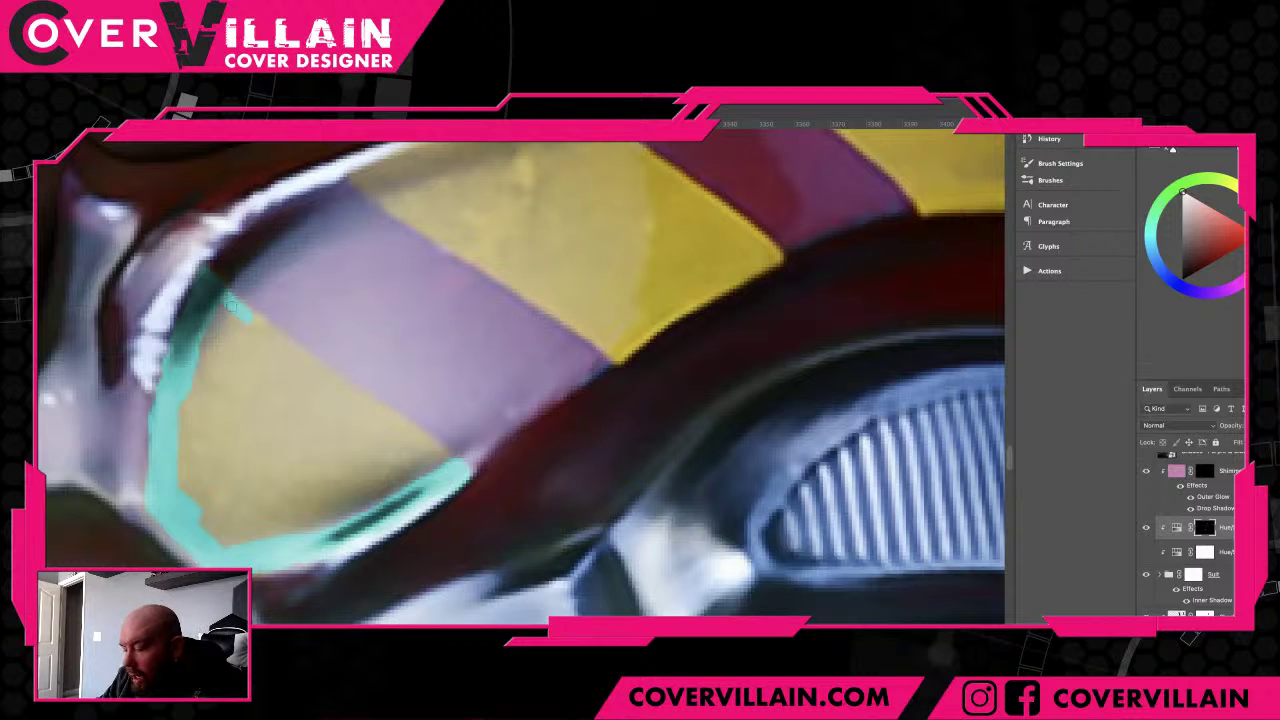
pyautogui.moveTo(233, 304); pyautogui.dragTo(435, 452)
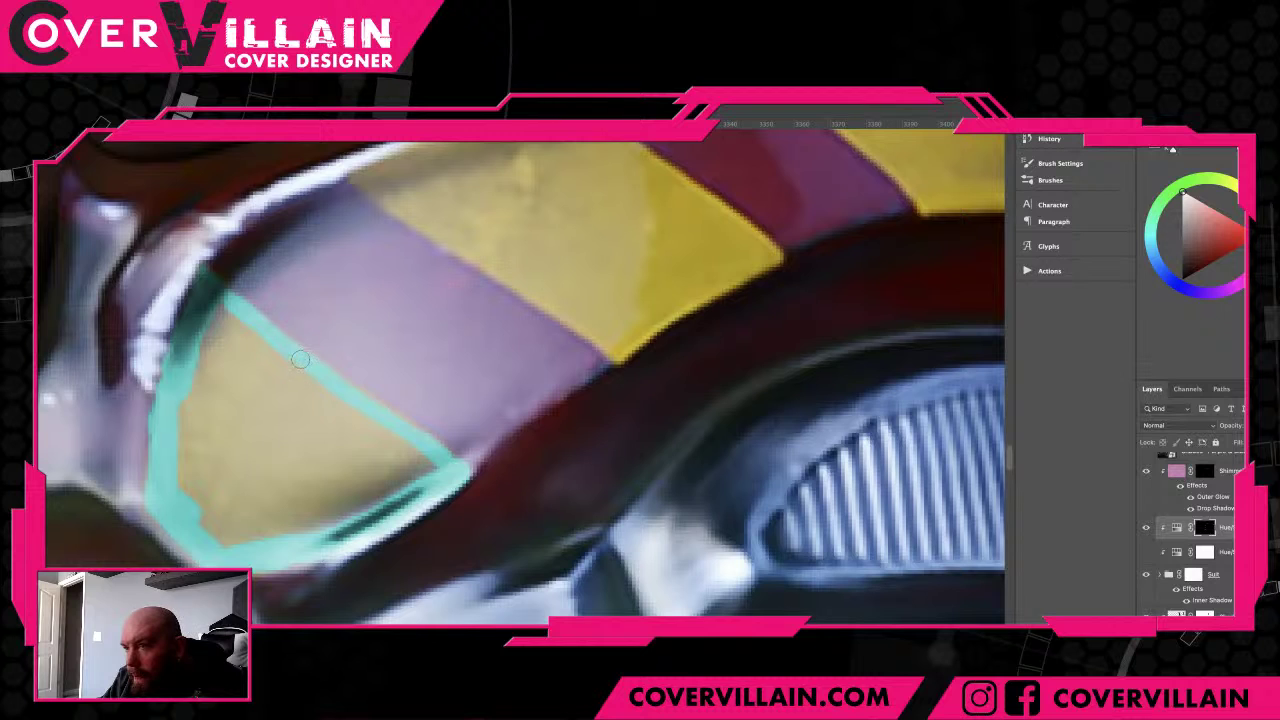
pyautogui.moveTo(291, 349)
pyautogui.mouseDown()
pyautogui.moveTo(442, 459)
pyautogui.moveTo(345, 515)
pyautogui.moveTo(220, 538)
pyautogui.moveTo(195, 400)
pyautogui.moveTo(214, 330)
pyautogui.moveTo(190, 470)
pyautogui.moveTo(240, 505)
pyautogui.moveTo(407, 456)
pyautogui.moveTo(262, 352)
pyautogui.moveTo(214, 474)
pyautogui.moveTo(349, 449)
pyautogui.moveTo(262, 385)
pyautogui.moveTo(251, 449)
pyautogui.moveTo(303, 443)
pyautogui.mouseUp()
# - Recolor the second yellow waist stripe teal by painting its four edges and interior on the Hue/Saturation mask
pyautogui.scroll(-1, 323, 454)
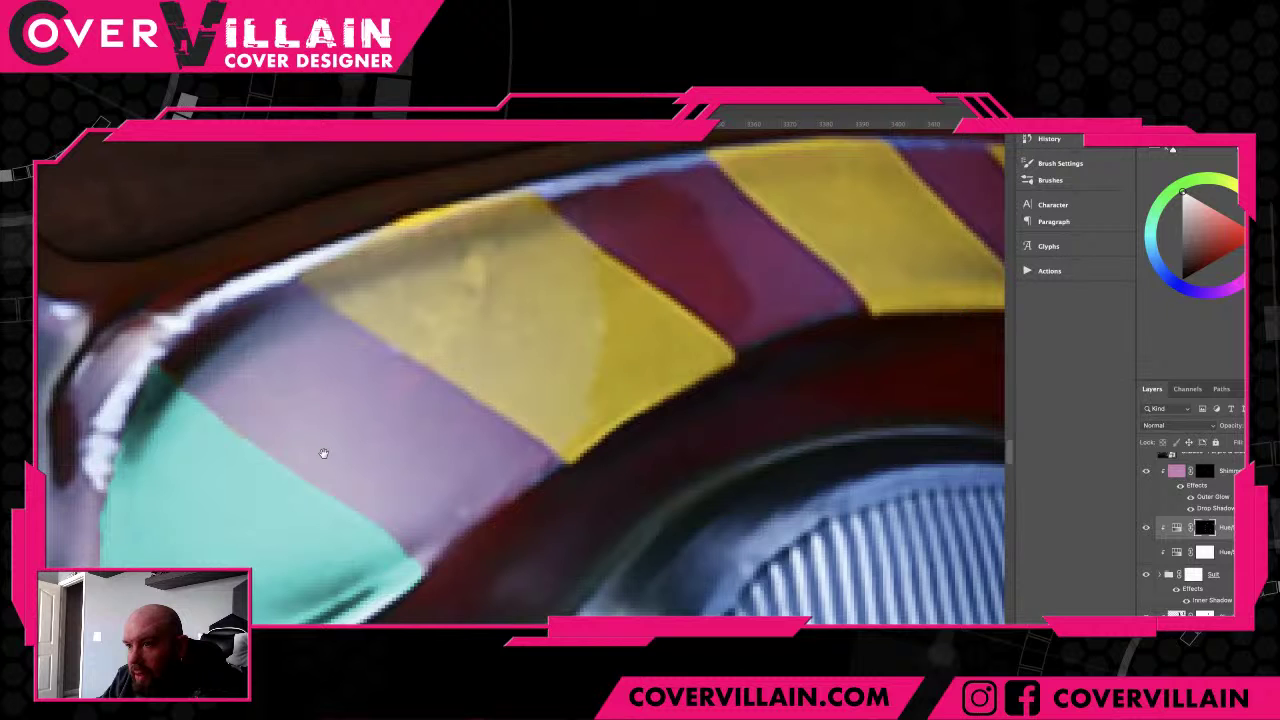
pyautogui.moveTo(323, 454); pyautogui.dragTo(238, 562)
pyautogui.moveTo(226, 384); pyautogui.dragTo(316, 450)
pyautogui.moveTo(372, 488); pyautogui.dragTo(490, 560)
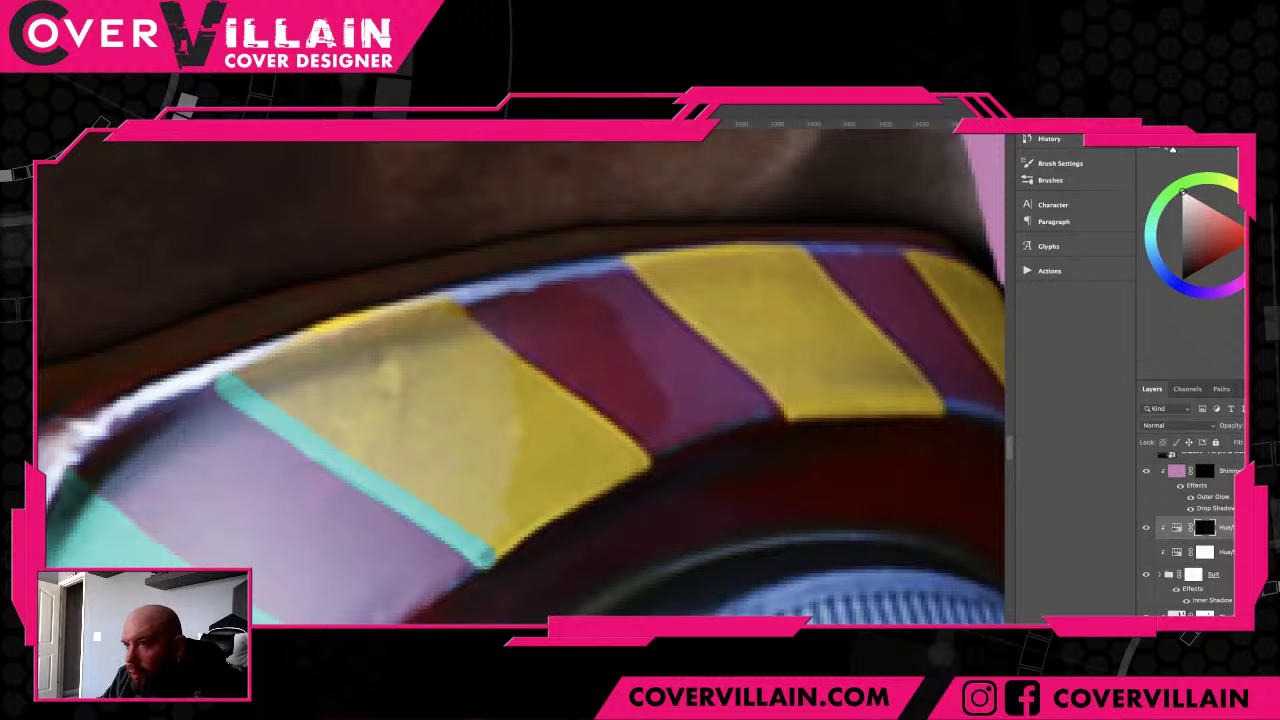
pyautogui.click(438, 310)
pyautogui.moveTo(438, 310)
pyautogui.mouseDown()
pyautogui.moveTo(300, 348)
pyautogui.moveTo(320, 330)
pyautogui.moveTo(259, 370)
pyautogui.mouseUp()
pyautogui.hotkey('ctrl', 'z')
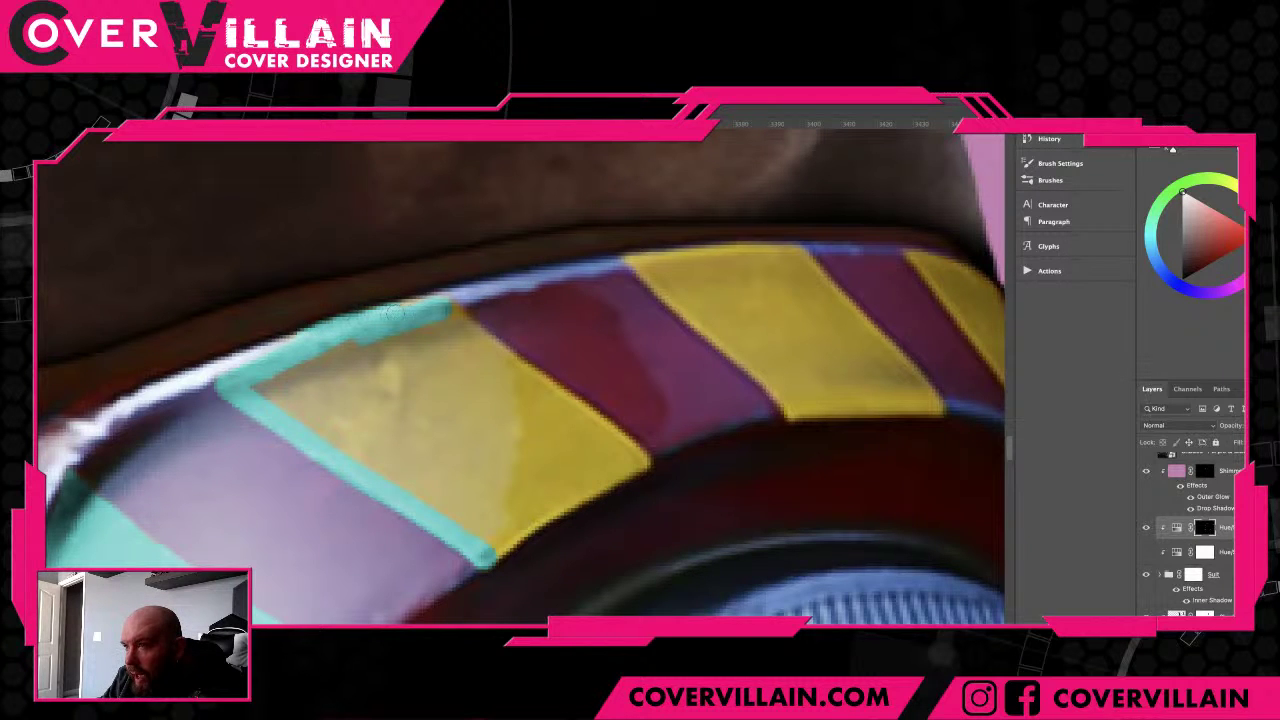
pyautogui.moveTo(397, 311)
pyautogui.mouseDown()
pyautogui.moveTo(456, 320)
pyautogui.moveTo(645, 466)
pyautogui.moveTo(498, 548)
pyautogui.mouseUp()
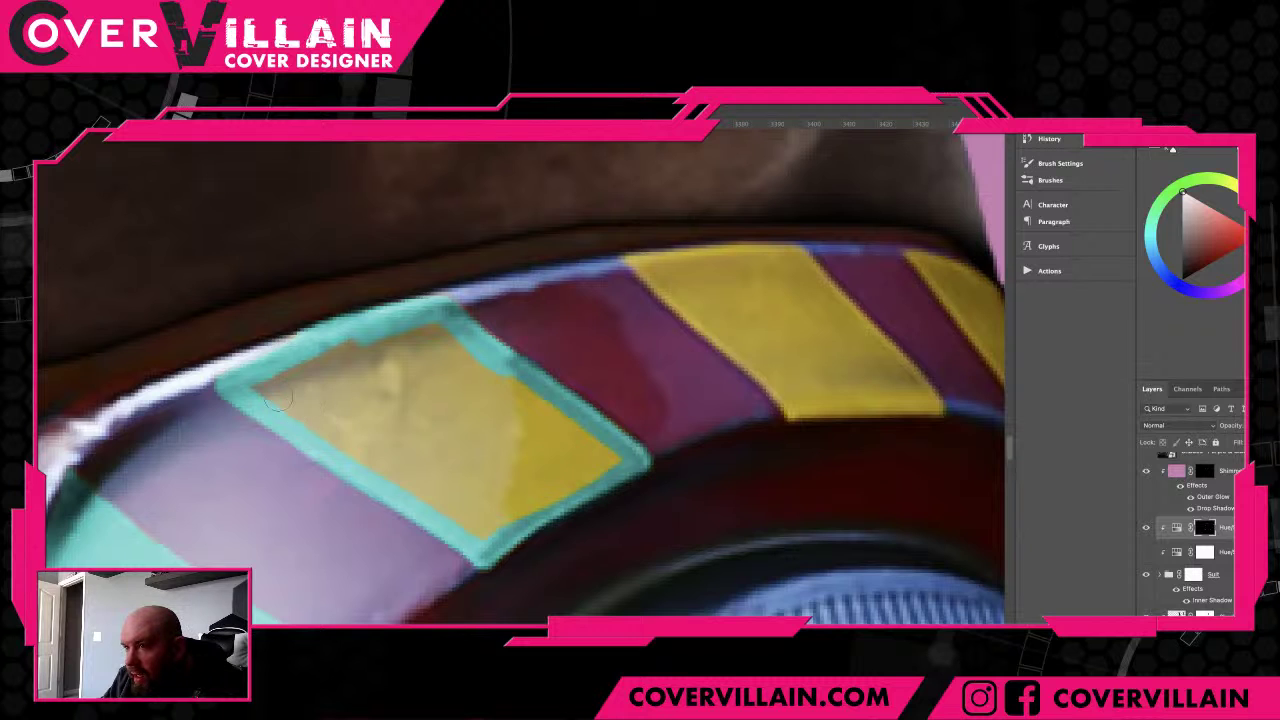
pyautogui.moveTo(258, 378)
pyautogui.mouseDown()
pyautogui.moveTo(465, 522)
pyautogui.moveTo(610, 458)
pyautogui.moveTo(448, 336)
pyautogui.moveTo(360, 345)
pyautogui.moveTo(285, 375)
pyautogui.moveTo(343, 414)
pyautogui.mouseUp()
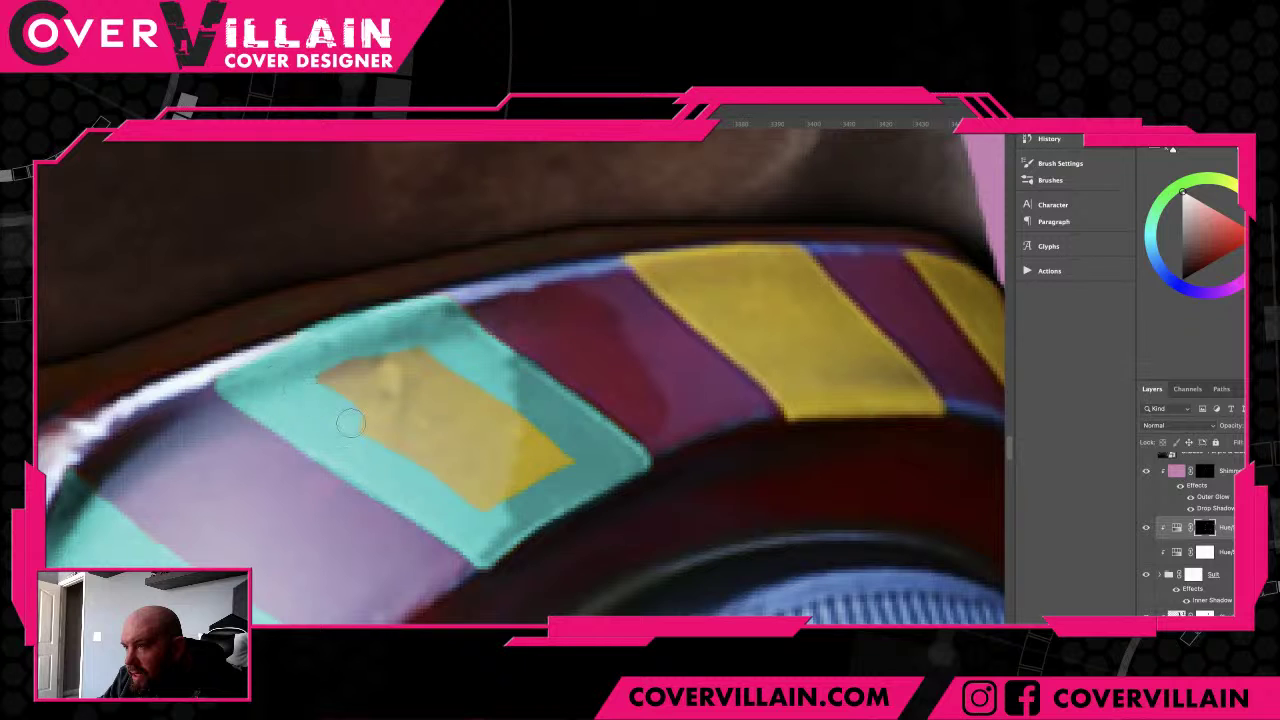
pyautogui.moveTo(470, 510)
pyautogui.mouseDown()
pyautogui.moveTo(455, 468)
pyautogui.moveTo(325, 375)
pyautogui.moveTo(348, 362)
pyautogui.moveTo(487, 470)
pyautogui.moveTo(545, 470)
pyautogui.moveTo(485, 445)
pyautogui.moveTo(385, 368)
pyautogui.moveTo(421, 360)
pyautogui.moveTo(568, 458)
pyautogui.mouseUp()
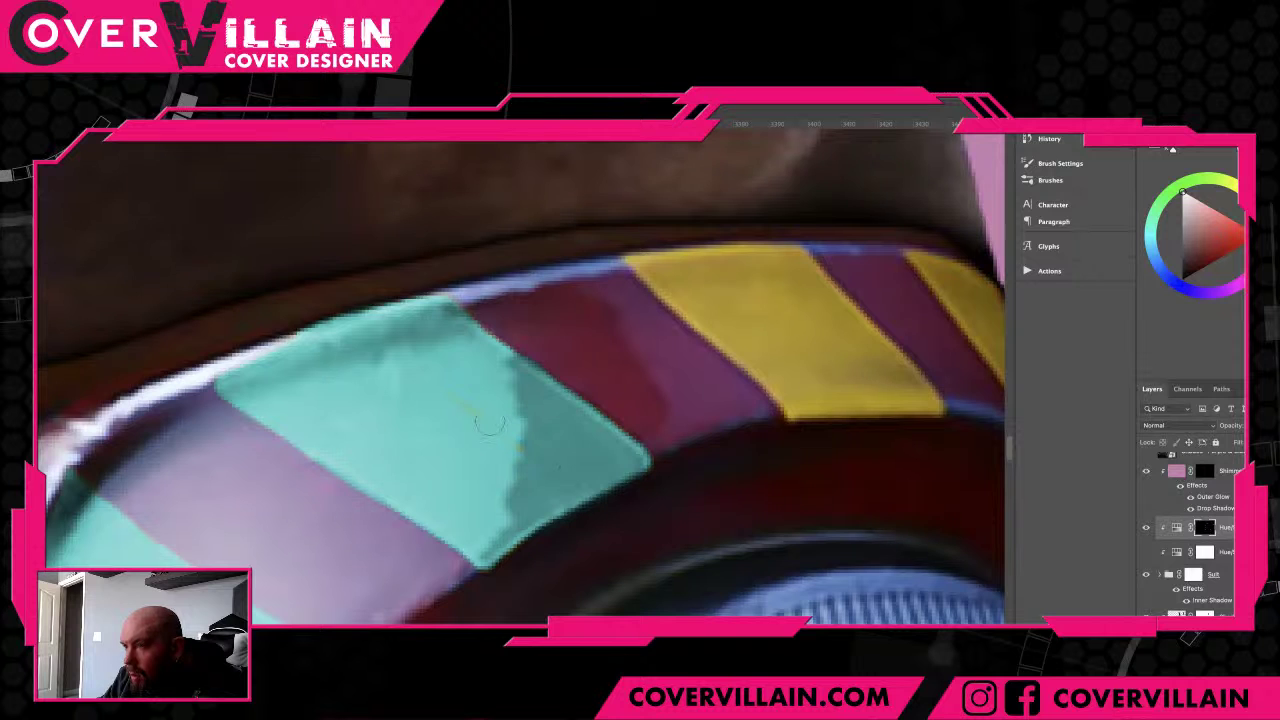
# - Recolor the third yellow waist stripe teal by painting its four edges and interior on the Hue/Saturation mask
pyautogui.scroll(-3, 490, 423)
pyautogui.moveTo(503, 389); pyautogui.dragTo(240, 490)
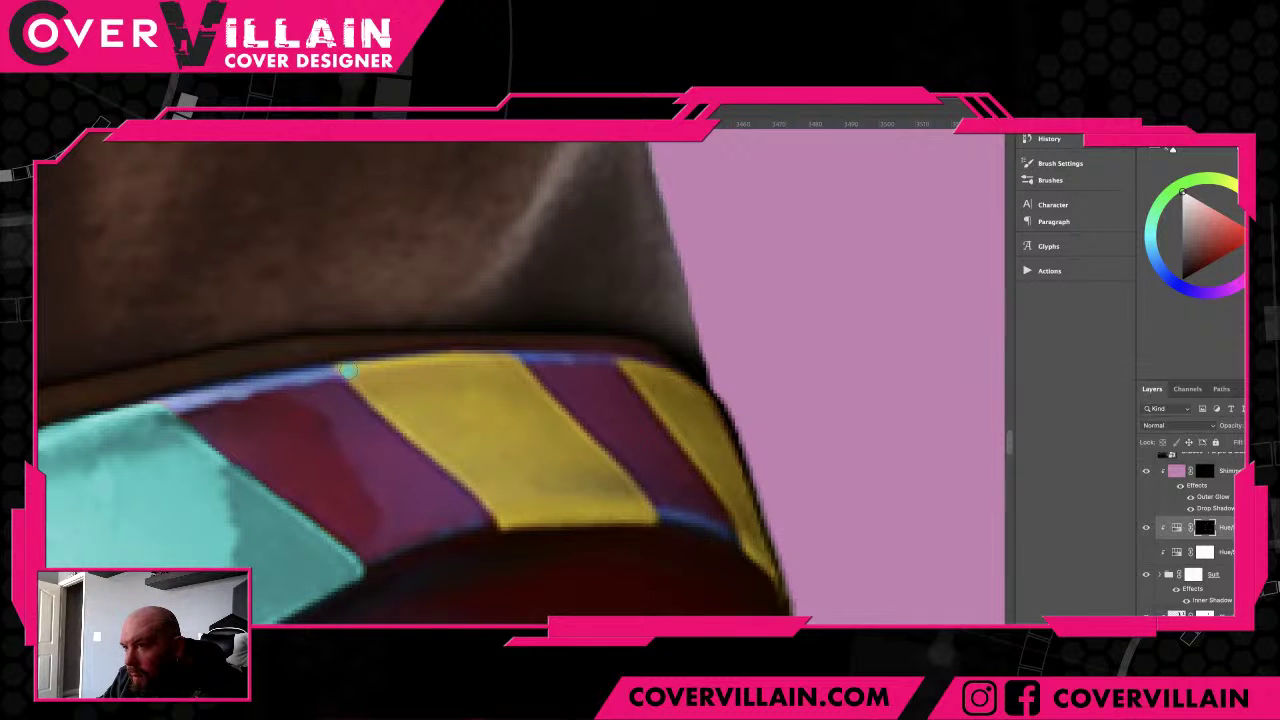
pyautogui.moveTo(344, 371)
pyautogui.mouseDown()
pyautogui.moveTo(504, 515)
pyautogui.moveTo(654, 510)
pyautogui.moveTo(584, 448)
pyautogui.mouseUp()
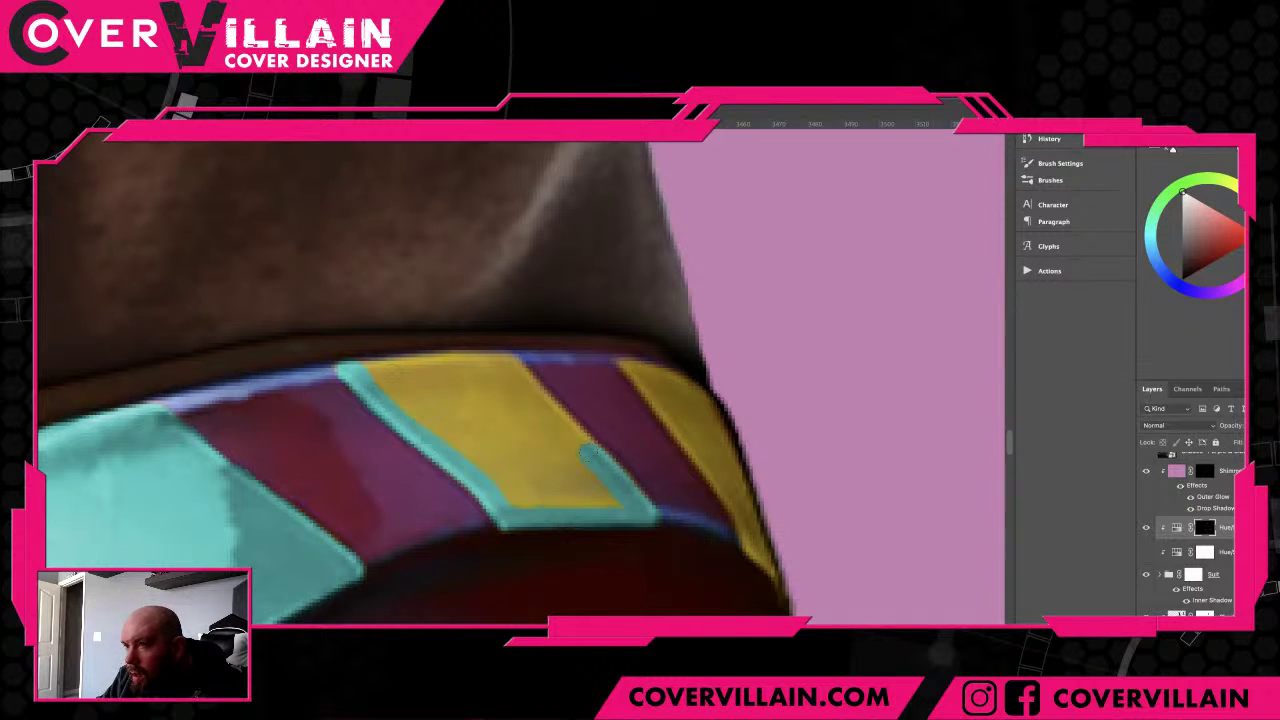
pyautogui.moveTo(354, 367)
pyautogui.mouseDown()
pyautogui.moveTo(514, 367)
pyautogui.moveTo(586, 446)
pyautogui.mouseUp()
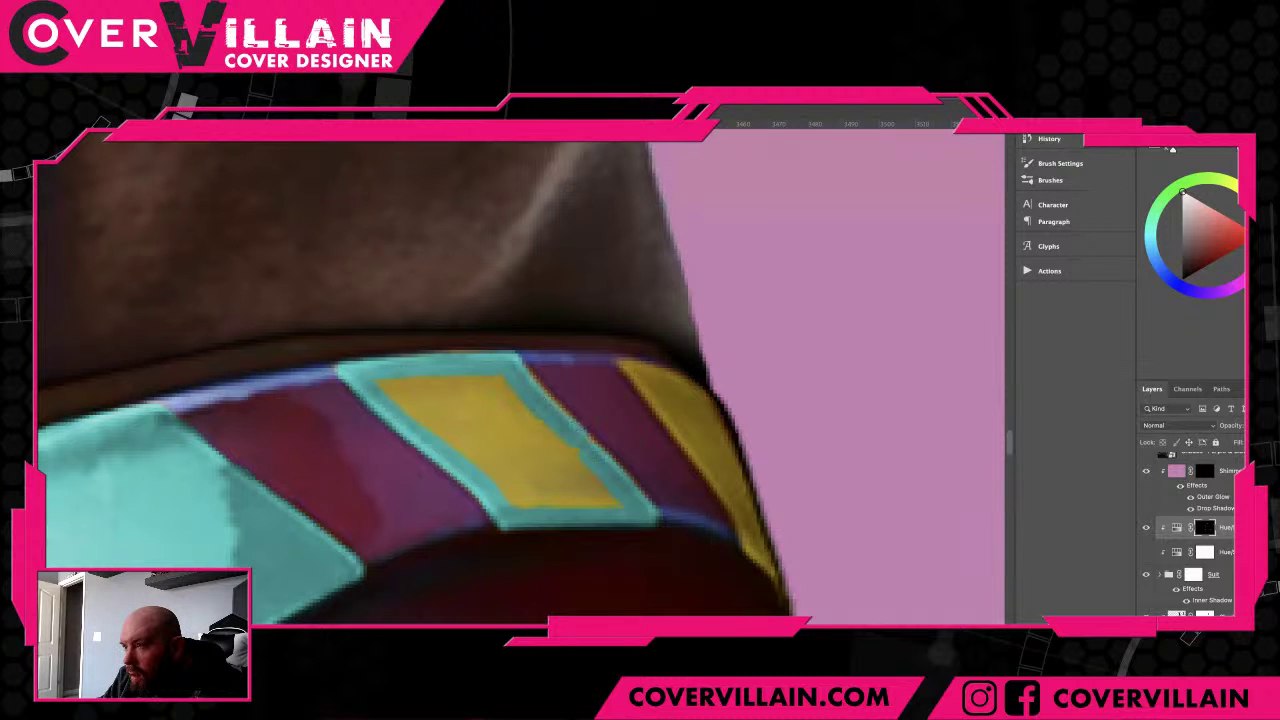
pyautogui.moveTo(524, 368); pyautogui.dragTo(564, 408)
pyautogui.moveTo(392, 392); pyautogui.dragTo(458, 440)
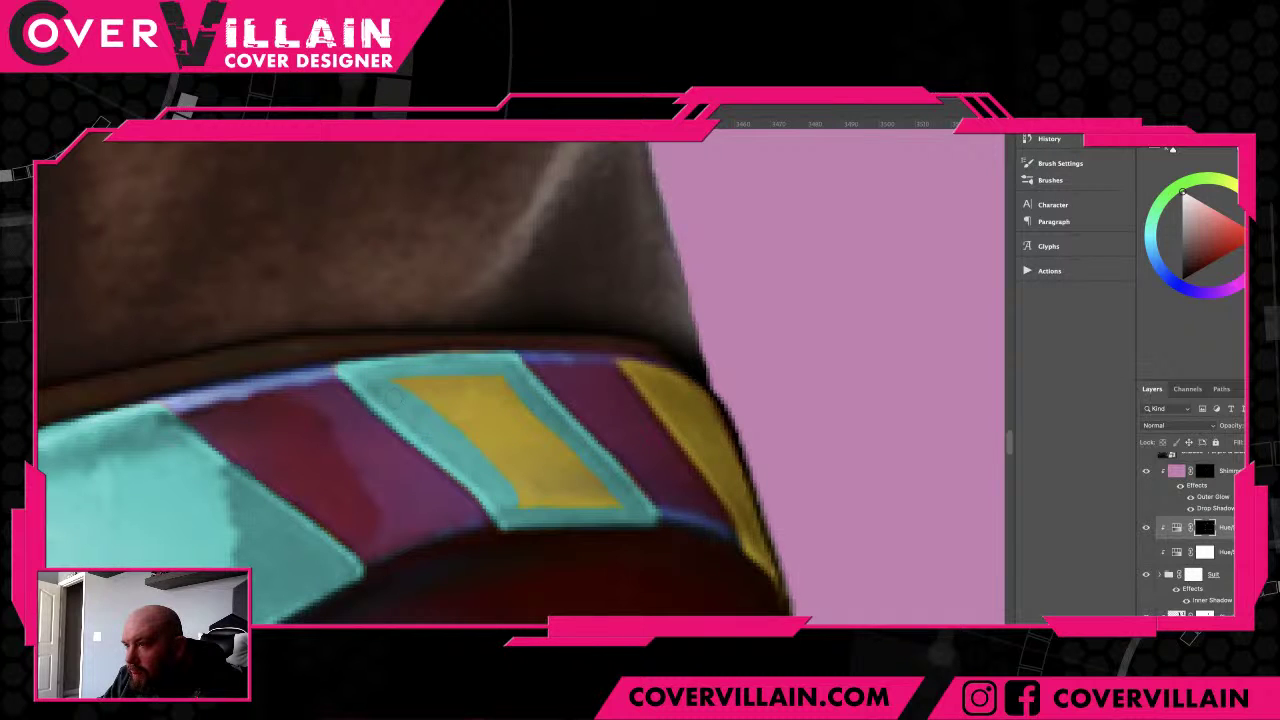
pyautogui.moveTo(522, 506); pyautogui.dragTo(618, 506)
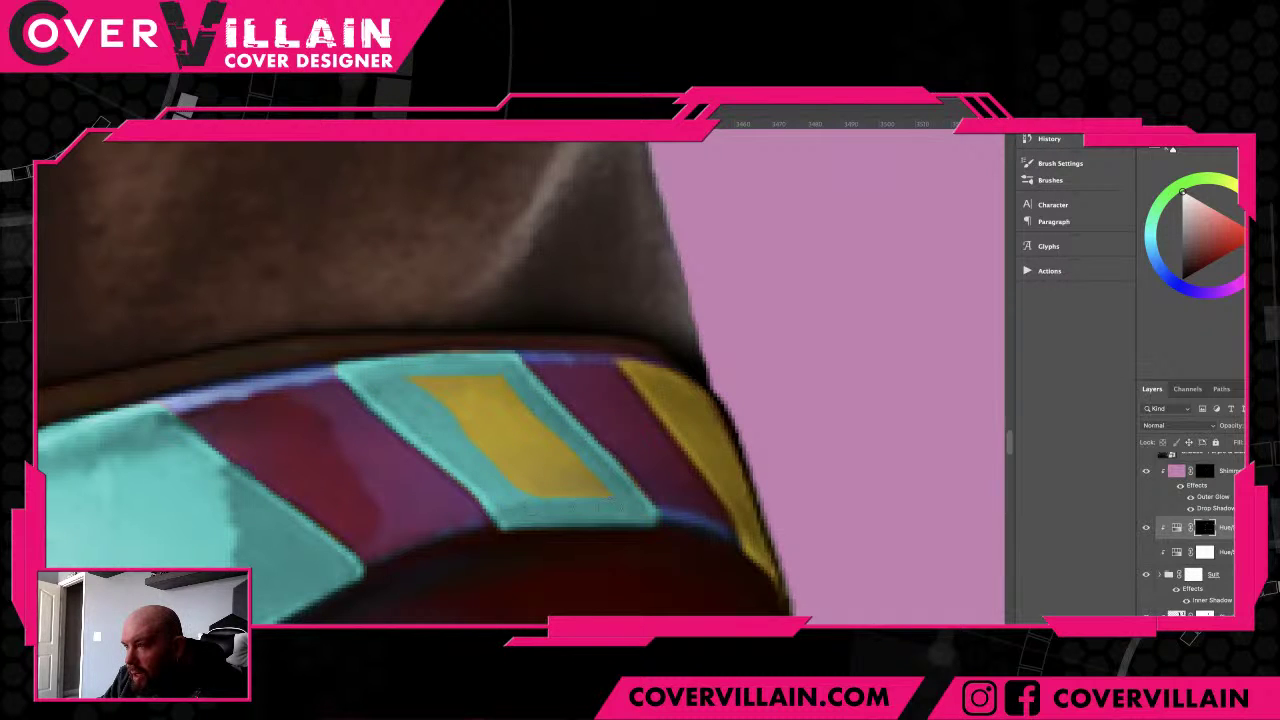
pyautogui.moveTo(566, 452)
pyautogui.mouseDown()
pyautogui.moveTo(495, 376)
pyautogui.moveTo(473, 382)
pyautogui.moveTo(559, 475)
pyautogui.moveTo(503, 413)
pyautogui.mouseUp()
pyautogui.hotkey('ctrl', 'z')
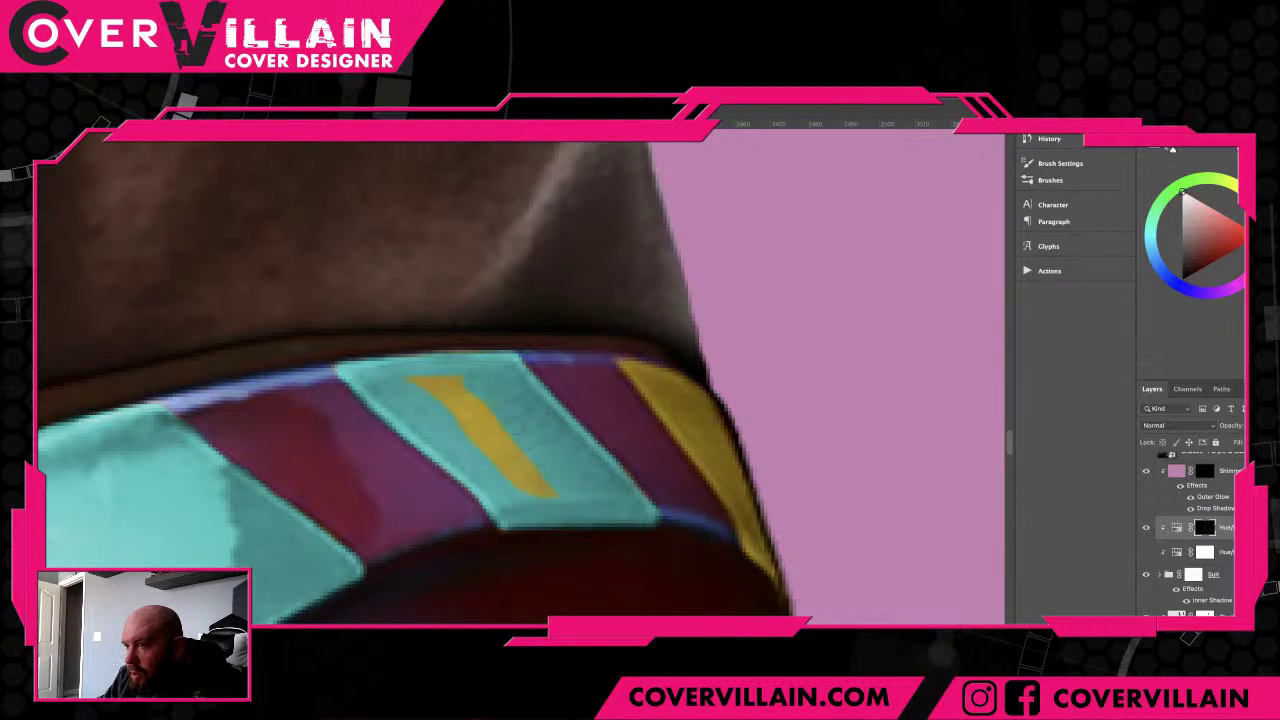
pyautogui.moveTo(456, 372)
pyautogui.mouseDown()
pyautogui.moveTo(549, 493)
pyautogui.moveTo(505, 476)
pyautogui.moveTo(440, 398)
pyautogui.mouseUp()
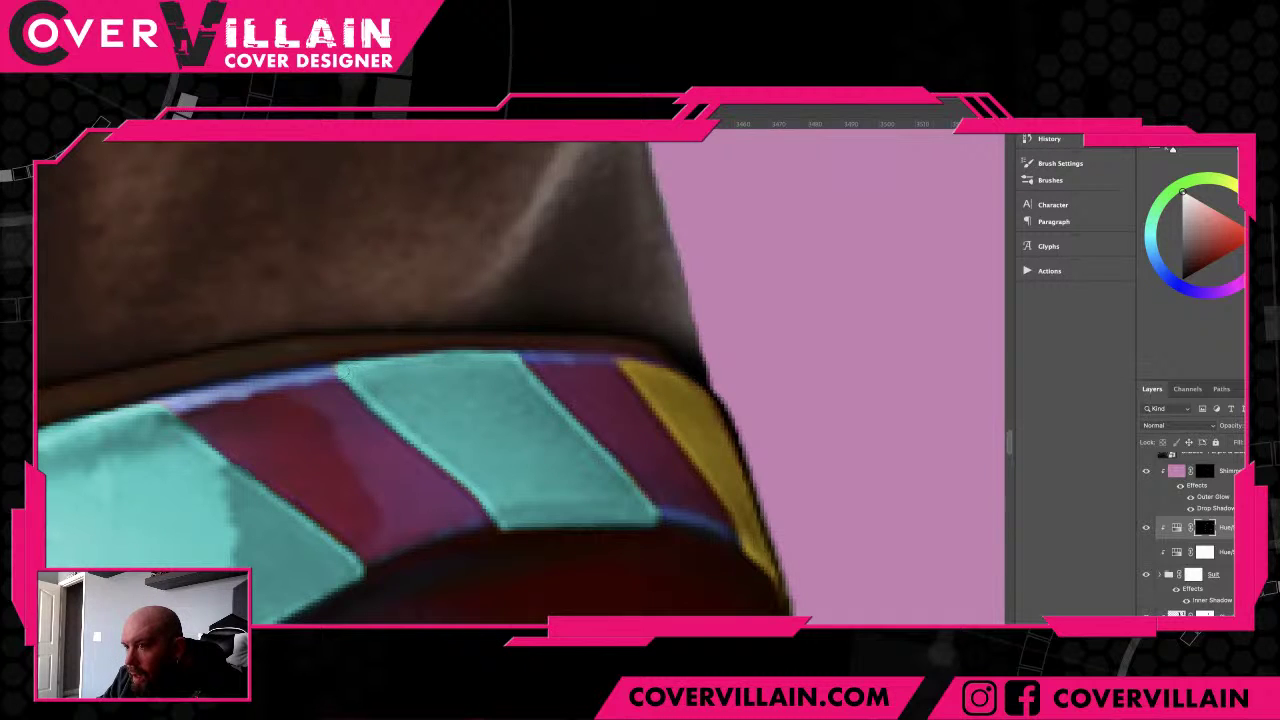
# - Recolor the last narrow yellow waist stripe beside the pink background teal by painting its edges and interior on the mask
pyautogui.moveTo(631, 449); pyautogui.dragTo(485, 461)
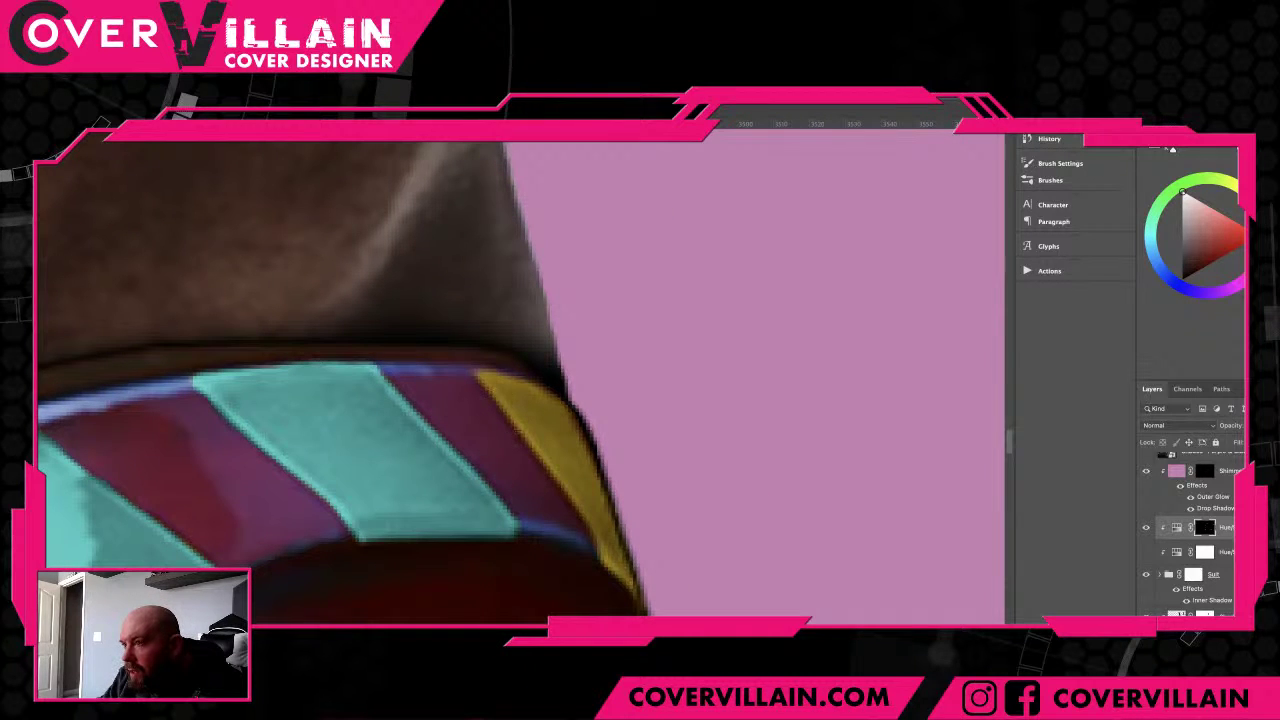
pyautogui.moveTo(478, 372)
pyautogui.mouseDown()
pyautogui.moveTo(598, 518)
pyautogui.moveTo(638, 593)
pyautogui.moveTo(630, 583)
pyautogui.mouseUp()
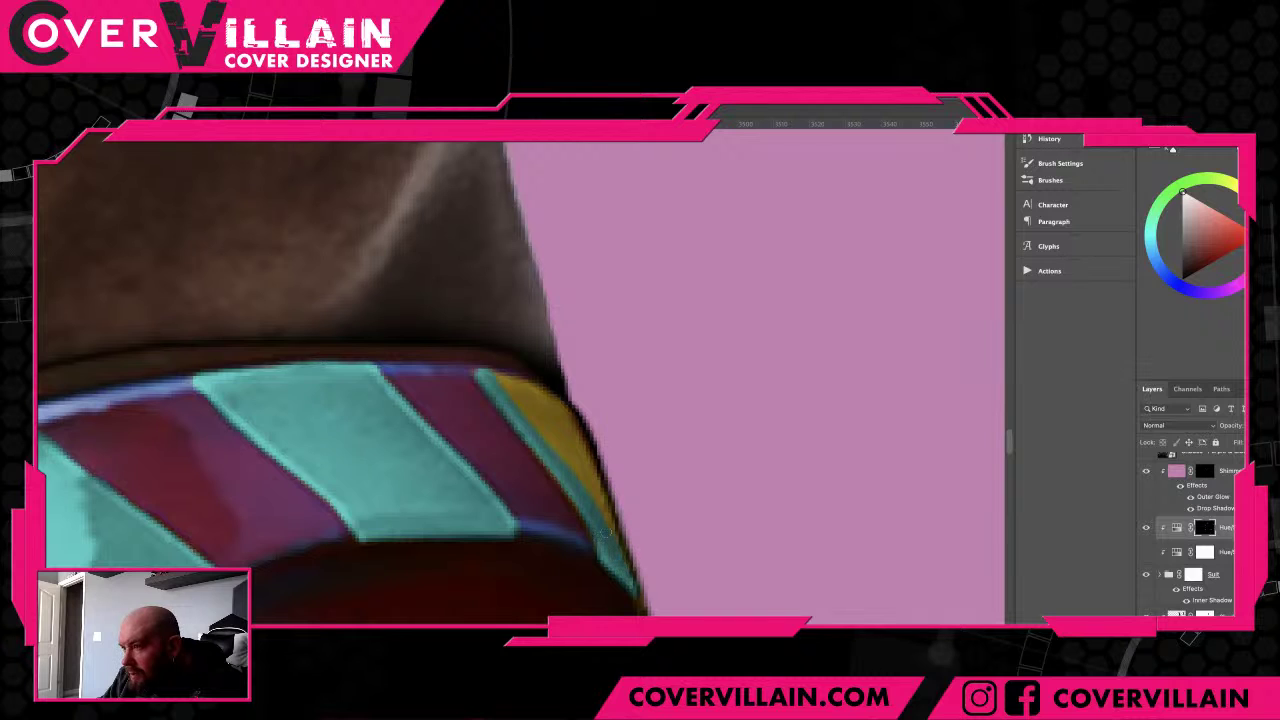
pyautogui.moveTo(487, 373)
pyautogui.mouseDown()
pyautogui.moveTo(576, 422)
pyautogui.moveTo(626, 568)
pyautogui.mouseUp()
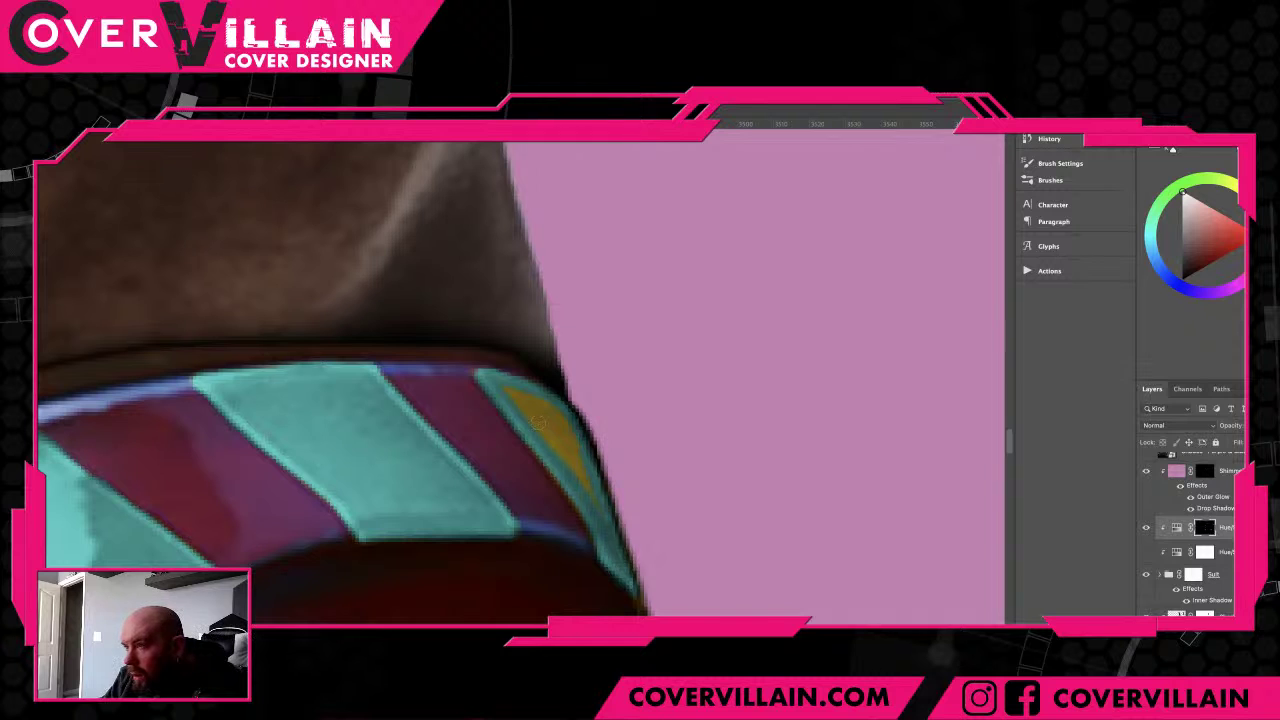
pyautogui.moveTo(509, 392); pyautogui.dragTo(588, 488)
pyautogui.moveTo(556, 425); pyautogui.dragTo(517, 393)
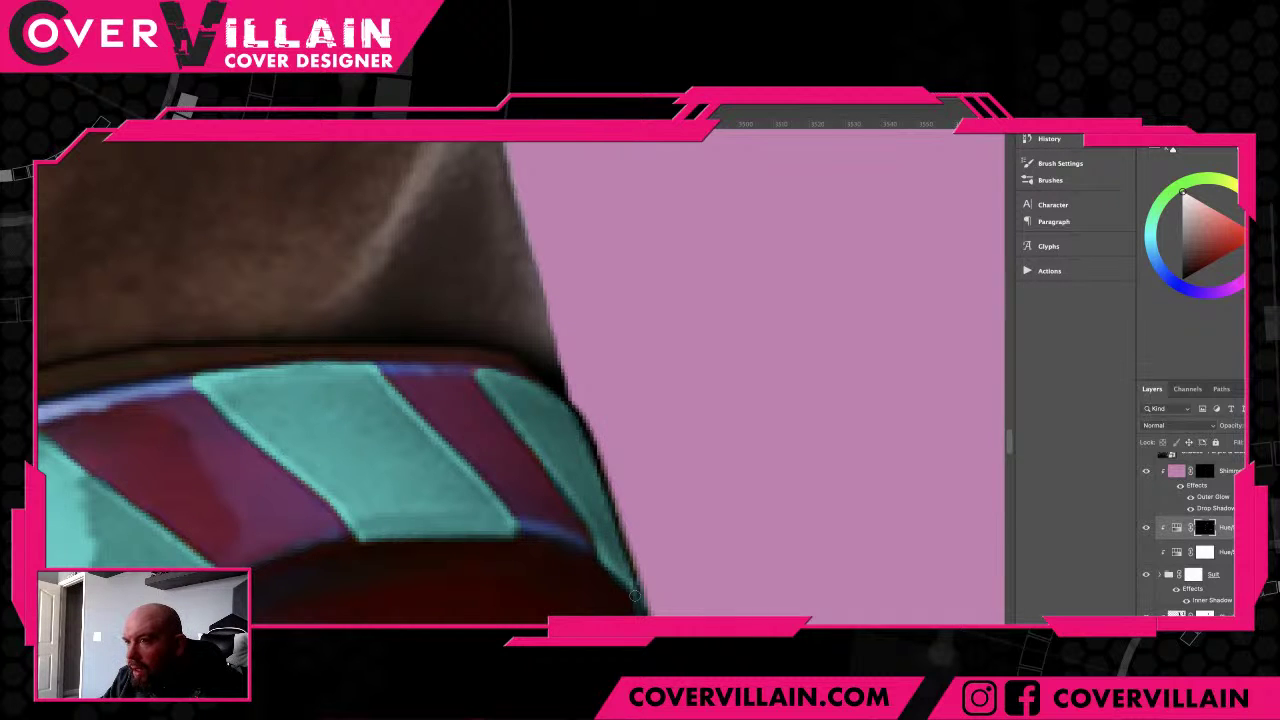
# - Show the lower Hue/Saturation layer and copy the painted stripe mask onto the pink fill layer with Outer Glow and Drop Shadow
pyautogui.hotkey('ctrl', '0')
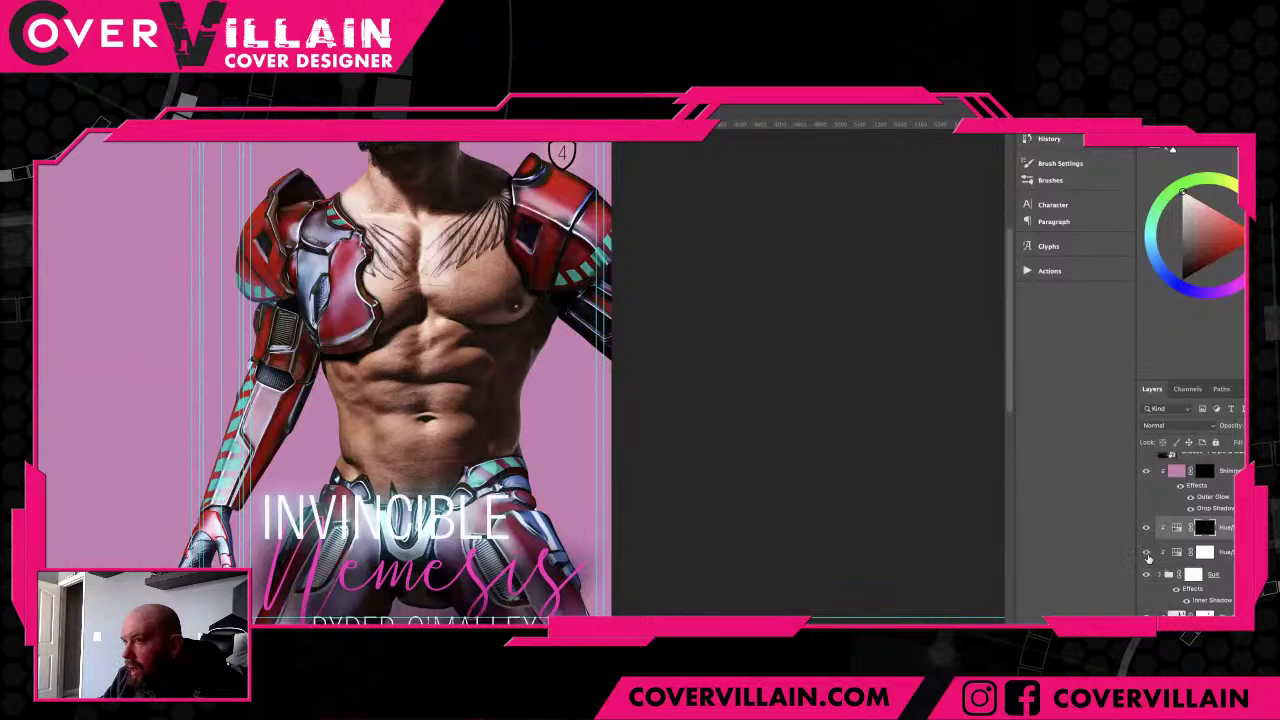
pyautogui.click(1146, 553)
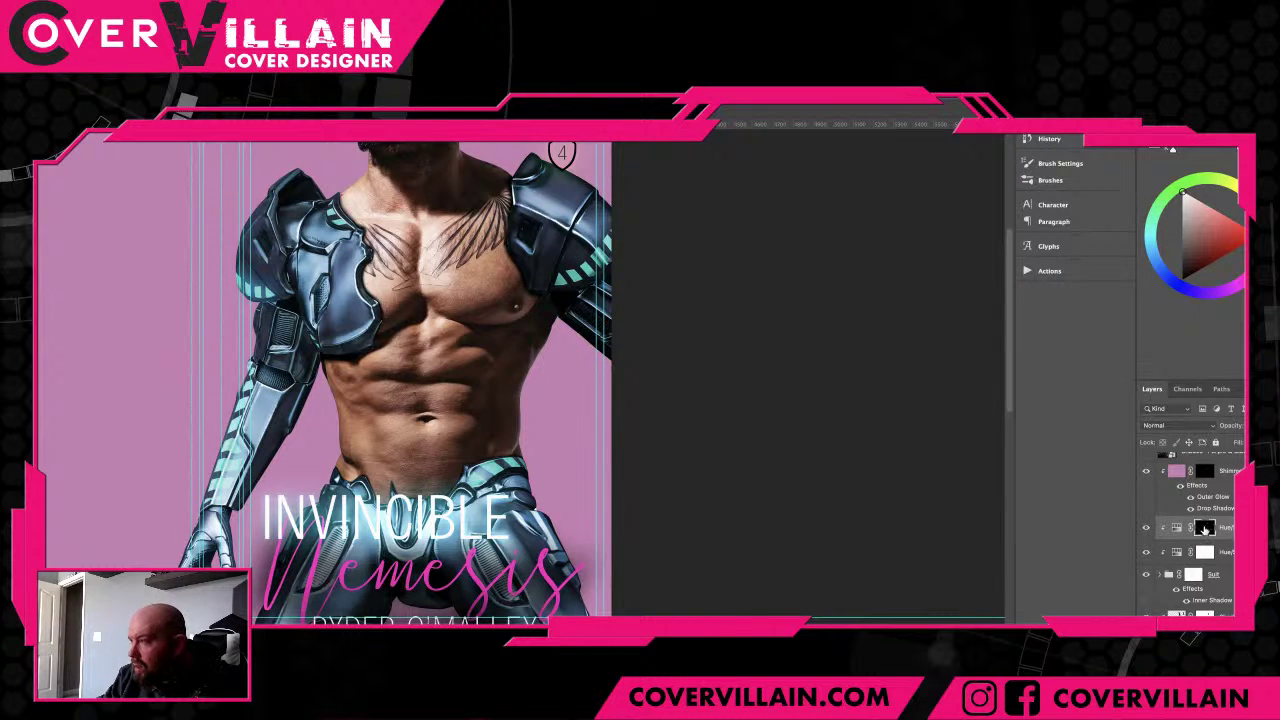
pyautogui.moveTo(1204, 529); pyautogui.dragTo(1205, 472)
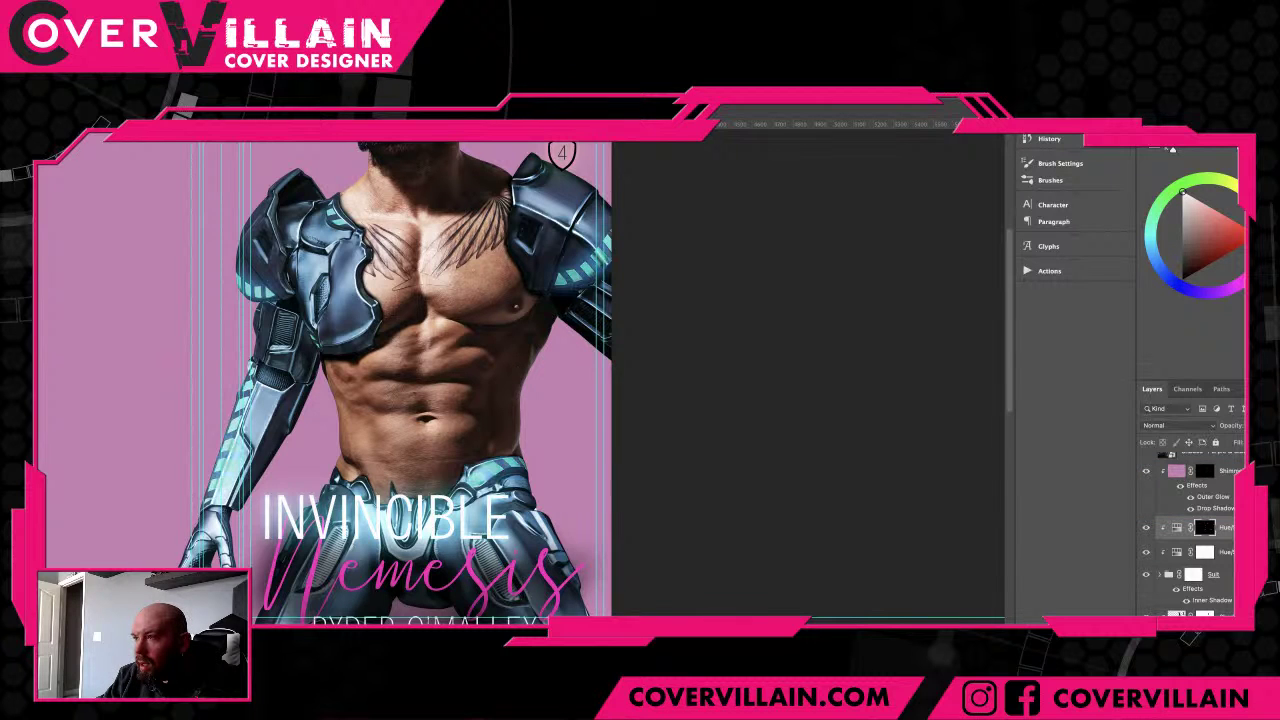
# - Compare the armor with the pink fill layer and the lower Hue/Saturation layer hidden and shown
pyautogui.click(1149, 475)
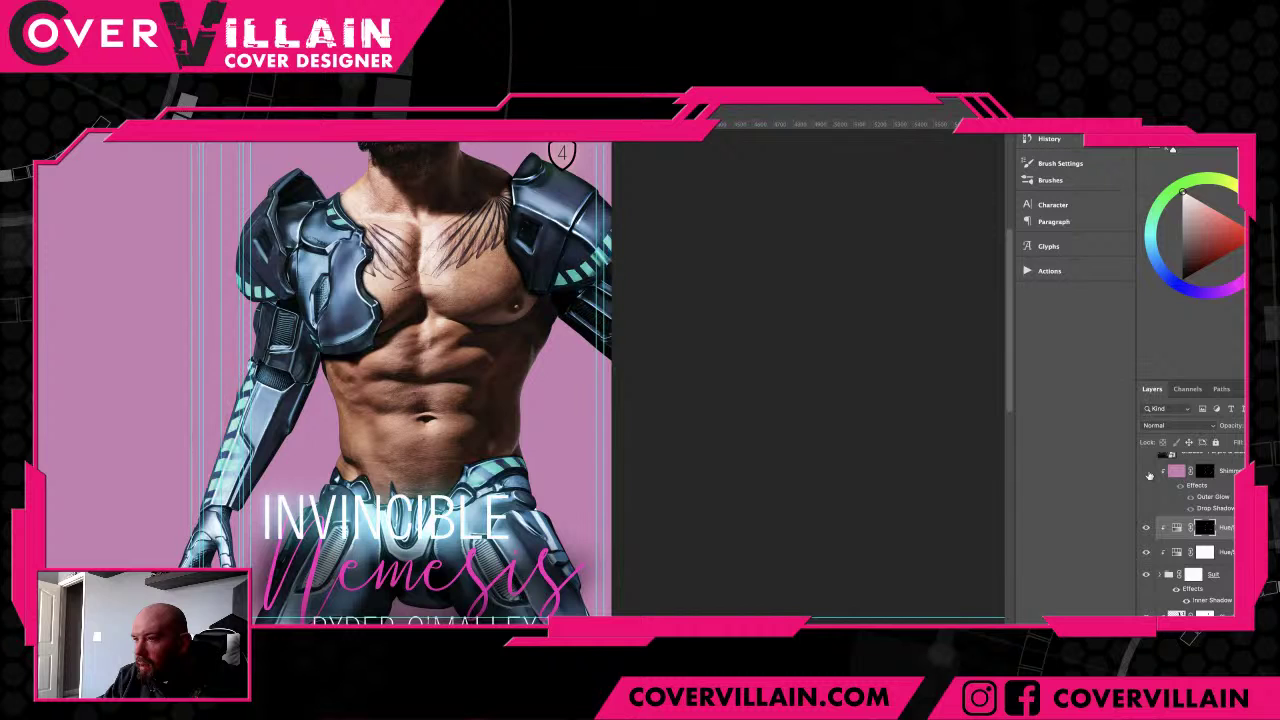
pyautogui.click(1149, 475)
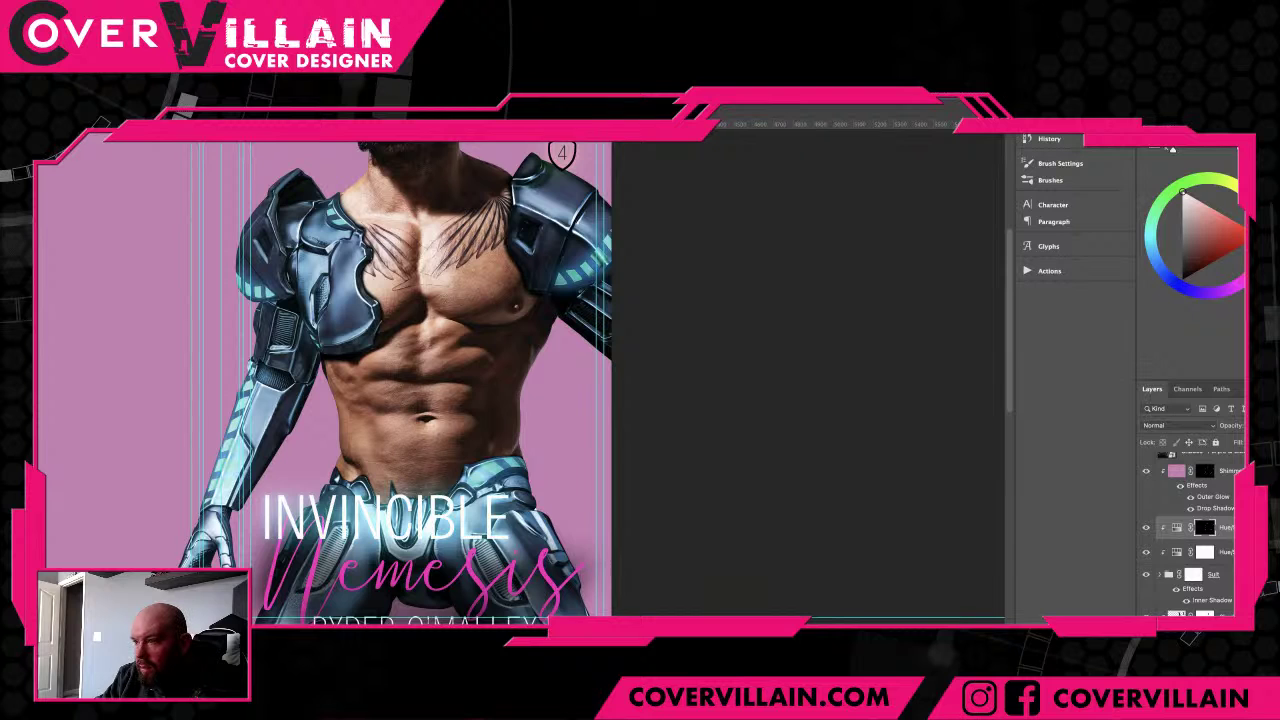
pyautogui.click(1148, 555)
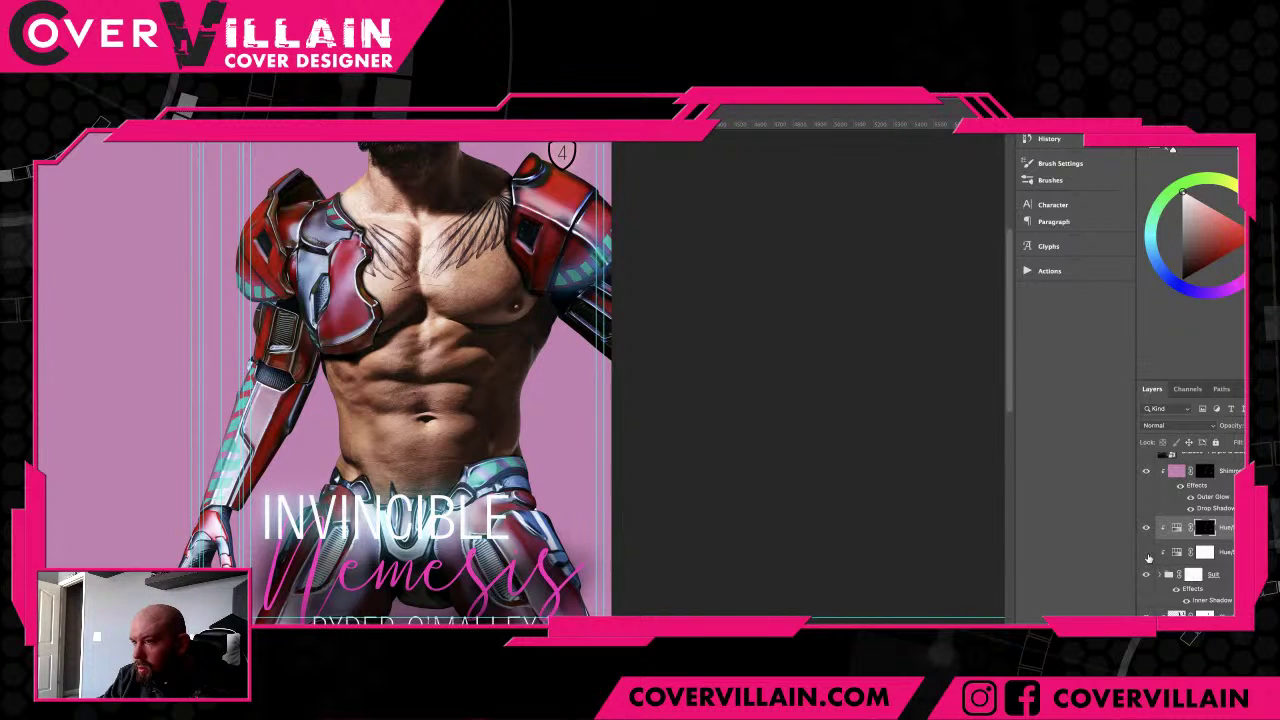
pyautogui.click(1148, 555)
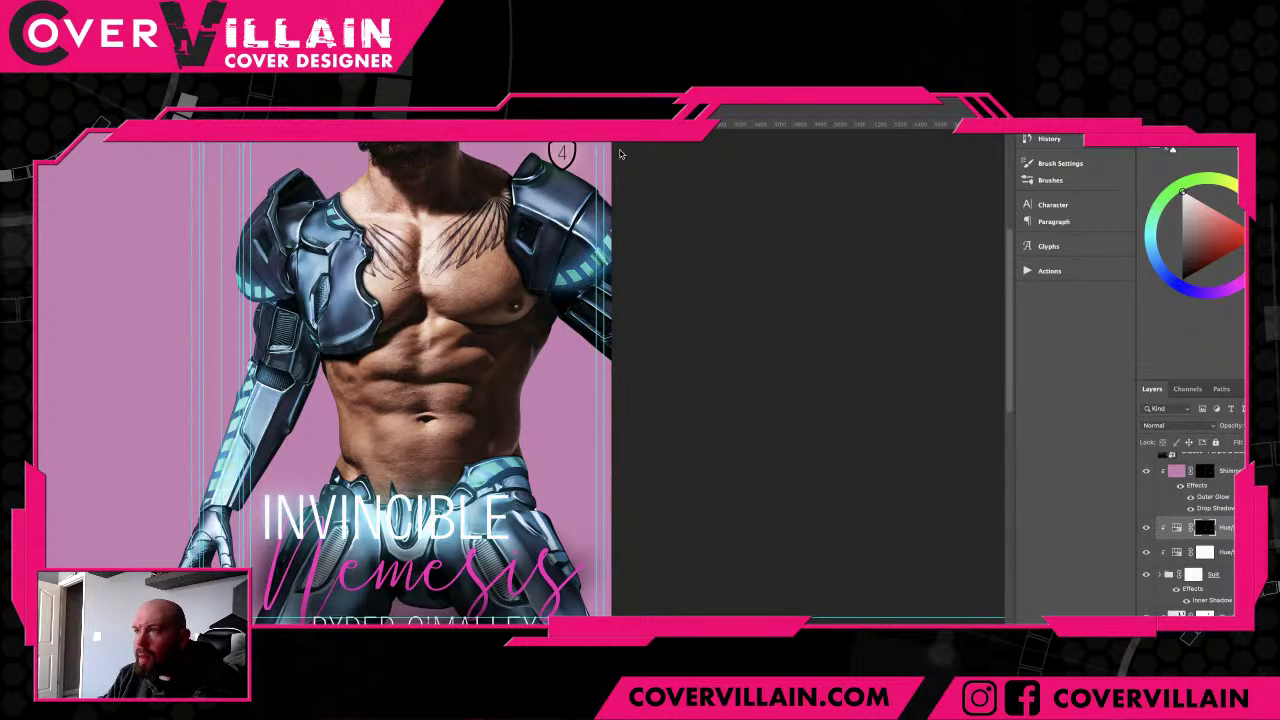
# - Fill the cover's pink background layer with black, using the default foreground color
pyautogui.scroll(2, 420, 380)
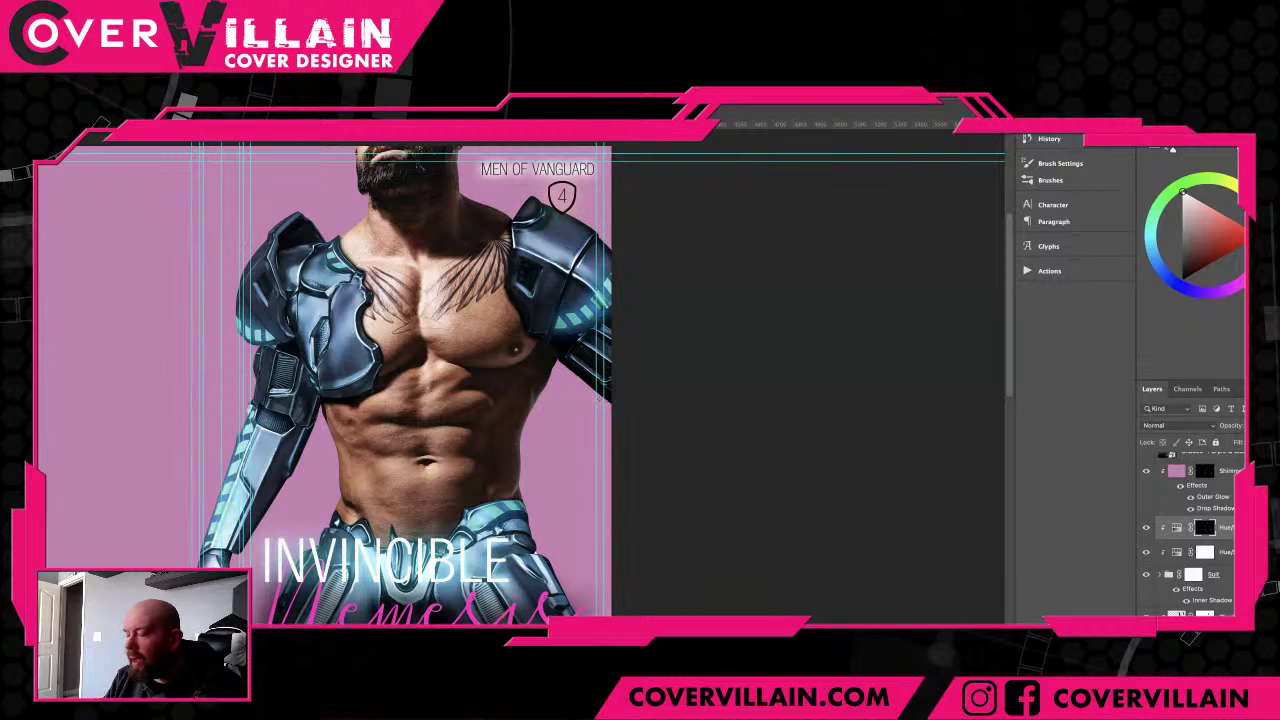
pyautogui.hotkey('ctrl', '0')
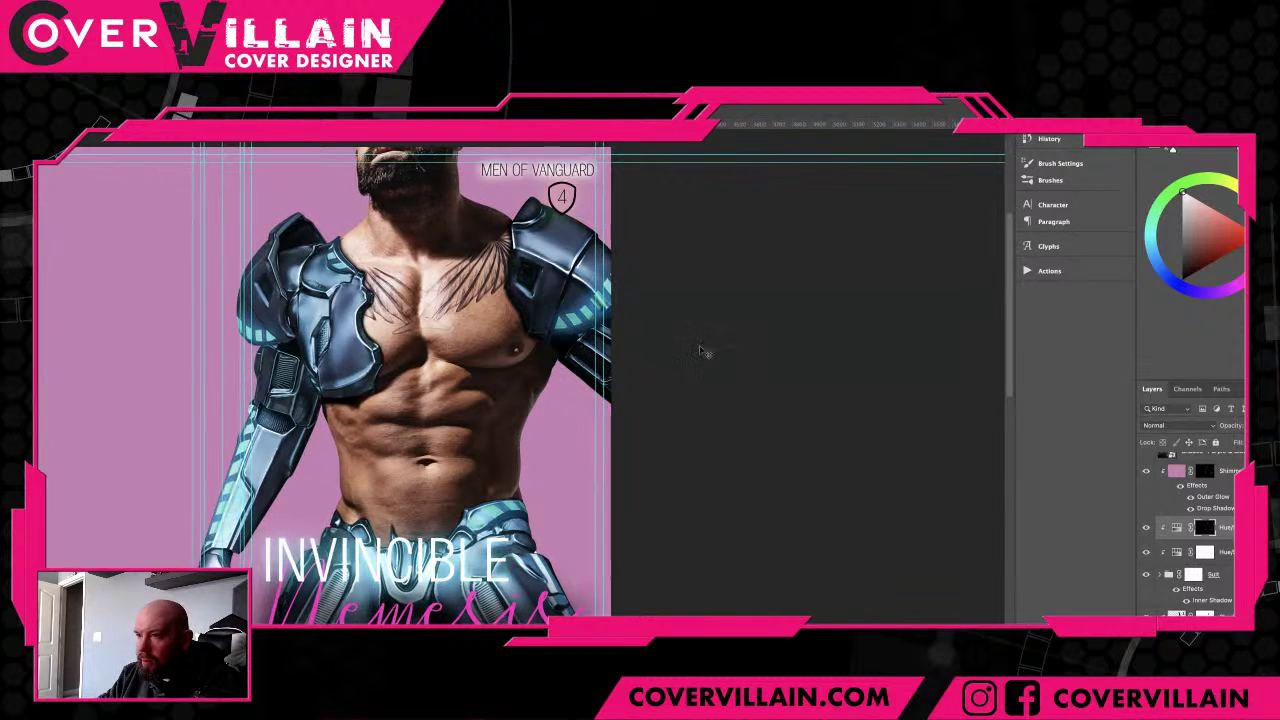
pyautogui.scroll(-3, 1200, 540)
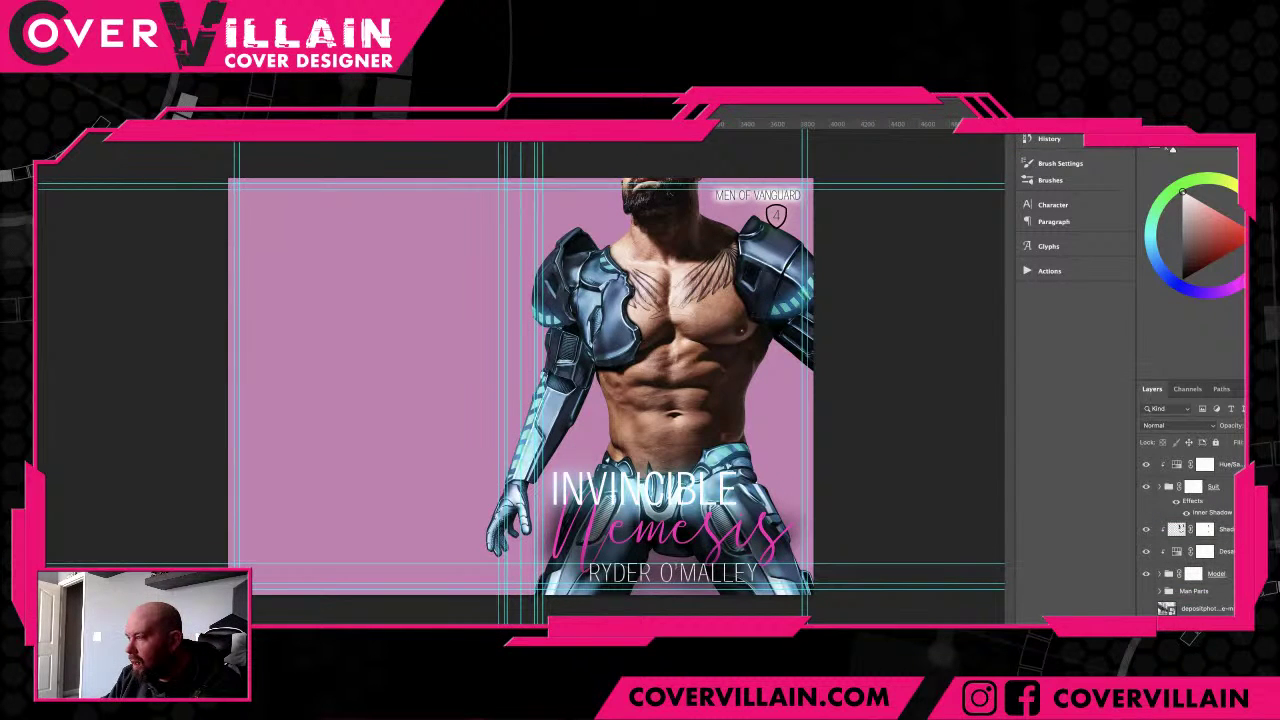
pyautogui.click(1228, 628)
pyautogui.press('d')
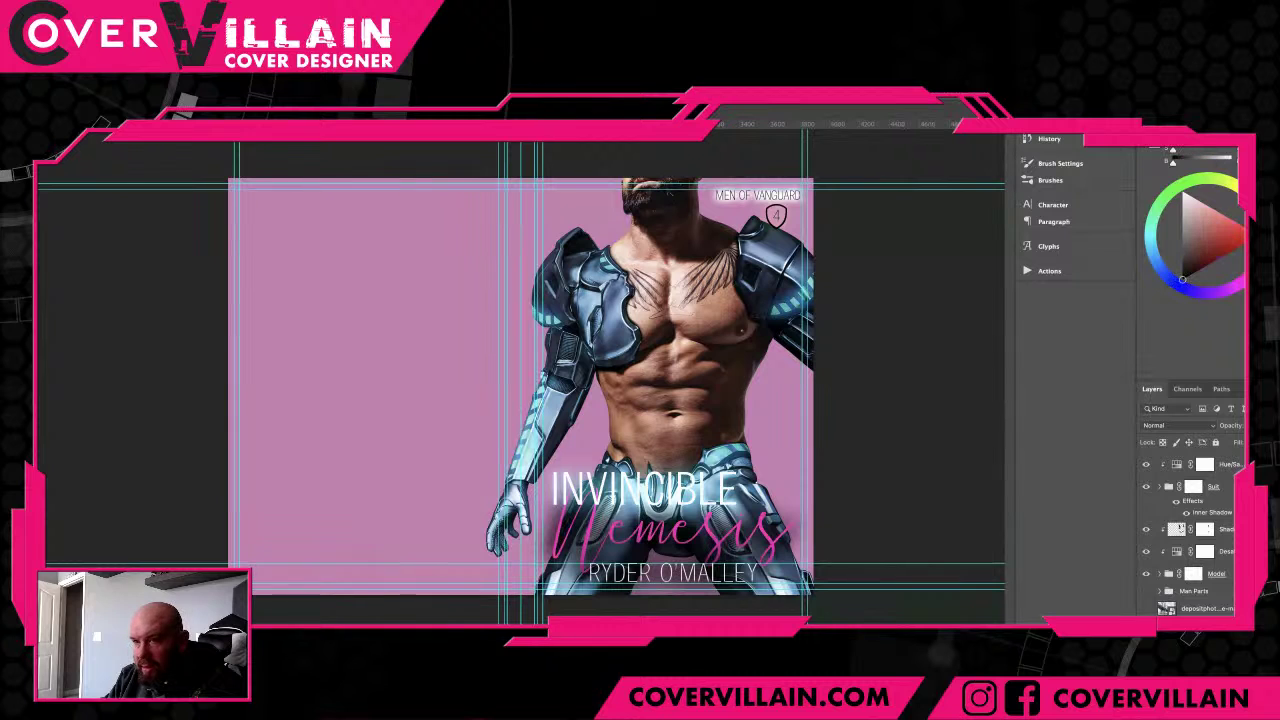
pyautogui.hotkey('alt', 'BackSpace')
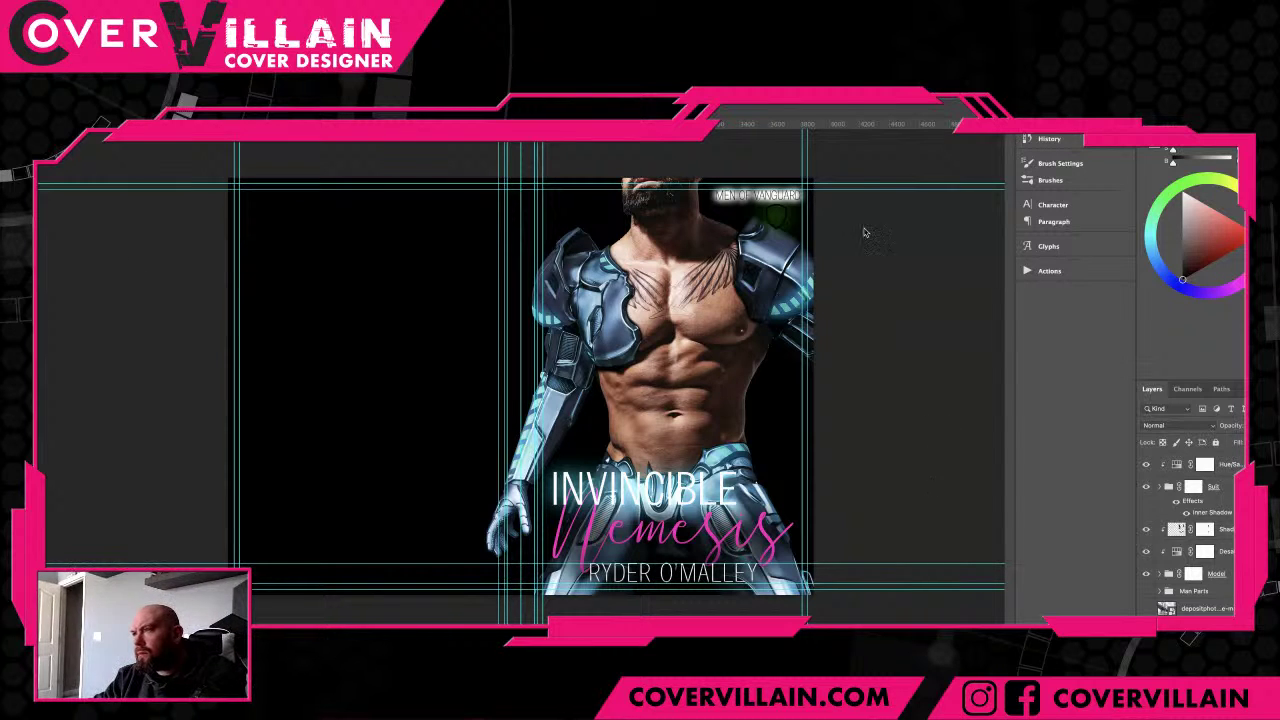
# - Check the effects on the MEN OF VANGUARD text and hide all layer effects of the number 4 inside the shield
pyautogui.hotkey('ctrl', '=')
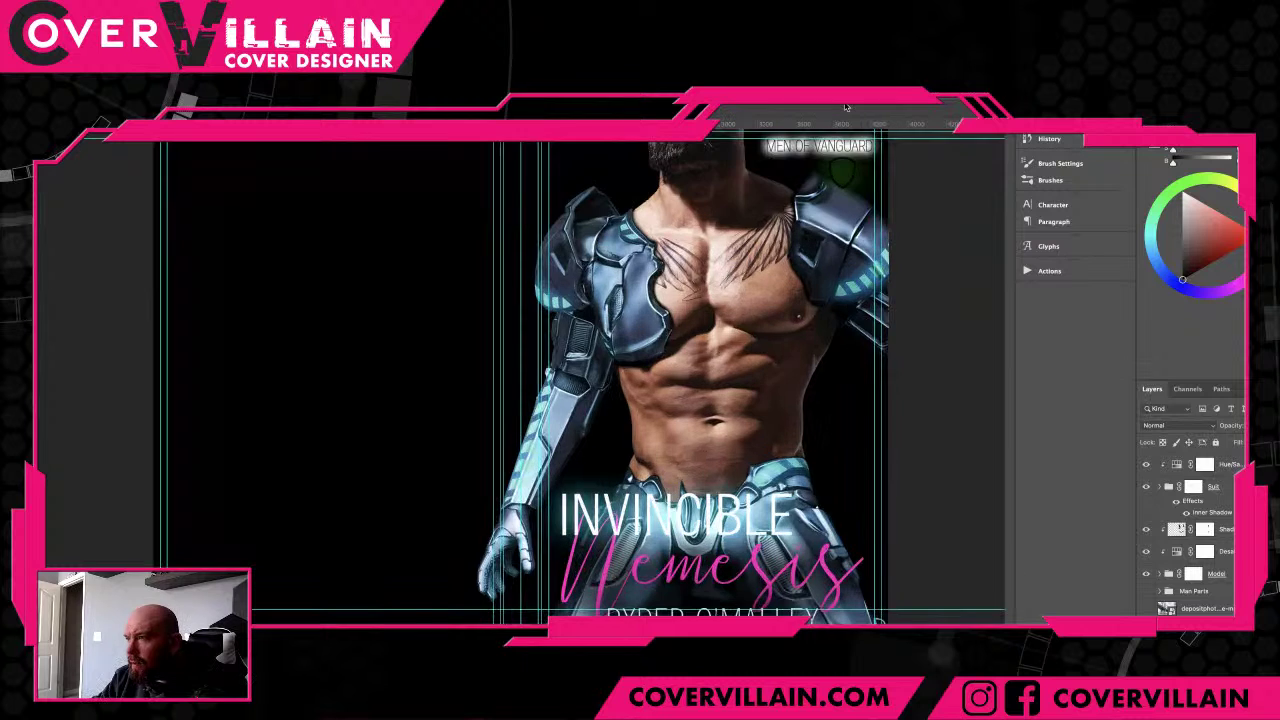
pyautogui.hotkey('ctrl', '=')
pyautogui.hotkey('ctrl', '=')
pyautogui.hotkey('ctrl', '=')
pyautogui.moveTo(786, 312); pyautogui.dragTo(550, 464)
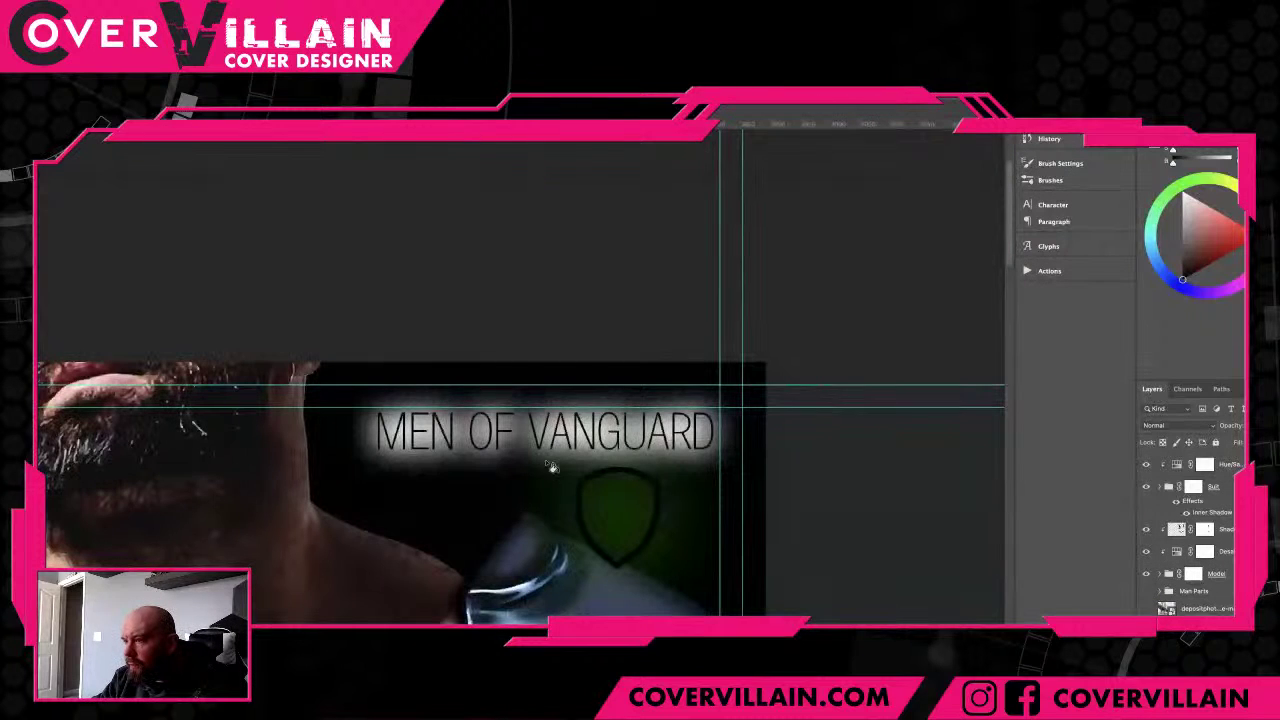
pyautogui.click(612, 511)
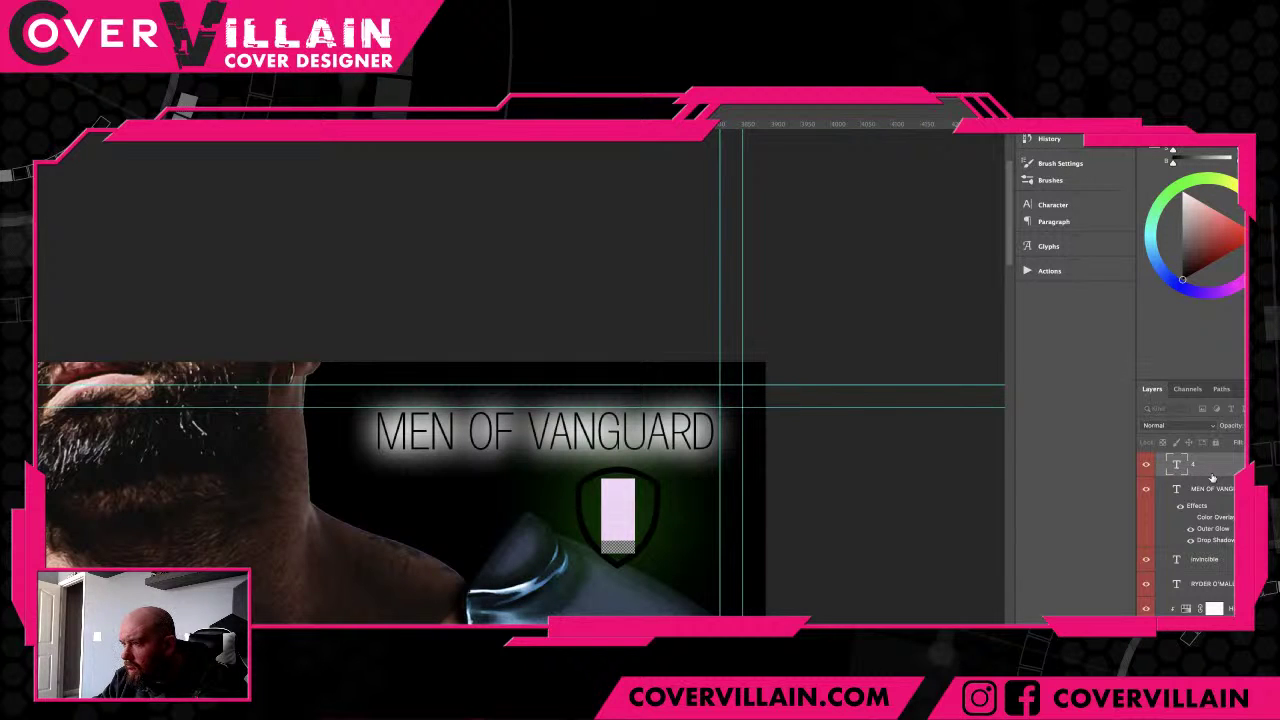
pyautogui.click(1146, 465)
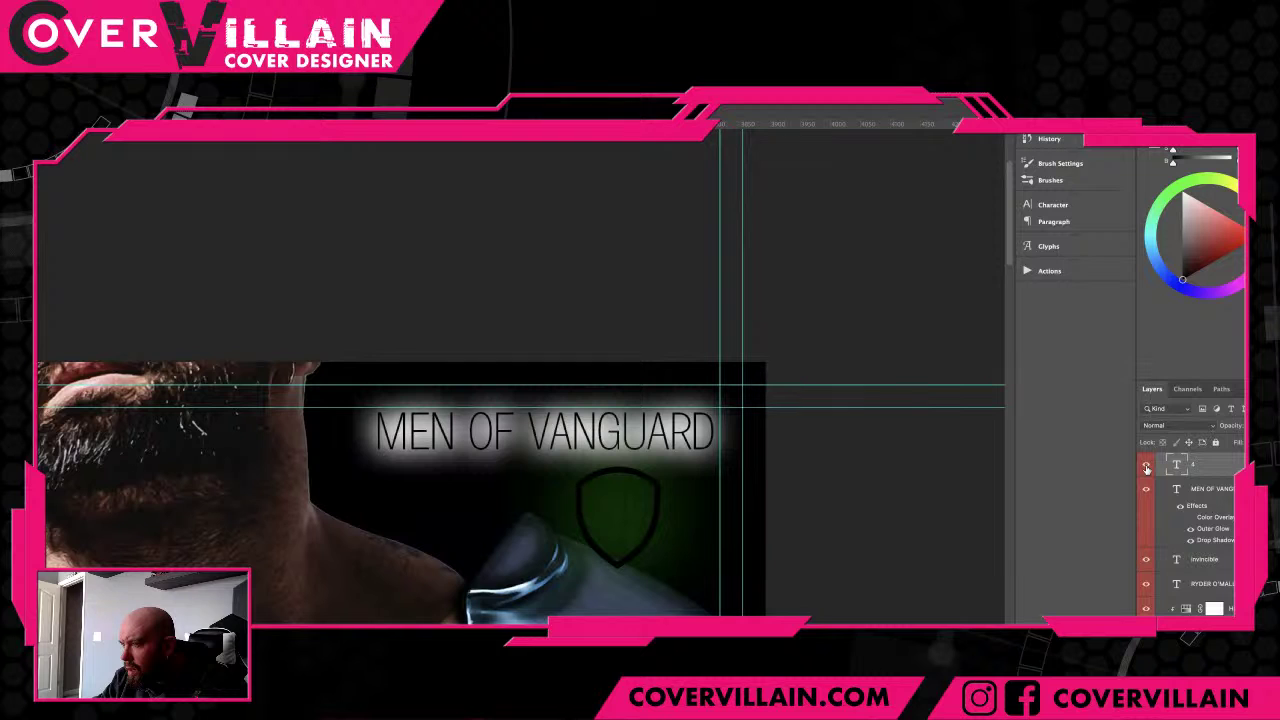
pyautogui.click(1182, 508)
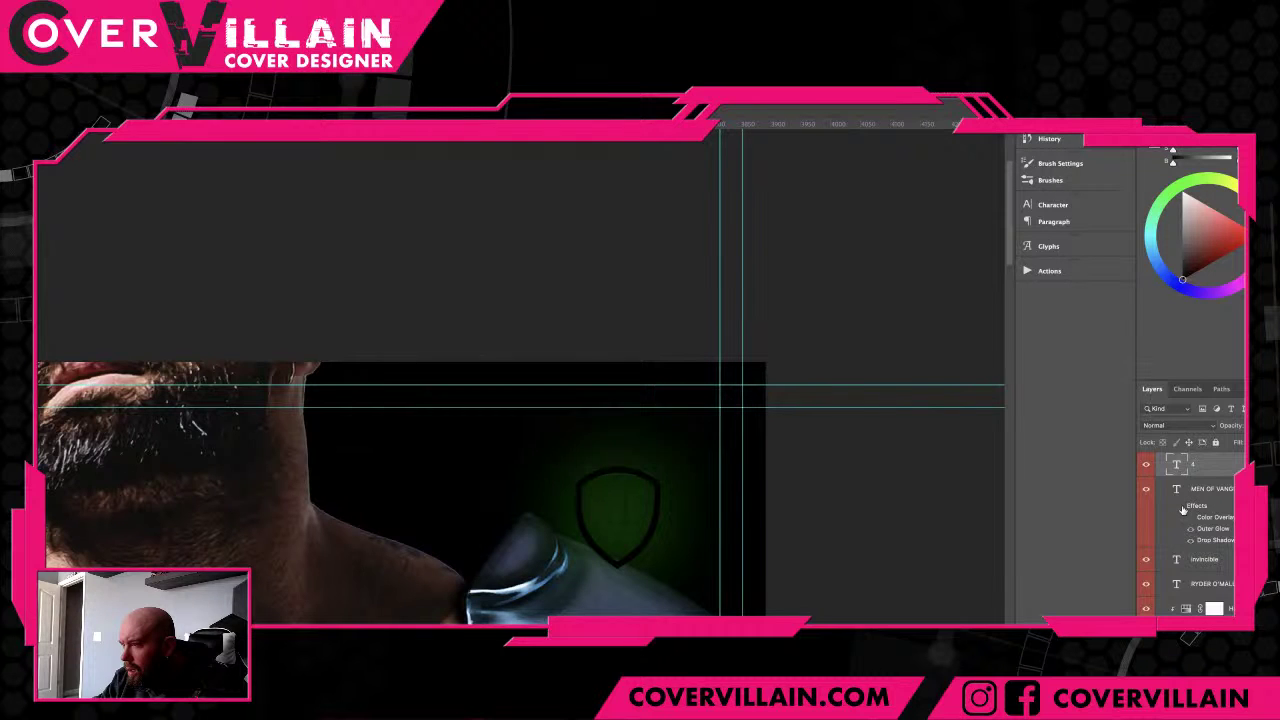
pyautogui.click(1182, 508)
pyautogui.scroll(2, 1182, 508)
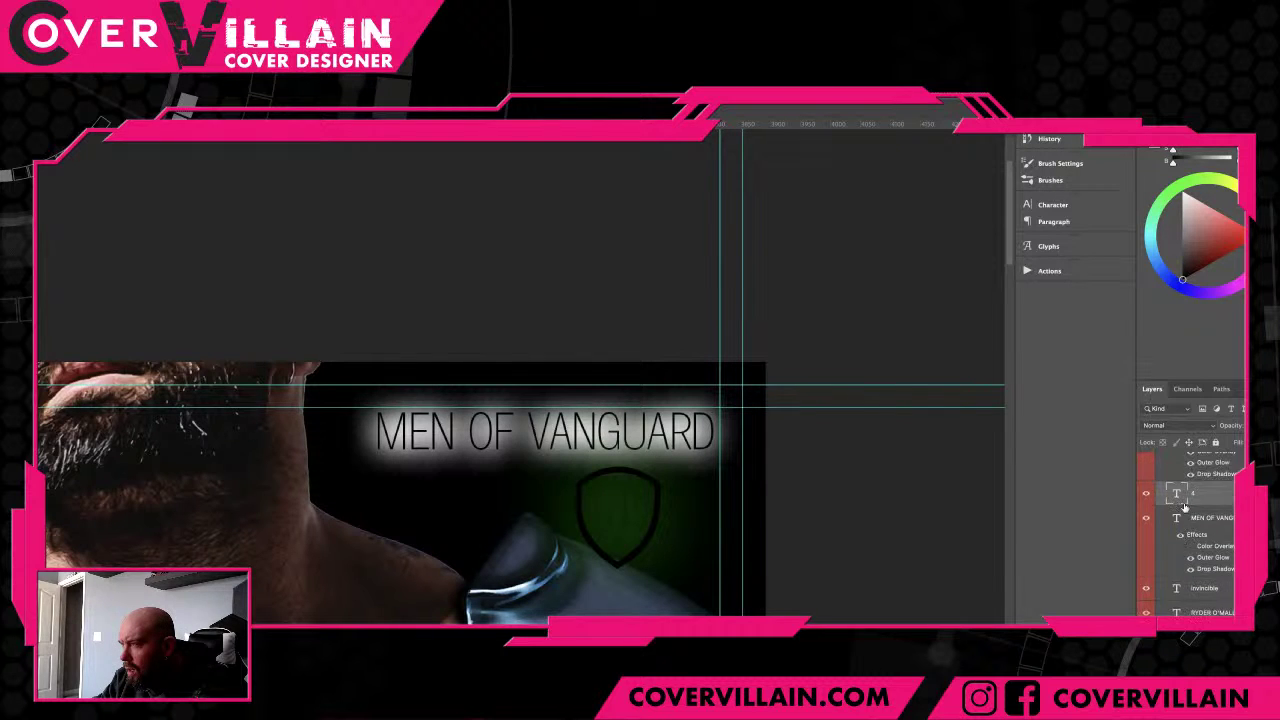
pyautogui.click(1236, 507)
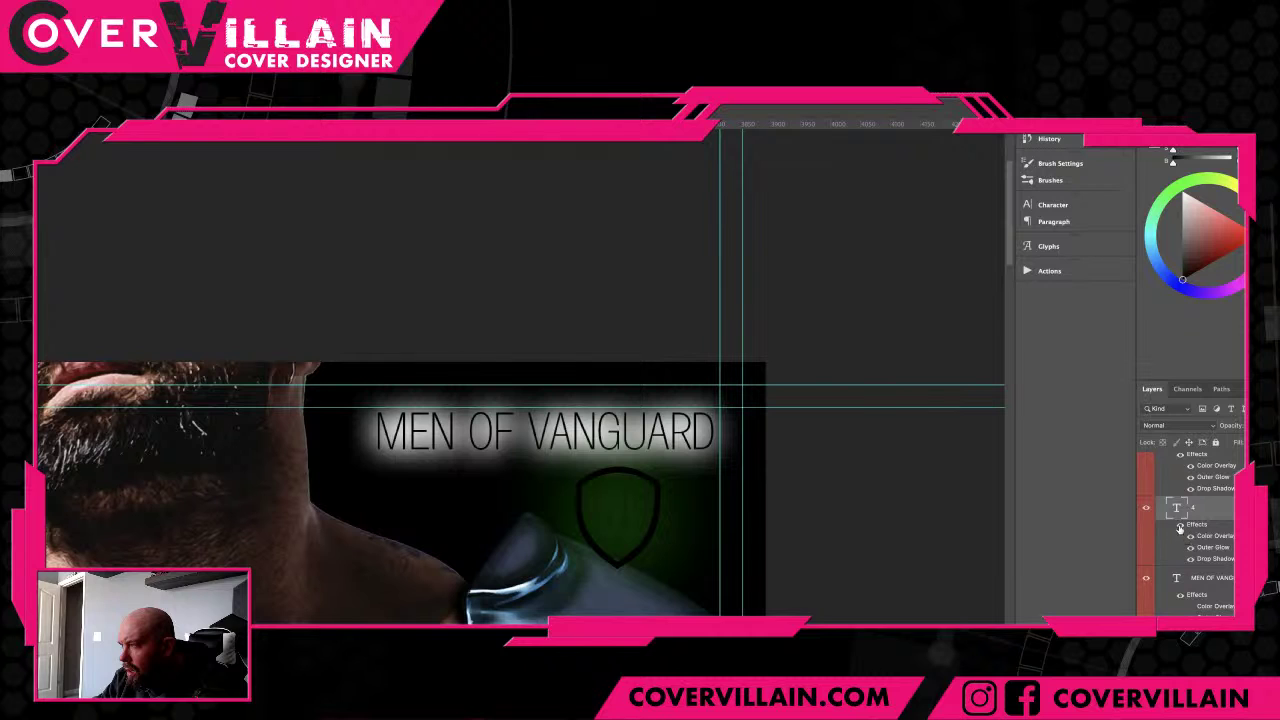
pyautogui.click(1180, 526)
# - Preview the shield emblem without its layer effects, then change its Outer Glow to a neutral white glow
pyautogui.scroll(3, 1190, 572)
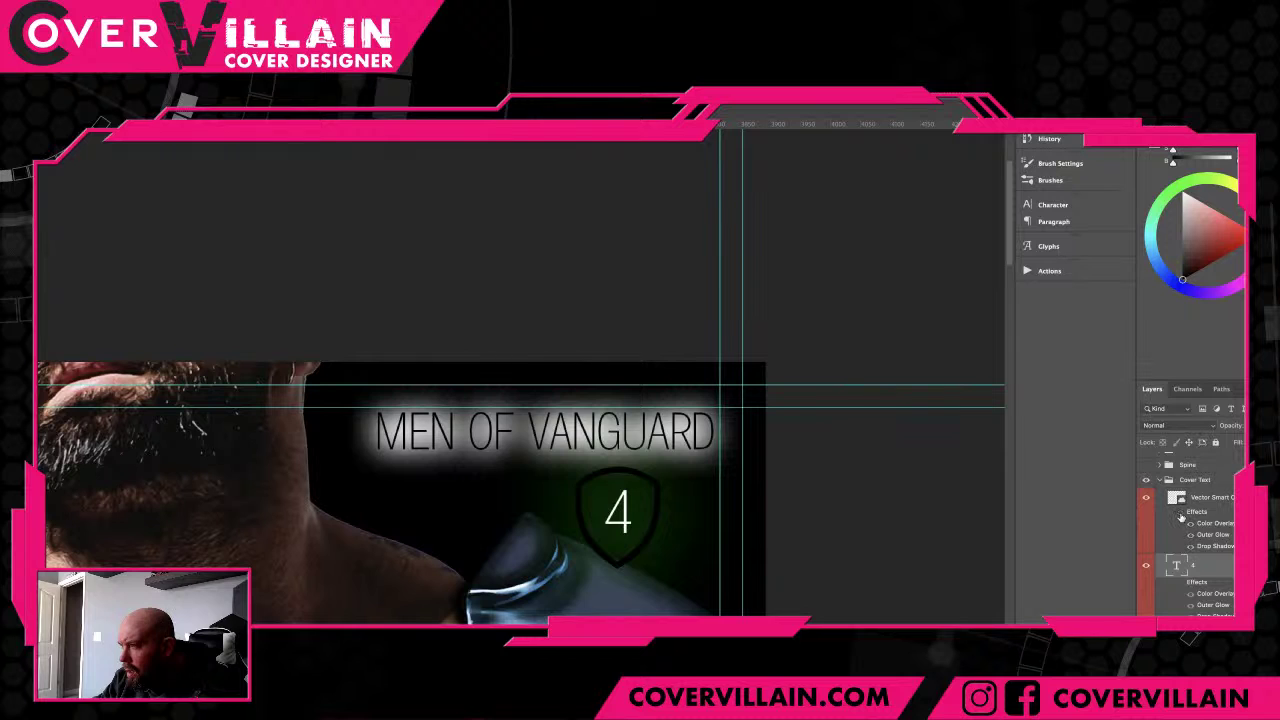
pyautogui.click(1181, 513)
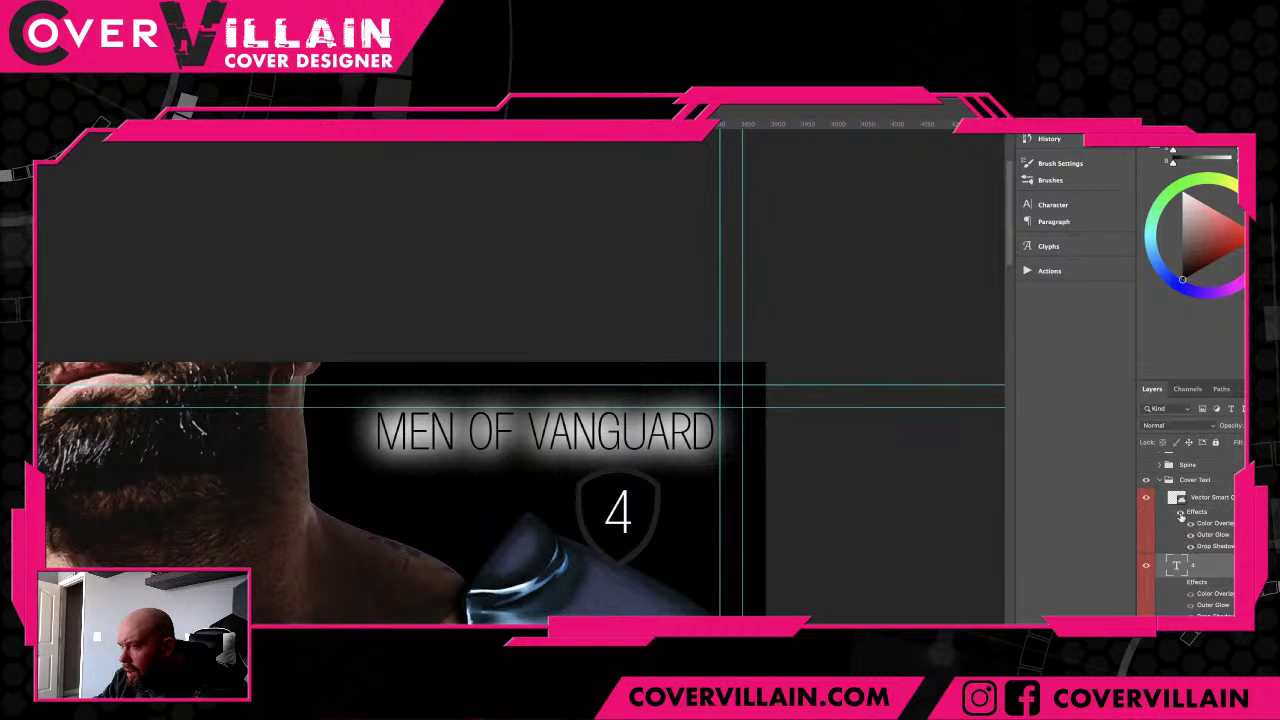
pyautogui.click(1180, 512)
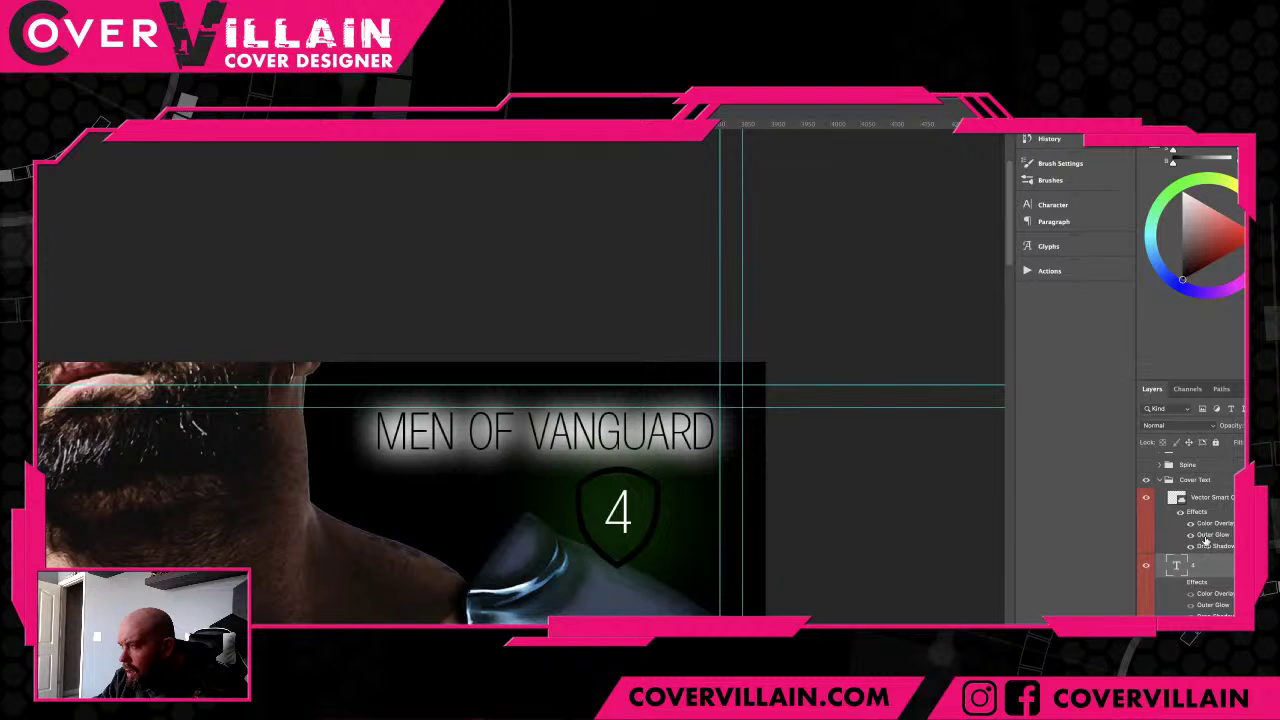
pyautogui.click(1208, 540)
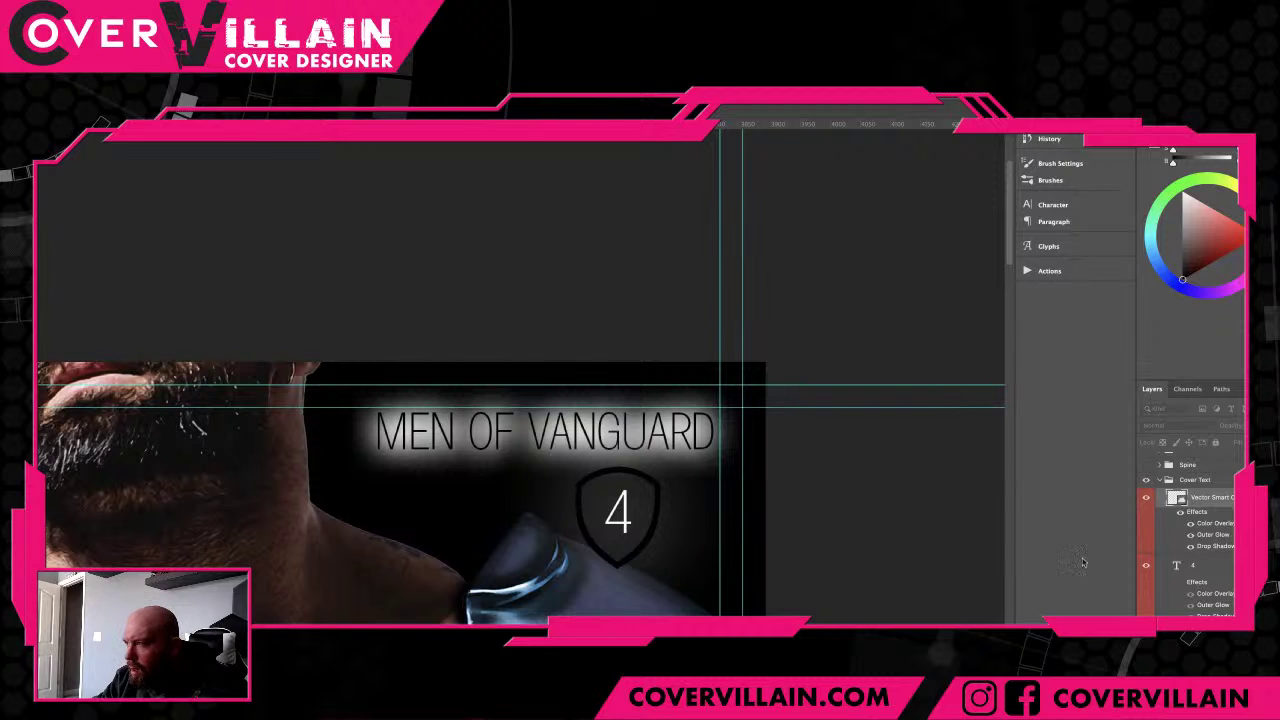
pyautogui.press('Return')
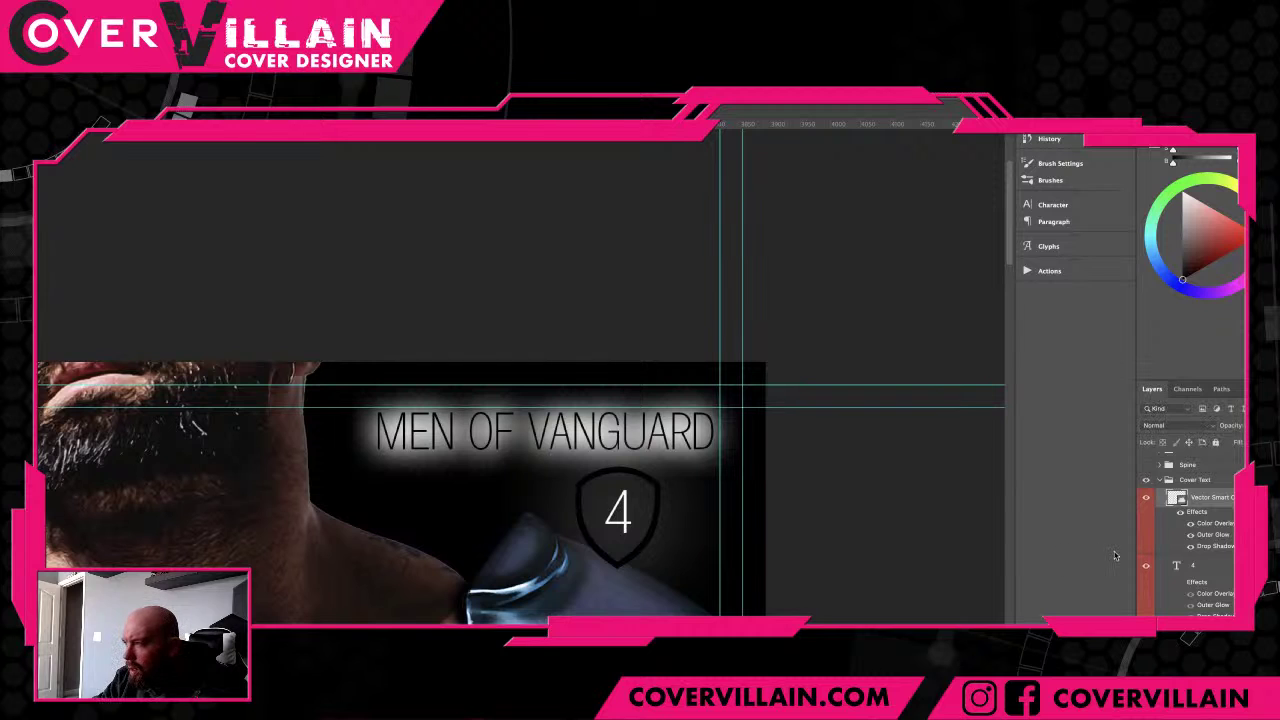
# - Make the shield emblem white, then turn on the MEN OF VANGUARD text's Color Overlay and check its Outer Glow settings
pyautogui.doubleClick(1210, 534)
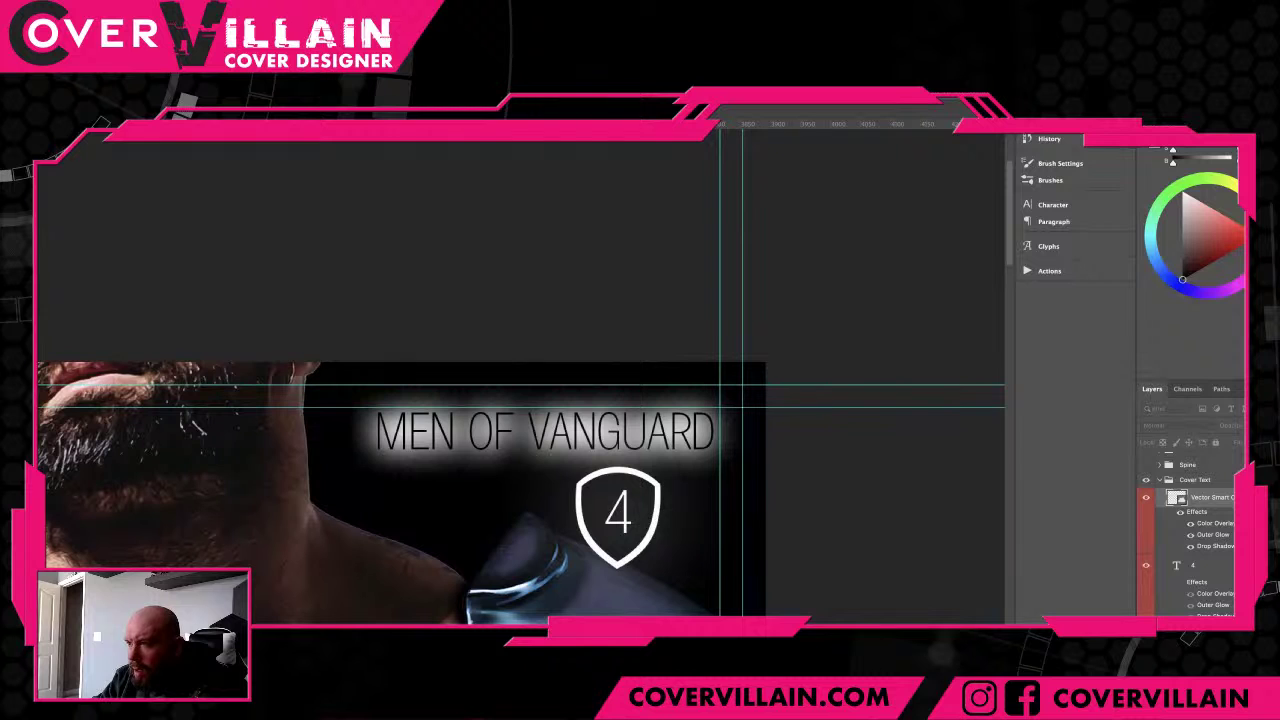
pyautogui.press('Return')
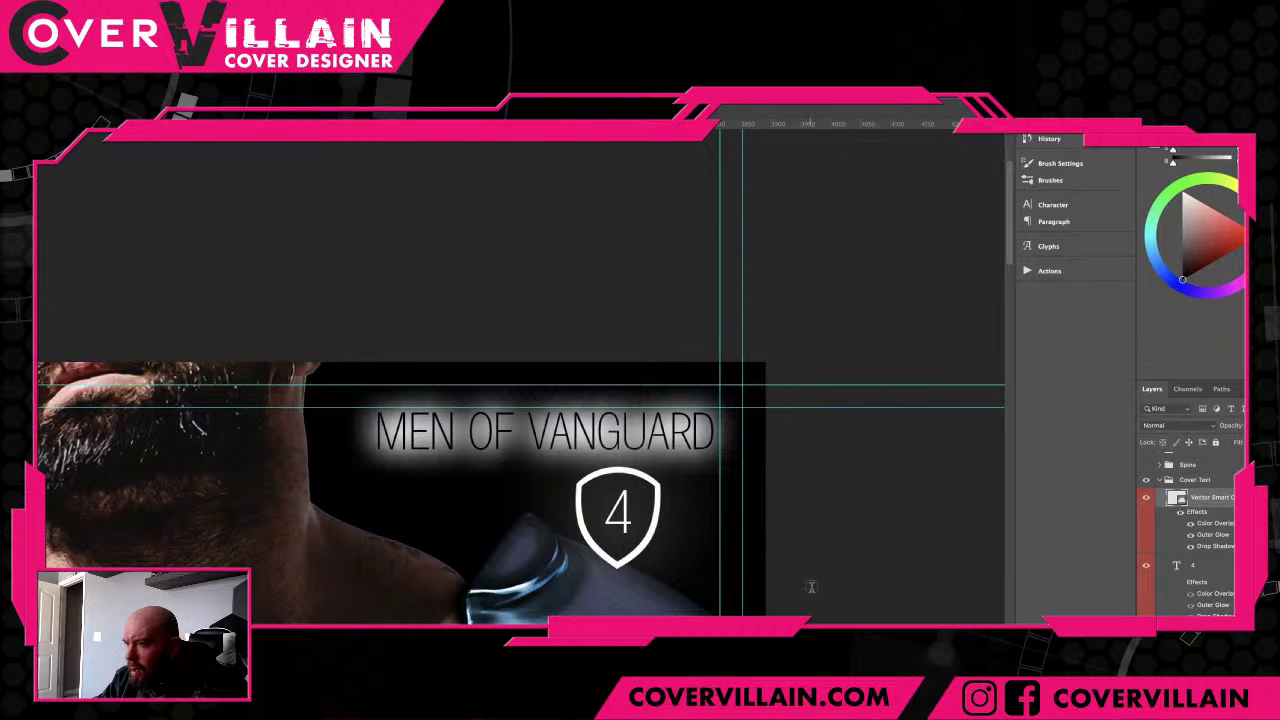
pyautogui.scroll(-4, 1174, 597)
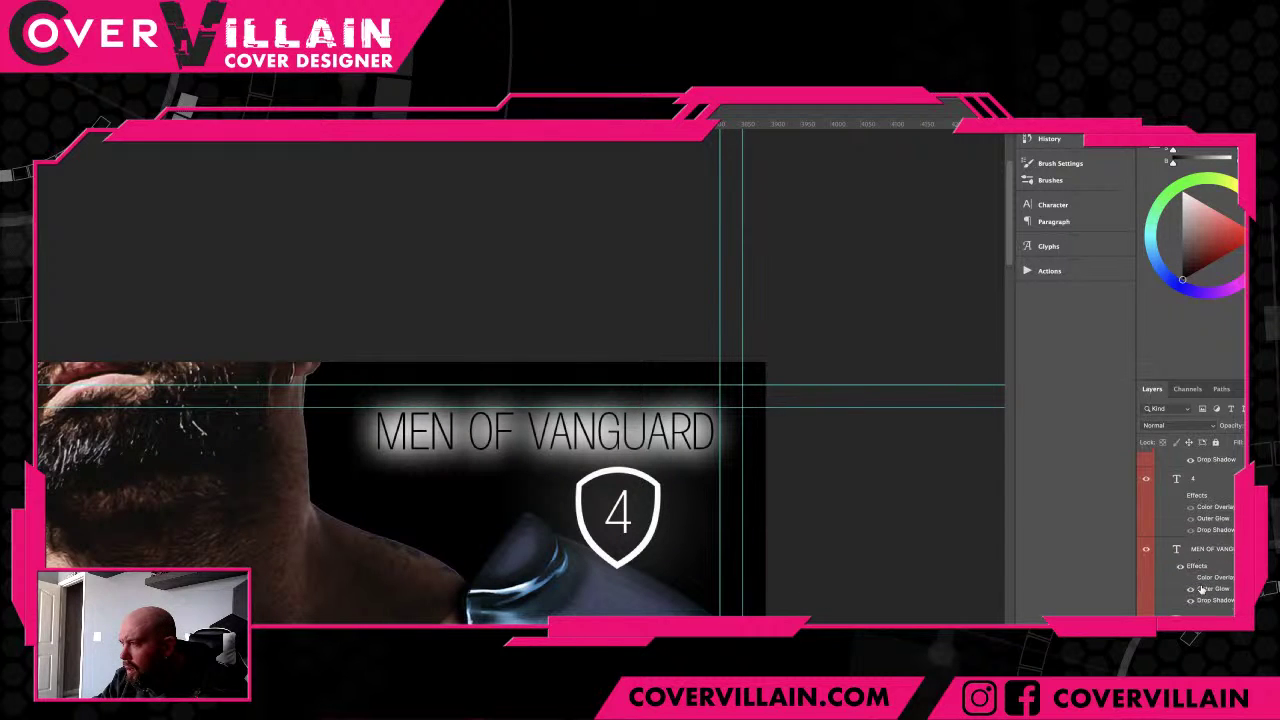
pyautogui.click(1190, 578)
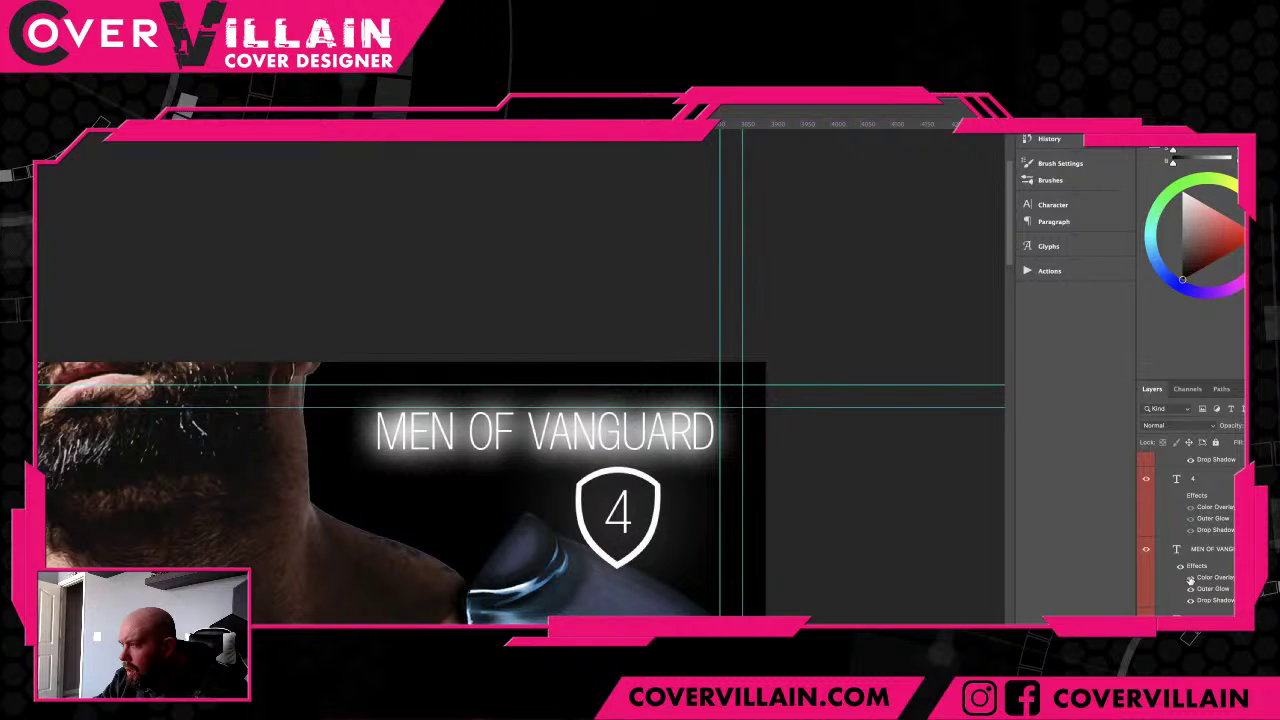
pyautogui.click(1190, 588)
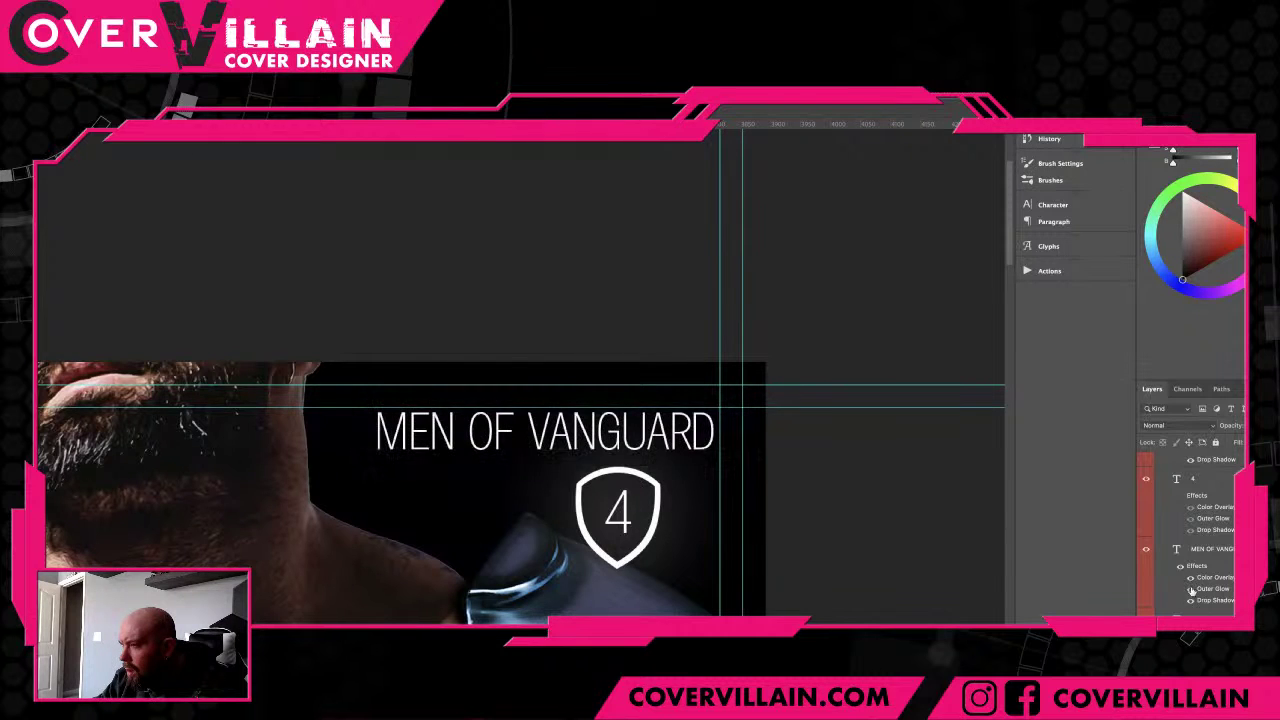
pyautogui.doubleClick(1210, 588)
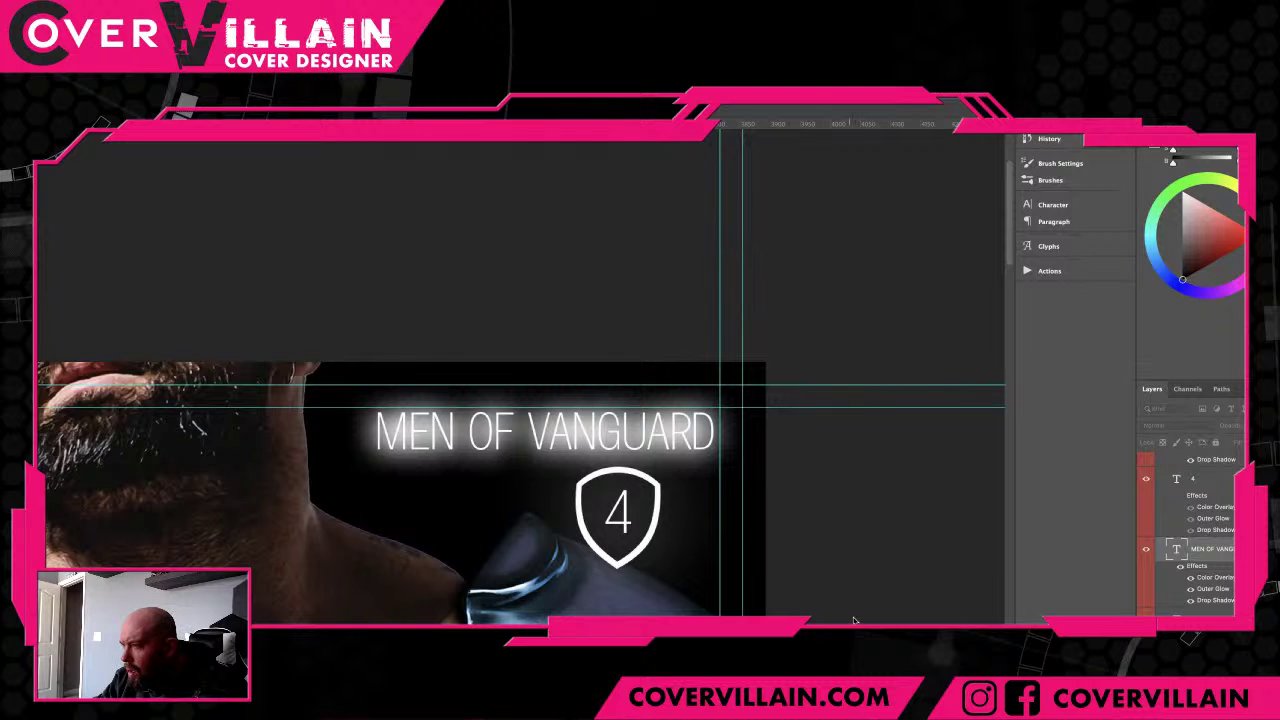
pyautogui.press('Return')
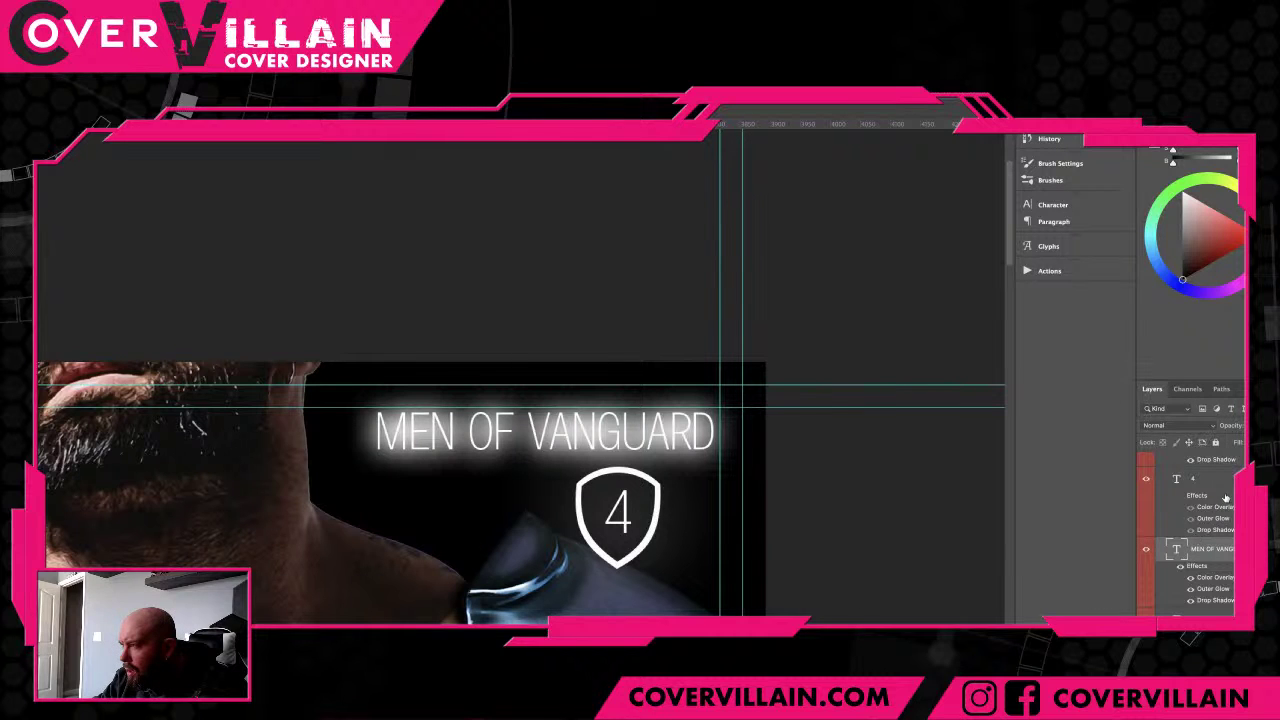
# - Remove the number 4's layer effects and copy the shield emblem's layer effects onto the MEN OF VANGUARD text
pyautogui.scroll(2, 1230, 512)
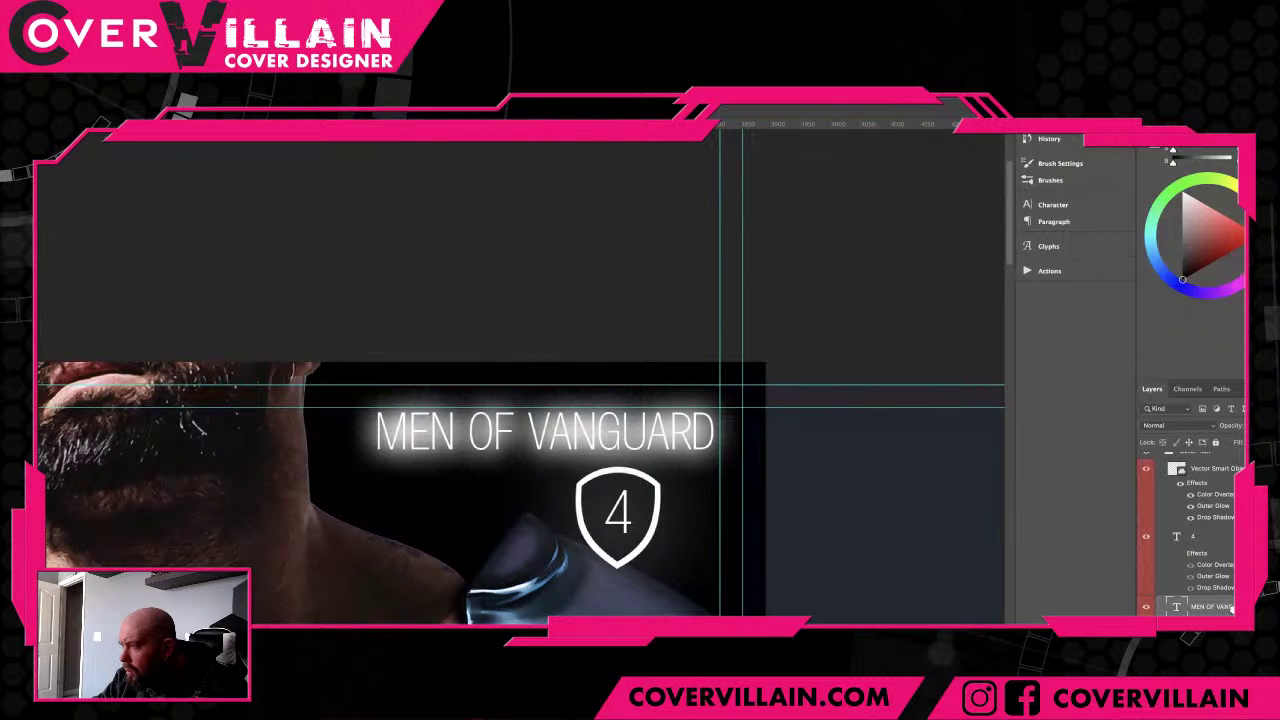
pyautogui.scroll(-1, 1232, 608)
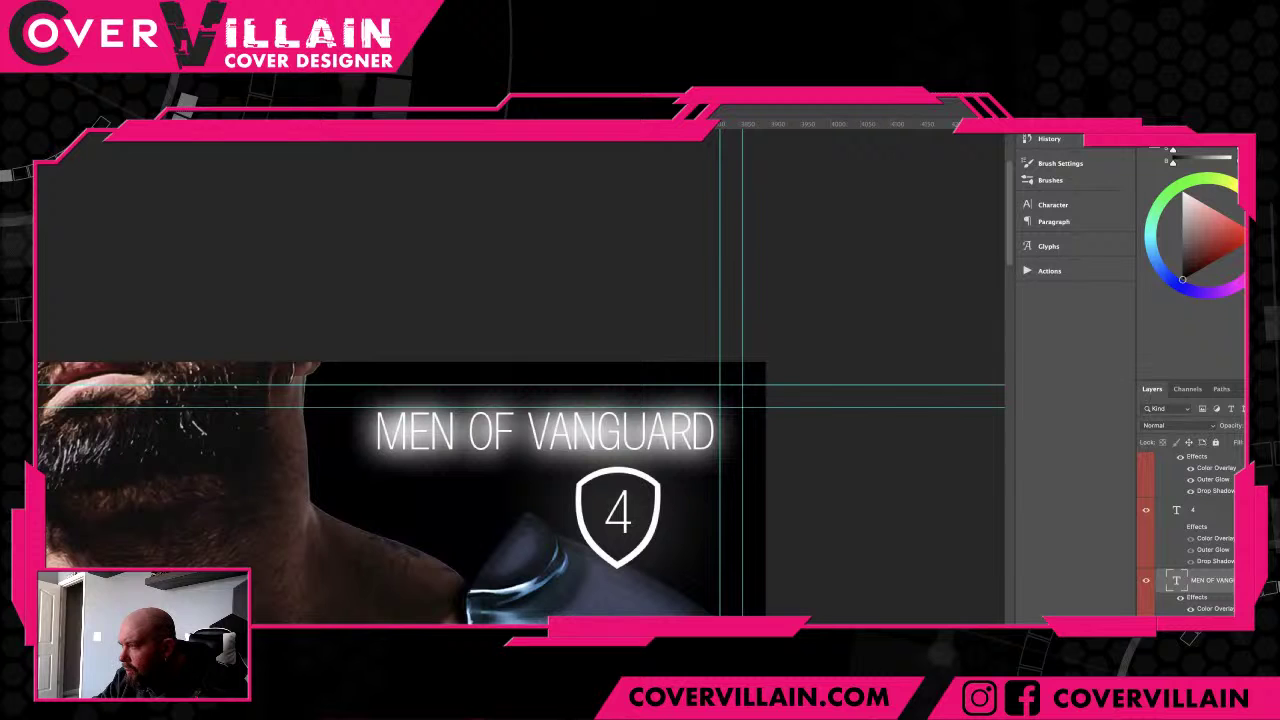
pyautogui.scroll(2, 1190, 530)
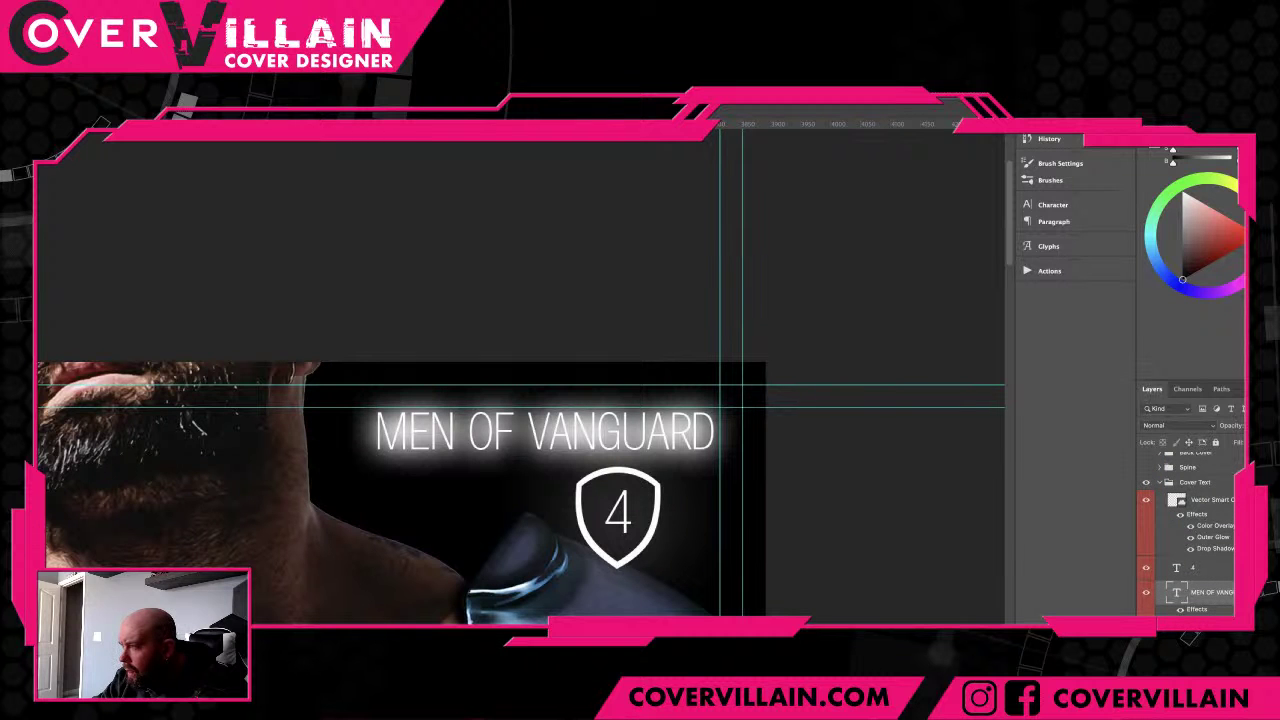
pyautogui.moveTo(1242, 500); pyautogui.dragTo(1242, 592)
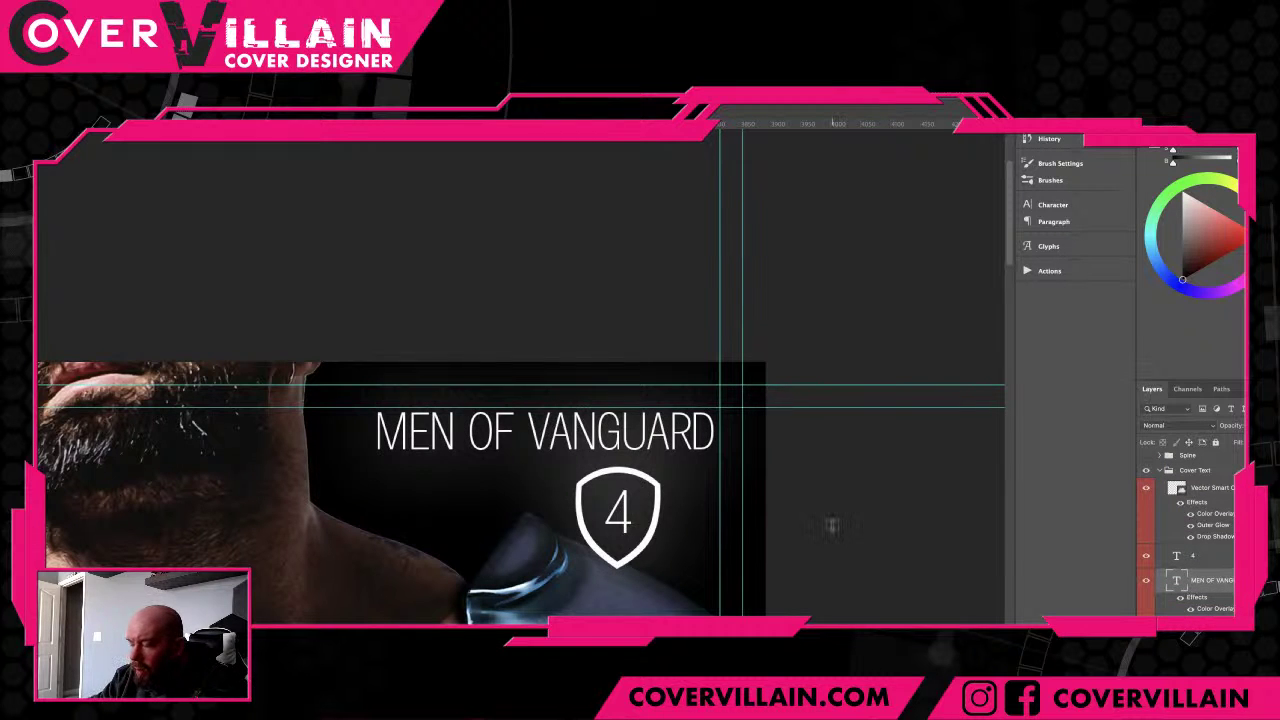
pyautogui.hotkey('ctrl', '0')
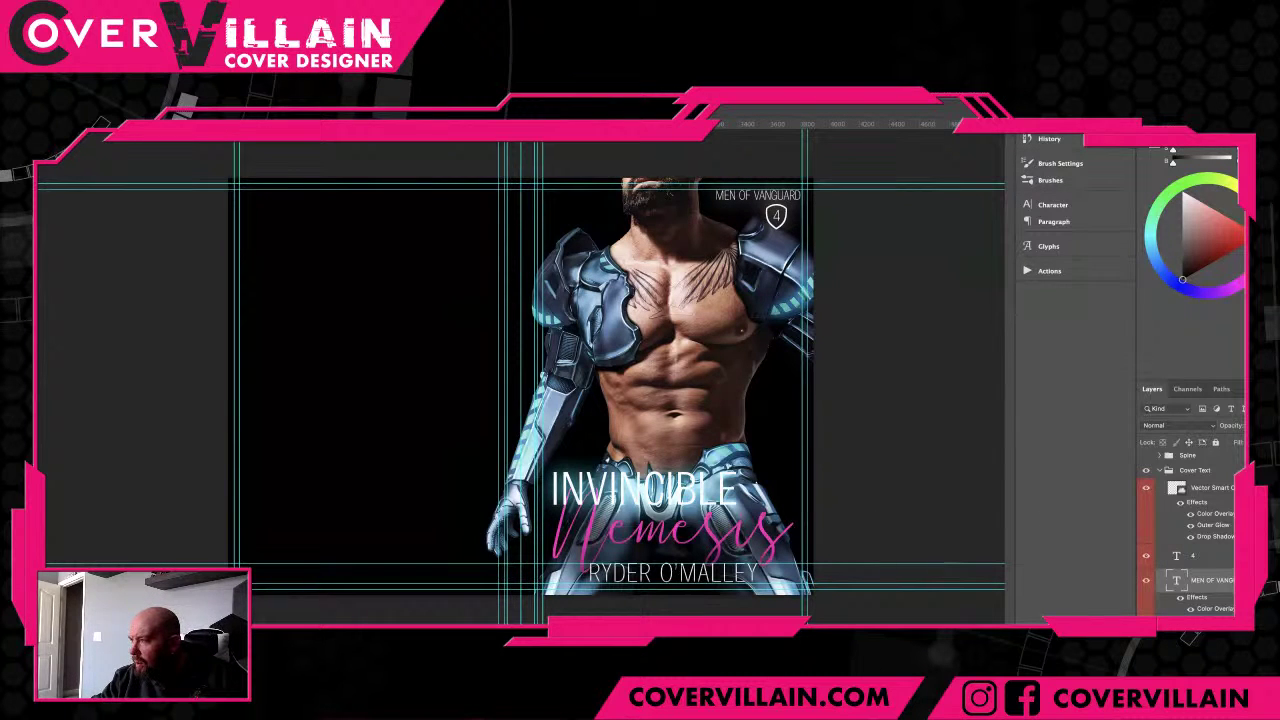
# - Collapse the Cover Text group and create a new layer named Lighting above it
pyautogui.click(1230, 535)
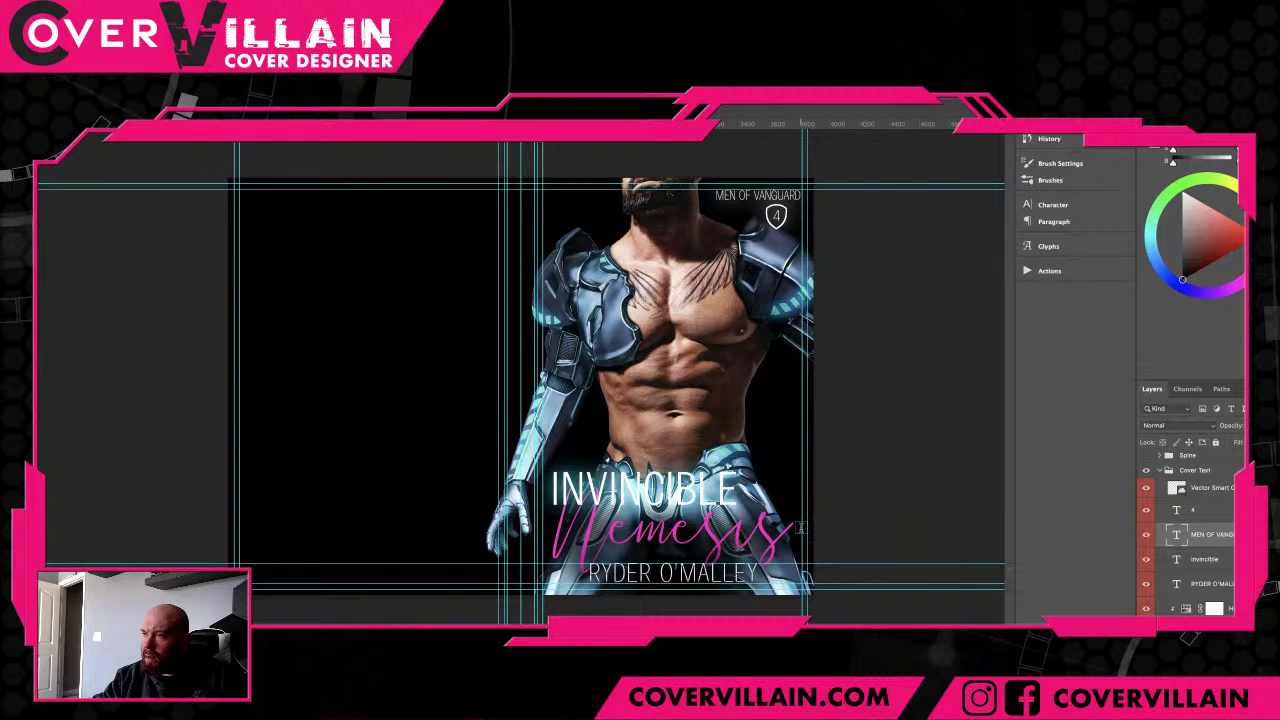
pyautogui.scroll(3, 1205, 556)
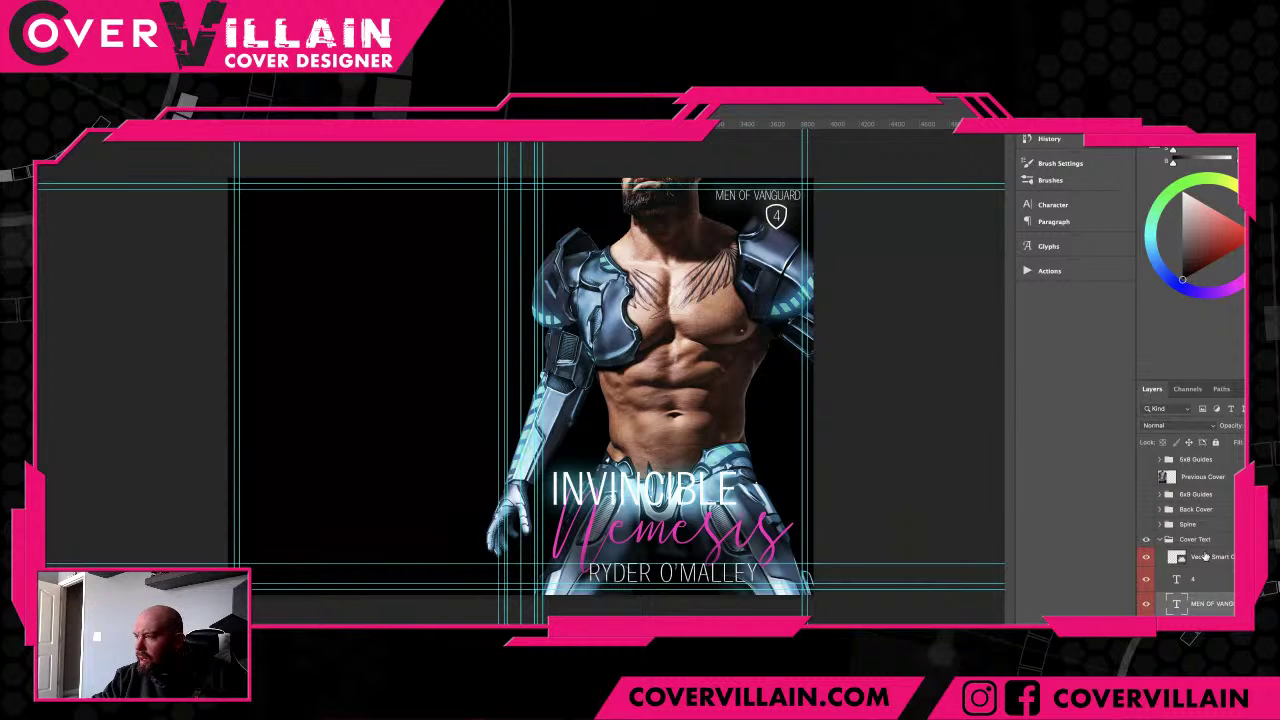
pyautogui.click(1160, 540)
pyautogui.click(1194, 541)
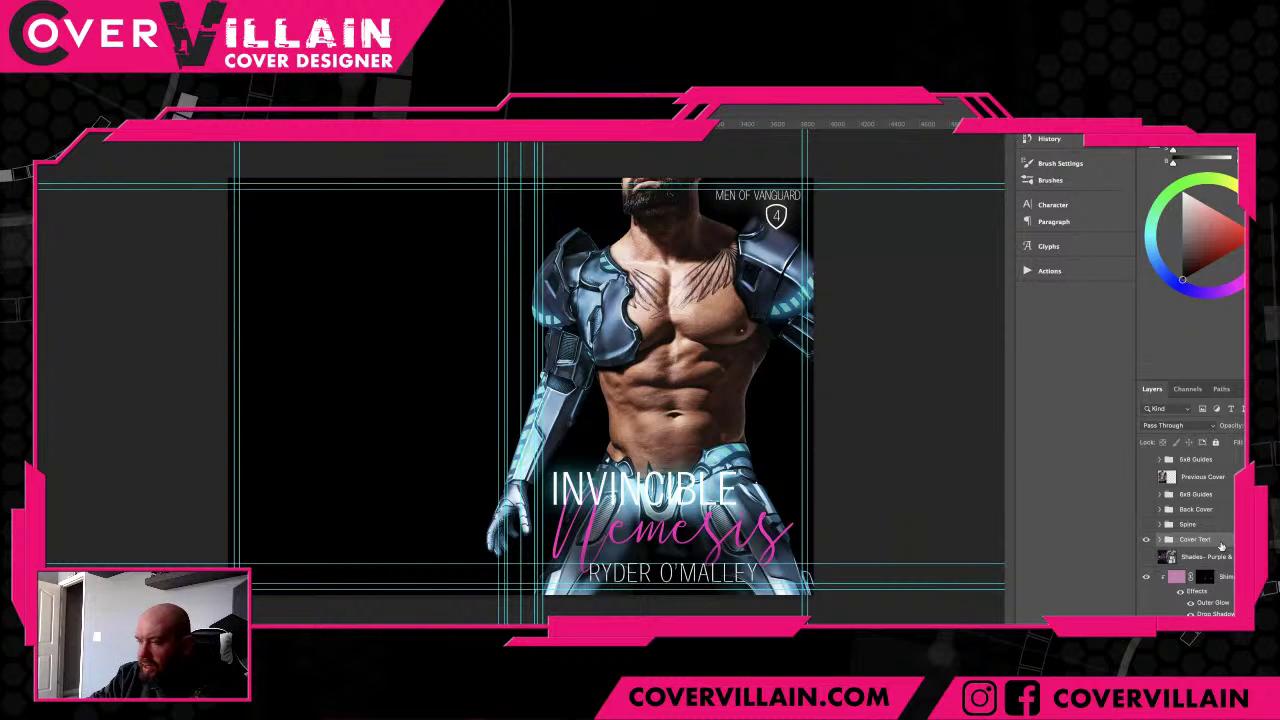
pyautogui.press('Return')
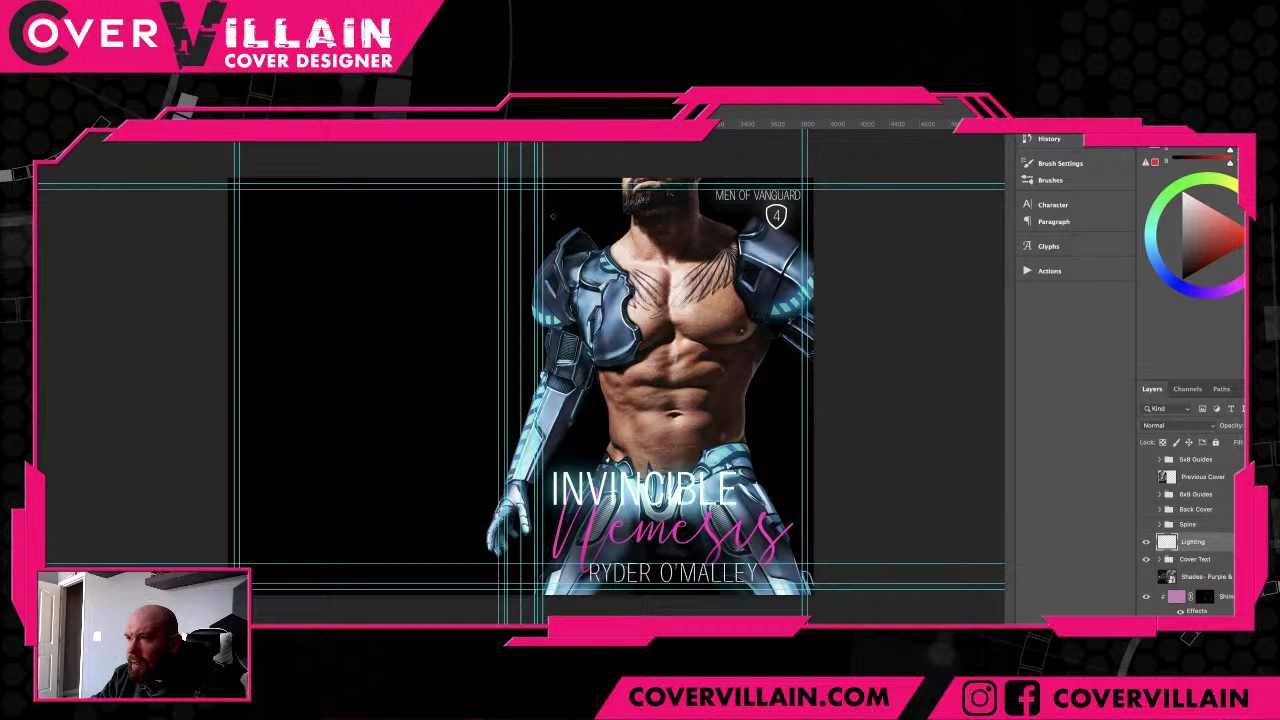
# - Draw red arrows on the Lighting layer marking light directions toward the upper chest and both sides of the waist
pyautogui.moveTo(572, 201)
pyautogui.mouseDown()
pyautogui.moveTo(632, 262)
pyautogui.moveTo(618, 266)
pyautogui.moveTo(632, 260)
pyautogui.mouseUp()
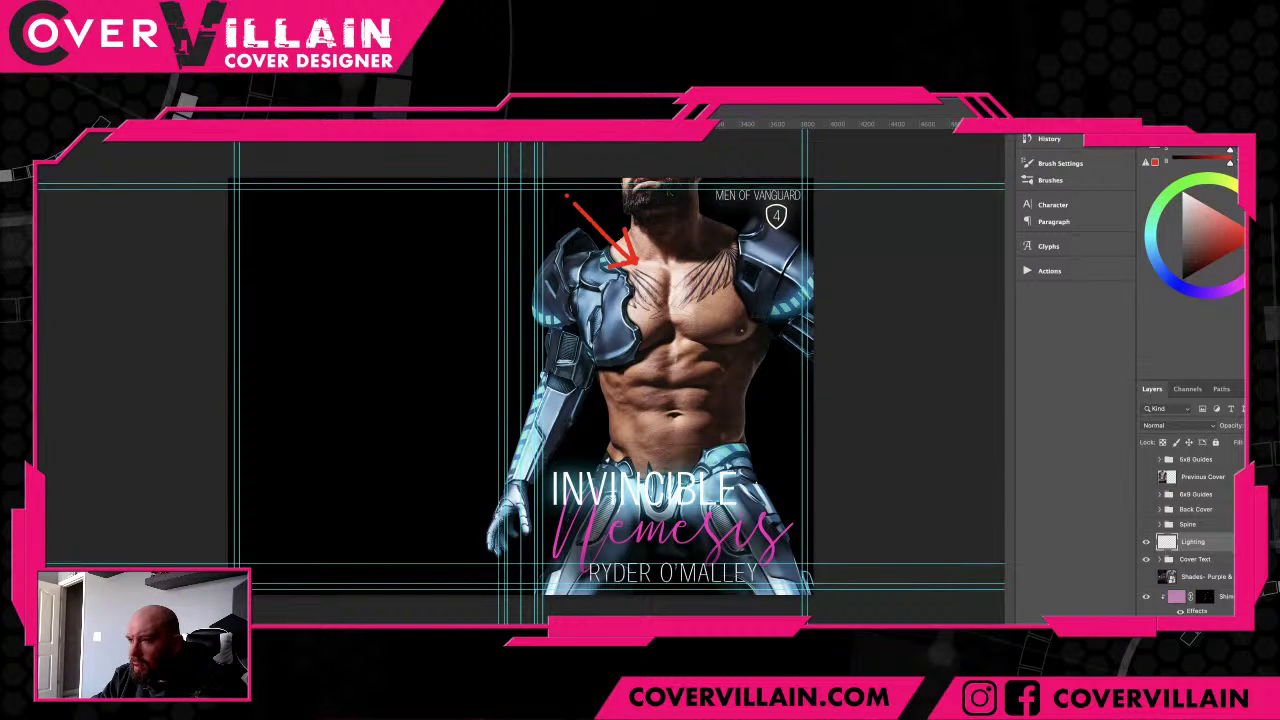
pyautogui.moveTo(505, 449); pyautogui.dragTo(600, 441)
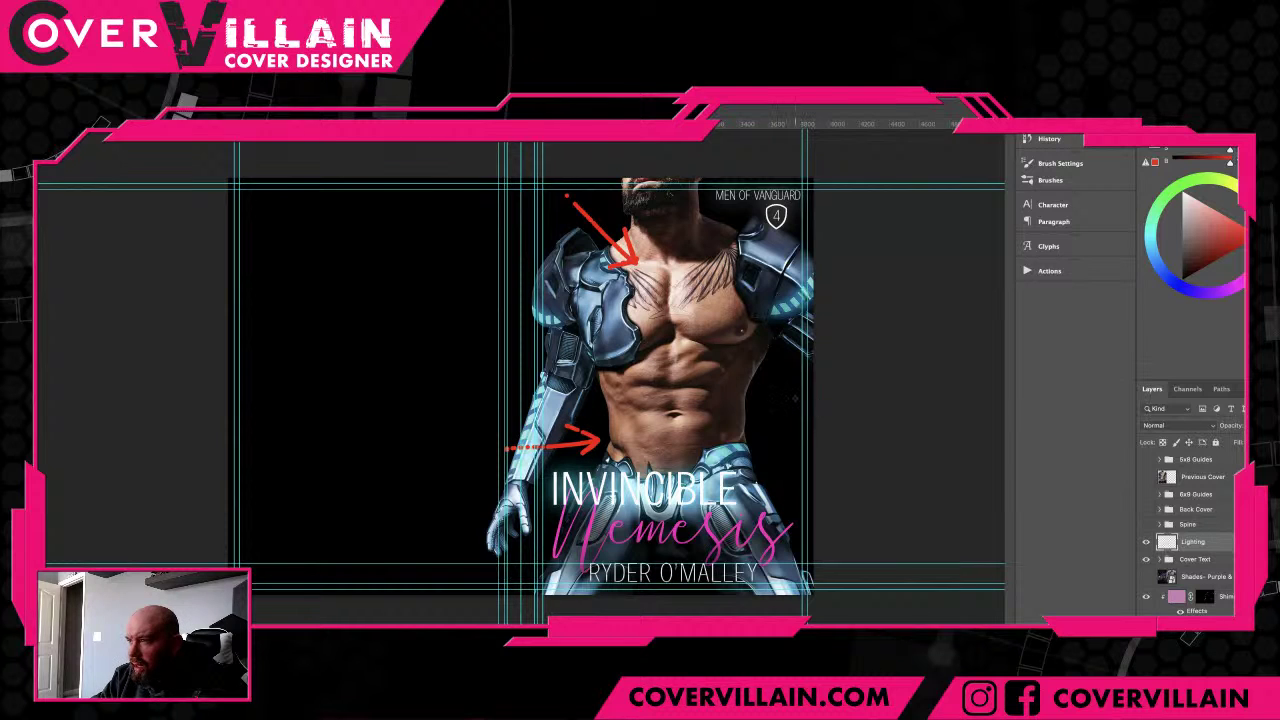
pyautogui.moveTo(797, 370); pyautogui.dragTo(764, 412)
pyautogui.moveTo(806, 409); pyautogui.dragTo(764, 411)
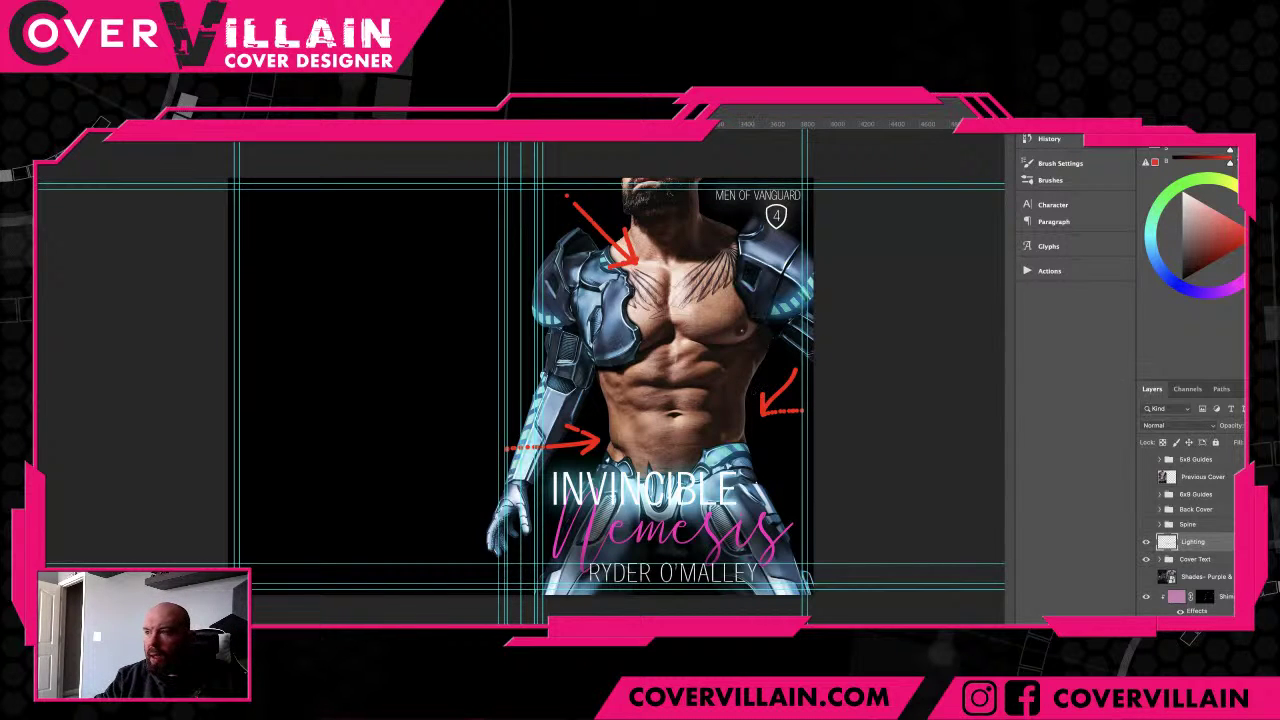
# - Show the bridge stock photo behind the model and draw red light-direction arrows on the bridge's base and tower
pyautogui.scroll(-5, 1198, 582)
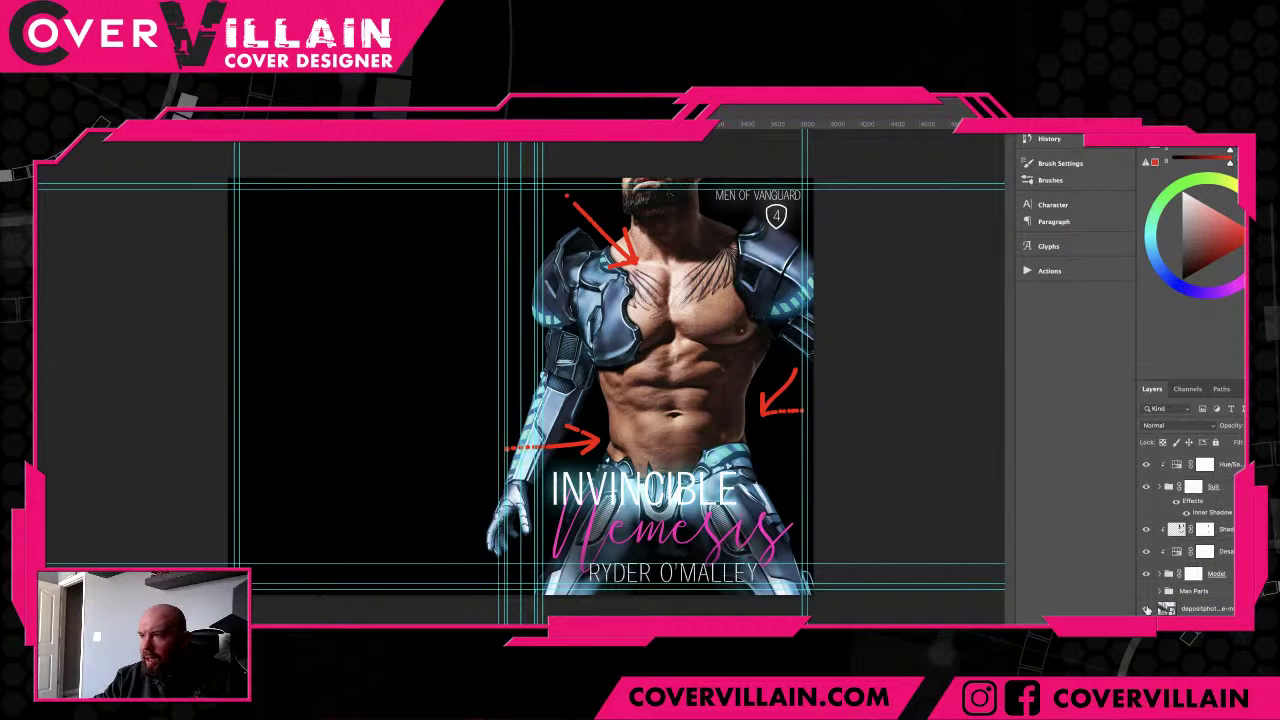
pyautogui.click(1147, 609)
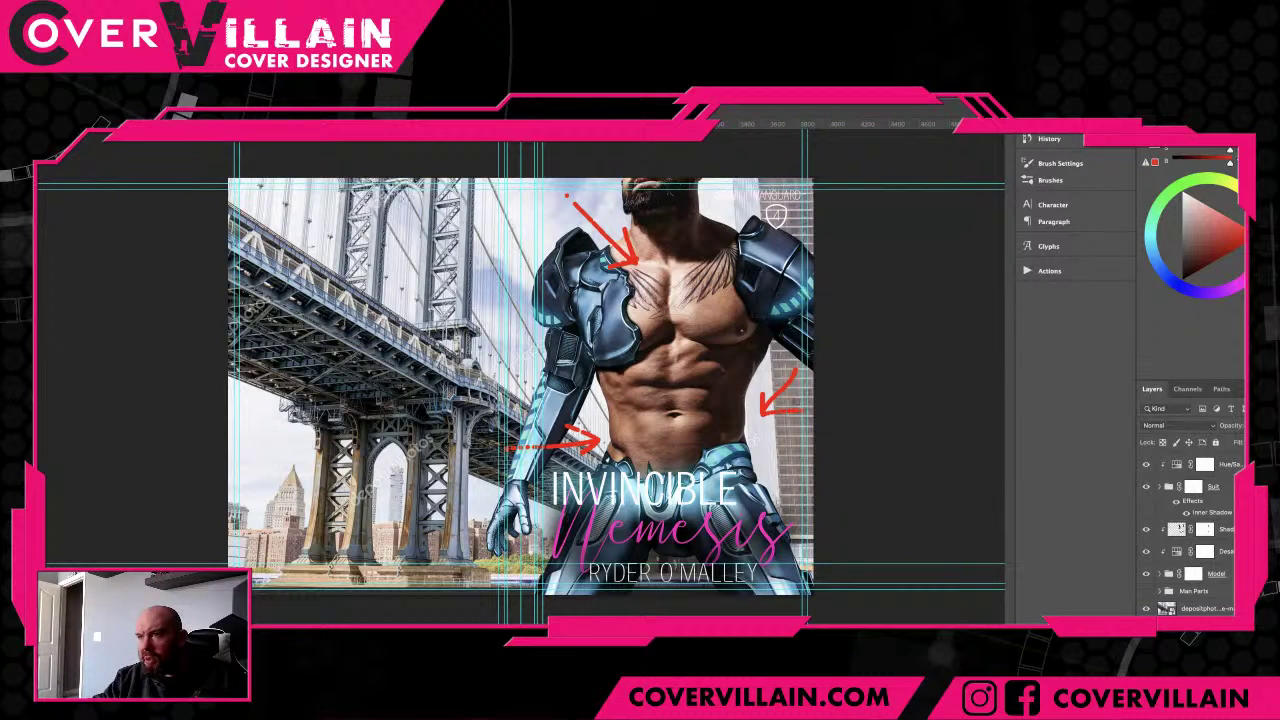
pyautogui.scroll(5, 1157, 489)
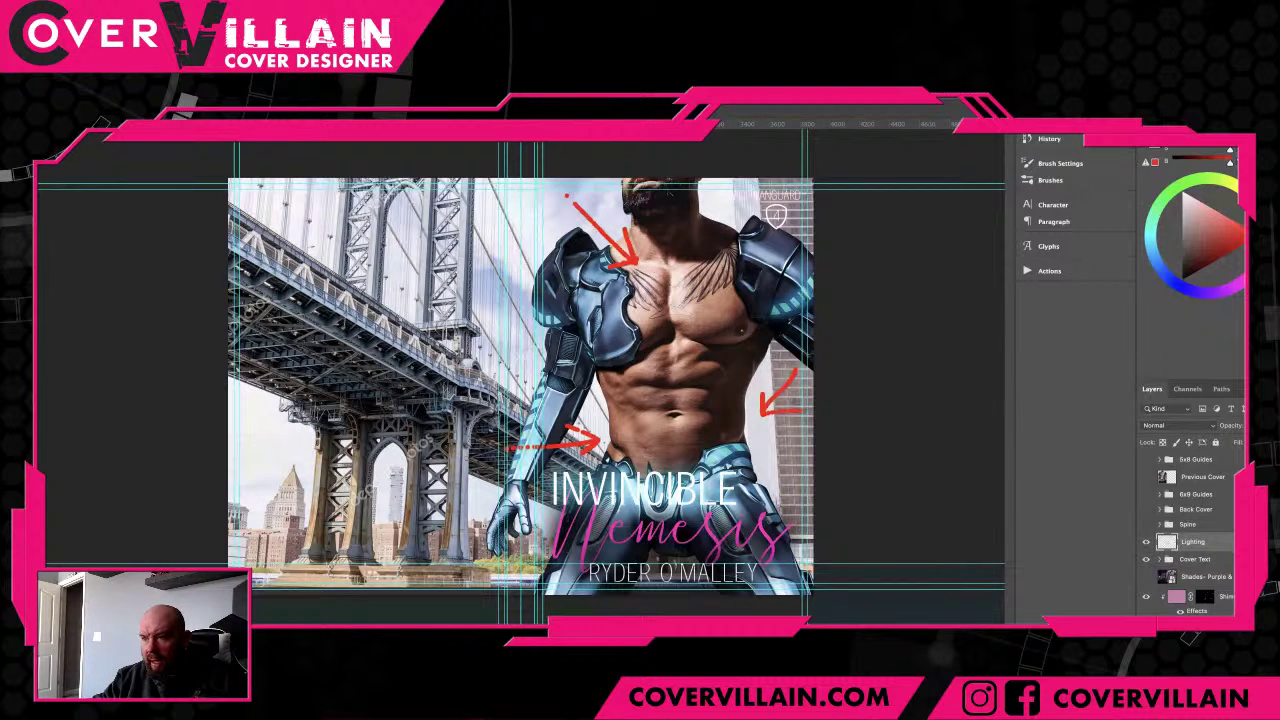
pyautogui.moveTo(292, 570); pyautogui.dragTo(322, 570)
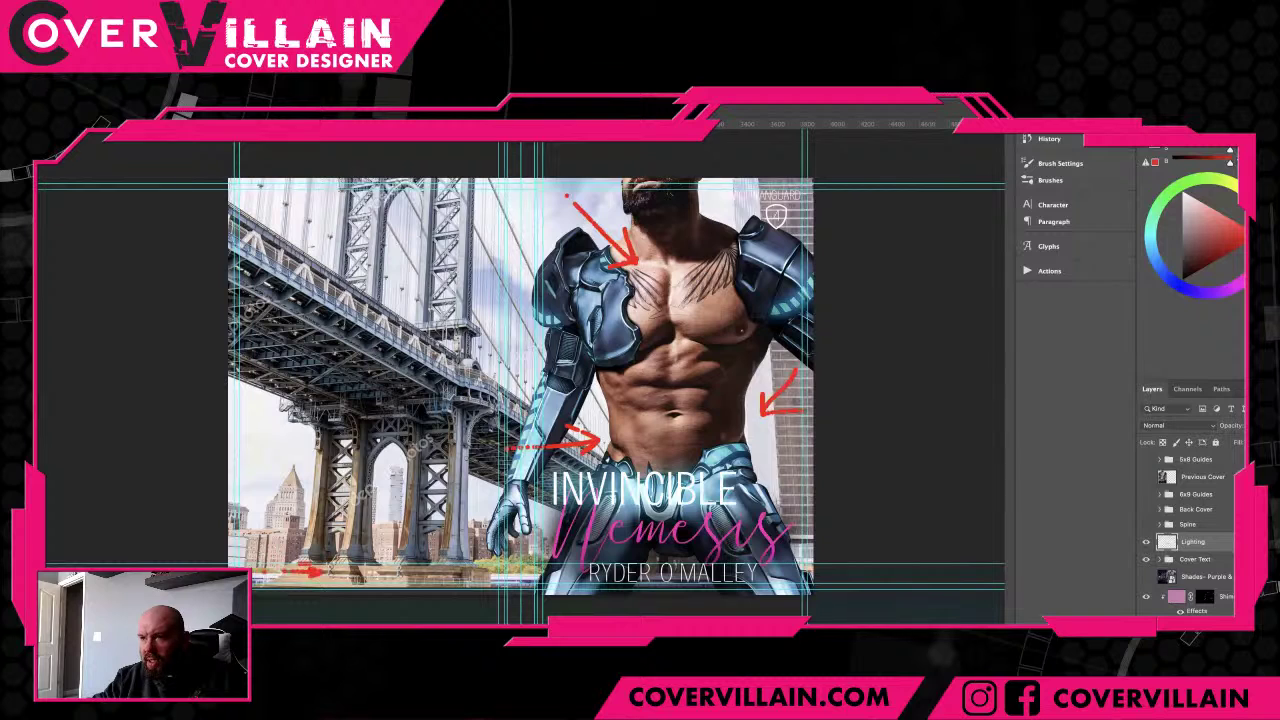
pyautogui.moveTo(381, 214)
pyautogui.mouseDown()
pyautogui.moveTo(372, 275)
pyautogui.moveTo(385, 265)
pyautogui.mouseUp()
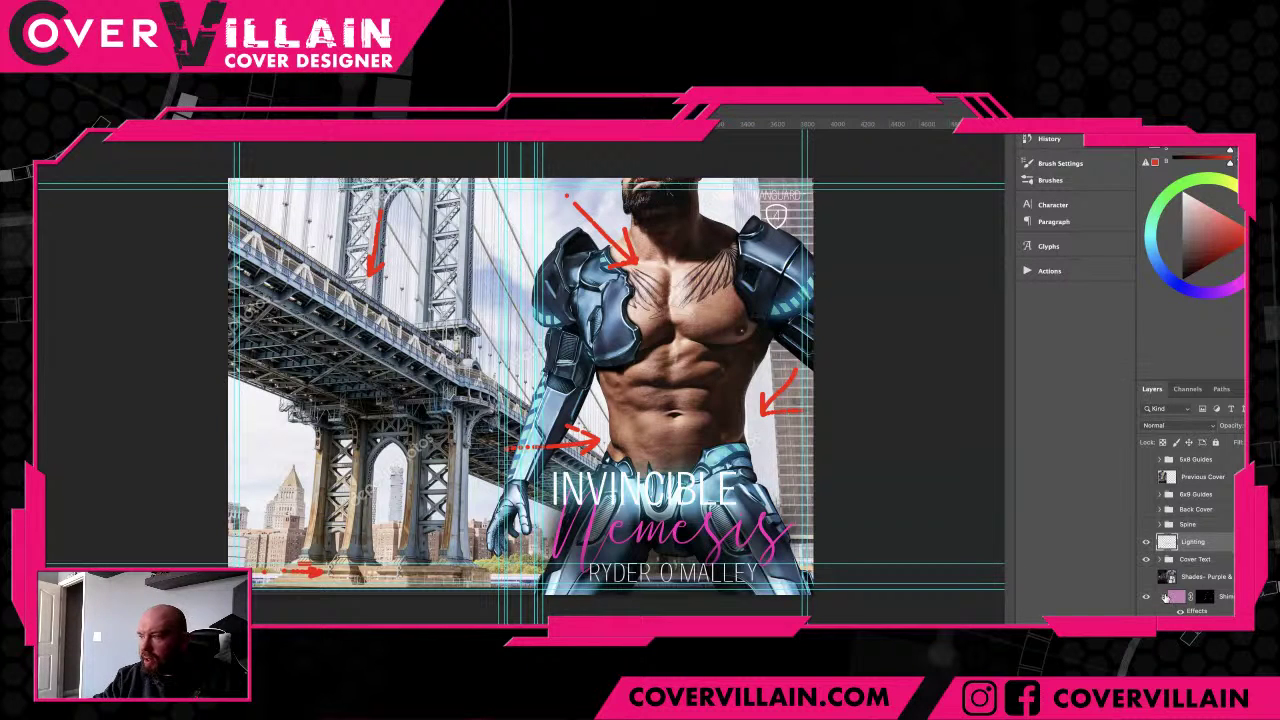
# - Draw a red circle around the upper arrow and the armored shoulder beside the model's neck
pyautogui.scroll(-10, 1190, 540)
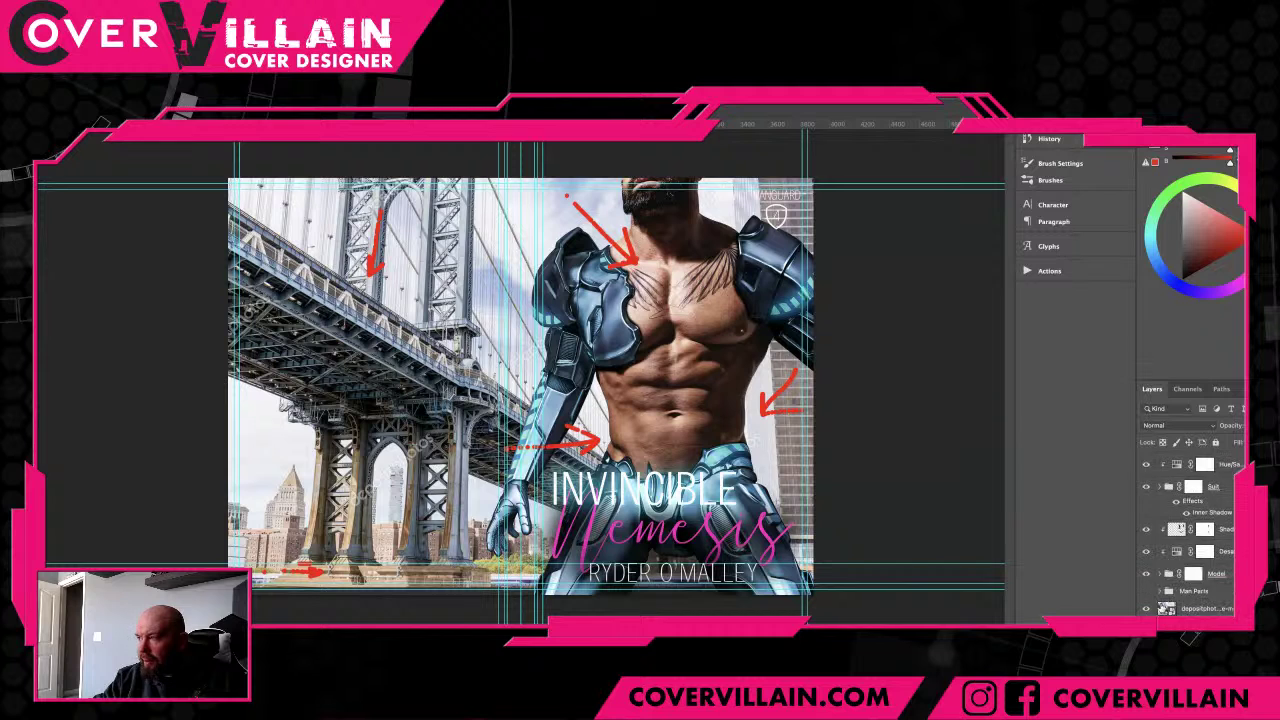
pyautogui.scroll(10, 1170, 590)
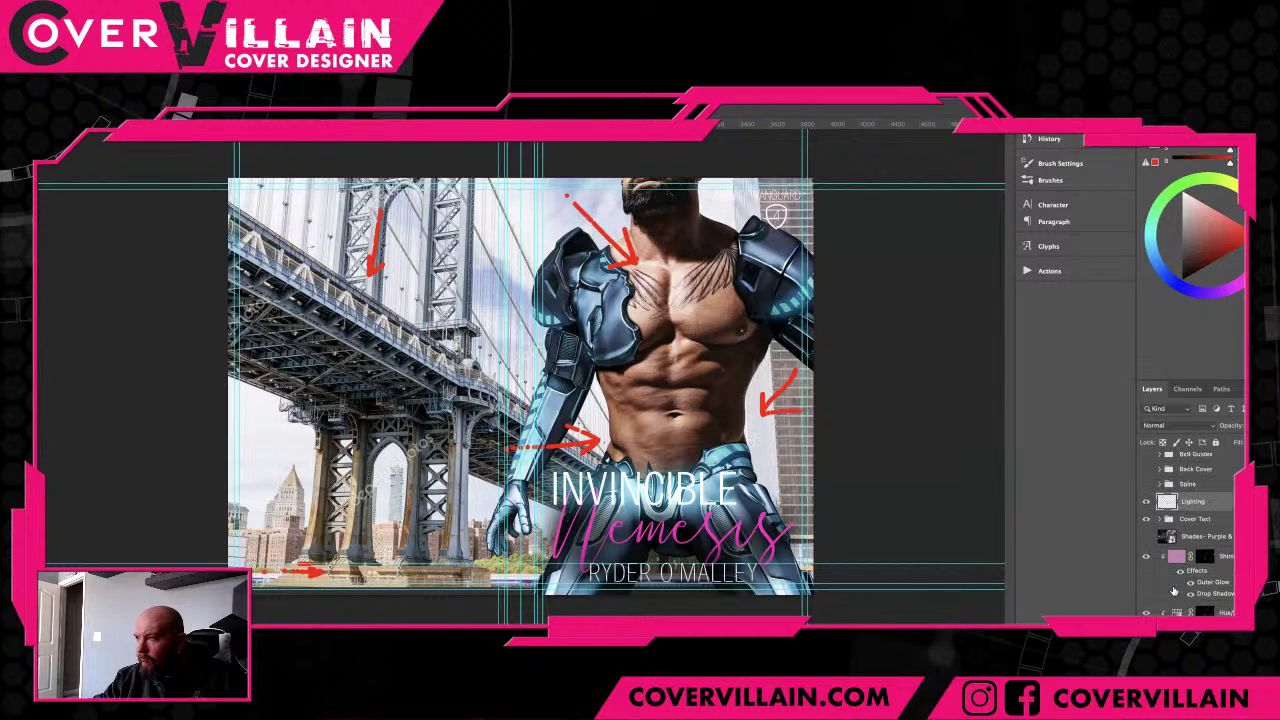
pyautogui.scroll(-10, 1174, 590)
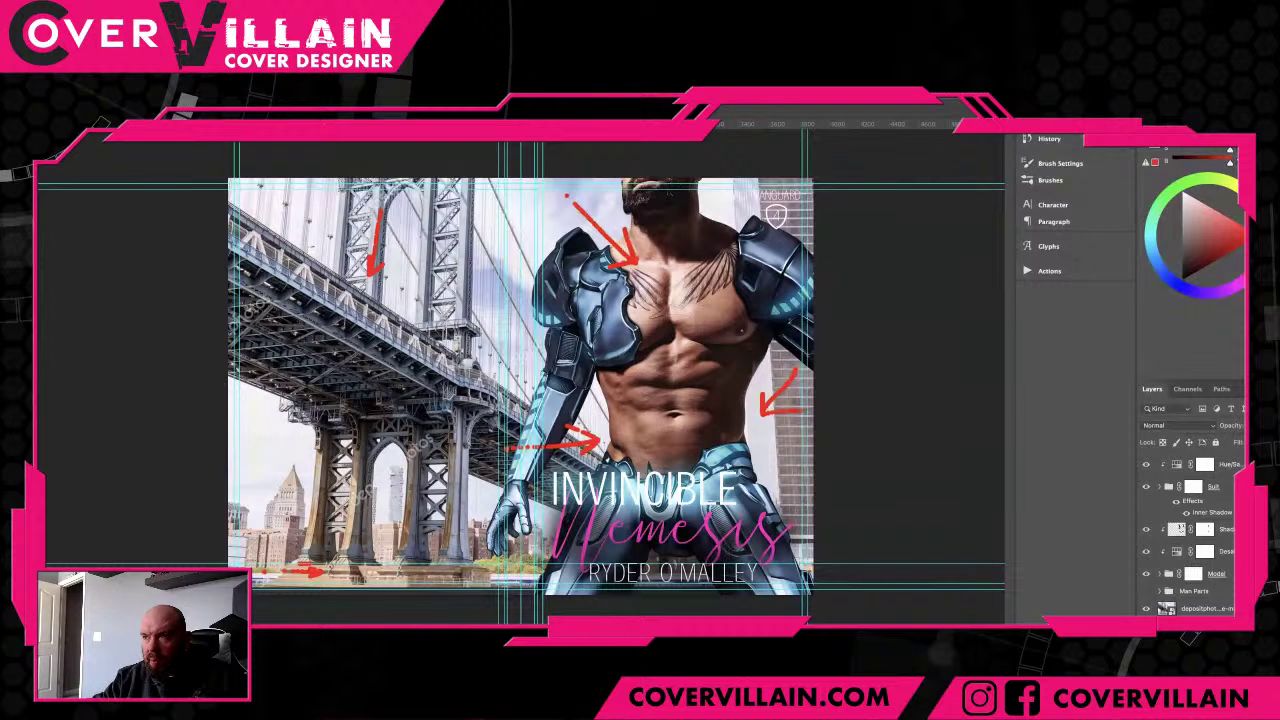
pyautogui.moveTo(580, 186)
pyautogui.mouseDown()
pyautogui.moveTo(550, 192)
pyautogui.moveTo(546, 228)
pyautogui.moveTo(576, 283)
pyautogui.moveTo(628, 293)
pyautogui.moveTo(648, 242)
pyautogui.moveTo(586, 190)
pyautogui.mouseUp()
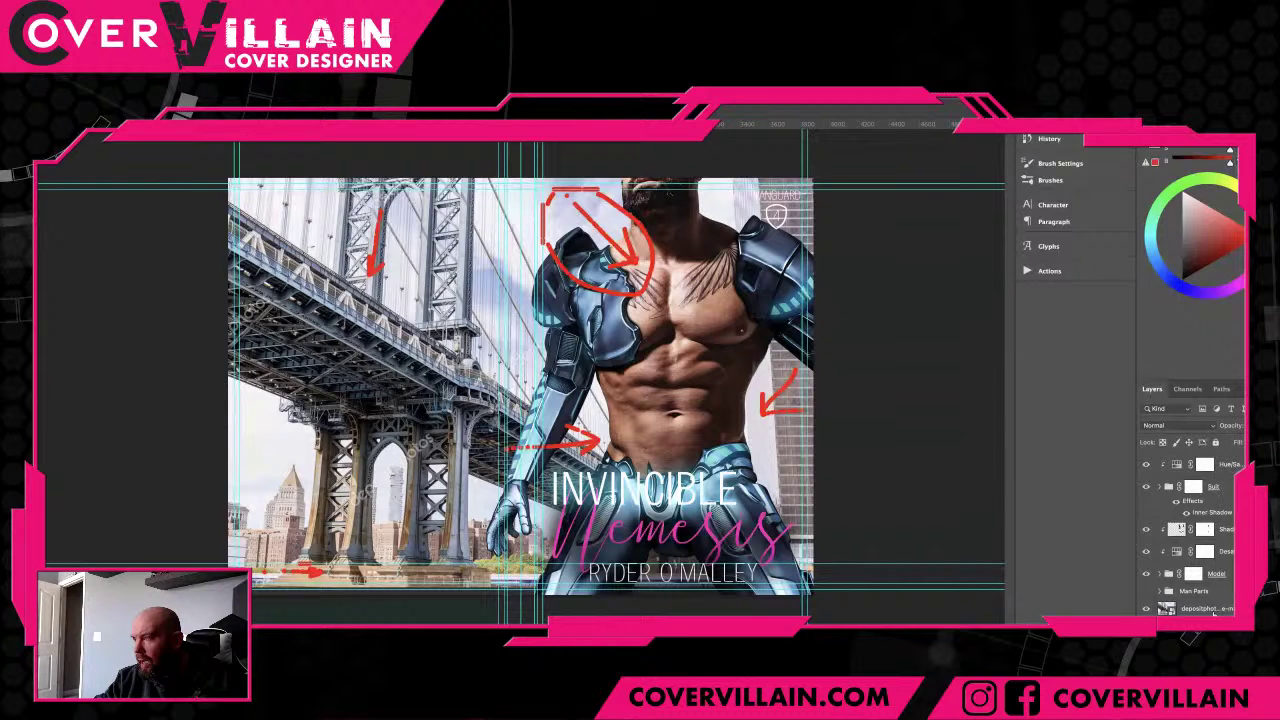
# - Delete the Lighting layer with its red markings and hide both the bridge photo and the Cover Text group
pyautogui.scroll(5, 1214, 608)
pyautogui.moveTo(1211, 461); pyautogui.dragTo(1230, 628)
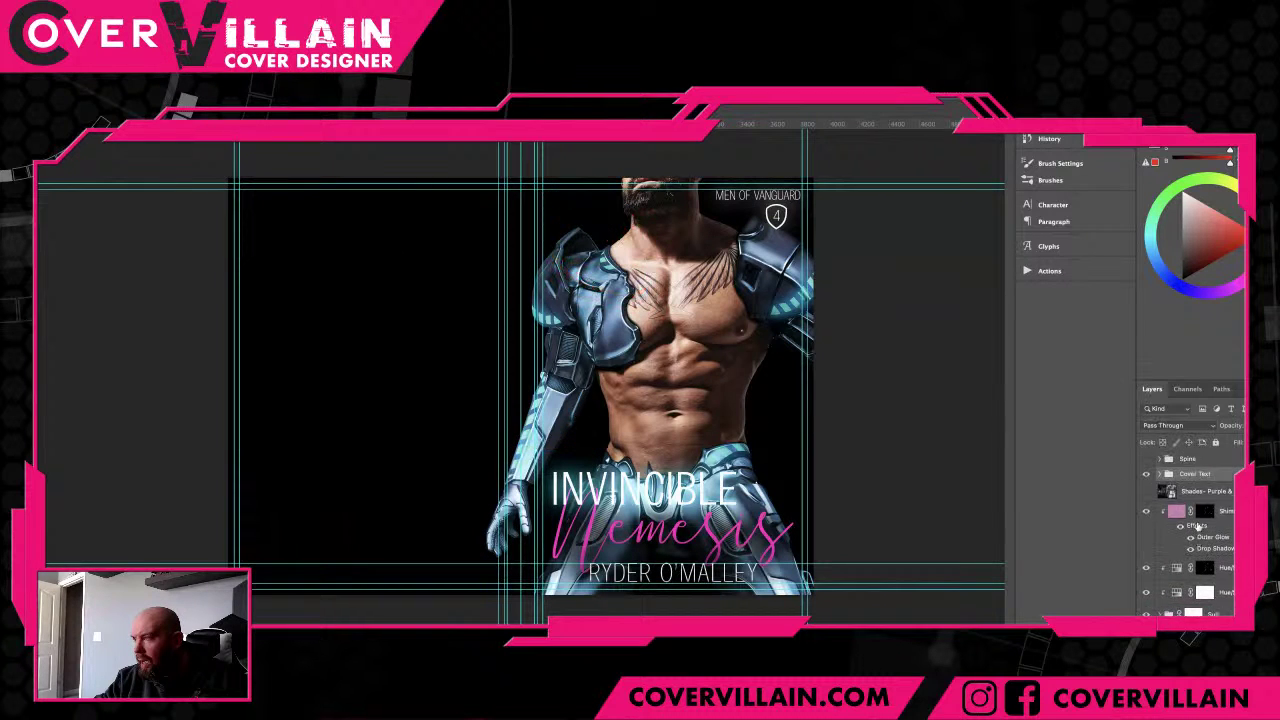
pyautogui.scroll(3, 1197, 526)
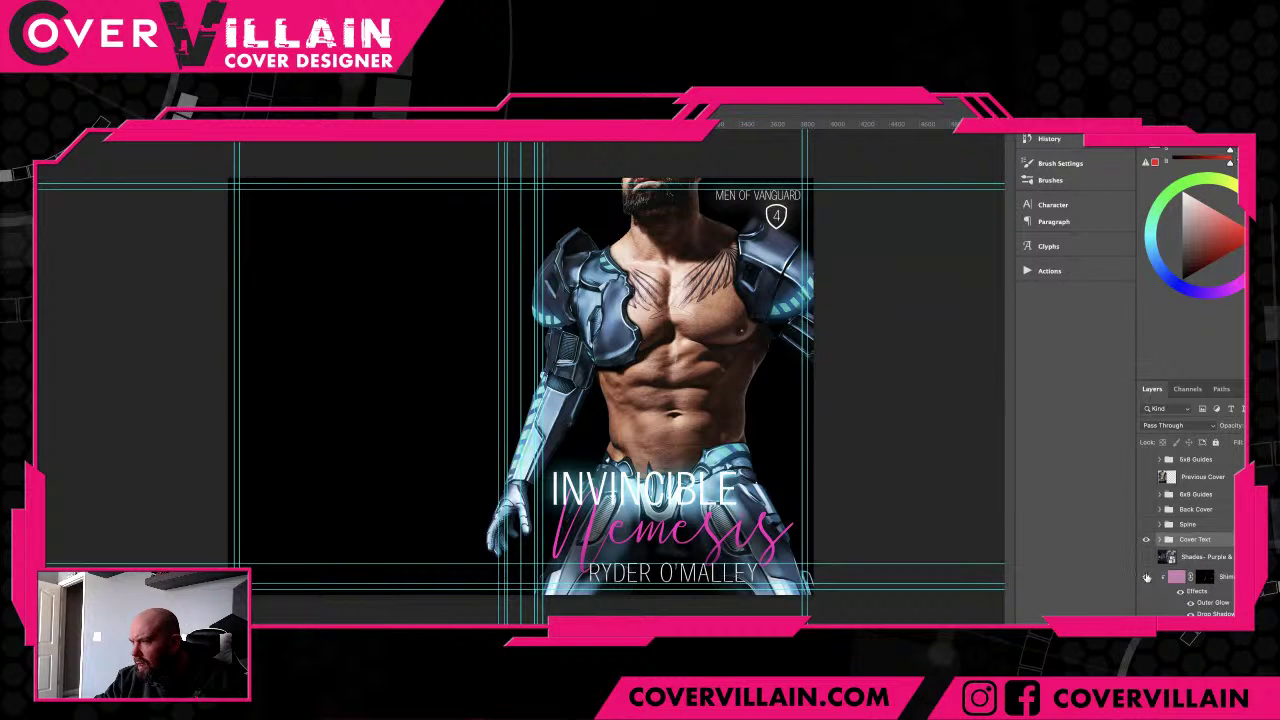
pyautogui.click(1147, 540)
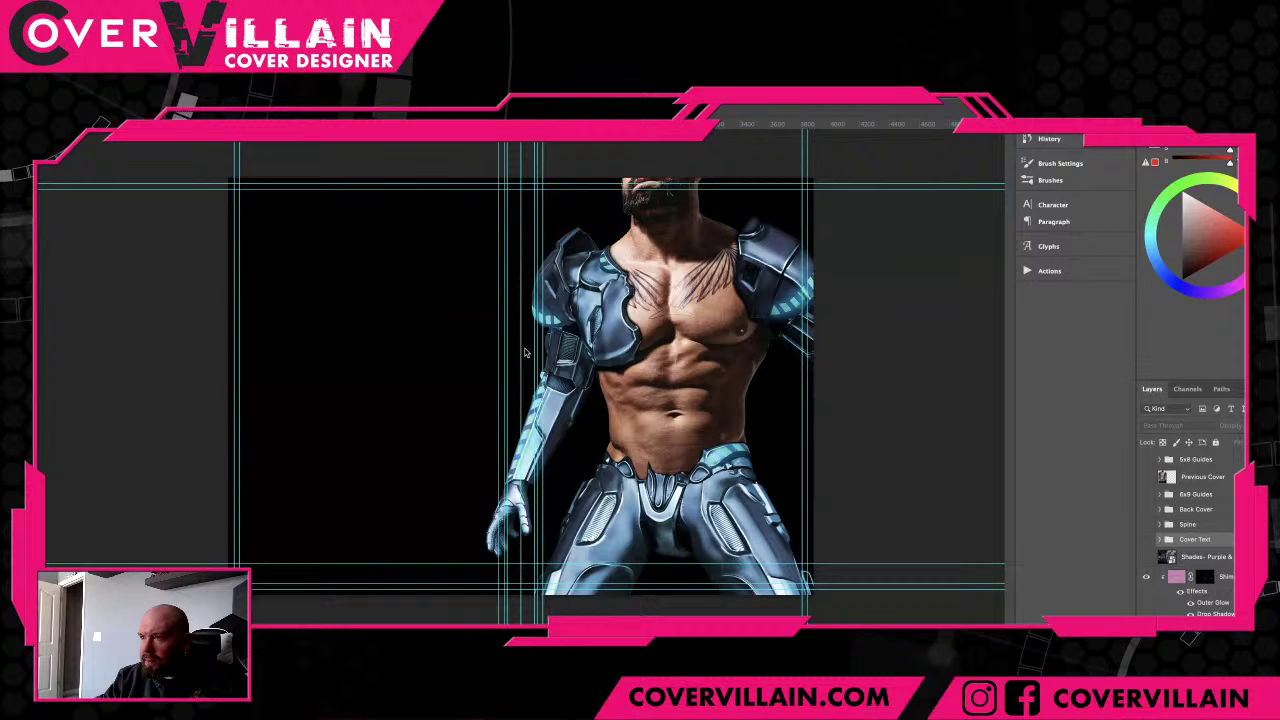
# - Close Book 4 - Print.psd to the home screen and bring the cover document back
pyautogui.hotkey('ctrl', 'w')
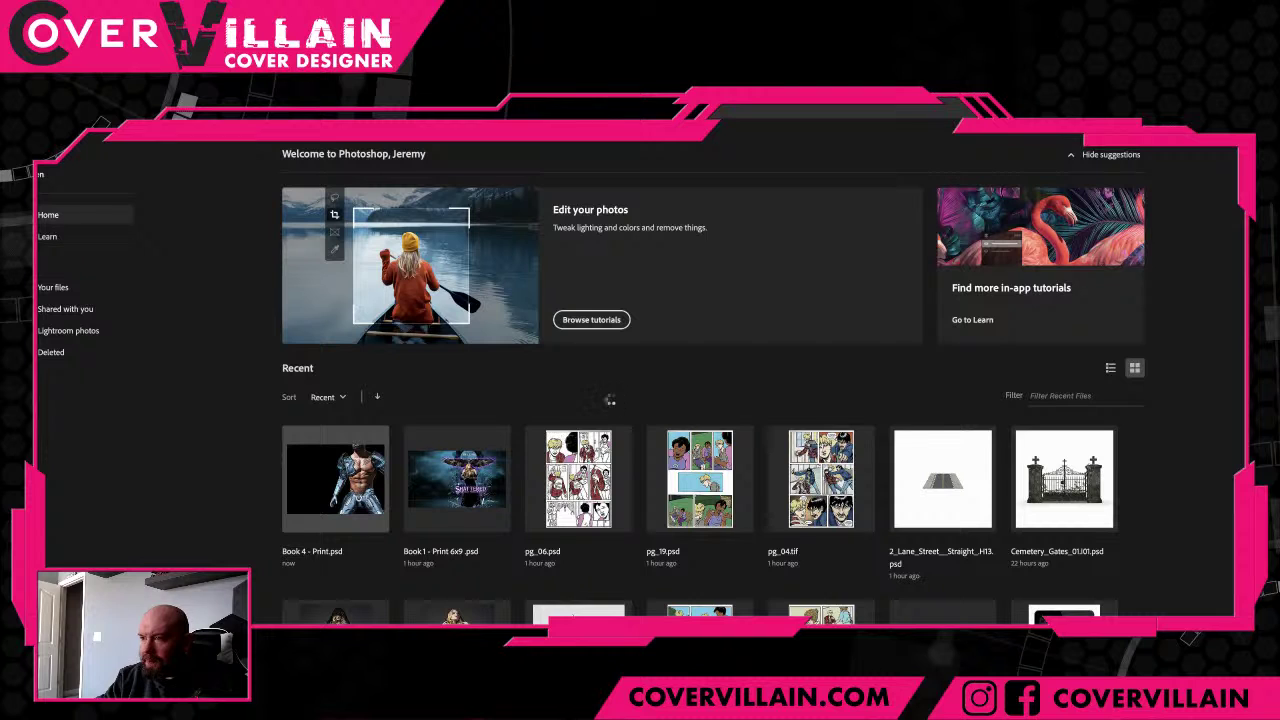
pyautogui.press('Escape')
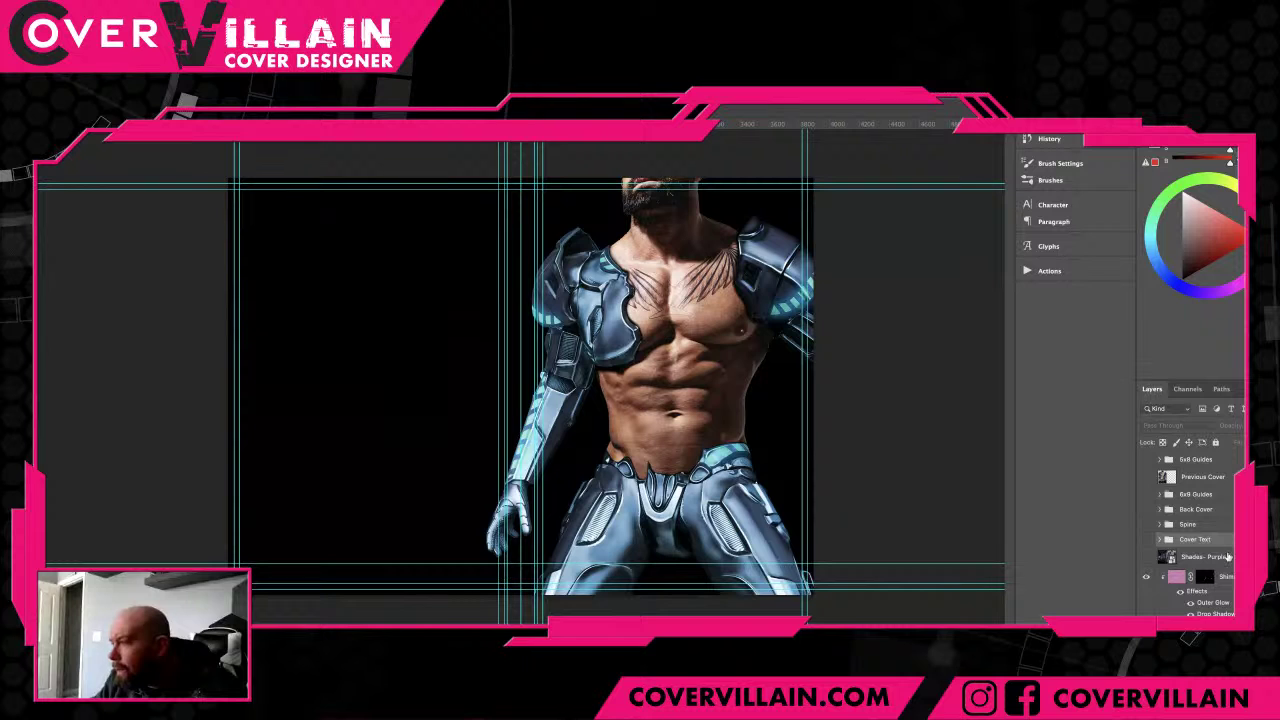
# - Place the Duo - Cyan & Red lighting image directly above the Shades - Purple layer and set its blend mode to Soft Light
pyautogui.click(1228, 557)
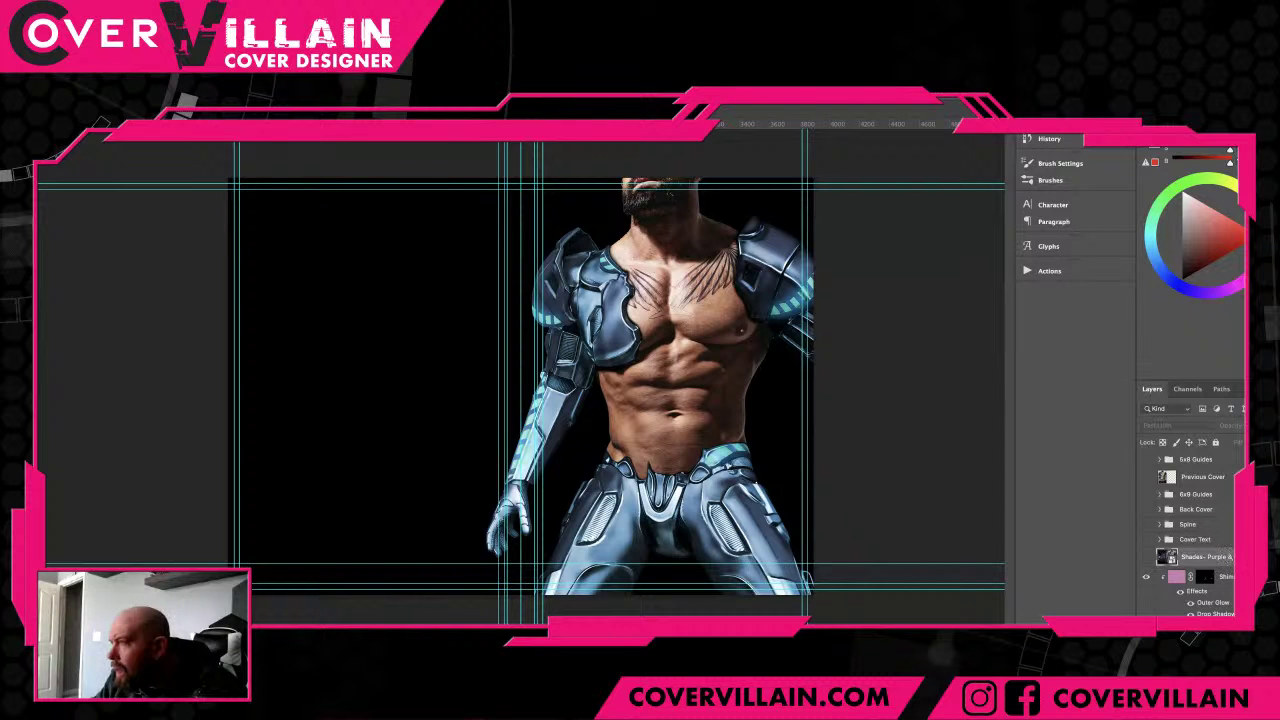
pyautogui.moveTo(738, 292); pyautogui.dragTo(722, 298)
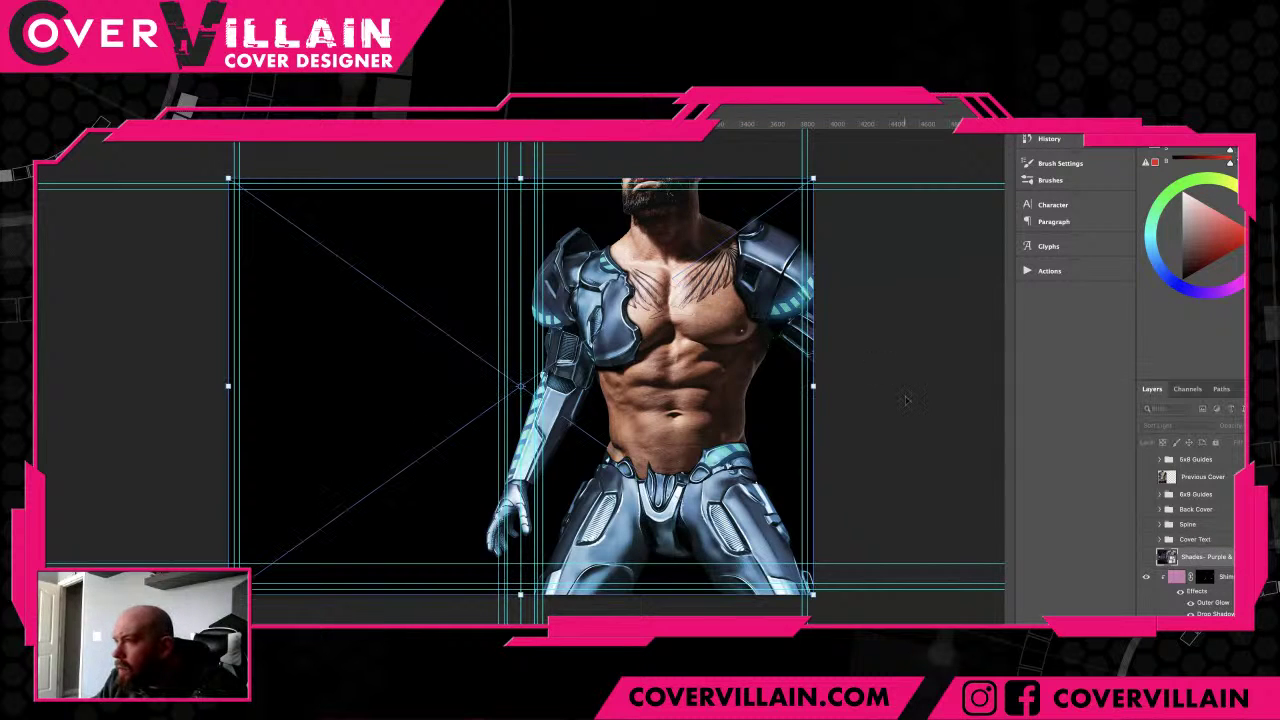
pyautogui.press('Return')
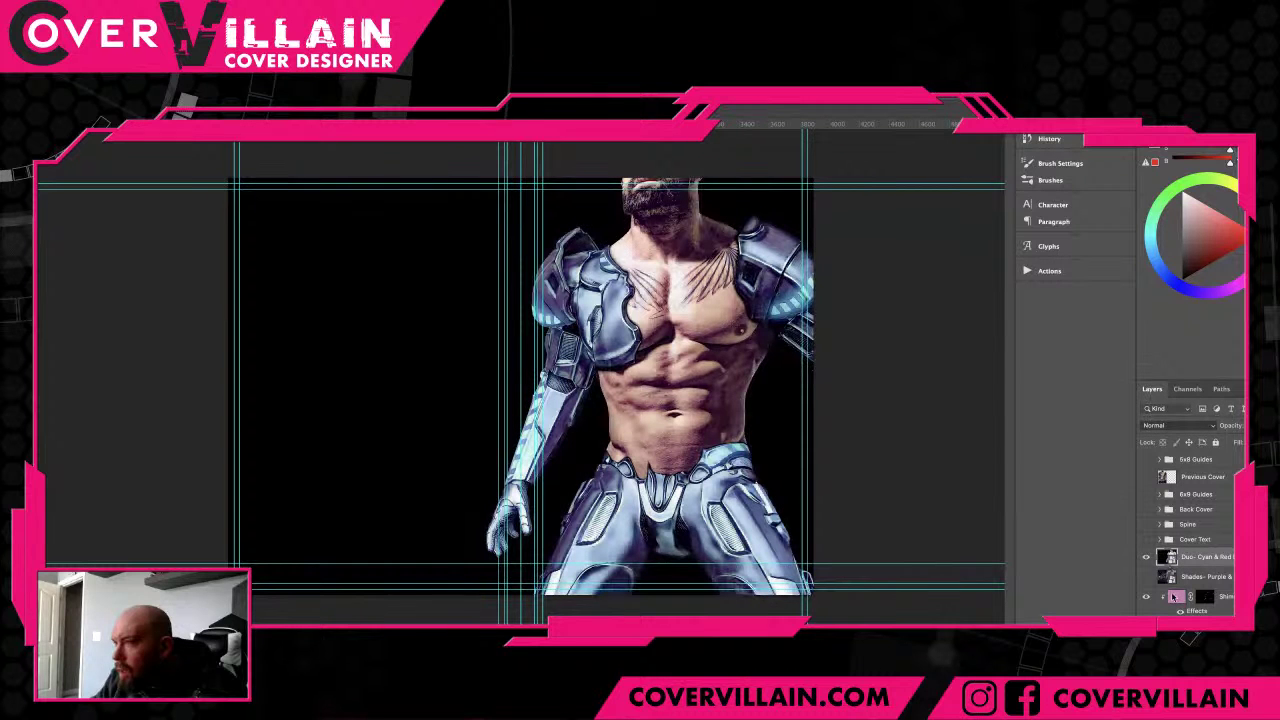
pyautogui.click(1175, 596)
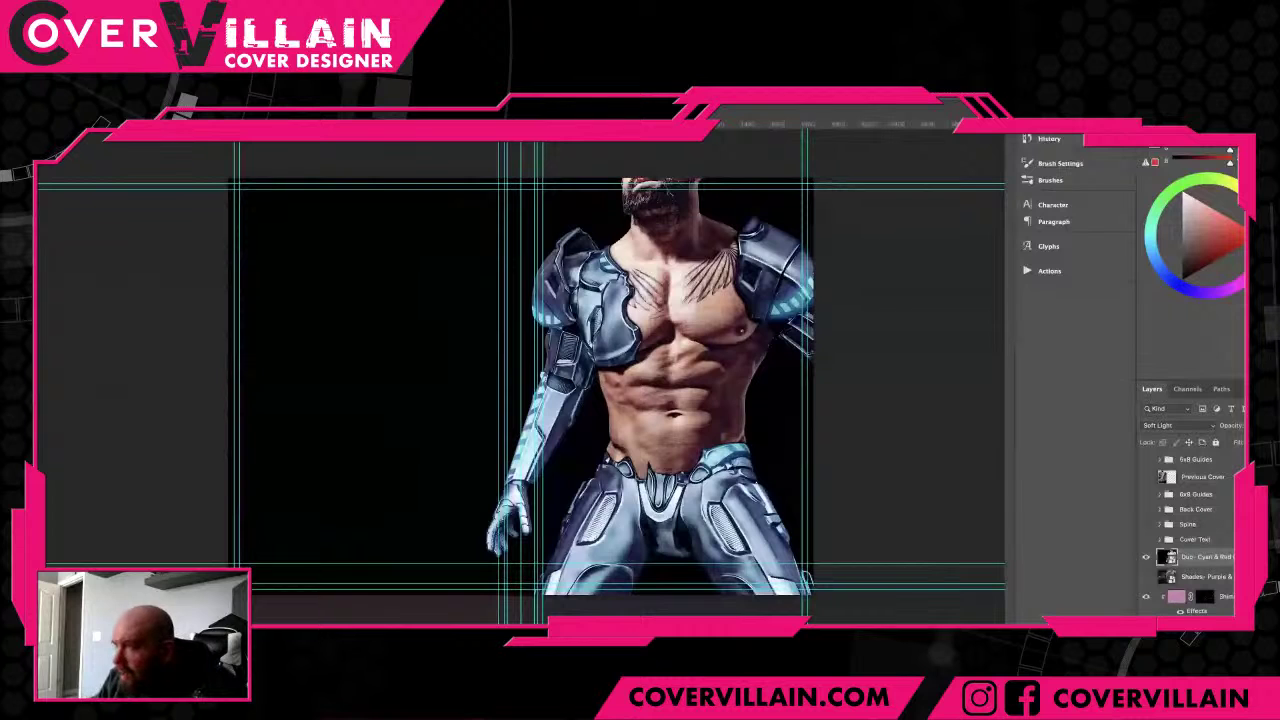
# - Compare the full model with the Duo - Cyan & Red lighting layer switched on and off
pyautogui.click(1147, 559)
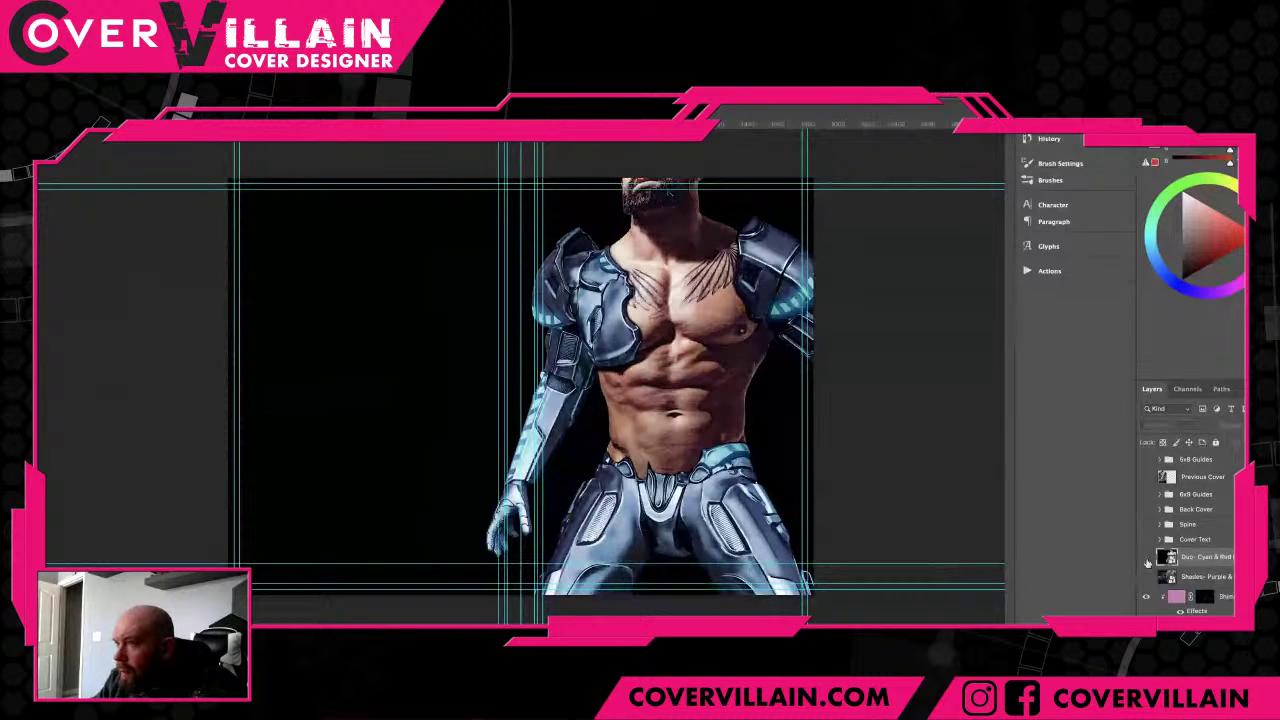
pyautogui.click(1147, 561)
pyautogui.click(1147, 561)
pyautogui.click(1147, 561)
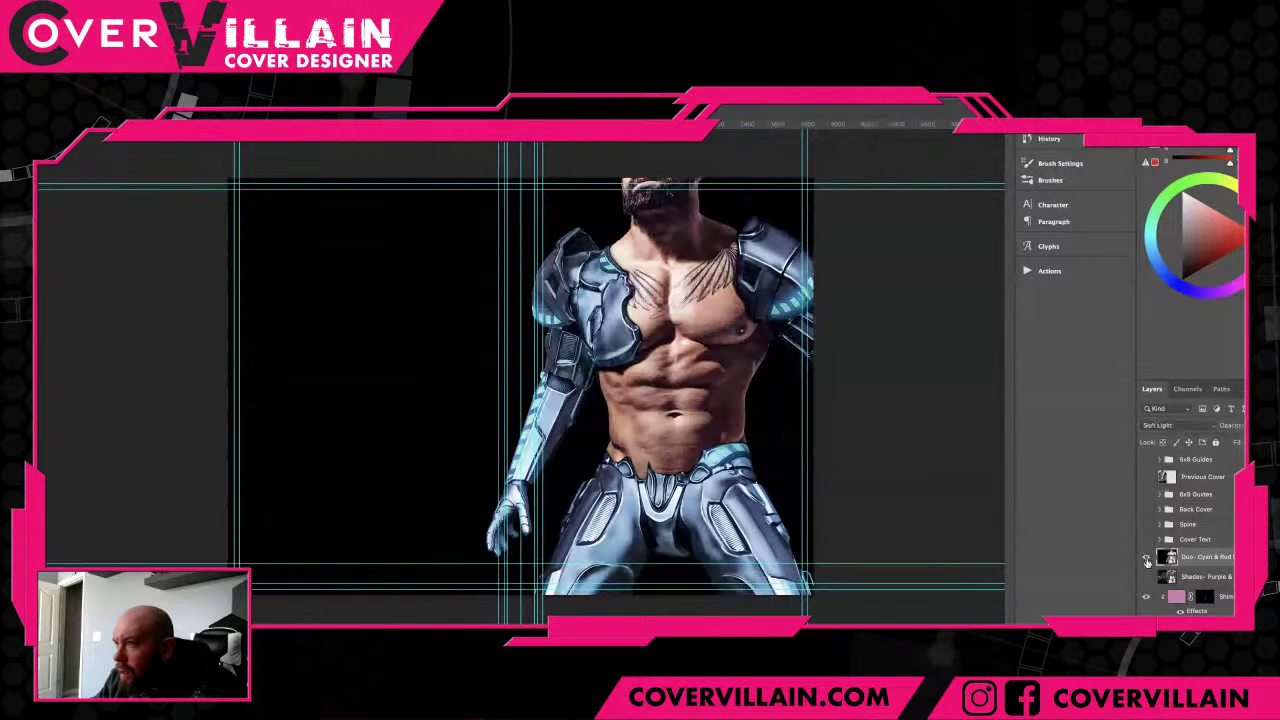
pyautogui.click(1147, 561)
pyautogui.click(1147, 561)
pyautogui.click(1147, 561)
pyautogui.click(1147, 561)
# - Examine the soft-light effect up close on the armored forearm, abdomen and belt, then return to the whole cover
pyautogui.hotkey('ctrl', '+')
pyautogui.hotkey('ctrl', '+')
pyautogui.hotkey('ctrl', '+')
pyautogui.hotkey('ctrl', '+')
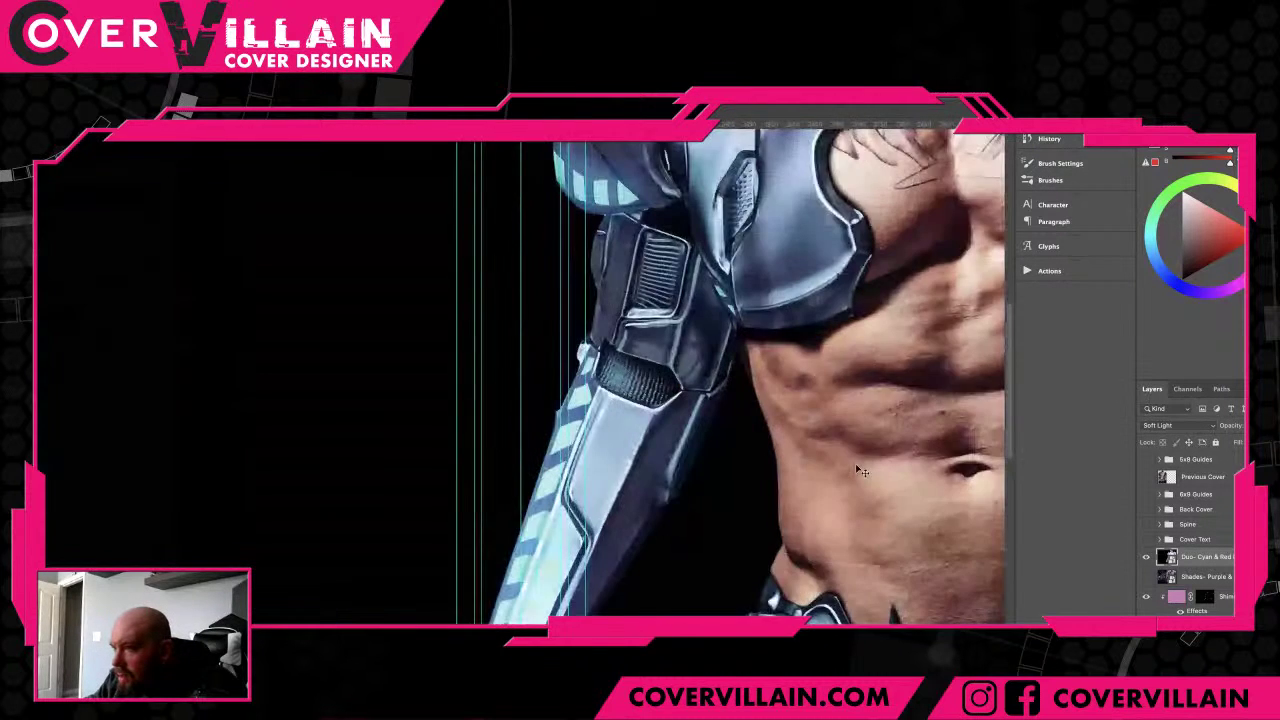
pyautogui.moveTo(856, 464); pyautogui.dragTo(519, 381)
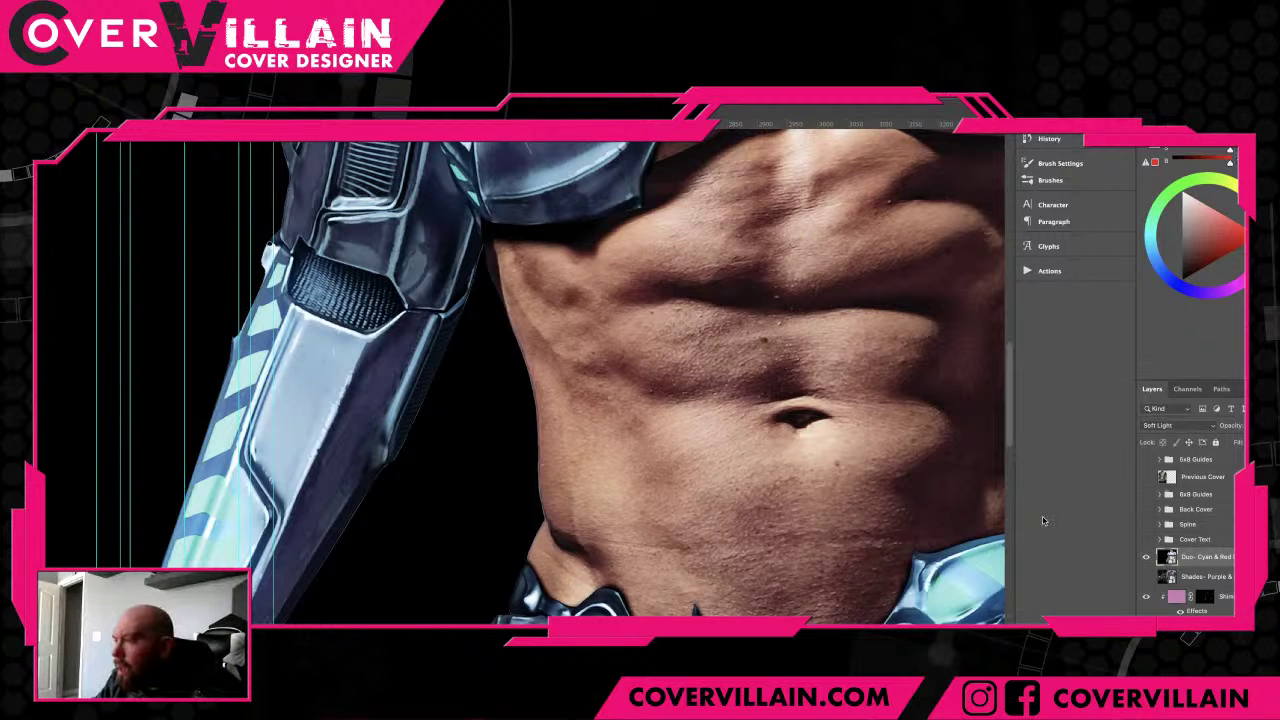
pyautogui.scroll(-3, 790, 459)
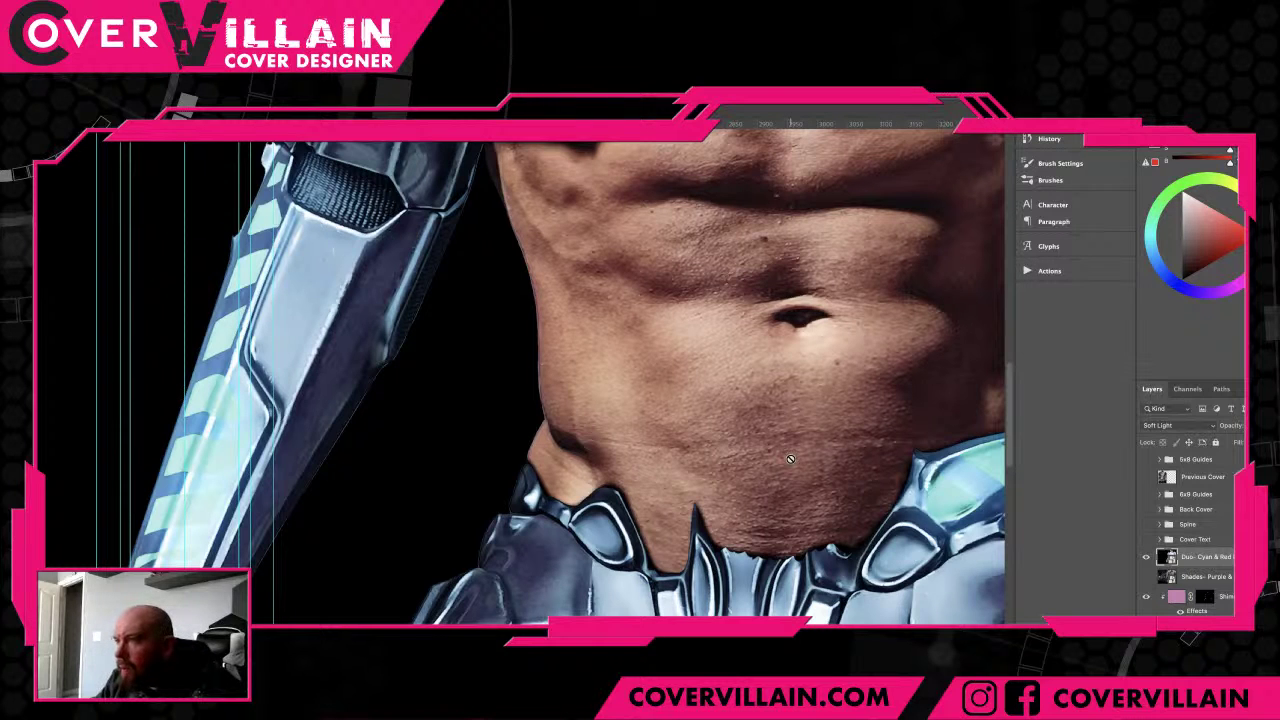
pyautogui.hotkey('ctrl', '0')
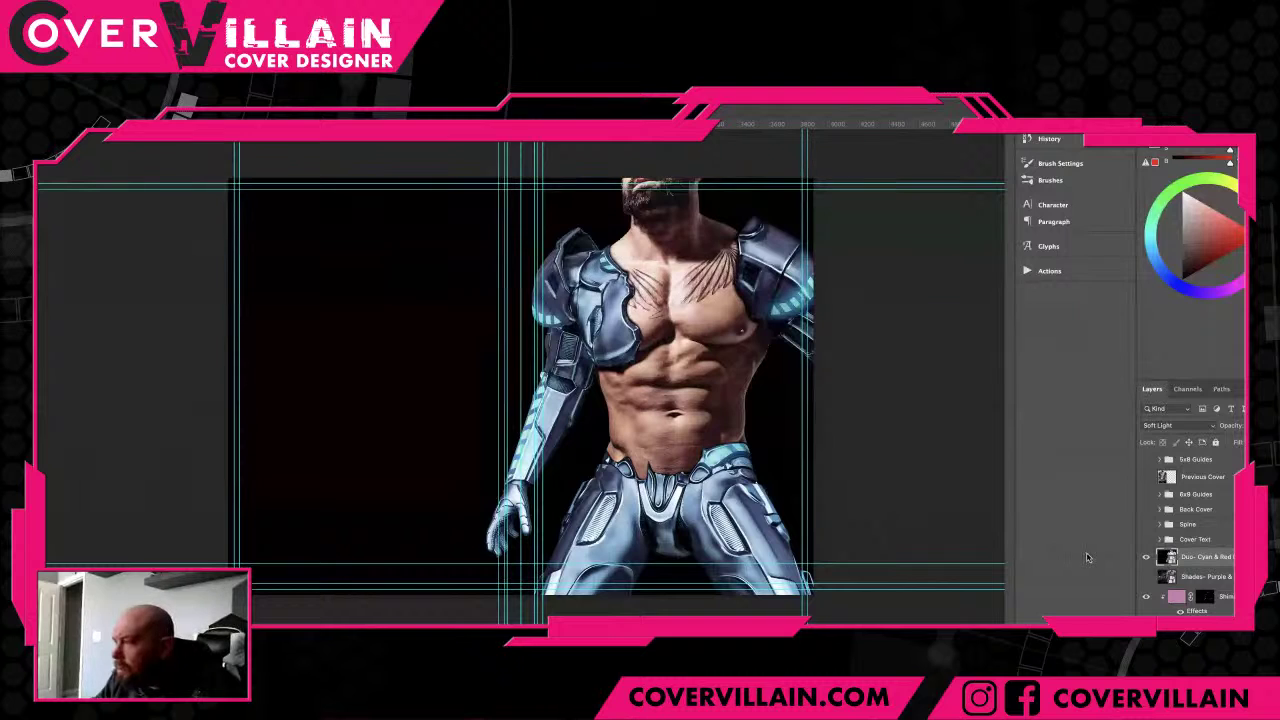
# - Recheck the whole cover with and without the cyan and red lighting, leaving that layer hidden
pyautogui.click(1146, 557)
pyautogui.click(1146, 557)
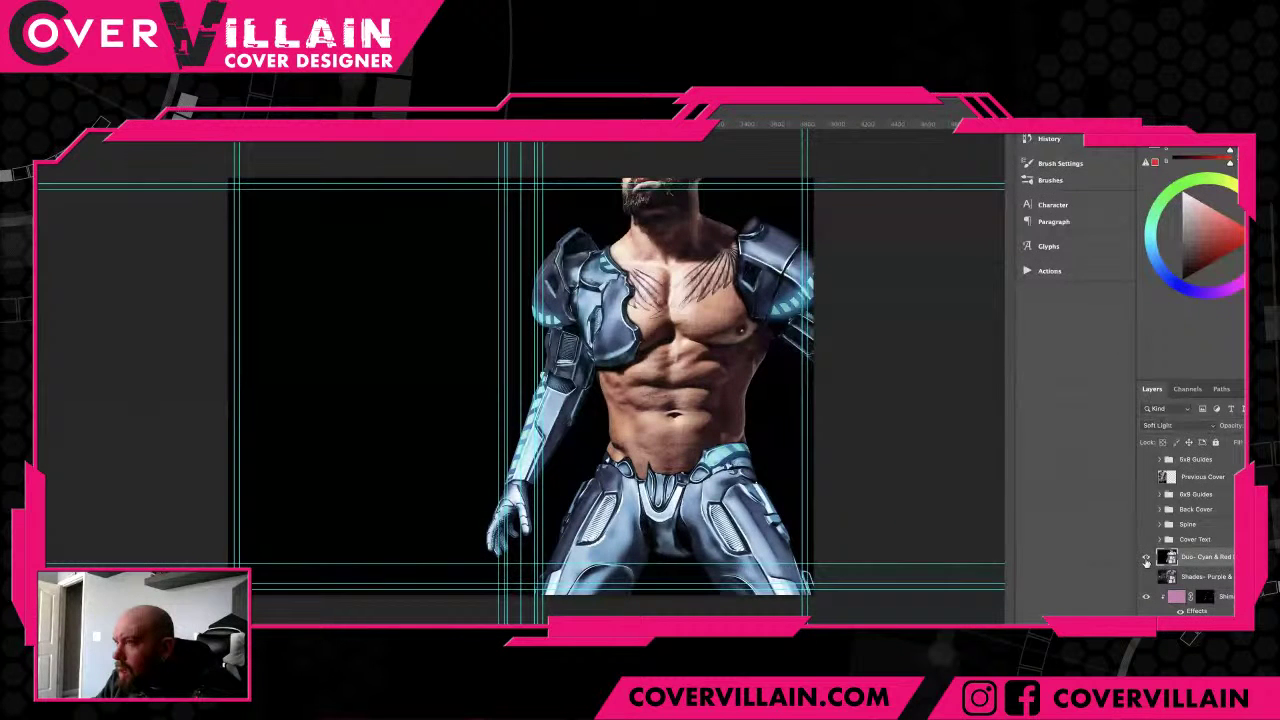
pyautogui.click(1146, 557)
pyautogui.click(1146, 557)
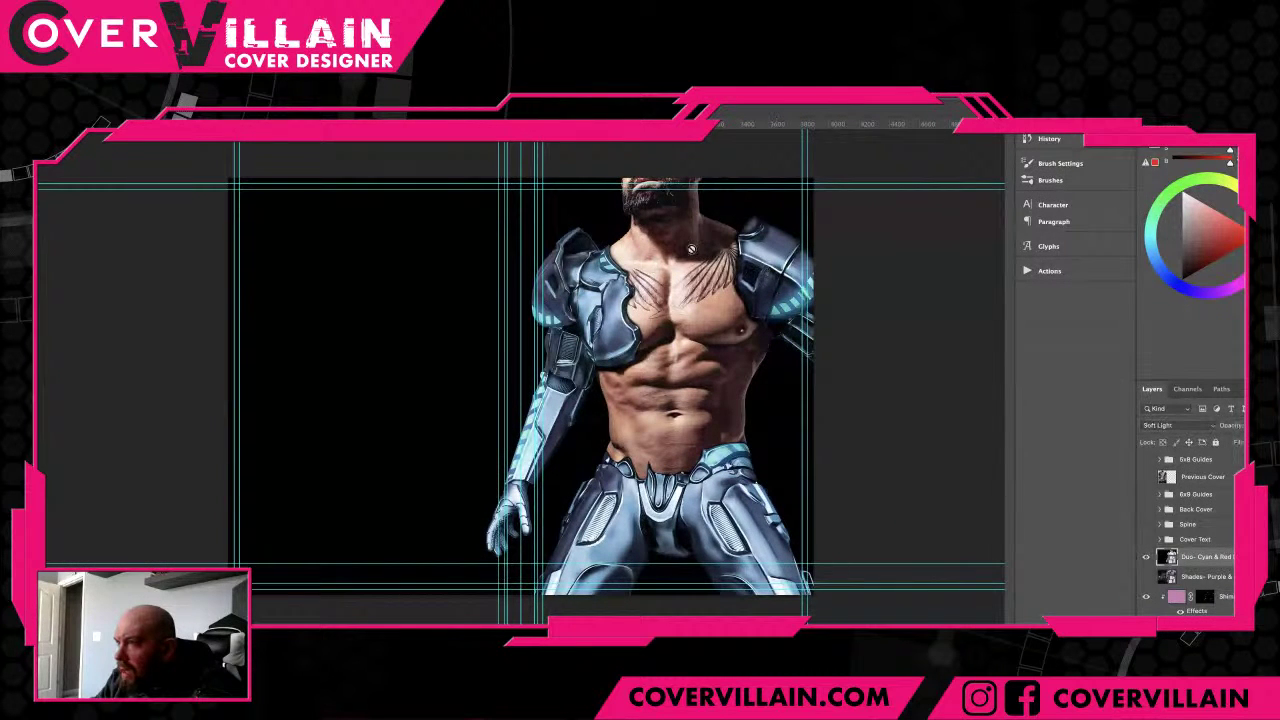
pyautogui.click(1147, 558)
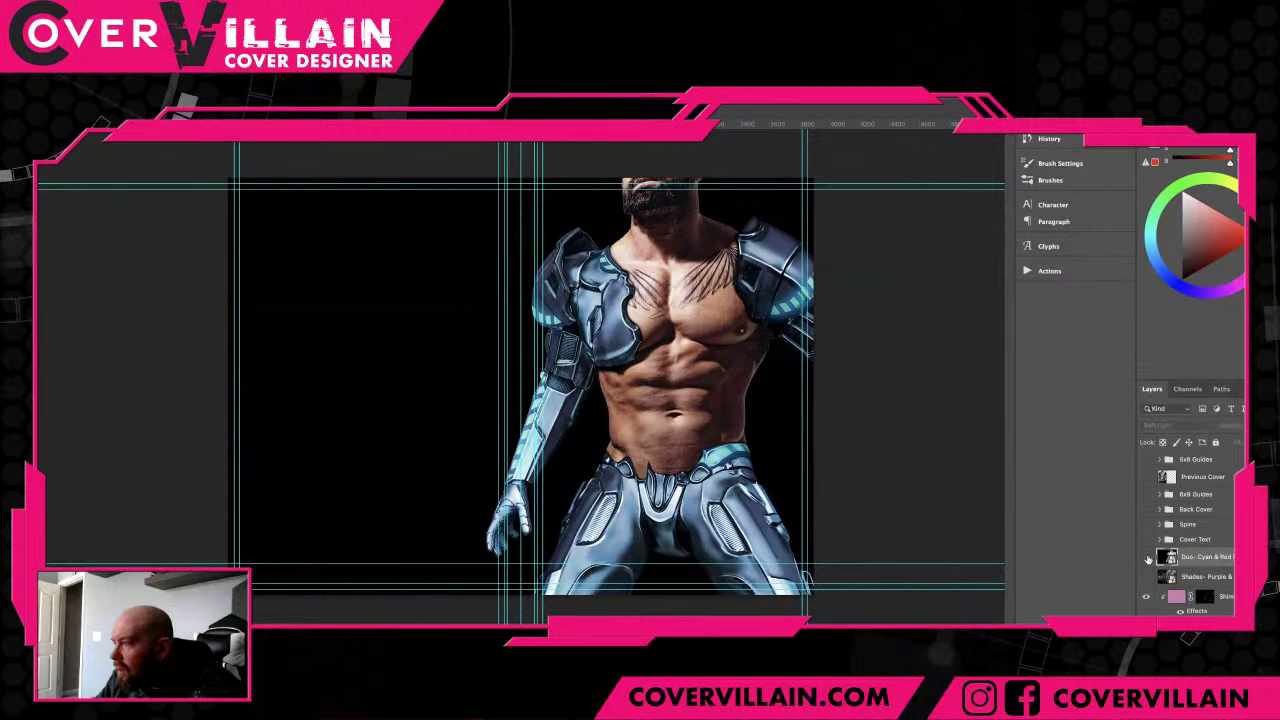
# - Show the Previous Cover layer and compare its lighting with the model, with the Duo layer on and off
pyautogui.click(1147, 478)
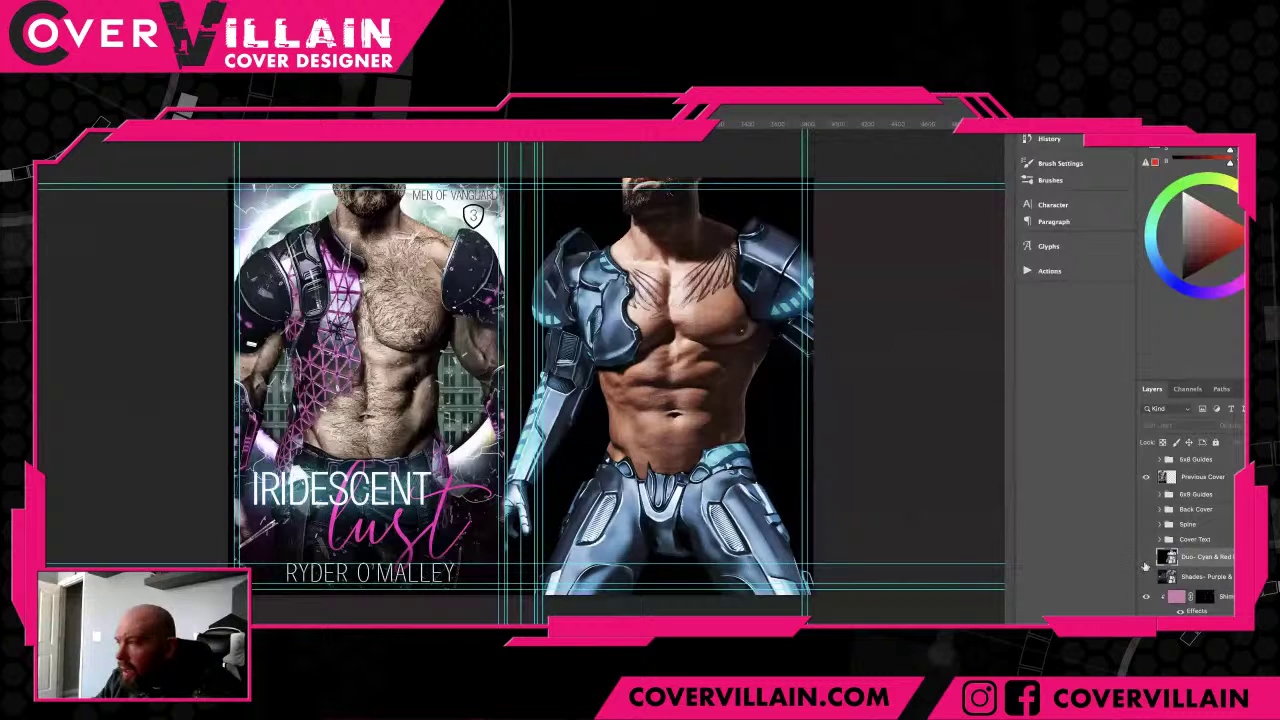
pyautogui.click(1147, 558)
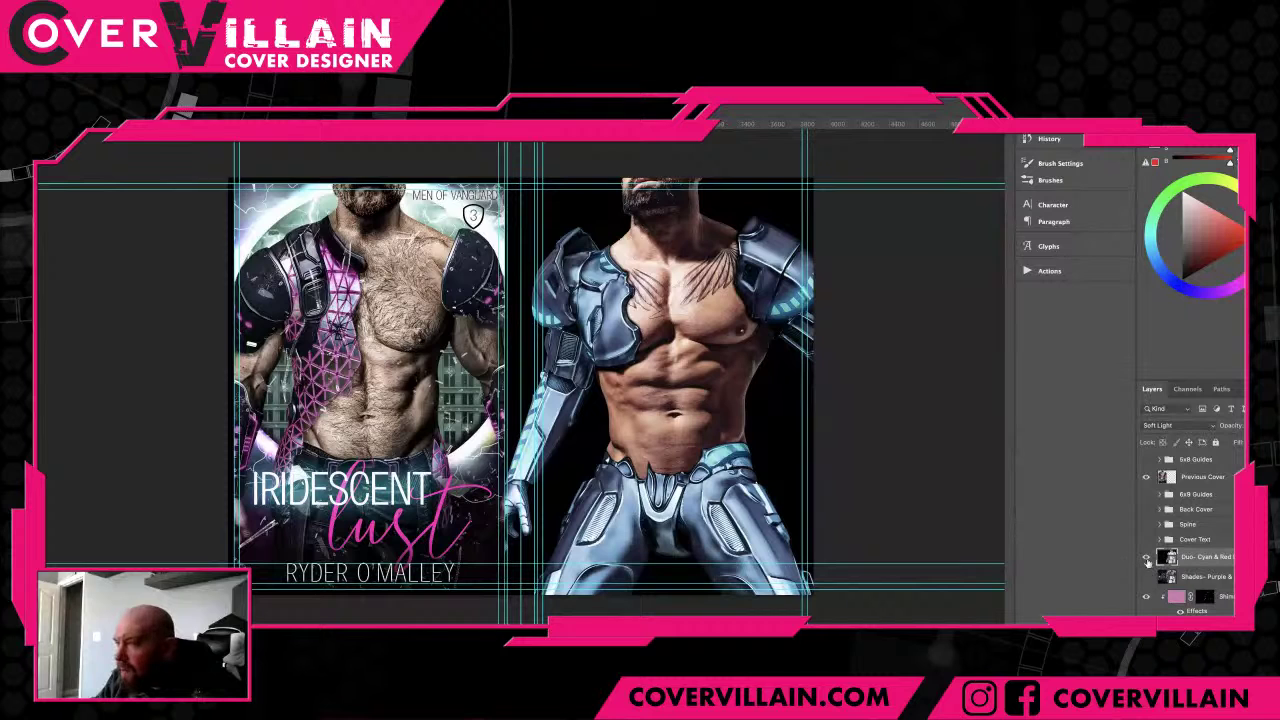
pyautogui.click(1147, 558)
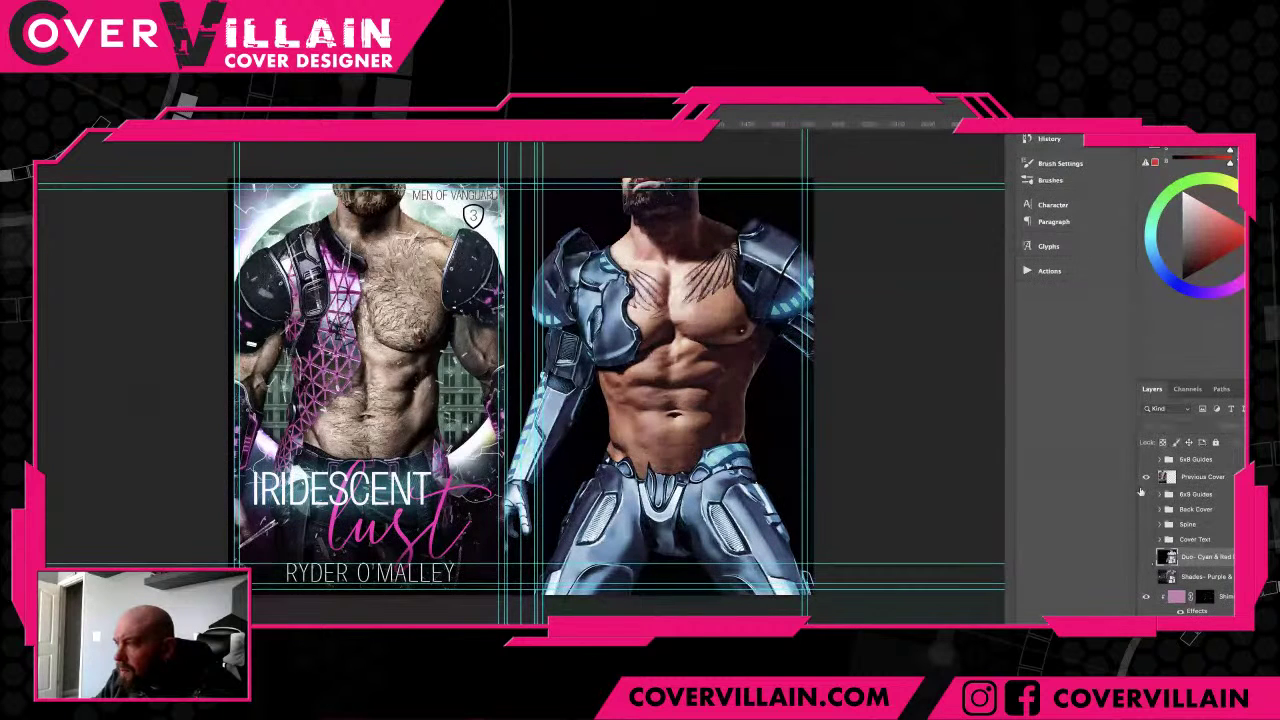
# - Hide the Previous Cover layer and delete the Duo - Cyan & Red lighting layer
pyautogui.click(1146, 477)
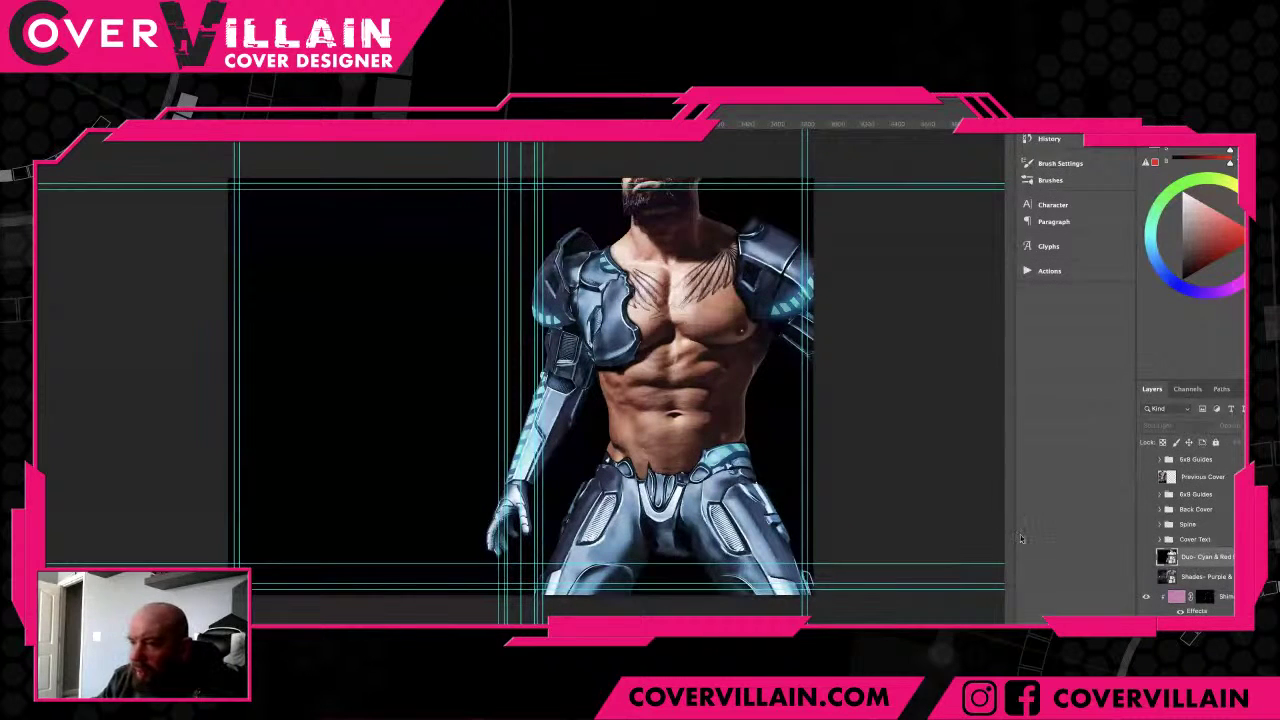
pyautogui.hotkey('ctrl', '+')
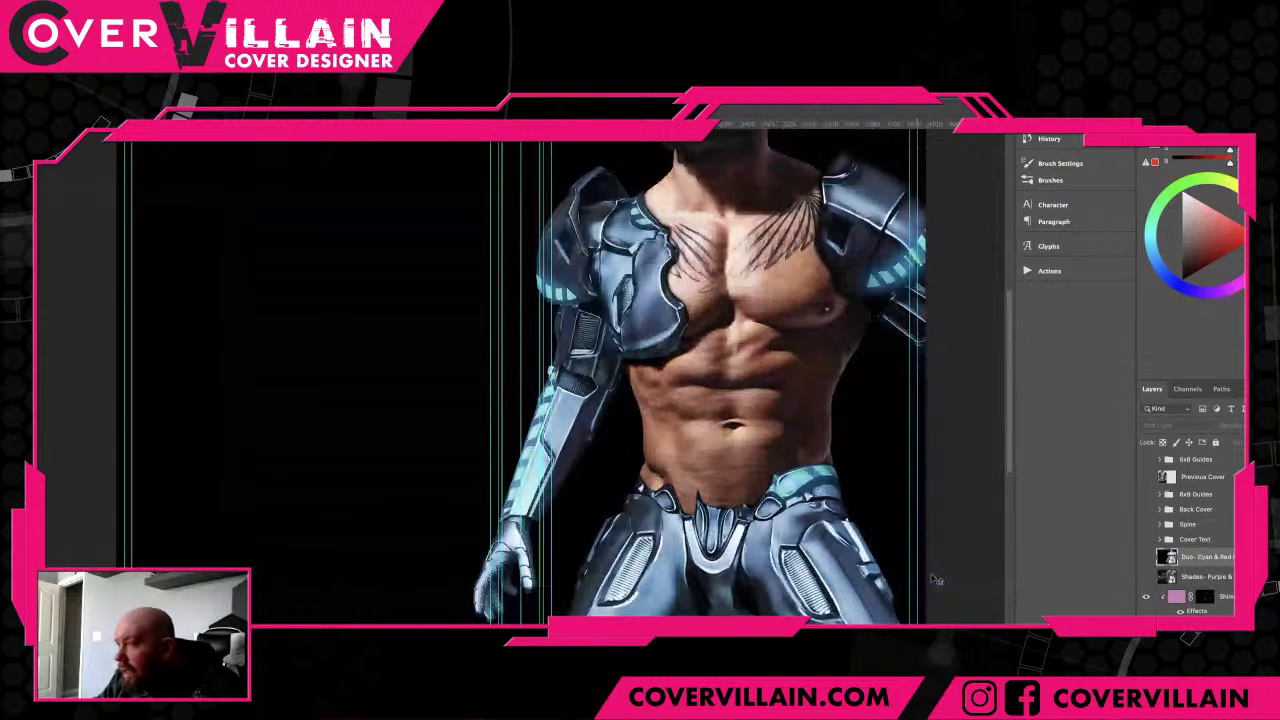
pyautogui.press('Delete')
# - Paint black on the Model group's layer mask to trim the outer edge of the earlobe at the cover's upper edge
pyautogui.hotkey('ctrl', '+')
pyautogui.hotkey('ctrl', '+')
pyautogui.hotkey('ctrl', '+')
pyautogui.moveTo(949, 487); pyautogui.dragTo(640, 610)
pyautogui.moveTo(930, 390); pyautogui.dragTo(767, 526)
pyautogui.hotkey('ctrl', '-')
pyautogui.hotkey('ctrl', '-')
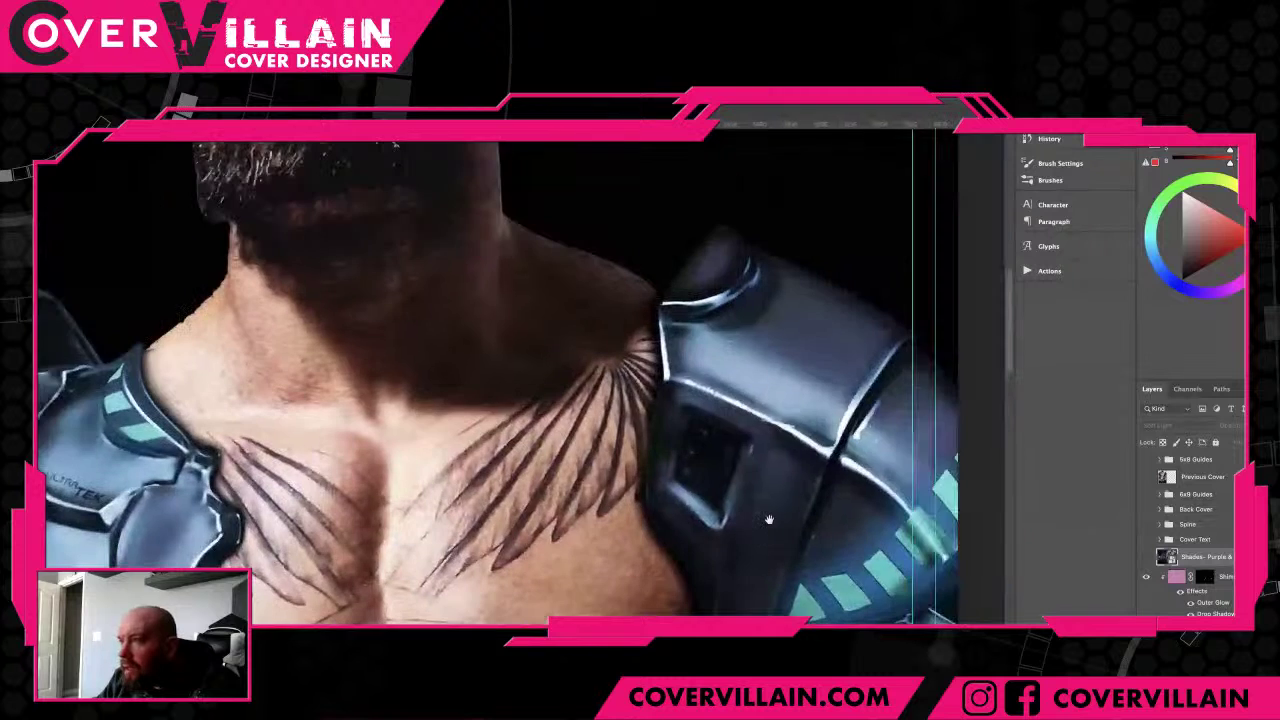
pyautogui.moveTo(611, 426); pyautogui.dragTo(631, 500)
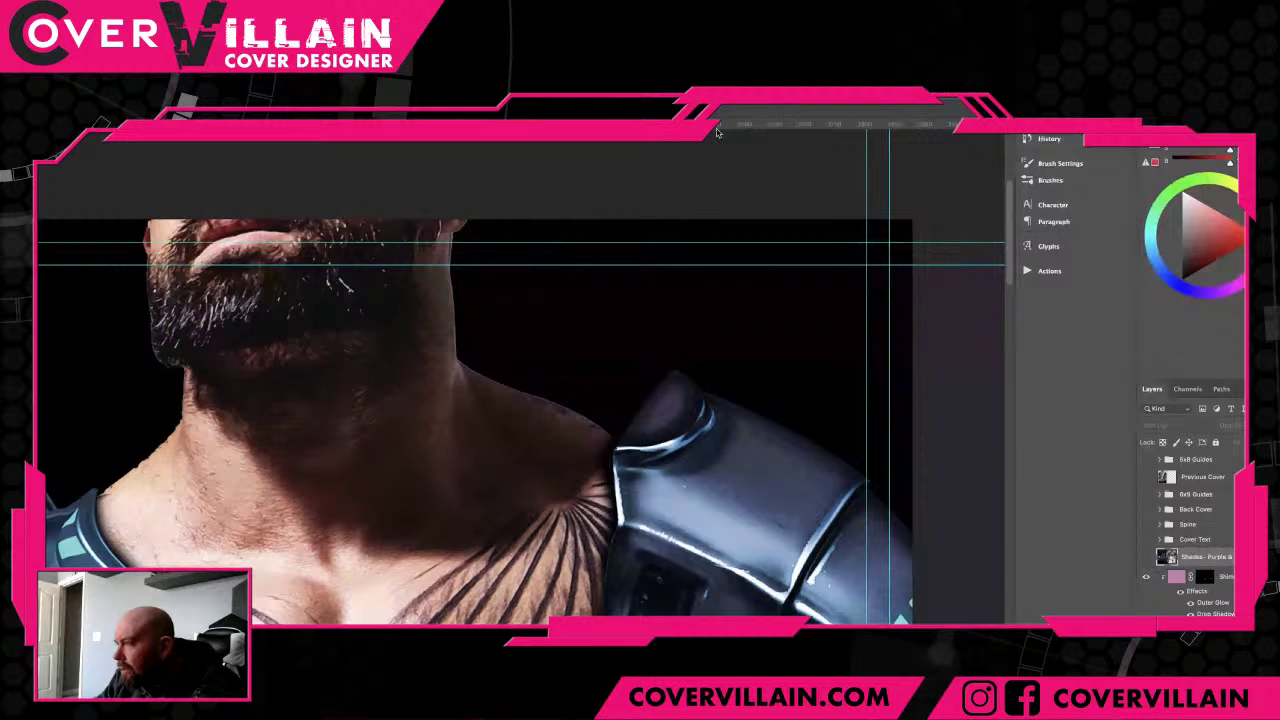
pyautogui.scroll(-4, 1195, 530)
pyautogui.scroll(-3, 1190, 530)
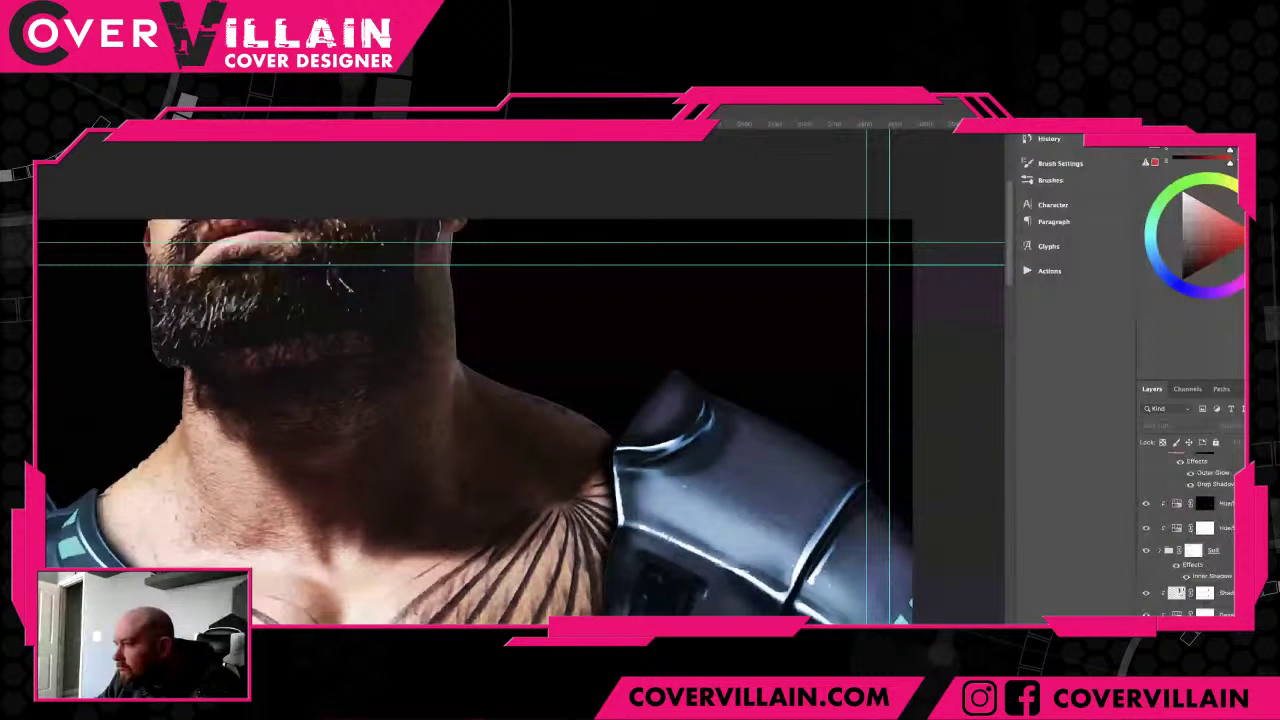
pyautogui.click(1265, 550)
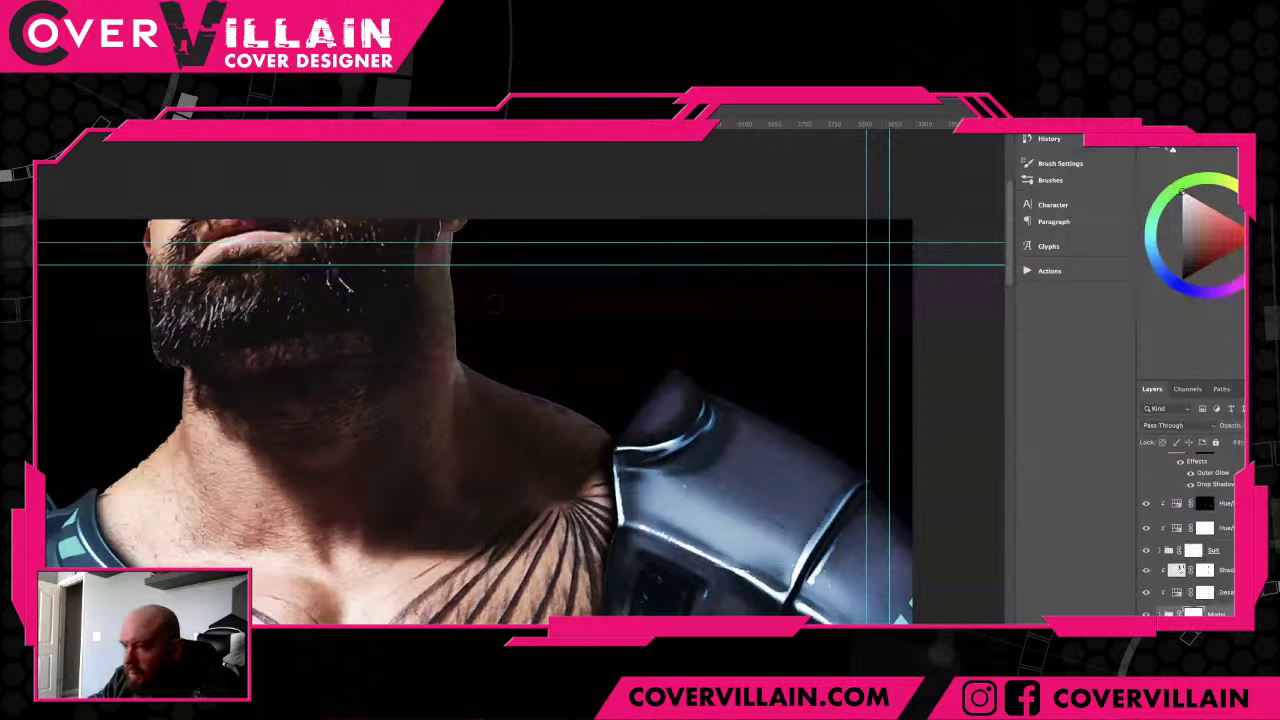
pyautogui.scroll(5, 474, 455)
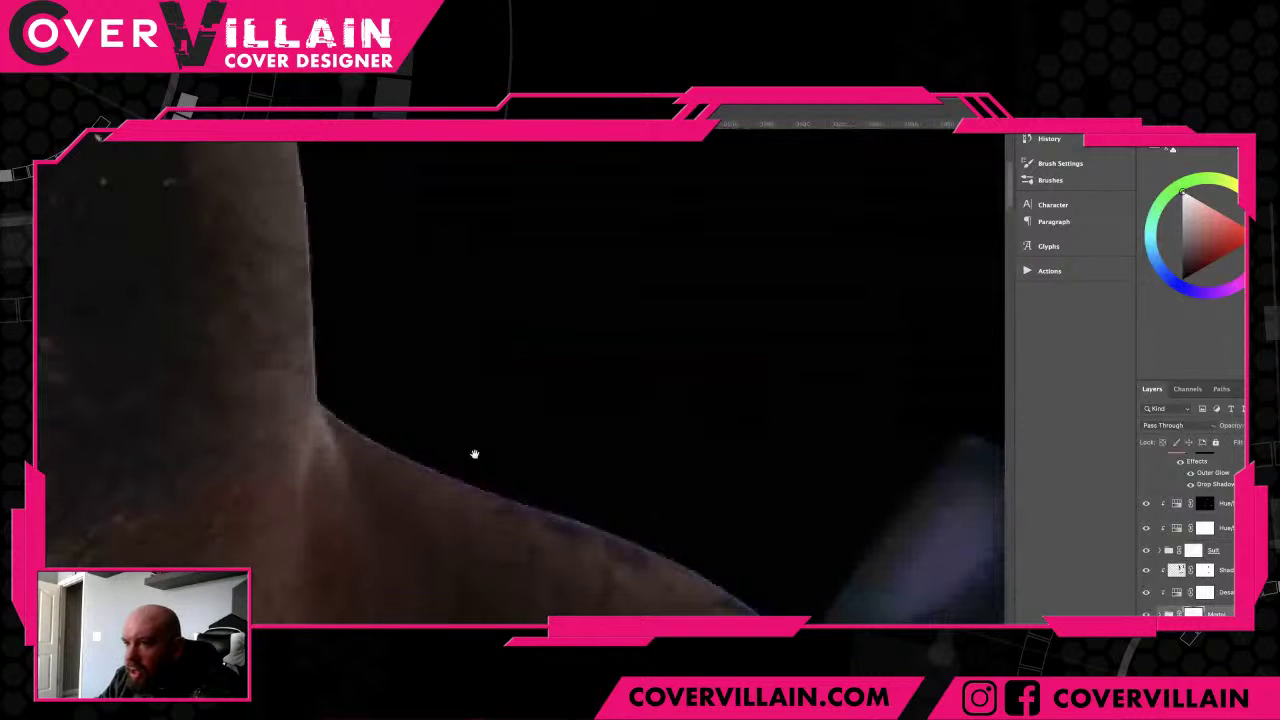
pyautogui.scroll(-5, 474, 455)
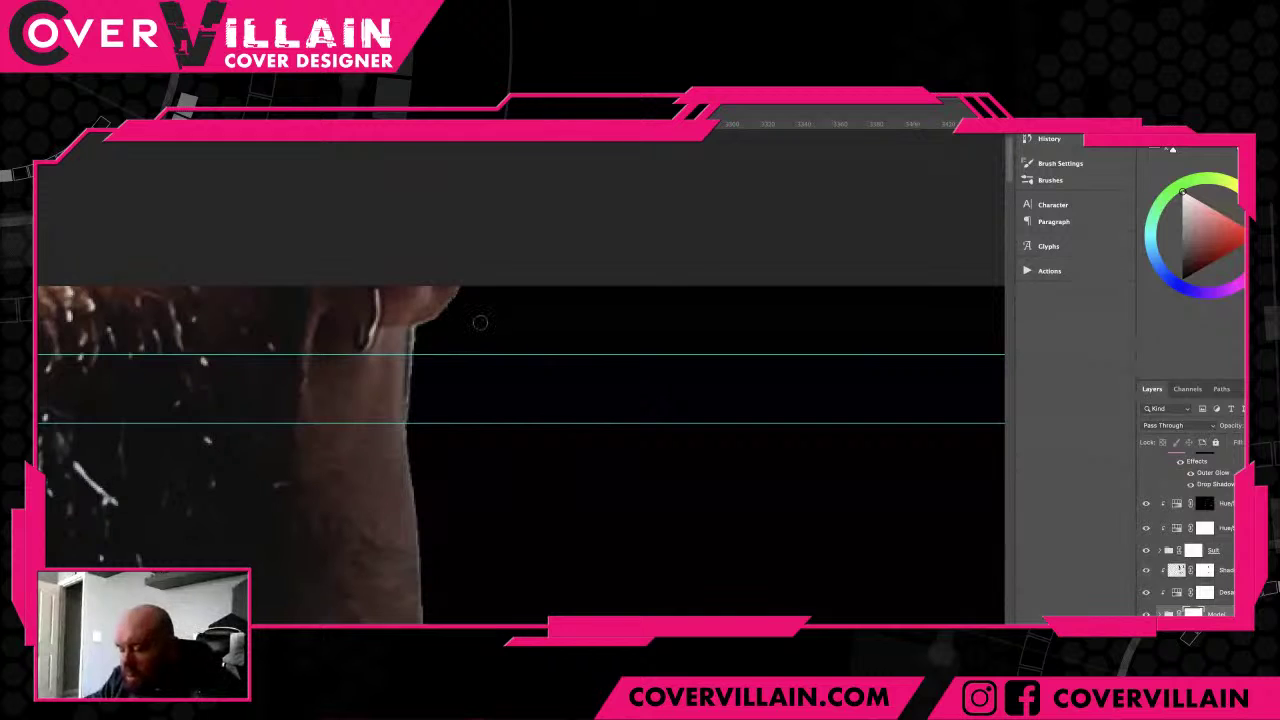
pyautogui.press('x')
pyautogui.moveTo(471, 290); pyautogui.dragTo(437, 321)
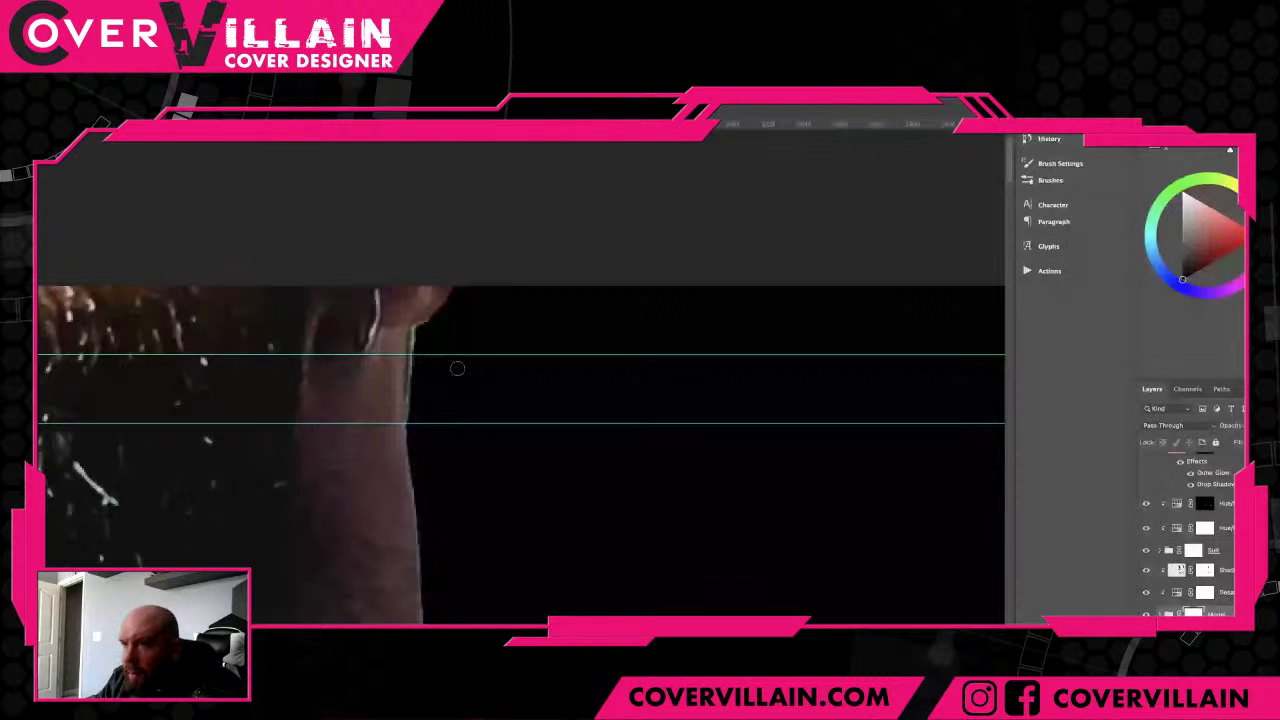
# - Mask away the pale fringe along the neck's outer edge, from below the earlobe down to the shoulder
pyautogui.hotkey('ctrl', '+')
pyautogui.moveTo(457, 366); pyautogui.dragTo(583, 423)
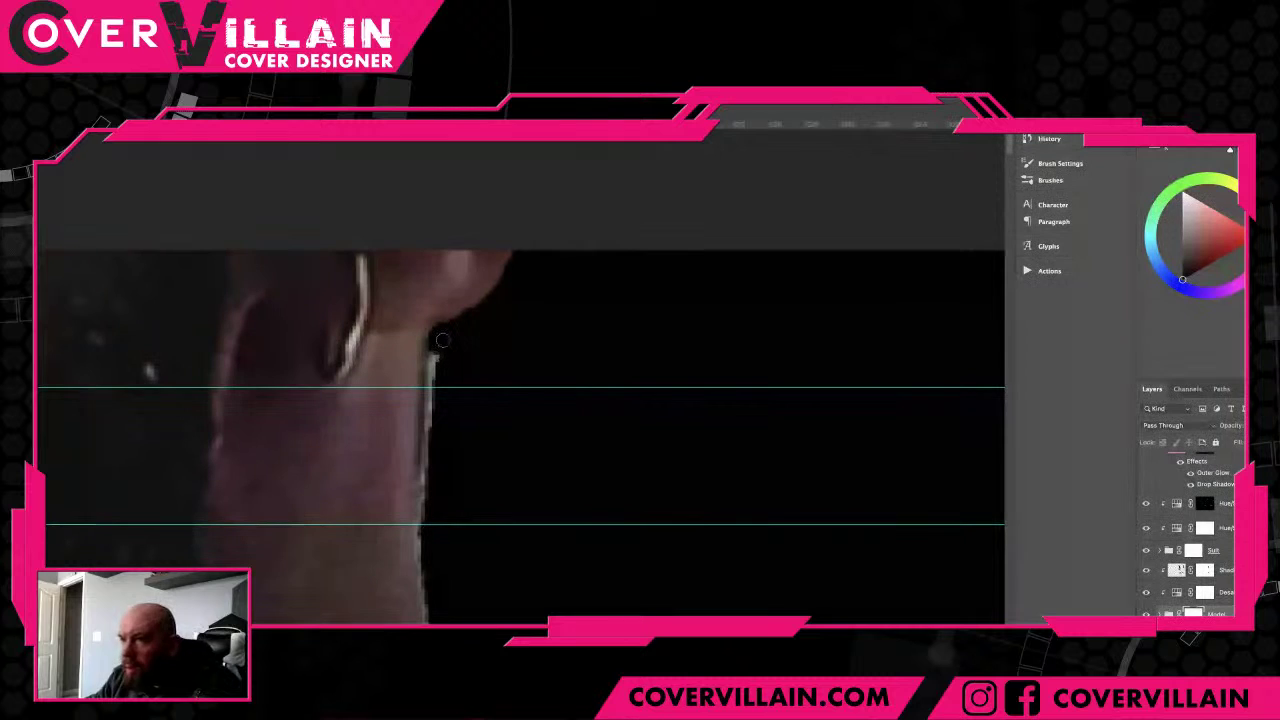
pyautogui.moveTo(434, 355); pyautogui.dragTo(428, 617)
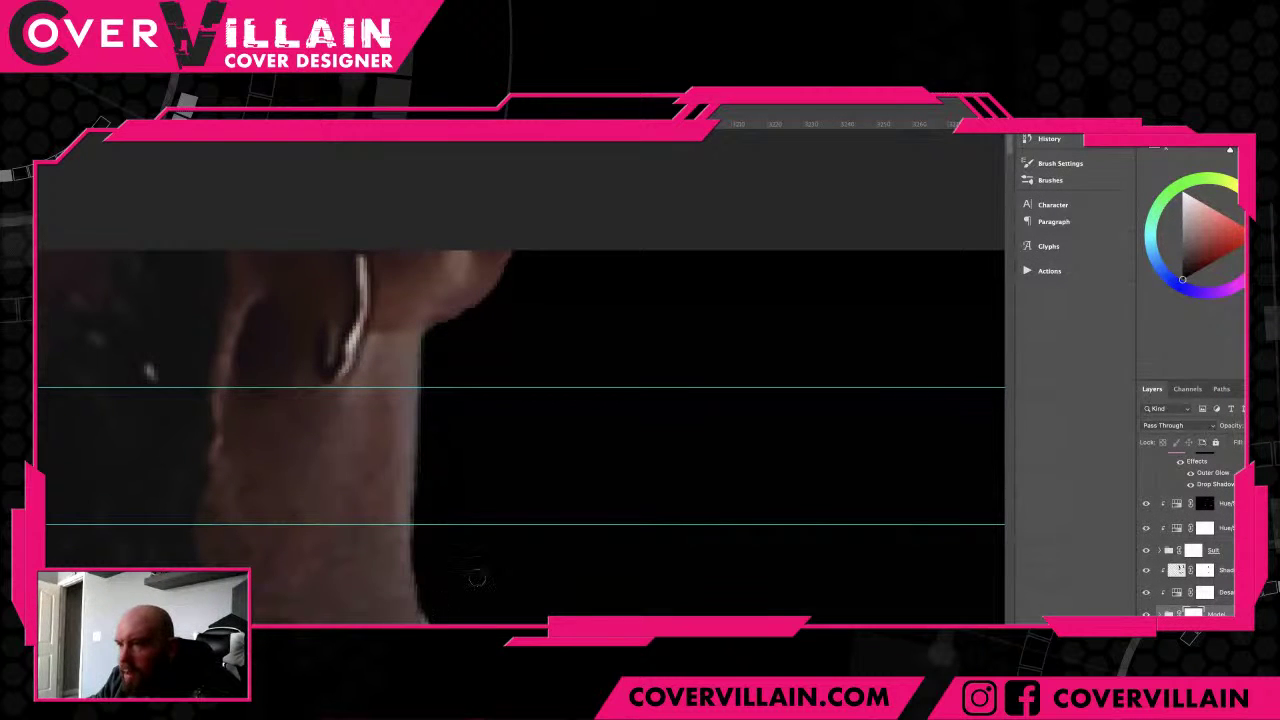
pyautogui.scroll(-5, 477, 578)
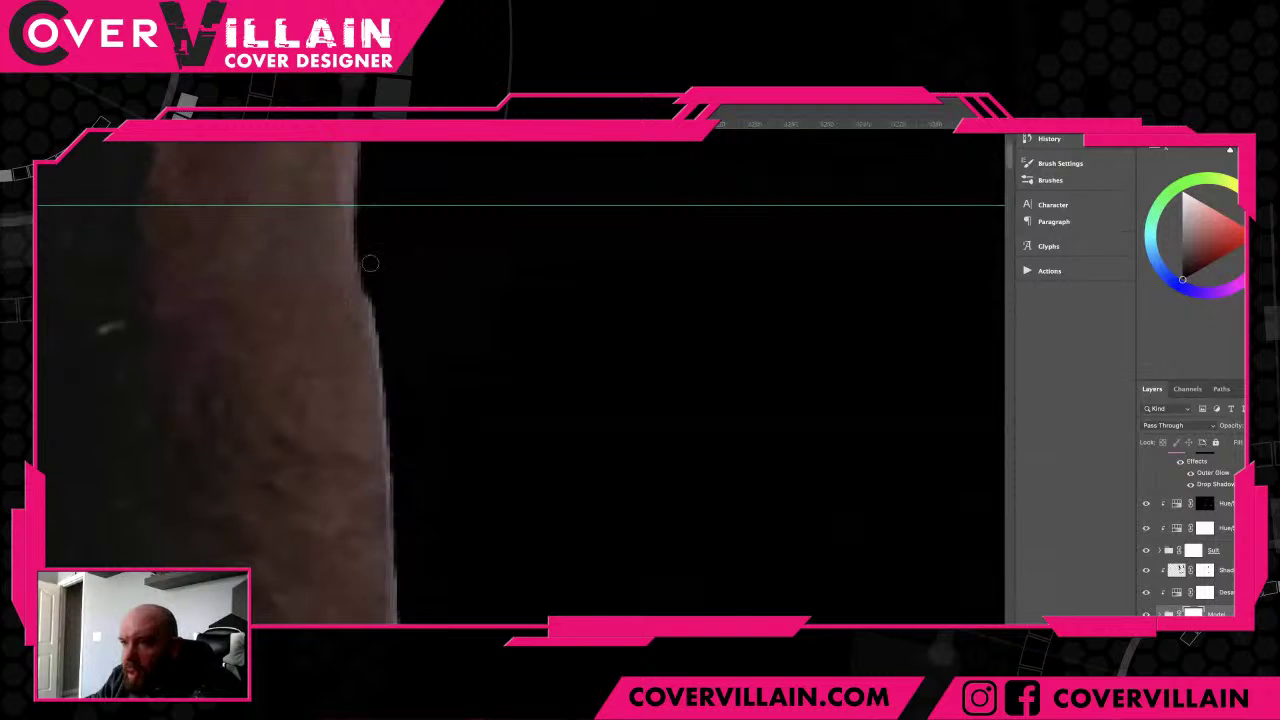
pyautogui.moveTo(370, 263); pyautogui.dragTo(404, 570)
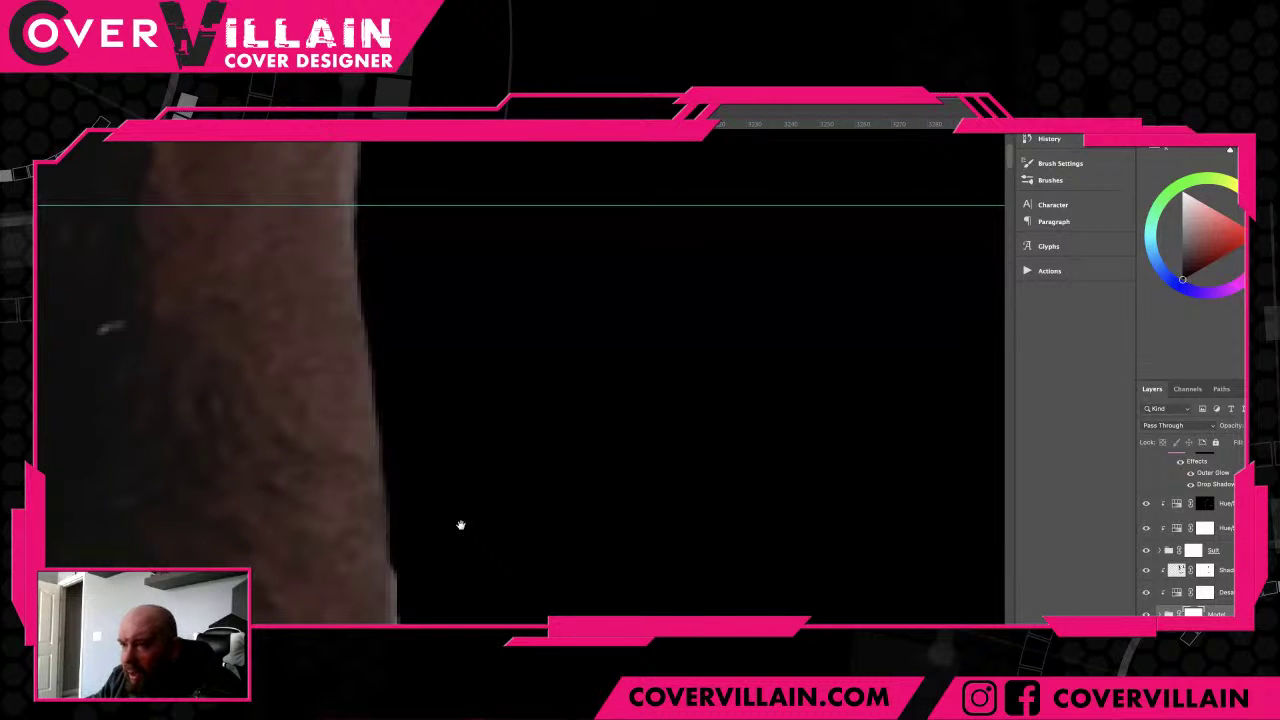
pyautogui.moveTo(461, 525); pyautogui.dragTo(448, 300)
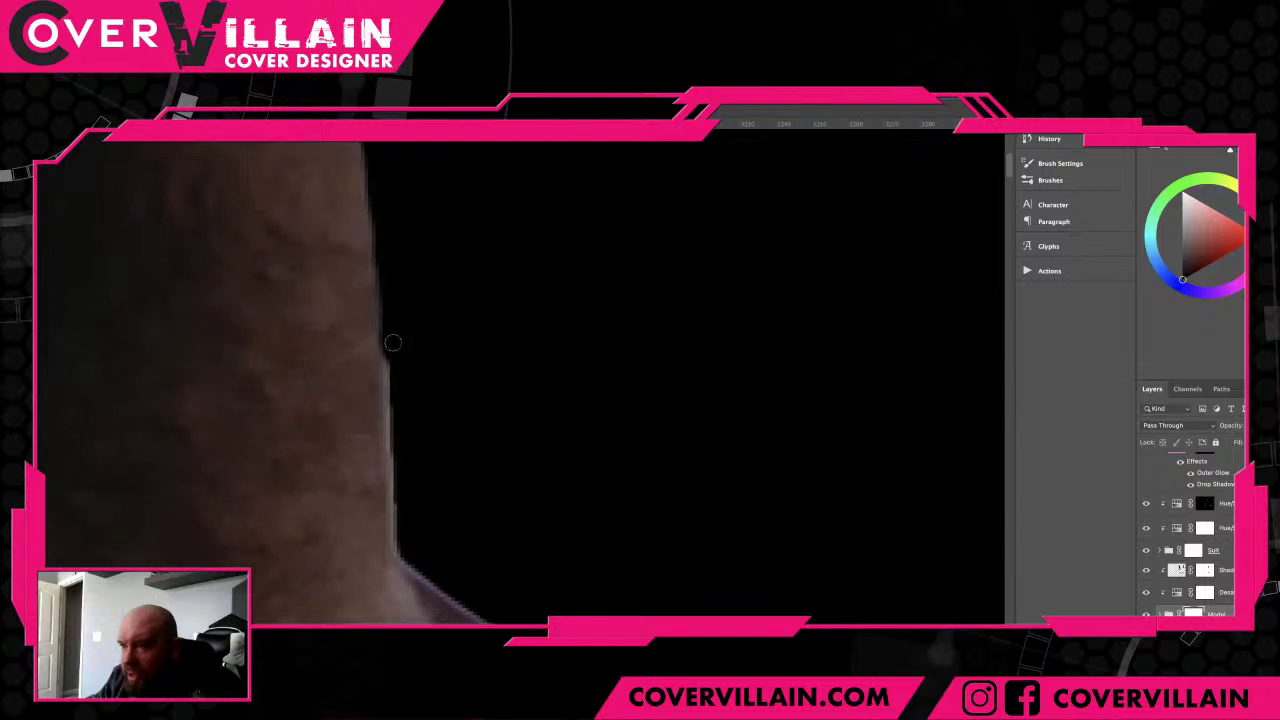
pyautogui.moveTo(394, 343); pyautogui.dragTo(401, 545)
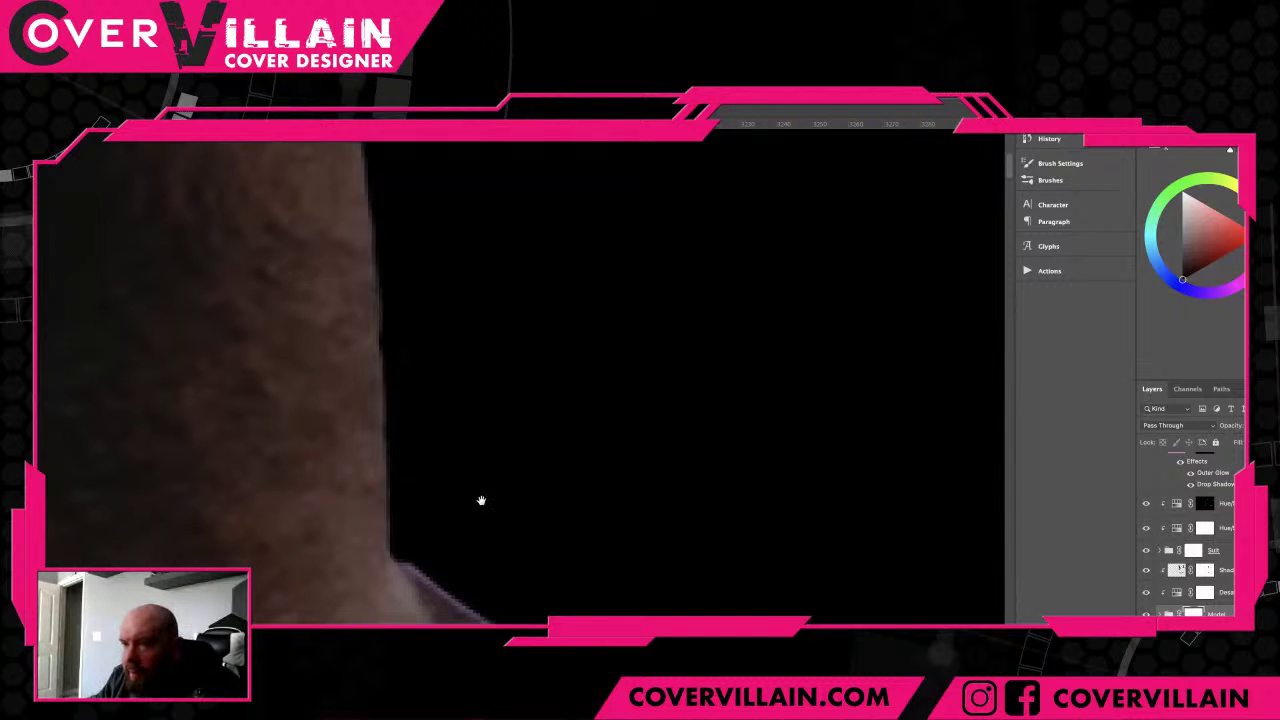
# - Mask away the purple fringe along the bare shoulder's upper edge, from the neck to the armor plate
pyautogui.moveTo(480, 503); pyautogui.dragTo(293, 298)
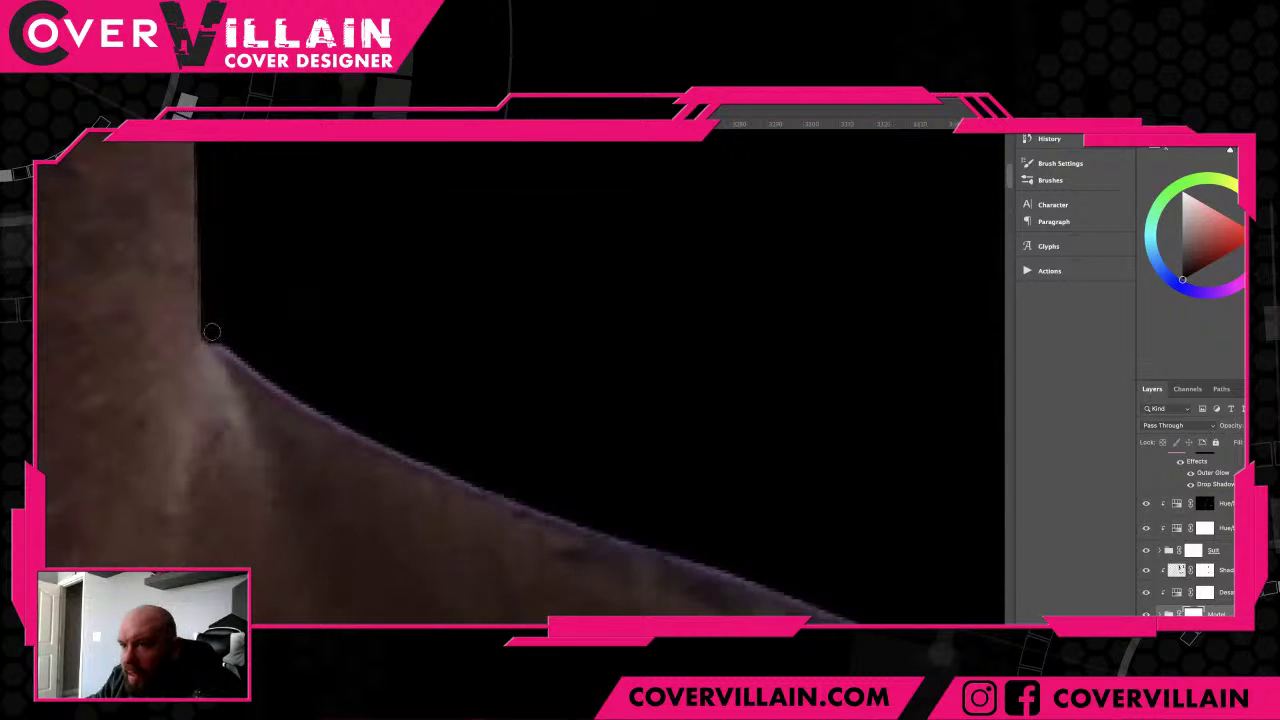
pyautogui.moveTo(212, 332)
pyautogui.mouseDown()
pyautogui.moveTo(365, 440)
pyautogui.moveTo(734, 575)
pyautogui.moveTo(187, 330)
pyautogui.moveTo(197, 349)
pyautogui.moveTo(549, 510)
pyautogui.mouseUp()
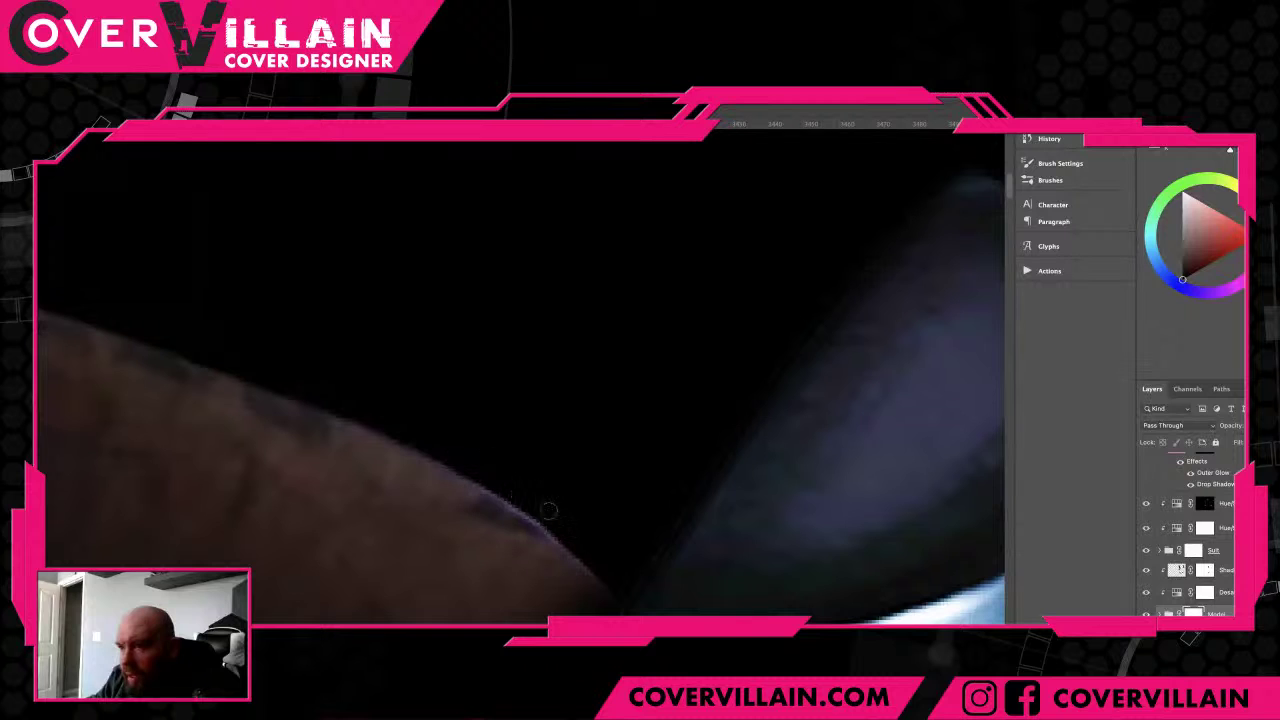
pyautogui.moveTo(391, 421); pyautogui.dragTo(606, 562)
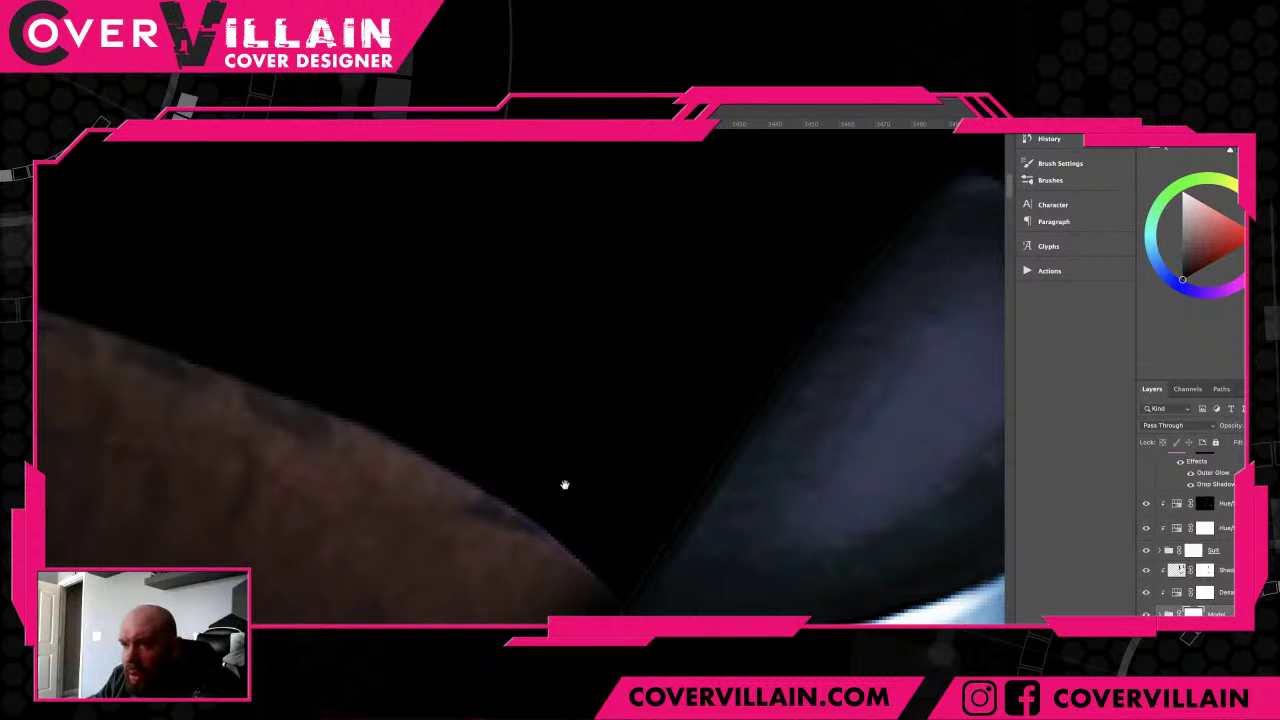
pyautogui.moveTo(565, 486); pyautogui.dragTo(512, 415)
pyautogui.moveTo(305, 348)
pyautogui.mouseDown()
pyautogui.moveTo(449, 427)
pyautogui.moveTo(556, 512)
pyautogui.mouseUp()
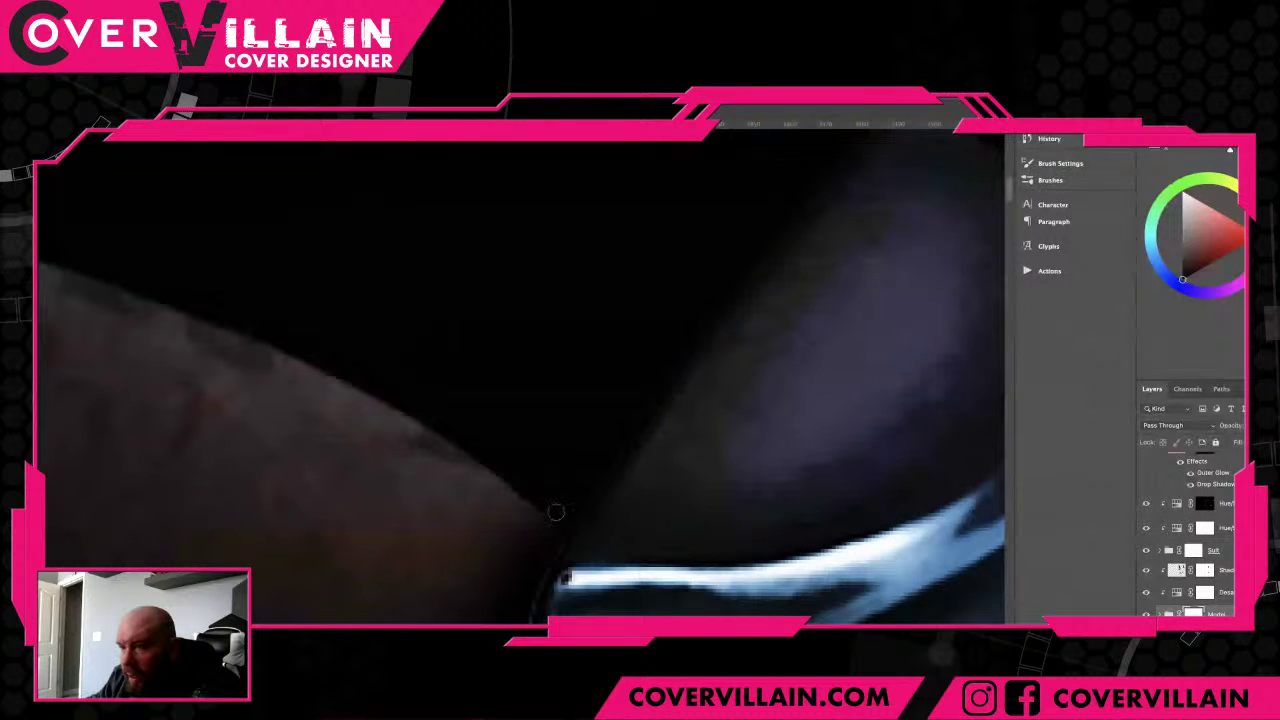
# - Trim the remaining mask edge of the bare shoulder where it runs into the armor plate
pyautogui.moveTo(470, 440); pyautogui.dragTo(556, 508)
pyautogui.moveTo(301, 319); pyautogui.dragTo(435, 417)
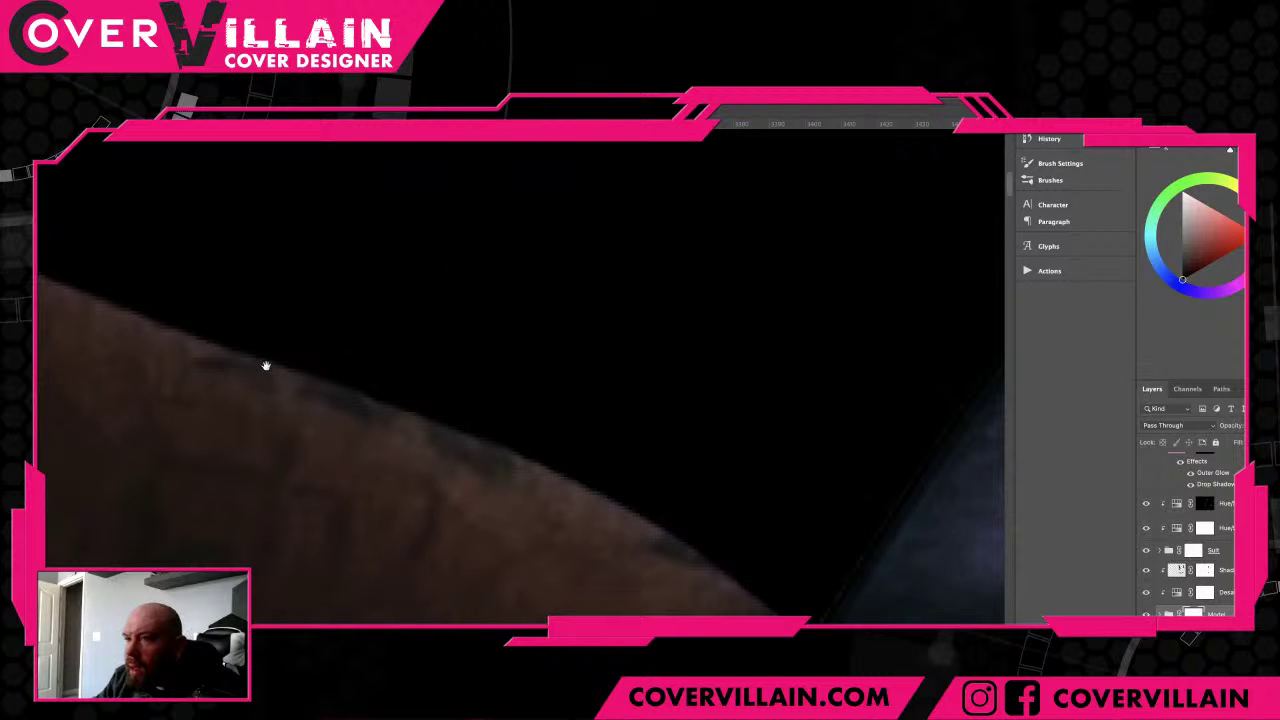
pyautogui.moveTo(266, 366); pyautogui.dragTo(391, 466)
pyautogui.moveTo(240, 400); pyautogui.dragTo(403, 486)
# - Mask away the purple fringe along the beard's outer edge on the opposite side, from below the ear to under the chin
pyautogui.moveTo(290, 420); pyautogui.dragTo(543, 437)
pyautogui.moveTo(370, 430)
pyautogui.mouseDown()
pyautogui.moveTo(614, 379)
pyautogui.moveTo(631, 449)
pyautogui.moveTo(523, 449)
pyautogui.moveTo(500, 374)
pyautogui.moveTo(522, 484)
pyautogui.mouseUp()
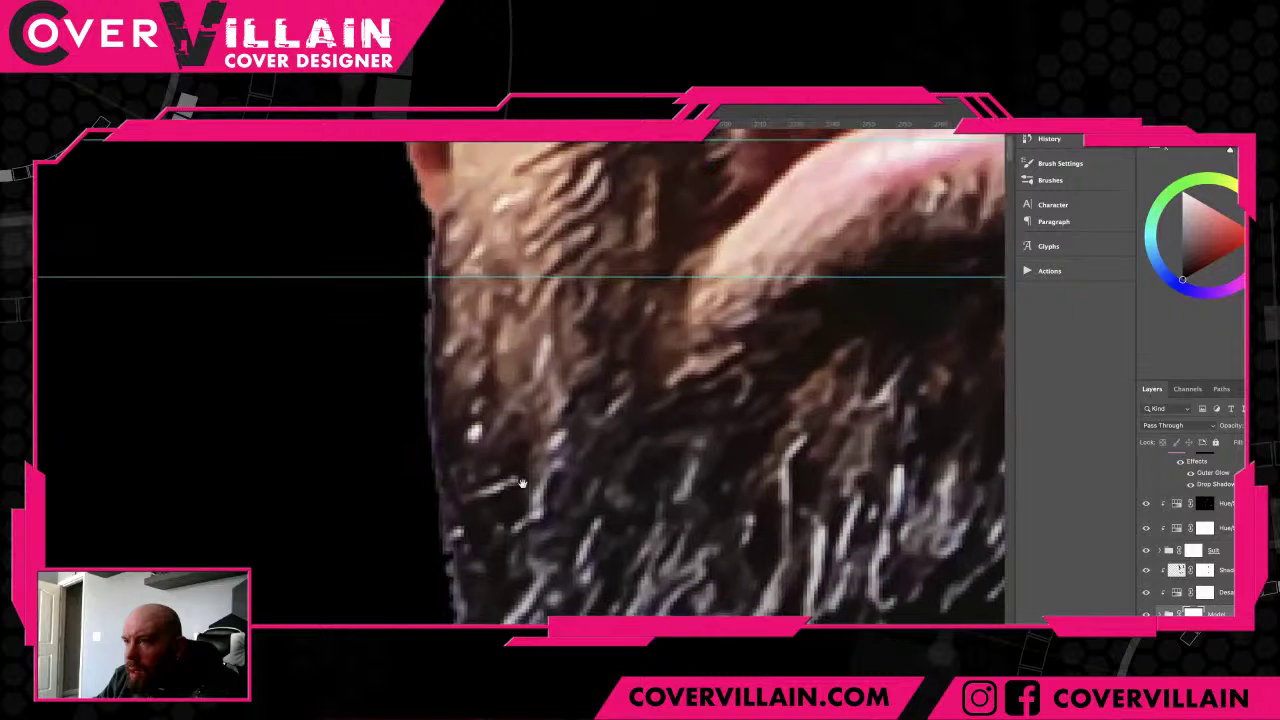
pyautogui.scroll(6, 515, 420)
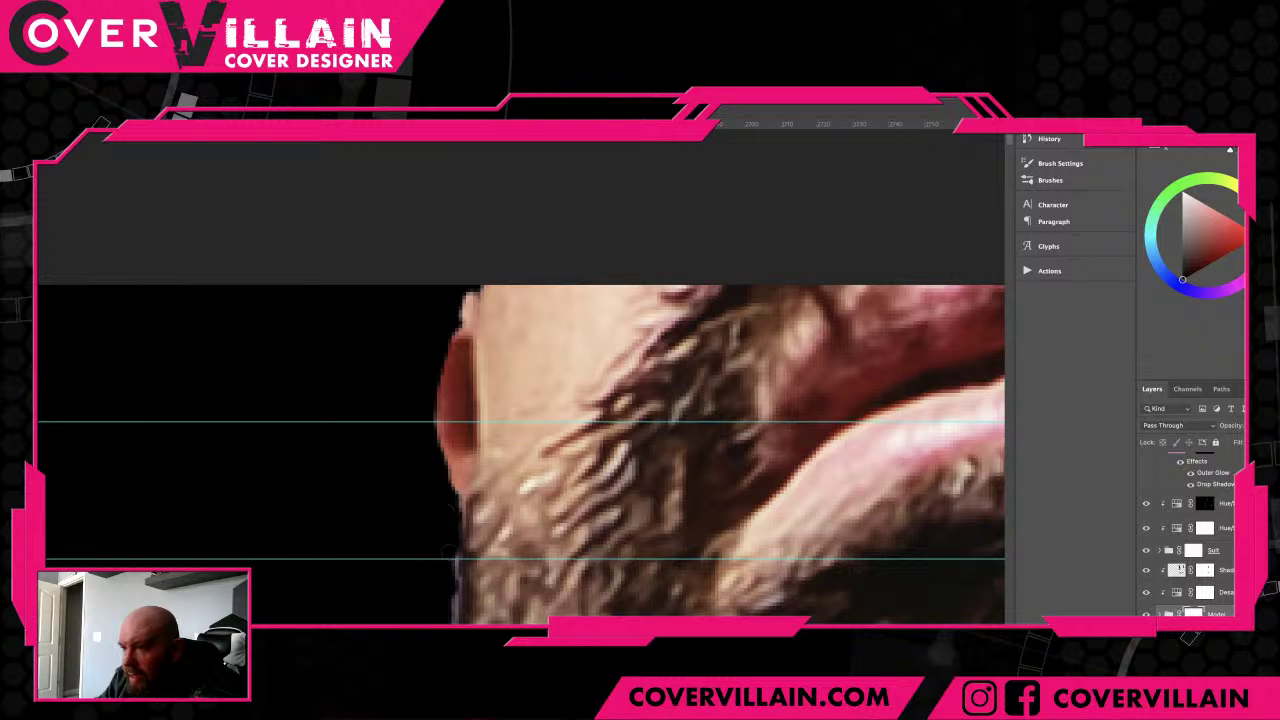
pyautogui.moveTo(455, 610); pyautogui.dragTo(442, 214)
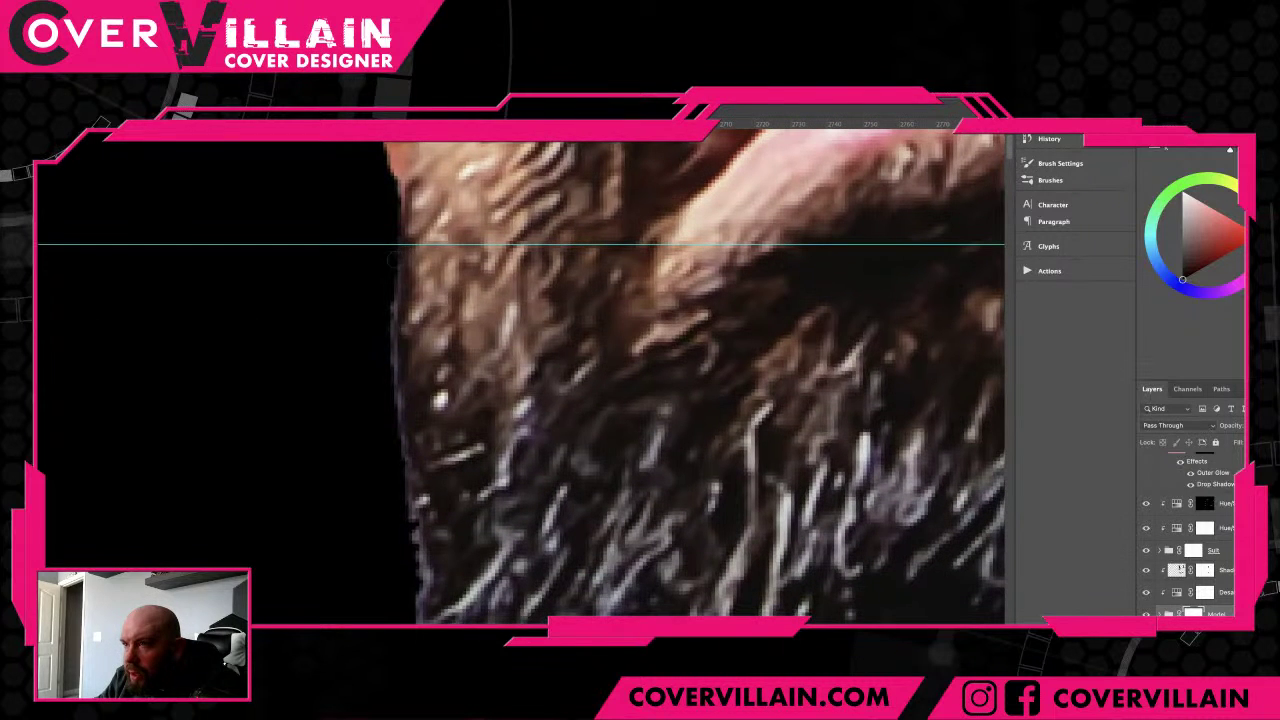
pyautogui.moveTo(386, 281)
pyautogui.mouseDown()
pyautogui.moveTo(396, 546)
pyautogui.moveTo(407, 527)
pyautogui.moveTo(415, 544)
pyautogui.moveTo(410, 622)
pyautogui.mouseUp()
pyautogui.moveTo(434, 508)
pyautogui.mouseDown()
pyautogui.moveTo(434, 420)
pyautogui.moveTo(405, 357)
pyautogui.moveTo(384, 402)
pyautogui.moveTo(387, 455)
pyautogui.moveTo(423, 609)
pyautogui.mouseUp()
pyautogui.moveTo(468, 525); pyautogui.dragTo(352, 302)
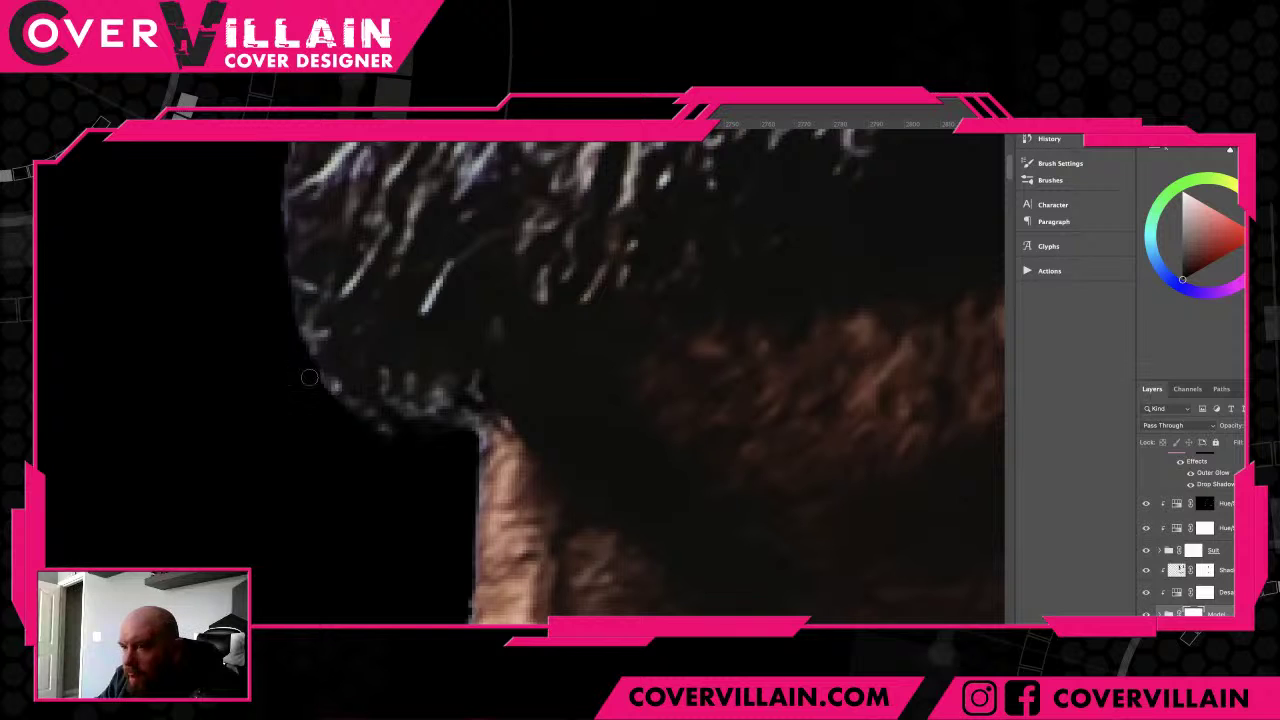
pyautogui.moveTo(309, 377); pyautogui.dragTo(395, 441)
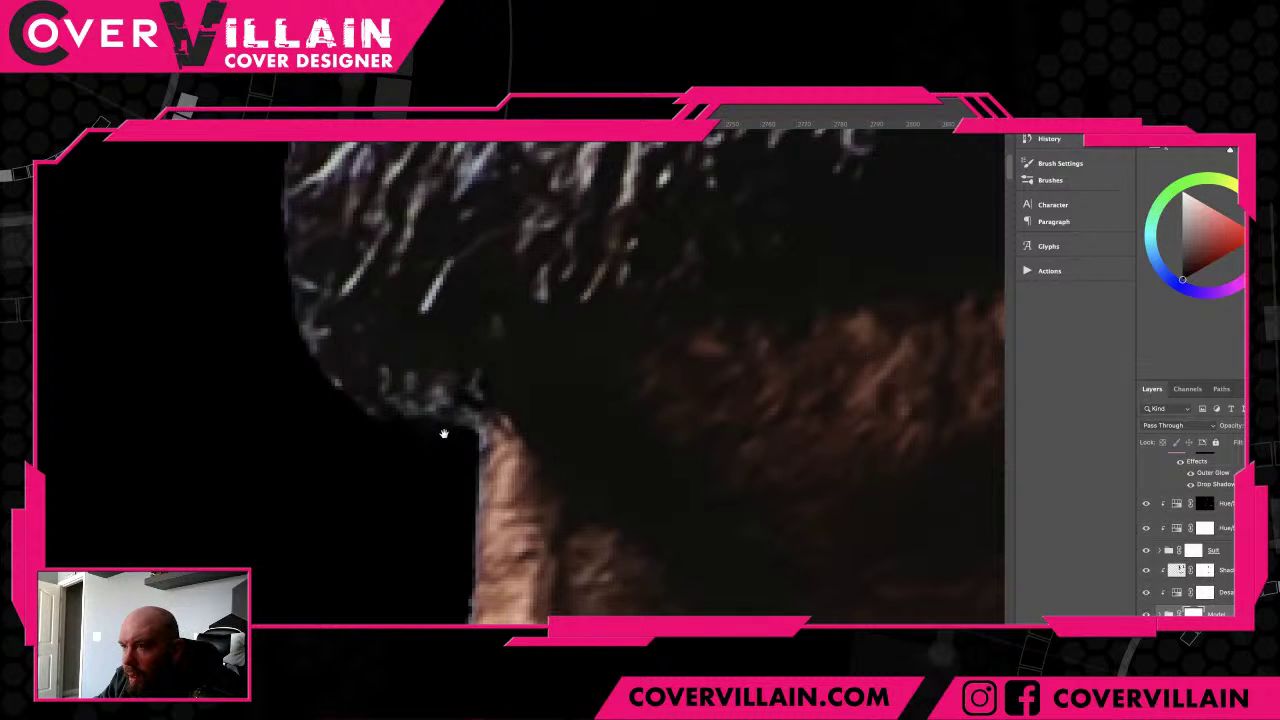
# - Mask away the fringe along the brightly lit side of the neck, from under the beard down to the armor collar
pyautogui.moveTo(444, 433); pyautogui.dragTo(406, 298)
pyautogui.moveTo(430, 324)
pyautogui.mouseDown()
pyautogui.moveTo(424, 522)
pyautogui.moveTo(396, 616)
pyautogui.mouseUp()
pyautogui.moveTo(460, 510); pyautogui.dragTo(598, 207)
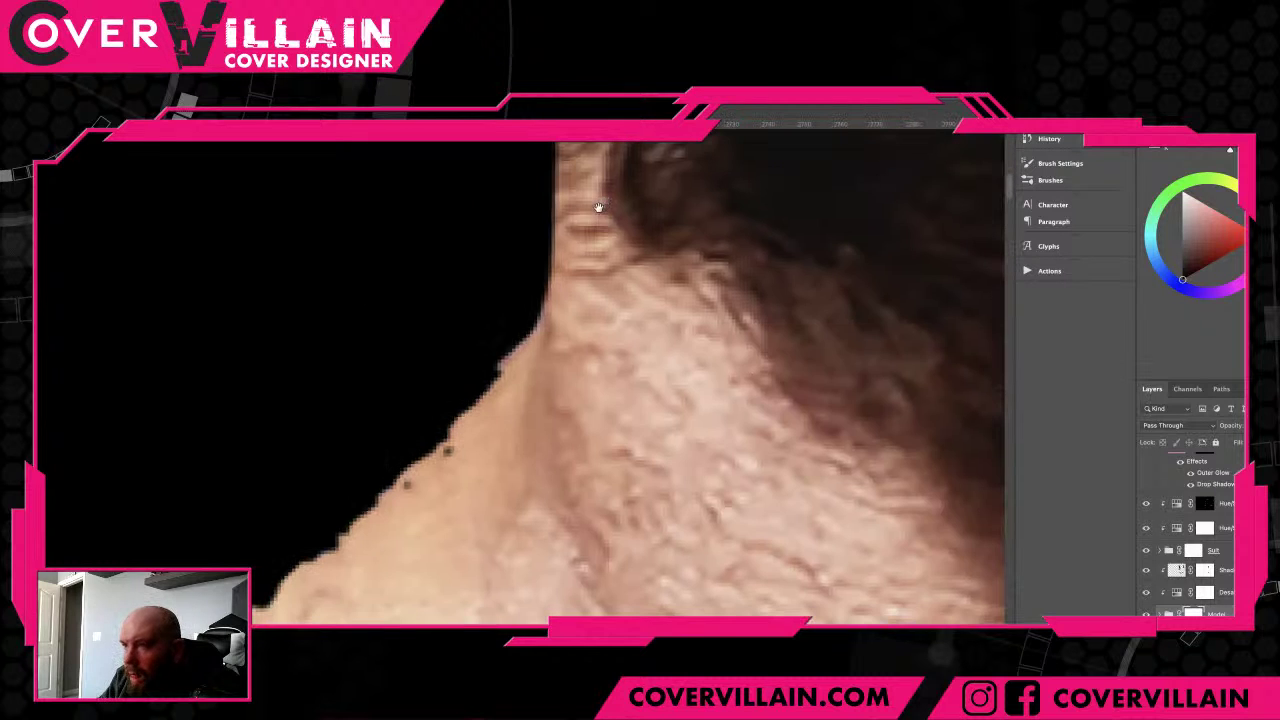
pyautogui.moveTo(535, 298); pyautogui.dragTo(481, 371)
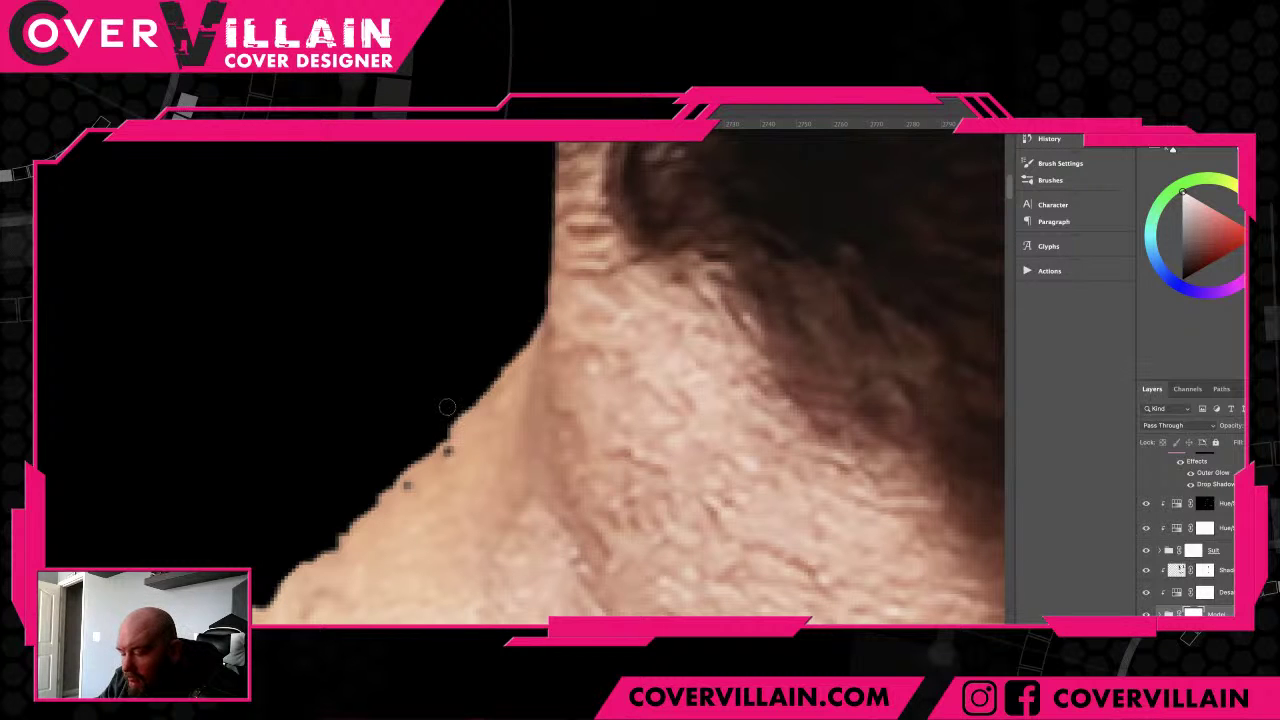
pyautogui.press('x')
pyautogui.moveTo(456, 402)
pyautogui.mouseDown()
pyautogui.moveTo(394, 468)
pyautogui.moveTo(519, 291)
pyautogui.moveTo(400, 412)
pyautogui.moveTo(238, 522)
pyautogui.mouseUp()
pyautogui.moveTo(293, 474); pyautogui.dragTo(303, 466)
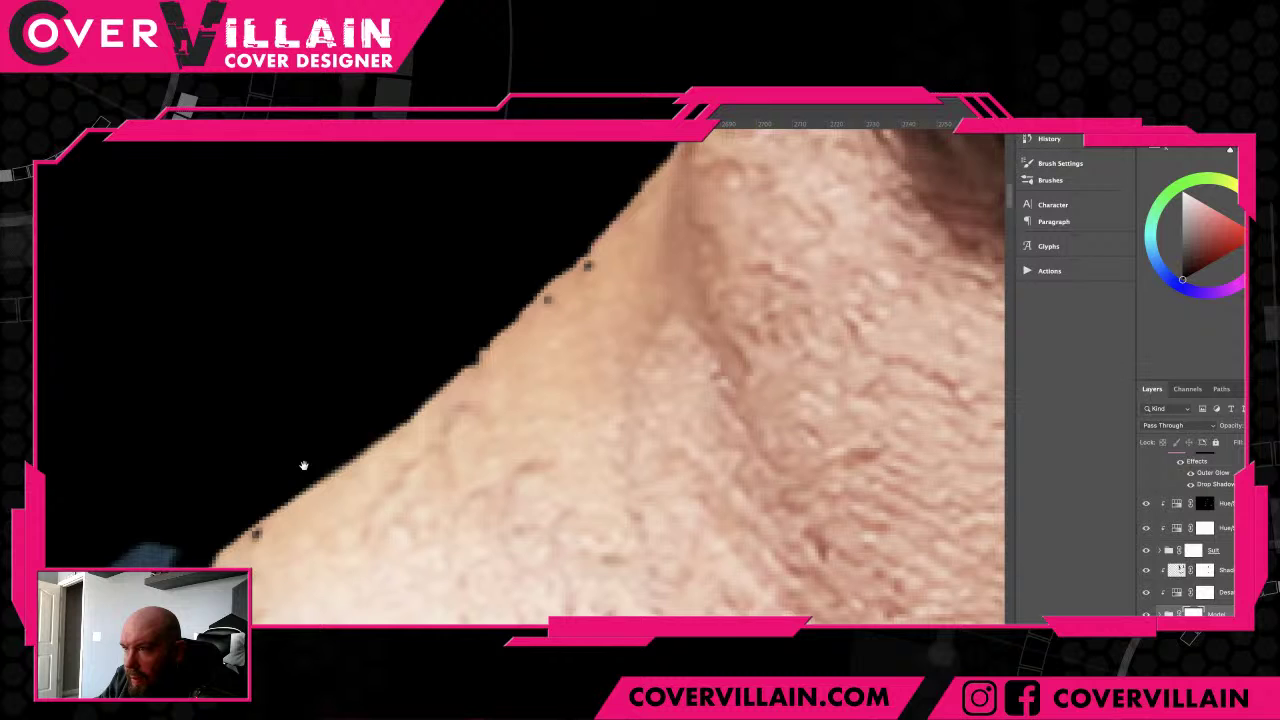
pyautogui.moveTo(303, 466); pyautogui.dragTo(449, 316)
pyautogui.moveTo(437, 368); pyautogui.dragTo(497, 467)
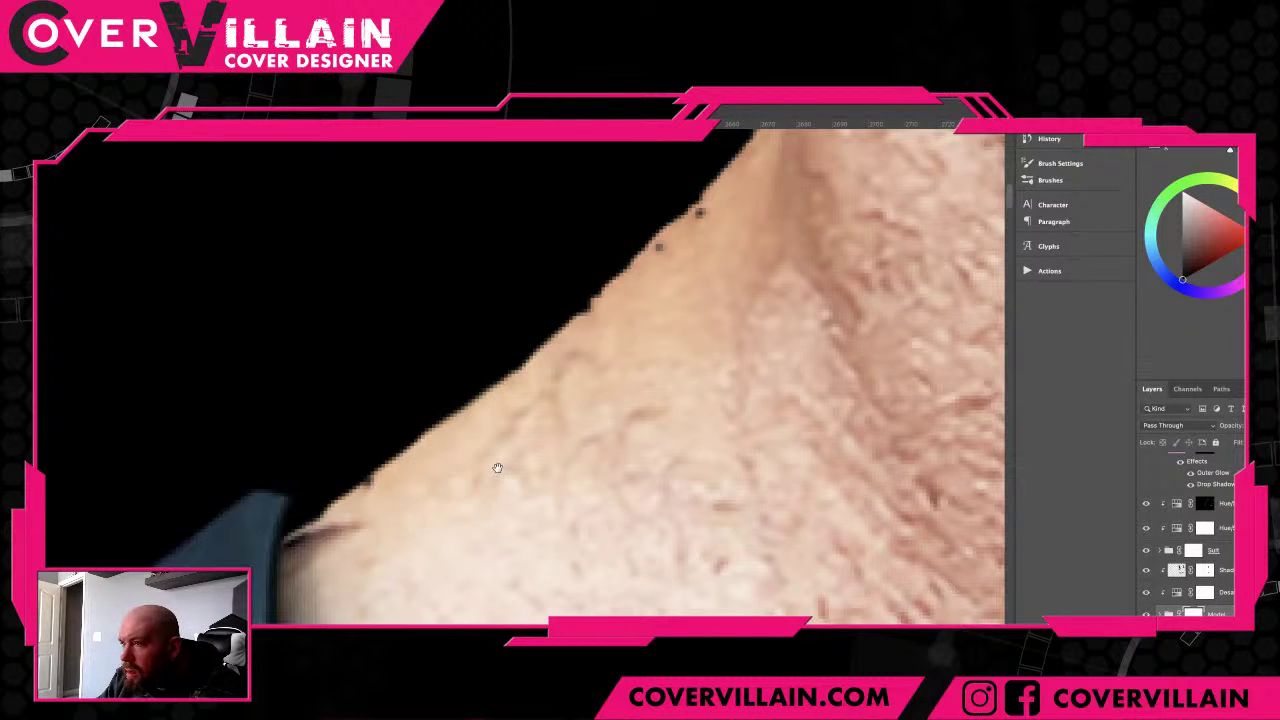
# - Mask away the purple fringe along the lit side of the bare torso, from beneath the arm down the ribs
pyautogui.moveTo(498, 468); pyautogui.dragTo(686, 391)
pyautogui.moveTo(400, 360); pyautogui.dragTo(669, 340)
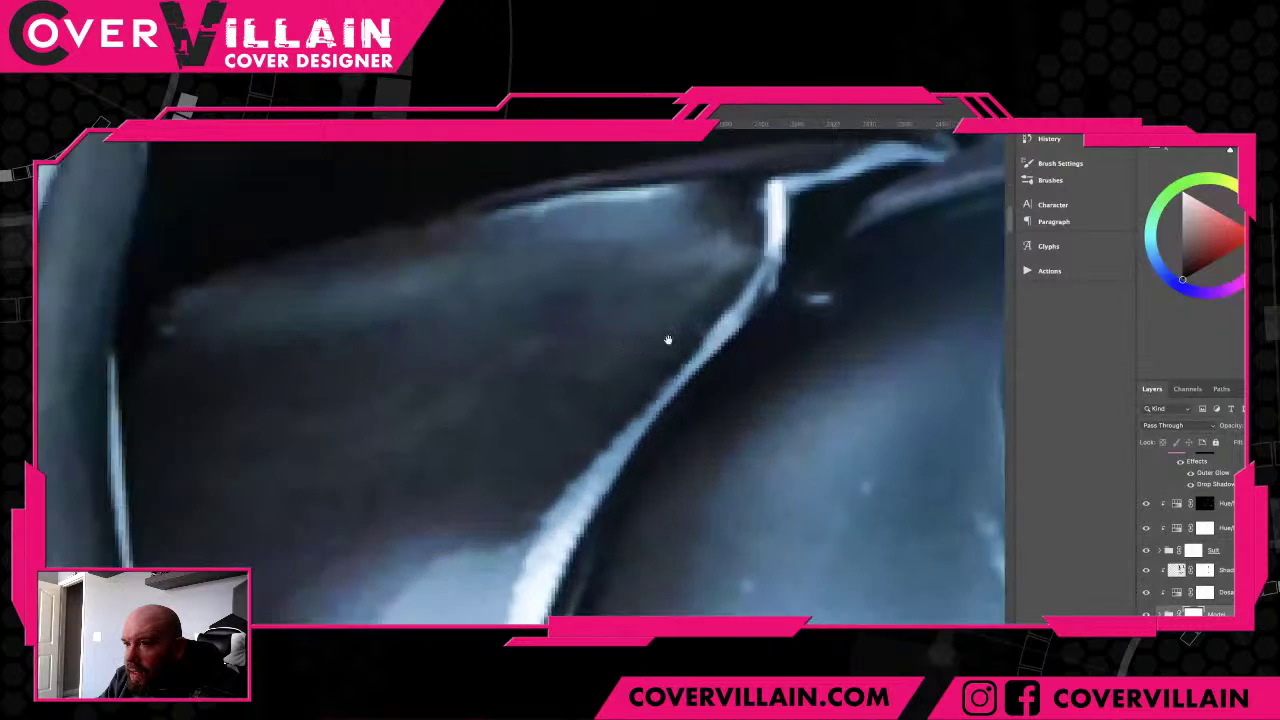
pyautogui.moveTo(300, 480); pyautogui.dragTo(540, 377)
pyautogui.moveTo(340, 560); pyautogui.dragTo(538, 381)
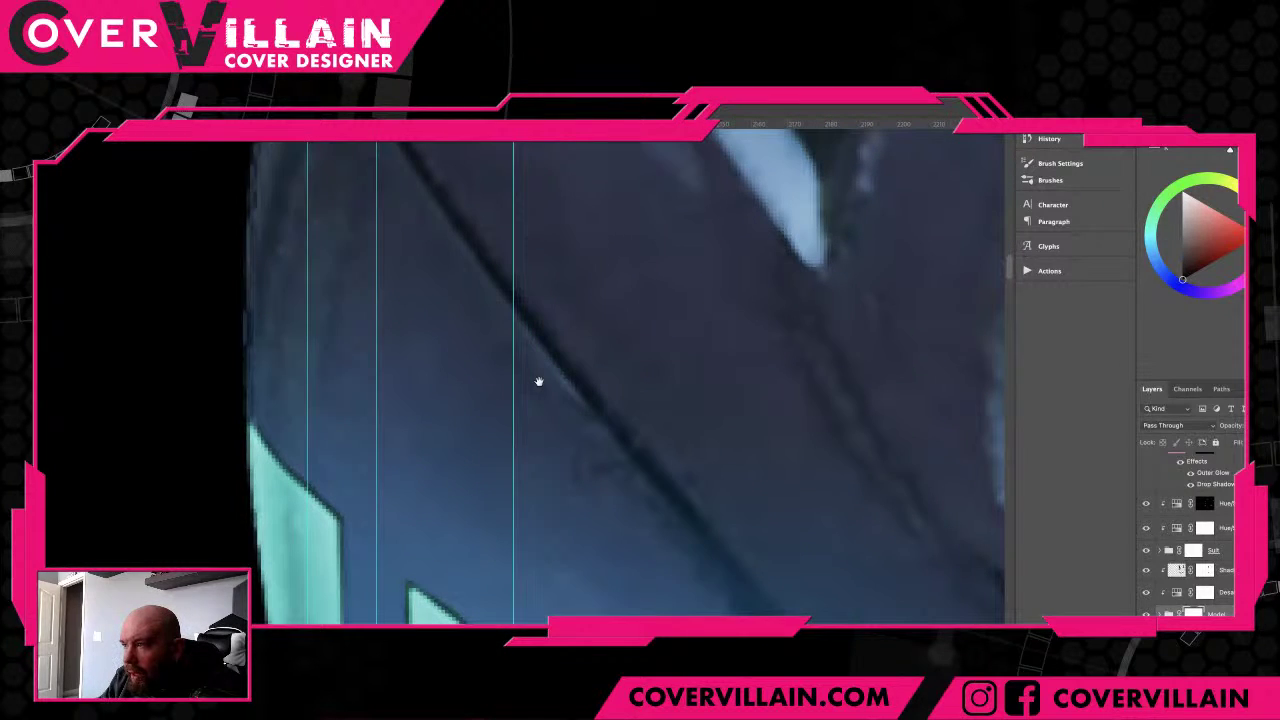
pyautogui.moveTo(538, 381); pyautogui.dragTo(645, 169)
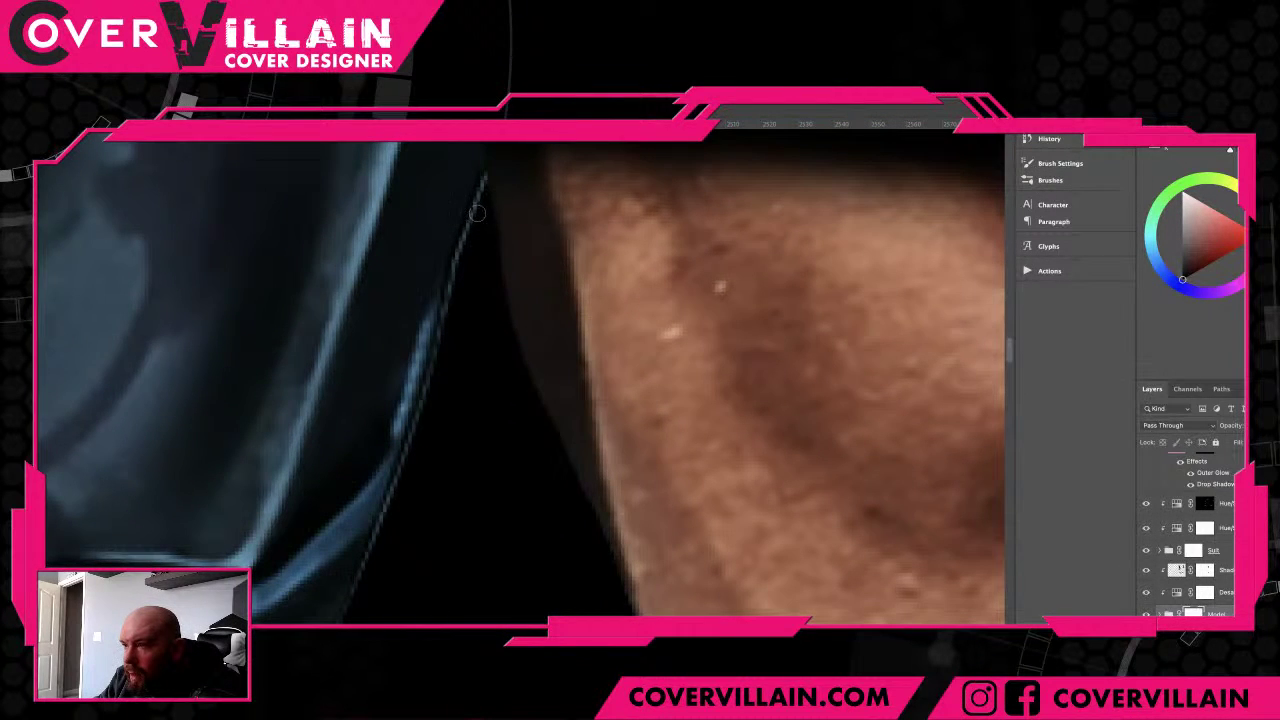
pyautogui.moveTo(530, 390); pyautogui.dragTo(486, 56)
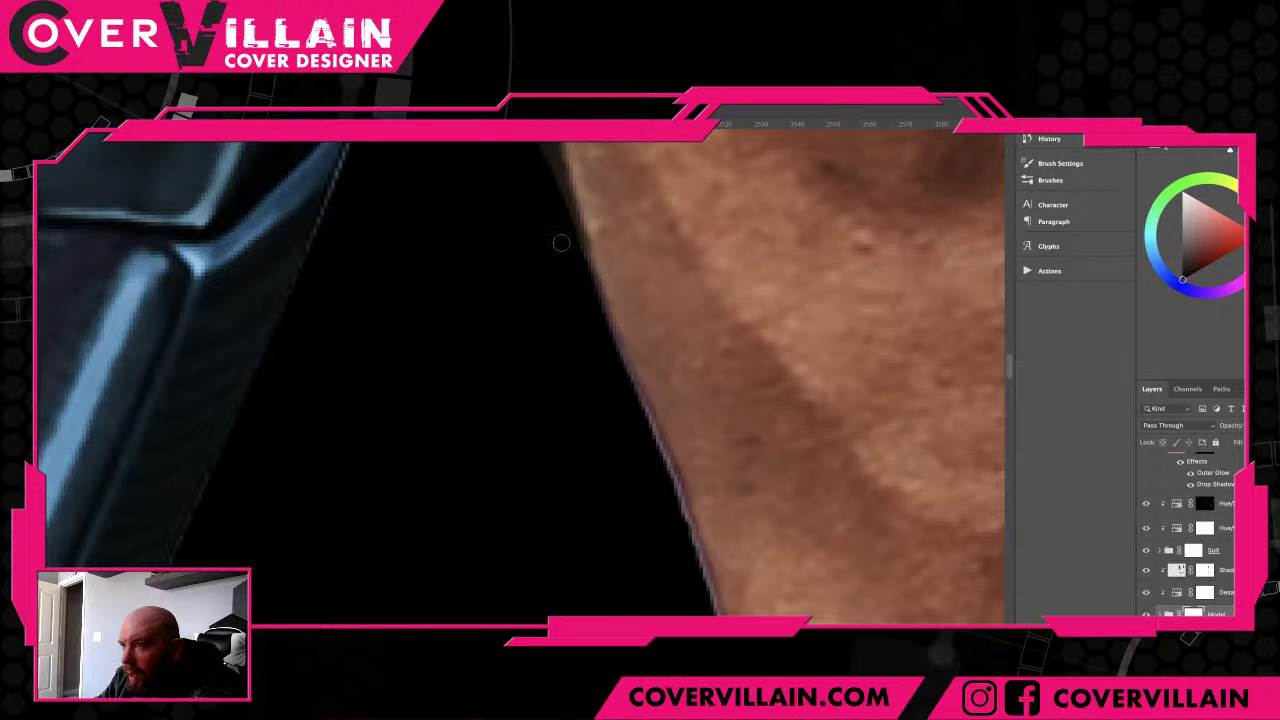
pyautogui.moveTo(561, 243)
pyautogui.mouseDown()
pyautogui.moveTo(656, 438)
pyautogui.moveTo(691, 551)
pyautogui.moveTo(416, 211)
pyautogui.mouseUp()
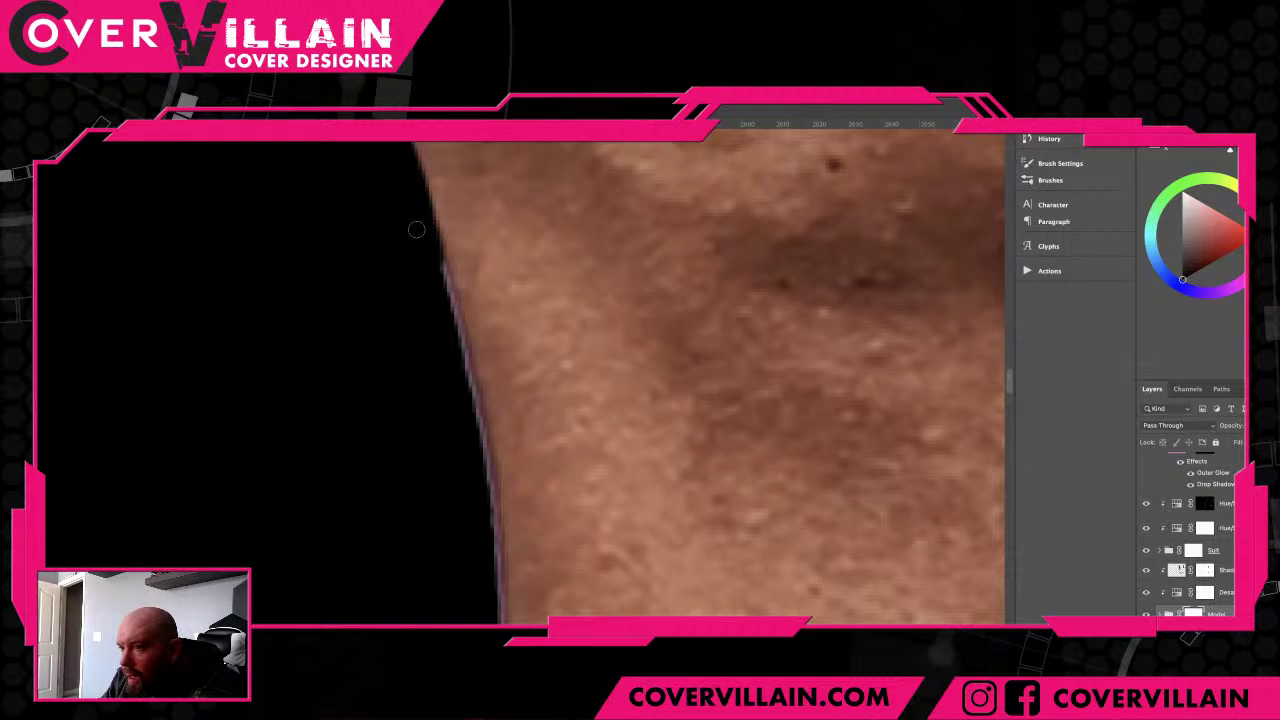
pyautogui.moveTo(416, 229); pyautogui.dragTo(492, 590)
pyautogui.moveTo(552, 474); pyautogui.dragTo(563, 260)
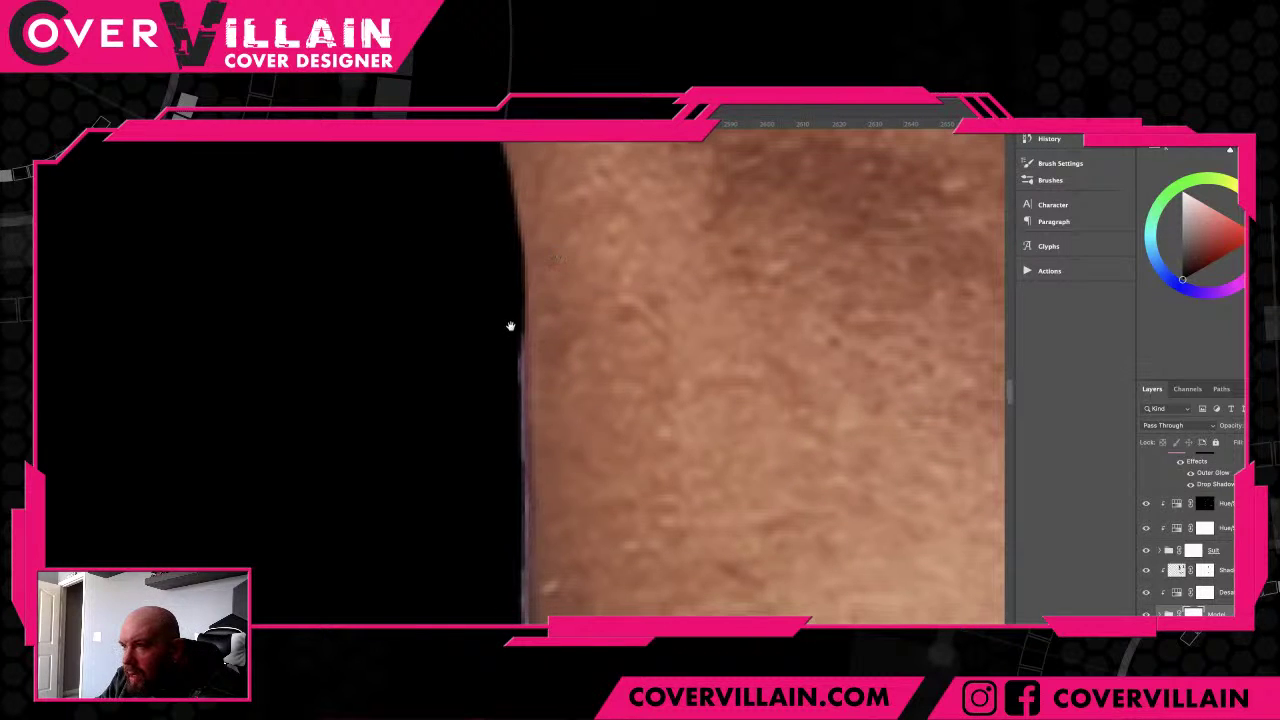
# - Trim the purple fringe off the nearly vertical stretch of the lit torso edge below the ribs
pyautogui.moveTo(512, 326); pyautogui.dragTo(507, 448)
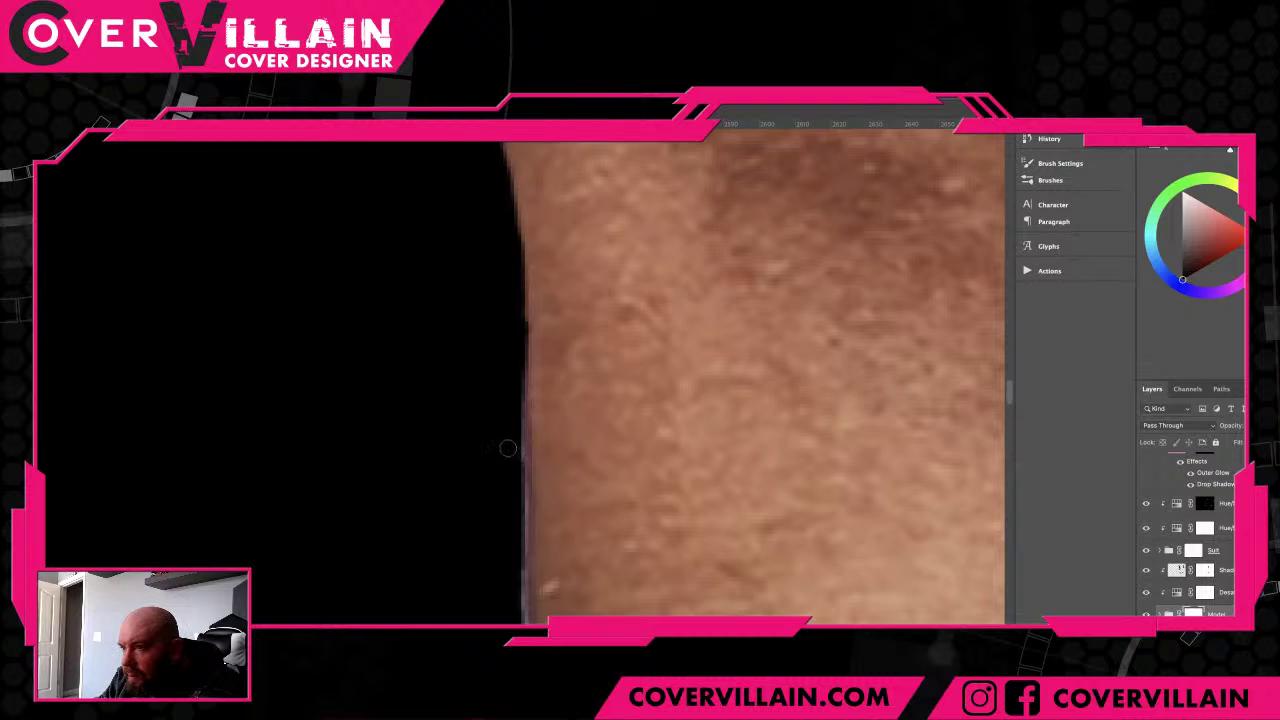
pyautogui.moveTo(512, 375); pyautogui.dragTo(518, 573)
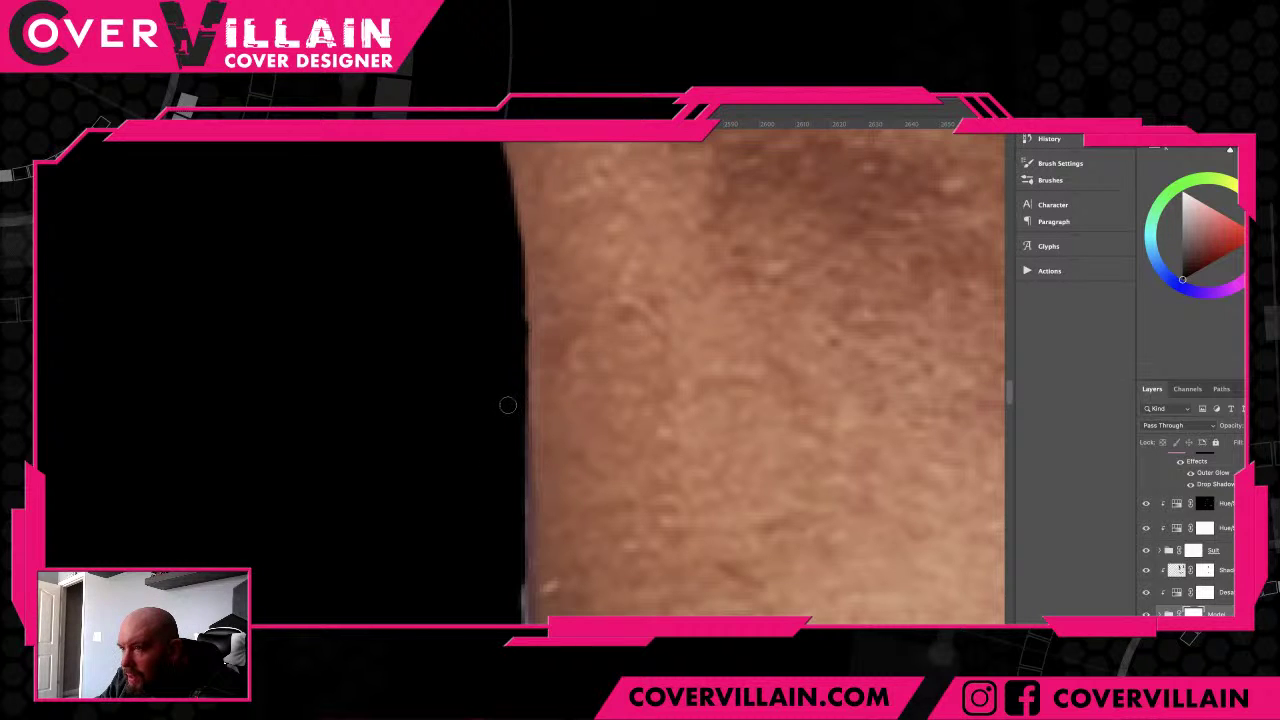
pyautogui.moveTo(511, 456); pyautogui.dragTo(515, 612)
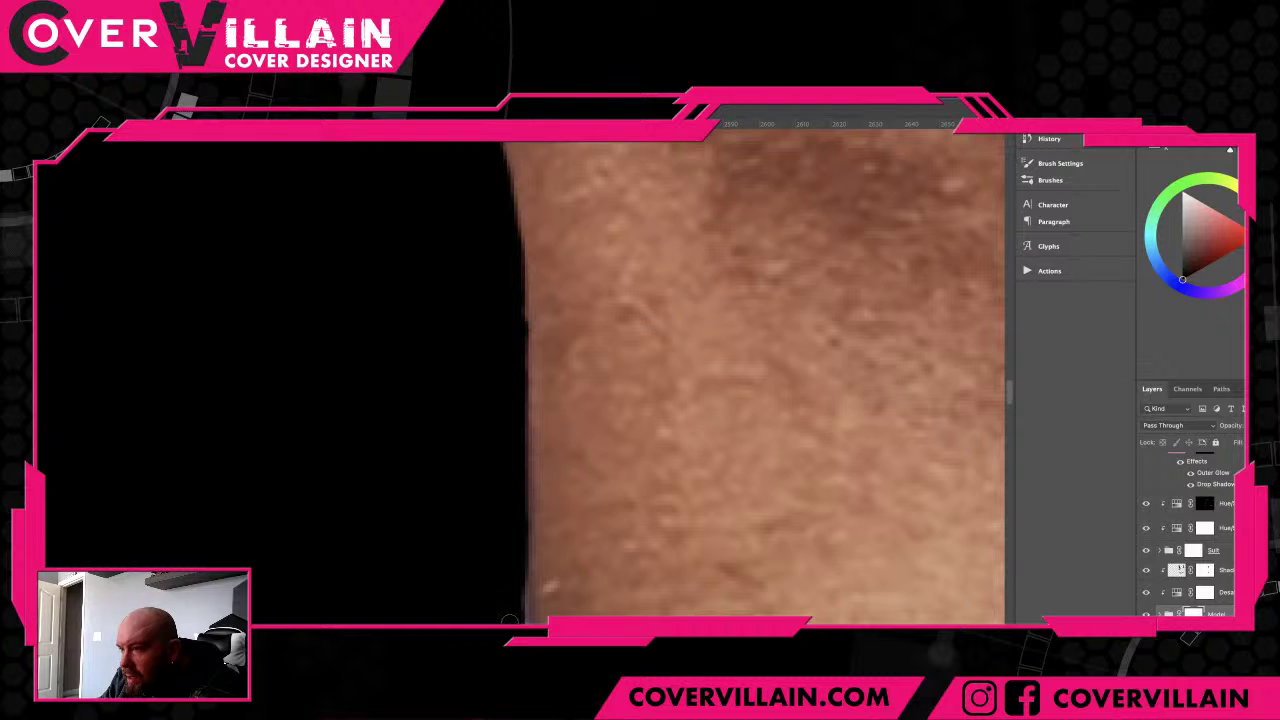
pyautogui.moveTo(530, 320)
pyautogui.mouseDown()
pyautogui.moveTo(555, 302)
pyautogui.moveTo(528, 345)
pyautogui.moveTo(556, 620)
pyautogui.mouseUp()
# - Clean the mask edge around the waist crease and along the hip skin down to the lower armor
pyautogui.moveTo(620, 506); pyautogui.dragTo(556, 269)
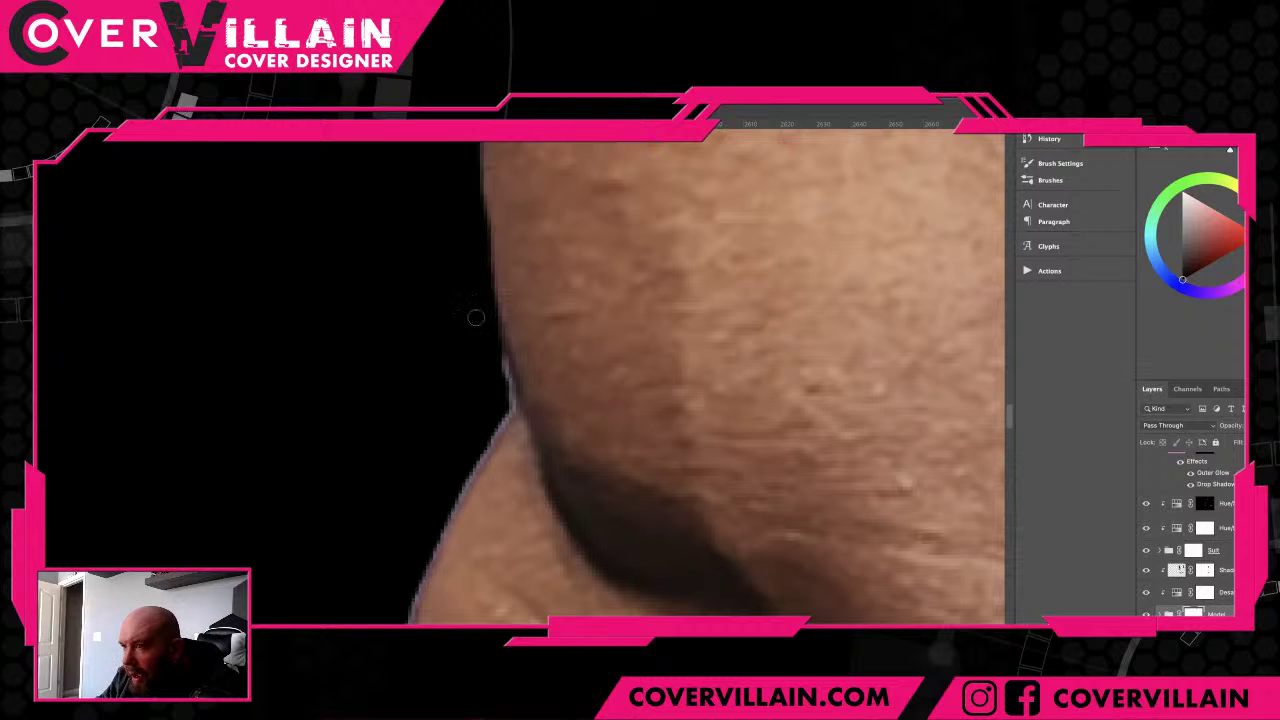
pyautogui.moveTo(494, 355)
pyautogui.mouseDown()
pyautogui.moveTo(502, 425)
pyautogui.moveTo(442, 500)
pyautogui.mouseUp()
pyautogui.moveTo(514, 397)
pyautogui.mouseDown()
pyautogui.moveTo(566, 294)
pyautogui.moveTo(445, 538)
pyautogui.mouseUp()
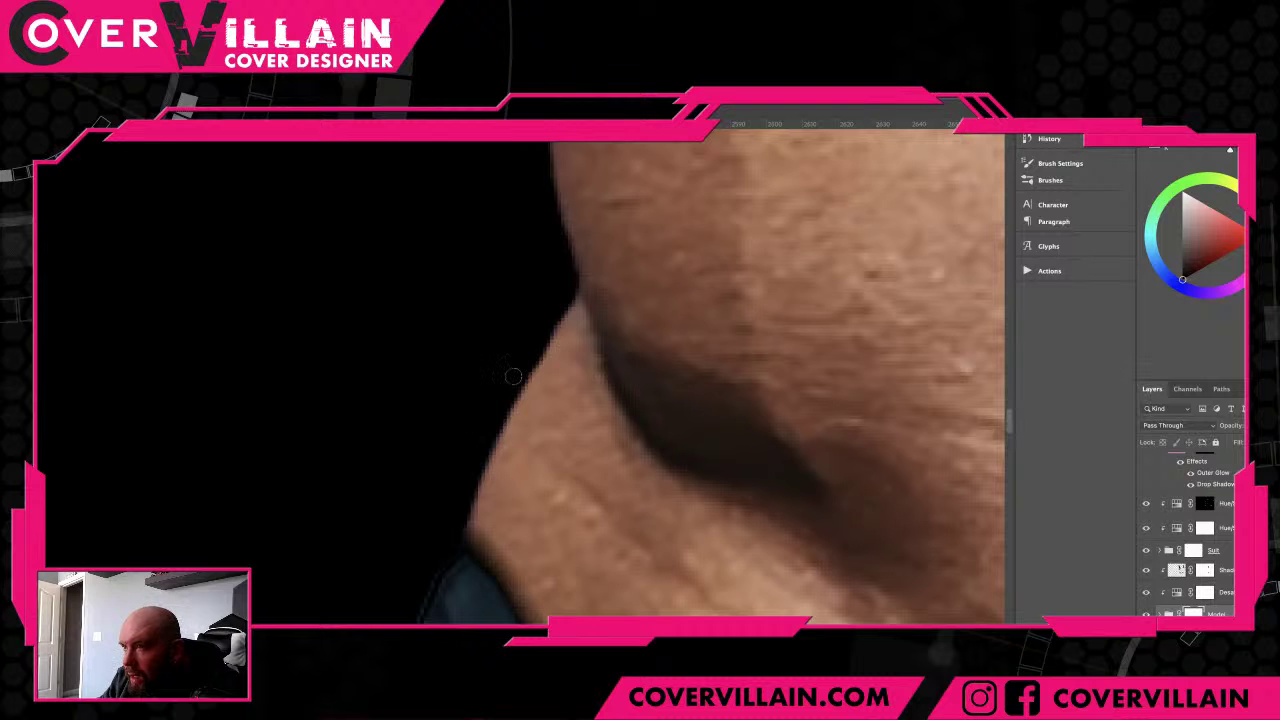
# - Remove the stray dark speck on the bare abdomen using the layer mask of the group above the Model group
pyautogui.moveTo(515, 357); pyautogui.dragTo(305, 317)
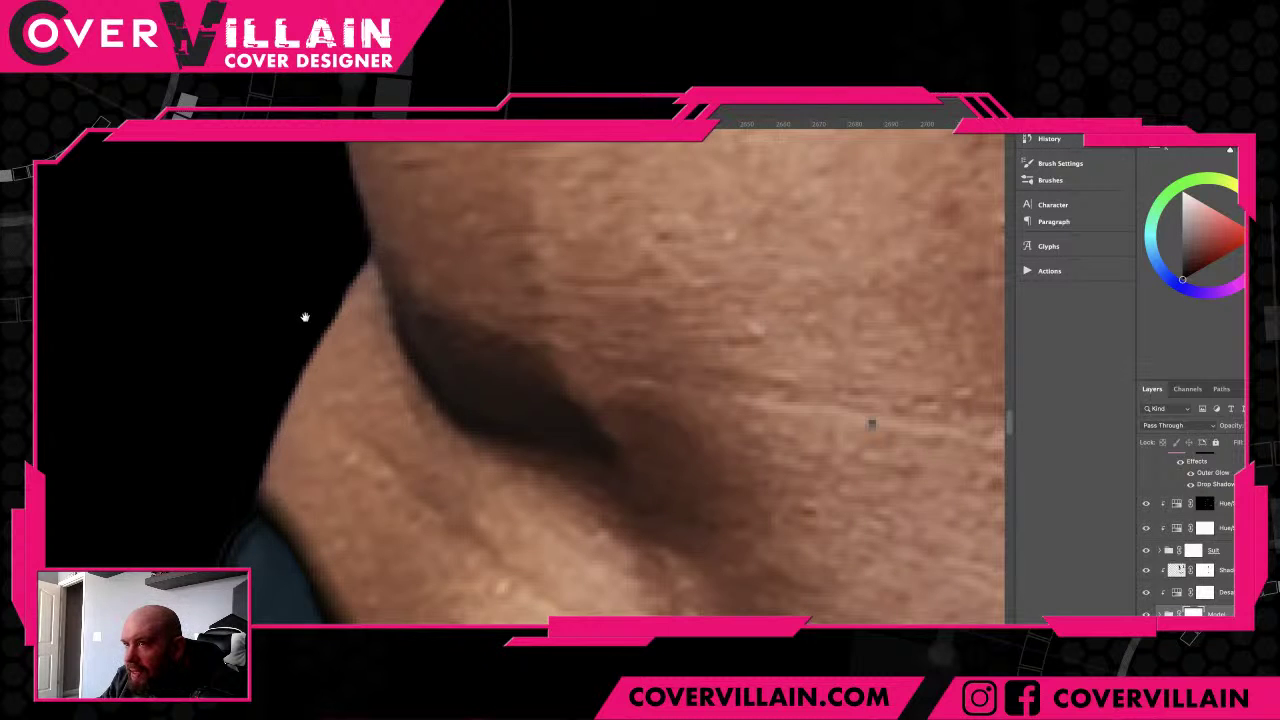
pyautogui.scroll(3, 305, 317)
pyautogui.scroll(3, 1210, 547)
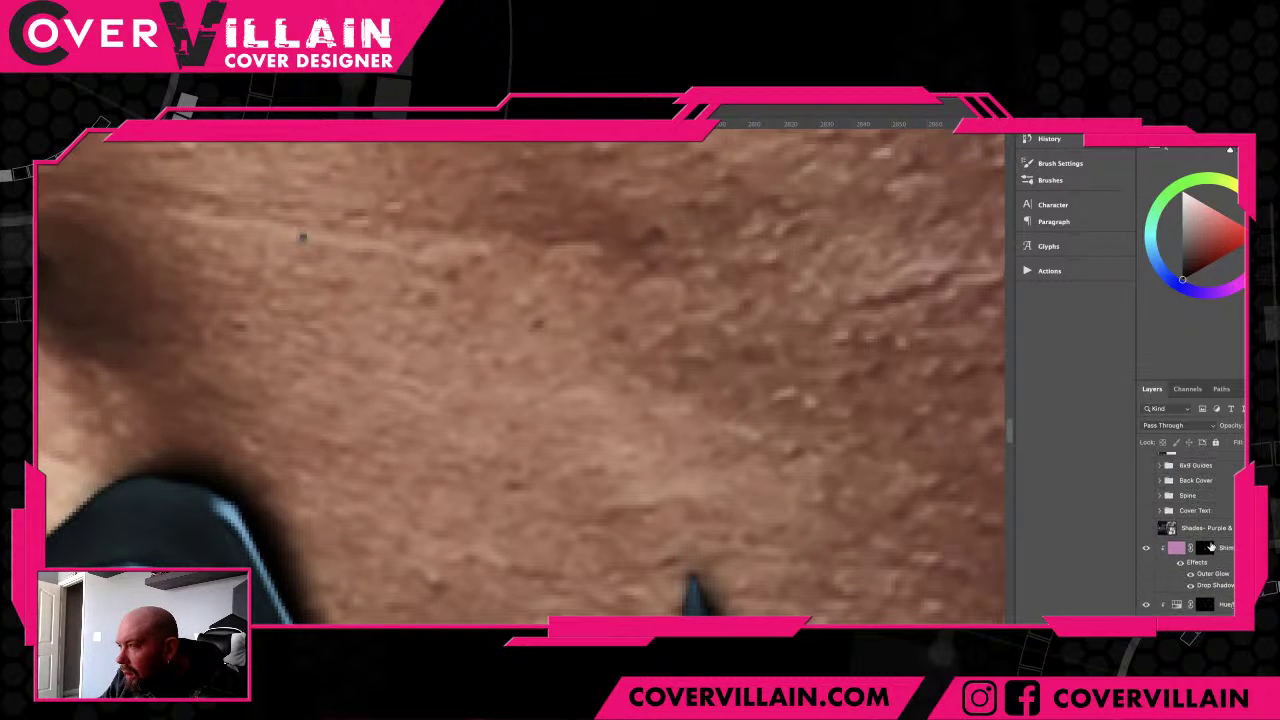
pyautogui.scroll(-3, 1210, 547)
pyautogui.click(1194, 594)
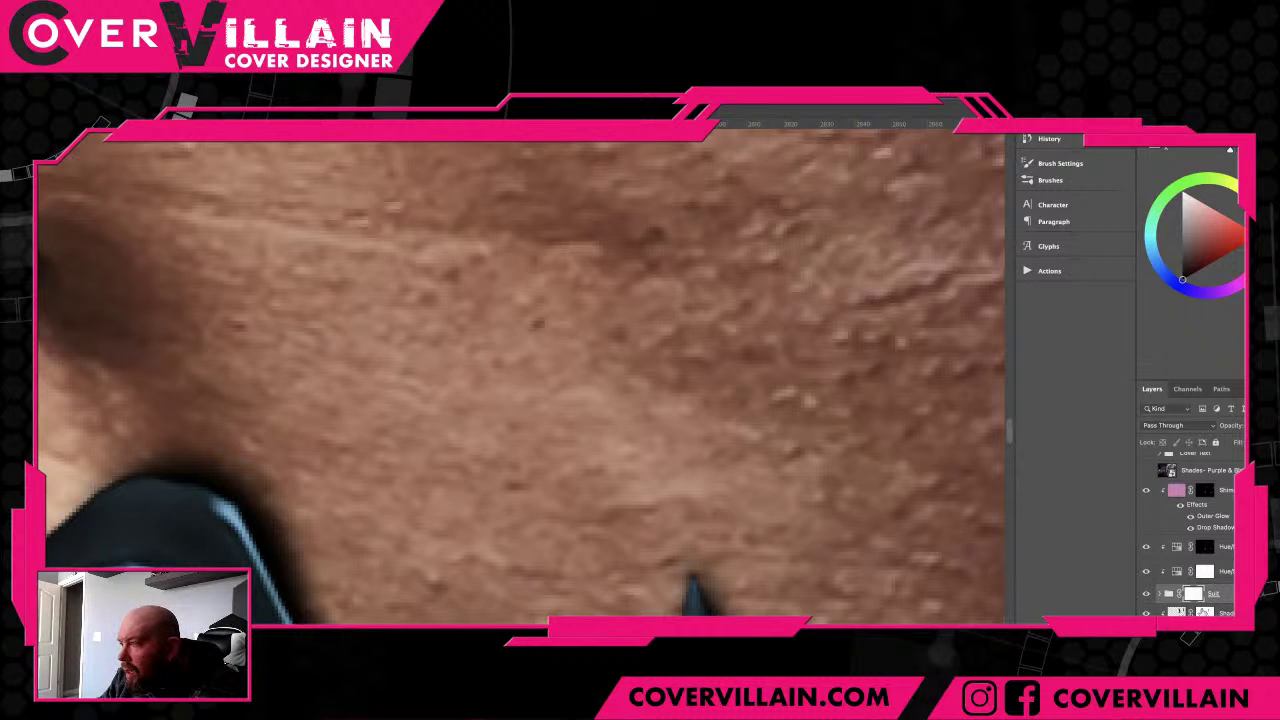
# - Reselect the Model group's mask and trim the pale fringe along the shaded side of the torso just below the arm armor
pyautogui.scroll(-2, 1205, 610)
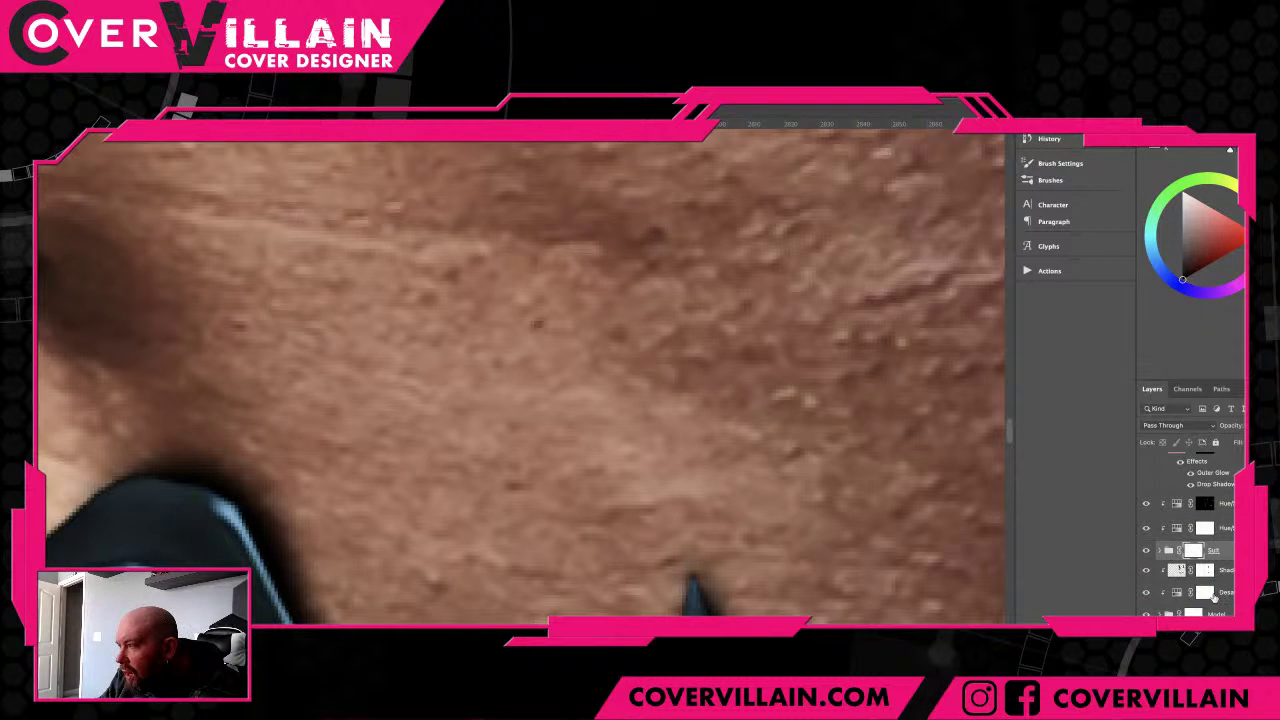
pyautogui.scroll(-10, 871, 509)
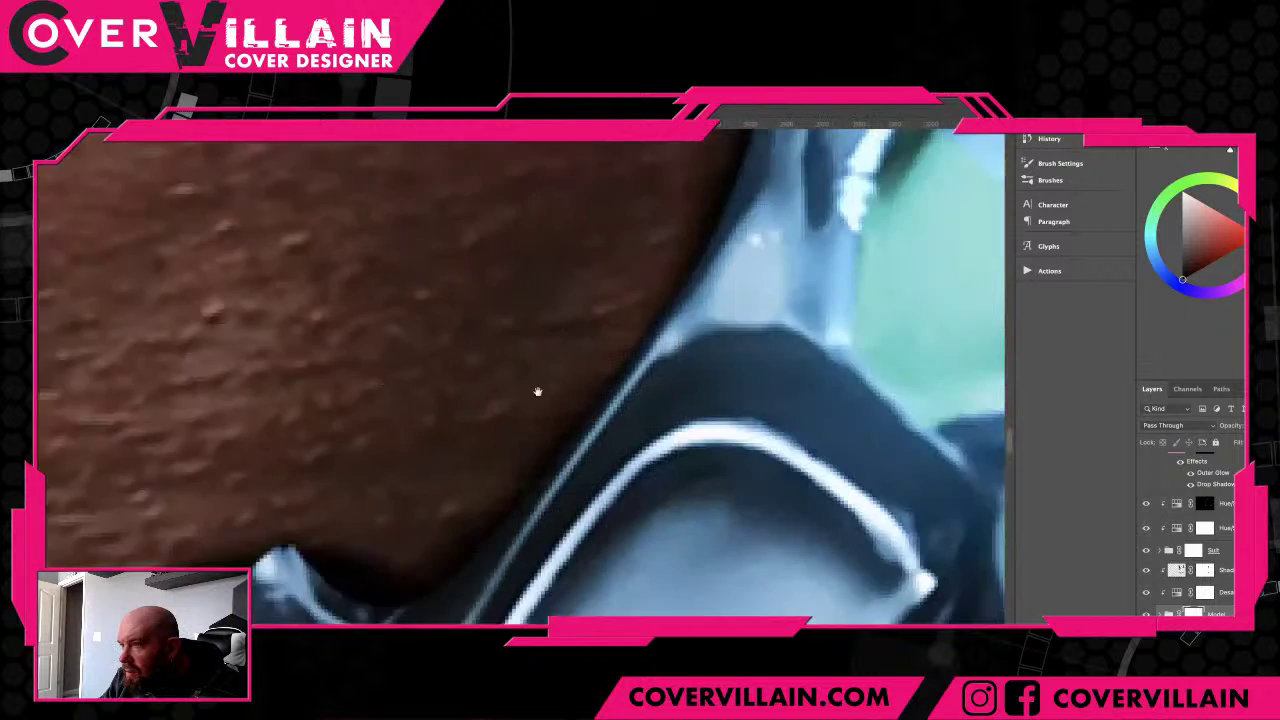
pyautogui.scroll(10, 598, 370)
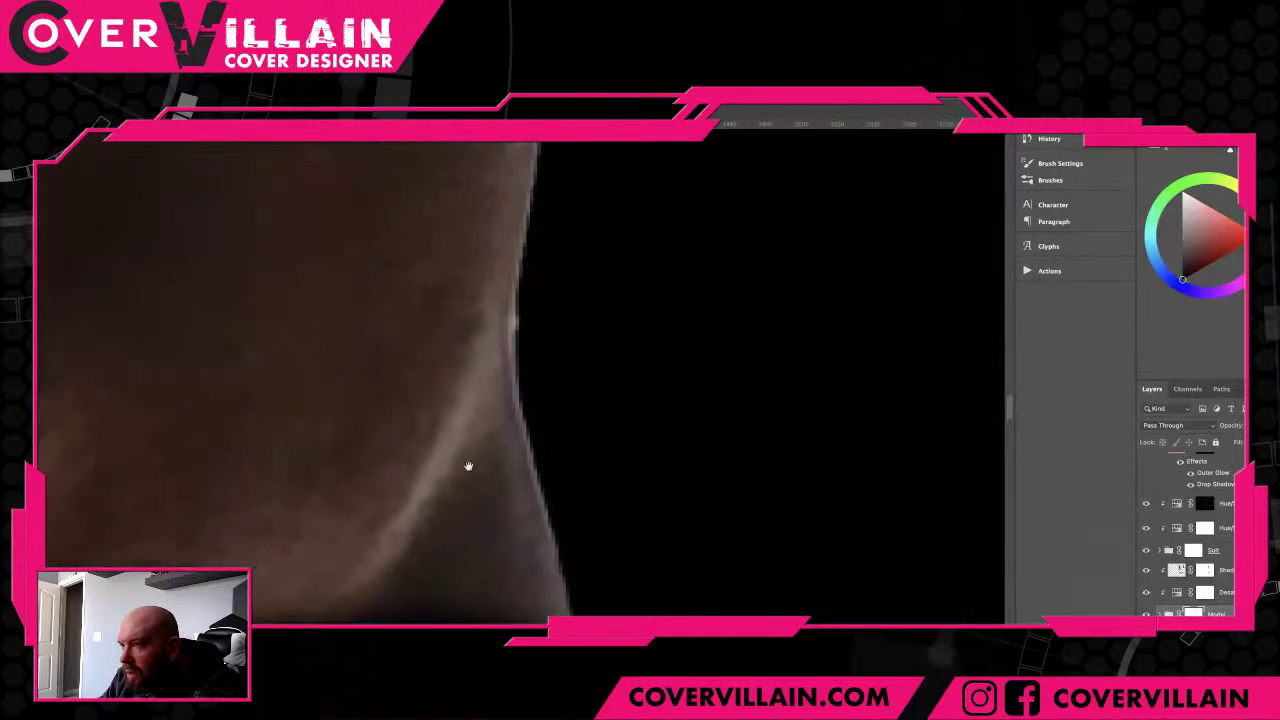
pyautogui.hscroll(-10, 557, 385)
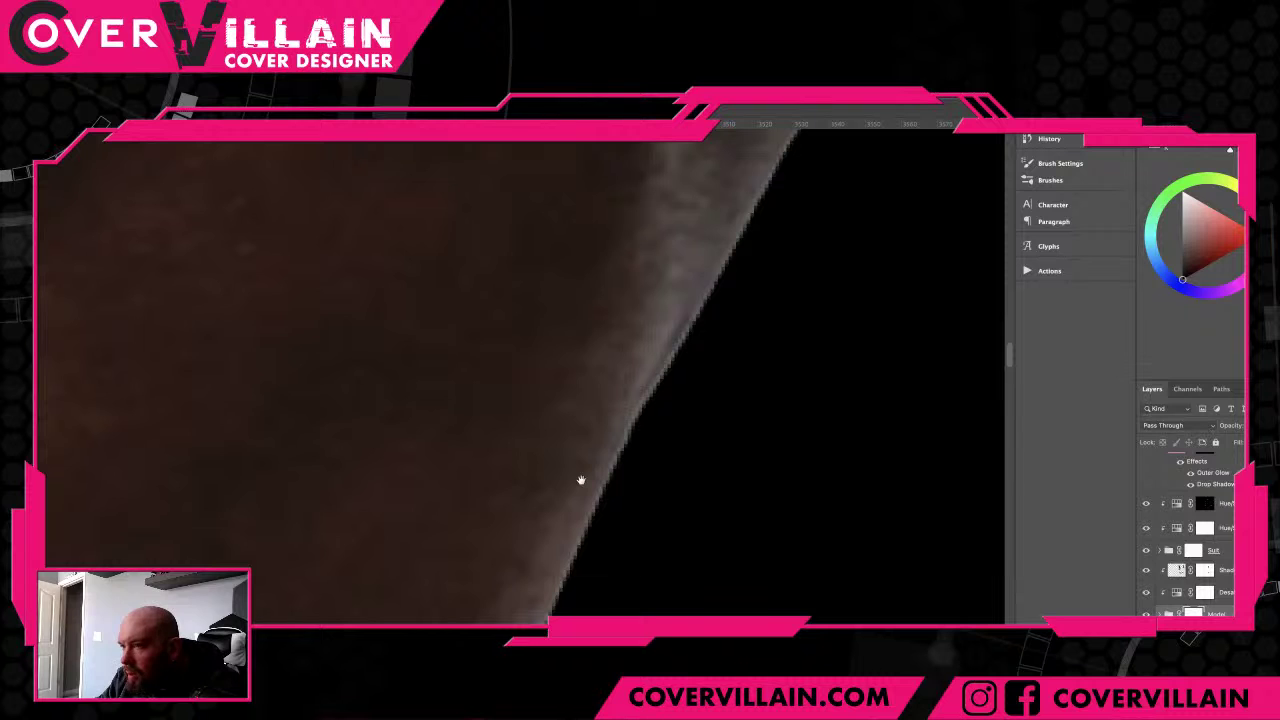
pyautogui.hscroll(5, 580, 480)
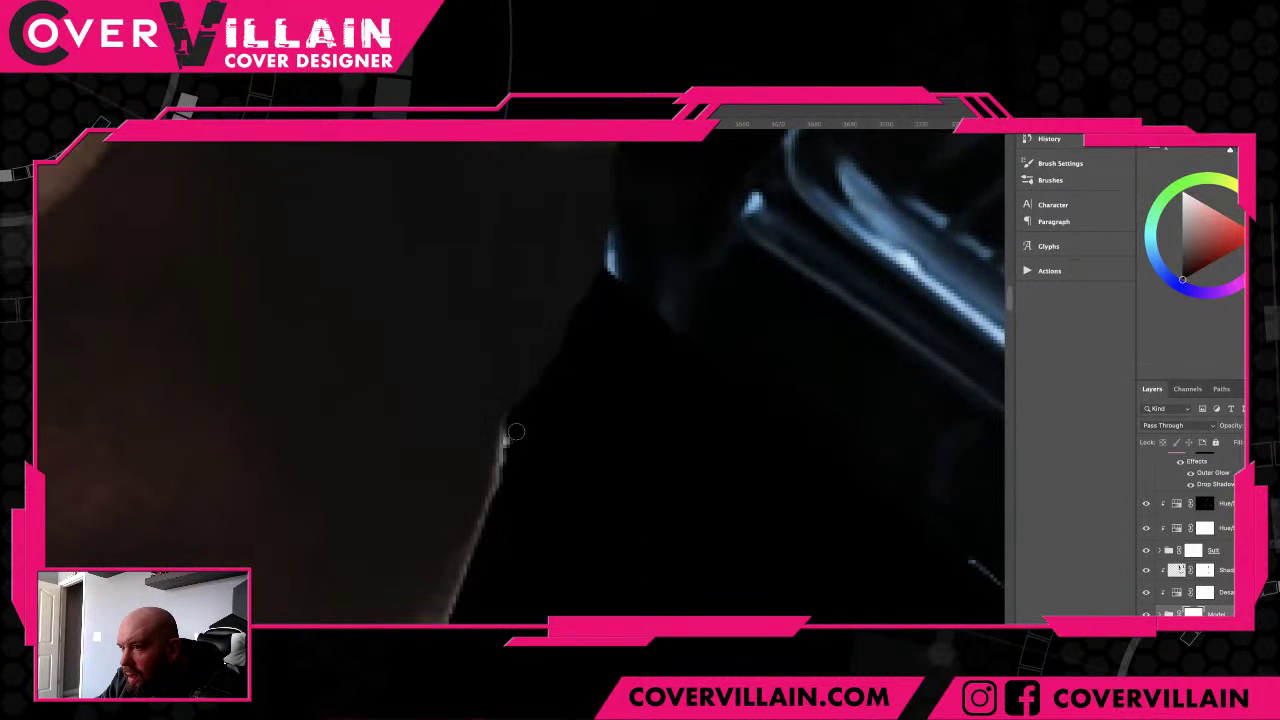
pyautogui.moveTo(512, 424)
pyautogui.mouseDown()
pyautogui.moveTo(460, 597)
pyautogui.moveTo(685, 240)
pyautogui.mouseUp()
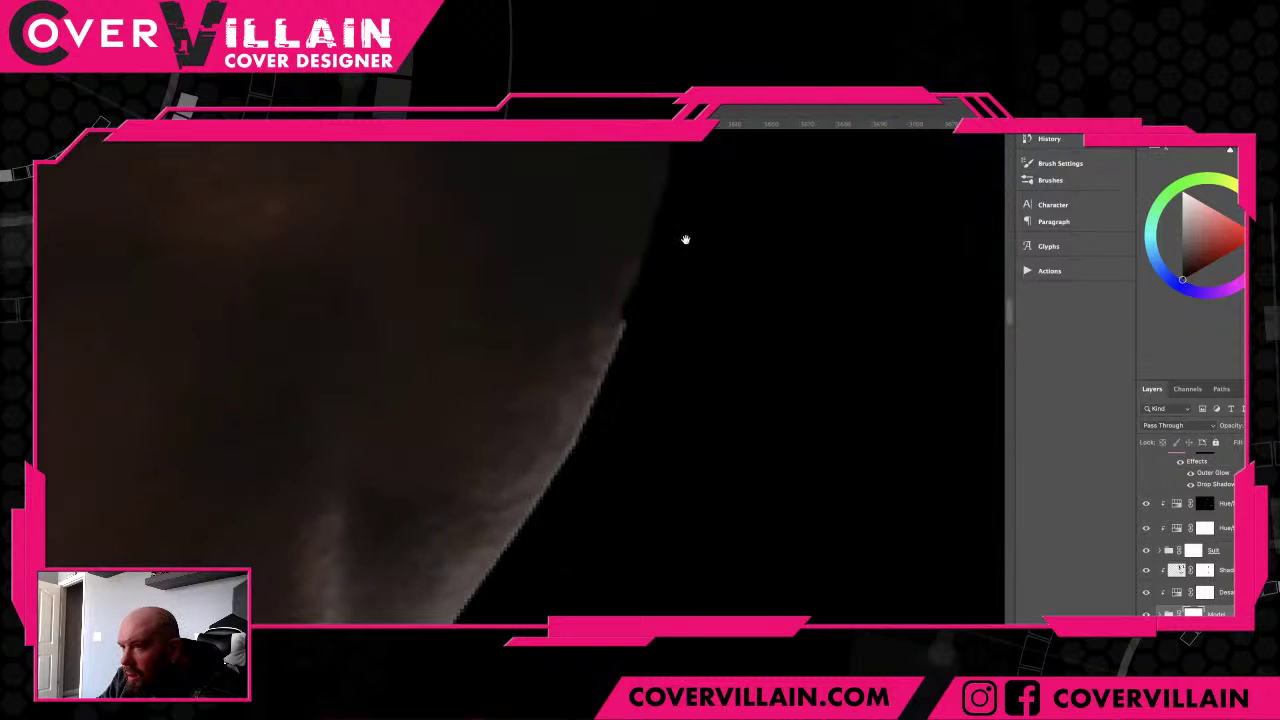
pyautogui.moveTo(631, 314); pyautogui.dragTo(496, 586)
pyautogui.moveTo(542, 538); pyautogui.dragTo(768, 200)
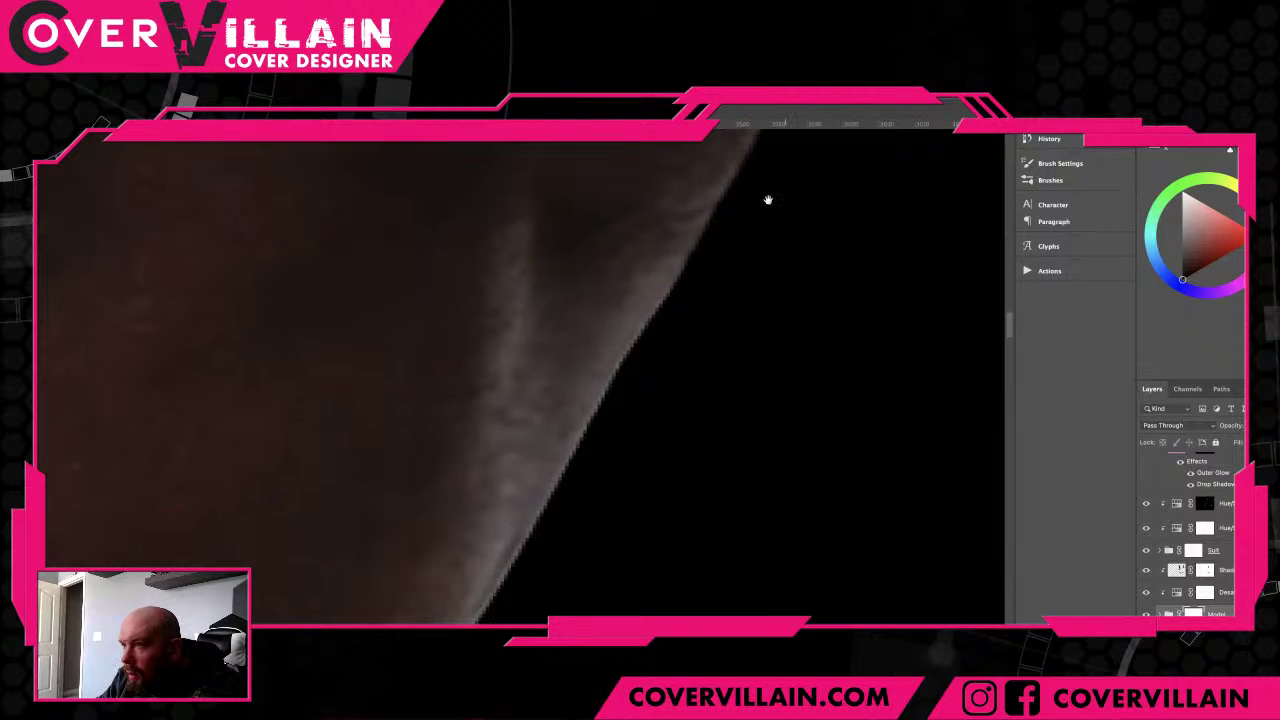
# - Trim the pale fringe along the slanted shaded side of the torso on the Model group's mask, working down past the ribs
pyautogui.moveTo(668, 300); pyautogui.dragTo(517, 568)
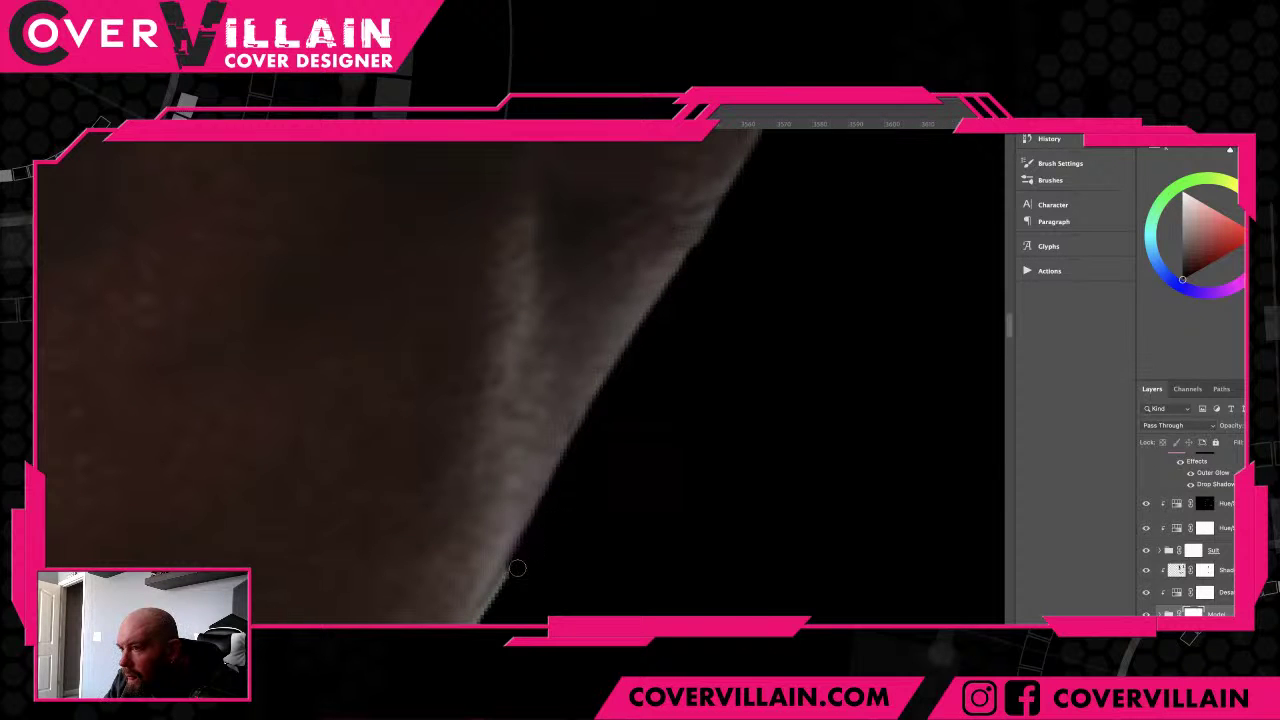
pyautogui.moveTo(587, 534)
pyautogui.mouseDown()
pyautogui.moveTo(686, 283)
pyautogui.moveTo(608, 374)
pyautogui.moveTo(536, 555)
pyautogui.mouseUp()
pyautogui.moveTo(680, 483); pyautogui.dragTo(767, 282)
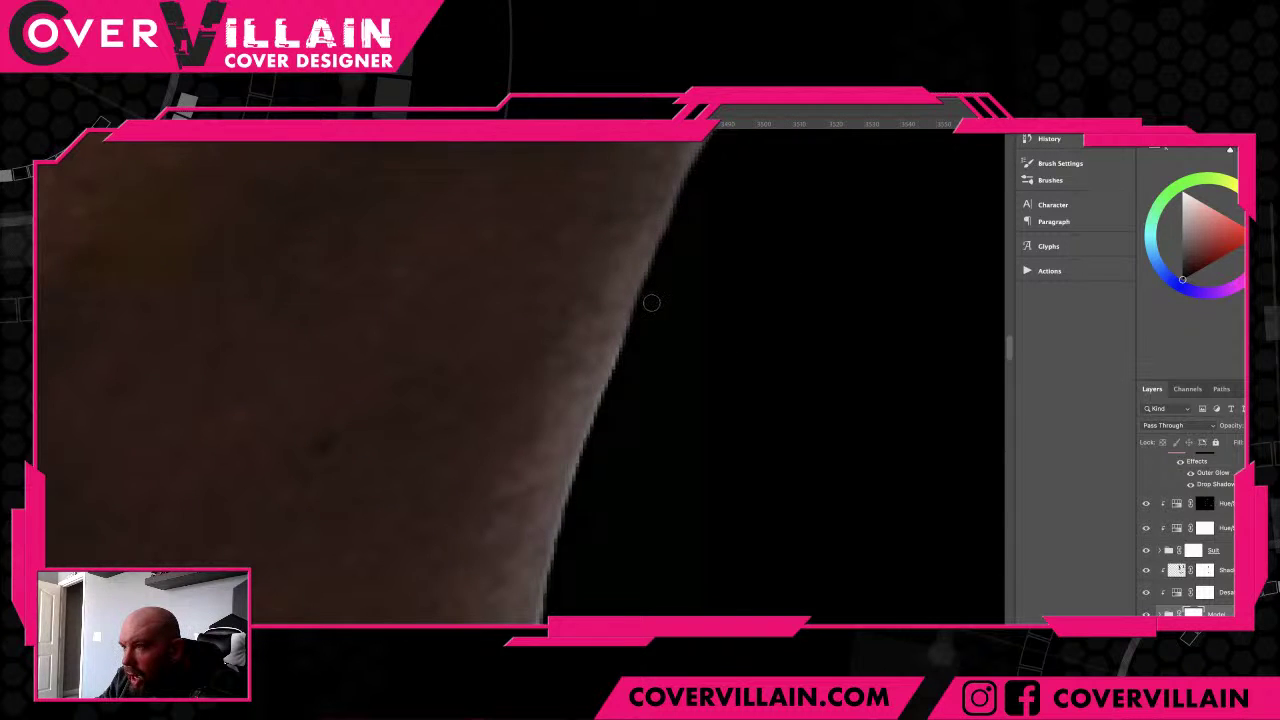
pyautogui.moveTo(638, 327)
pyautogui.mouseDown()
pyautogui.moveTo(600, 392)
pyautogui.moveTo(569, 514)
pyautogui.mouseUp()
pyautogui.moveTo(627, 378); pyautogui.dragTo(674, 316)
pyautogui.moveTo(712, 226); pyautogui.dragTo(681, 322)
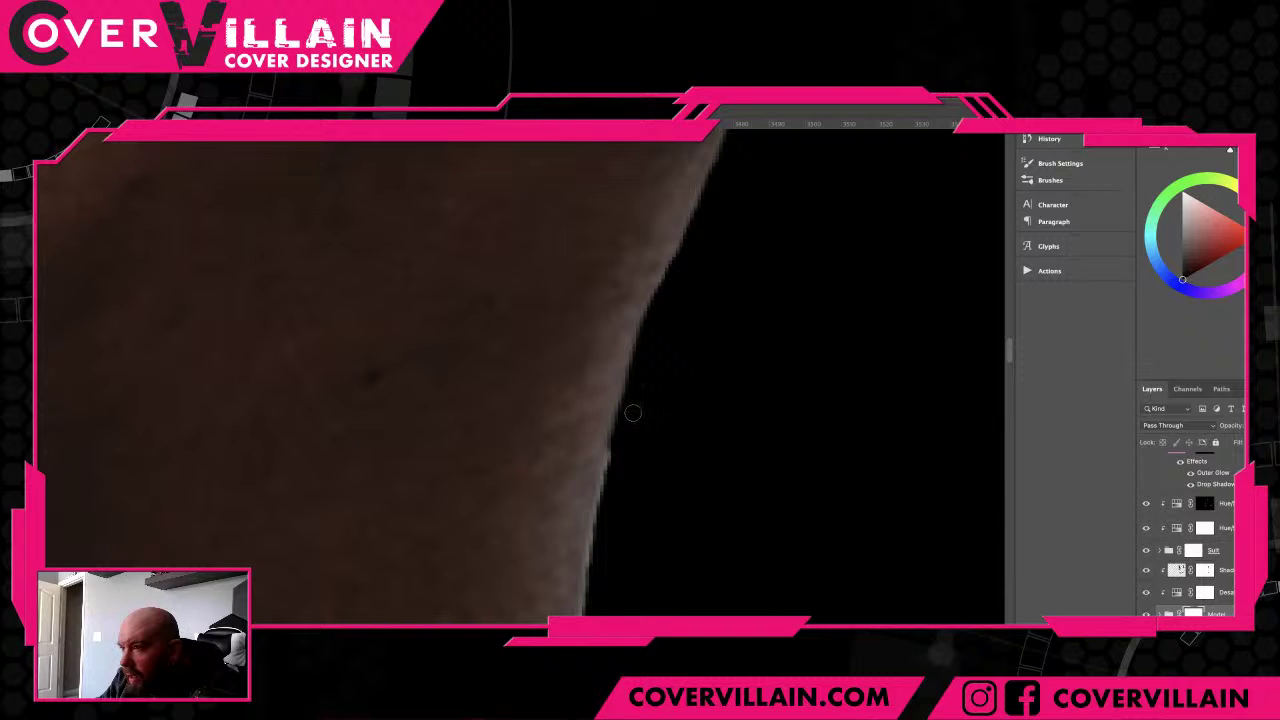
pyautogui.moveTo(633, 412)
pyautogui.mouseDown()
pyautogui.moveTo(581, 616)
pyautogui.moveTo(674, 380)
pyautogui.moveTo(688, 219)
pyautogui.mouseUp()
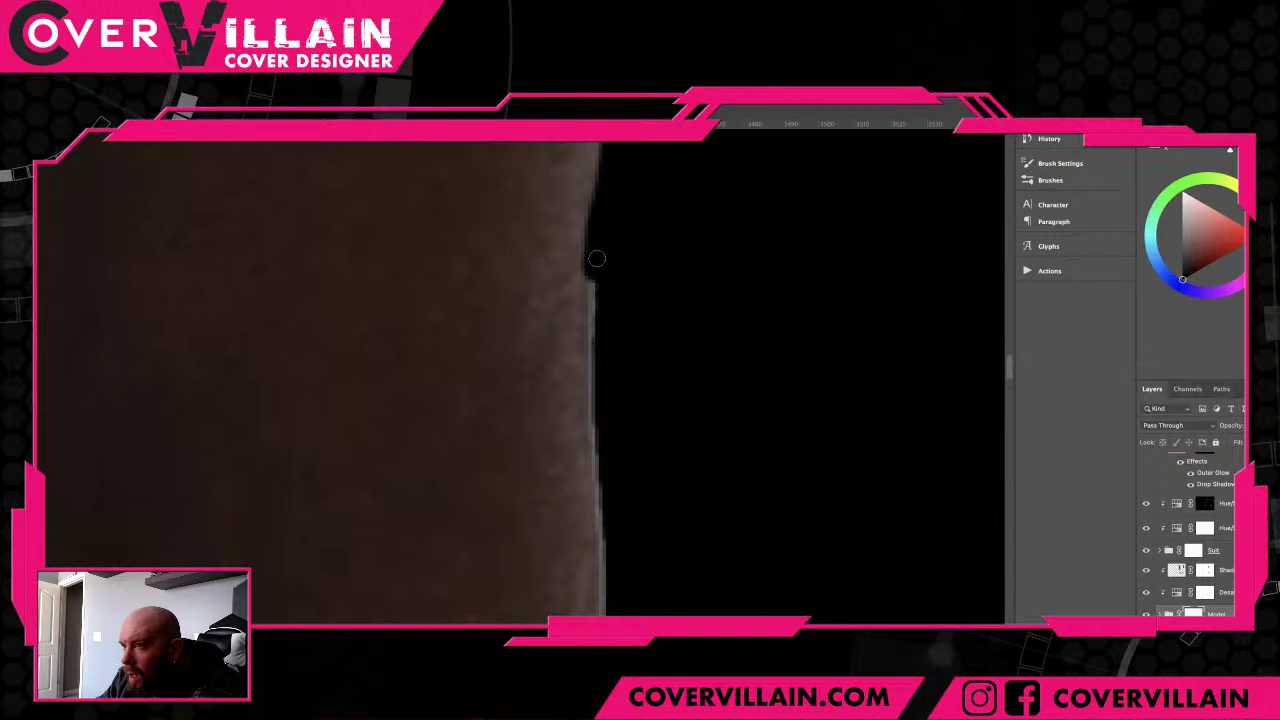
# - Trim the pale fringe from the nearly vertical stretch of the shaded torso side down to the crease above the hip armor
pyautogui.moveTo(594, 260); pyautogui.dragTo(598, 558)
pyautogui.moveTo(654, 502); pyautogui.dragTo(630, 204)
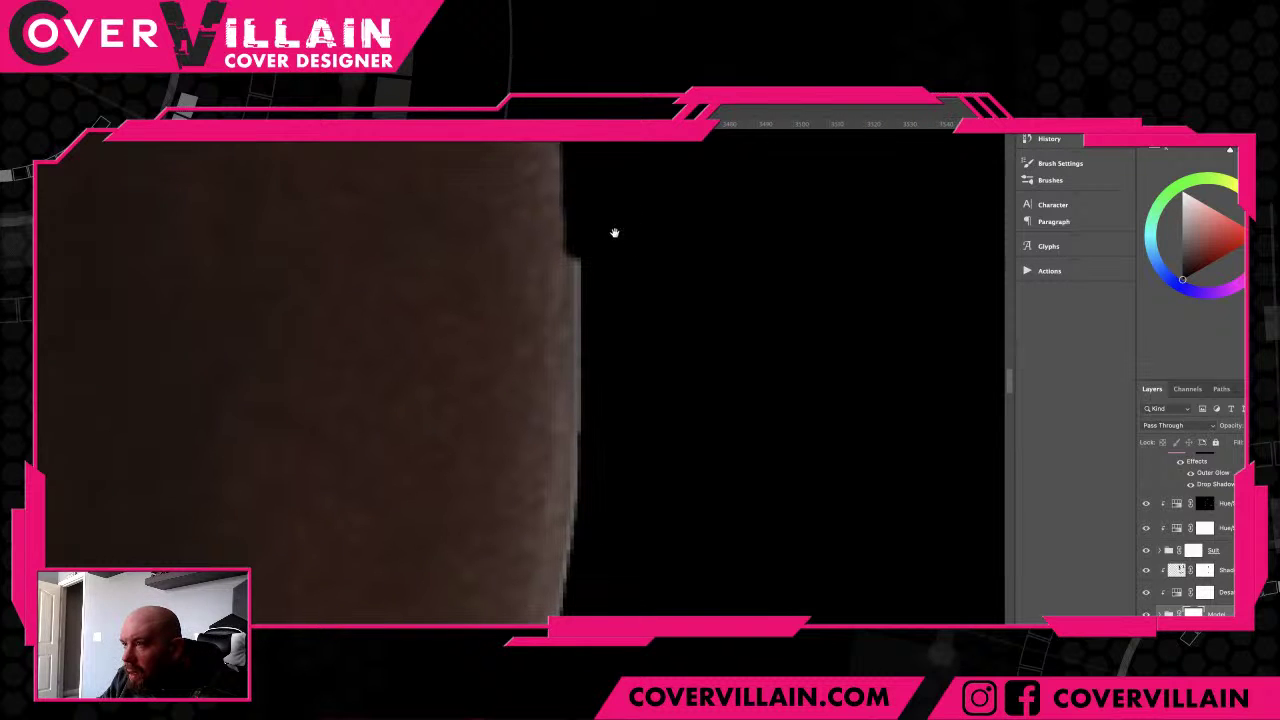
pyautogui.moveTo(571, 246); pyautogui.dragTo(568, 577)
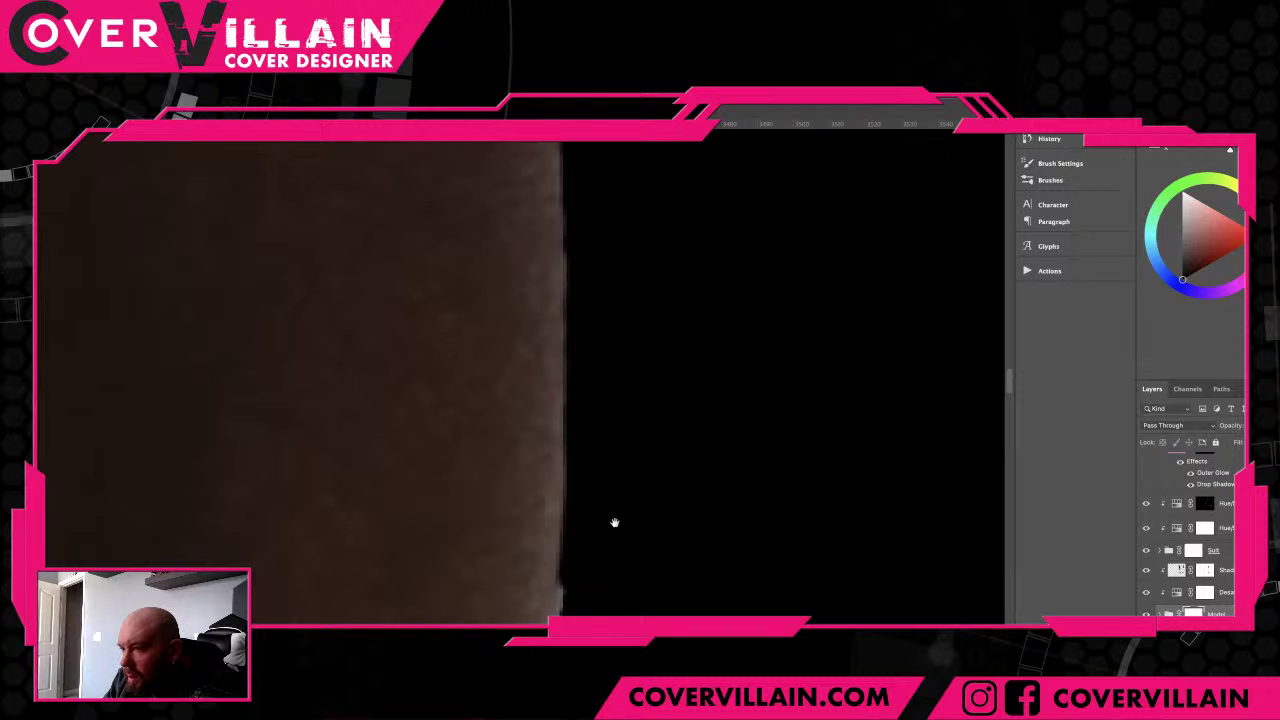
pyautogui.moveTo(614, 523); pyautogui.dragTo(673, 252)
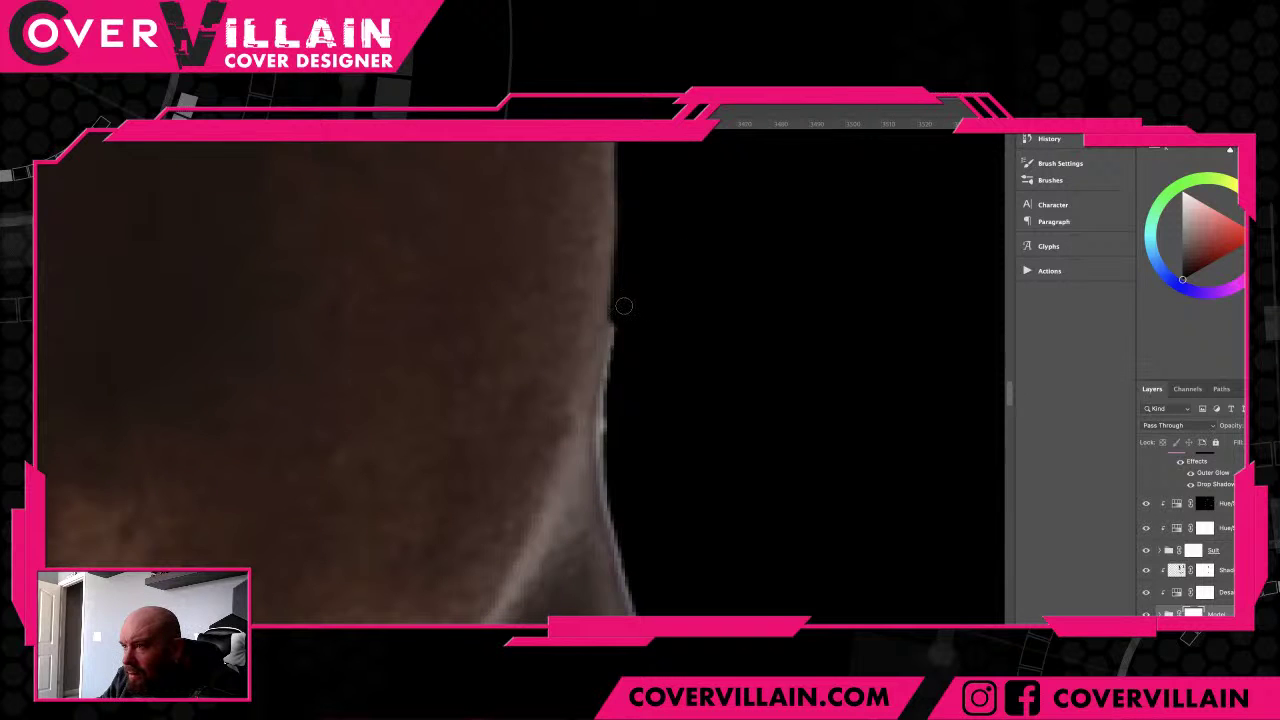
pyautogui.moveTo(615, 318)
pyautogui.mouseDown()
pyautogui.moveTo(605, 515)
pyautogui.moveTo(628, 605)
pyautogui.moveTo(571, 229)
pyautogui.moveTo(529, 286)
pyautogui.moveTo(578, 457)
pyautogui.mouseUp()
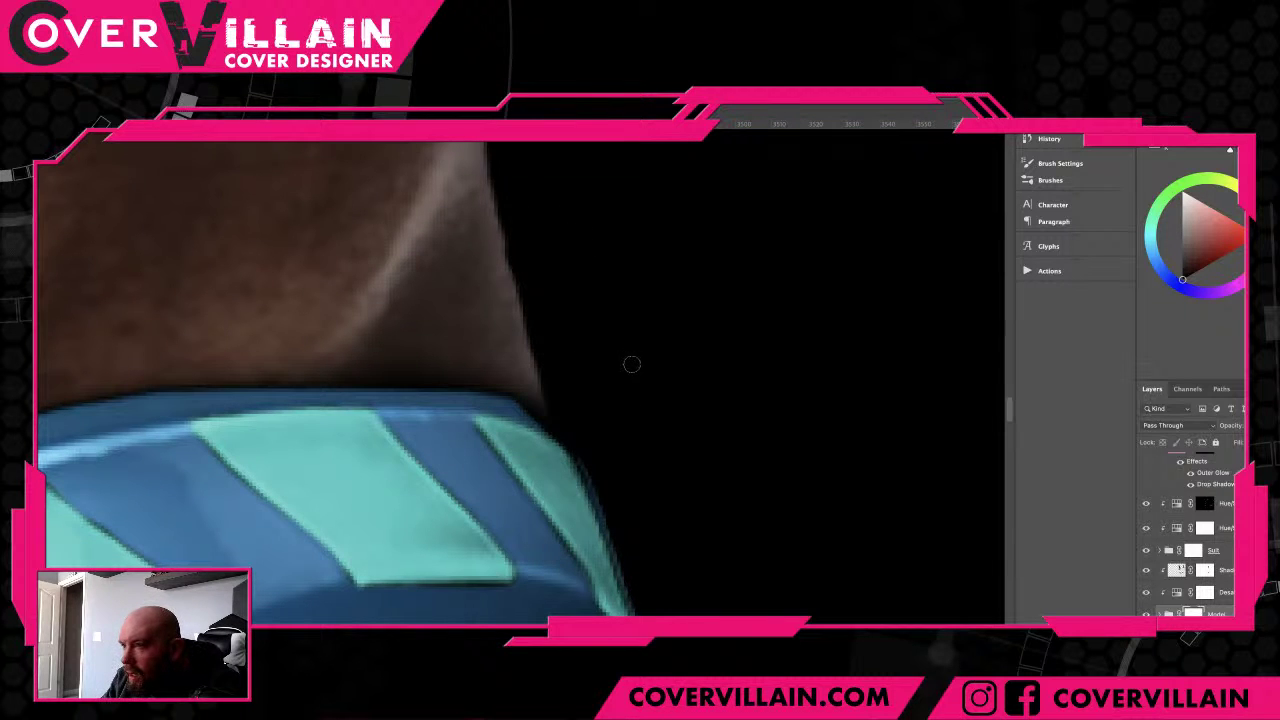
# - Examine the hip armor edge, the armpit gap and the whole upper body for remaining fringes and specks
pyautogui.scroll(5, 683, 363)
pyautogui.moveTo(680, 366); pyautogui.dragTo(466, 357)
pyautogui.scroll(-5, 724, 346)
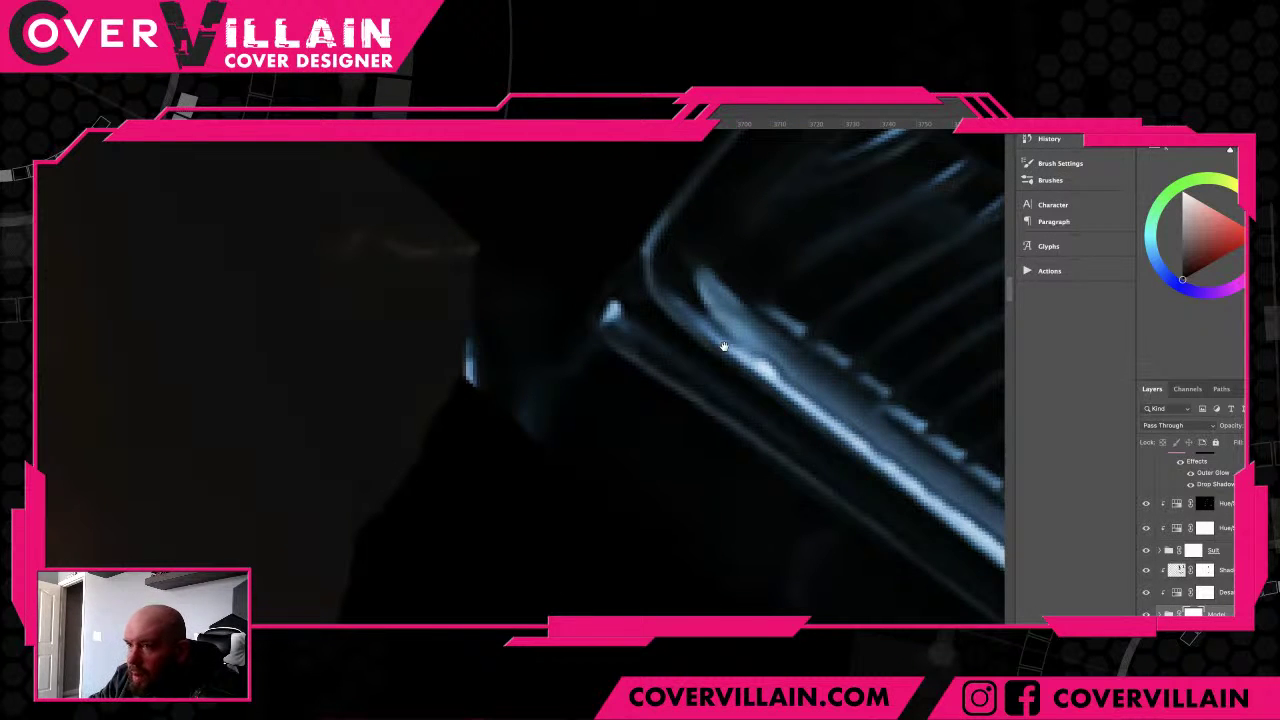
pyautogui.moveTo(724, 346); pyautogui.dragTo(641, 420)
pyautogui.hotkey('ctrl', '-')
pyautogui.hotkey('ctrl', '-')
pyautogui.hotkey('ctrl', '-')
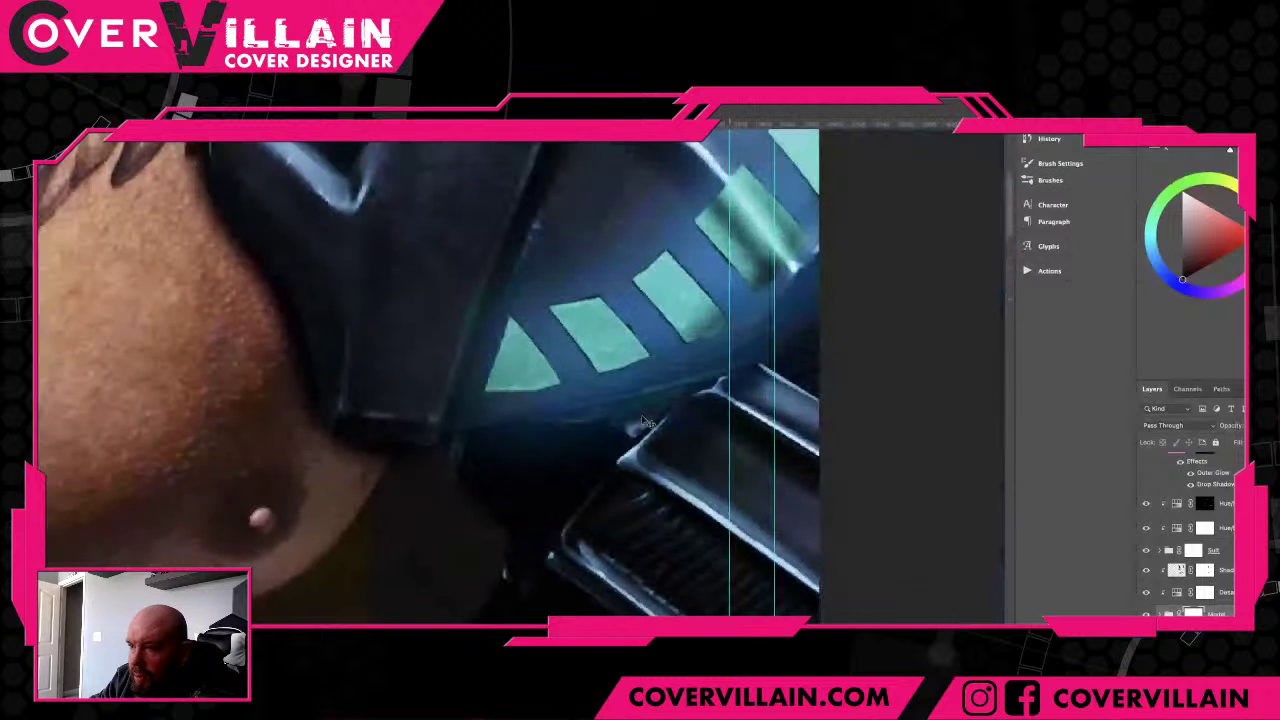
pyautogui.hotkey('ctrl', '-')
pyautogui.hotkey('ctrl', '-')
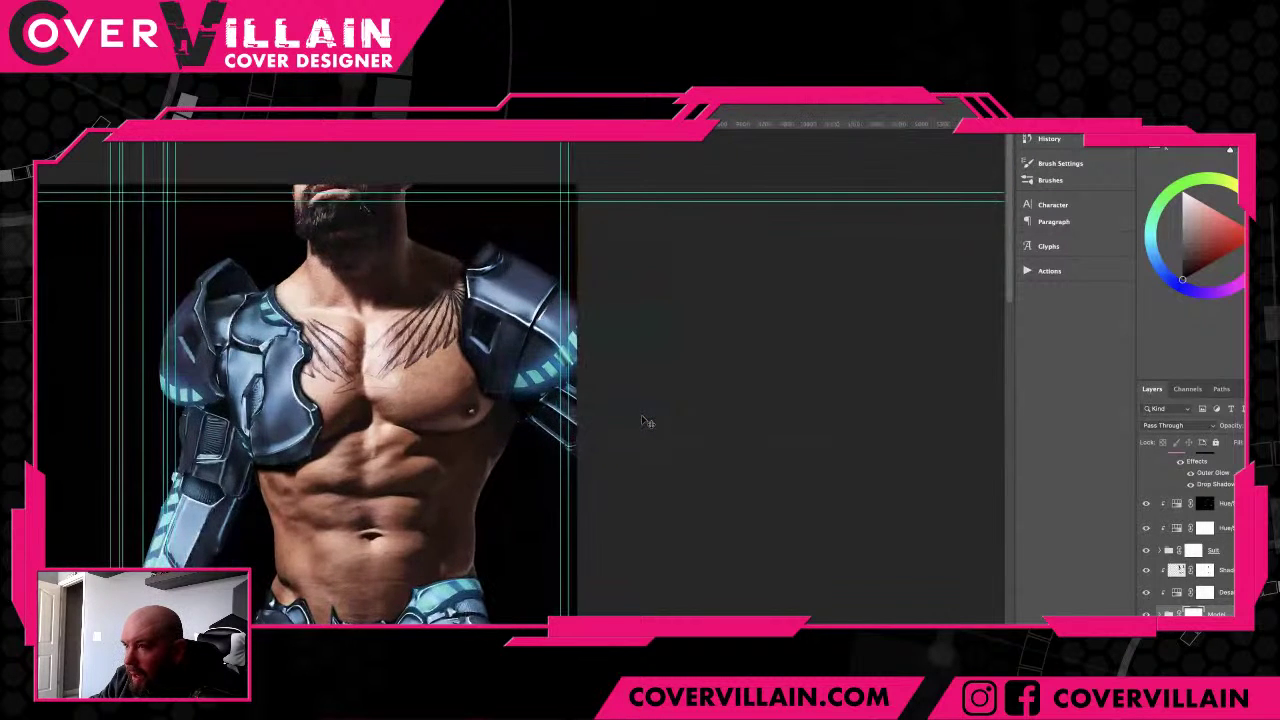
# - Undo the last stroke and remove the thin stray edge at the shoulder armor's outer ridge using the mask of the group above the Model group
pyautogui.hotkey('ctrl', '+')
pyautogui.hotkey('ctrl', '+')
pyautogui.hotkey('ctrl', '+')
pyautogui.hotkey('ctrl', '+')
pyautogui.scroll(10, 590, 331)
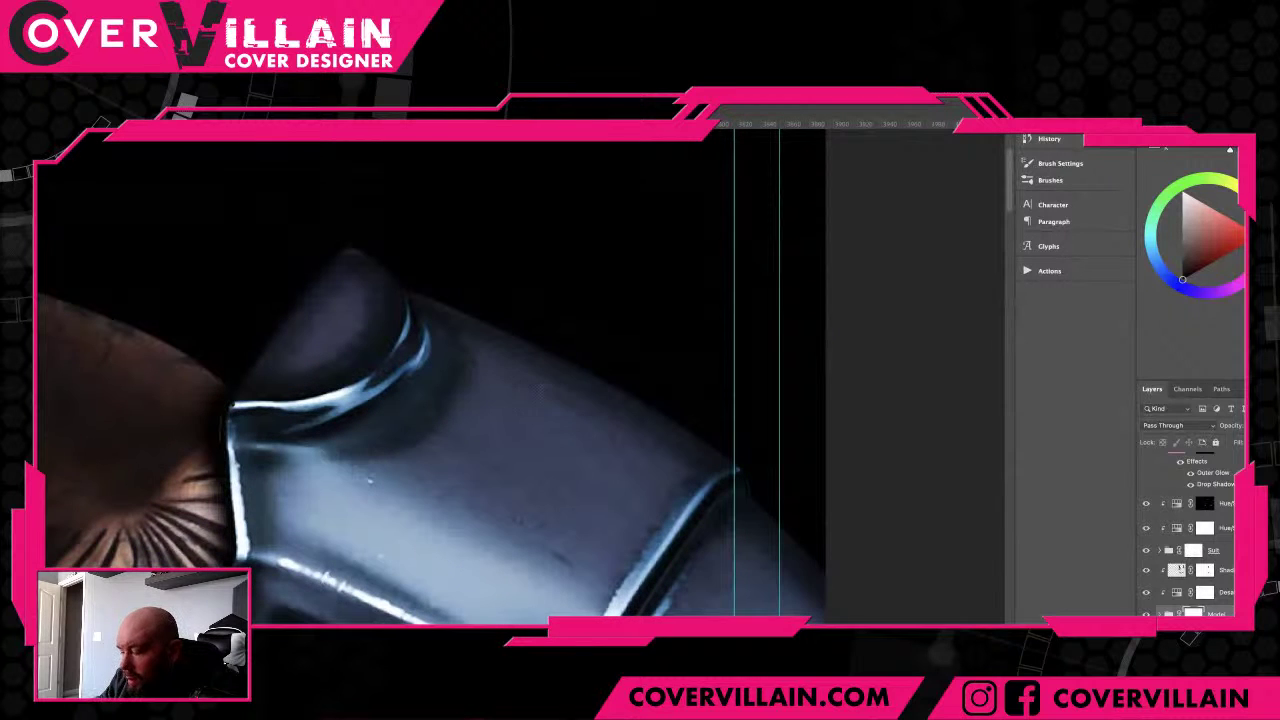
pyautogui.scroll(5, 547, 394)
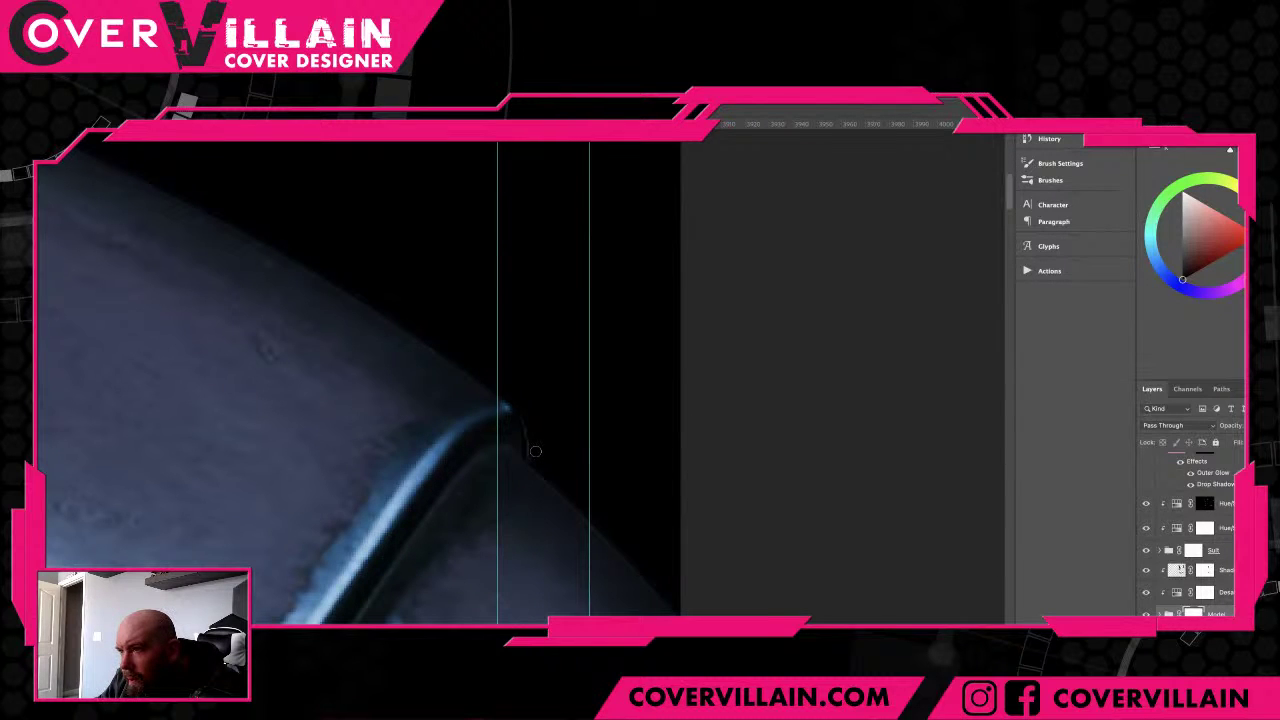
pyautogui.hotkey('ctrl', 'z')
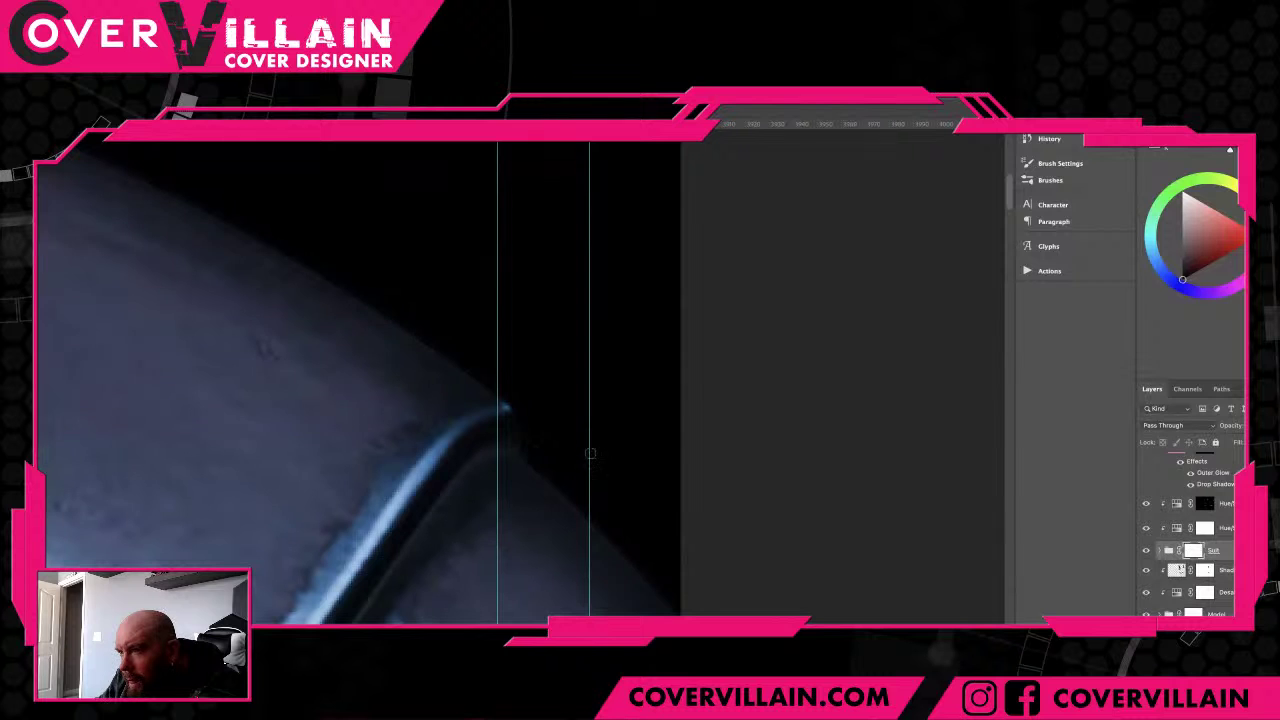
pyautogui.moveTo(554, 460)
pyautogui.mouseDown()
pyautogui.moveTo(643, 529)
pyautogui.moveTo(517, 491)
pyautogui.moveTo(647, 492)
pyautogui.moveTo(742, 307)
pyautogui.mouseUp()
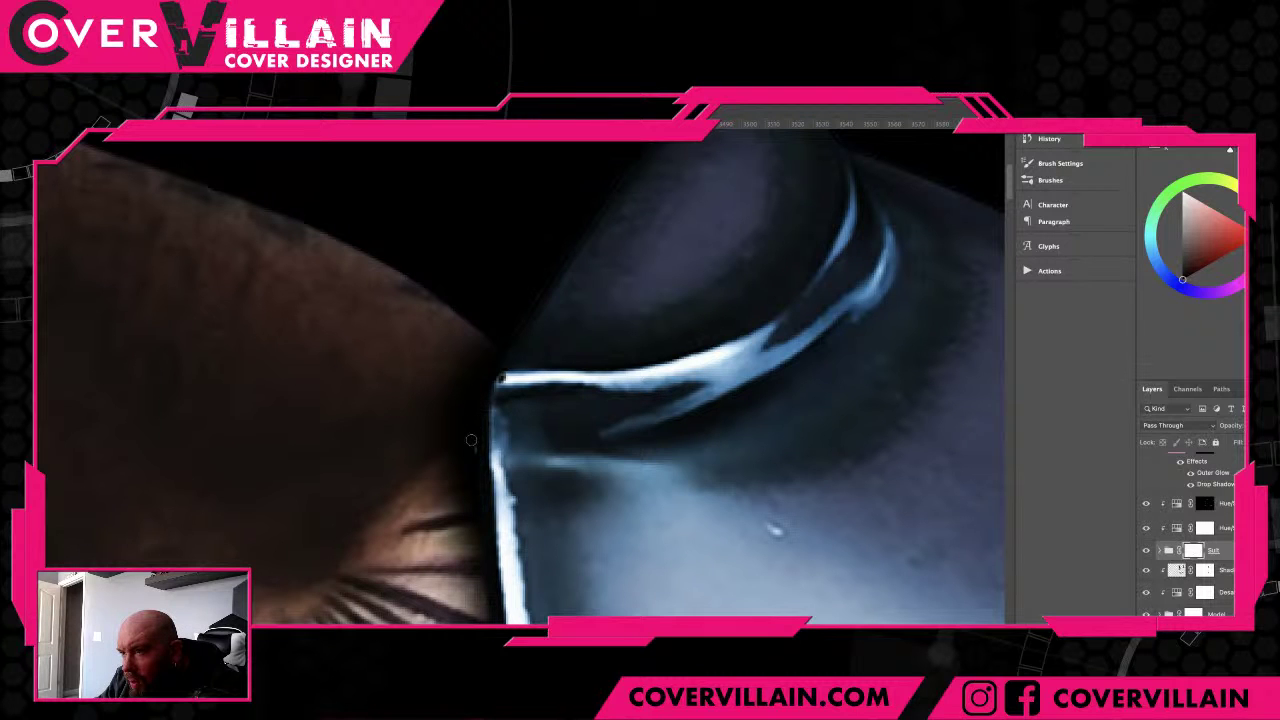
# - Mask out the thin bluish rim along the inner edge of the shoulder armor beside the chest tattoo and down the chest
pyautogui.moveTo(467, 470)
pyautogui.mouseDown()
pyautogui.moveTo(540, 443)
pyautogui.moveTo(560, 371)
pyautogui.moveTo(599, 382)
pyautogui.mouseUp()
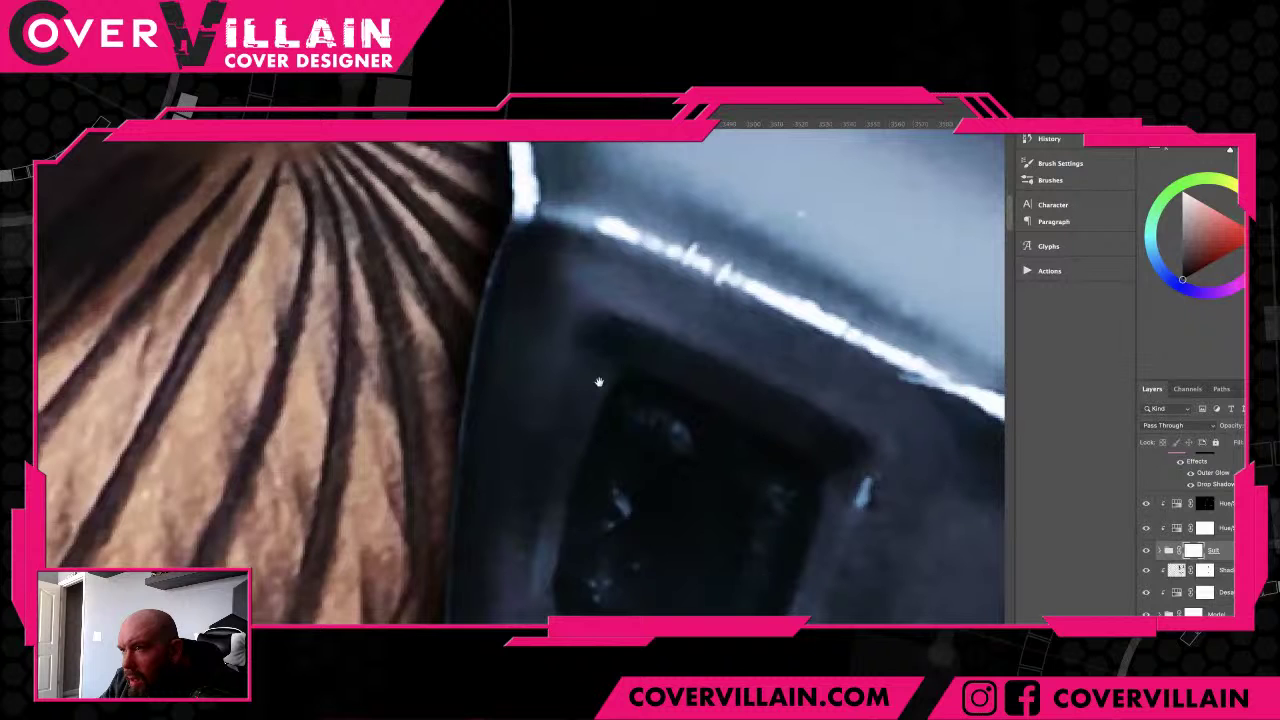
pyautogui.moveTo(599, 382); pyautogui.dragTo(664, 392)
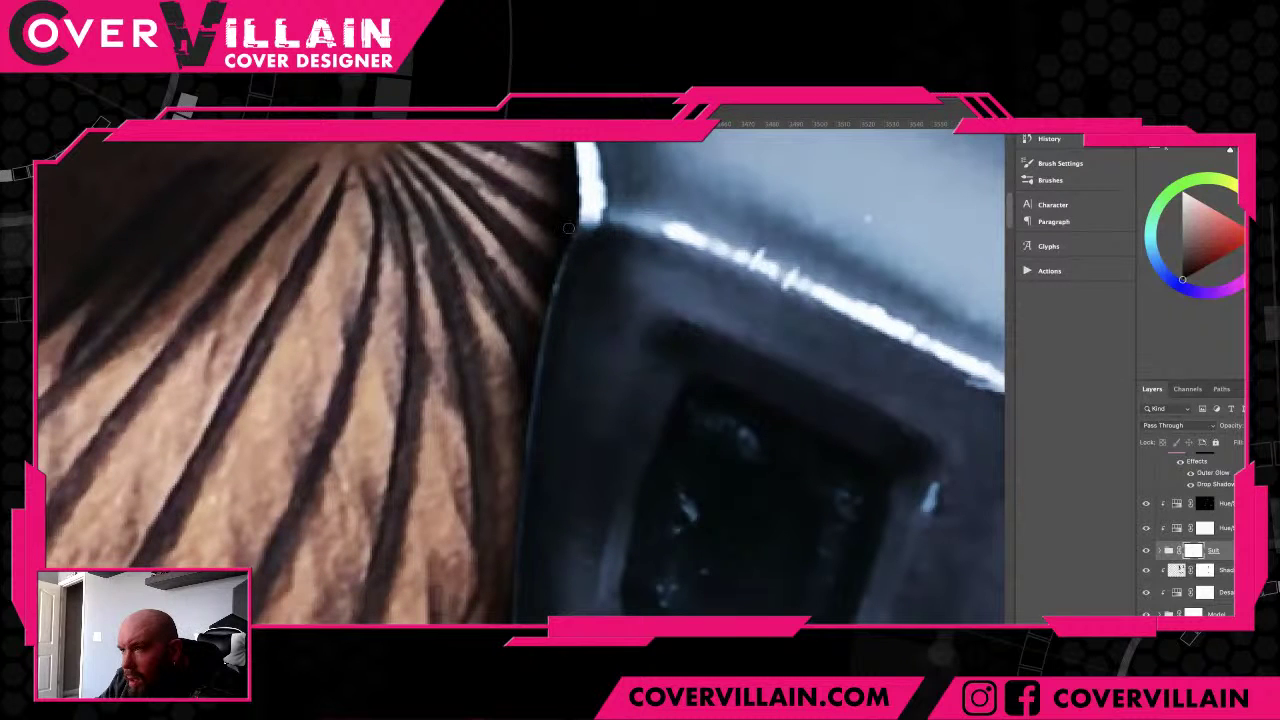
pyautogui.moveTo(567, 233); pyautogui.dragTo(538, 337)
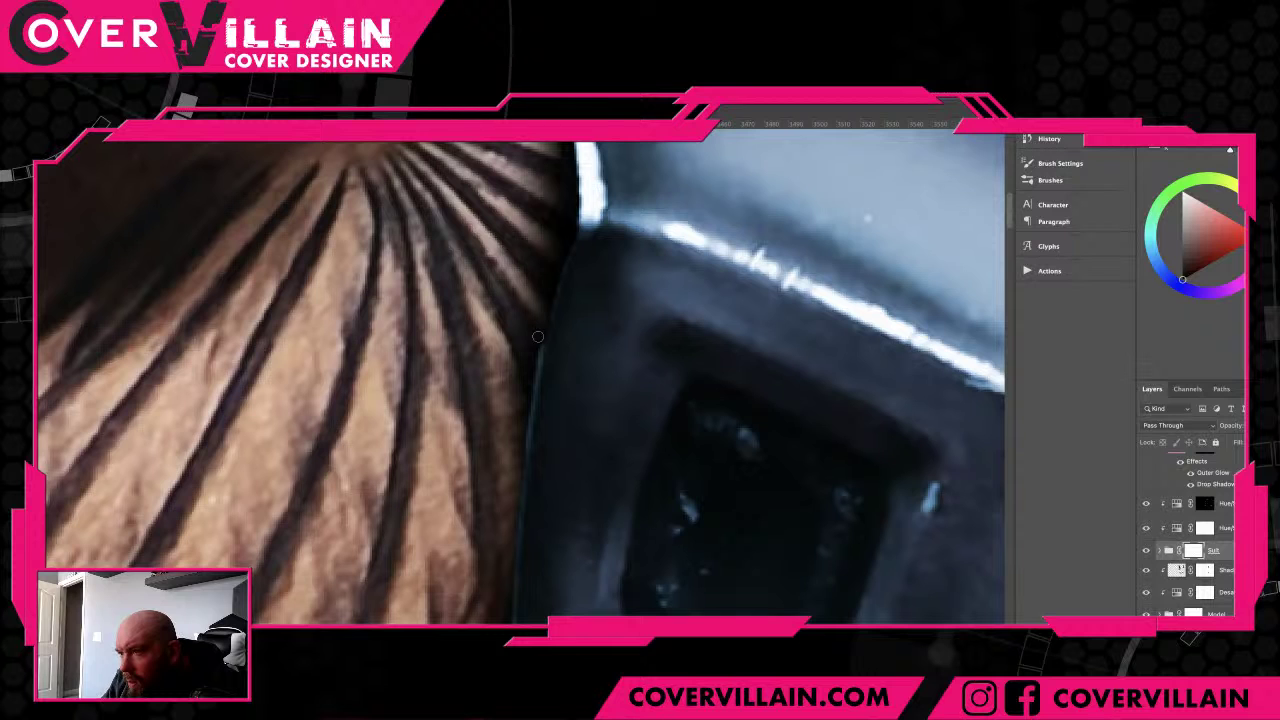
pyautogui.scroll(-5, 538, 337)
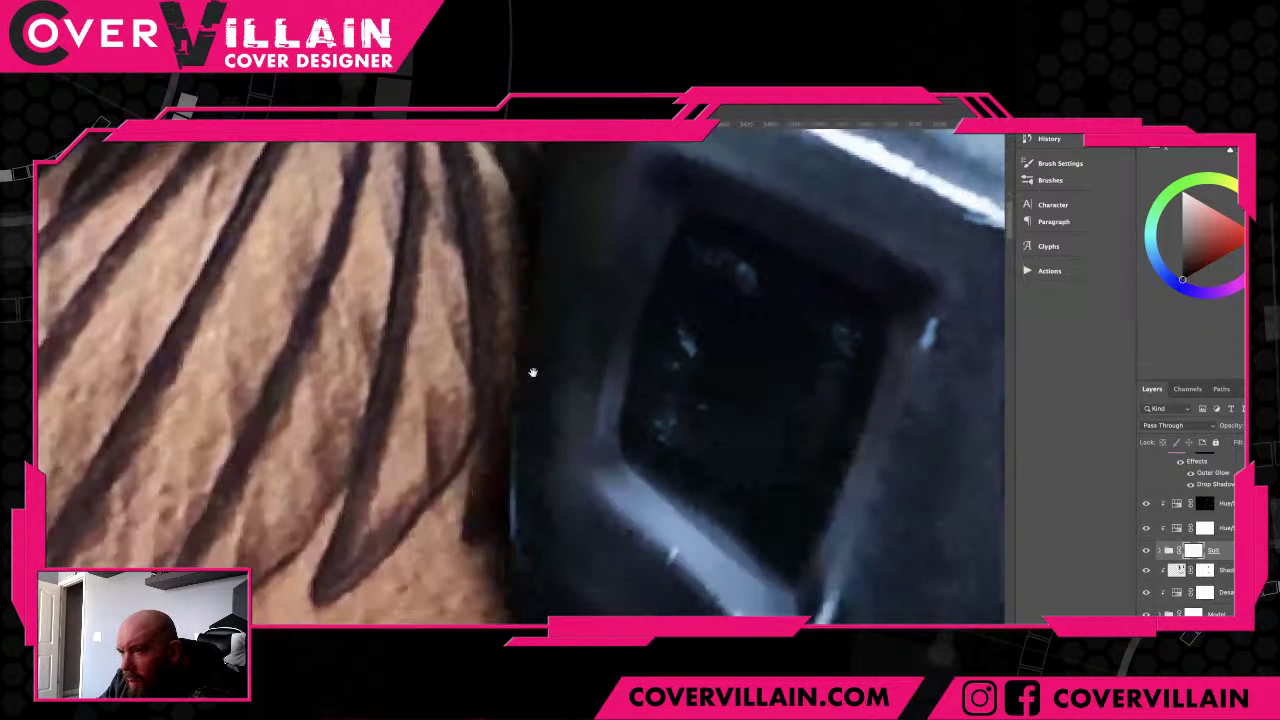
pyautogui.moveTo(508, 403); pyautogui.dragTo(505, 538)
pyautogui.scroll(-6, 501, 523)
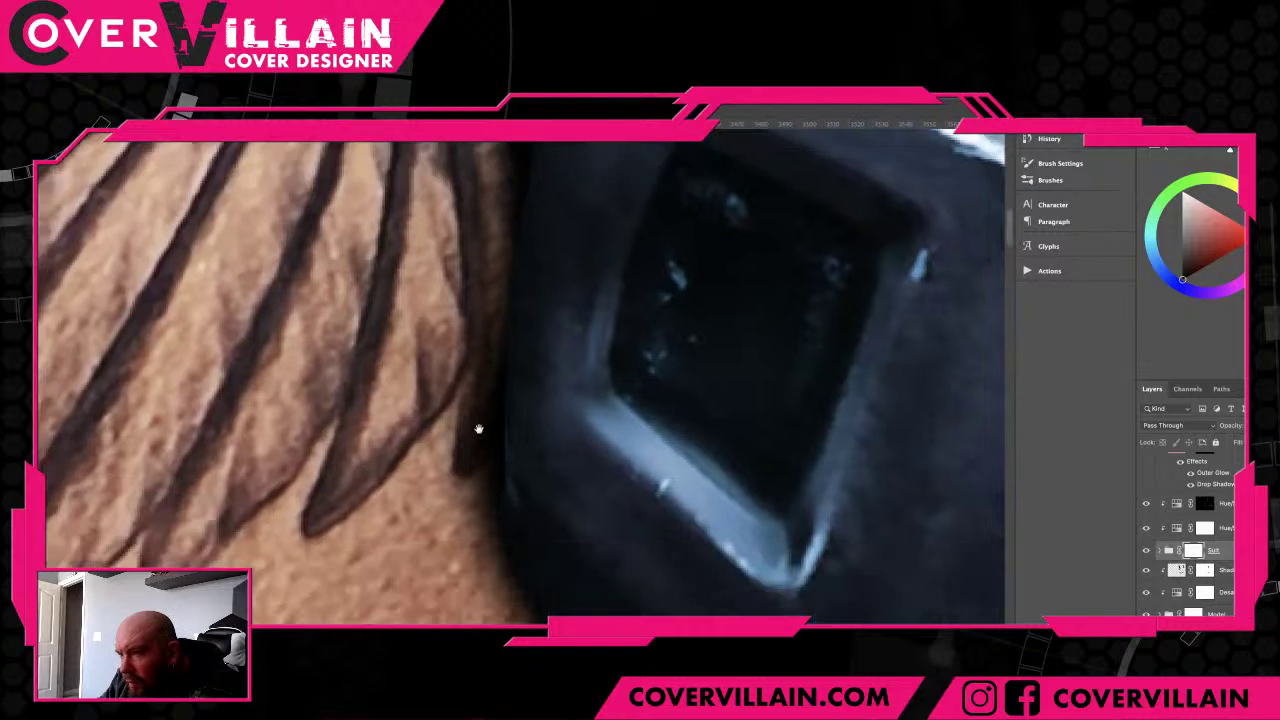
pyautogui.scroll(5, 471, 380)
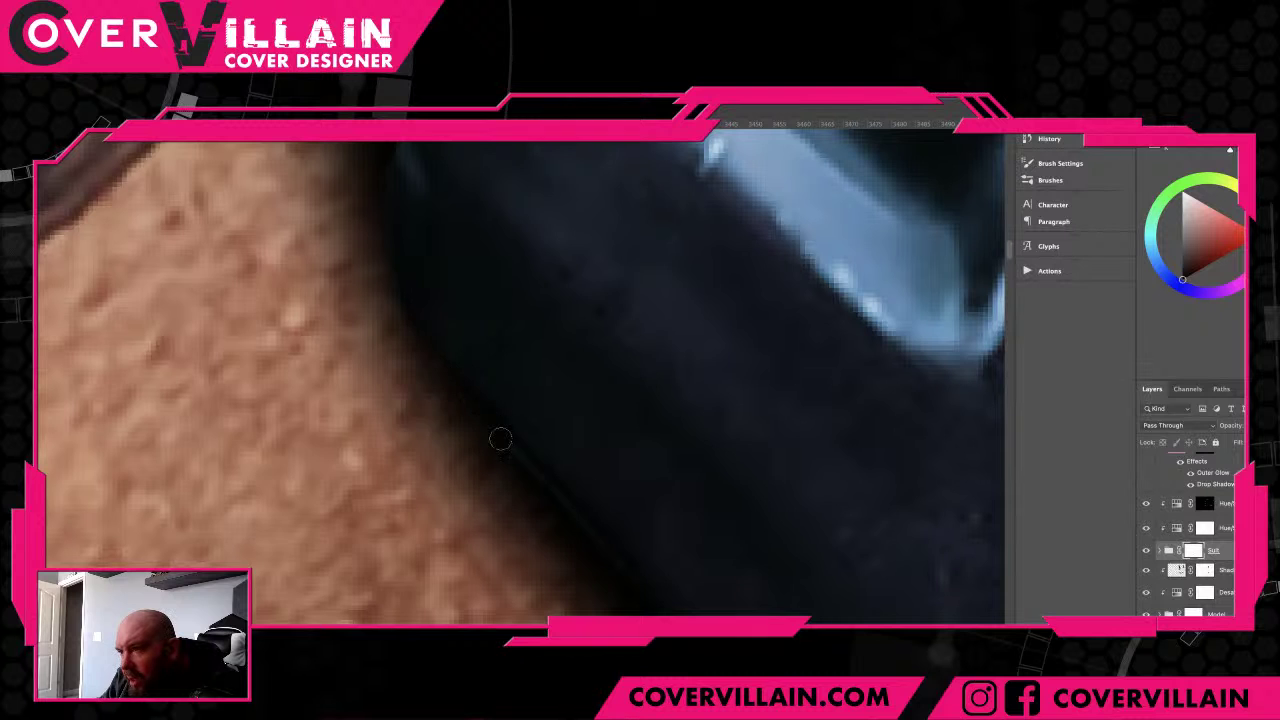
pyautogui.moveTo(677, 563)
pyautogui.mouseDown()
pyautogui.moveTo(514, 301)
pyautogui.moveTo(457, 291)
pyautogui.mouseUp()
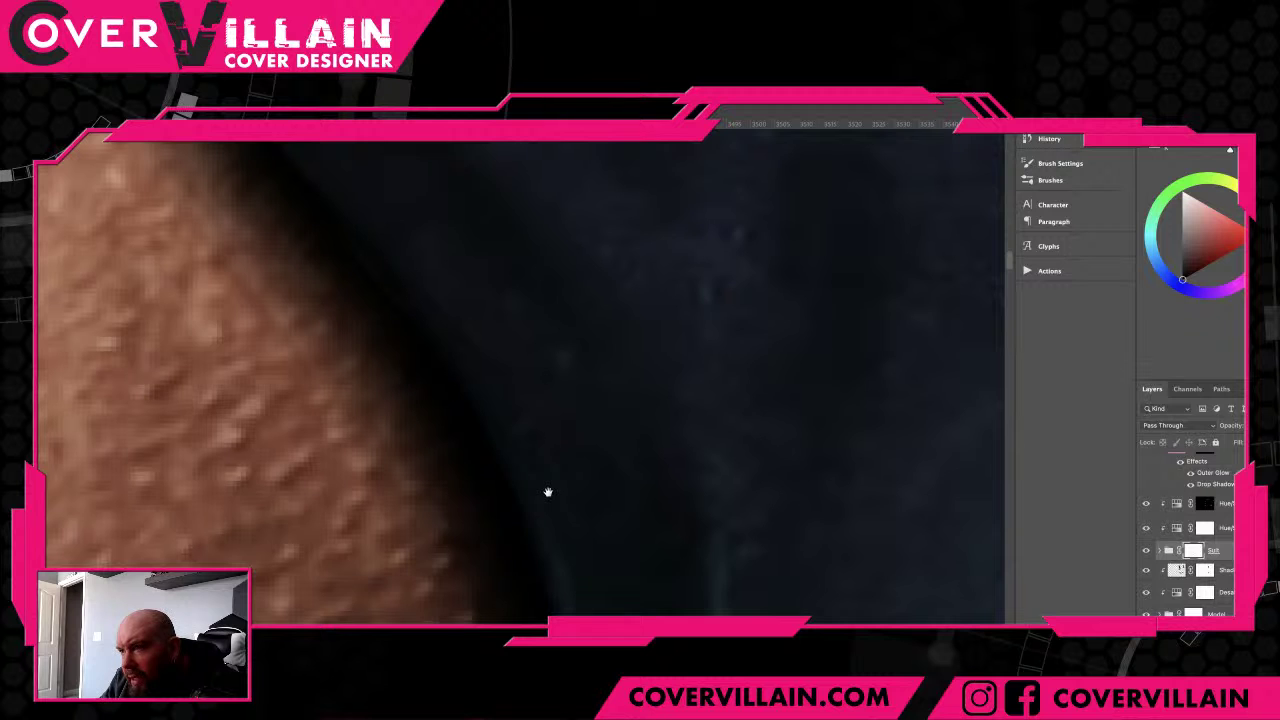
# - Remove the bright blue speck in the dark armpit gap between the torso and the arm armor
pyautogui.scroll(-3, 548, 492)
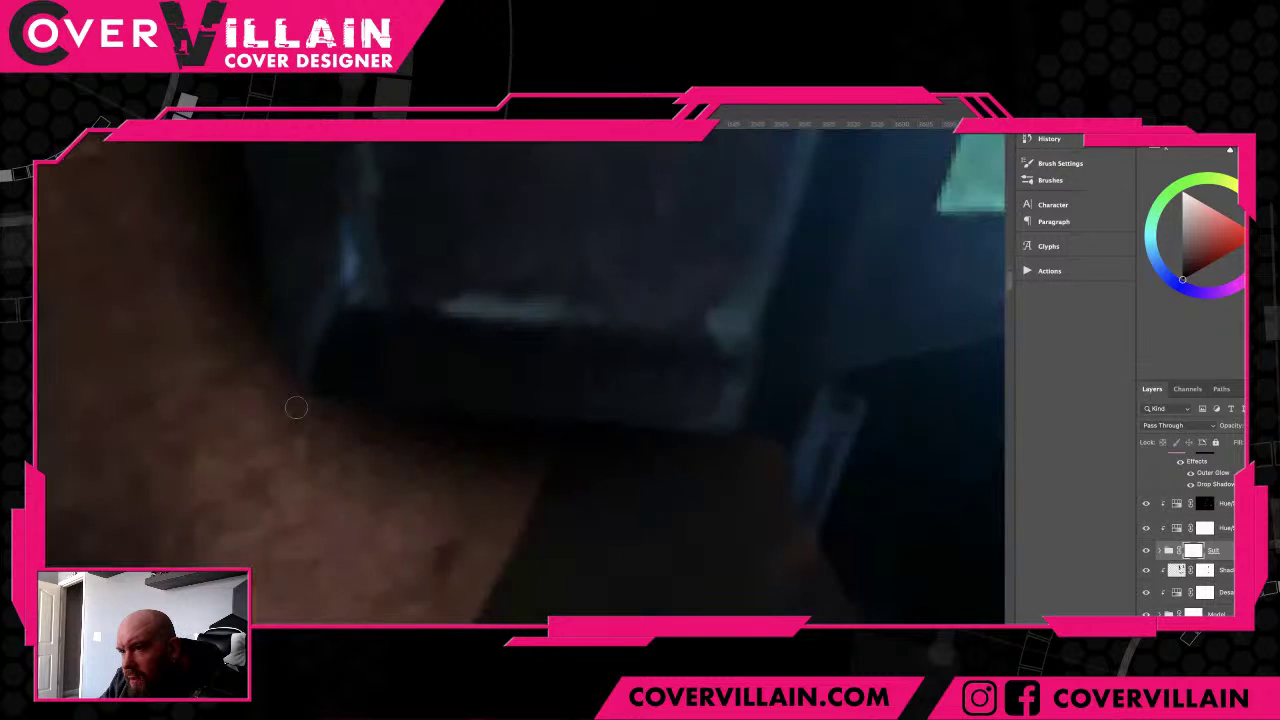
pyautogui.scroll(-4, 833, 498)
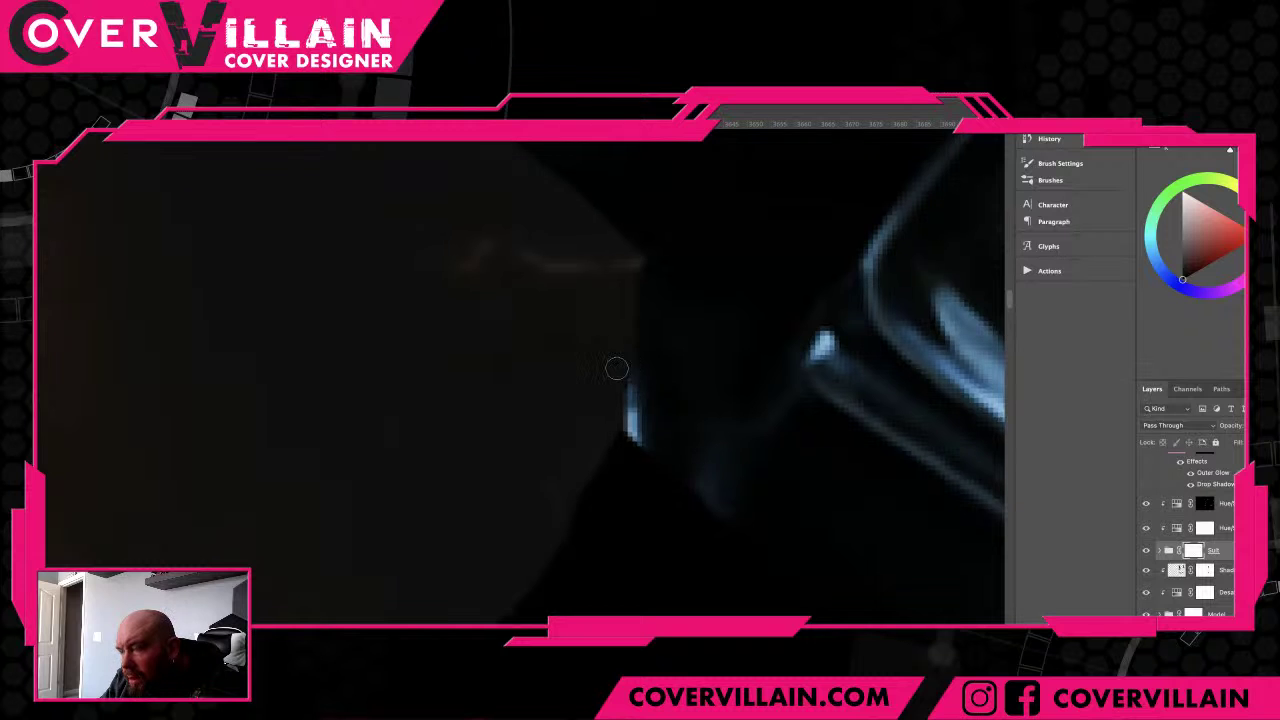
pyautogui.scroll(-4, 620, 376)
pyautogui.scroll(-2, 620, 375)
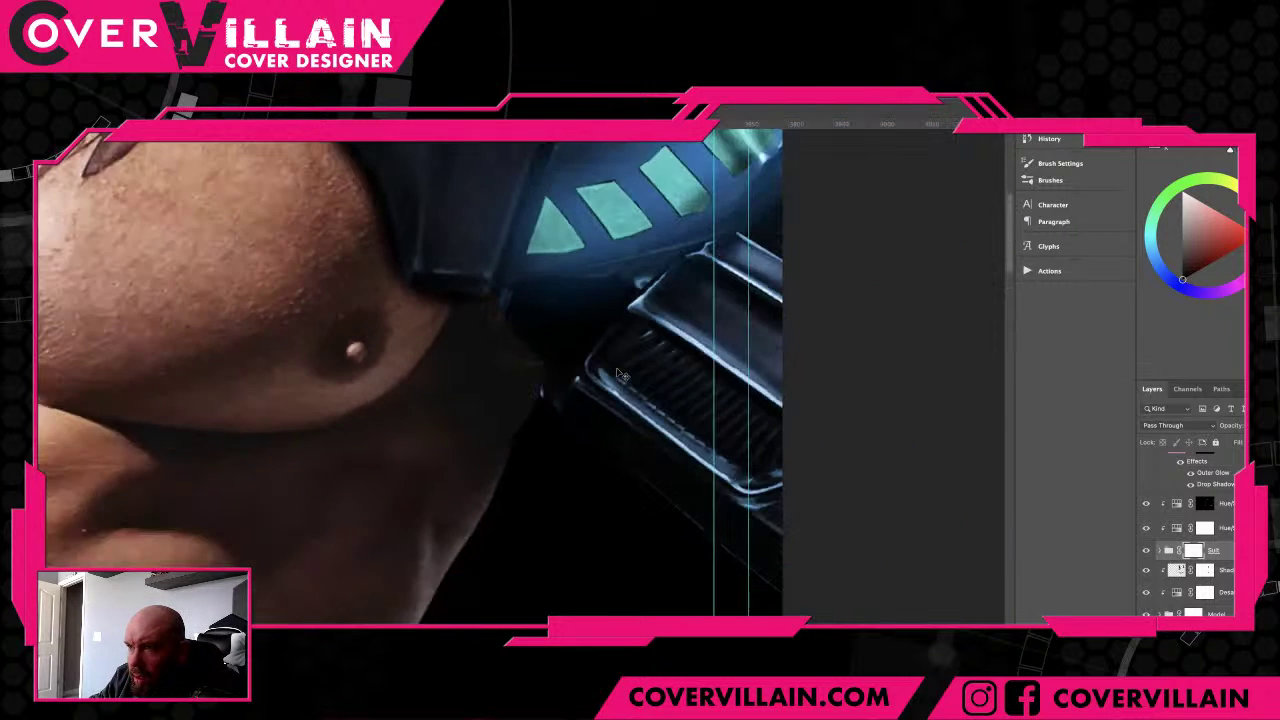
pyautogui.scroll(6, 620, 375)
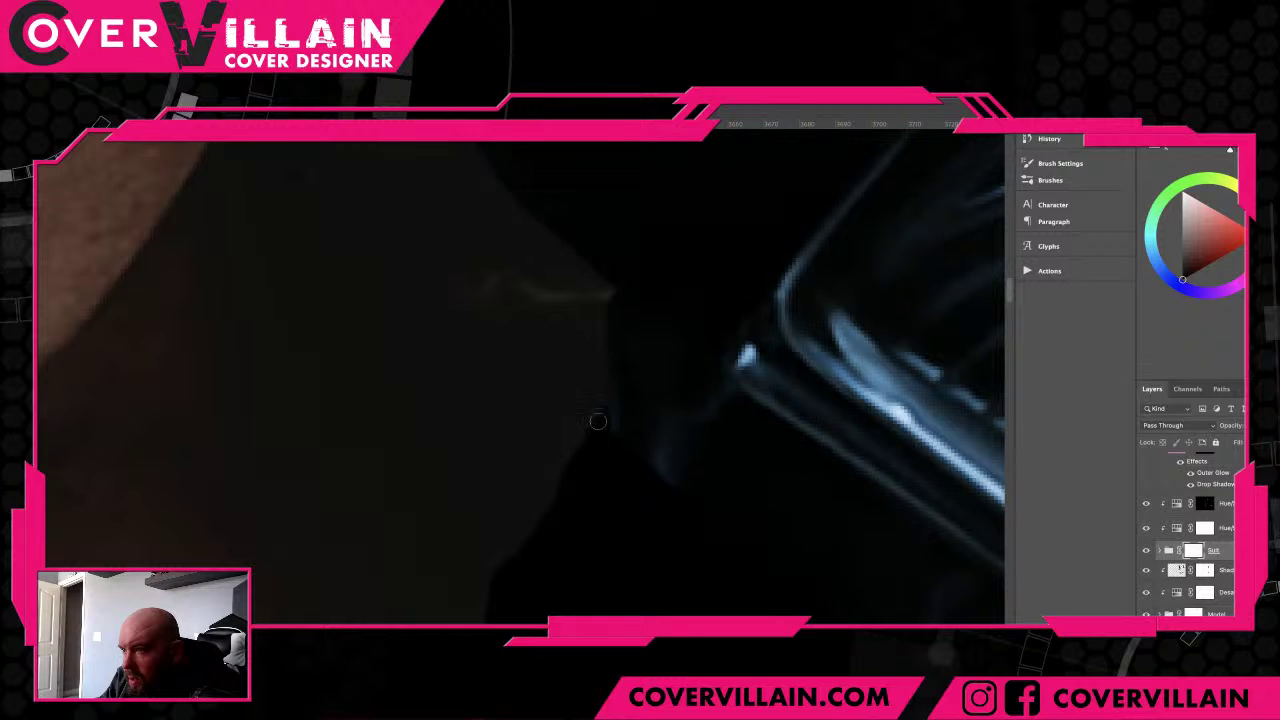
# - Erase the thin dotted diagonal line along the underside of the arm armor on the armor group's mask
pyautogui.moveTo(711, 506); pyautogui.dragTo(615, 337)
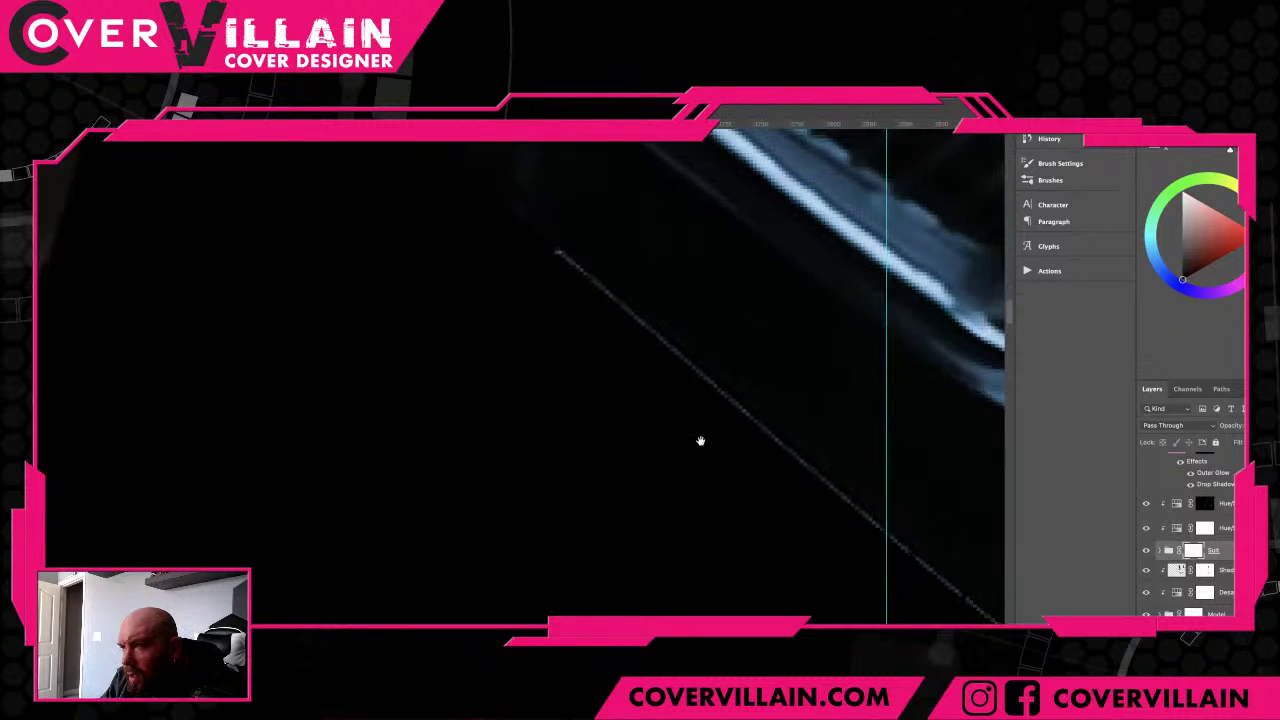
pyautogui.moveTo(701, 440); pyautogui.dragTo(594, 514)
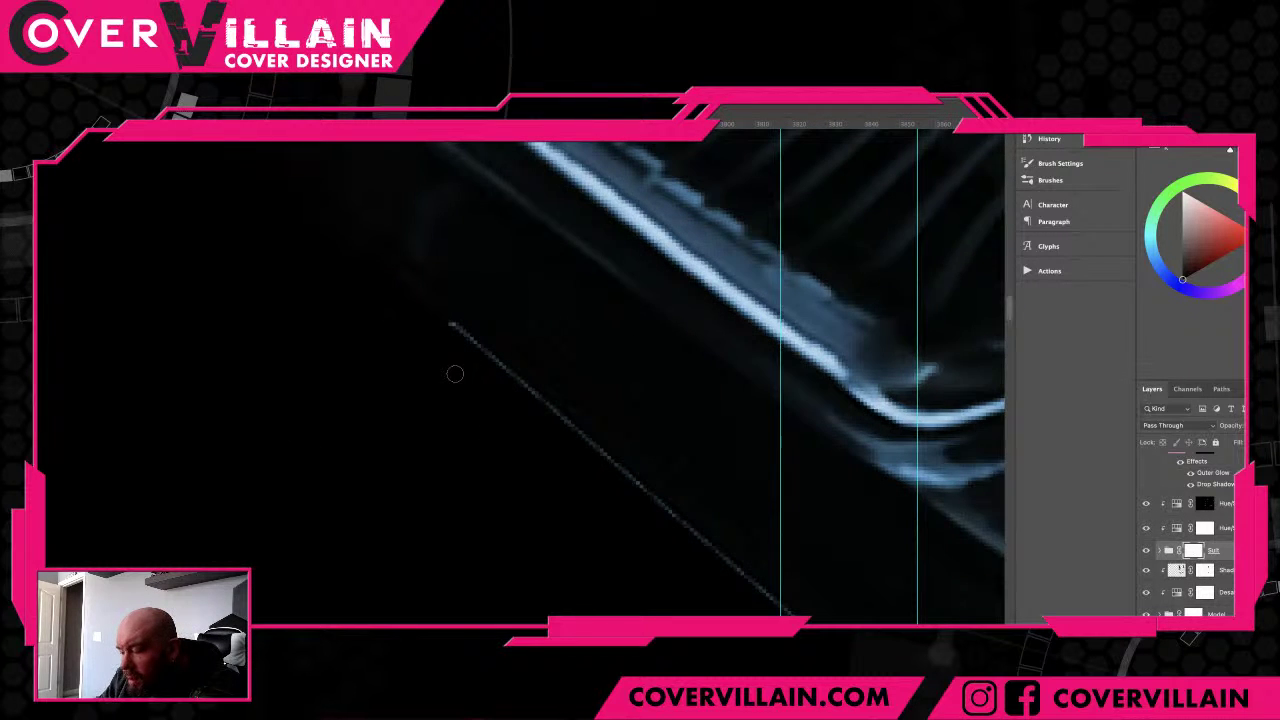
pyautogui.scroll(-3, 455, 374)
pyautogui.scroll(3, 457, 376)
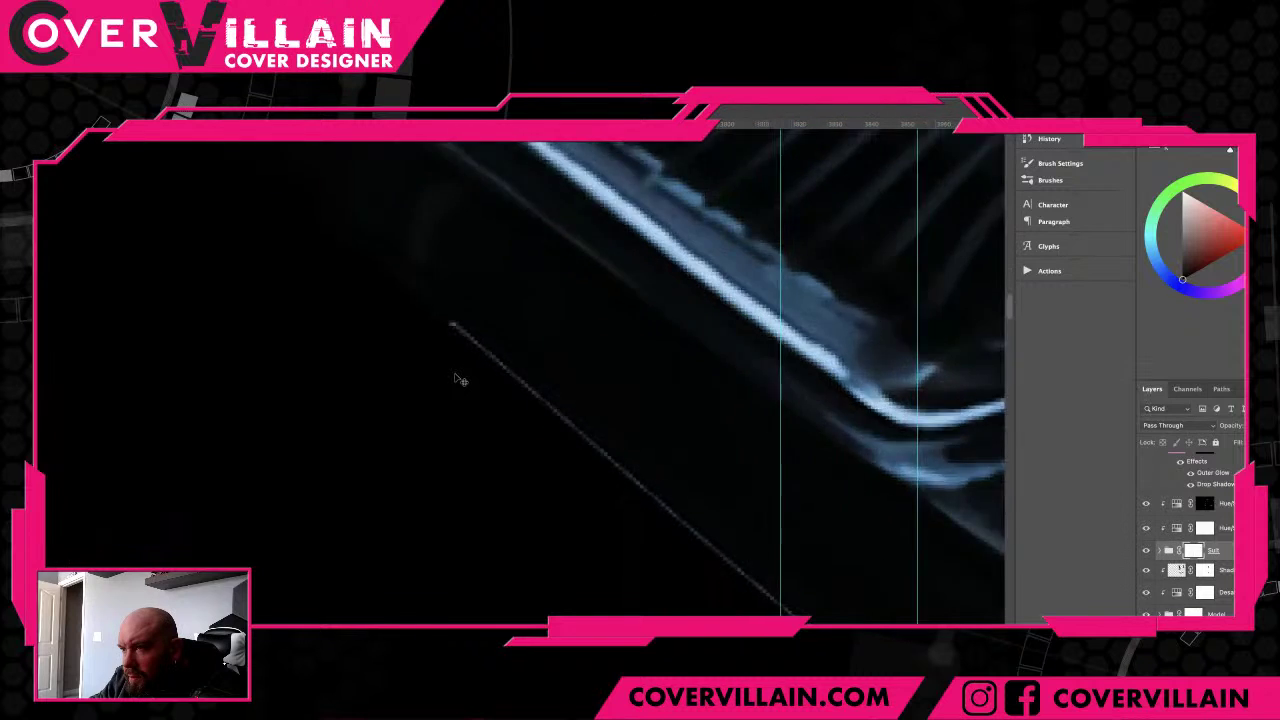
pyautogui.scroll(2, 460, 380)
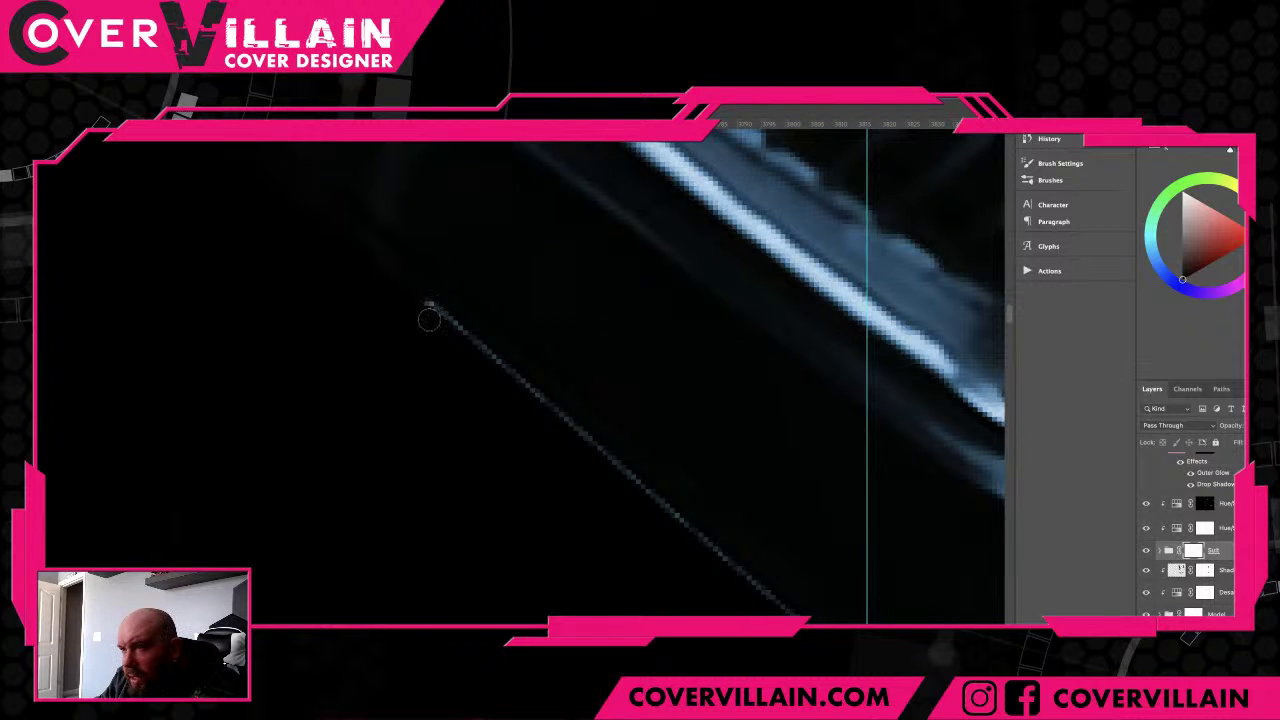
pyautogui.moveTo(426, 309)
pyautogui.mouseDown()
pyautogui.moveTo(702, 560)
pyautogui.moveTo(606, 482)
pyautogui.moveTo(595, 465)
pyautogui.moveTo(780, 608)
pyautogui.mouseUp()
pyautogui.moveTo(780, 608)
pyautogui.mouseDown()
pyautogui.moveTo(690, 463)
pyautogui.moveTo(493, 308)
pyautogui.moveTo(480, 341)
pyautogui.moveTo(491, 354)
pyautogui.moveTo(815, 612)
pyautogui.mouseUp()
pyautogui.moveTo(764, 422)
pyautogui.mouseDown()
pyautogui.moveTo(566, 423)
pyautogui.moveTo(729, 541)
pyautogui.mouseUp()
# - Clean the thin stray outline off the outer edge of the striped hip armor just below the bare waist
pyautogui.moveTo(457, 477)
pyautogui.mouseDown()
pyautogui.moveTo(747, 563)
pyautogui.moveTo(620, 457)
pyautogui.mouseUp()
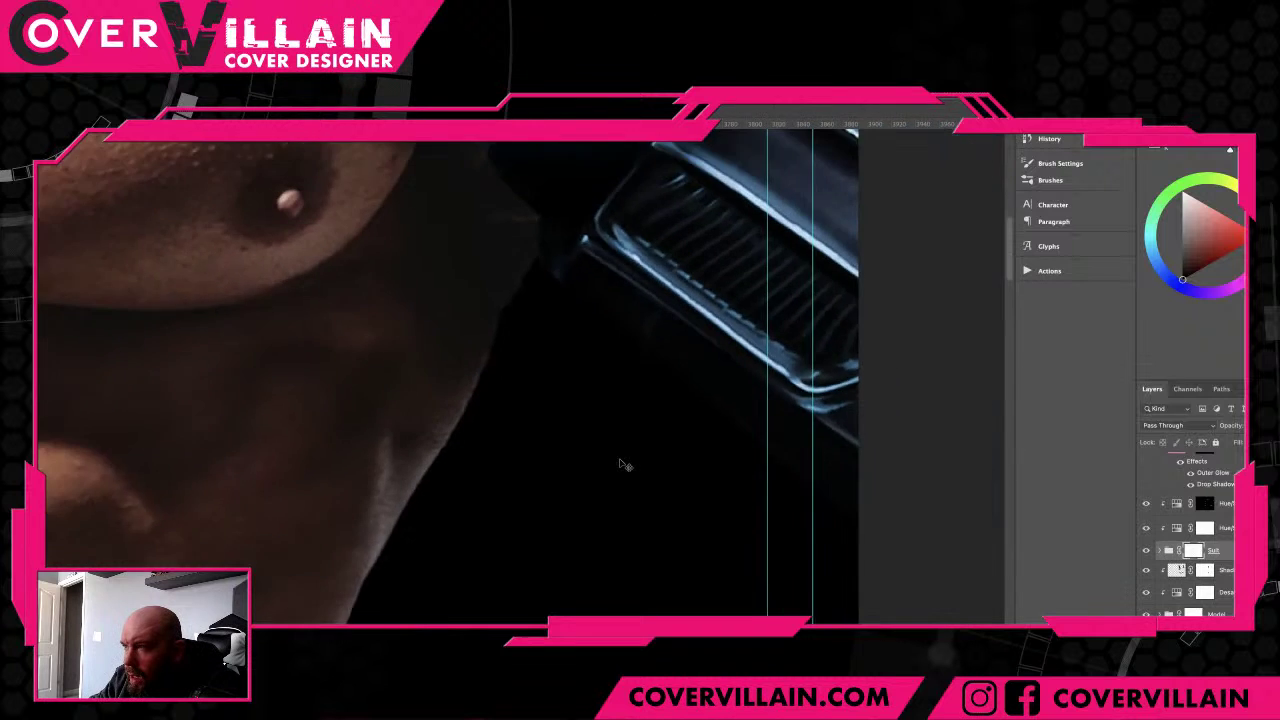
pyautogui.scroll(-5, 620, 464)
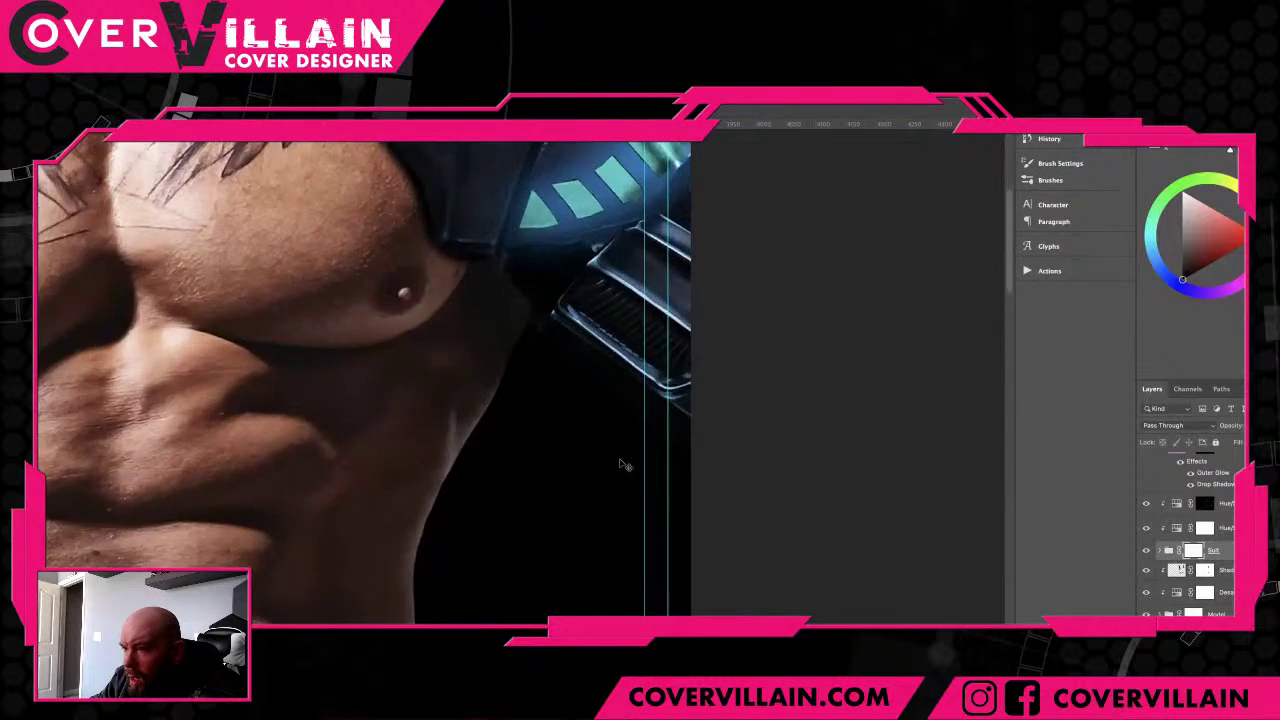
pyautogui.scroll(5, 620, 464)
pyautogui.scroll(-2, 480, 452)
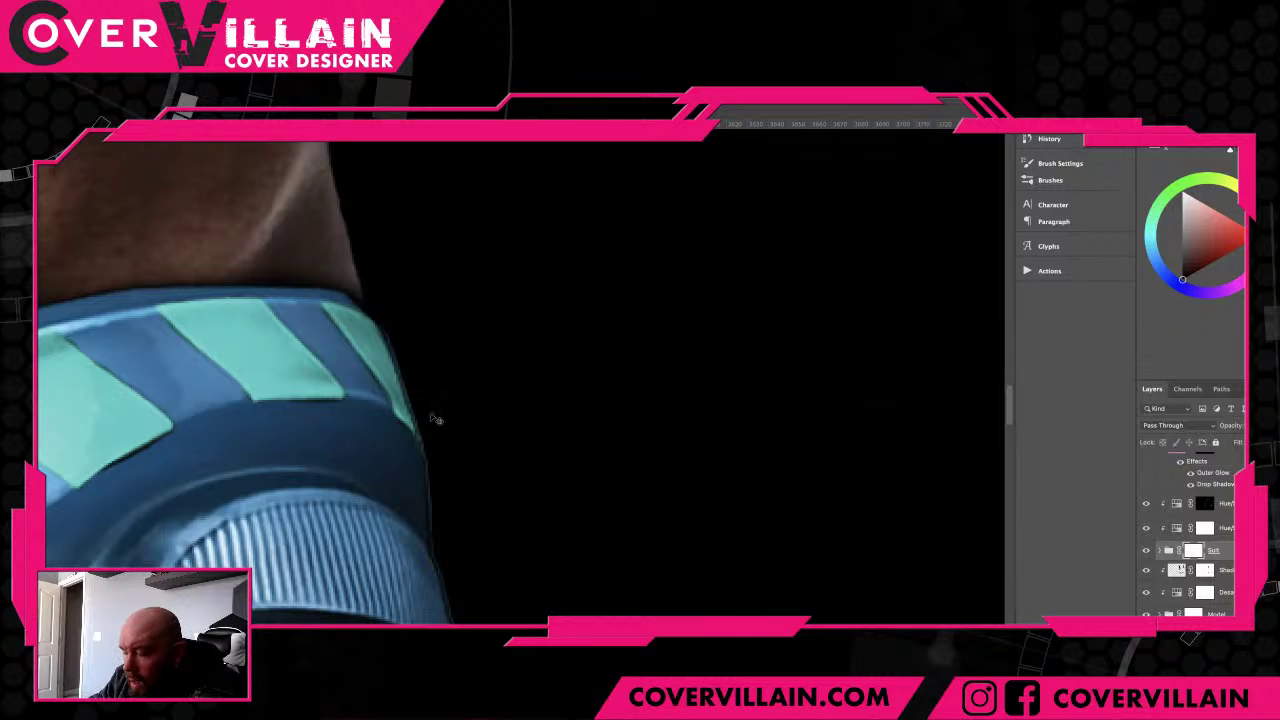
pyautogui.scroll(-1, 435, 418)
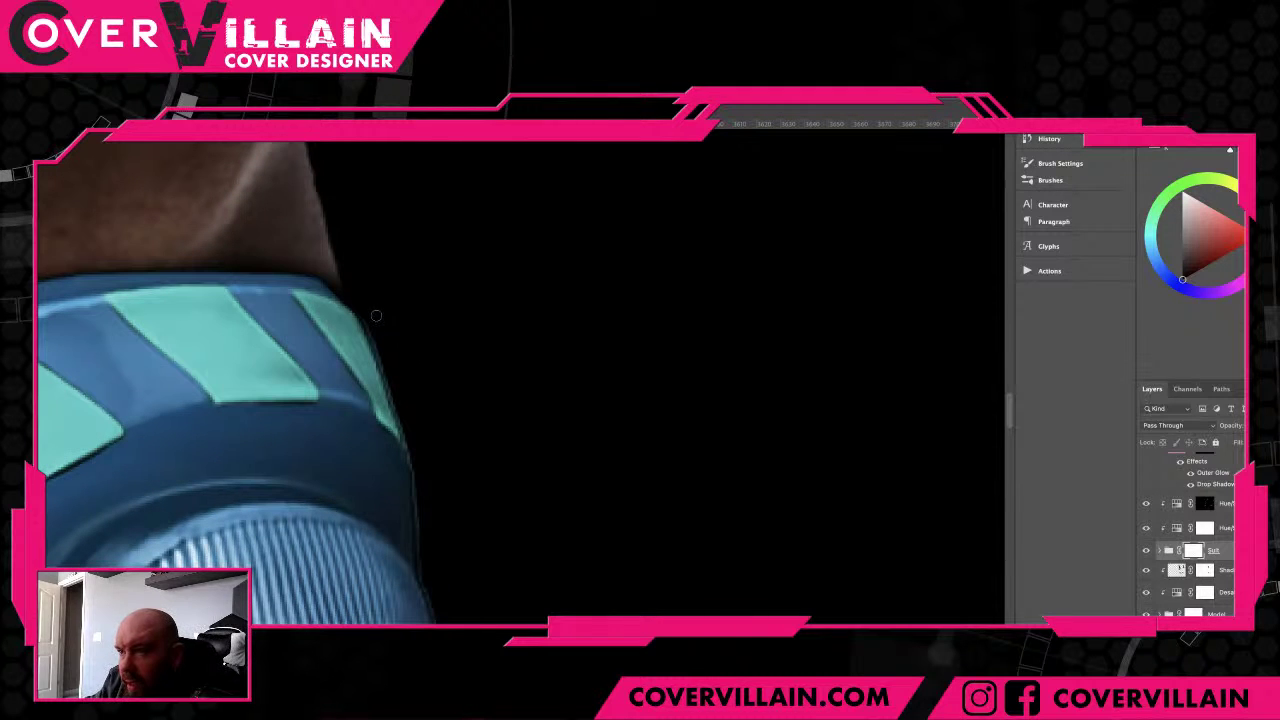
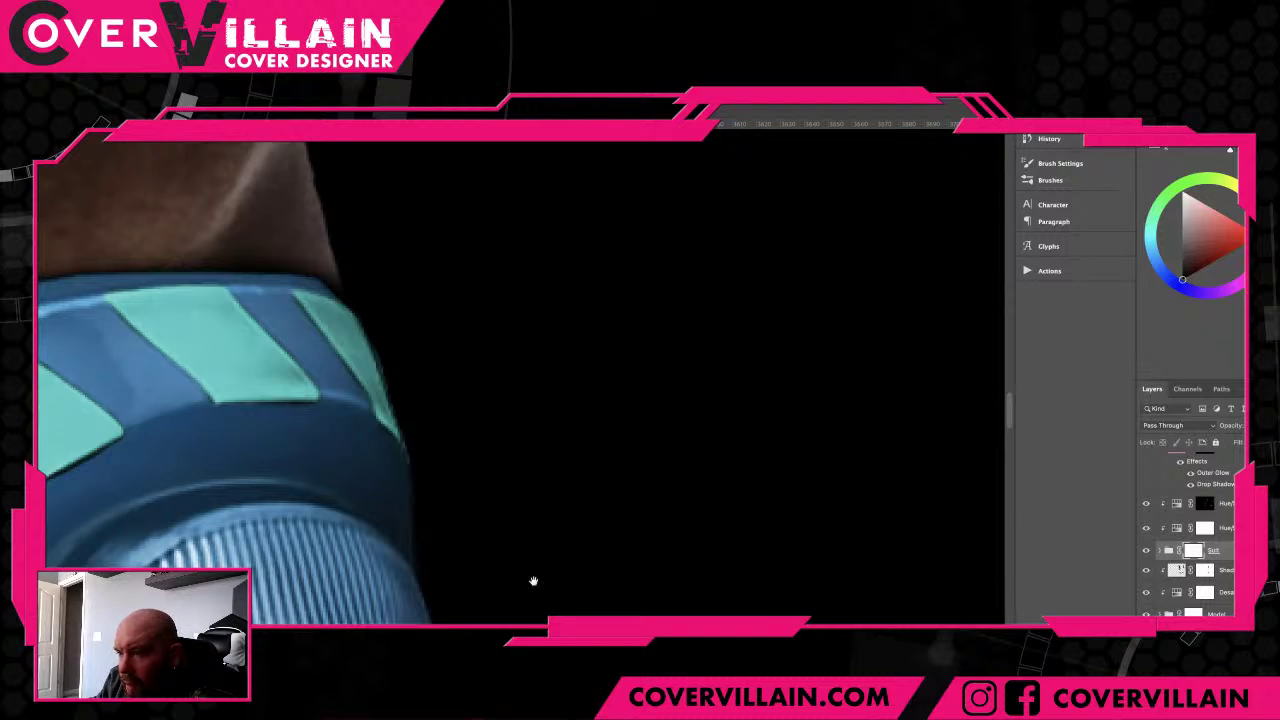
# - Clean the thin stray outline off the outer edge of the ribbed hip band and the rounded dark armor piece below it
pyautogui.moveTo(531, 583); pyautogui.dragTo(480, 371)
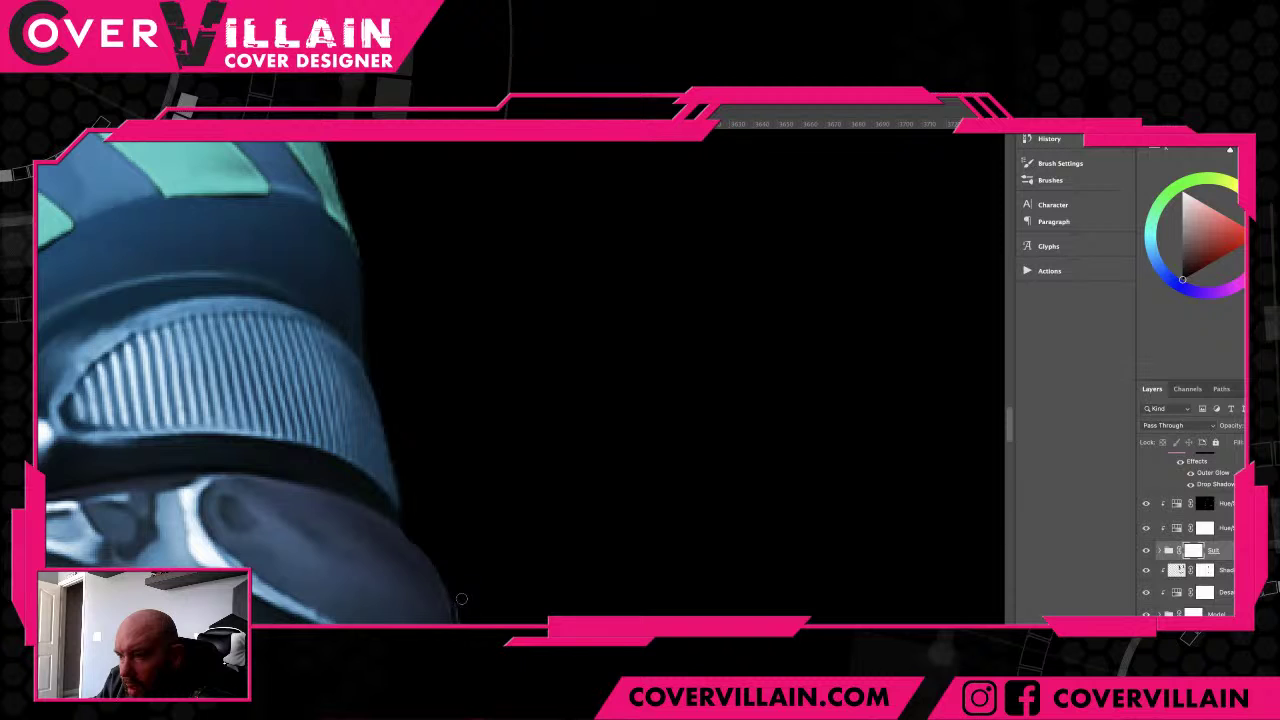
pyautogui.moveTo(510, 563); pyautogui.dragTo(474, 401)
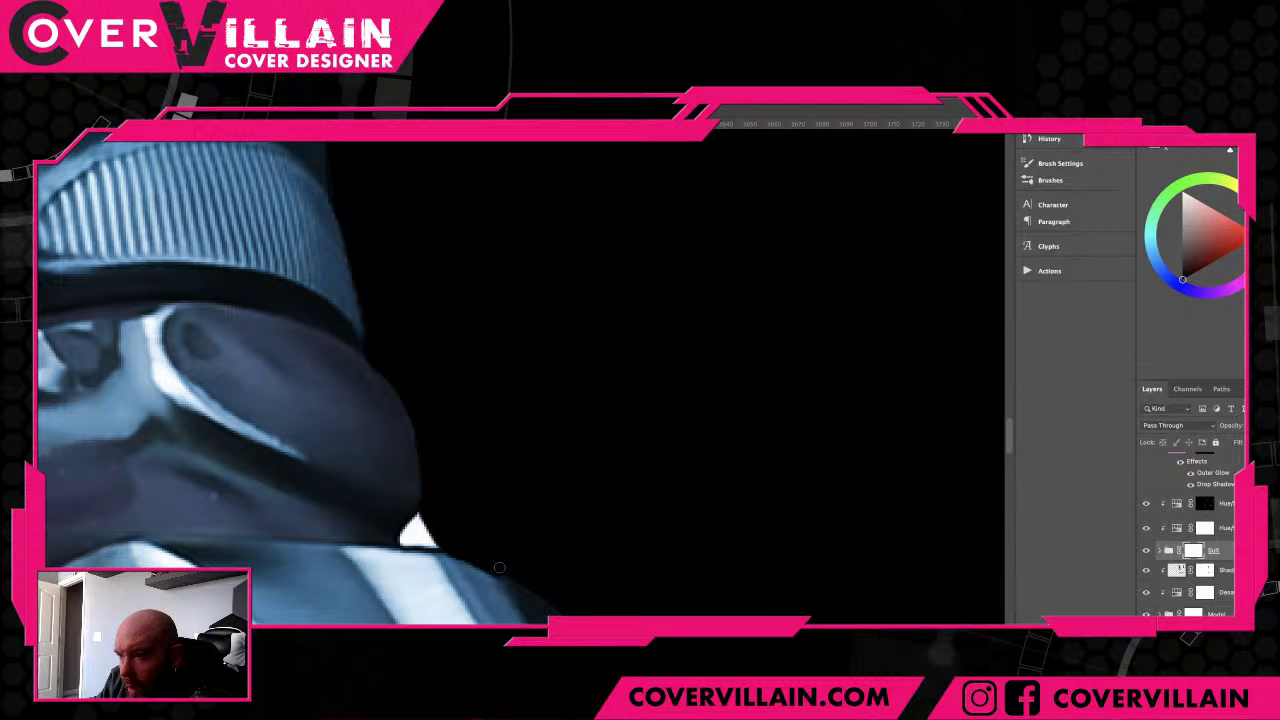
pyautogui.moveTo(560, 600); pyautogui.dragTo(480, 340)
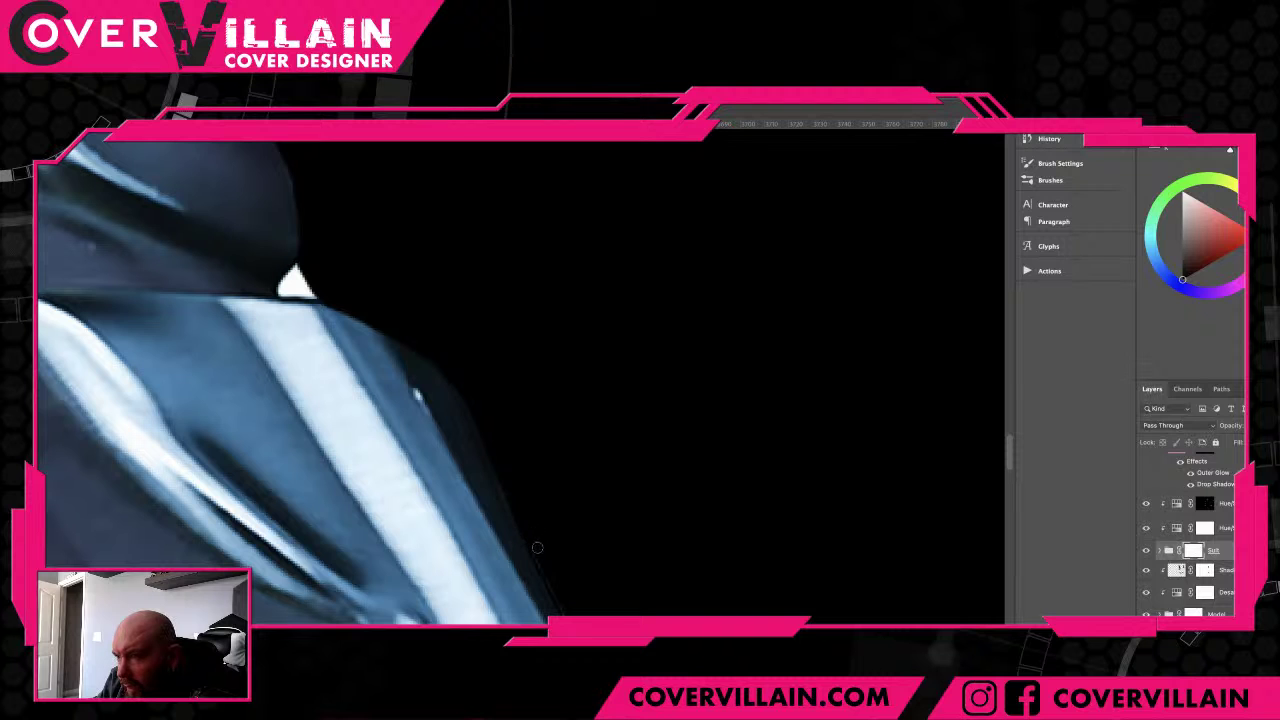
# - Mask out the thin dark outline along the outer edge of the thigh armor, past the strap buckle and down the leg
pyautogui.moveTo(599, 607); pyautogui.dragTo(449, 280)
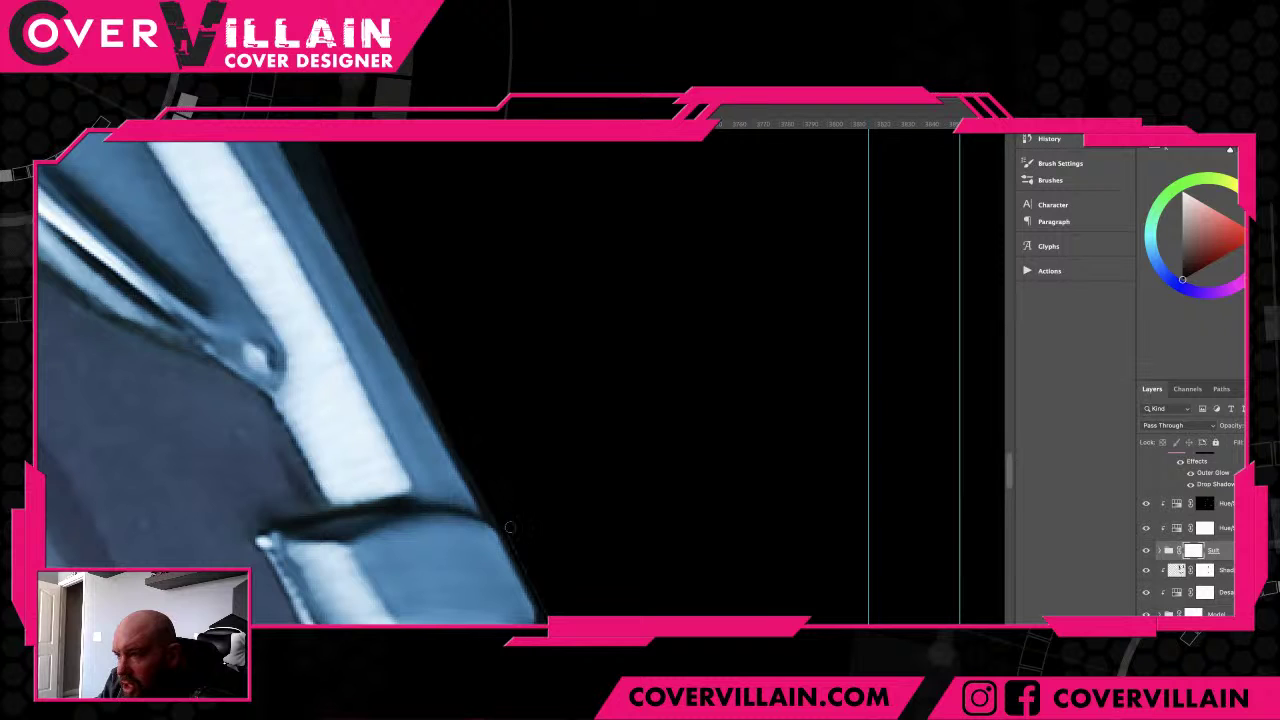
pyautogui.moveTo(577, 600); pyautogui.dragTo(443, 277)
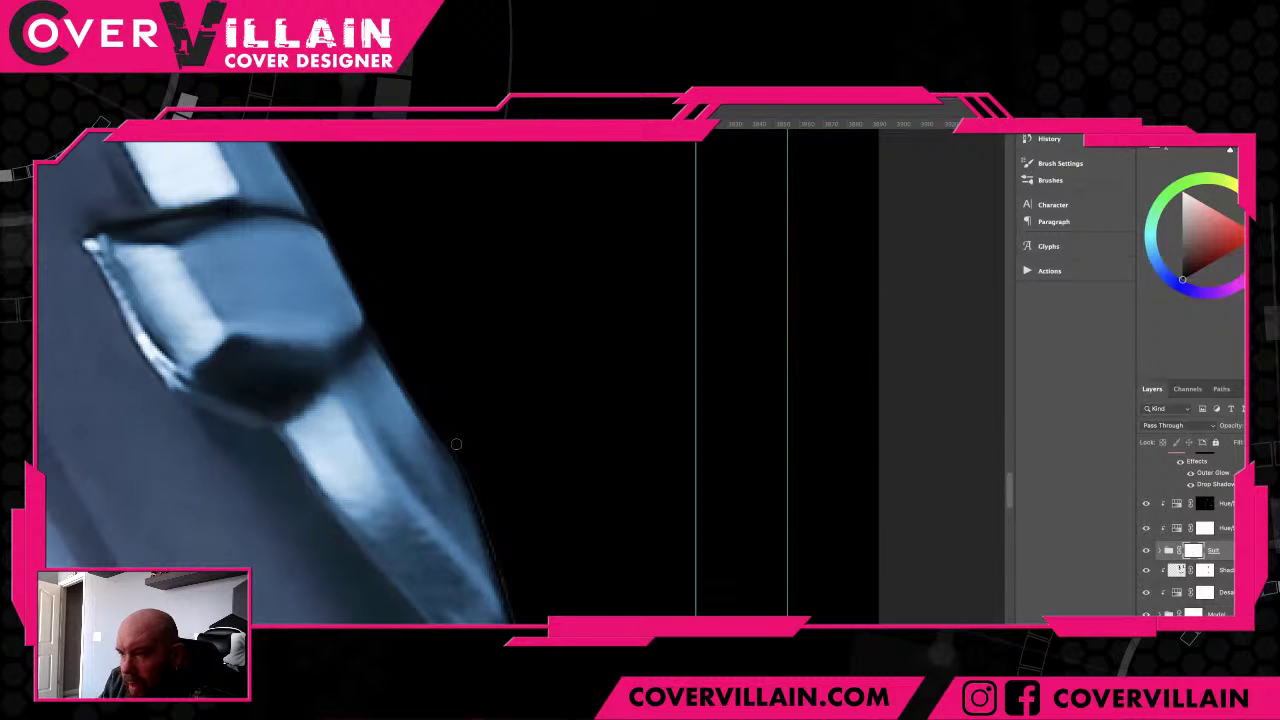
pyautogui.scroll(-3, 470, 442)
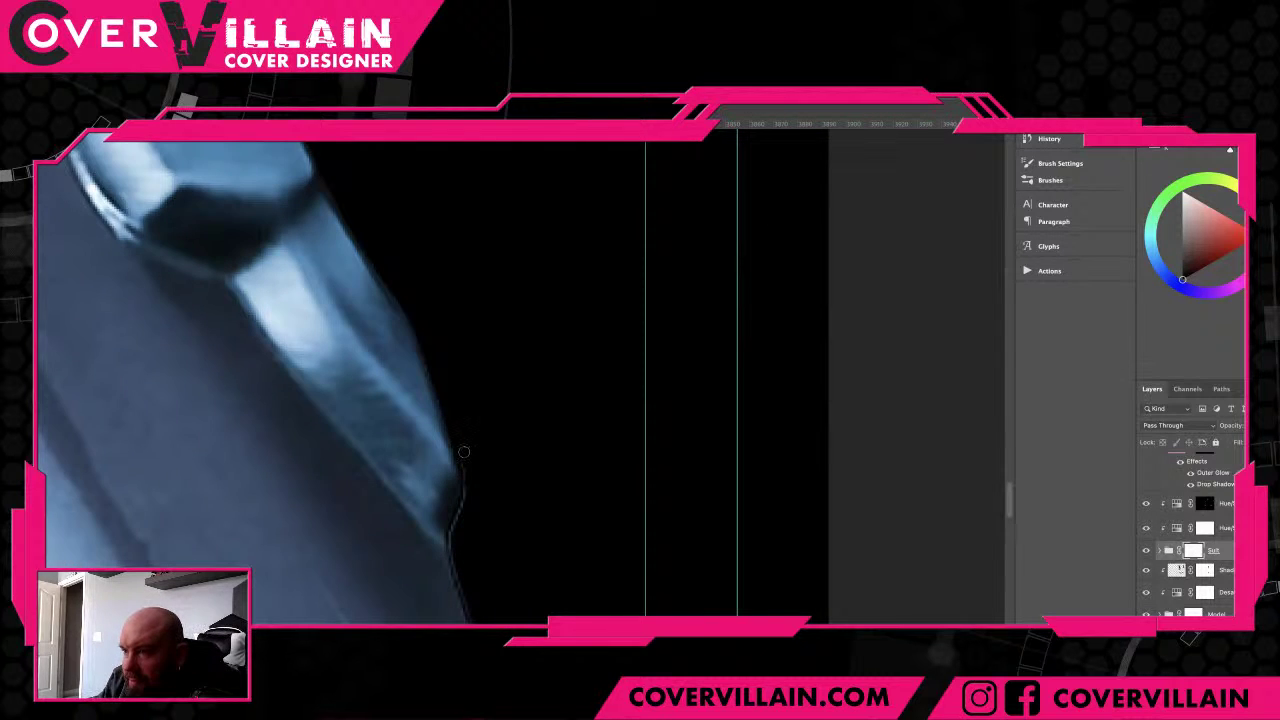
pyautogui.moveTo(466, 471)
pyautogui.mouseDown()
pyautogui.moveTo(457, 545)
pyautogui.moveTo(471, 588)
pyautogui.moveTo(477, 545)
pyautogui.moveTo(409, 398)
pyautogui.moveTo(385, 386)
pyautogui.moveTo(399, 454)
pyautogui.moveTo(444, 565)
pyautogui.moveTo(461, 490)
pyautogui.moveTo(383, 291)
pyautogui.mouseUp()
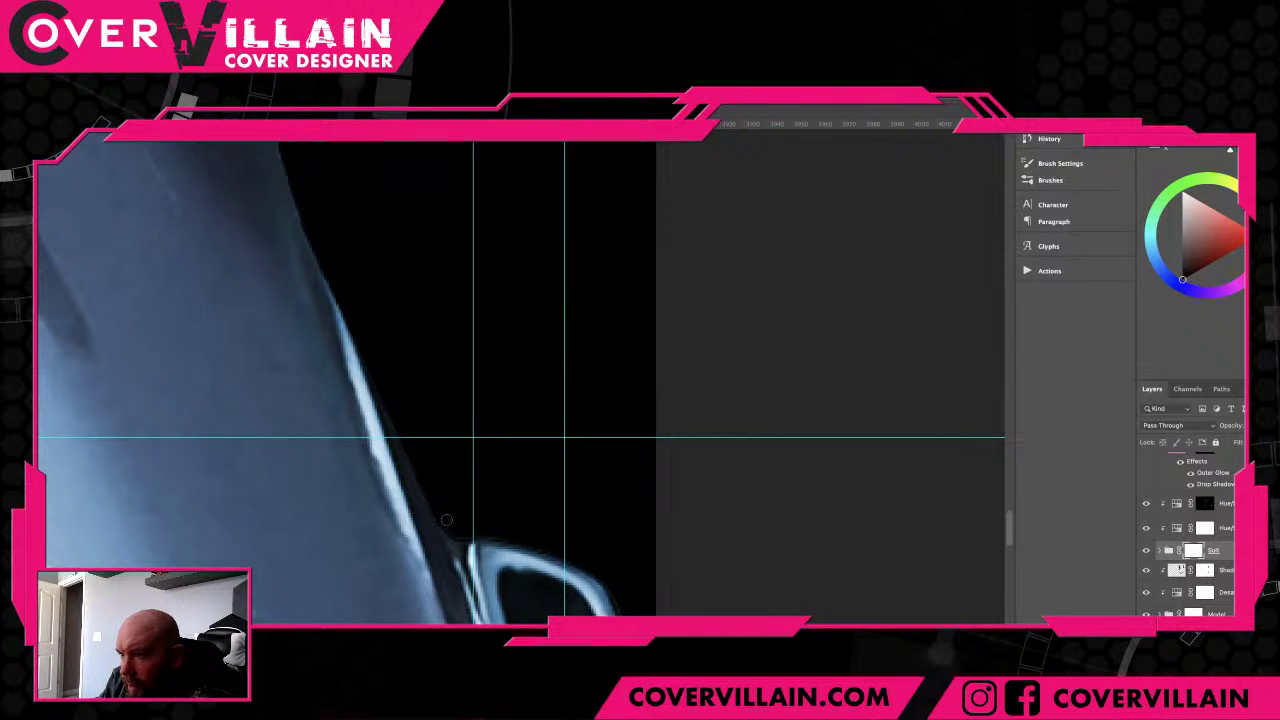
# - Clean the fringe off the outer edge of the framed leg plate where it meets the canvas edge
pyautogui.moveTo(478, 536); pyautogui.dragTo(608, 580)
pyautogui.moveTo(608, 527); pyautogui.dragTo(406, 247)
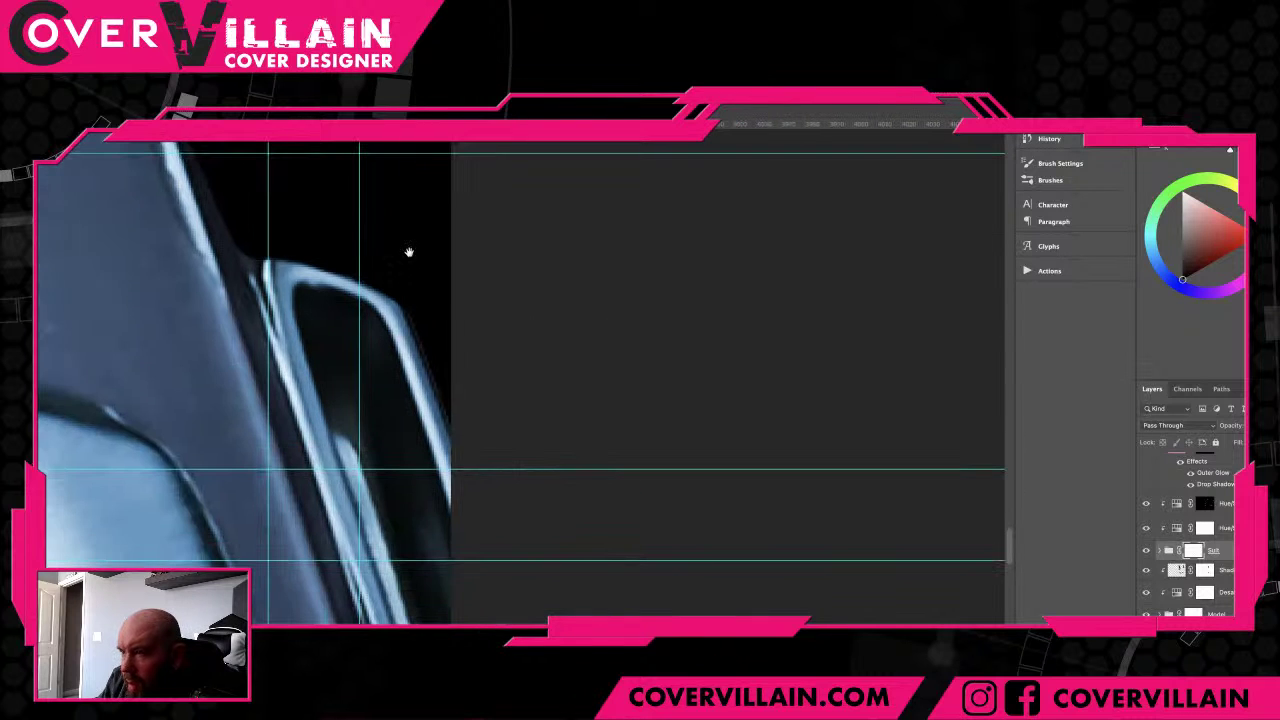
pyautogui.moveTo(414, 314); pyautogui.dragTo(458, 428)
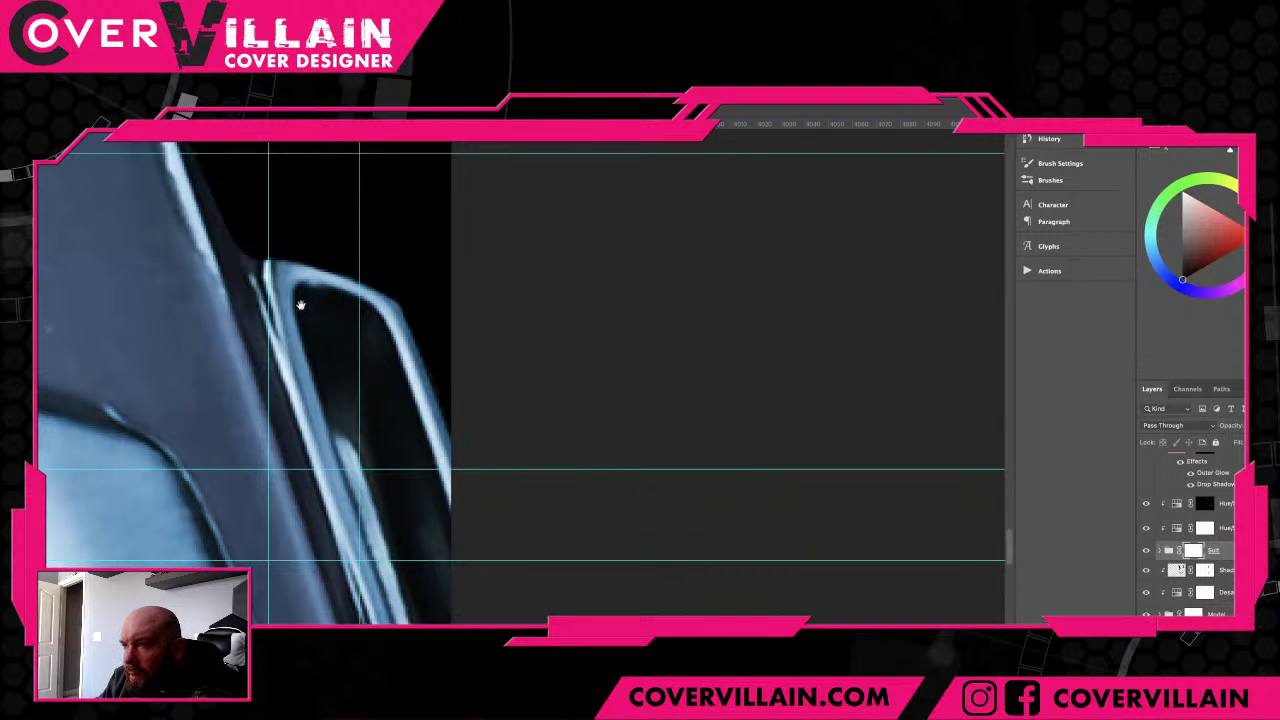
# - Erase the thin dotted line along the inner edge of the thigh, from the crotch down to the canvas's lower edge
pyautogui.moveTo(300, 305)
pyautogui.mouseDown()
pyautogui.moveTo(706, 343)
pyautogui.moveTo(786, 386)
pyautogui.moveTo(583, 254)
pyautogui.mouseUp()
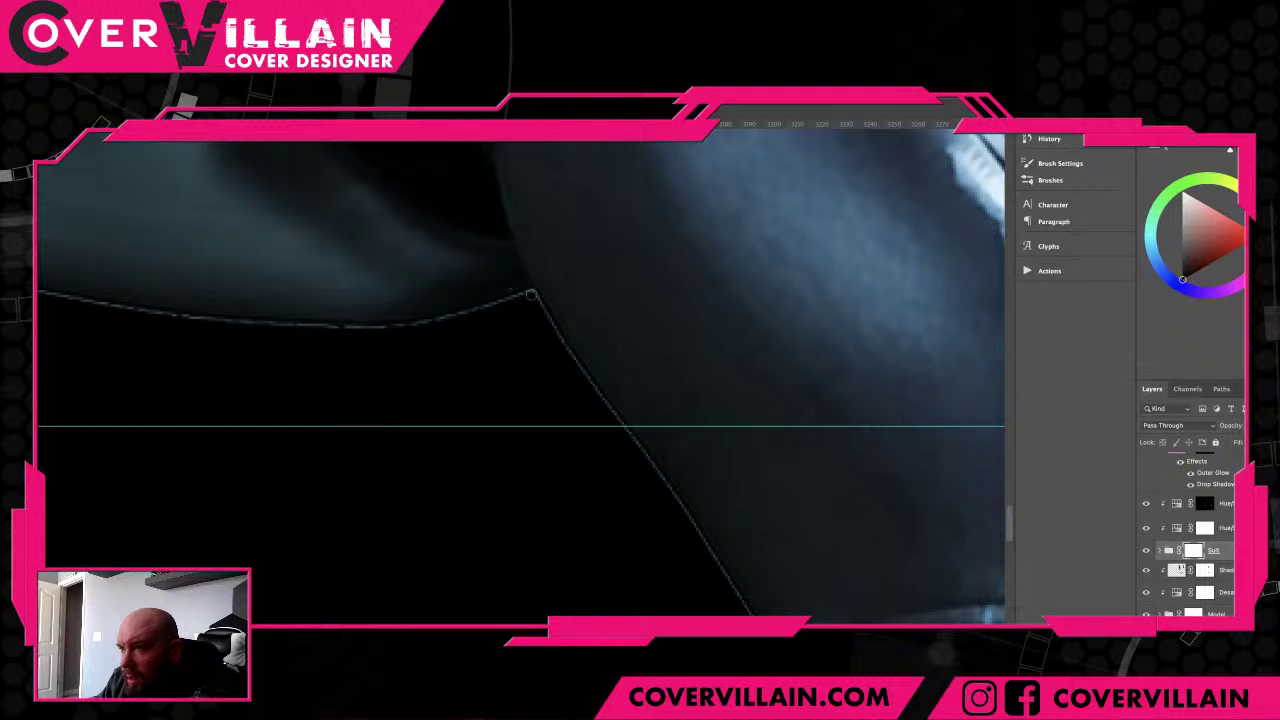
pyautogui.moveTo(536, 304)
pyautogui.mouseDown()
pyautogui.moveTo(642, 462)
pyautogui.moveTo(524, 332)
pyautogui.mouseUp()
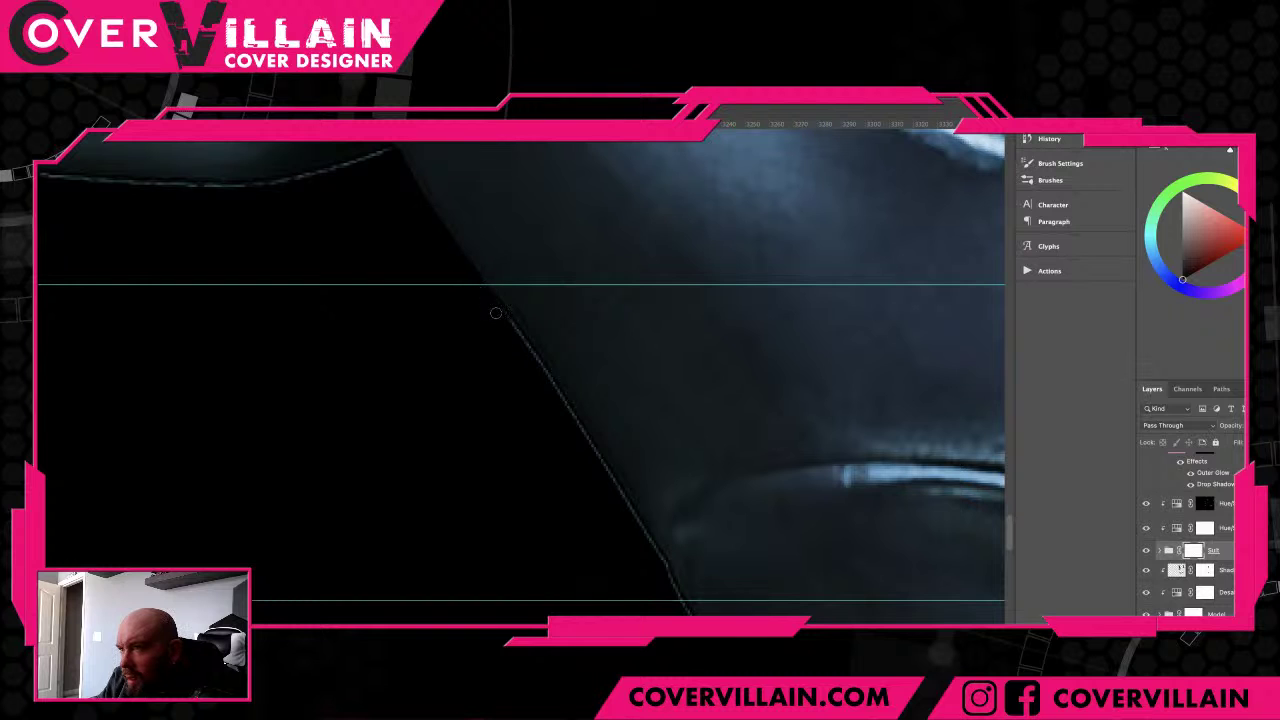
pyautogui.moveTo(569, 414); pyautogui.dragTo(594, 455)
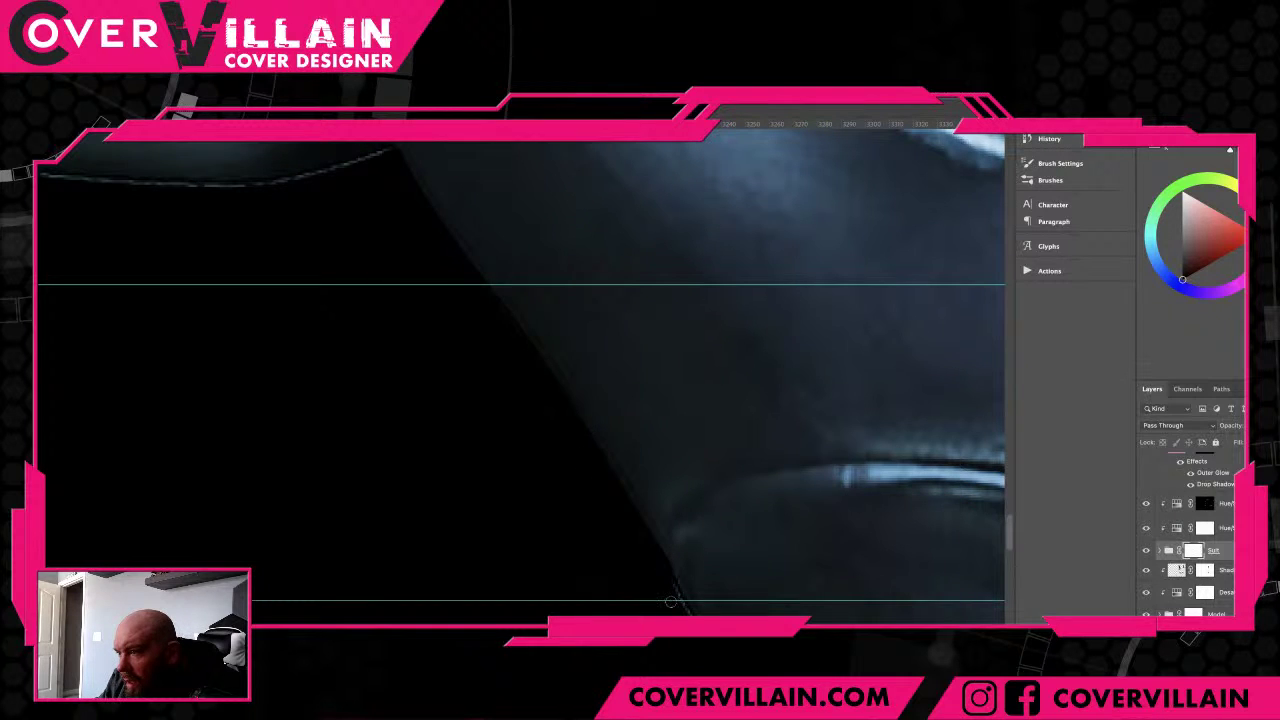
pyautogui.scroll(-3, 595, 418)
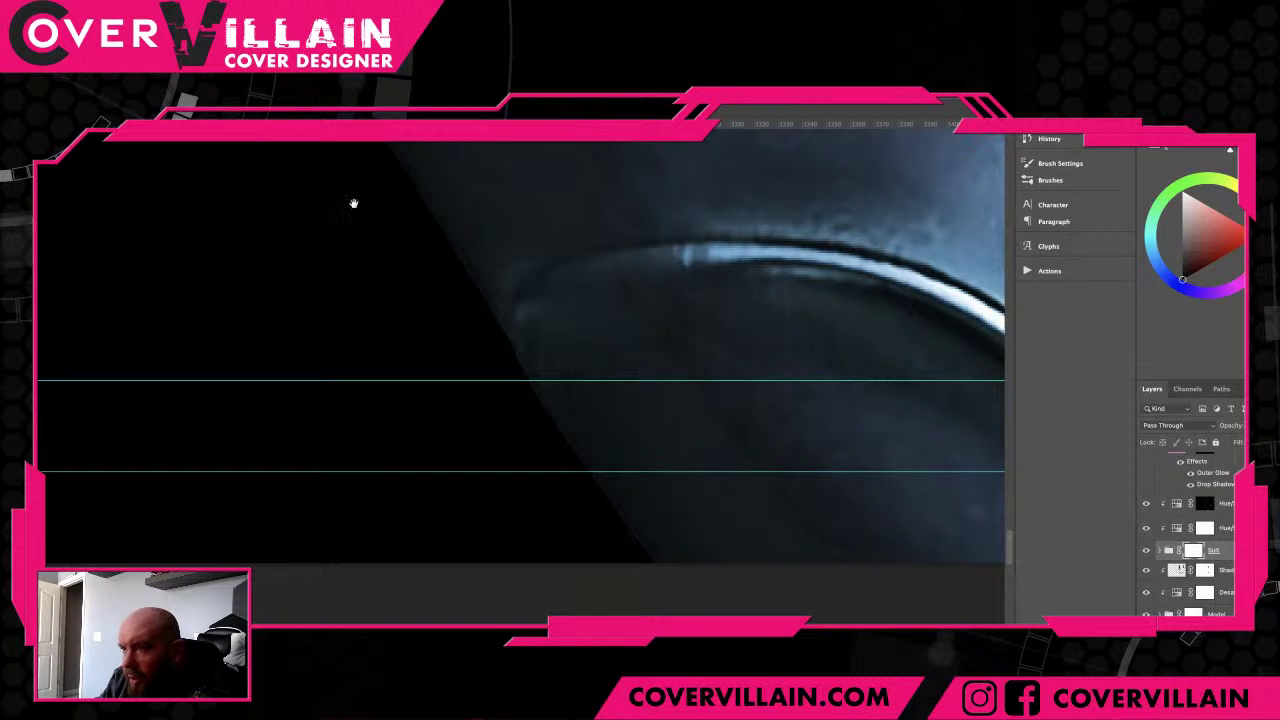
pyautogui.scroll(3, 486, 320)
pyautogui.scroll(-3, 651, 411)
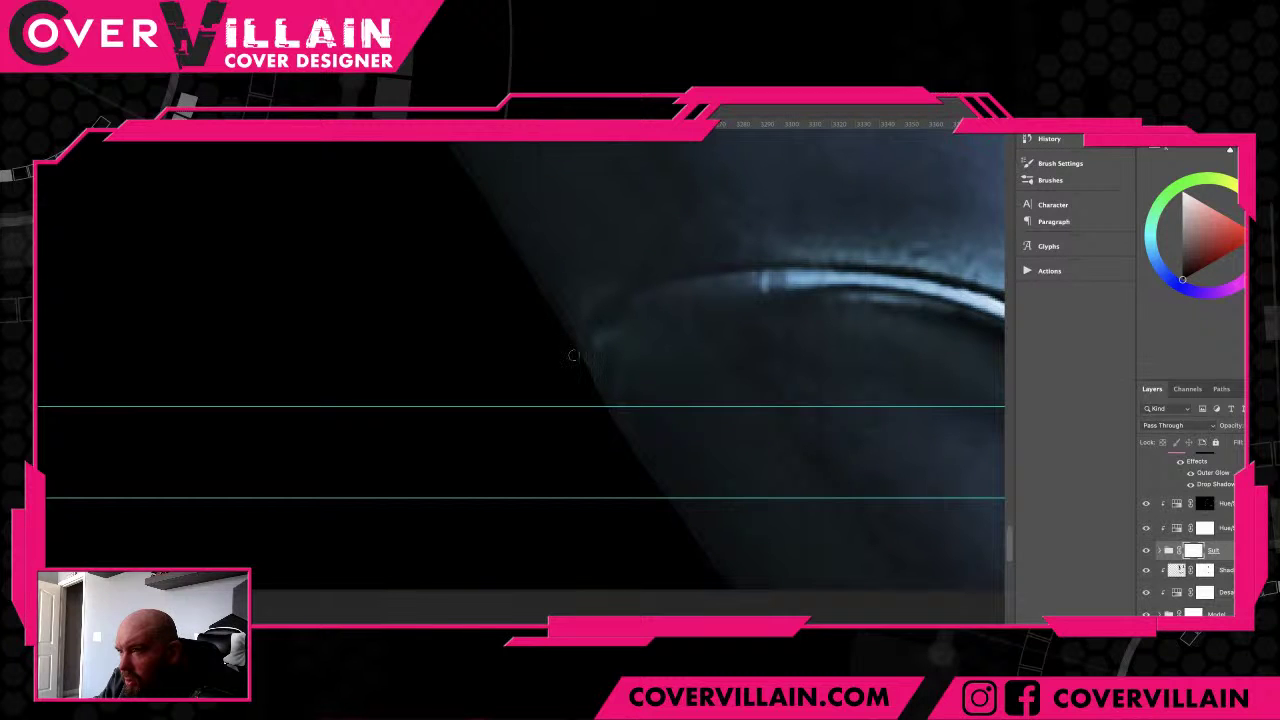
pyautogui.scroll(3, 510, 405)
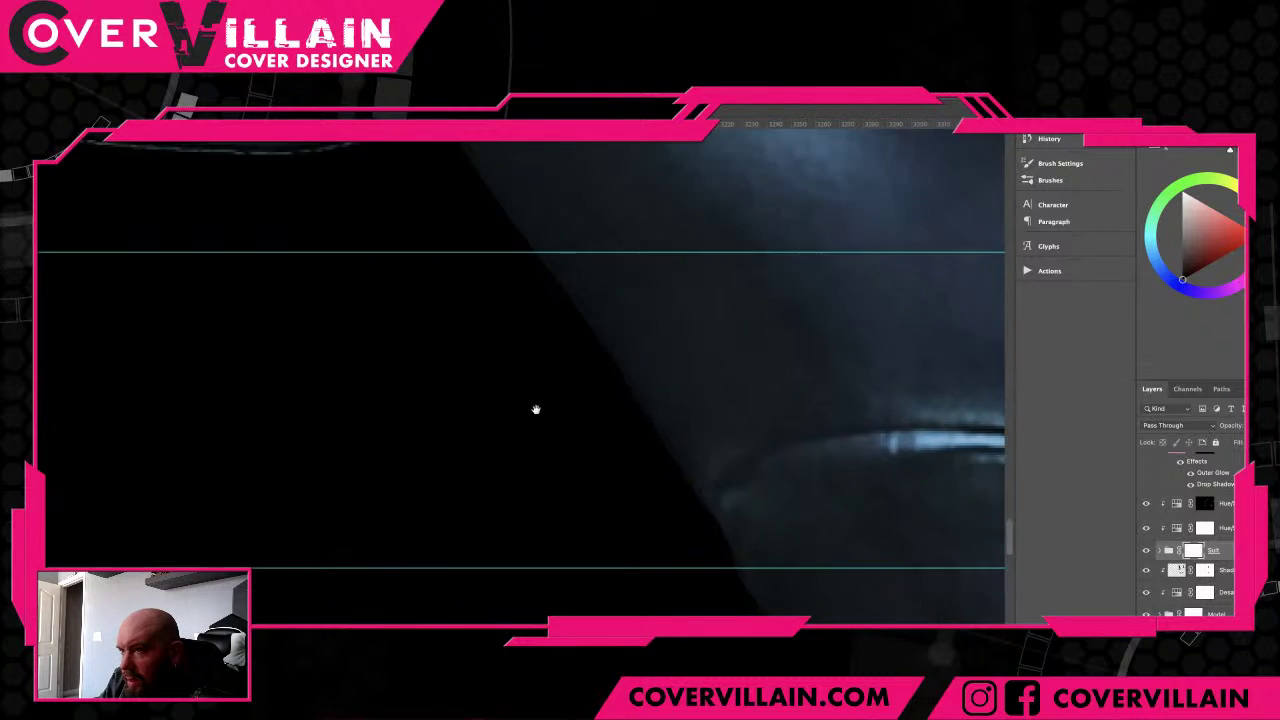
# - Erase the thin dotted line along the curved underside of the crotch armor between the thighs
pyautogui.scroll(-3, 537, 409)
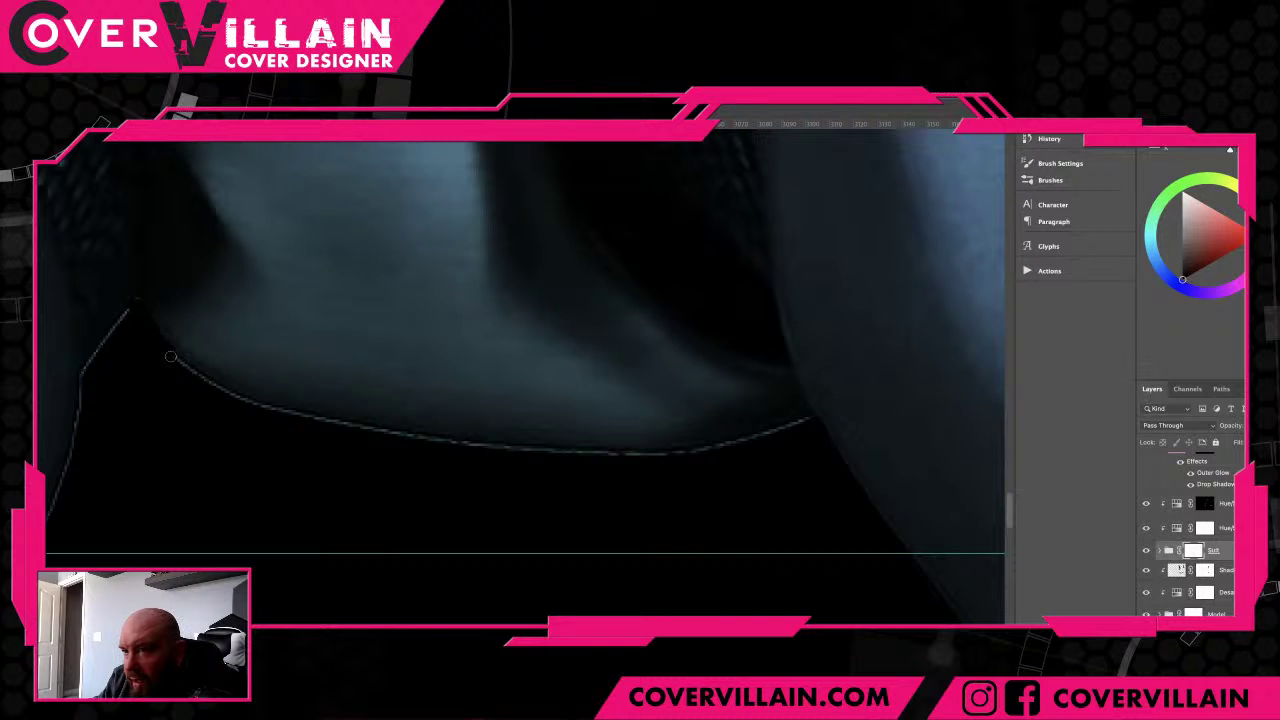
pyautogui.moveTo(227, 393); pyautogui.dragTo(265, 407)
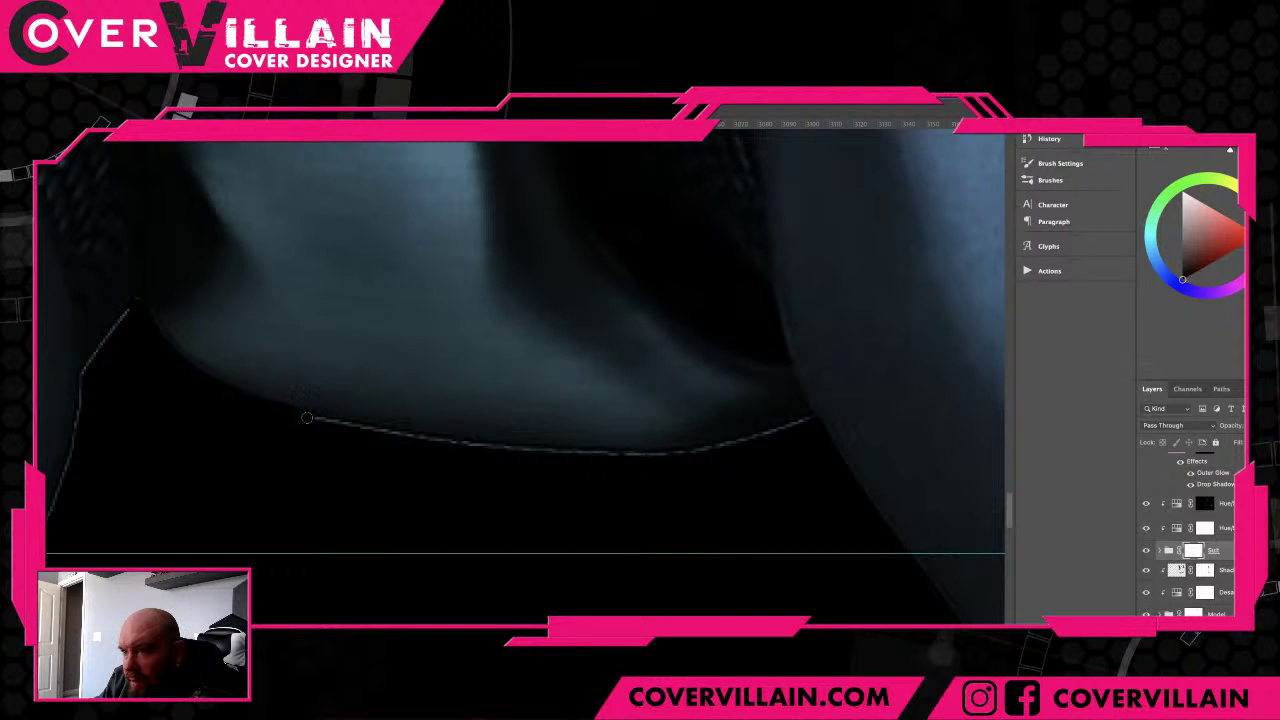
pyautogui.moveTo(349, 427); pyautogui.dragTo(595, 458)
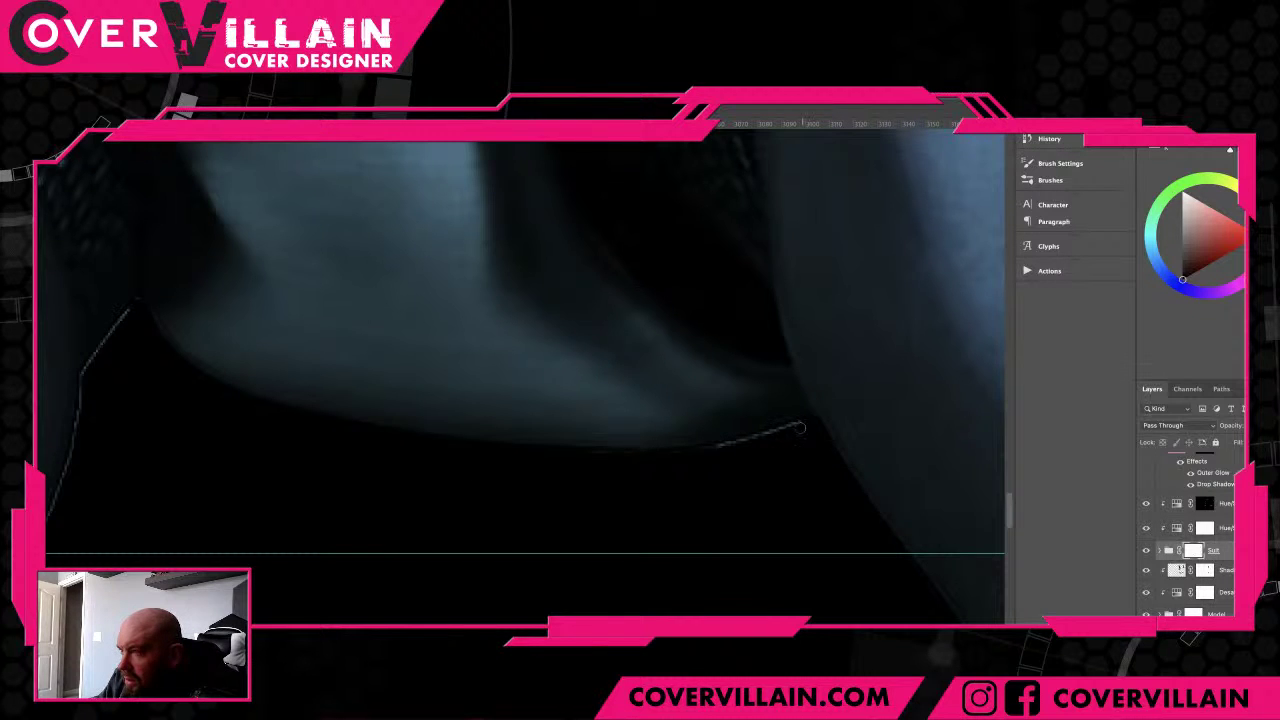
pyautogui.moveTo(766, 440); pyautogui.dragTo(720, 452)
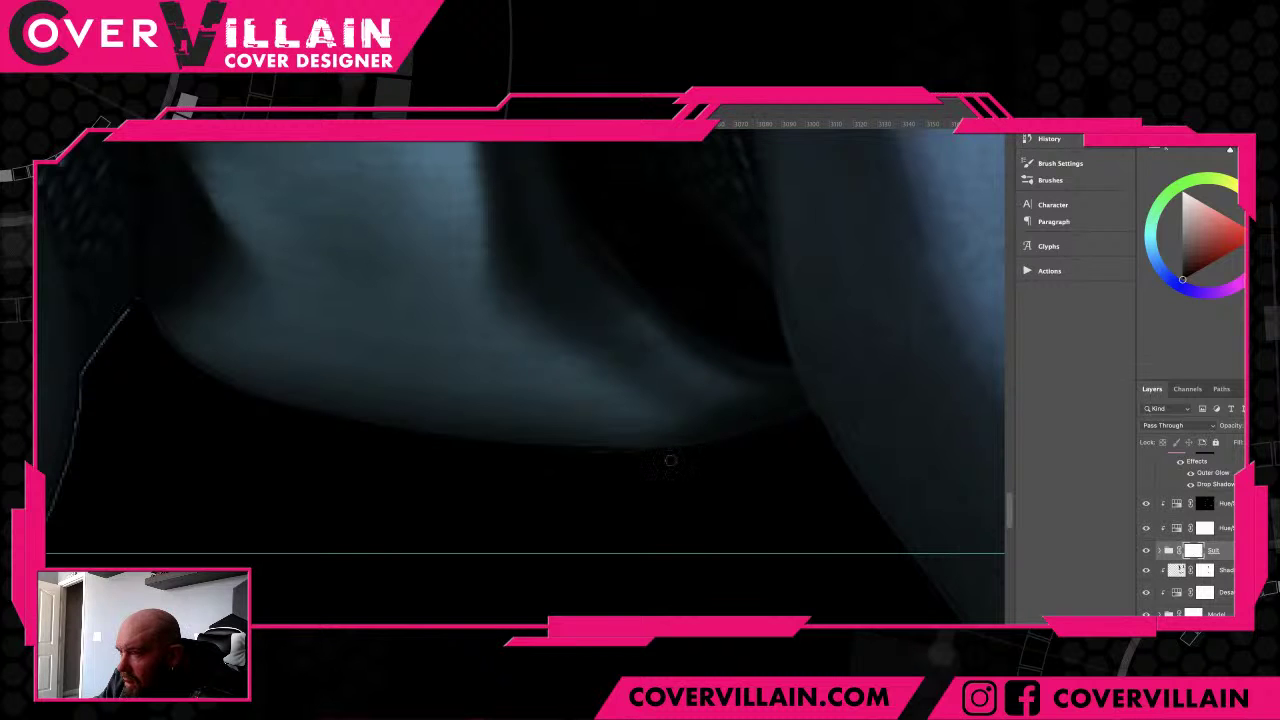
# - Erase the dotted line along the opposite thigh's inner edge, from the crotch past the curved knee plate to the canvas's lower edge
pyautogui.moveTo(423, 400); pyautogui.dragTo(716, 374)
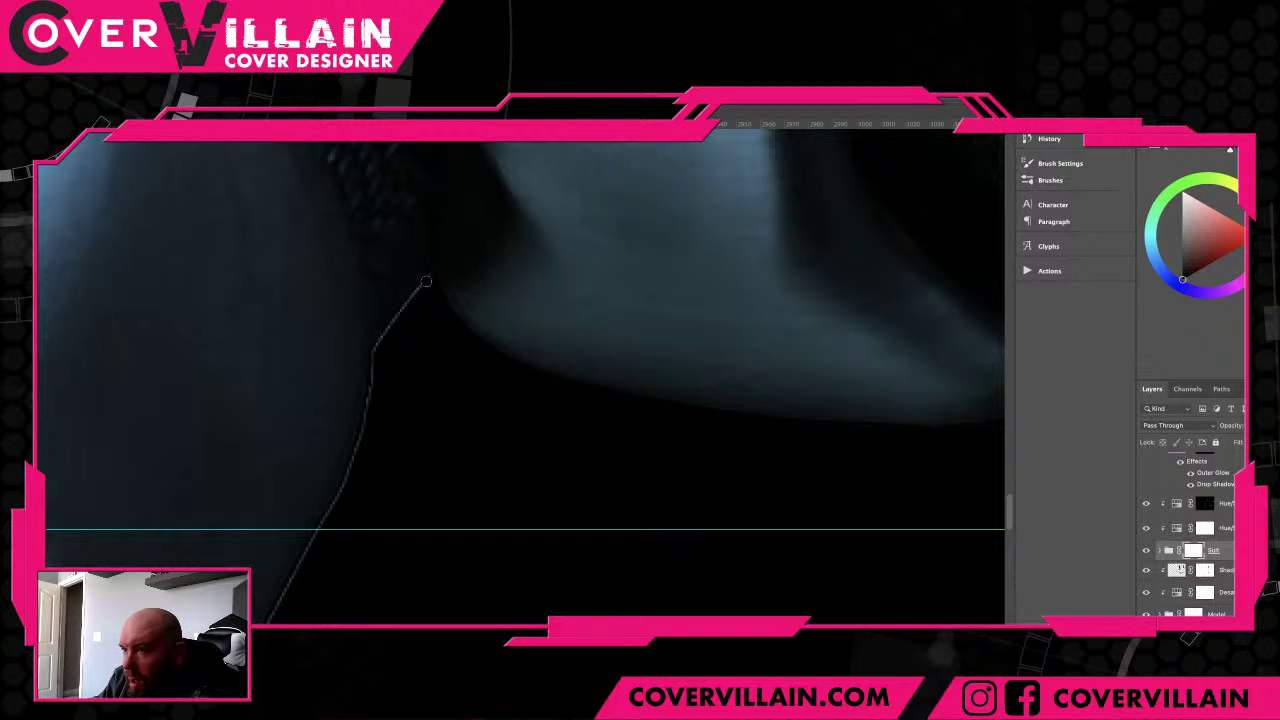
pyautogui.hotkey('ctrl', 'z')
pyautogui.moveTo(414, 405); pyautogui.dragTo(560, 250)
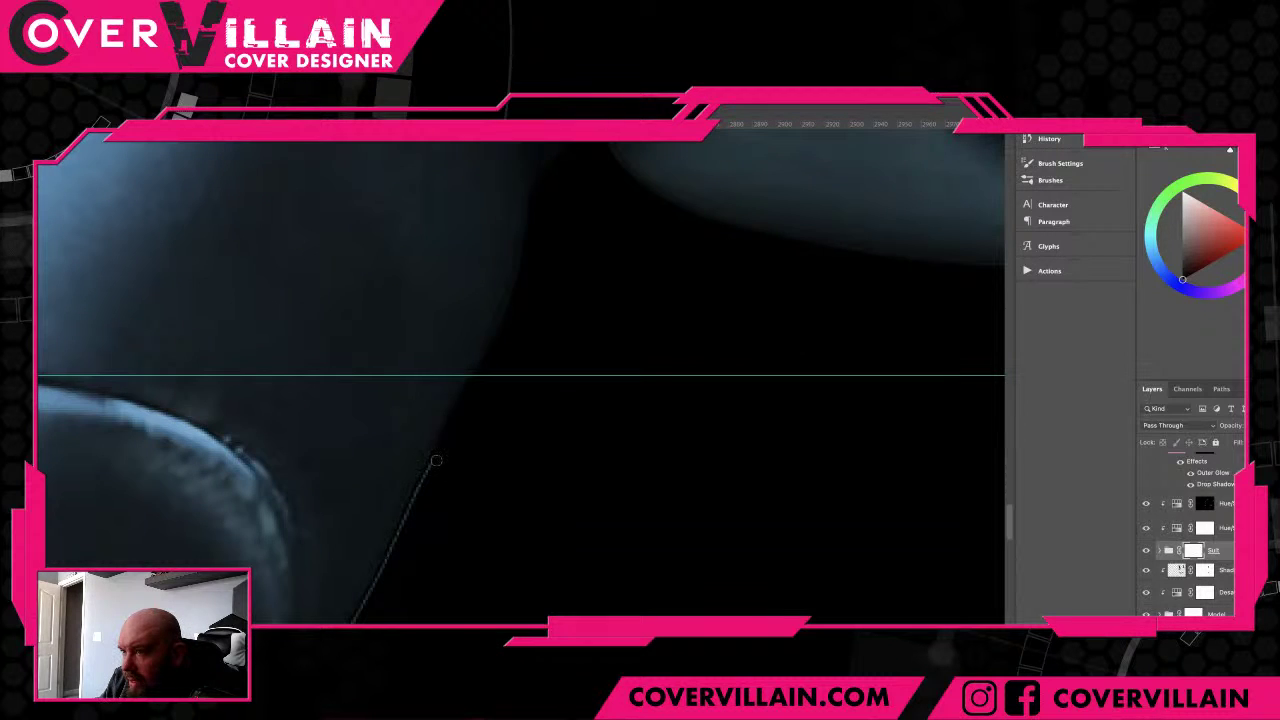
pyautogui.moveTo(449, 506); pyautogui.dragTo(626, 309)
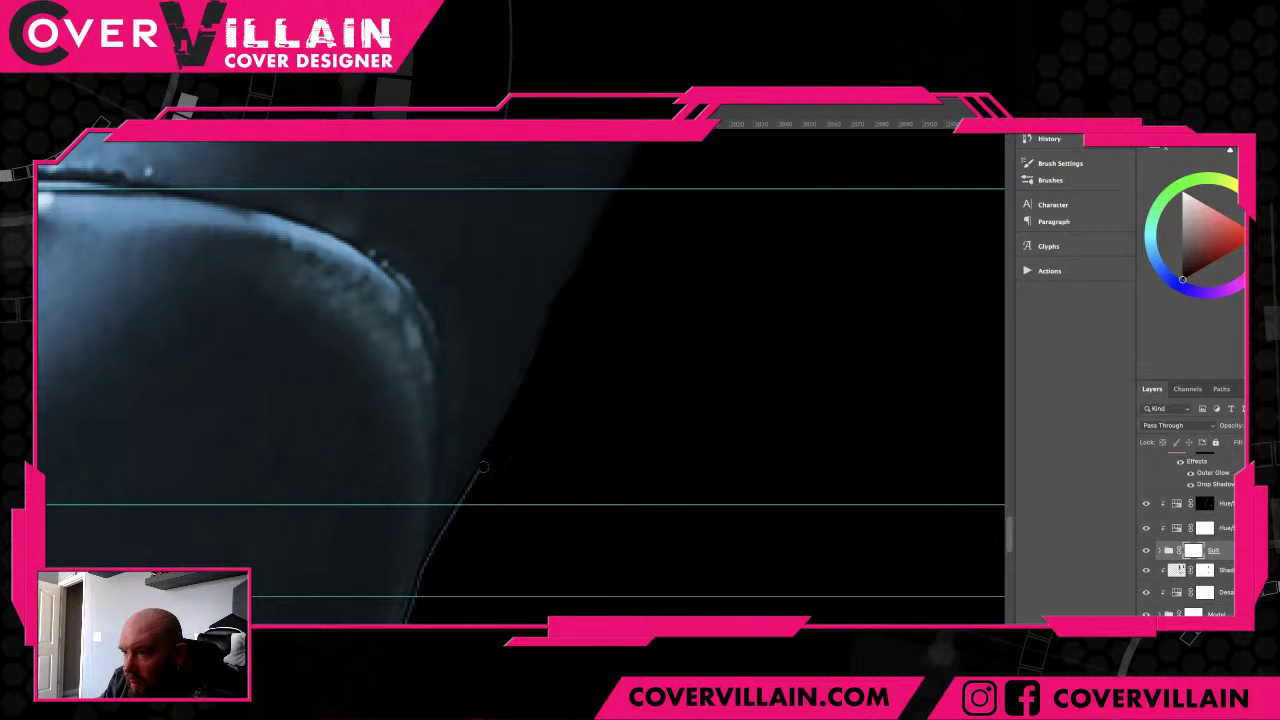
pyautogui.moveTo(437, 549); pyautogui.dragTo(623, 308)
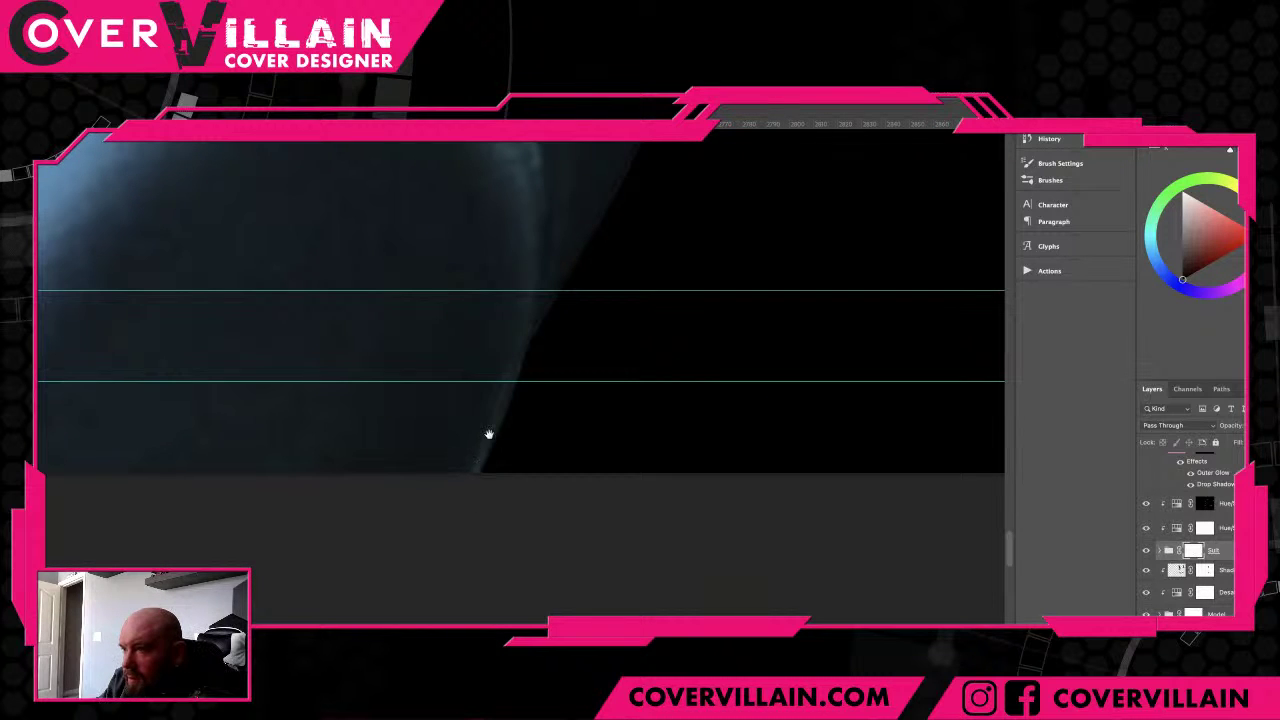
# - Clean the stray outline off the opposite hip armor's outer edge, from just below the bare waist down to the dark rounded pieces
pyautogui.scroll(8, 489, 434)
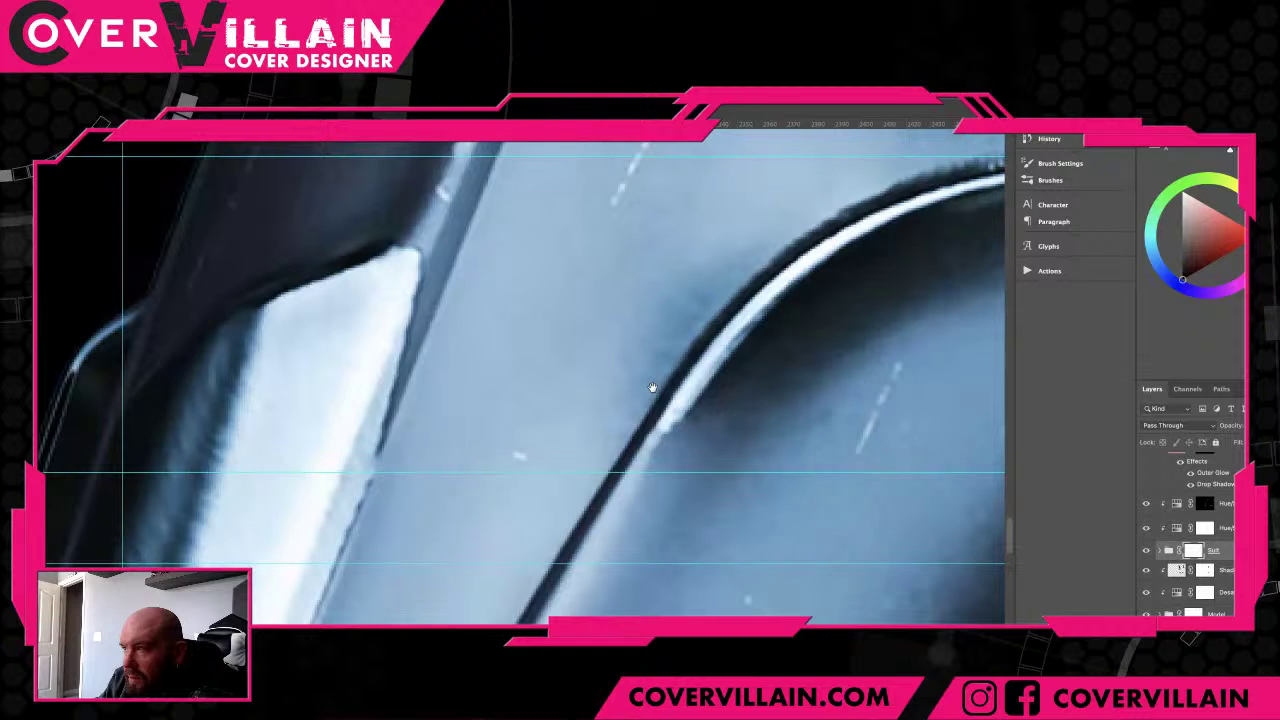
pyautogui.scroll(-3, 651, 387)
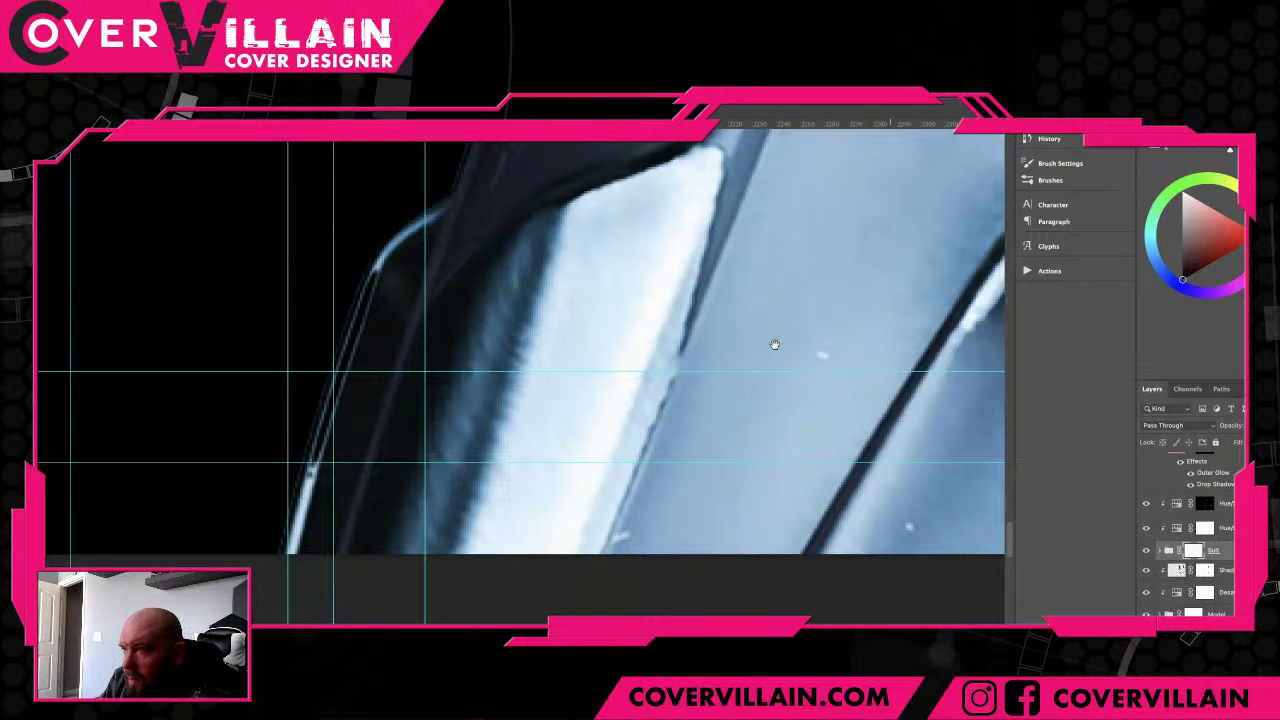
pyautogui.moveTo(774, 344)
pyautogui.mouseDown()
pyautogui.moveTo(714, 509)
pyautogui.moveTo(757, 477)
pyautogui.moveTo(681, 528)
pyautogui.moveTo(663, 389)
pyautogui.mouseUp()
pyautogui.scroll(3, 677, 522)
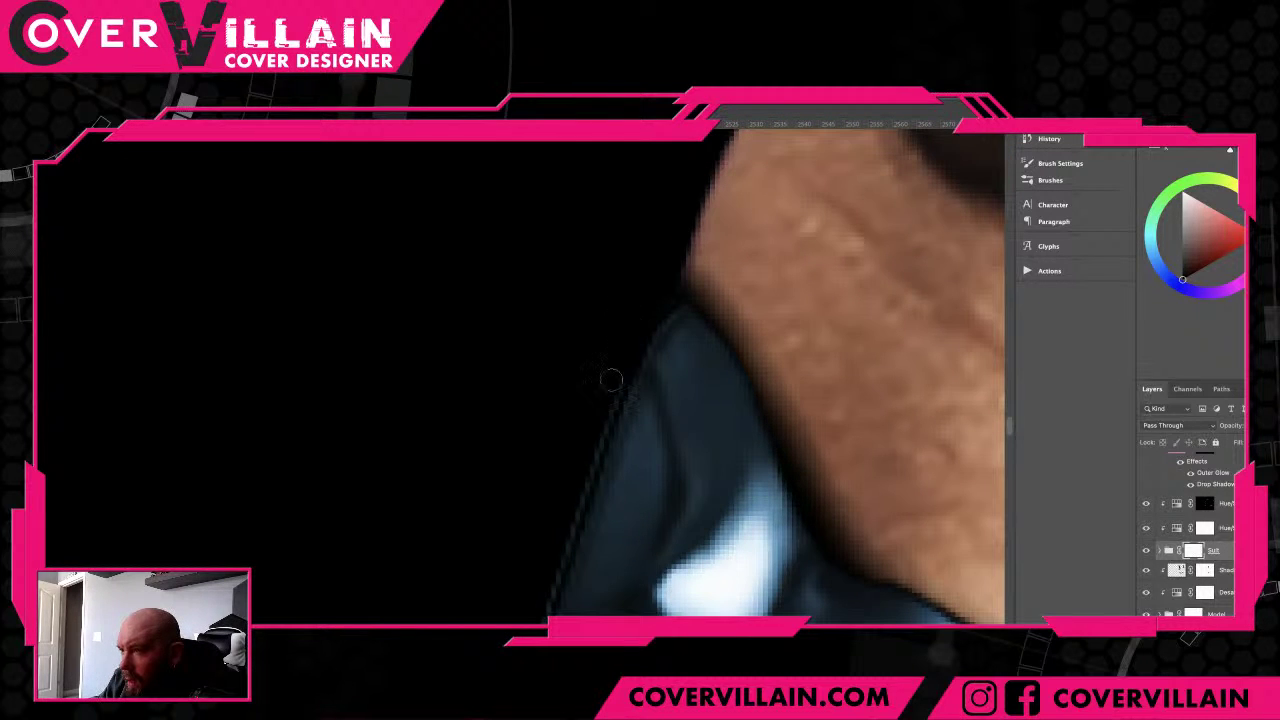
pyautogui.moveTo(586, 449); pyautogui.dragTo(748, 160)
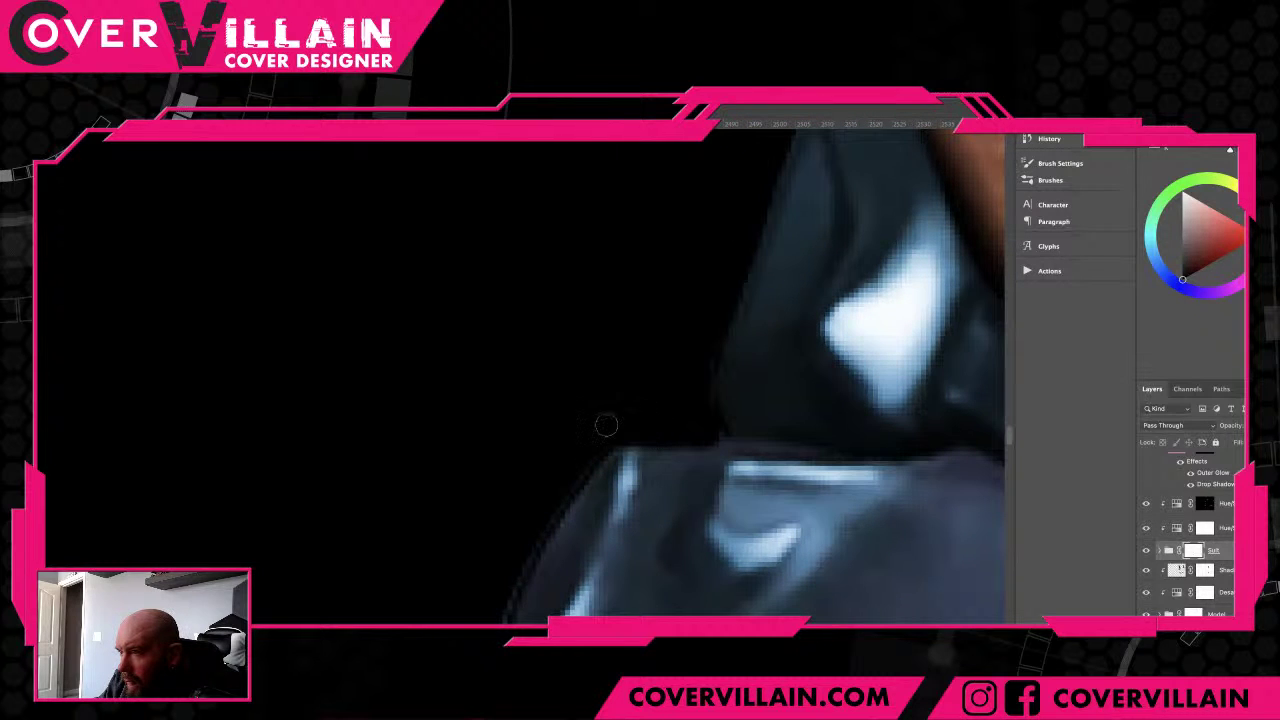
pyautogui.moveTo(577, 457)
pyautogui.mouseDown()
pyautogui.moveTo(634, 271)
pyautogui.moveTo(589, 323)
pyautogui.moveTo(554, 403)
pyautogui.moveTo(520, 491)
pyautogui.moveTo(519, 543)
pyautogui.moveTo(586, 337)
pyautogui.moveTo(543, 277)
pyautogui.mouseUp()
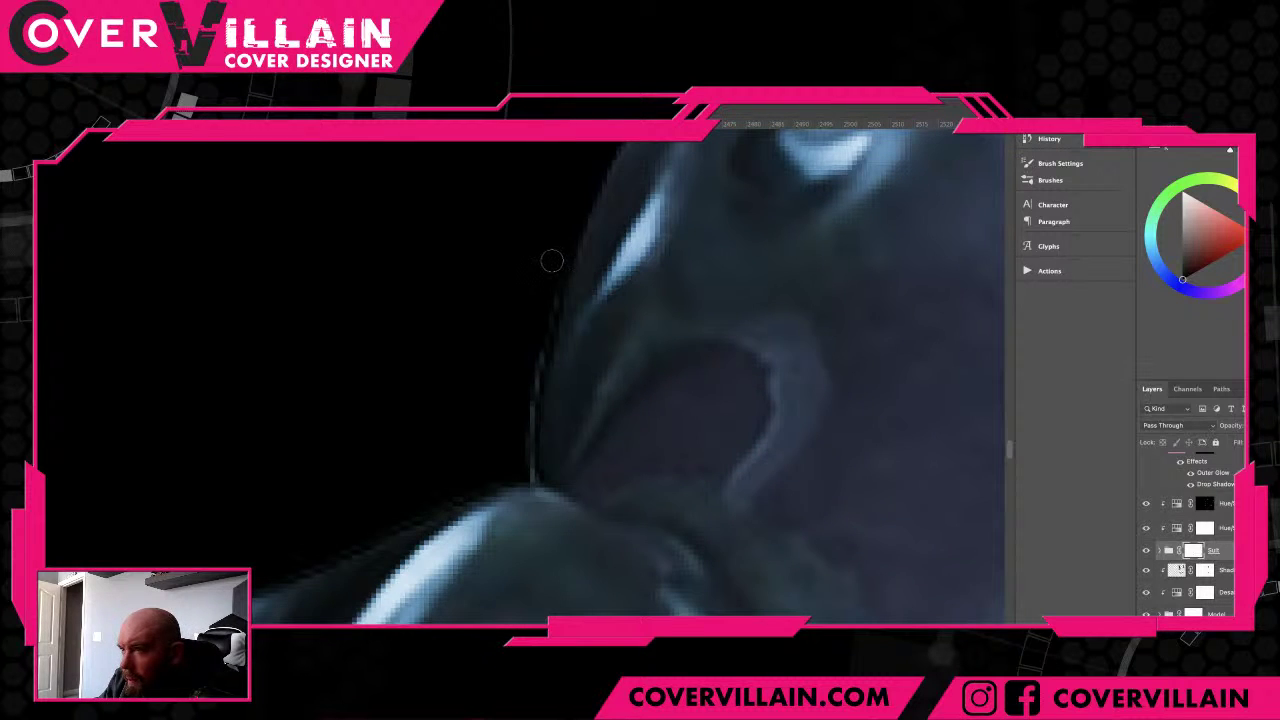
pyautogui.moveTo(537, 325)
pyautogui.mouseDown()
pyautogui.moveTo(523, 466)
pyautogui.moveTo(507, 457)
pyautogui.moveTo(281, 556)
pyautogui.moveTo(673, 281)
pyautogui.moveTo(620, 277)
pyautogui.moveTo(660, 283)
pyautogui.moveTo(574, 300)
pyautogui.moveTo(535, 349)
pyautogui.mouseUp()
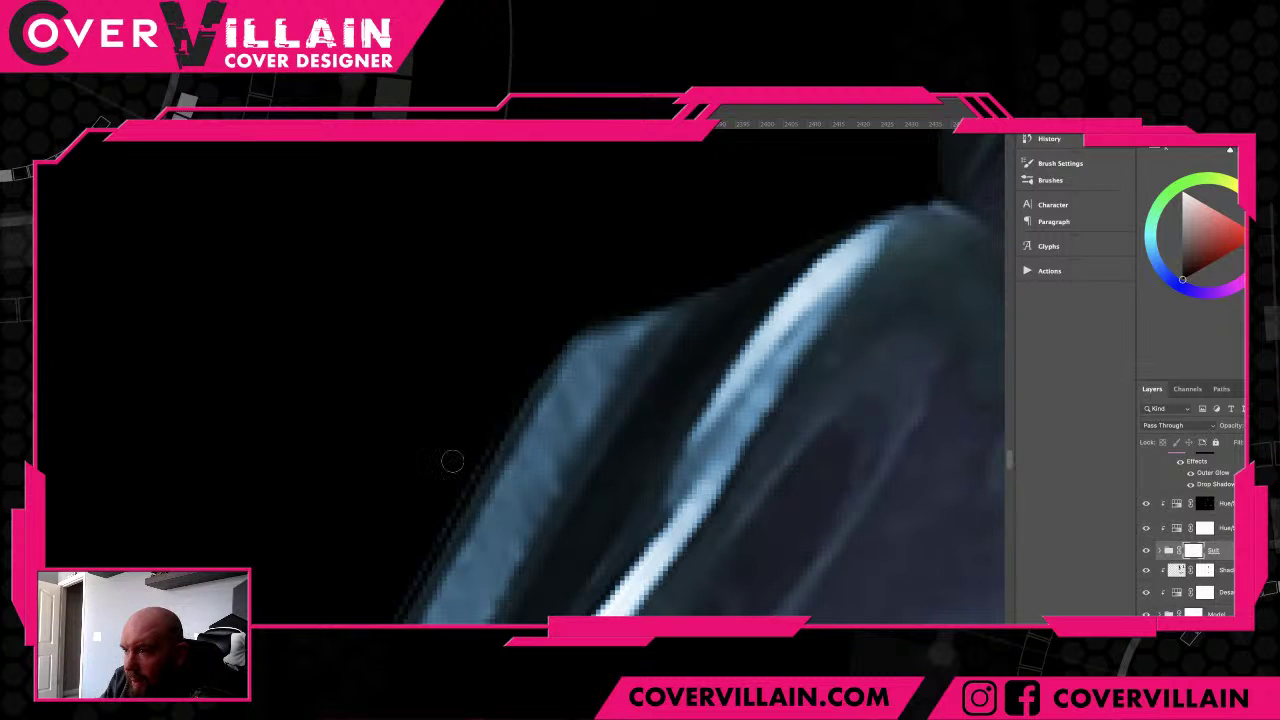
# - Mask out the thin fringe along the outer edge of the thigh's pale blue strip and the dark armor segment below it
pyautogui.moveTo(443, 471); pyautogui.dragTo(624, 296)
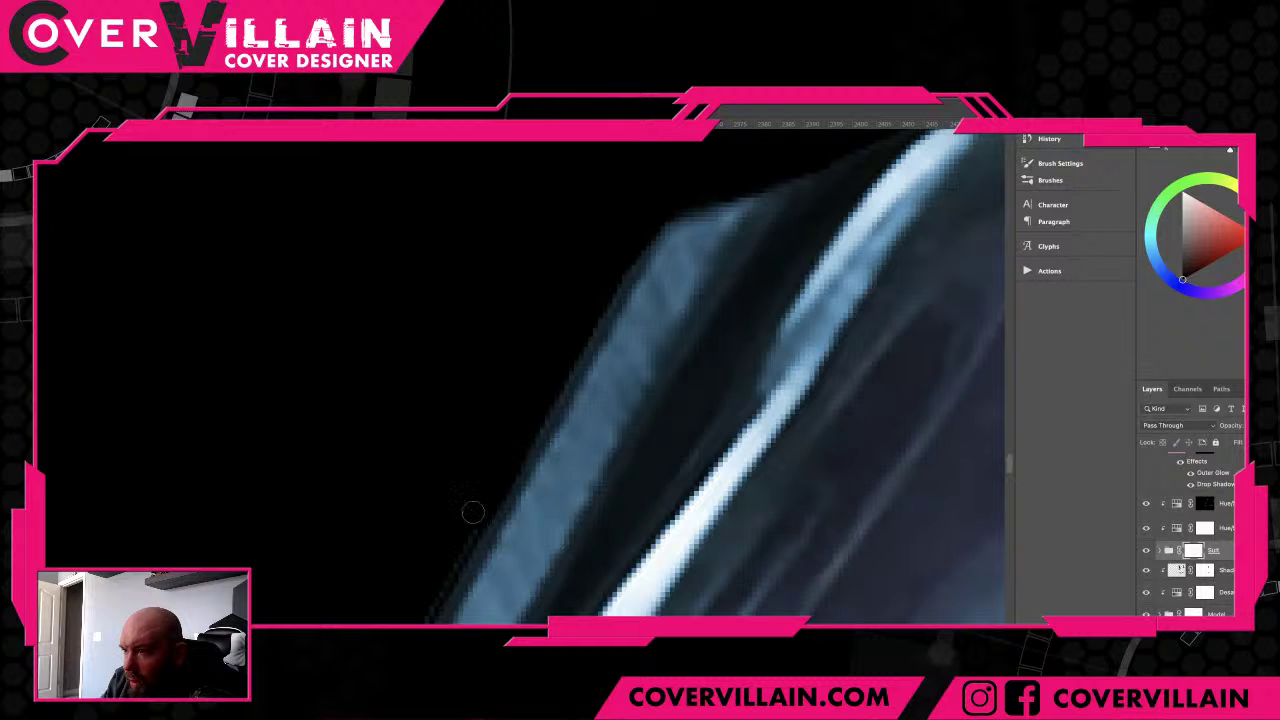
pyautogui.moveTo(524, 462); pyautogui.dragTo(552, 418)
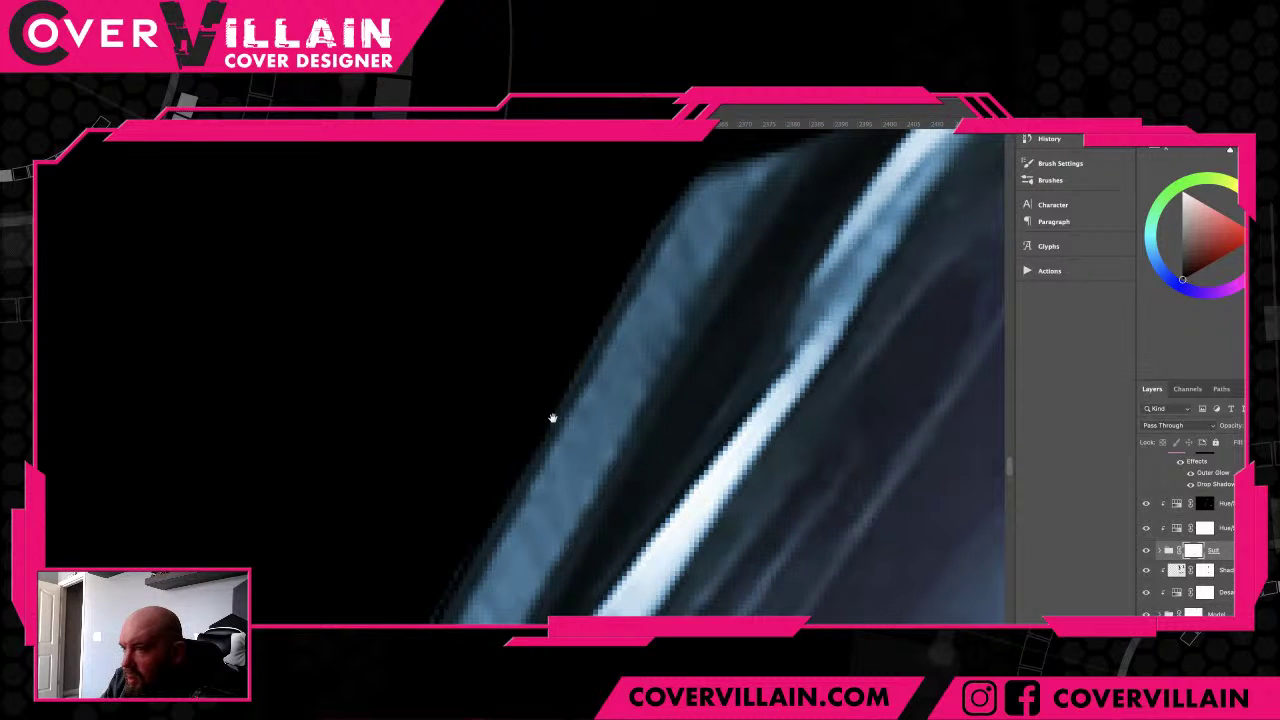
pyautogui.moveTo(549, 522); pyautogui.dragTo(640, 289)
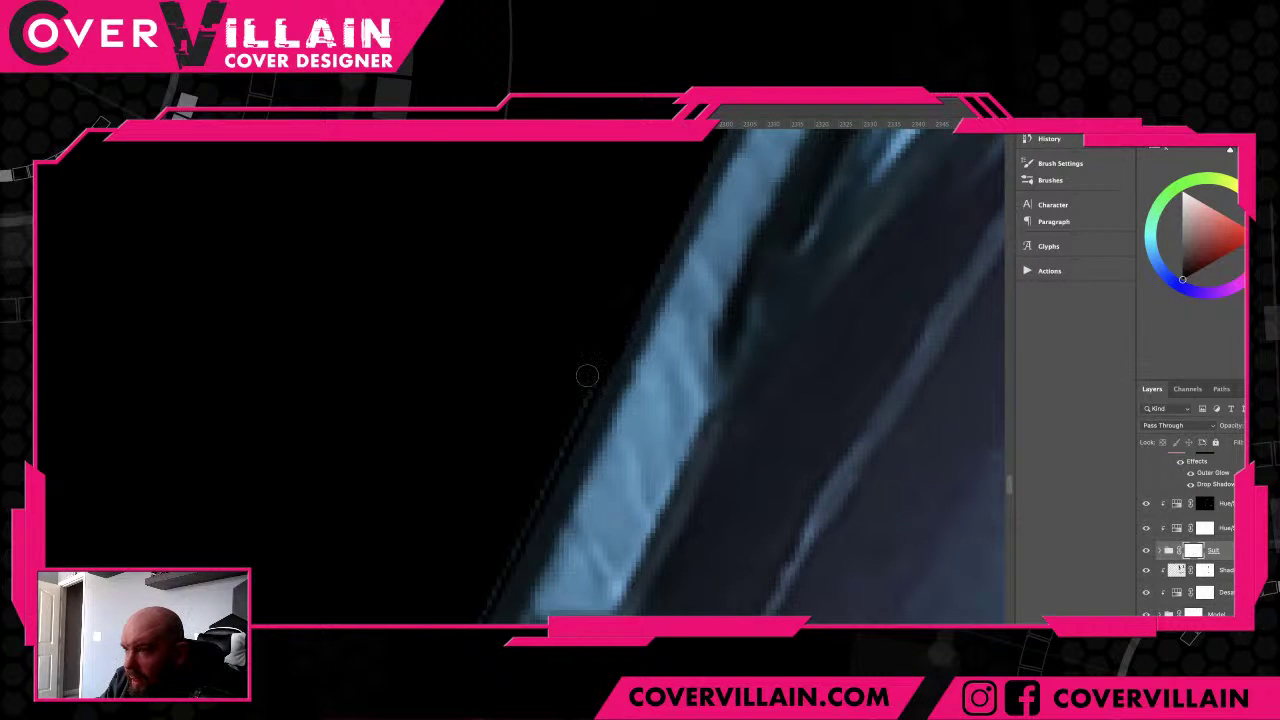
pyautogui.moveTo(477, 560); pyautogui.dragTo(776, 210)
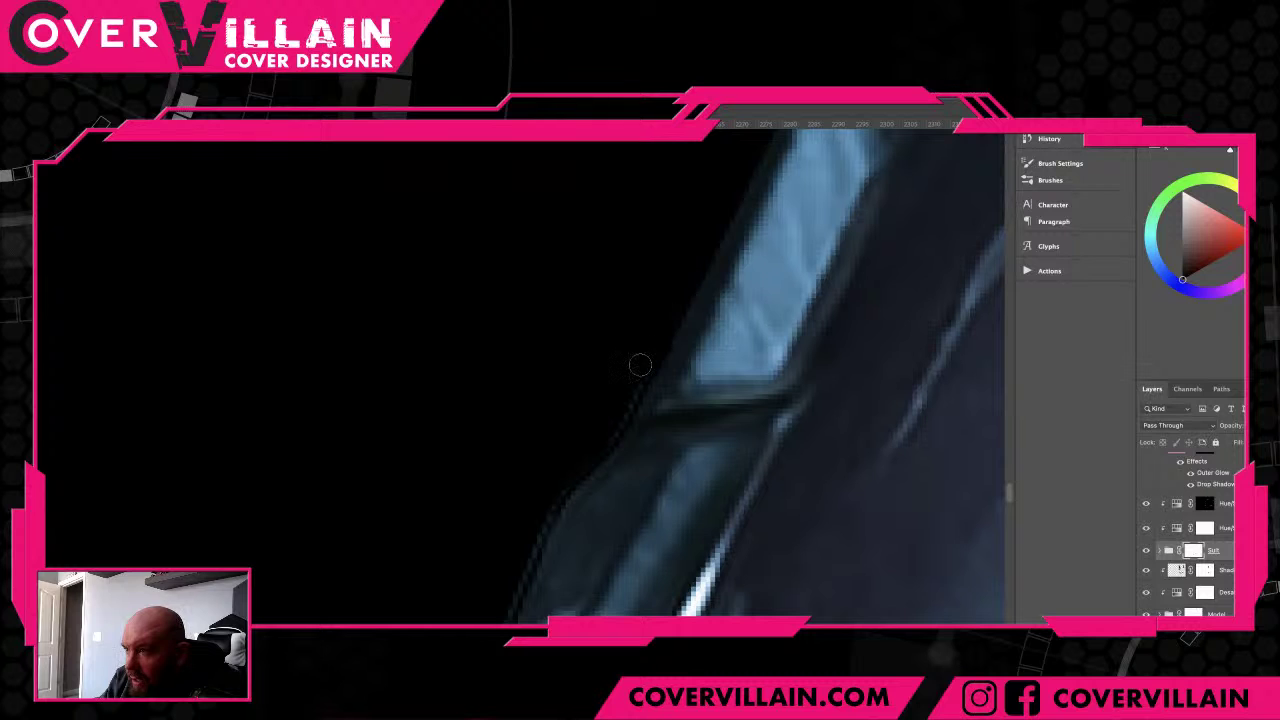
pyautogui.moveTo(560, 457); pyautogui.dragTo(765, 223)
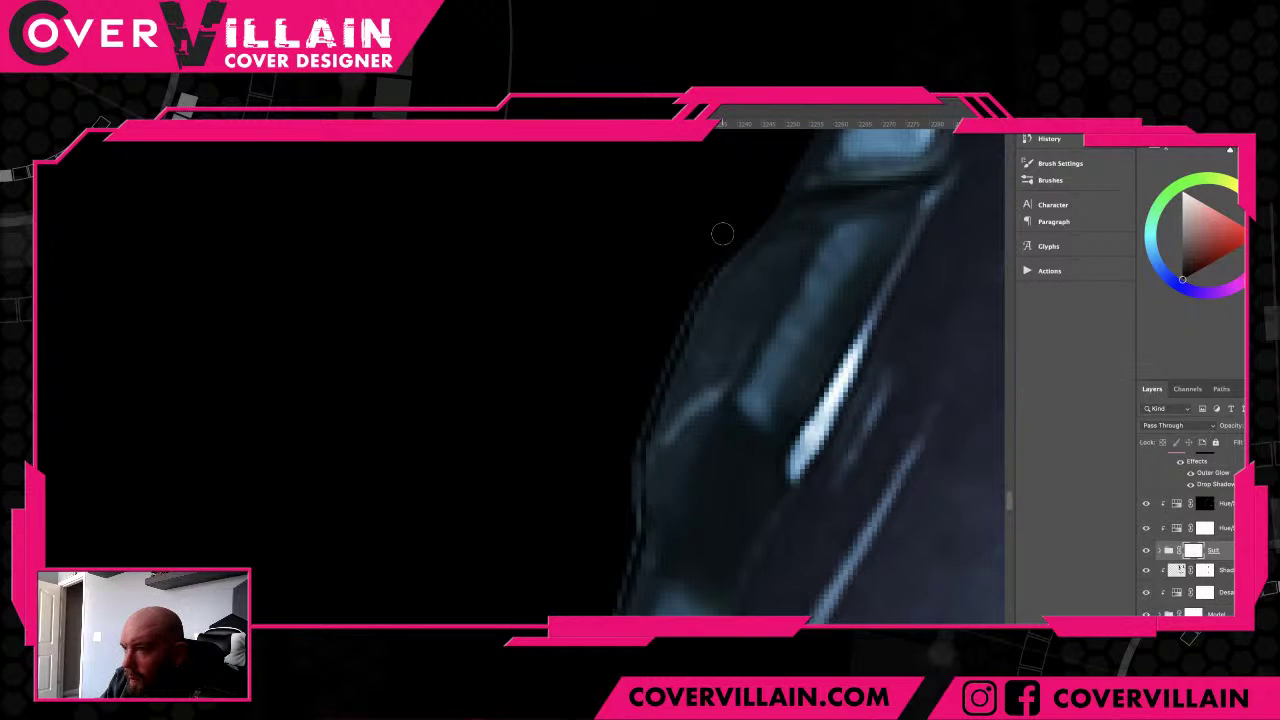
pyautogui.moveTo(722, 233)
pyautogui.mouseDown()
pyautogui.moveTo(625, 443)
pyautogui.moveTo(598, 606)
pyautogui.moveTo(694, 246)
pyautogui.mouseUp()
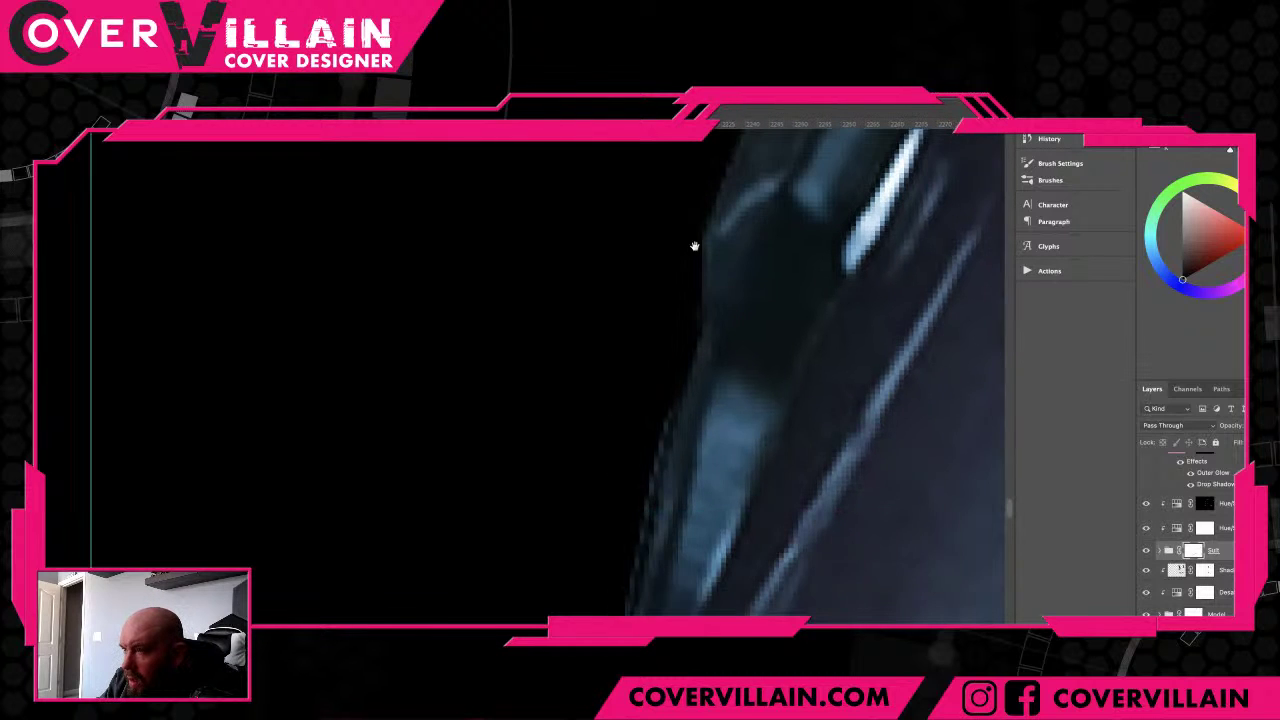
# - Mask out the fringe along the thigh's outer edge beside the lower pale blue patch, down to where the long dark panel begins
pyautogui.moveTo(666, 387)
pyautogui.mouseDown()
pyautogui.moveTo(614, 584)
pyautogui.moveTo(640, 482)
pyautogui.mouseUp()
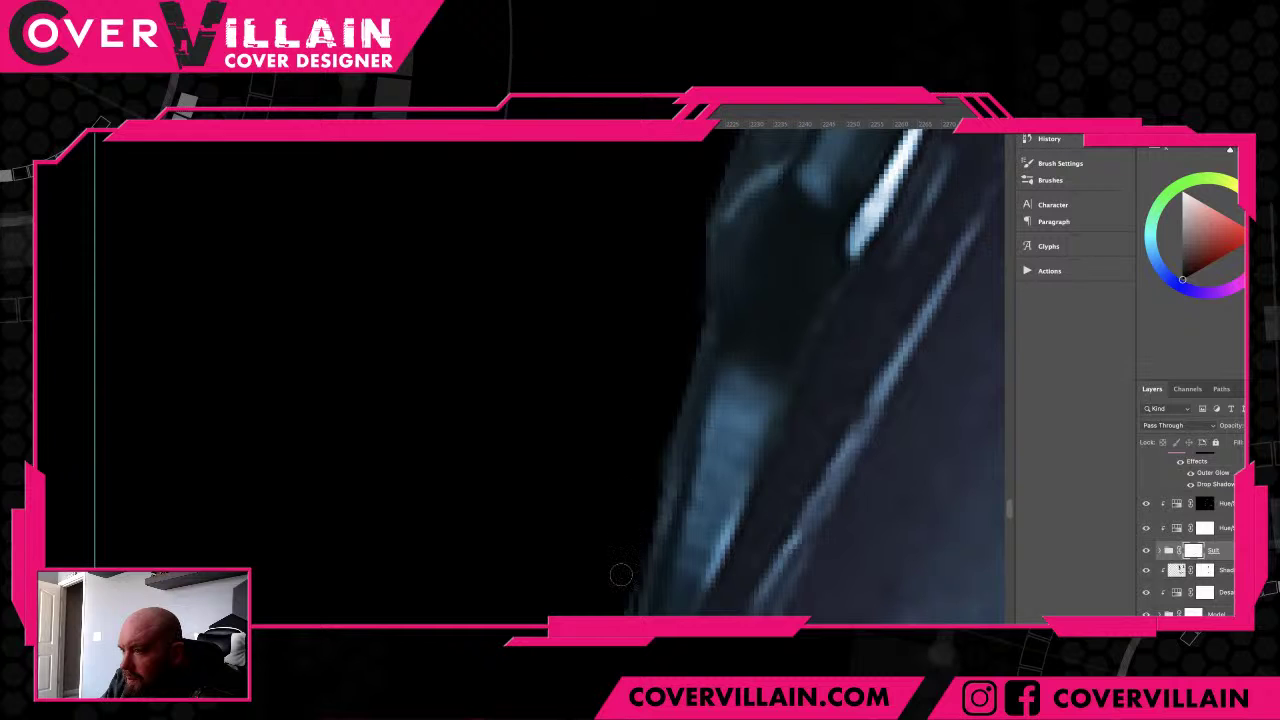
pyautogui.moveTo(620, 588); pyautogui.dragTo(656, 296)
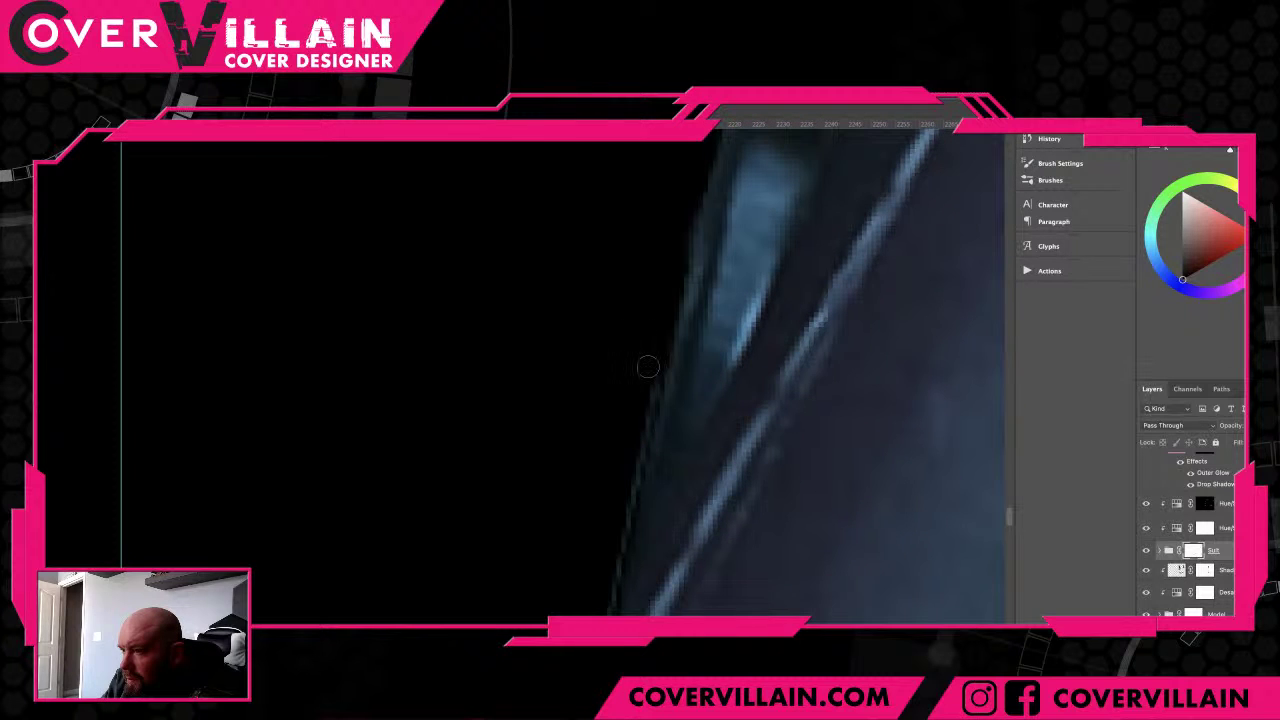
pyautogui.moveTo(637, 406)
pyautogui.mouseDown()
pyautogui.moveTo(651, 339)
pyautogui.moveTo(609, 346)
pyautogui.mouseUp()
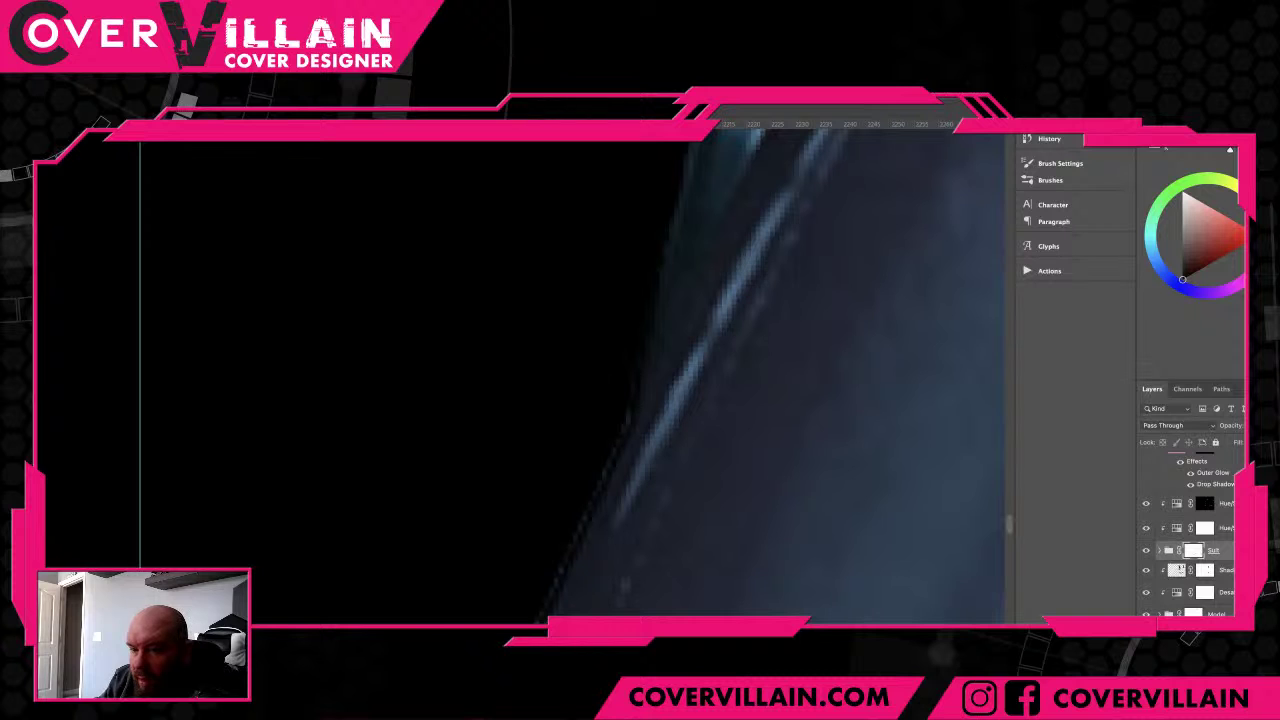
pyautogui.press('Tab')
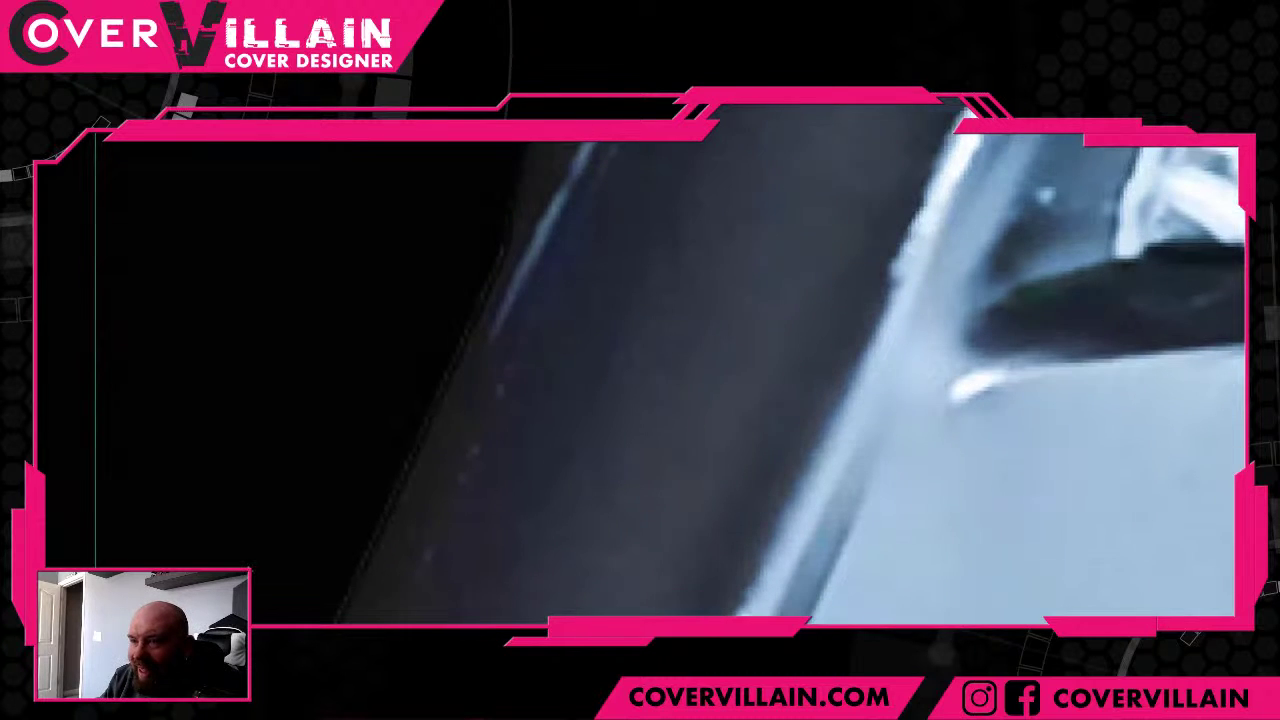
pyautogui.press('Tab')
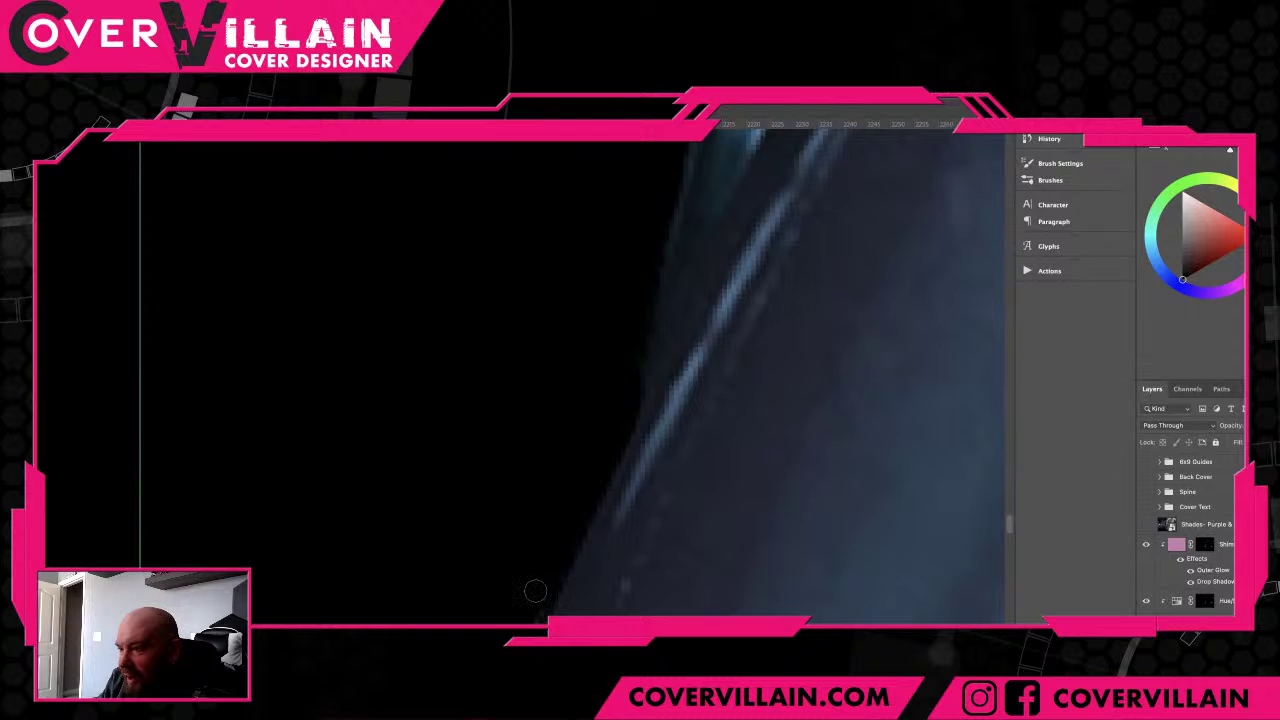
# - Erase the jagged fringe along the outer edge of the long dark leg panel, down to the curved light blue rim
pyautogui.moveTo(529, 589); pyautogui.dragTo(669, 314)
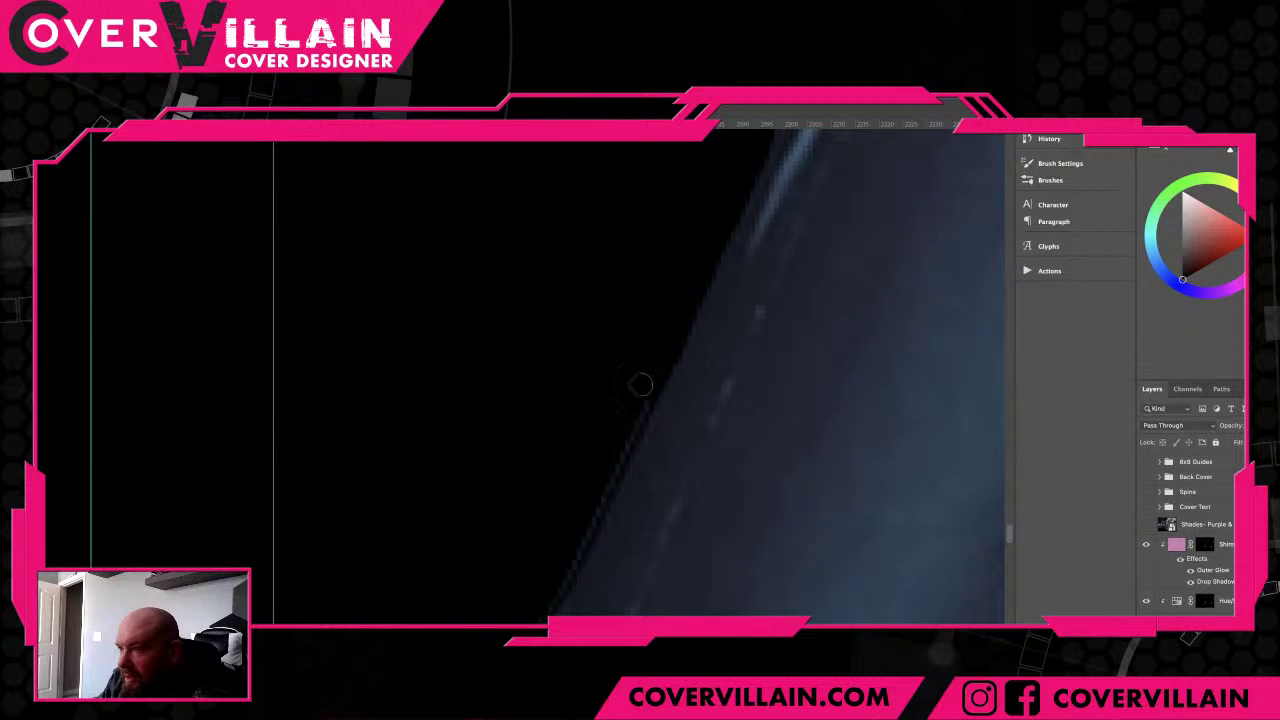
pyautogui.moveTo(574, 518); pyautogui.dragTo(662, 382)
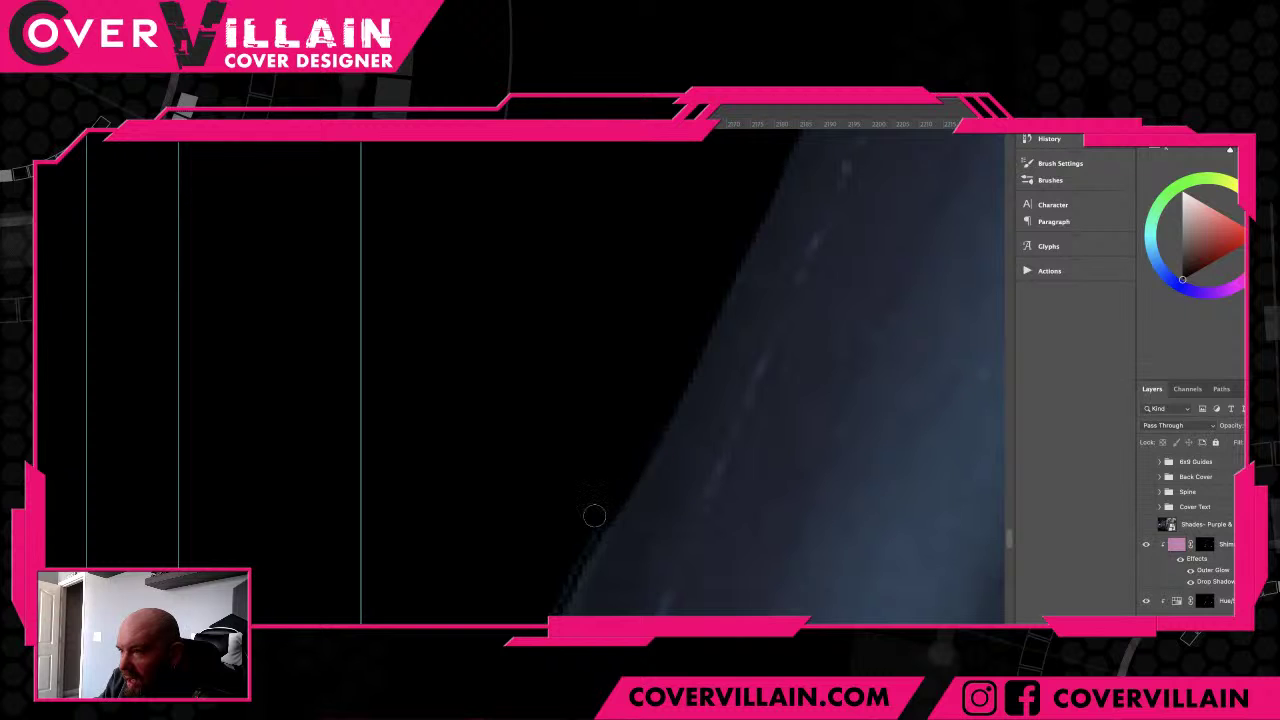
pyautogui.moveTo(557, 547); pyautogui.dragTo(645, 307)
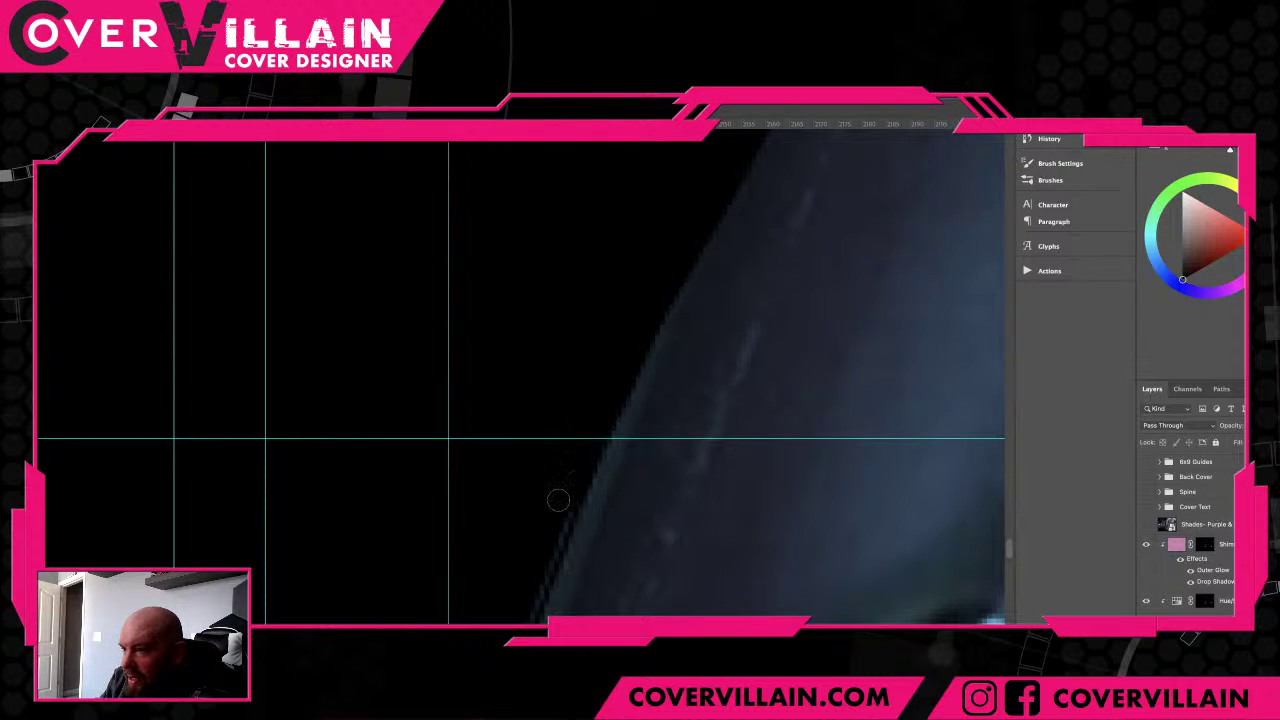
pyautogui.moveTo(559, 554); pyautogui.dragTo(663, 271)
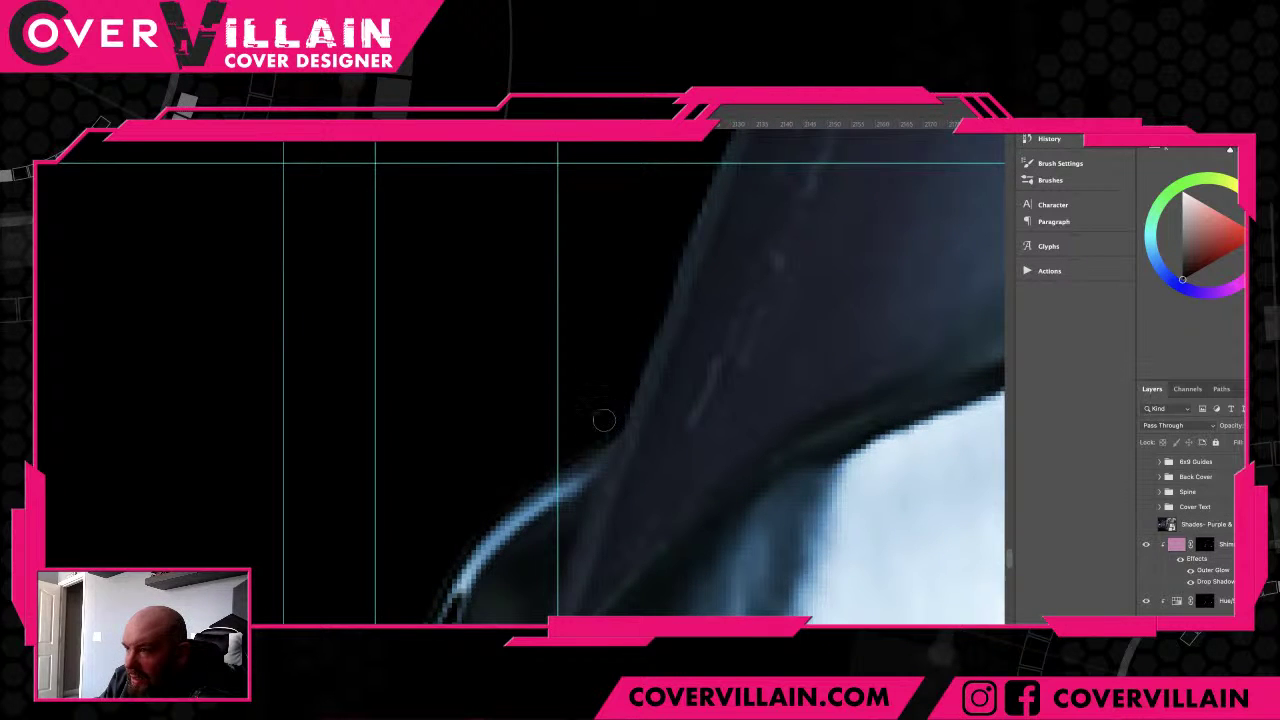
# - Clean the outside of the curved light blue rim and the thin bright line below it, down to the canvas's lower edge
pyautogui.moveTo(481, 496); pyautogui.dragTo(543, 314)
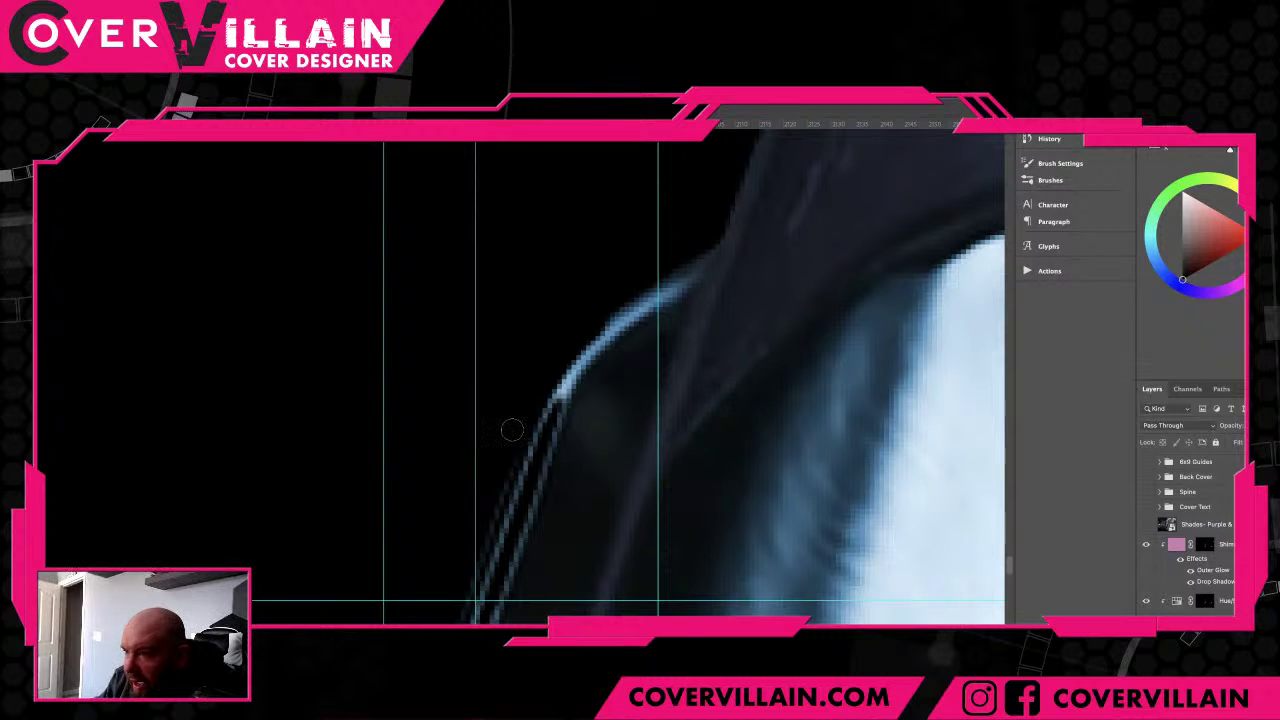
pyautogui.moveTo(446, 606); pyautogui.dragTo(610, 296)
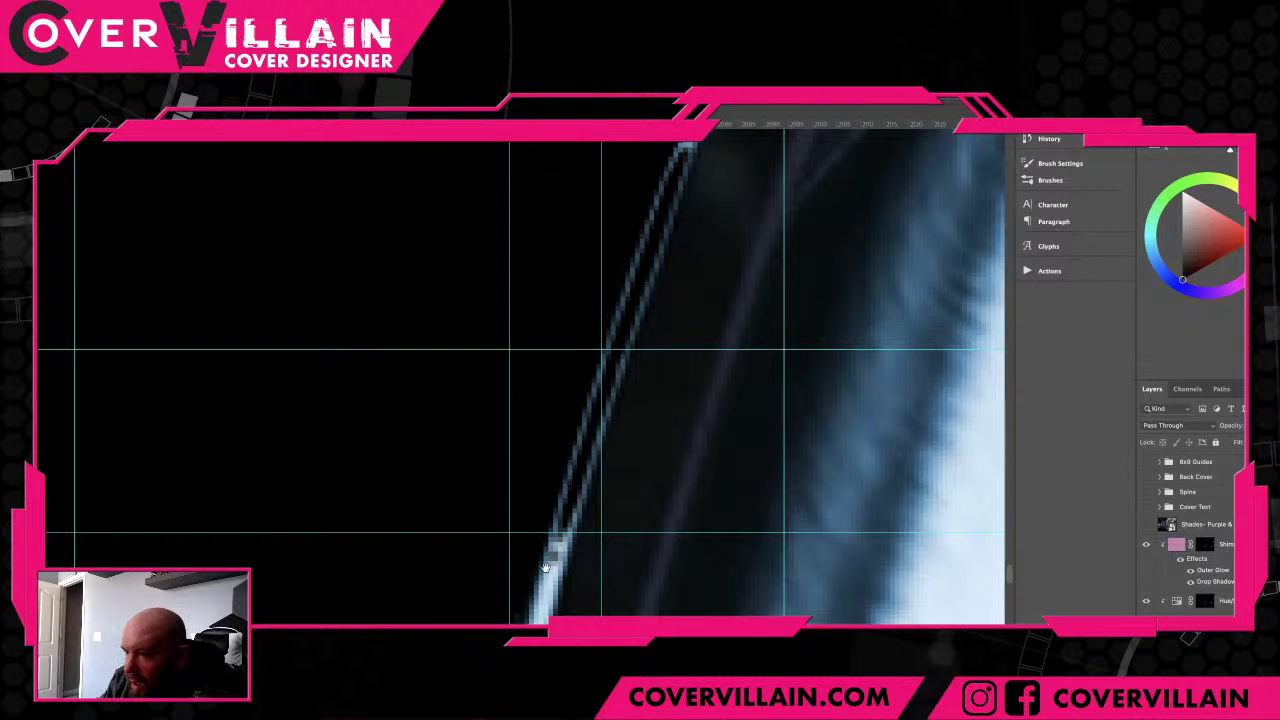
pyautogui.moveTo(552, 502); pyautogui.dragTo(588, 385)
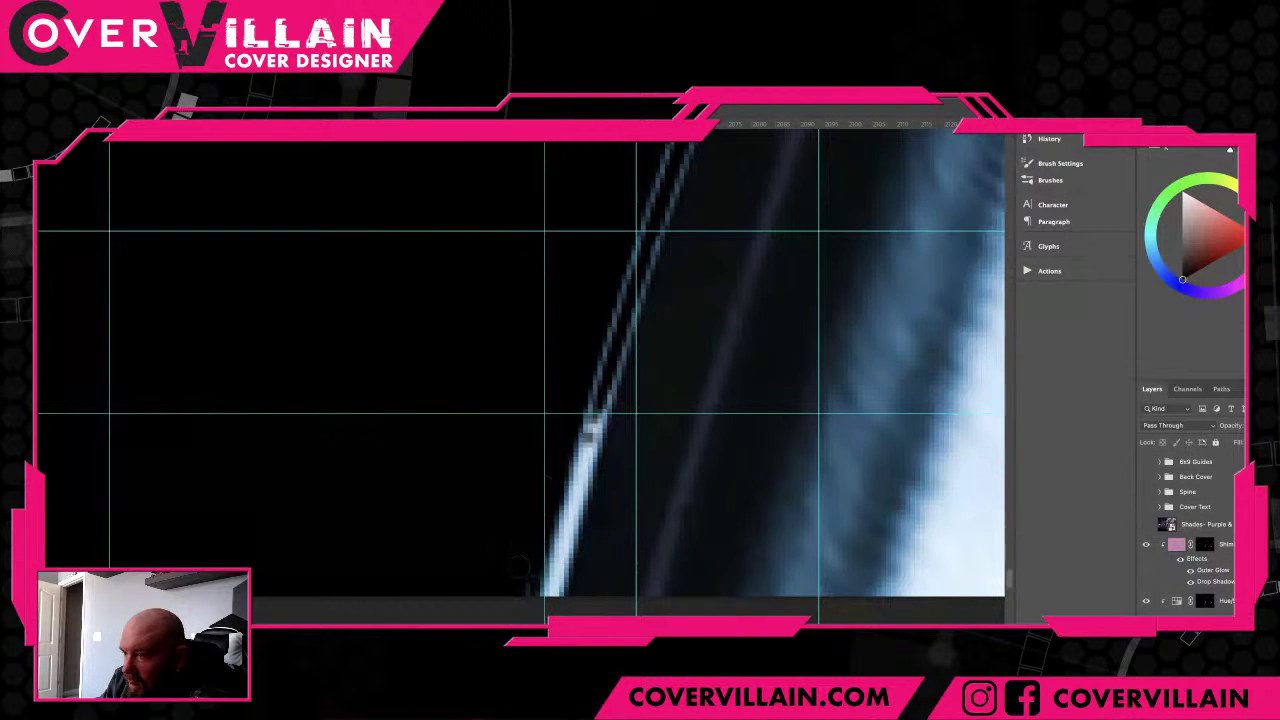
# - Erase the thin outline along the arm armor's inner edge facing the bare waist, starting just below the chest armor
pyautogui.moveTo(575, 410); pyautogui.dragTo(618, 451)
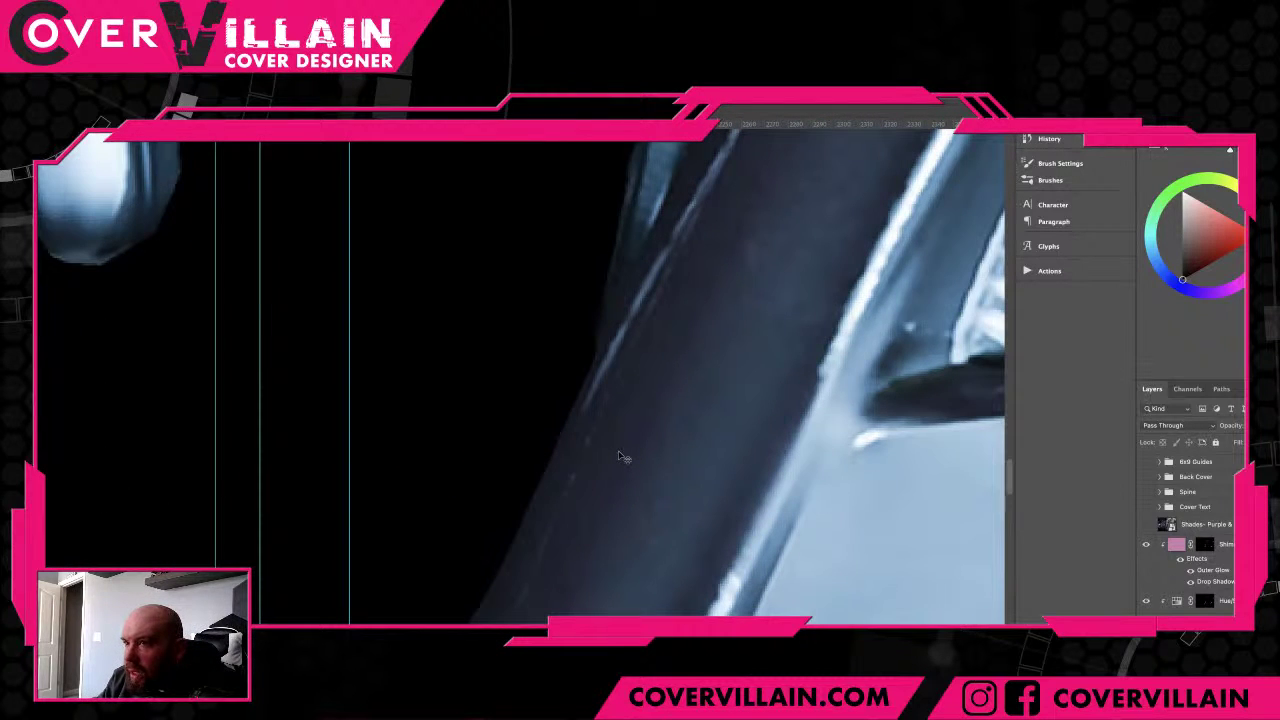
pyautogui.moveTo(619, 455); pyautogui.dragTo(677, 434)
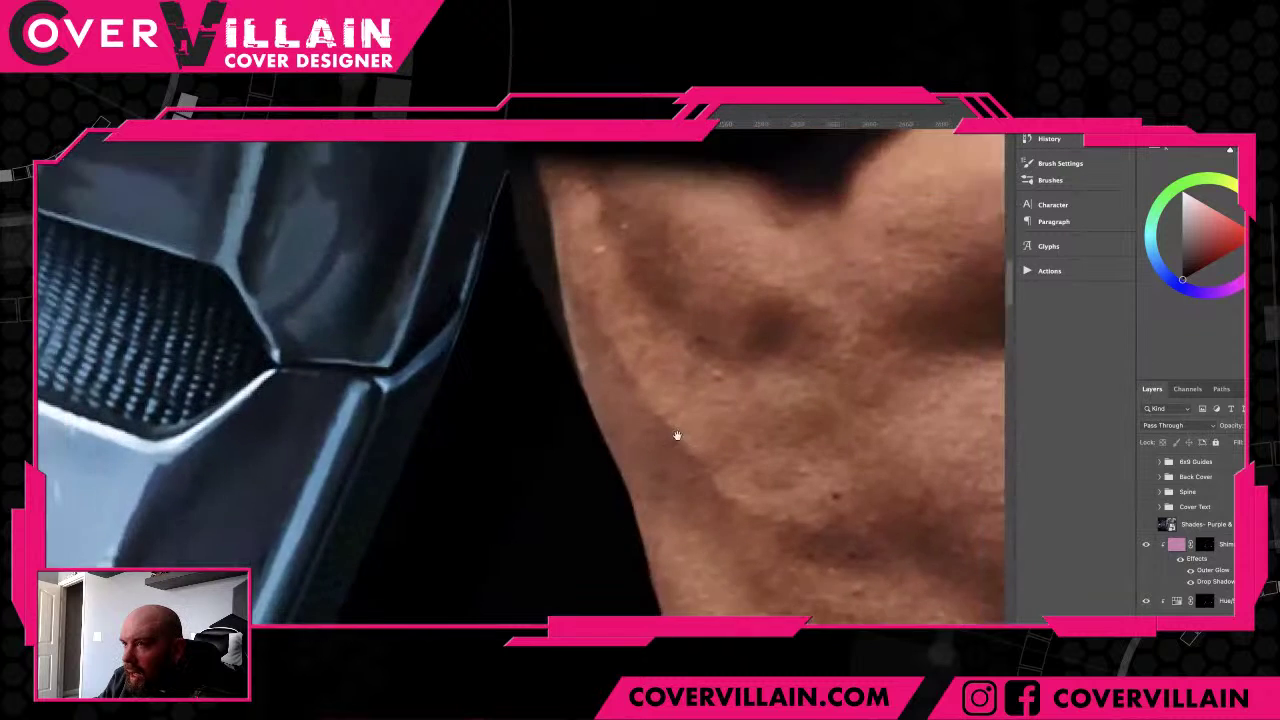
pyautogui.moveTo(606, 369); pyautogui.dragTo(603, 415)
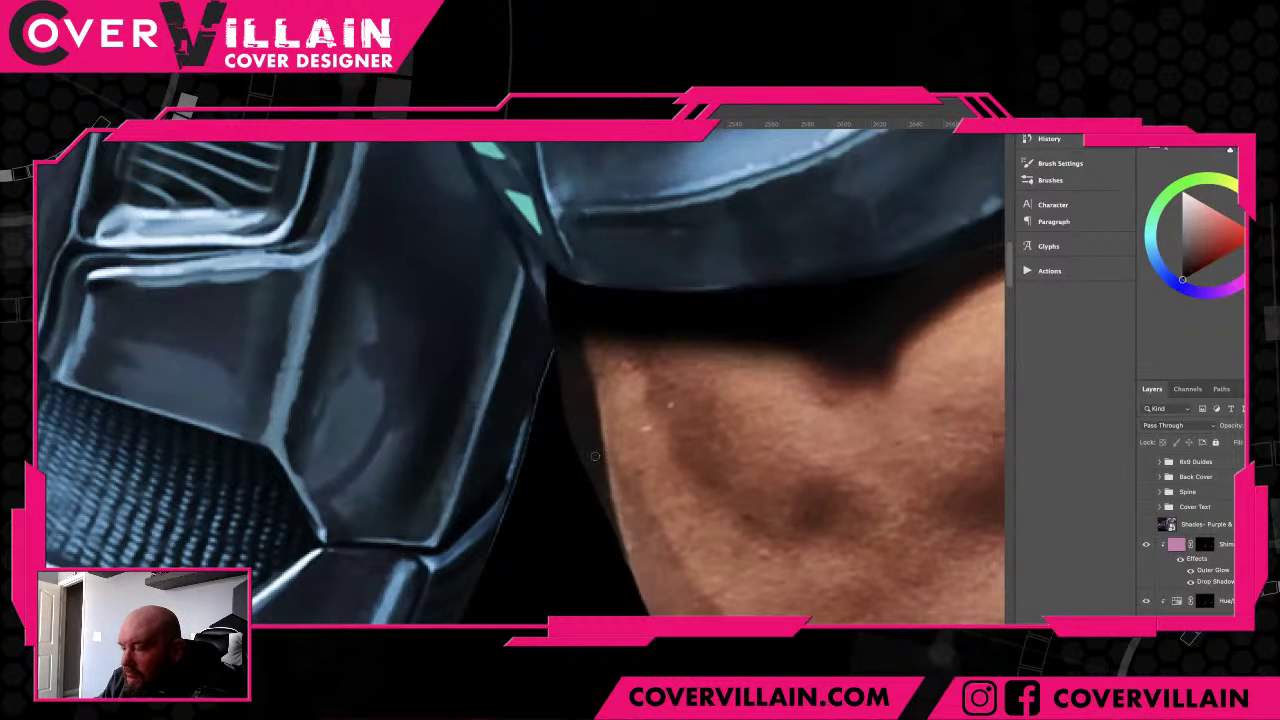
pyautogui.scroll(3, 597, 460)
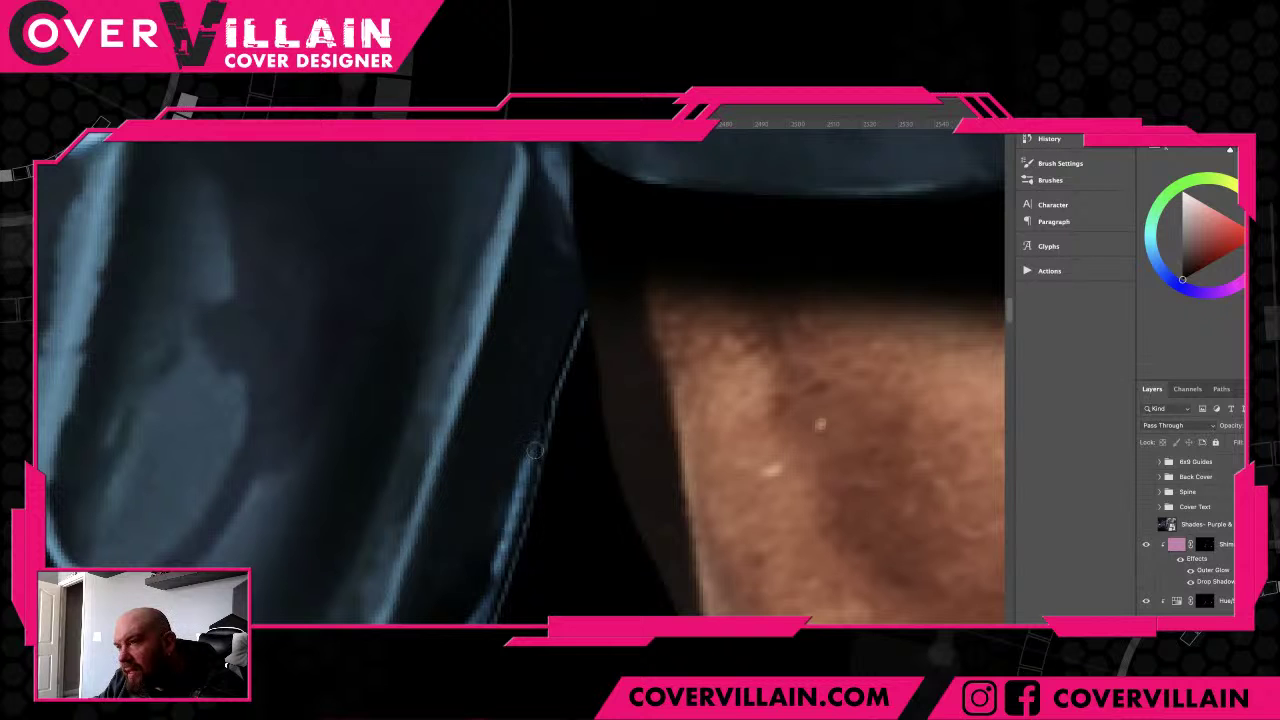
pyautogui.moveTo(592, 316); pyautogui.dragTo(500, 622)
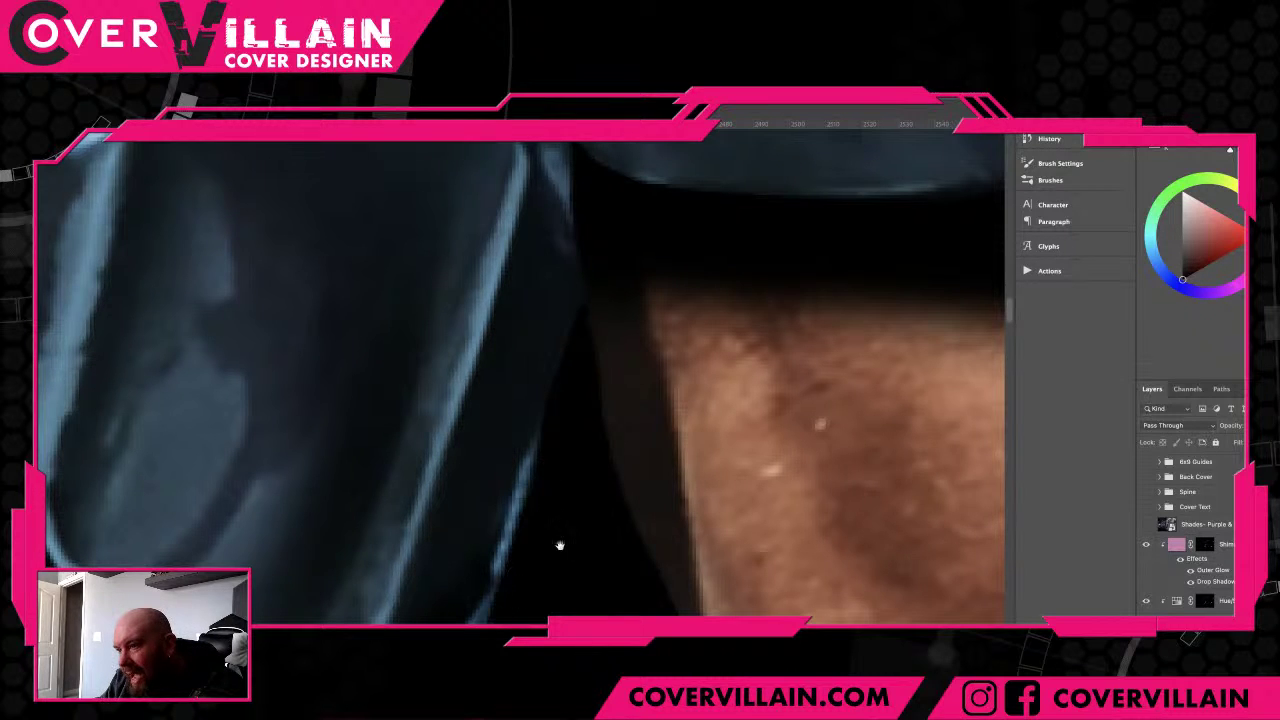
# - Mask out the thin outline along the forearm armor's inner edge, past the dark ribbed section to the notch beneath it
pyautogui.moveTo(560, 543); pyautogui.dragTo(689, 269)
pyautogui.moveTo(631, 339)
pyautogui.mouseDown()
pyautogui.moveTo(530, 591)
pyautogui.moveTo(737, 150)
pyautogui.mouseUp()
pyautogui.moveTo(696, 200)
pyautogui.mouseDown()
pyautogui.moveTo(543, 544)
pyautogui.moveTo(586, 535)
pyautogui.moveTo(674, 282)
pyautogui.moveTo(619, 327)
pyautogui.moveTo(548, 486)
pyautogui.moveTo(536, 520)
pyautogui.moveTo(547, 529)
pyautogui.moveTo(719, 229)
pyautogui.mouseUp()
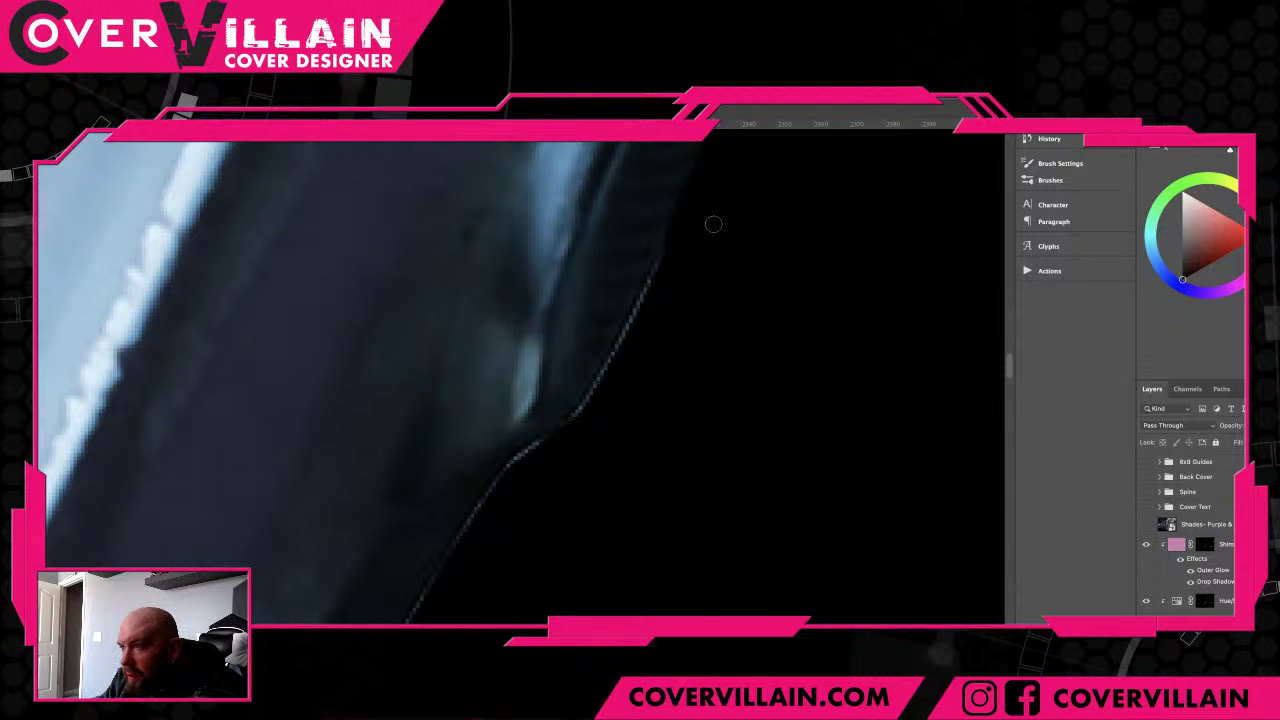
pyautogui.hscroll(-4, 713, 224)
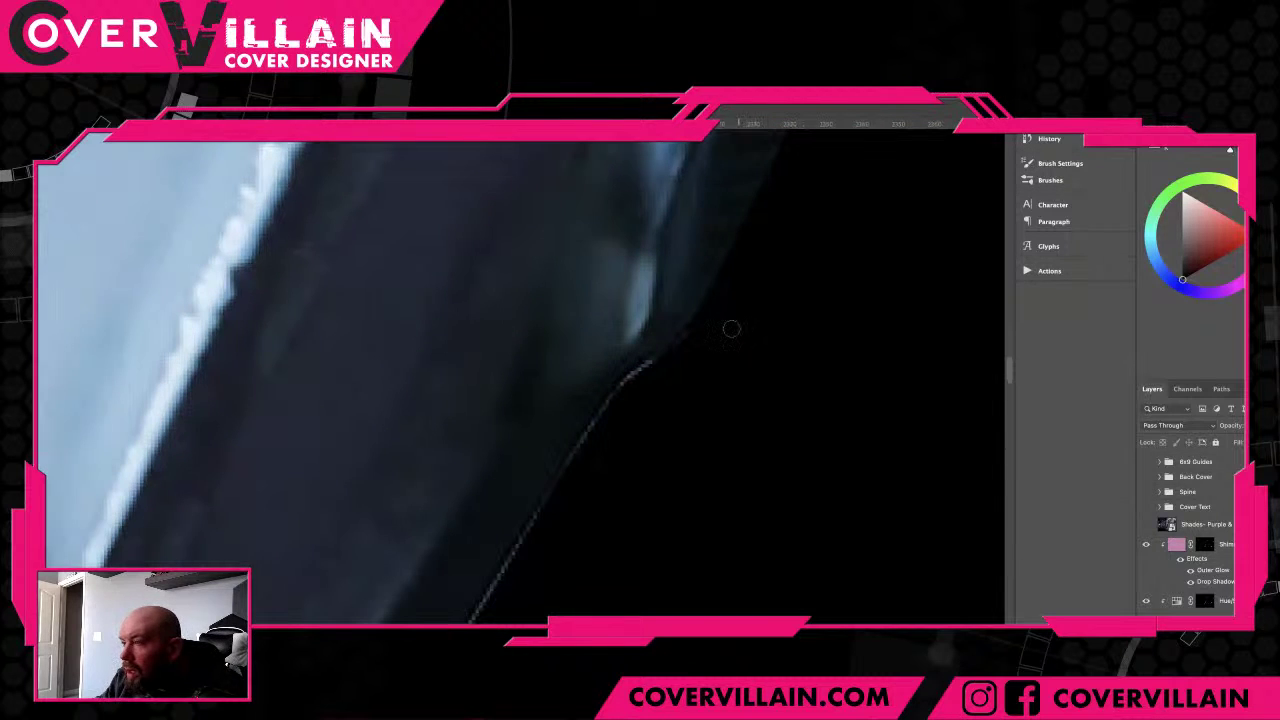
# - Brush out the thin light fringe along the outer edge of the dark forearm armour panel, down to its lower corner
pyautogui.moveTo(693, 337)
pyautogui.mouseDown()
pyautogui.moveTo(623, 390)
pyautogui.moveTo(536, 534)
pyautogui.mouseUp()
pyautogui.moveTo(669, 509); pyautogui.dragTo(804, 287)
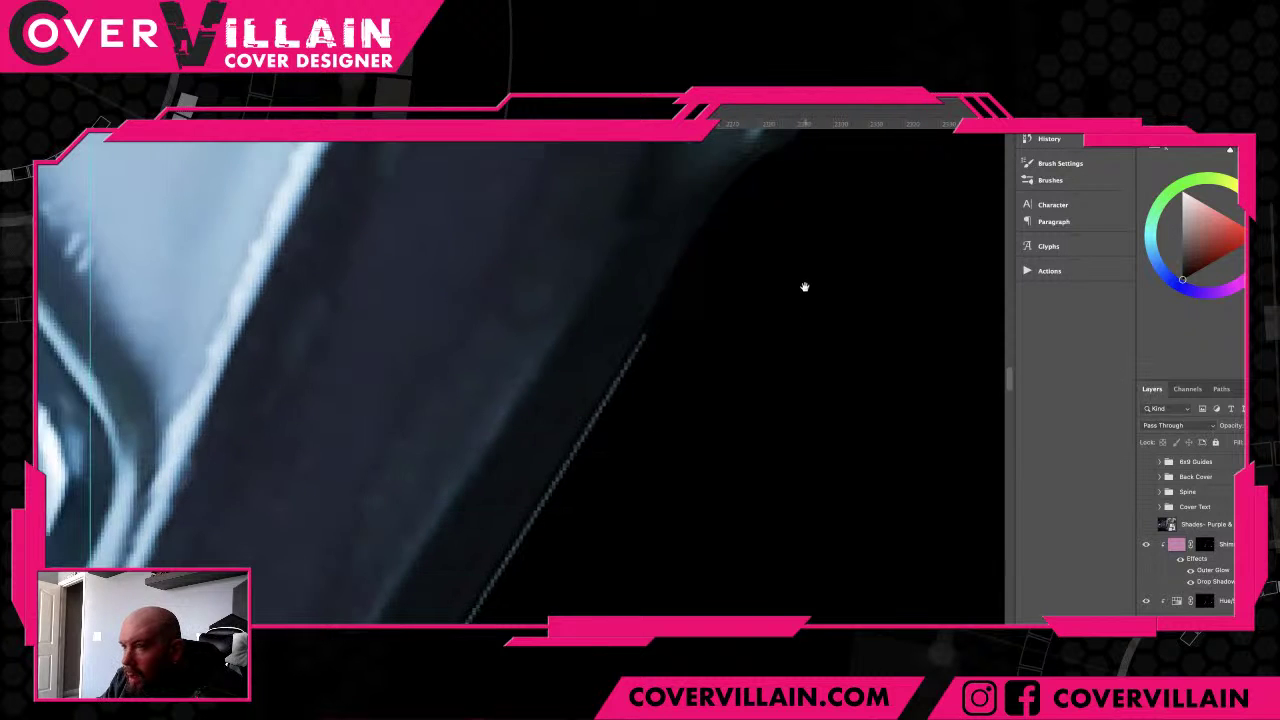
pyautogui.moveTo(665, 323)
pyautogui.mouseDown()
pyautogui.moveTo(535, 528)
pyautogui.moveTo(574, 494)
pyautogui.moveTo(685, 283)
pyautogui.moveTo(606, 372)
pyautogui.moveTo(516, 527)
pyautogui.mouseUp()
pyautogui.moveTo(629, 497); pyautogui.dragTo(806, 314)
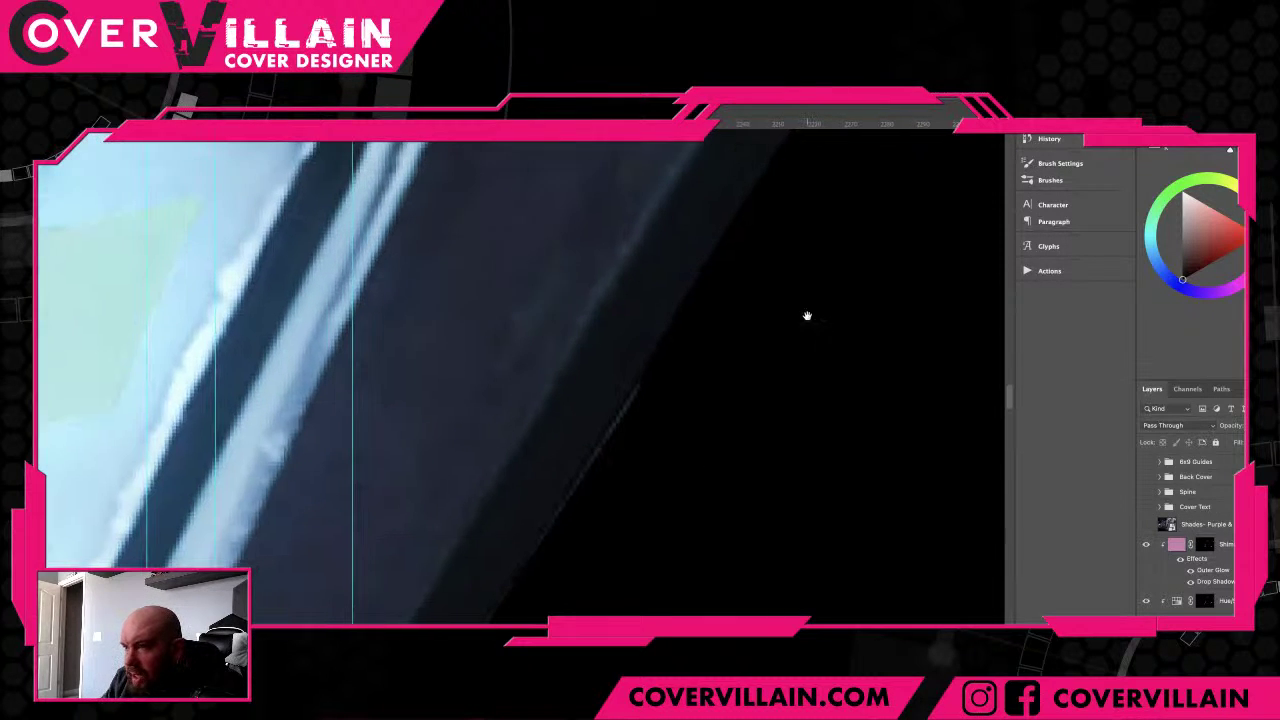
pyautogui.moveTo(648, 377); pyautogui.dragTo(512, 593)
pyautogui.moveTo(586, 534); pyautogui.dragTo(823, 249)
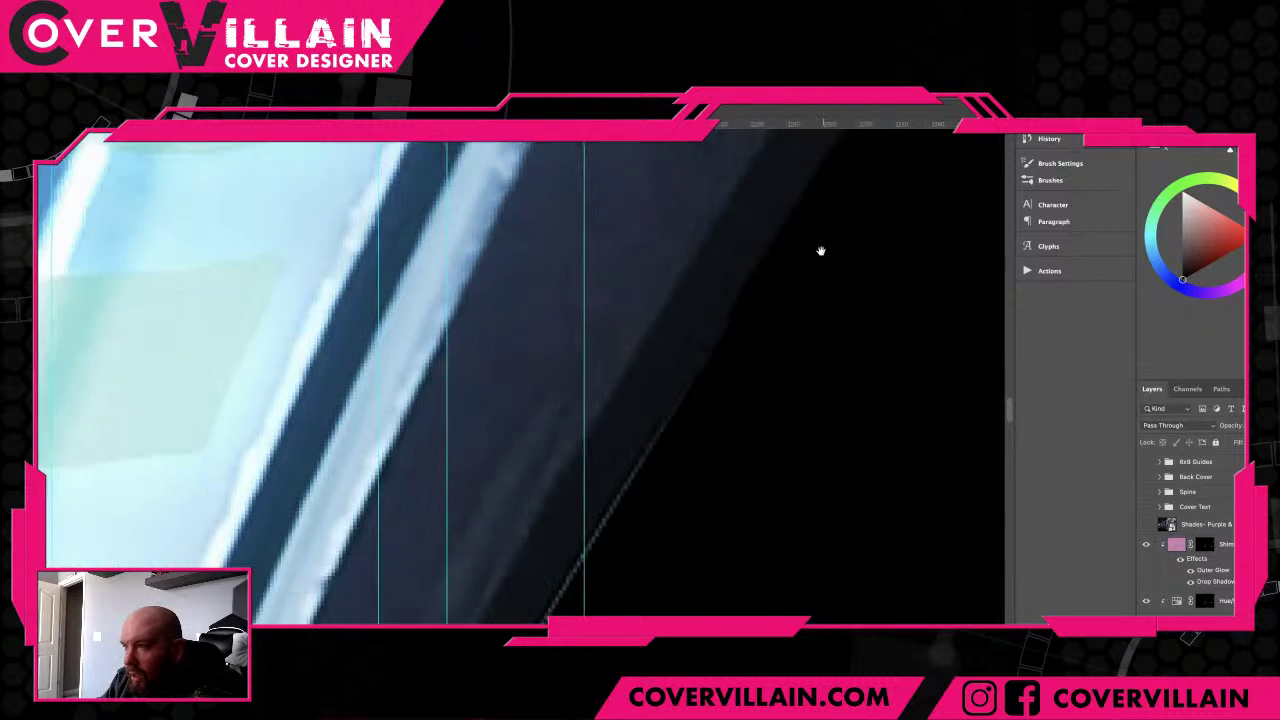
pyautogui.moveTo(755, 302)
pyautogui.mouseDown()
pyautogui.moveTo(671, 440)
pyautogui.moveTo(730, 443)
pyautogui.moveTo(699, 387)
pyautogui.moveTo(552, 614)
pyautogui.mouseUp()
pyautogui.moveTo(700, 515); pyautogui.dragTo(772, 248)
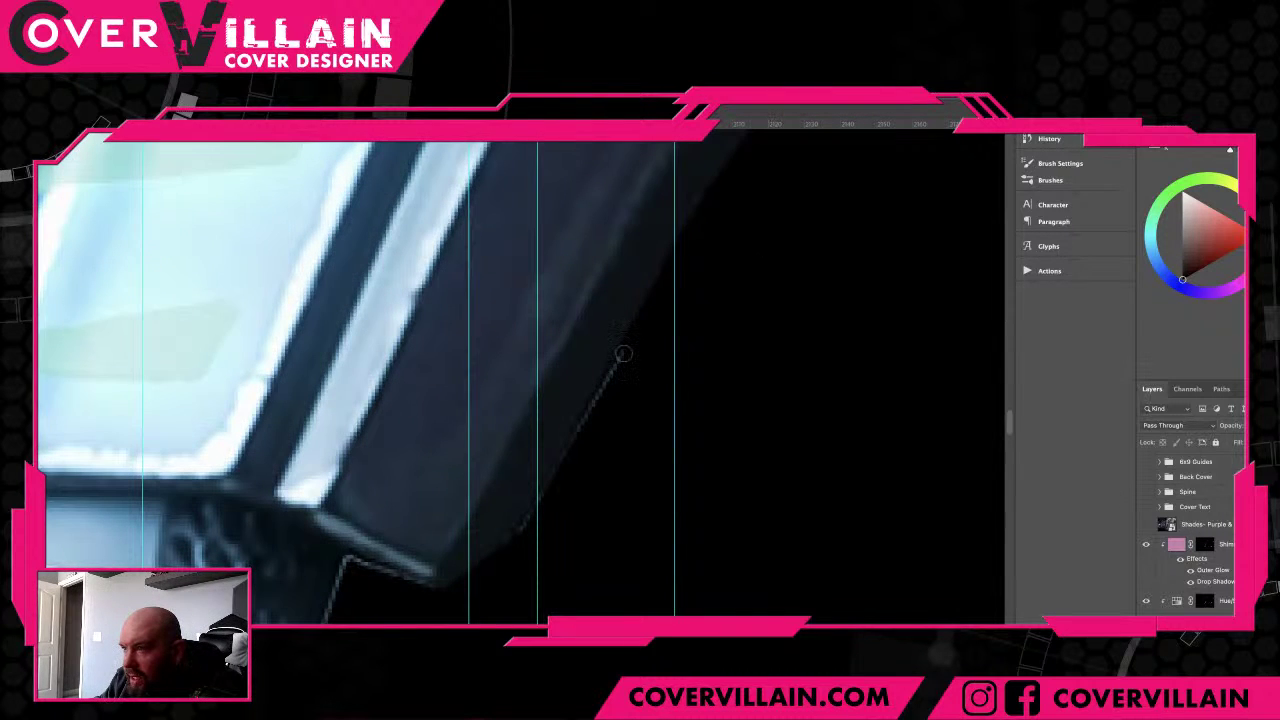
pyautogui.moveTo(628, 350)
pyautogui.mouseDown()
pyautogui.moveTo(535, 520)
pyautogui.moveTo(540, 548)
pyautogui.moveTo(522, 541)
pyautogui.moveTo(684, 378)
pyautogui.mouseUp()
pyautogui.moveTo(512, 392)
pyautogui.mouseDown()
pyautogui.moveTo(464, 593)
pyautogui.moveTo(526, 576)
pyautogui.moveTo(445, 322)
pyautogui.moveTo(372, 334)
pyautogui.moveTo(423, 595)
pyautogui.mouseUp()
# - Brush the outer edge of the segmented thumb smooth, from its upper joint down around the rounded tip
pyautogui.moveTo(474, 180)
pyautogui.mouseDown()
pyautogui.moveTo(369, 360)
pyautogui.moveTo(384, 581)
pyautogui.moveTo(417, 257)
pyautogui.mouseUp()
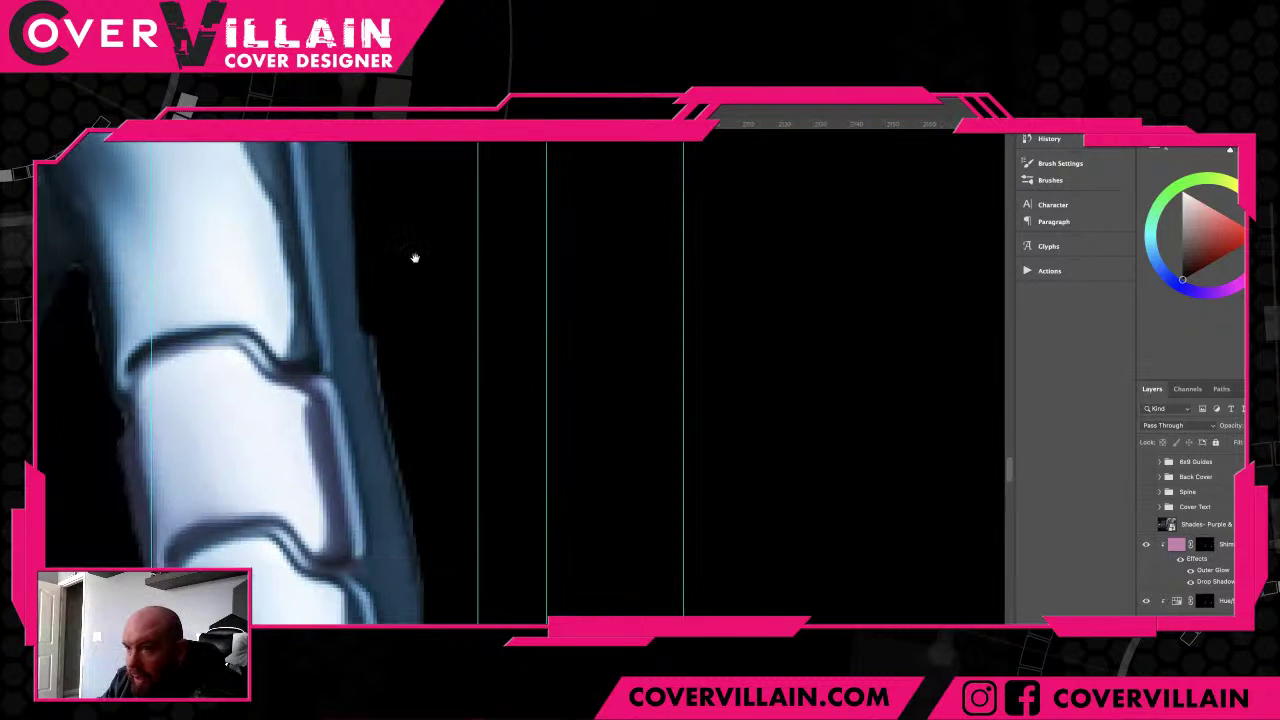
pyautogui.moveTo(373, 314); pyautogui.dragTo(433, 610)
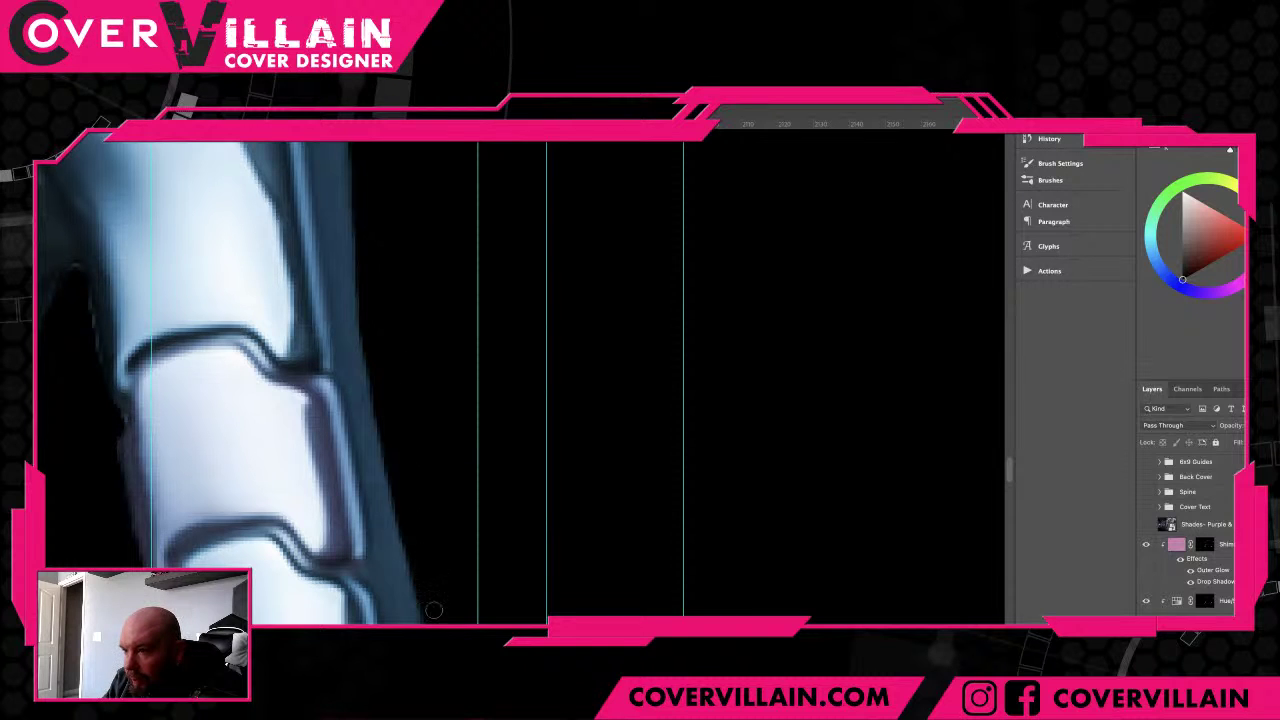
pyautogui.moveTo(475, 571); pyautogui.dragTo(526, 281)
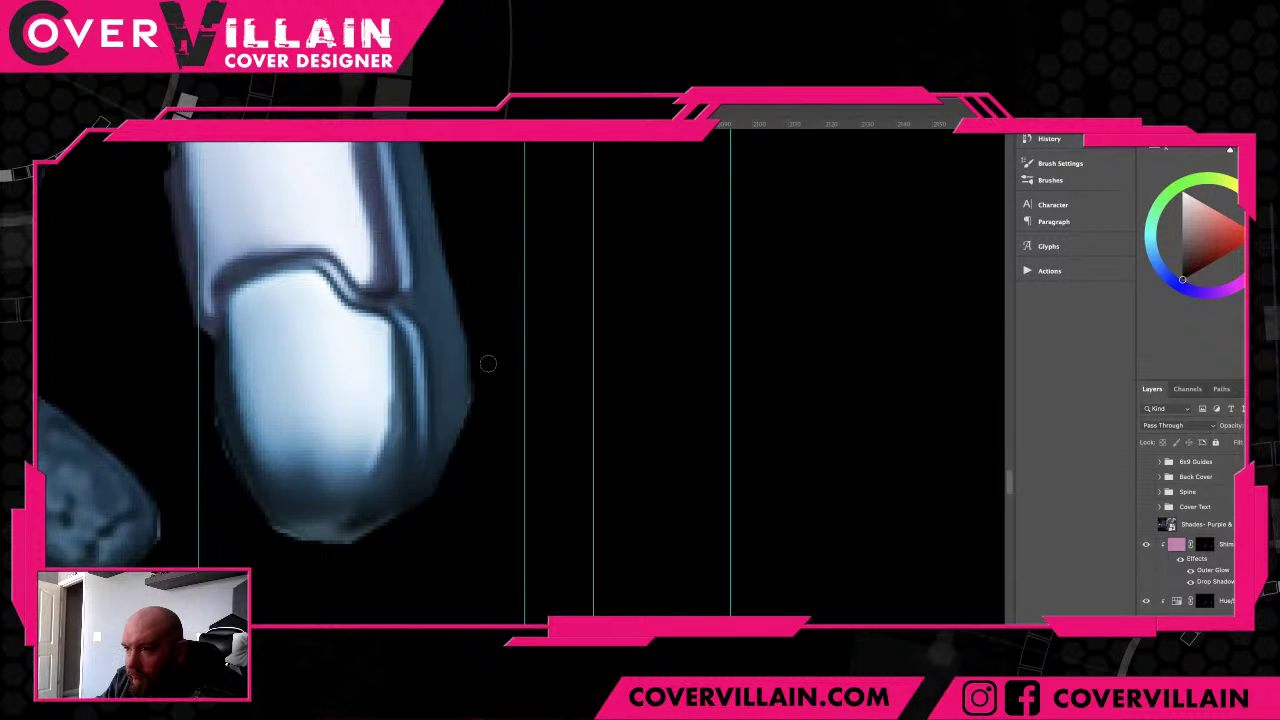
pyautogui.moveTo(488, 364); pyautogui.dragTo(468, 467)
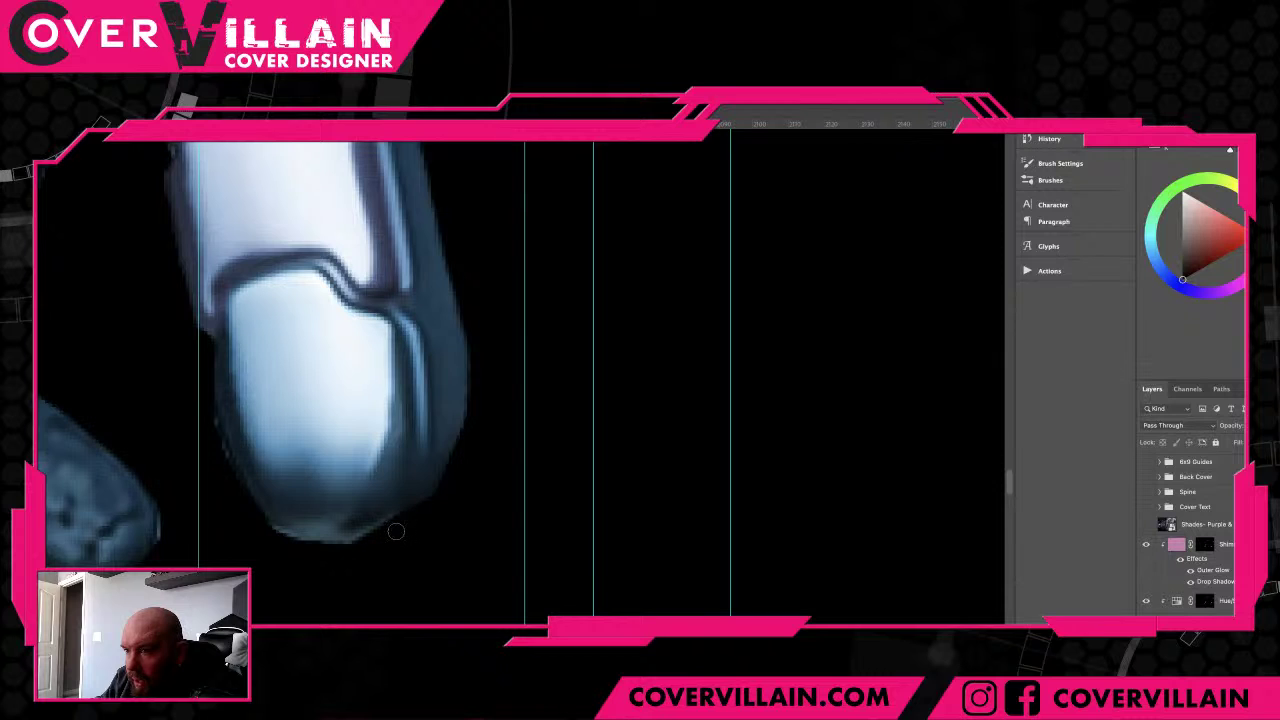
pyautogui.moveTo(396, 531)
pyautogui.mouseDown()
pyautogui.moveTo(334, 550)
pyautogui.moveTo(250, 522)
pyautogui.moveTo(478, 478)
pyautogui.moveTo(532, 486)
pyautogui.mouseUp()
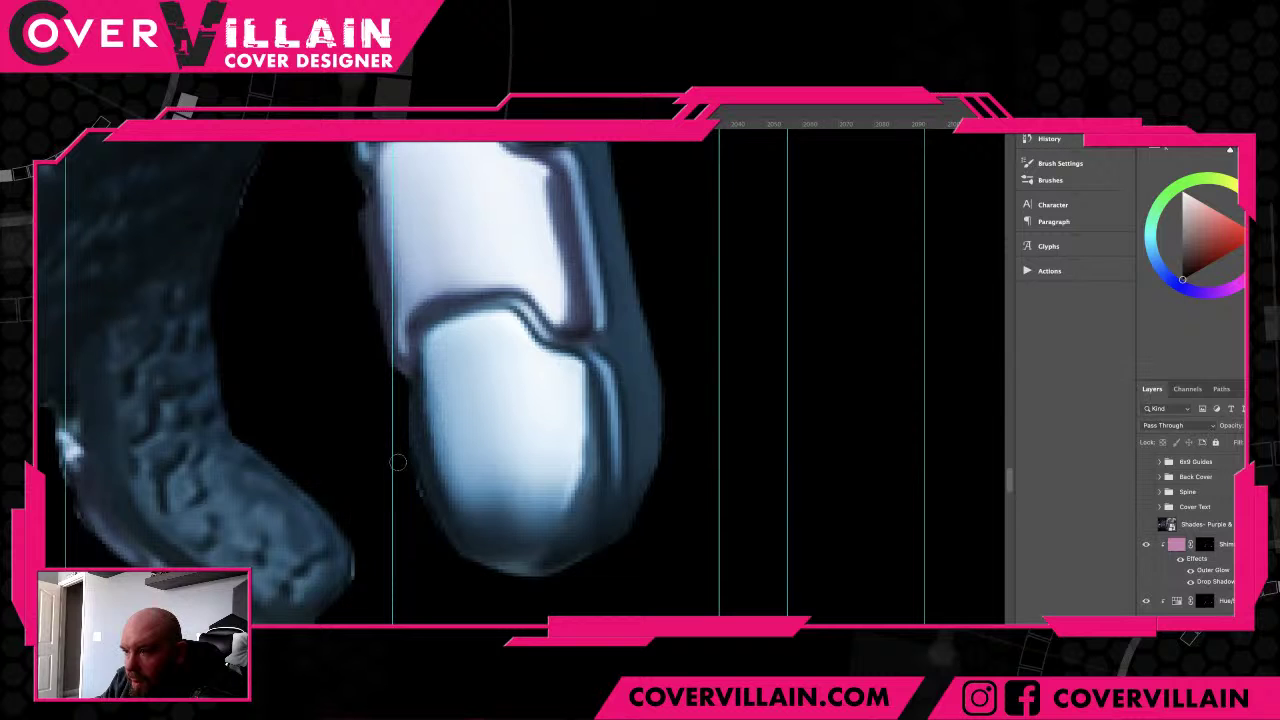
# - Clean the stray edge pixels in the gap between the thumb and the textured palm, up to its narrow top
pyautogui.moveTo(320, 343); pyautogui.dragTo(389, 500)
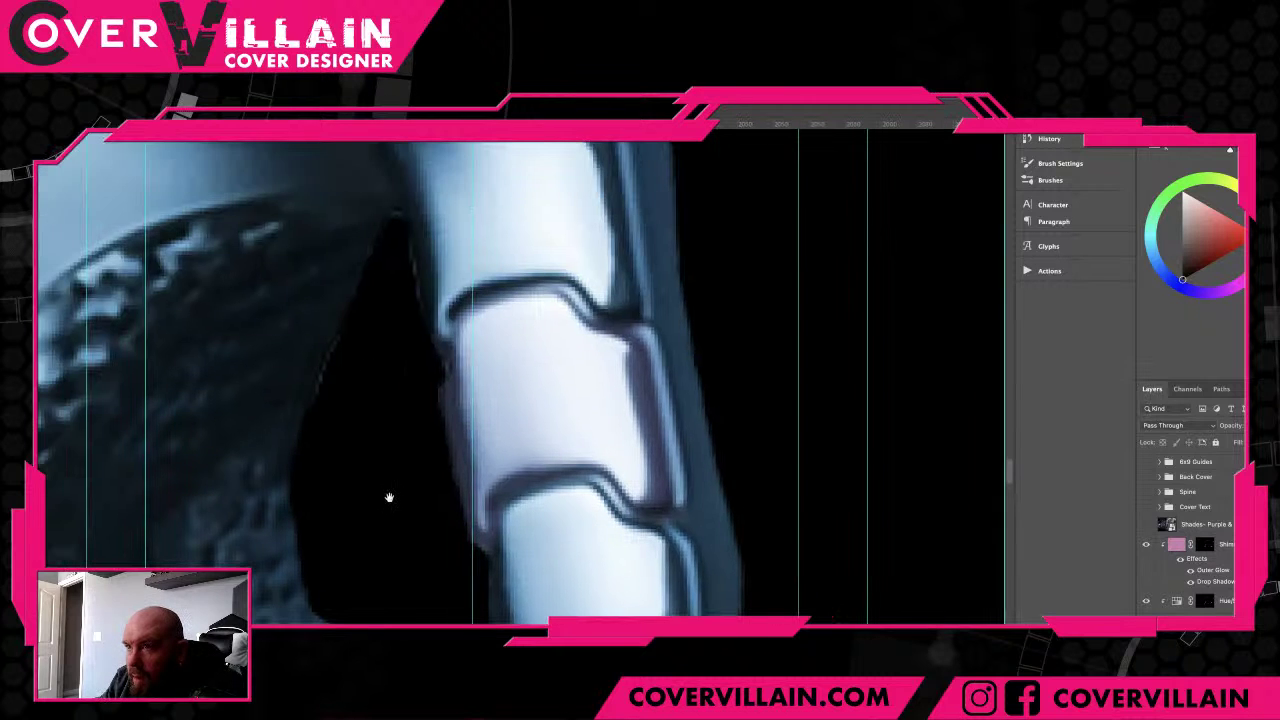
pyautogui.moveTo(399, 249); pyautogui.dragTo(419, 361)
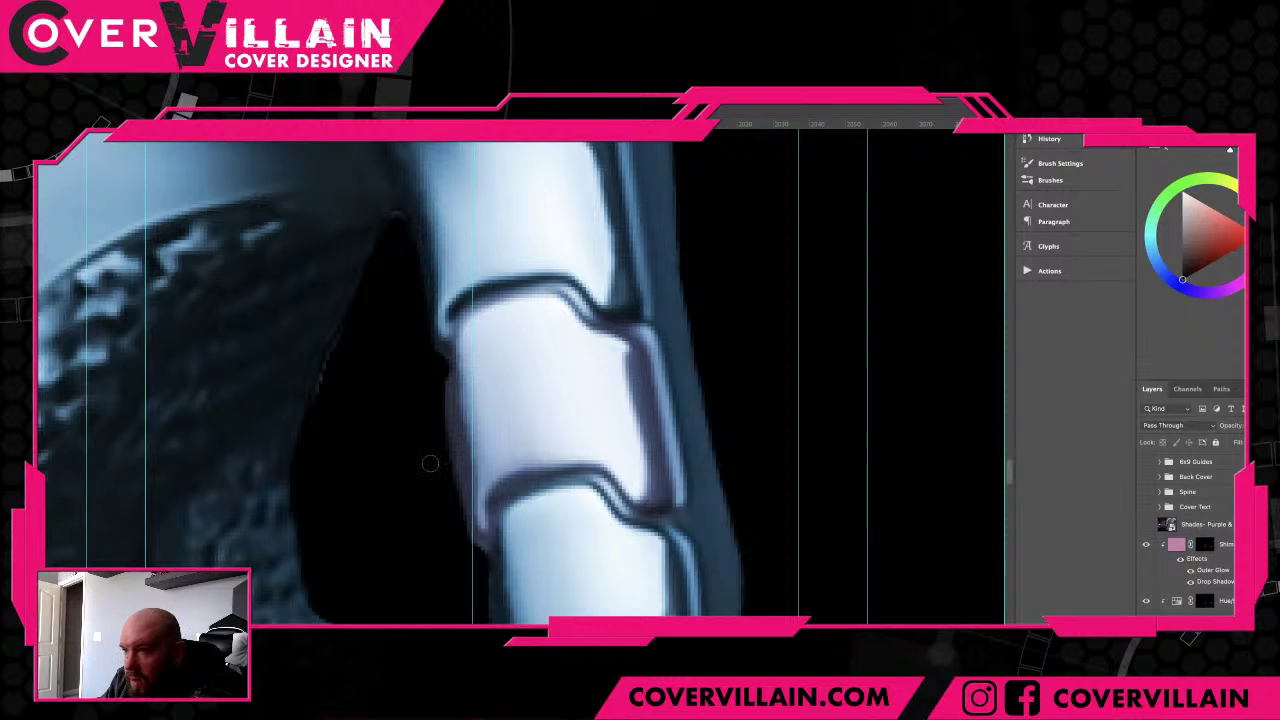
pyautogui.moveTo(396, 220); pyautogui.dragTo(397, 235)
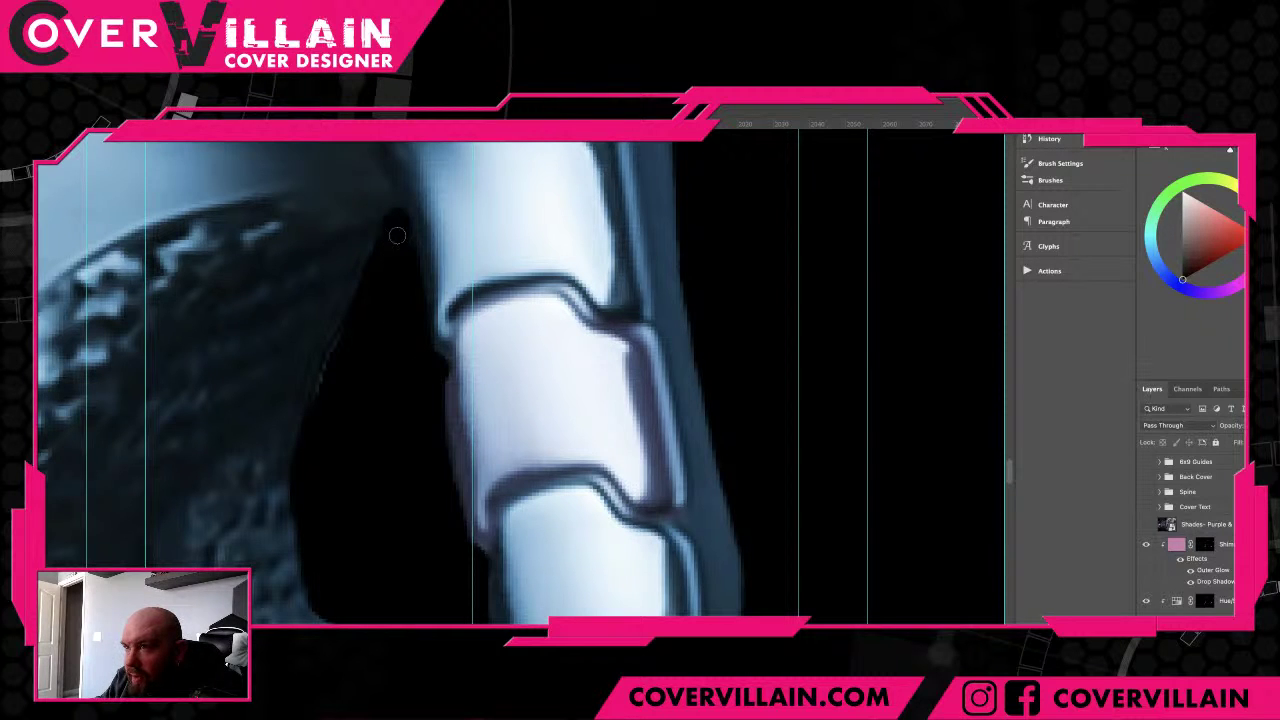
pyautogui.moveTo(375, 288)
pyautogui.mouseDown()
pyautogui.moveTo(325, 386)
pyautogui.moveTo(319, 480)
pyautogui.moveTo(395, 260)
pyautogui.mouseUp()
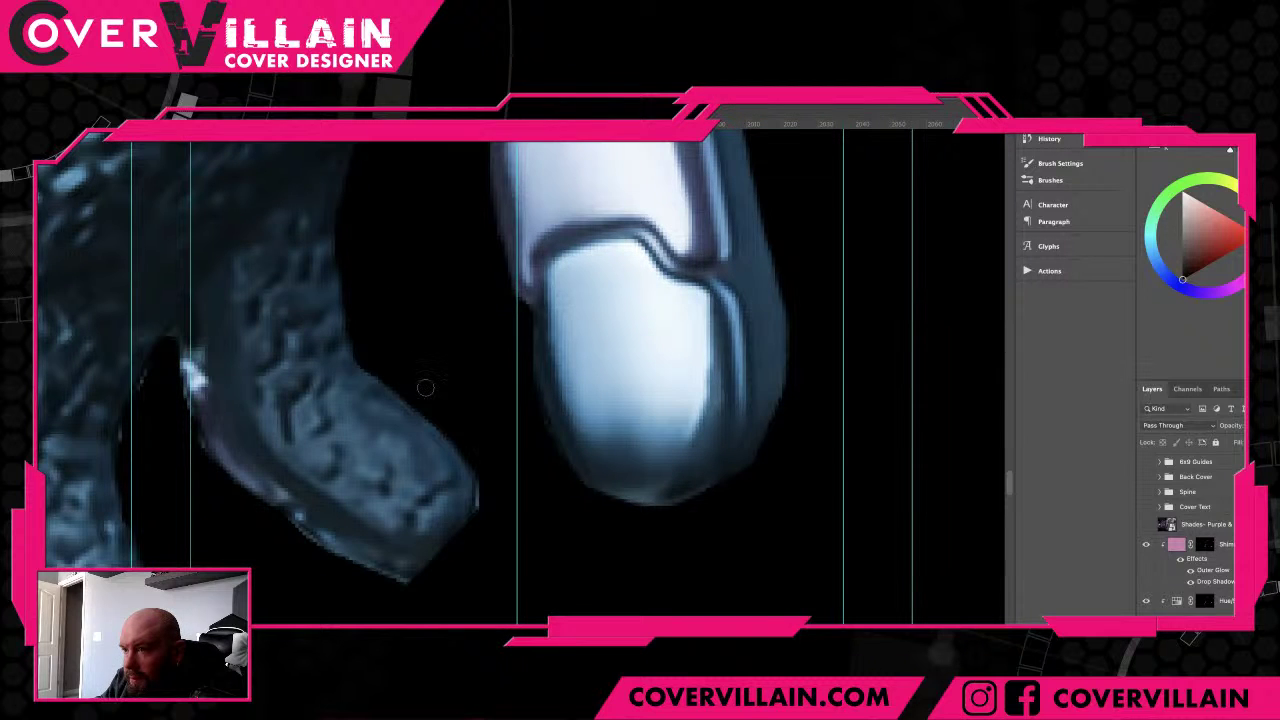
# - Round off the curved textured finger's tip and remove the fringe along its underside and in the adjacent gap
pyautogui.moveTo(461, 429); pyautogui.dragTo(486, 520)
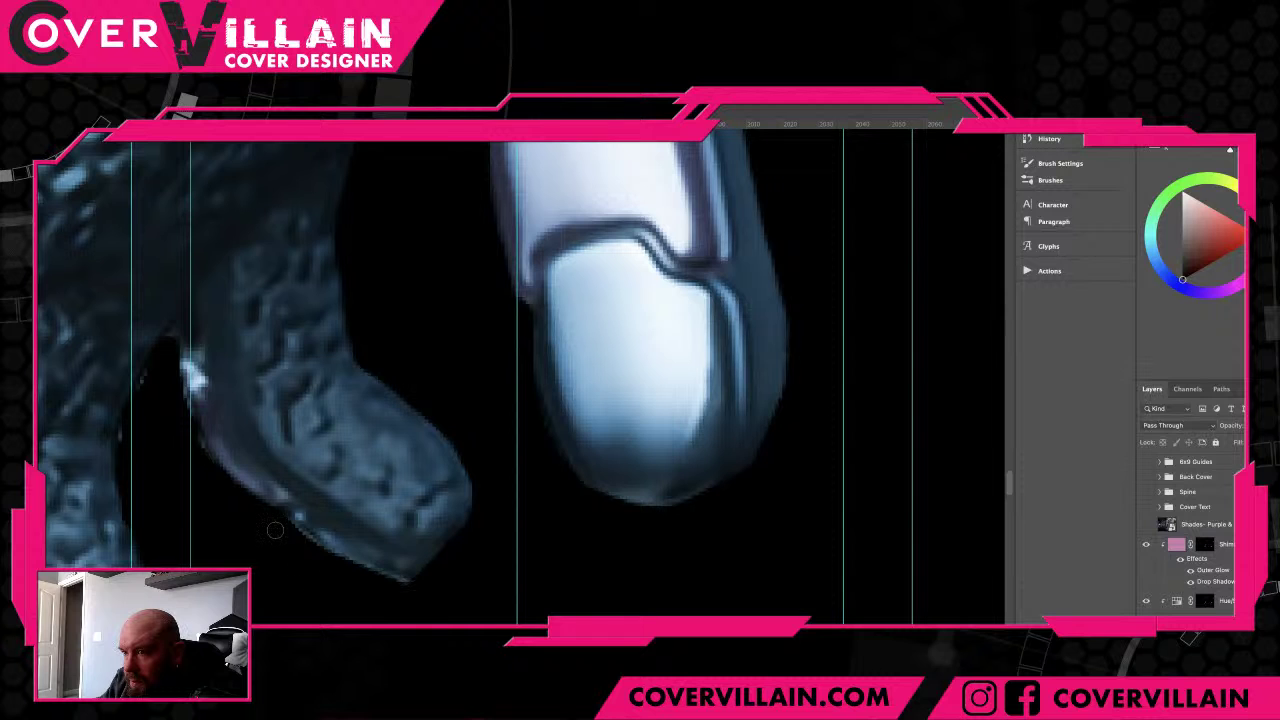
pyautogui.moveTo(276, 527); pyautogui.dragTo(418, 588)
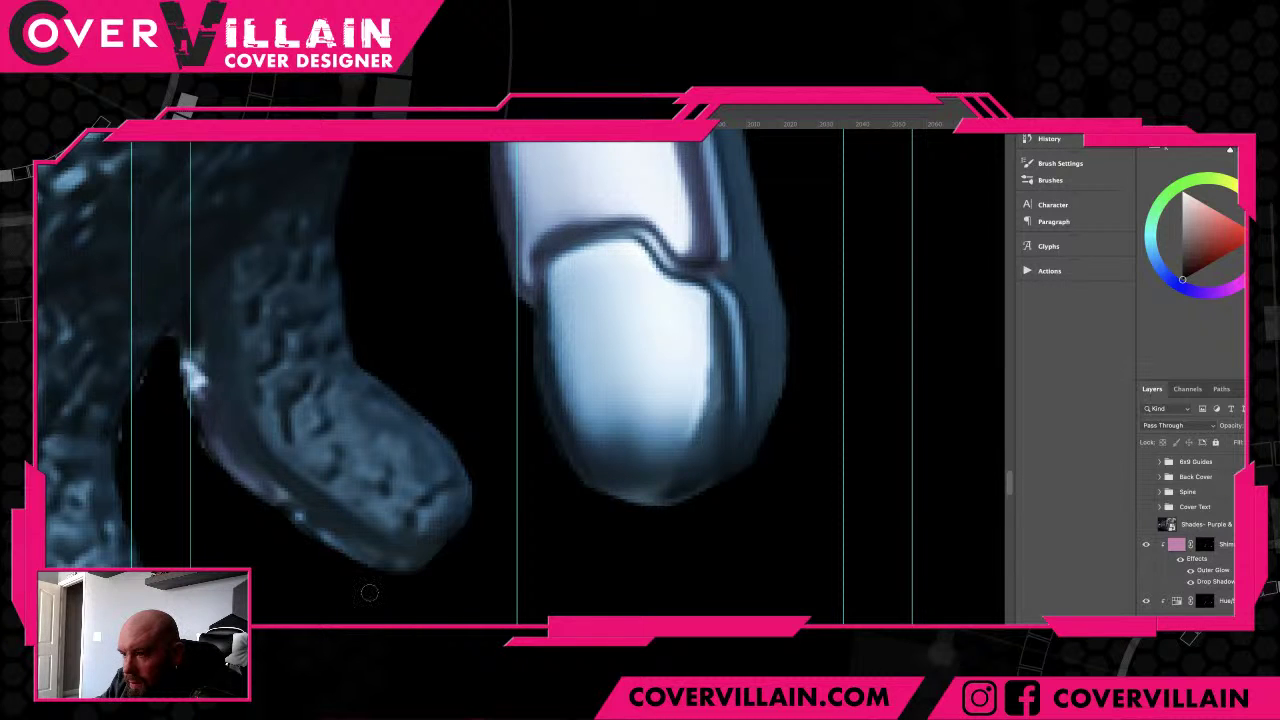
pyautogui.moveTo(320, 569); pyautogui.dragTo(499, 562)
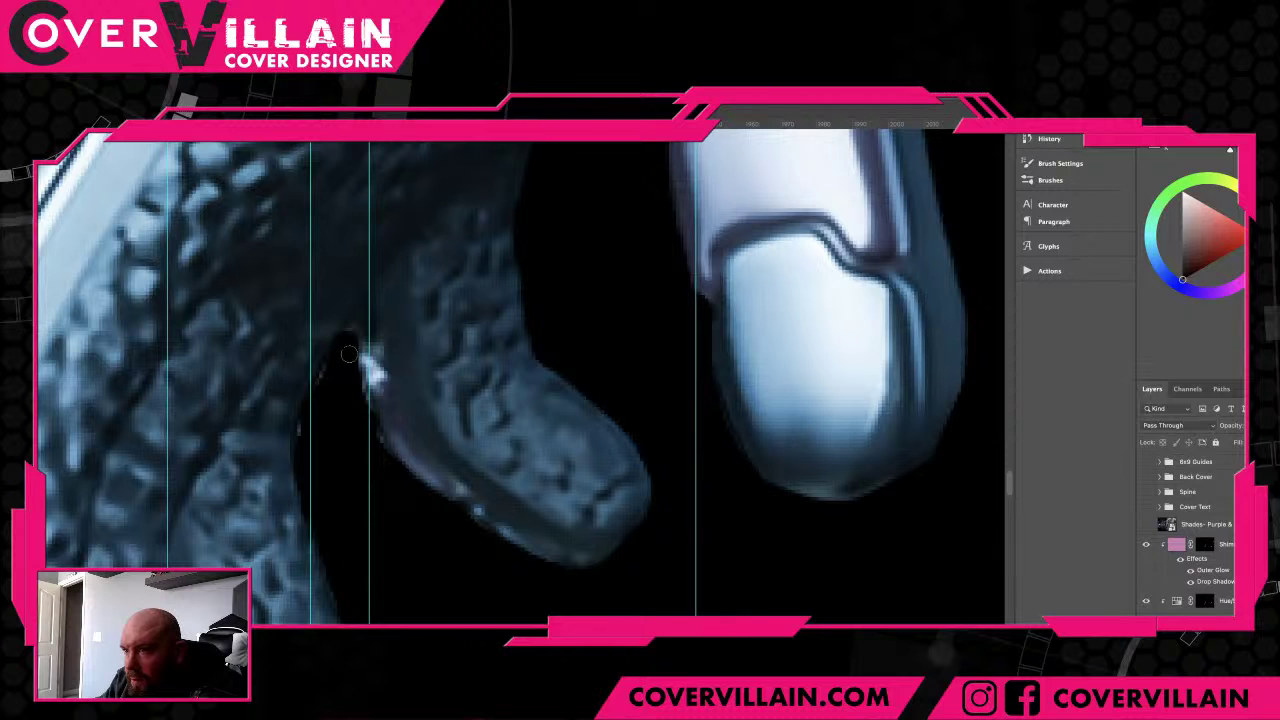
pyautogui.moveTo(348, 354); pyautogui.dragTo(361, 452)
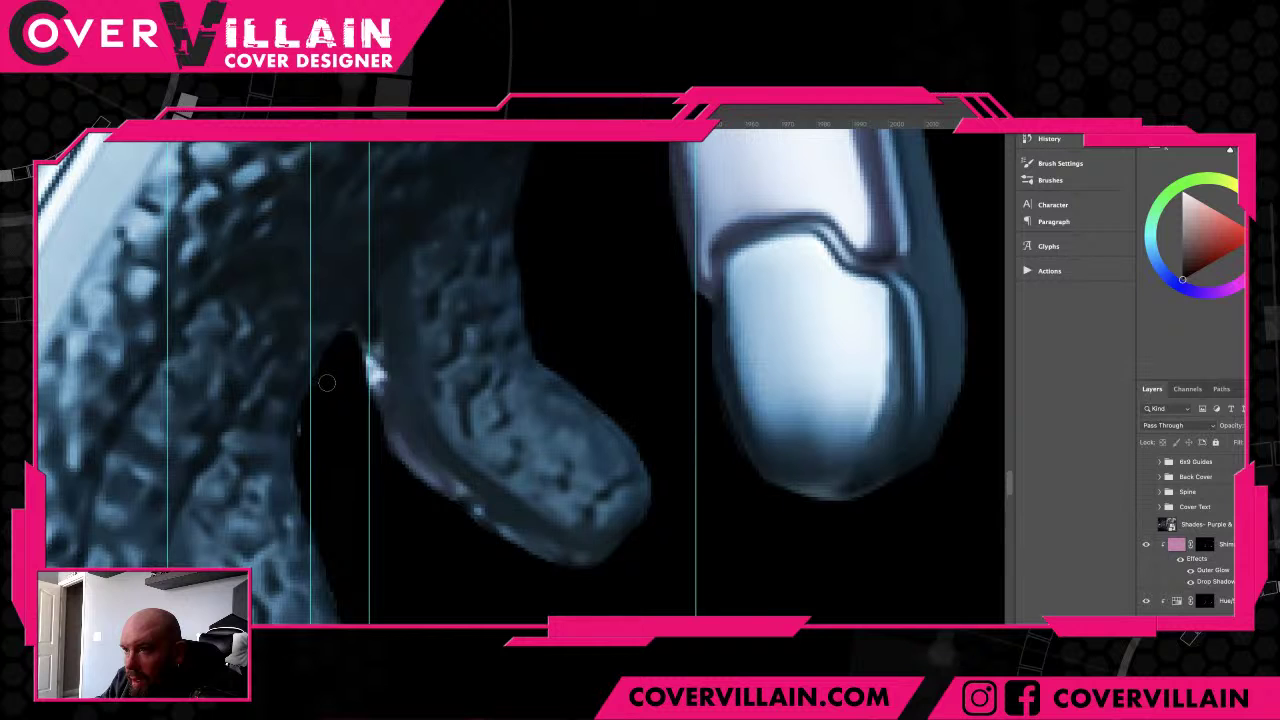
# - Brush away the light outline around the lower edges of the two fingertips with the bright metallic highlights
pyautogui.scroll(-5, 326, 382)
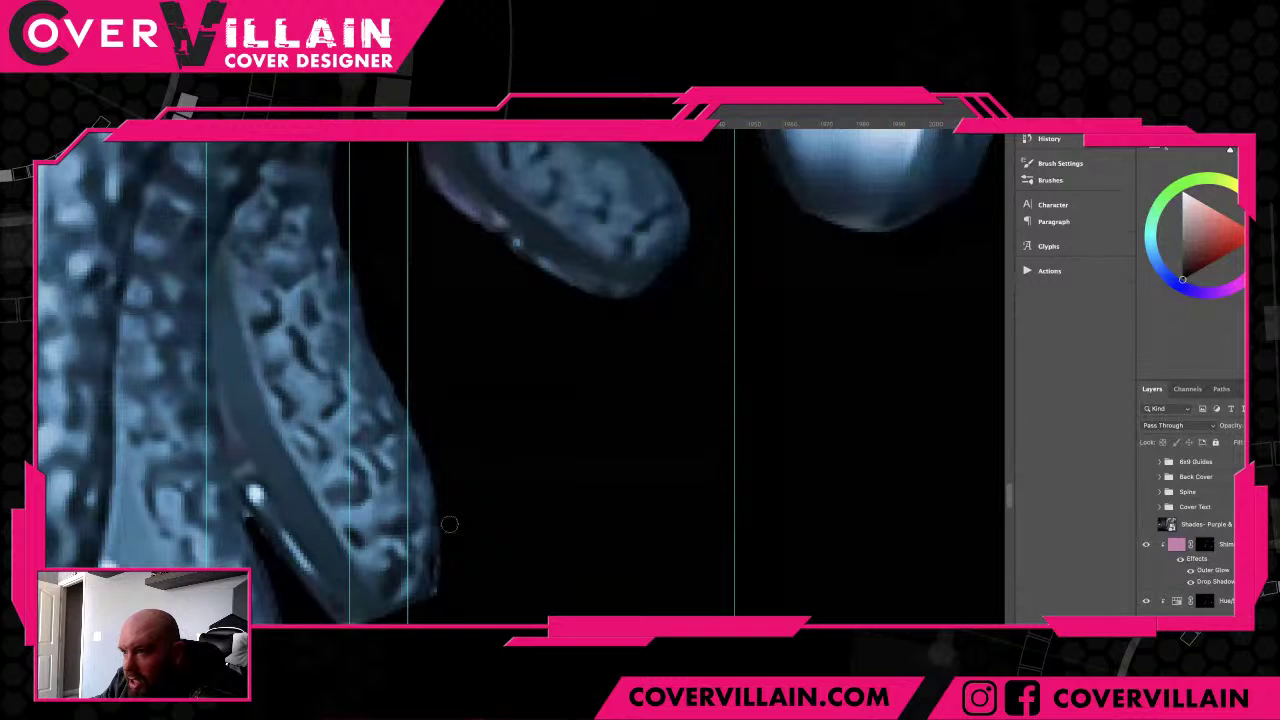
pyautogui.scroll(-3, 449, 524)
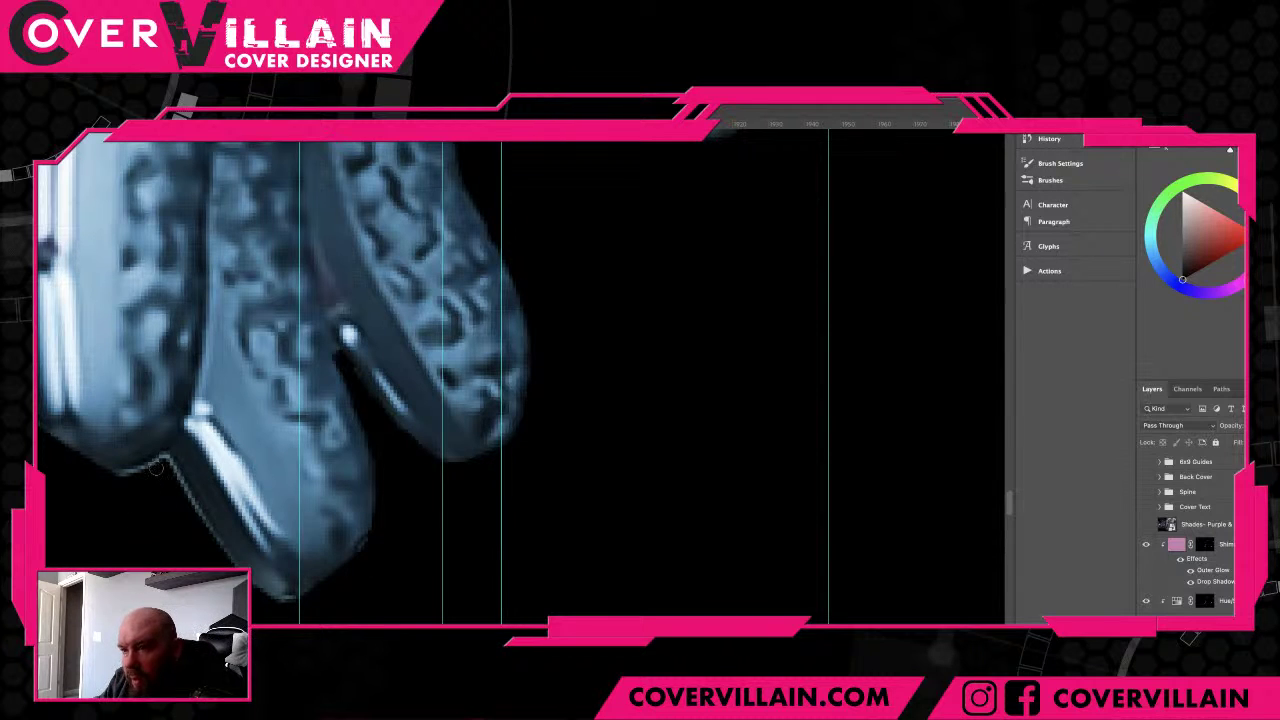
pyautogui.moveTo(167, 468)
pyautogui.mouseDown()
pyautogui.moveTo(210, 537)
pyautogui.moveTo(295, 609)
pyautogui.mouseUp()
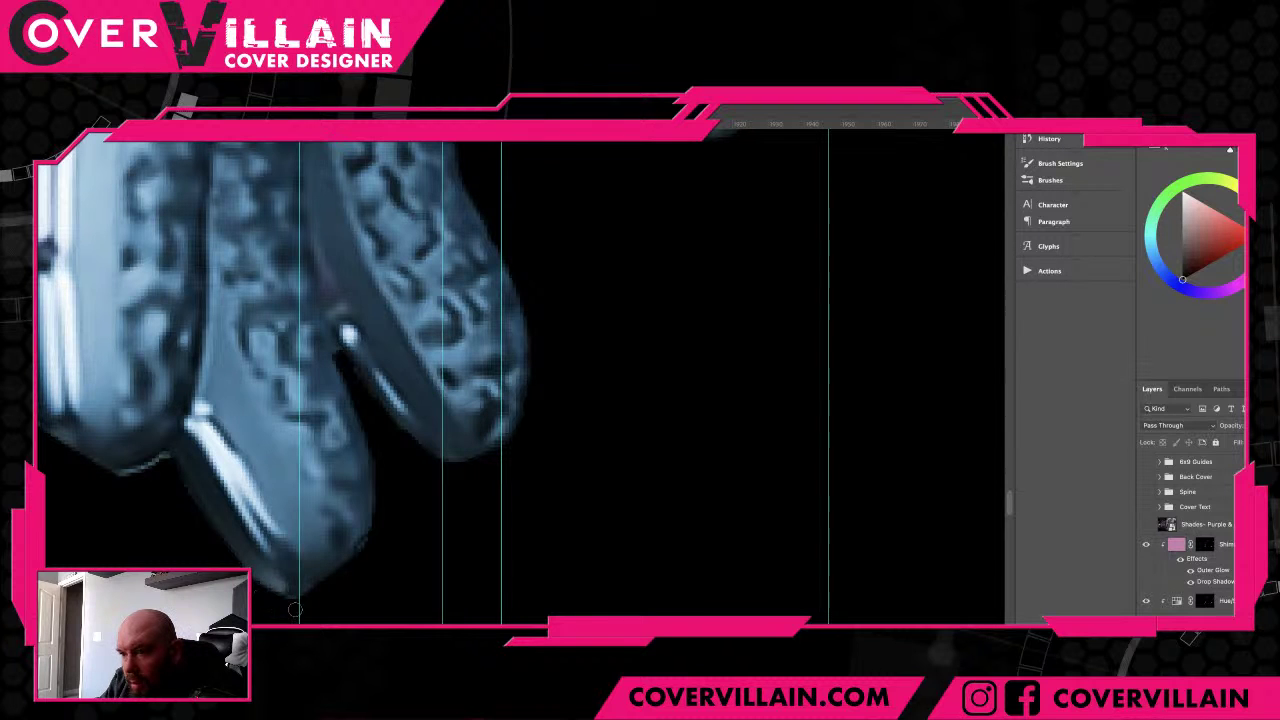
pyautogui.hscroll(-5, 341, 607)
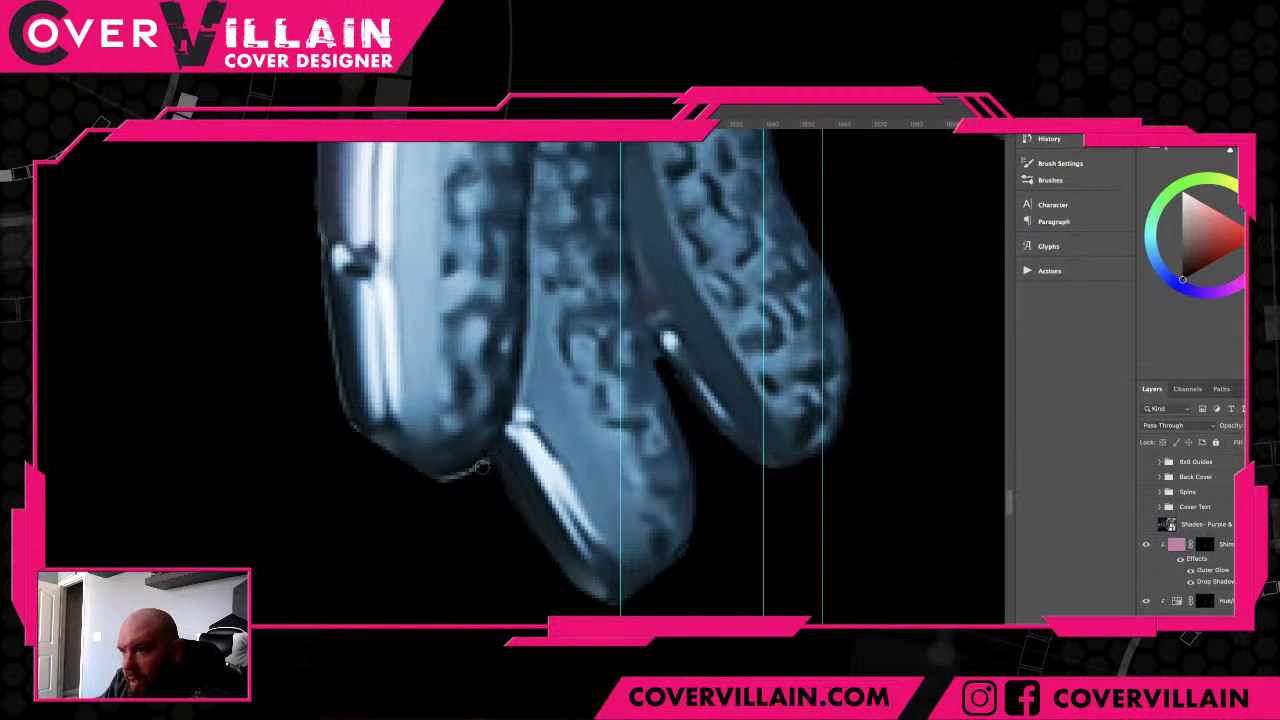
pyautogui.moveTo(484, 465); pyautogui.dragTo(413, 480)
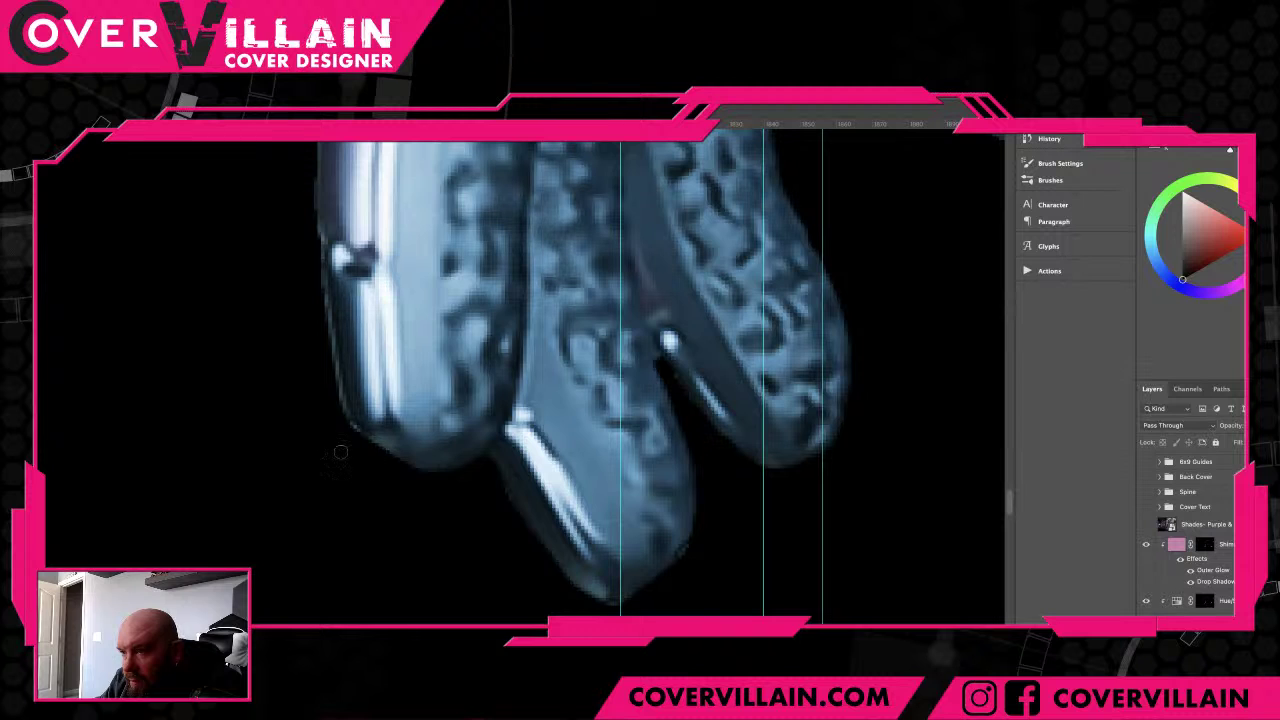
# - Clean the fringe along the outer side of the finger with the long white highlight, beside its joint
pyautogui.scroll(1, 321, 389)
pyautogui.hscroll(-1, 321, 389)
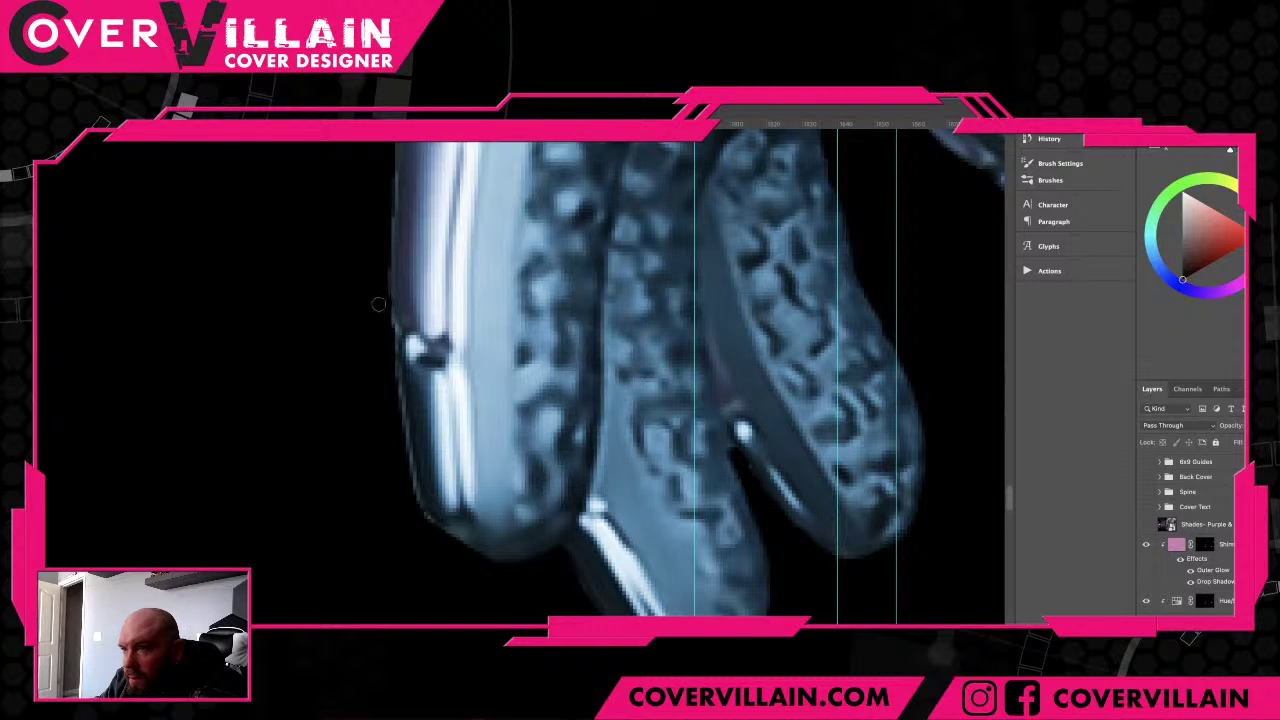
pyautogui.moveTo(378, 304); pyautogui.dragTo(394, 374)
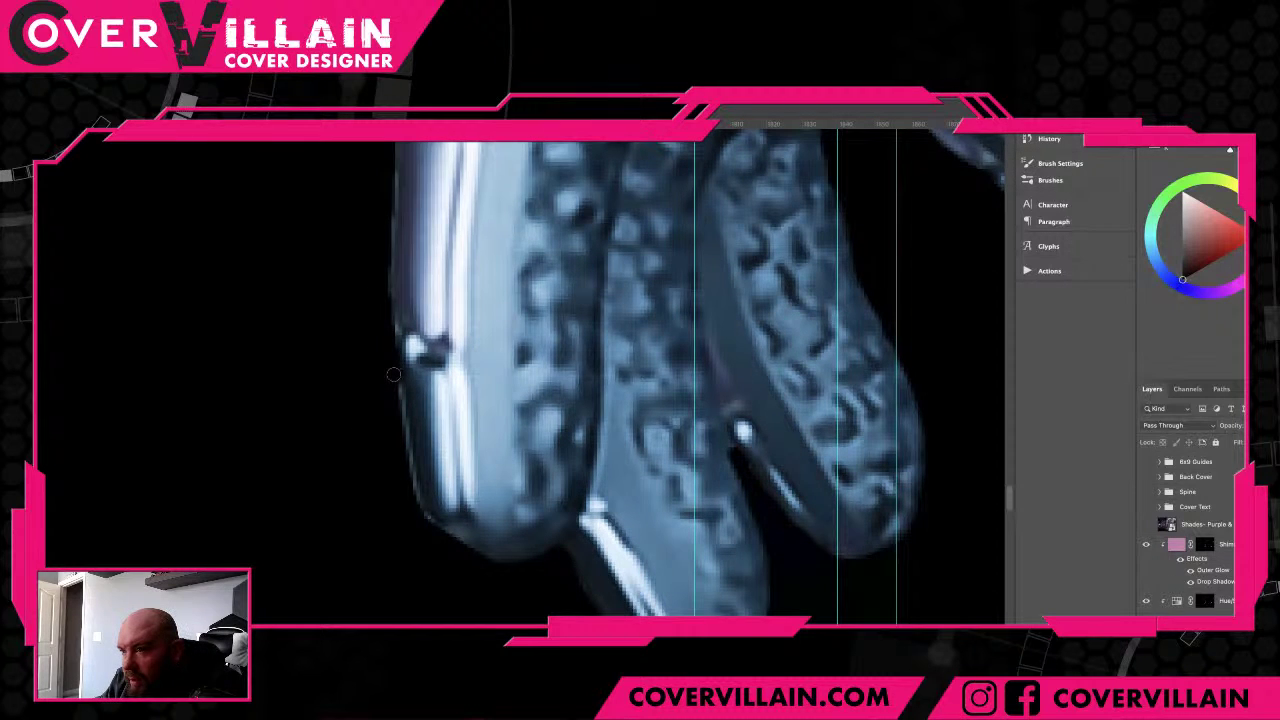
# - Smooth the bumpy outer edge of the back of the hand, from the purple plate down past the curved knuckle plate
pyautogui.scroll(5, 394, 374)
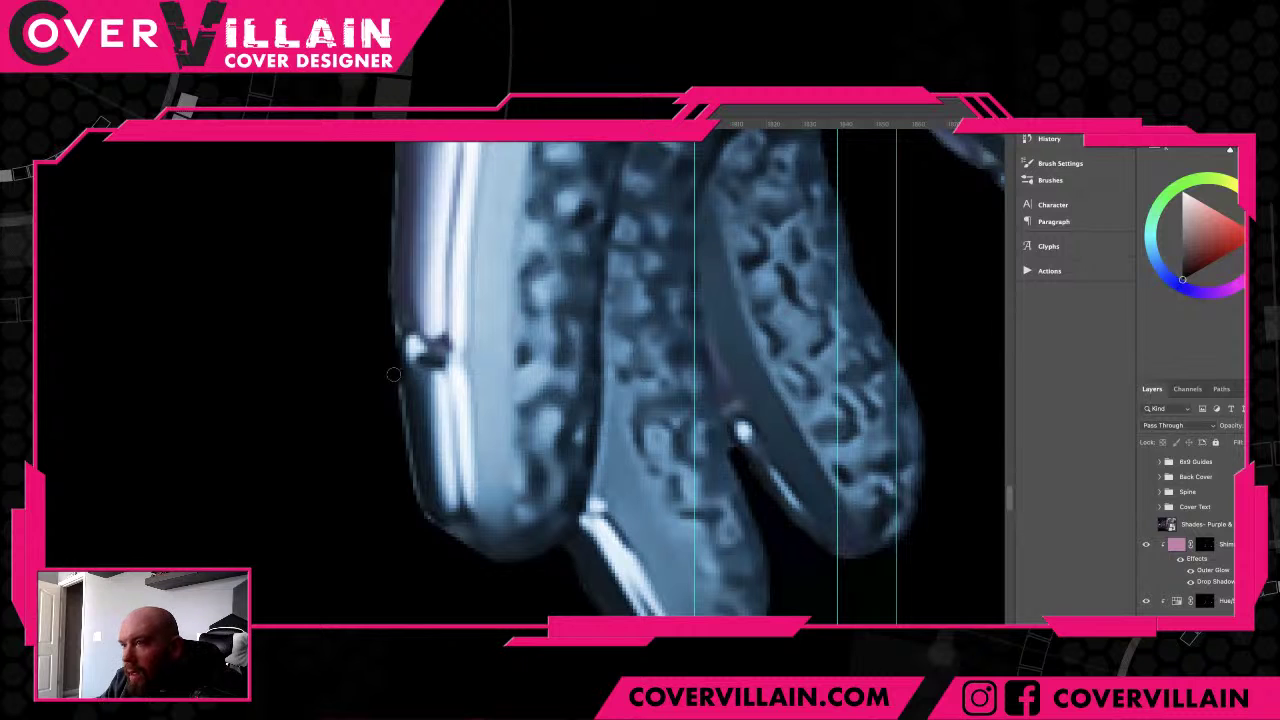
pyautogui.scroll(5, 581, 465)
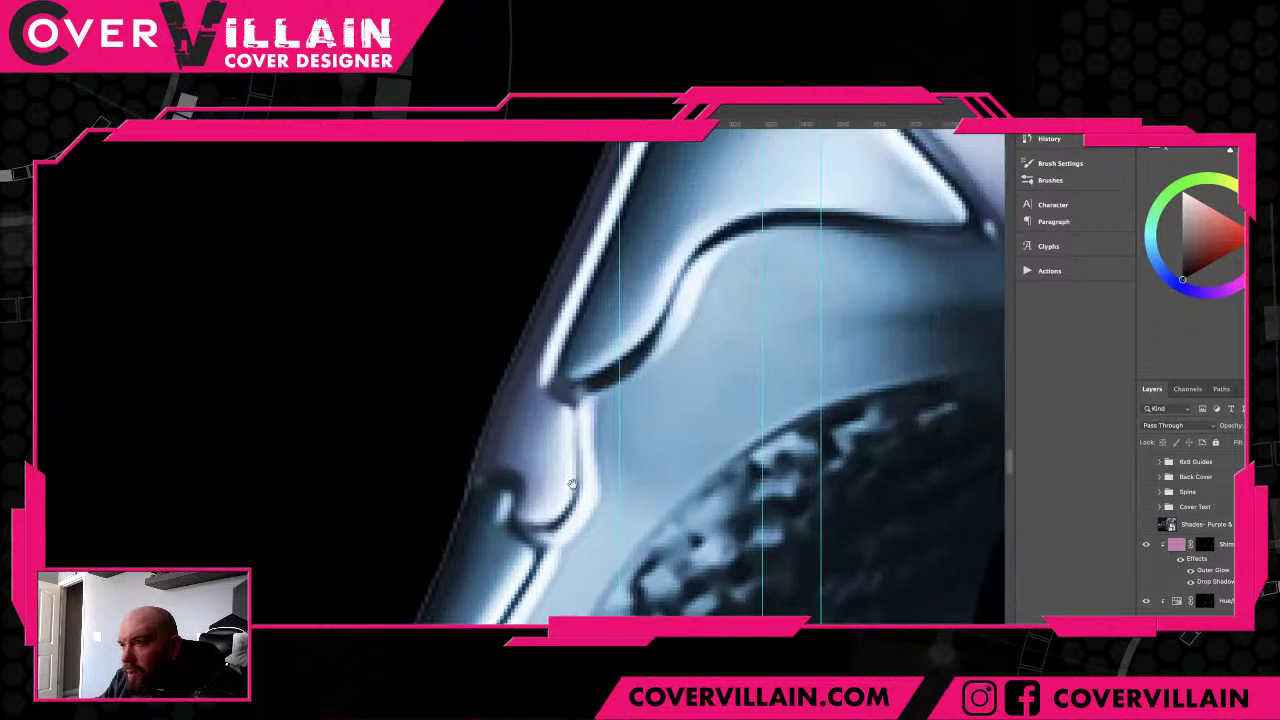
pyautogui.hscroll(3, 583, 443)
pyautogui.scroll(-2, 628, 379)
pyautogui.hscroll(-1, 628, 379)
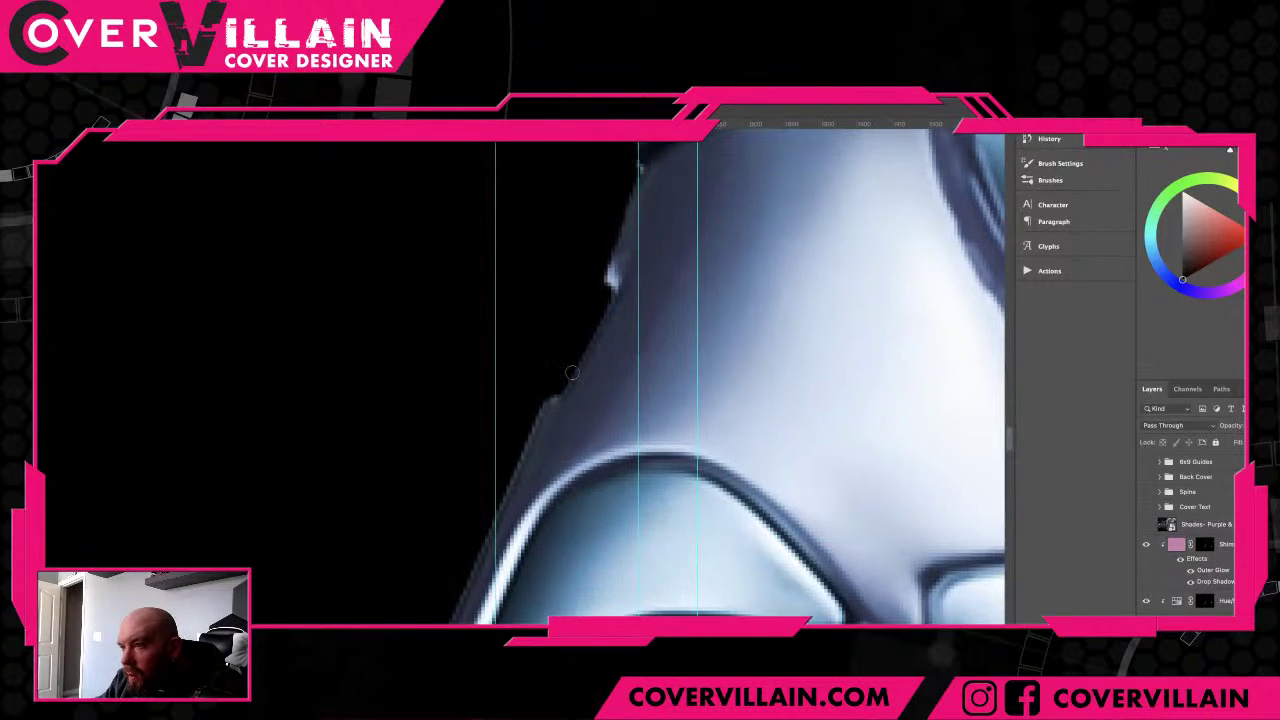
pyautogui.moveTo(551, 386)
pyautogui.mouseDown()
pyautogui.moveTo(504, 509)
pyautogui.moveTo(440, 624)
pyautogui.mouseUp()
pyautogui.scroll(-10, 537, 409)
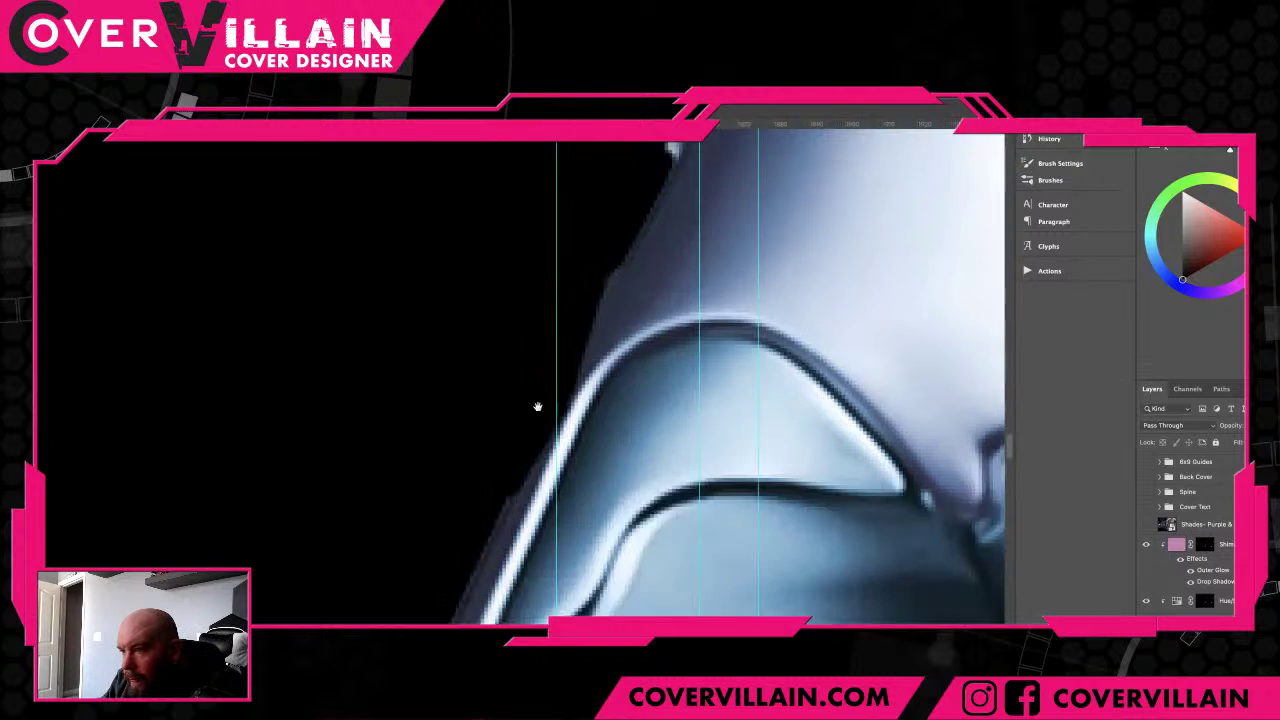
pyautogui.hscroll(-4, 597, 251)
pyautogui.moveTo(578, 302); pyautogui.dragTo(468, 560)
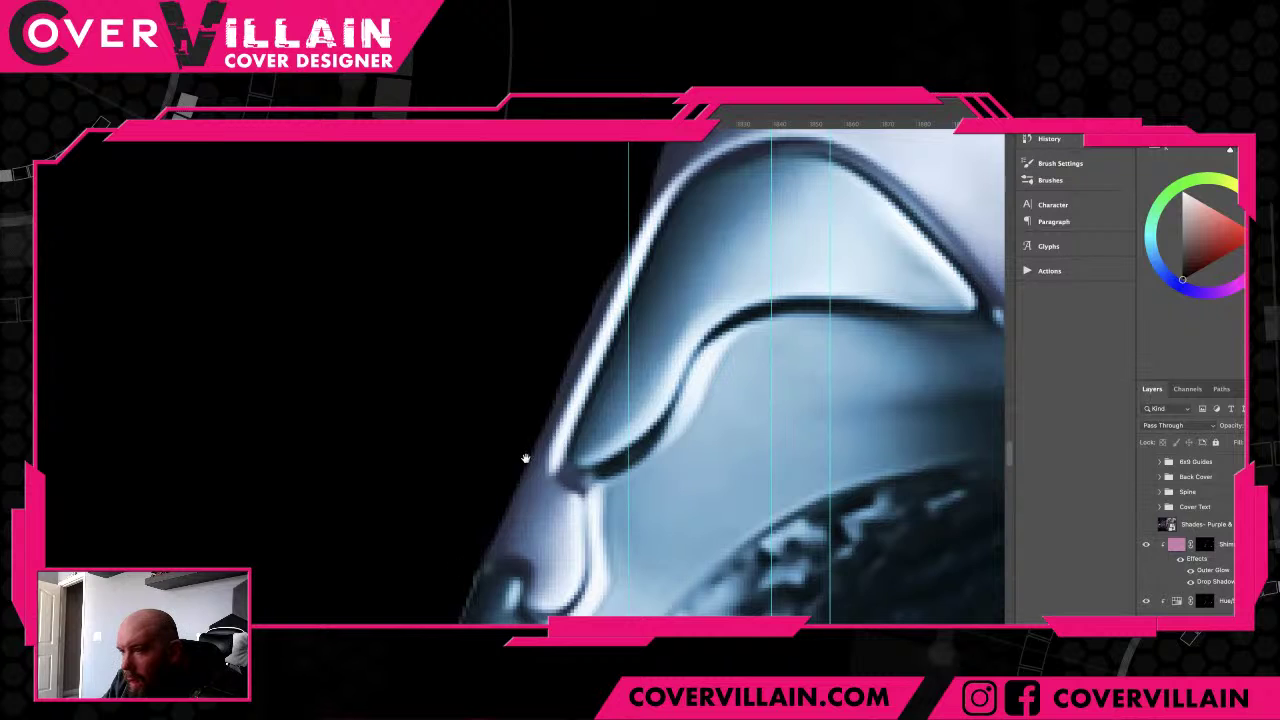
# - Brush away the remaining fringe along the outer edge of the finger segments below the knuckle
pyautogui.moveTo(525, 458)
pyautogui.mouseDown()
pyautogui.moveTo(590, 260)
pyautogui.moveTo(564, 256)
pyautogui.moveTo(576, 282)
pyautogui.moveTo(538, 380)
pyautogui.mouseUp()
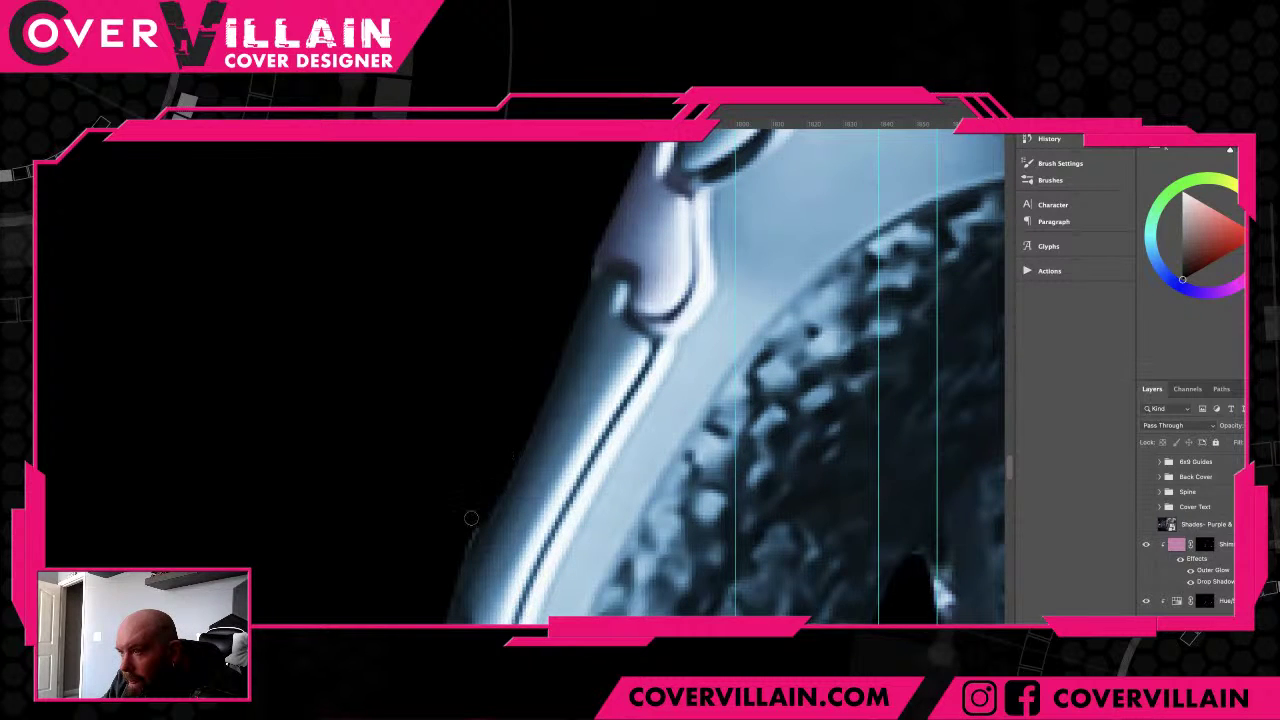
pyautogui.moveTo(495, 440)
pyautogui.mouseDown()
pyautogui.moveTo(523, 411)
pyautogui.moveTo(589, 258)
pyautogui.moveTo(560, 283)
pyautogui.moveTo(535, 370)
pyautogui.moveTo(525, 608)
pyautogui.mouseUp()
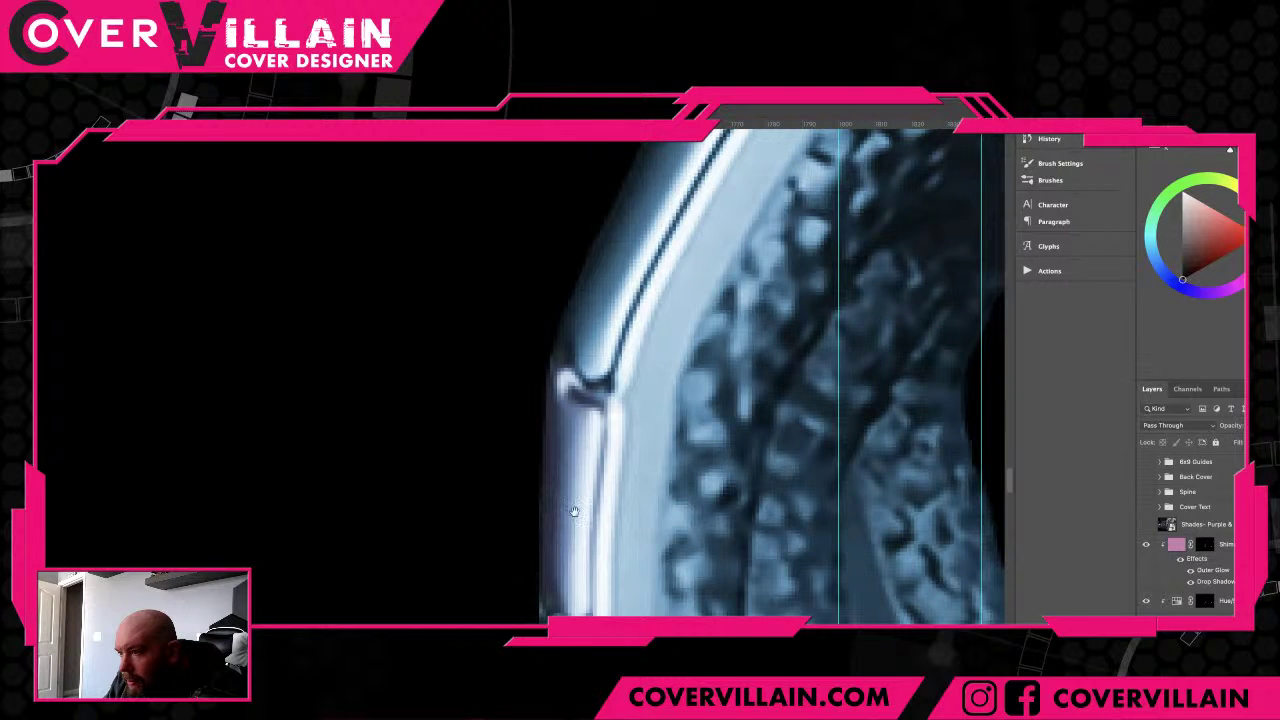
pyautogui.moveTo(574, 510)
pyautogui.mouseDown()
pyautogui.moveTo(568, 345)
pyautogui.moveTo(518, 221)
pyautogui.moveTo(463, 410)
pyautogui.moveTo(586, 258)
pyautogui.moveTo(564, 369)
pyautogui.mouseUp()
# - Brush away the white speck in the corner where the turquoise-panelled shoulder plate meets the dark upper arm
pyautogui.hscroll(3, 564, 369)
pyautogui.scroll(3, 574, 340)
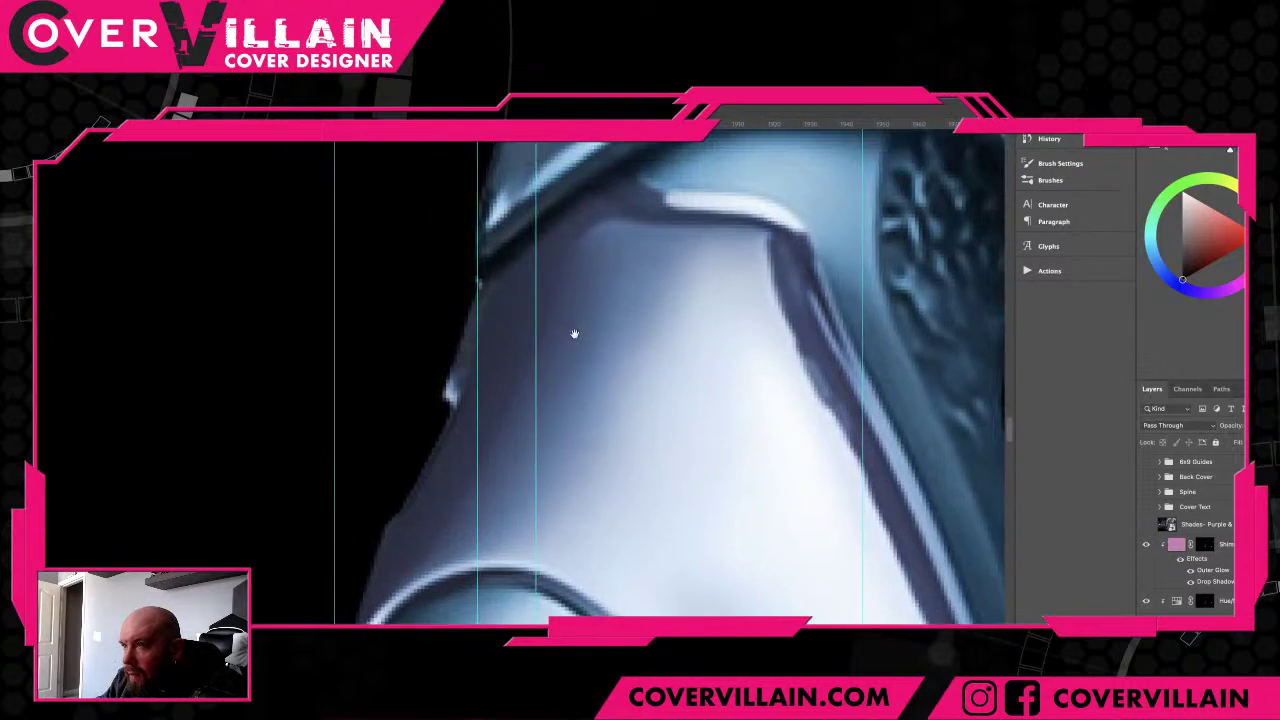
pyautogui.hscroll(5, 574, 334)
pyautogui.hscroll(5, 571, 309)
pyautogui.scroll(3, 560, 354)
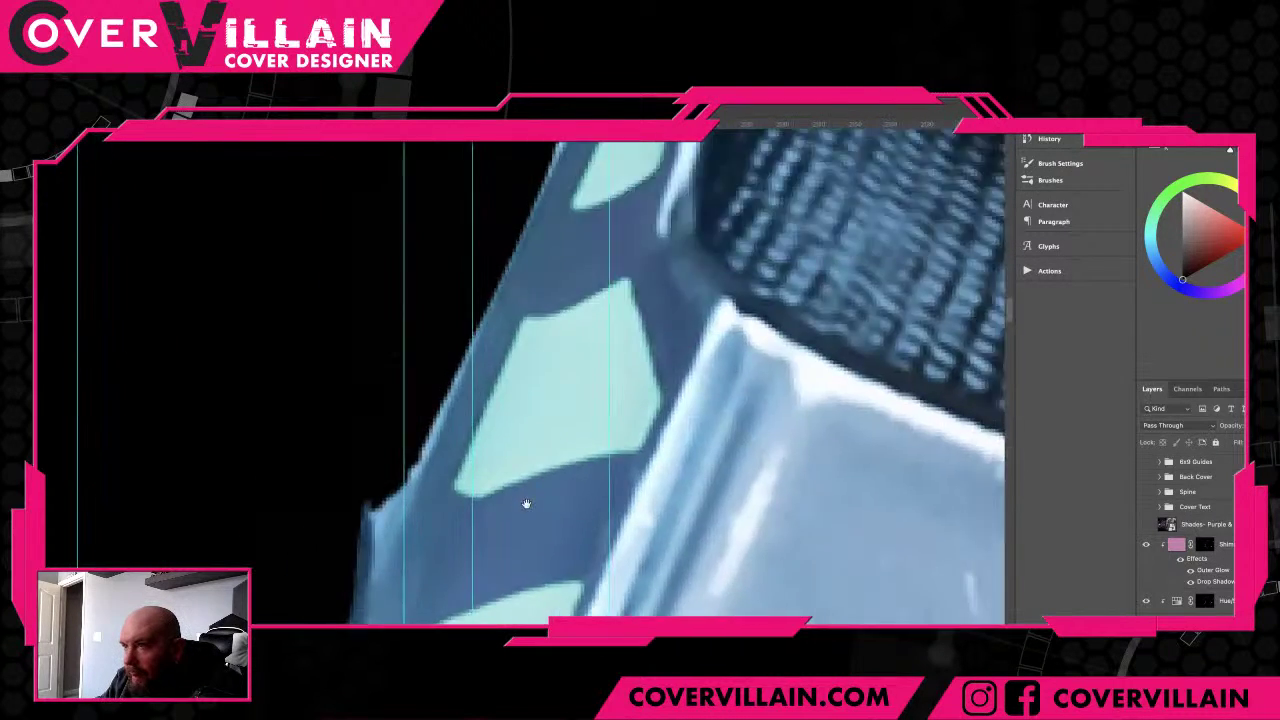
pyautogui.hscroll(5, 565, 482)
pyautogui.scroll(5, 520, 443)
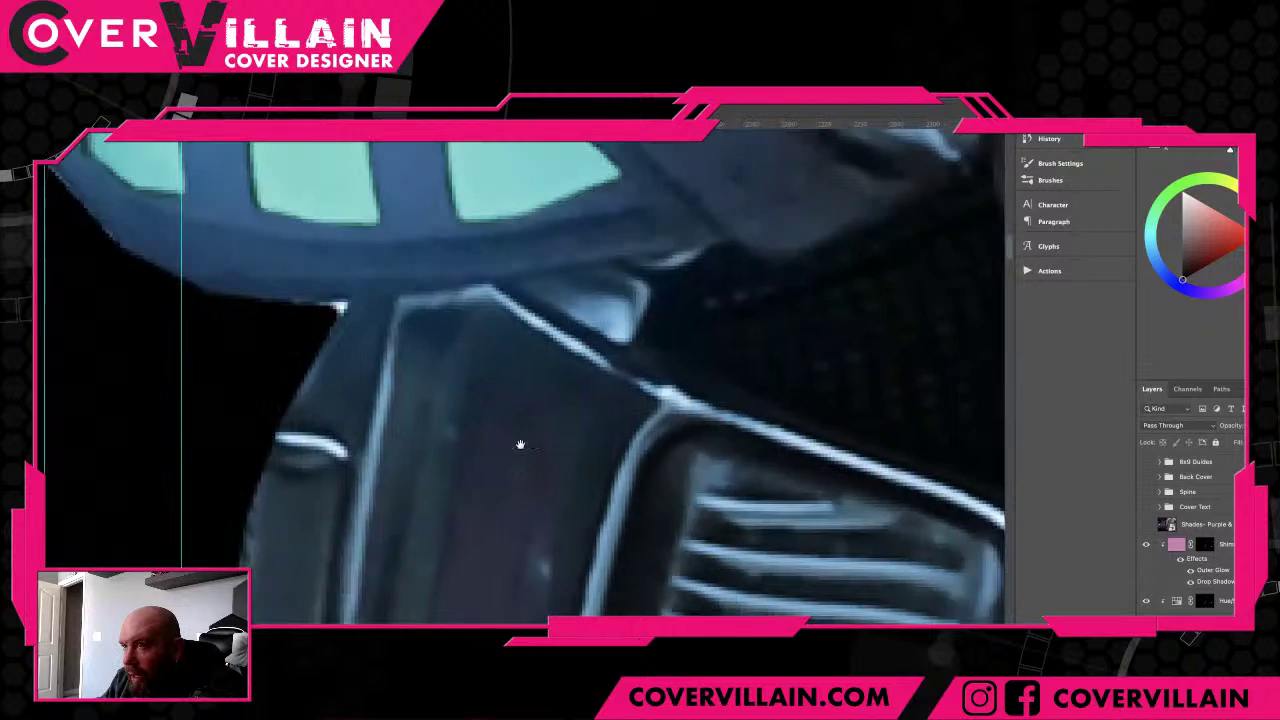
pyautogui.hscroll(-5, 505, 384)
pyautogui.scroll(-3, 557, 337)
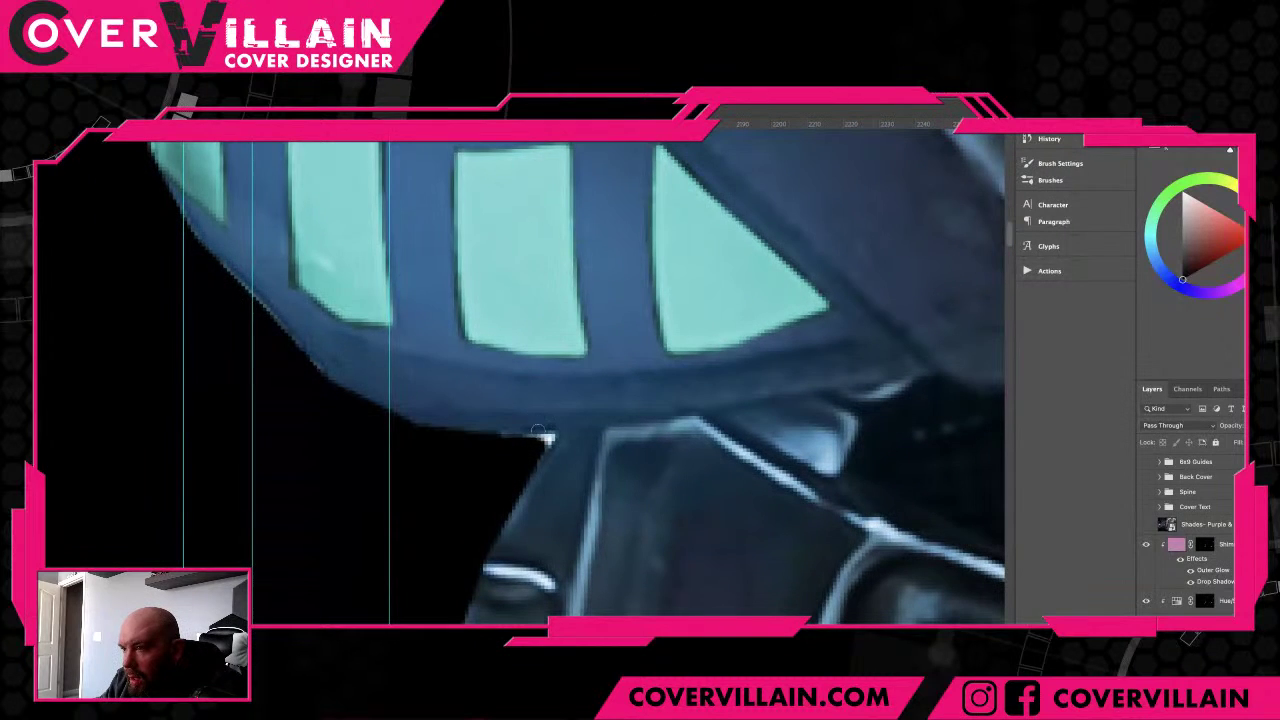
pyautogui.click(547, 440)
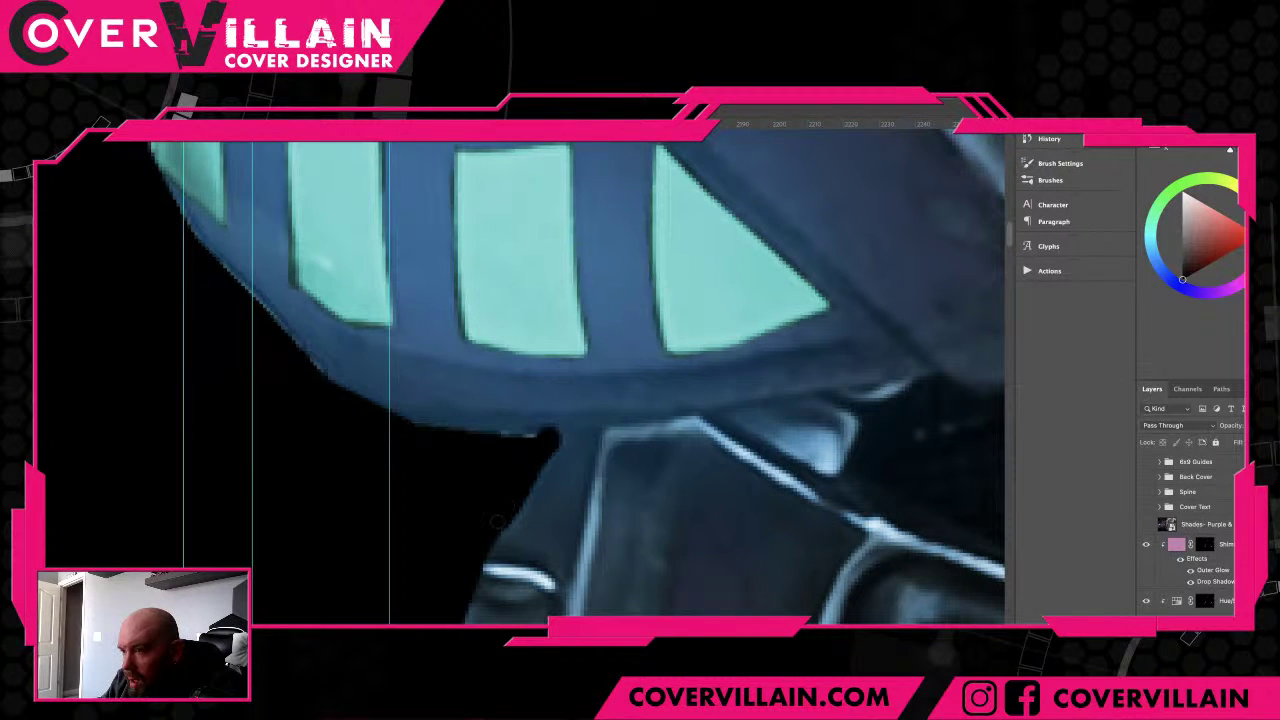
# - Clean the outer edge of the dark upper-arm armour from beneath the shoulder plate down to the white plate
pyautogui.moveTo(476, 575); pyautogui.dragTo(524, 386)
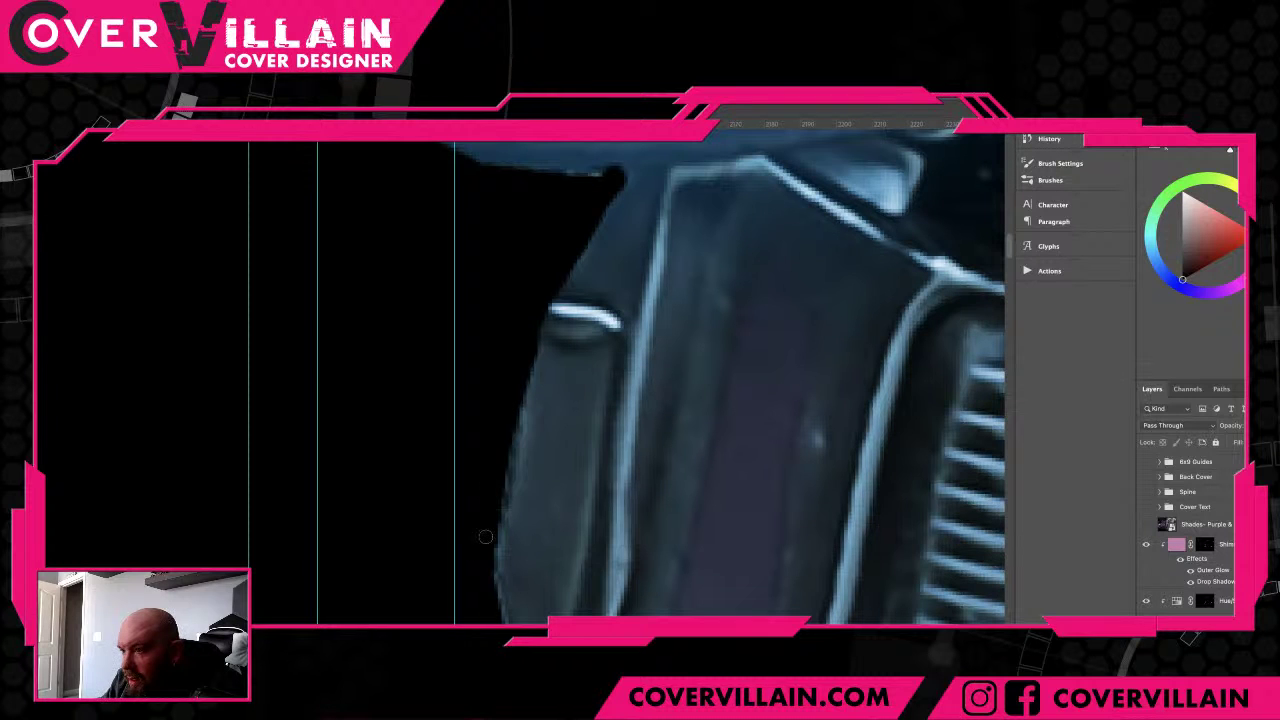
pyautogui.moveTo(486, 596); pyautogui.dragTo(466, 272)
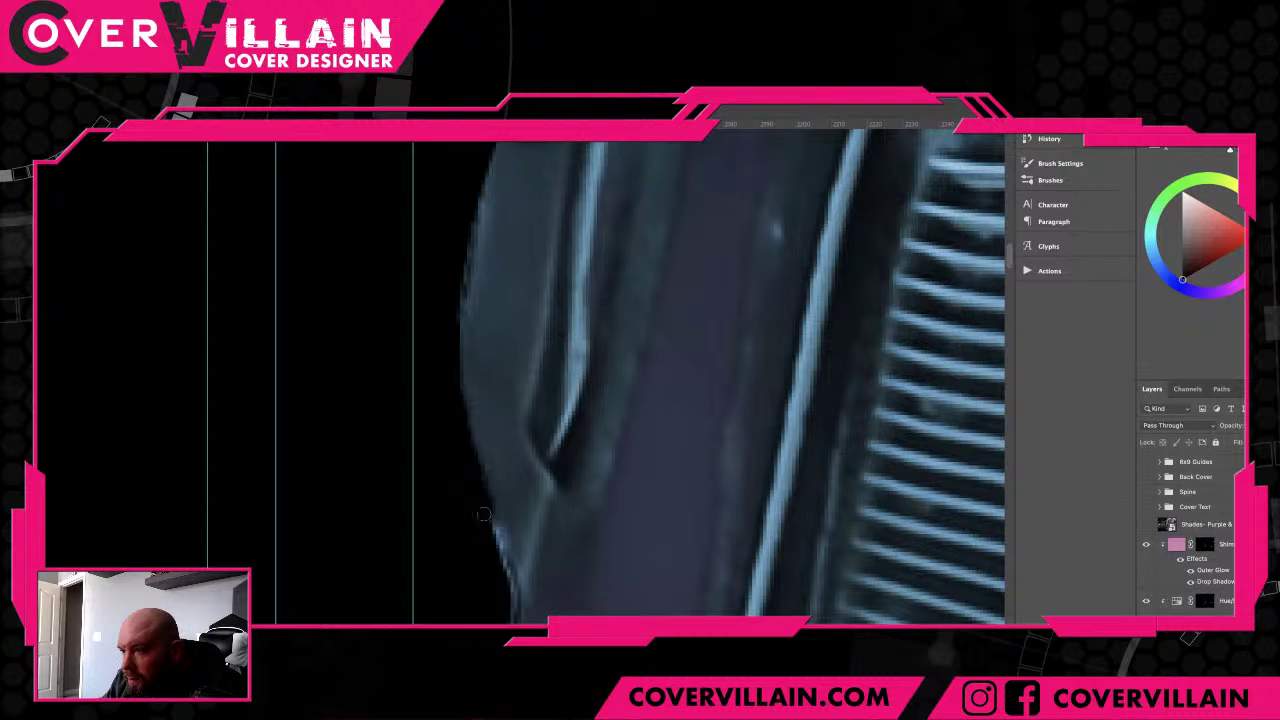
pyautogui.moveTo(509, 615); pyautogui.dragTo(589, 182)
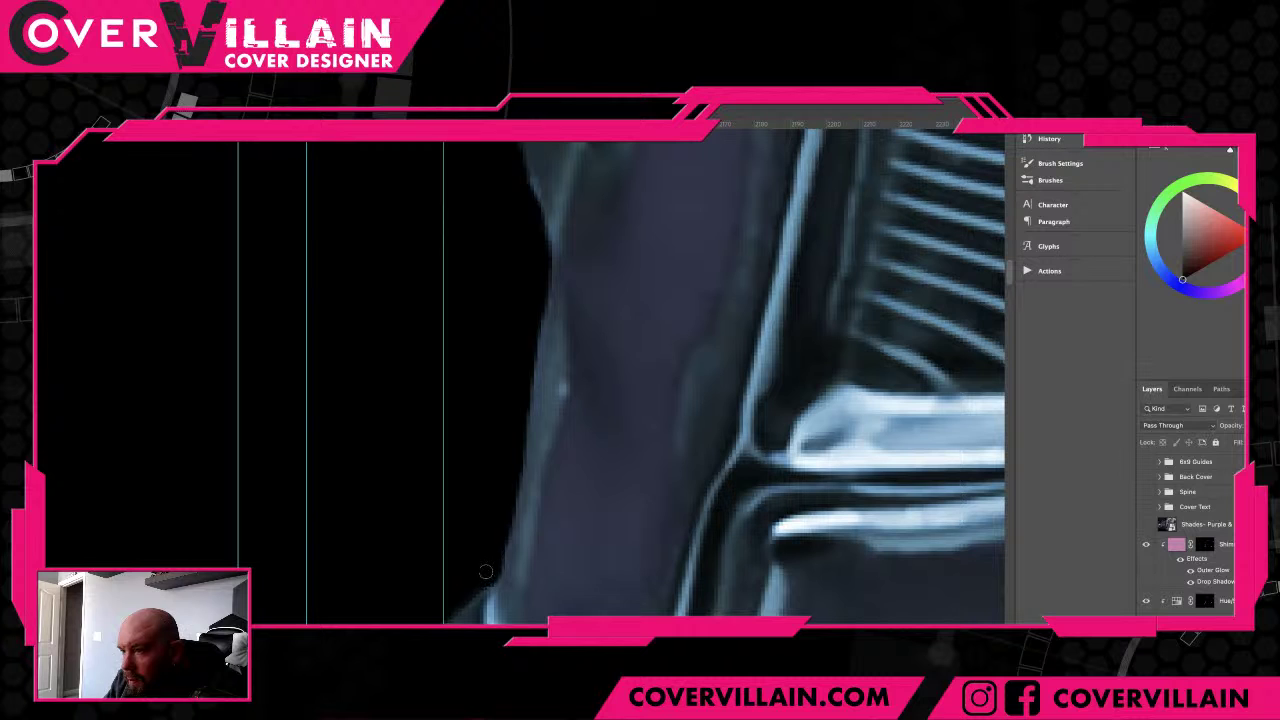
pyautogui.moveTo(474, 594); pyautogui.dragTo(633, 363)
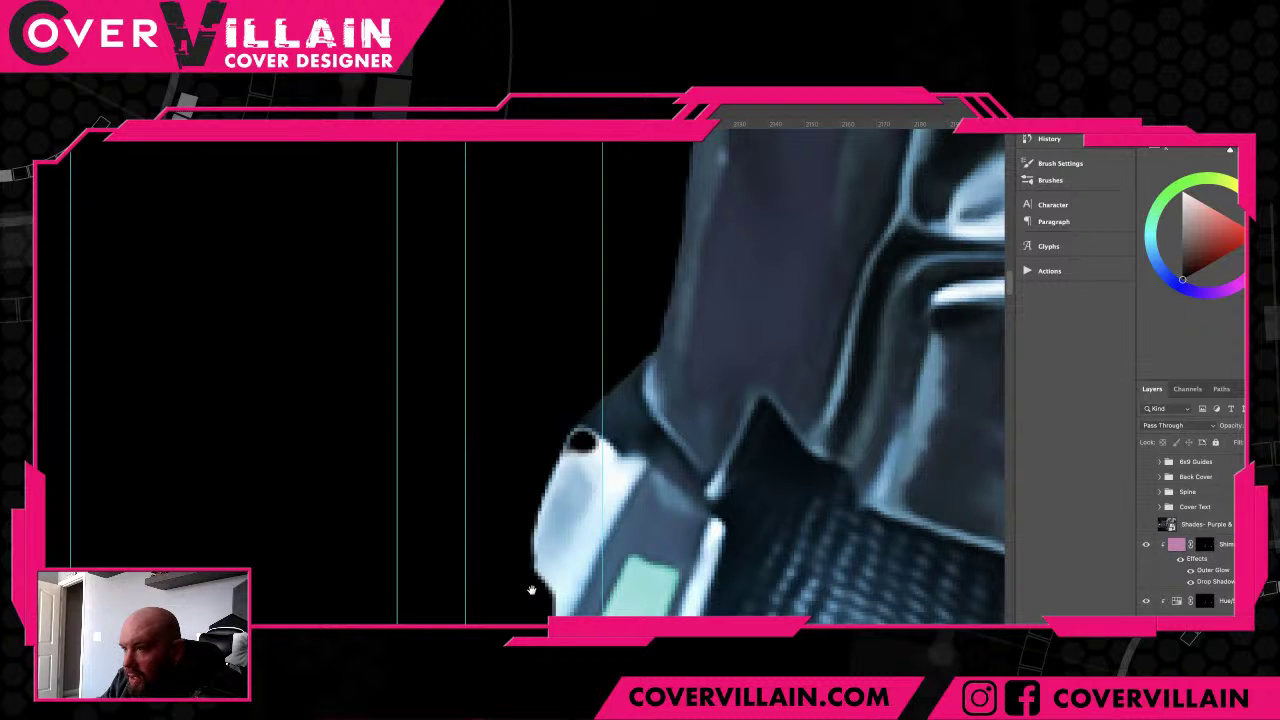
# - Smooth the outer edge of the arm from the white plate down past the spiky tip beside the turquoise panels
pyautogui.moveTo(531, 590); pyautogui.dragTo(500, 350)
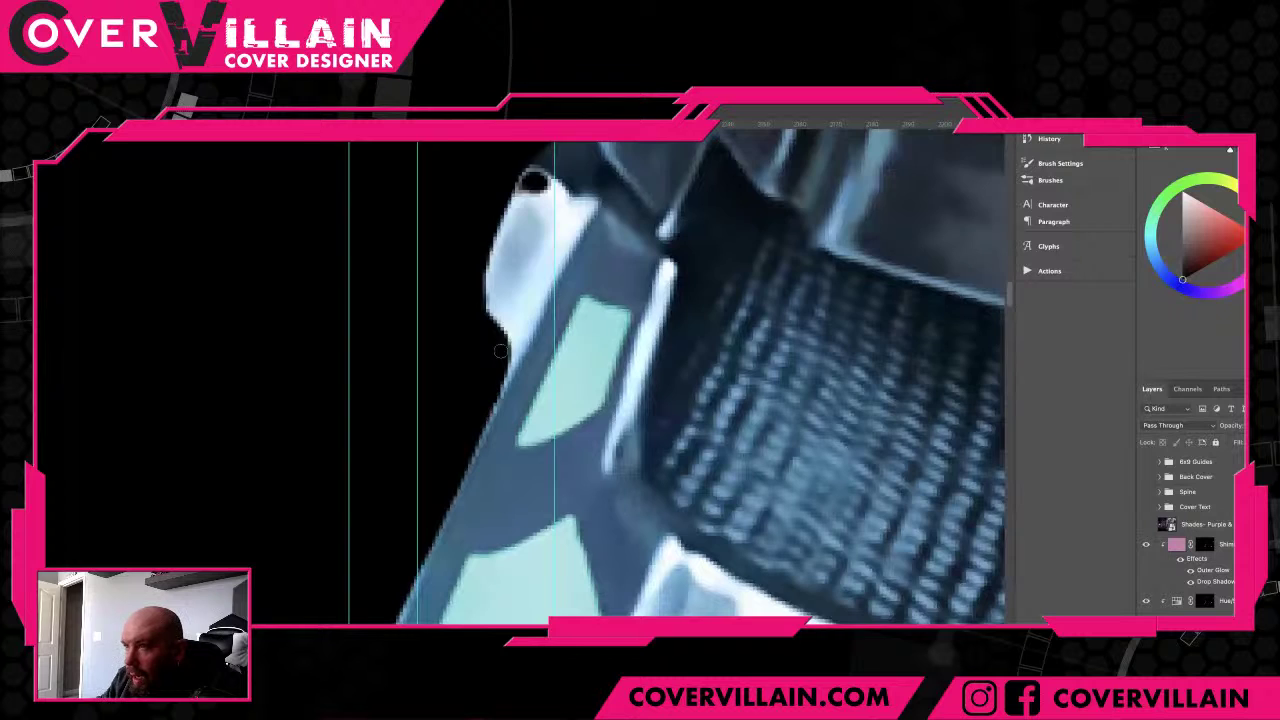
pyautogui.moveTo(500, 350); pyautogui.dragTo(555, 222)
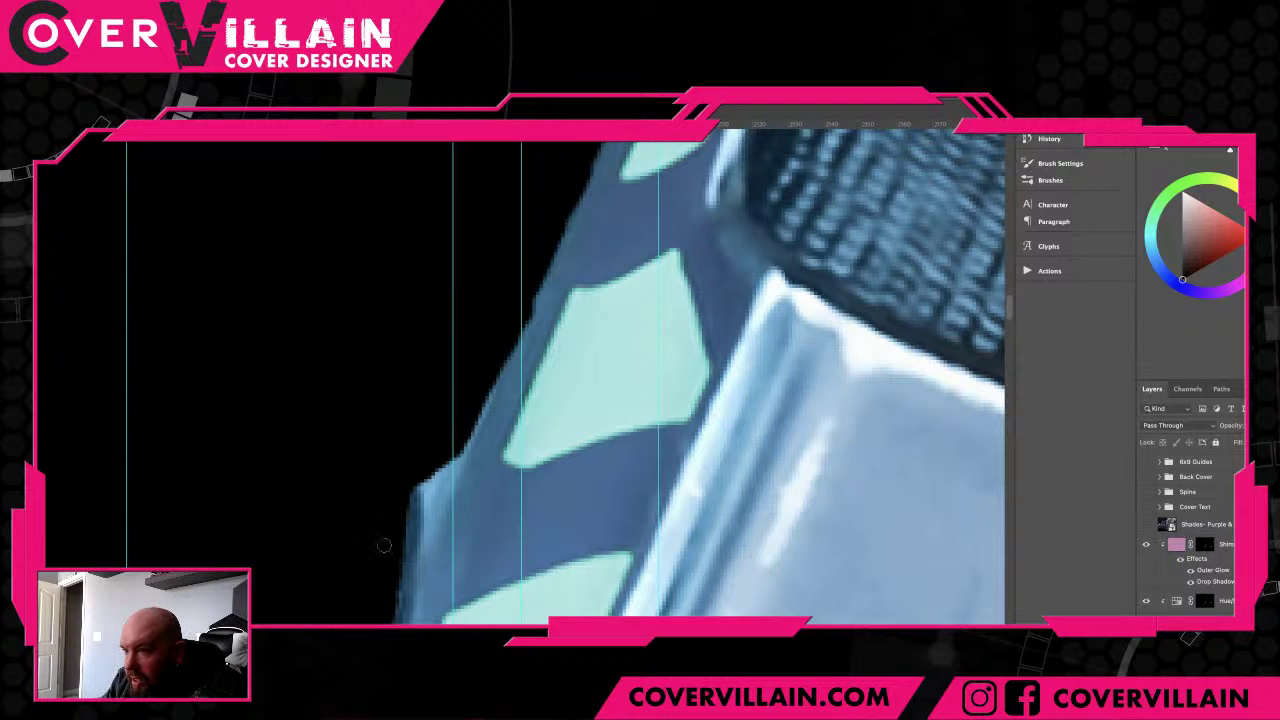
pyautogui.moveTo(383, 545)
pyautogui.mouseDown()
pyautogui.moveTo(529, 277)
pyautogui.moveTo(508, 268)
pyautogui.moveTo(485, 302)
pyautogui.moveTo(461, 400)
pyautogui.mouseUp()
pyautogui.moveTo(416, 480); pyautogui.dragTo(515, 250)
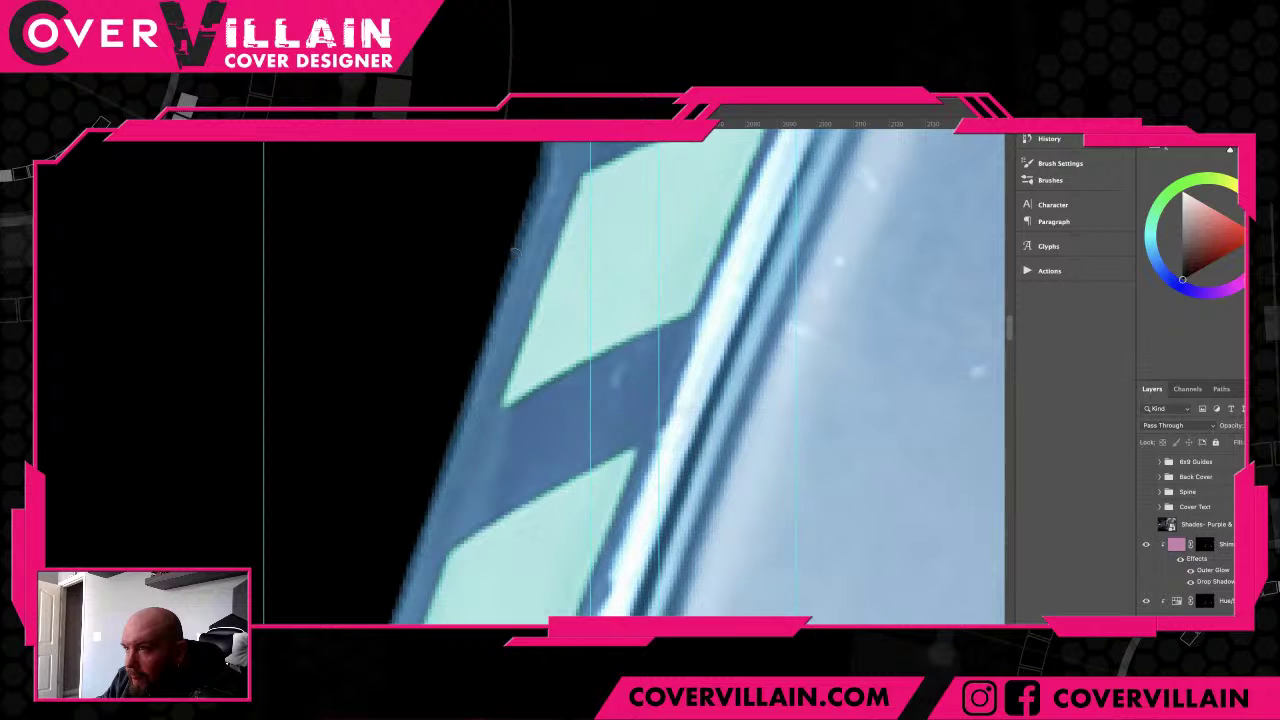
pyautogui.moveTo(477, 427); pyautogui.dragTo(520, 433)
# - Clean the curved lower edge of the shoulder plate beneath its turquoise panels
pyautogui.moveTo(520, 433); pyautogui.dragTo(759, 506)
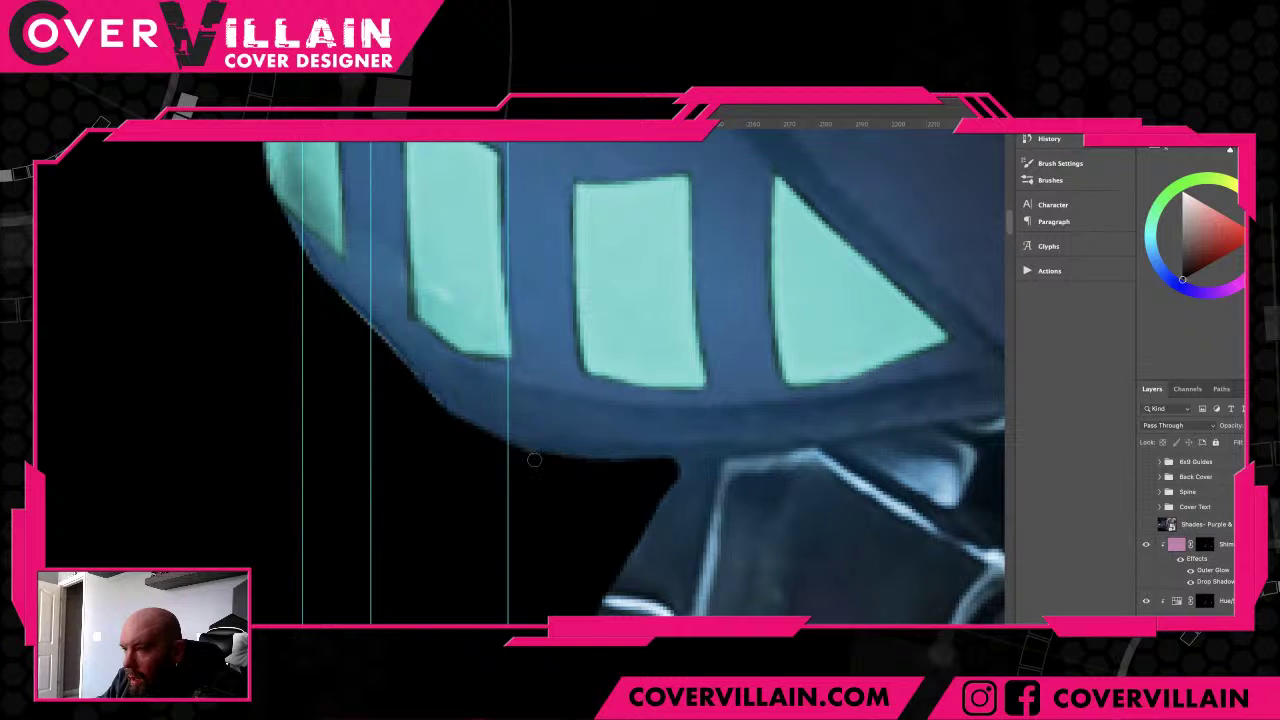
pyautogui.moveTo(376, 383); pyautogui.dragTo(457, 449)
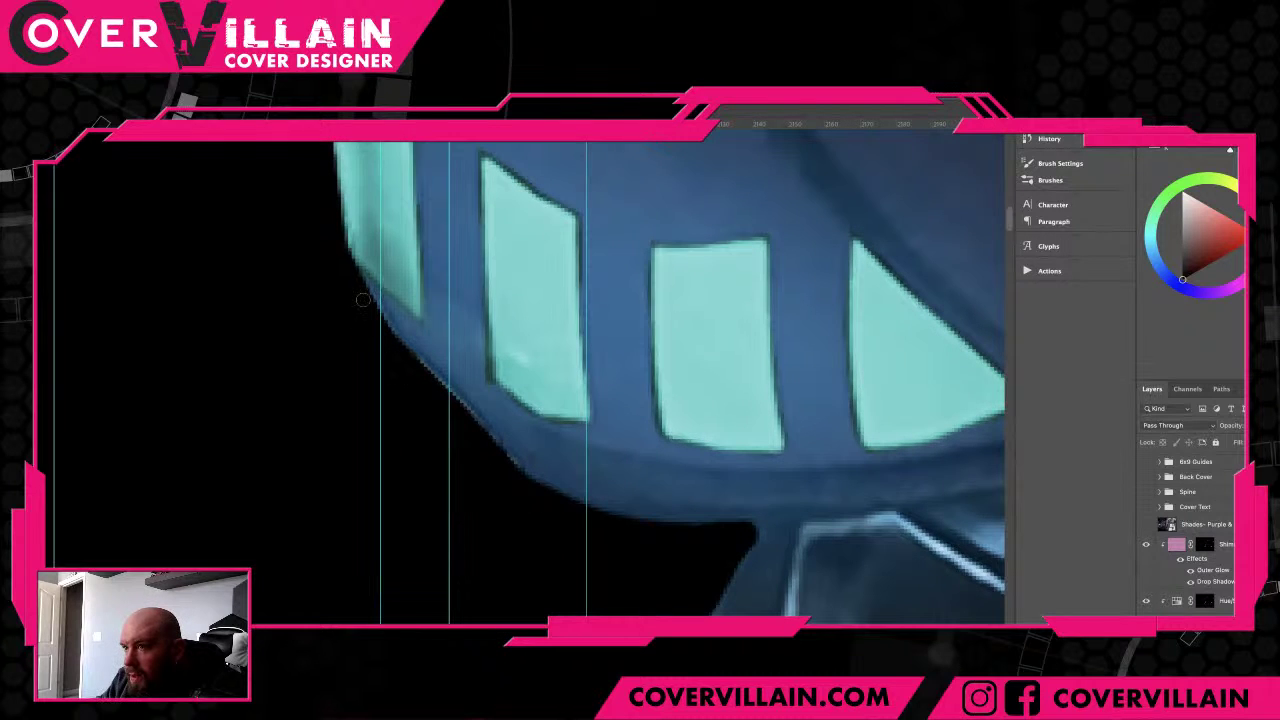
pyautogui.moveTo(361, 293)
pyautogui.mouseDown()
pyautogui.moveTo(522, 479)
pyautogui.moveTo(605, 520)
pyautogui.mouseUp()
# - Trim the pointed collar tip beside the neck and clean the blue edge of the adjoining shoulder ridge
pyautogui.moveTo(453, 345)
pyautogui.mouseDown()
pyautogui.moveTo(523, 571)
pyautogui.moveTo(503, 451)
pyautogui.moveTo(497, 486)
pyautogui.moveTo(527, 504)
pyautogui.moveTo(569, 420)
pyautogui.moveTo(554, 409)
pyautogui.moveTo(586, 429)
pyautogui.moveTo(673, 357)
pyautogui.moveTo(714, 409)
pyautogui.moveTo(737, 480)
pyautogui.moveTo(740, 434)
pyautogui.moveTo(634, 453)
pyautogui.moveTo(752, 470)
pyautogui.mouseUp()
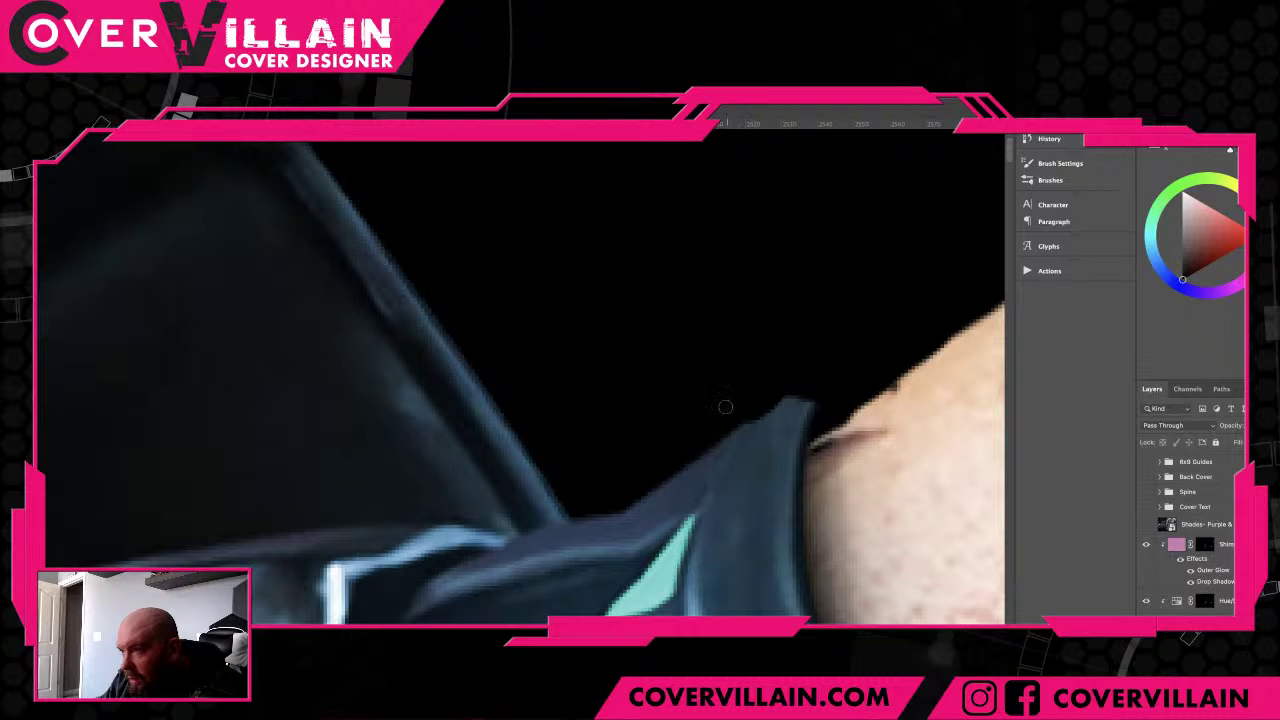
pyautogui.moveTo(766, 403); pyautogui.dragTo(822, 398)
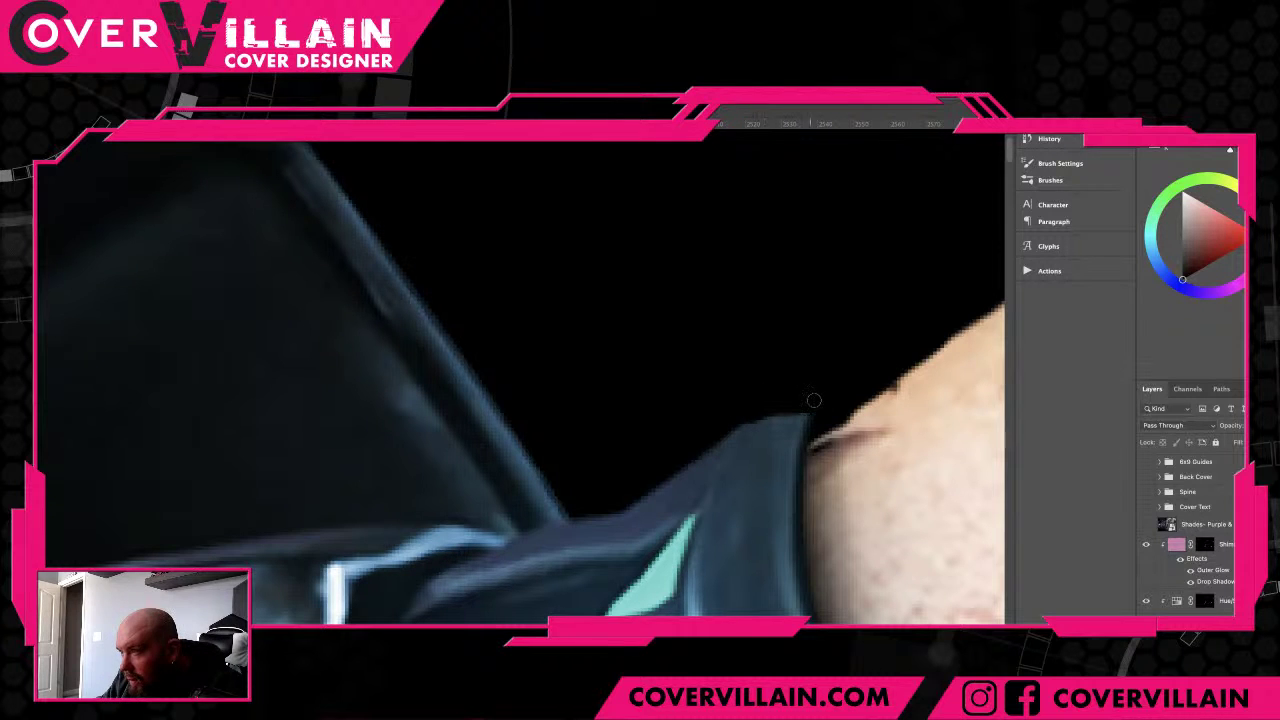
pyautogui.moveTo(511, 351); pyautogui.dragTo(634, 426)
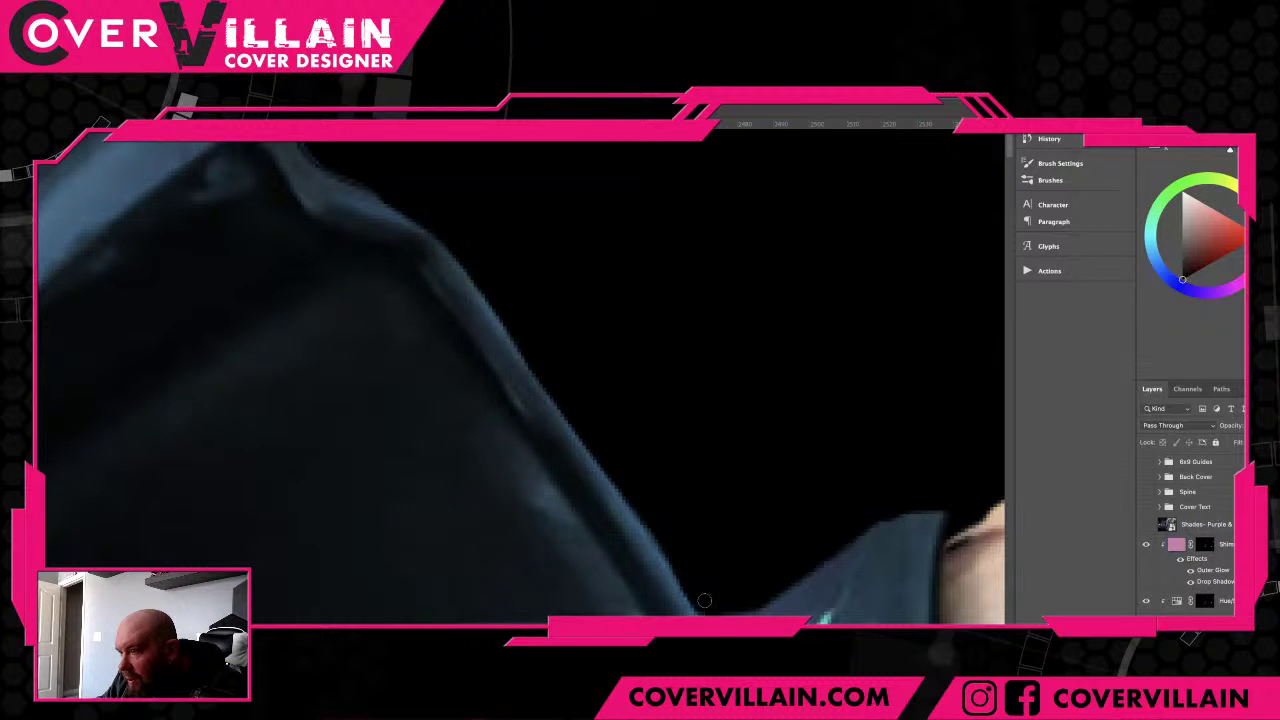
pyautogui.moveTo(566, 363); pyautogui.dragTo(798, 593)
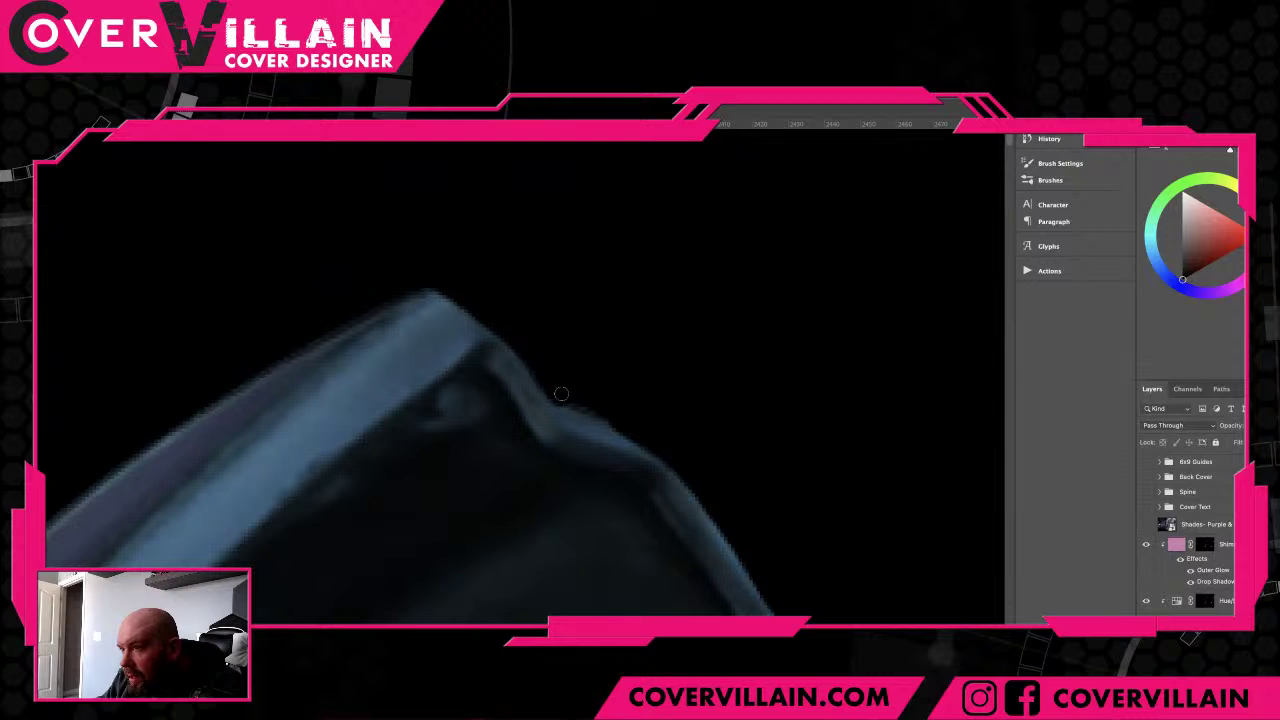
# - Brush away the fringe along the outer slope of the raised shoulder peak, down past its notched joint
pyautogui.hscroll(-5, 663, 434)
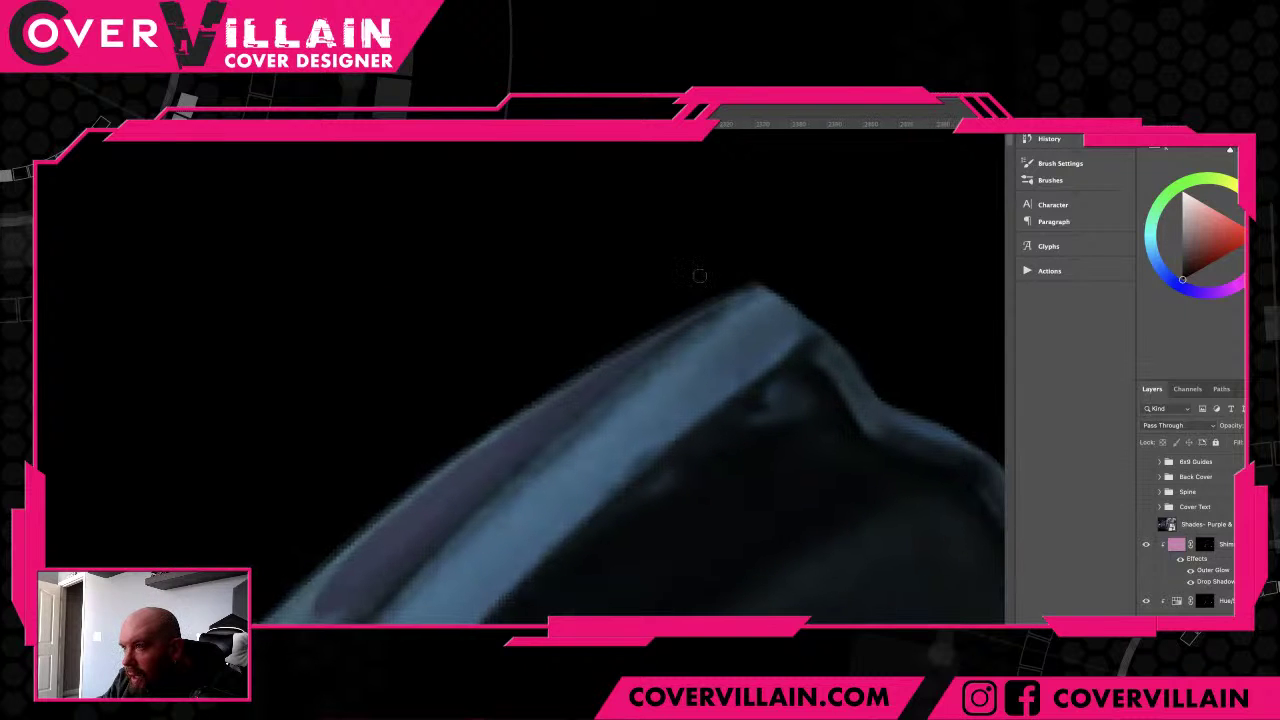
pyautogui.moveTo(748, 265); pyautogui.dragTo(400, 478)
pyautogui.moveTo(449, 400); pyautogui.dragTo(471, 371)
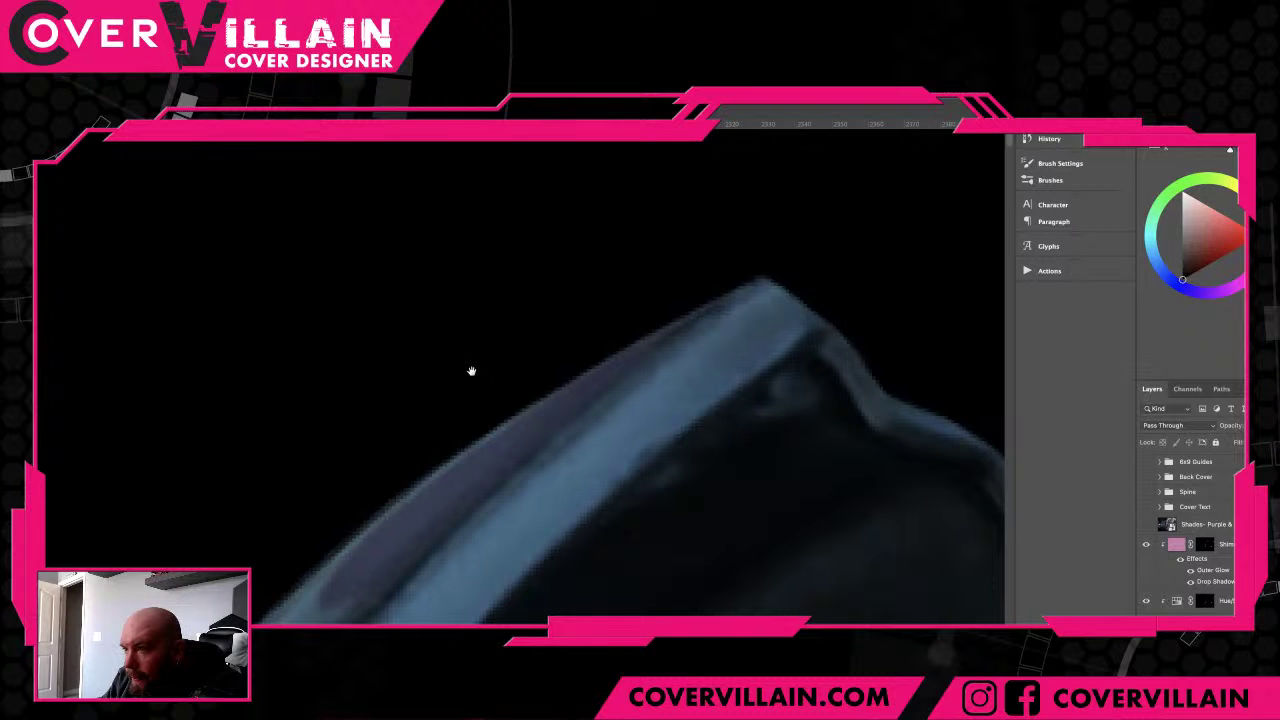
pyautogui.moveTo(471, 371); pyautogui.dragTo(637, 209)
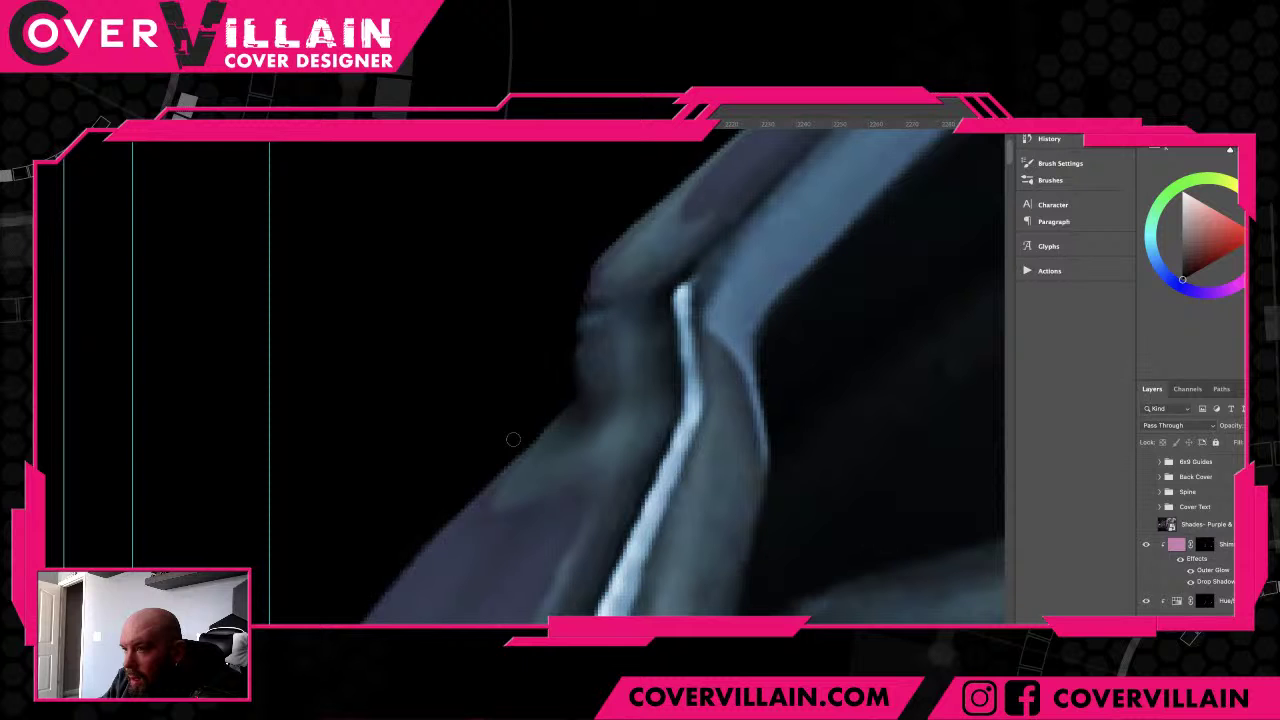
pyautogui.hscroll(-3, 513, 439)
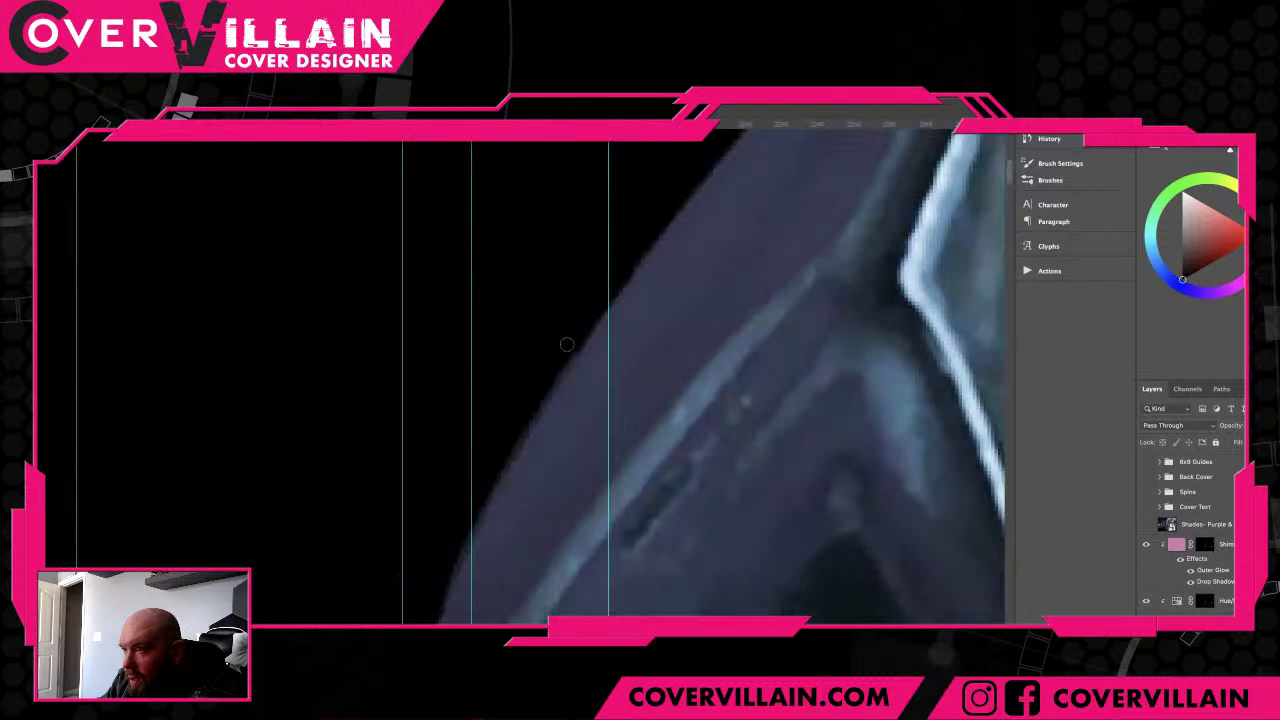
# - Smooth the outer edge of the purple shoulder armour down to the outermost turquoise panel
pyautogui.moveTo(544, 426); pyautogui.dragTo(652, 208)
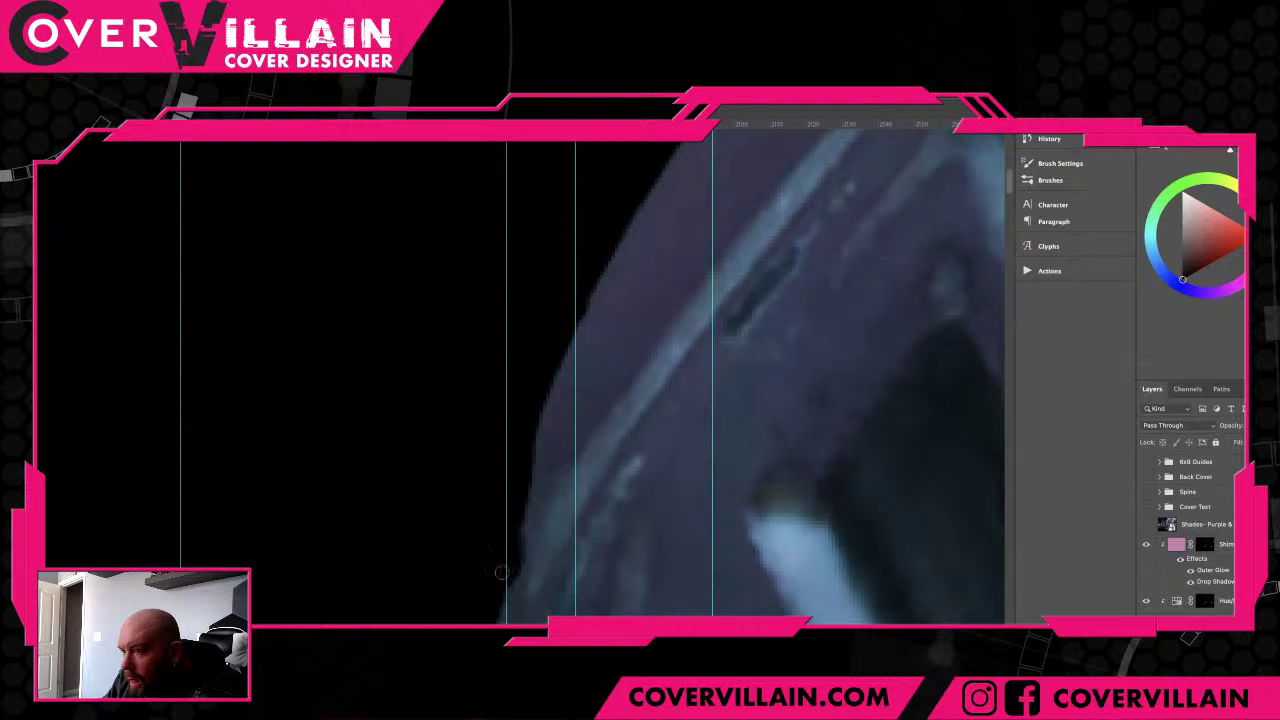
pyautogui.moveTo(508, 557); pyautogui.dragTo(557, 318)
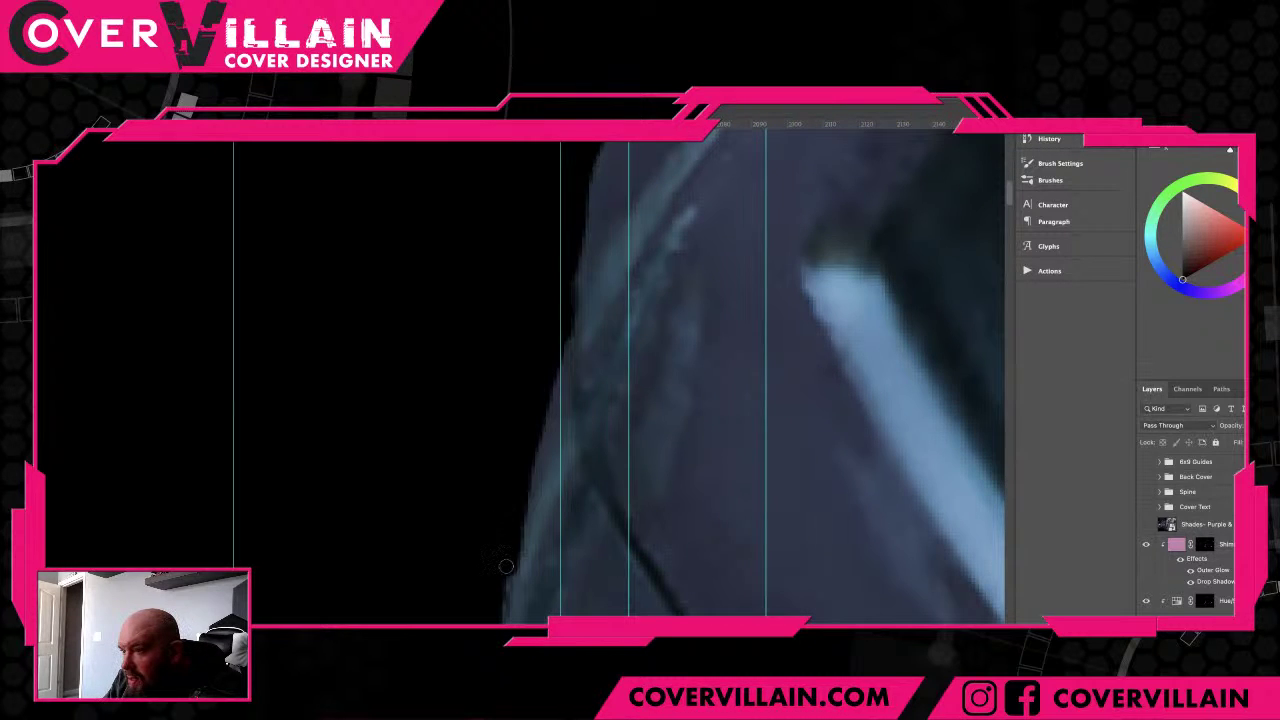
pyautogui.moveTo(517, 554); pyautogui.dragTo(526, 300)
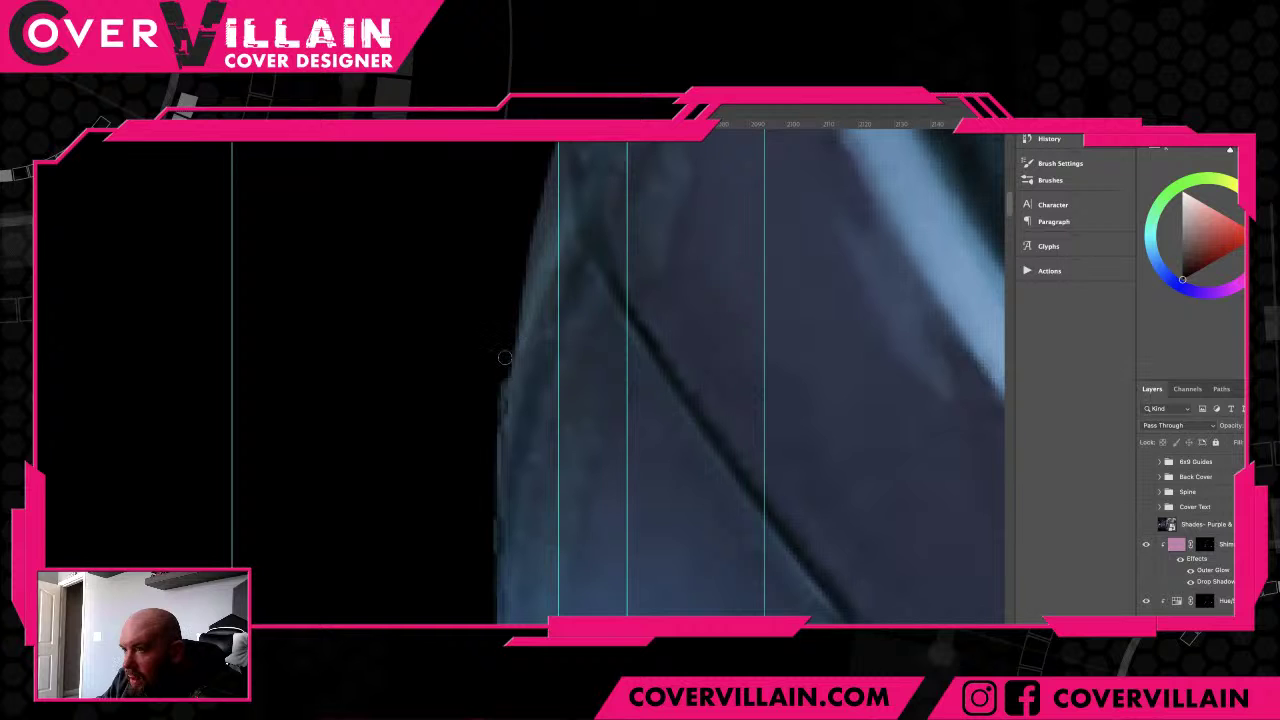
pyautogui.moveTo(503, 358)
pyautogui.mouseDown()
pyautogui.moveTo(491, 595)
pyautogui.moveTo(458, 405)
pyautogui.moveTo(469, 419)
pyautogui.mouseUp()
pyautogui.moveTo(452, 487); pyautogui.dragTo(451, 329)
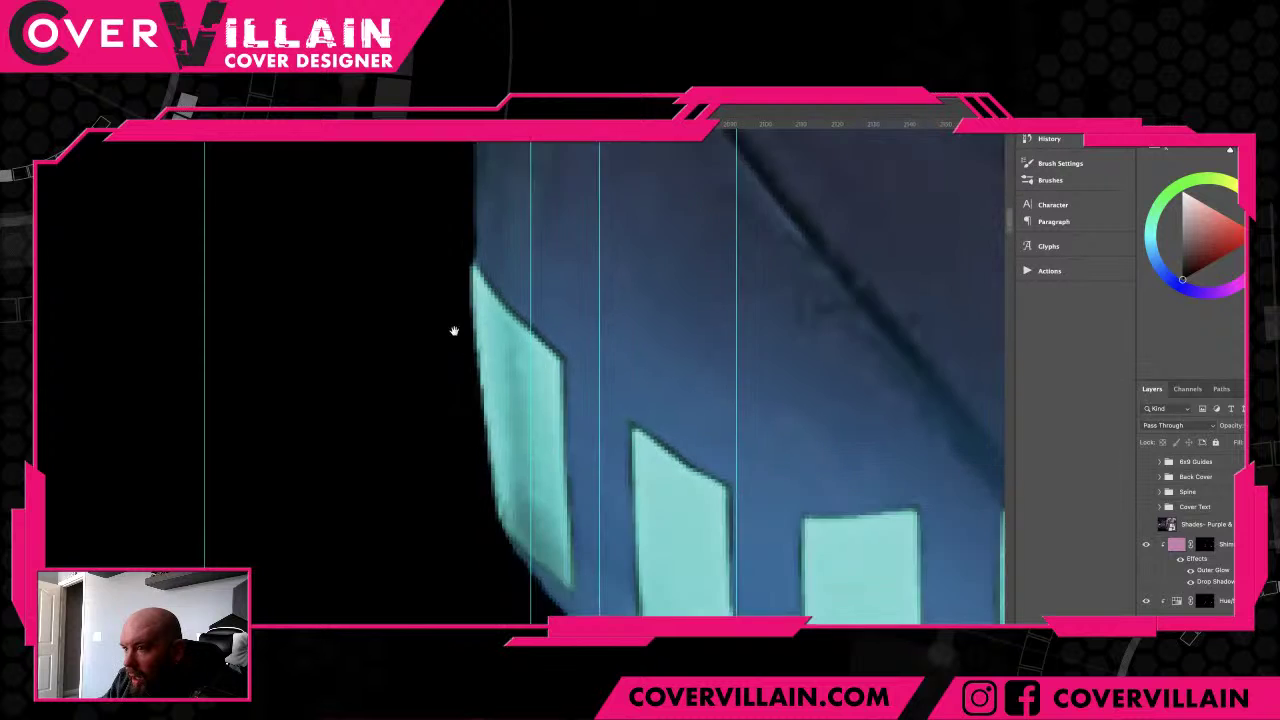
pyautogui.moveTo(483, 544)
pyautogui.mouseDown()
pyautogui.moveTo(471, 414)
pyautogui.moveTo(617, 506)
pyautogui.moveTo(623, 477)
pyautogui.moveTo(603, 517)
pyautogui.moveTo(551, 529)
pyautogui.moveTo(574, 466)
pyautogui.moveTo(557, 343)
pyautogui.moveTo(664, 458)
pyautogui.moveTo(629, 409)
pyautogui.moveTo(520, 395)
pyautogui.moveTo(502, 380)
pyautogui.moveTo(533, 379)
pyautogui.moveTo(522, 545)
pyautogui.moveTo(561, 588)
pyautogui.mouseUp()
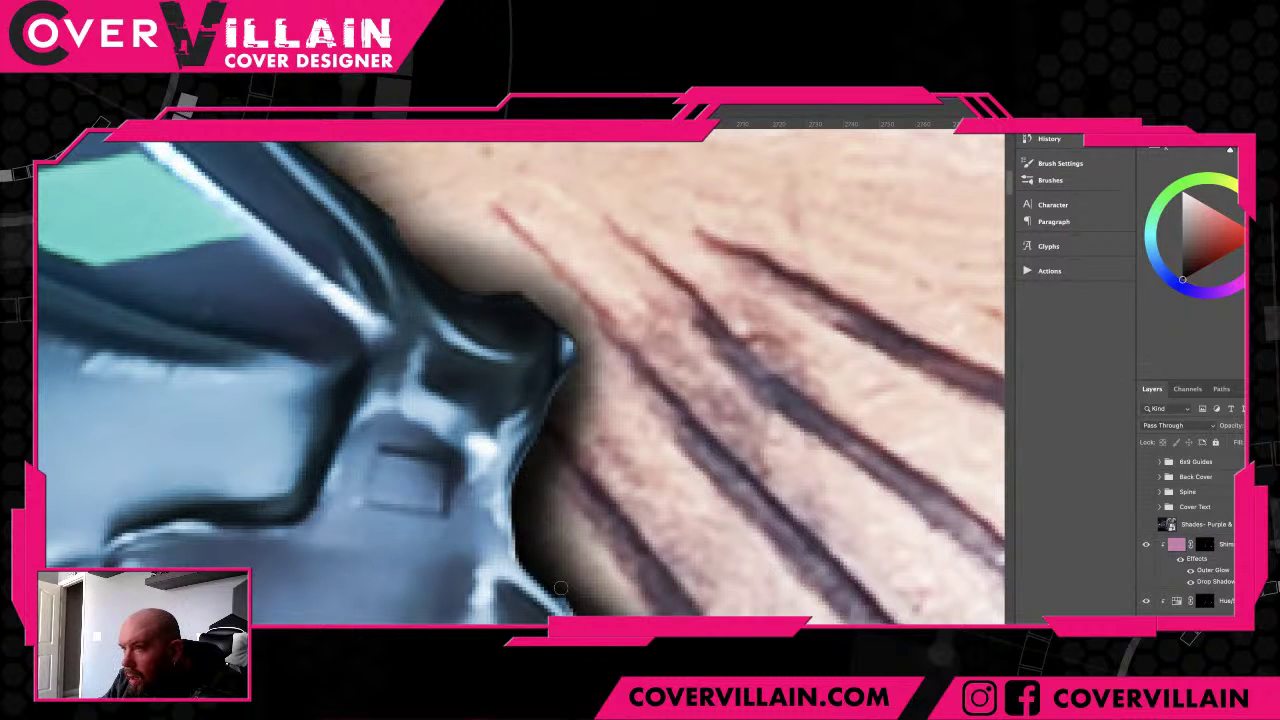
# - Clean the dark border of the chest armour where it curves against the tattooed skin
pyautogui.moveTo(561, 588); pyautogui.dragTo(553, 260)
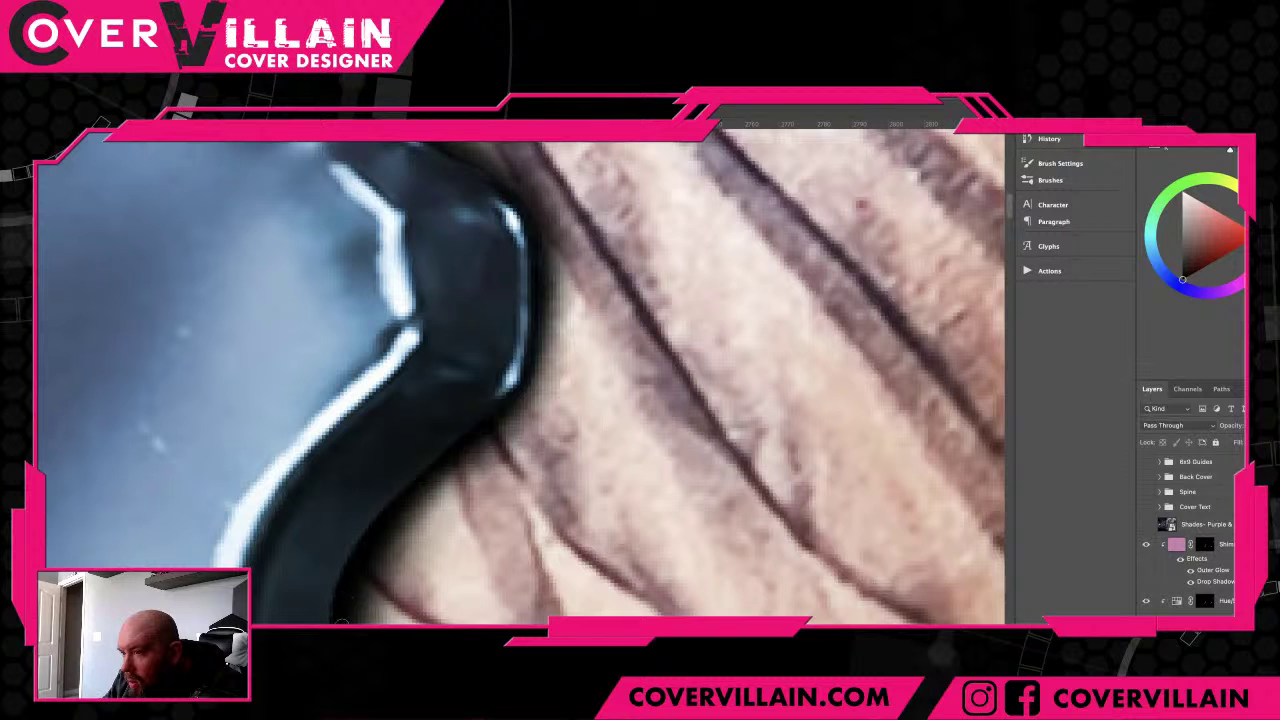
pyautogui.moveTo(418, 582); pyautogui.dragTo(497, 311)
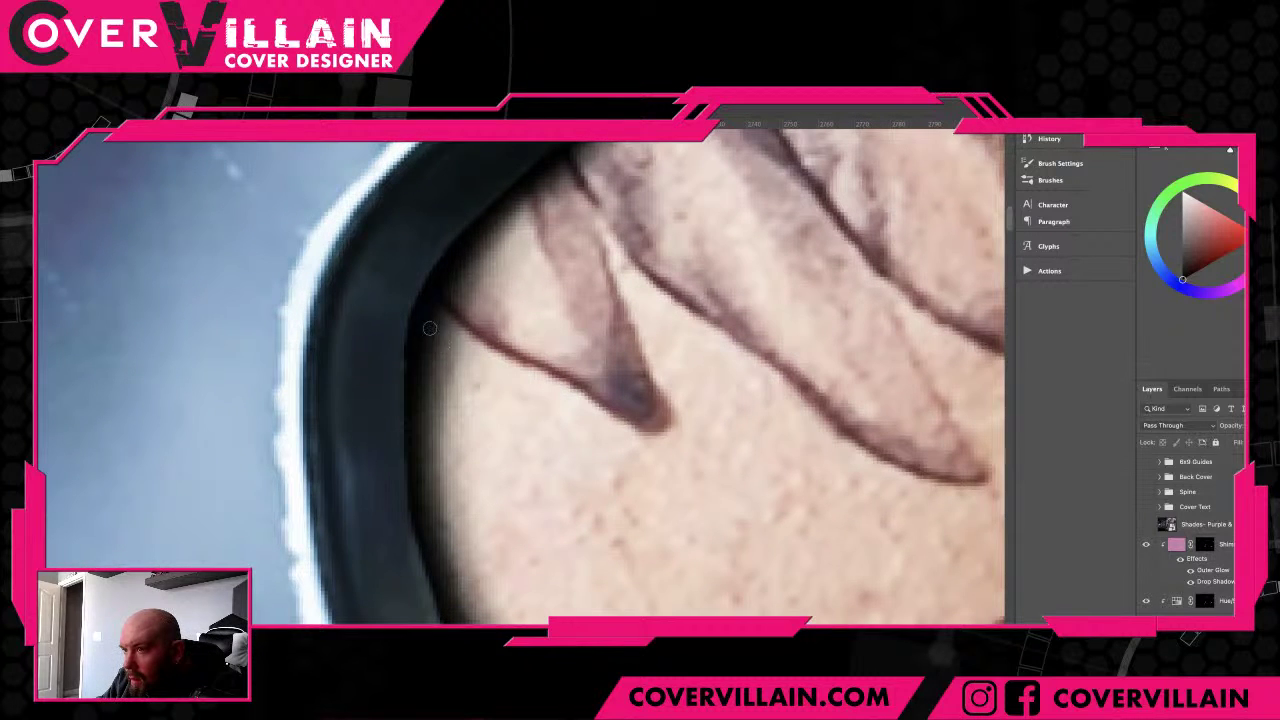
pyautogui.moveTo(418, 330)
pyautogui.mouseDown()
pyautogui.moveTo(409, 458)
pyautogui.moveTo(426, 544)
pyautogui.mouseUp()
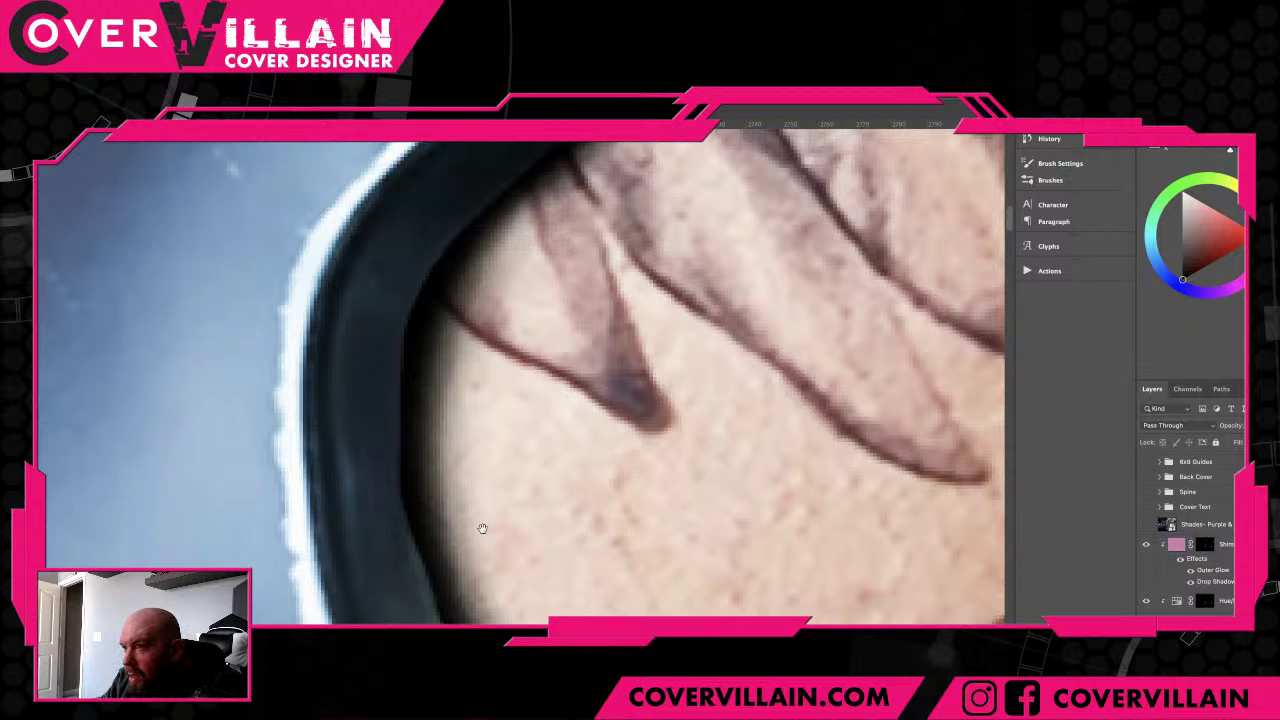
# - Brush along the lower edge of the dark armour band above the shadowed skin, up to its corner
pyautogui.moveTo(481, 528)
pyautogui.mouseDown()
pyautogui.moveTo(537, 294)
pyautogui.moveTo(505, 355)
pyautogui.moveTo(474, 458)
pyautogui.moveTo(534, 414)
pyautogui.moveTo(594, 257)
pyautogui.moveTo(629, 400)
pyautogui.moveTo(659, 318)
pyautogui.moveTo(689, 366)
pyautogui.moveTo(785, 366)
pyautogui.mouseUp()
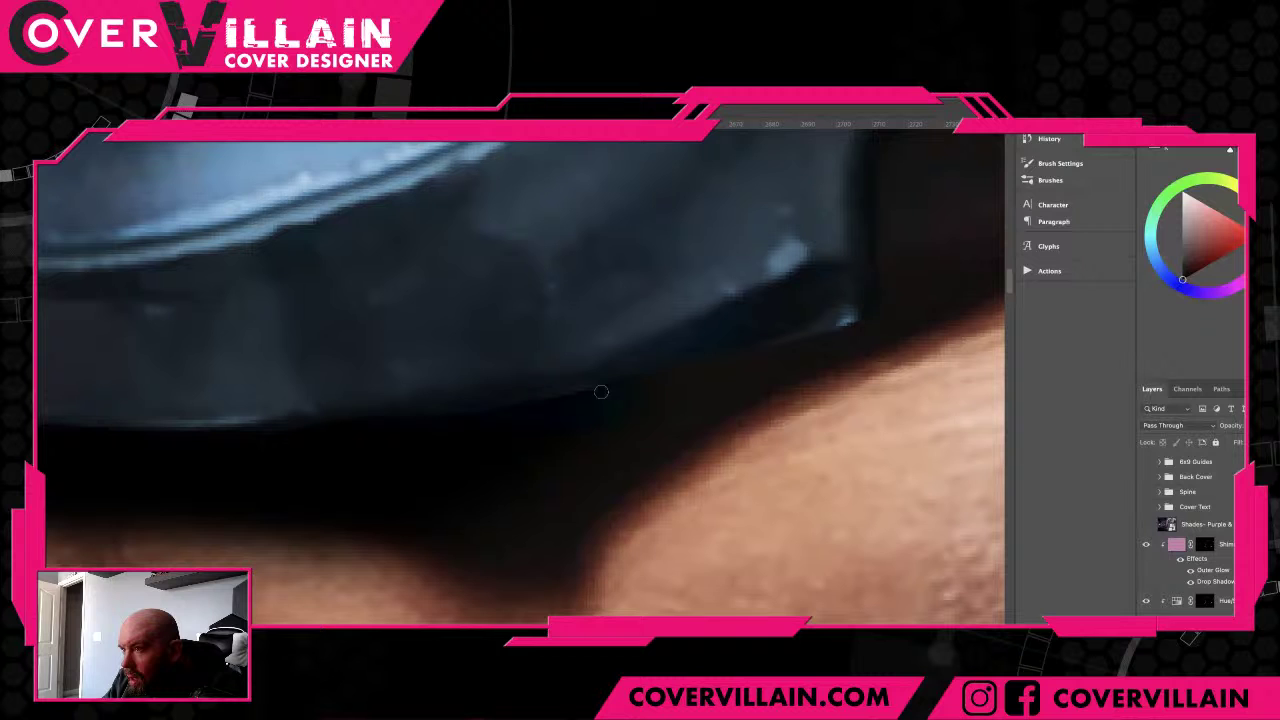
pyautogui.moveTo(601, 392); pyautogui.dragTo(306, 403)
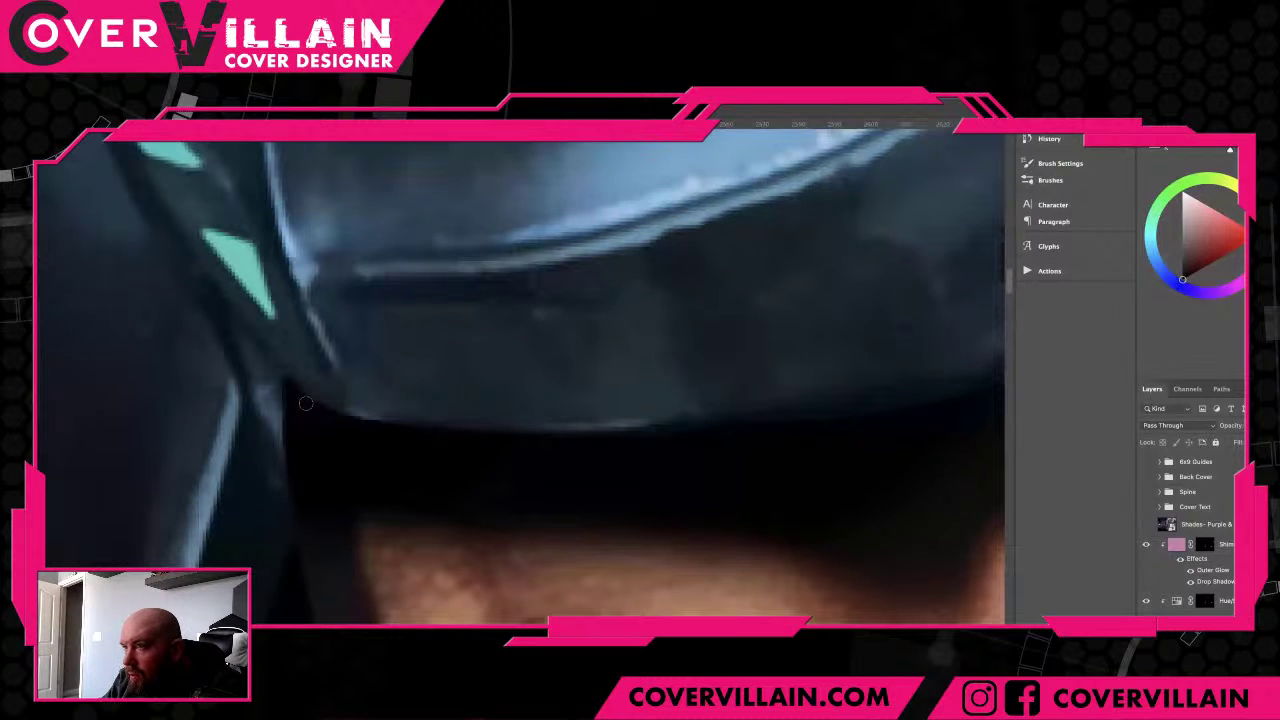
pyautogui.moveTo(306, 403)
pyautogui.mouseDown()
pyautogui.moveTo(443, 409)
pyautogui.moveTo(394, 457)
pyautogui.moveTo(617, 441)
pyautogui.mouseUp()
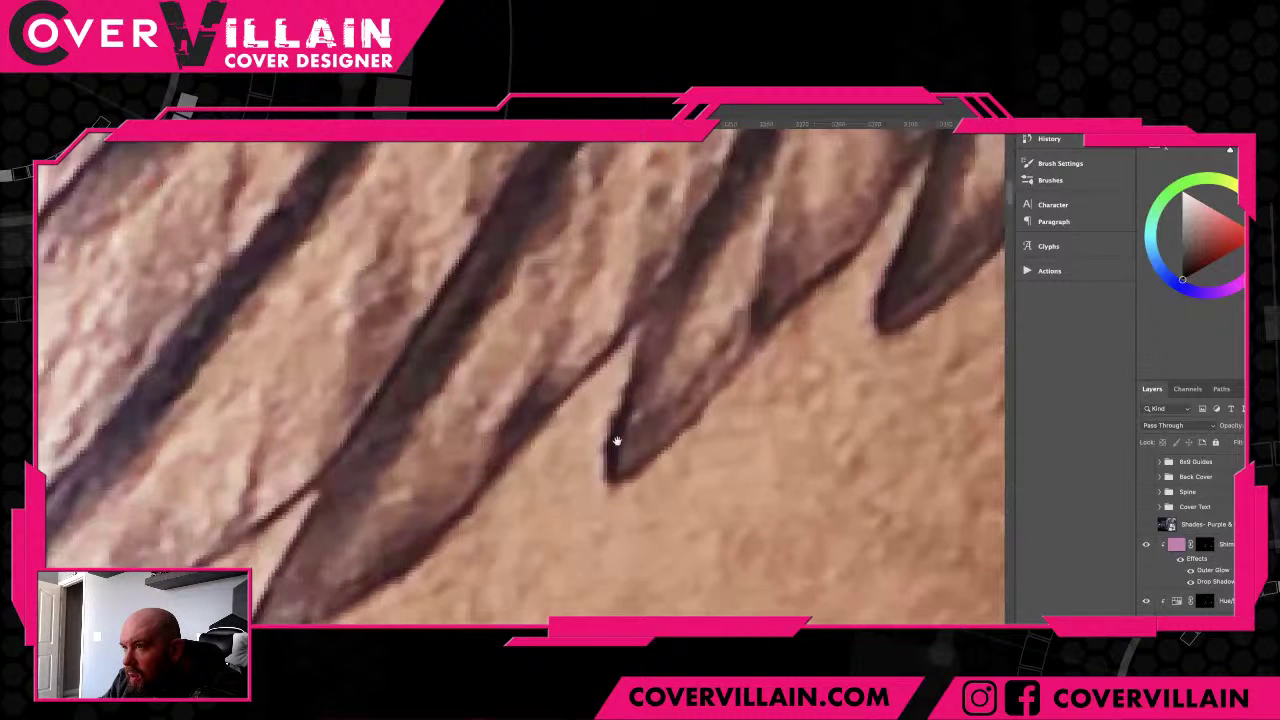
# - Clean the edge of the dark armour beside the tattoo tips on the opposite side of the chest
pyautogui.moveTo(617, 441)
pyautogui.mouseDown()
pyautogui.moveTo(666, 363)
pyautogui.moveTo(697, 391)
pyautogui.moveTo(686, 443)
pyautogui.moveTo(683, 346)
pyautogui.moveTo(686, 437)
pyautogui.mouseUp()
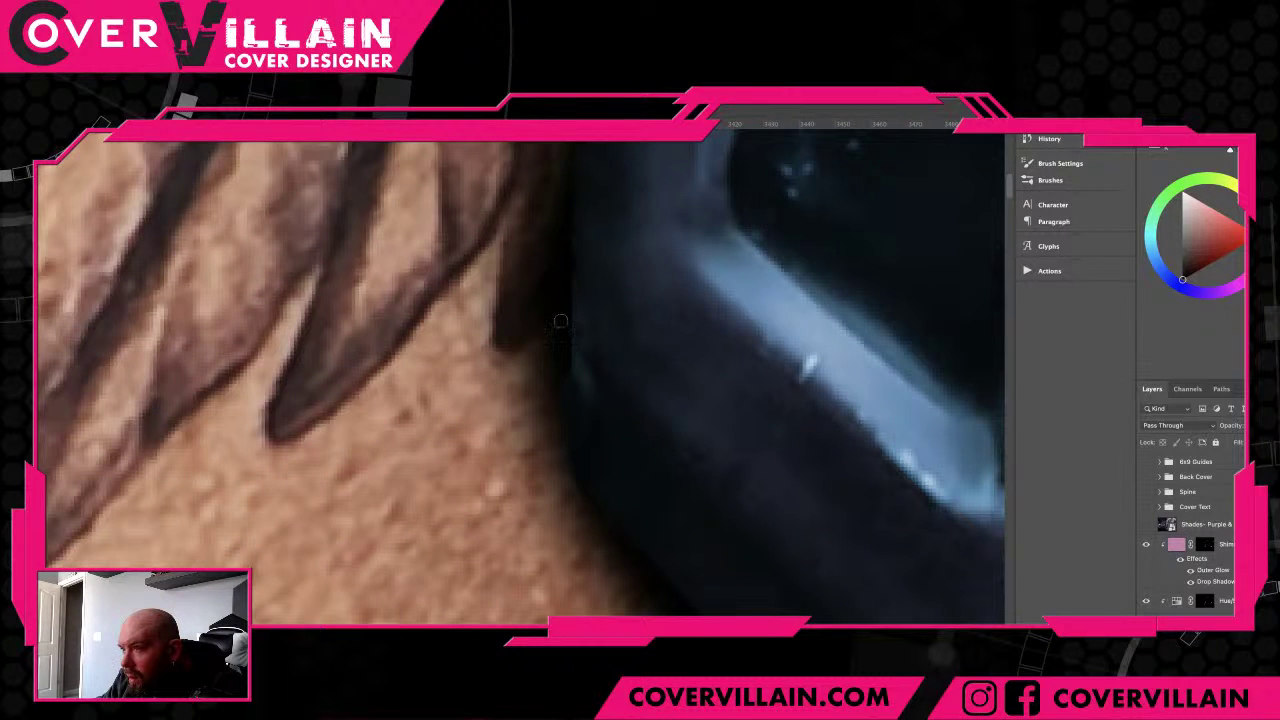
pyautogui.moveTo(623, 501); pyautogui.dragTo(443, 279)
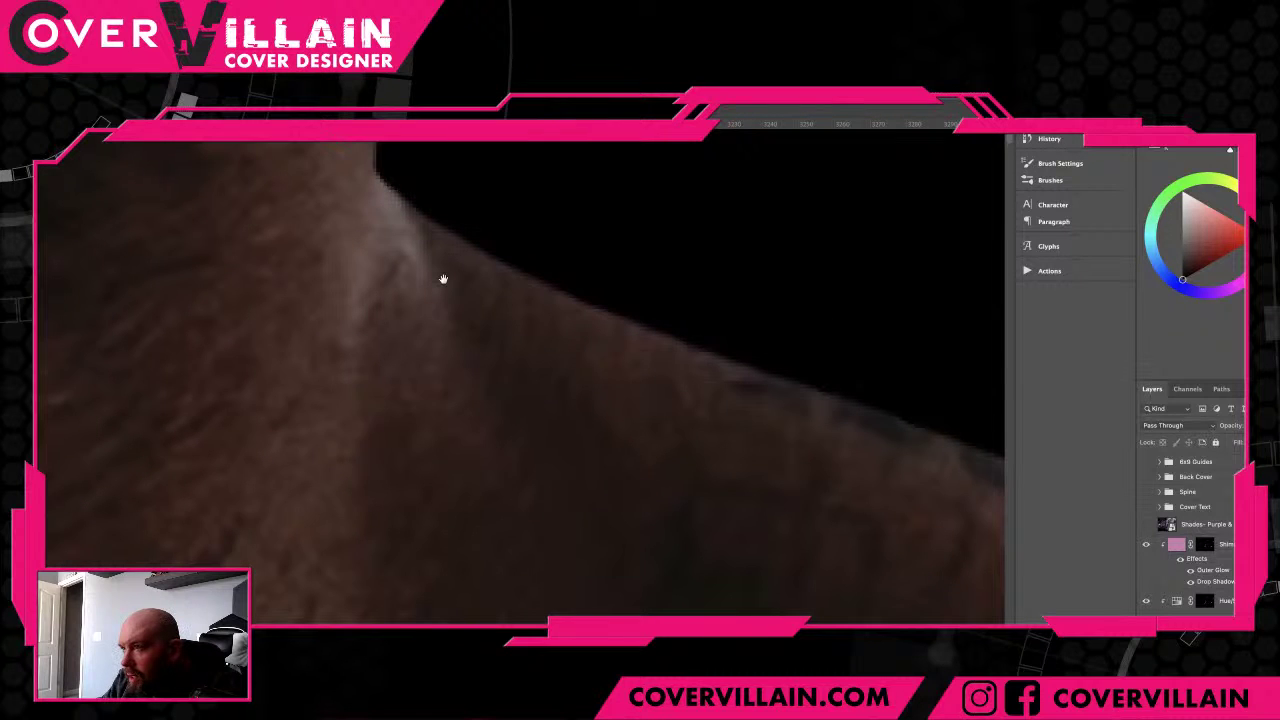
# - Show the Previous Cover layer beside the figure and the Cover Text group over it, with the whole cover in view
pyautogui.moveTo(443, 279); pyautogui.dragTo(520, 390)
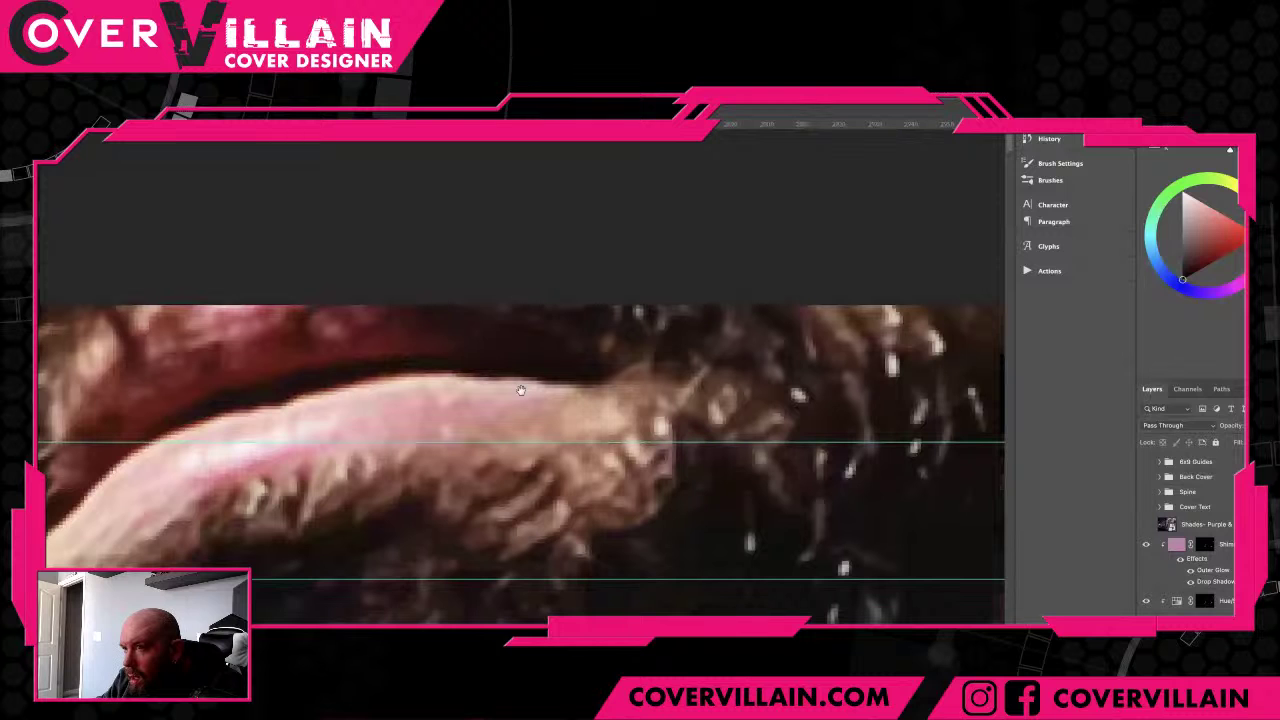
pyautogui.moveTo(520, 390); pyautogui.dragTo(412, 242)
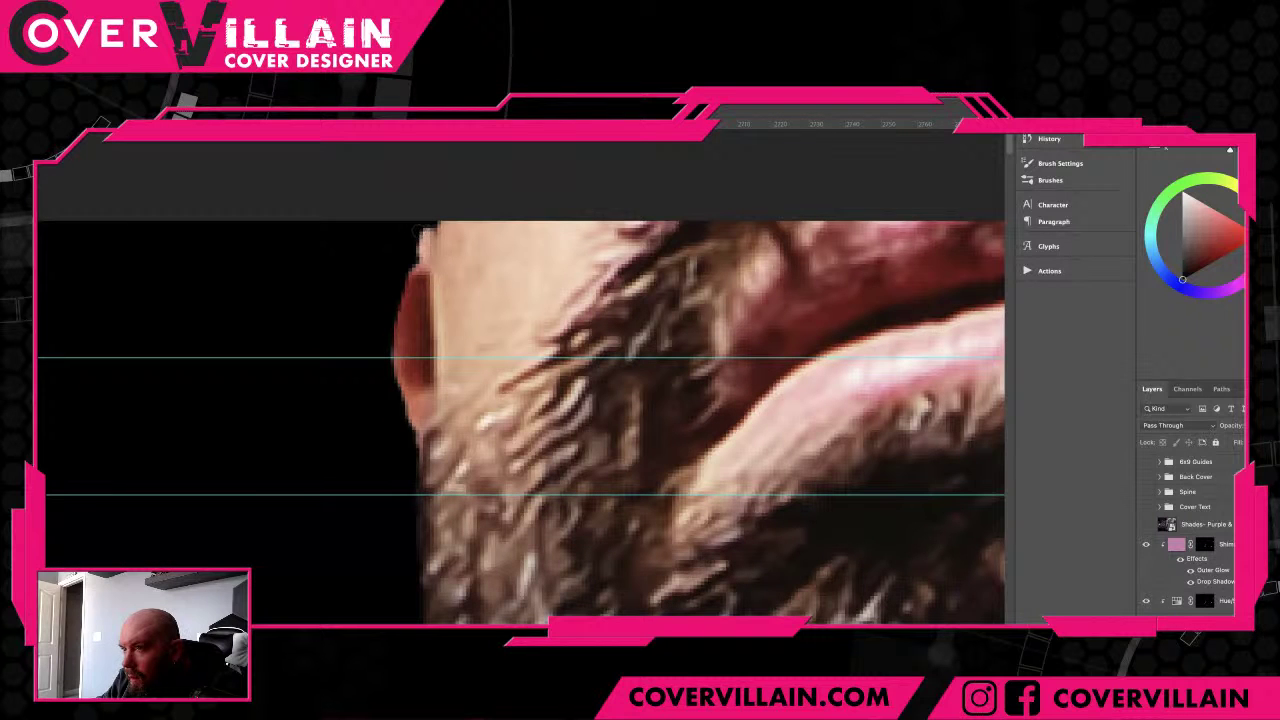
pyautogui.scroll(-5, 750, 357)
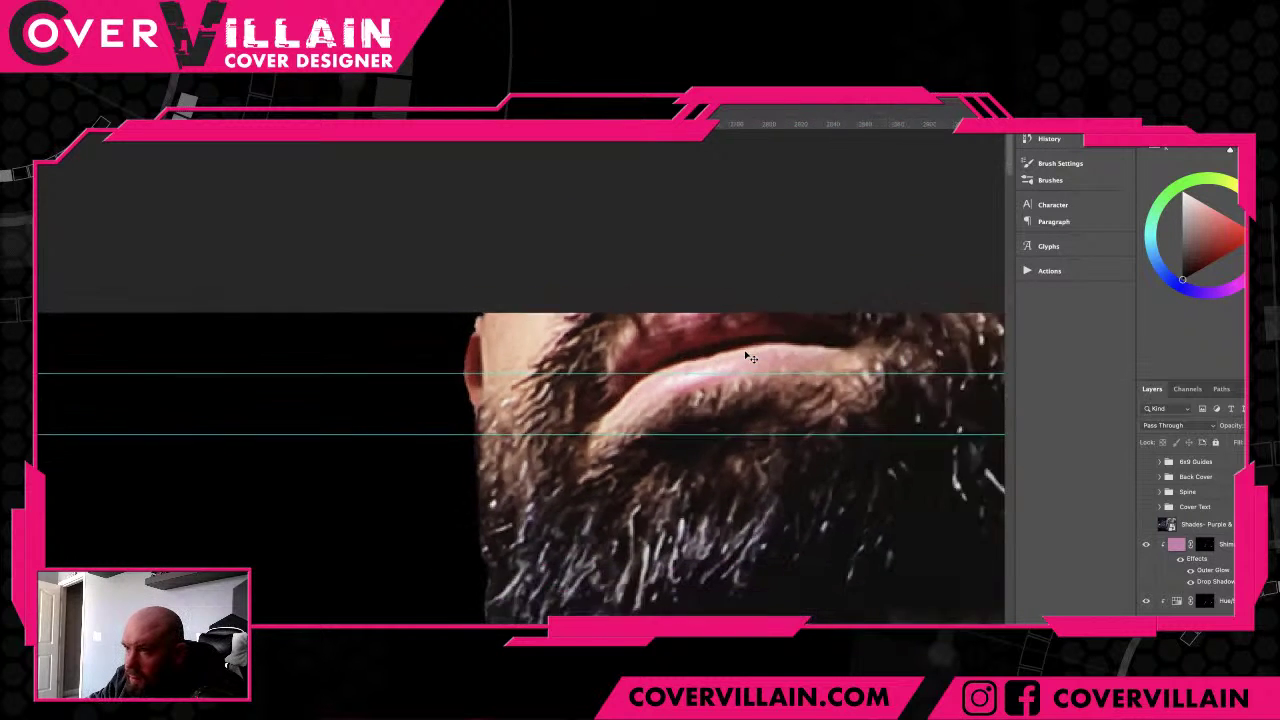
pyautogui.scroll(-5, 750, 357)
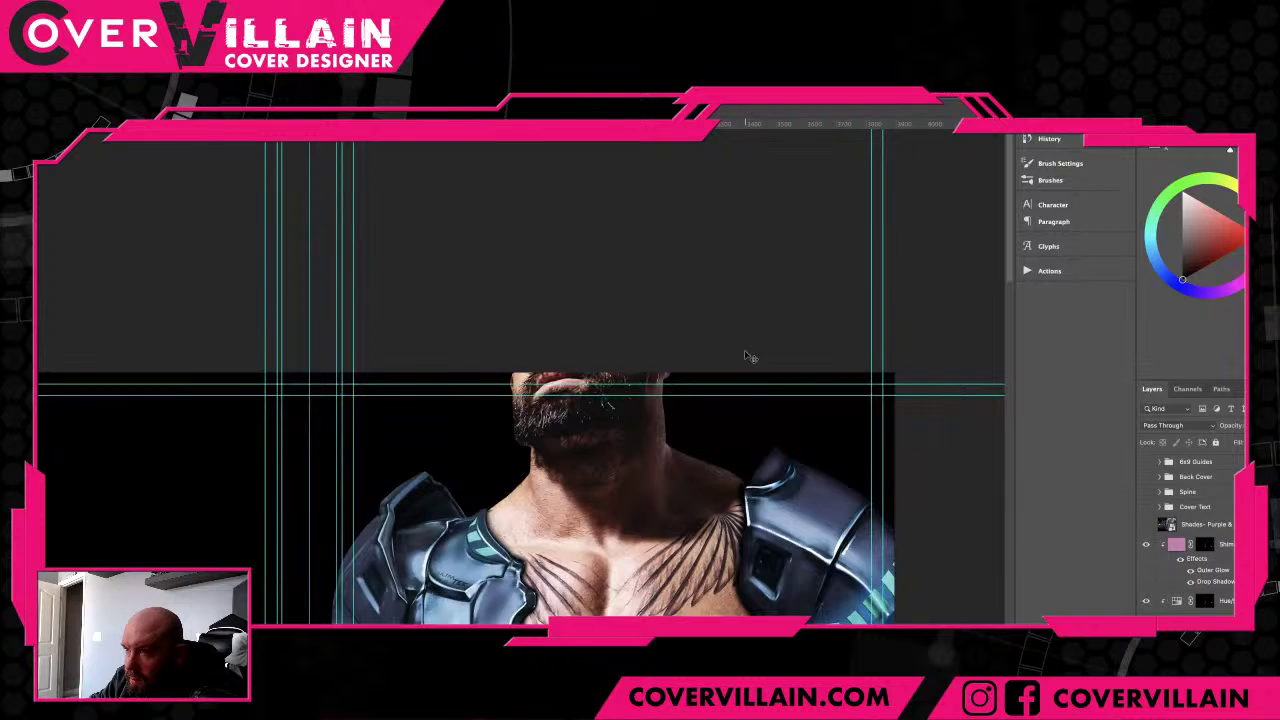
pyautogui.scroll(-3, 750, 357)
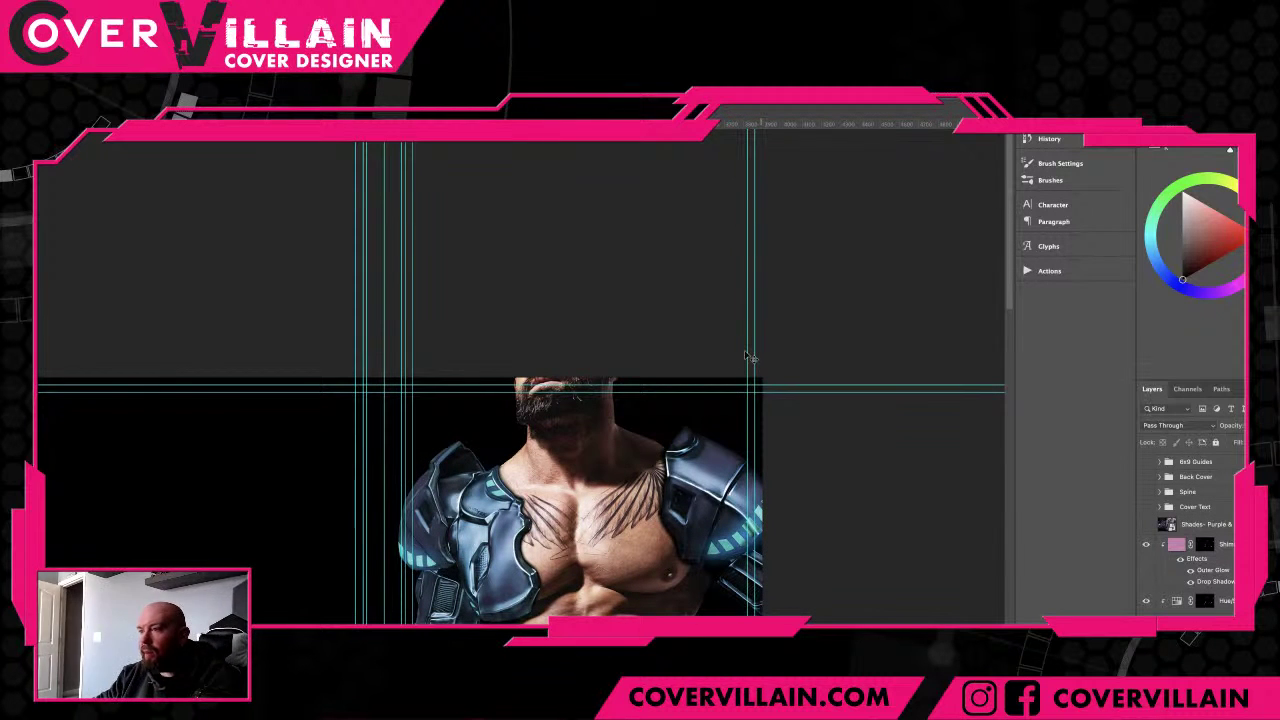
pyautogui.scroll(-2, 750, 357)
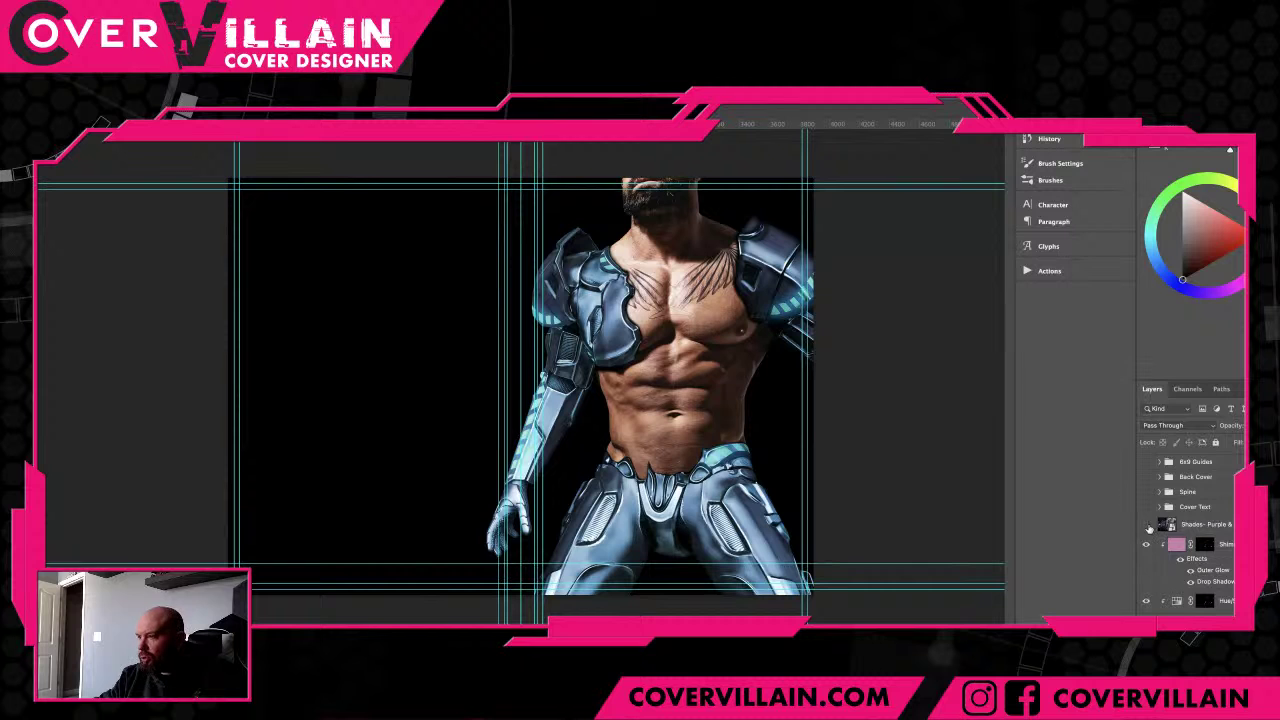
pyautogui.scroll(1, 1147, 525)
pyautogui.click(1146, 476)
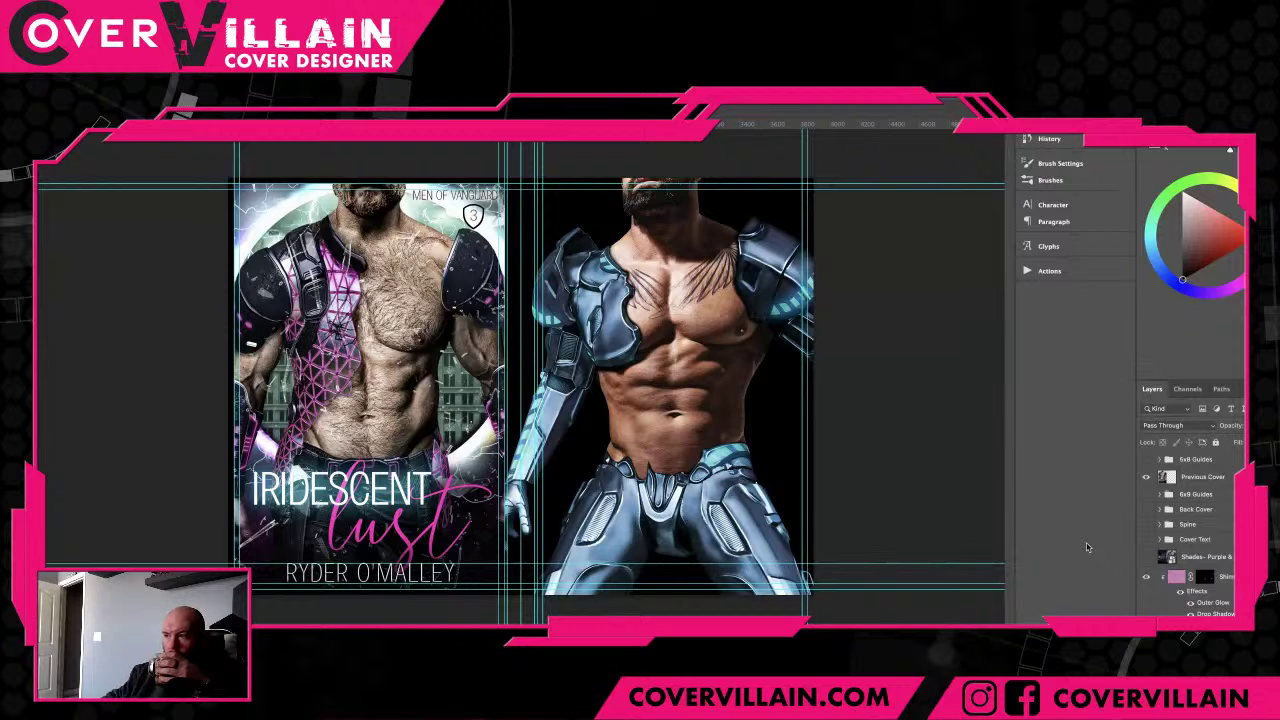
pyautogui.click(1146, 539)
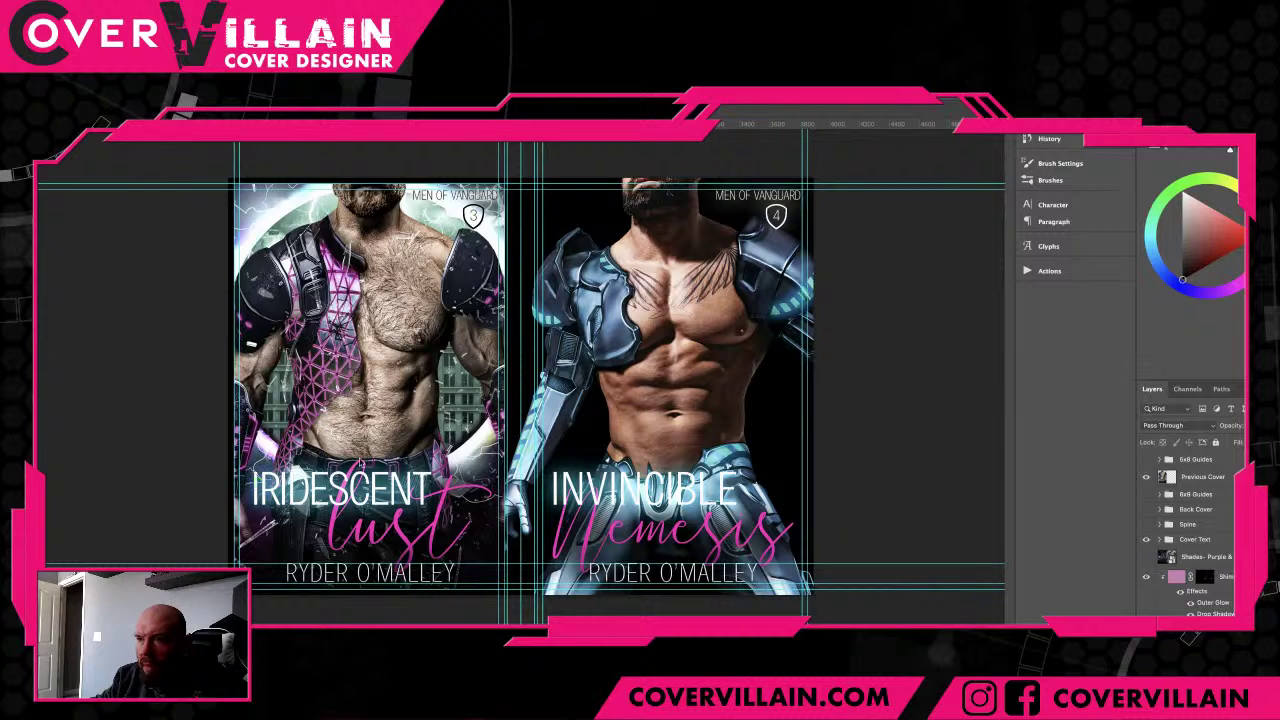
# - Place the Book 2 and Book 1 eBook covers as layers over the previous cover on the back-cover half
pyautogui.hotkey('ctrl', 't')
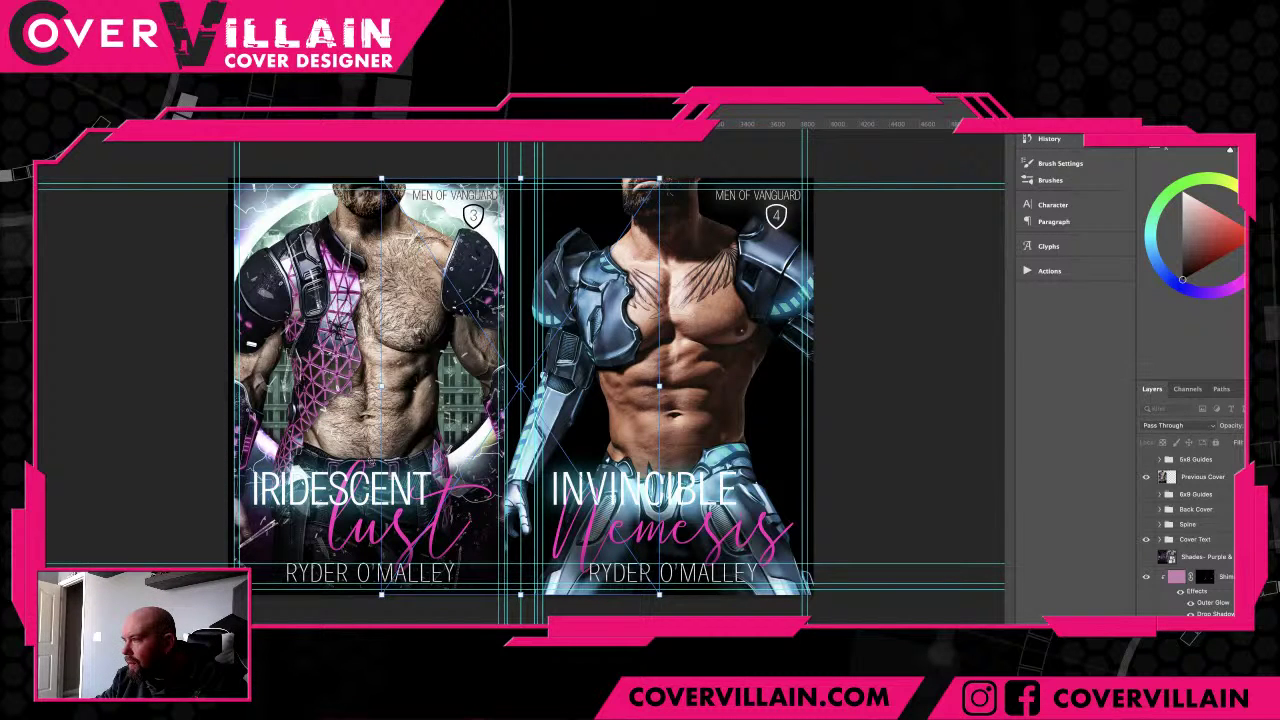
pyautogui.press('Return')
pyautogui.moveTo(1230, 510); pyautogui.dragTo(1222, 474)
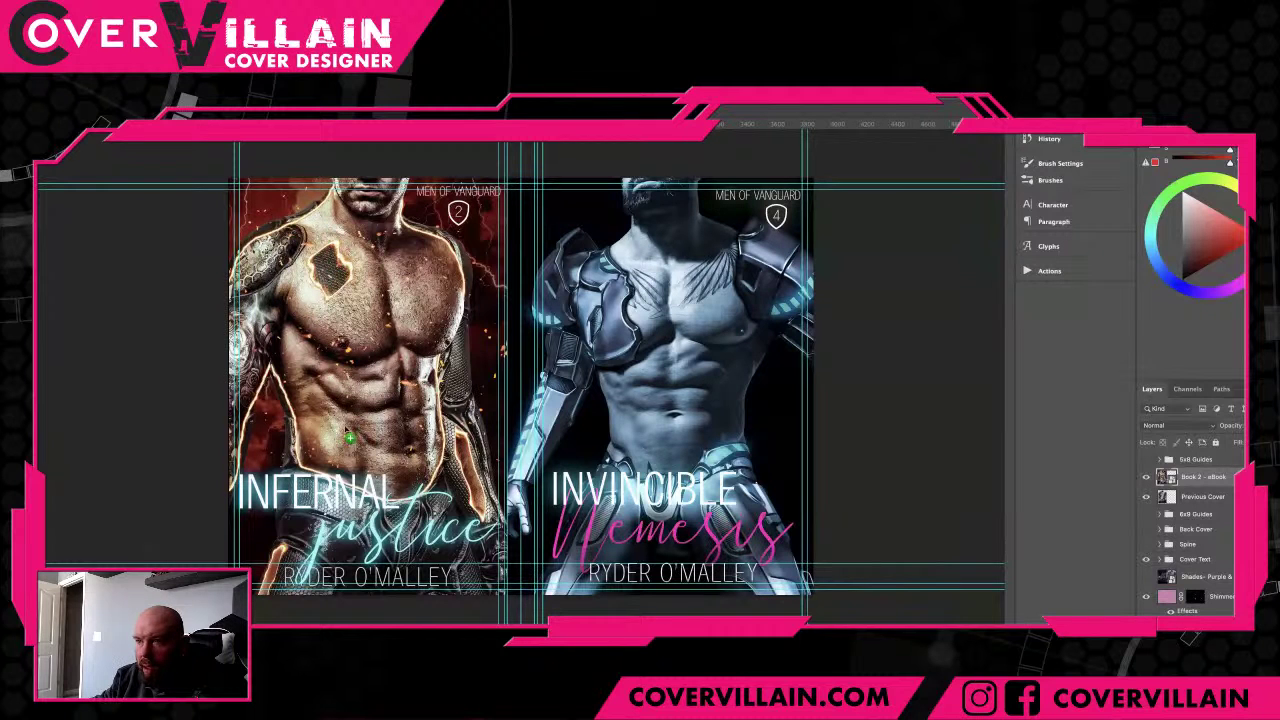
pyautogui.hotkey('ctrl', 'z')
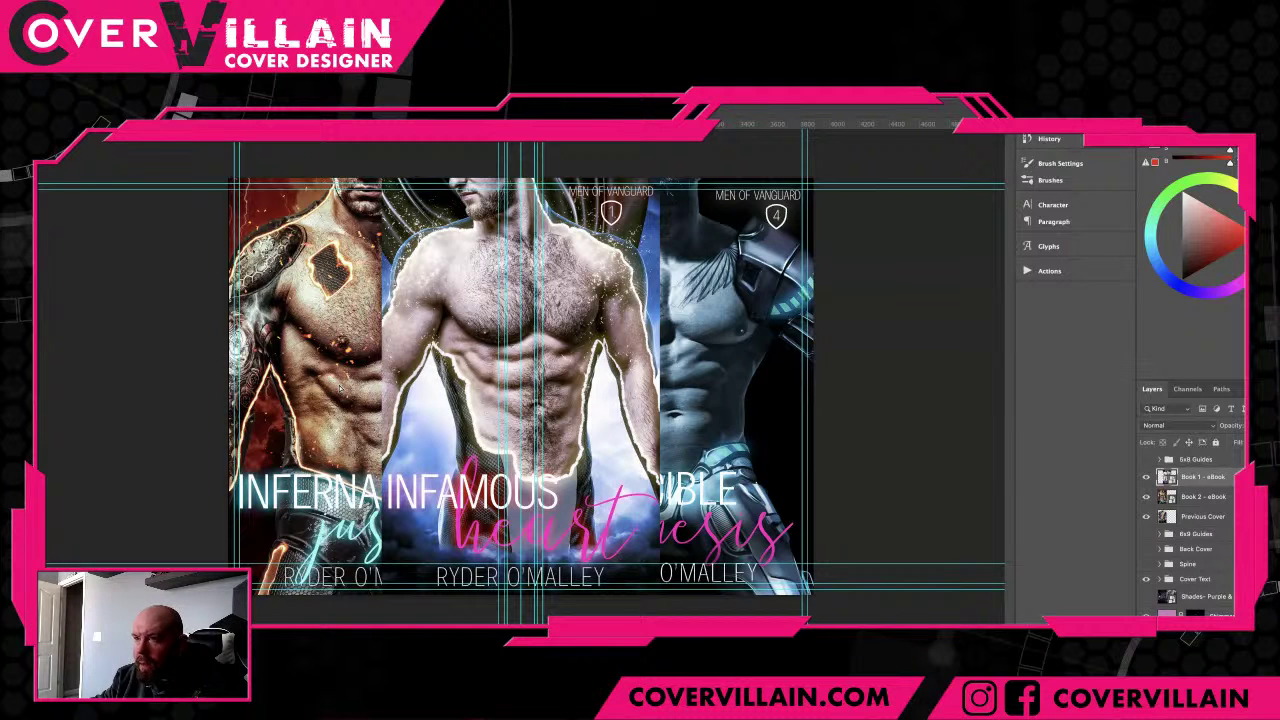
pyautogui.hotkey('ctrl', 'z')
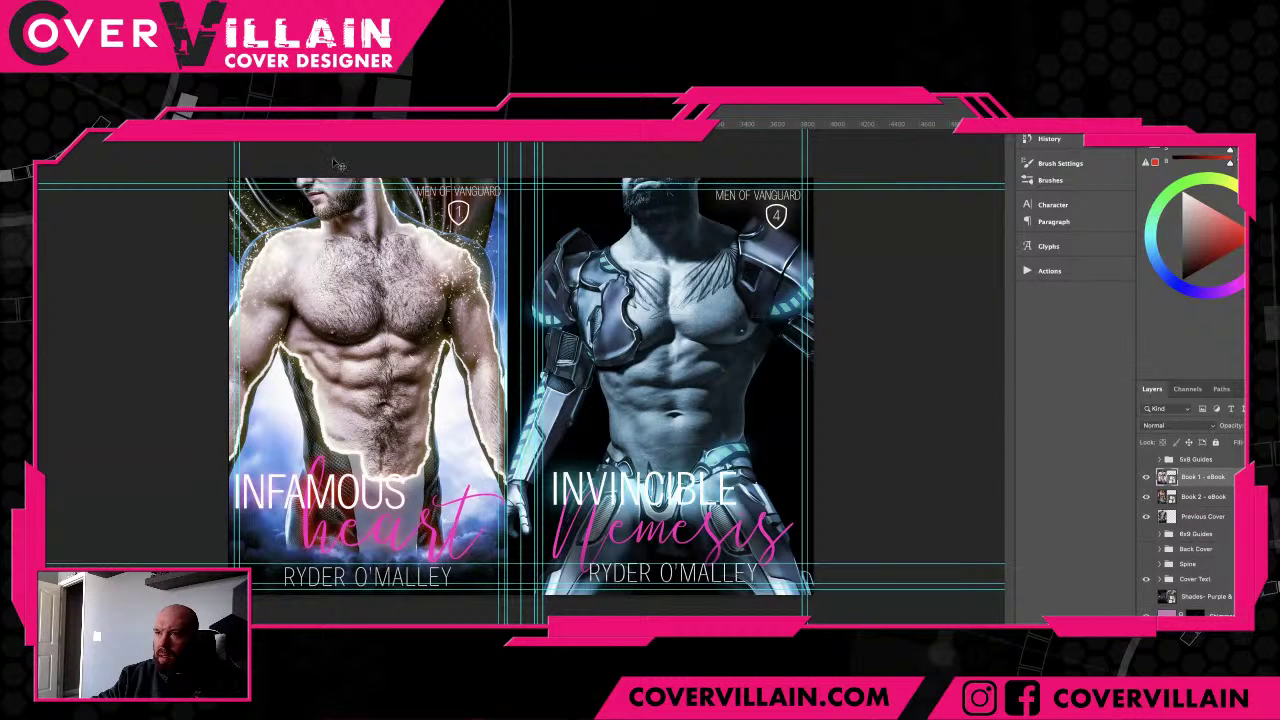
# - Compare the new cover with the Book 1, Book 2 and previous covers in turn, leaving both eBook layers hidden
pyautogui.click(1146, 478)
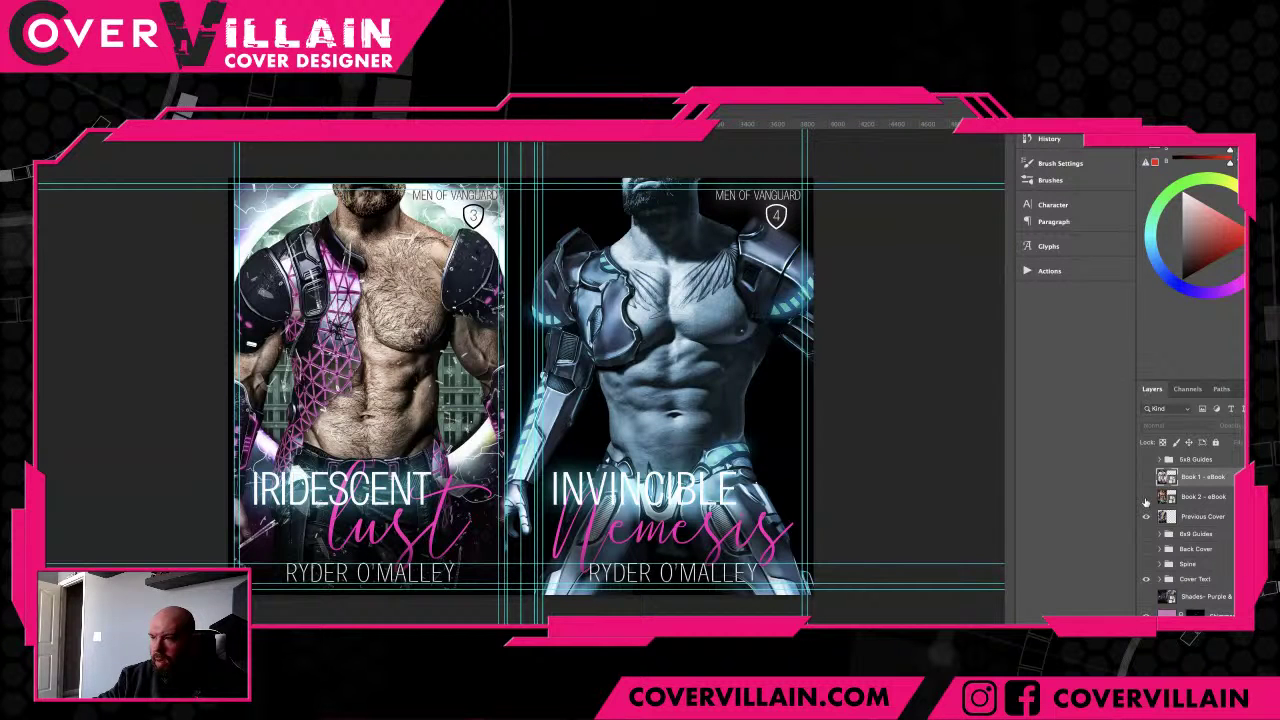
pyautogui.click(1146, 500)
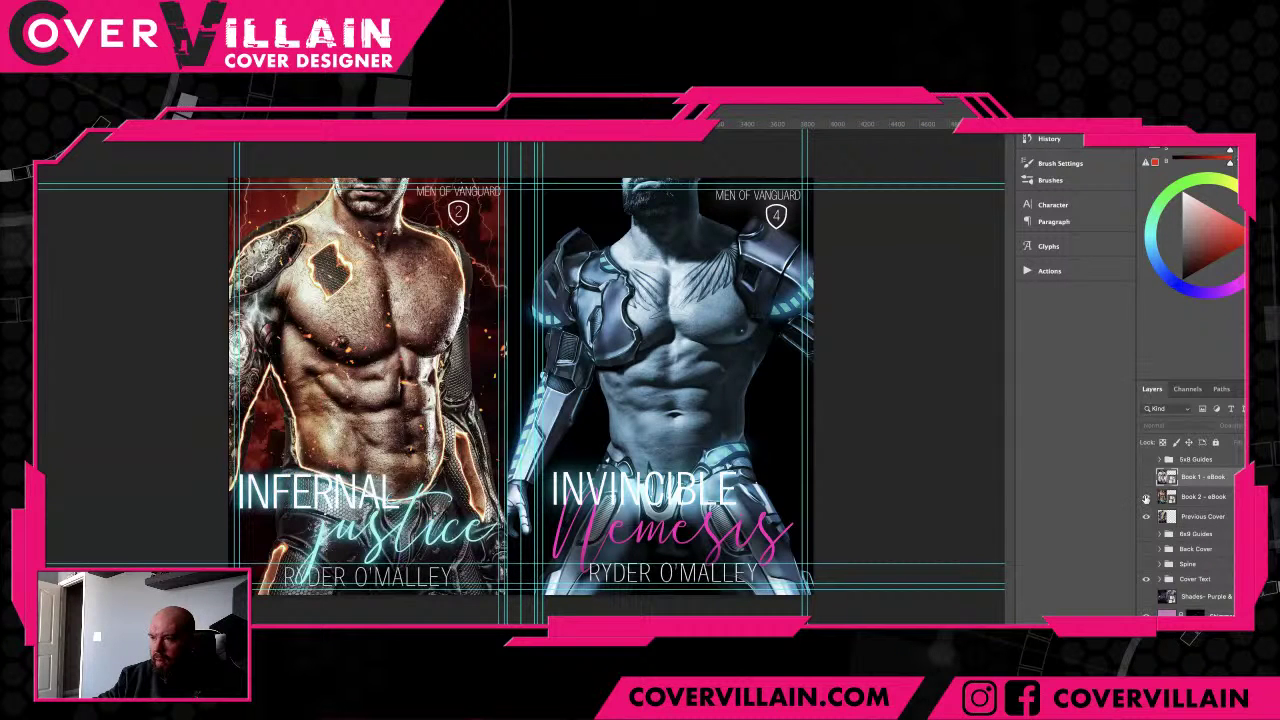
pyautogui.click(1146, 498)
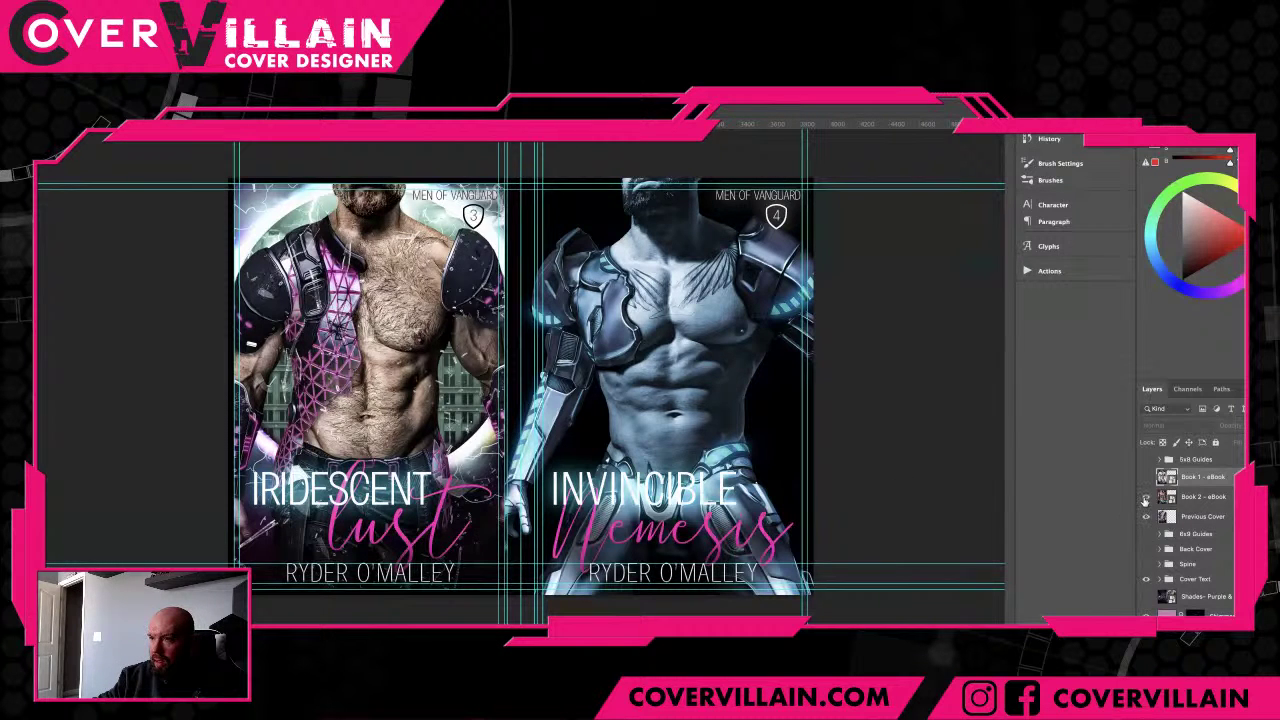
pyautogui.click(1146, 498)
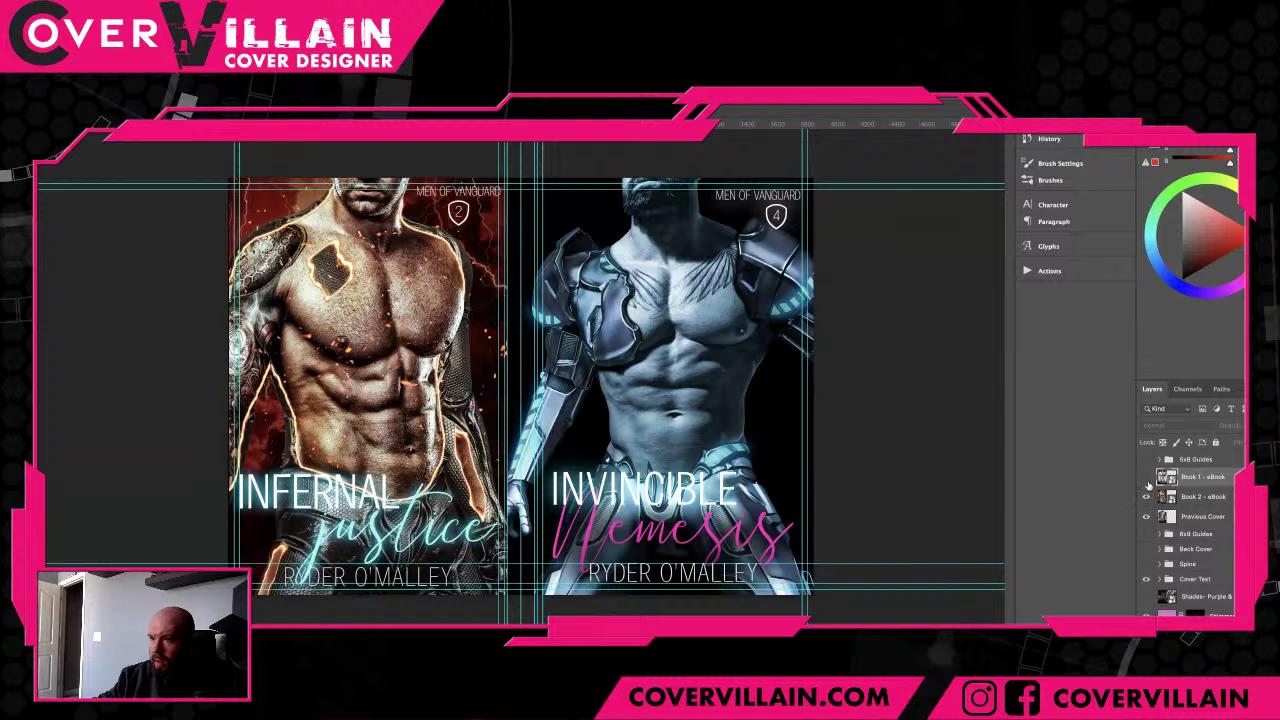
pyautogui.click(1146, 497)
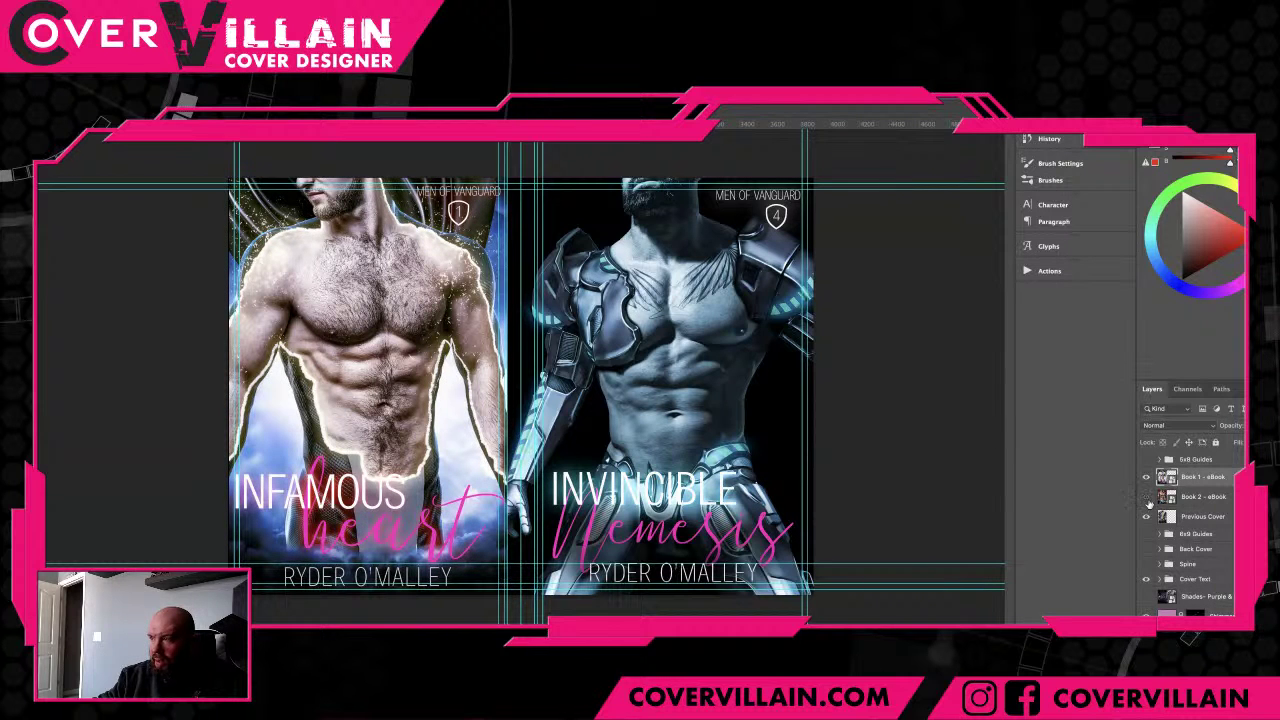
pyautogui.click(1147, 498)
pyautogui.click(1147, 479)
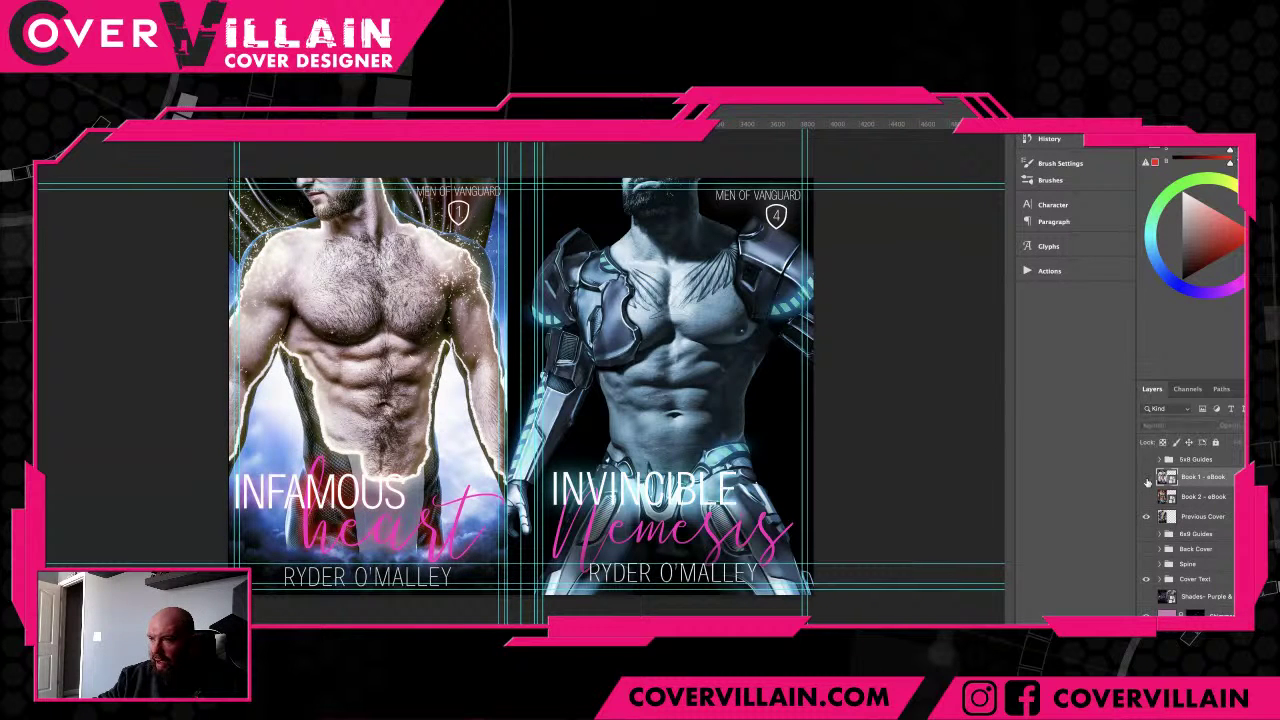
pyautogui.click(1146, 498)
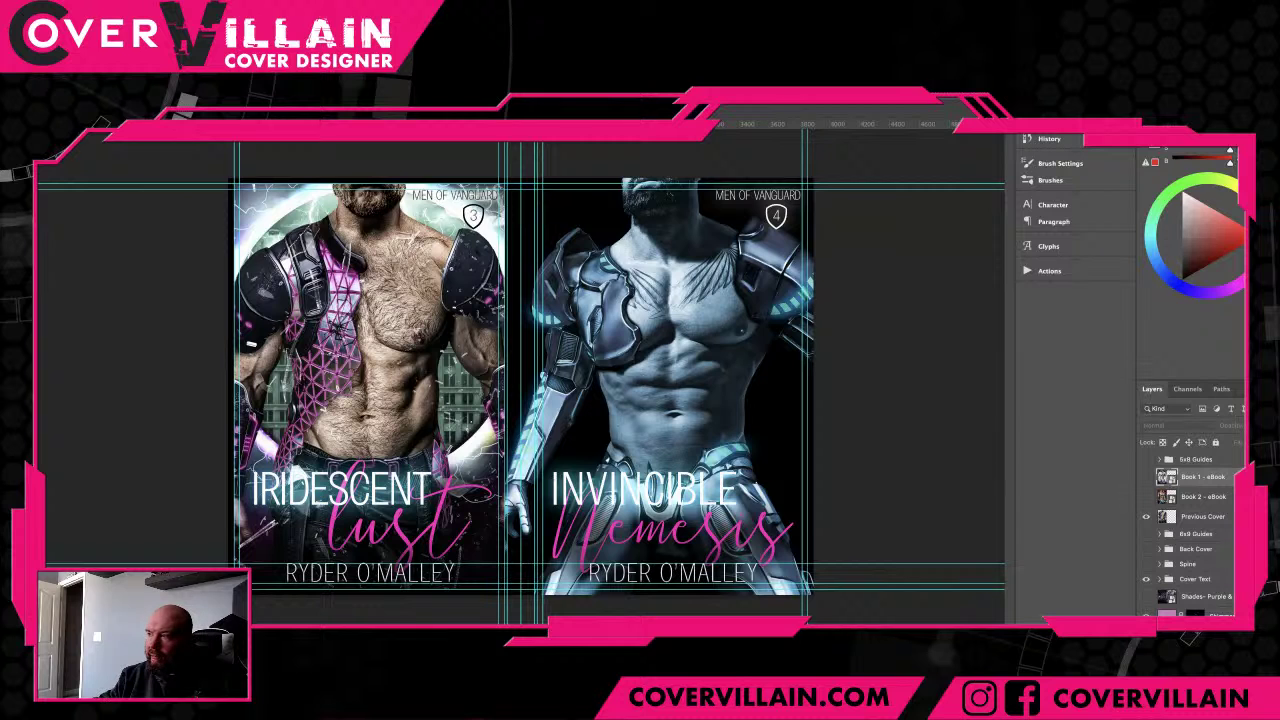
pyautogui.click(1146, 496)
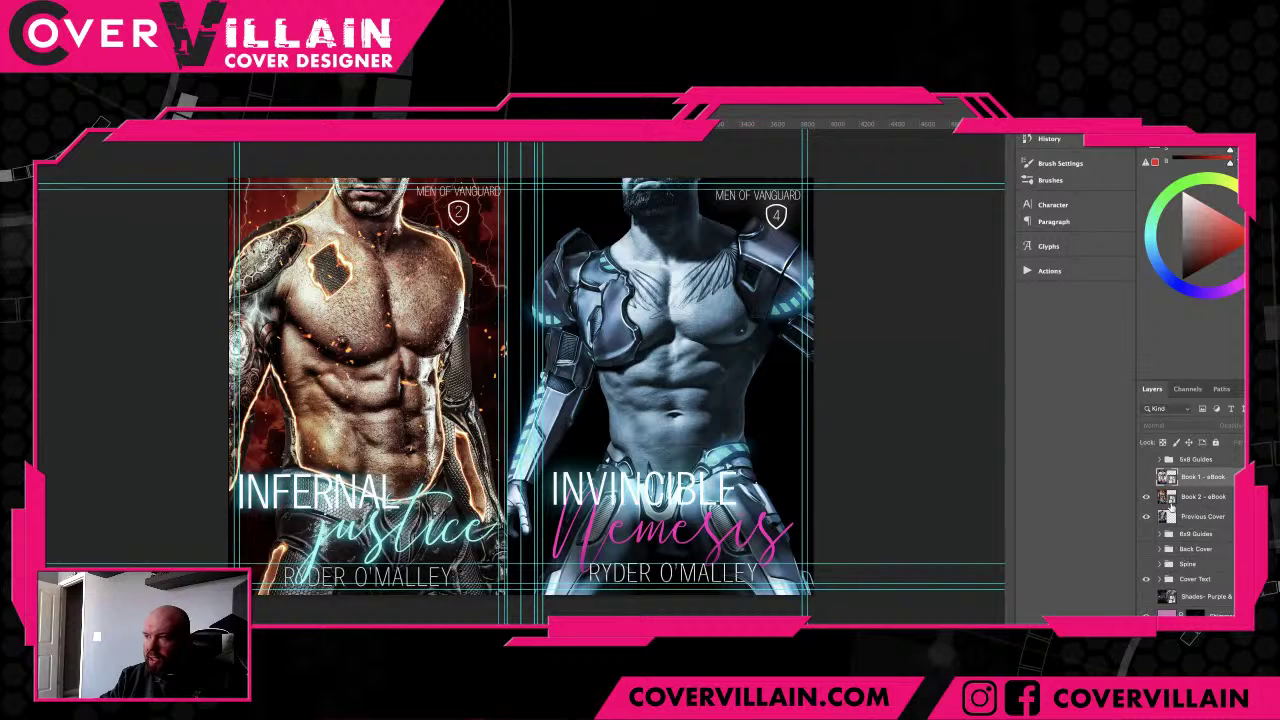
pyautogui.click(1146, 477)
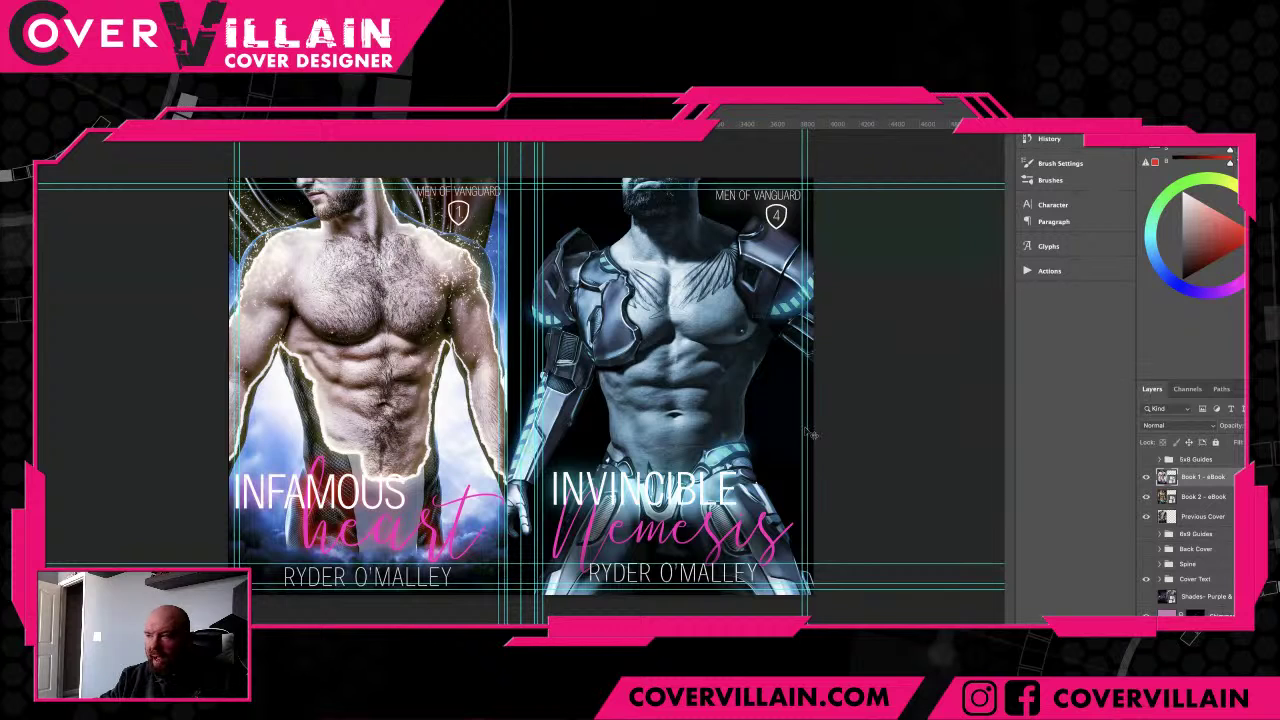
pyautogui.click(1146, 477)
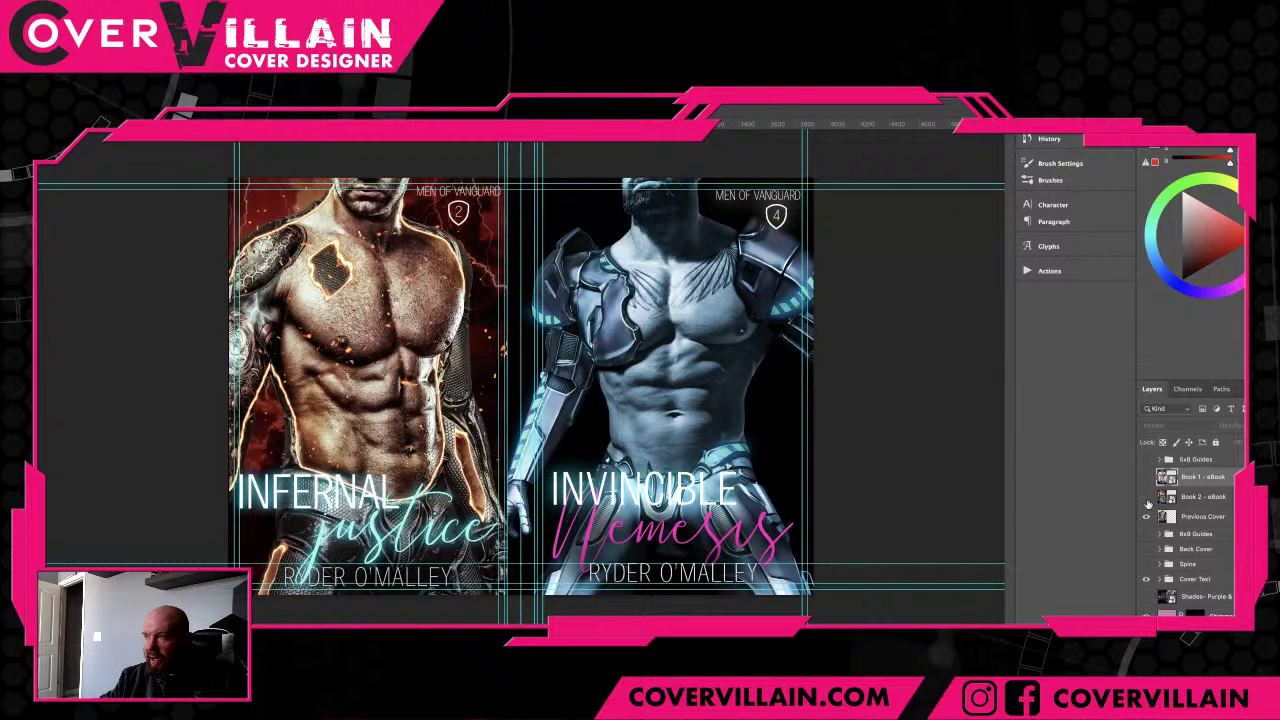
pyautogui.click(1146, 496)
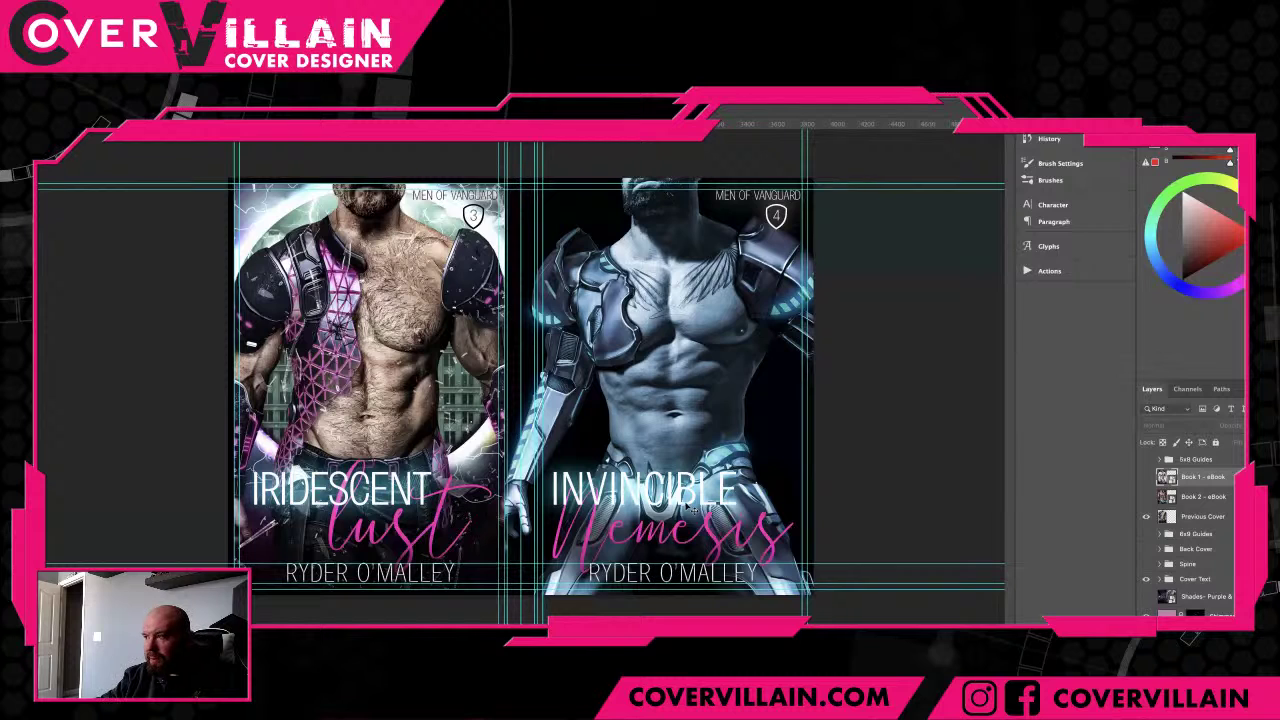
# - Clip both Hue/Saturation adjustment layers above the suit group to the layer below them
pyautogui.scroll(-3, 1201, 541)
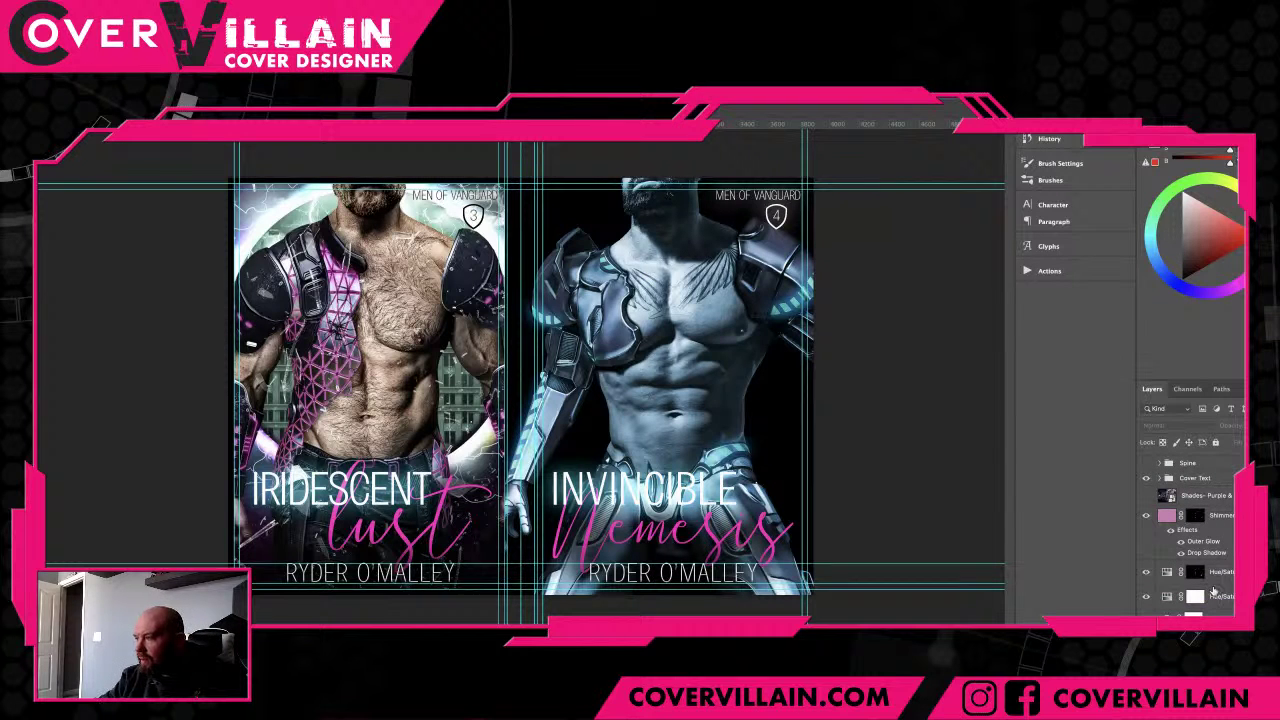
pyautogui.click(1218, 597)
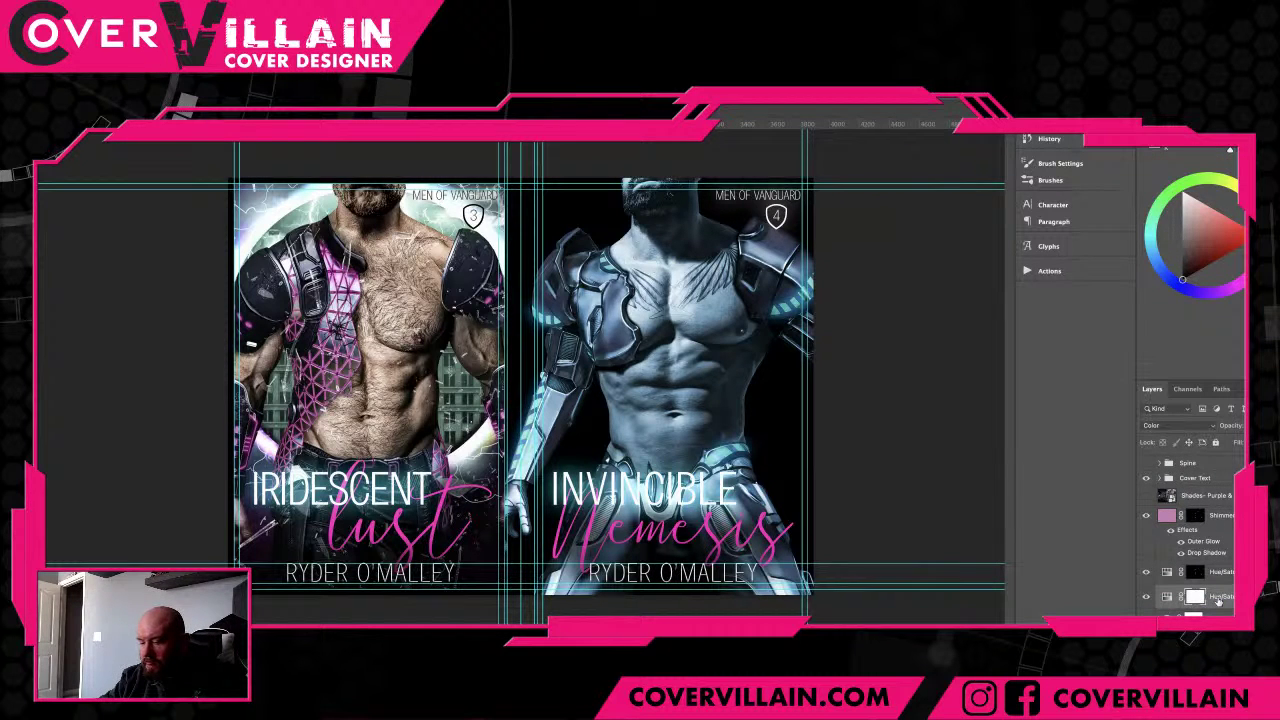
pyautogui.hotkey('ctrl', 'alt', 'g')
pyautogui.click(1222, 578)
pyautogui.hotkey('ctrl', 'alt', 'g')
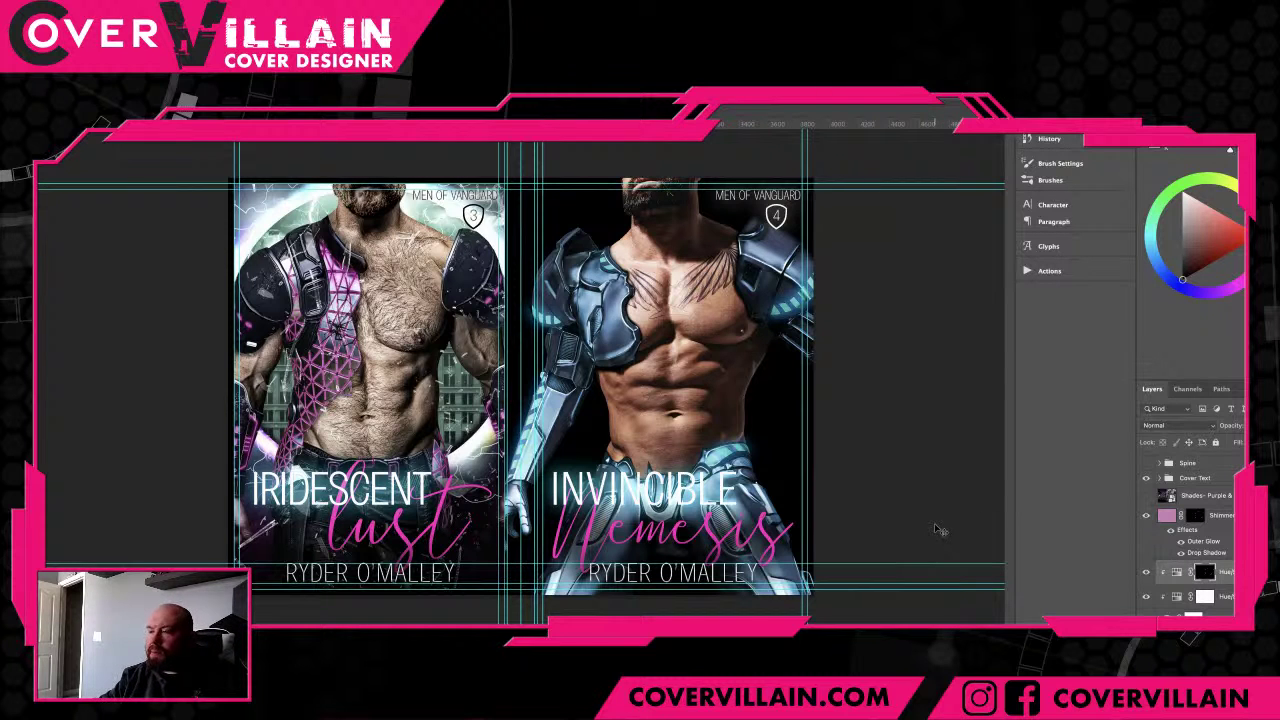
# - Compare the depositphotos bridge background behind the figure with the Book 1, Book 2 and previous covers, and hide the background again
pyautogui.scroll(-3, 1188, 606)
pyautogui.click(1146, 610)
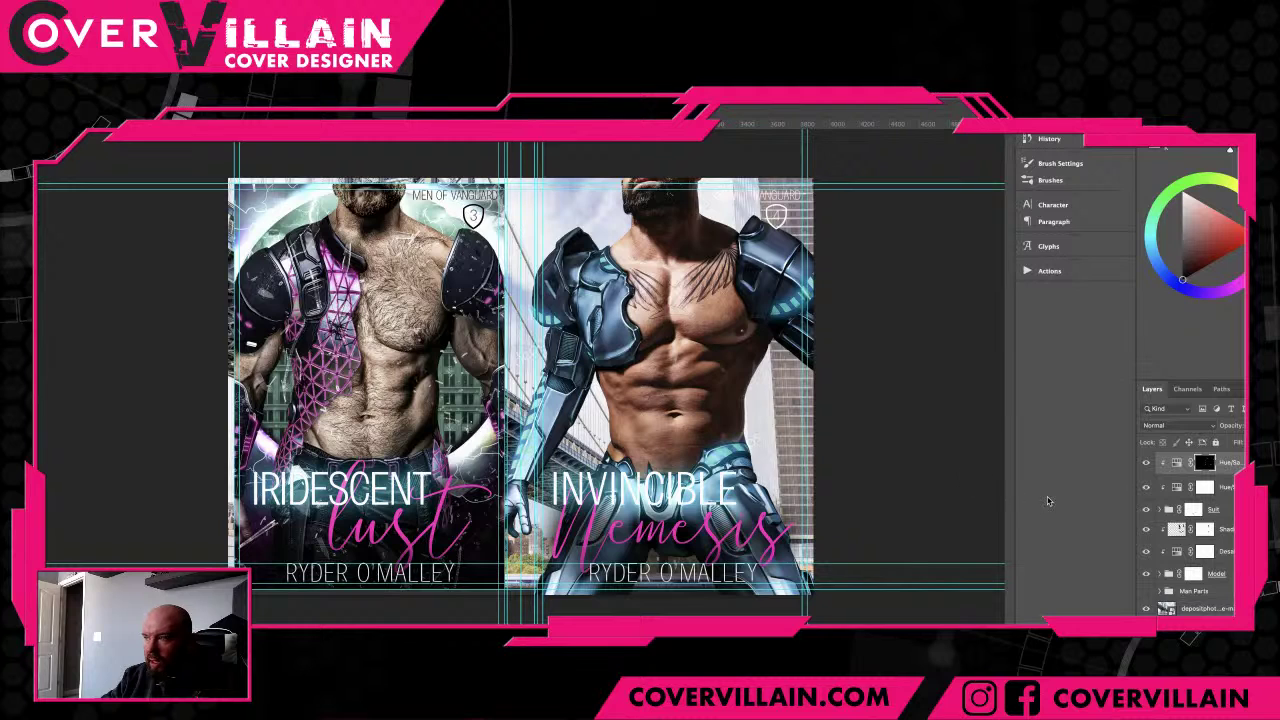
pyautogui.scroll(5, 1146, 497)
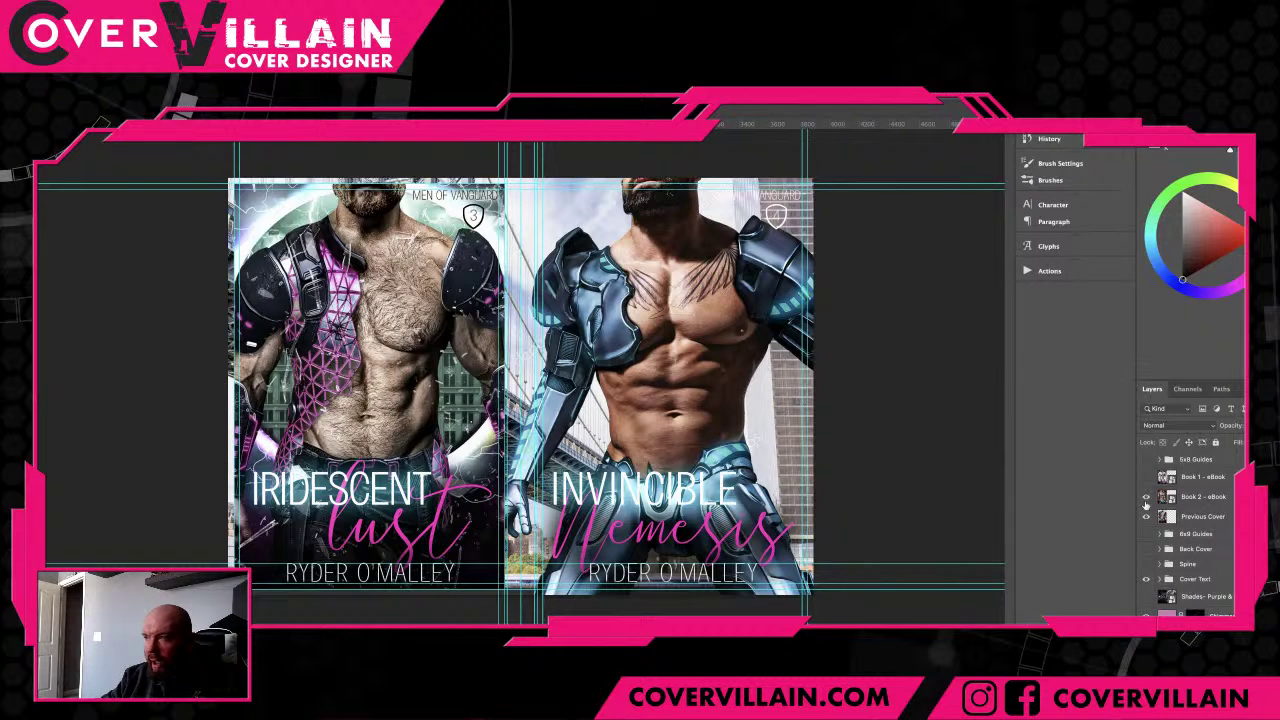
pyautogui.click(1146, 515)
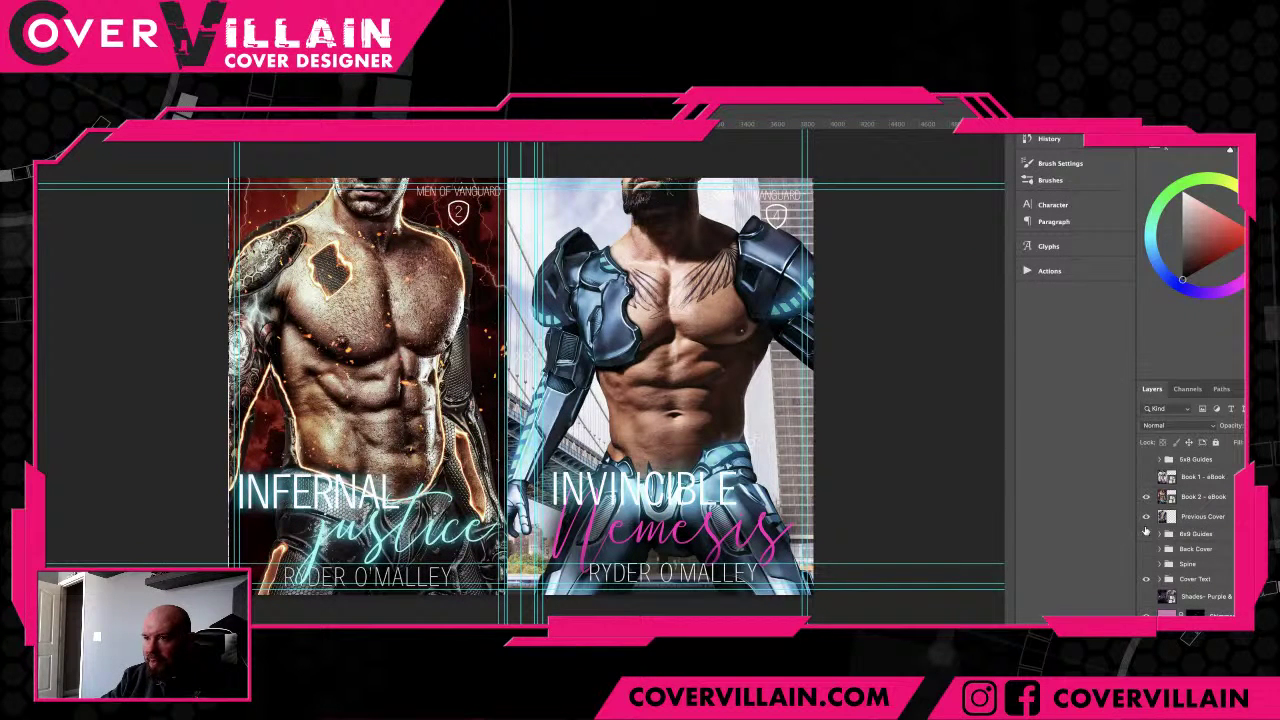
pyautogui.click(1146, 487)
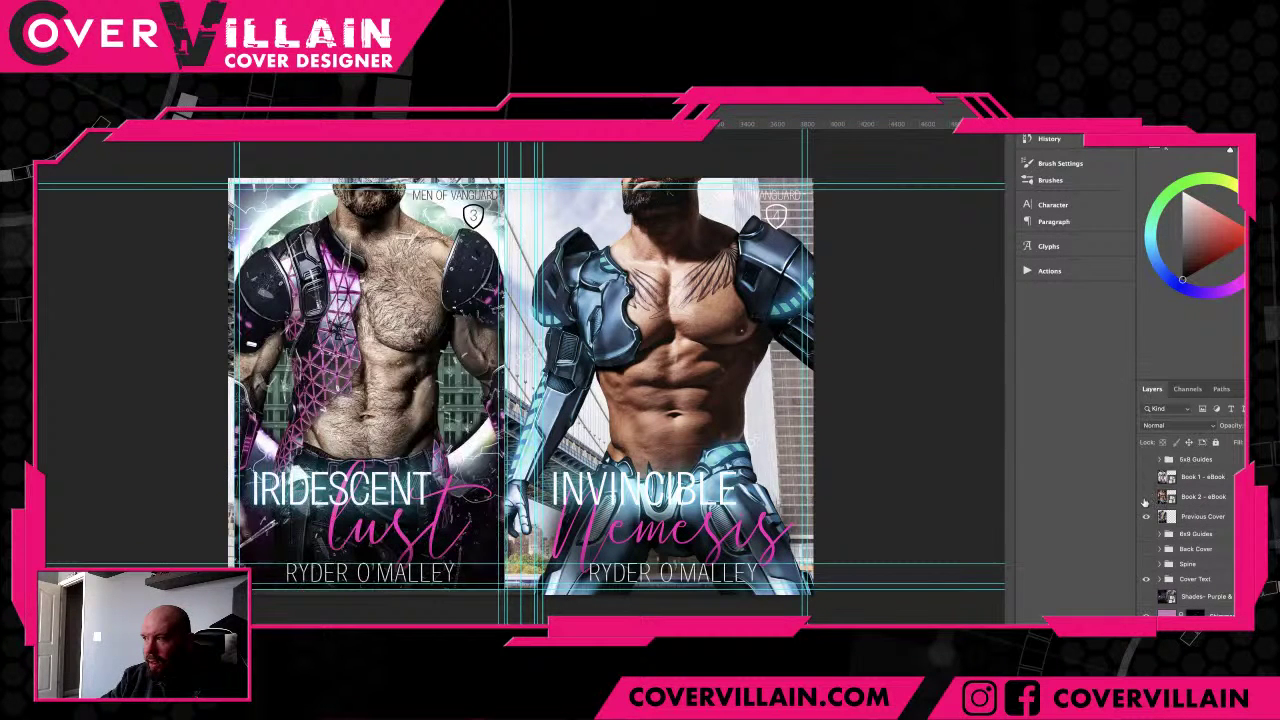
pyautogui.click(1146, 480)
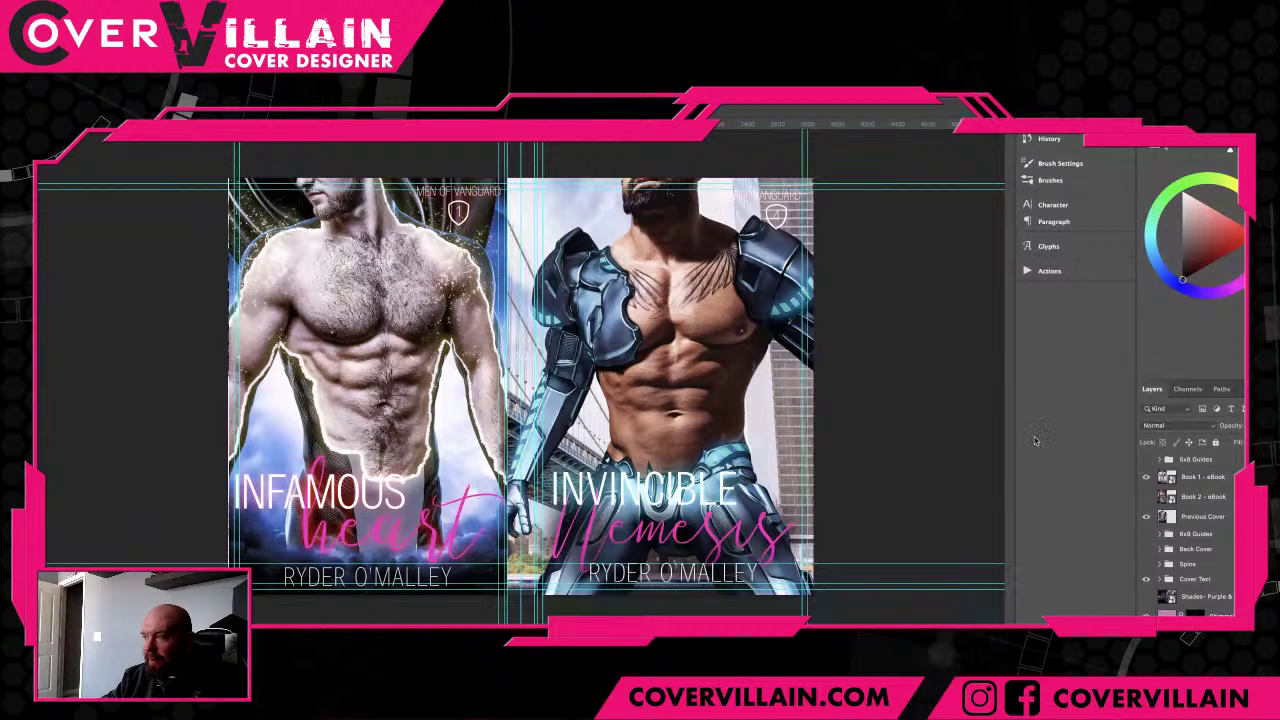
pyautogui.click(1146, 480)
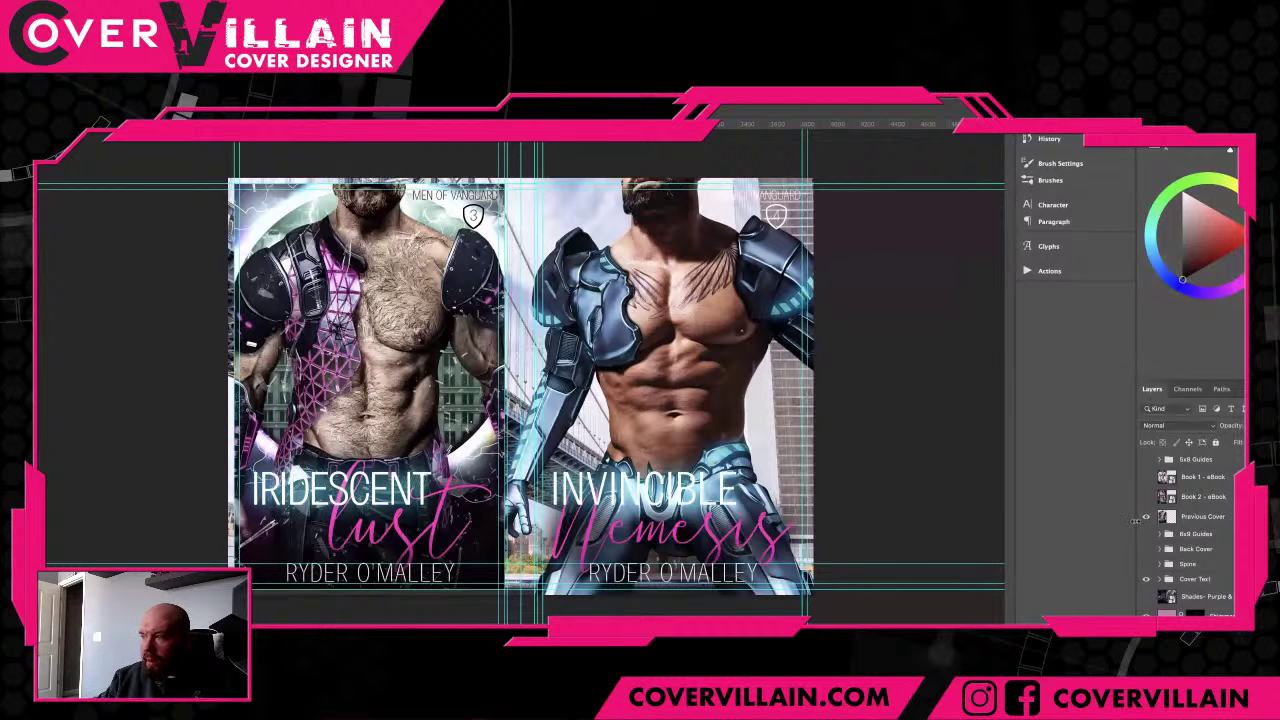
pyautogui.scroll(-5, 1135, 519)
pyautogui.click(1146, 610)
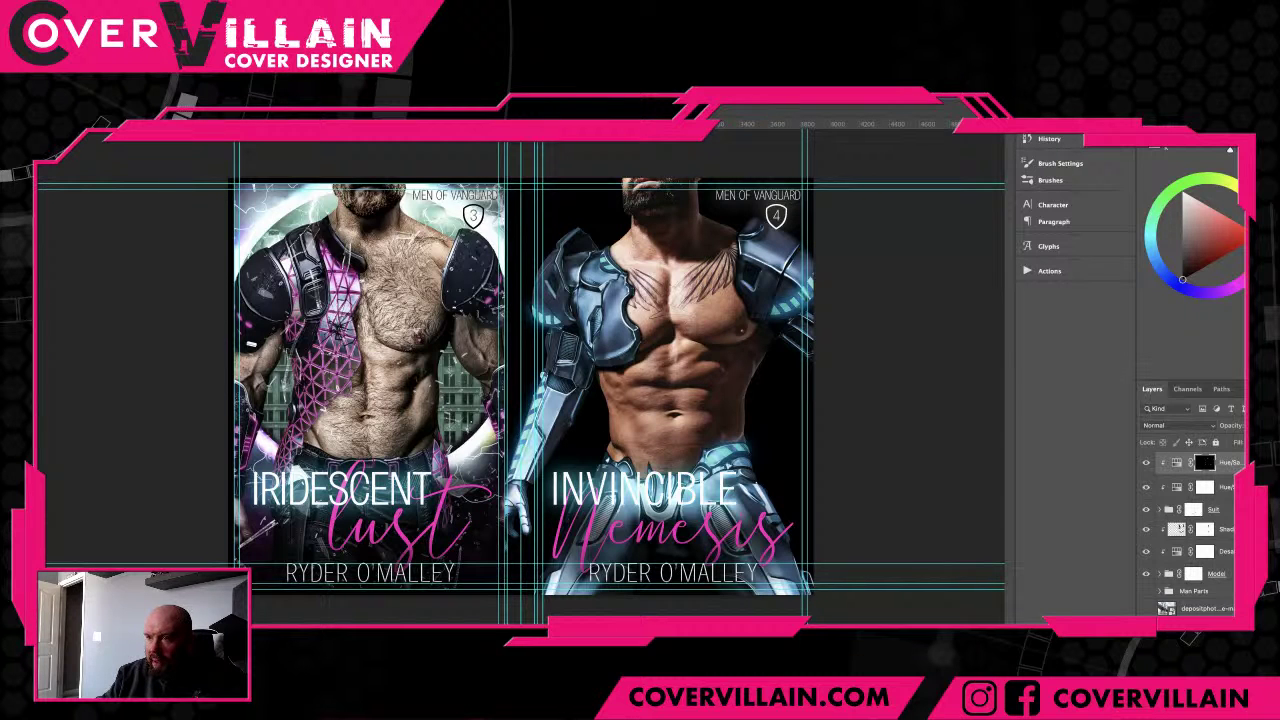
# - Paste the blue hexagon image as a new layer and enlarge it to cover the full cover wrap
pyautogui.hotkey('ctrl', 'v')
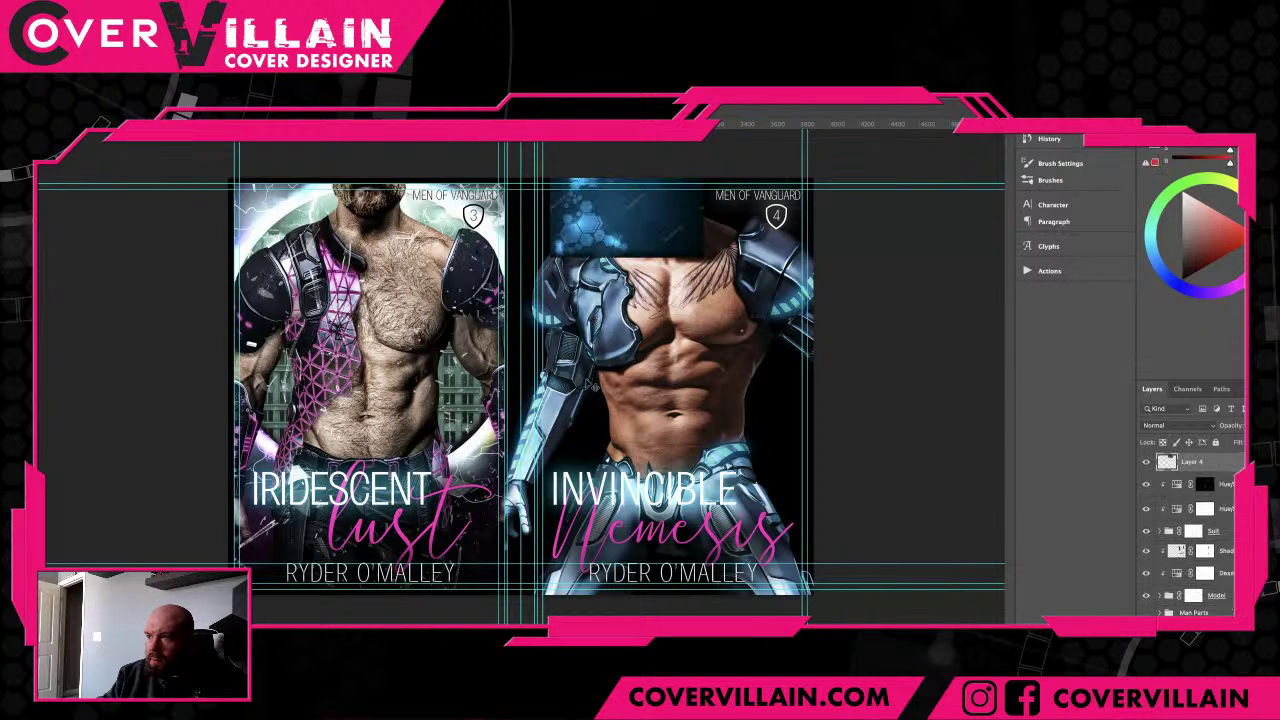
pyautogui.hotkey('ctrl', 't')
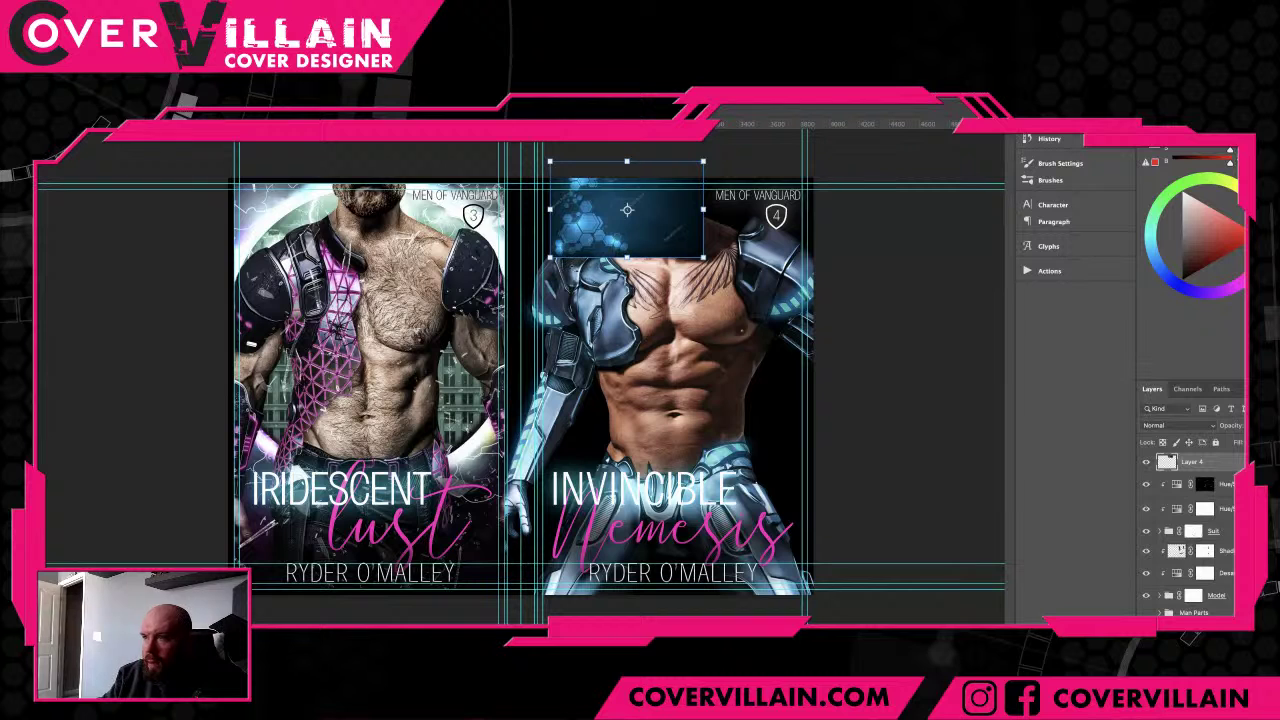
pyautogui.moveTo(549, 258); pyautogui.dragTo(149, 507)
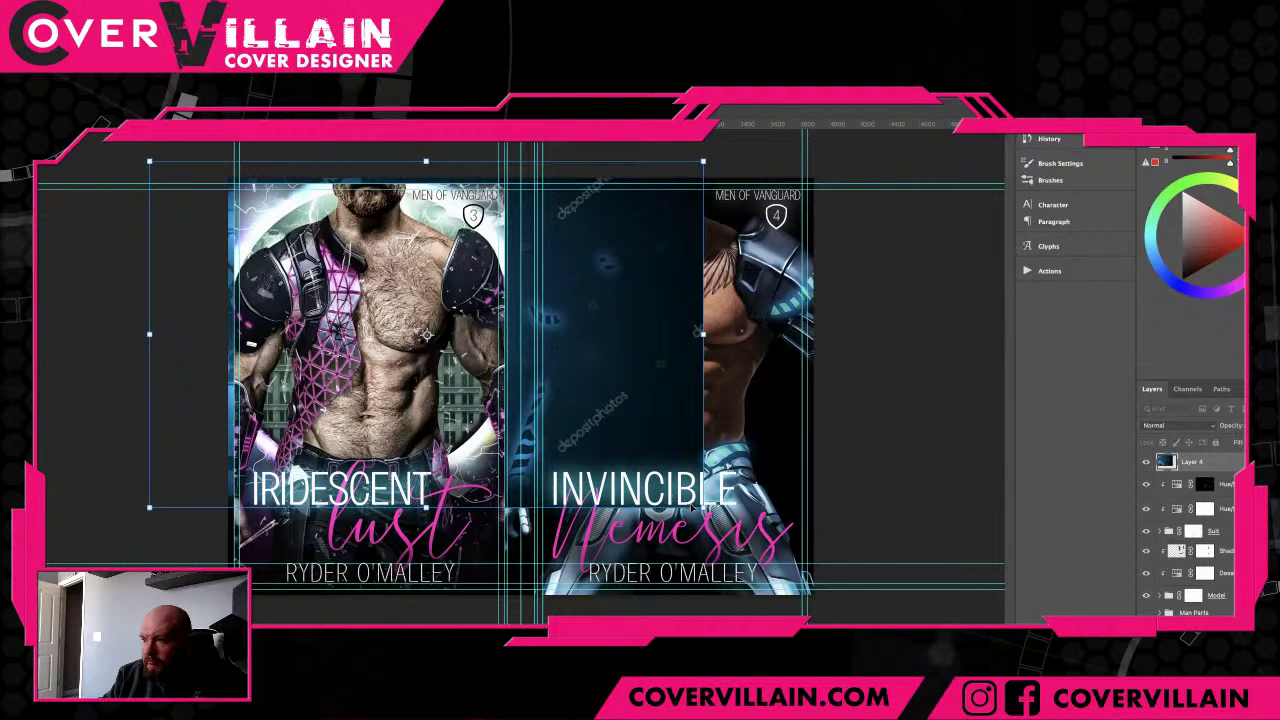
pyautogui.moveTo(699, 508); pyautogui.dragTo(820, 607)
pyautogui.press('Return')
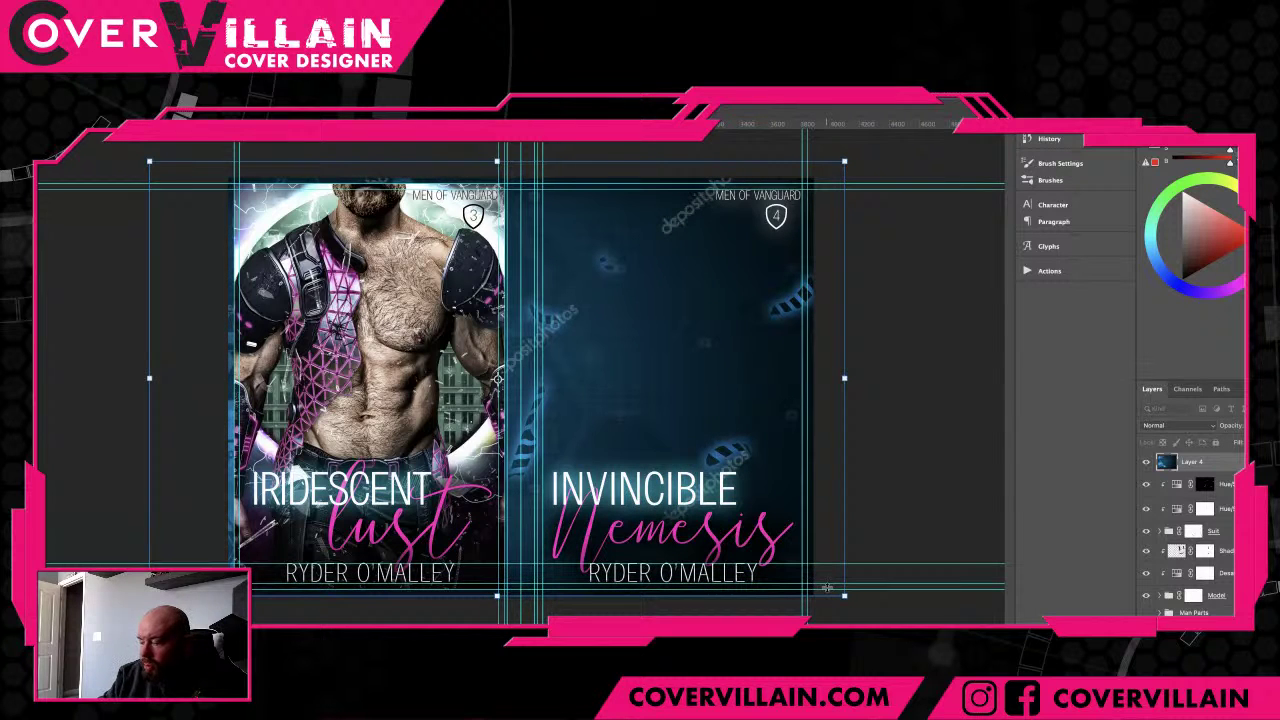
# - Move the blue hexagon layer beneath the Man Parts group and mirror it so the hexagons sit behind the figure
pyautogui.scroll(-1, 1225, 476)
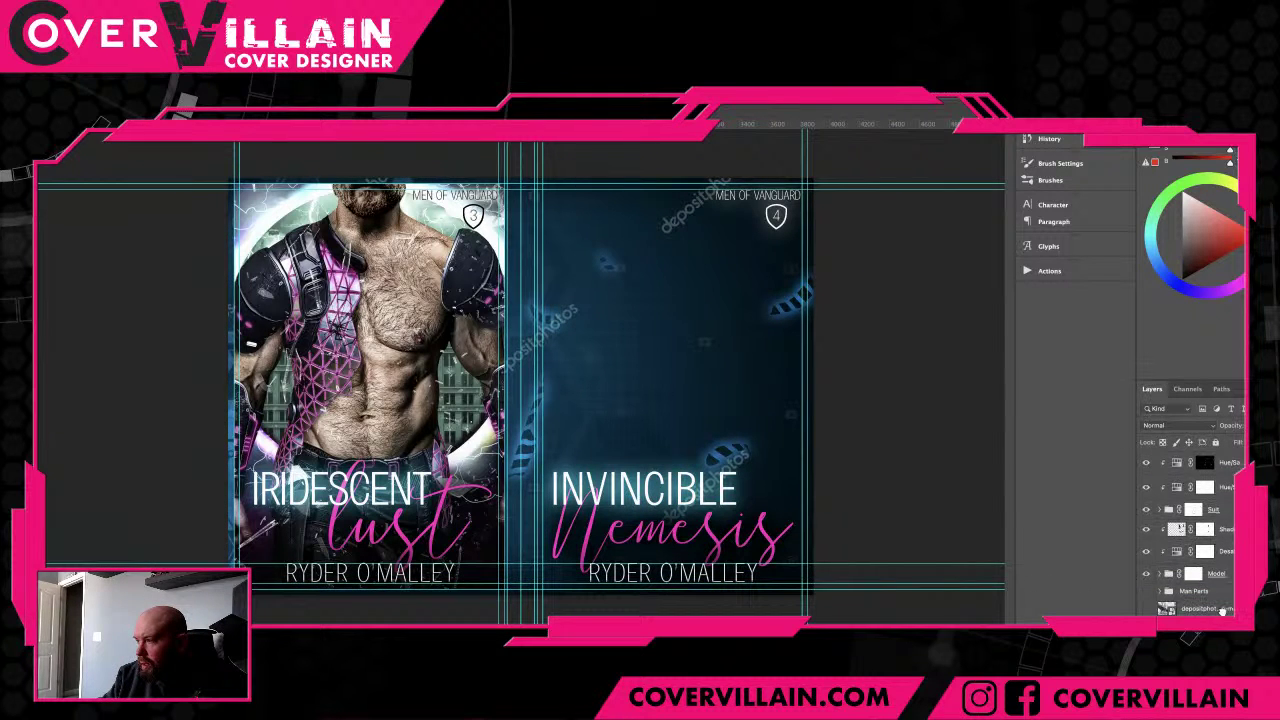
pyautogui.moveTo(1221, 609); pyautogui.dragTo(1215, 598)
pyautogui.scroll(10, 1207, 583)
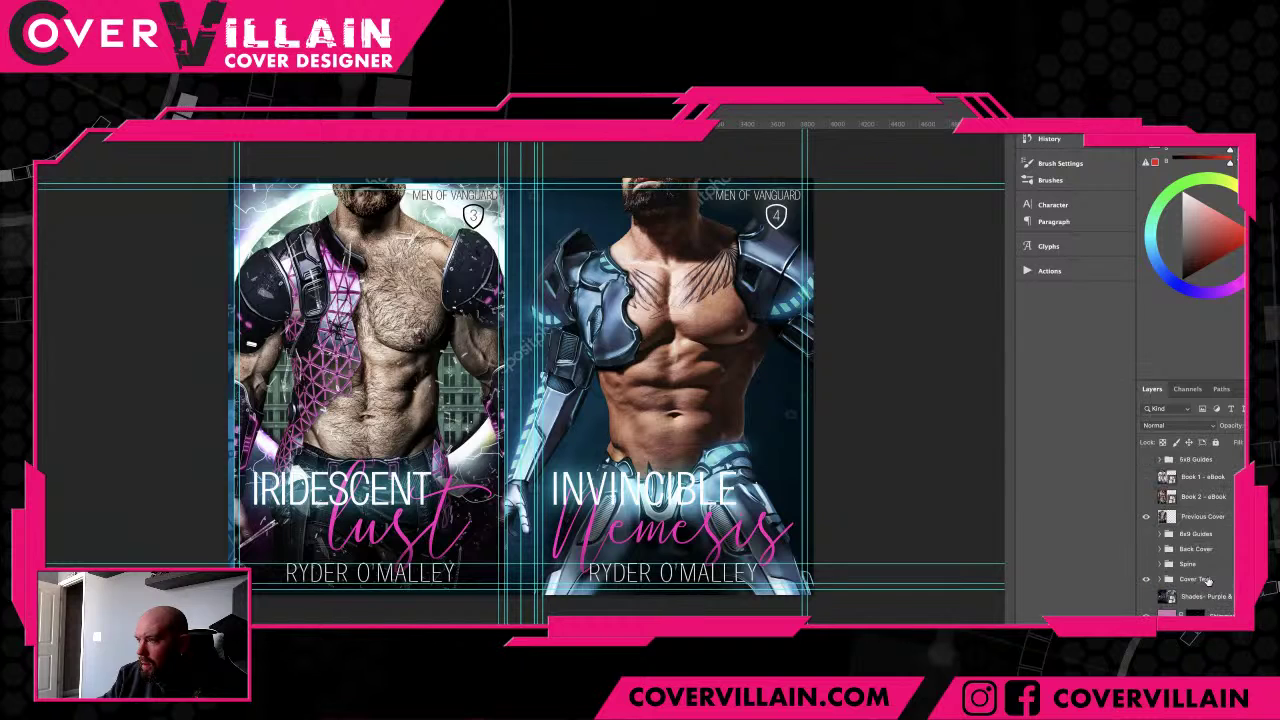
pyautogui.scroll(-10, 1200, 567)
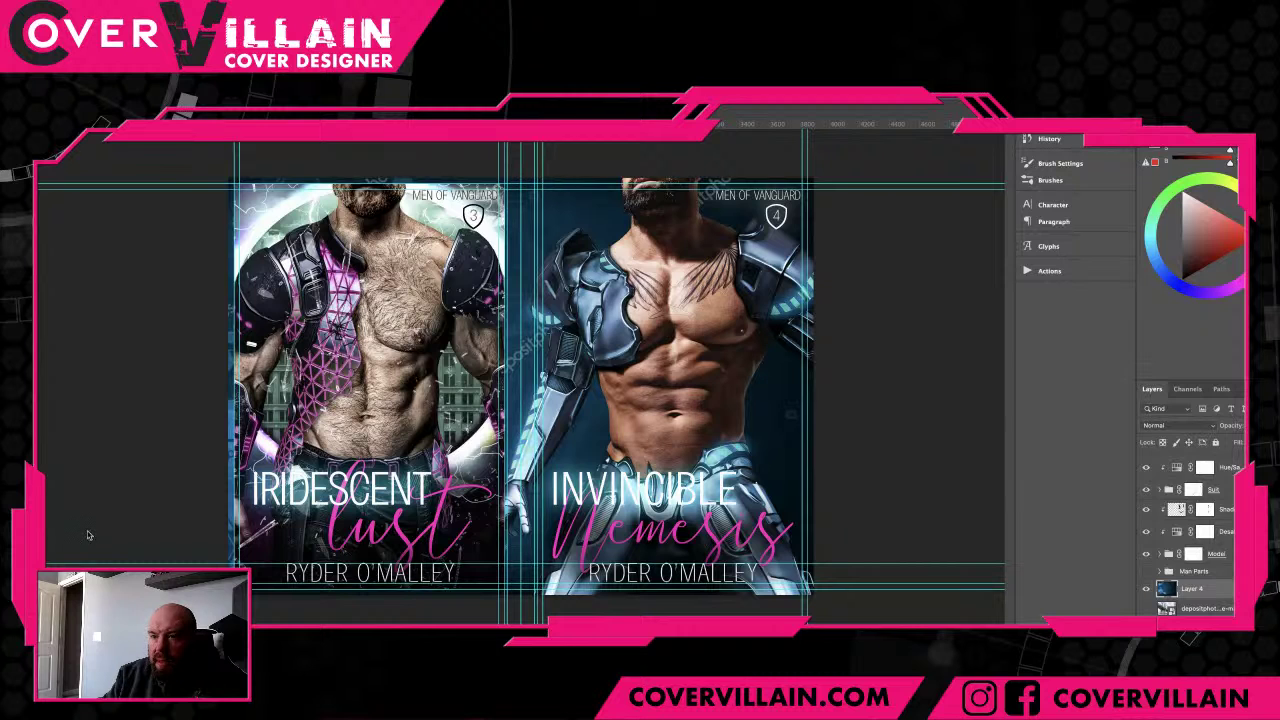
pyautogui.moveTo(208, 515); pyautogui.dragTo(759, 418)
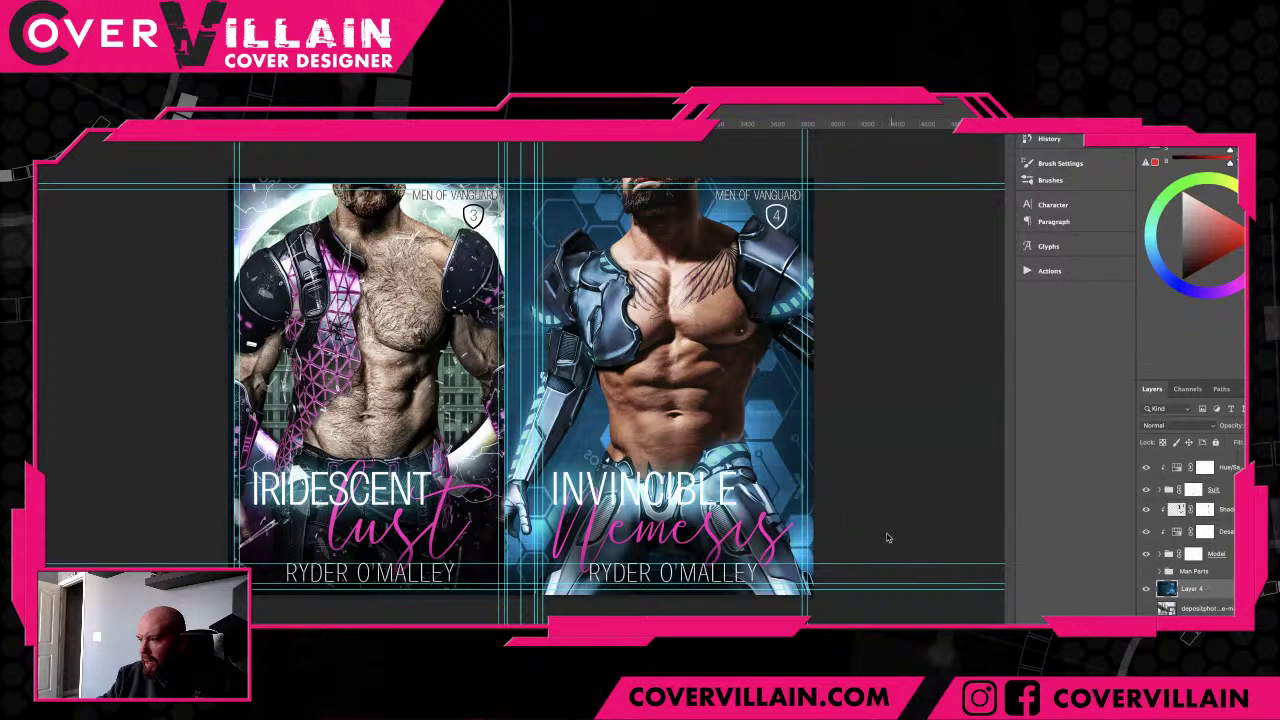
# - Place the light-blue depositphotos tech background above Layer 4 and shift it across the front cover behind the figure
pyautogui.moveTo(670, 430); pyautogui.dragTo(670, 432)
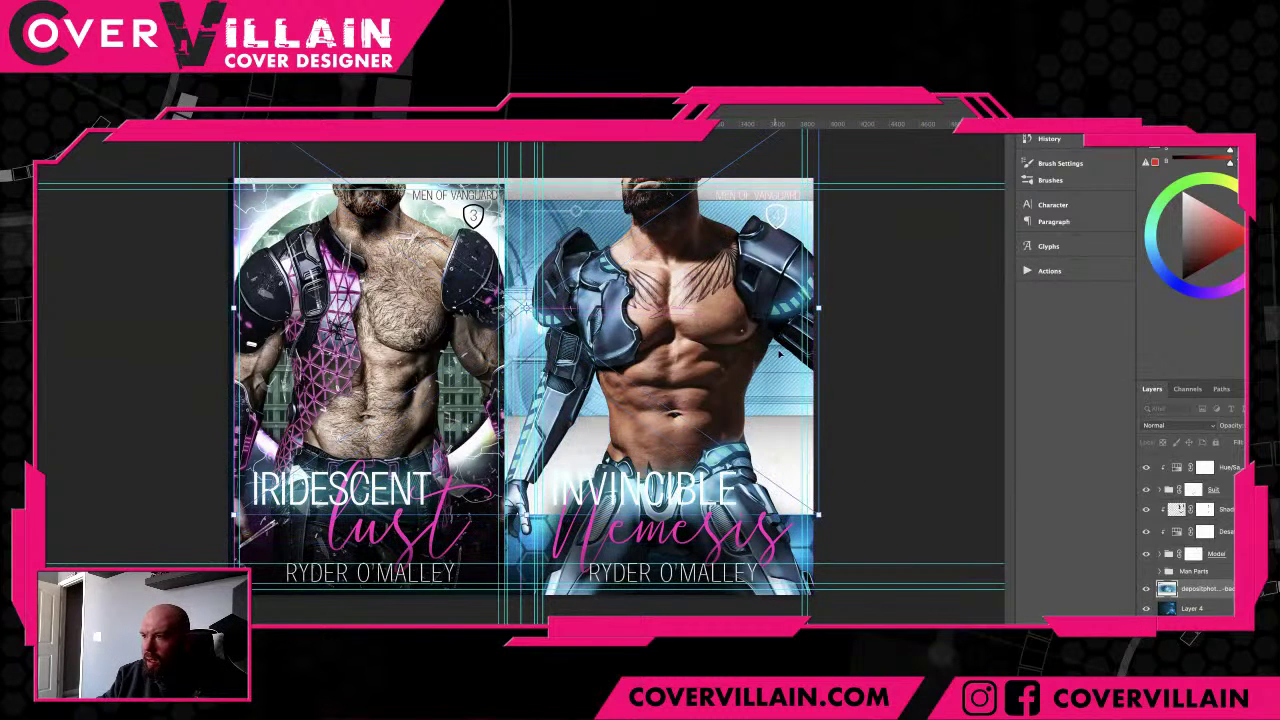
pyautogui.moveTo(806, 351); pyautogui.dragTo(942, 366)
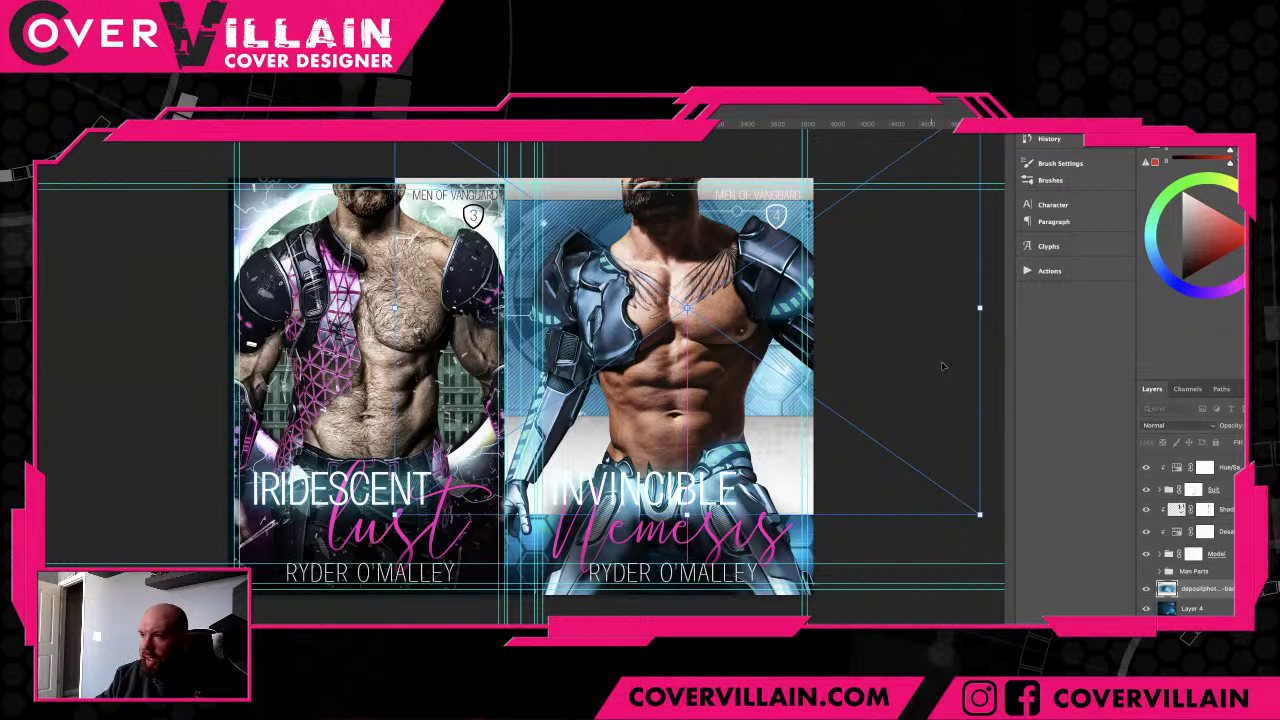
pyautogui.press('Return')
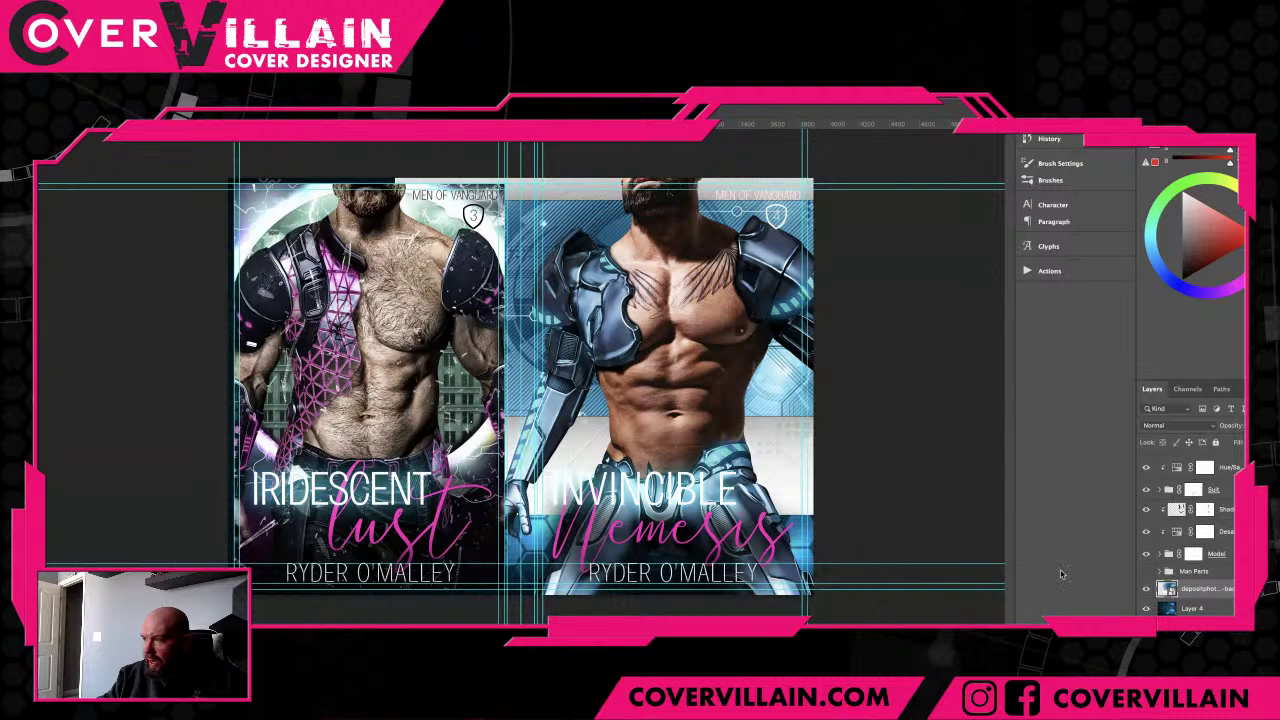
# - Enlarge the placed golden-cube depositphotos background to fill the area behind the figure, and hide its layer
pyautogui.hotkey('ctrl', 't')
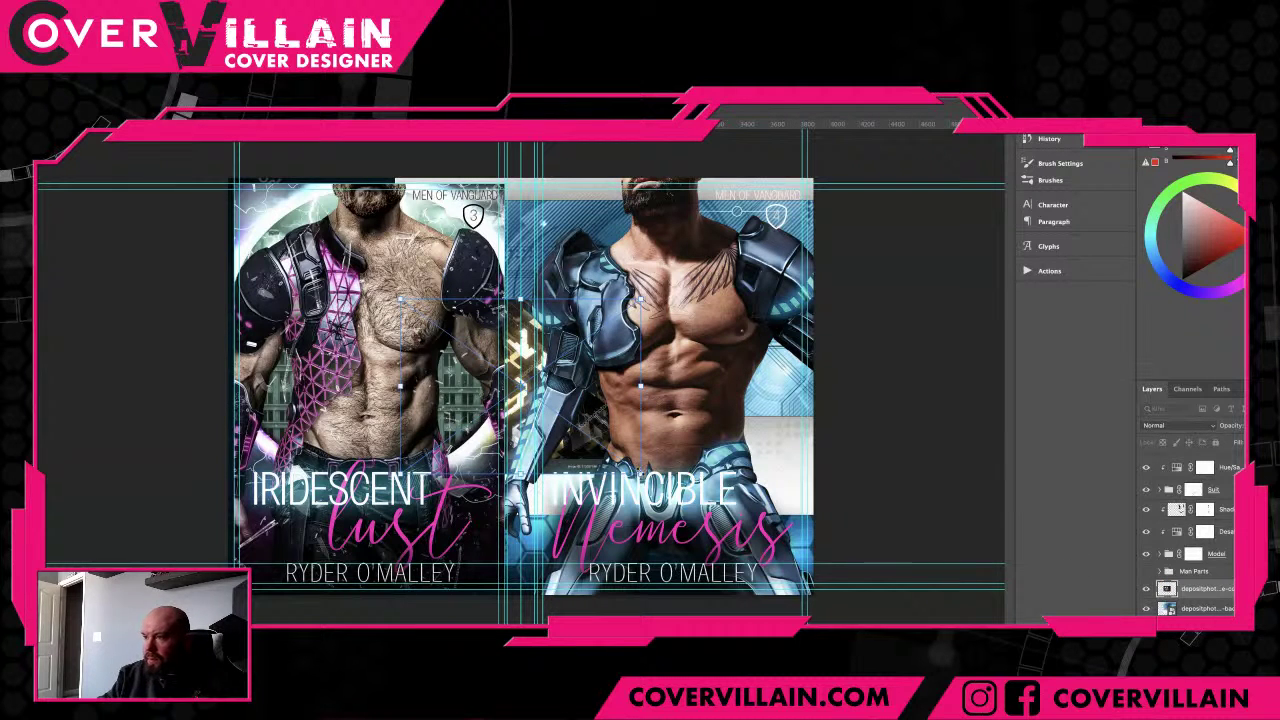
pyautogui.moveTo(641, 473); pyautogui.dragTo(835, 432)
pyautogui.press('Return')
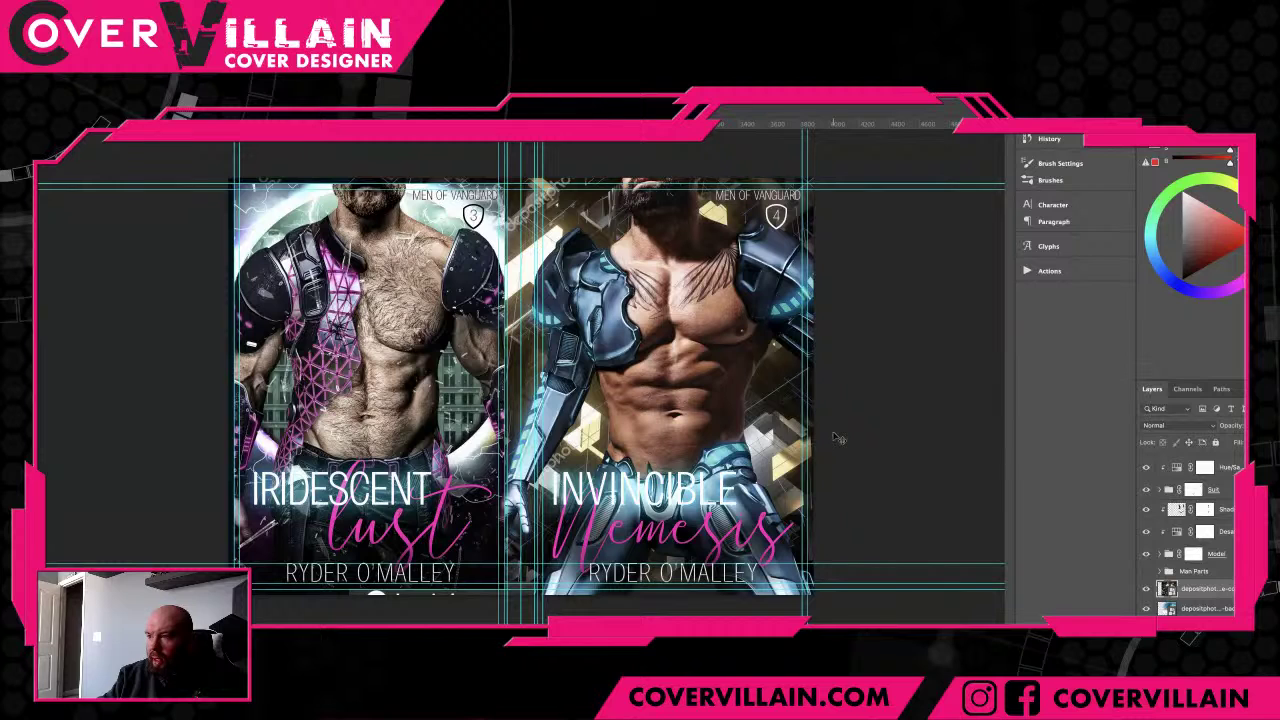
pyautogui.click(1146, 590)
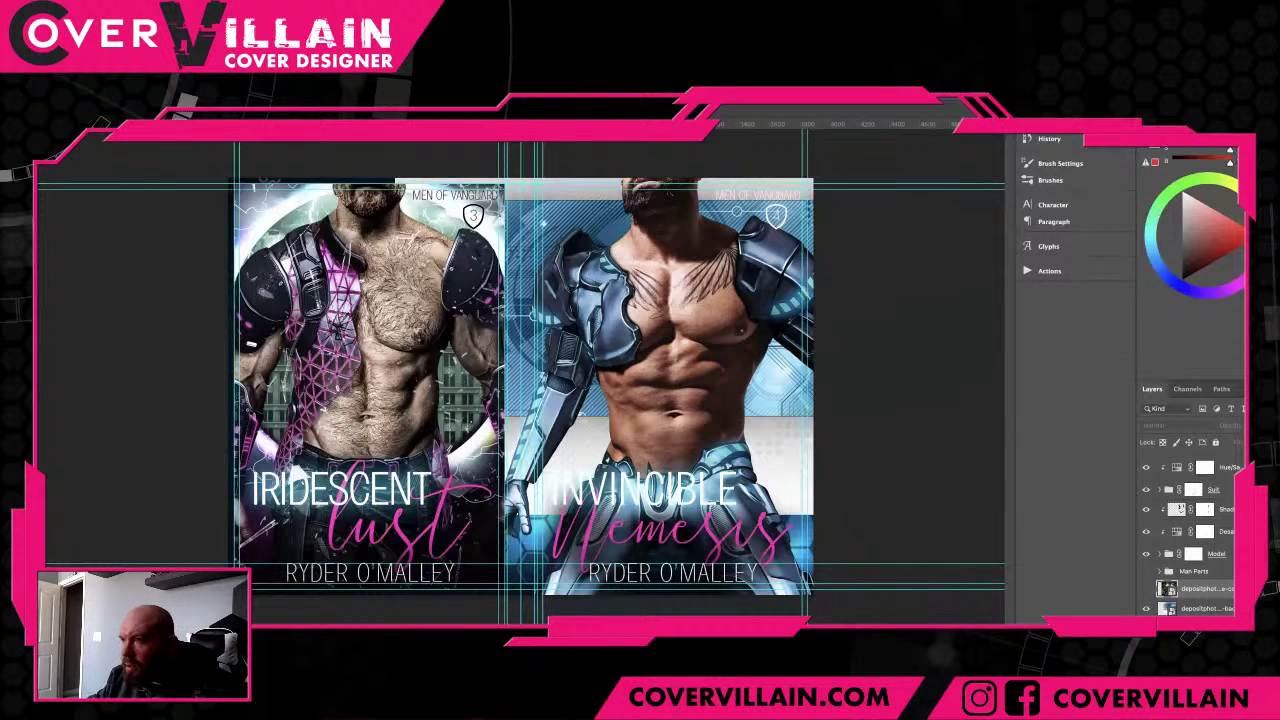
# - Try a pasted night-city photo as the background, enlarged behind the figure, and delete its layer
pyautogui.hotkey('ctrl', 'v')
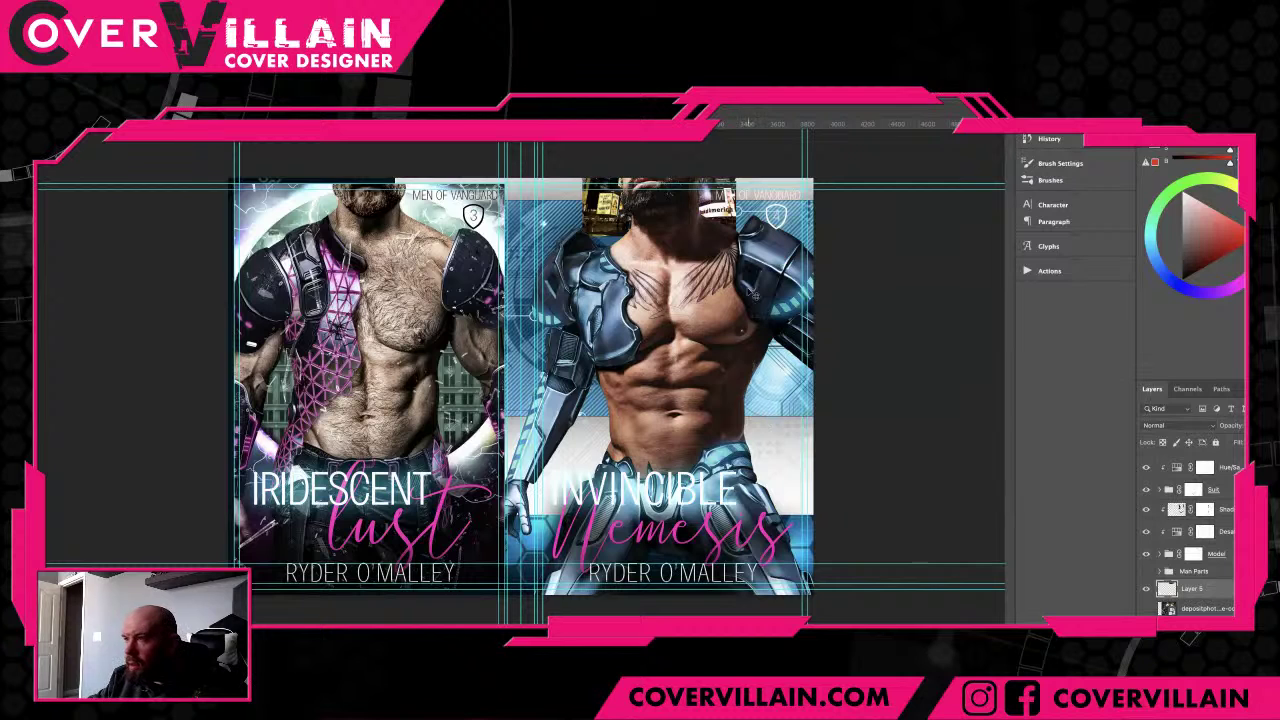
pyautogui.moveTo(703, 243); pyautogui.dragTo(673, 265)
pyautogui.hotkey('ctrl', 't')
pyautogui.moveTo(707, 307); pyautogui.dragTo(964, 480)
pyautogui.moveTo(847, 329); pyautogui.dragTo(830, 453)
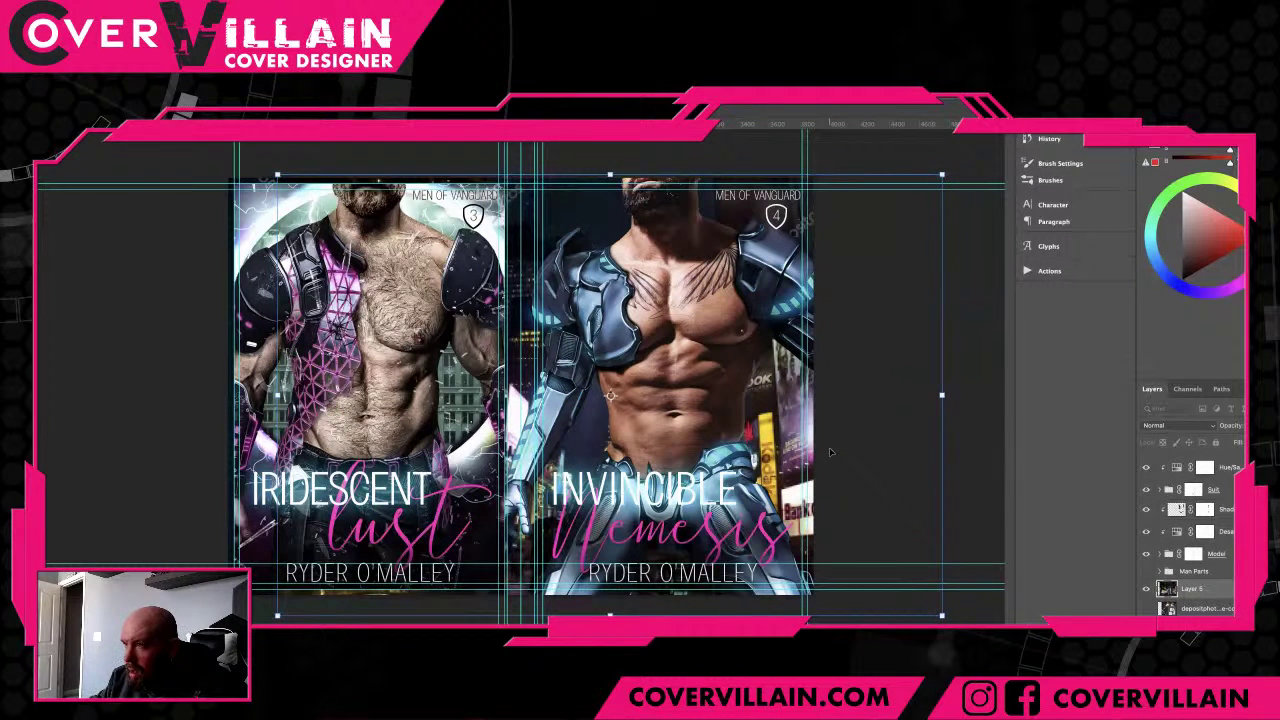
pyautogui.press('Return')
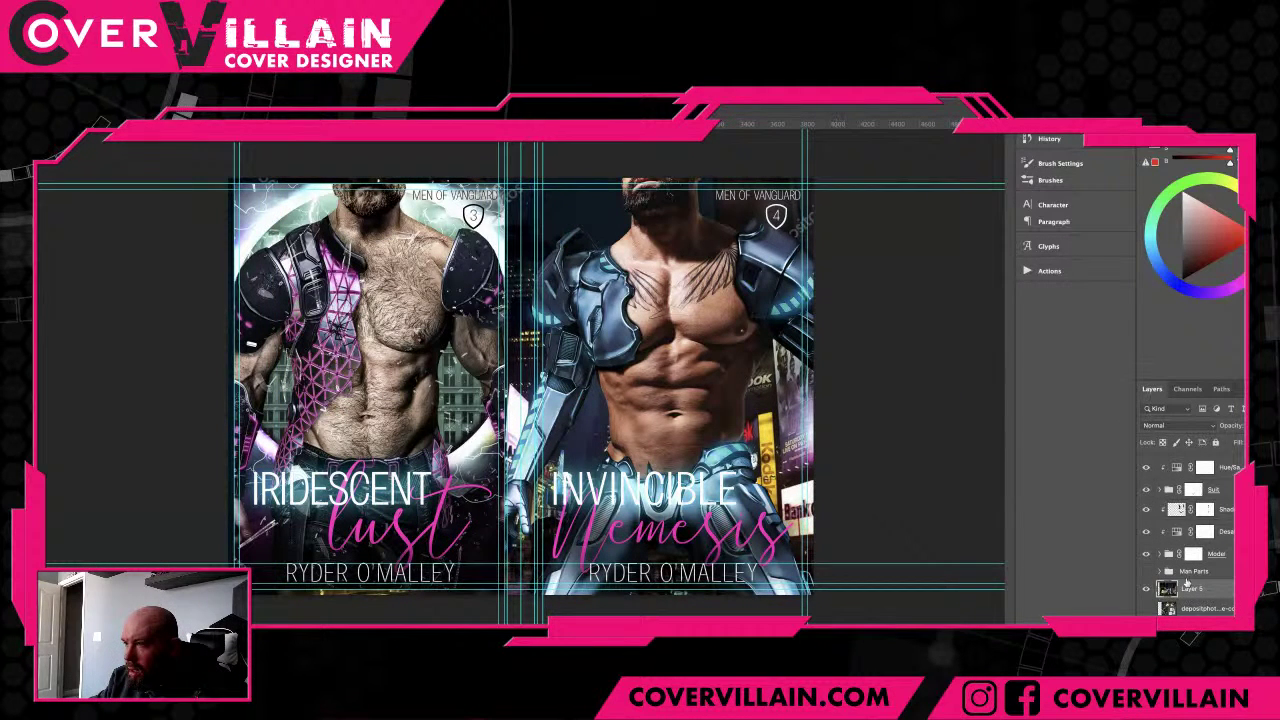
pyautogui.press('Delete')
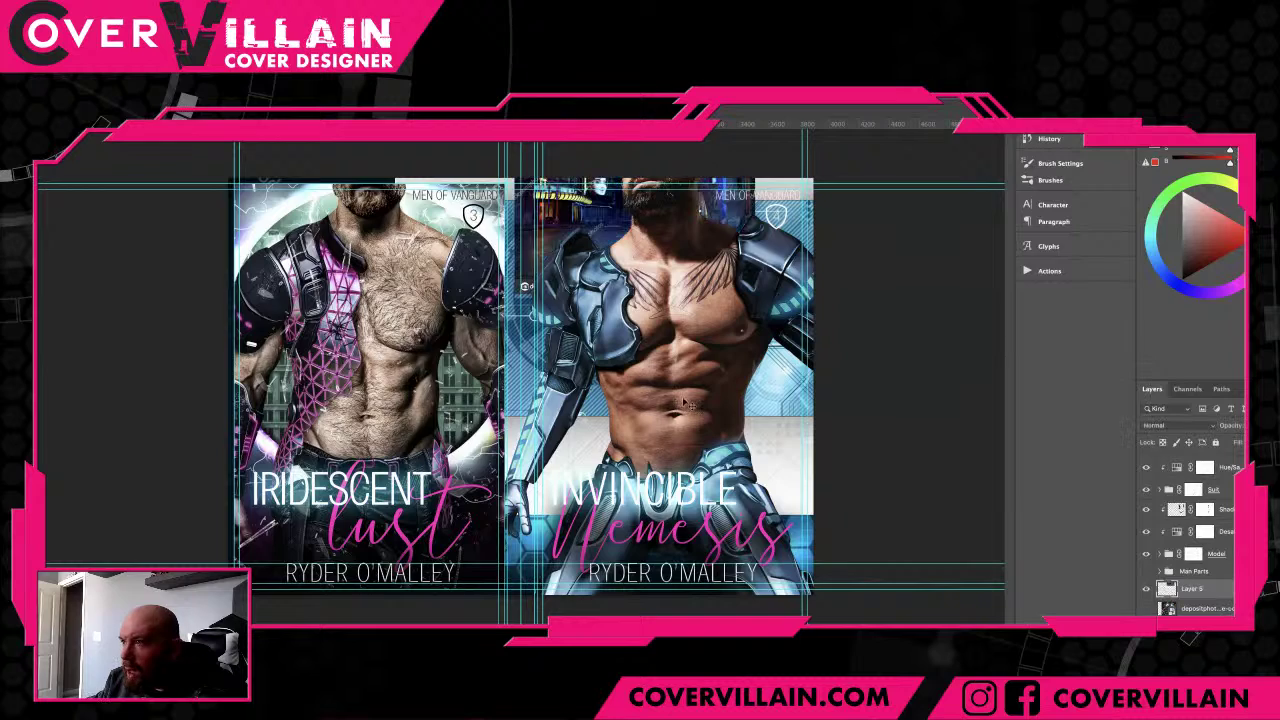
# - Position the pasted neon street photo behind the figure and enlarge it to nearly the cover's full height
pyautogui.scroll(2, 684, 398)
pyautogui.moveTo(634, 205); pyautogui.dragTo(629, 265)
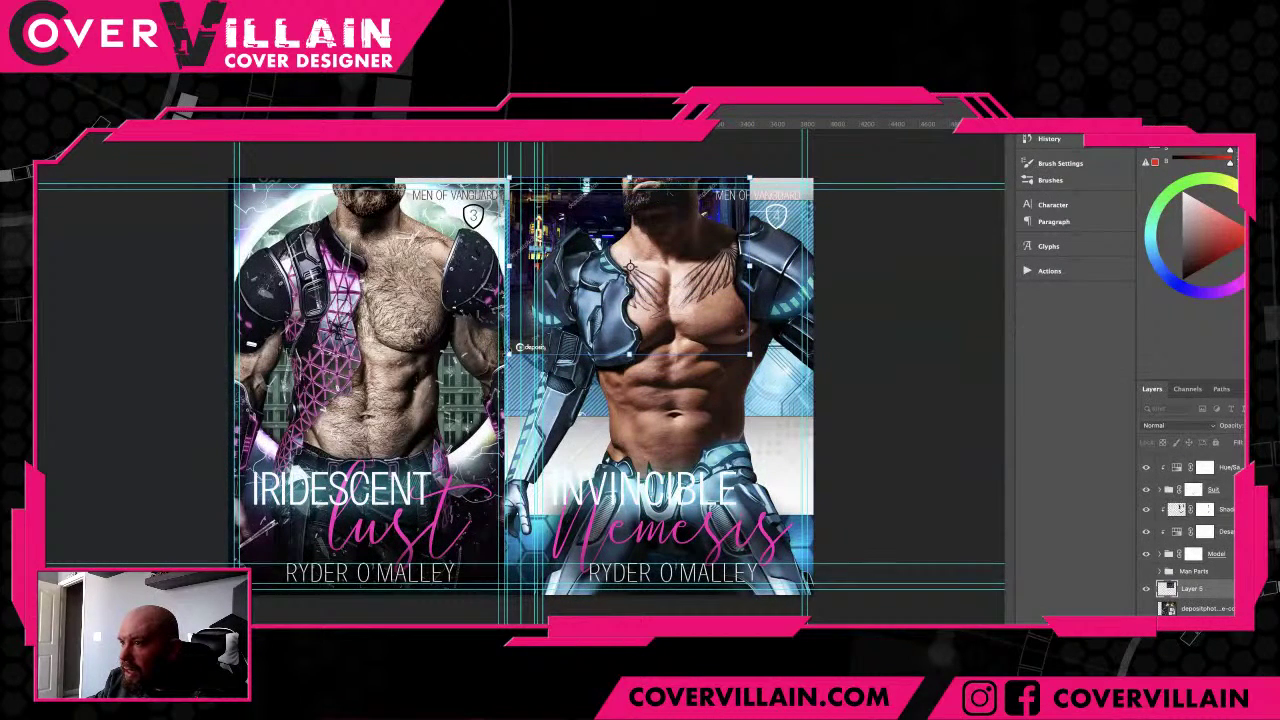
pyautogui.moveTo(506, 350); pyautogui.dragTo(493, 555)
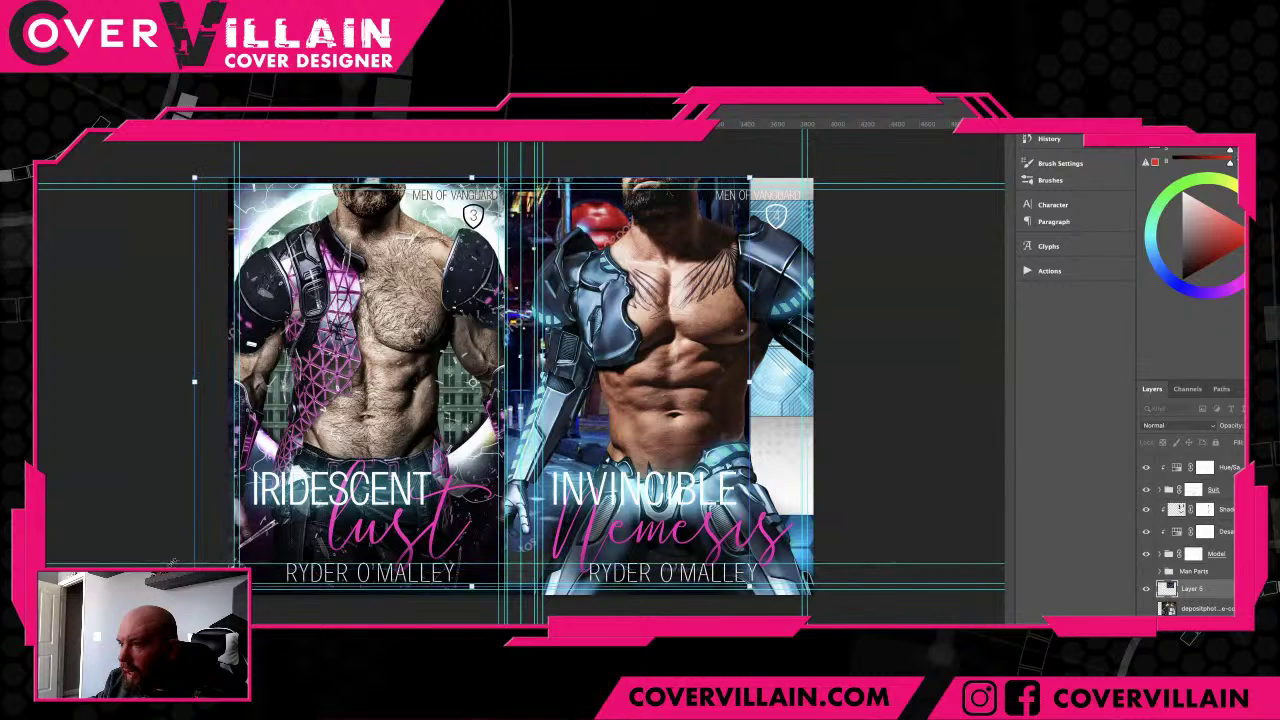
pyautogui.press('Return')
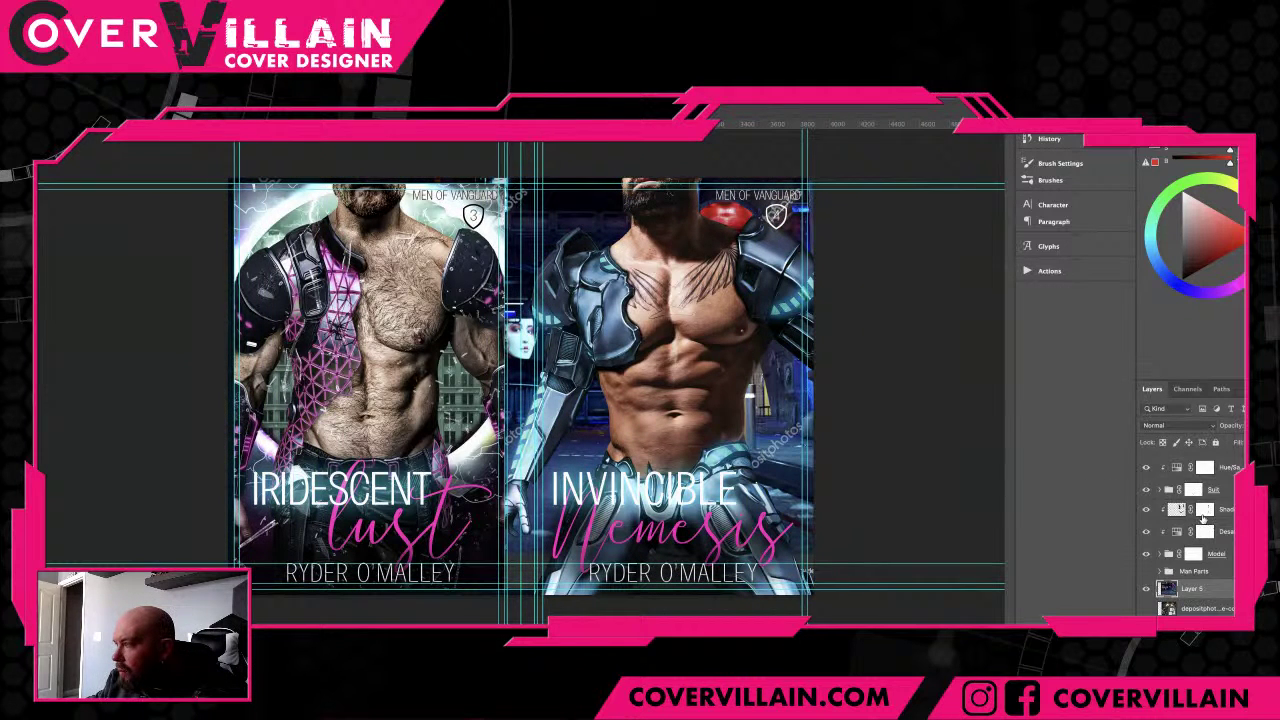
# - Hide the Previous Cover layer, then shift and enlarge the neon street photo to span both the back and front covers
pyautogui.scroll(5, 1204, 520)
pyautogui.click(1147, 517)
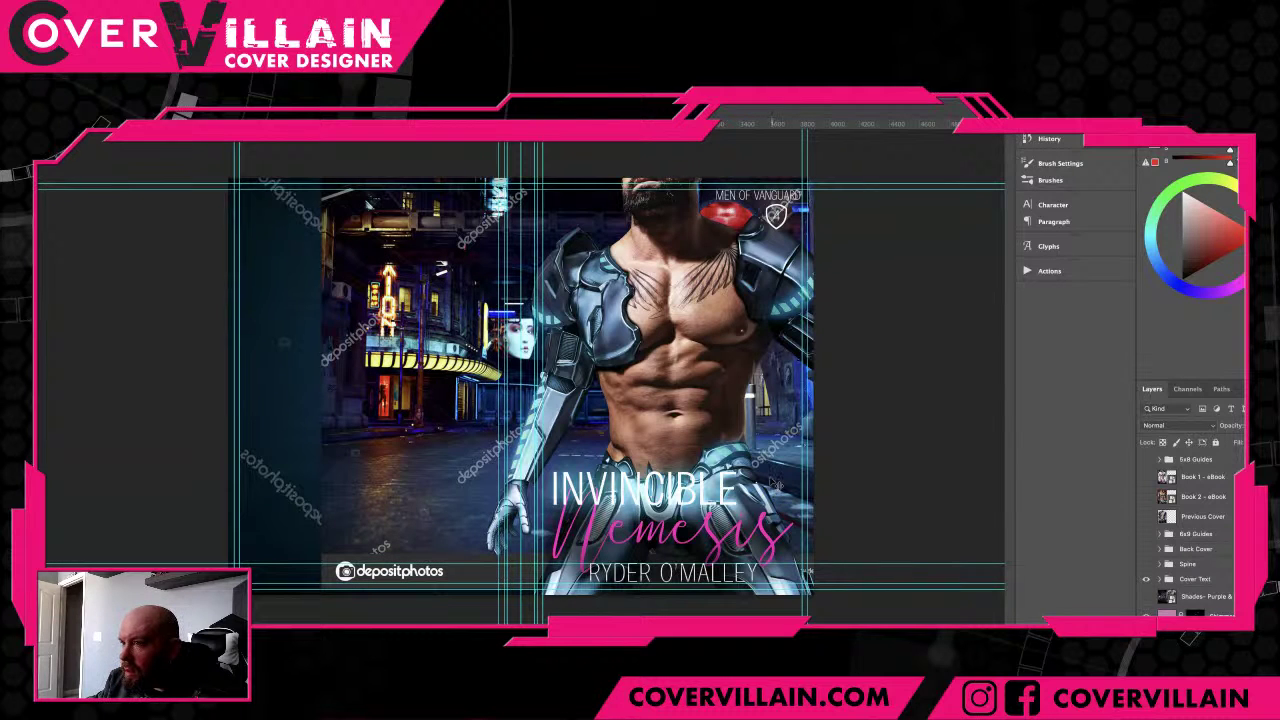
pyautogui.moveTo(718, 430); pyautogui.dragTo(697, 430)
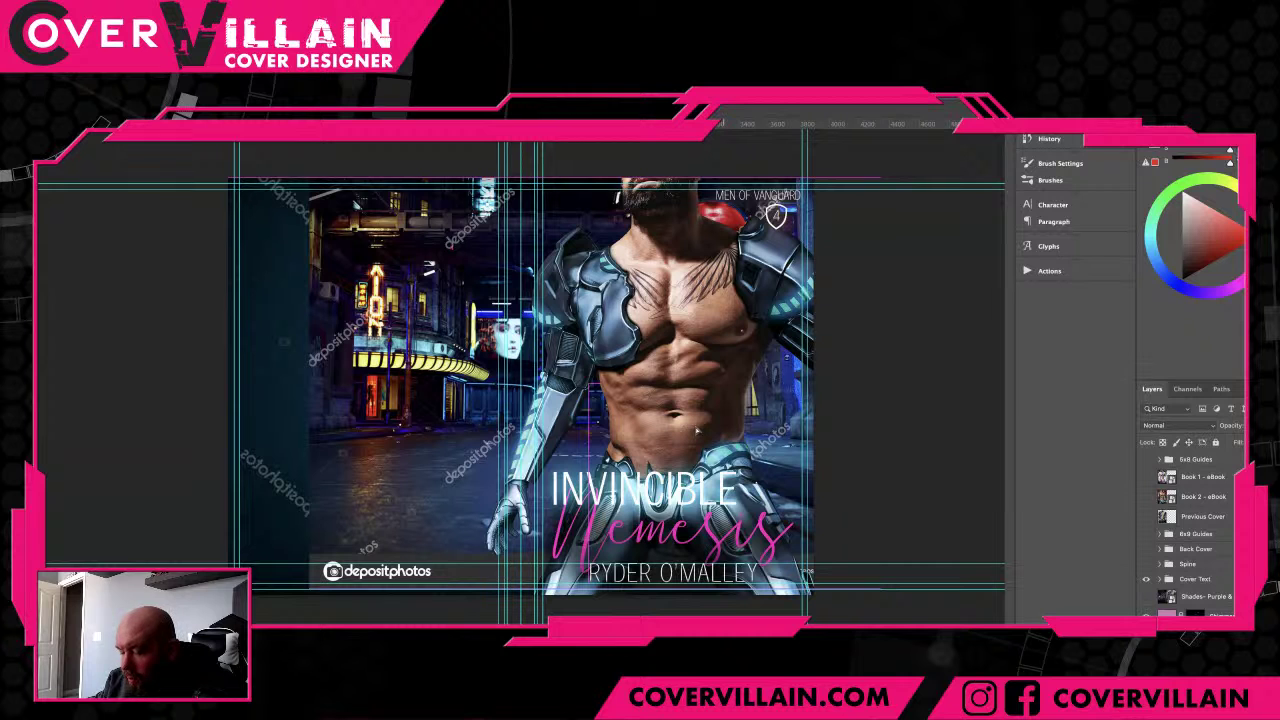
pyautogui.moveTo(697, 430); pyautogui.dragTo(646, 430)
pyautogui.moveTo(257, 587); pyautogui.dragTo(189, 637)
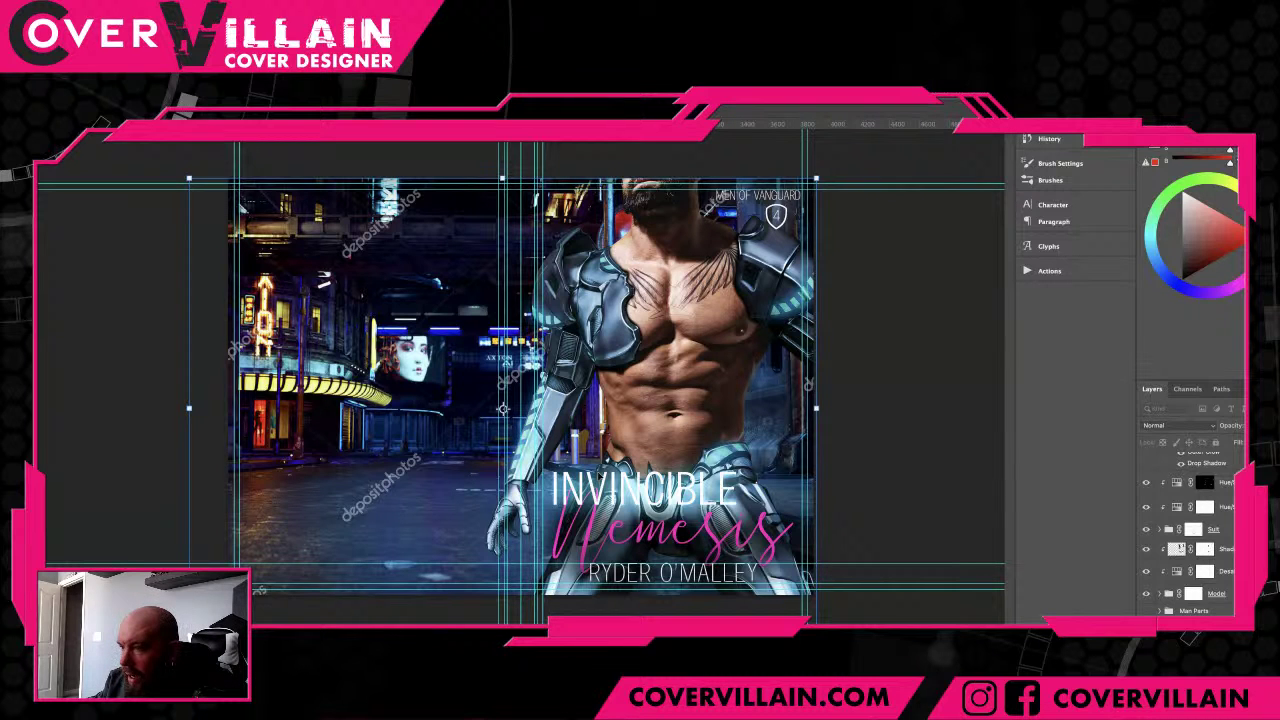
pyautogui.press('Return')
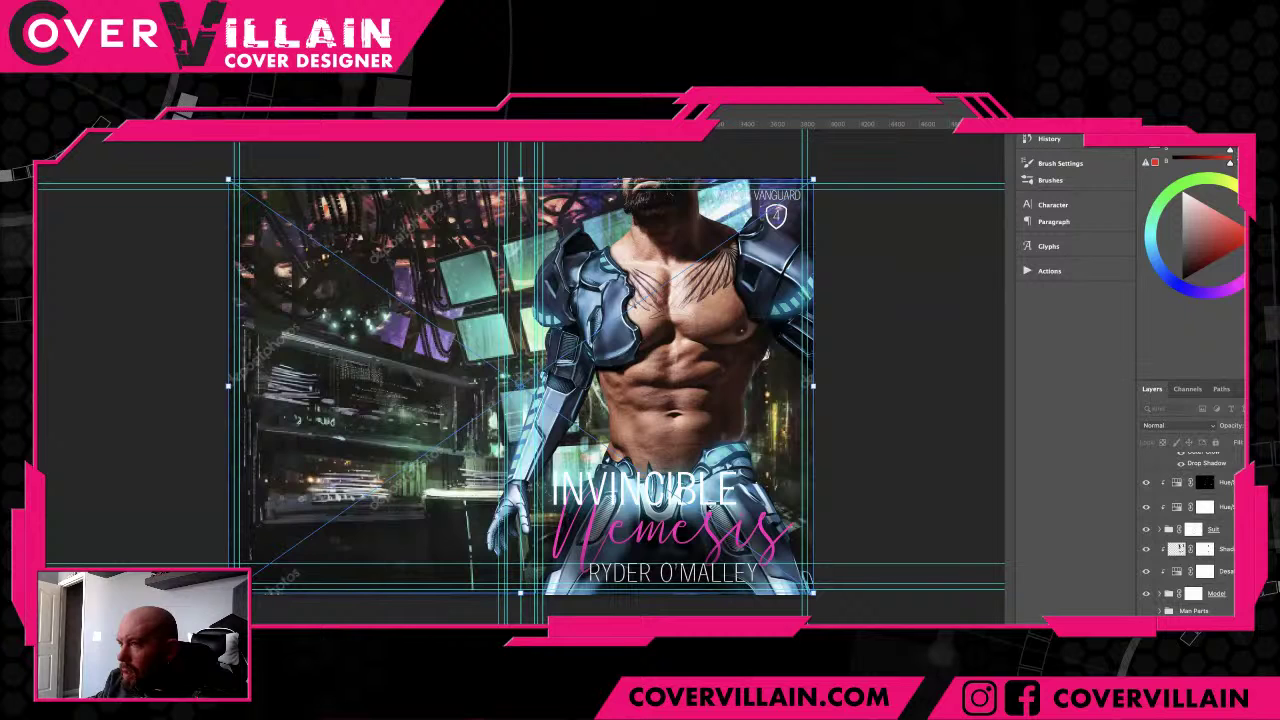
# - Try two placed depositphotos cyberpunk room images behind the figure with the Screen blend mode, and remove both layers
pyautogui.press('Return')
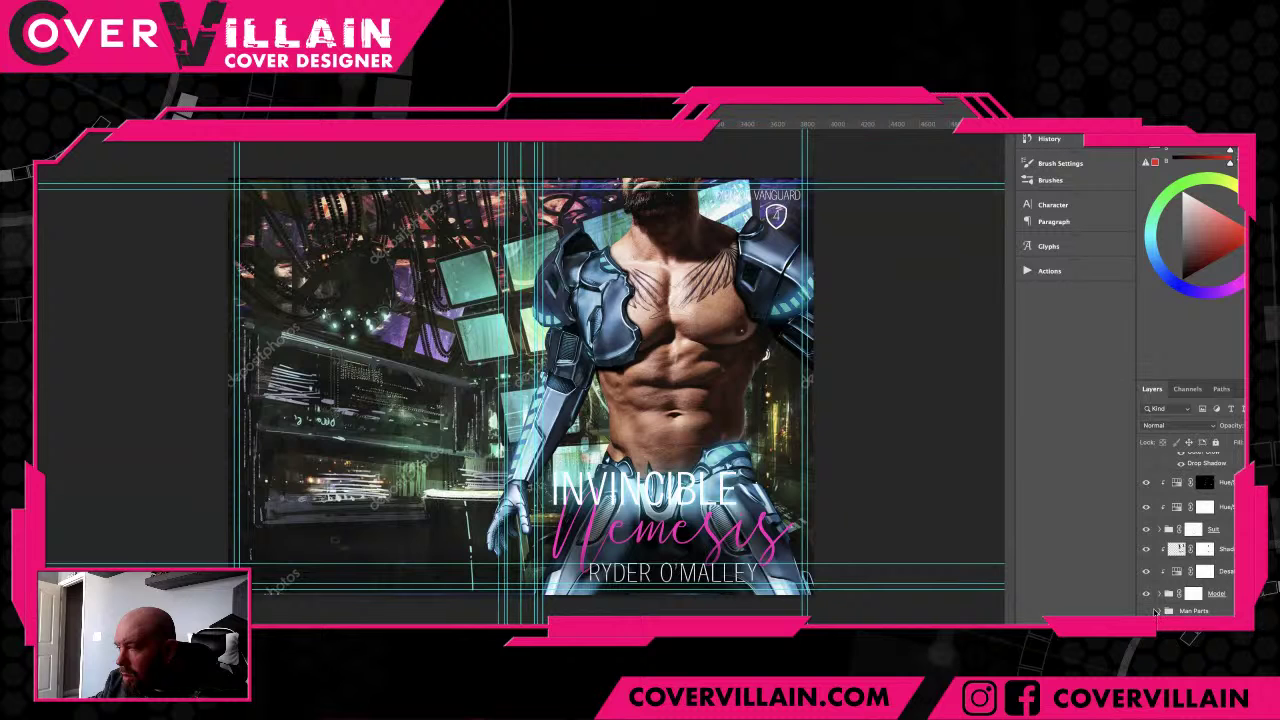
pyautogui.click(1172, 593)
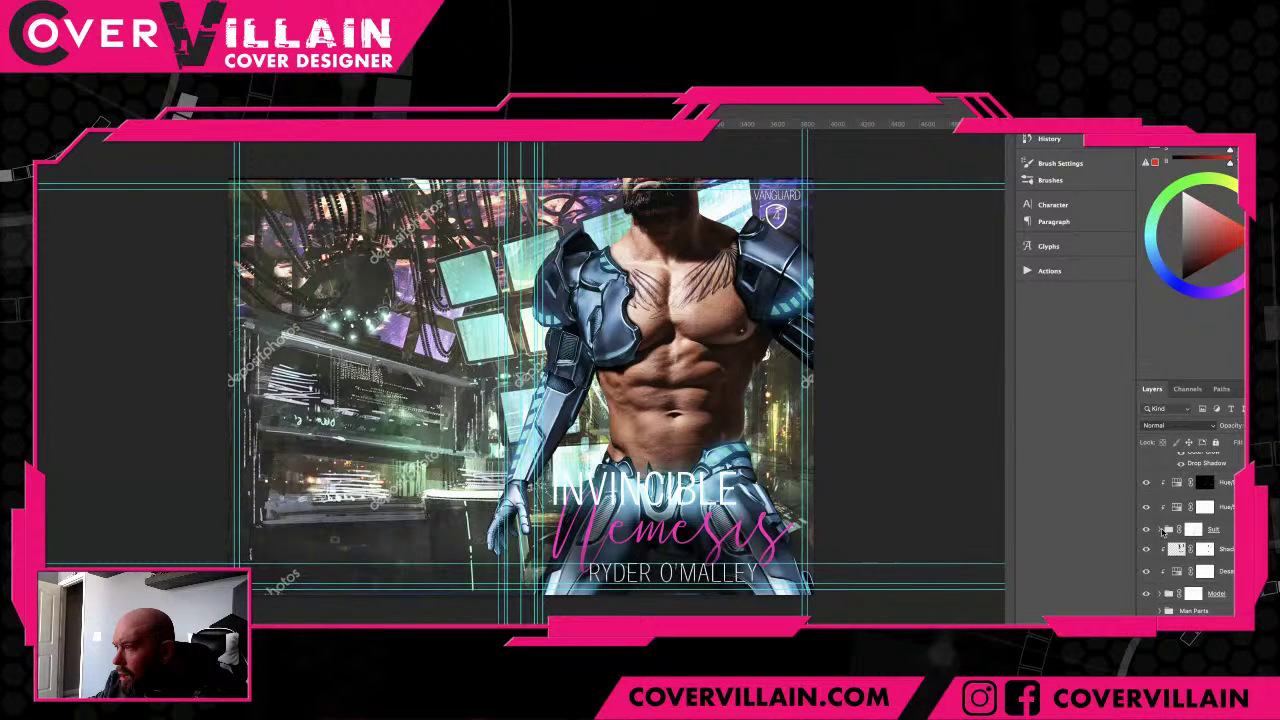
pyautogui.hotkey('shift', 'alt', 's')
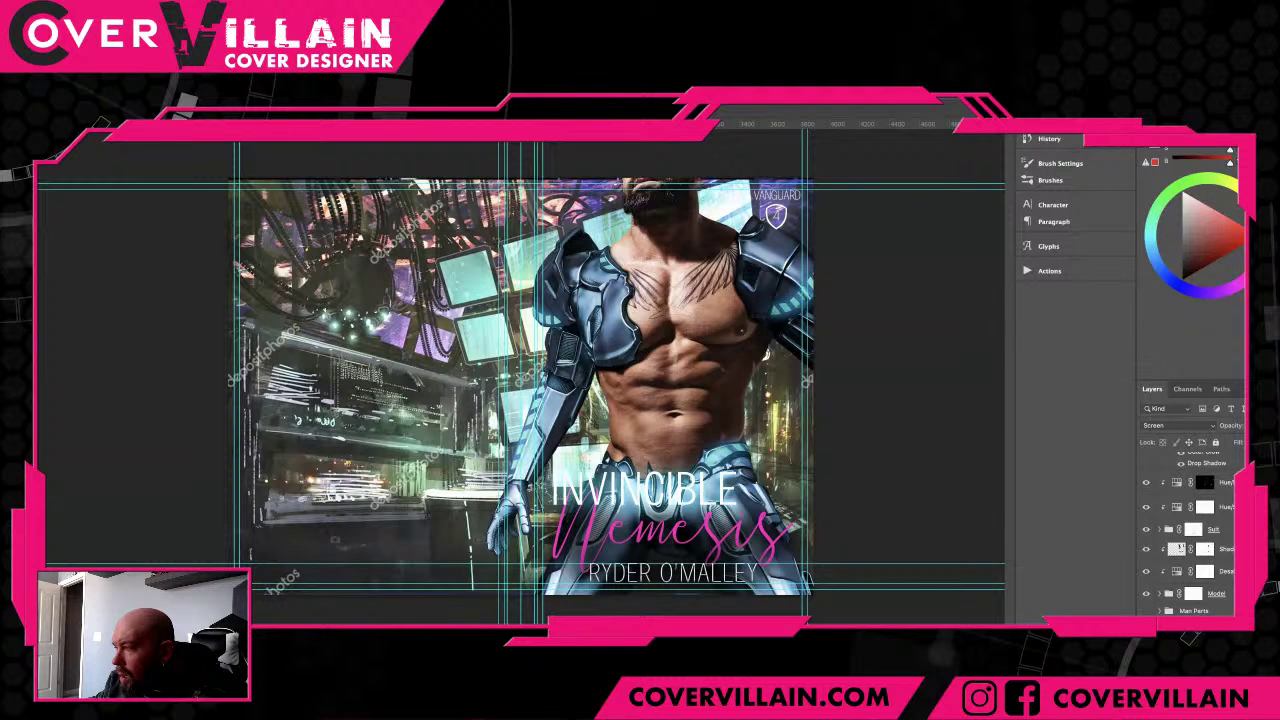
pyautogui.scroll(-3, 1190, 530)
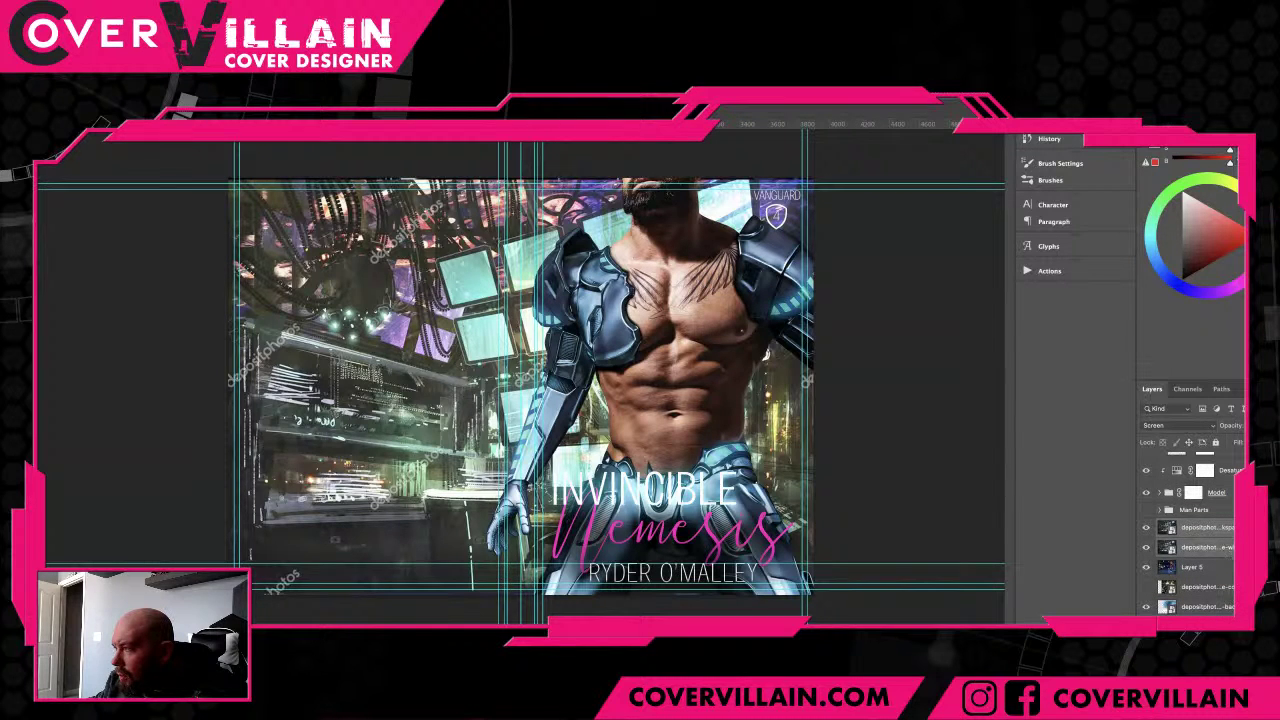
pyautogui.click(1192, 567)
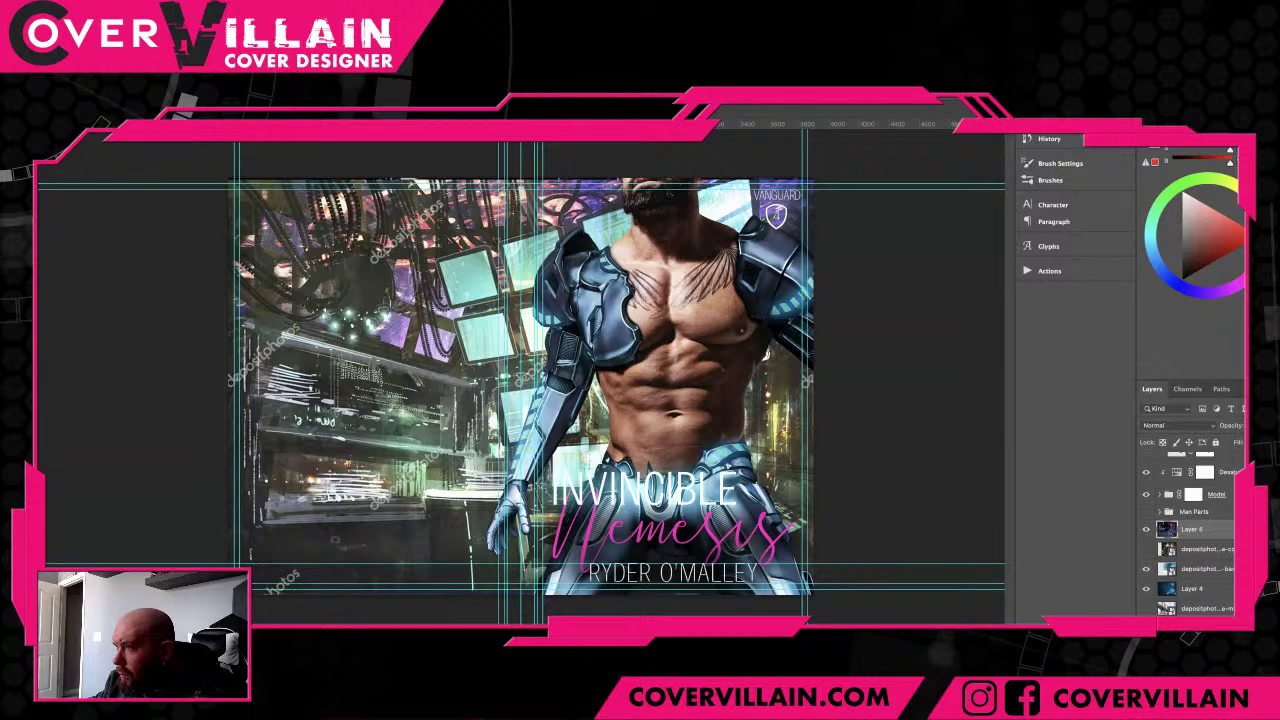
# - Hide the neon street photo on Layer 5 and view the hexagon background without and with the light-blue tech image
pyautogui.moveTo(1146, 529); pyautogui.dragTo(1148, 568)
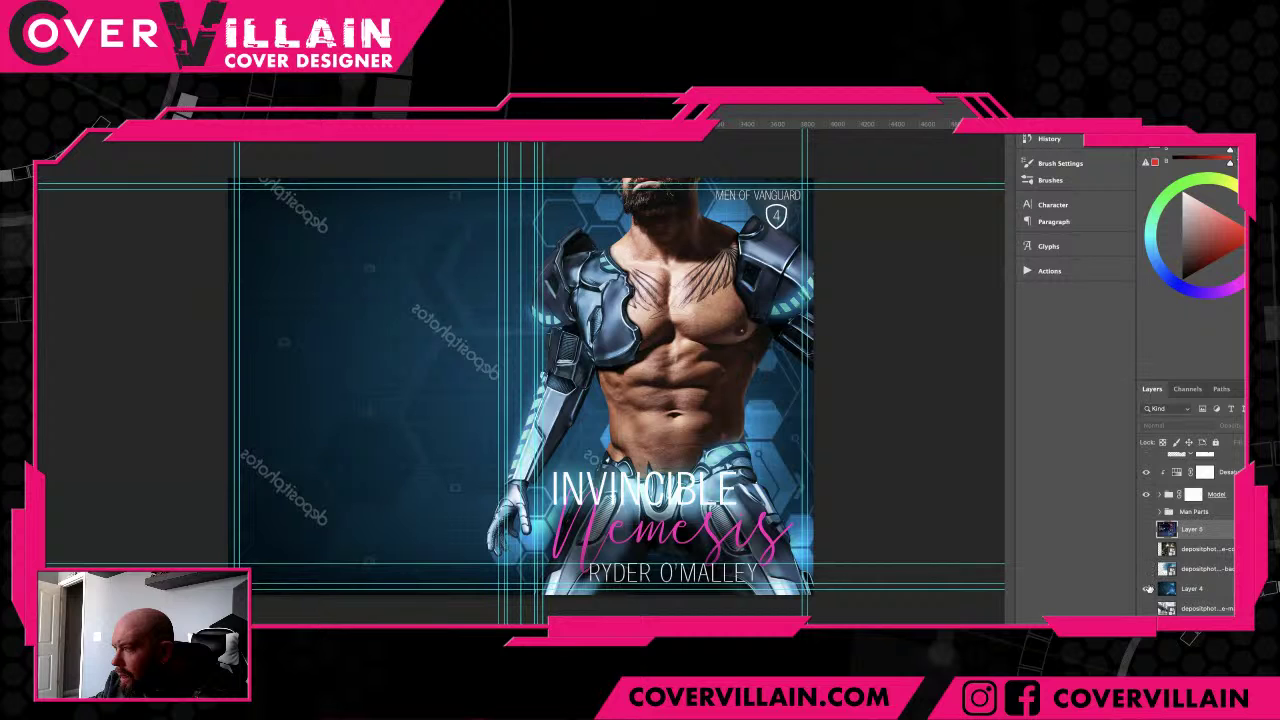
pyautogui.click(1146, 569)
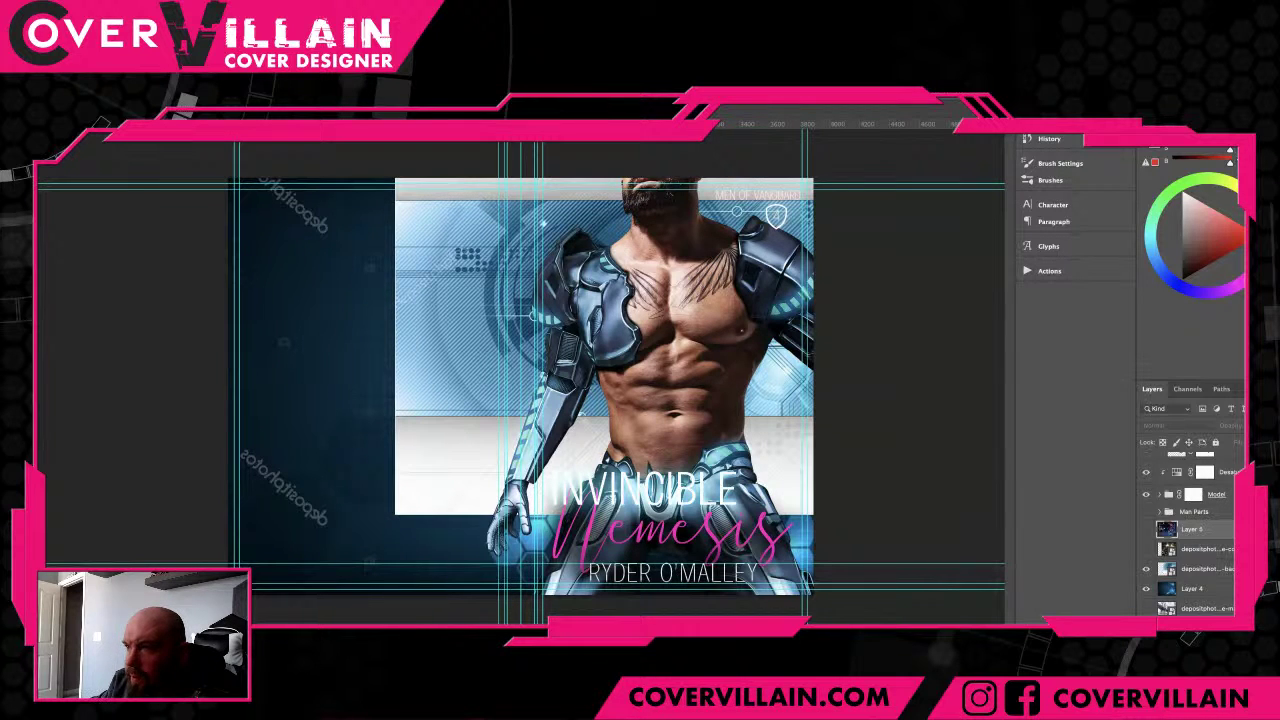
# - Paste the neon grid horizon image behind the figure, then enlarge and position it to span both the back and front covers
pyautogui.hotkey('ctrl', 'v')
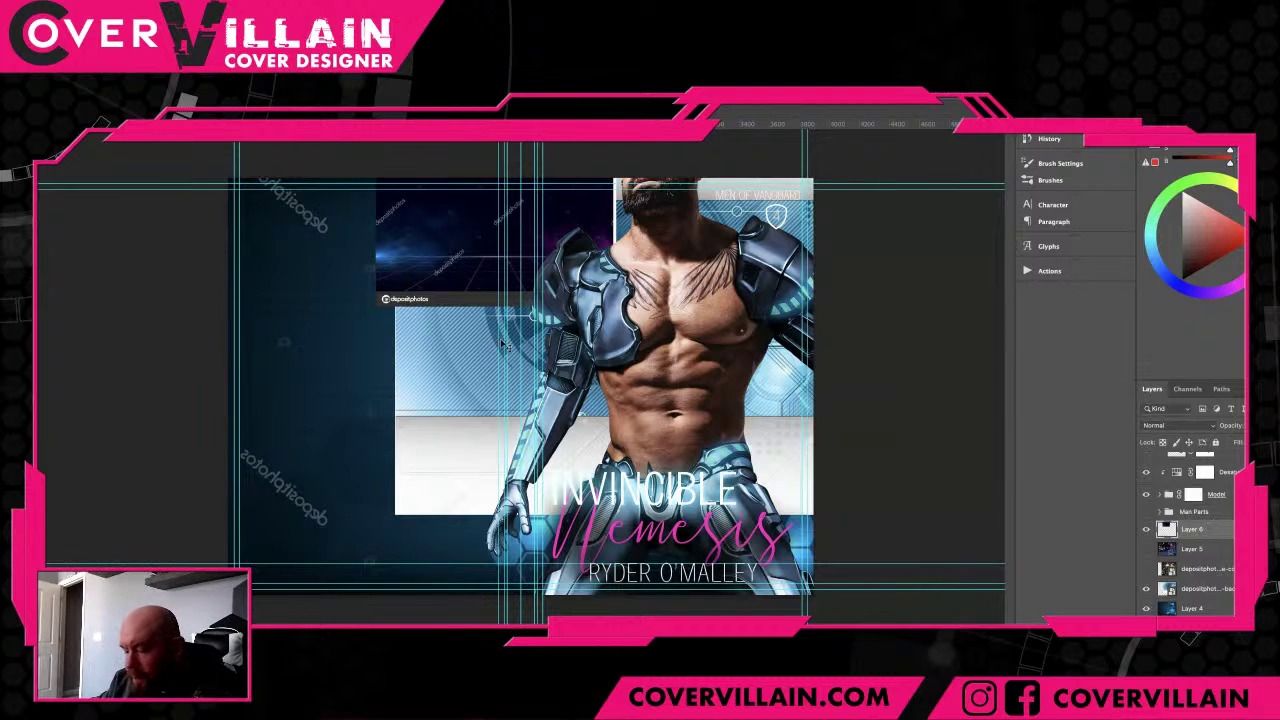
pyautogui.hotkey('ctrl', 't')
pyautogui.moveTo(378, 310); pyautogui.dragTo(144, 455)
pyautogui.moveTo(300, 250); pyautogui.dragTo(456, 415)
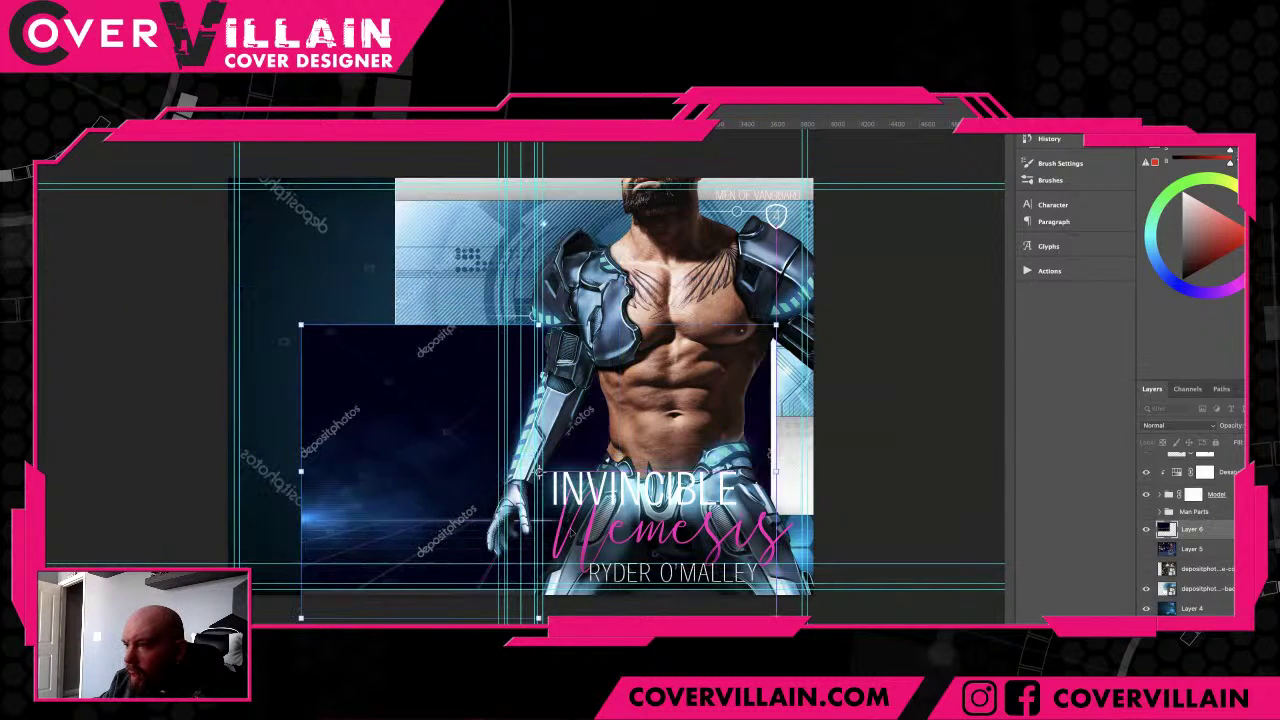
pyautogui.moveTo(302, 325); pyautogui.dragTo(170, 244)
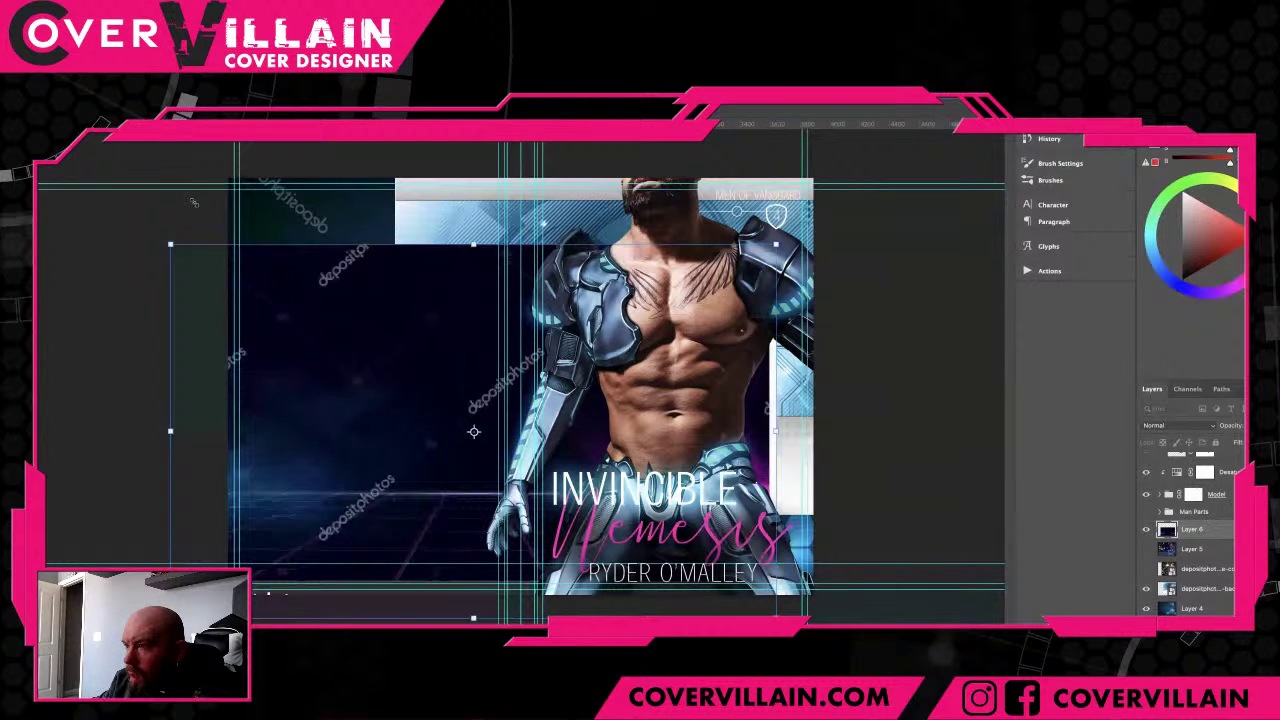
pyautogui.moveTo(194, 203); pyautogui.dragTo(772, 410)
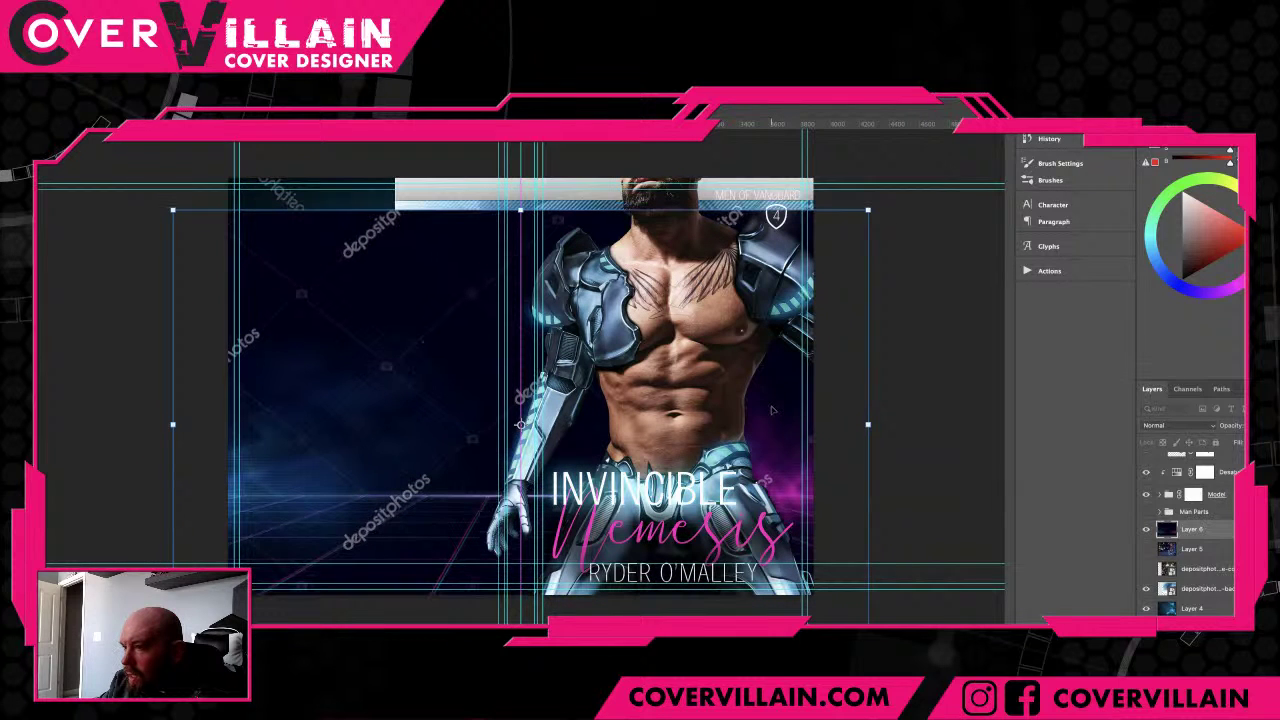
pyautogui.moveTo(868, 211); pyautogui.dragTo(927, 163)
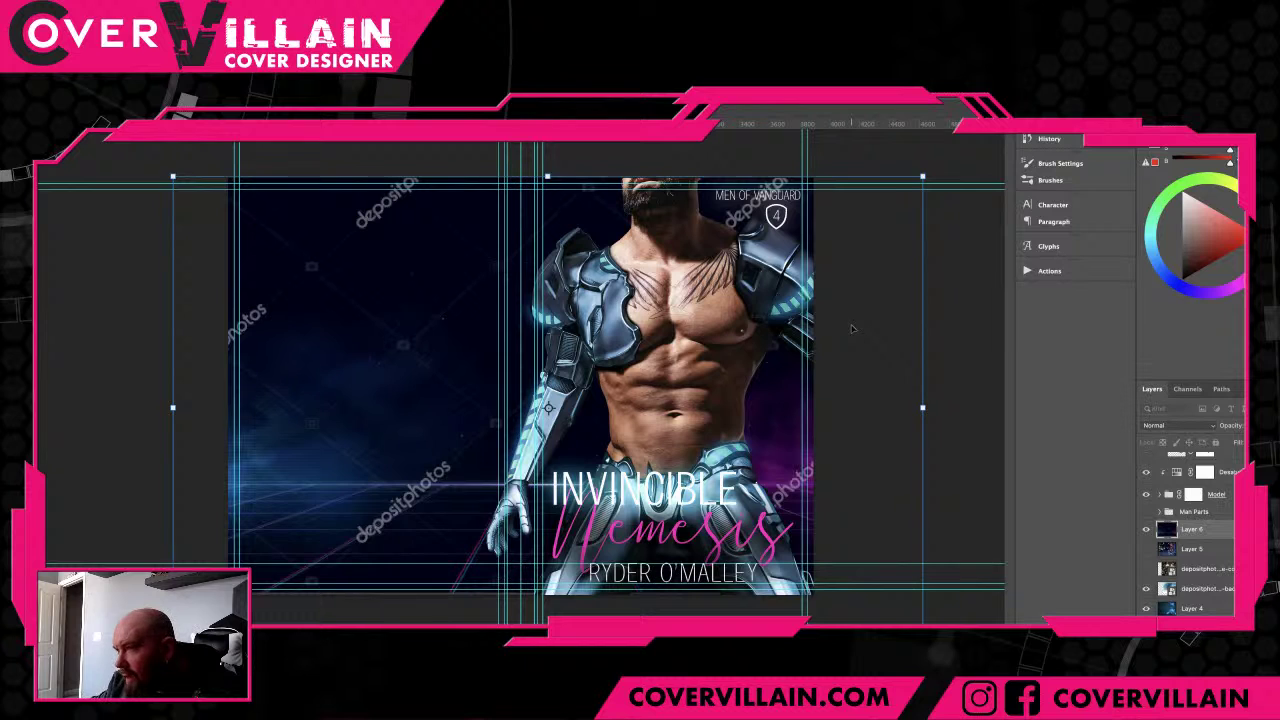
pyautogui.press('Return')
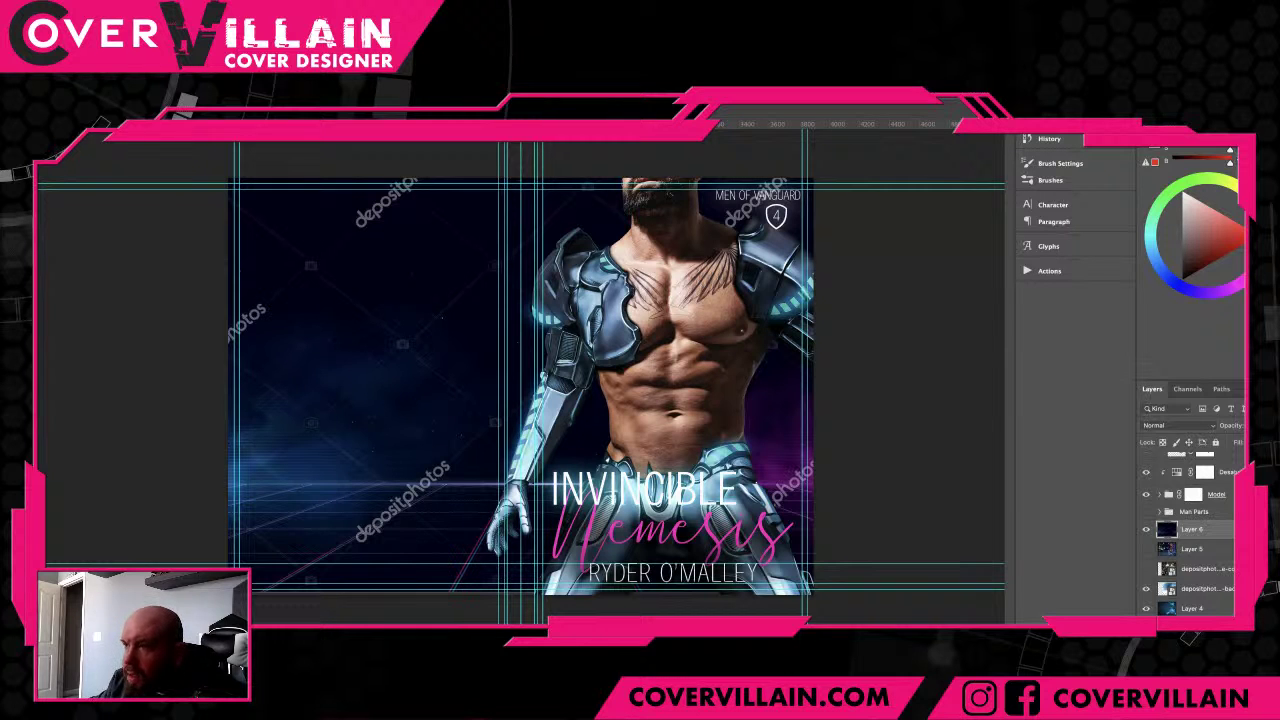
# - Paste the ruined city skyline photo over the neon grid image and enlarge it across the lower half of both covers
pyautogui.hotkey('ctrl', 'v')
pyautogui.moveTo(471, 248); pyautogui.dragTo(469, 428)
pyautogui.moveTo(562, 445); pyautogui.dragTo(725, 496)
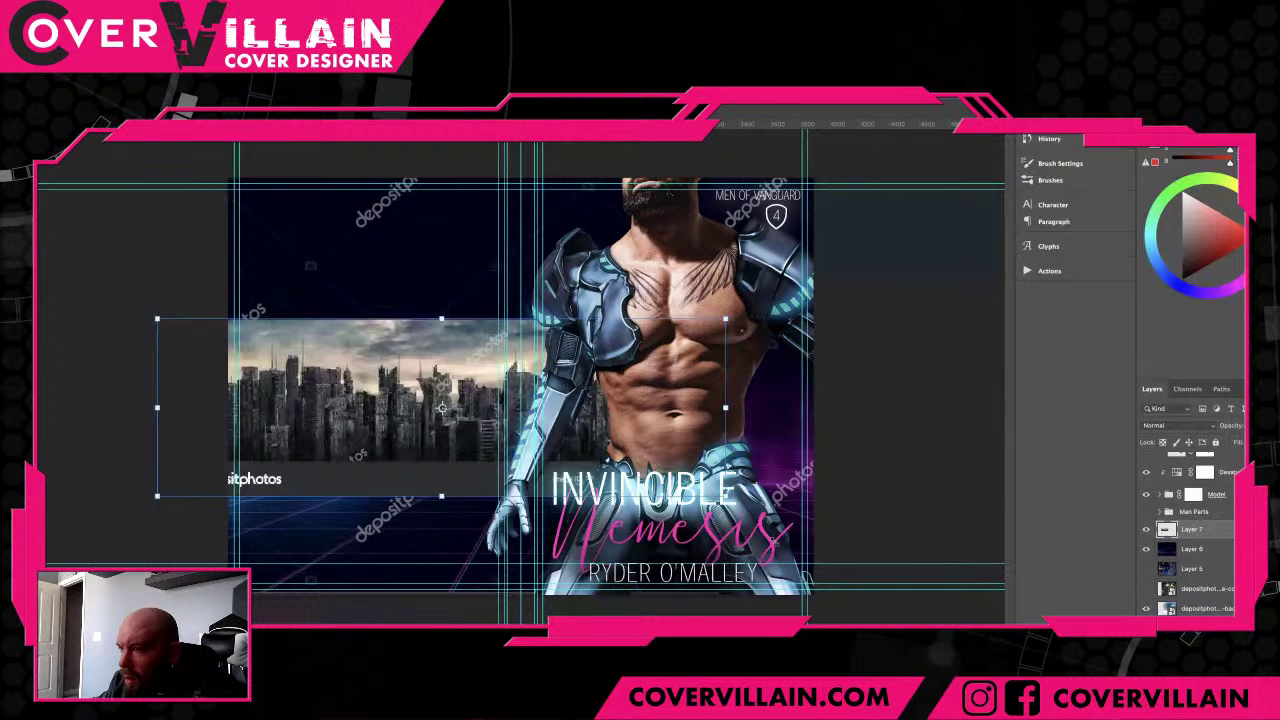
pyautogui.moveTo(725, 496); pyautogui.dragTo(804, 521)
pyautogui.moveTo(356, 419); pyautogui.dragTo(448, 541)
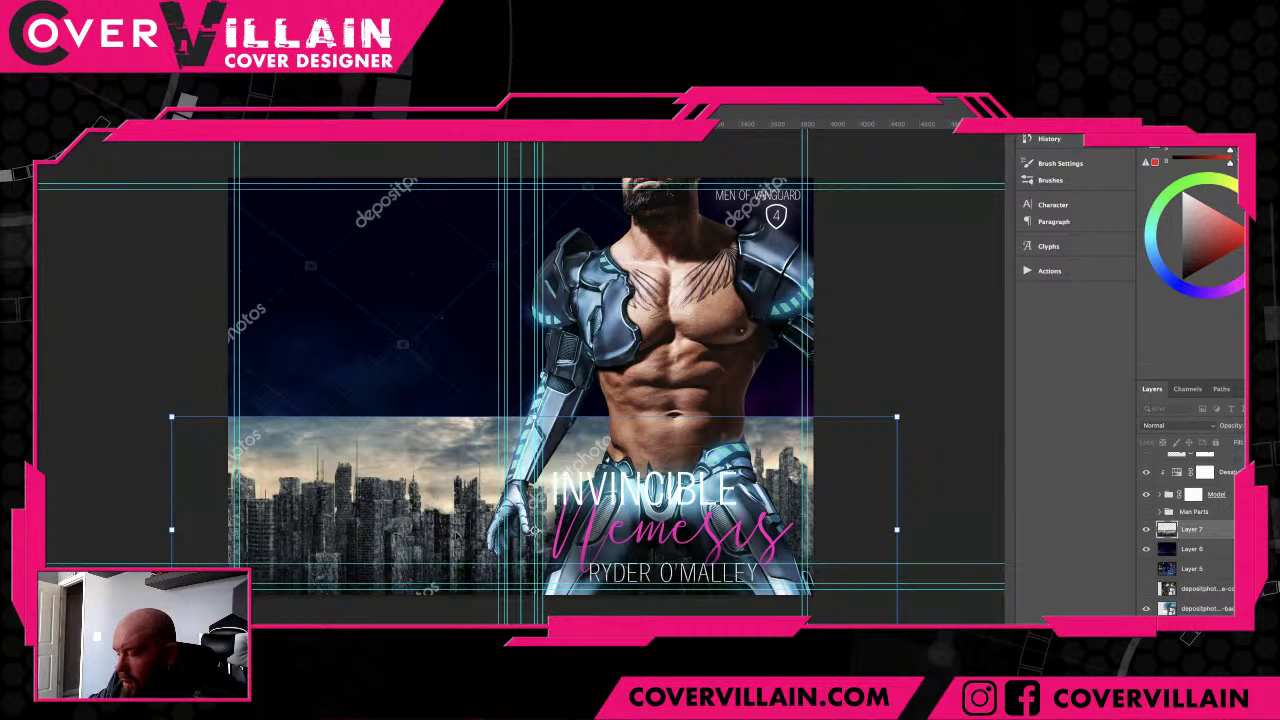
pyautogui.press('Return')
# - Enlarge the city skyline further and shift it so the buildings rise behind the figure's waist
pyautogui.moveTo(599, 472); pyautogui.dragTo(605, 463)
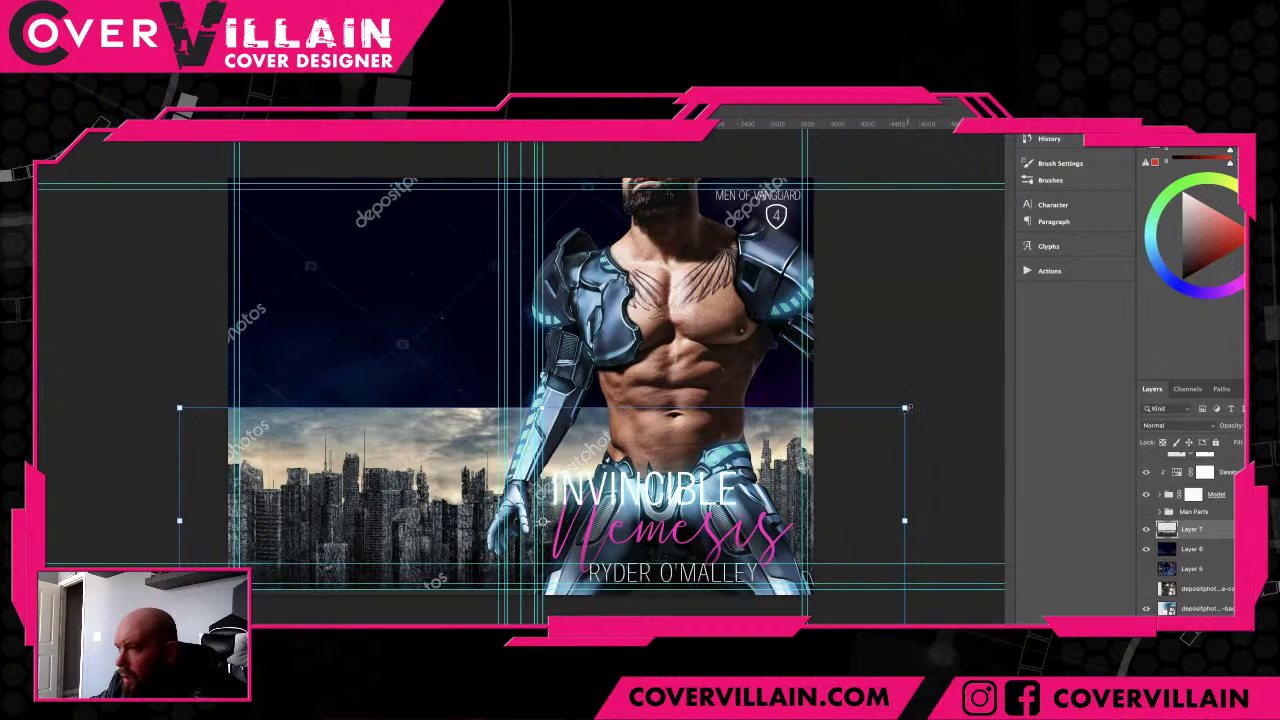
pyautogui.hotkey('ctrl', 't')
pyautogui.moveTo(955, 408); pyautogui.dragTo(1001, 337)
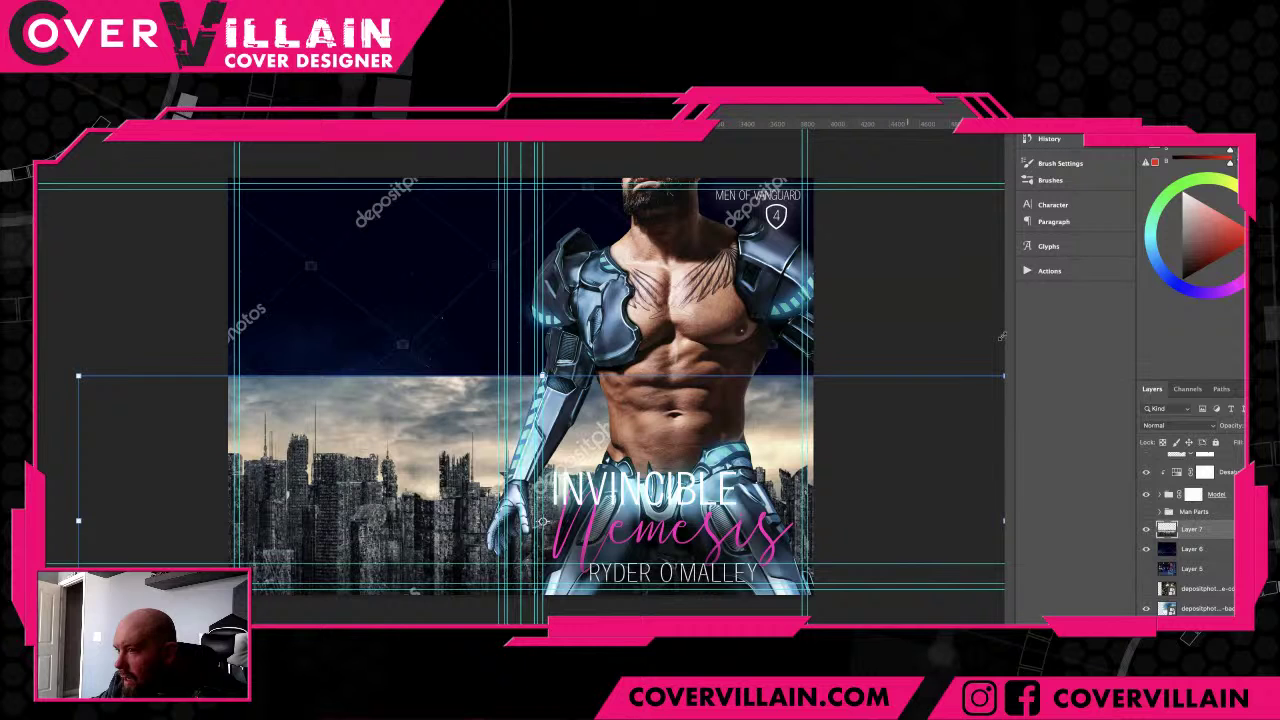
pyautogui.moveTo(893, 451); pyautogui.dragTo(821, 436)
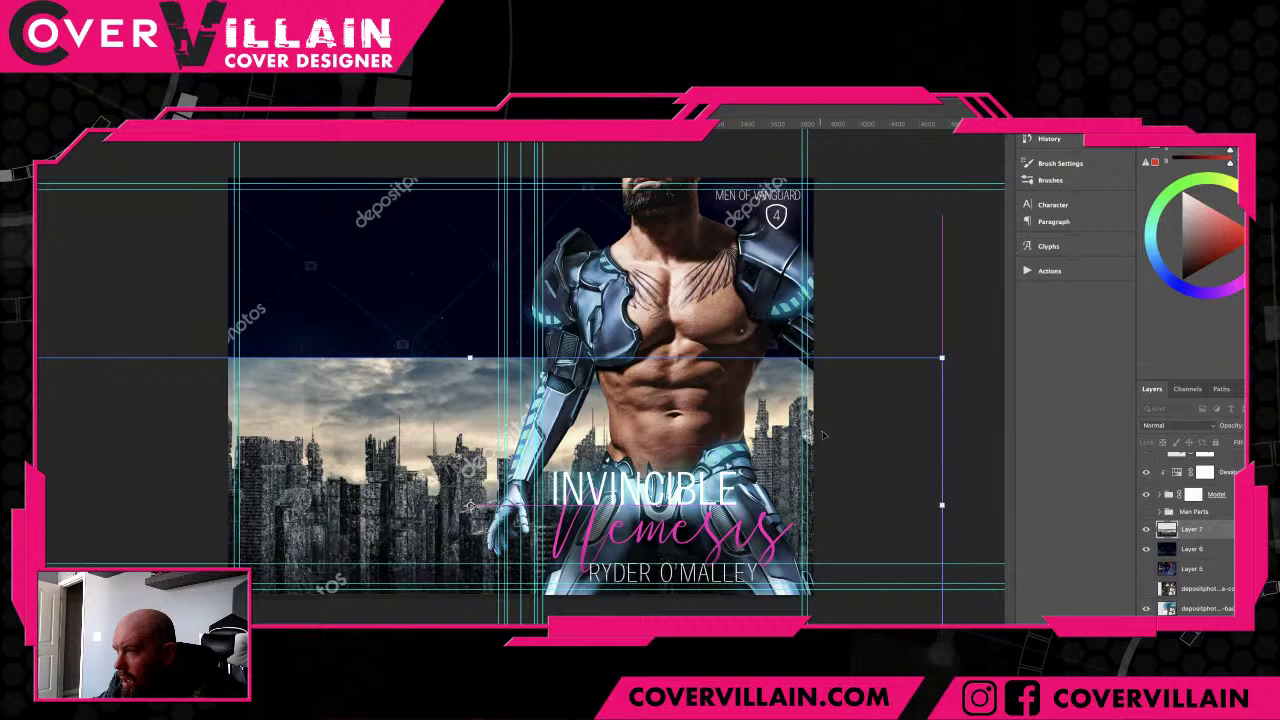
pyautogui.press('Return')
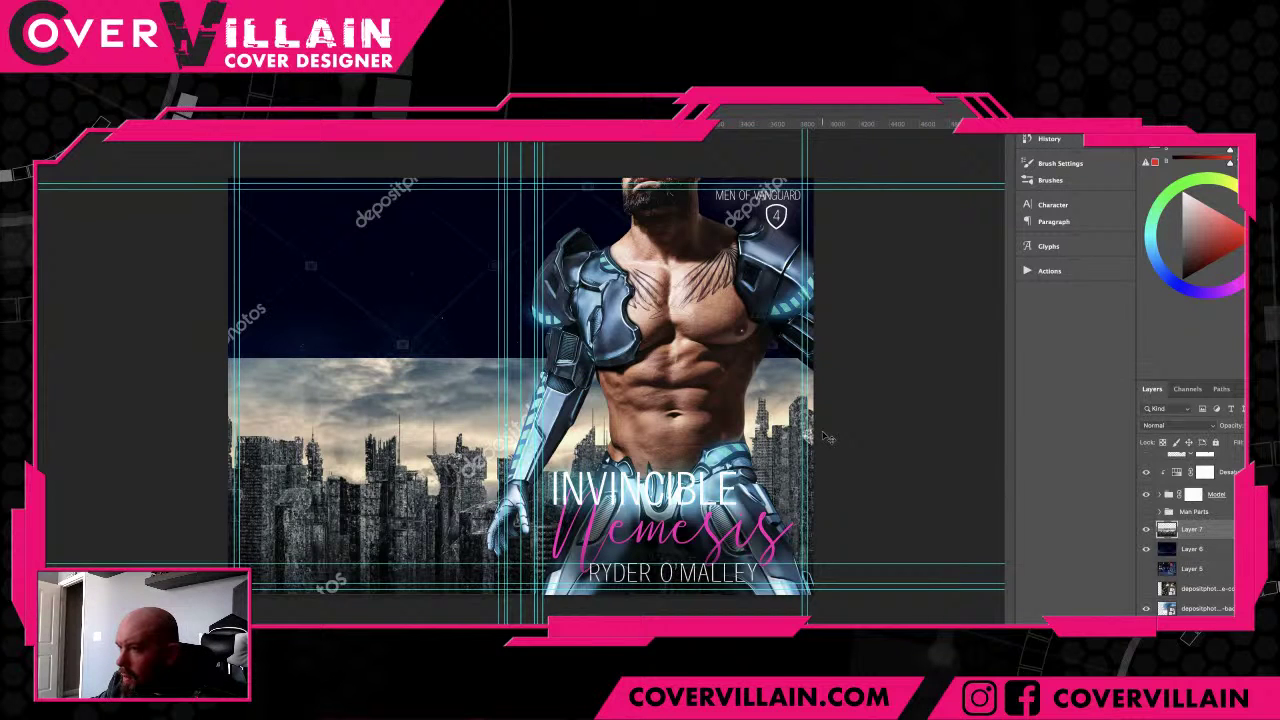
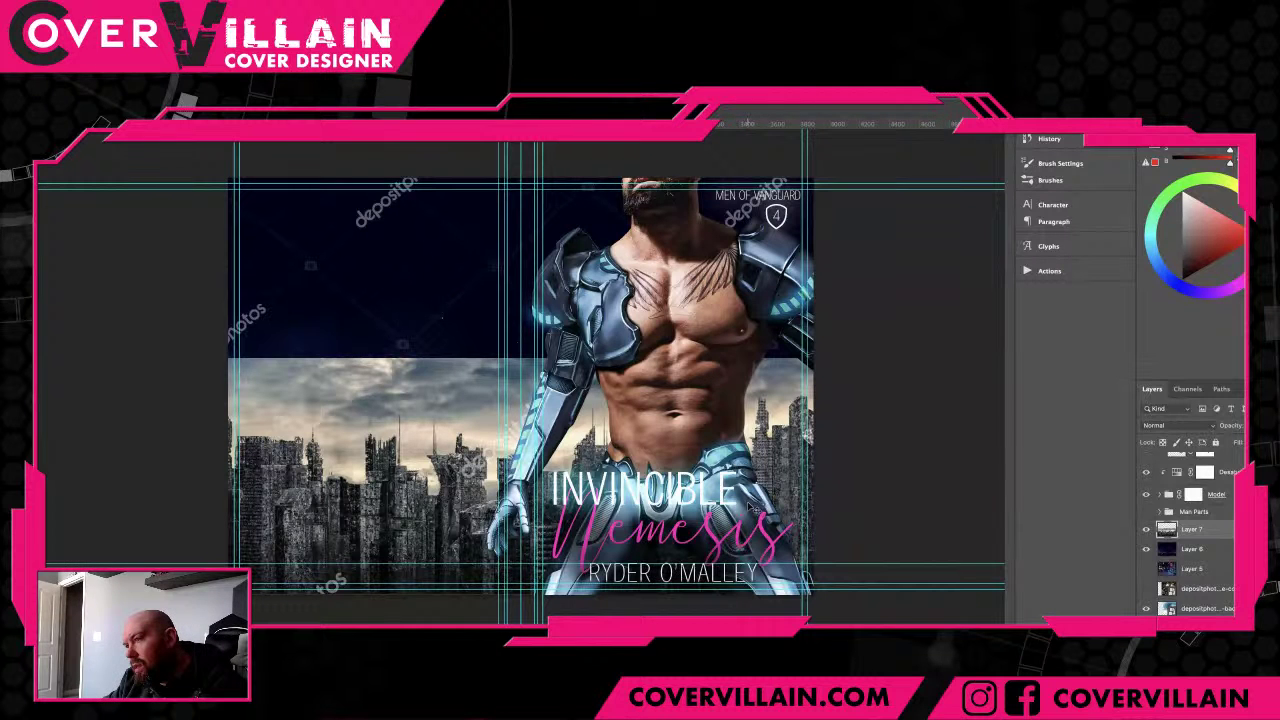
pyautogui.press('Tab')
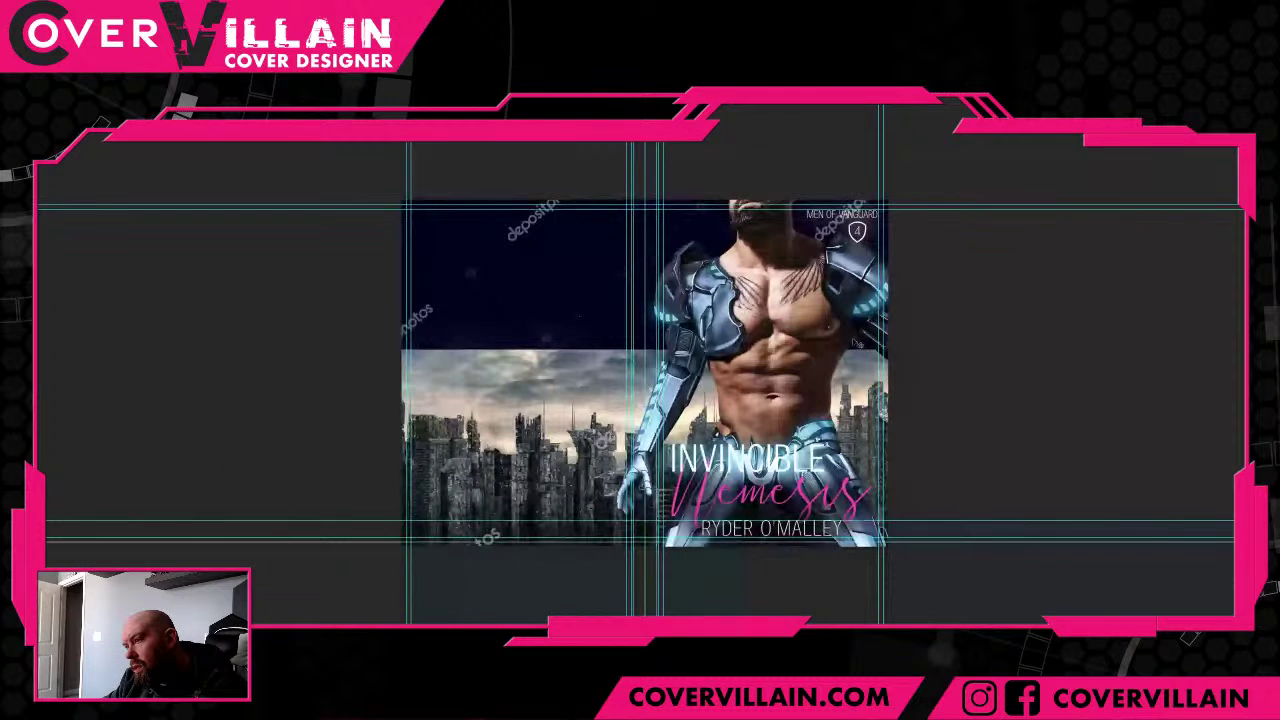
pyautogui.press('f')
pyautogui.press('f')
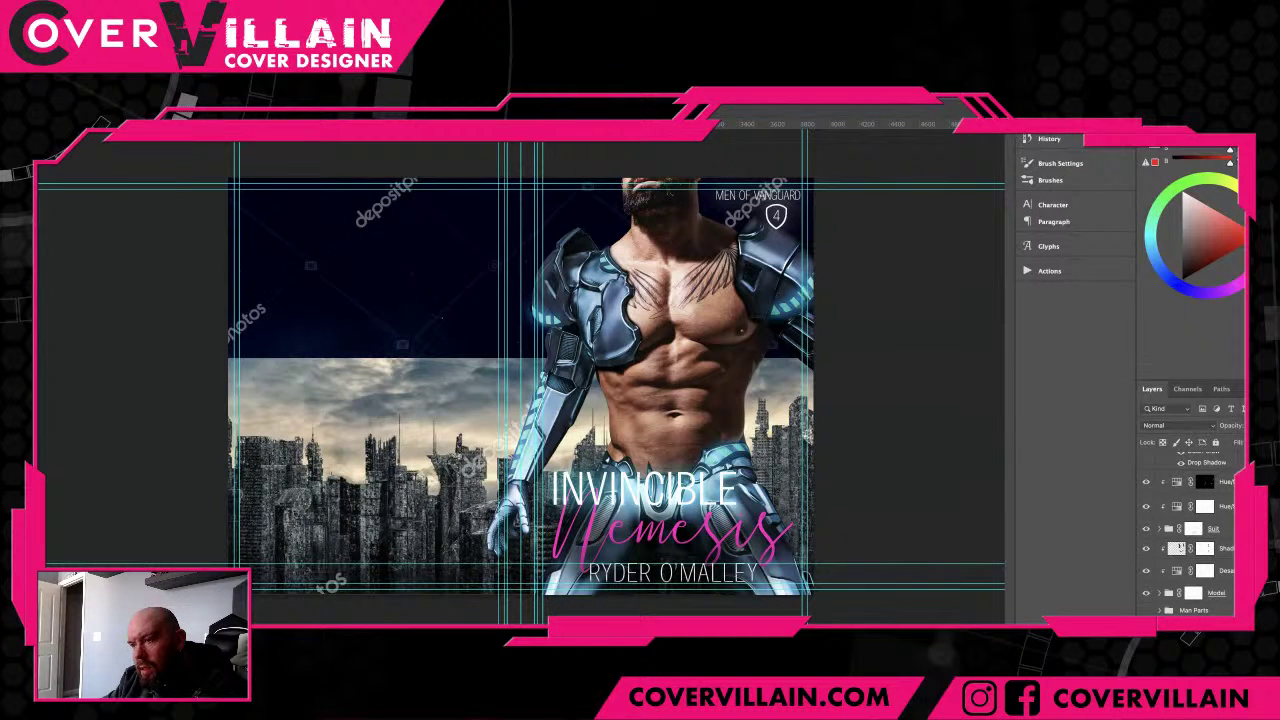
# - Hide Layer 7 and Layer 6, show the gold geometric image, and rotate it a quarter turn to fill the front cover
pyautogui.scroll(-3, 1178, 600)
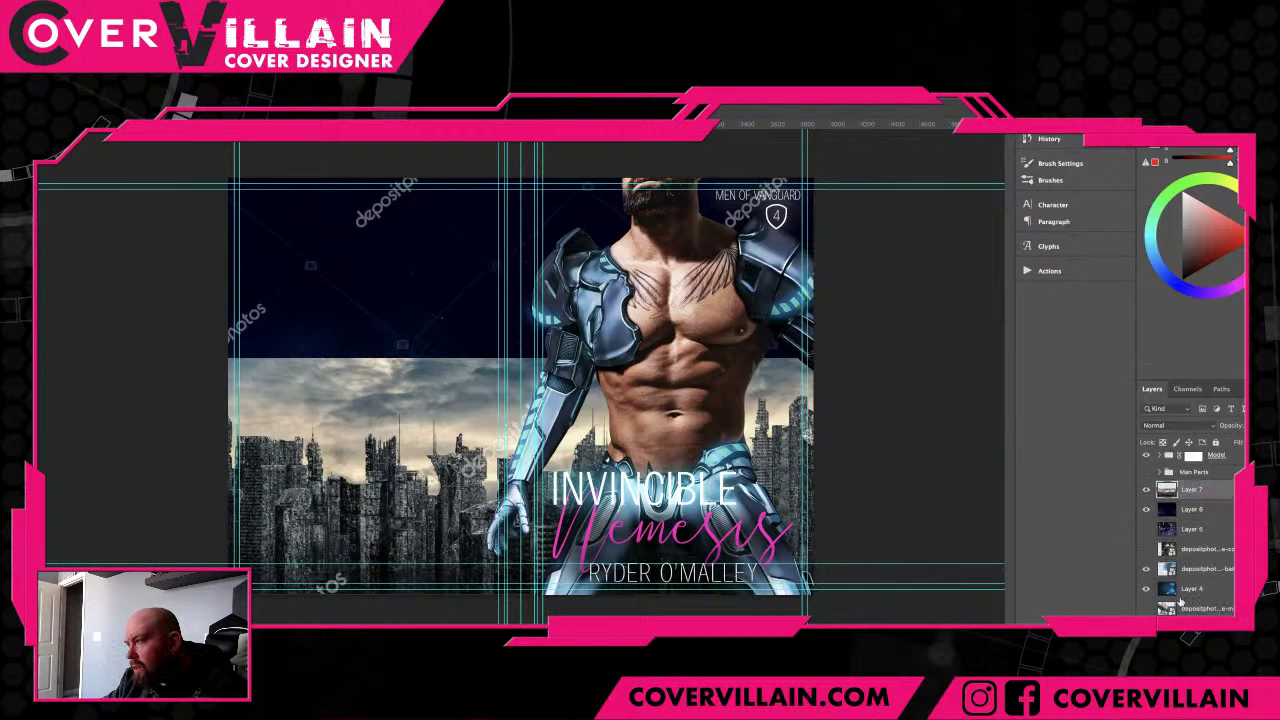
pyautogui.click(1146, 490)
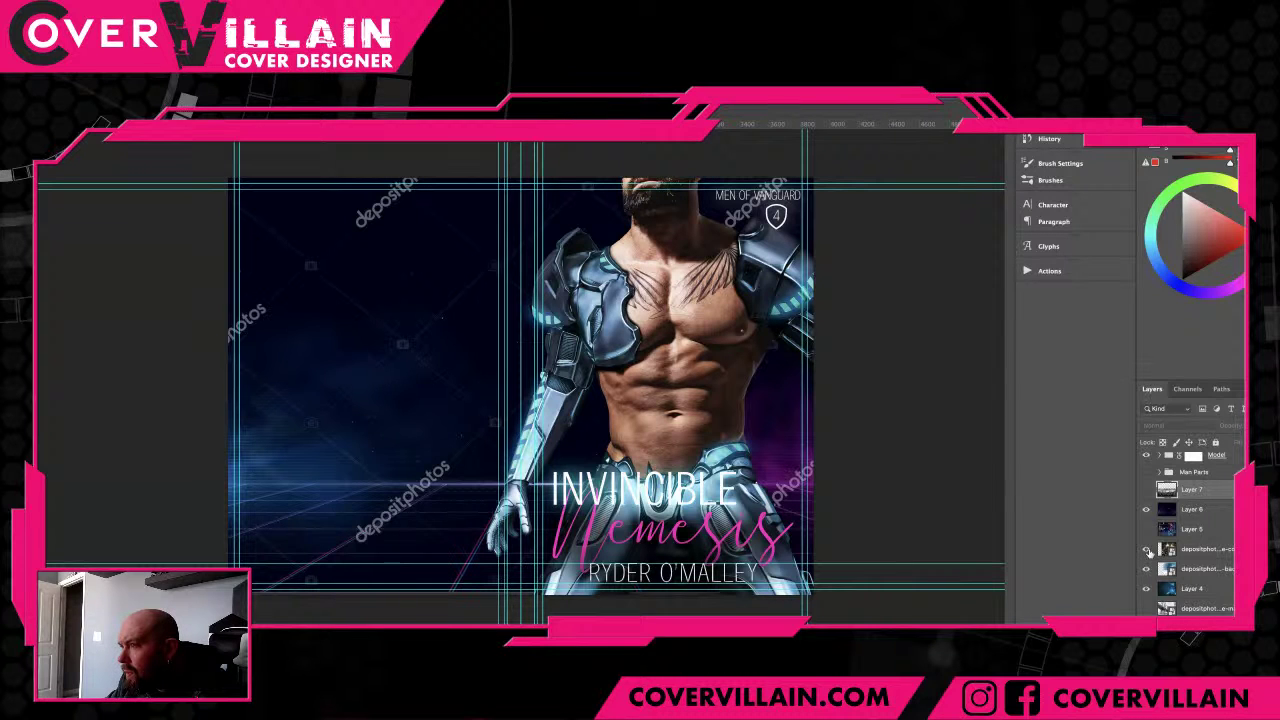
pyautogui.click(1147, 510)
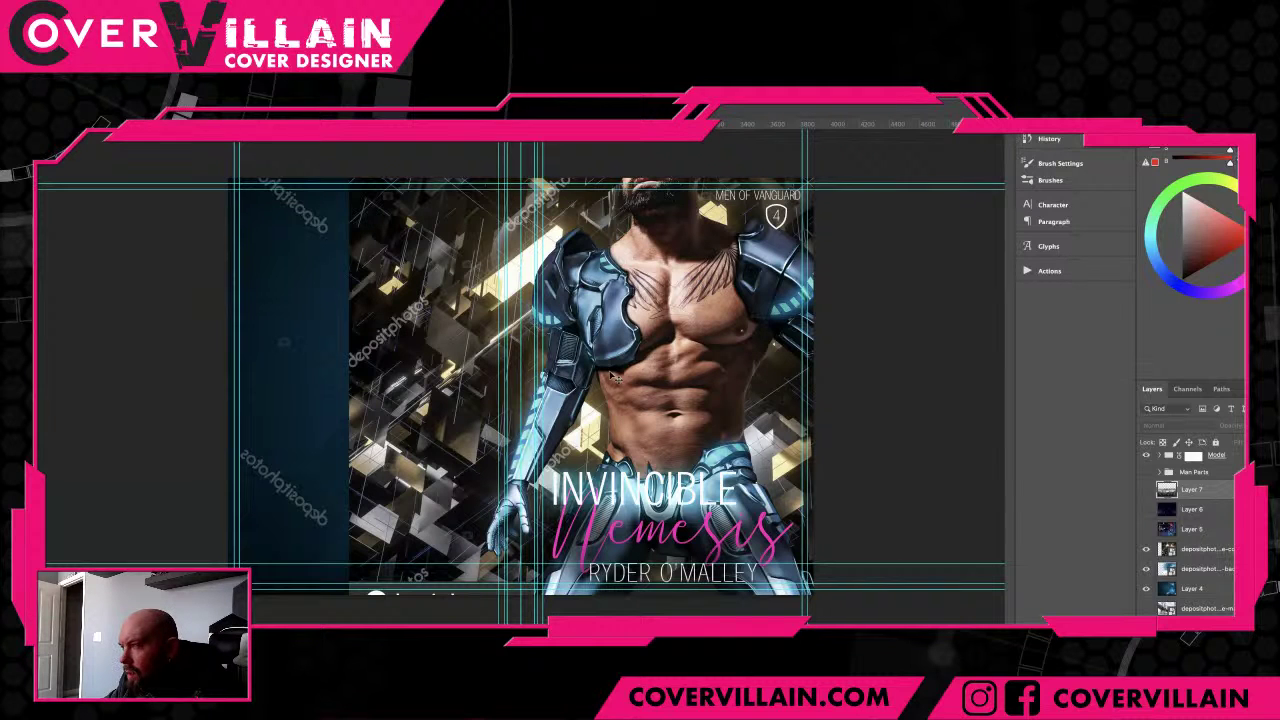
pyautogui.click(1198, 551)
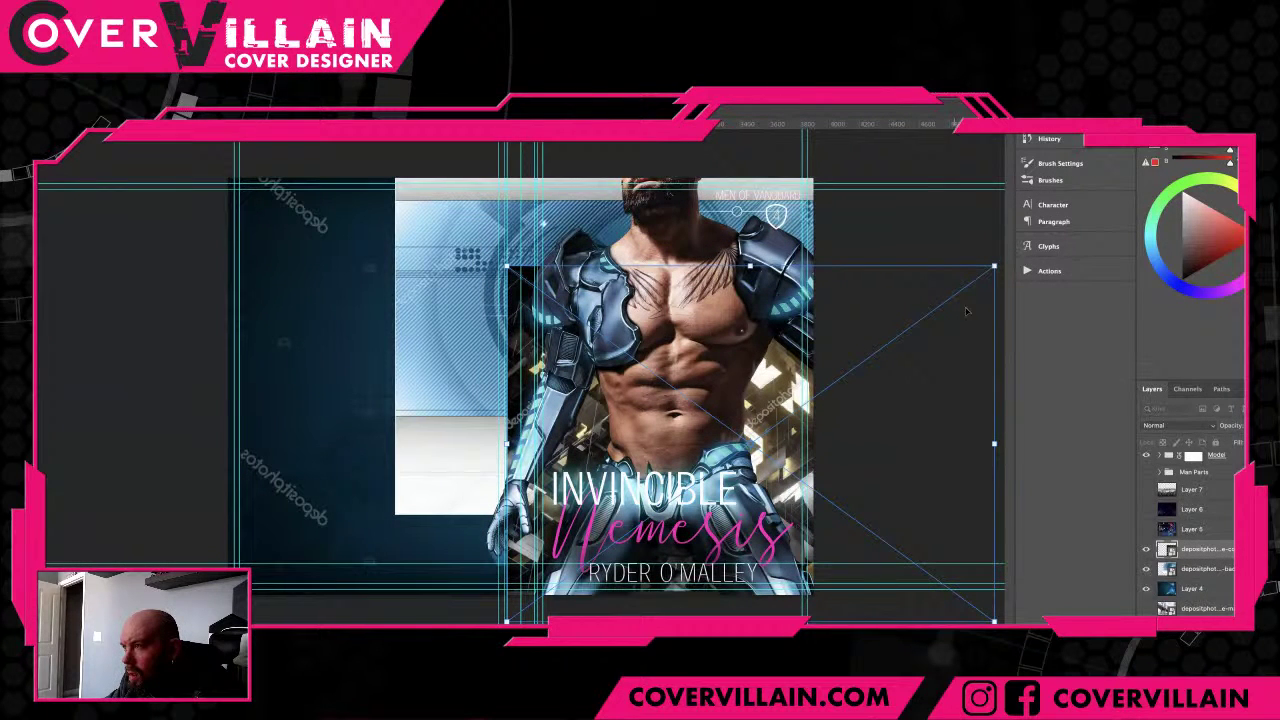
pyautogui.moveTo(966, 312); pyautogui.dragTo(707, 373)
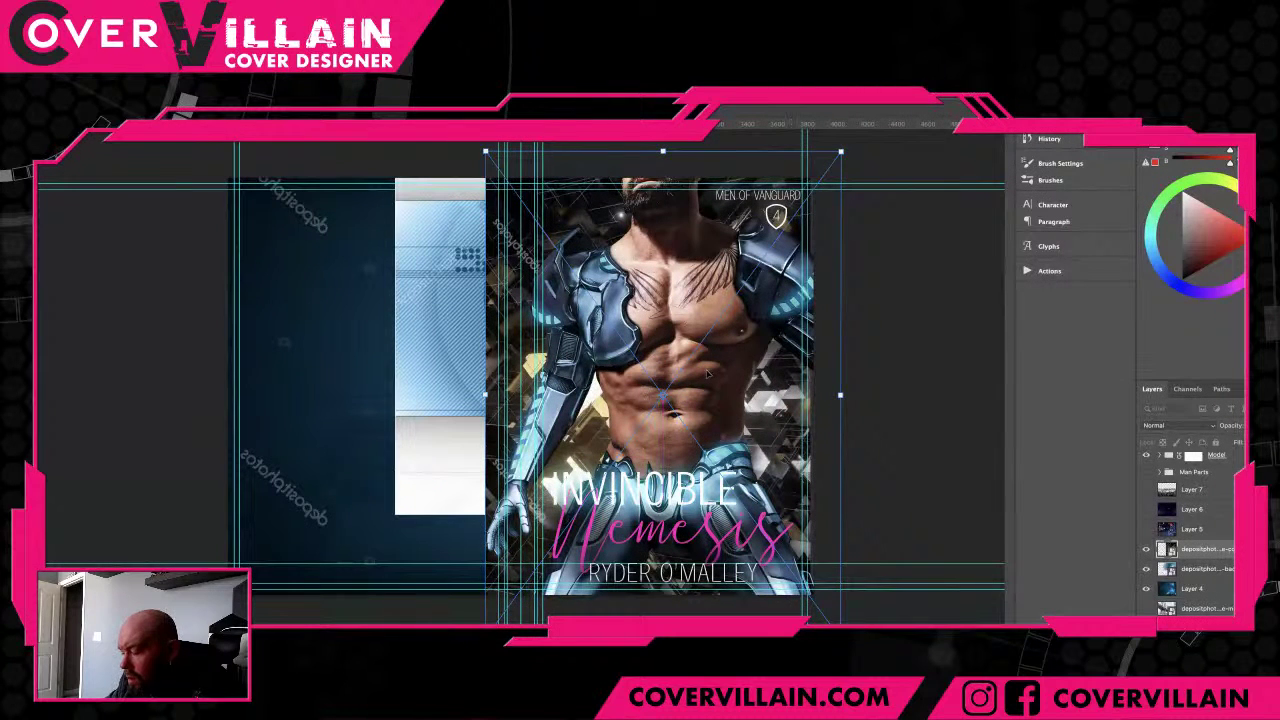
pyautogui.press('Return')
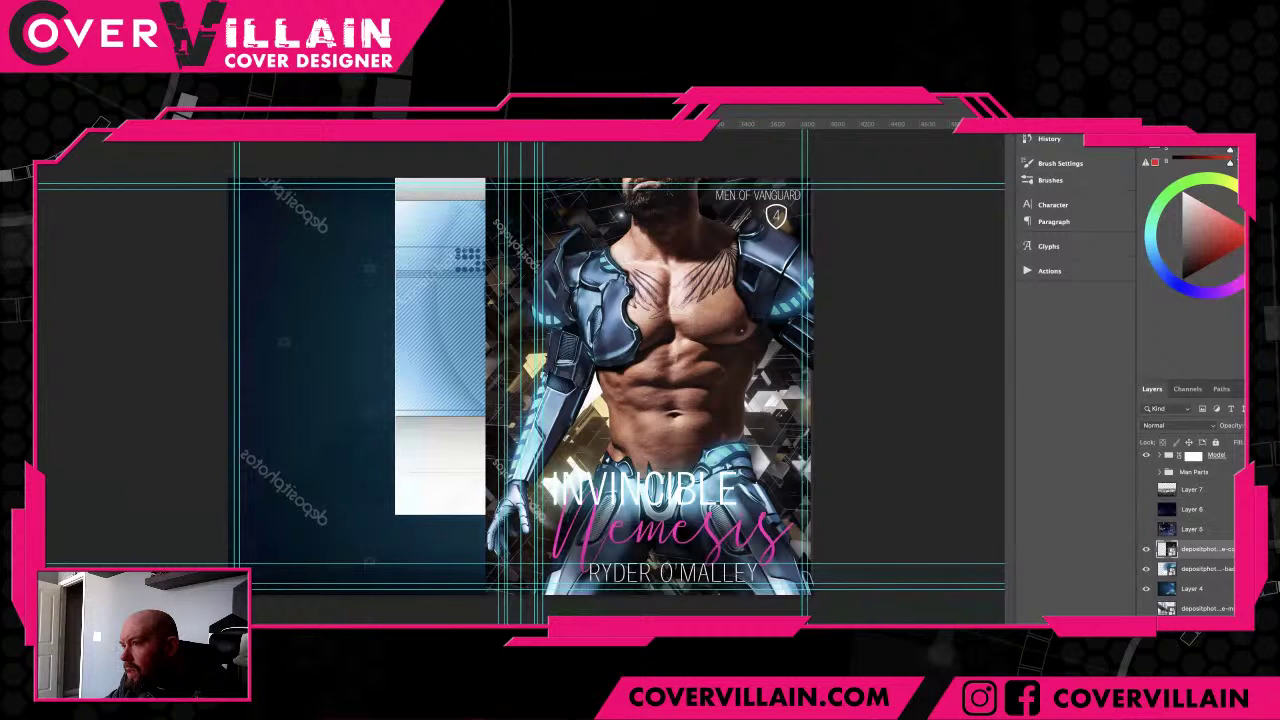
# - Add a Hue/Saturation adjustment above the gold geometric image and tint the backgrounds a muted purple
pyautogui.click(930, 230)
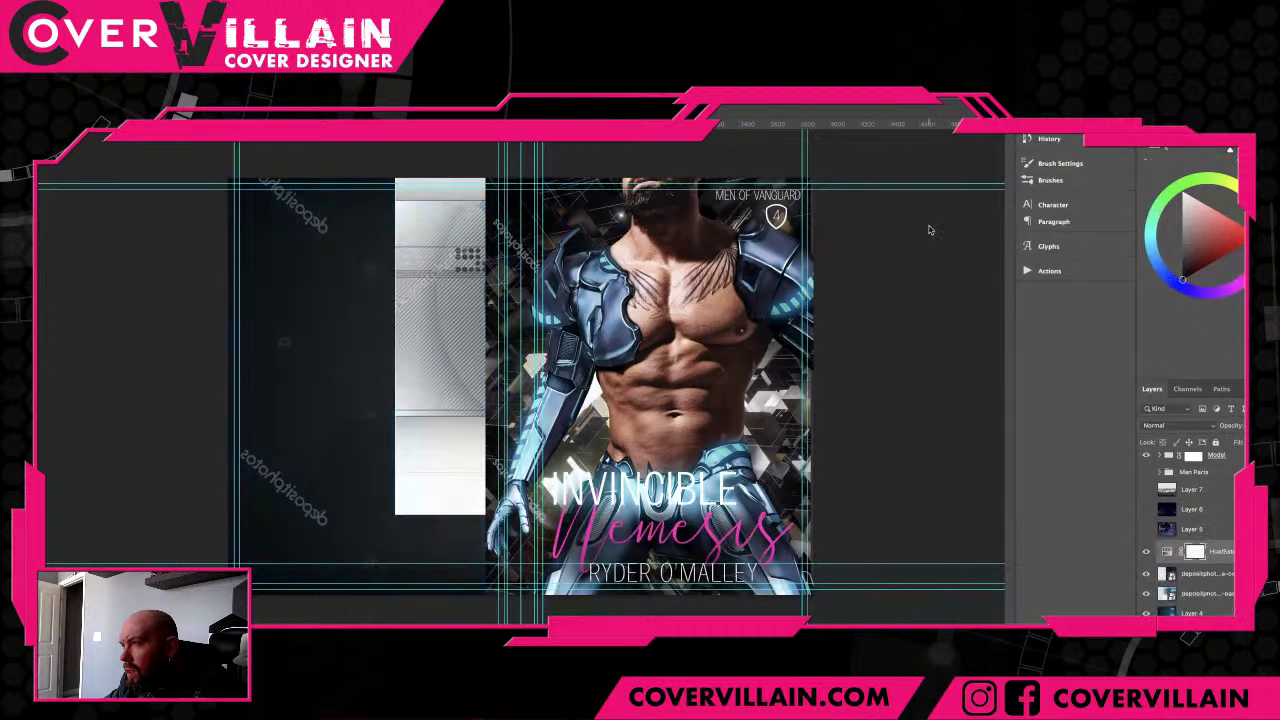
pyautogui.moveTo(929, 227); pyautogui.dragTo(944, 229)
pyautogui.click(944, 261)
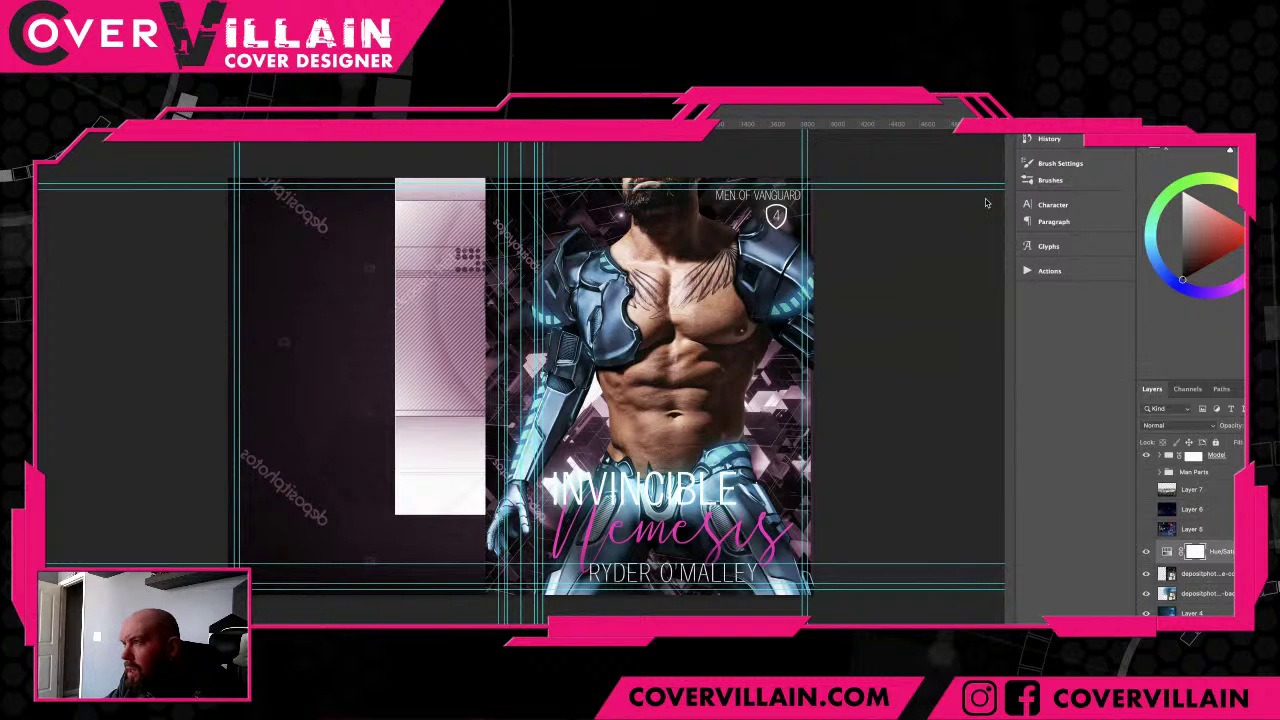
# - Hide the Hue/Saturation and gold geometric layers, remove the Layer 4 hexagon background, and leave only the light-blue tech image showing
pyautogui.click(1146, 573)
pyautogui.click(1146, 551)
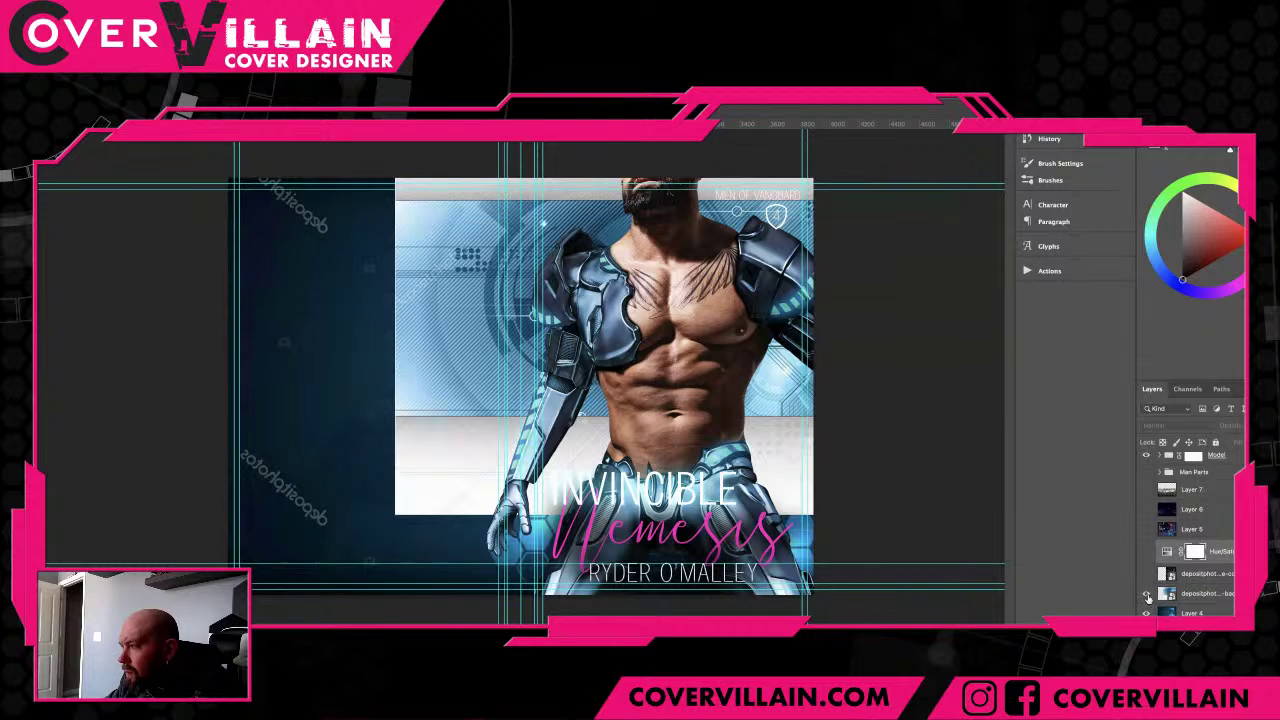
pyautogui.click(1146, 594)
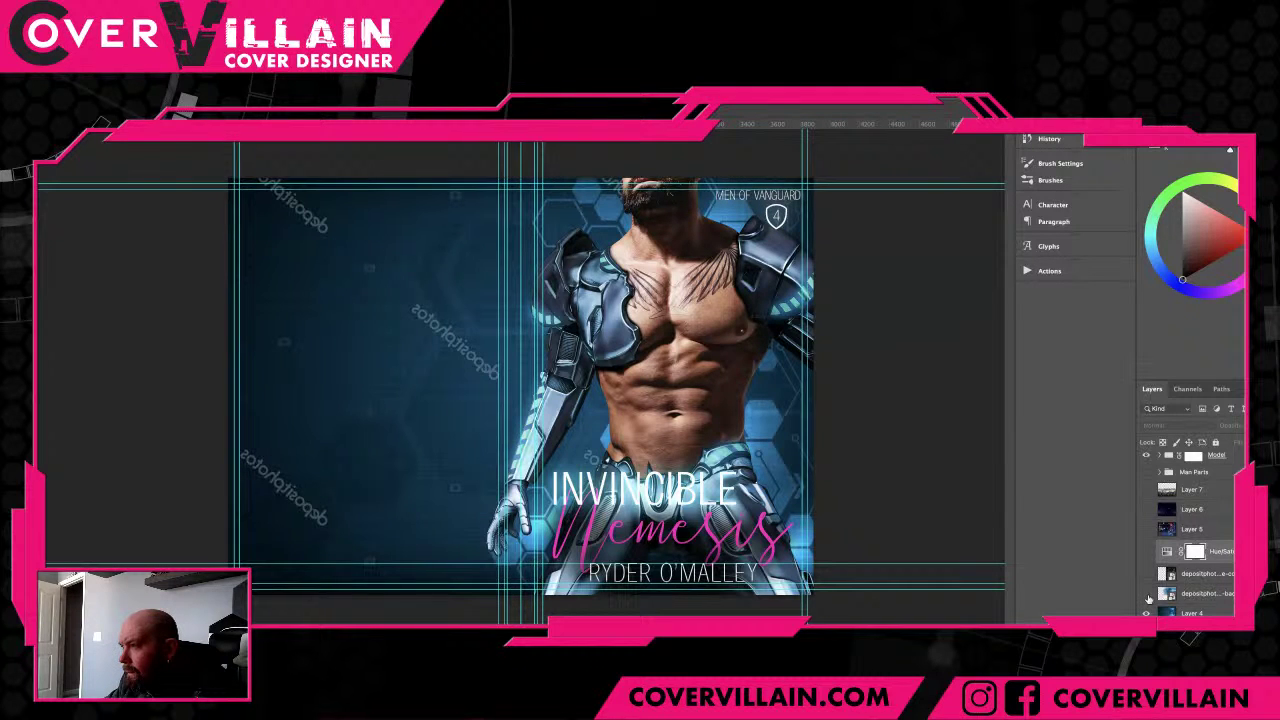
pyautogui.press('Delete')
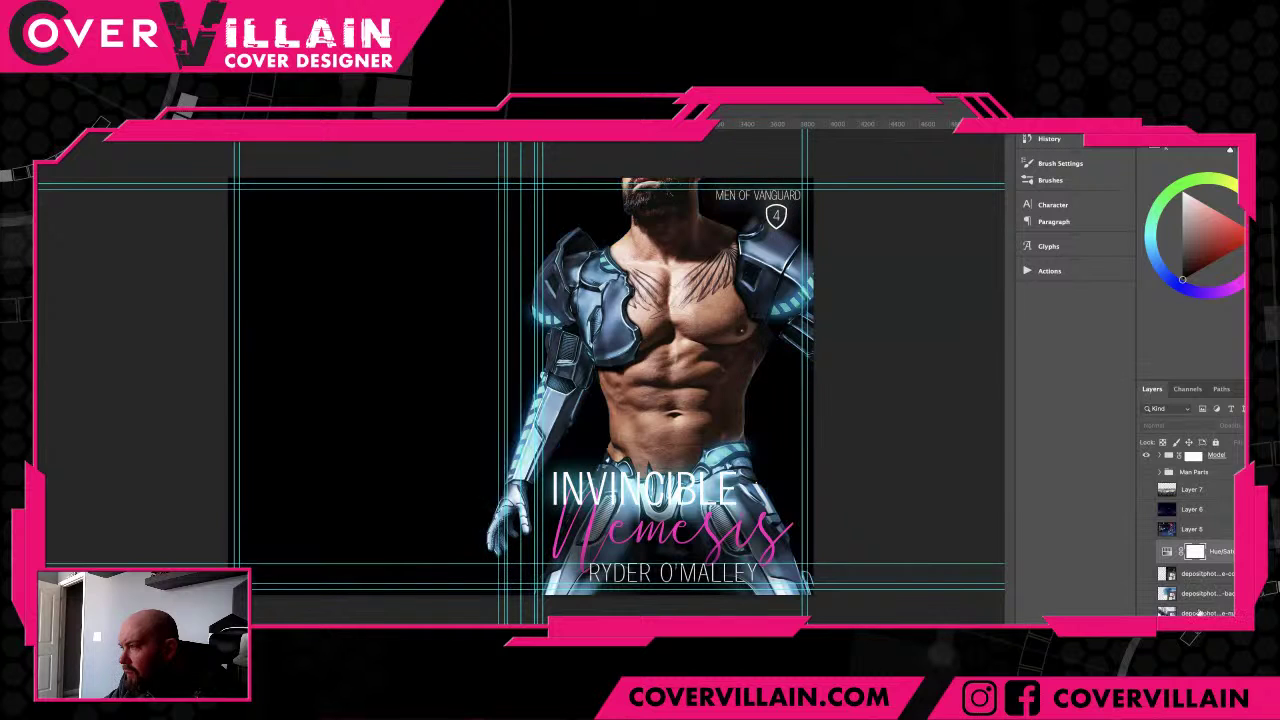
pyautogui.scroll(1, 1195, 560)
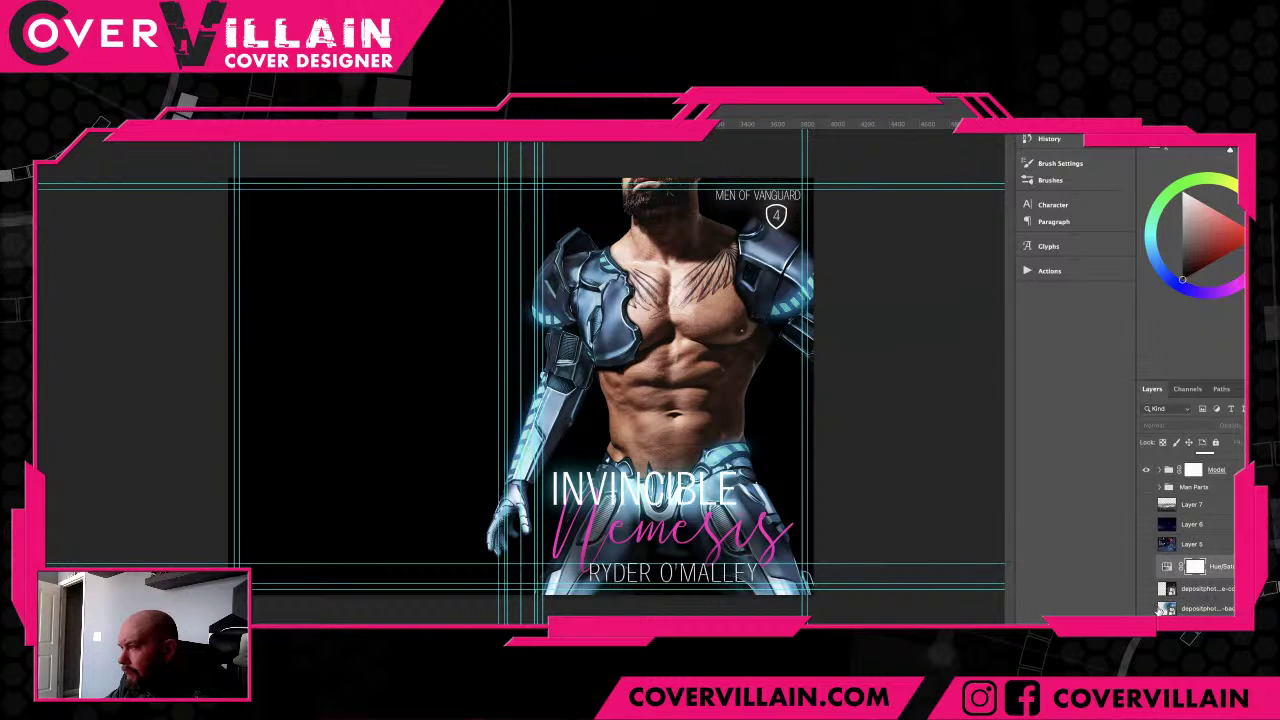
pyautogui.click(1146, 608)
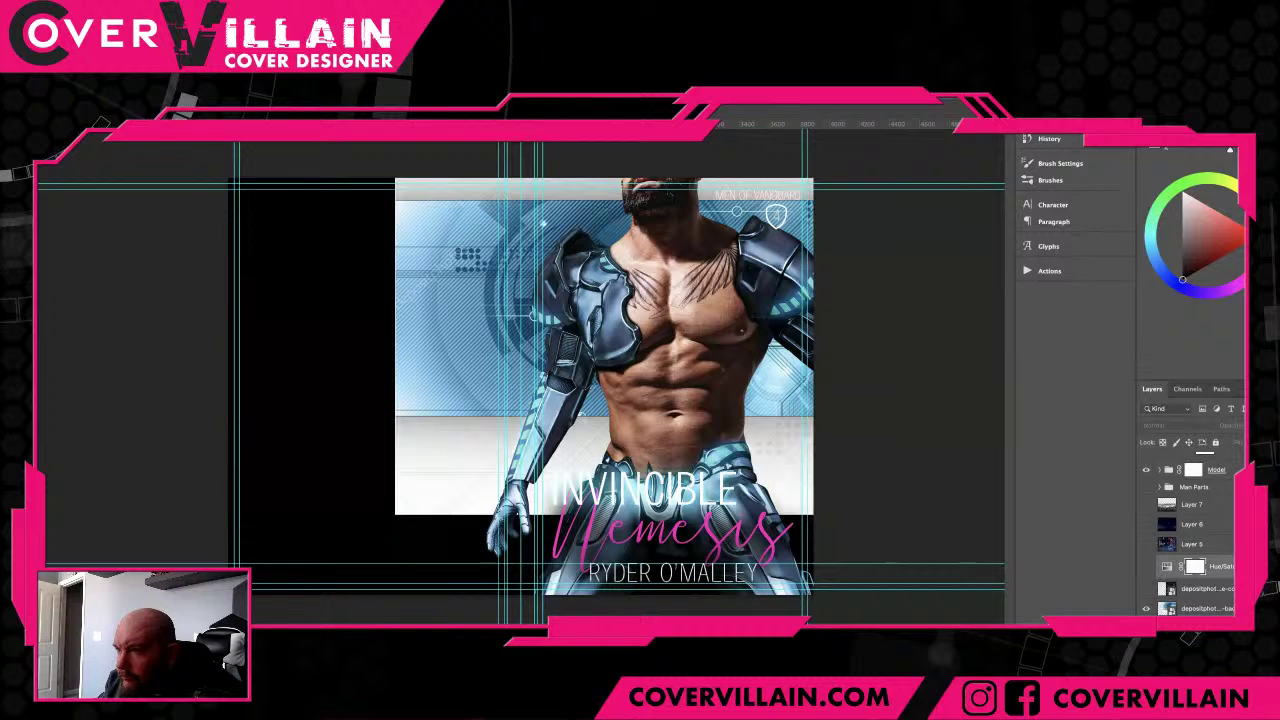
# - Paste the dark grunge wall image with the white panel, enlarge it to the cover's full height and centre it behind the figure
pyautogui.press('super+v')
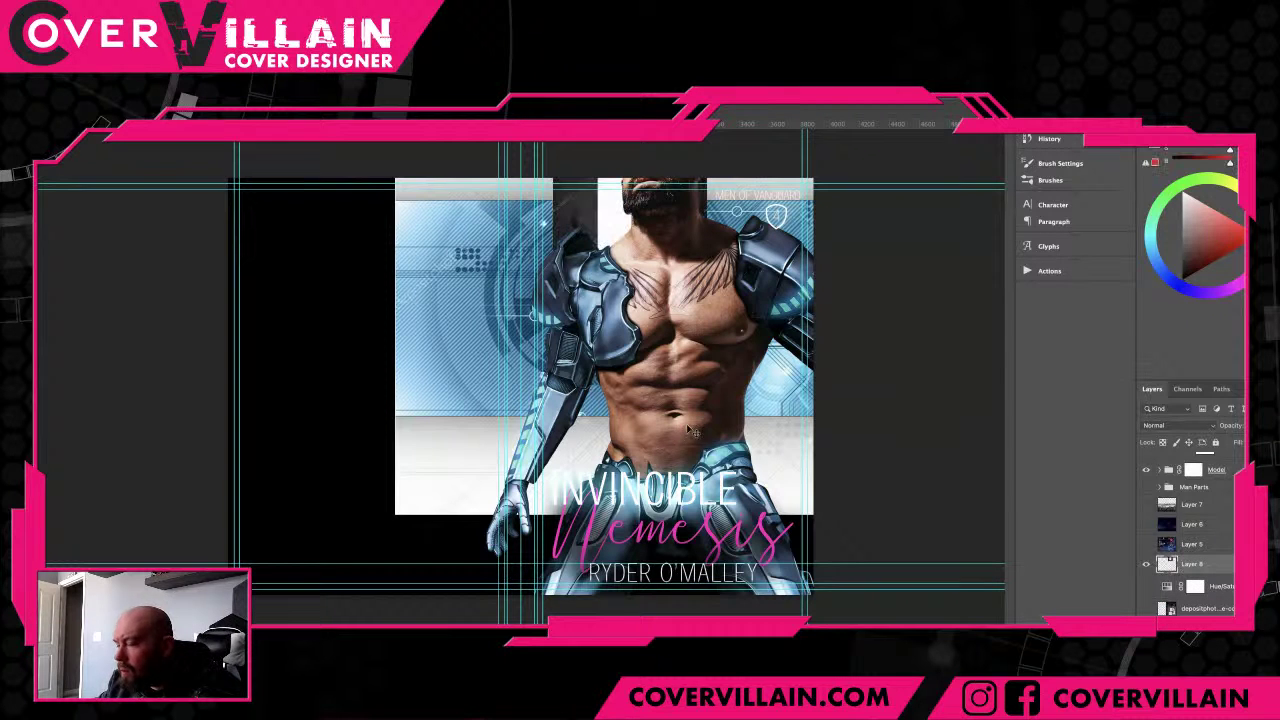
pyautogui.press('super+t')
pyautogui.moveTo(706, 287); pyautogui.dragTo(959, 541)
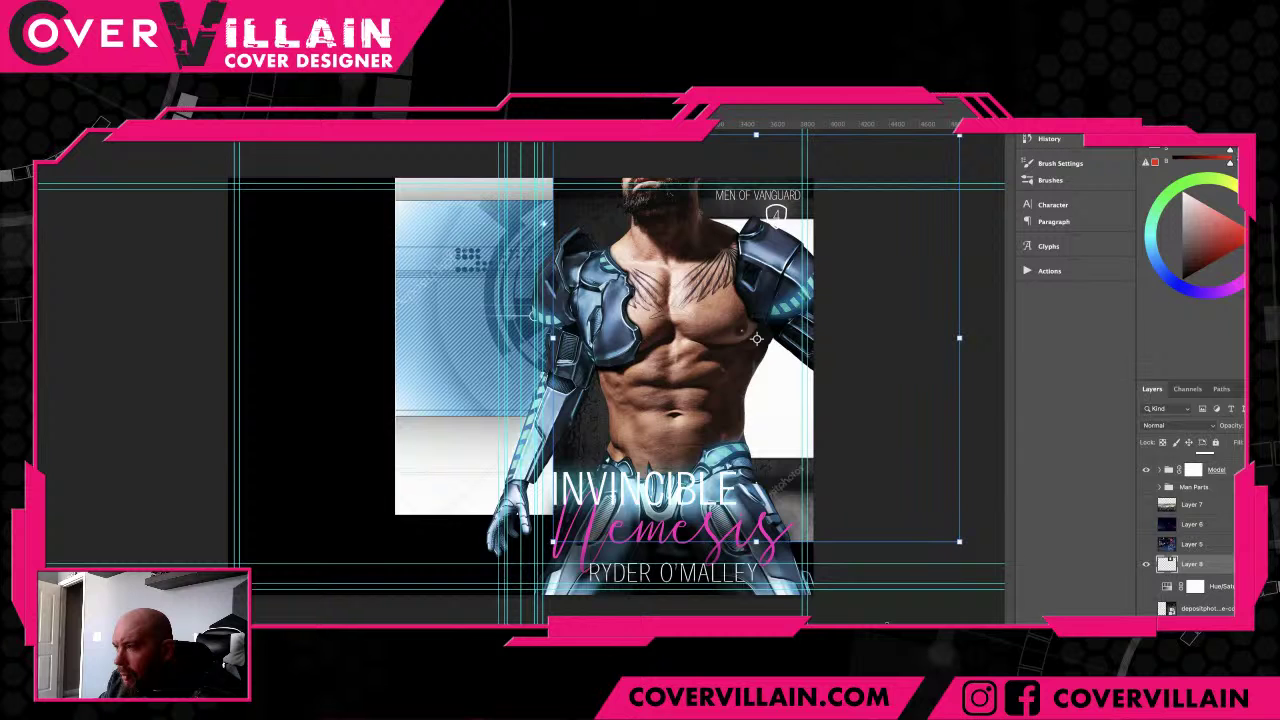
pyautogui.moveTo(757, 339); pyautogui.dragTo(663, 360)
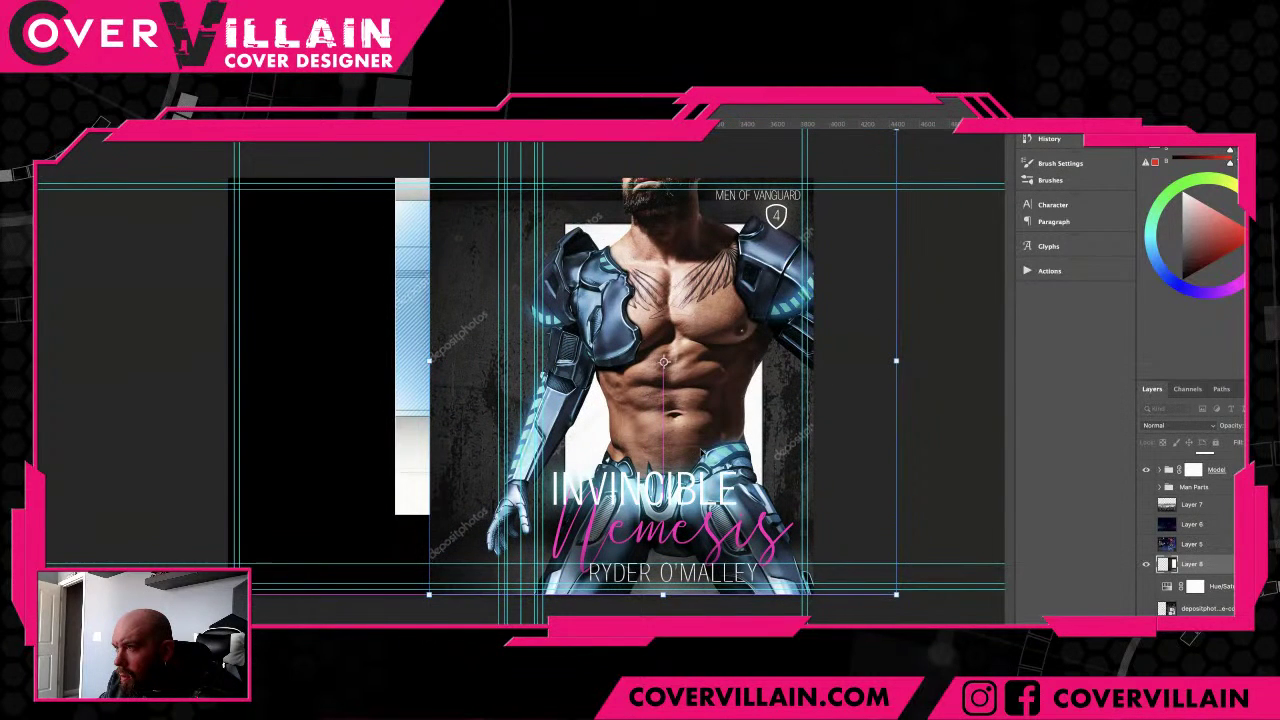
pyautogui.moveTo(703, 454); pyautogui.dragTo(706, 455)
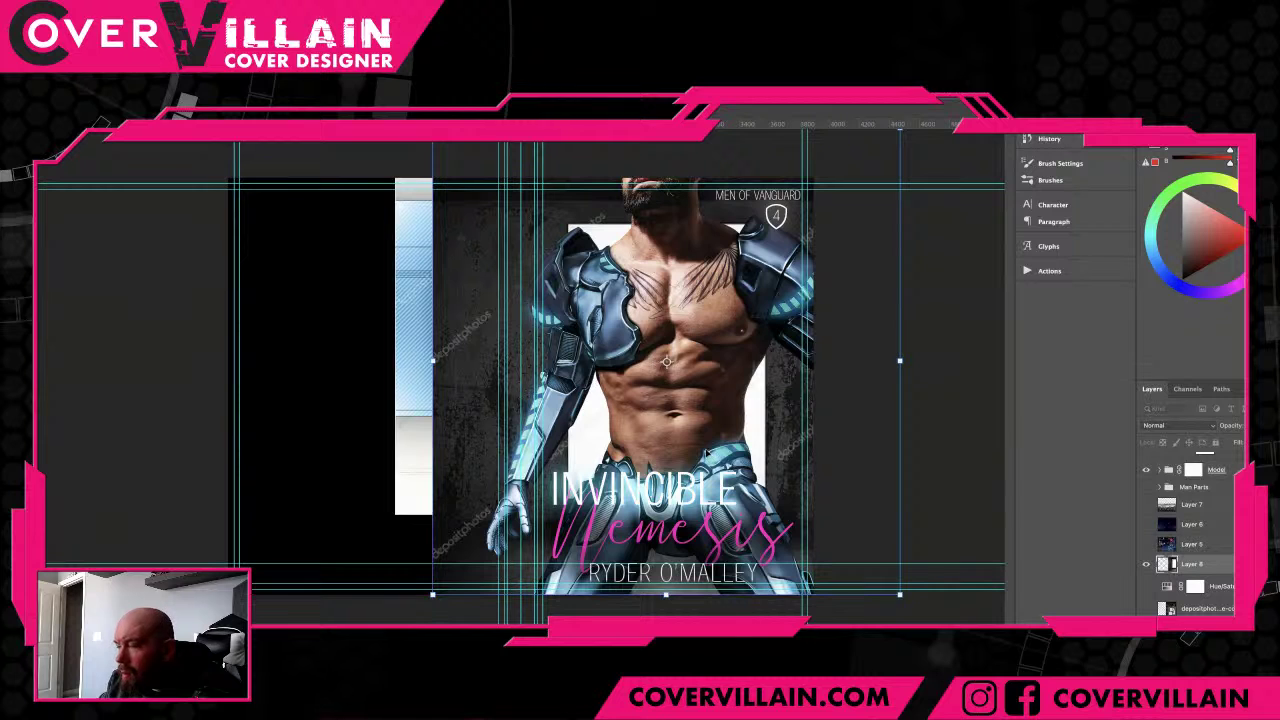
pyautogui.press('Return')
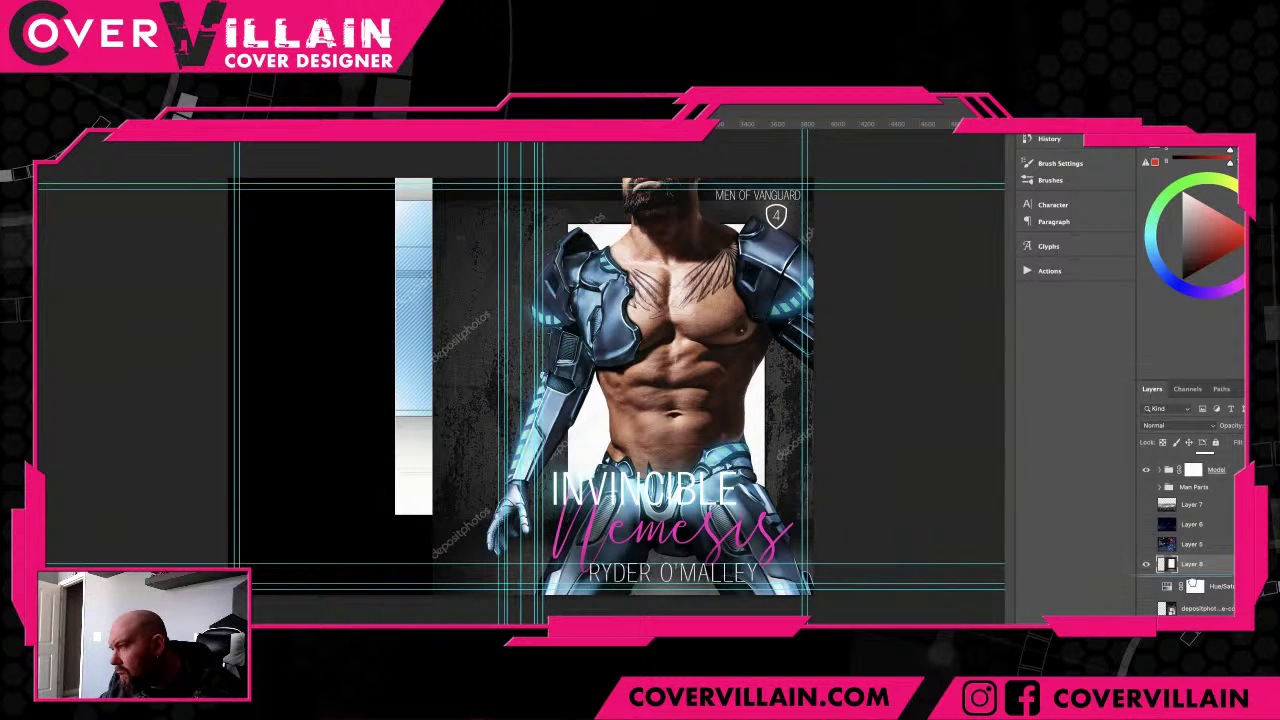
# - Bring the light-blue tech image above the grunge wall, rotate it a quarter turn, enlarge it to full cover height and lower its opacity
pyautogui.hotkey('ctrl', 'v')
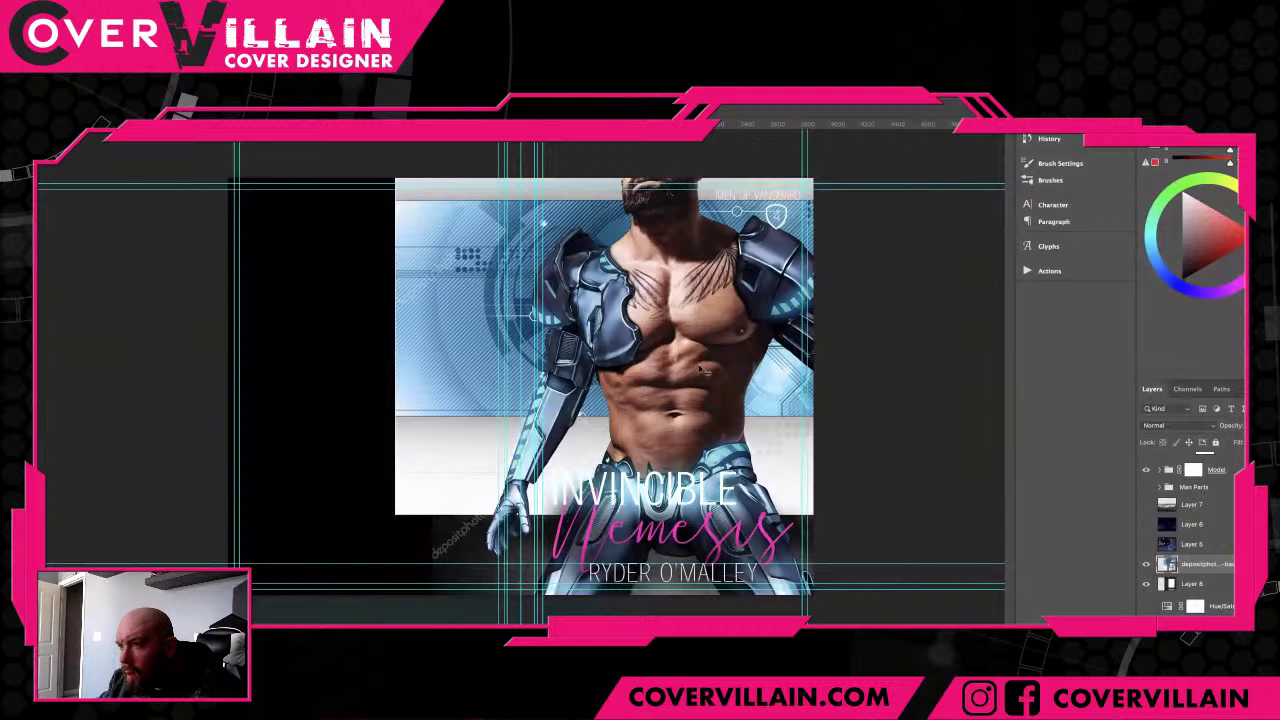
pyautogui.hotkey('ctrl', 't')
pyautogui.moveTo(375, 340); pyautogui.dragTo(710, 570)
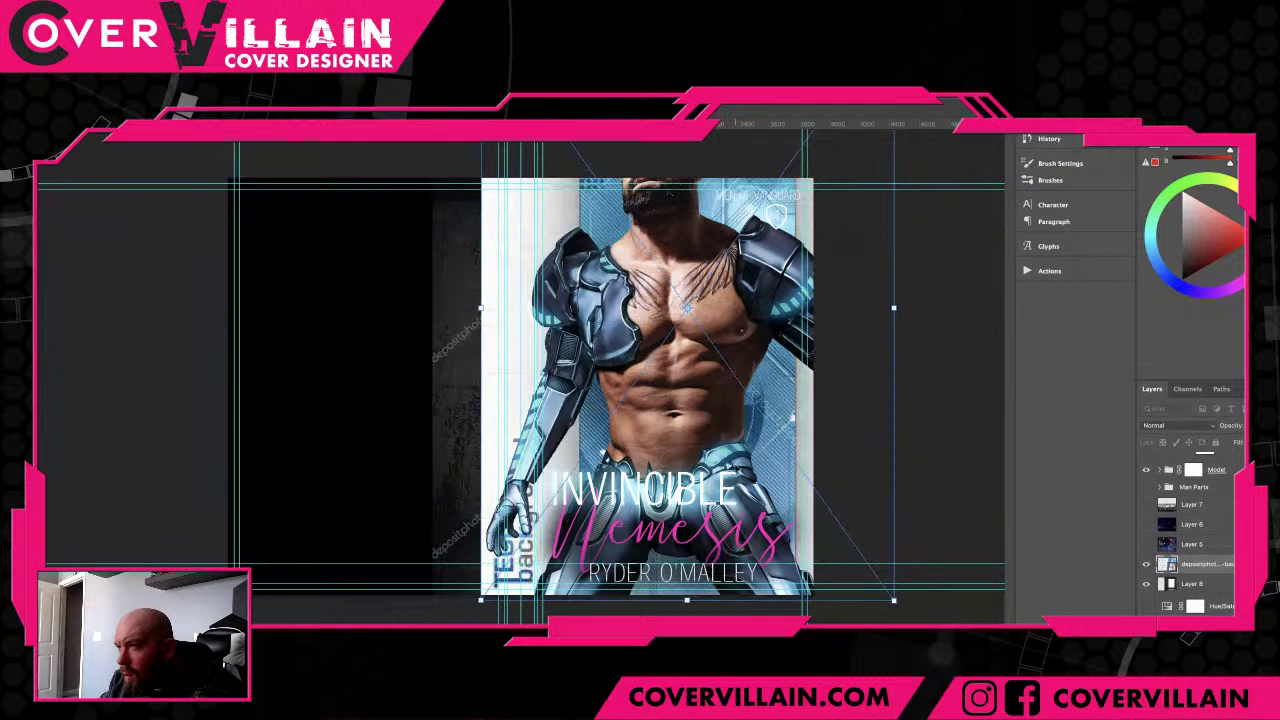
pyautogui.moveTo(735, 469); pyautogui.dragTo(678, 476)
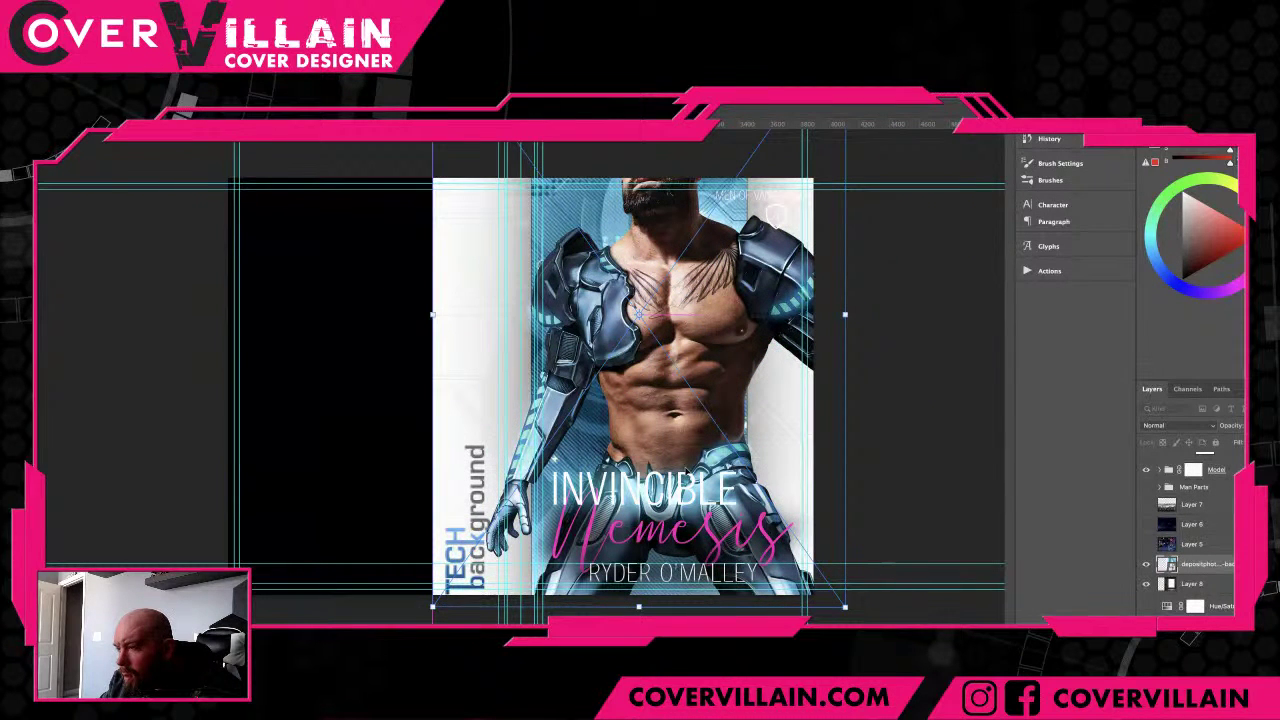
pyautogui.moveTo(1230, 431); pyautogui.dragTo(1213, 428)
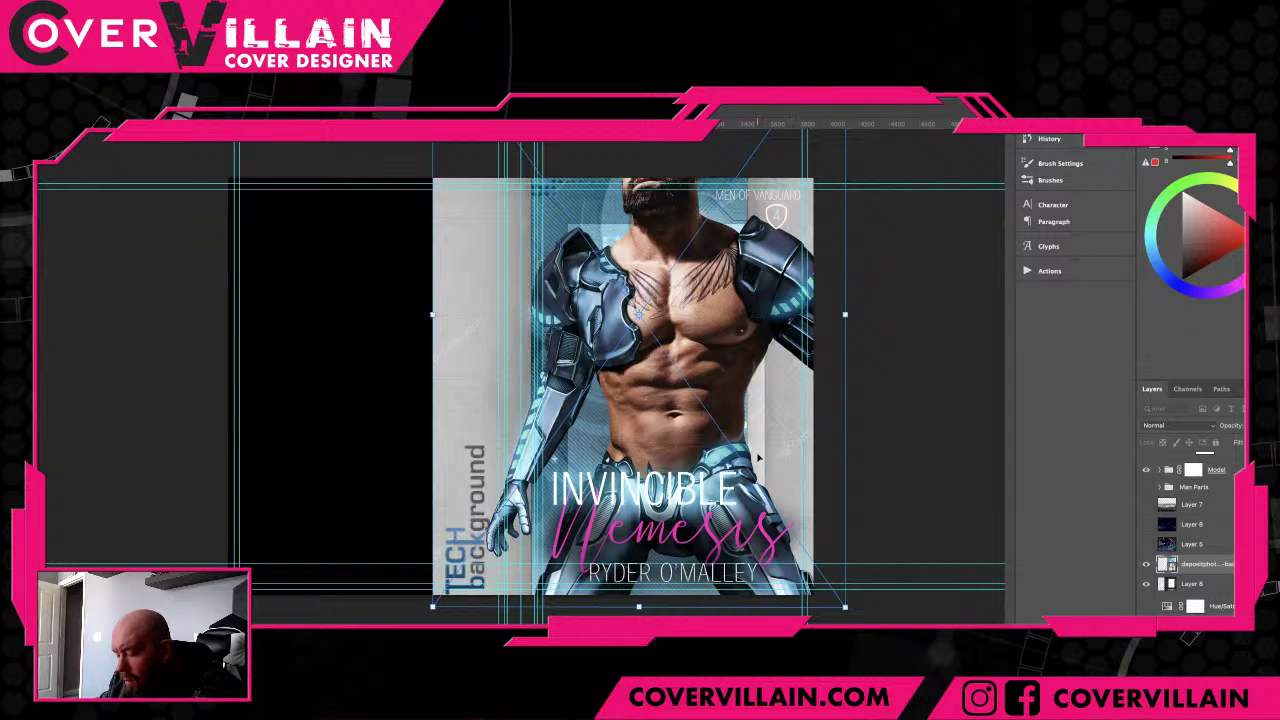
# - Align the tech image with the wall's white panel and mask it so it shows only inside that panel
pyautogui.moveTo(741, 455); pyautogui.dragTo(766, 453)
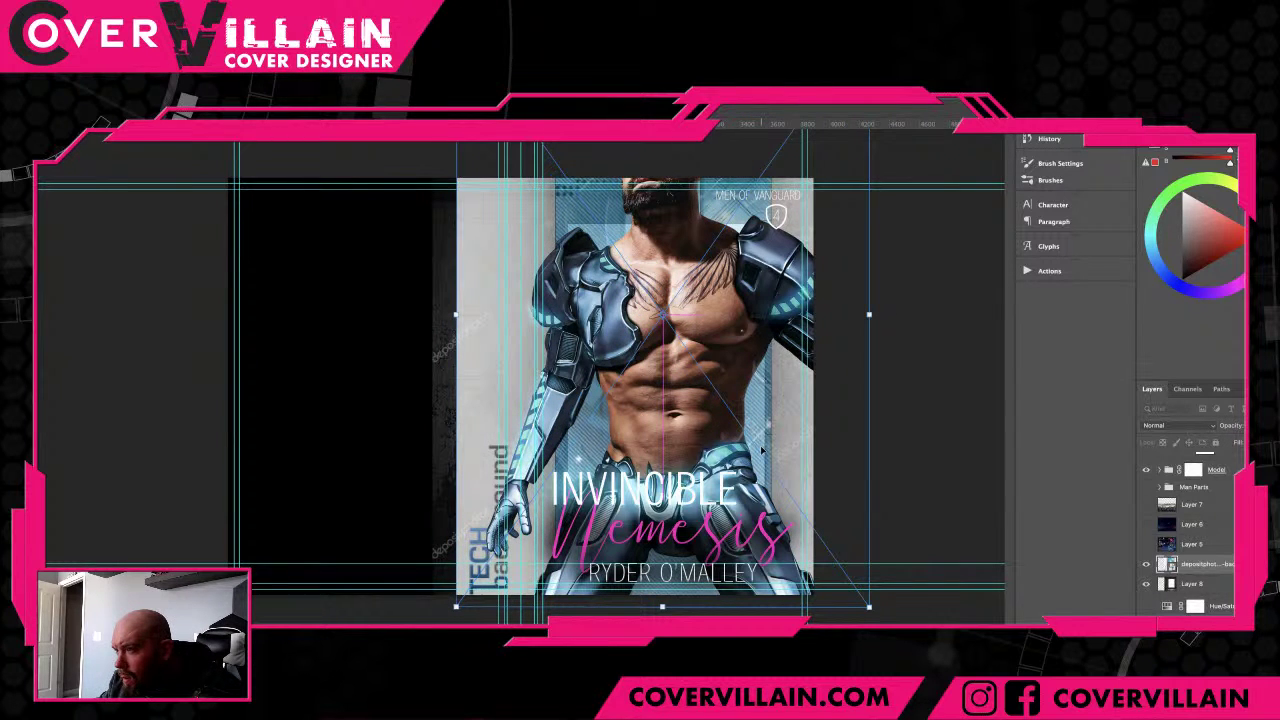
pyautogui.press('Return')
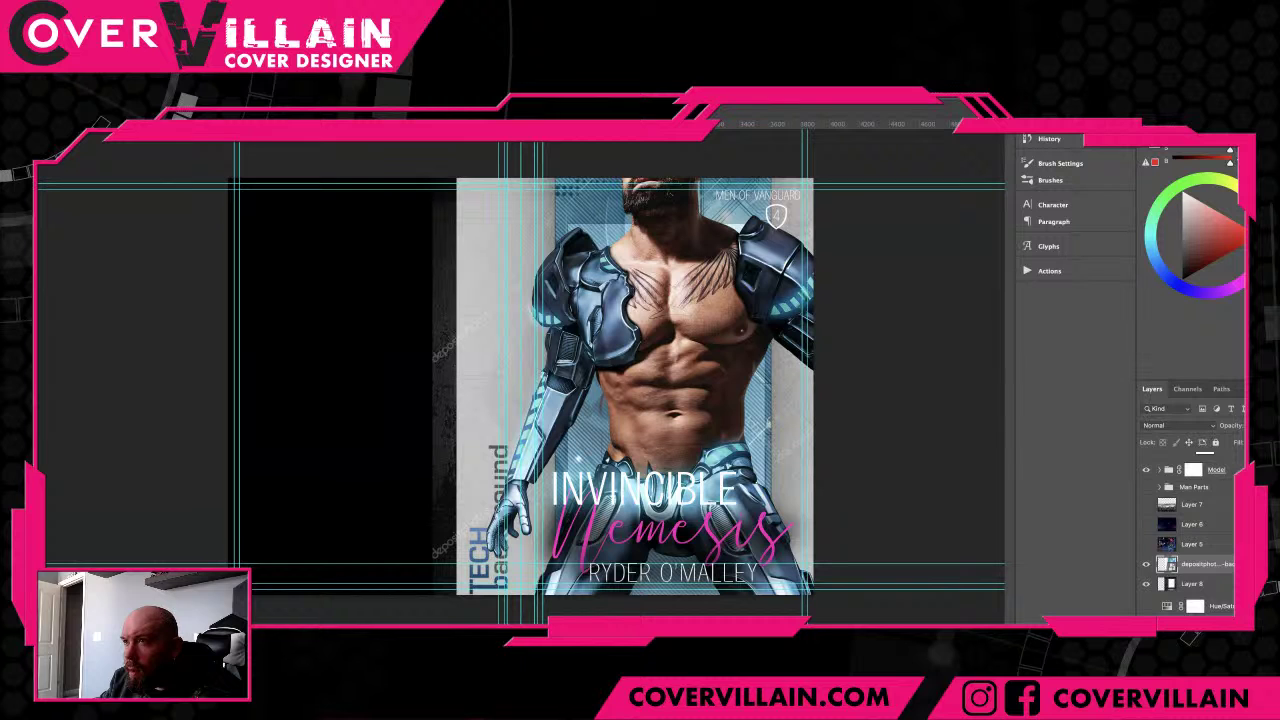
pyautogui.moveTo(566, 224); pyautogui.dragTo(762, 542)
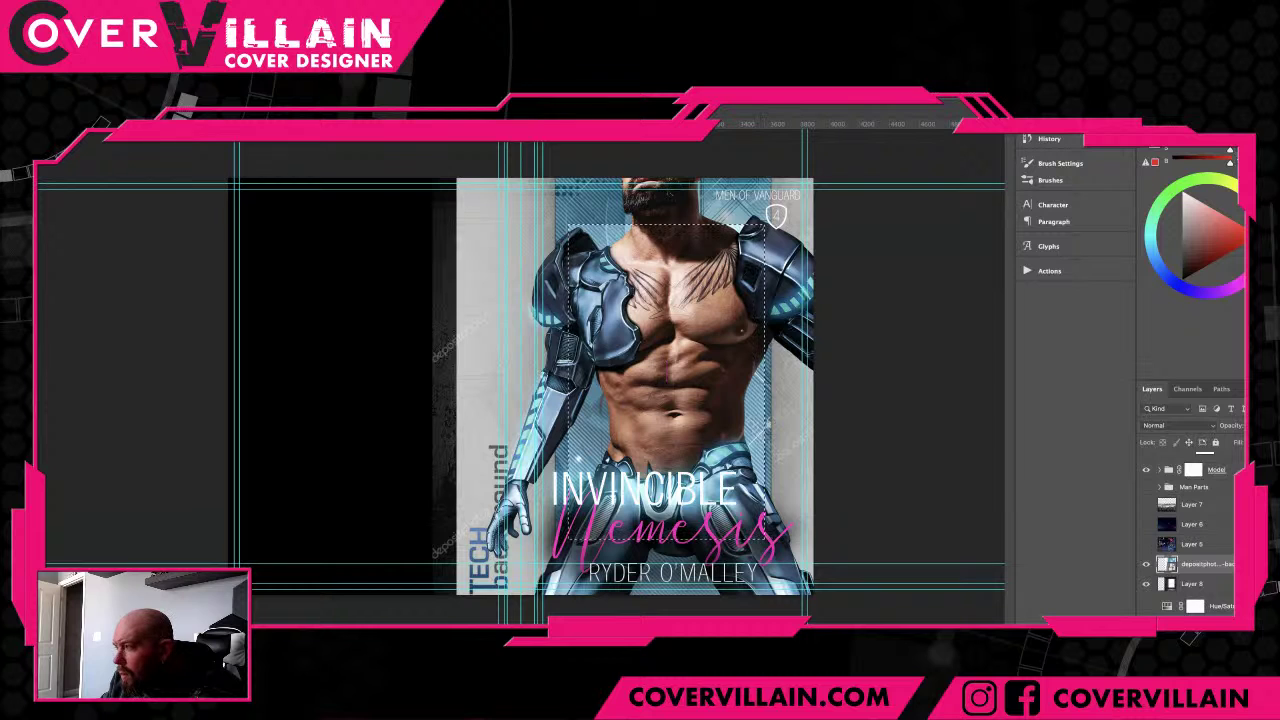
pyautogui.hotkey('ctrl', 'alt', 'm')
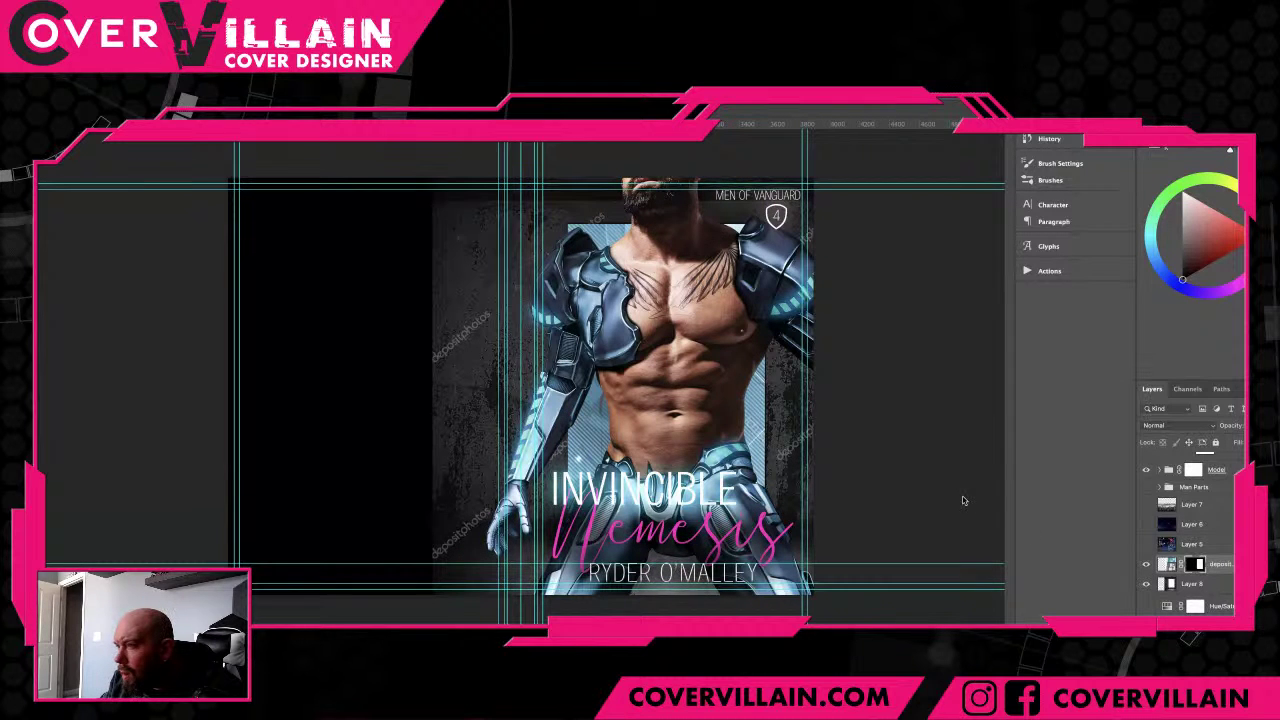
# - Delete the grunge wall, masked tech image and Layer 5, and show the dark neon-grid Layer 6 as the background
pyautogui.keyDown('shift'); pyautogui.click(1232, 584); pyautogui.keyUp('shift')
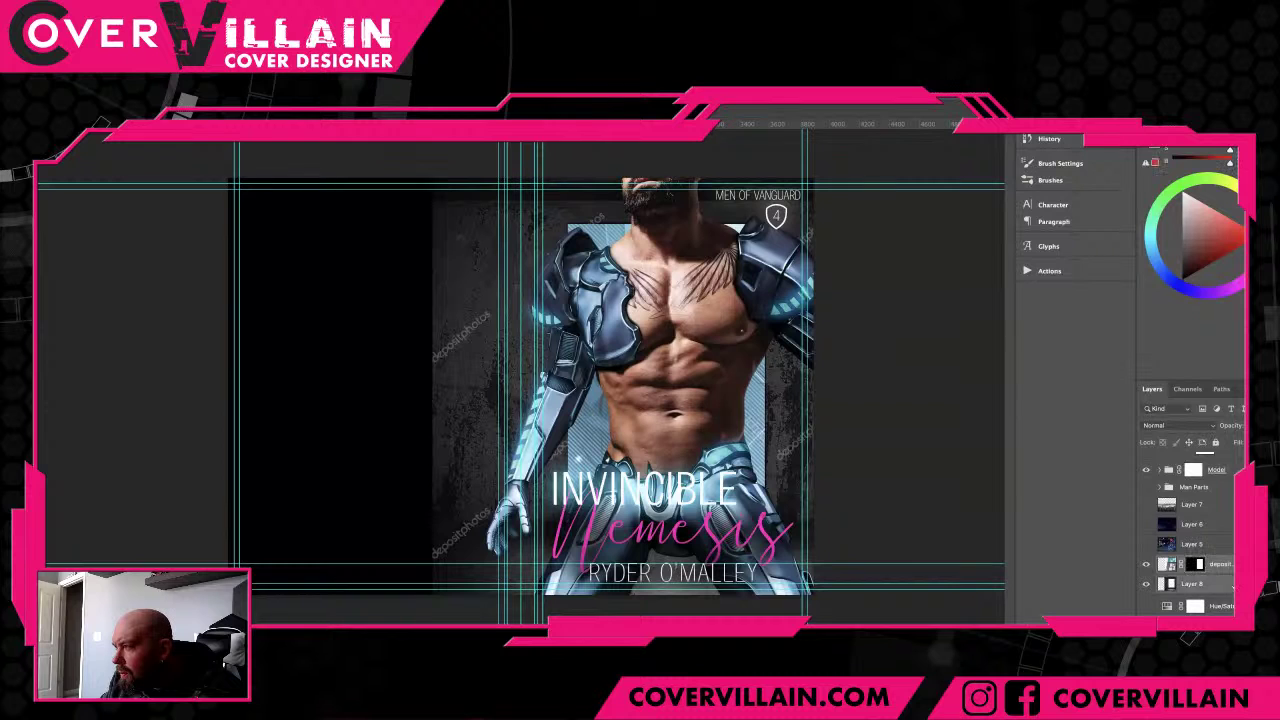
pyautogui.hotkey('ctrl', 'e')
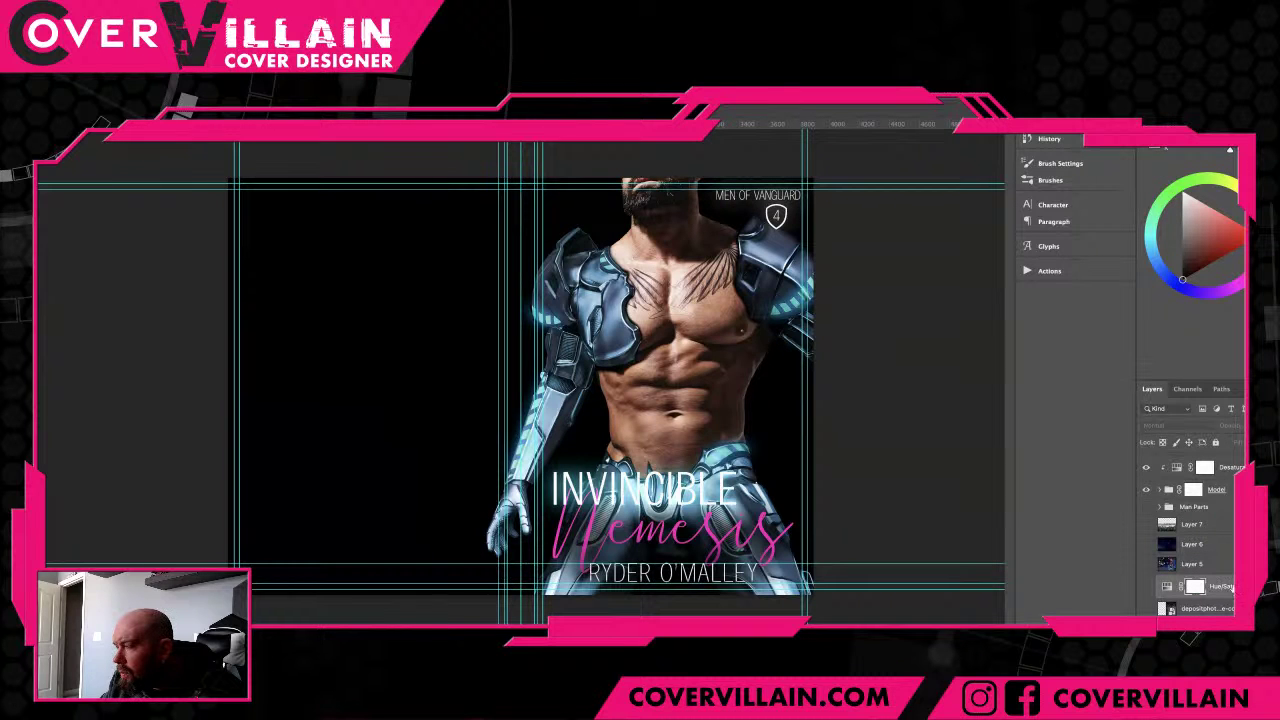
pyautogui.click(1146, 565)
pyautogui.click(1146, 565)
pyautogui.moveTo(1192, 564); pyautogui.dragTo(1262, 634)
pyautogui.click(1145, 565)
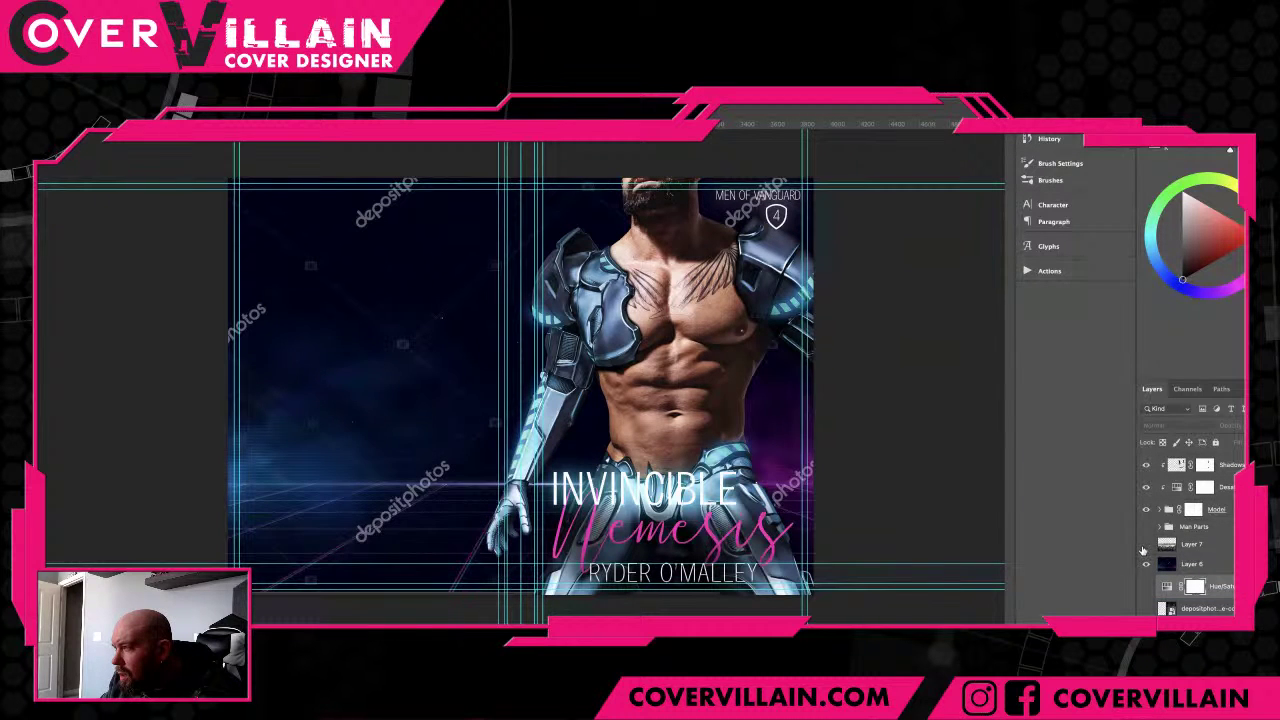
# - Compare the neon-grid background with and without the ruined city skyline on Layer 7
pyautogui.click(1145, 545)
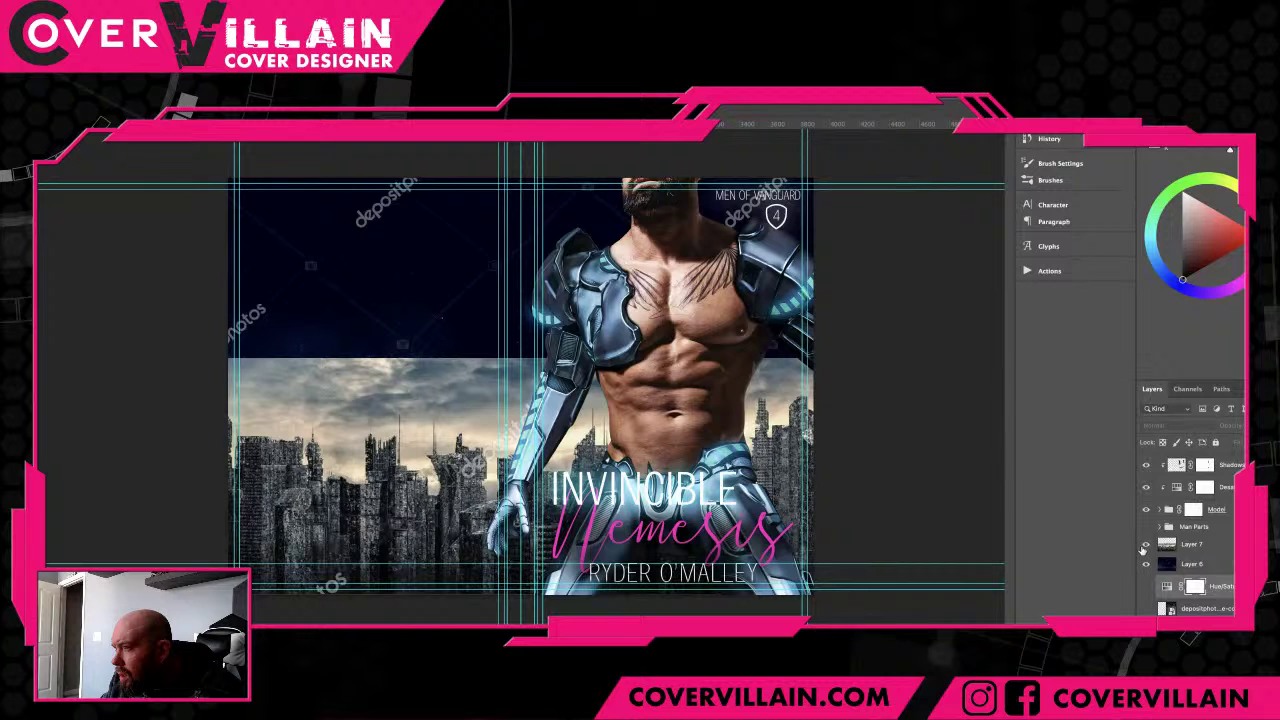
pyautogui.click(1143, 547)
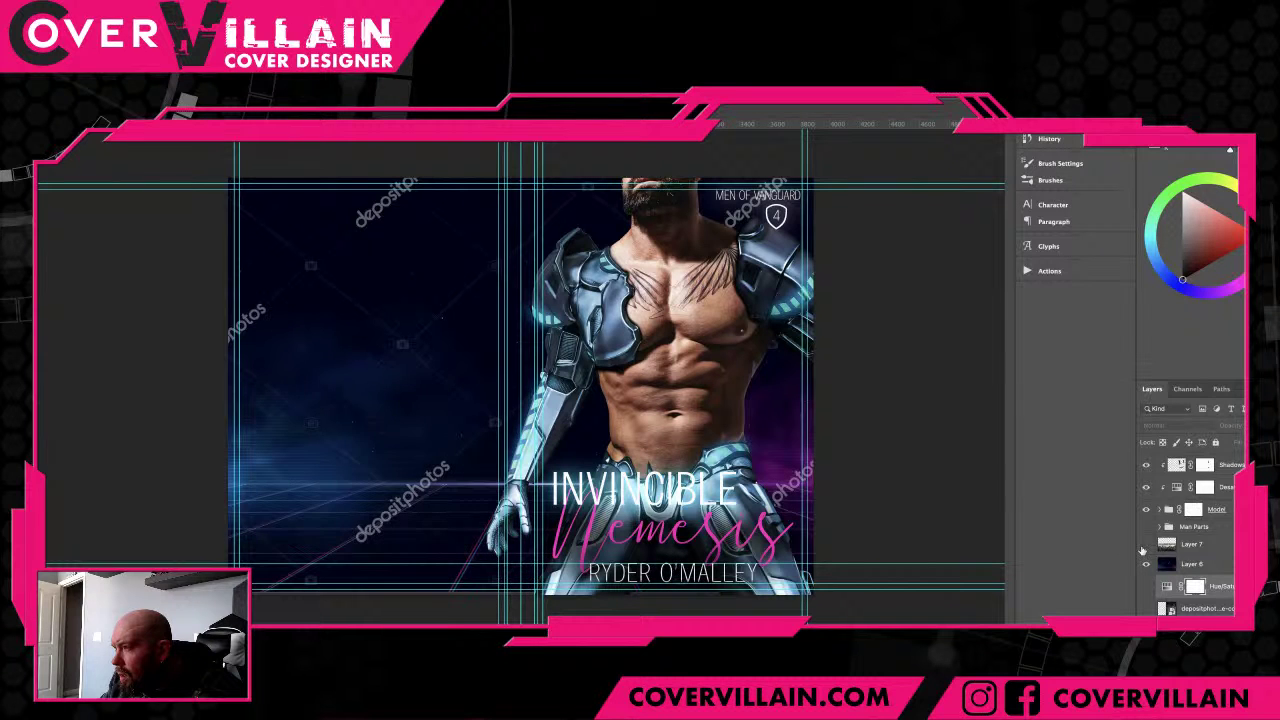
pyautogui.click(1145, 545)
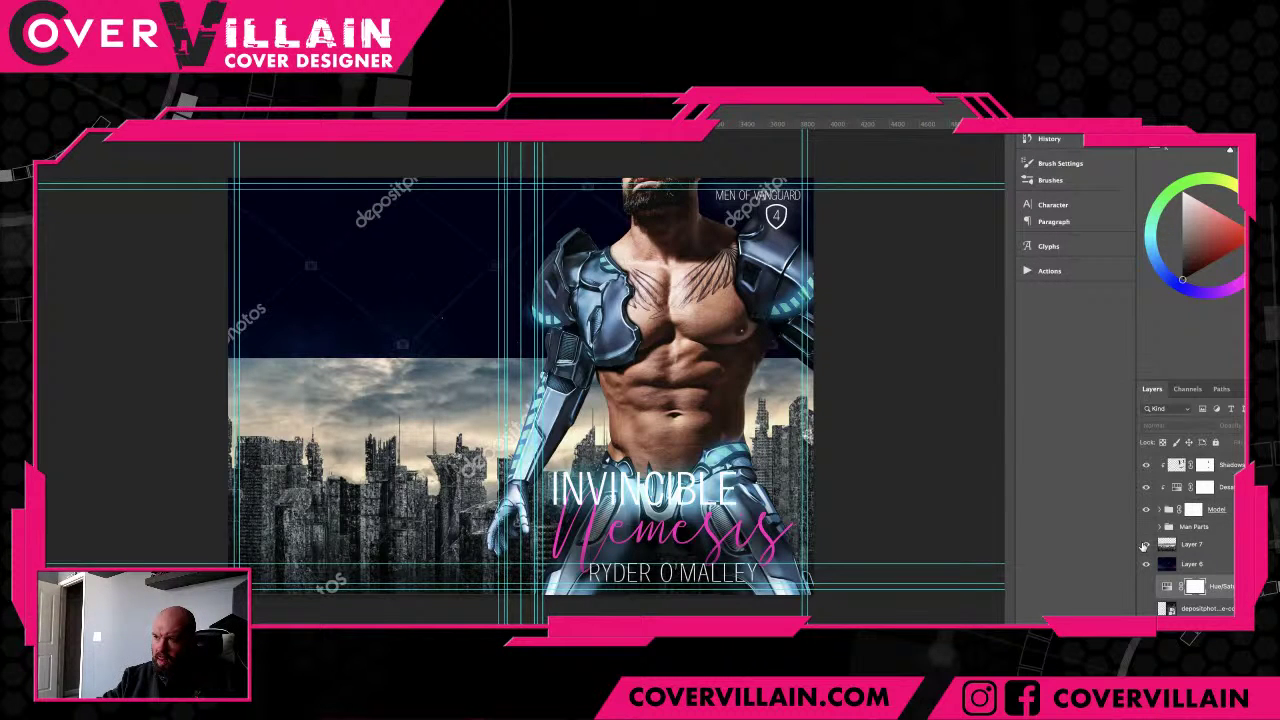
pyautogui.click(1145, 544)
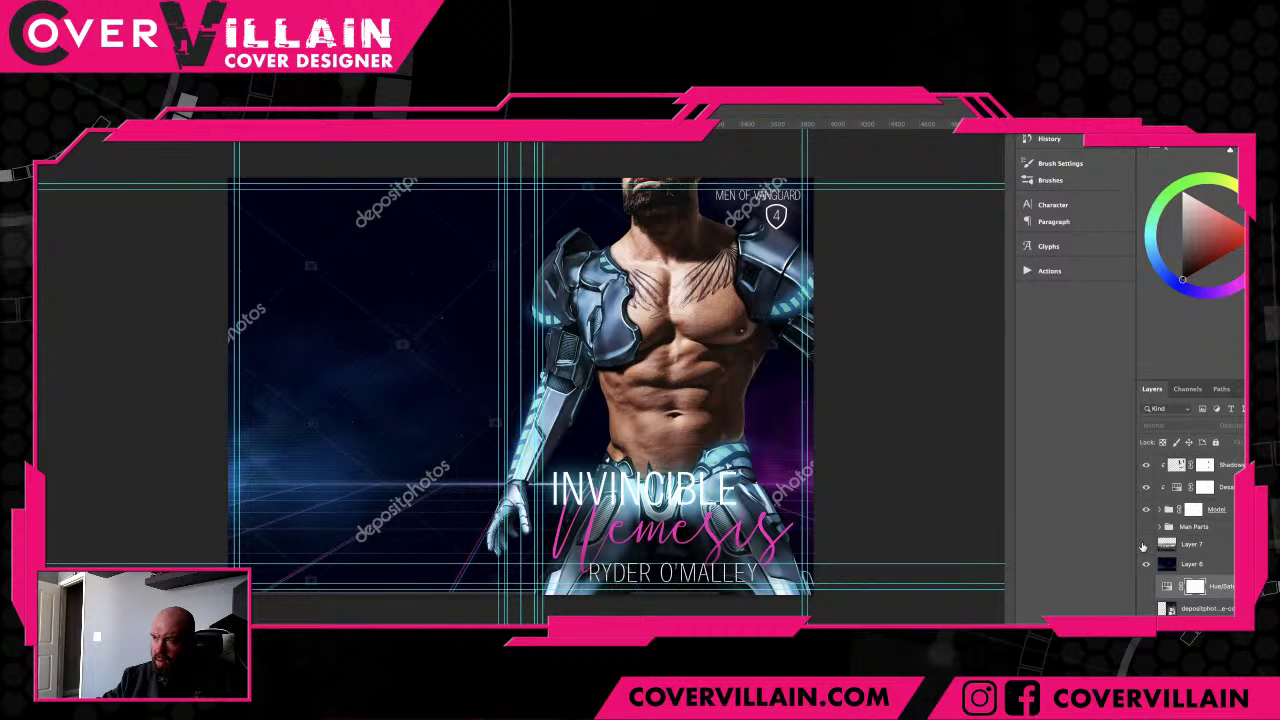
# - View the earlier covers in the series one after another beside the Invincible Nemesis cover to compare their backgrounds
pyautogui.scroll(5, 1165, 530)
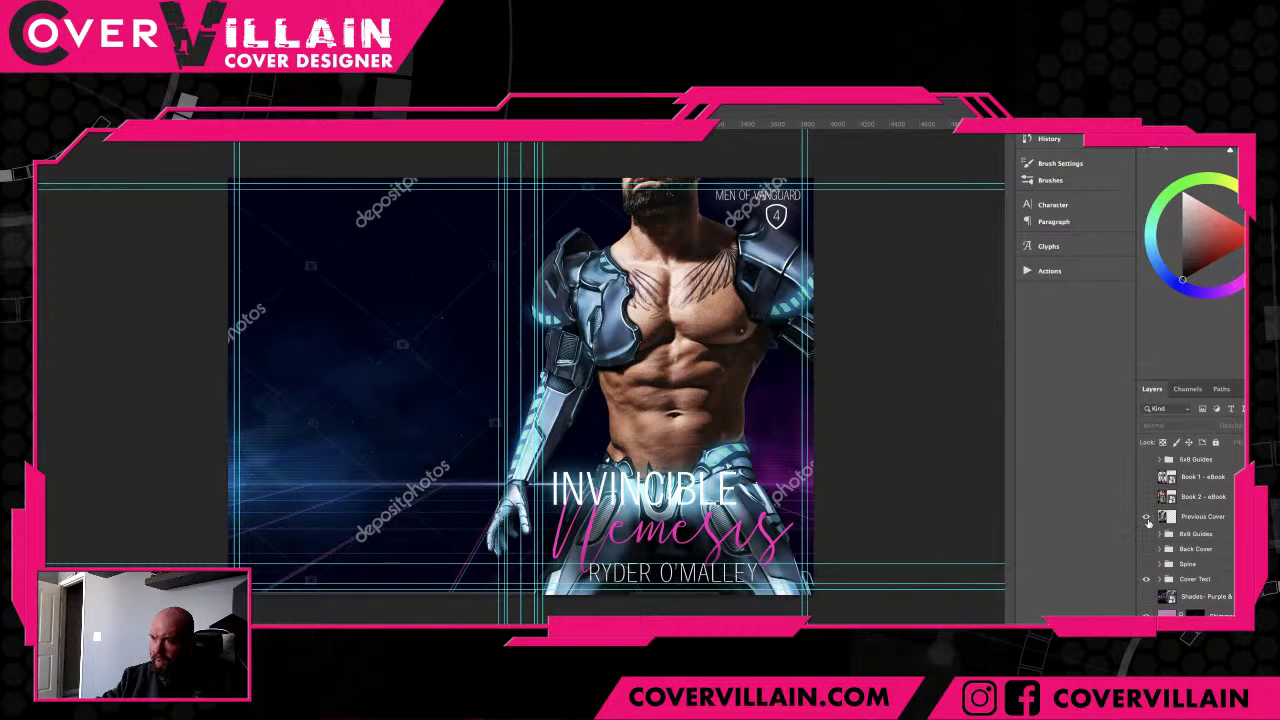
pyautogui.click(1147, 517)
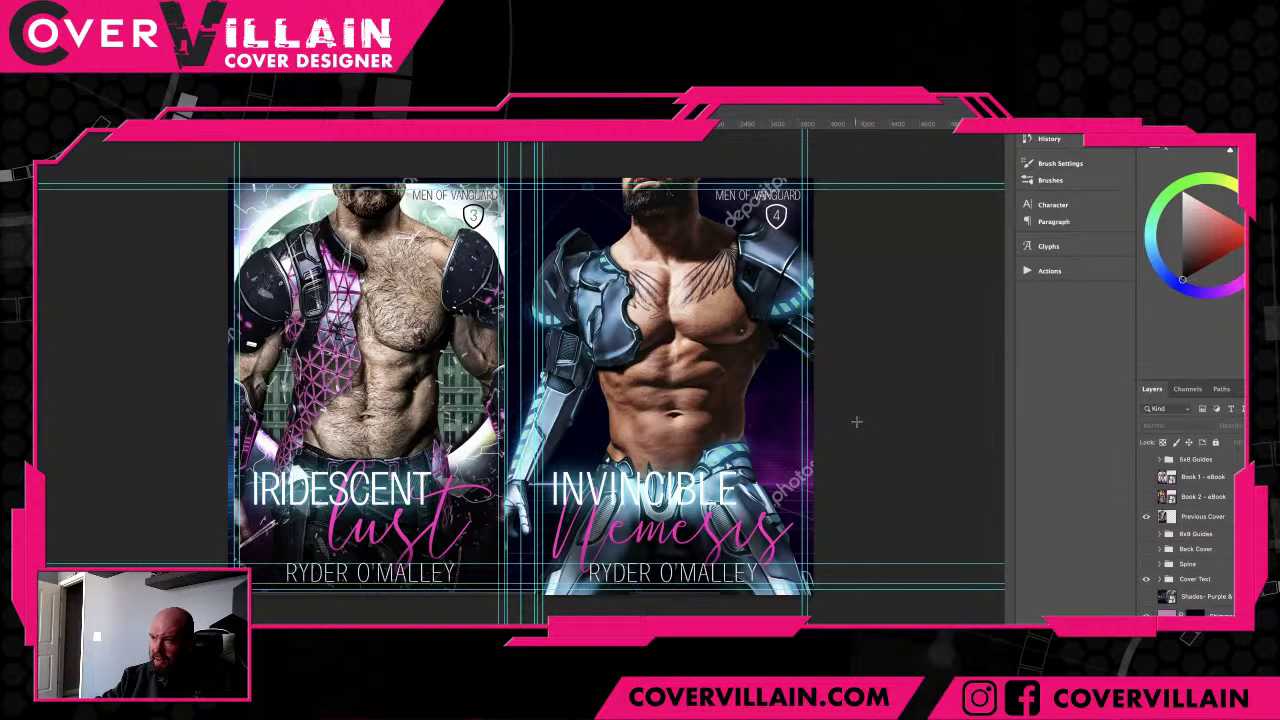
pyautogui.click(1146, 516)
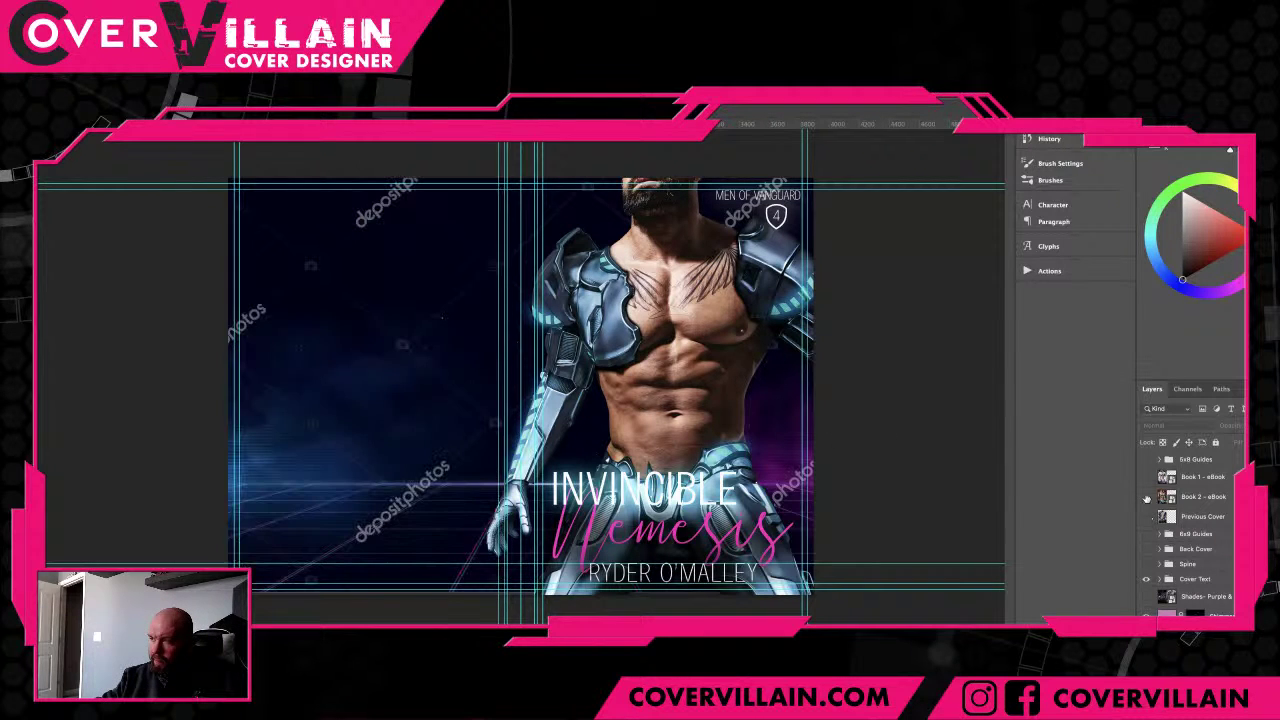
pyautogui.click(1146, 496)
pyautogui.click(1146, 496)
pyautogui.click(1147, 479)
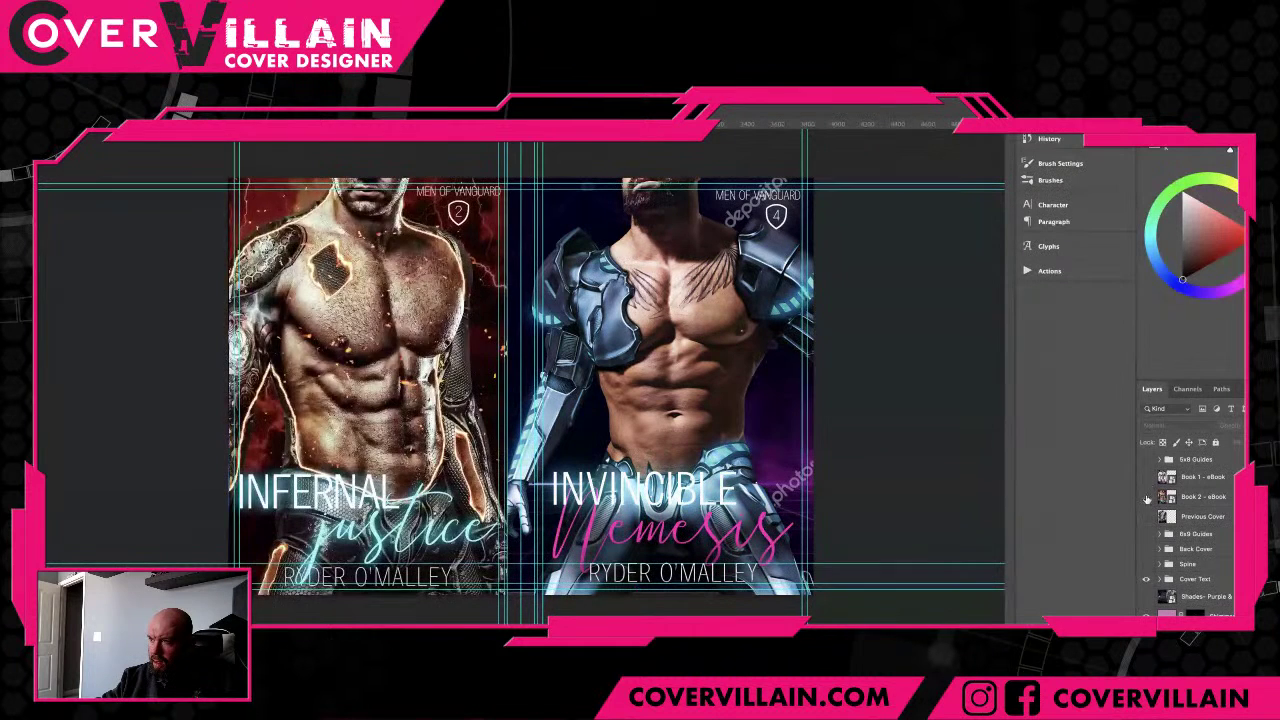
pyautogui.click(1146, 496)
pyautogui.click(1146, 516)
pyautogui.click(1146, 516)
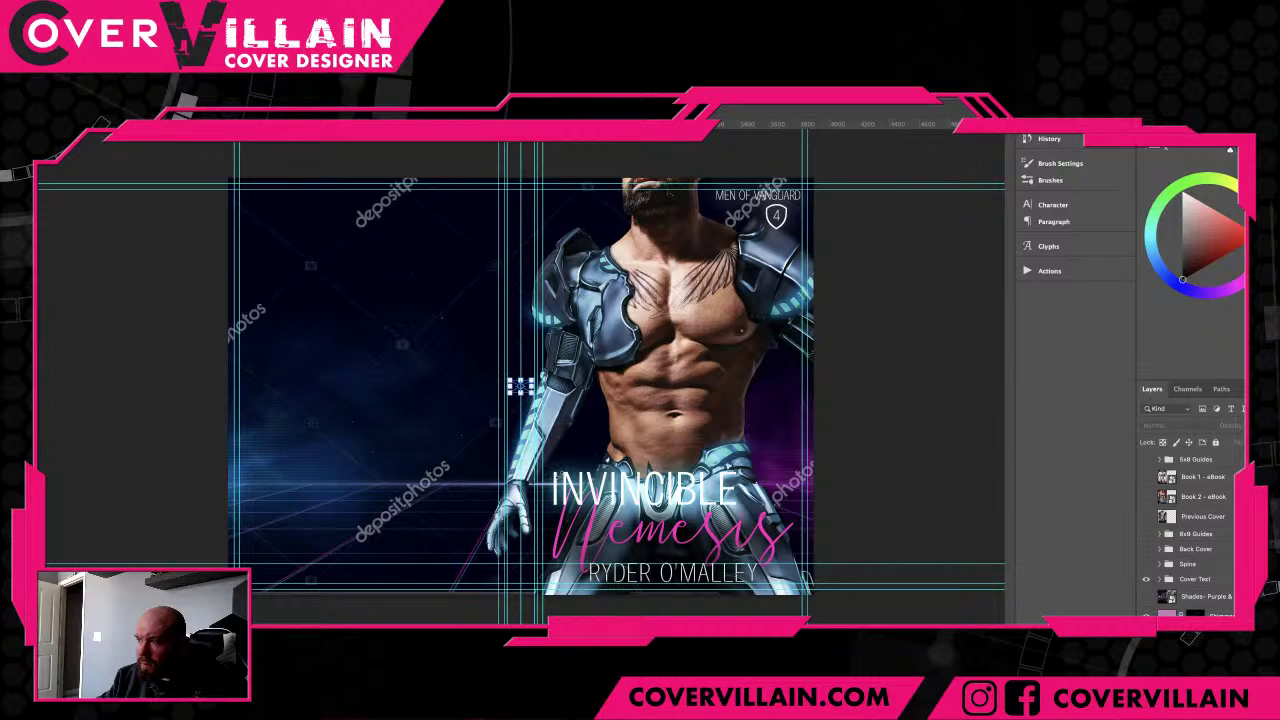
# - Place the retrowave background image beneath Layer 6 and delete the watermarked Layer 6
pyautogui.click(520, 386)
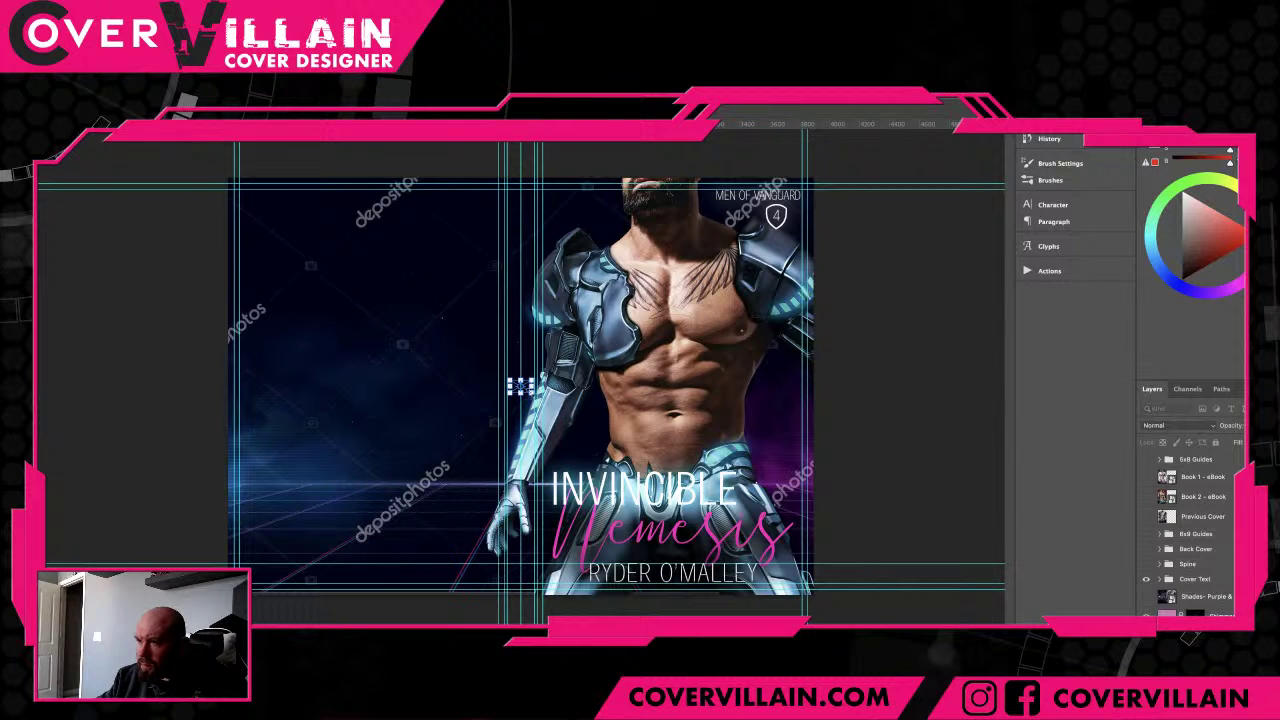
pyautogui.moveTo(510, 381); pyautogui.dragTo(792, 548)
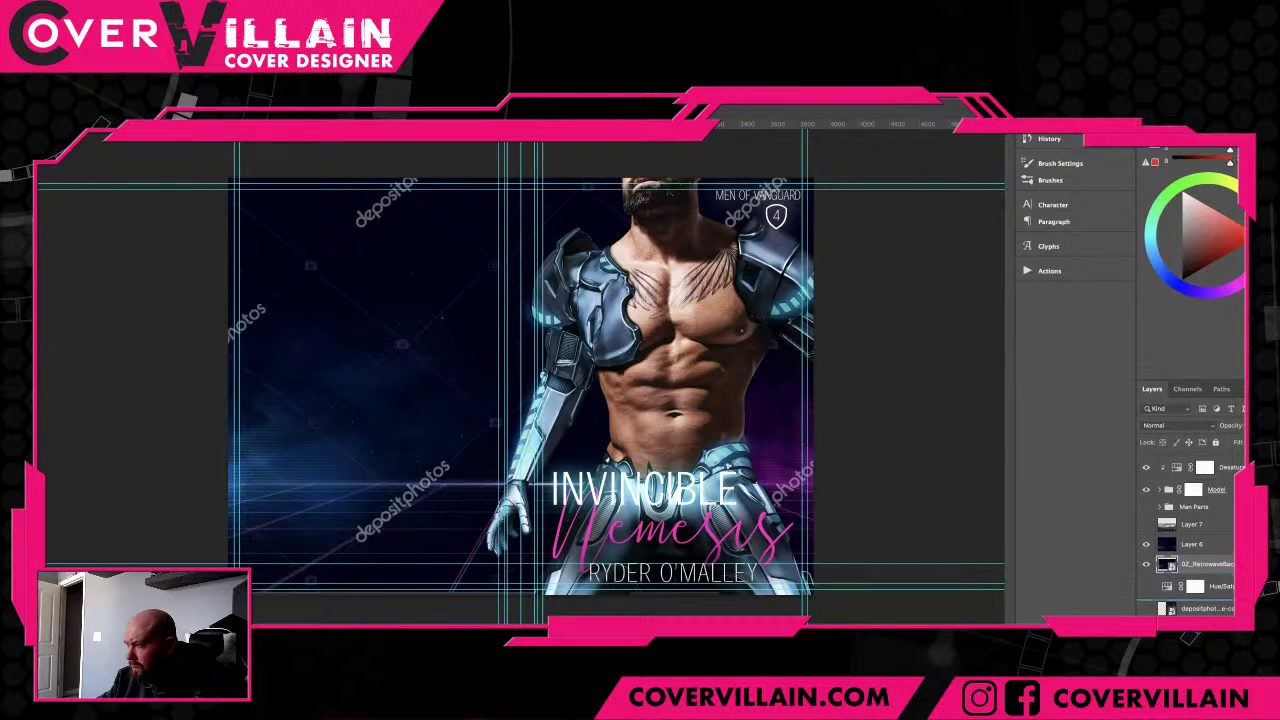
pyautogui.press('Delete')
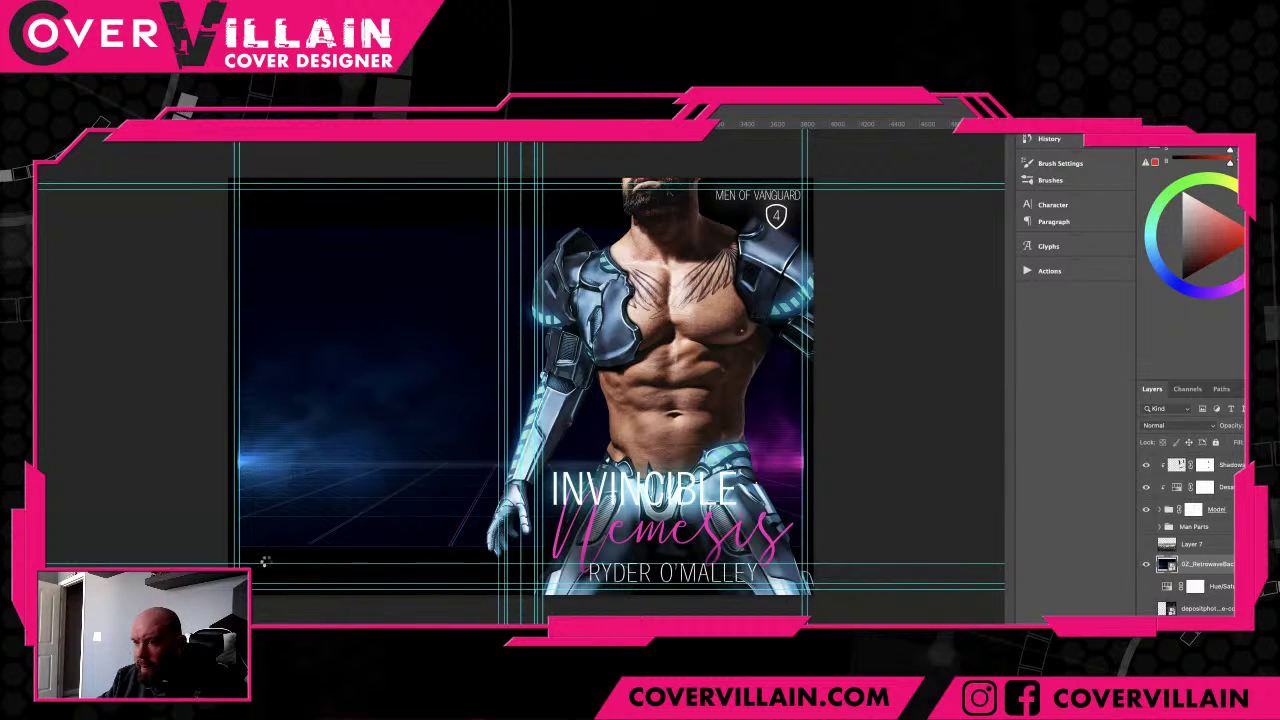
# - Enlarge the retrowave background to the cover's full height and shift it sideways so its purple glow sits behind the figure
pyautogui.hotkey('ctrl', 't')
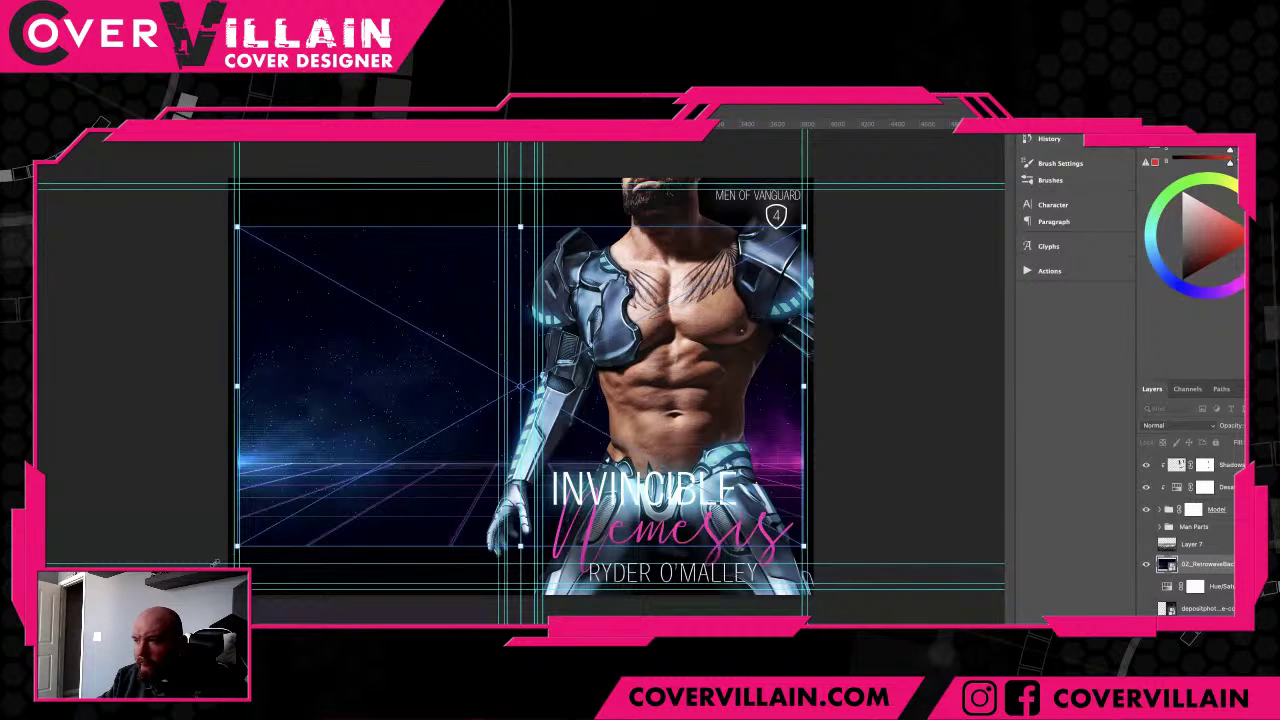
pyautogui.moveTo(237, 547); pyautogui.dragTo(148, 596)
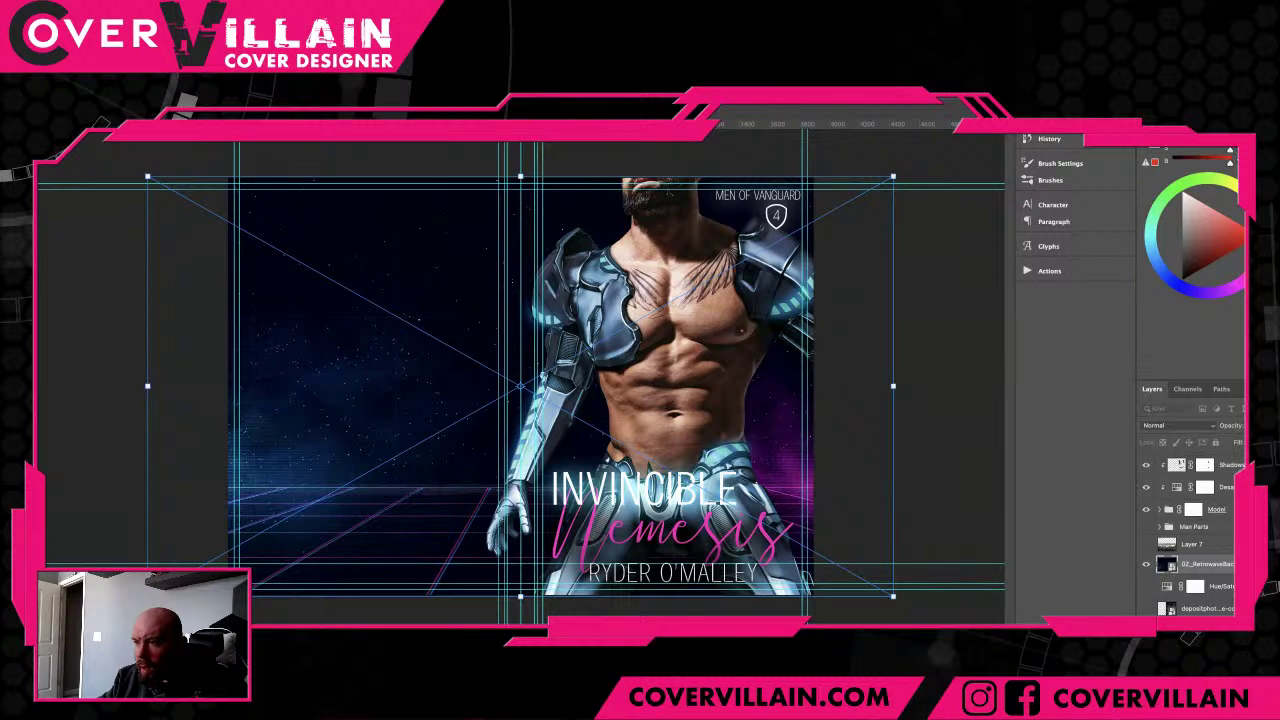
pyautogui.moveTo(655, 453); pyautogui.dragTo(595, 450)
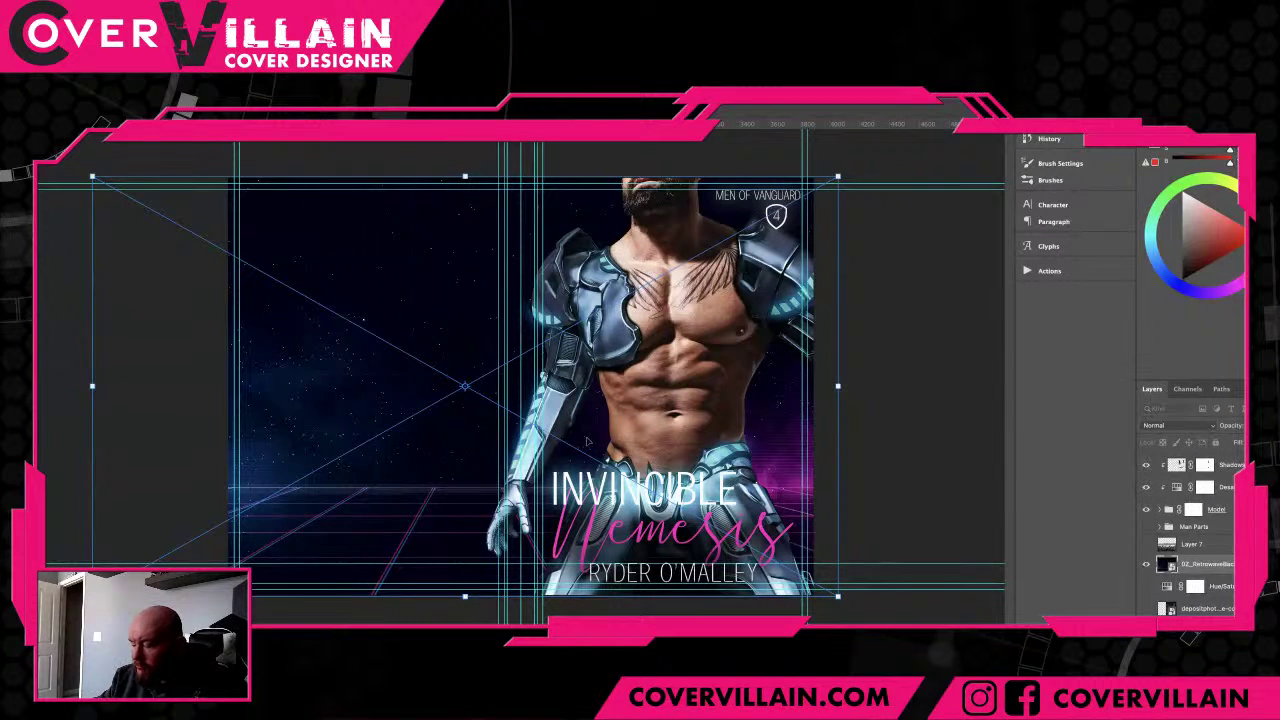
pyautogui.press('Return')
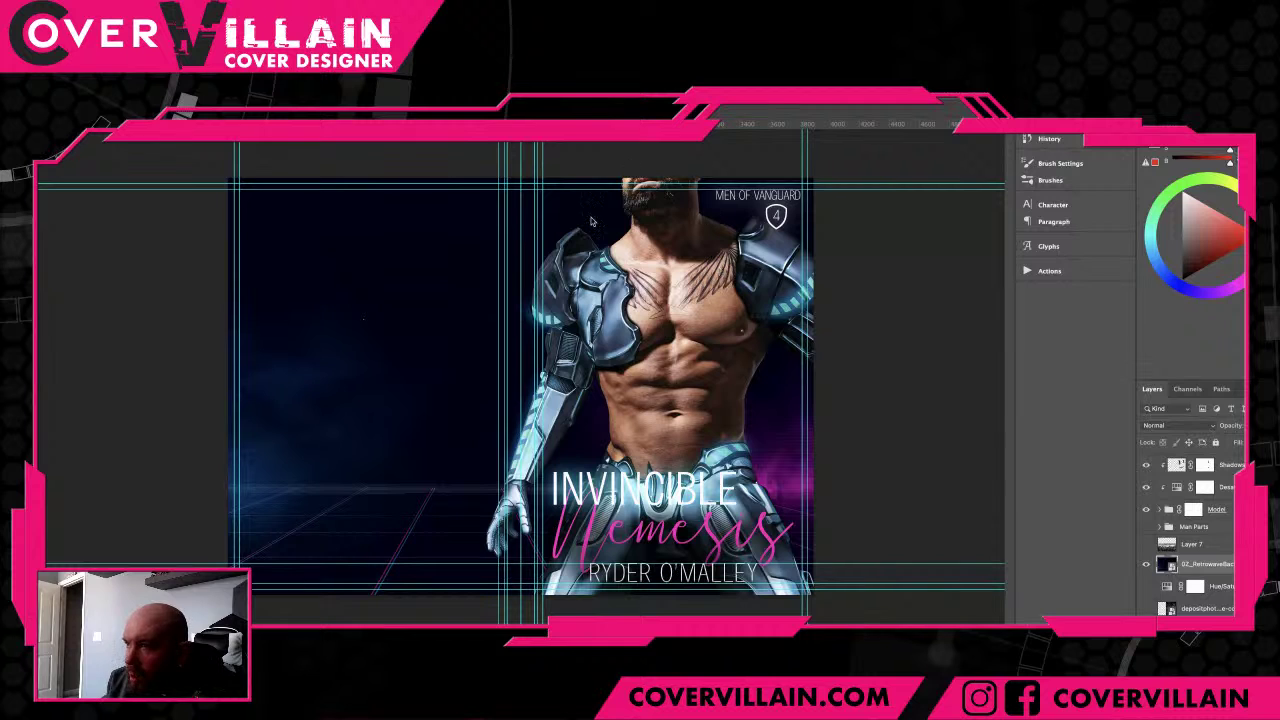
# - Create a new layer named Light Leak above the pink Shimmer layer
pyautogui.scroll(1, 1212, 553)
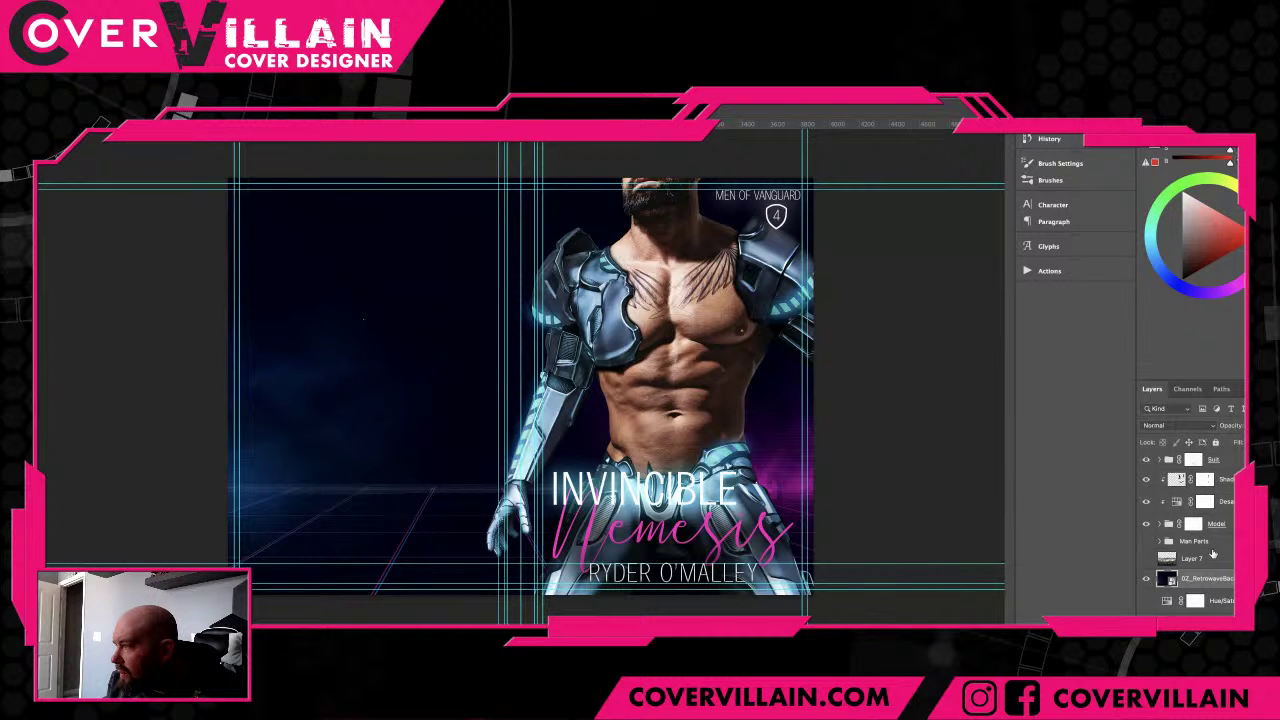
pyautogui.scroll(-5, 1212, 553)
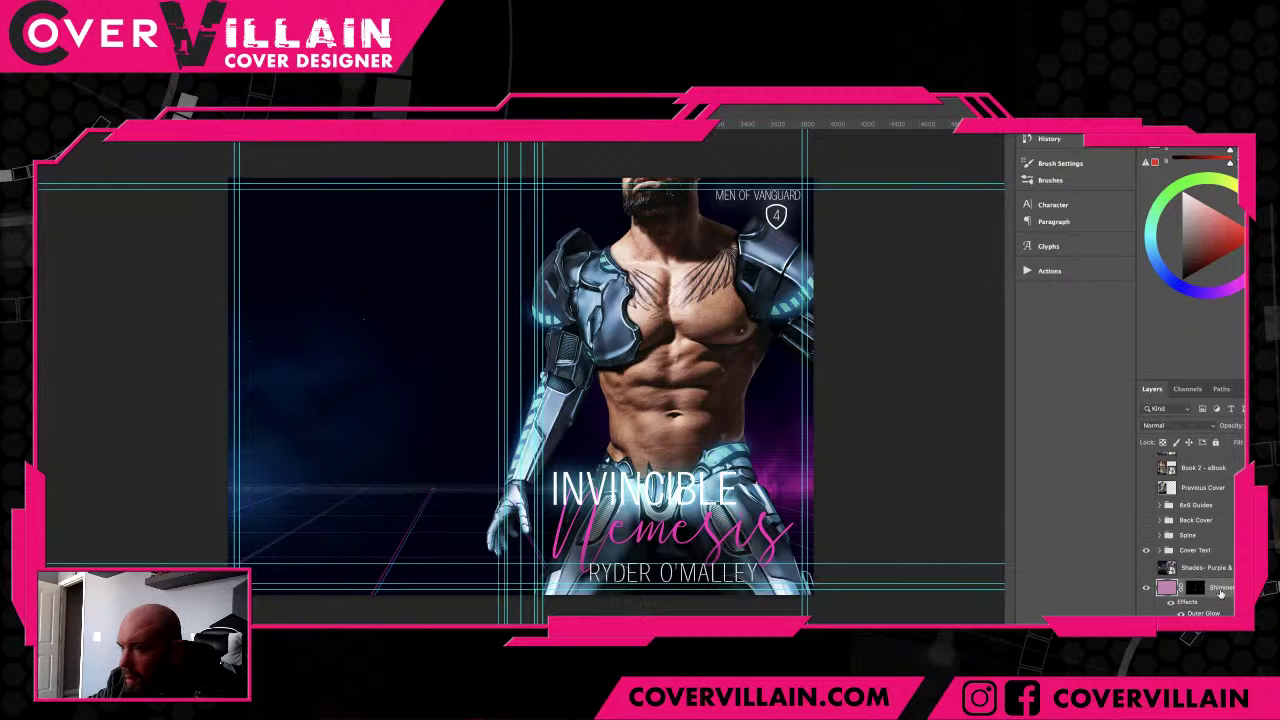
pyautogui.press('Return')
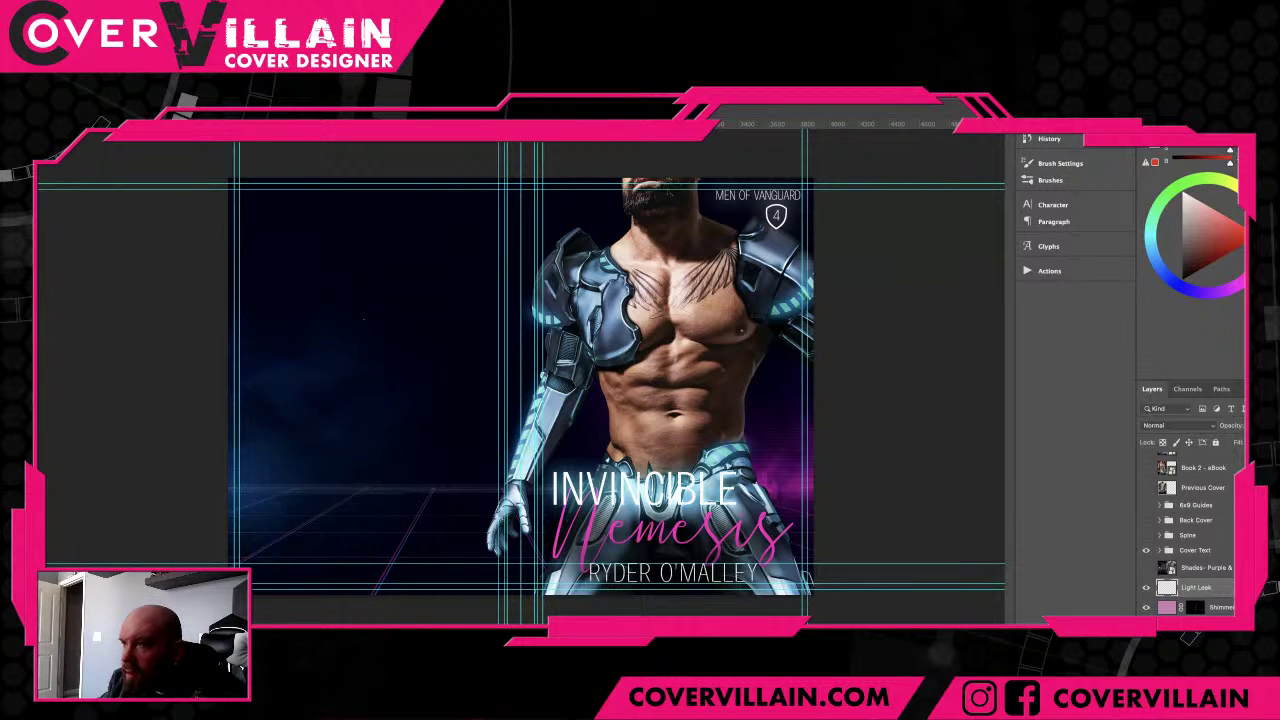
# - Enlarge the glowing blue-pink circle image on the Light Leak layer, turn it half round and position it over the upper front cover
pyautogui.moveTo(436, 254); pyautogui.dragTo(436, 217)
pyautogui.press('super+t')
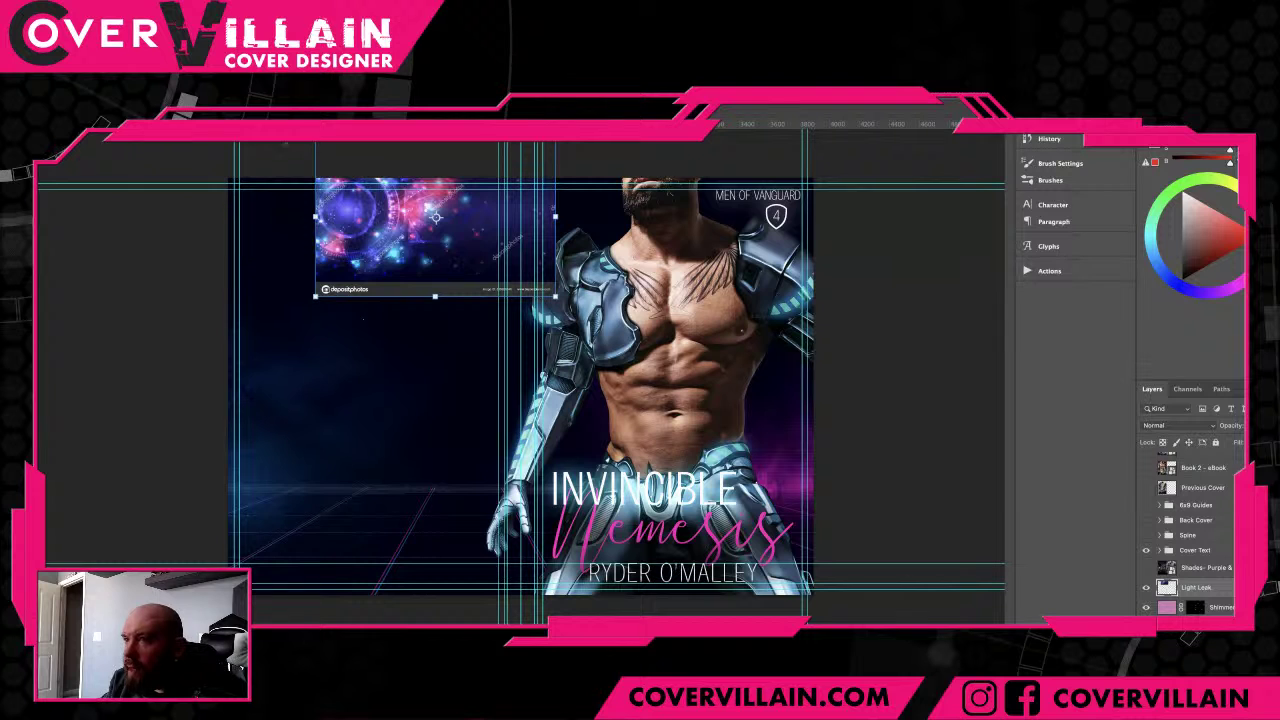
pyautogui.moveTo(277, 155); pyautogui.dragTo(632, 343)
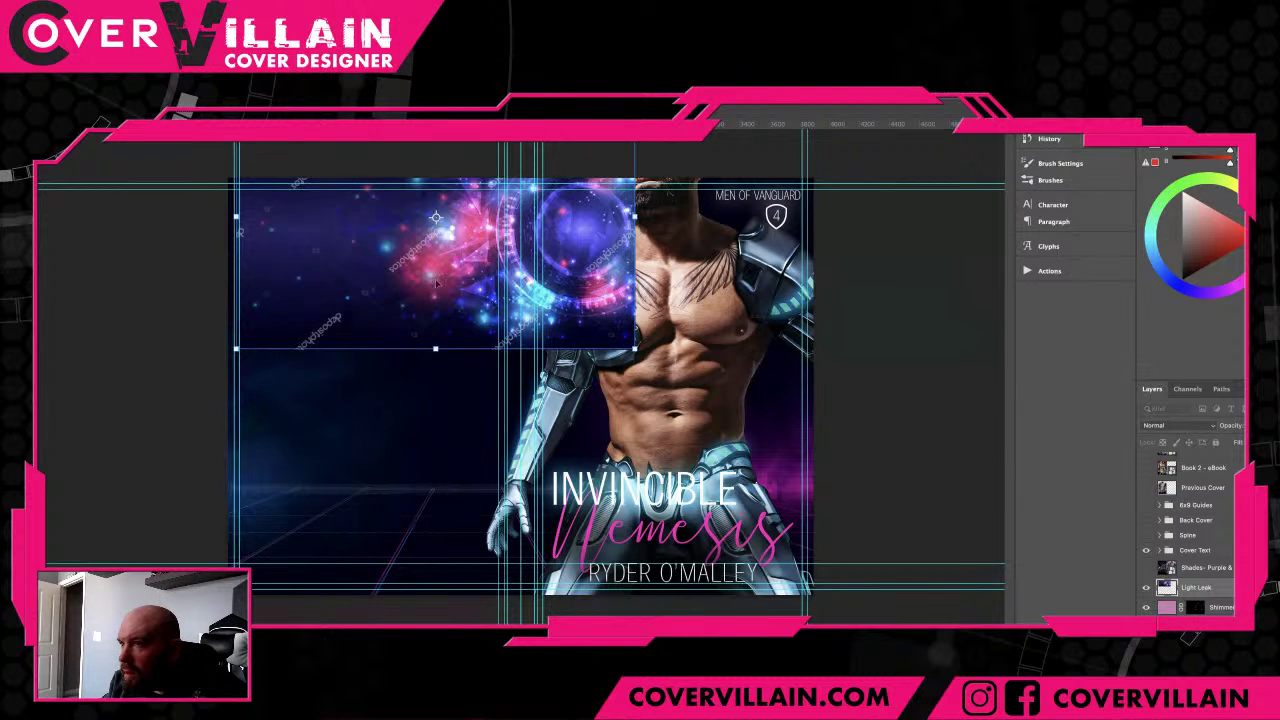
pyautogui.moveTo(440, 288); pyautogui.dragTo(605, 352)
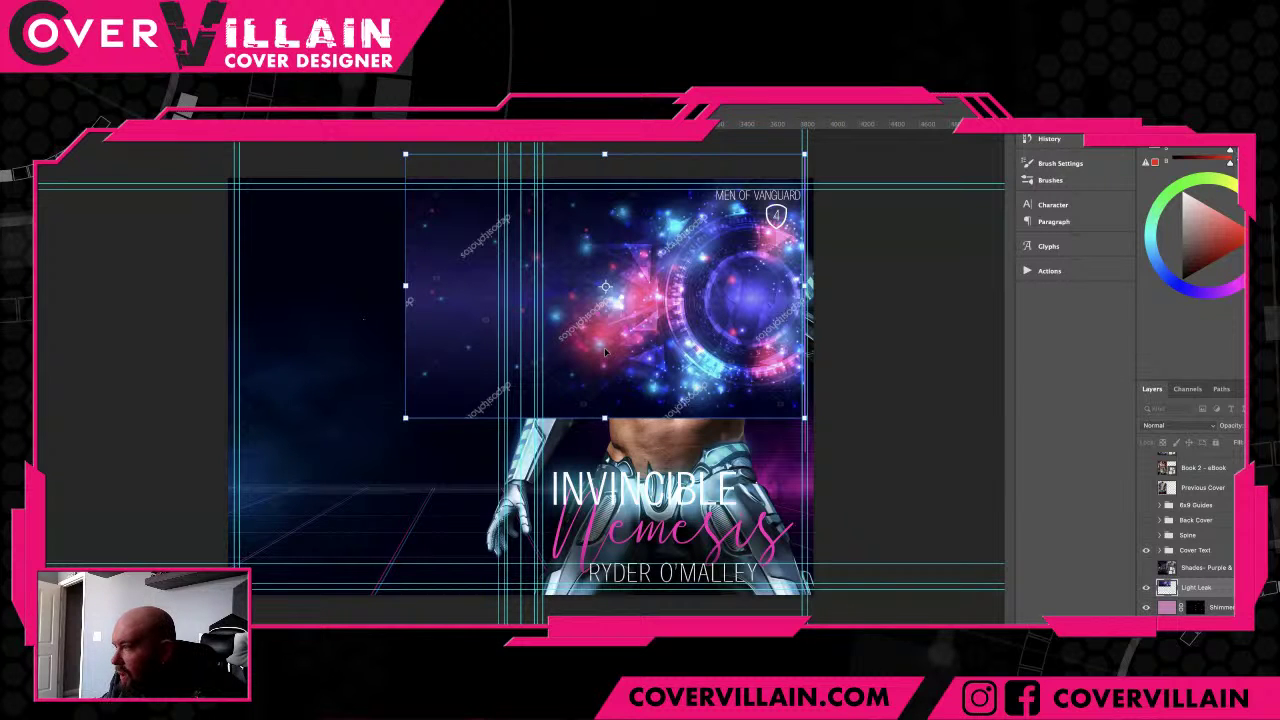
# - Apply the transformation and move the Light Leak layer down the stack to just above the Suit group
pyautogui.press('Return')
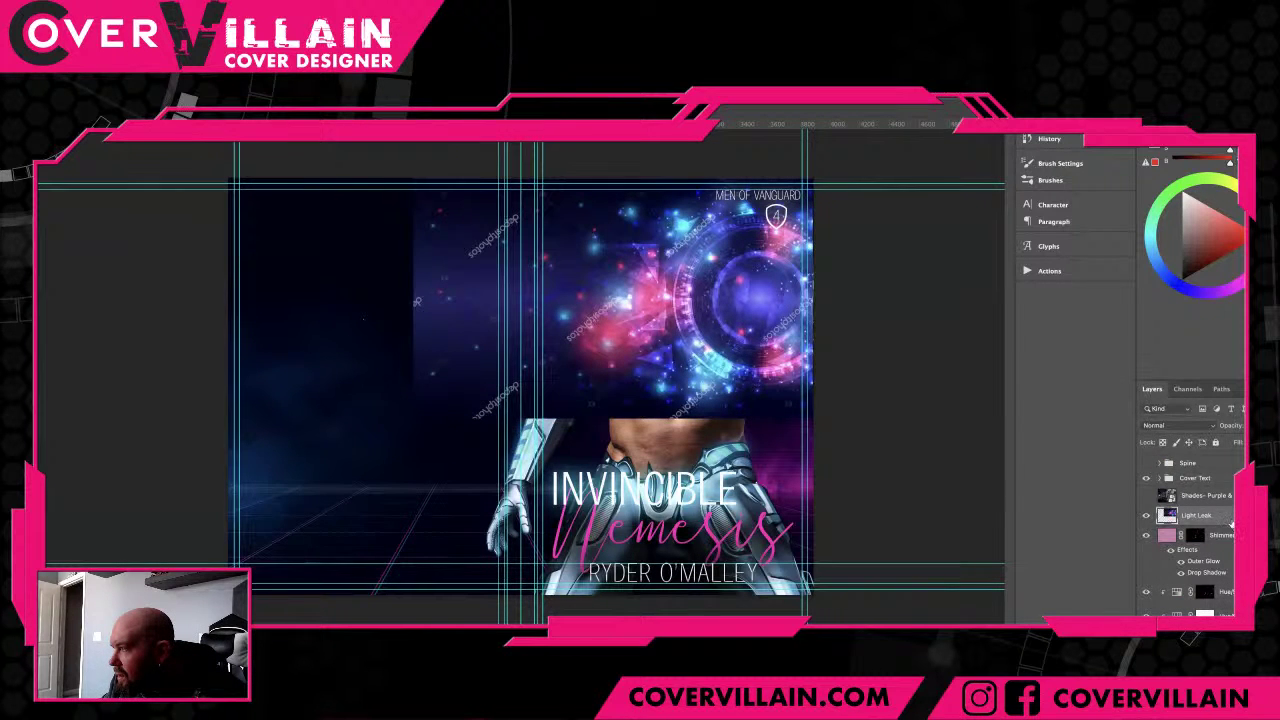
pyautogui.moveTo(1196, 515); pyautogui.dragTo(1224, 560)
pyautogui.scroll(2, 1221, 521)
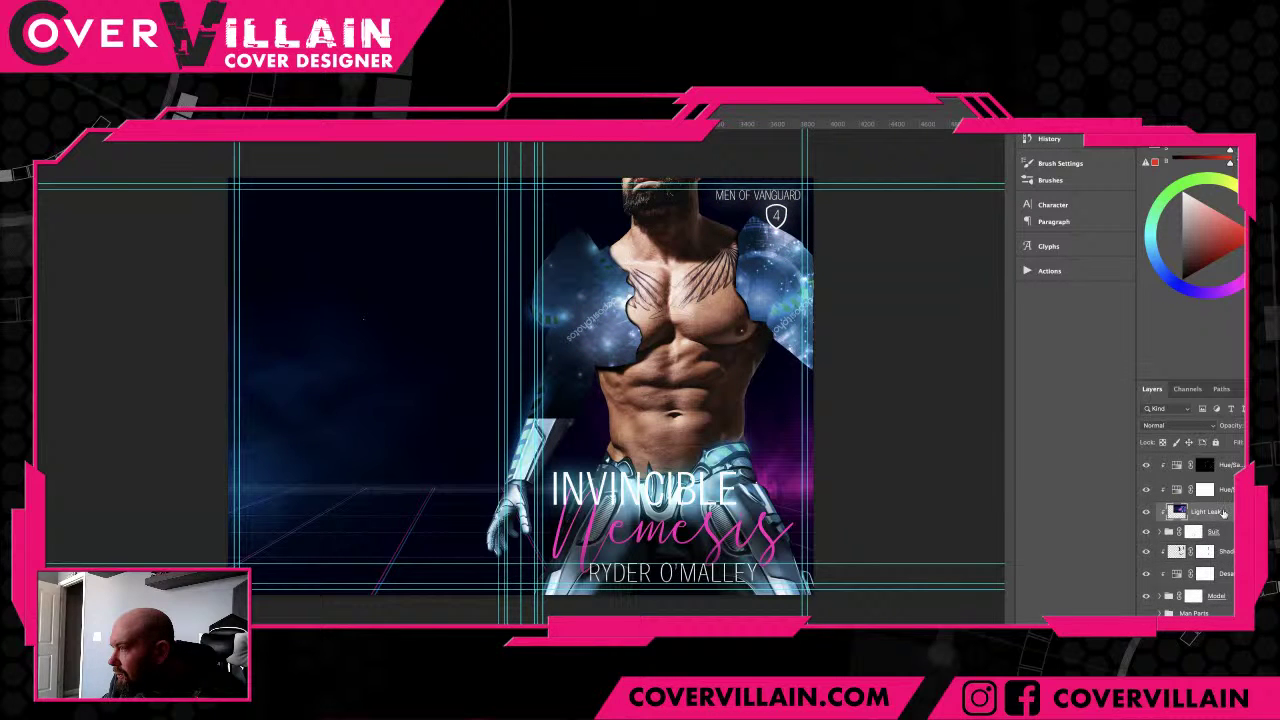
# - Move the Light Leak layer to just above the retrowave background, enlarge and turn it, and position it behind the figure on the front cover
pyautogui.moveTo(1227, 610); pyautogui.dragTo(1216, 557)
pyautogui.scroll(-3, 1228, 596)
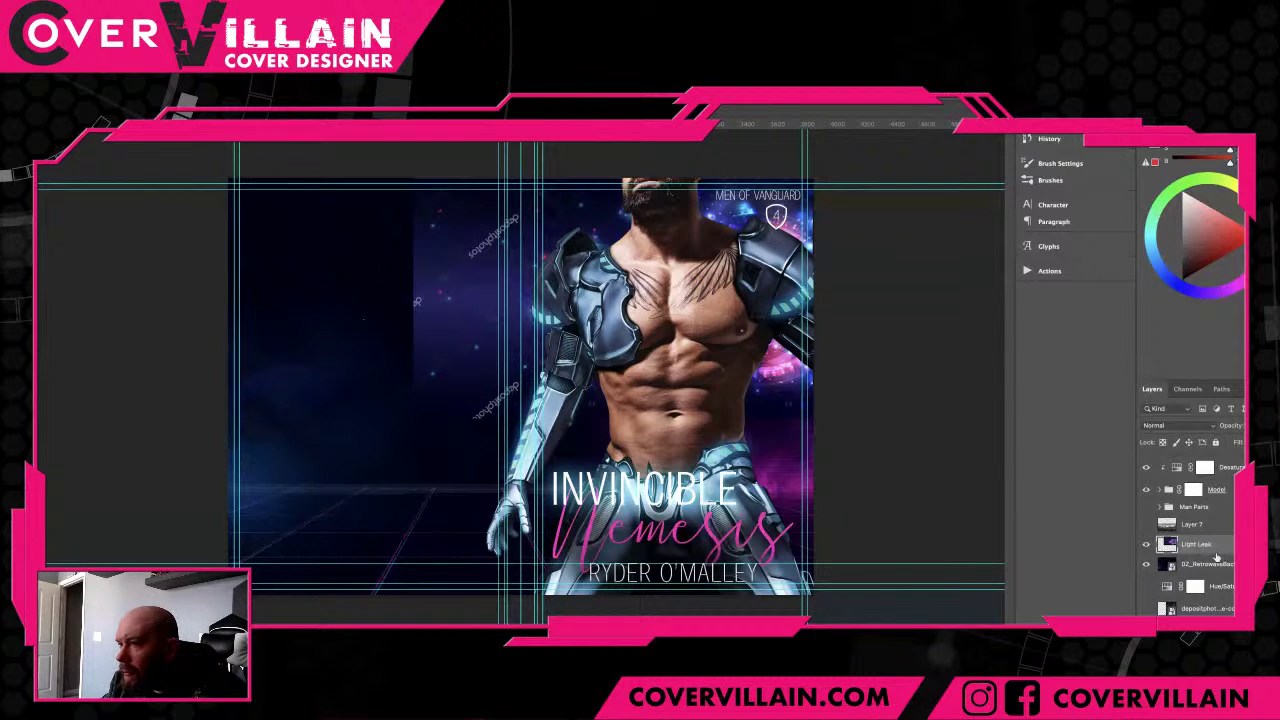
pyautogui.press('super+t')
pyautogui.moveTo(413, 418); pyautogui.dragTo(285, 503)
pyautogui.moveTo(676, 398); pyautogui.dragTo(619, 366)
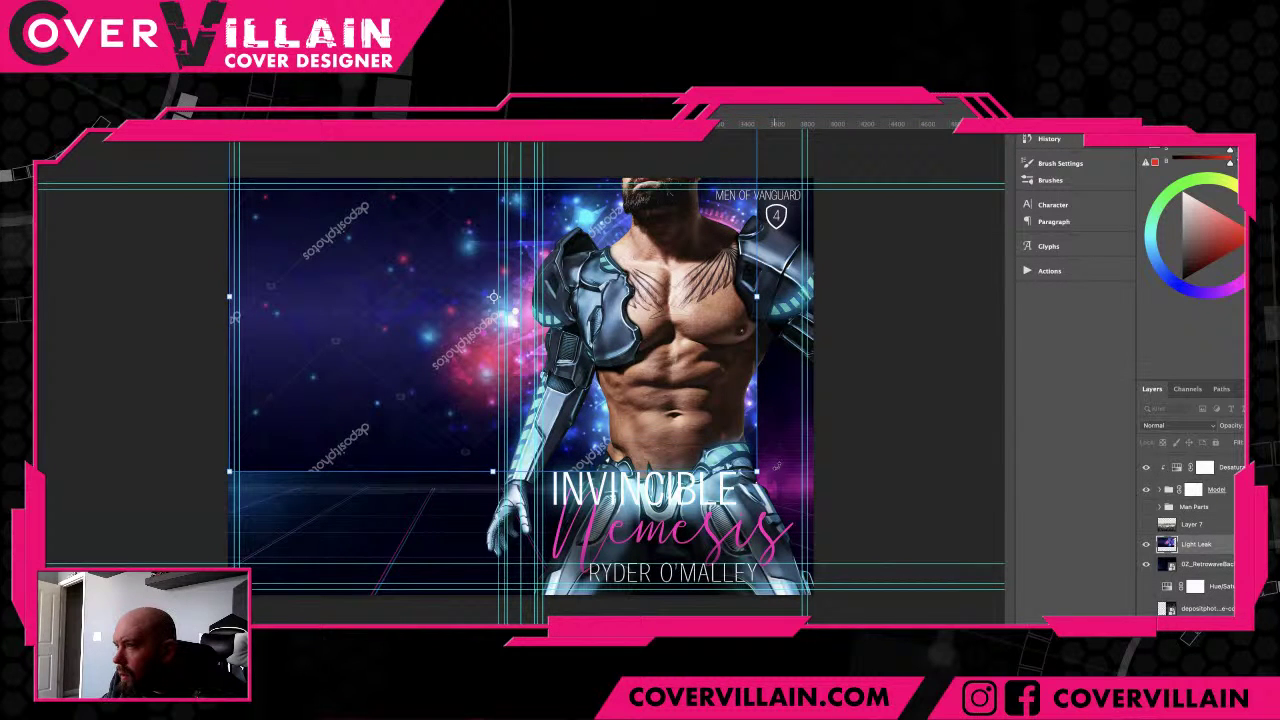
pyautogui.moveTo(809, 361); pyautogui.dragTo(447, 520)
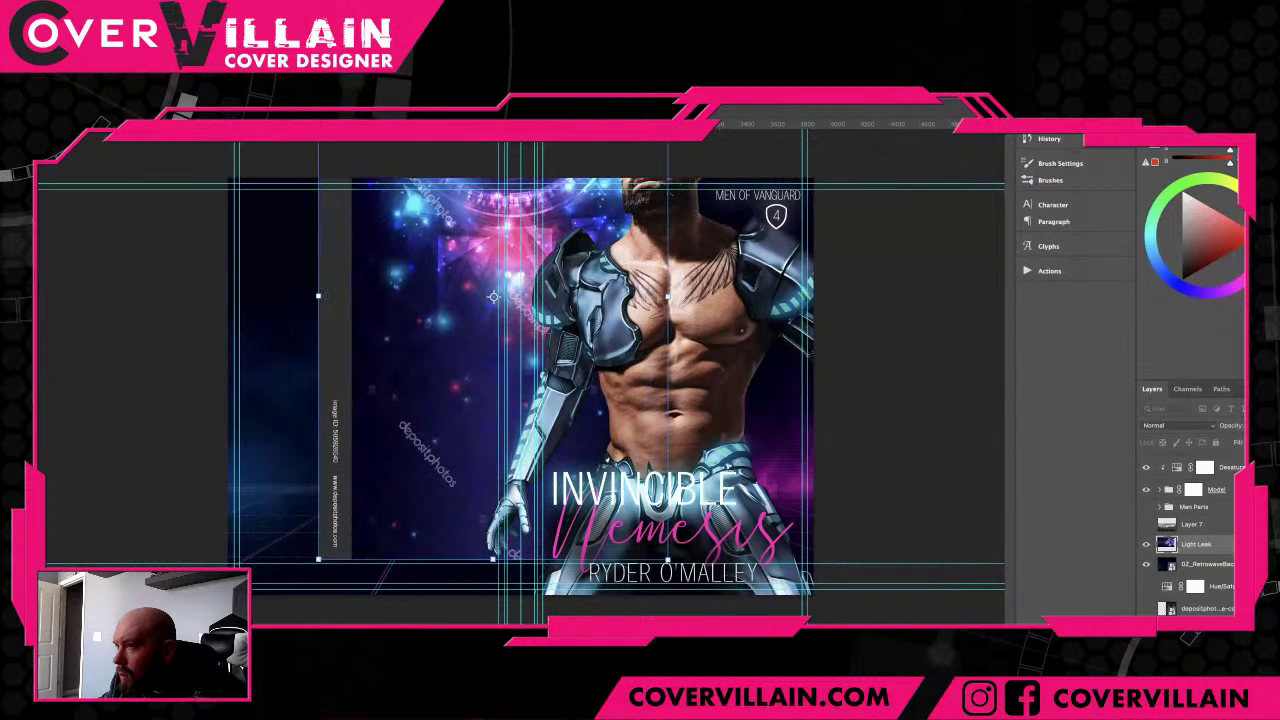
pyautogui.moveTo(605, 259); pyautogui.dragTo(721, 308)
pyautogui.press('Return')
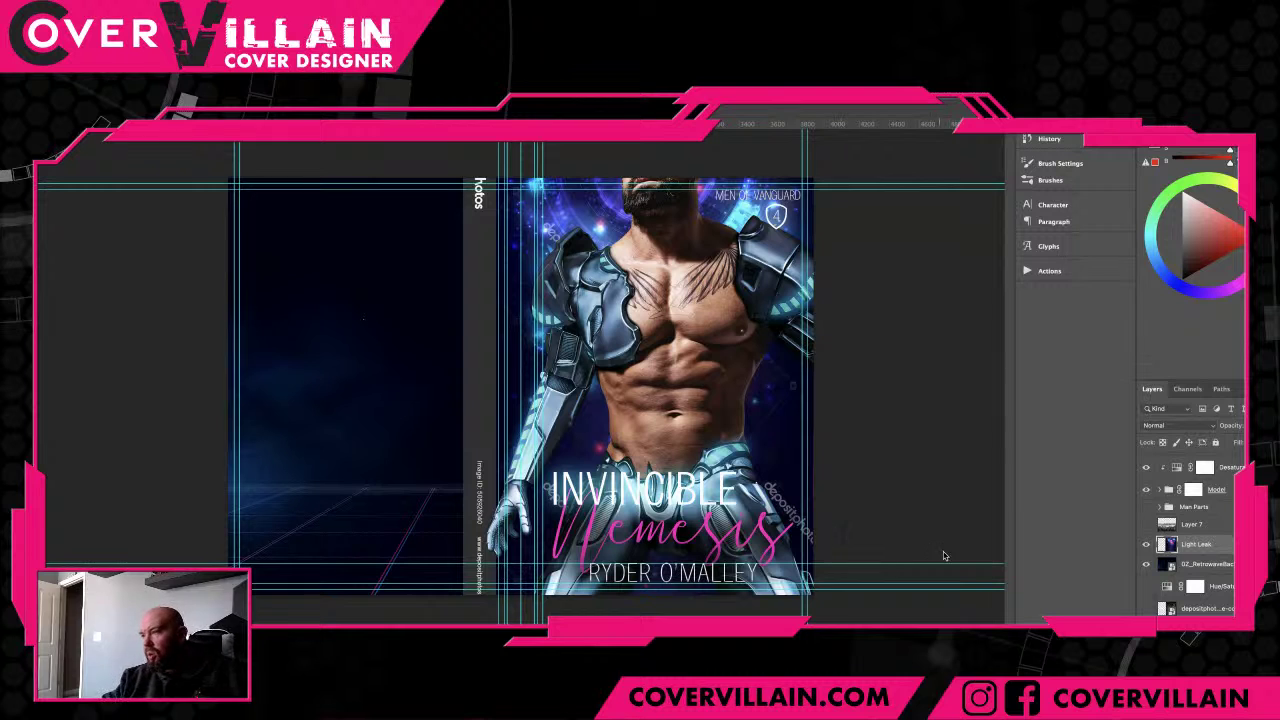
# - Add a layer mask to the Light Leak layer and brush out the image's edge over the spine and its lower part
pyautogui.click(1190, 645)
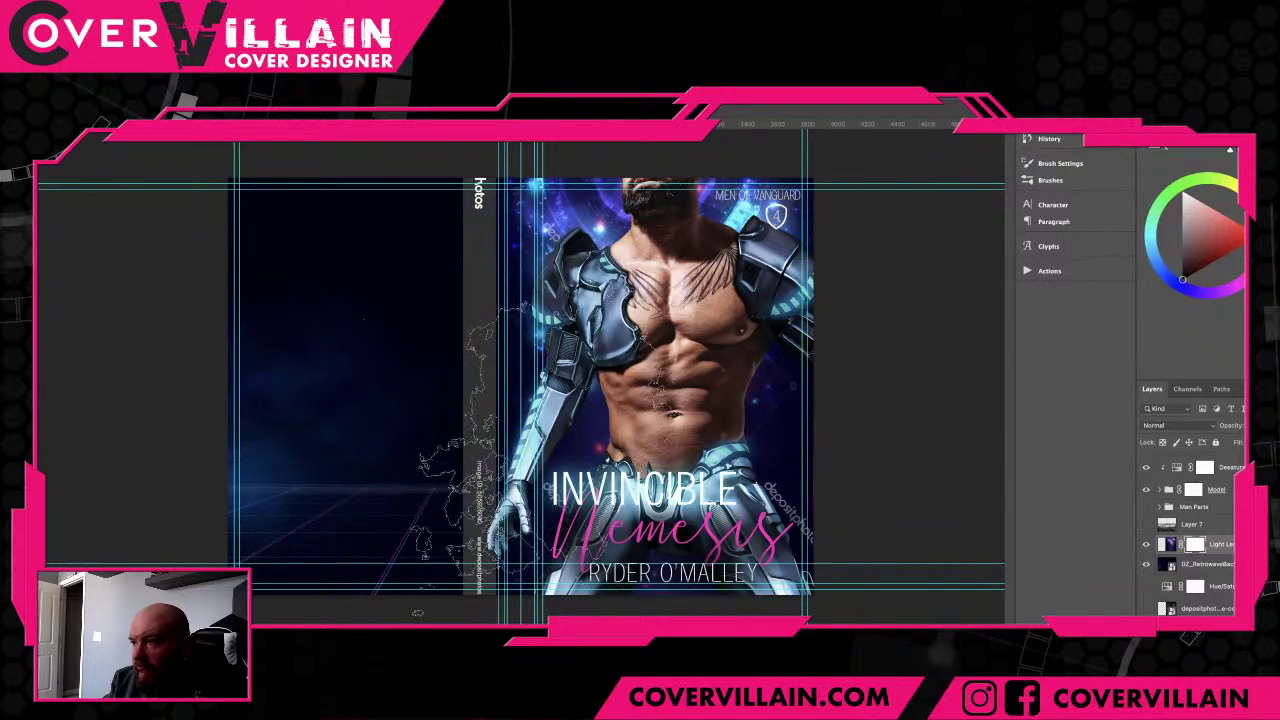
pyautogui.moveTo(468, 440)
pyautogui.mouseDown()
pyautogui.moveTo(470, 487)
pyautogui.moveTo(435, 385)
pyautogui.moveTo(435, 240)
pyautogui.mouseUp()
pyautogui.moveTo(400, 420)
pyautogui.mouseDown()
pyautogui.moveTo(405, 495)
pyautogui.moveTo(430, 520)
pyautogui.mouseUp()
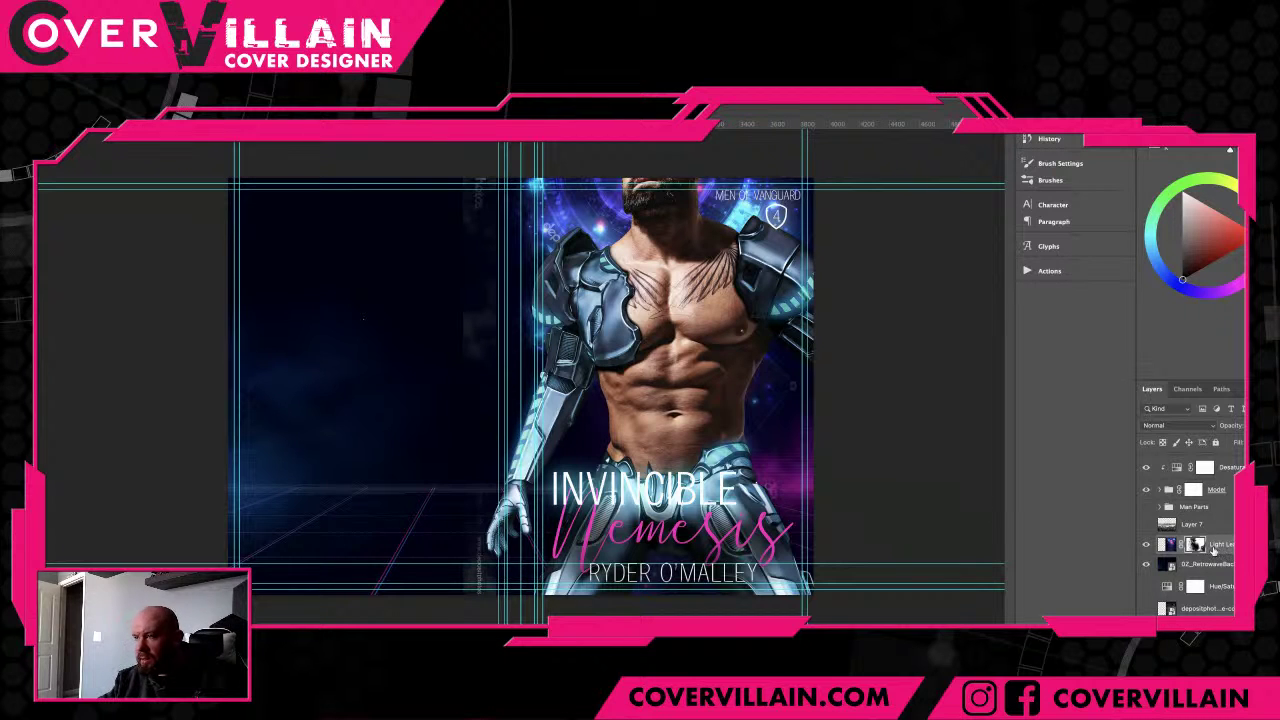
pyautogui.press('b')
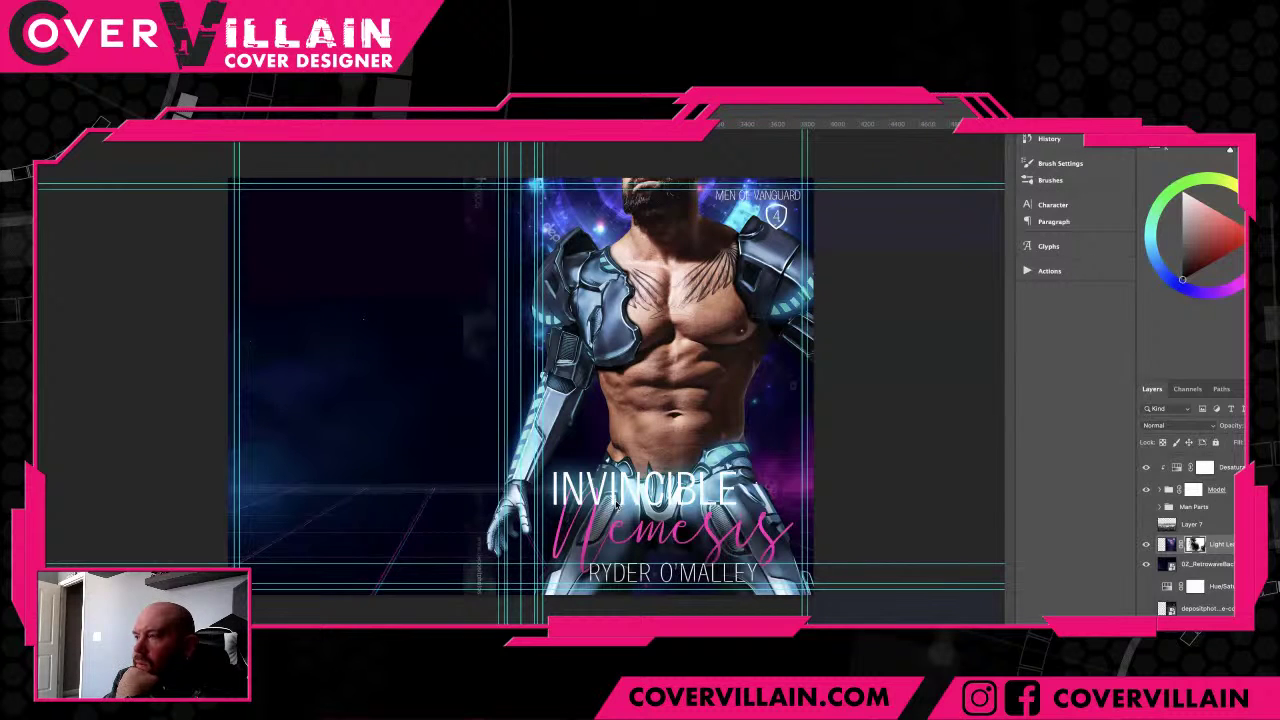
# - Show the Previous Cover layer beside the new front cover to compare the two, and hide it again
pyautogui.scroll(5, 1153, 540)
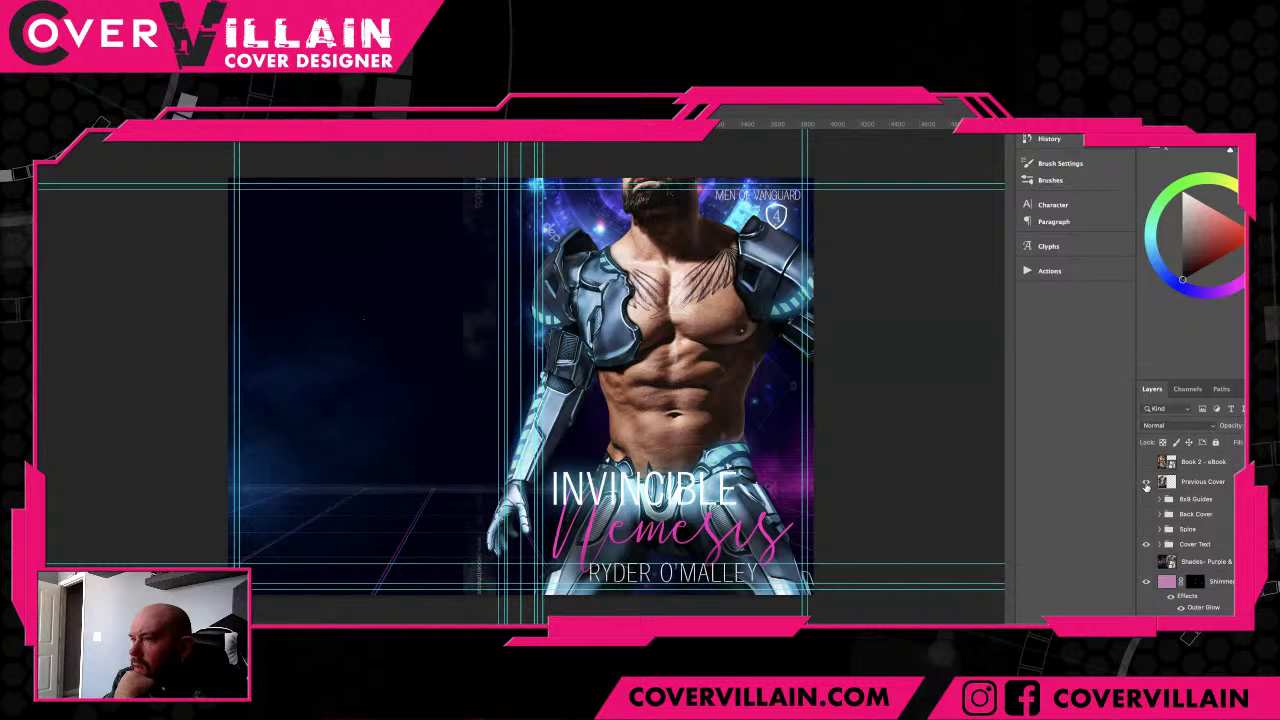
pyautogui.click(1146, 482)
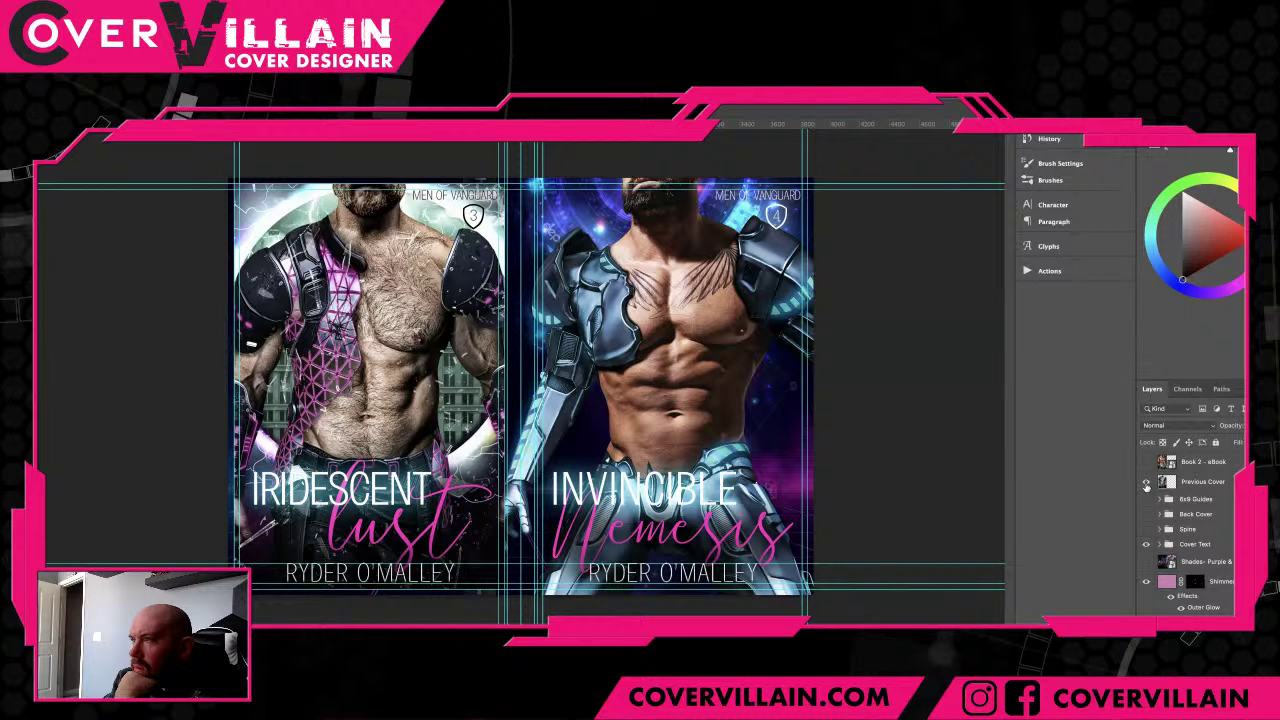
pyautogui.click(1146, 482)
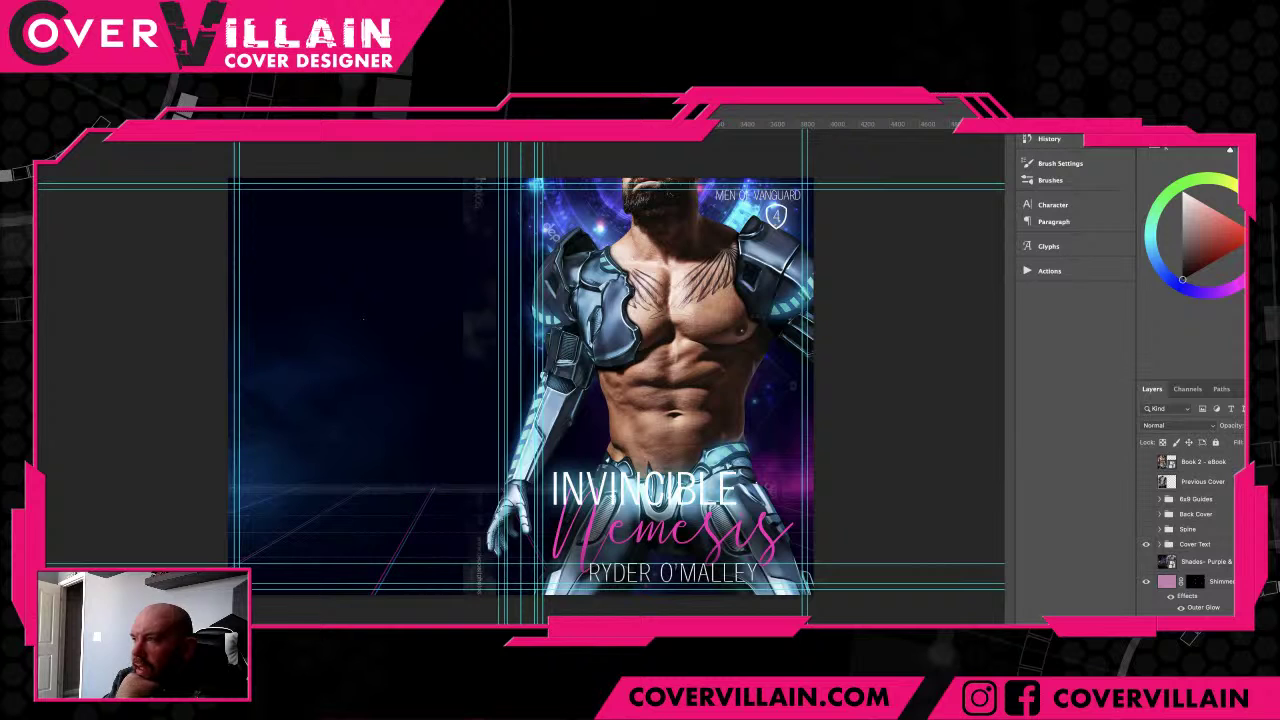
pyautogui.scroll(-5, 1223, 584)
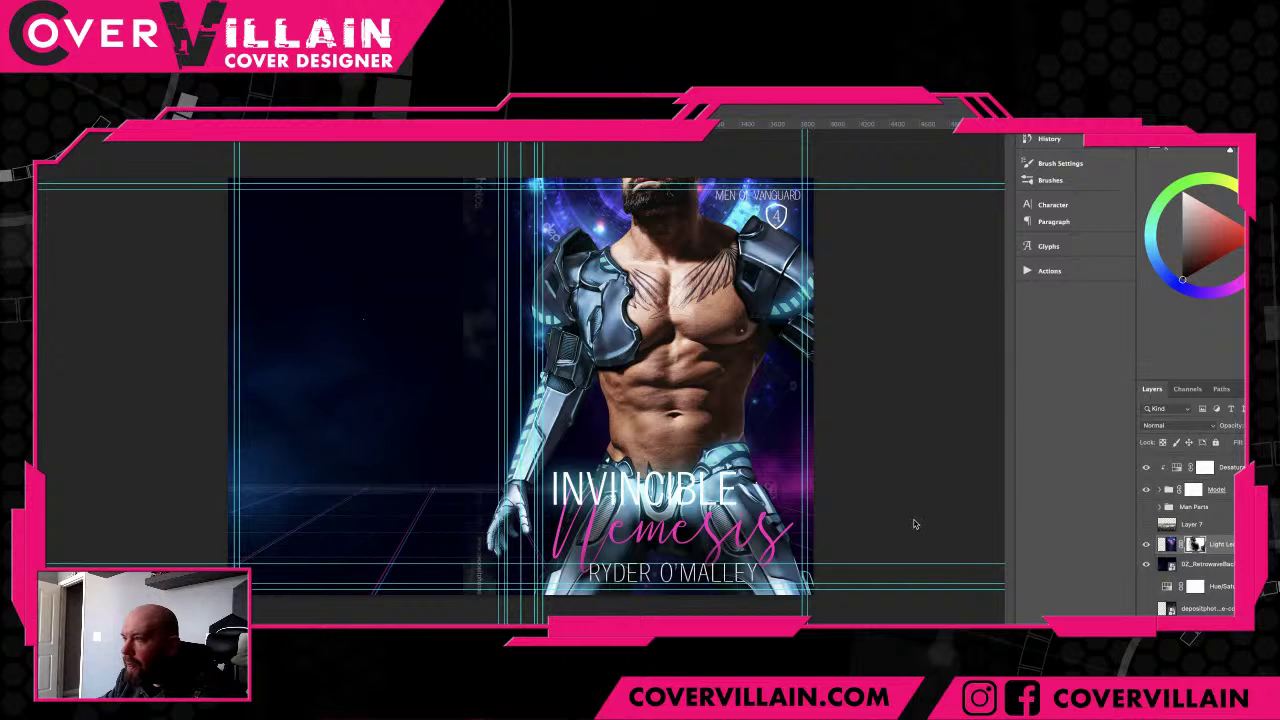
# - Delete the masked Light Leak layer from above the retrowave background
pyautogui.click(1194, 546)
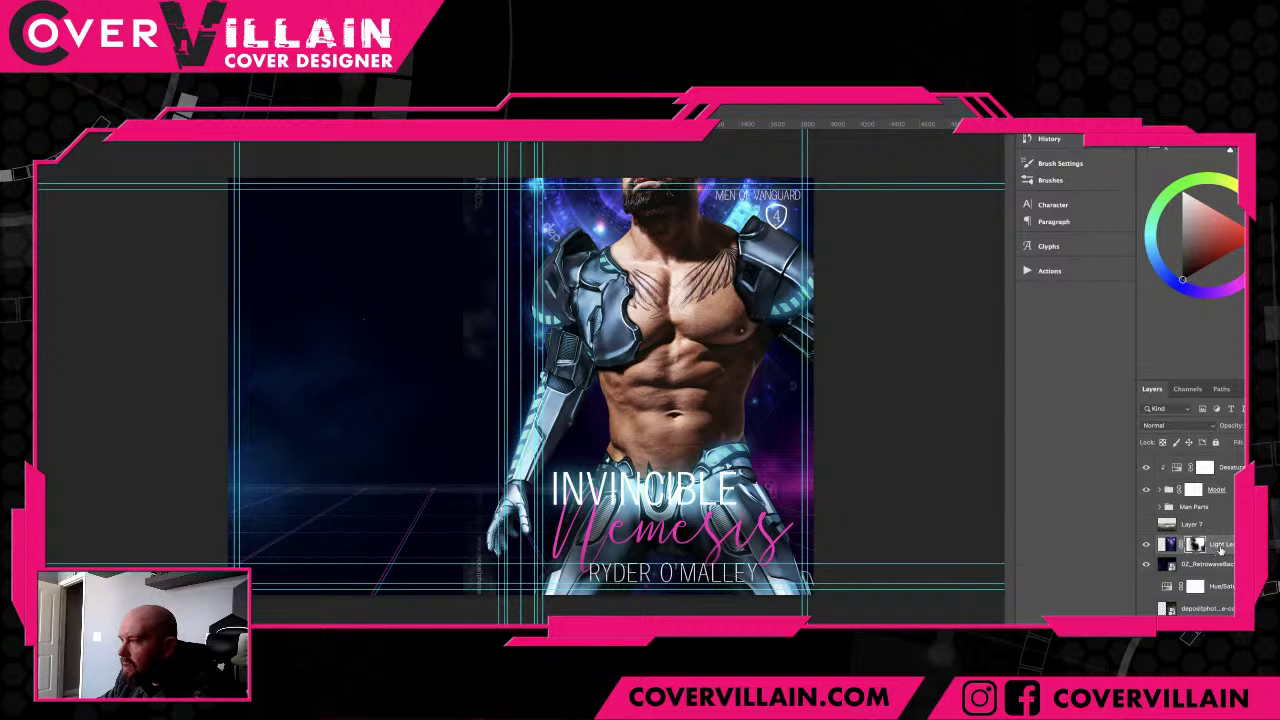
pyautogui.doubleClick(1220, 545)
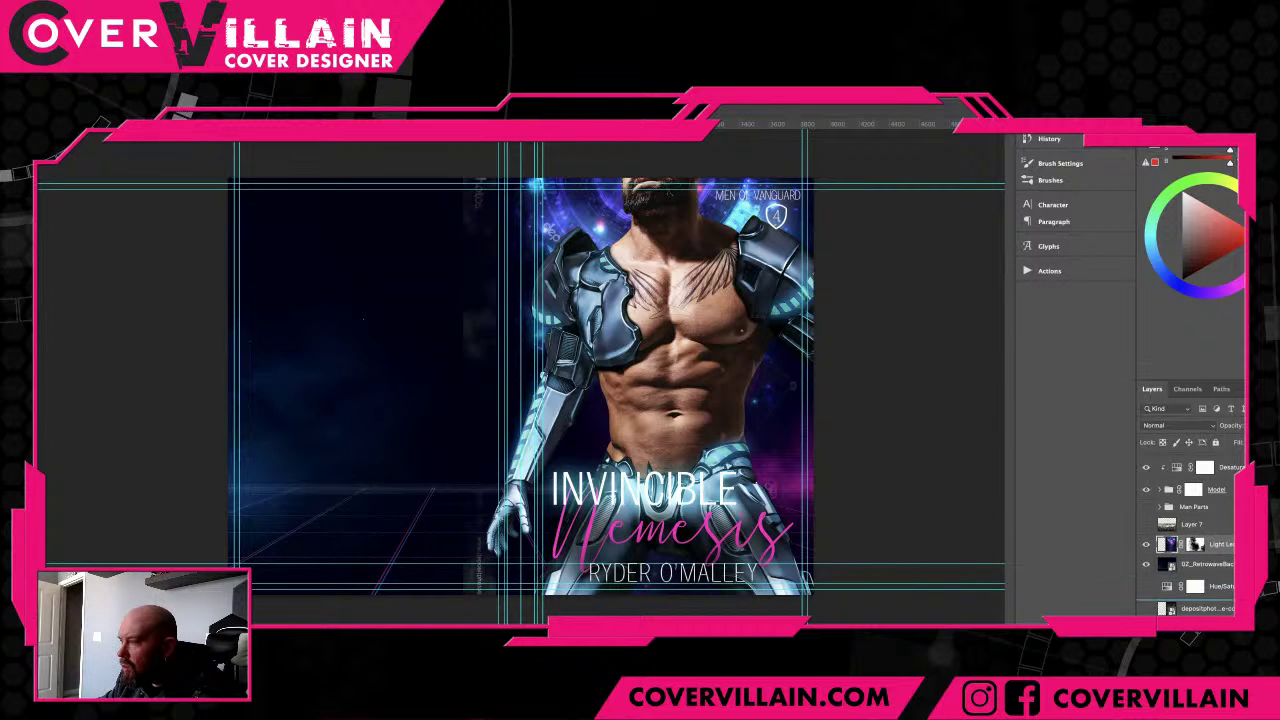
pyautogui.press('Delete')
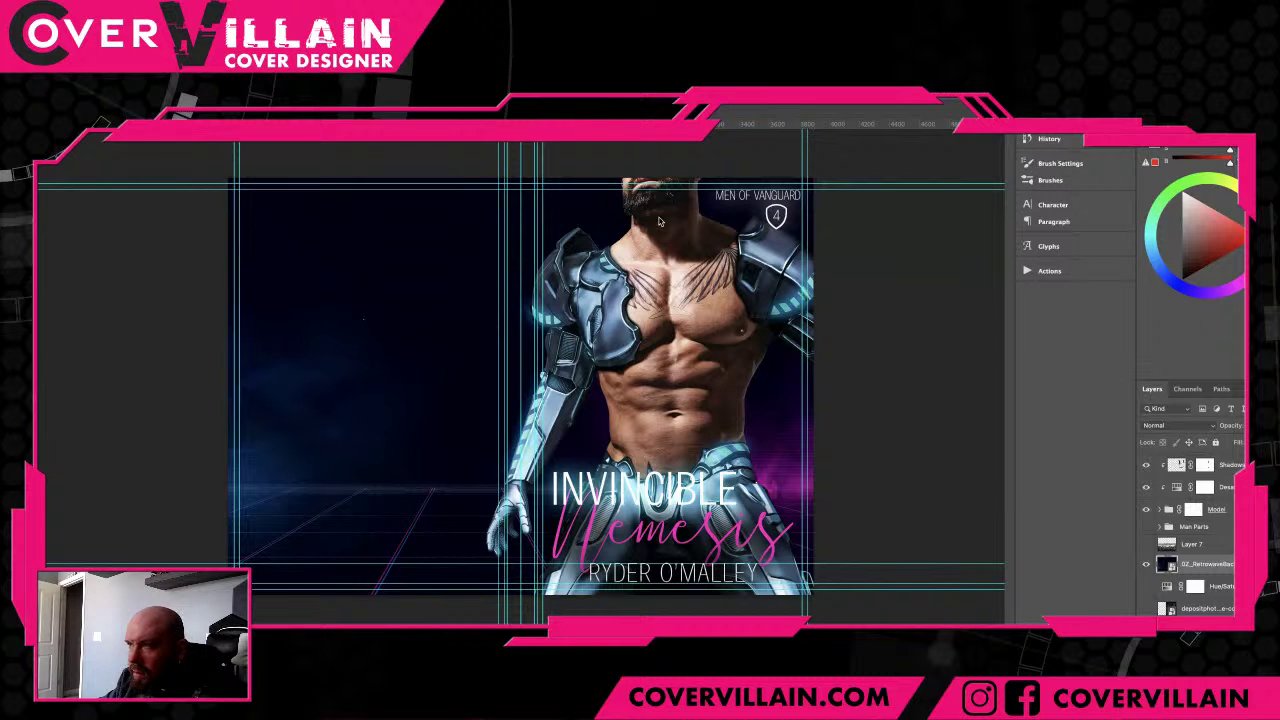
# - Paste the blue dashboard display image above the retrowave background, try it enlarged behind the figure's head, and delete its layer
pyautogui.hotkey('ctrl', 'v')
pyautogui.moveTo(680, 290); pyautogui.dragTo(543, 254)
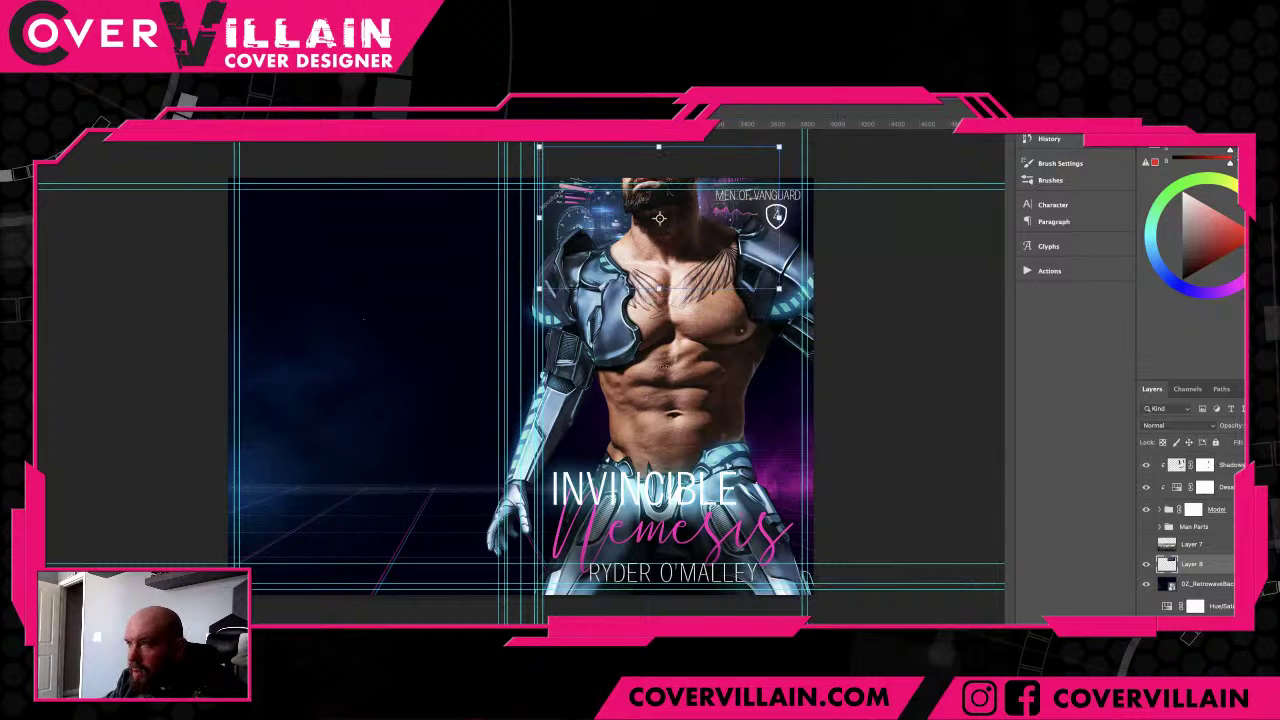
pyautogui.hotkey('ctrl', 't')
pyautogui.moveTo(453, 339); pyautogui.dragTo(376, 385)
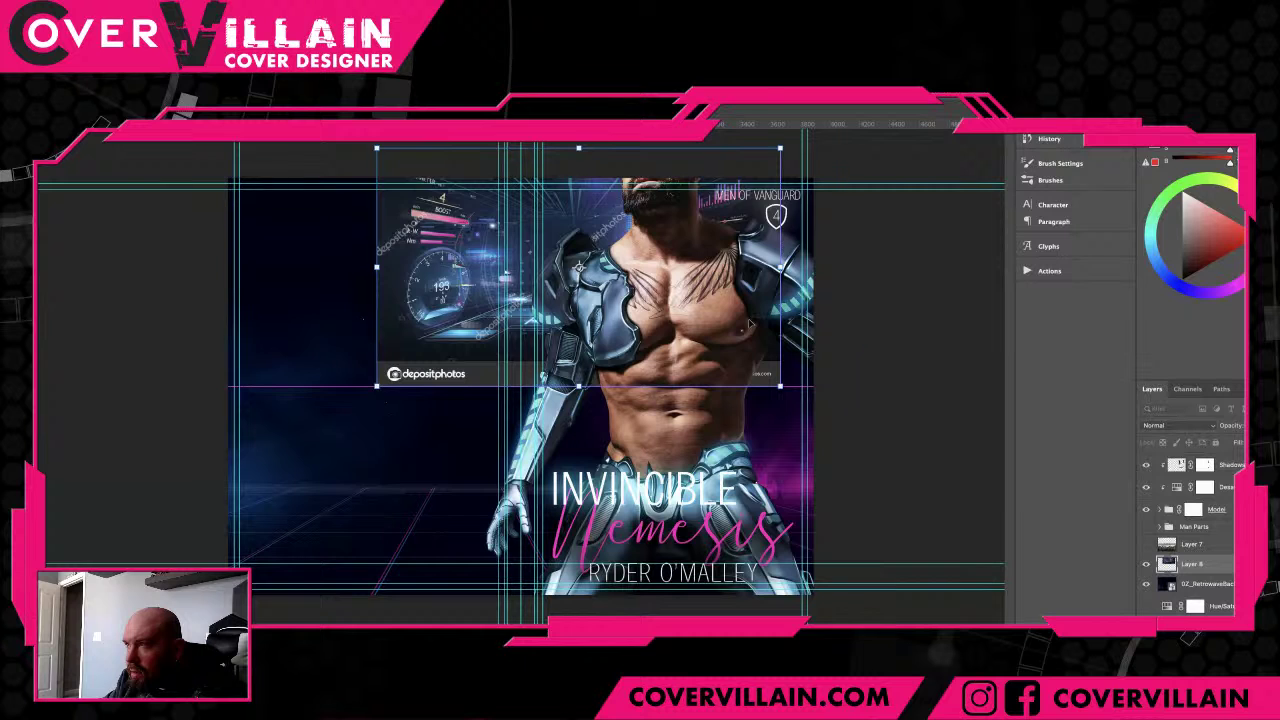
pyautogui.moveTo(750, 323); pyautogui.dragTo(829, 283)
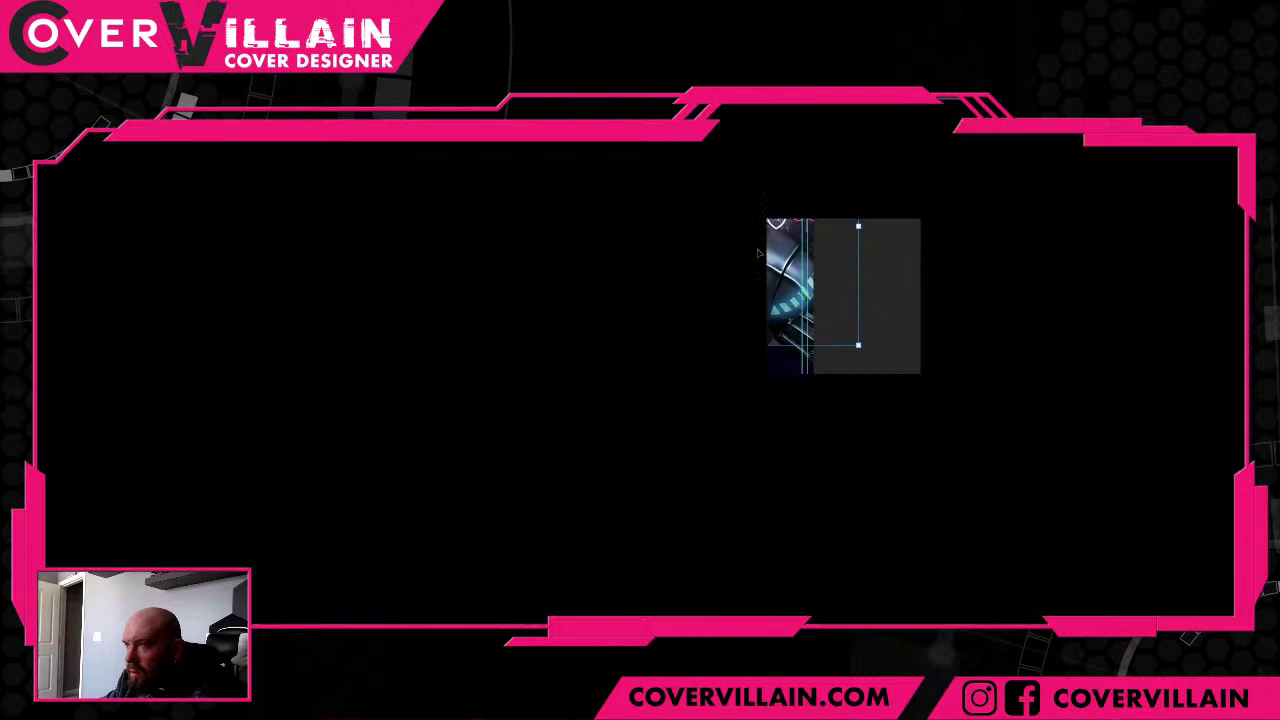
pyautogui.moveTo(758, 249); pyautogui.dragTo(755, 252)
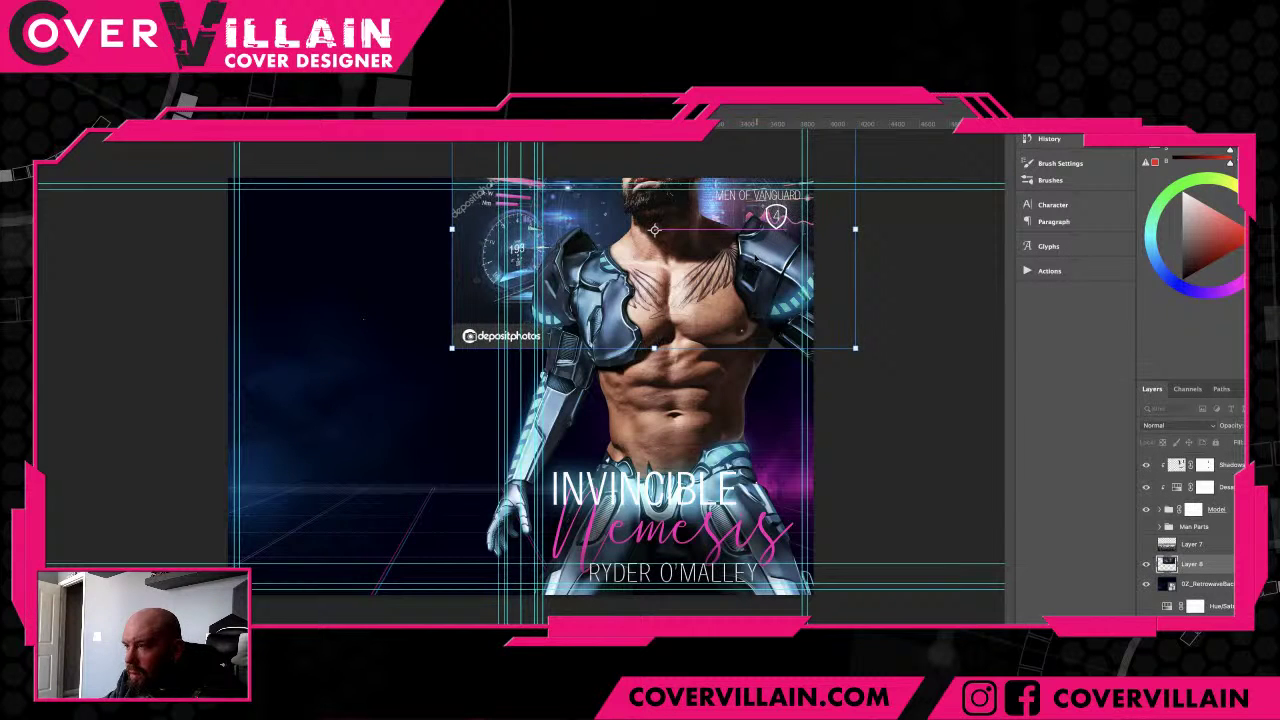
pyautogui.press('Return')
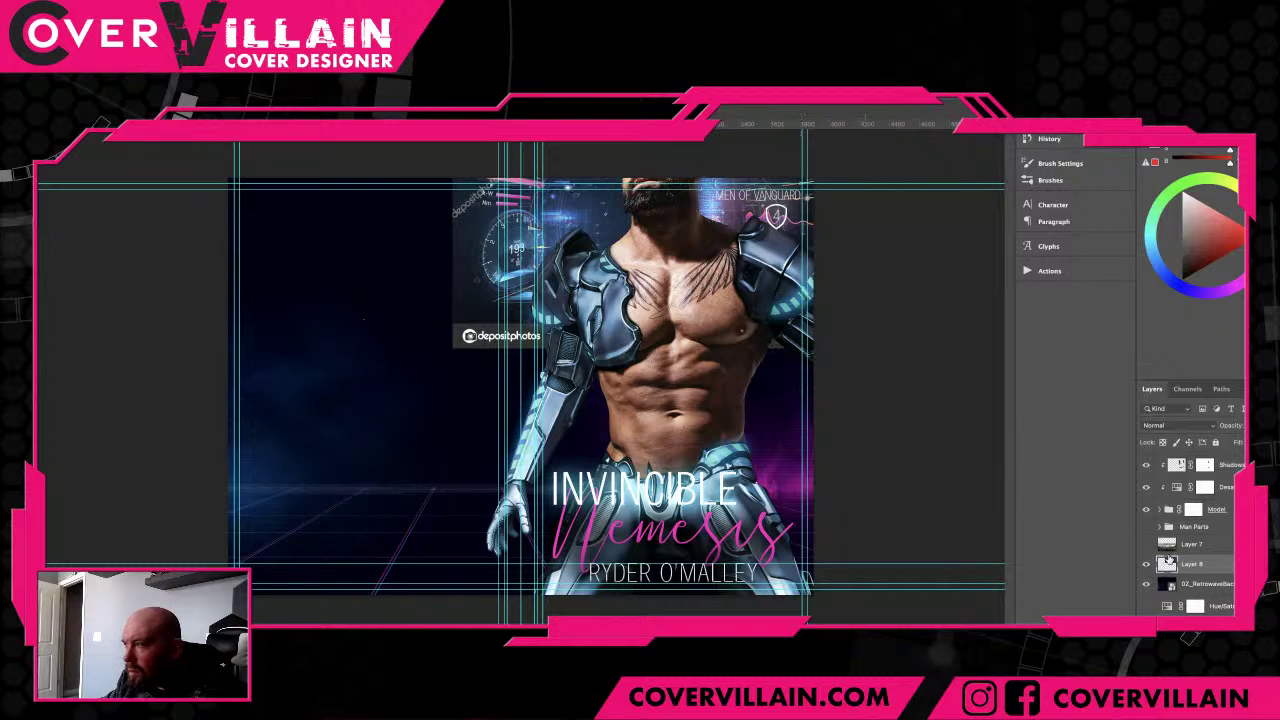
pyautogui.moveTo(1168, 561); pyautogui.dragTo(1210, 612)
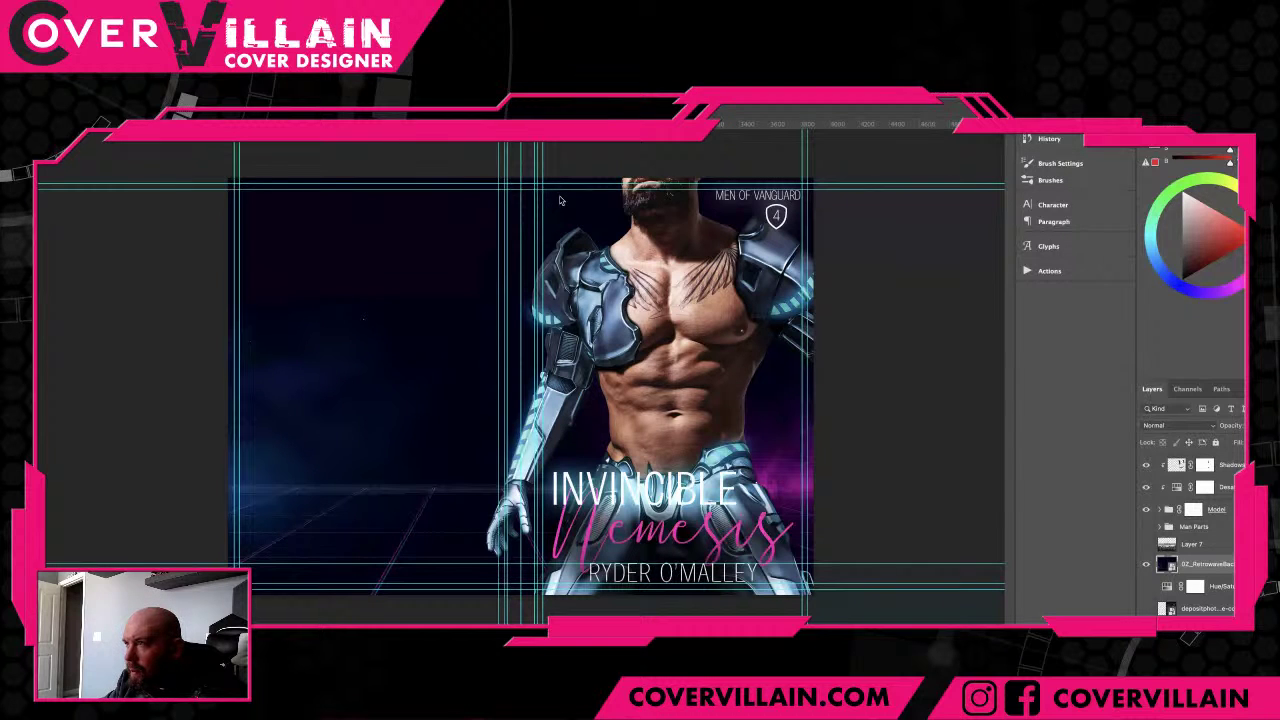
# - Paste the dark interface image with red markers, try it enlarged across the upper front cover, and delete its layer
pyautogui.hotkey('ctrl', 'v')
pyautogui.hotkey('ctrl', 't')
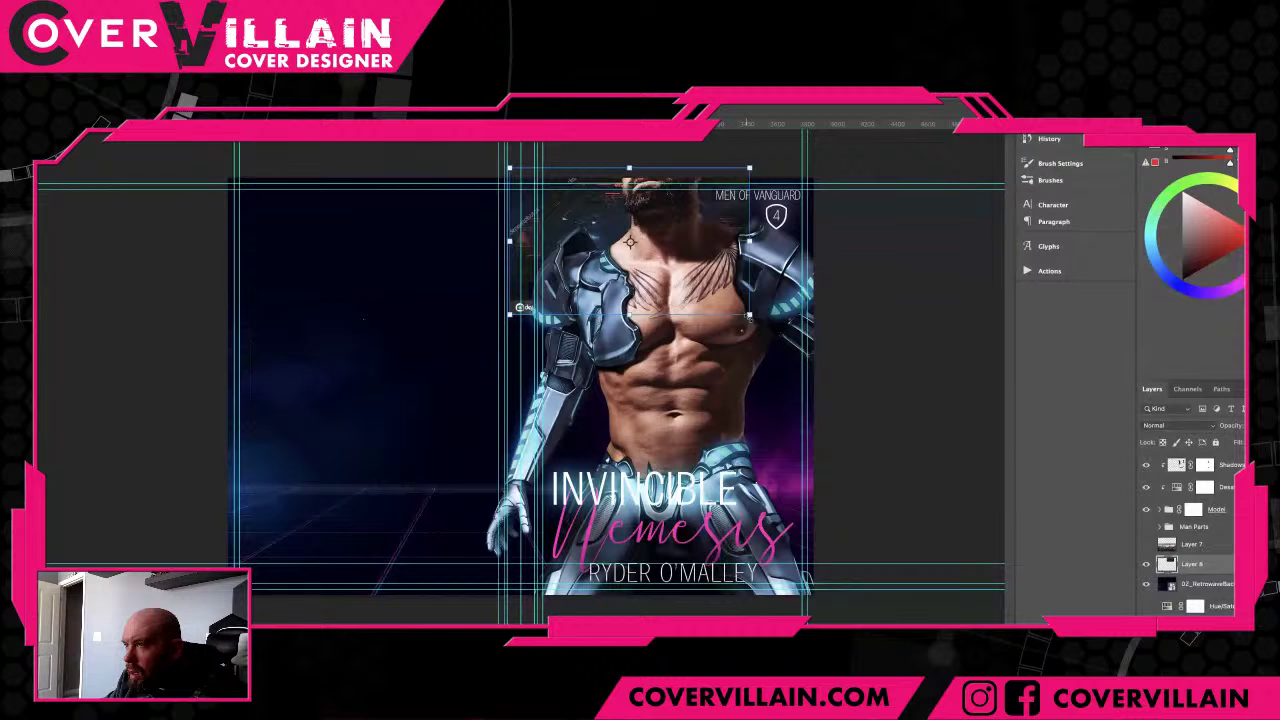
pyautogui.moveTo(749, 315); pyautogui.dragTo(812, 360)
pyautogui.moveTo(758, 314); pyautogui.dragTo(751, 268)
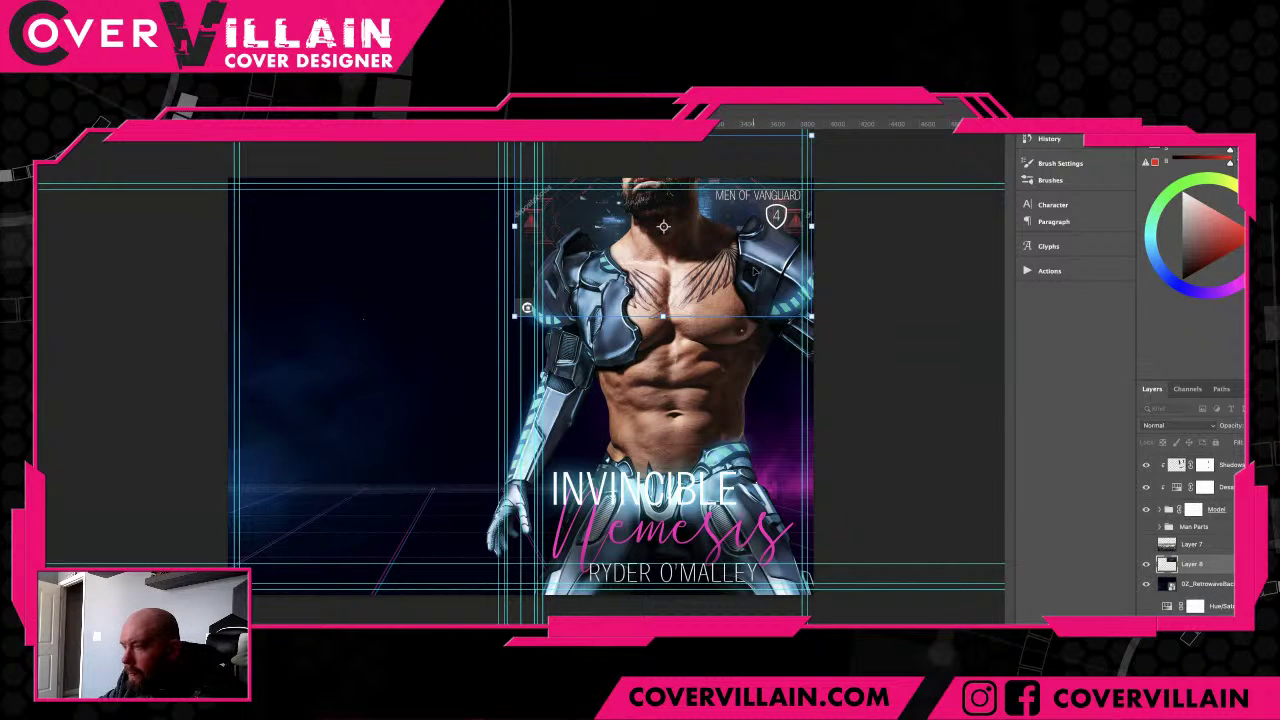
pyautogui.press('Return')
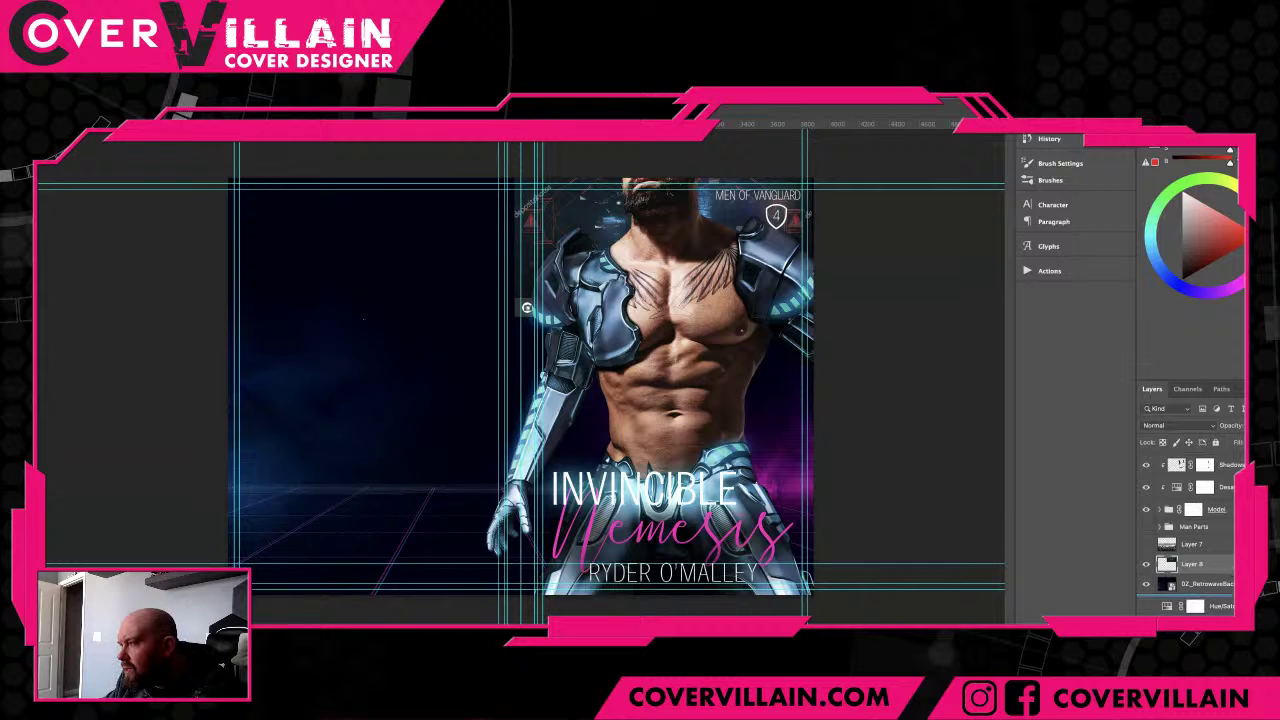
pyautogui.press('Delete')
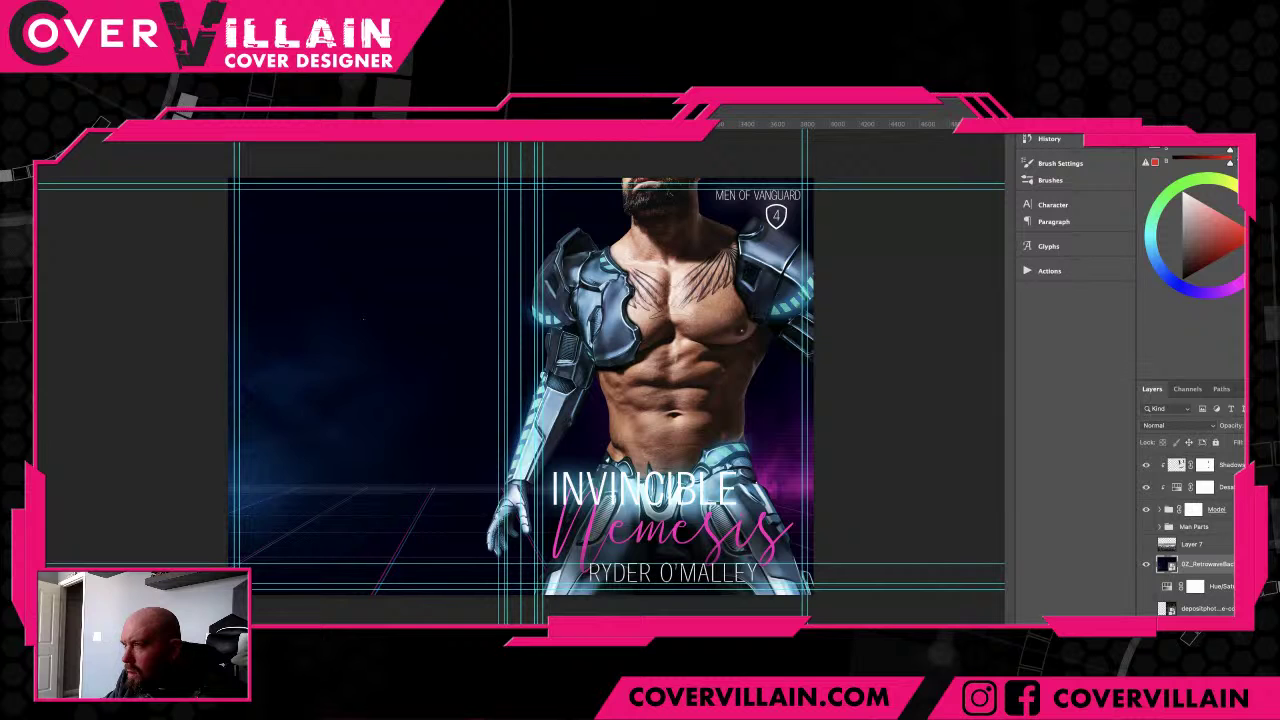
# - Place the blue-purple Futuristic image above the retrowave background and position it over the front cover behind the figure
pyautogui.moveTo(439, 243); pyautogui.dragTo(440, 245)
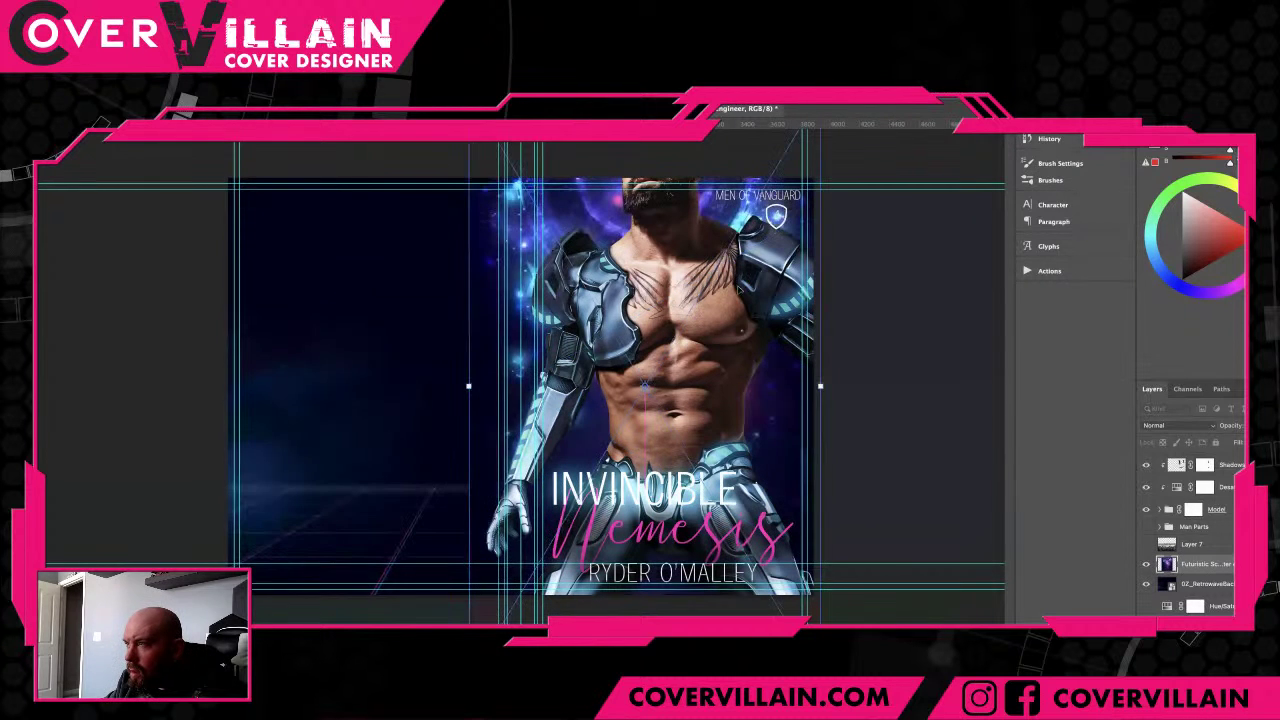
pyautogui.moveTo(736, 286); pyautogui.dragTo(753, 286)
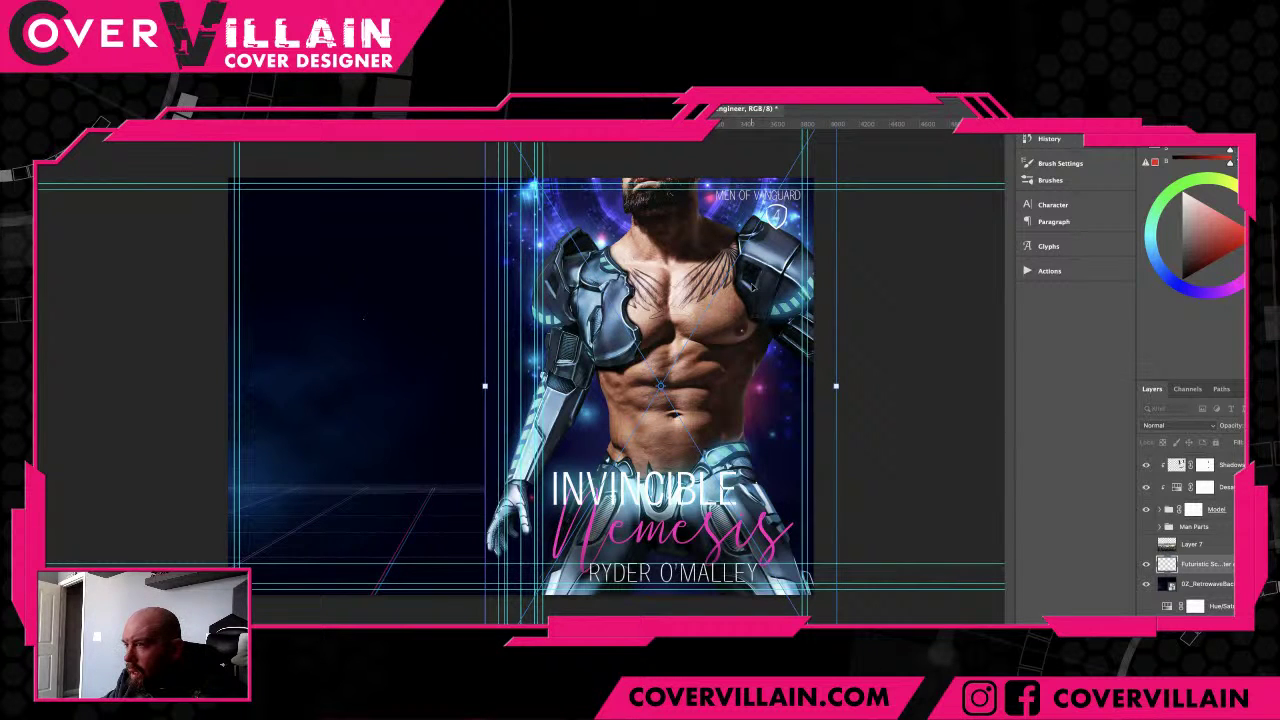
pyautogui.press('Return')
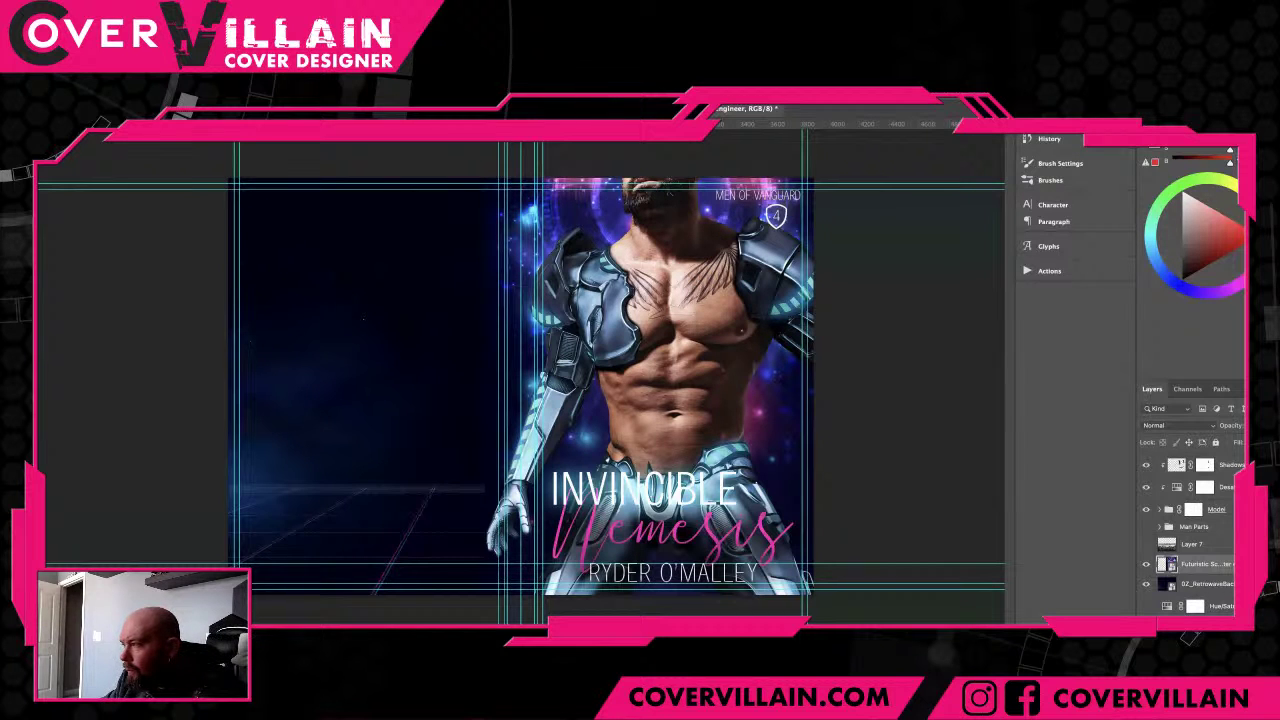
# - Try a duplicate of the Futuristic image layer to intensify the glow, and delete the copy
pyautogui.hotkey('ctrl', 'j')
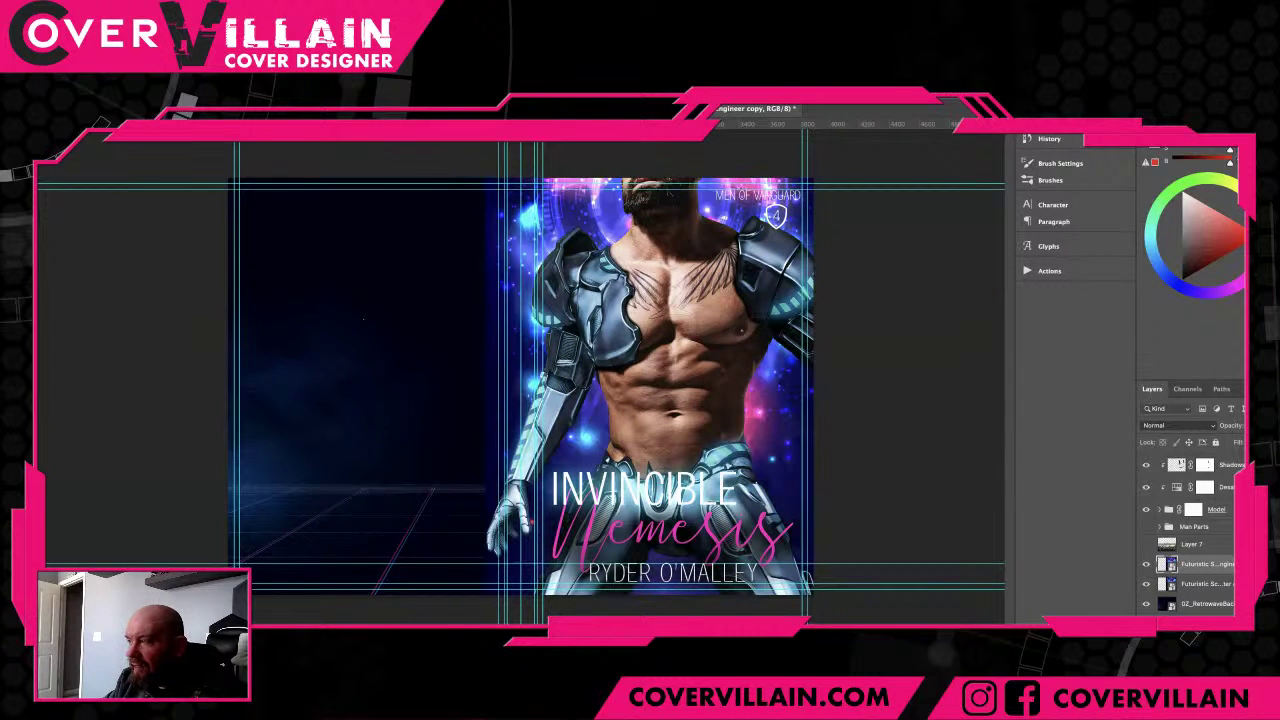
pyautogui.press('Delete')
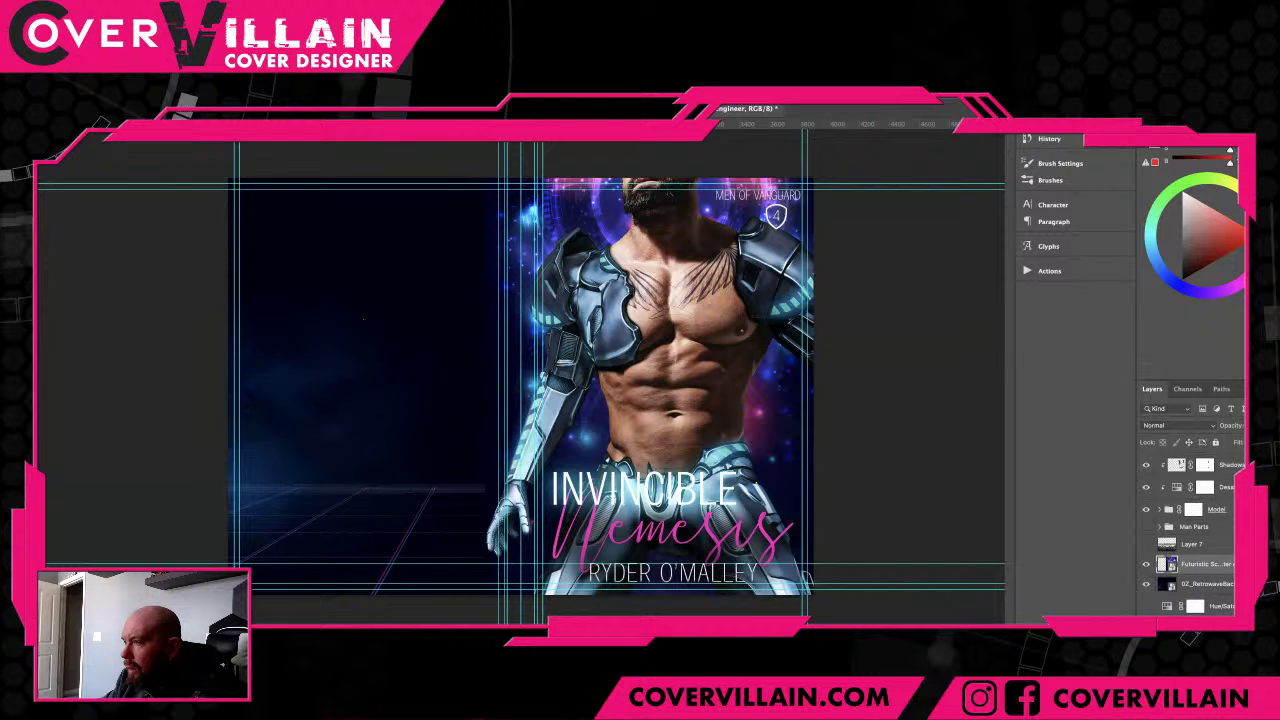
# - Add a layer mask to the Futuristic image and brush out its lower part so it blends into the retrowave background
pyautogui.click(1211, 615)
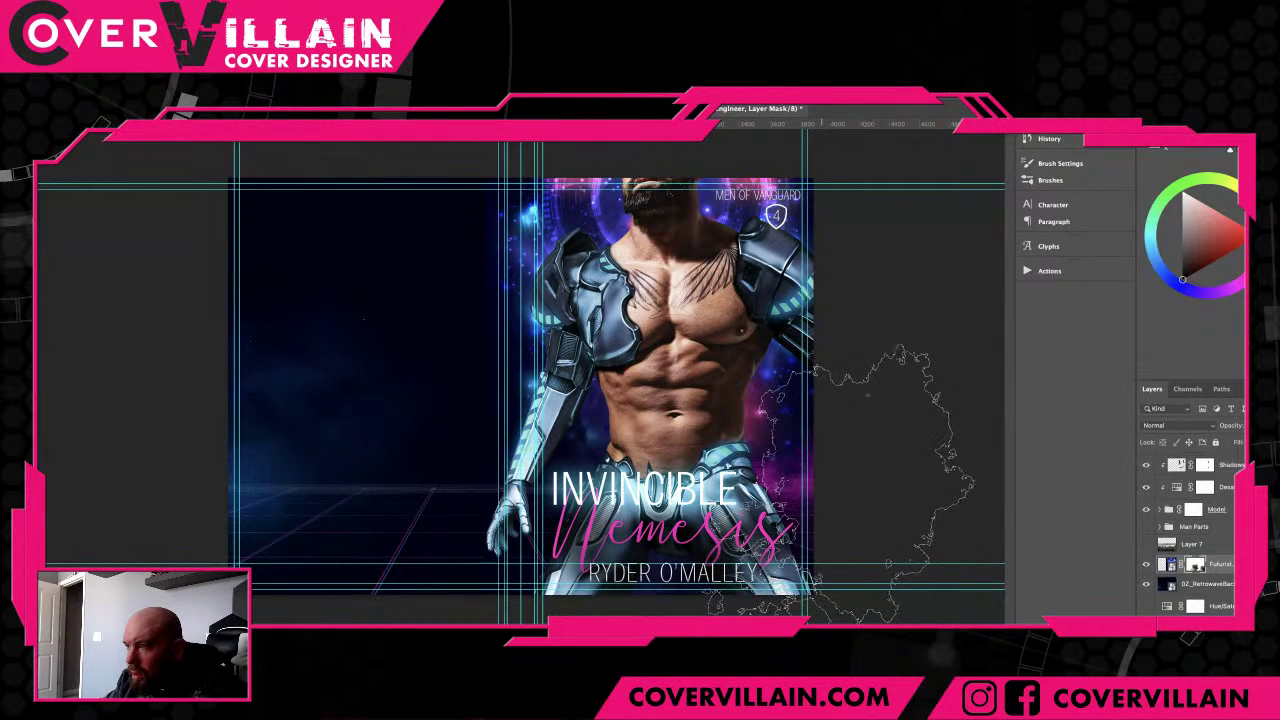
pyautogui.moveTo(840, 483); pyautogui.dragTo(865, 568)
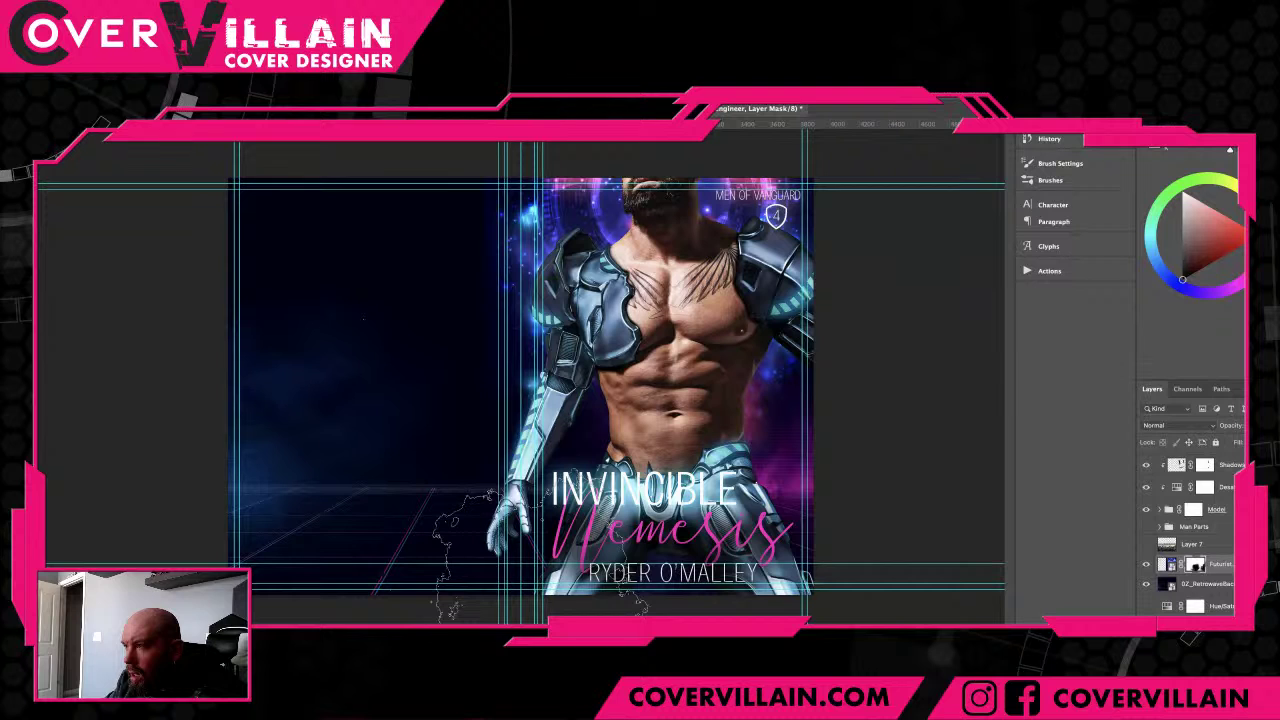
pyautogui.moveTo(465, 555)
pyautogui.mouseDown()
pyautogui.moveTo(630, 570)
pyautogui.moveTo(620, 580)
pyautogui.moveTo(700, 520)
pyautogui.moveTo(610, 600)
pyautogui.mouseUp()
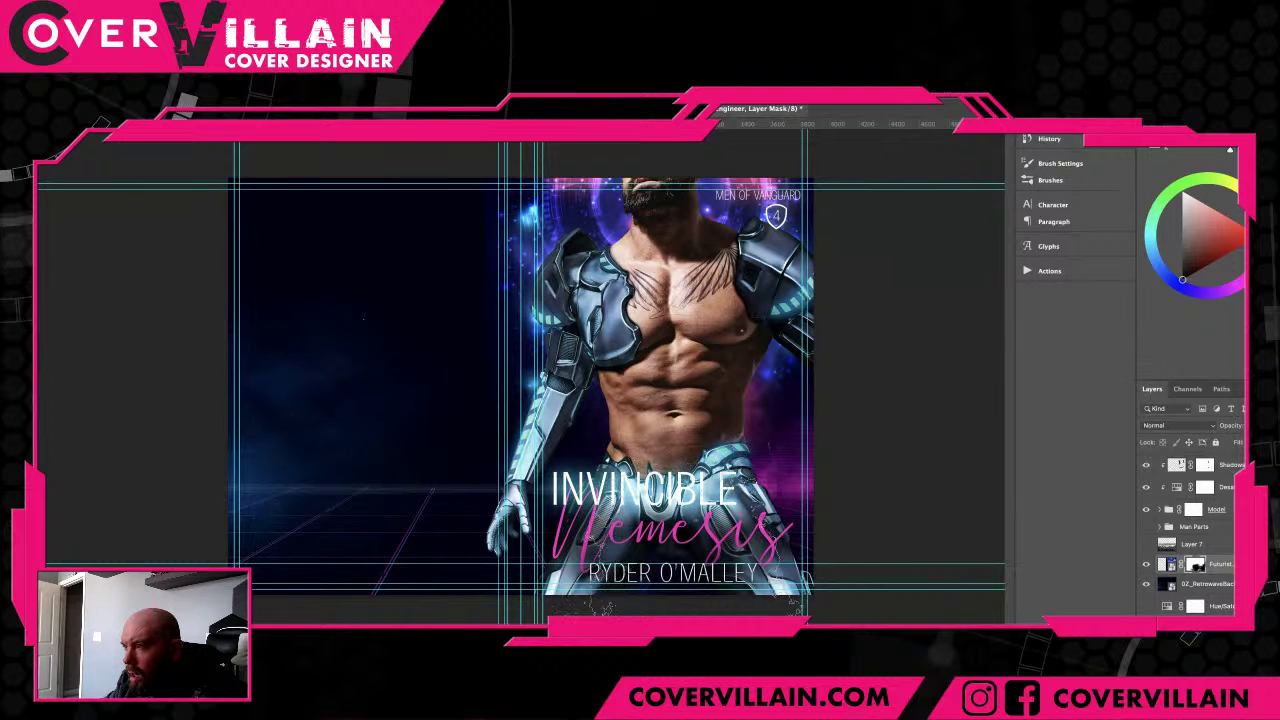
pyautogui.moveTo(766, 528); pyautogui.dragTo(795, 604)
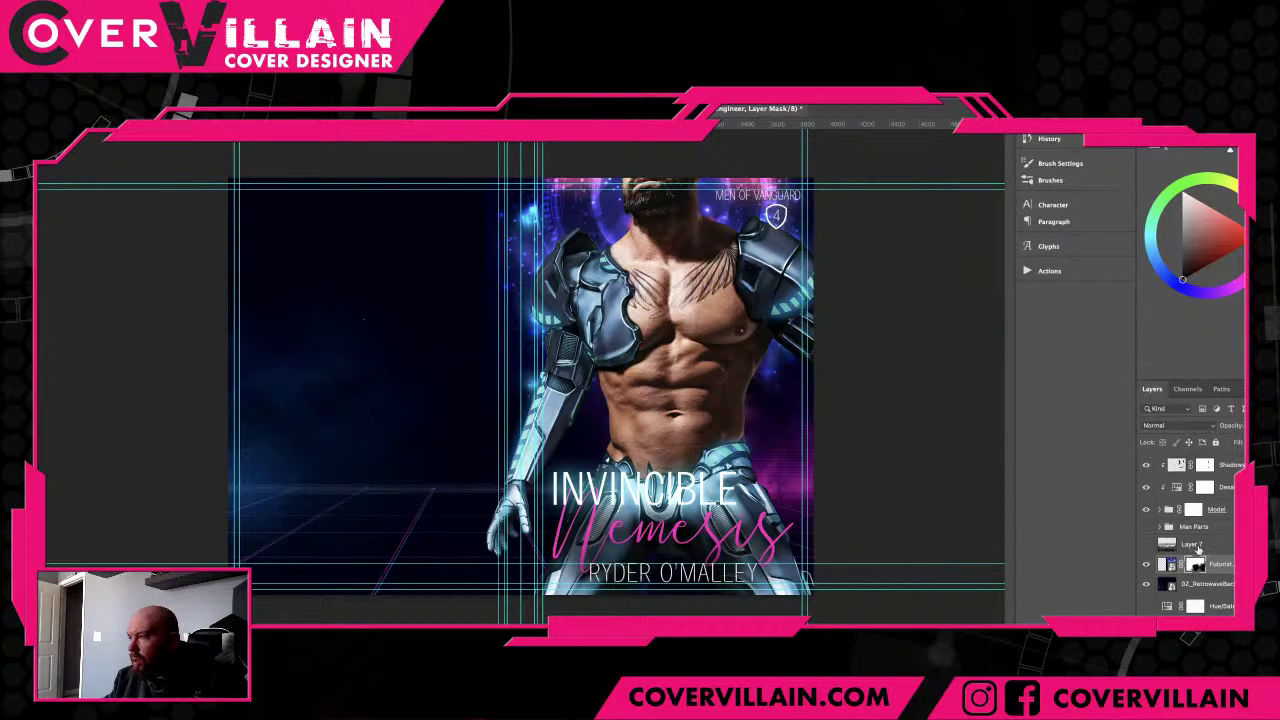
# - Delete the hidden Layer 7 and the hidden Hue/Saturation adjustment layer below the retrowave background
pyautogui.moveTo(1198, 546); pyautogui.dragTo(1232, 628)
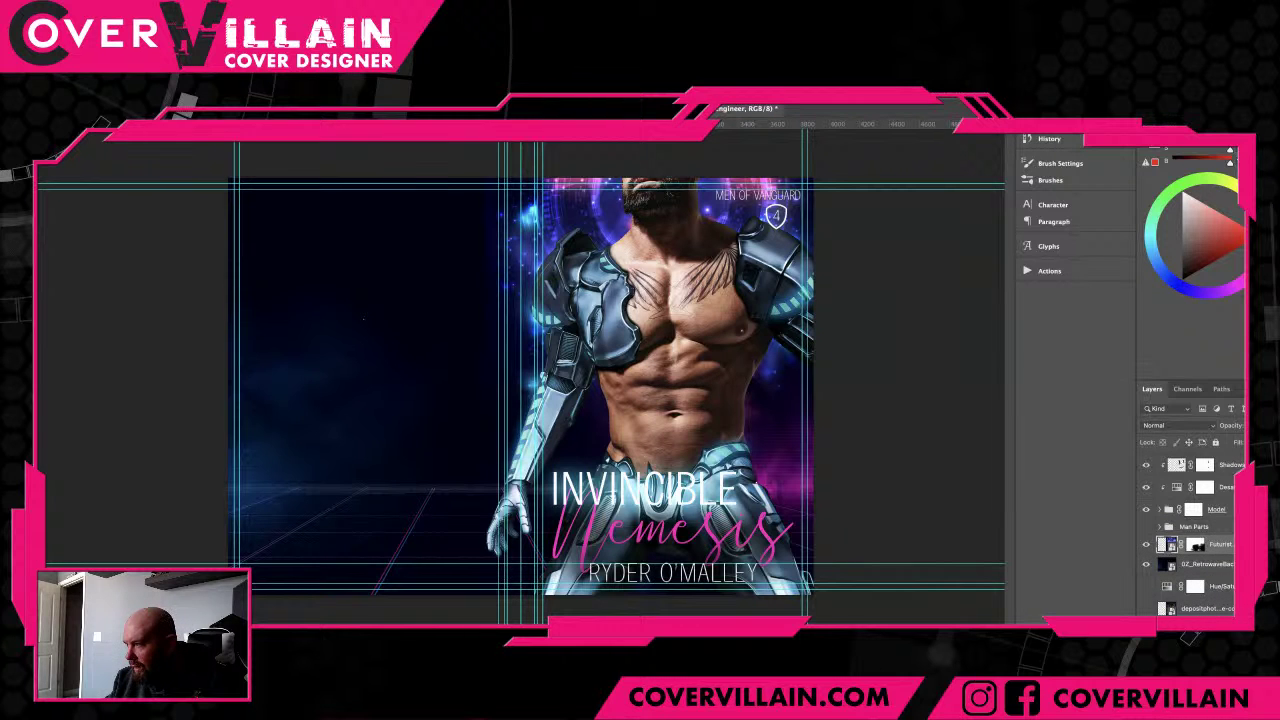
pyautogui.moveTo(1205, 586); pyautogui.dragTo(1232, 628)
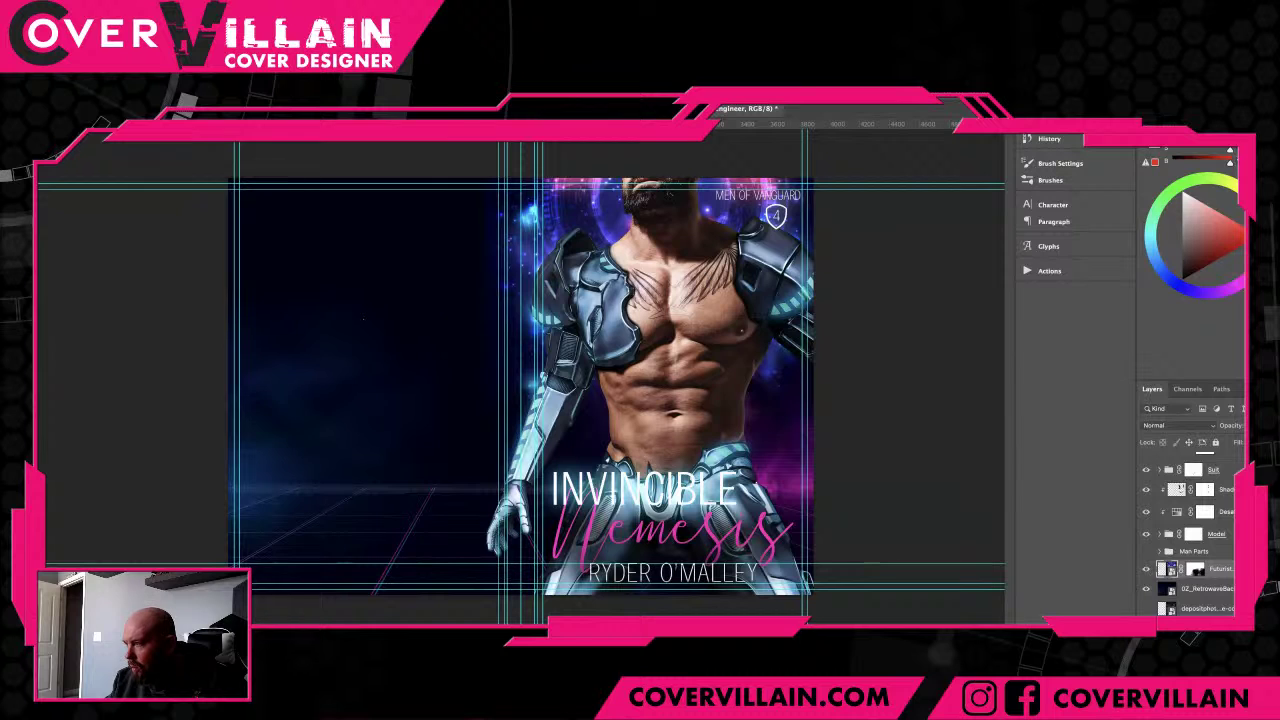
# - Add a Light Leak layer above the Shimmer layer and stamp a cluster of white vertical light rays on it over the back cover
pyautogui.scroll(1, 1195, 540)
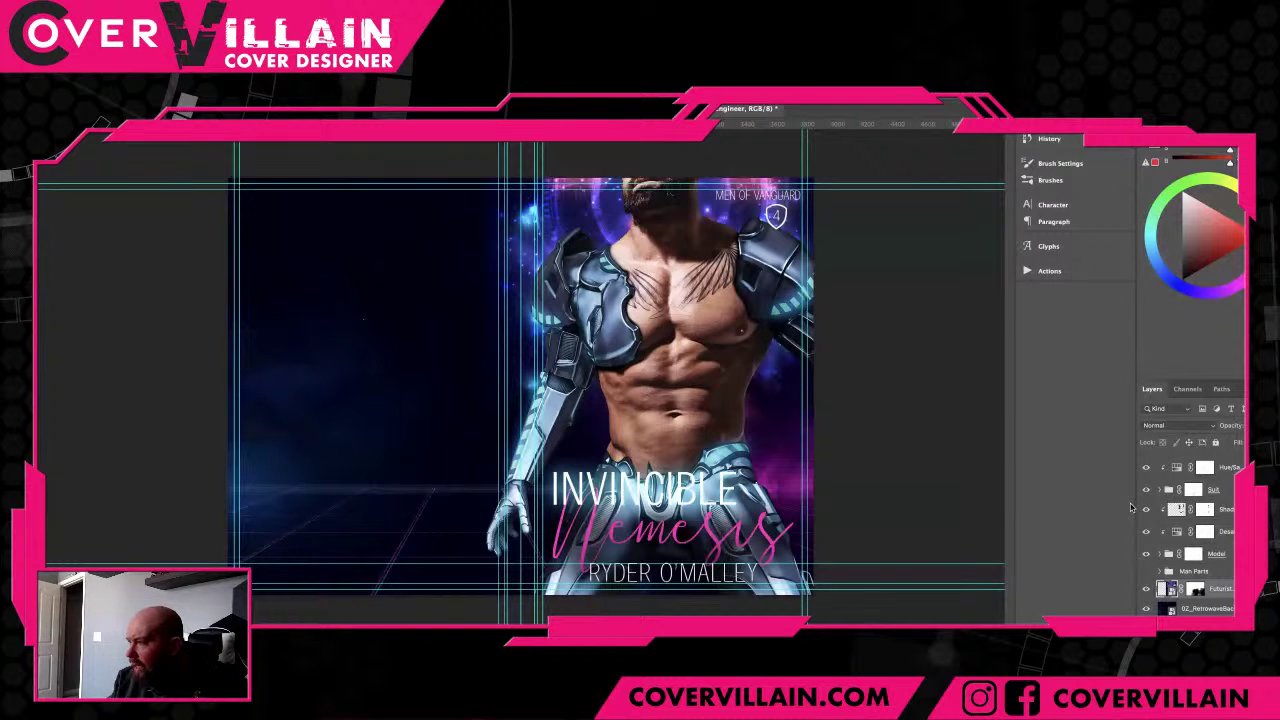
pyautogui.scroll(5, 1180, 530)
pyautogui.click(1218, 590)
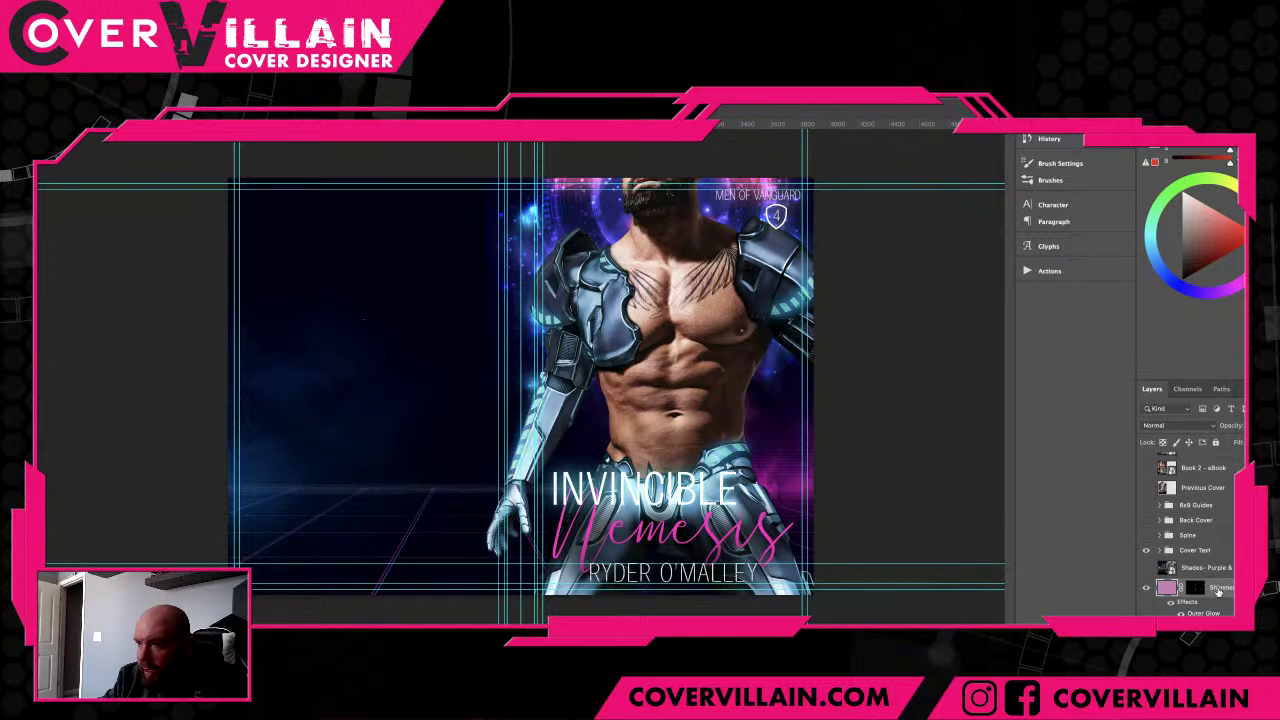
pyautogui.press('Return')
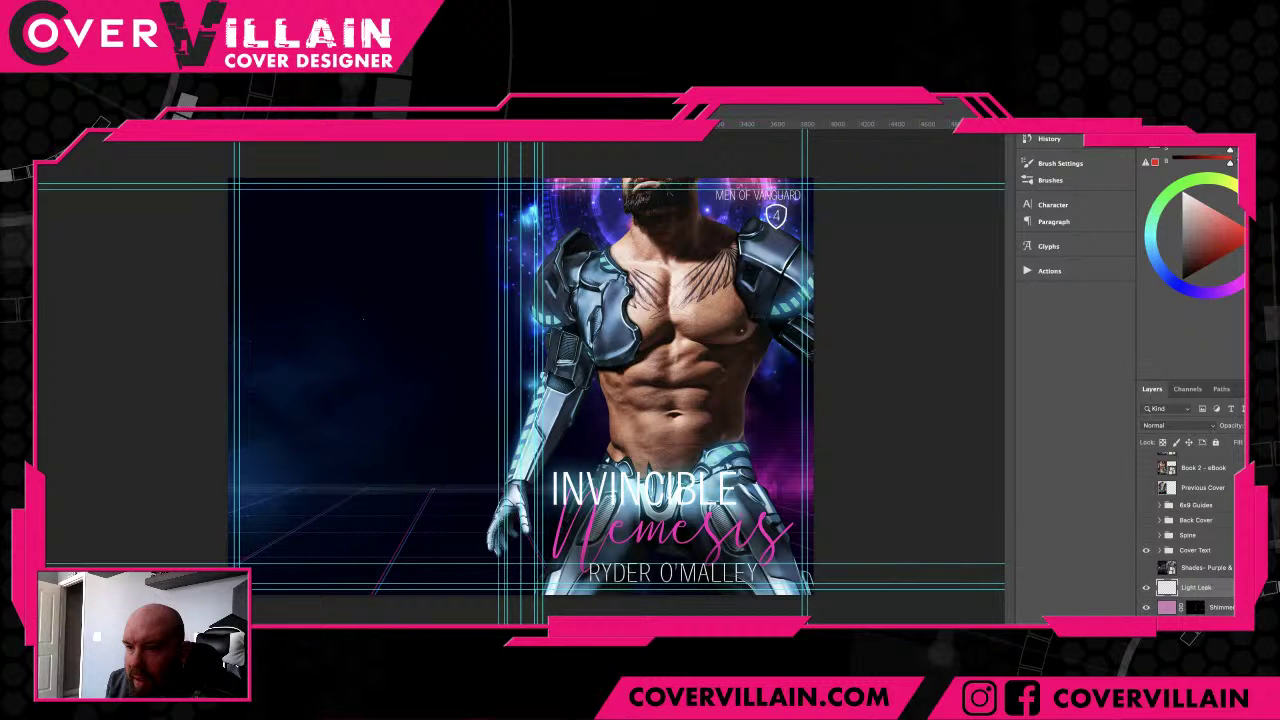
pyautogui.moveTo(322, 560); pyautogui.dragTo(445, 560)
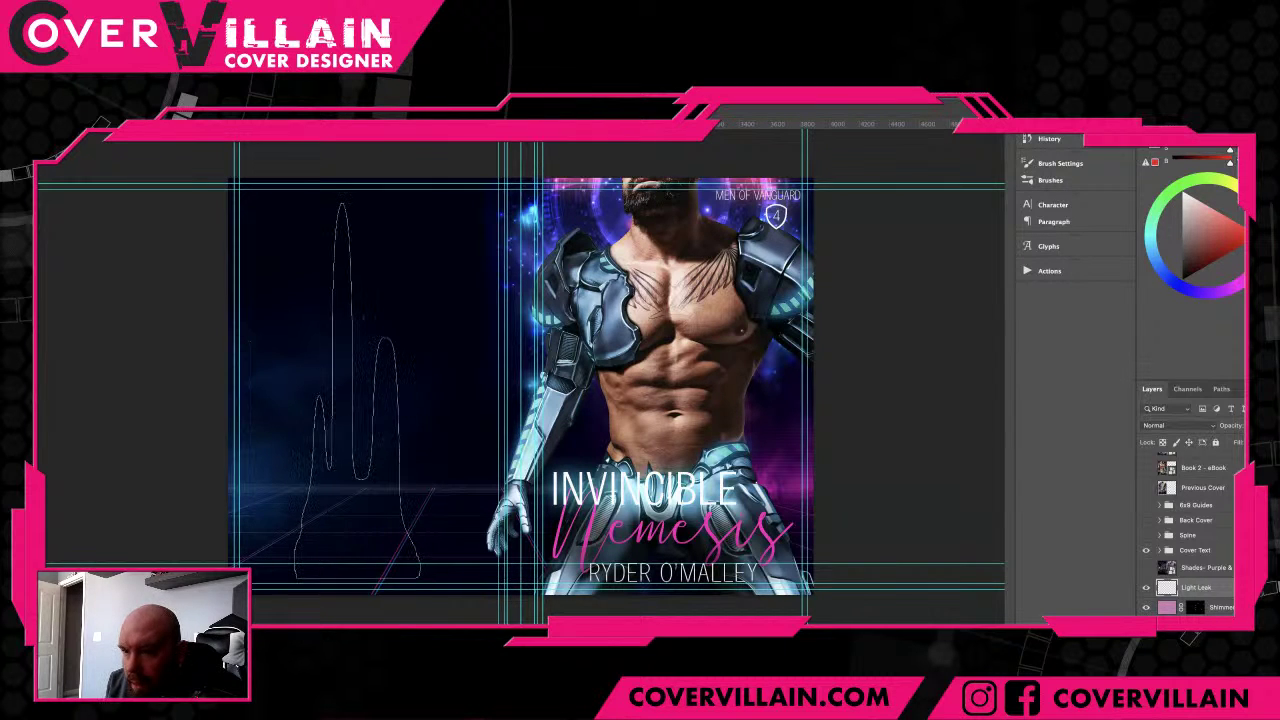
pyautogui.hotkey('alt', 'BackSpace')
pyautogui.hotkey('ctrl', 'd')
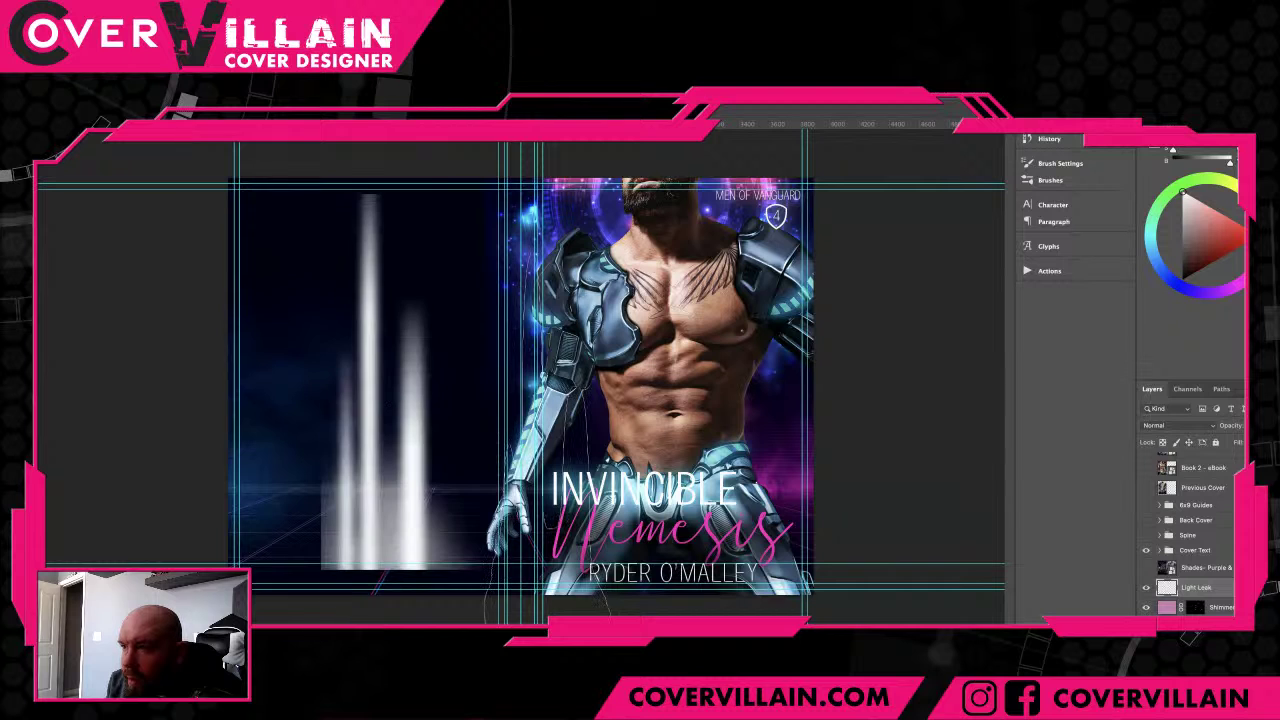
# - Set the Light Leak layer to Soft Light and rotate and move the rays diagonally across the figure's upper body
pyautogui.click(1190, 426)
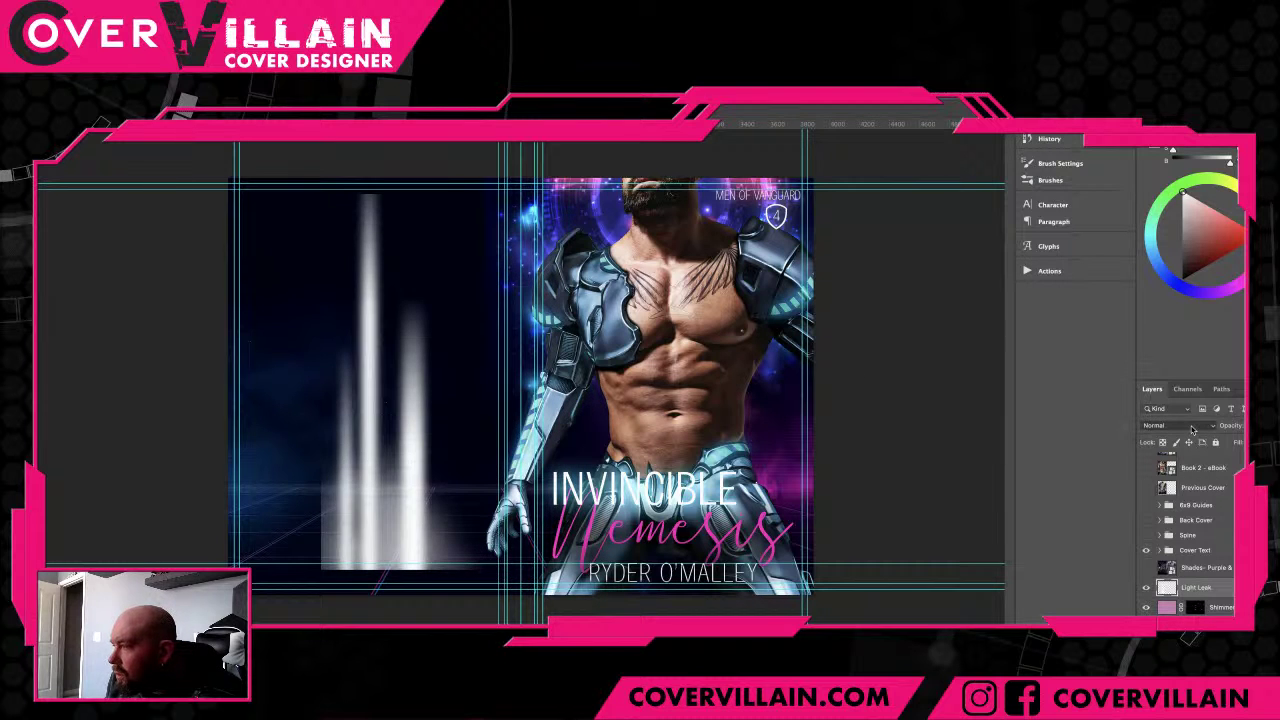
pyautogui.click(1166, 597)
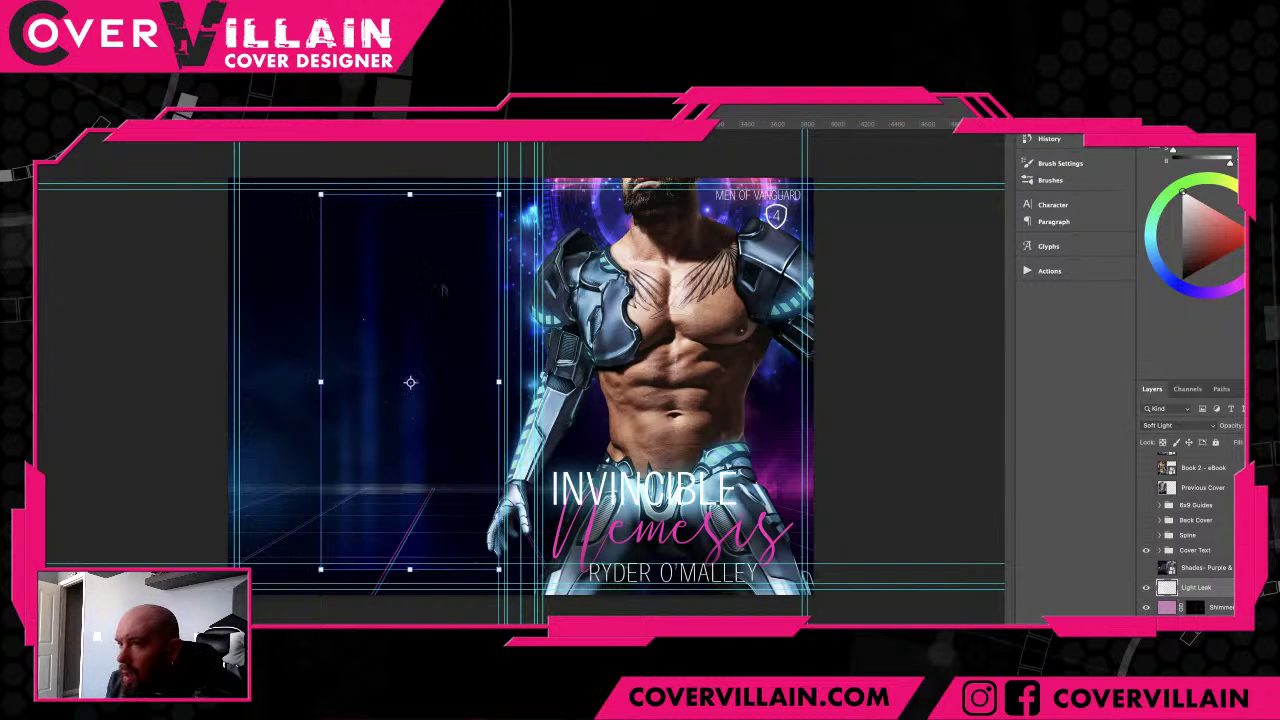
pyautogui.hotkey('ctrl', 't')
pyautogui.moveTo(402, 280)
pyautogui.mouseDown()
pyautogui.moveTo(570, 199)
pyautogui.moveTo(541, 173)
pyautogui.mouseUp()
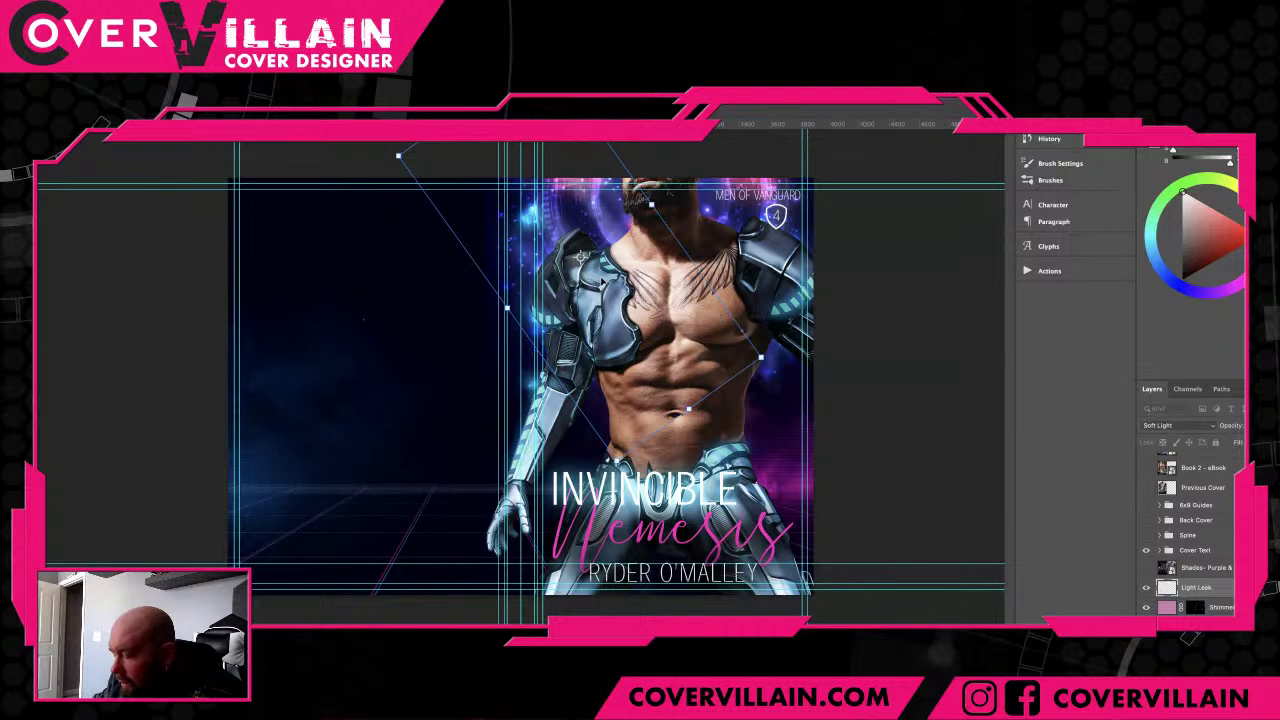
pyautogui.press('Return')
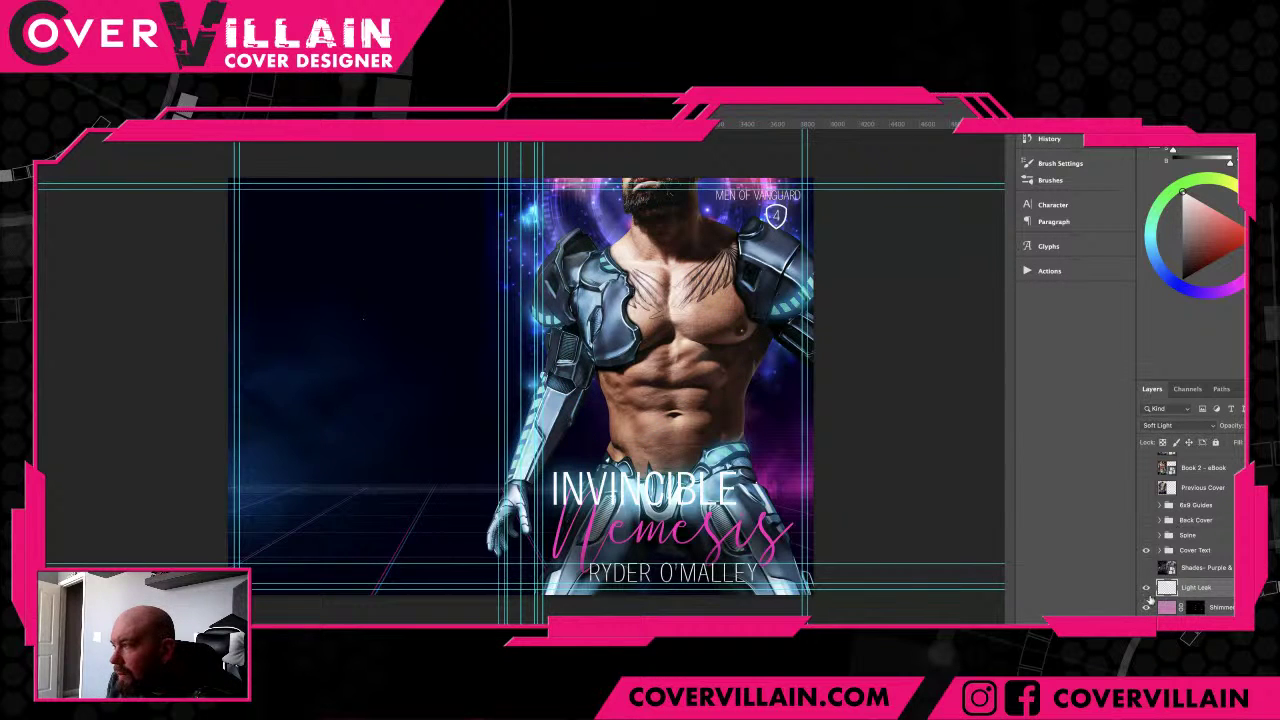
# - Compare the cover with and without the Light Leak layer, and set its blend mode back to Normal
pyautogui.click(1147, 588)
pyautogui.click(1147, 588)
pyautogui.click(1147, 588)
pyautogui.click(1147, 588)
pyautogui.click(1147, 588)
pyautogui.click(1147, 588)
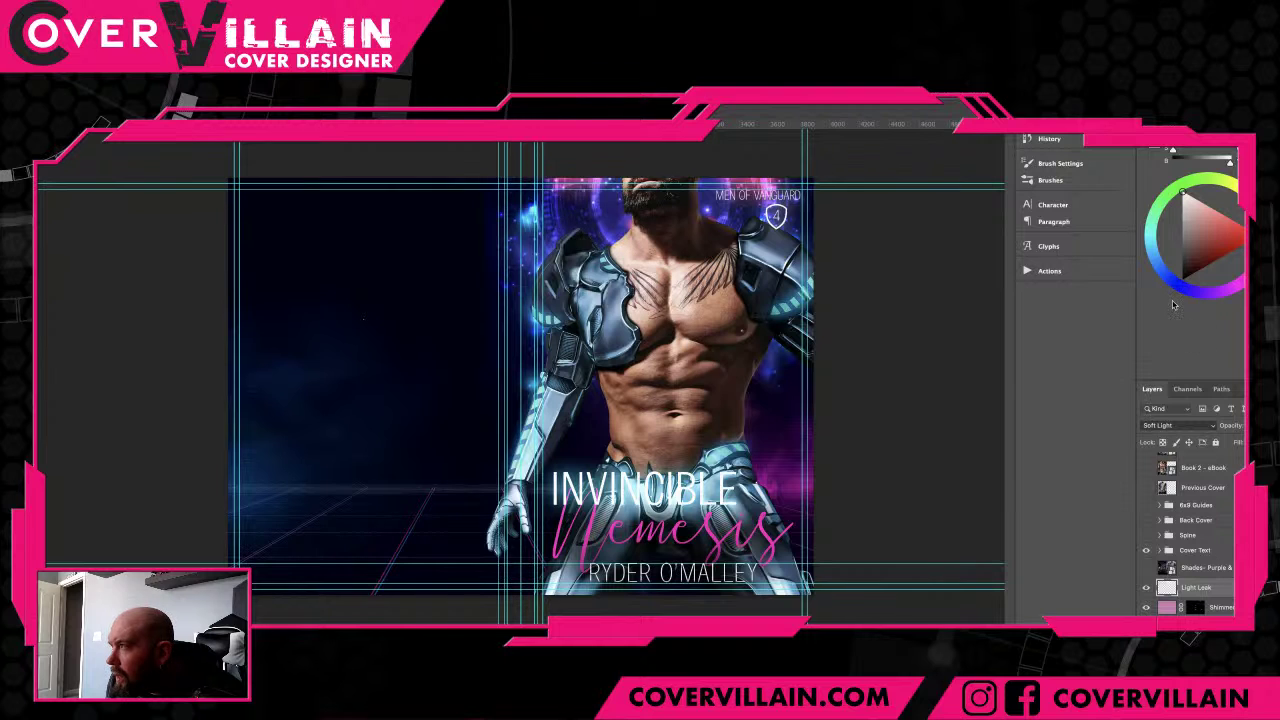
pyautogui.press('Return')
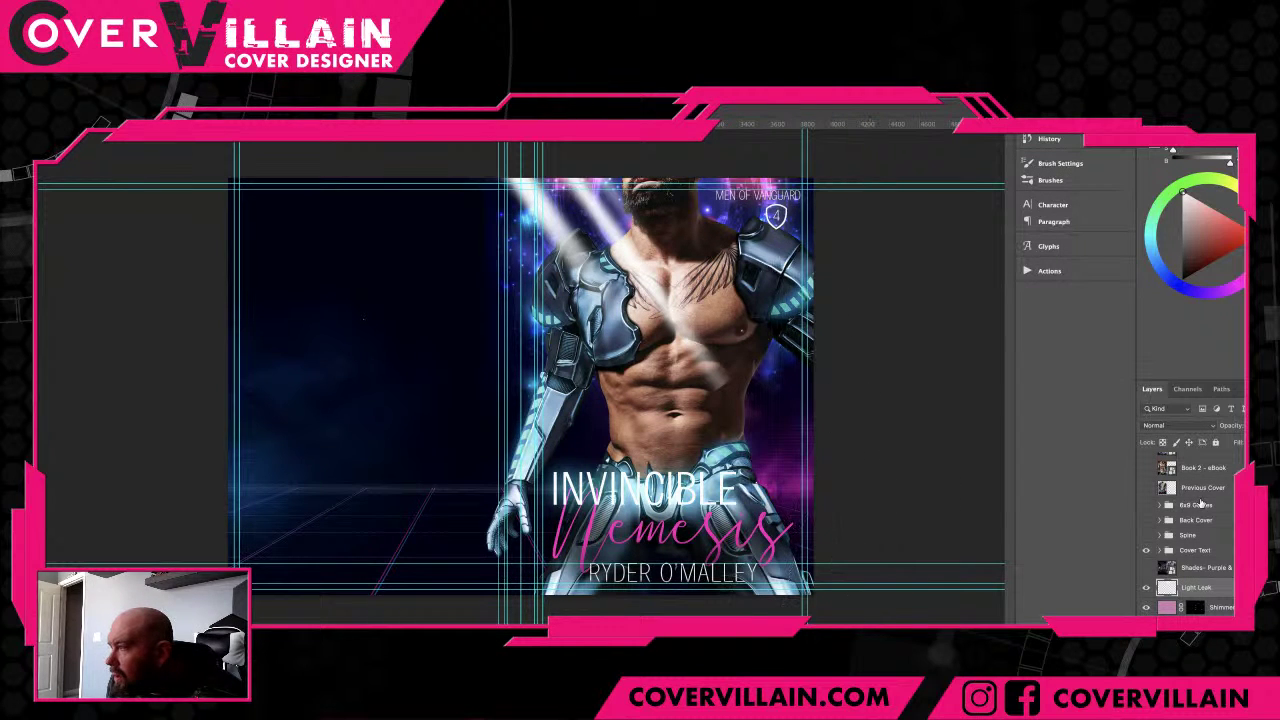
# - Mask out the lower ends of the Light Leak rays over the torso and reduce the layer's opacity to a faint glow
pyautogui.click(1195, 618)
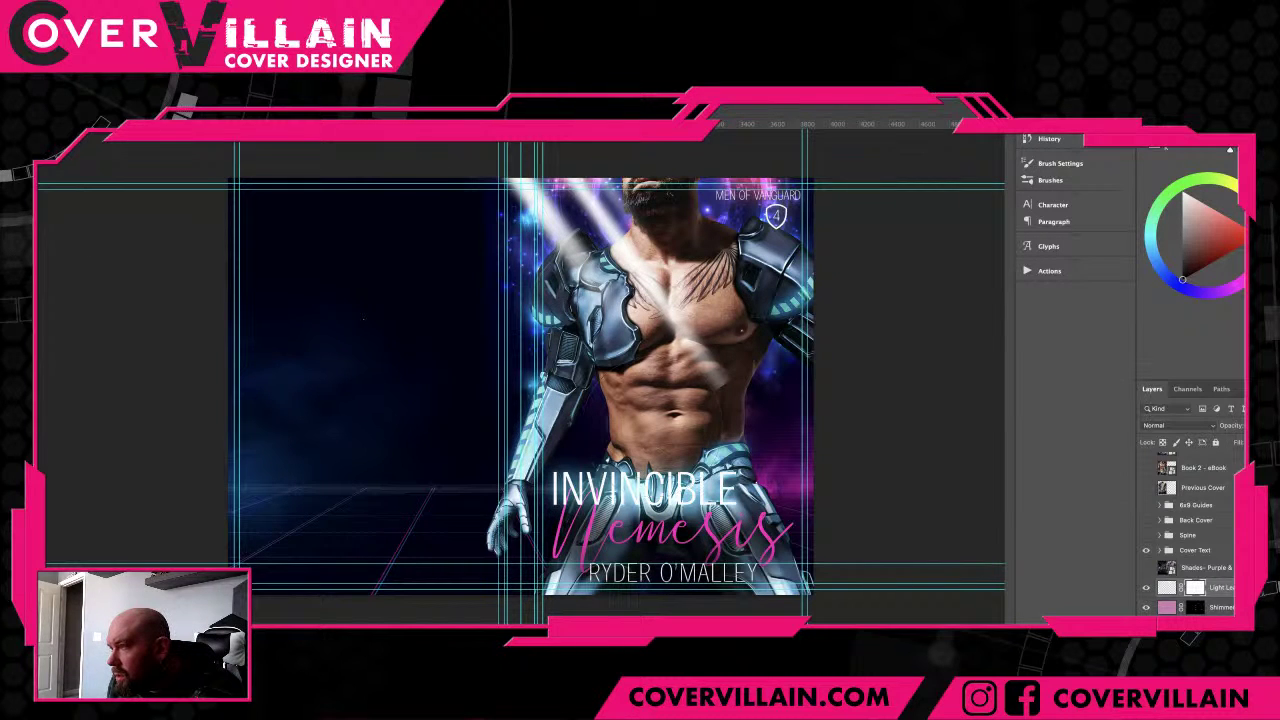
pyautogui.moveTo(790, 330)
pyautogui.mouseDown()
pyautogui.moveTo(813, 398)
pyautogui.moveTo(795, 505)
pyautogui.mouseUp()
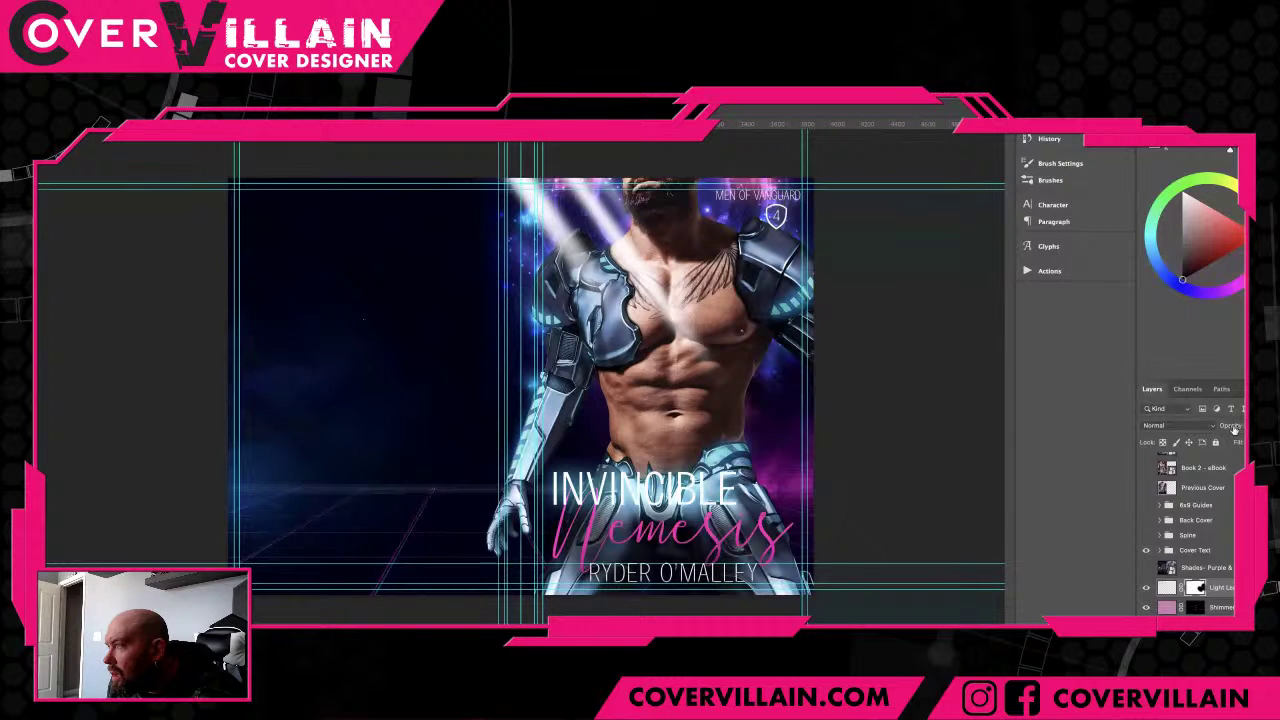
pyautogui.moveTo(1233, 428); pyautogui.dragTo(1241, 428)
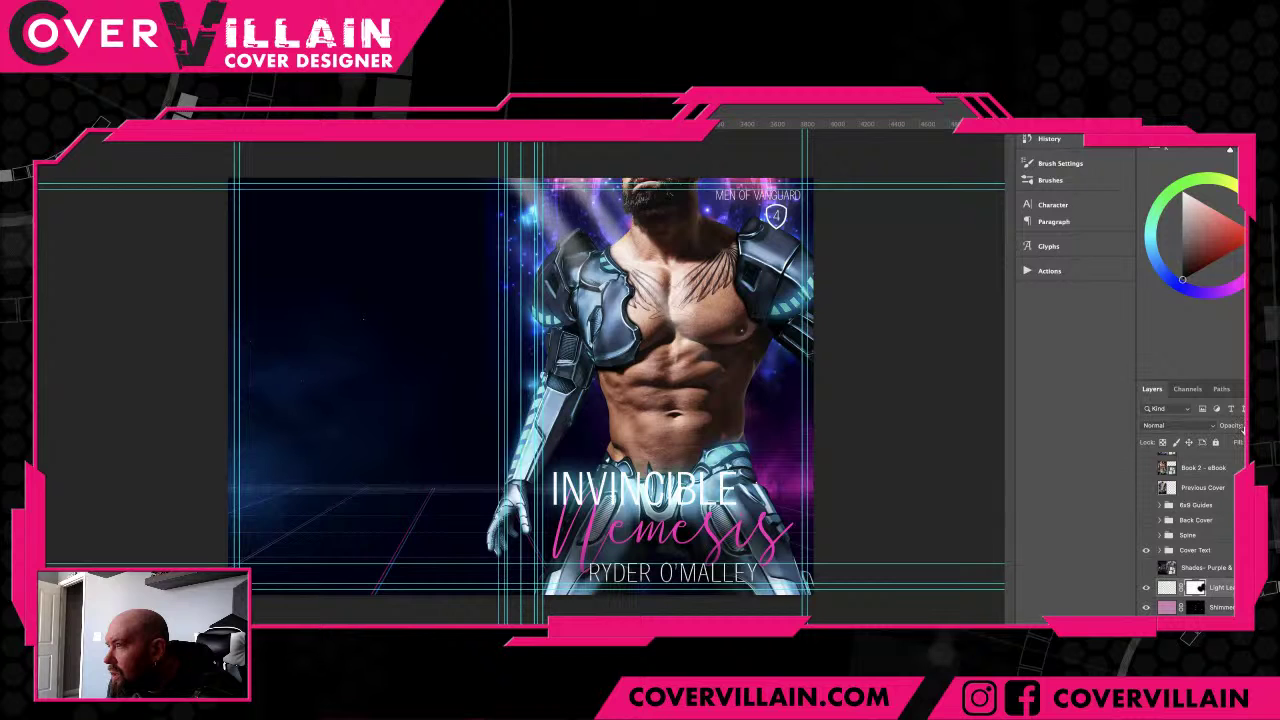
pyautogui.click(1146, 589)
pyautogui.click(1146, 589)
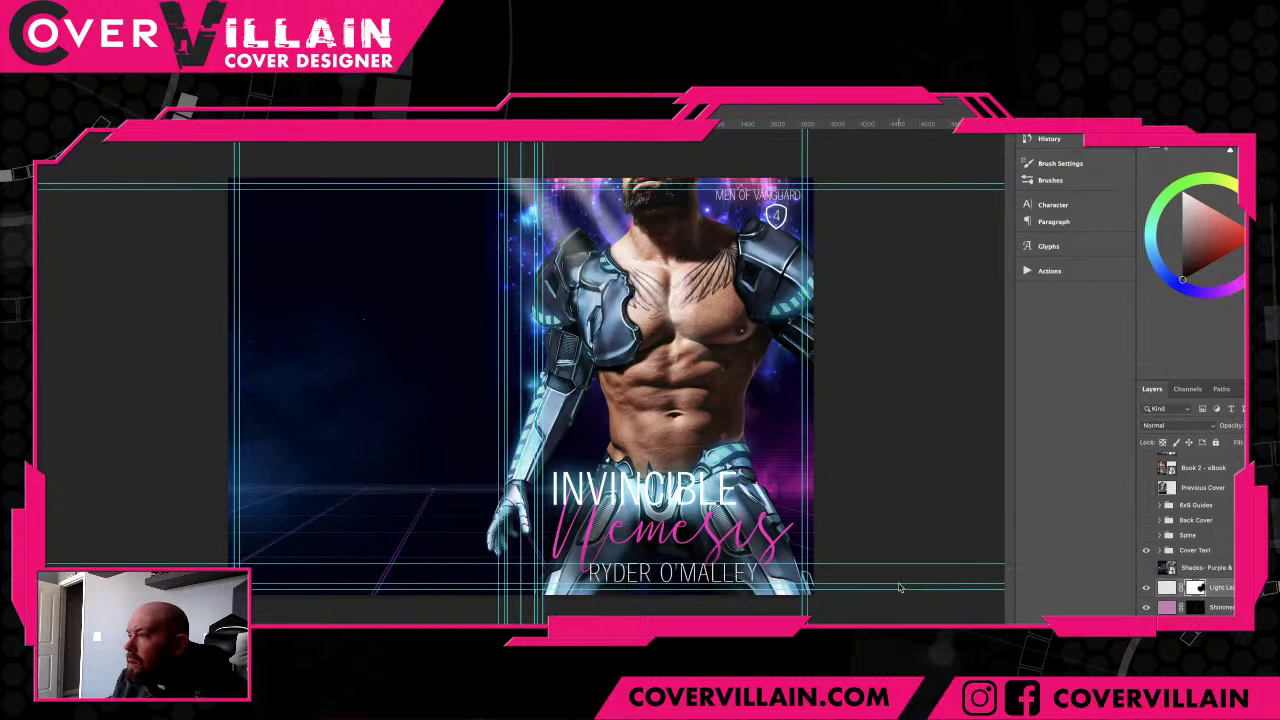
# - Add a new layer named Color Overlay directly above the shading layer of the Model group
pyautogui.scroll(-3, 1188, 592)
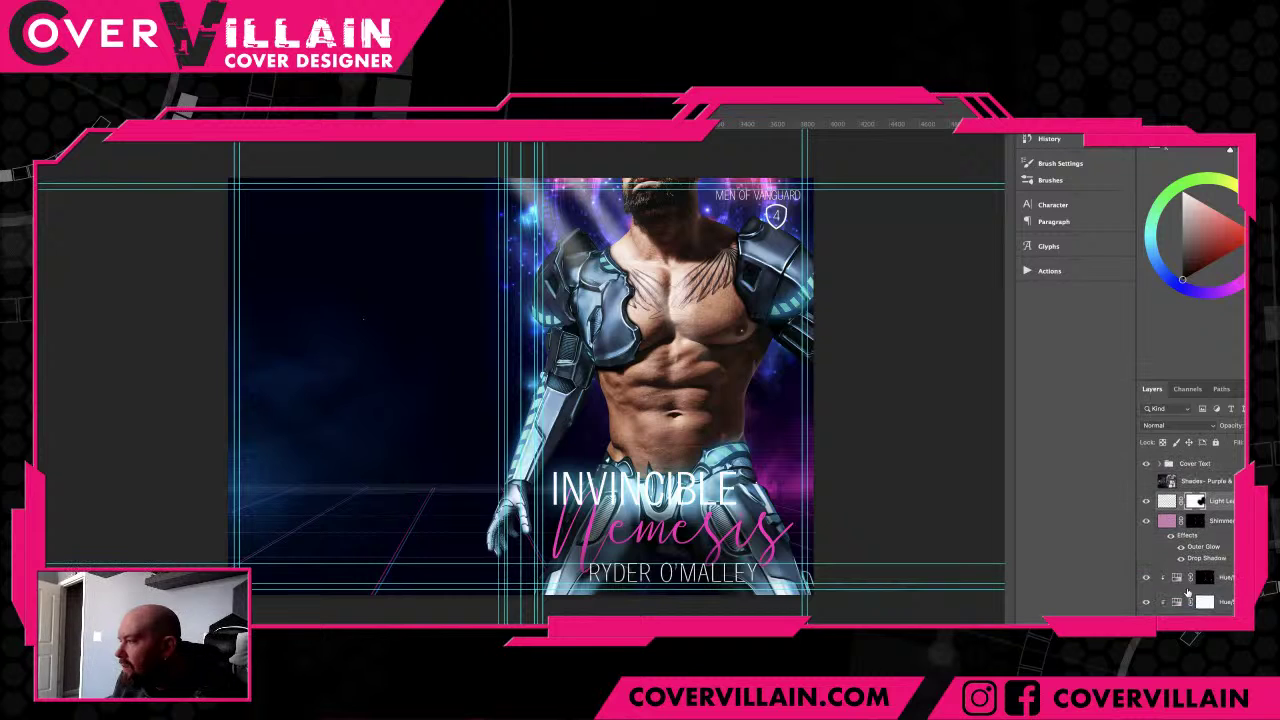
pyautogui.scroll(-6, 1188, 593)
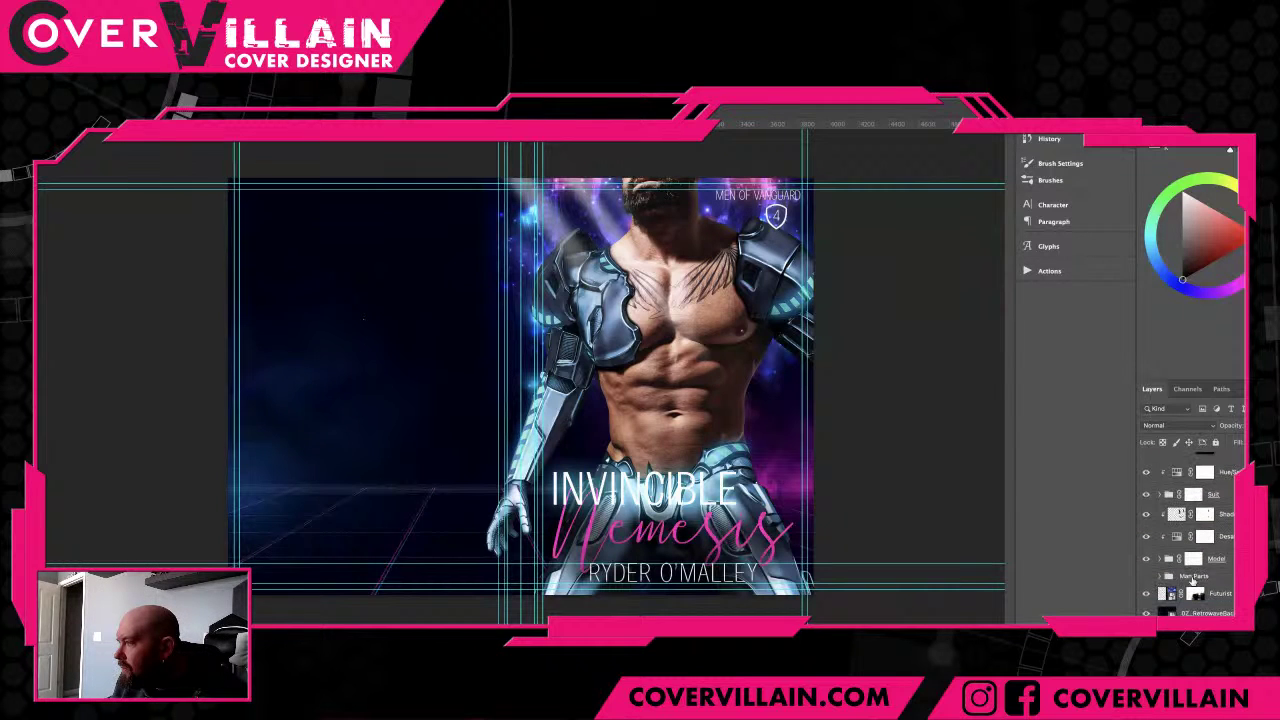
pyautogui.click(1226, 561)
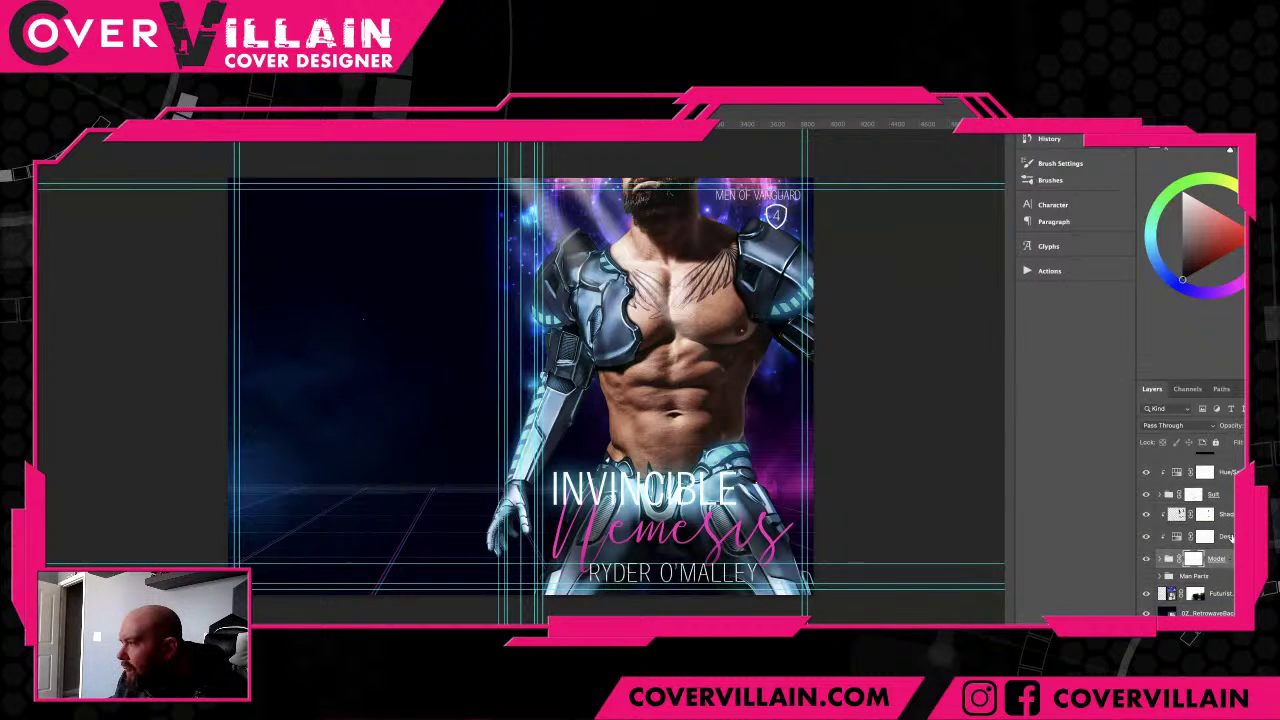
pyautogui.click(1231, 515)
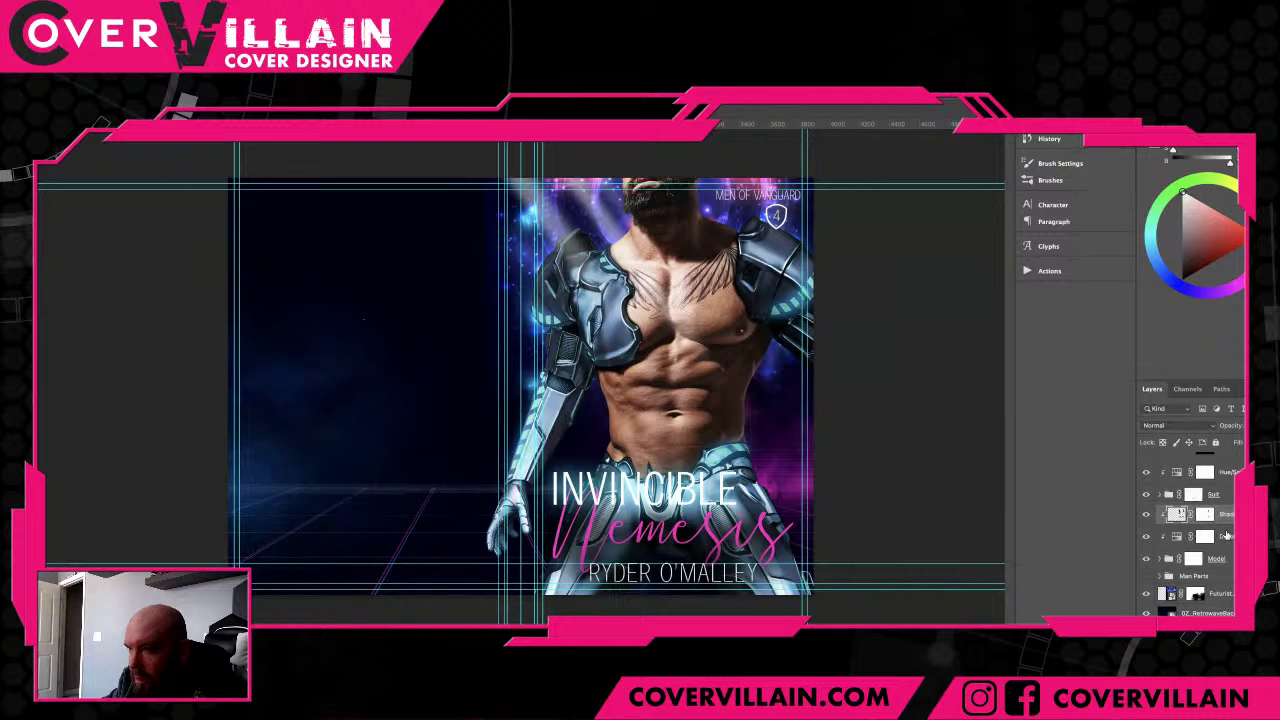
pyautogui.hotkey('ctrl', 'v')
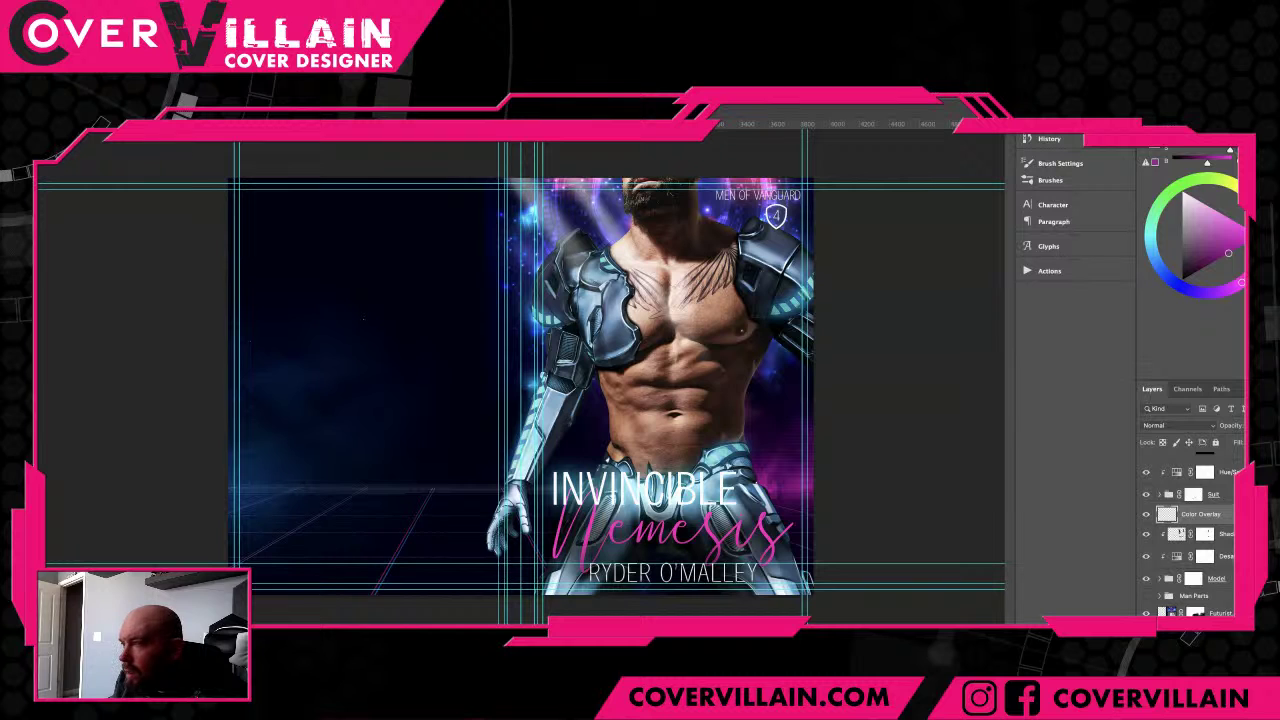
# - Brush magenta beside the waist on the Color Overlay layer, clip it to the model, and set its blend mode to Soft Light
pyautogui.click(767, 401)
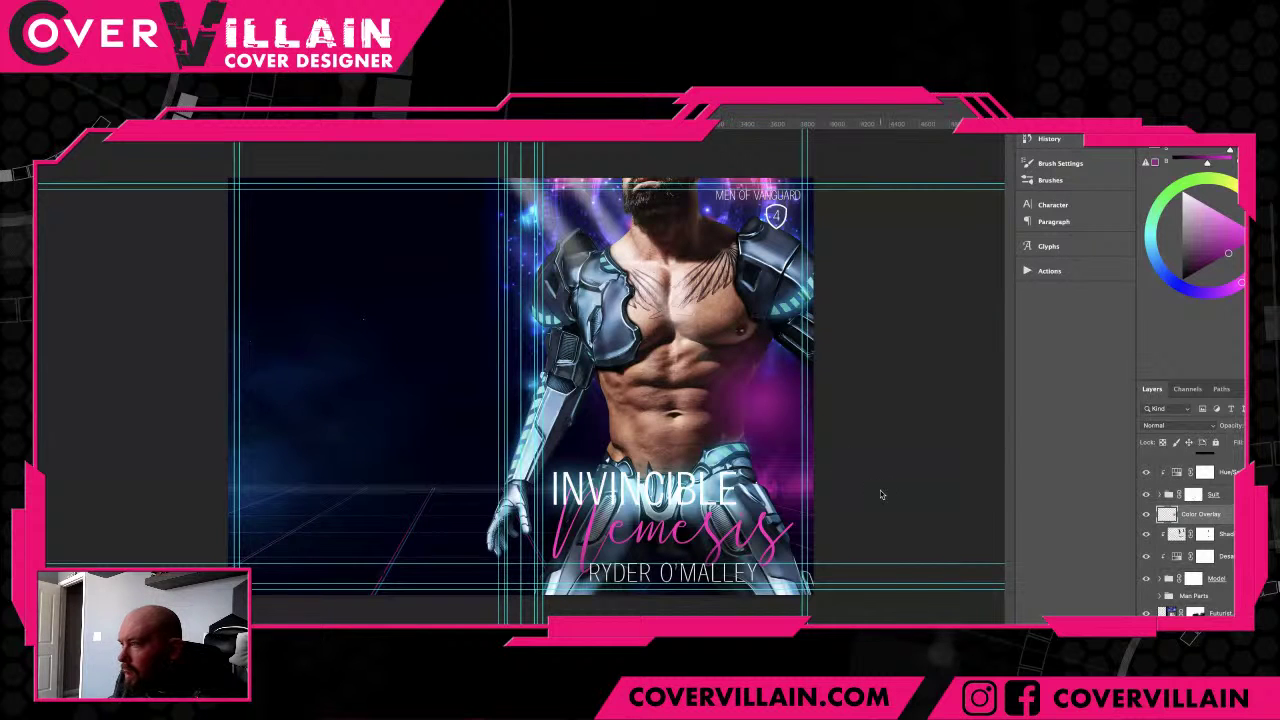
pyautogui.hotkey('ctrl', 'z')
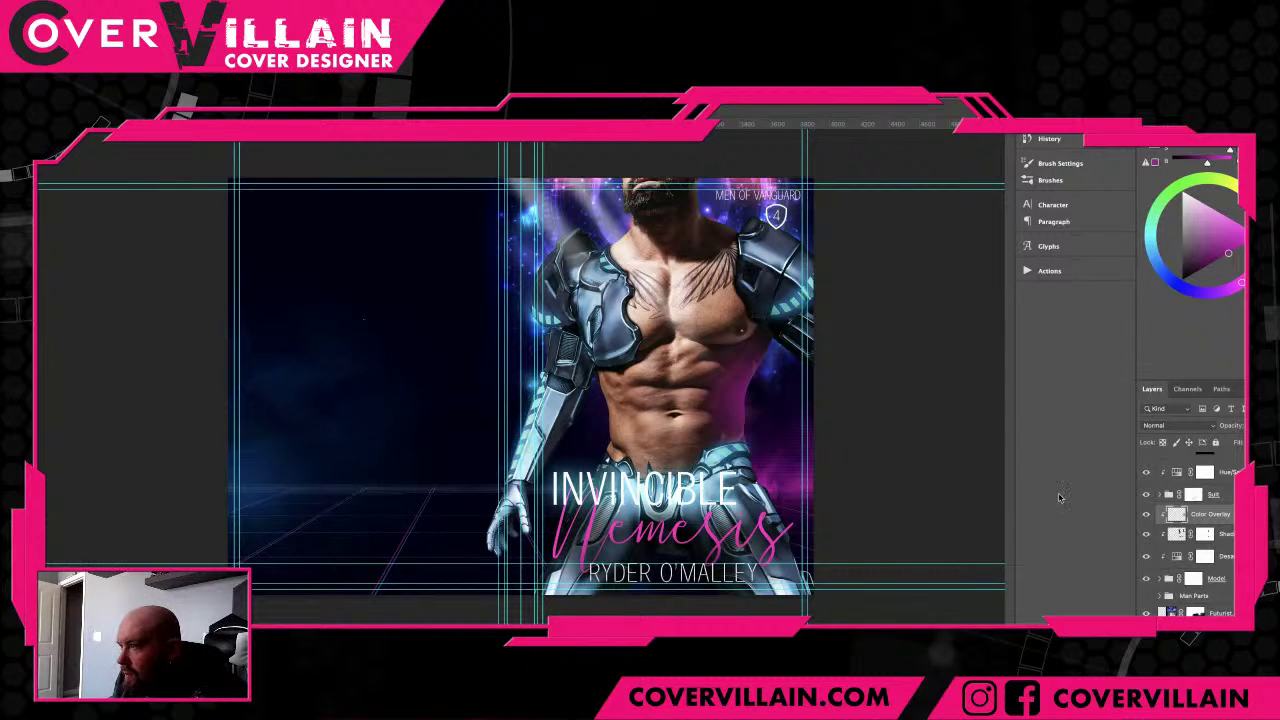
pyautogui.click(1175, 428)
pyautogui.click(1155, 597)
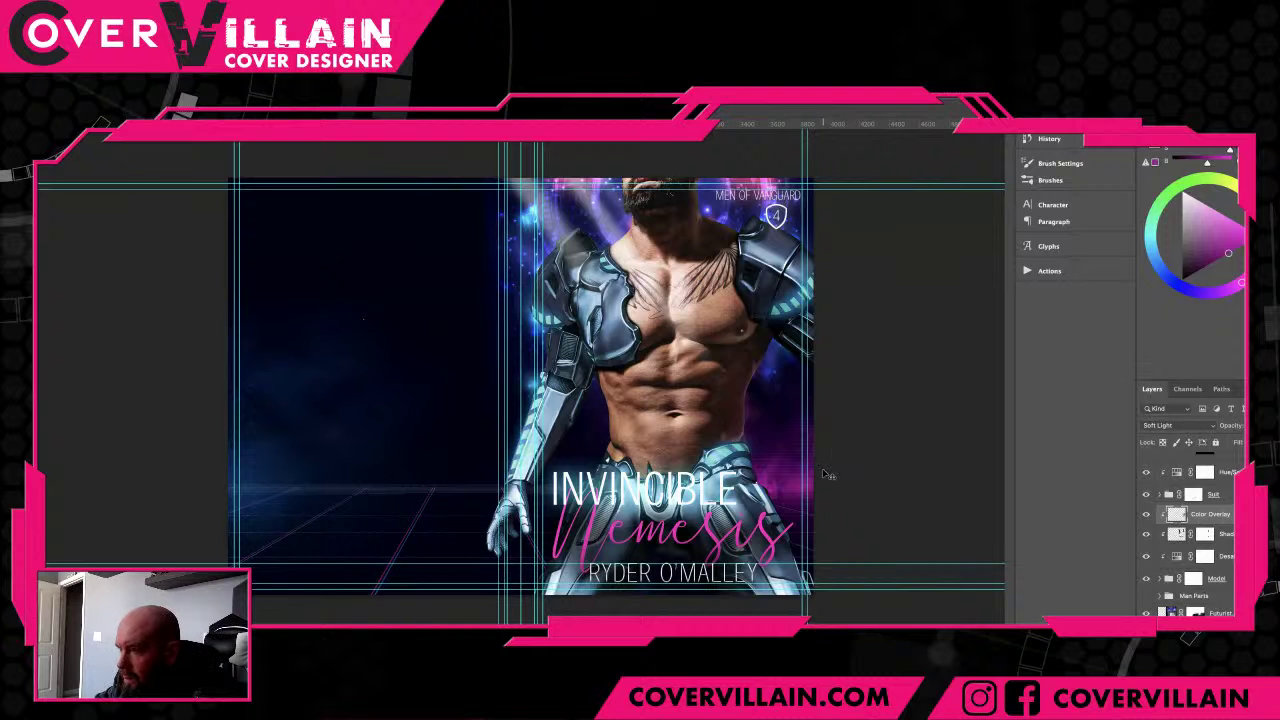
# - Try tinting the neck and chest magenta on the Color Overlay layer, and undo the strokes
pyautogui.press('super+plus')
pyautogui.press('super+plus')
pyautogui.moveTo(673, 452); pyautogui.dragTo(442, 458)
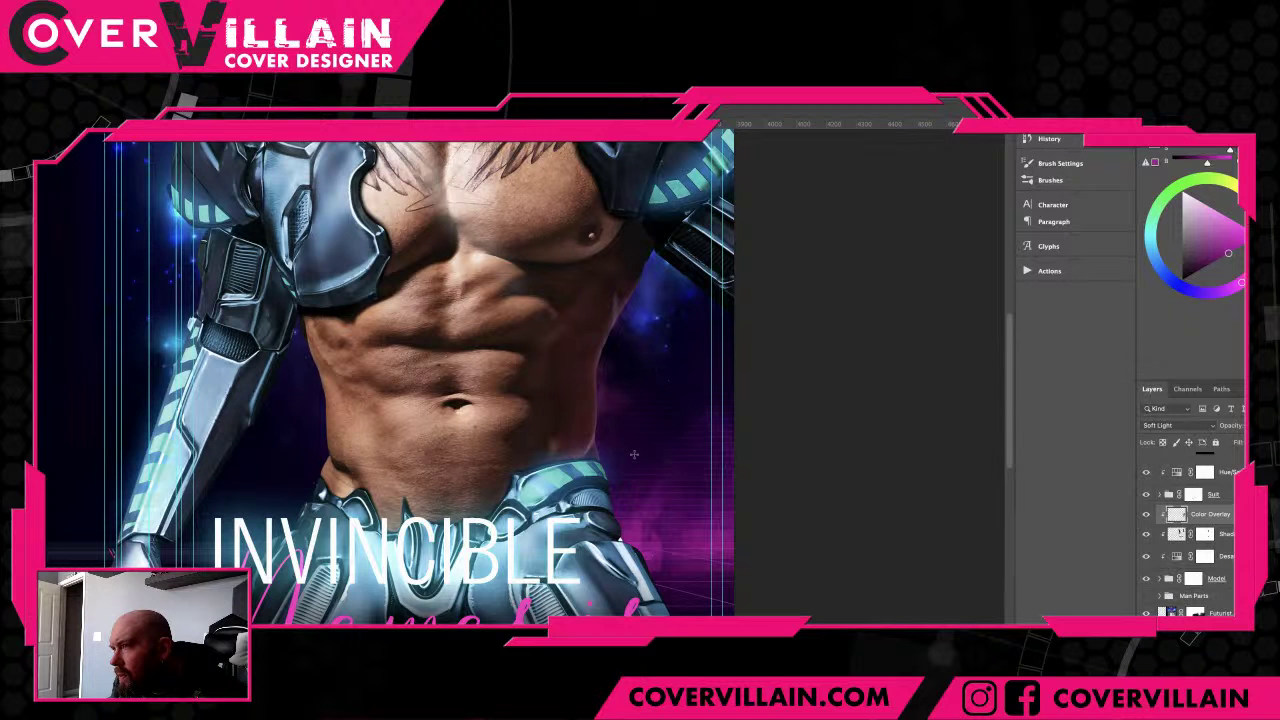
pyautogui.scroll(1, 633, 455)
pyautogui.scroll(5, 633, 455)
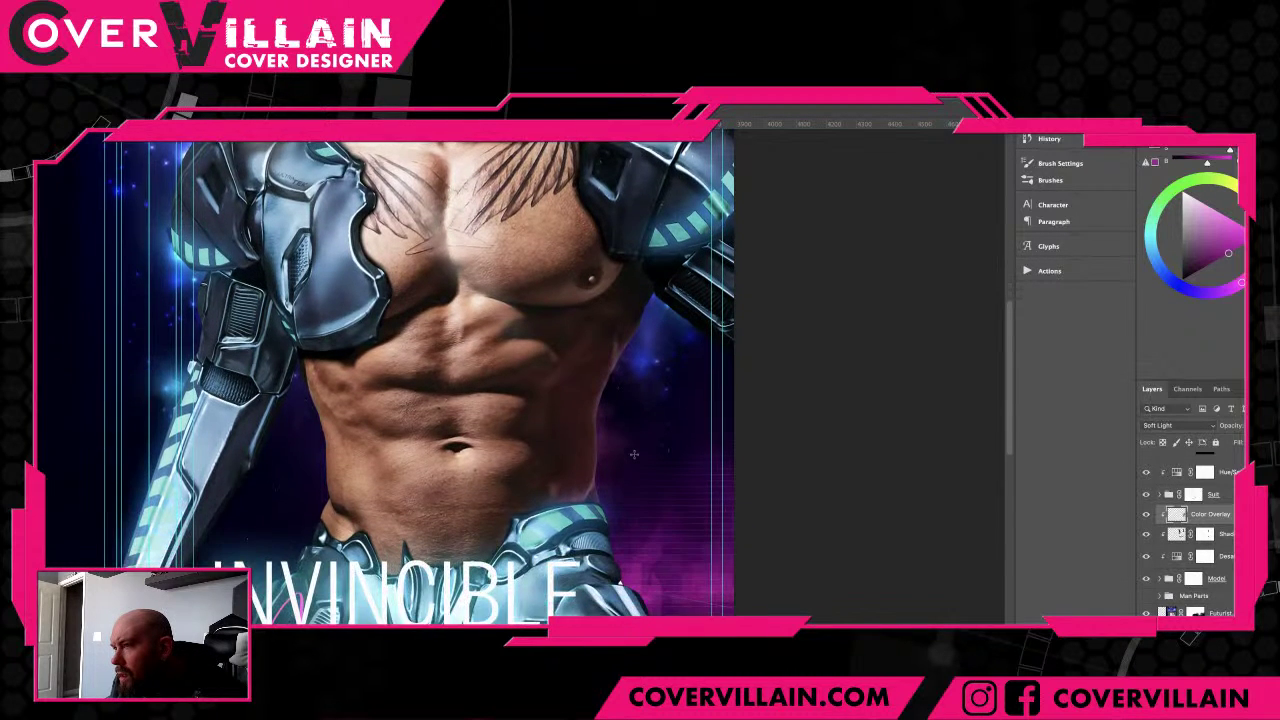
pyautogui.scroll(10, 633, 455)
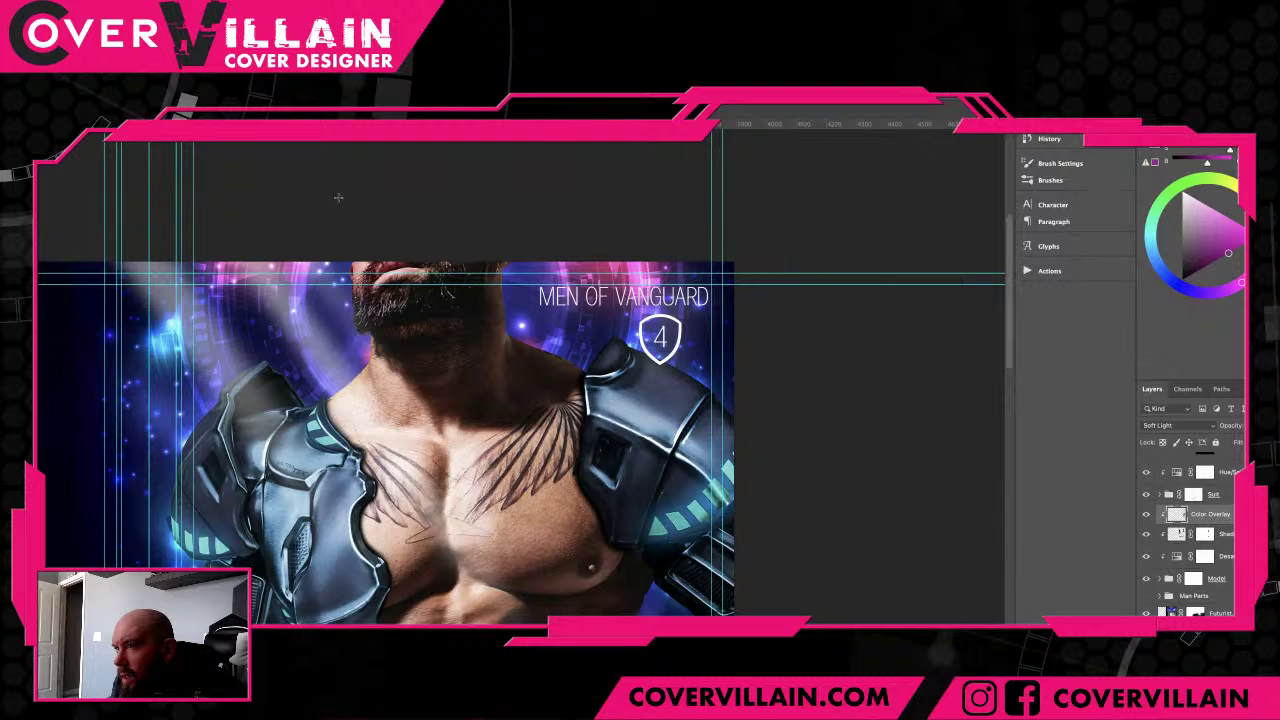
pyautogui.scroll(-3, 600, 442)
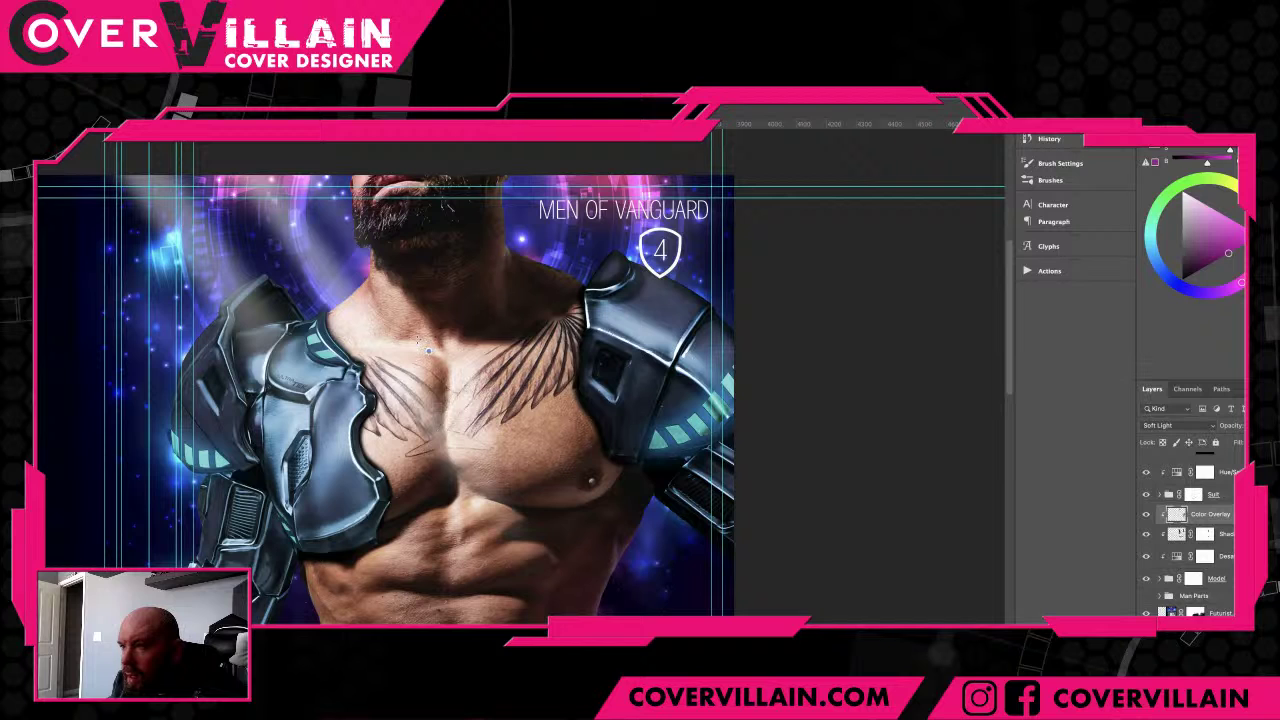
pyautogui.moveTo(428, 350); pyautogui.dragTo(450, 378)
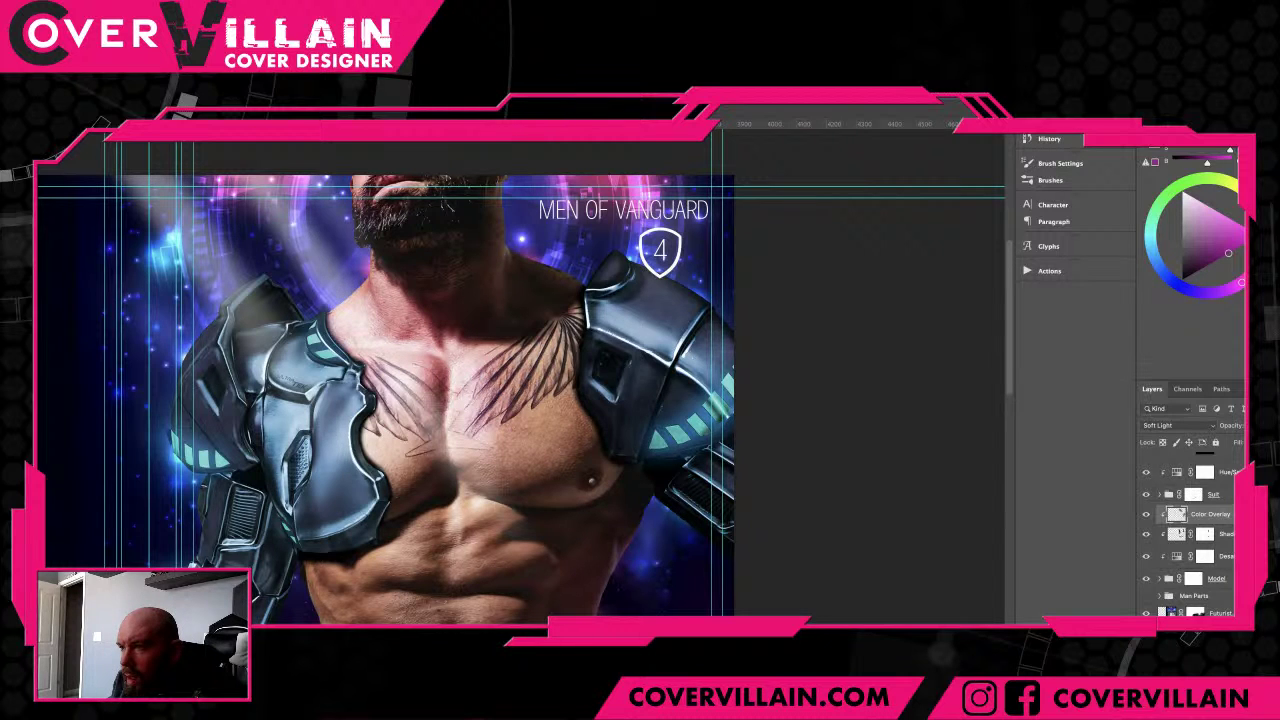
pyautogui.moveTo(525, 440); pyautogui.dragTo(445, 460)
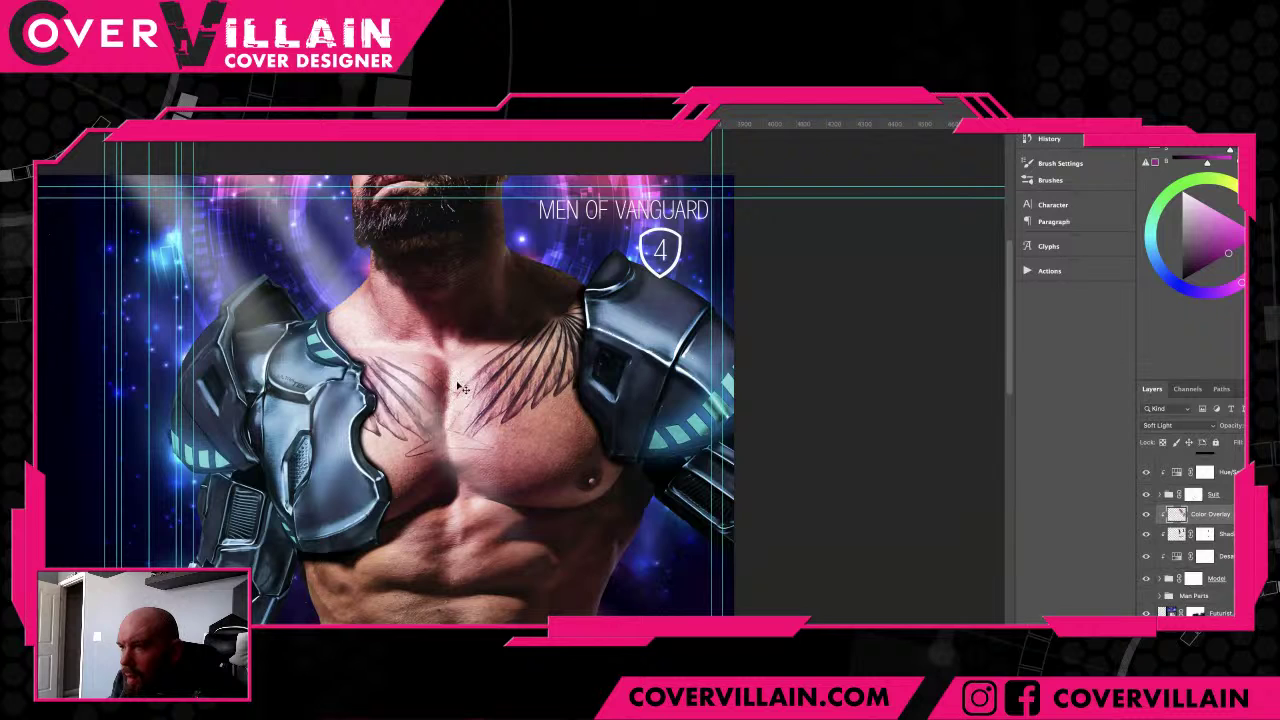
pyautogui.hotkey('ctrl', 'z')
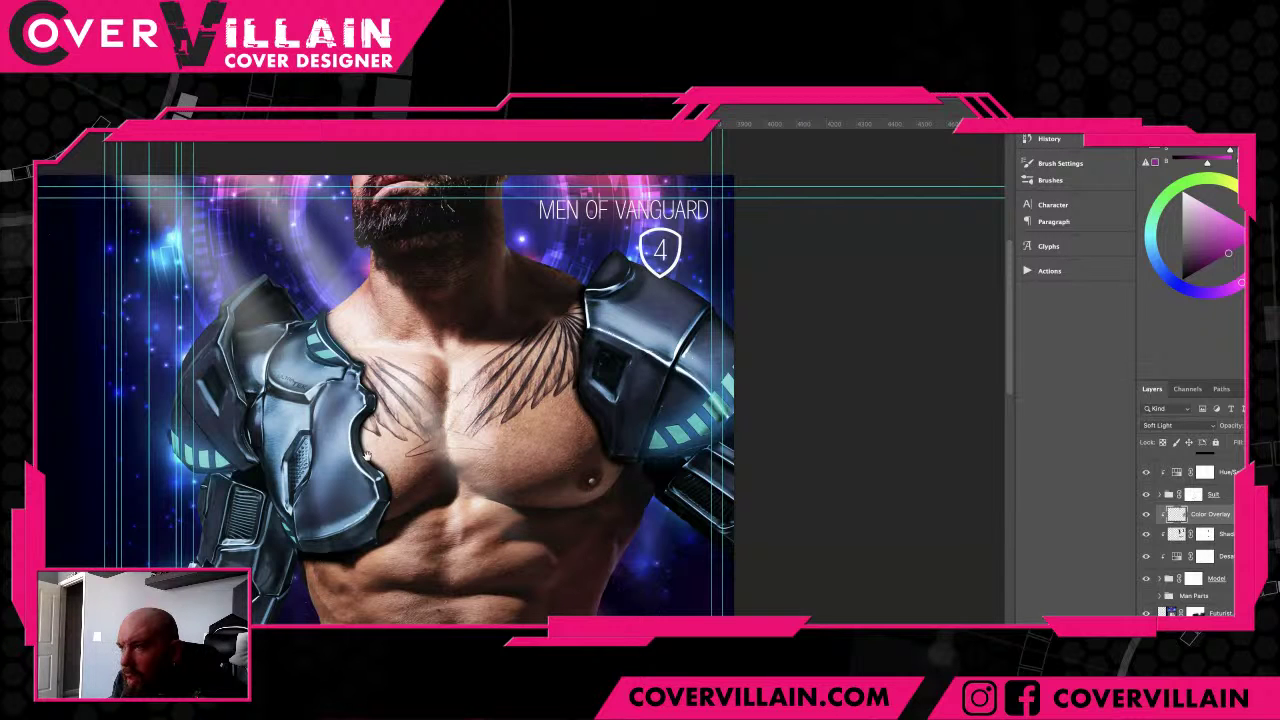
# - Add a second Color Overlay layer above the suit's Hue/Saturation adjustments, brush magenta along the outer thigh armour, and clip it to the suit
pyautogui.moveTo(368, 451); pyautogui.dragTo(140, 501)
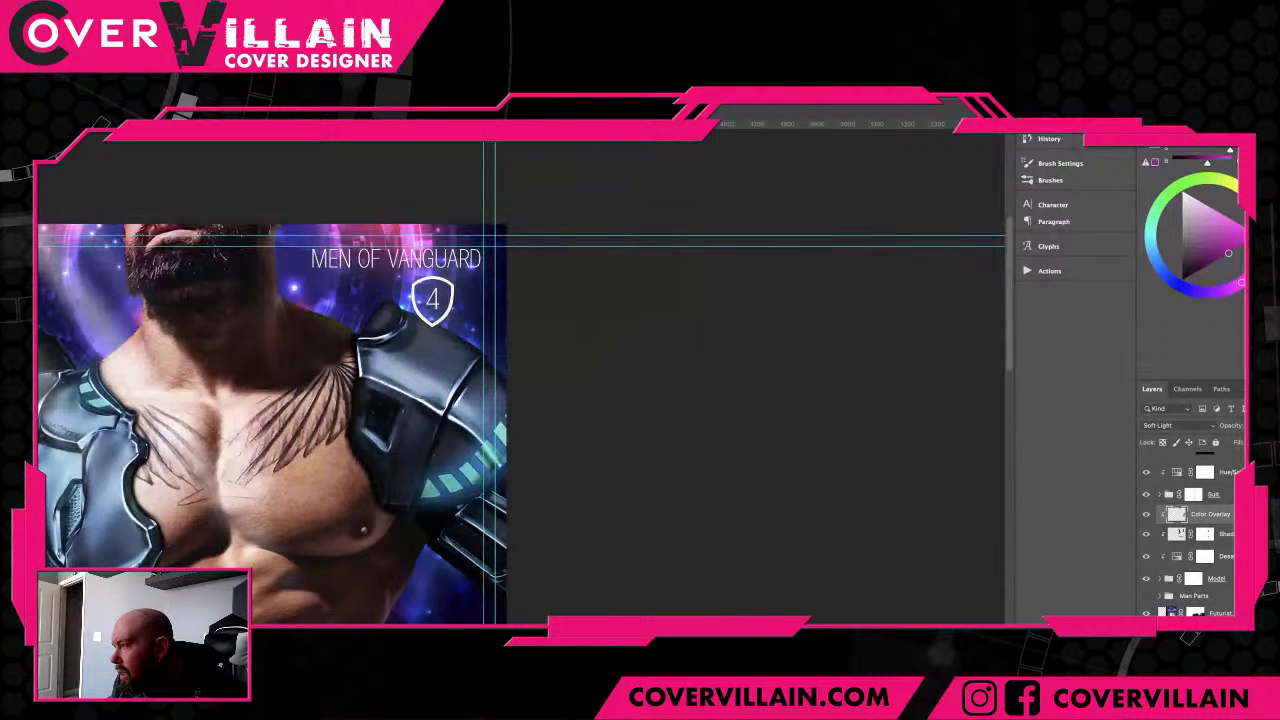
pyautogui.scroll(3, 1195, 535)
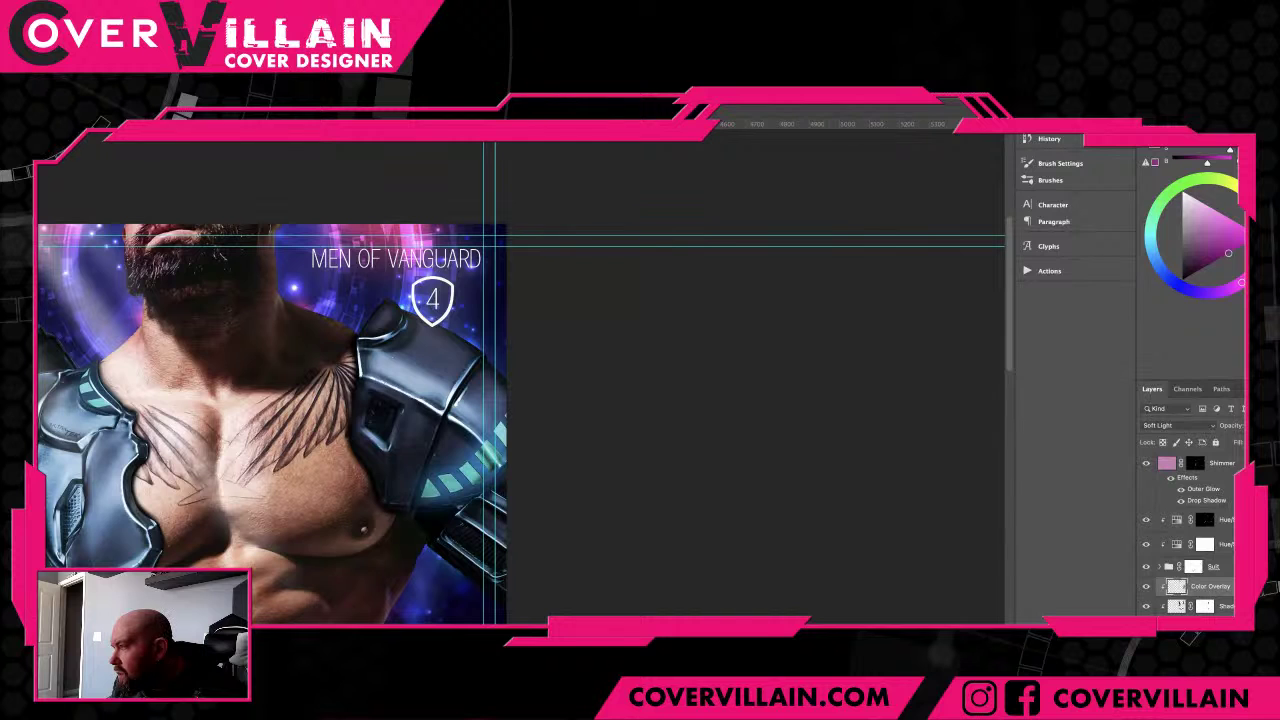
pyautogui.click(1204, 519)
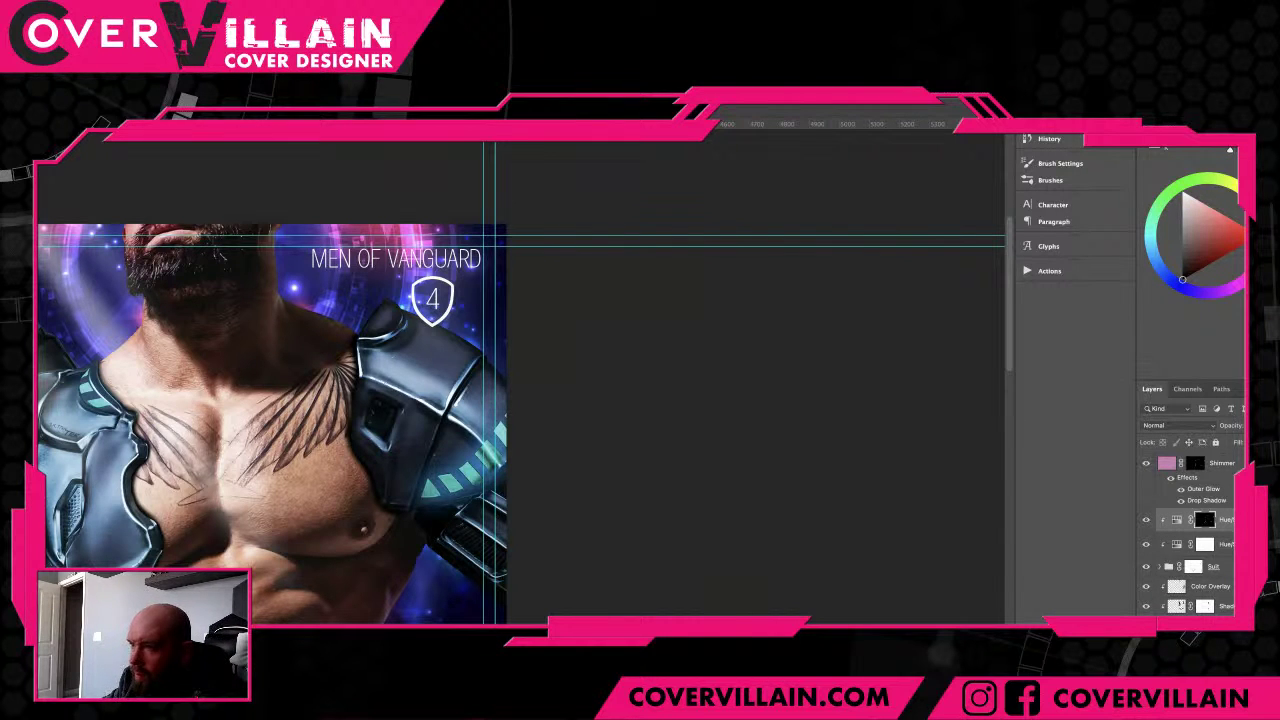
pyautogui.press('F2')
pyautogui.scroll(-6, 425, 463)
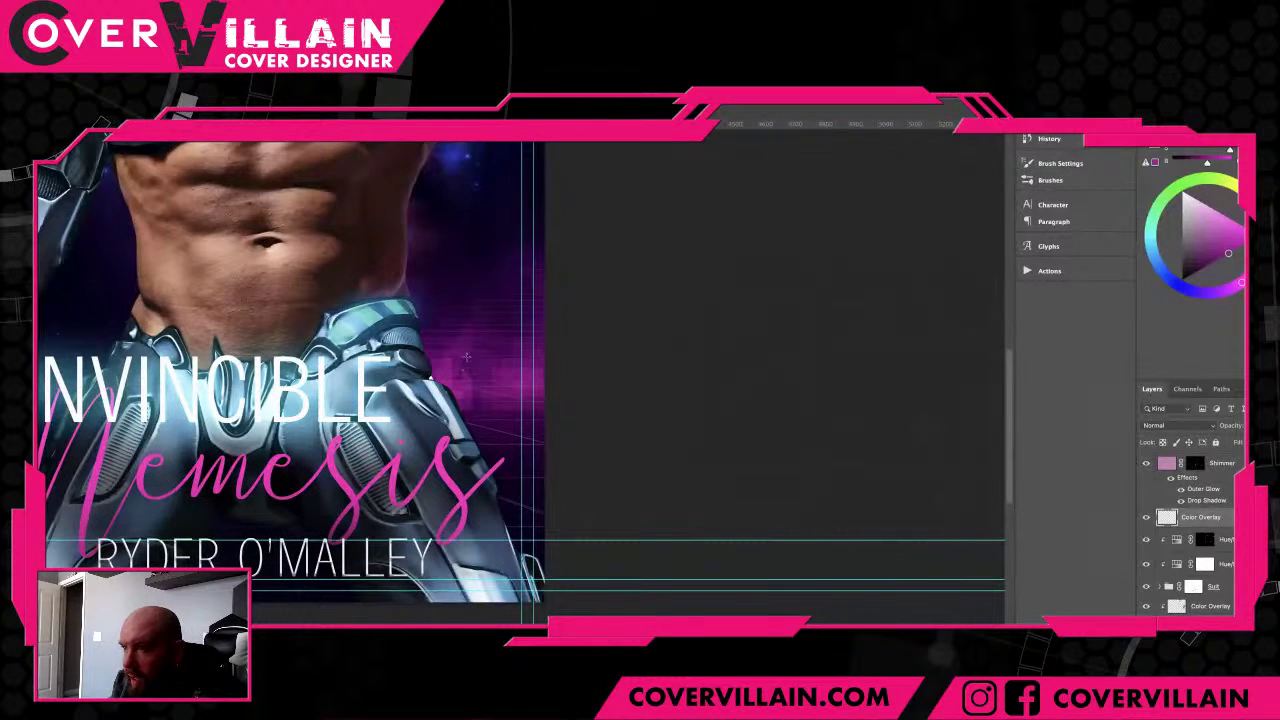
pyautogui.hotkey('ctrl', 'alt', 'g')
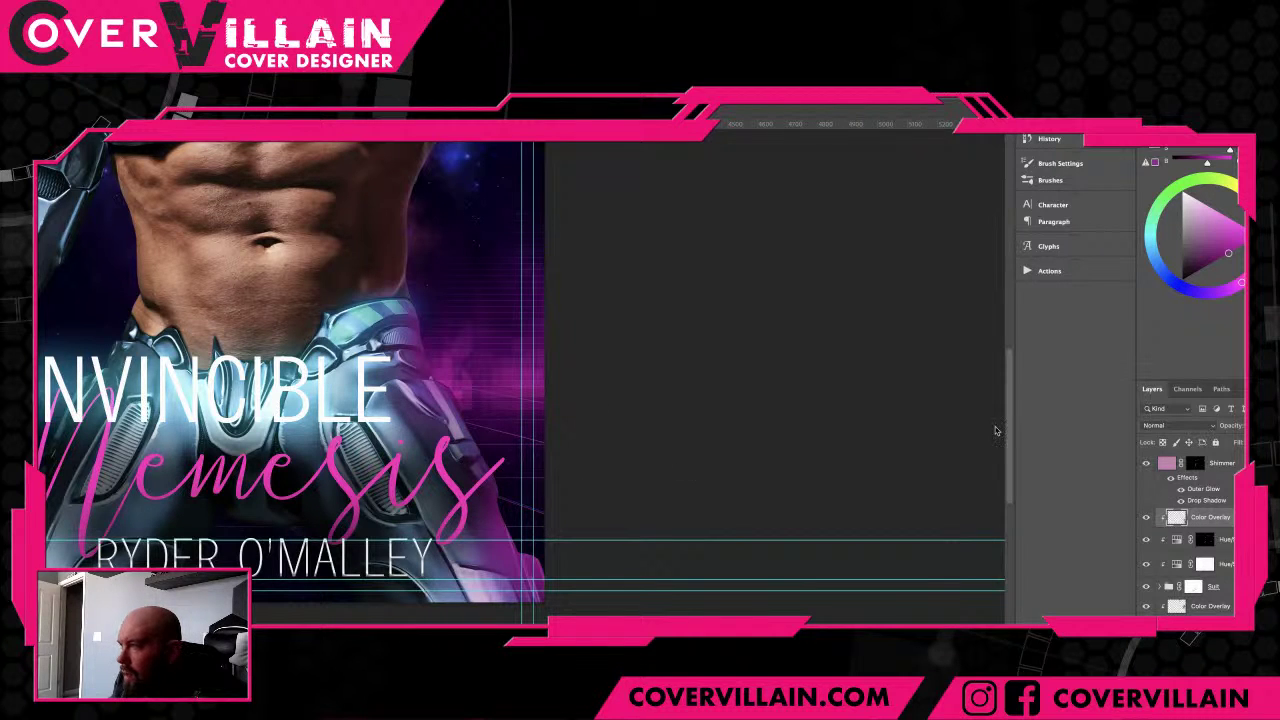
# - Set the suit's Color Overlay layer to Soft Light, soften its thigh tint, and brush magenta onto the shoulder armour
pyautogui.hotkey('alt', 'shift', 'f')
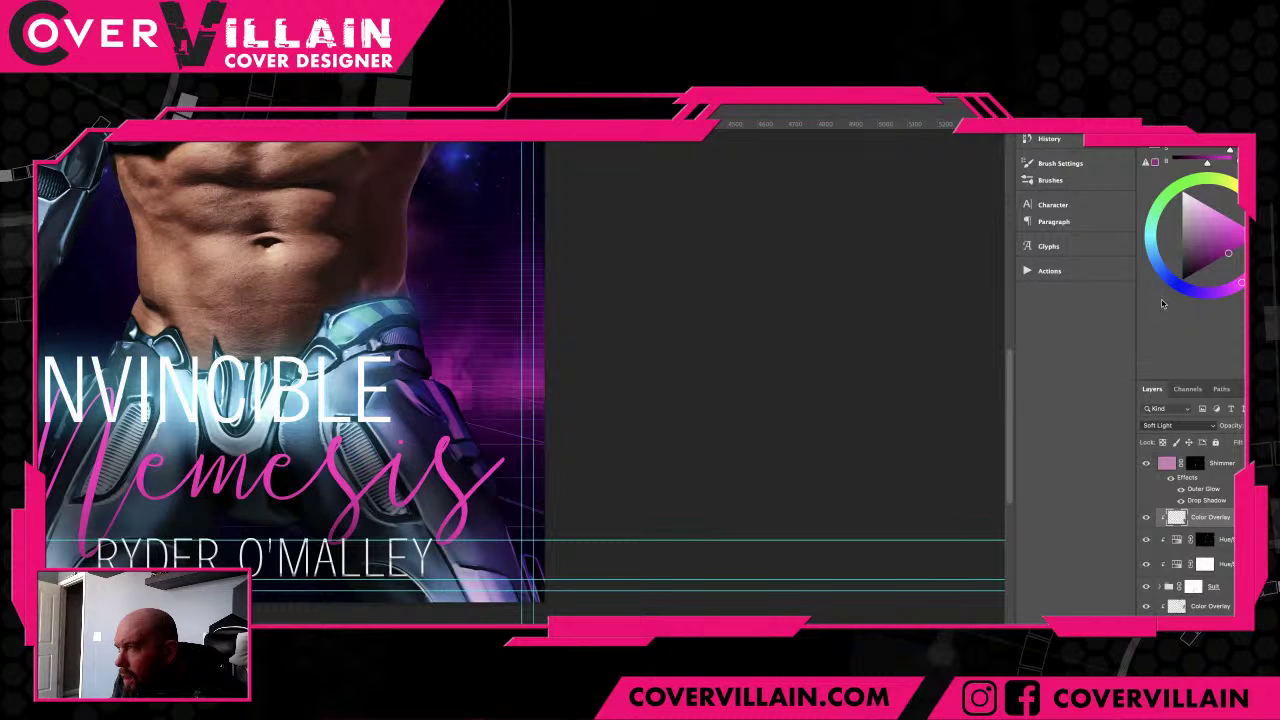
pyautogui.click(1213, 430)
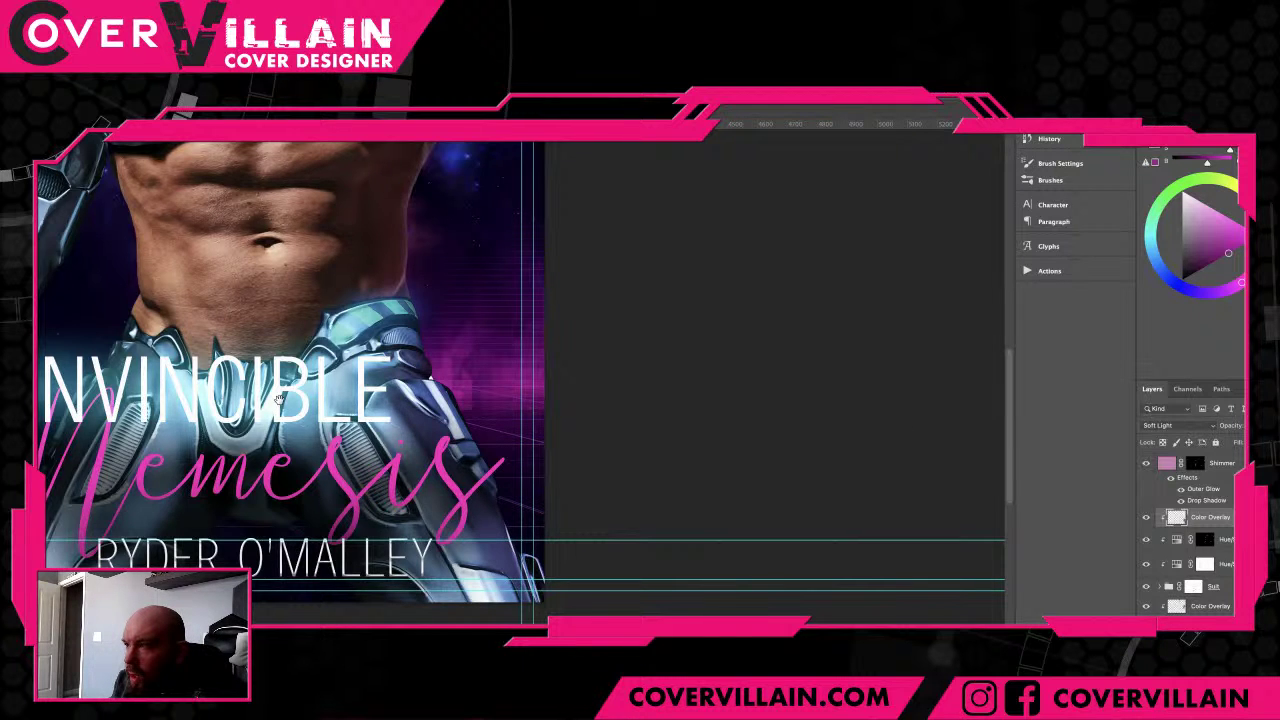
pyautogui.moveTo(278, 399); pyautogui.dragTo(403, 612)
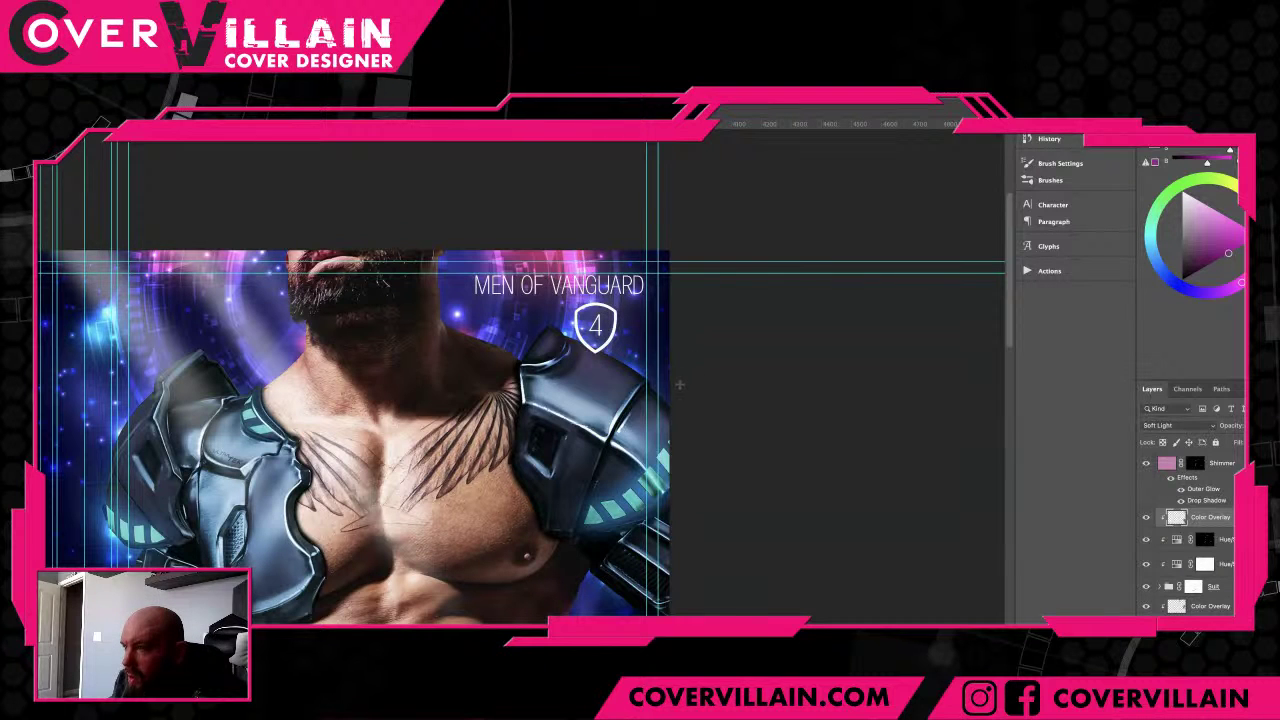
pyautogui.moveTo(478, 394); pyautogui.dragTo(653, 384)
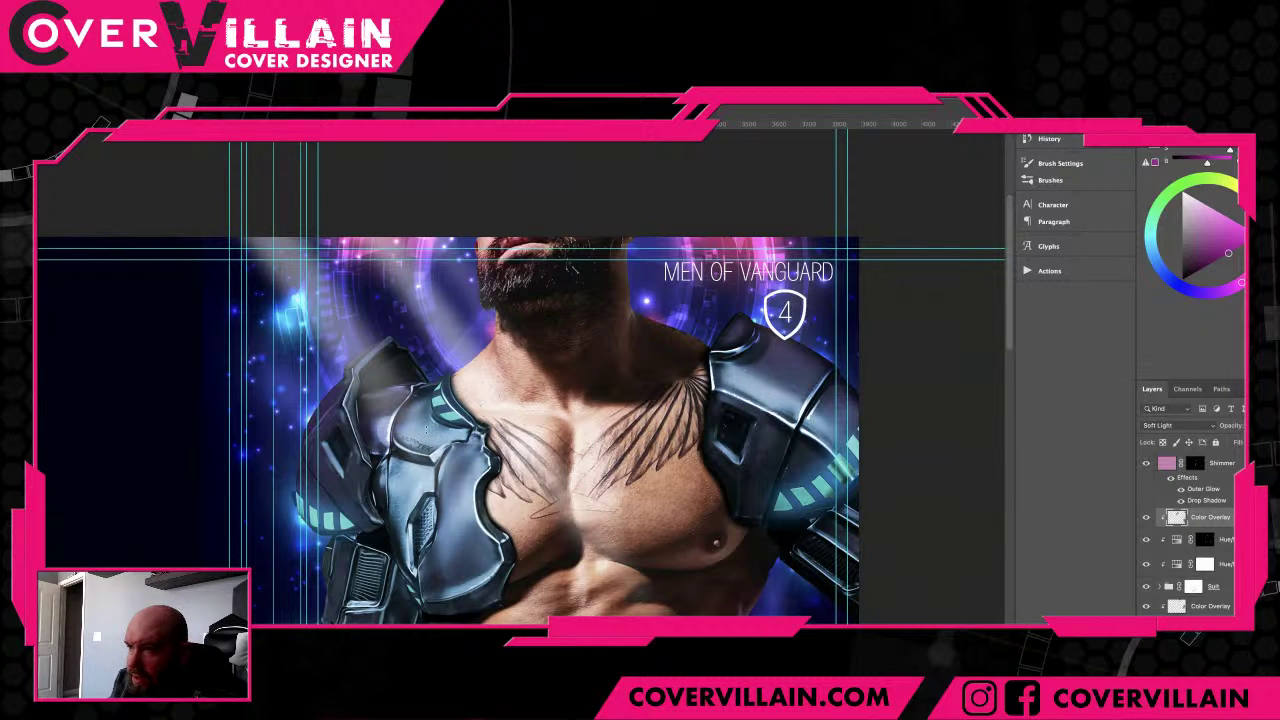
# - Try brushing magenta around the navel on the model's Color Overlay layer, and undo the stroke
pyautogui.scroll(-1, 415, 499)
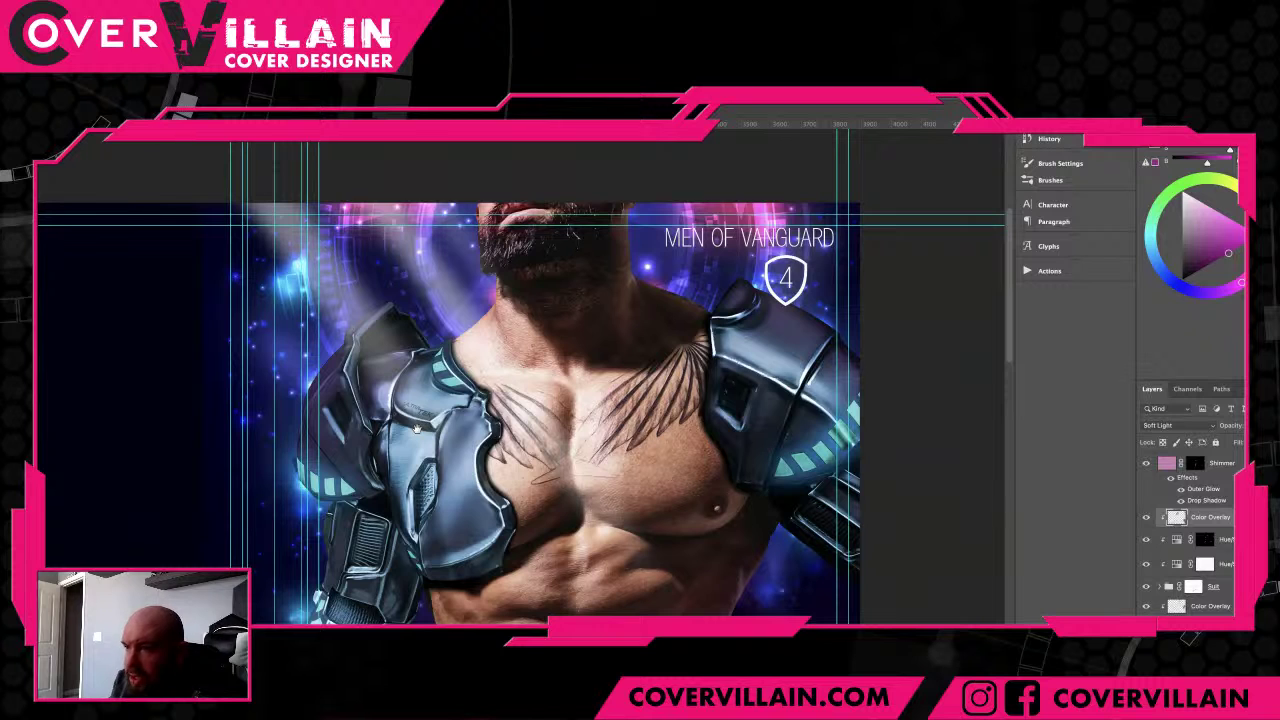
pyautogui.moveTo(441, 666); pyautogui.dragTo(416, 480)
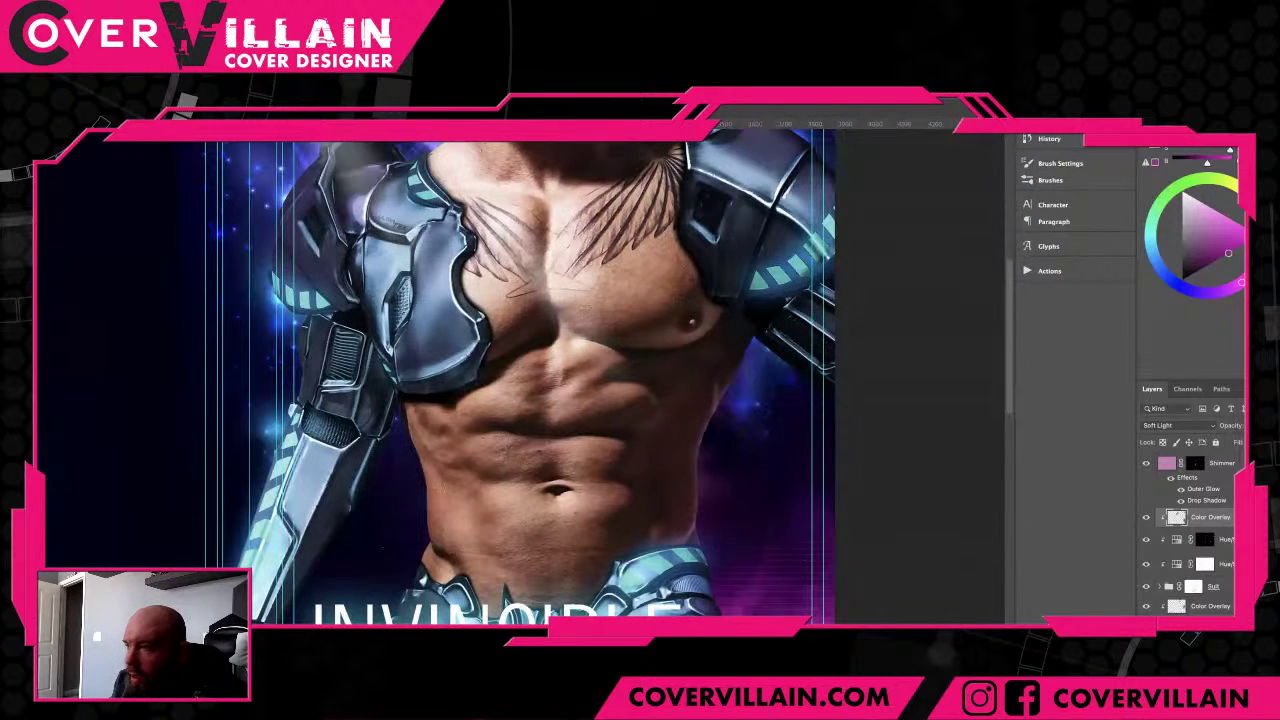
pyautogui.scroll(-2, 1179, 580)
pyautogui.scroll(-1, 1180, 580)
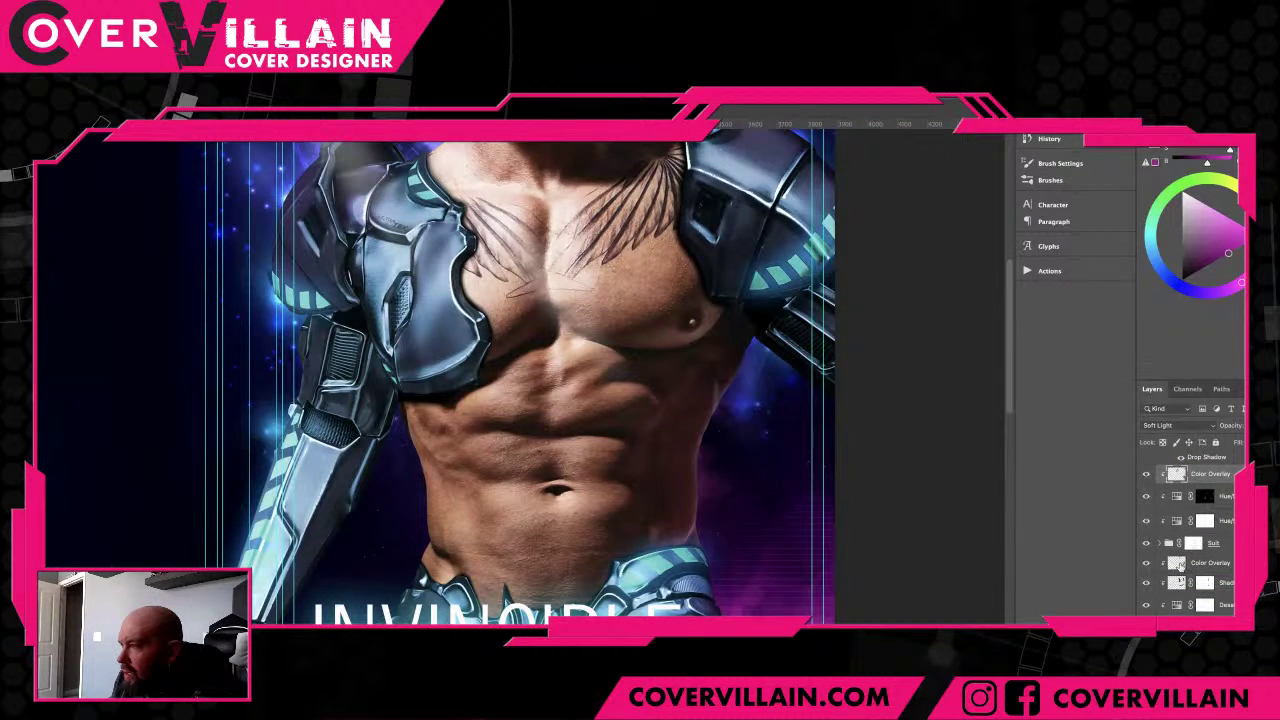
pyautogui.click(1180, 565)
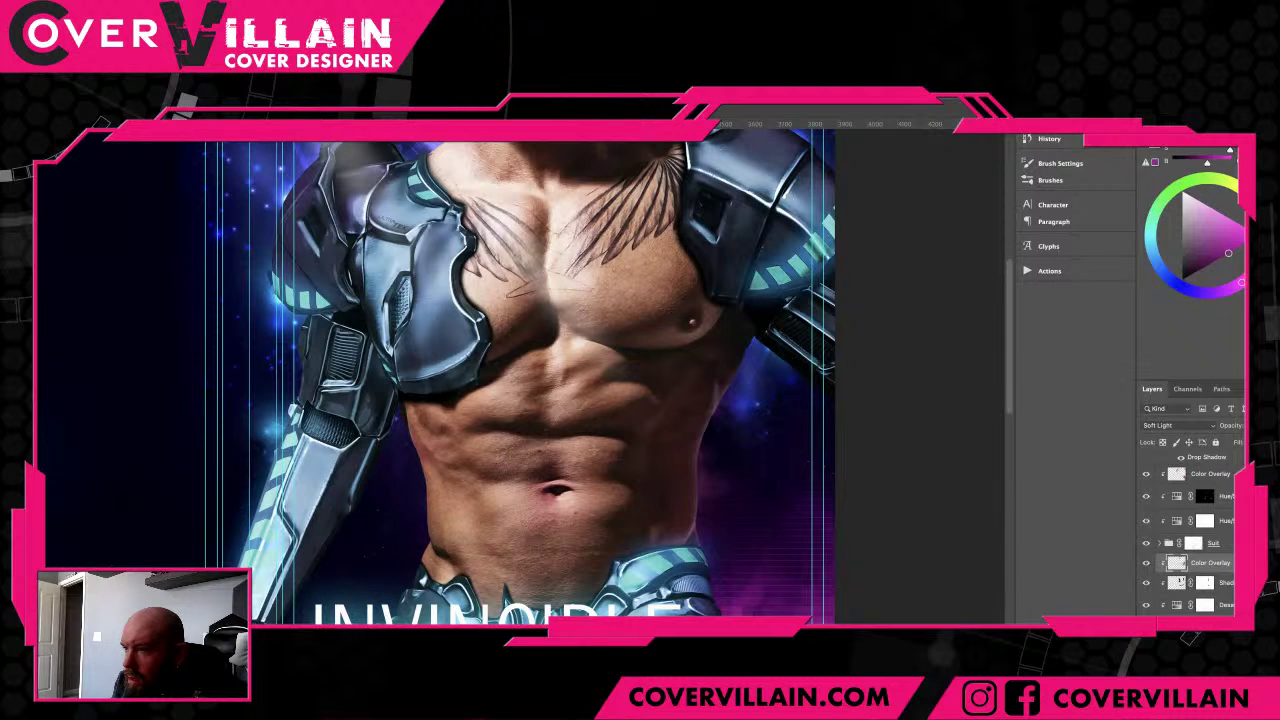
pyautogui.hotkey('ctrl', 'z')
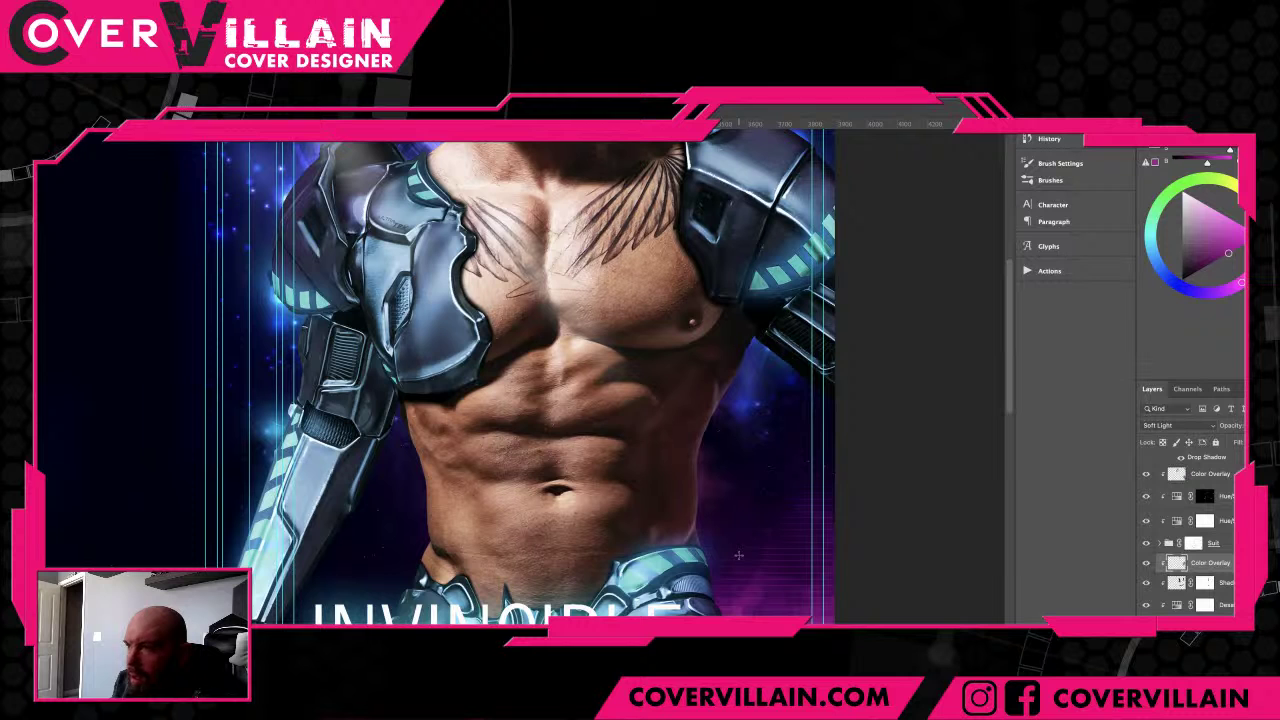
# - Fit the whole cover in view and turn on the purple Shades layer beneath the Cover Text group
pyautogui.scroll(5, 640, 490)
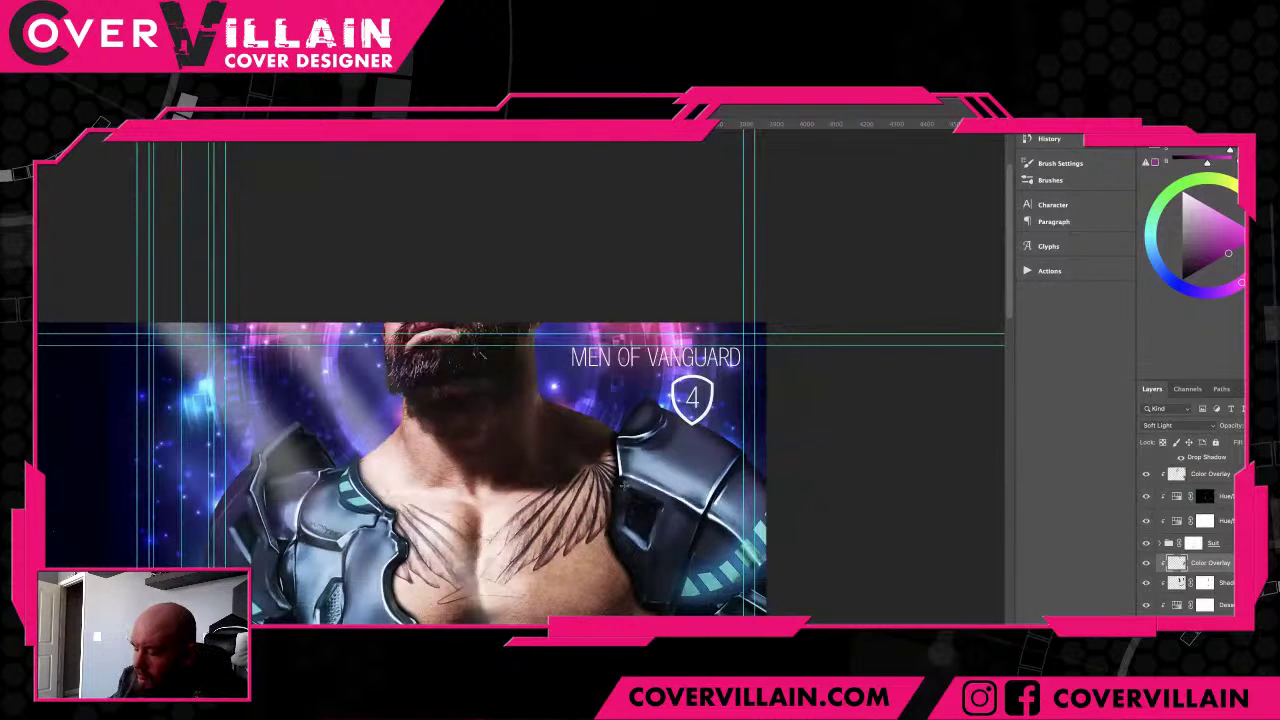
pyautogui.hotkey('ctrl', '0')
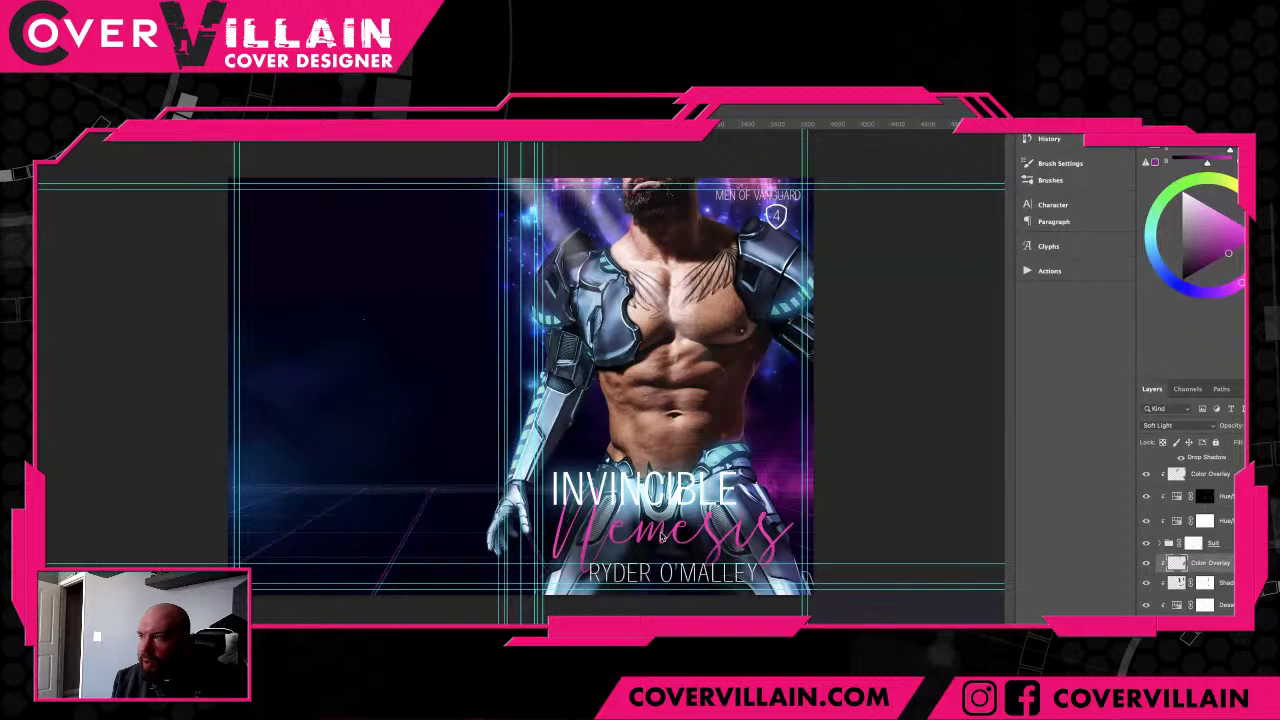
pyautogui.scroll(5, 1150, 530)
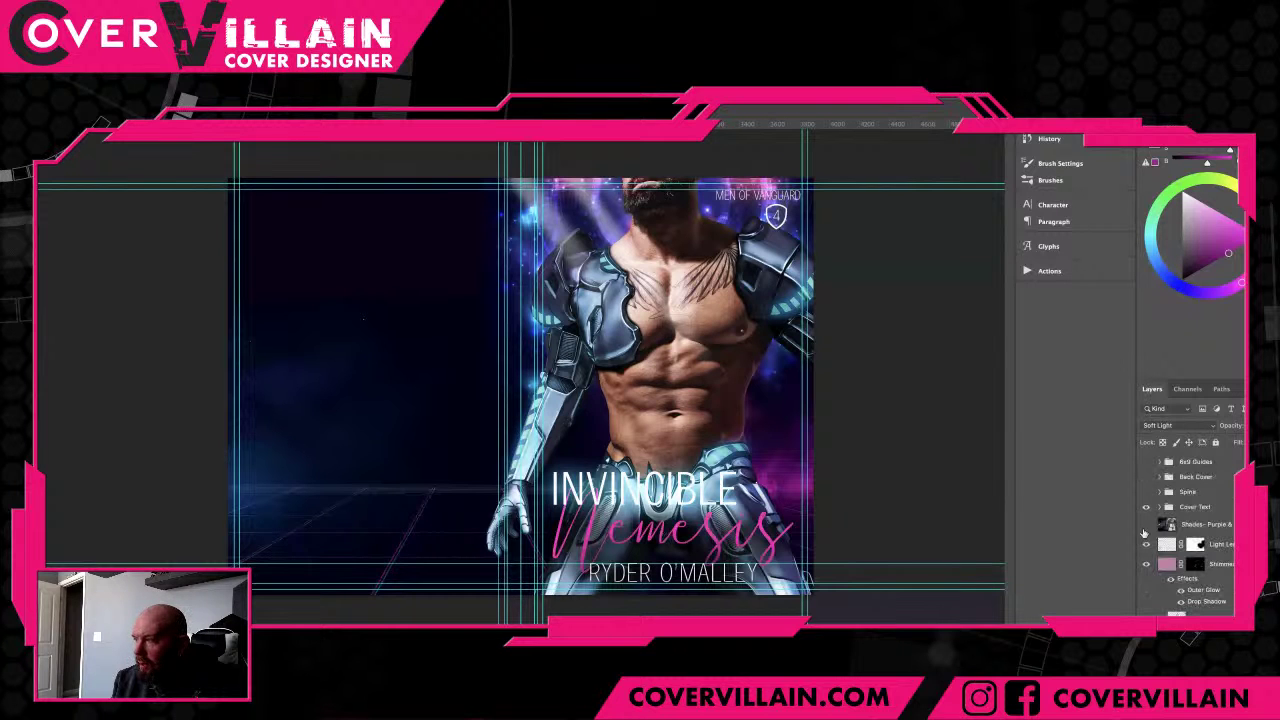
pyautogui.click(1146, 524)
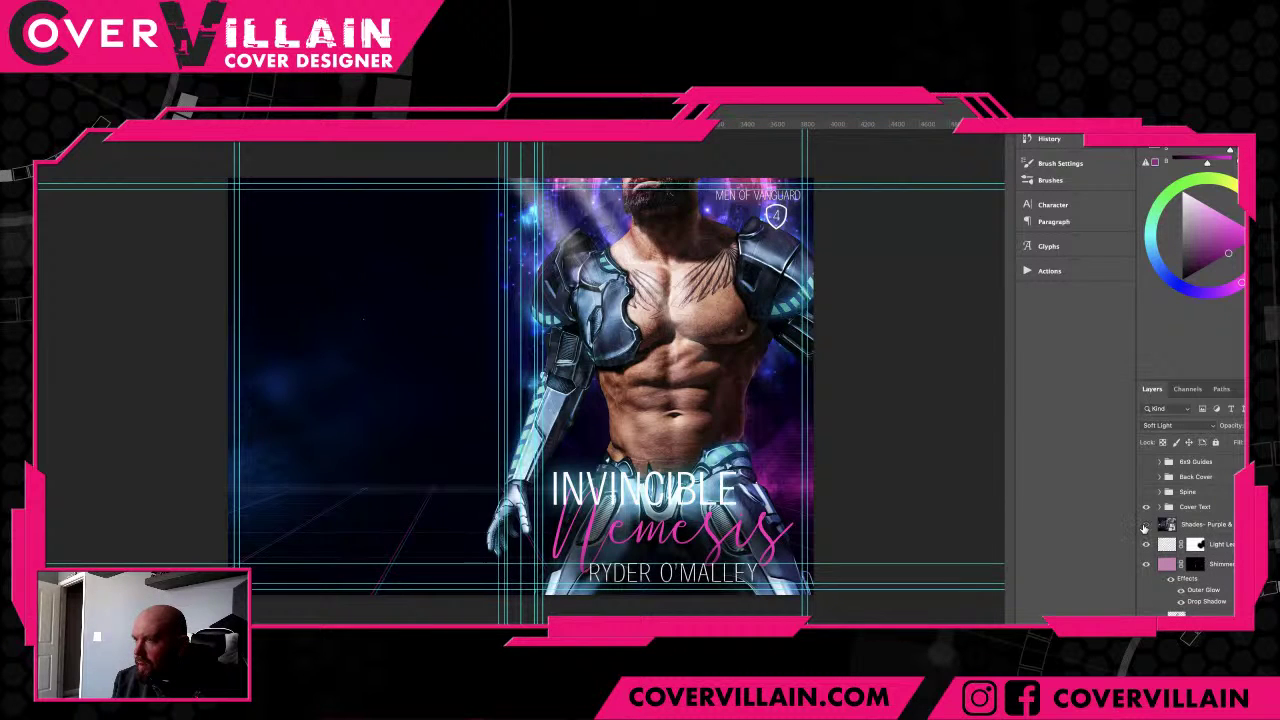